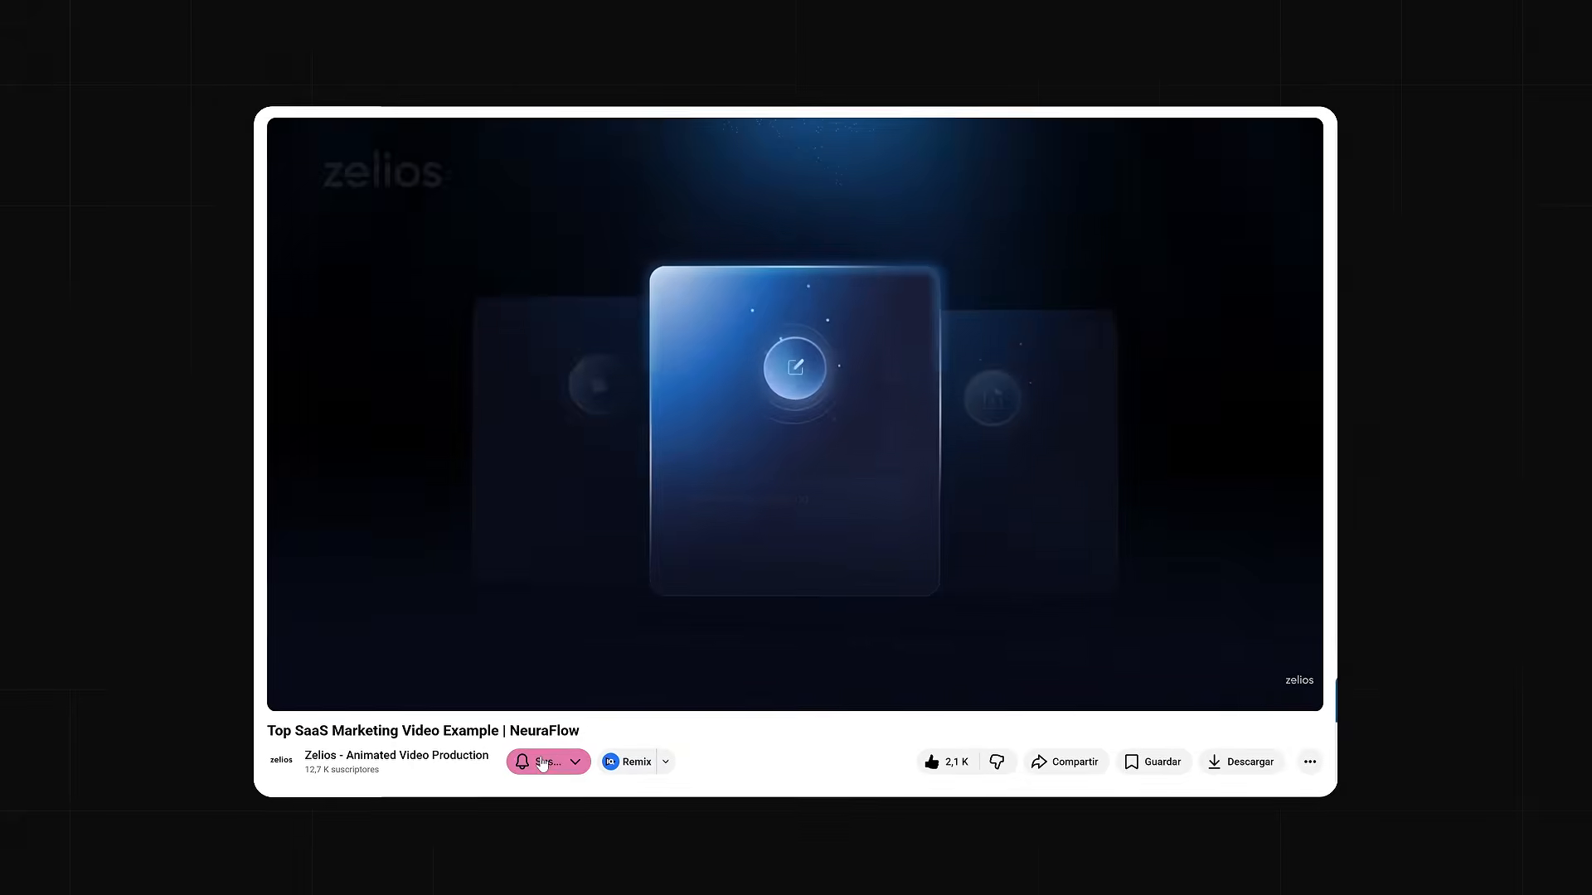
Subscribe to the Zelios channel and set its notifications to Todas
left_click(542, 763)
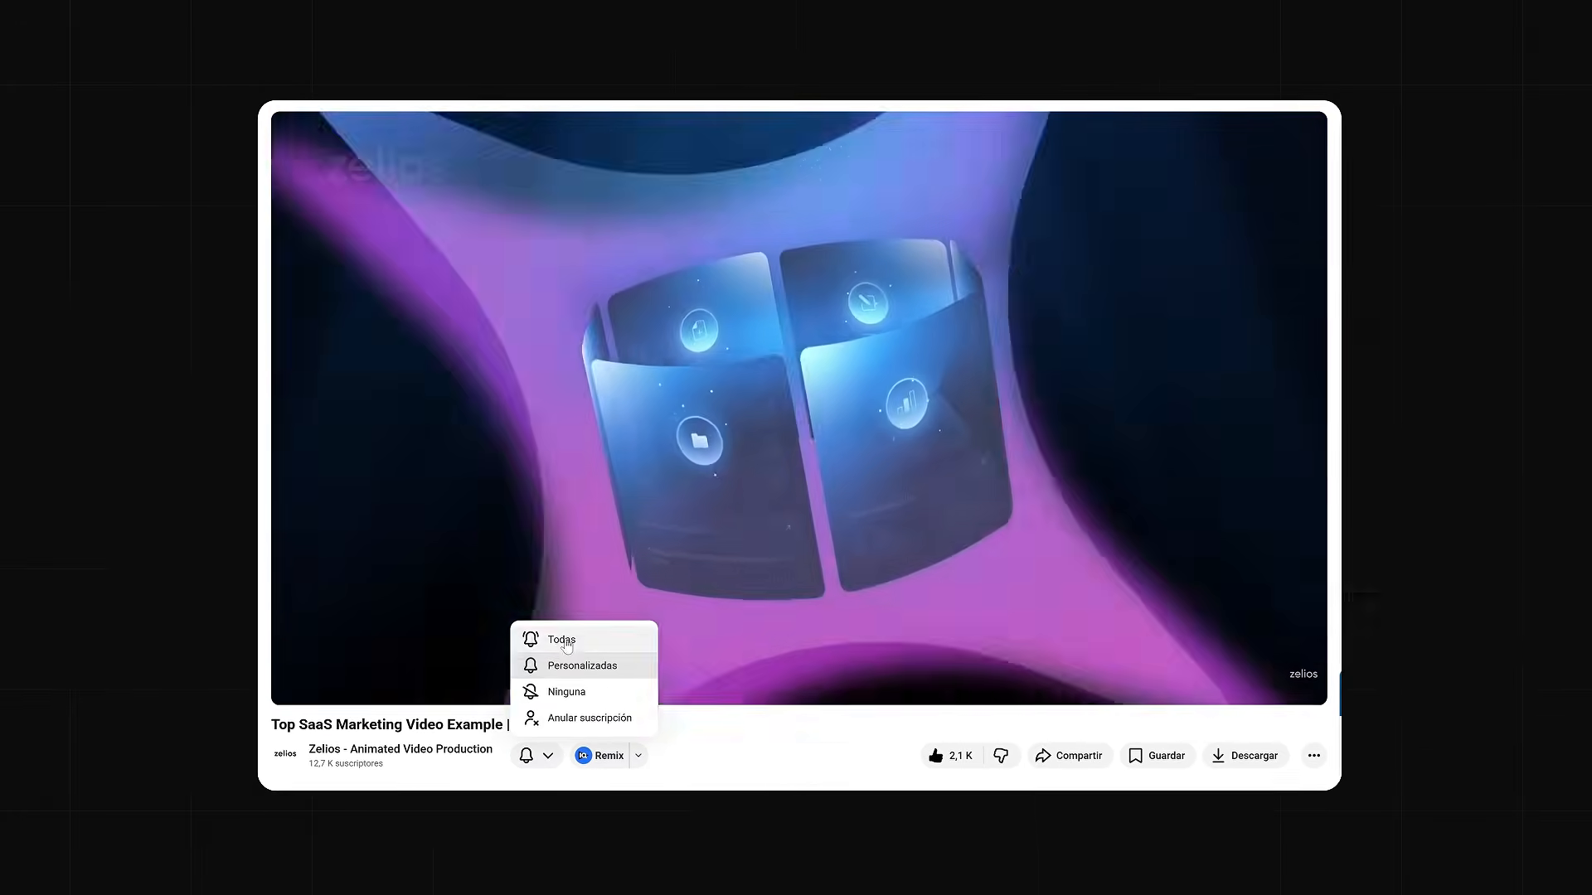
left_click(560, 638)
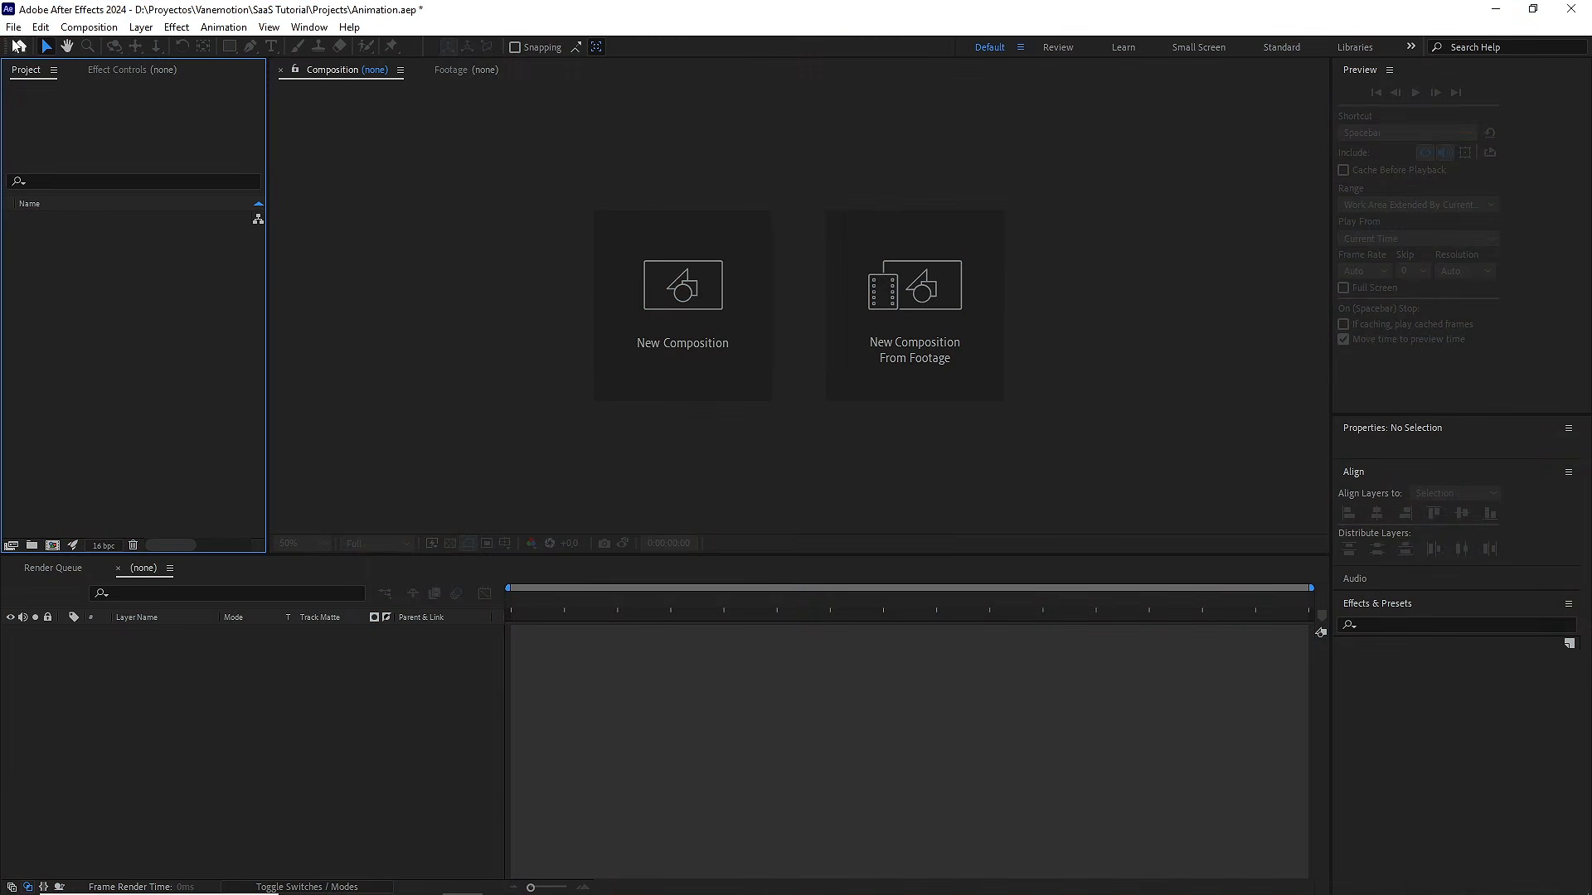
Import all nine files from the Assets folder, including the icons, Color palette, Particles and Rays, as footage
left_click(13, 27)
mouse_move(213, 266)
left_click(300, 259)
left_click_drag(789, 349, 205, 164)
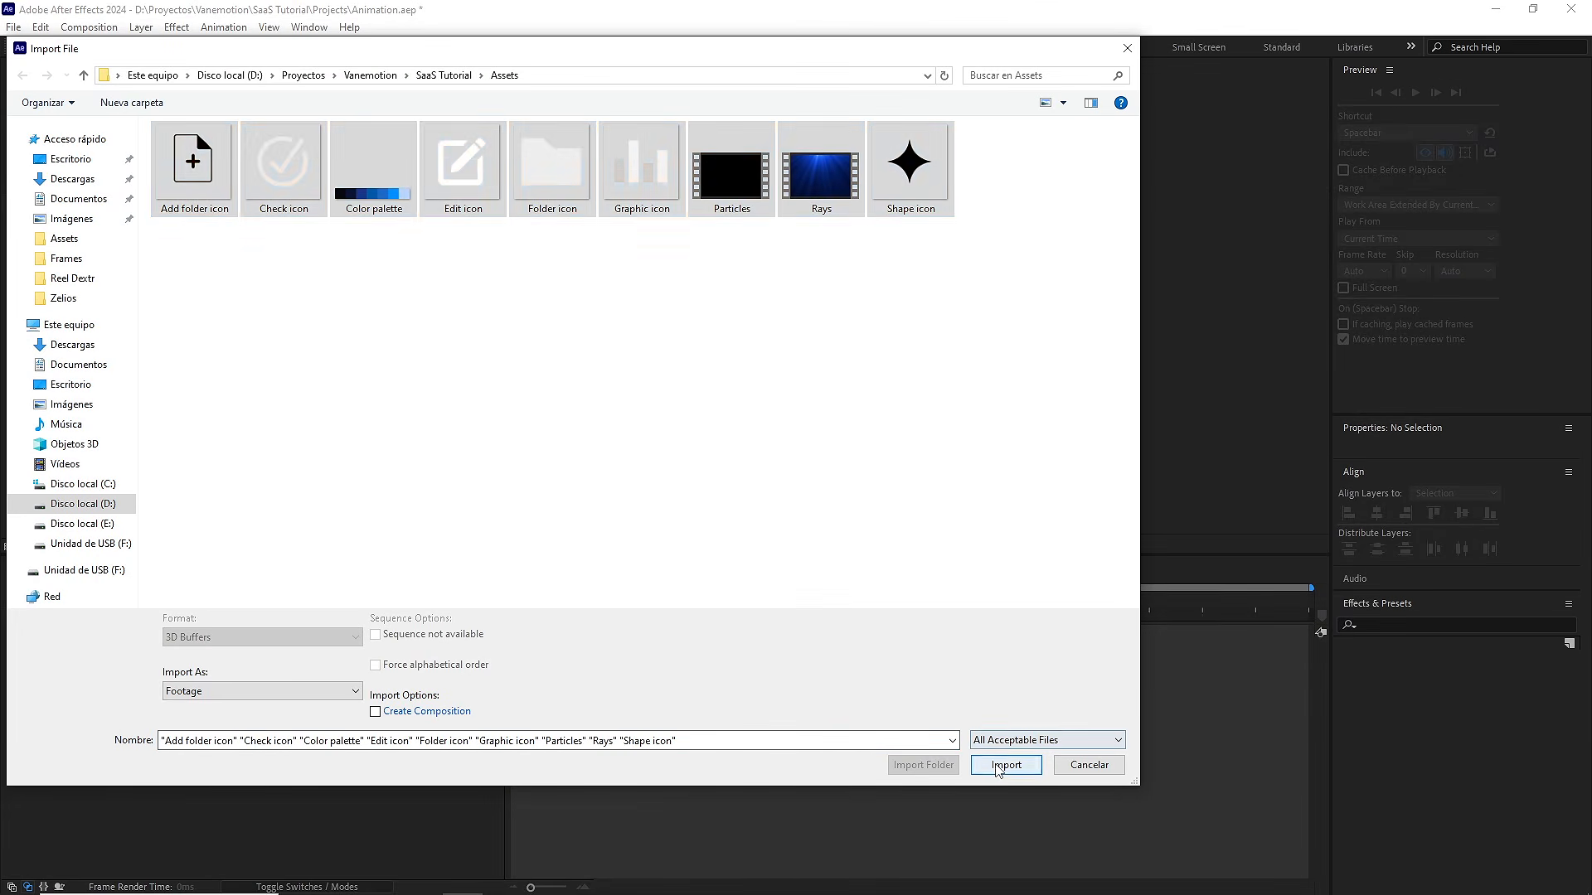
left_click(998, 767)
Group the imported files in a project folder named assets
left_click_drag(160, 309, 31, 544)
type("asset")
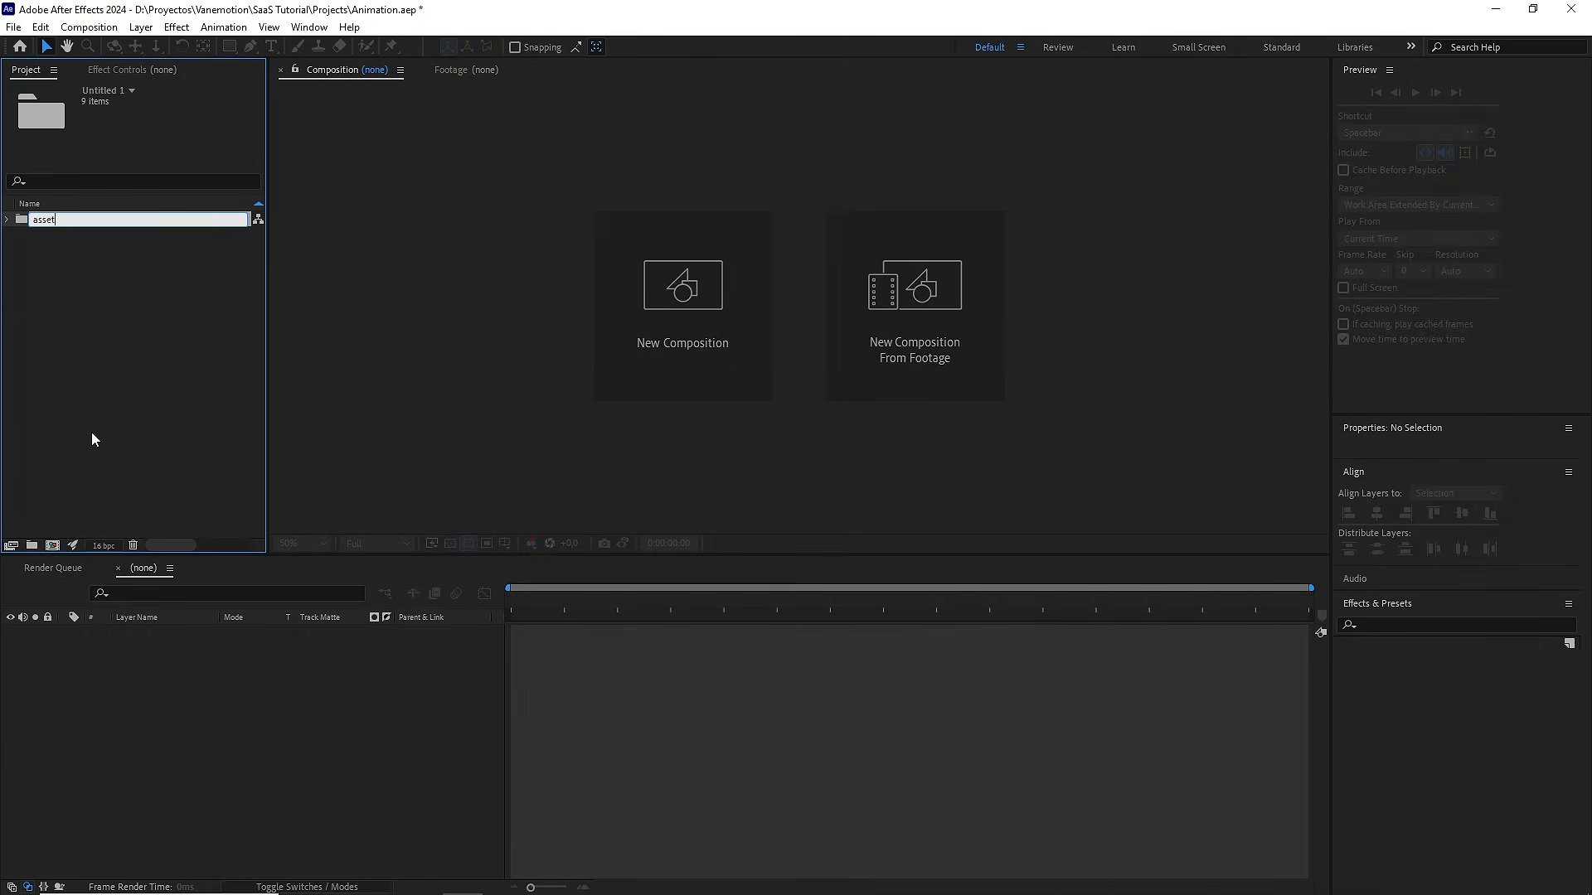
type("s")
left_click(127, 392)
Create a composition named Placeholder, 1080 by 1350 px at 30 fps with a duration of 20 seconds
left_click(88, 26)
left_click(95, 39)
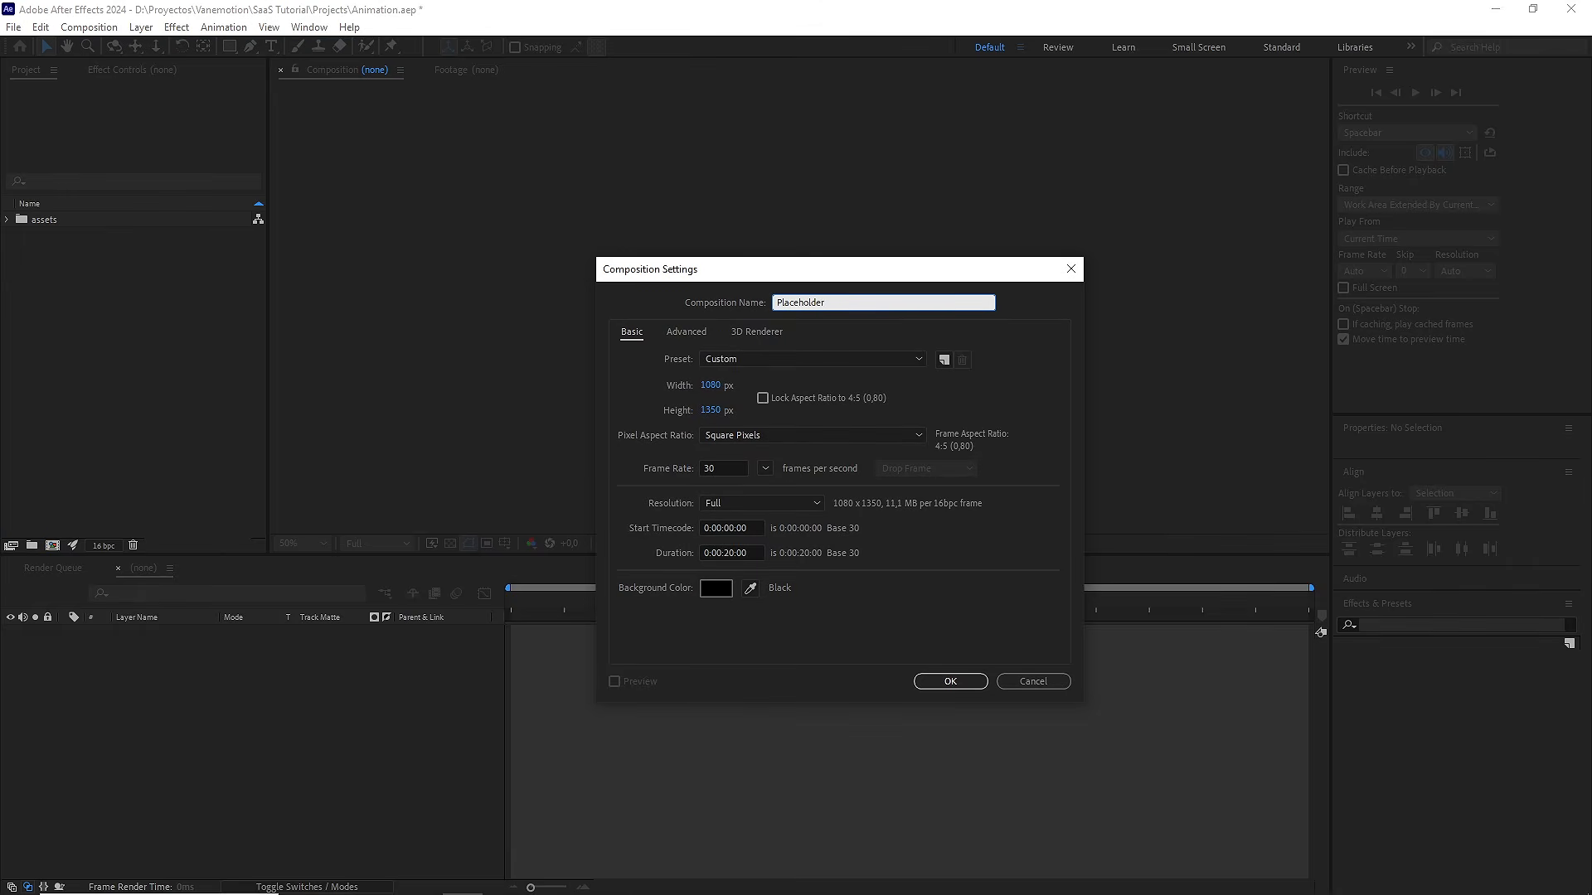
type("Placeholder")
key("Tab")
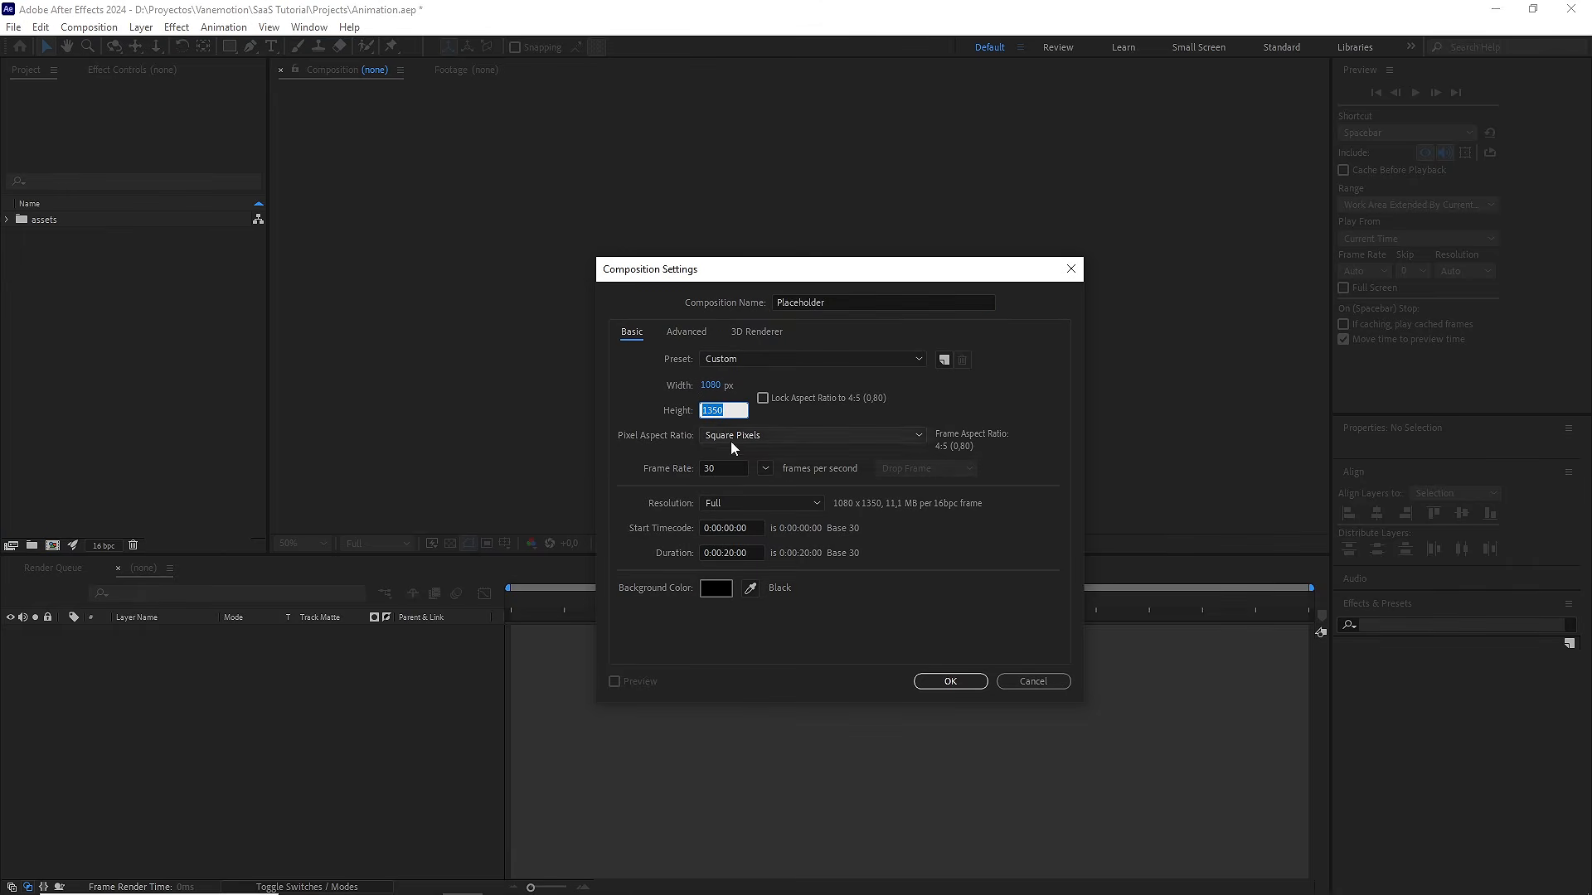
left_click(950, 682)
Draw a red rectangle shape of about 741 by 1095 px in the middle of the composition
left_click(309, 546)
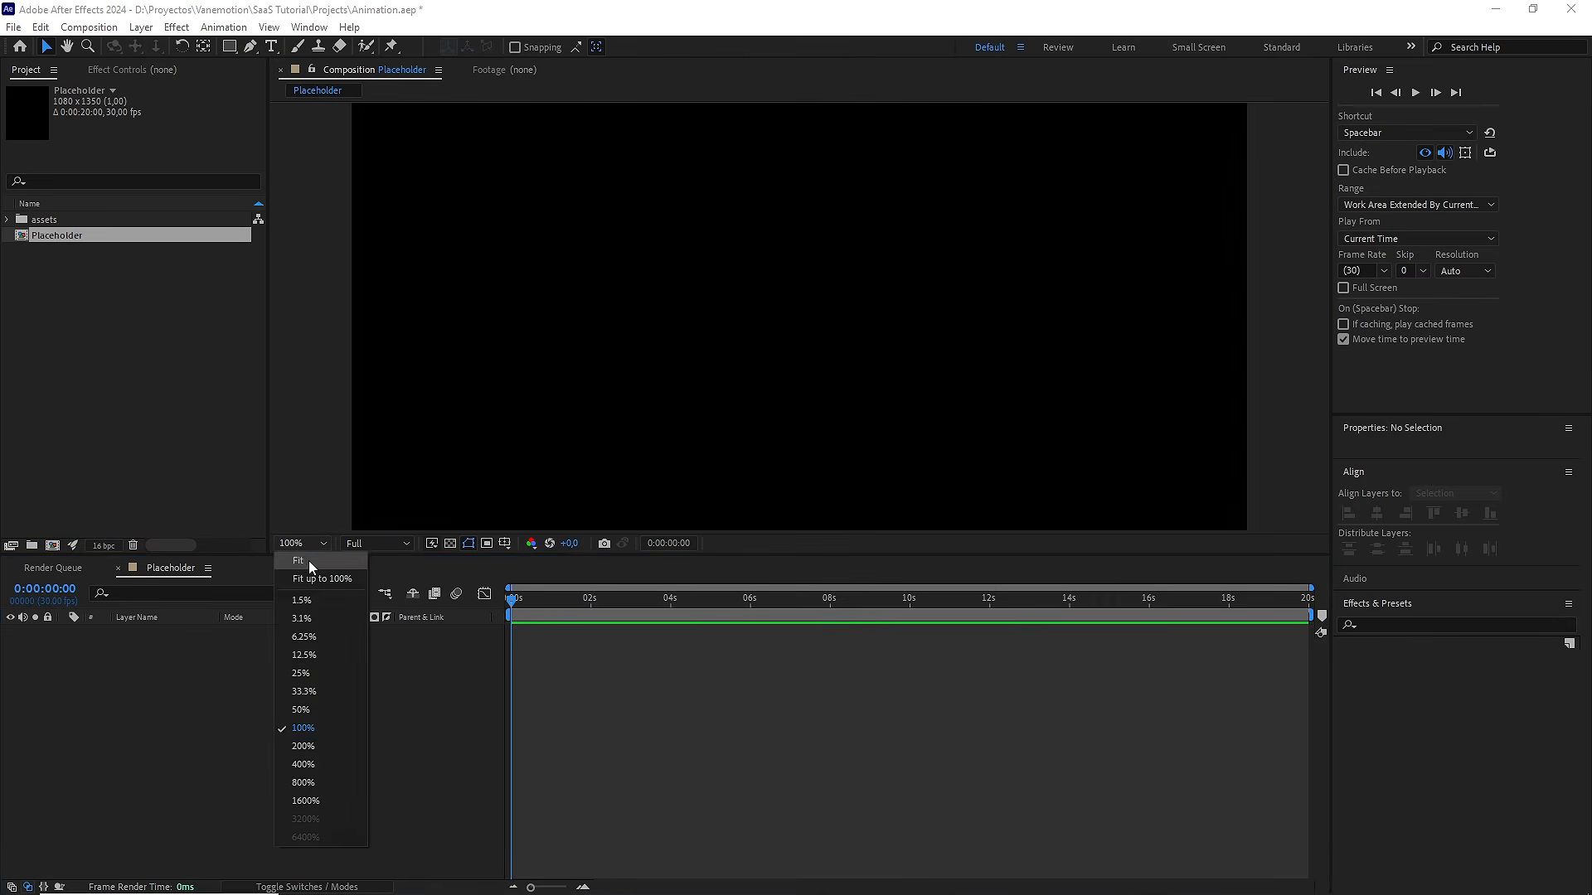
left_click(309, 564)
left_click_drag(229, 46, 299, 55)
left_click_drag(696, 174, 901, 477)
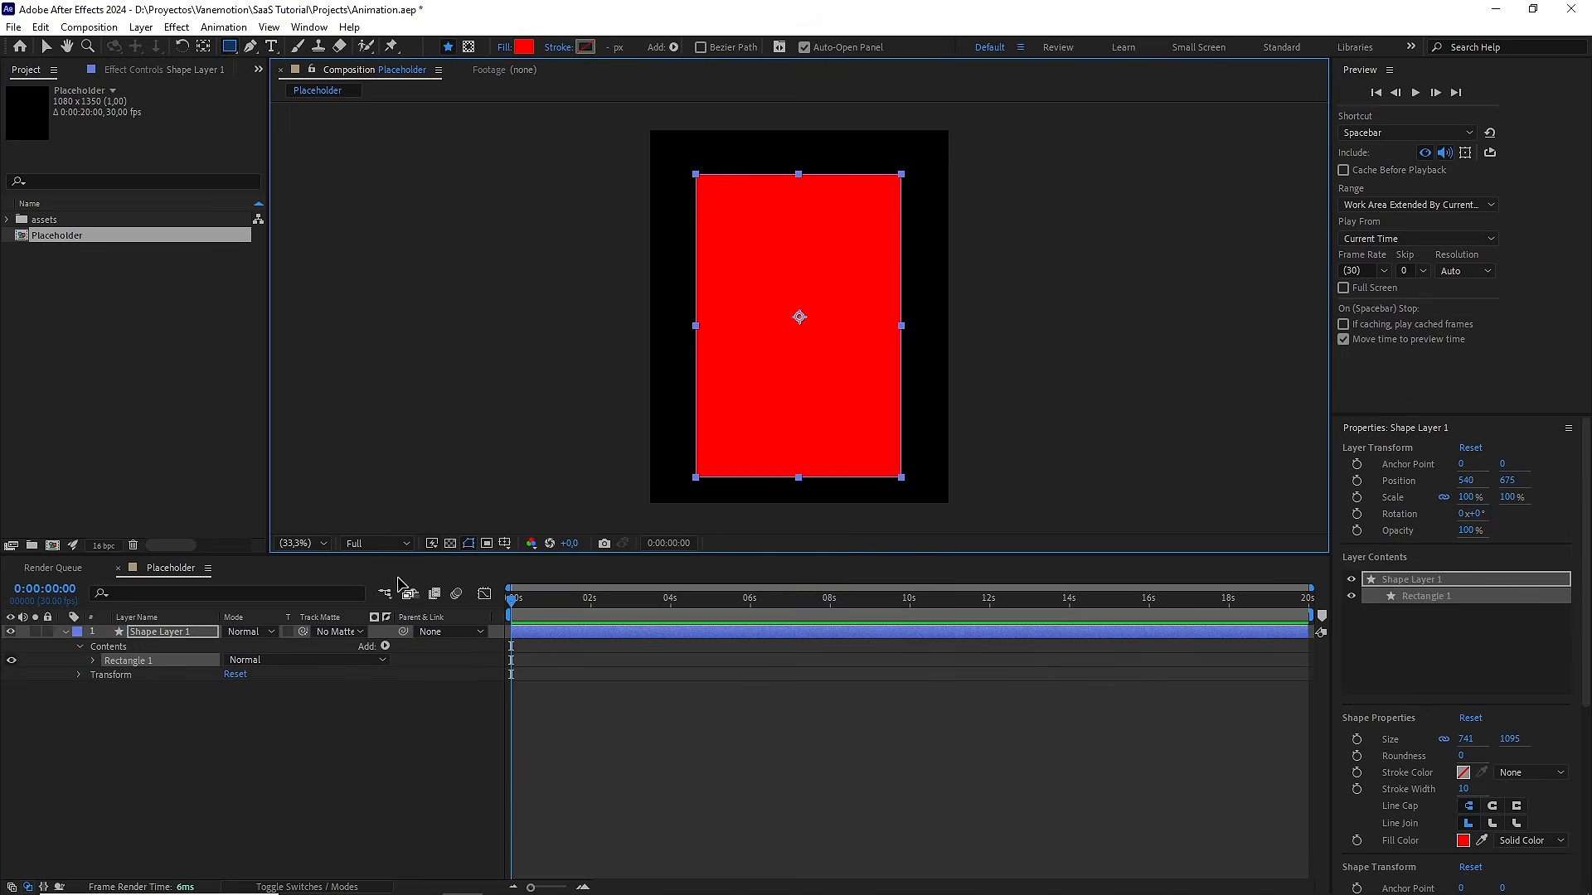
Rename the rectangle's layer as shape base, centre its anchor point on the shape and centre the layer in the composition
left_click(184, 632)
key("Return")
type("sh")
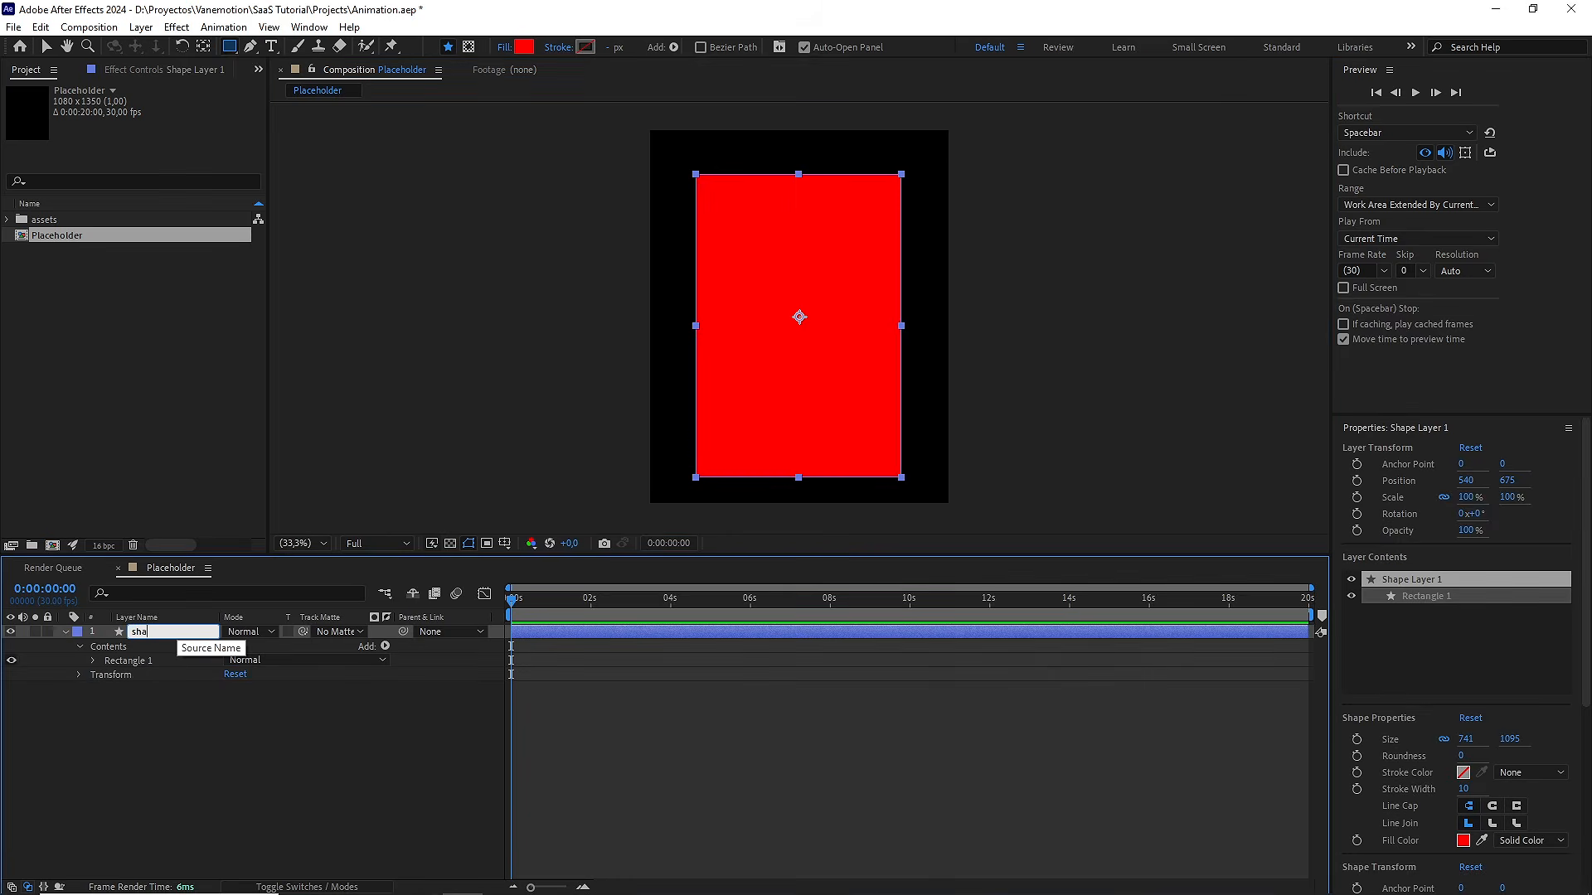
key("ctrl+alt+Home")
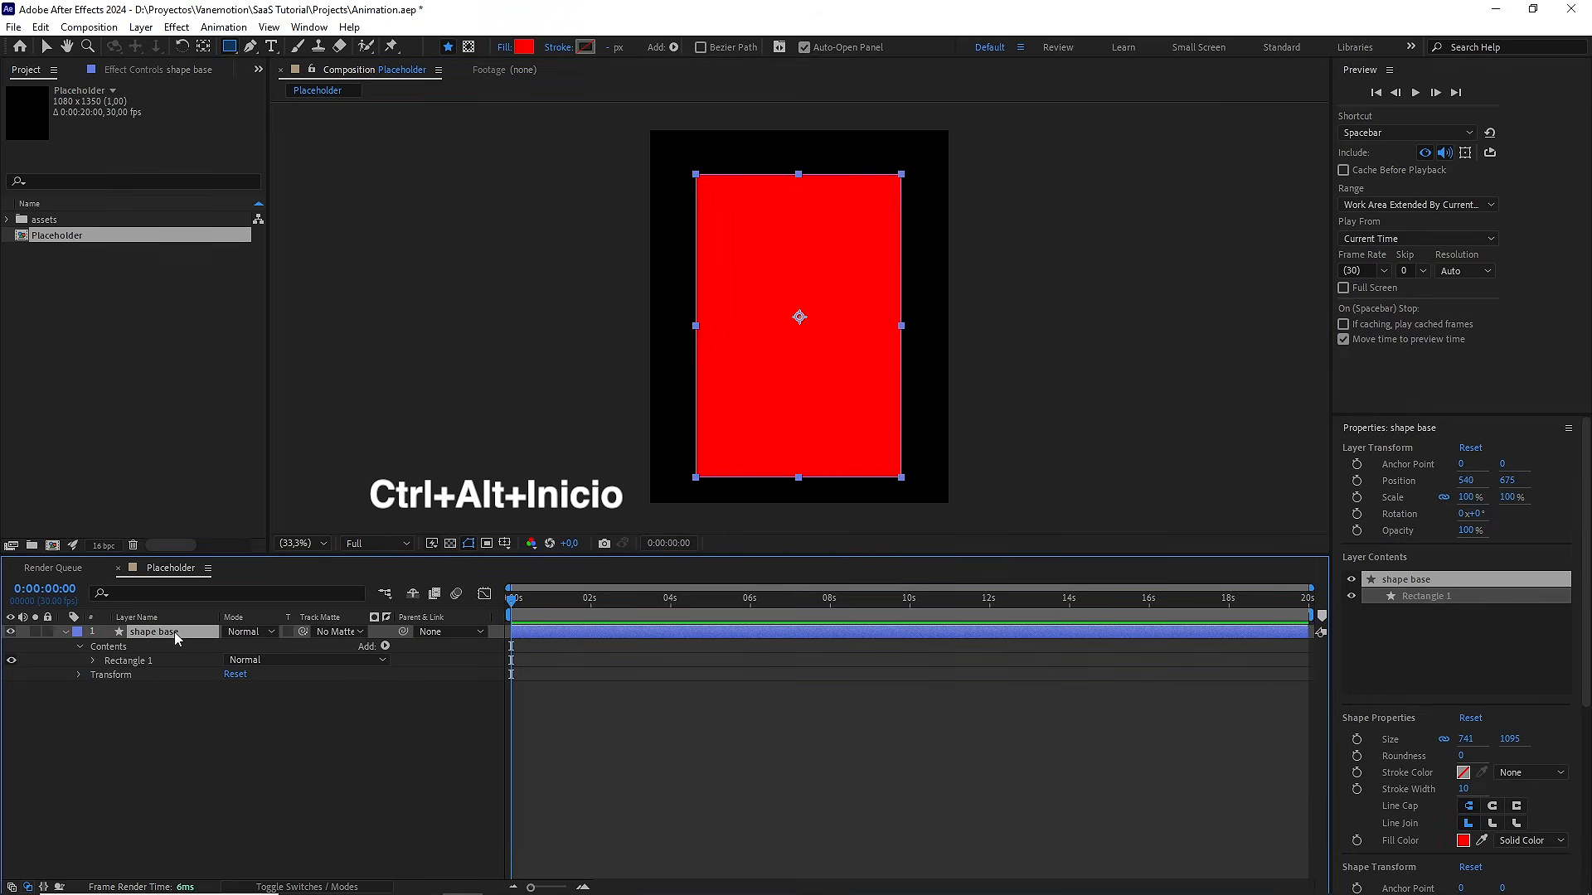
key("ctrl+Home")
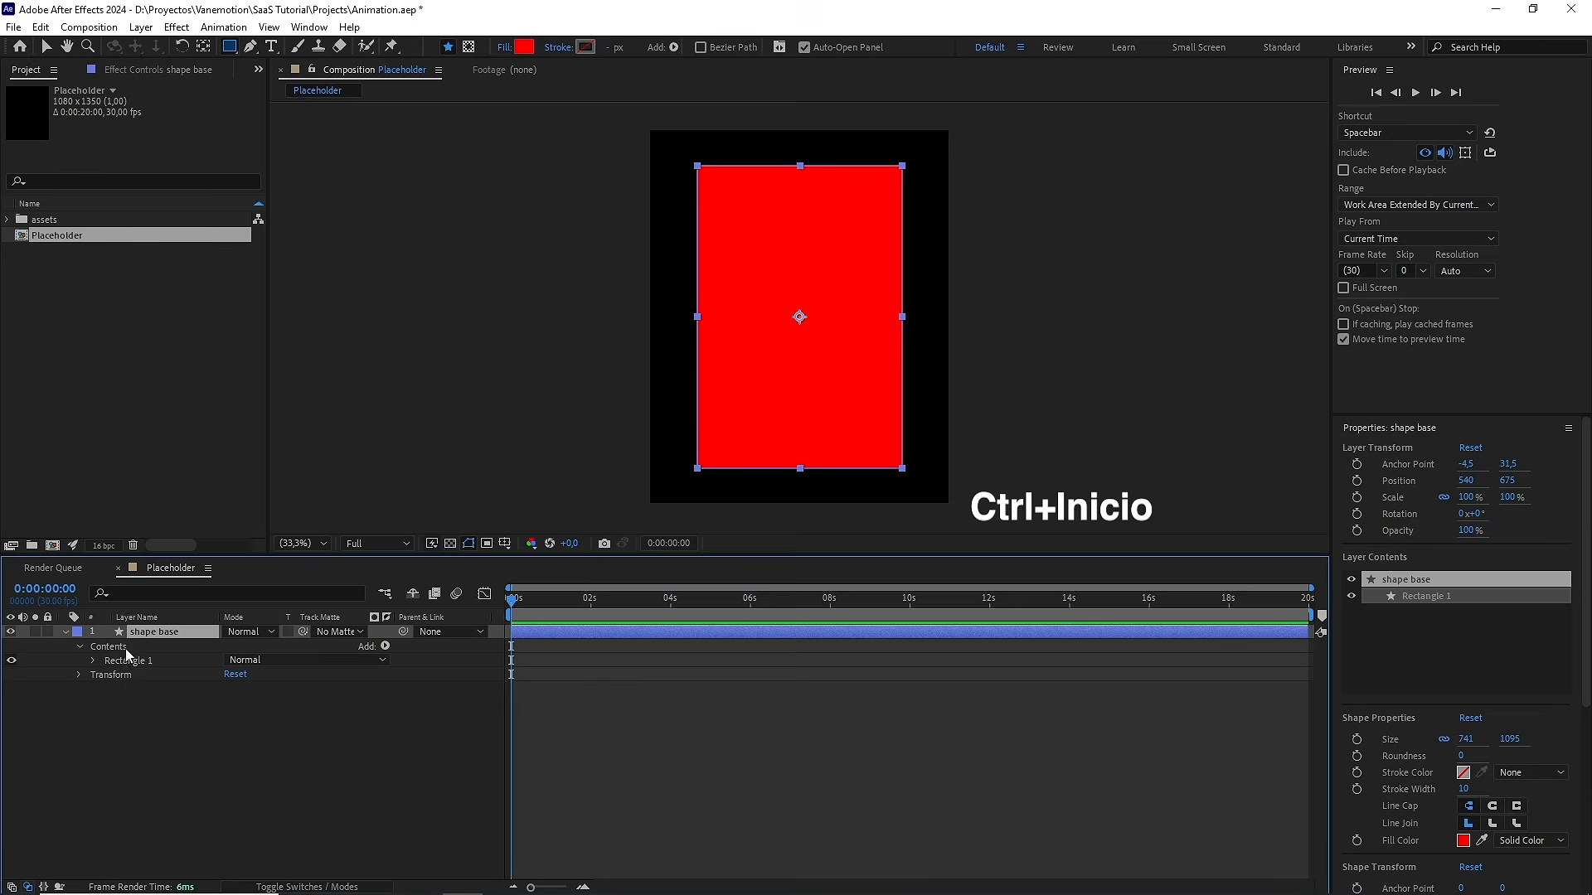
Unlink the rectangle path's proportions and set its size to 1050 by 1320
left_click(93, 661)
left_click(108, 675)
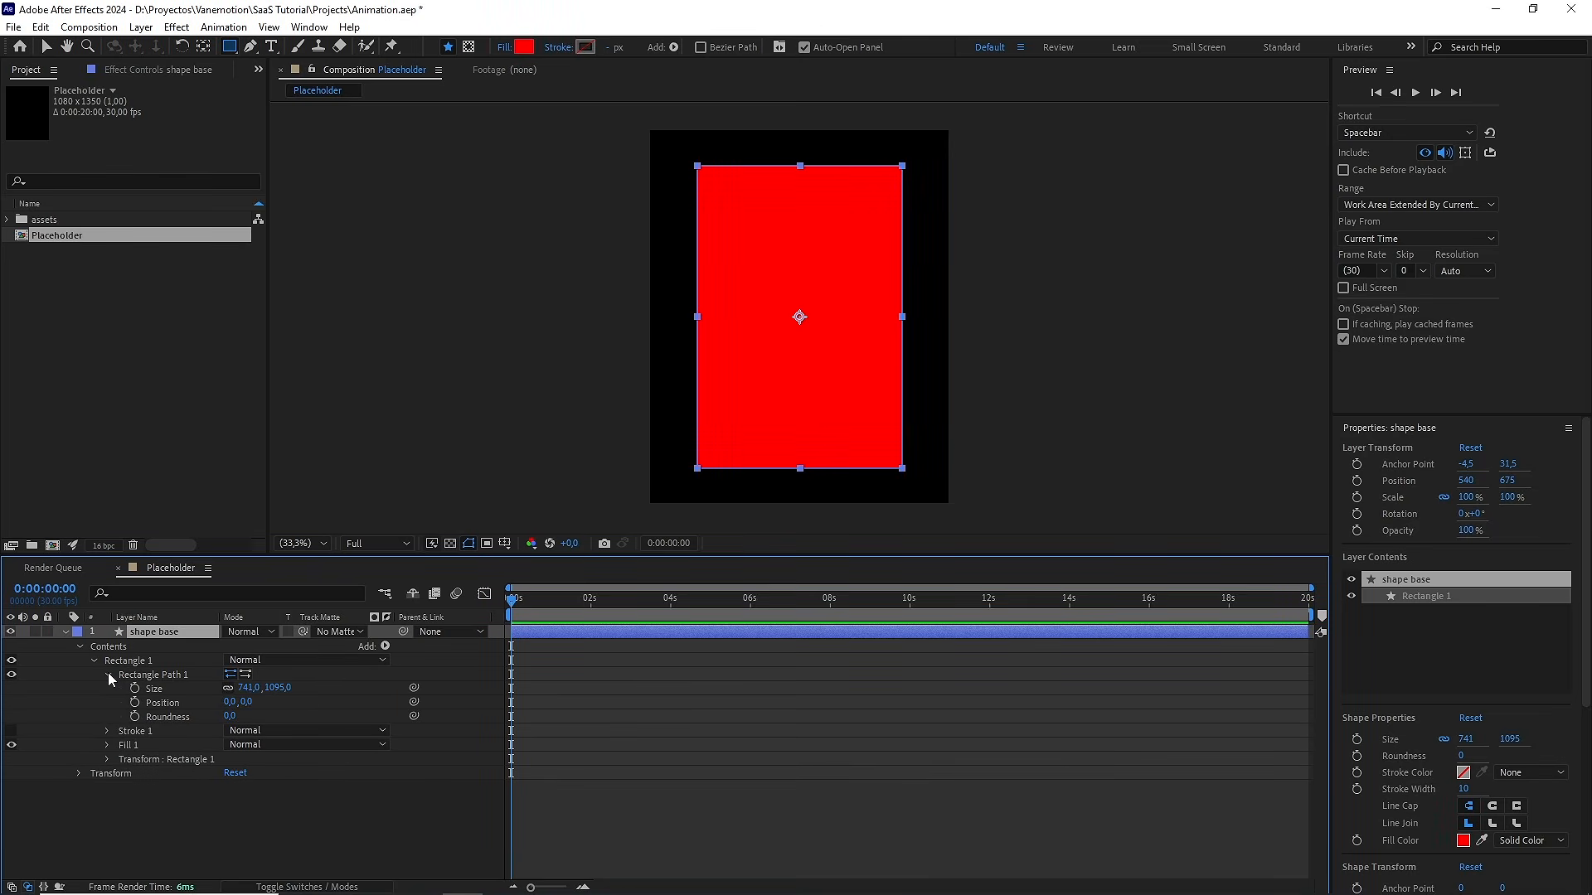
left_click(226, 689)
left_click(242, 689)
type("1050")
left_click(300, 704)
left_click(282, 688)
type("1")
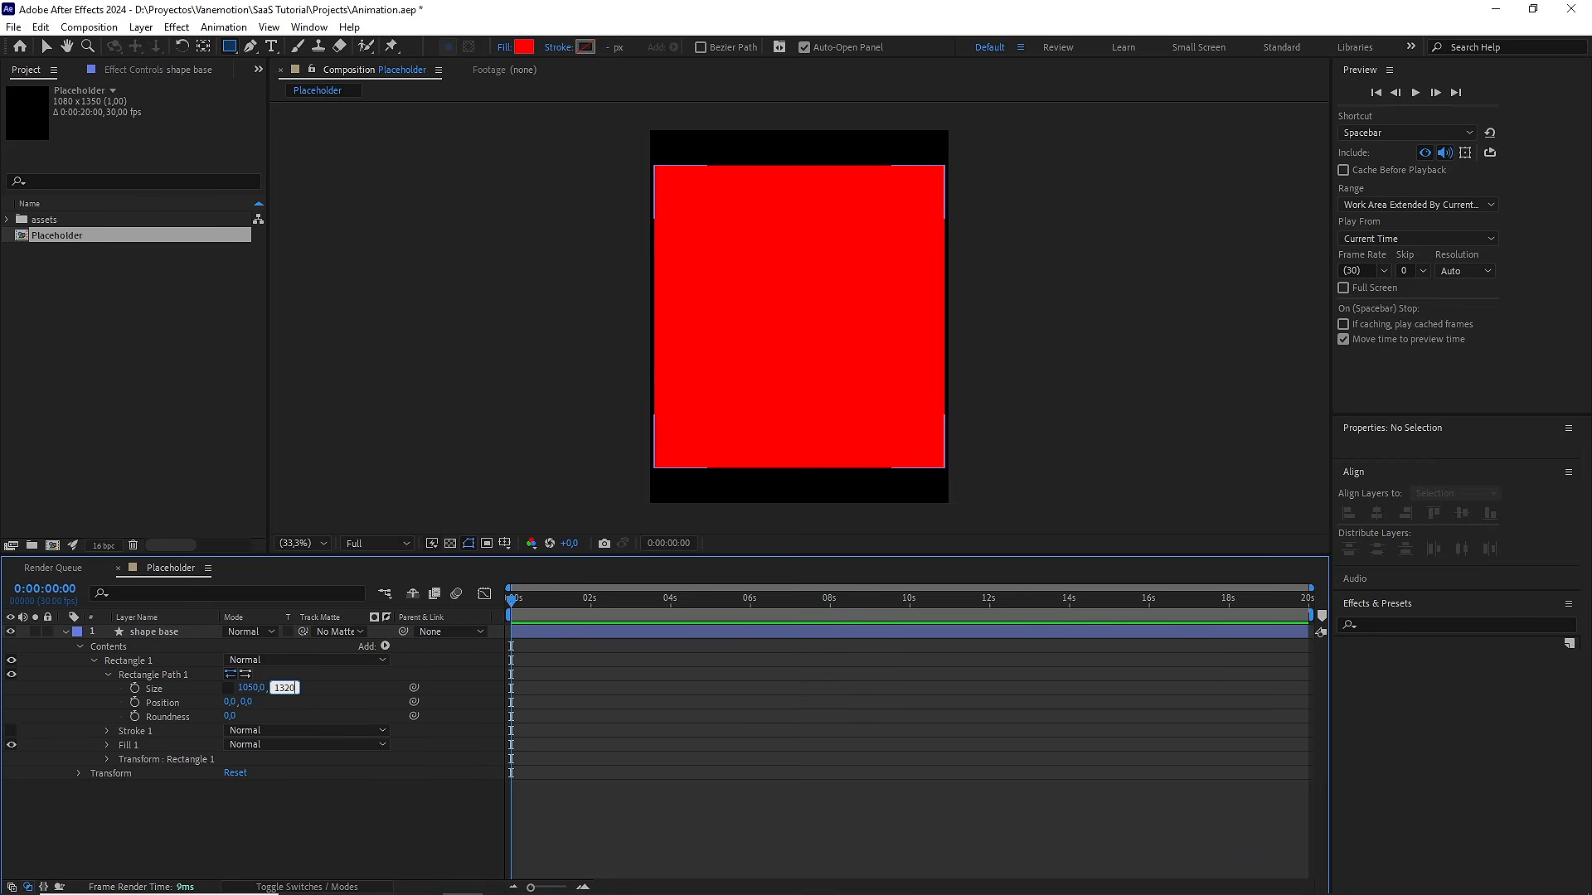
type("320")
key("Return")
Round the rectangle's corners with a roundness of 100
scroll(690, 425, "up", 2)
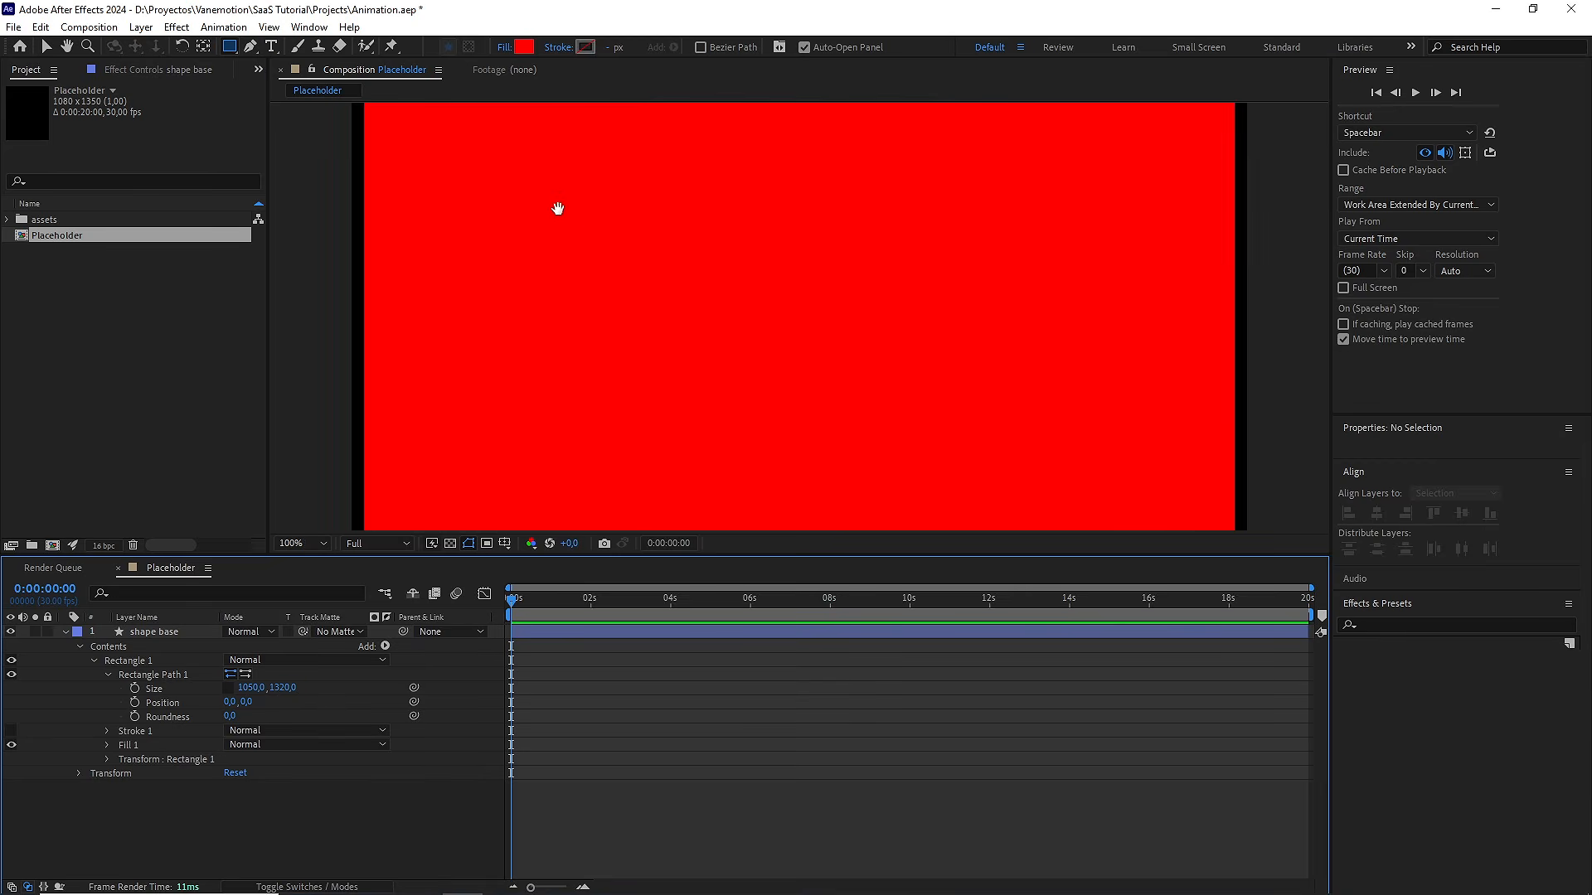
left_click_drag(556, 208, 749, 462)
left_click_drag(649, 205, 651, 399)
key("v")
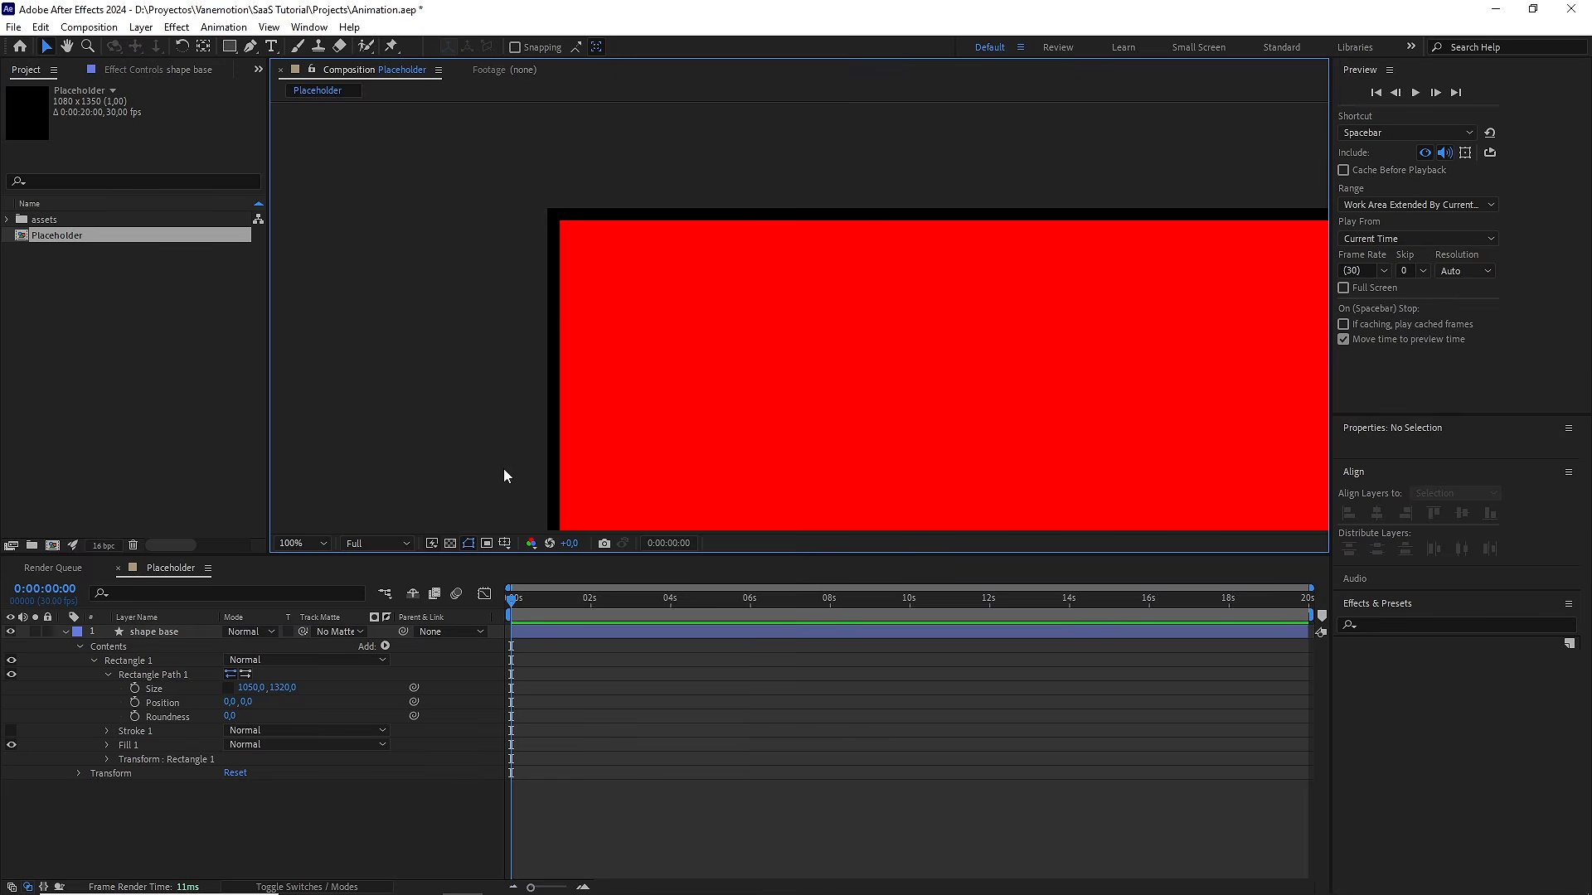
left_click(455, 546)
left_click(453, 545)
left_click_drag(233, 718, 293, 715)
type("100")
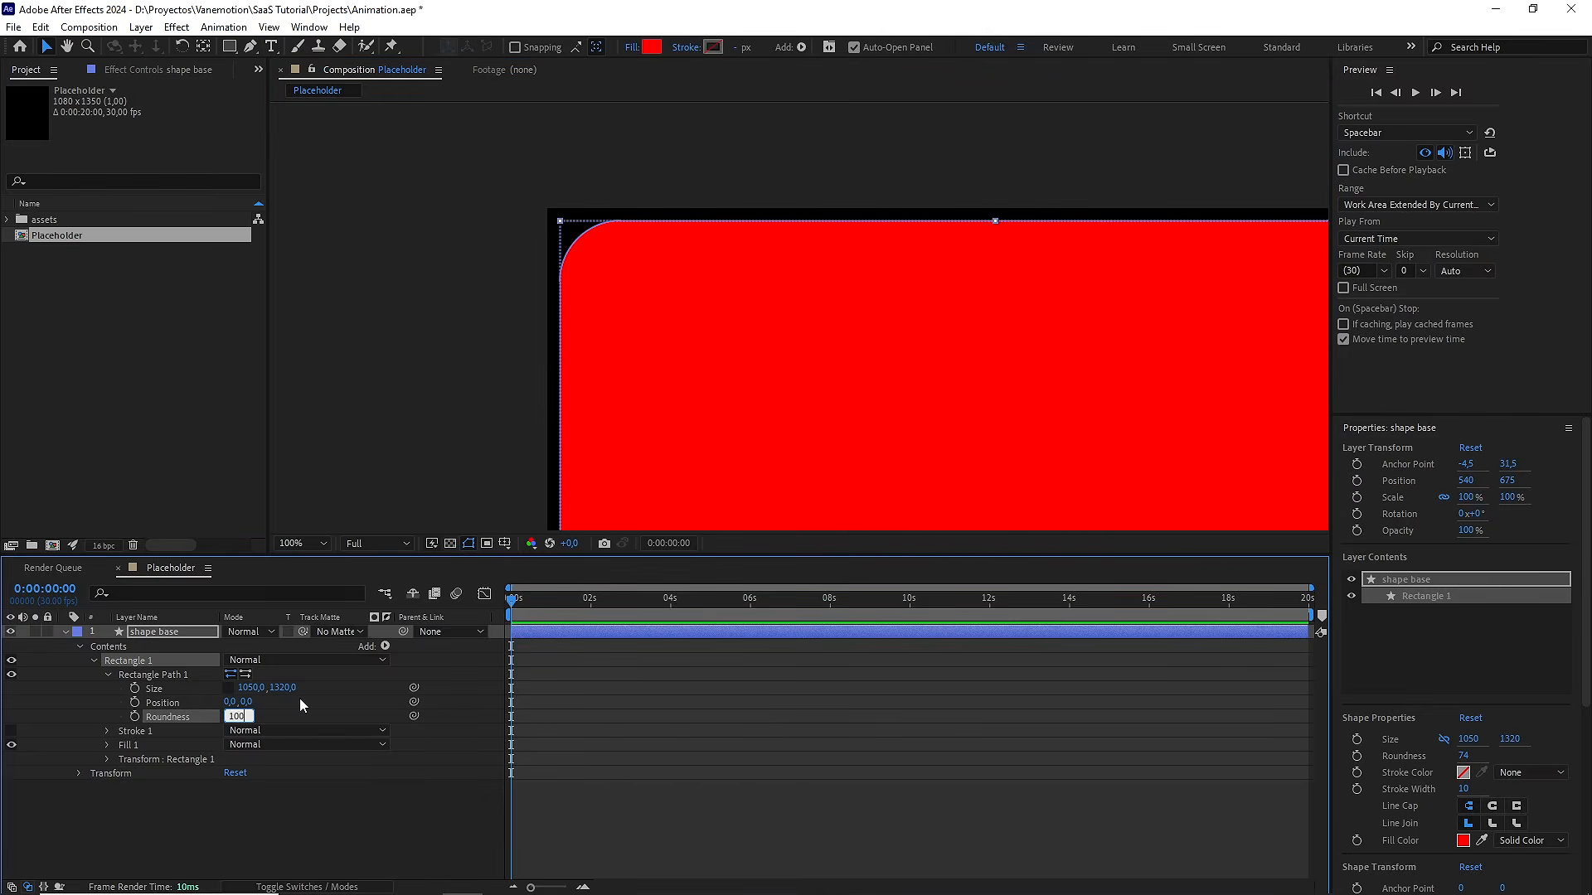
left_click(302, 704)
scroll(887, 378, "down", 1)
scroll(889, 373, "down", 1)
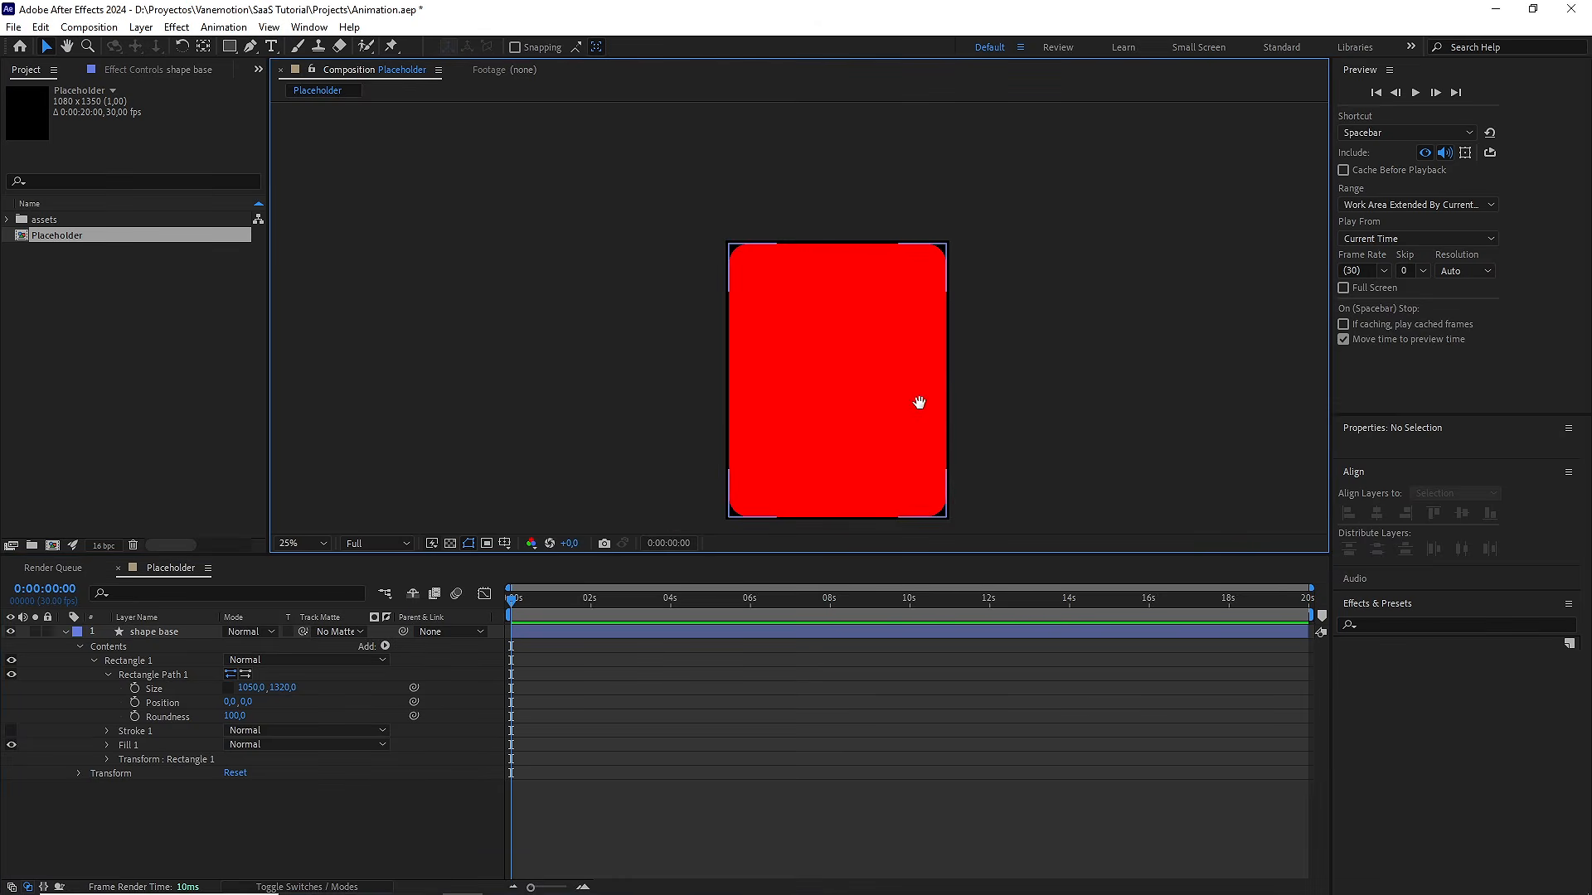
Change the shape base fill to a linear gradient running diagonally from its upper-left corner to its lower-right corner
left_click(173, 632)
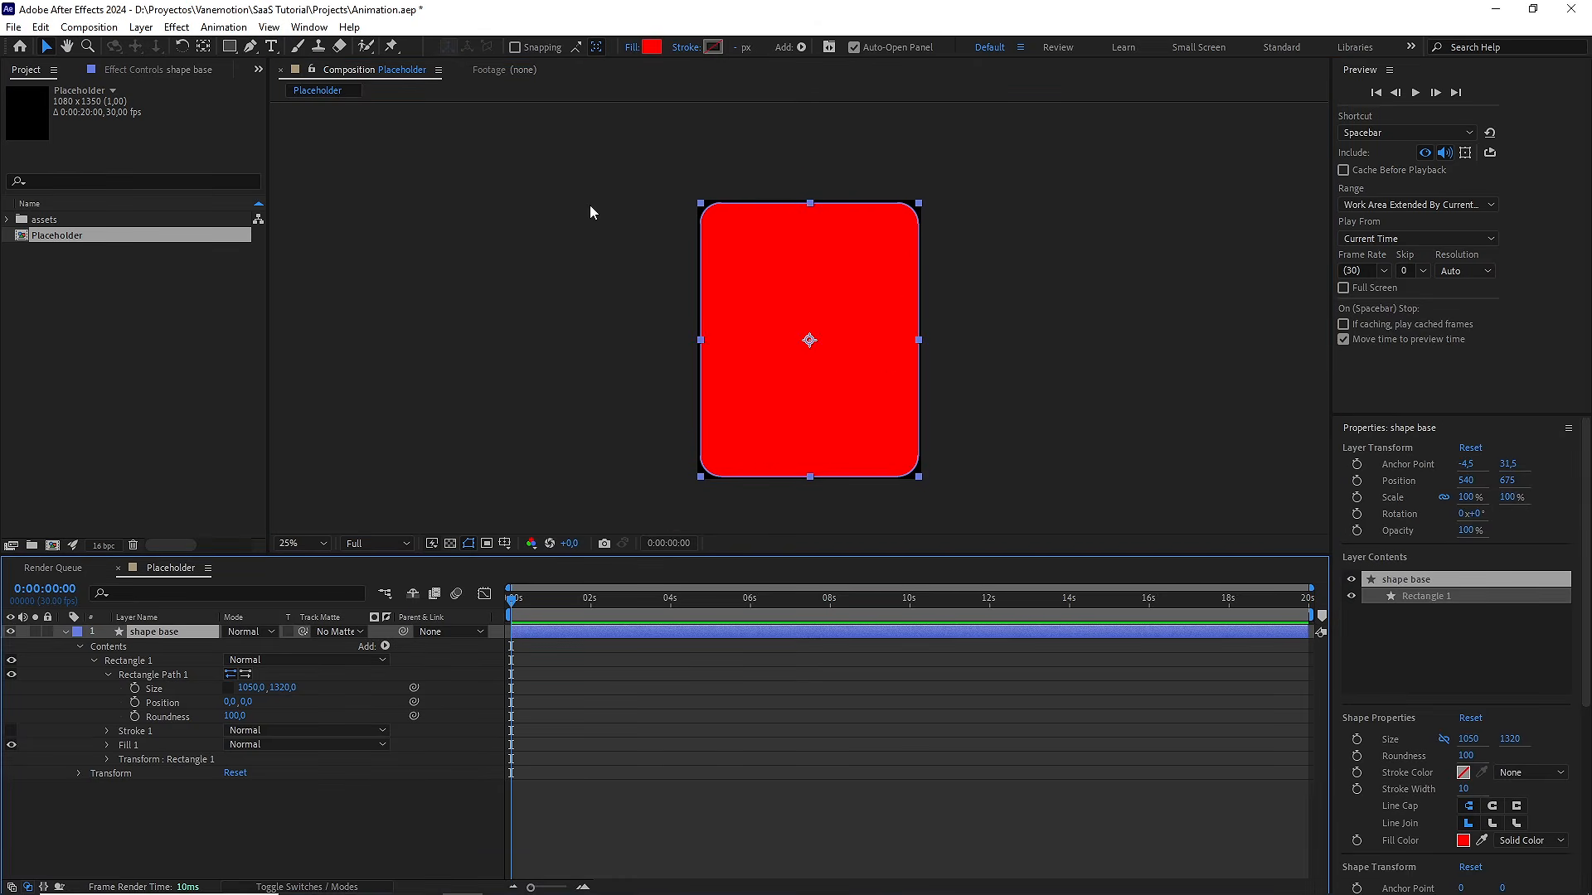
left_click(652, 50, "alt")
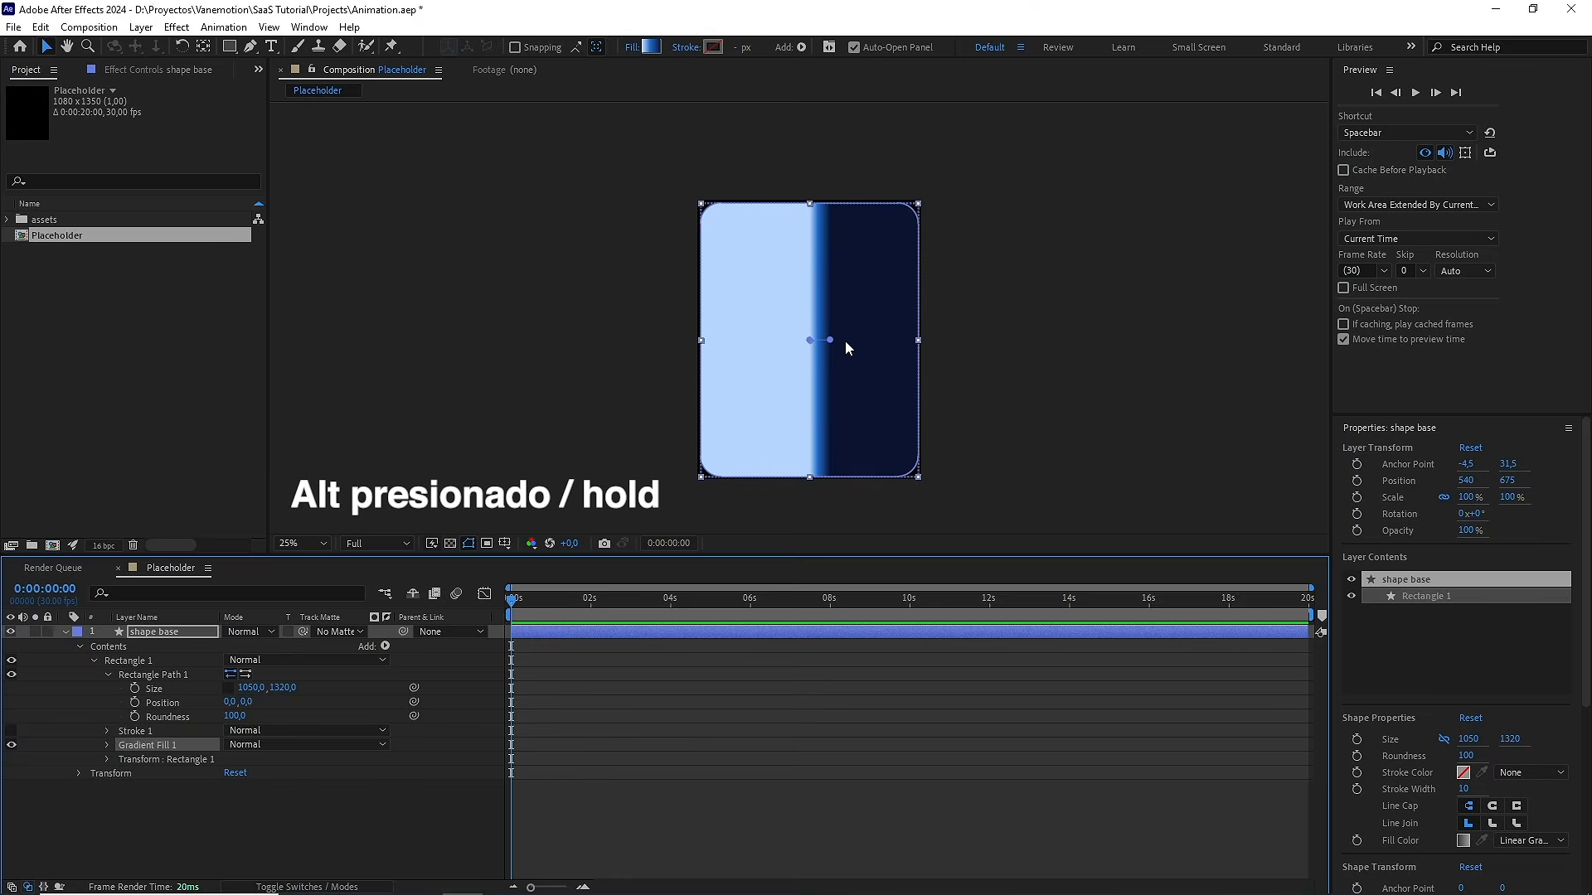
left_click_drag(830, 340, 912, 466)
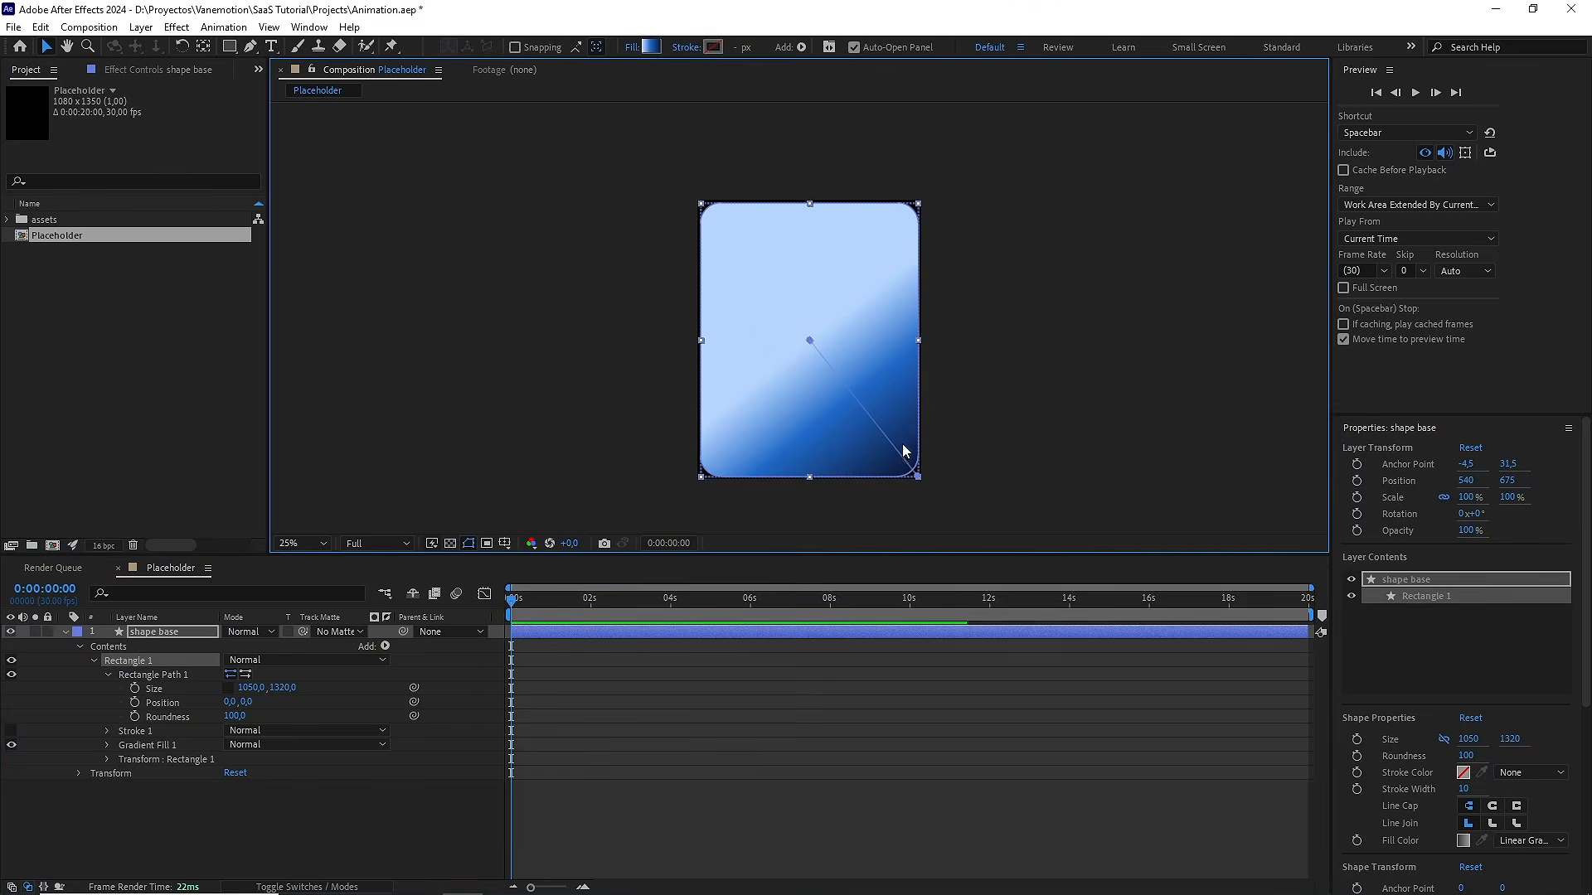
left_click_drag(810, 341, 711, 216)
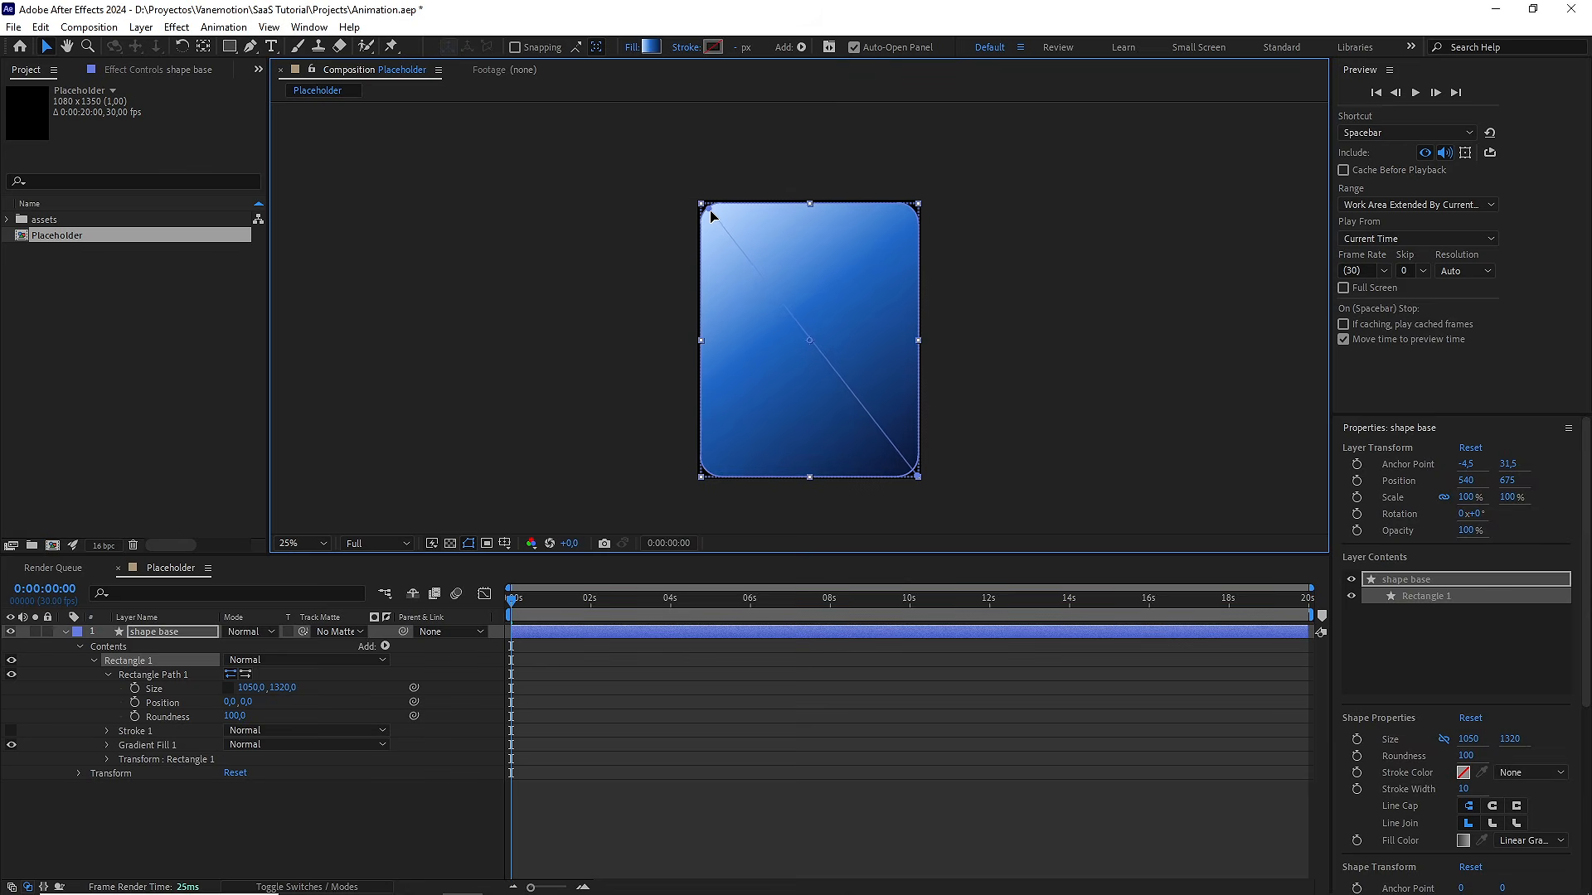
Delete the gradient's middle stop and recolour the start stop white and the end stop black (000000)
left_click(651, 47)
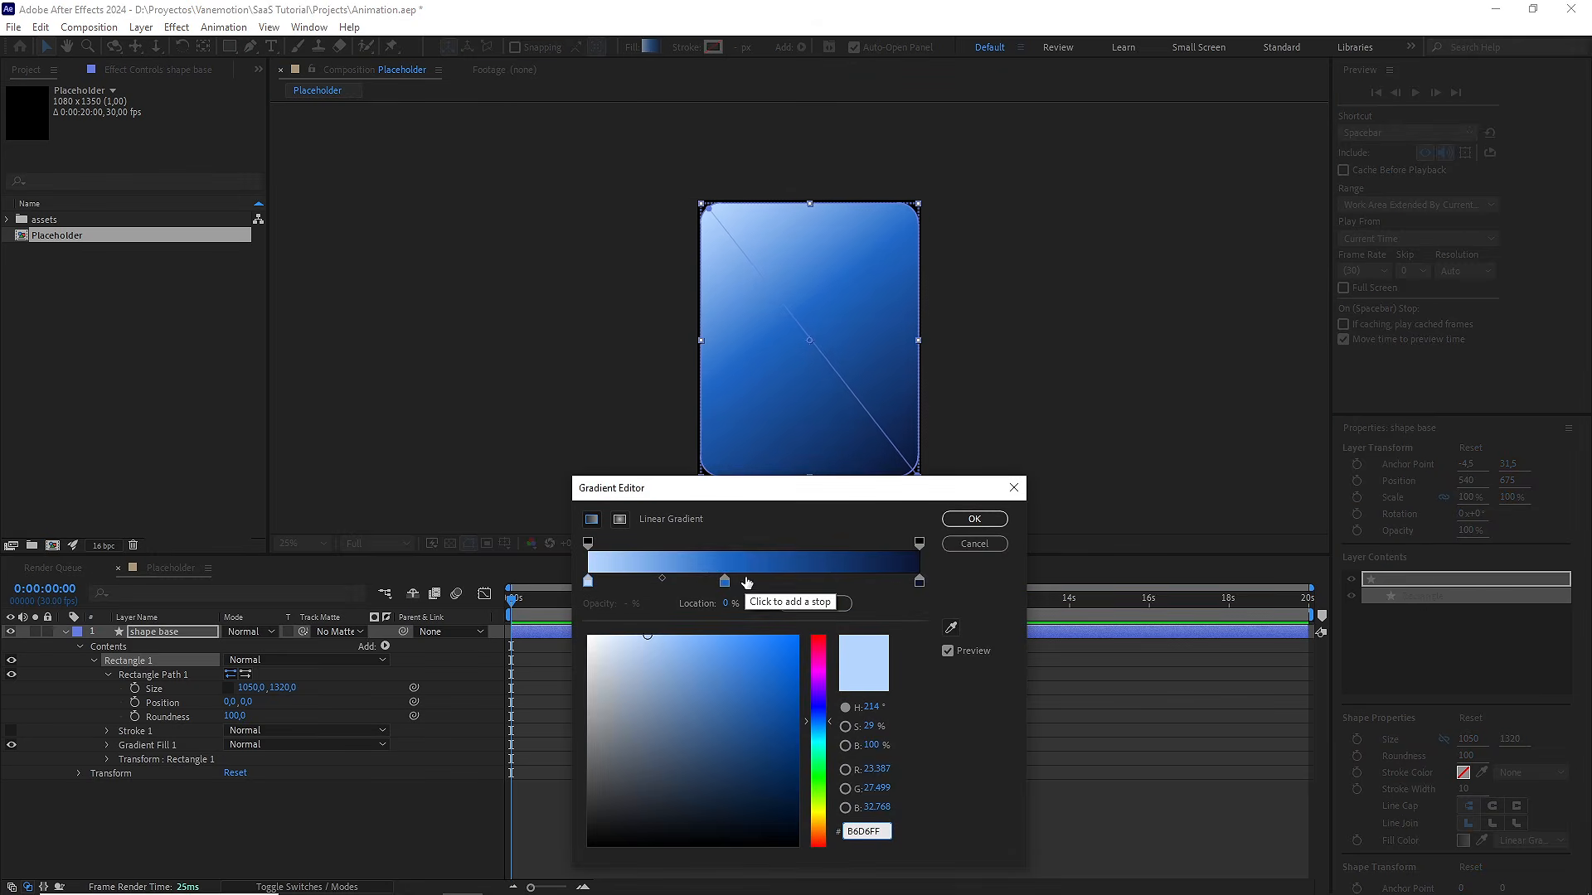
left_click(726, 582)
left_click(806, 608)
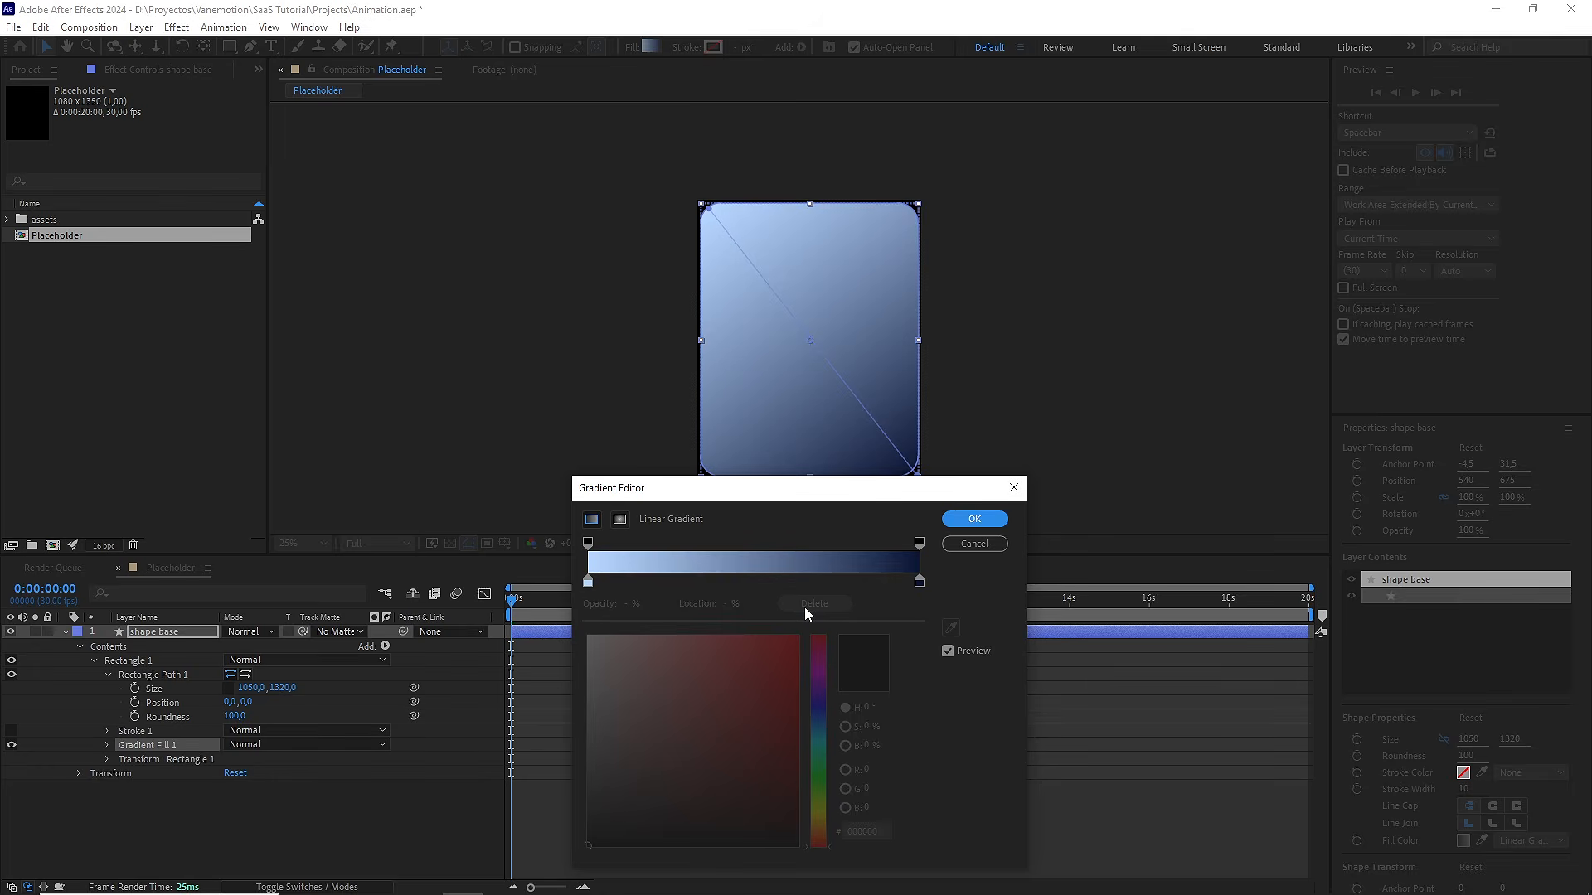
left_click(918, 582)
left_click(797, 844)
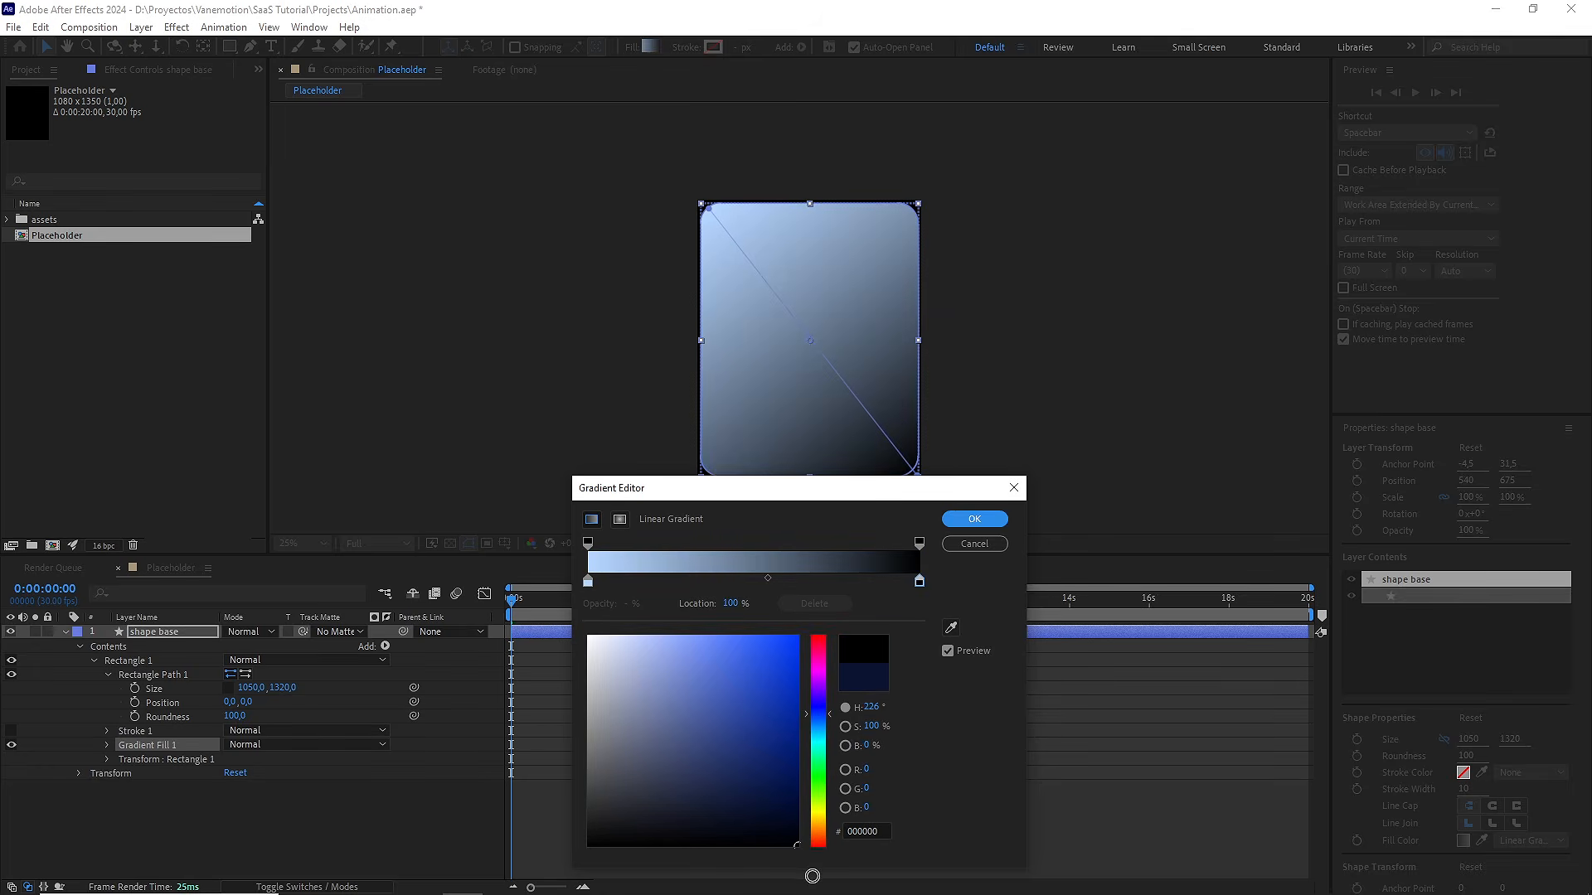
left_click(588, 583)
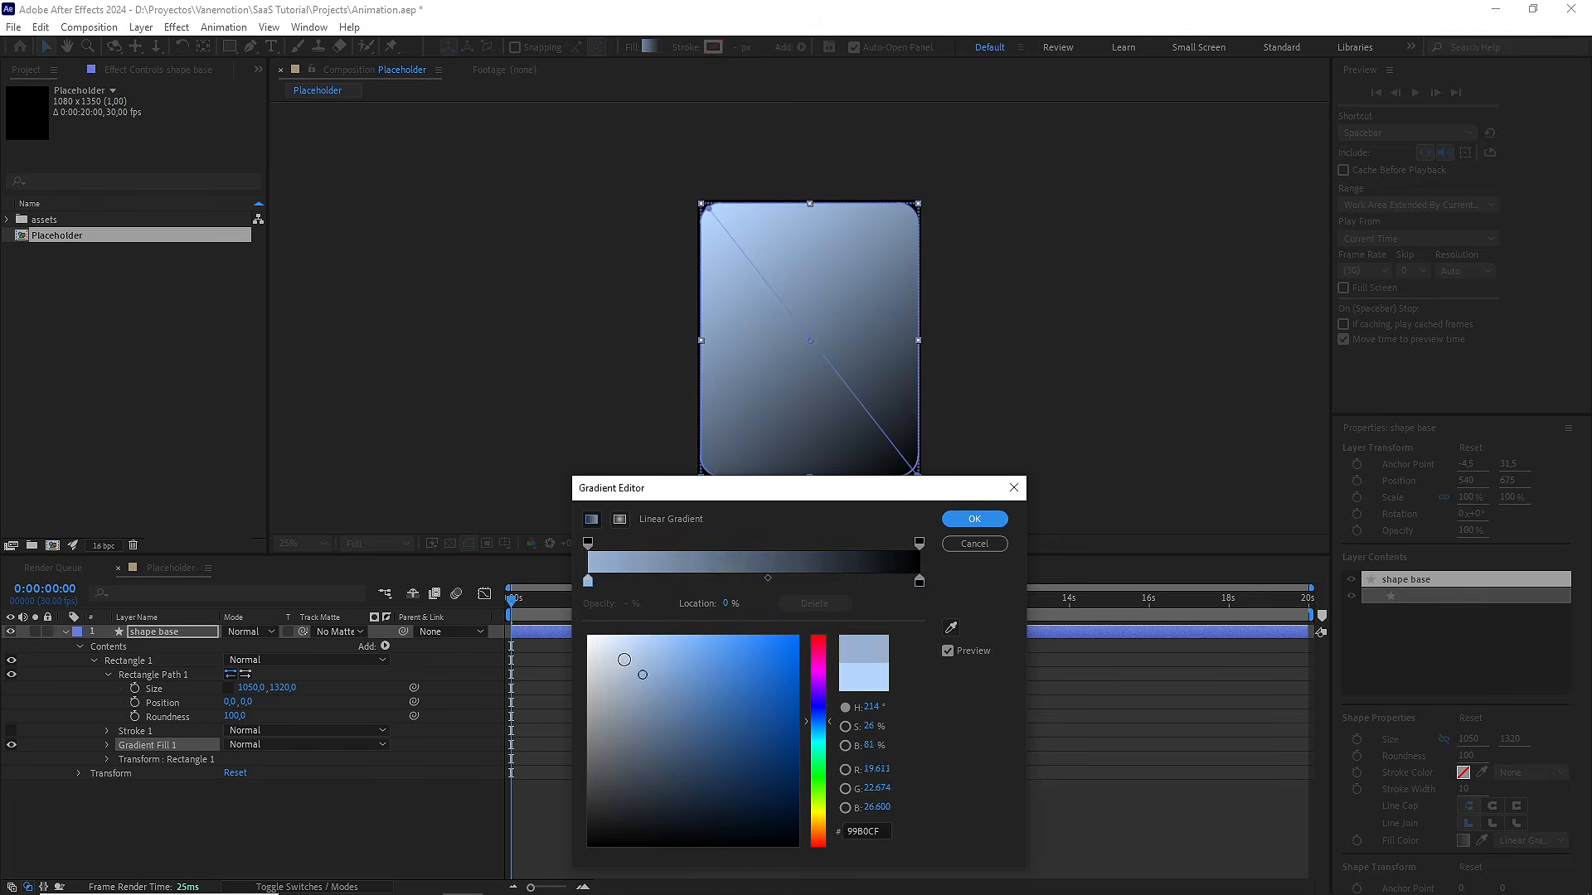
left_click(589, 636)
left_click(974, 520)
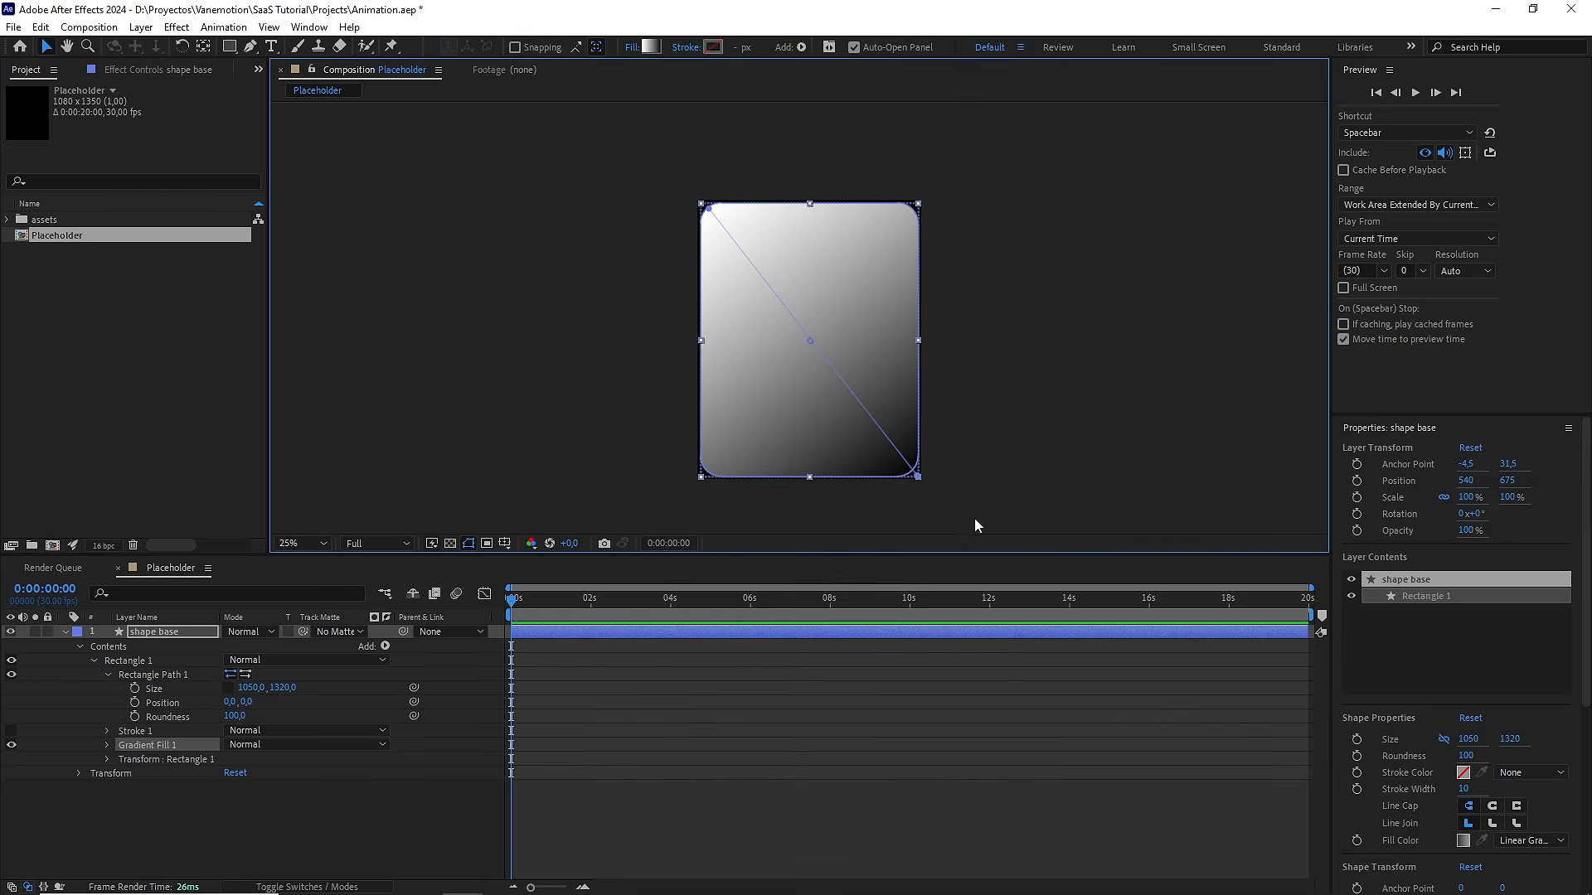
Place Color palette.jpg from the assets folder along the bottom of the card, scaled to 140%
left_click(8, 221)
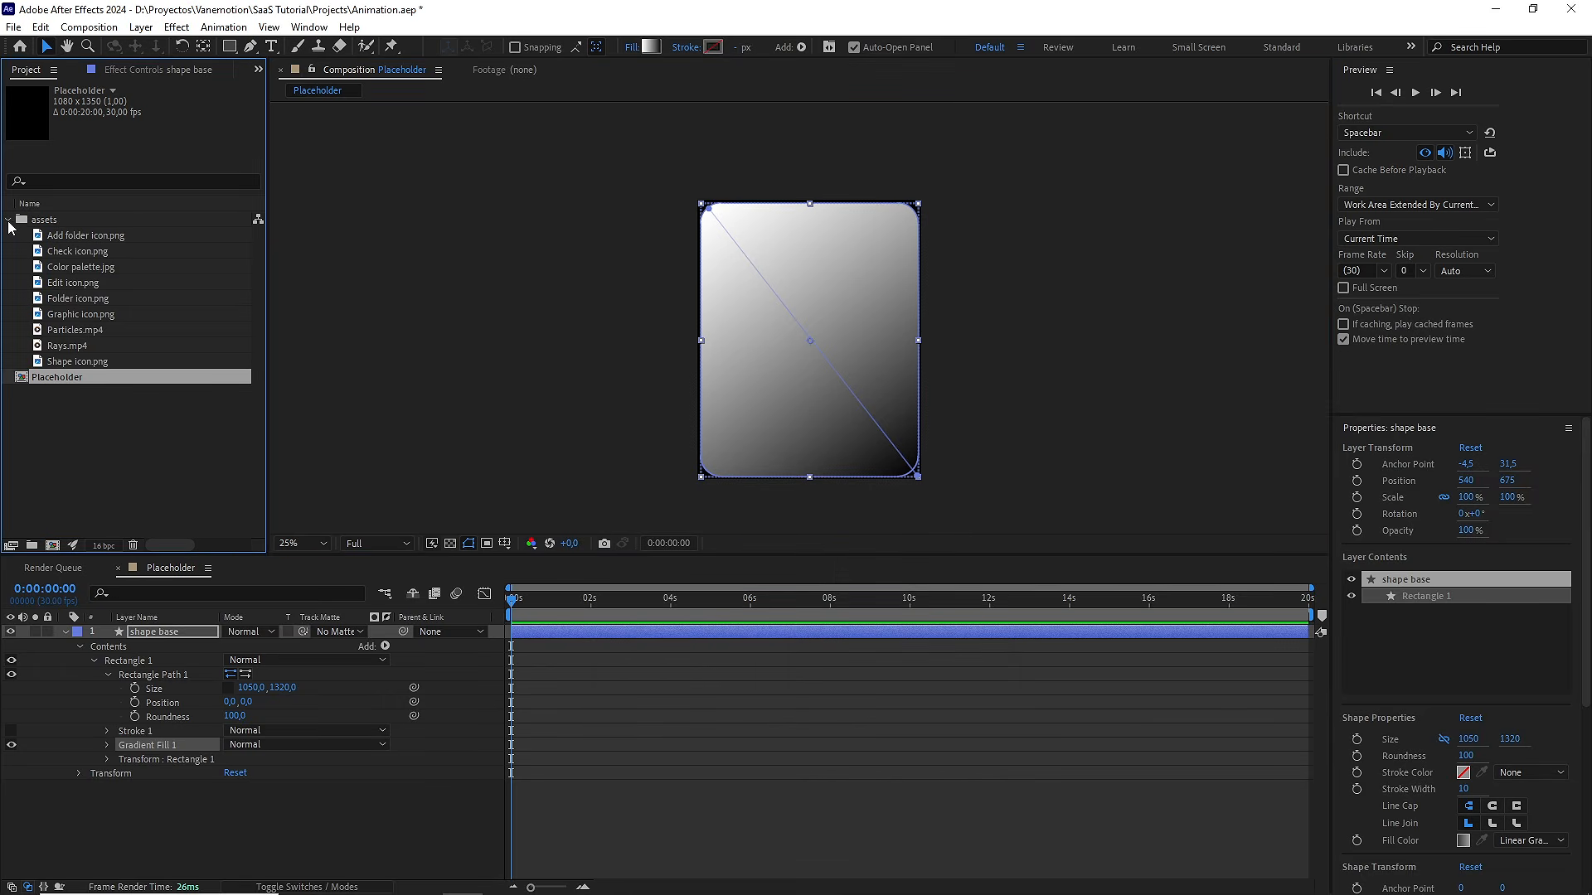
left_click_drag(89, 274, 915, 465)
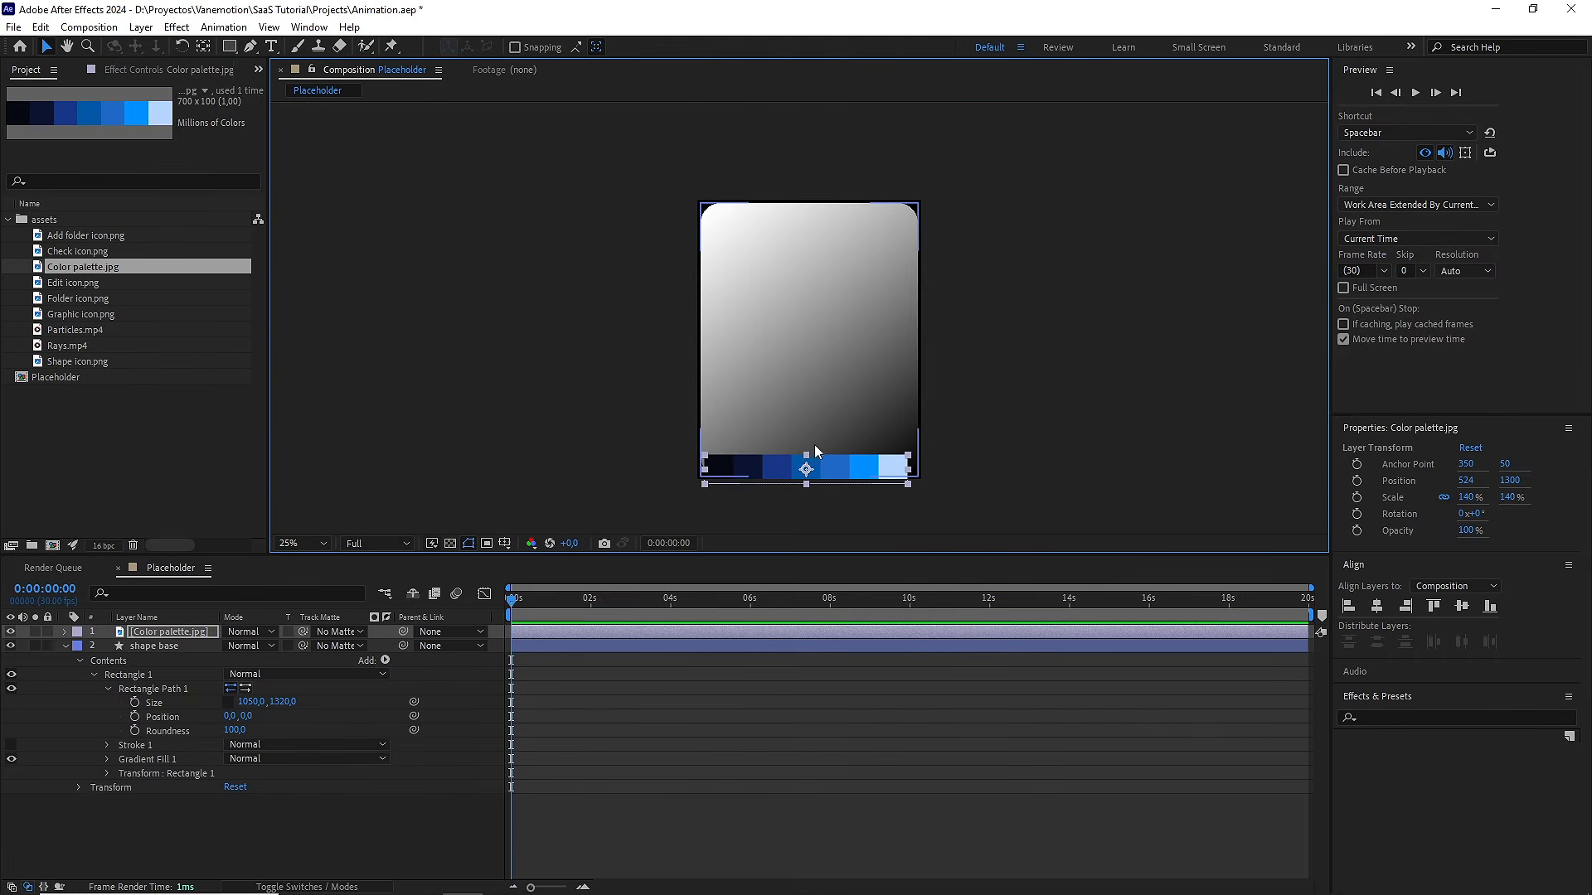
Sample the palette for the shape base gradient, using light blue B6D6FF for the start stop and navy 0B1432 for the end stop
left_click(643, 648)
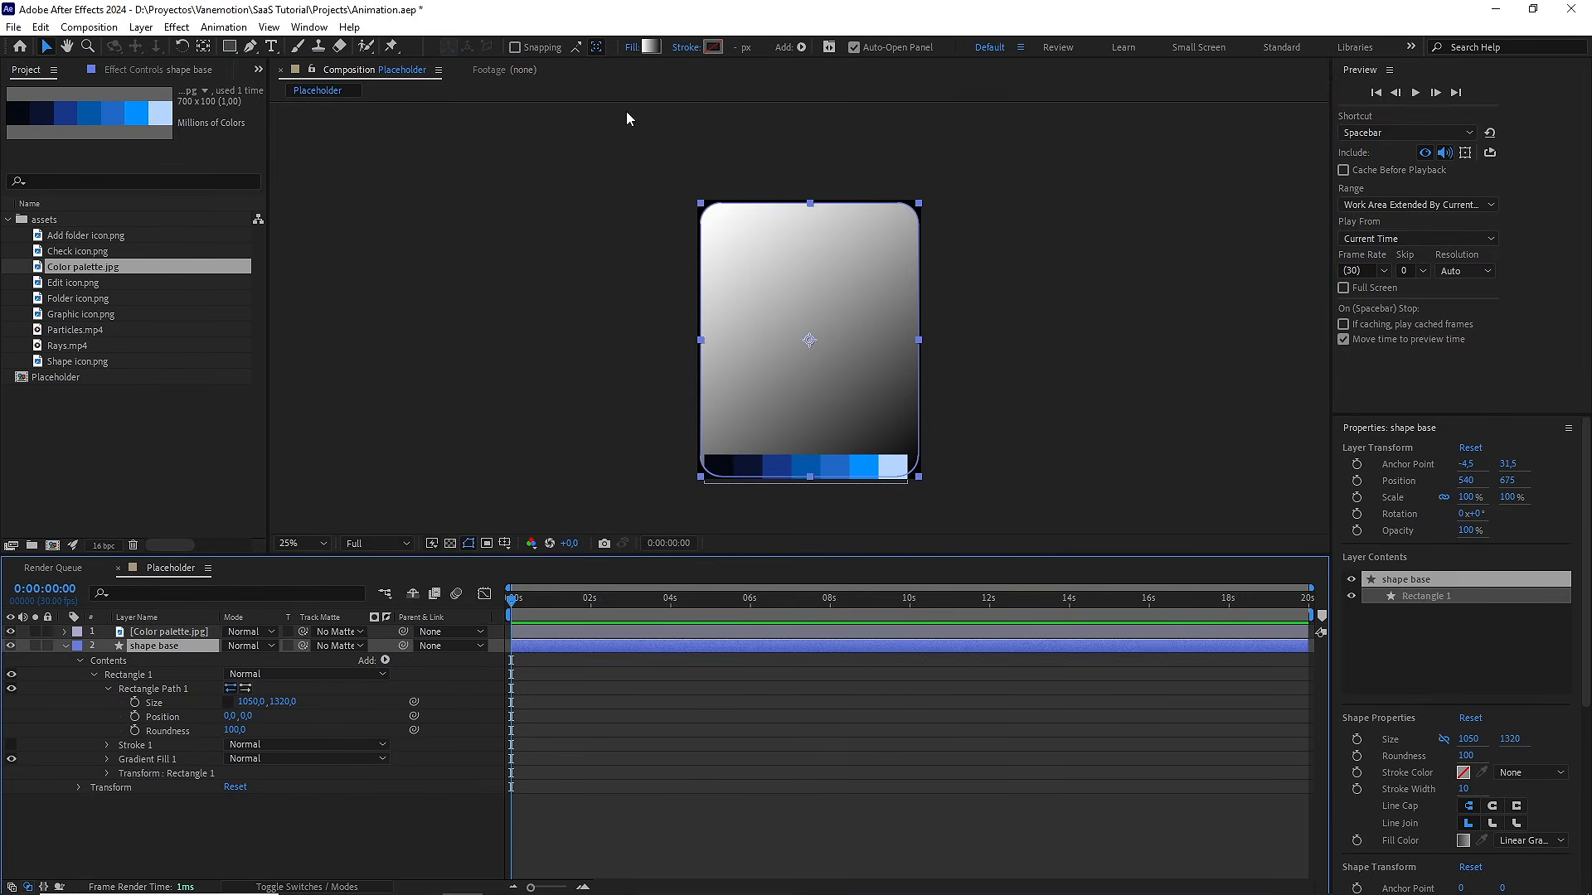
left_click(649, 48)
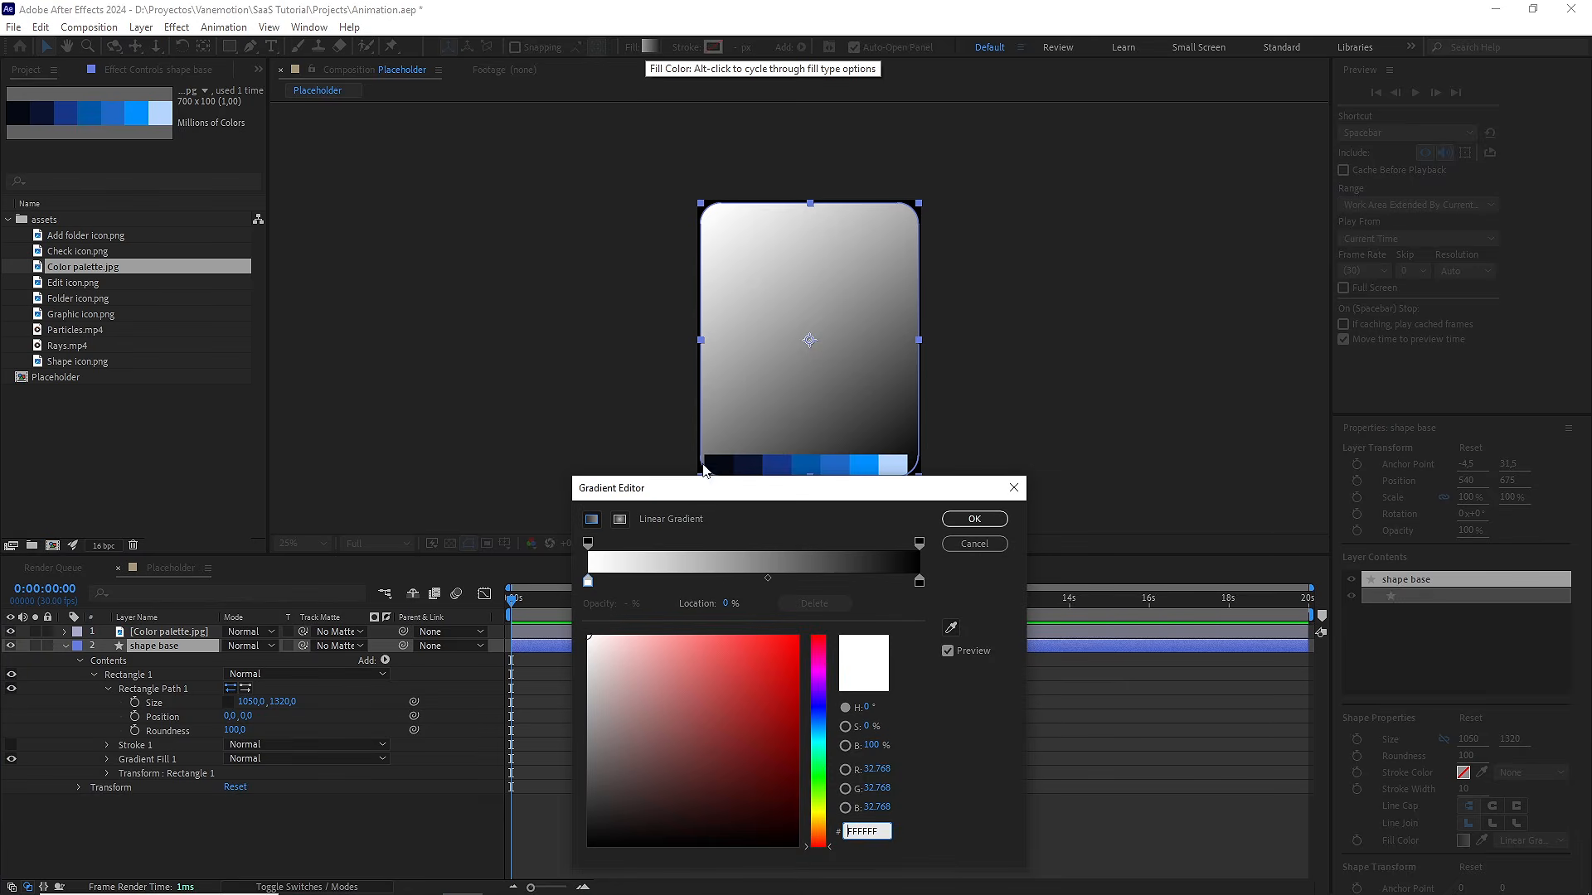
left_click(589, 584)
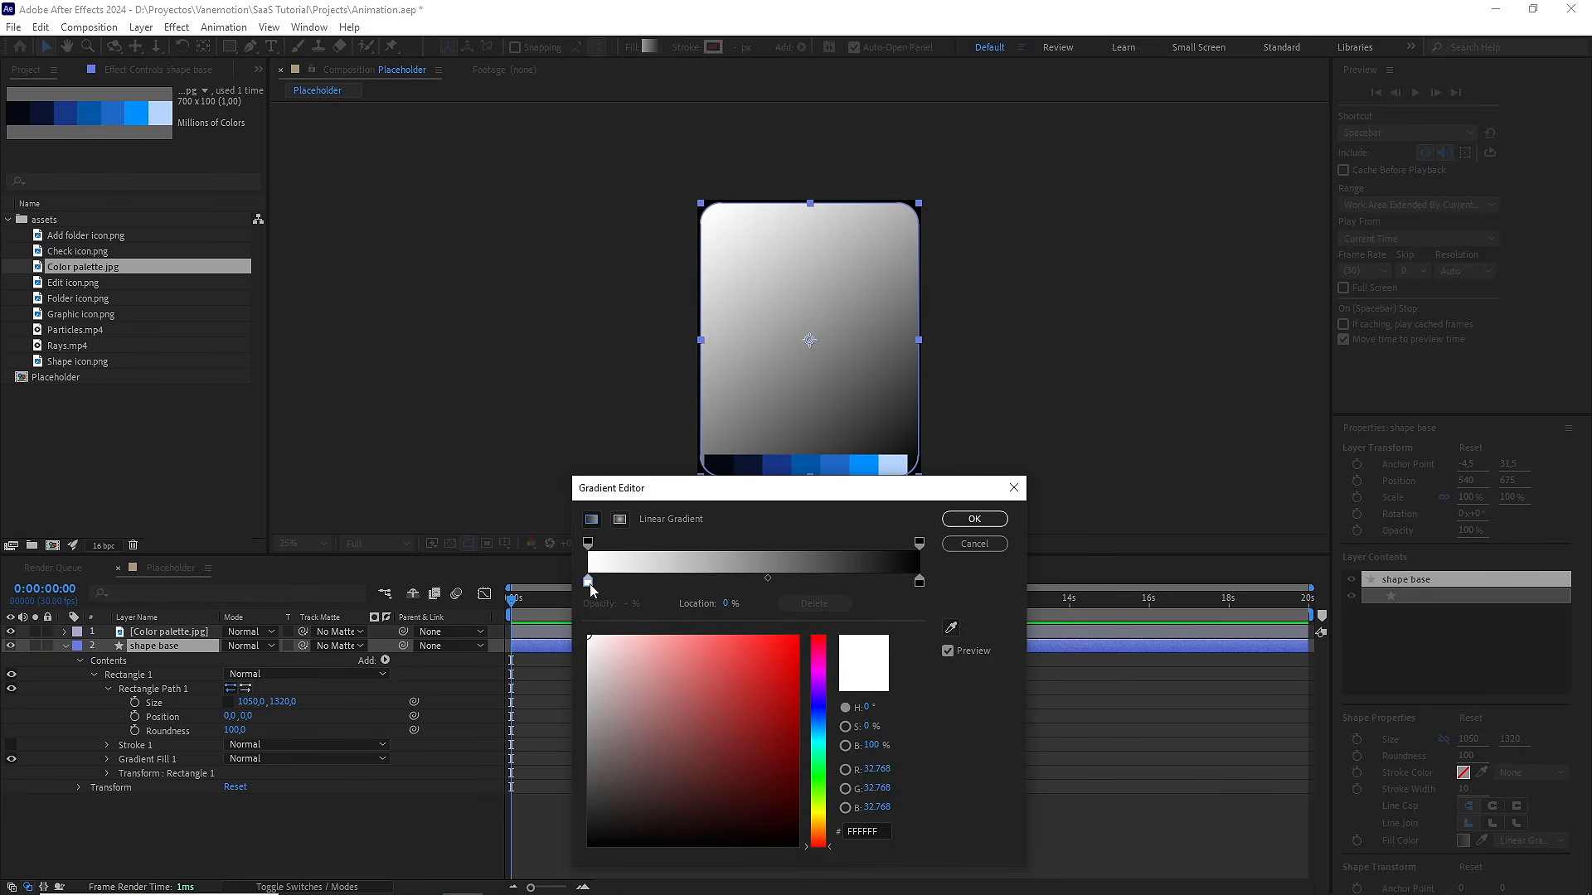
left_click(950, 630)
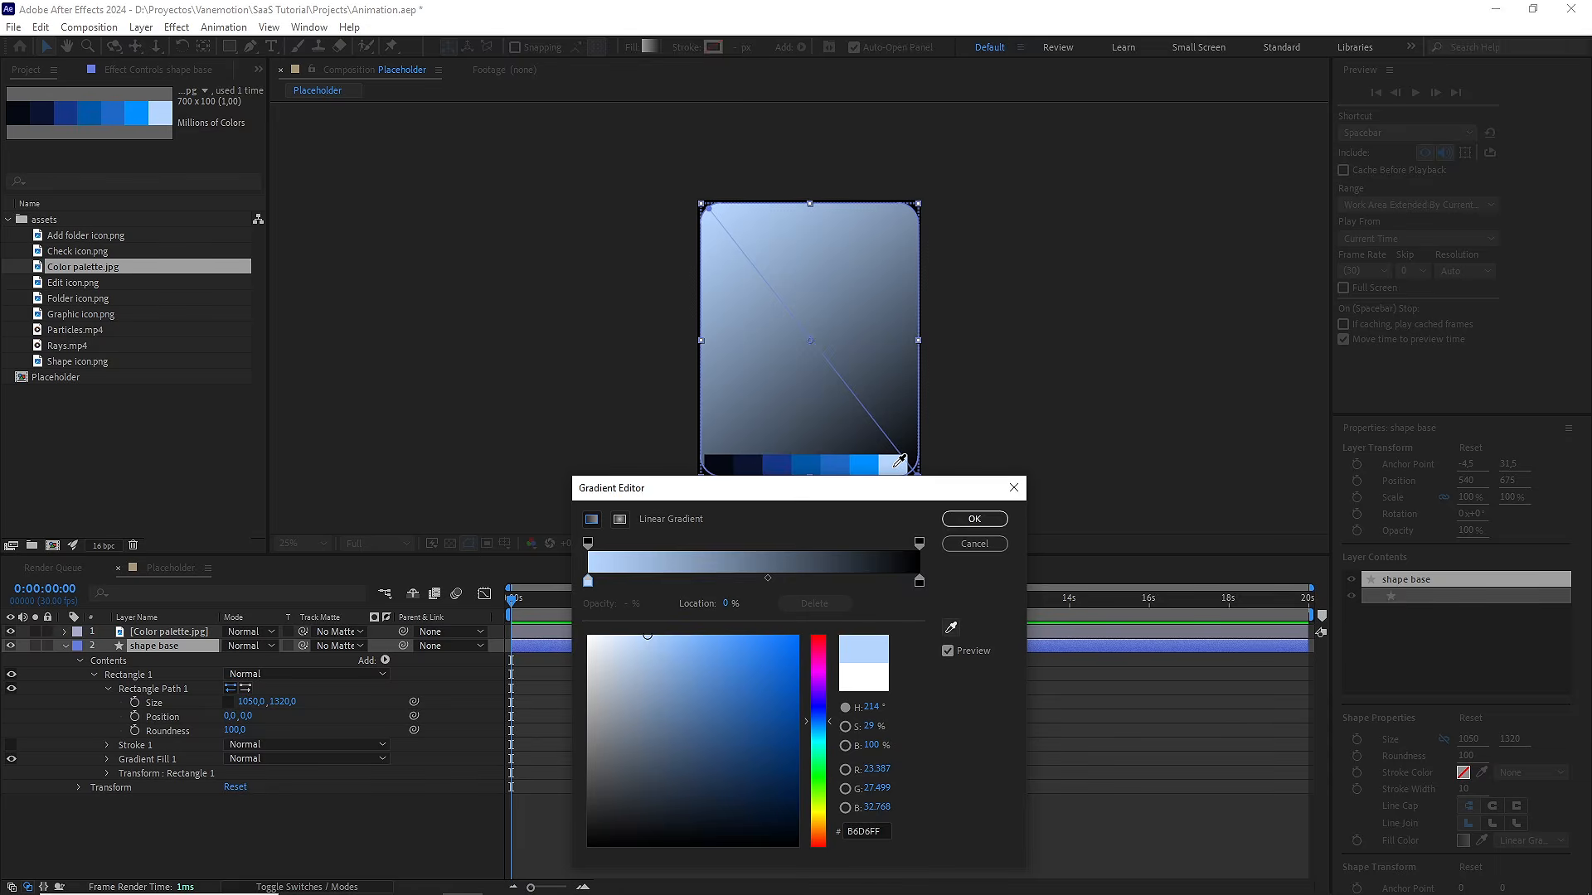
left_click(895, 468)
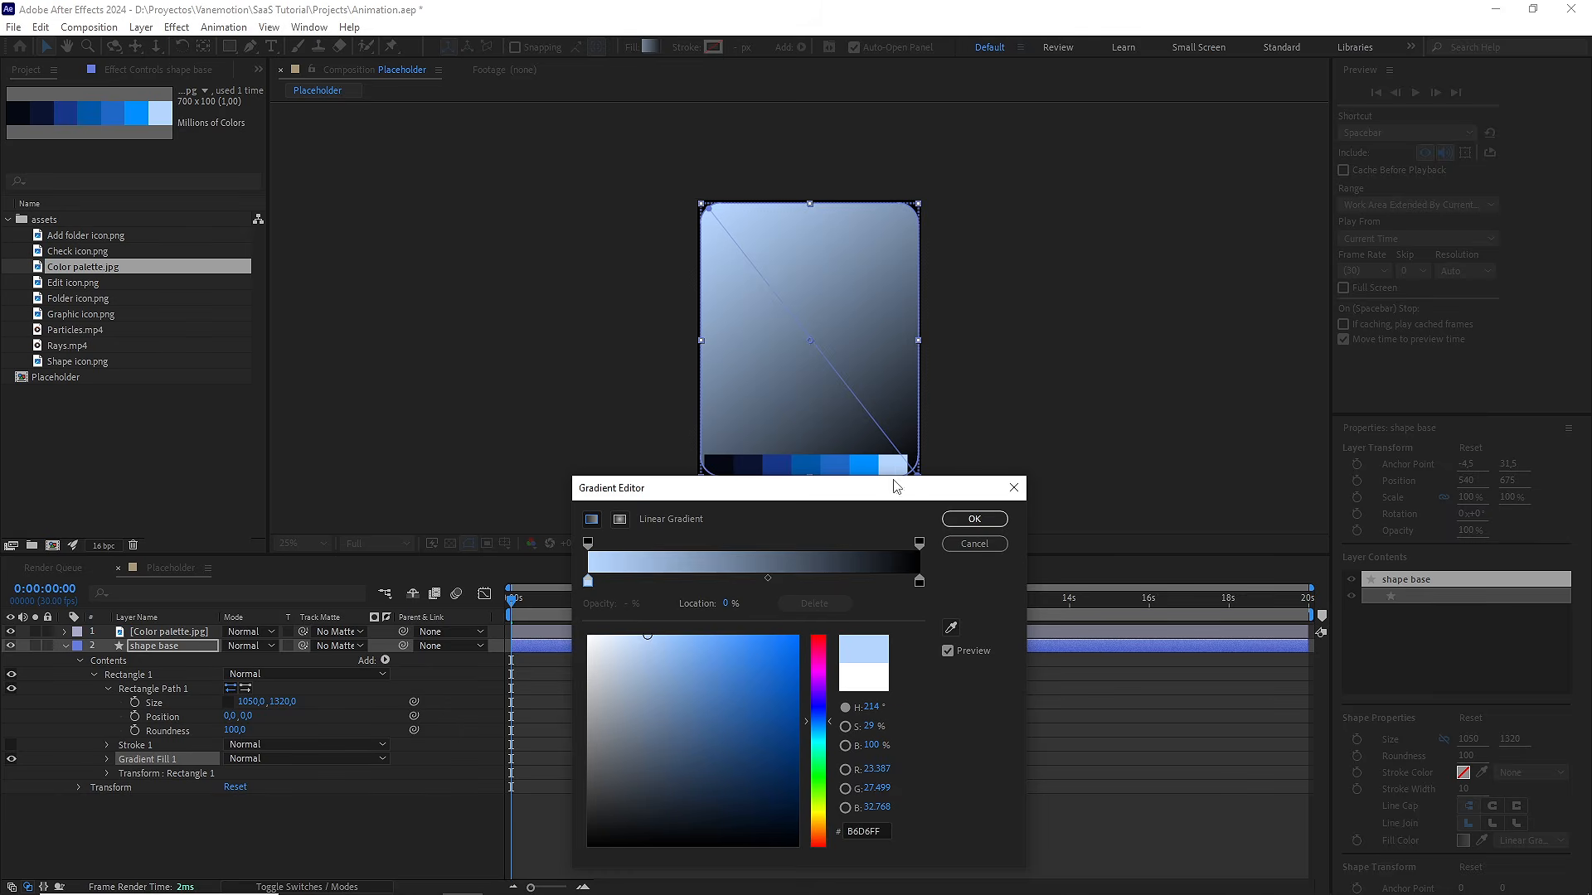
left_click(918, 582)
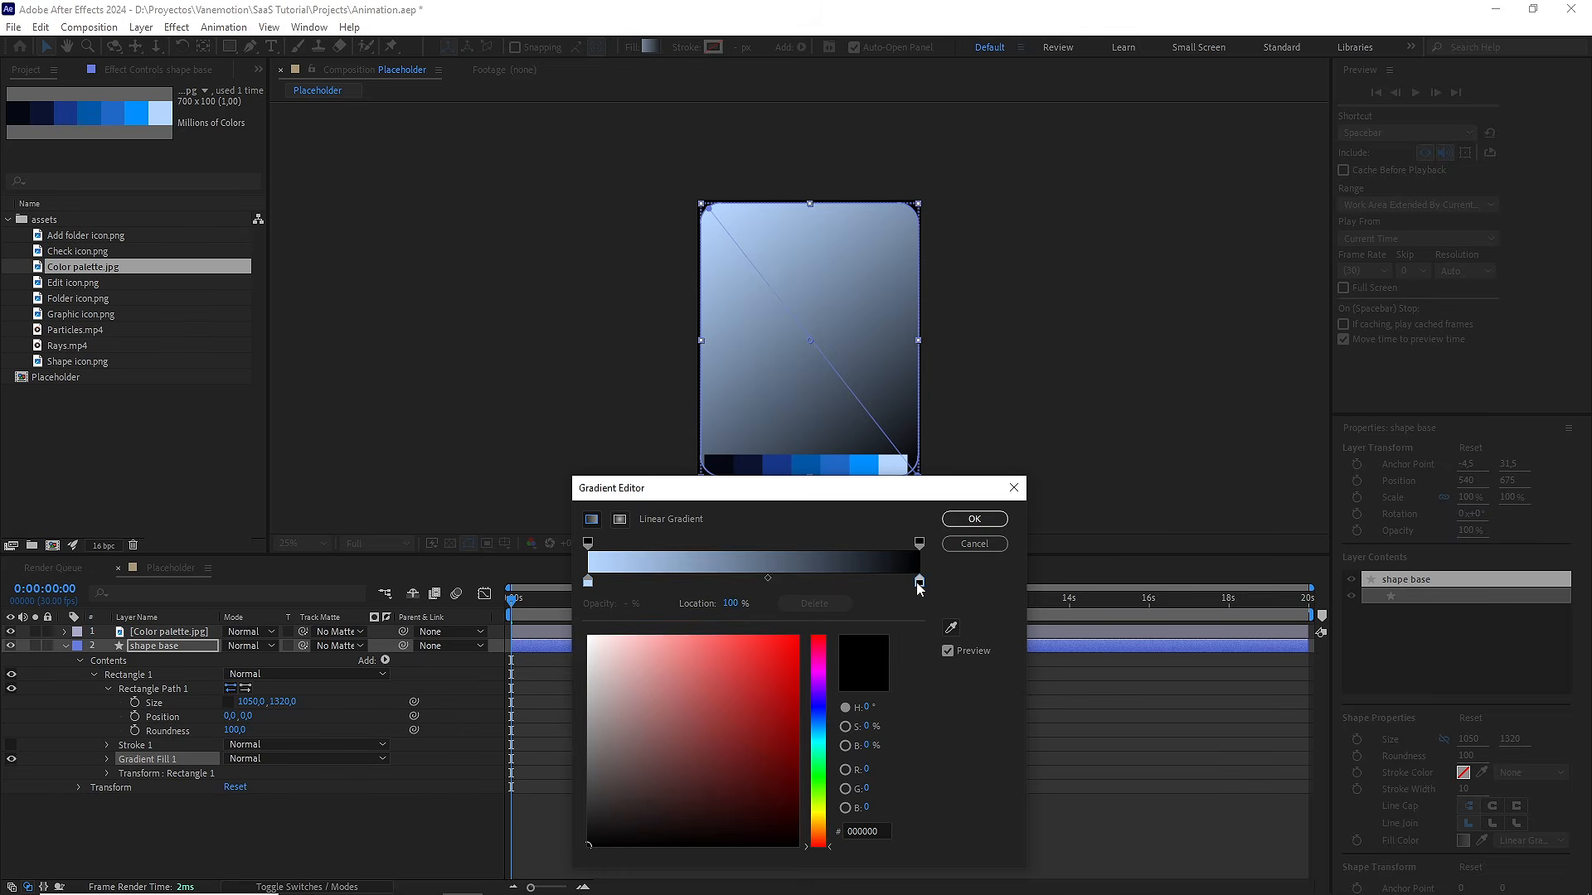
left_click(951, 632)
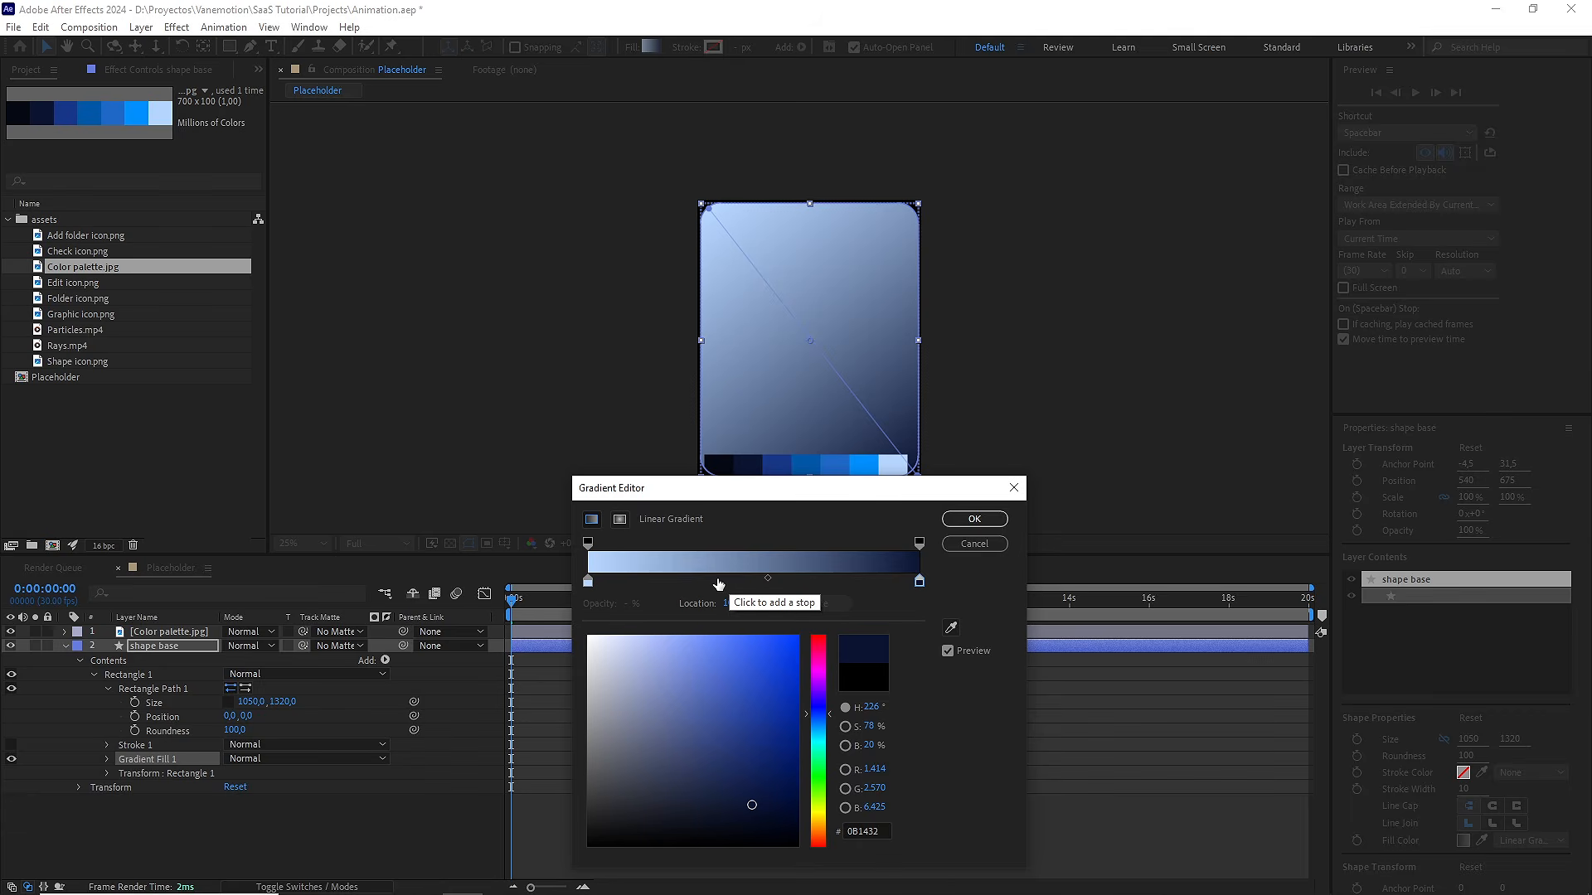
Add a middle stop at 39% to the shape base gradient, sample blue 1F68C6 from the palette and apply the gradient
left_click(718, 582)
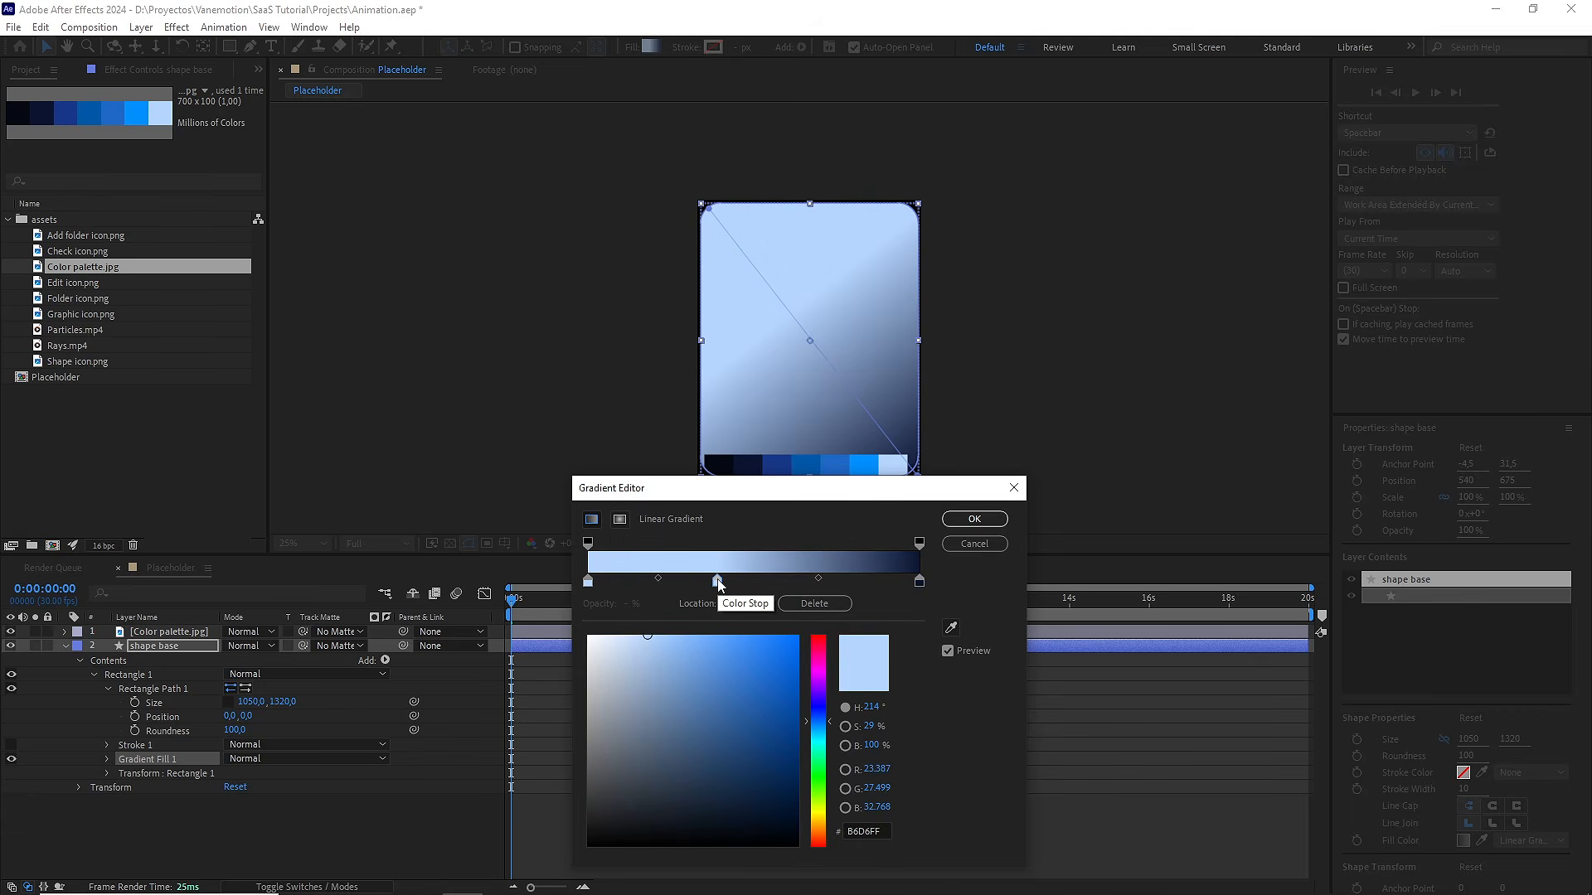
left_click(951, 631)
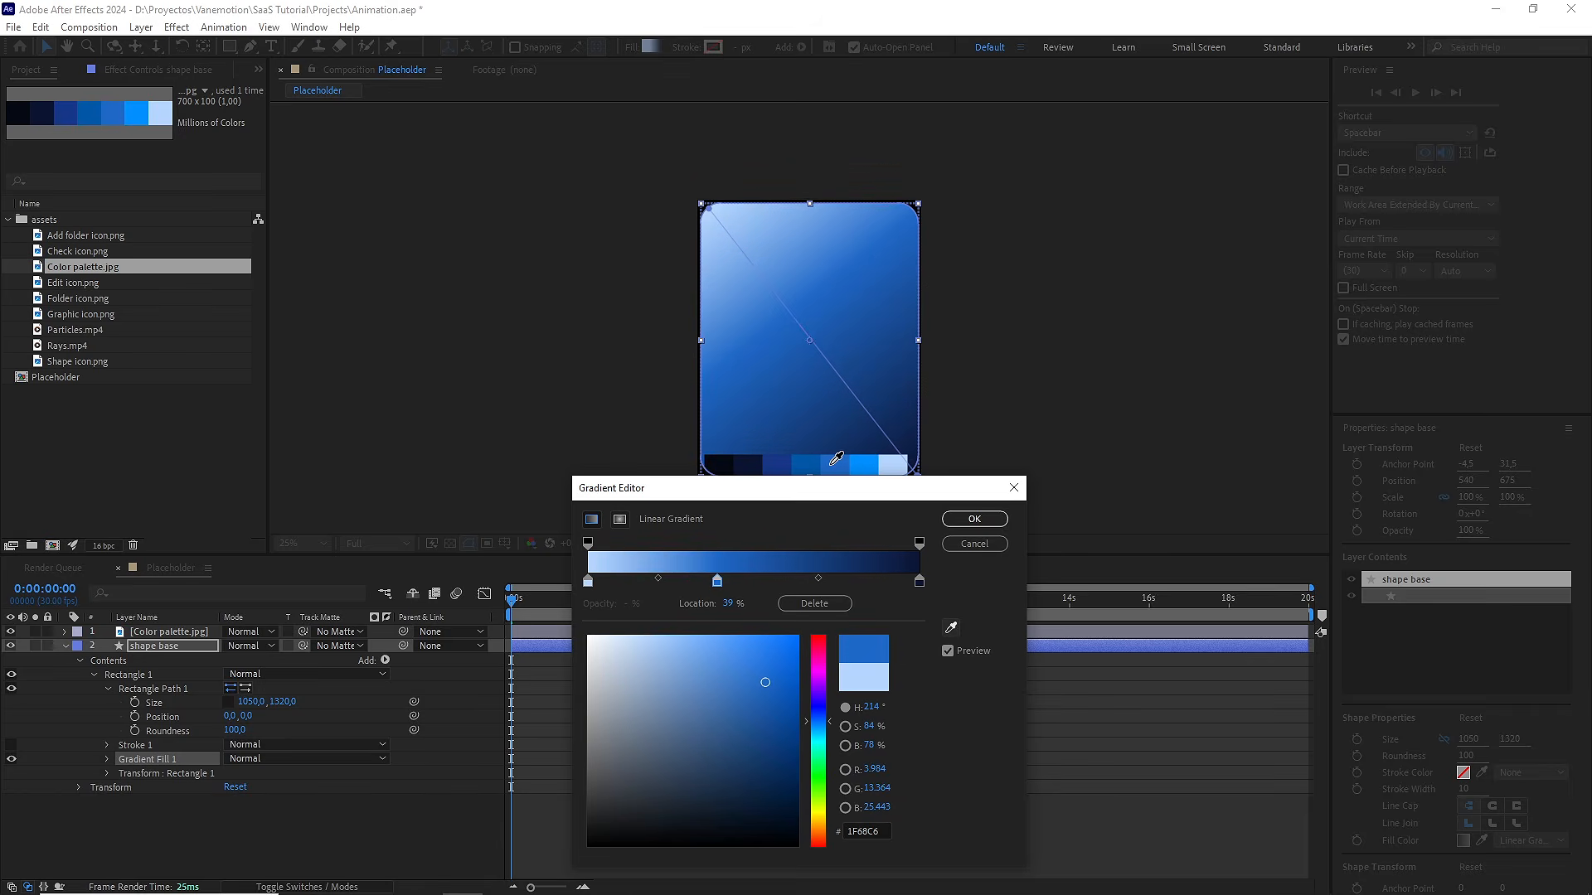
left_click(830, 465)
left_click(959, 520)
left_click(808, 674)
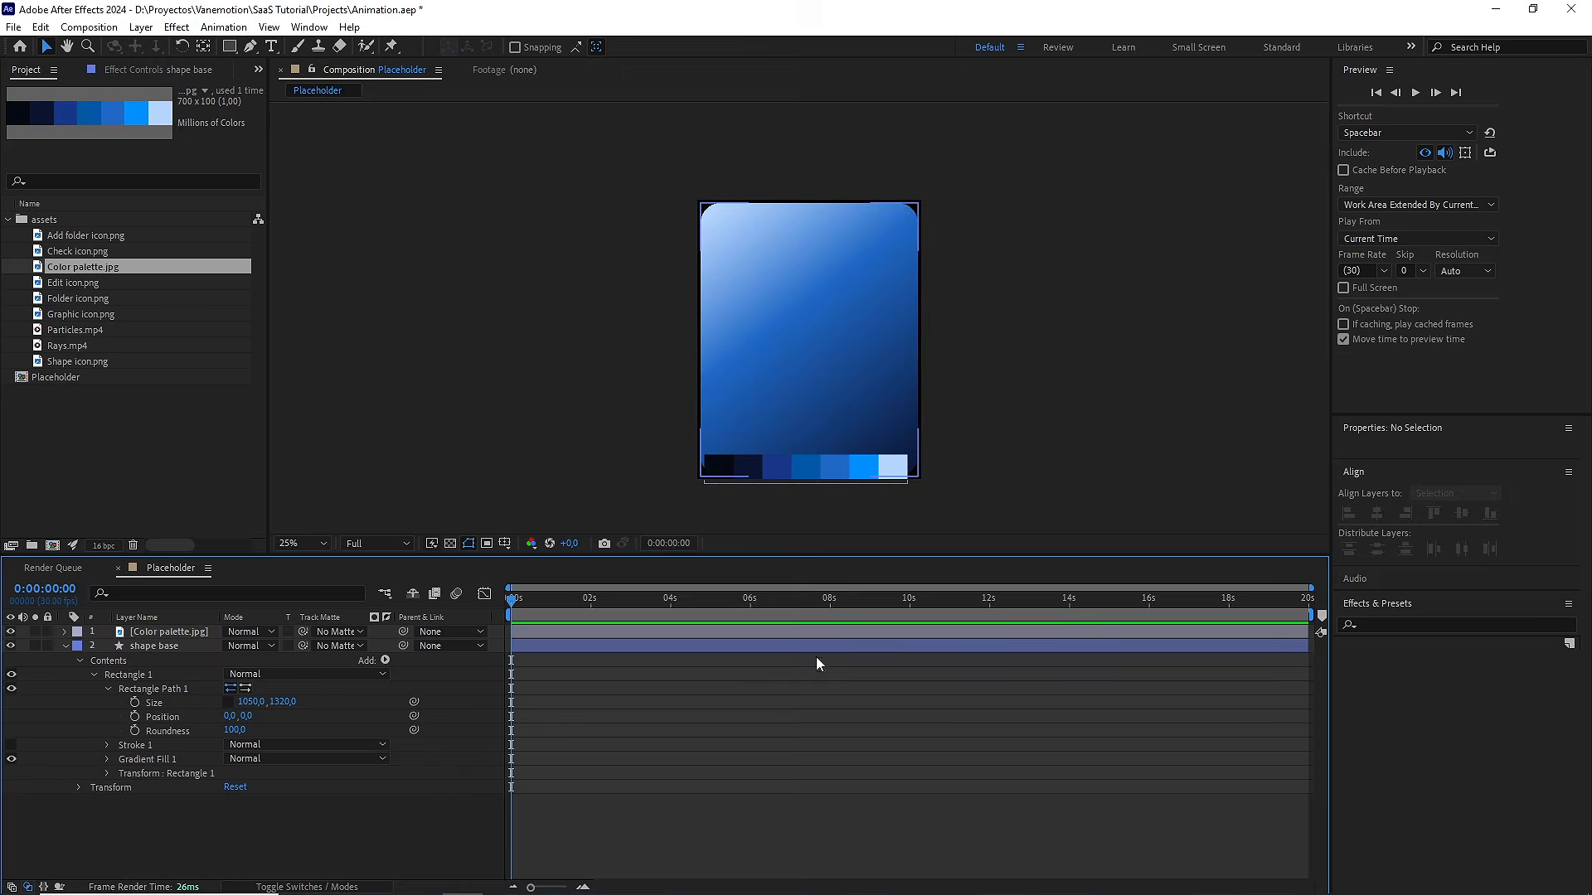
scroll(942, 382, "up", 4)
scroll(942, 389, "down", 4)
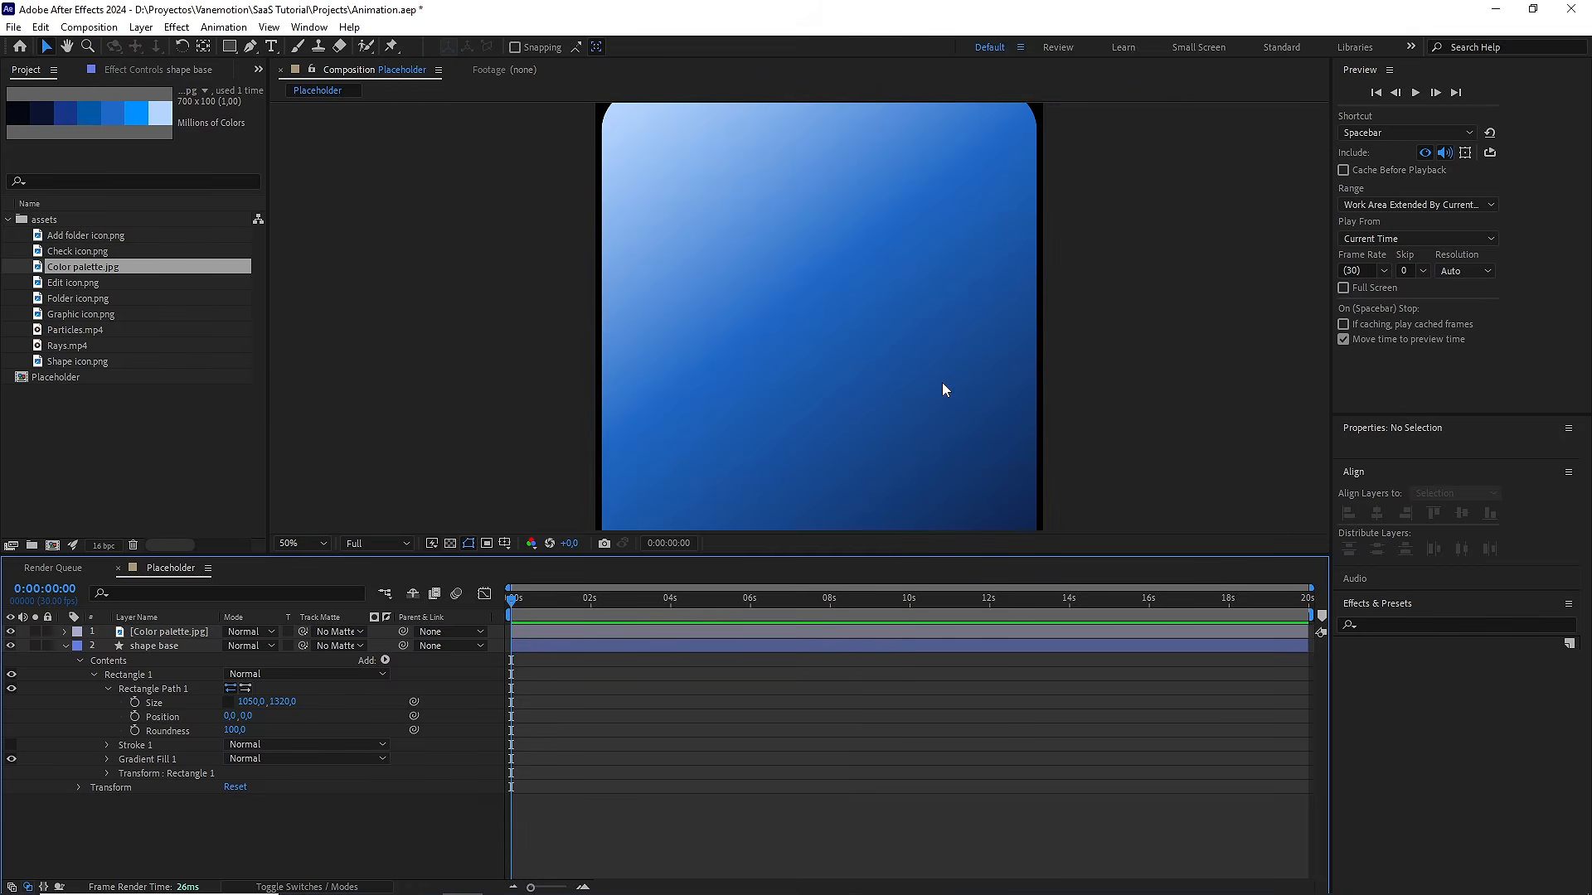
left_click_drag(866, 408, 871, 410)
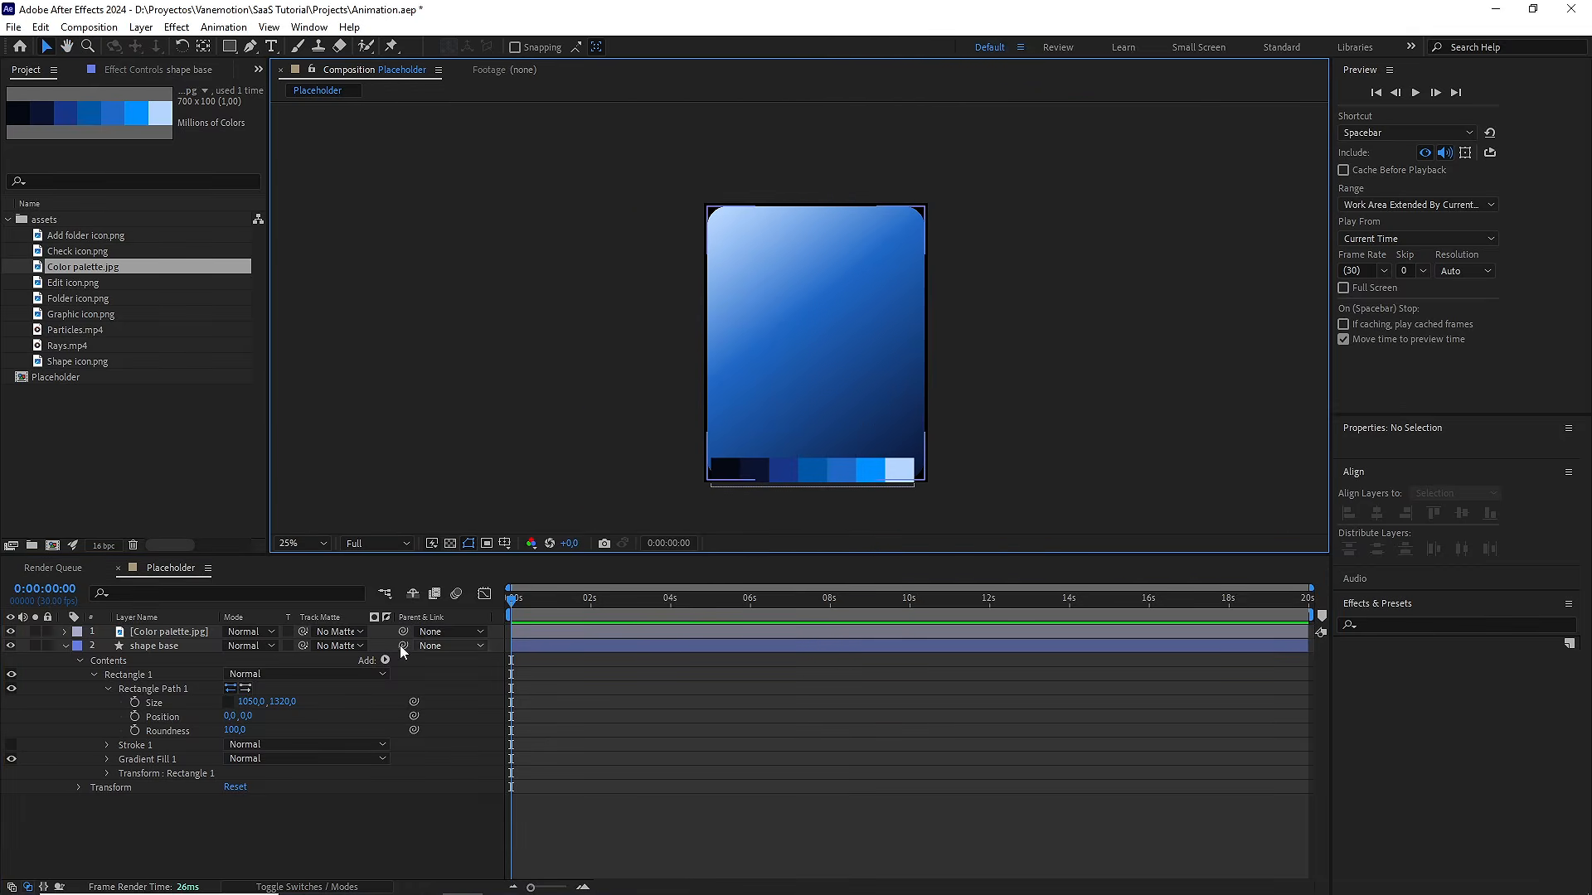
Duplicate the shape base layer and rename the copy "stroke"
left_click(182, 648)
key("ctrl+d")
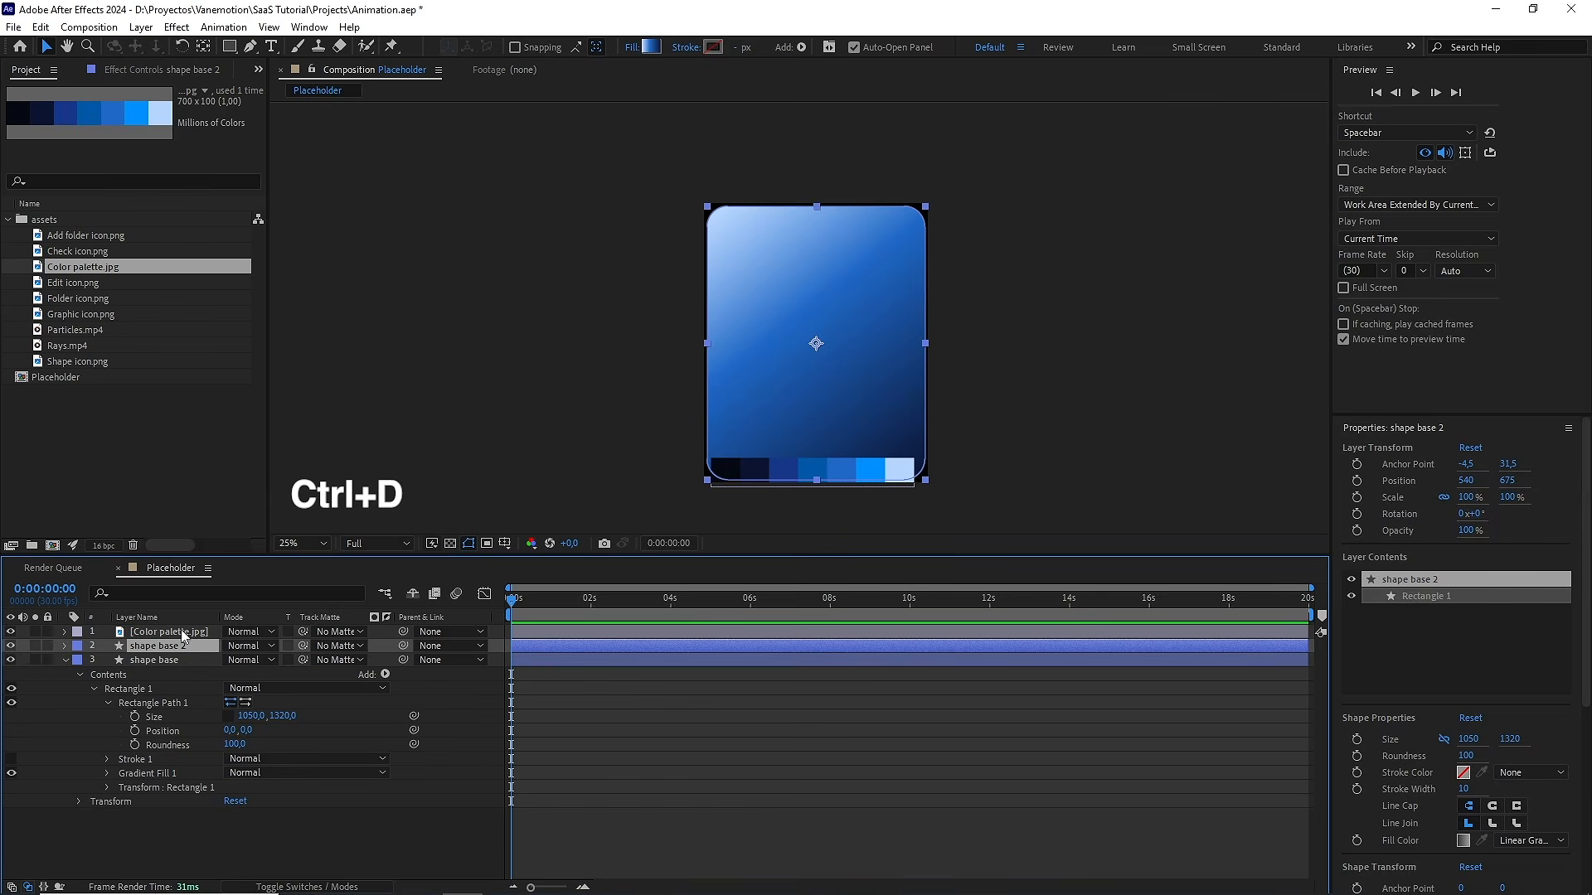
key("Return")
type("stroke")
key("Return")
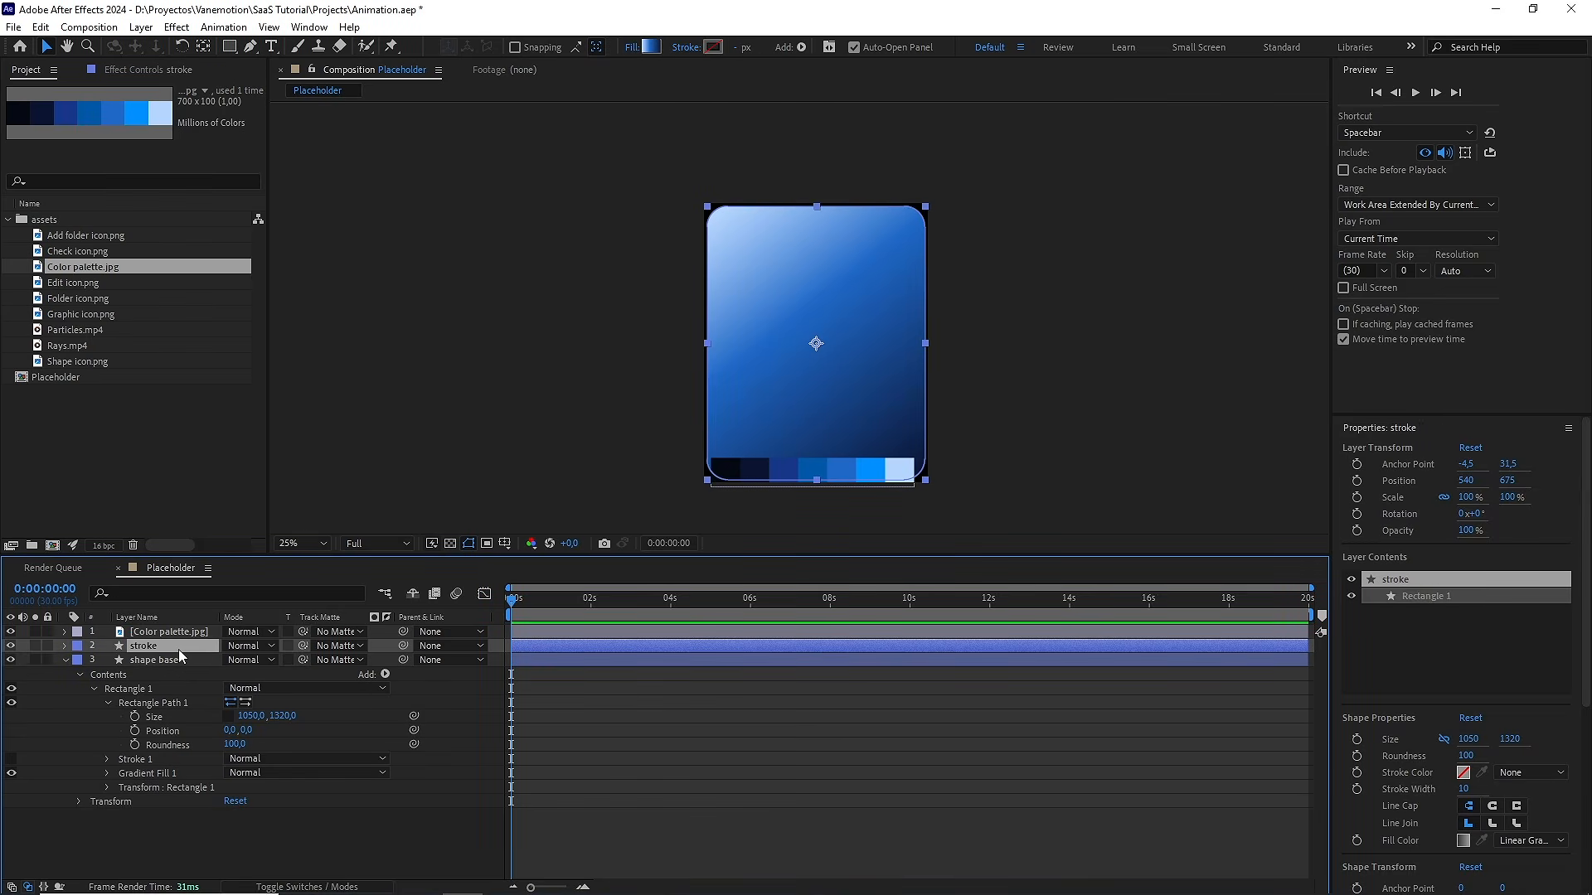
Solo the stroke layer and set its fill to none
left_click(35, 645)
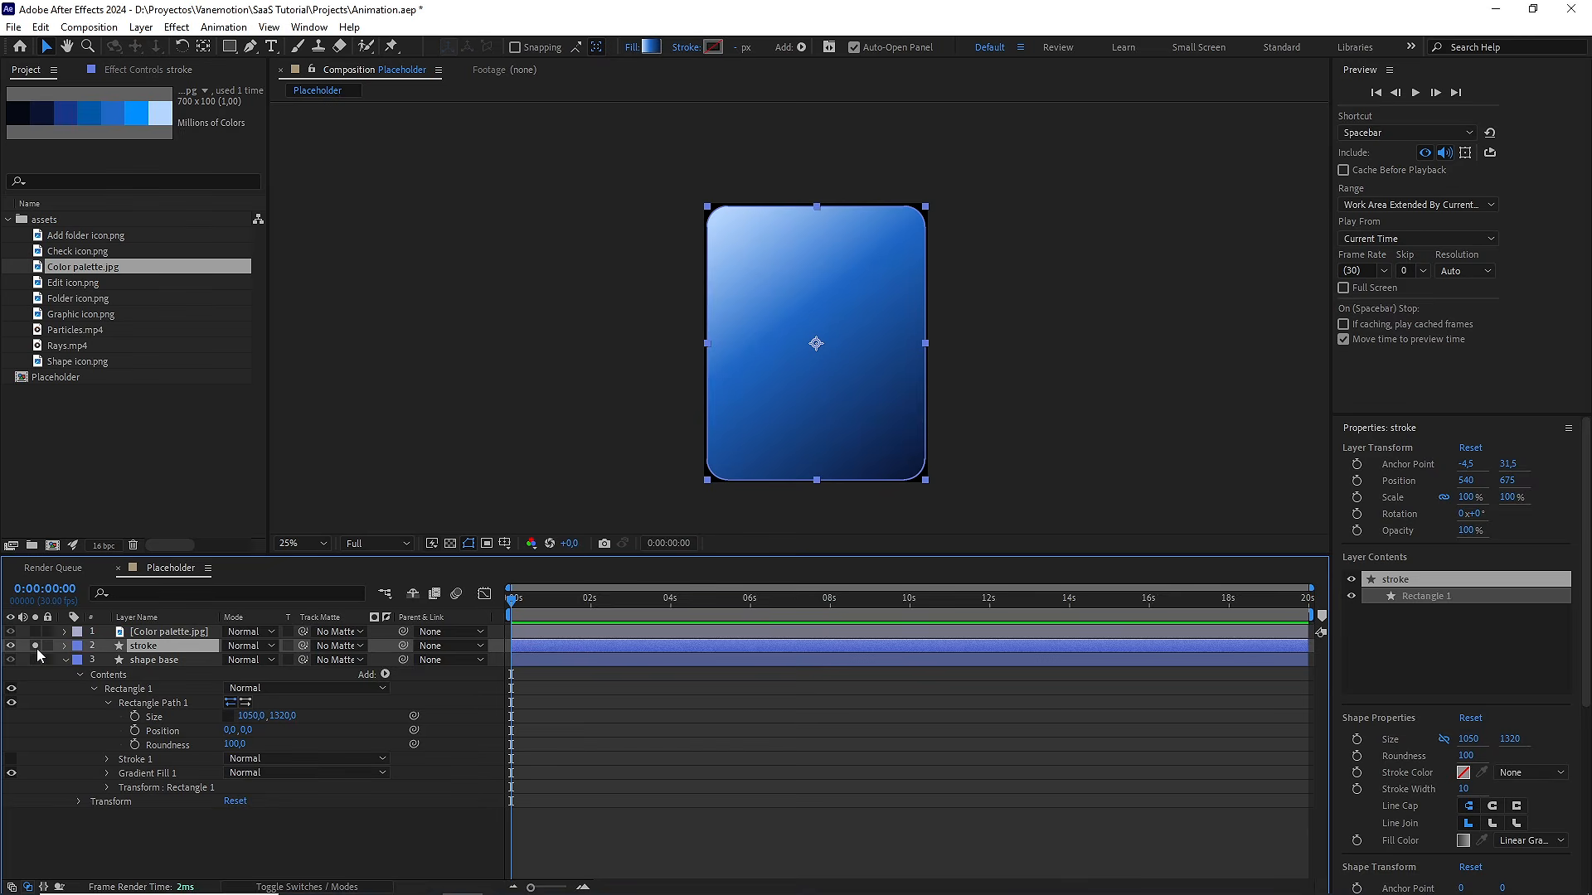
left_click(626, 48)
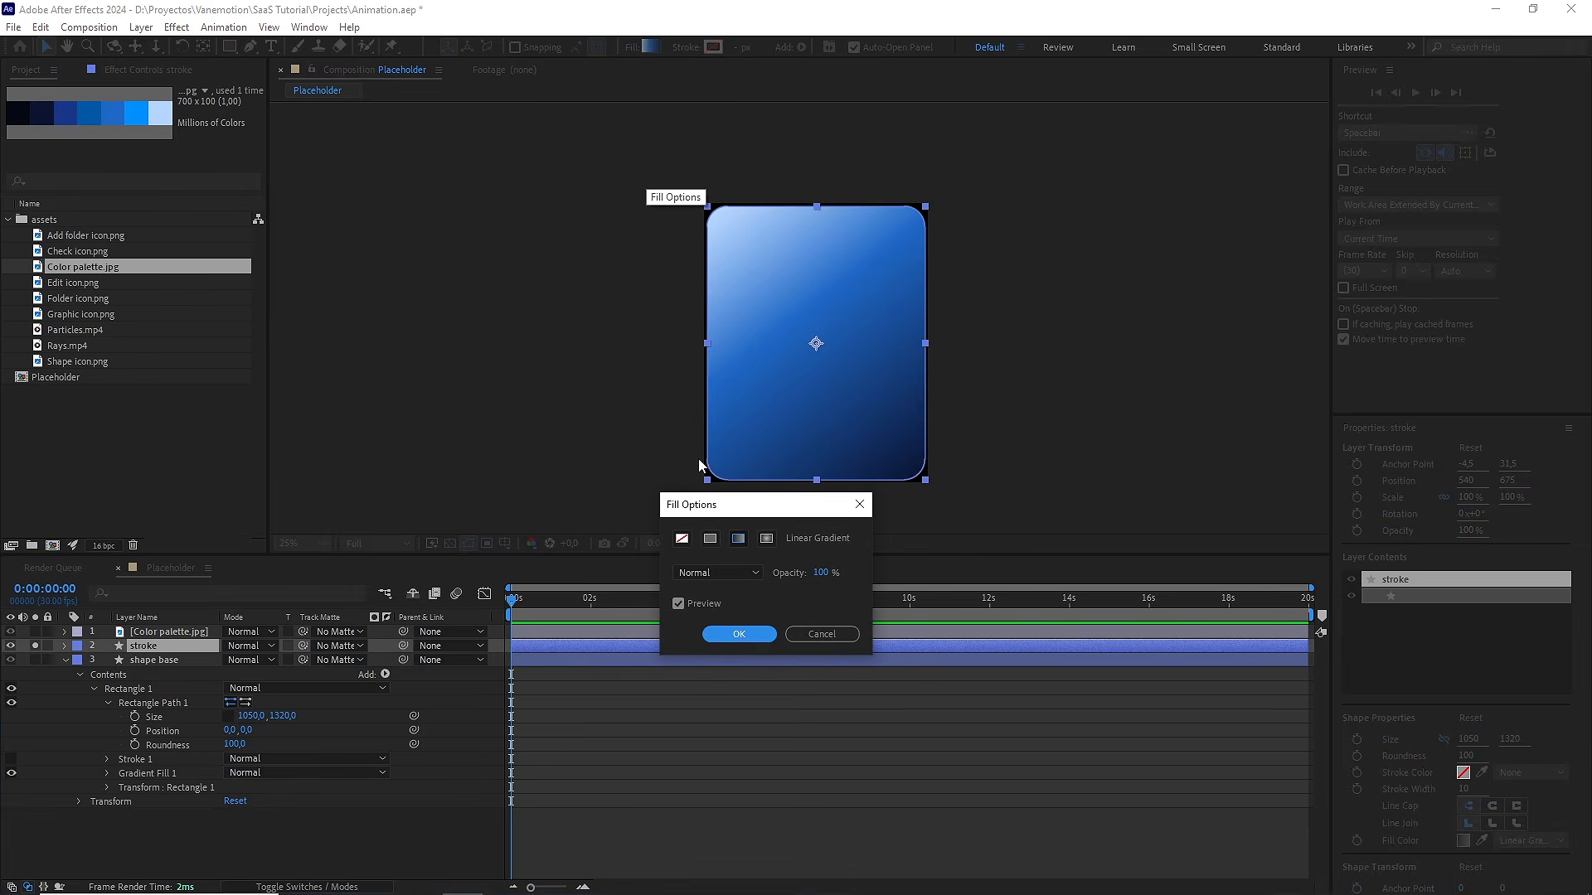
left_click(683, 541)
left_click(736, 635)
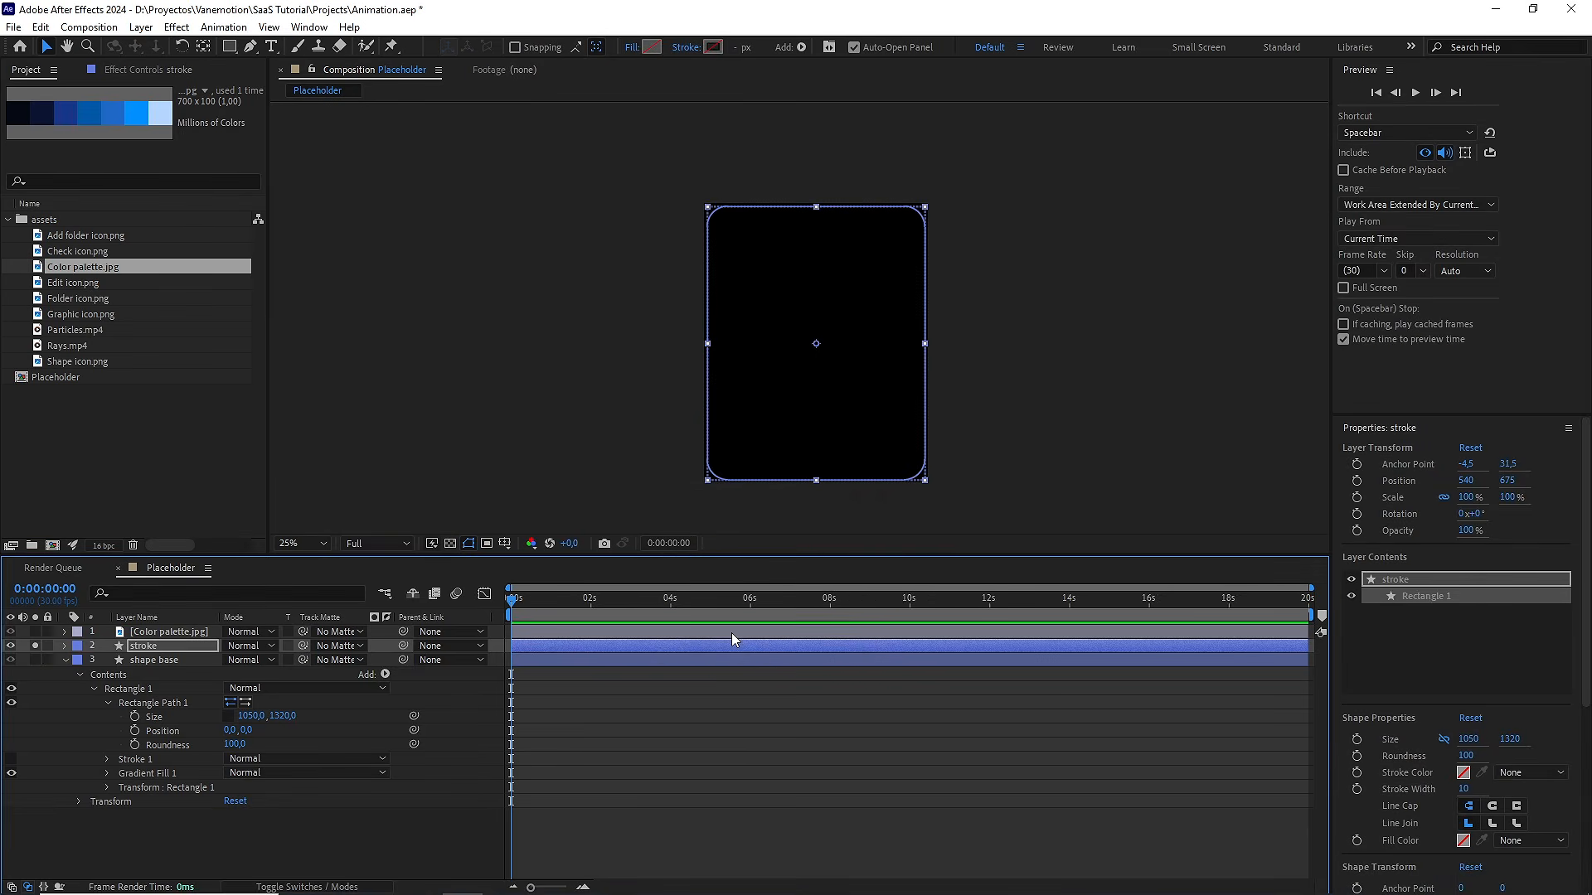
Add a gradient stroke to the stroke layer, running diagonally from the rectangle's upper-left corner to its lower-right corner
left_click(64, 647)
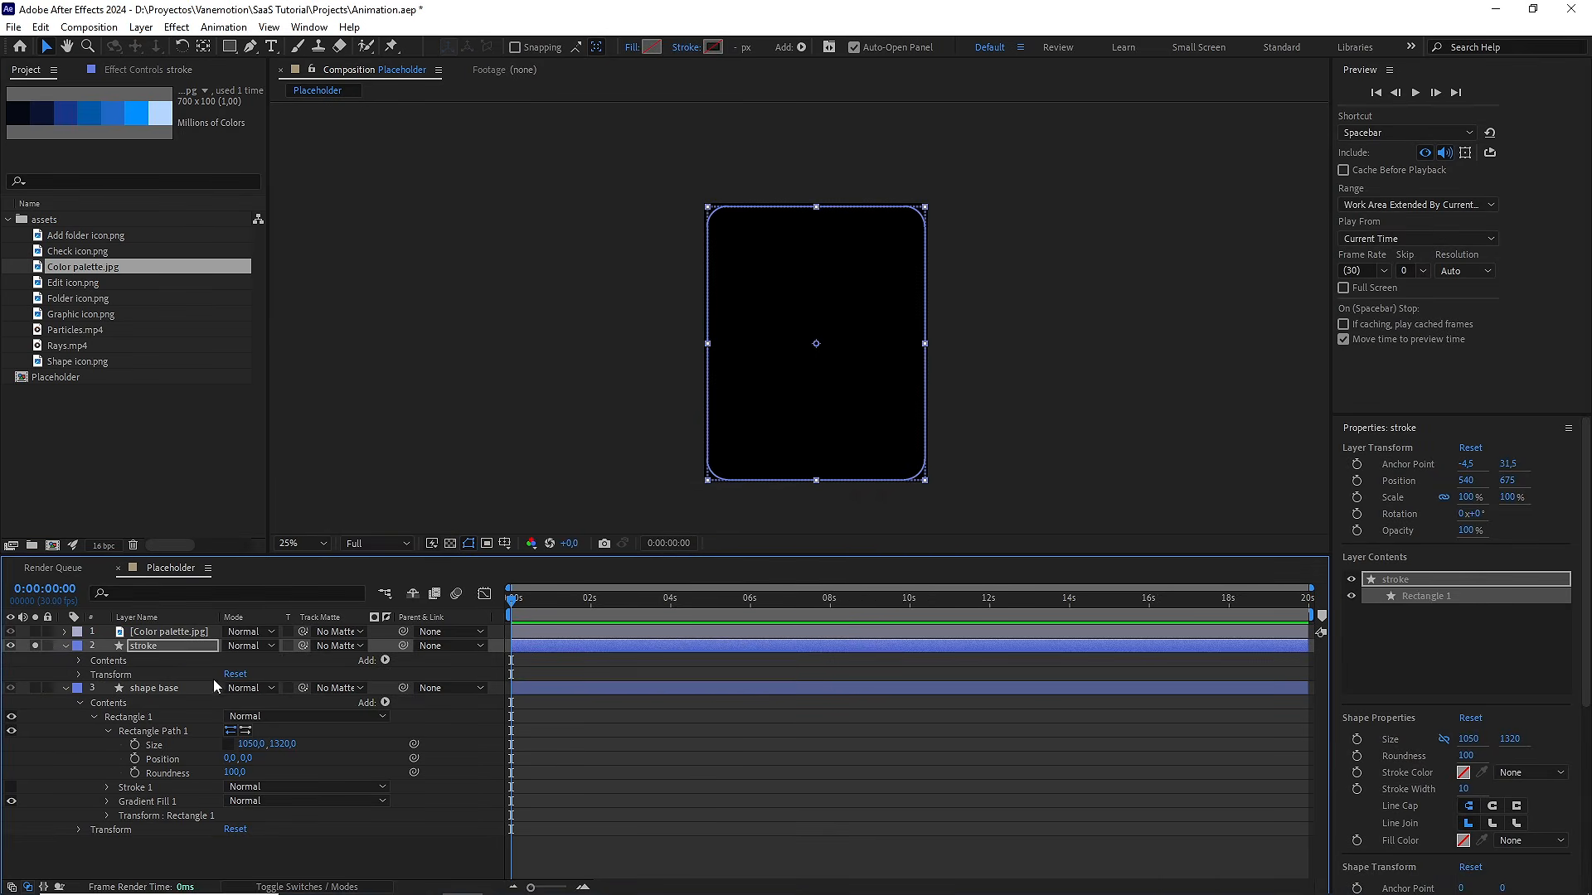
left_click(386, 660)
left_click(466, 456)
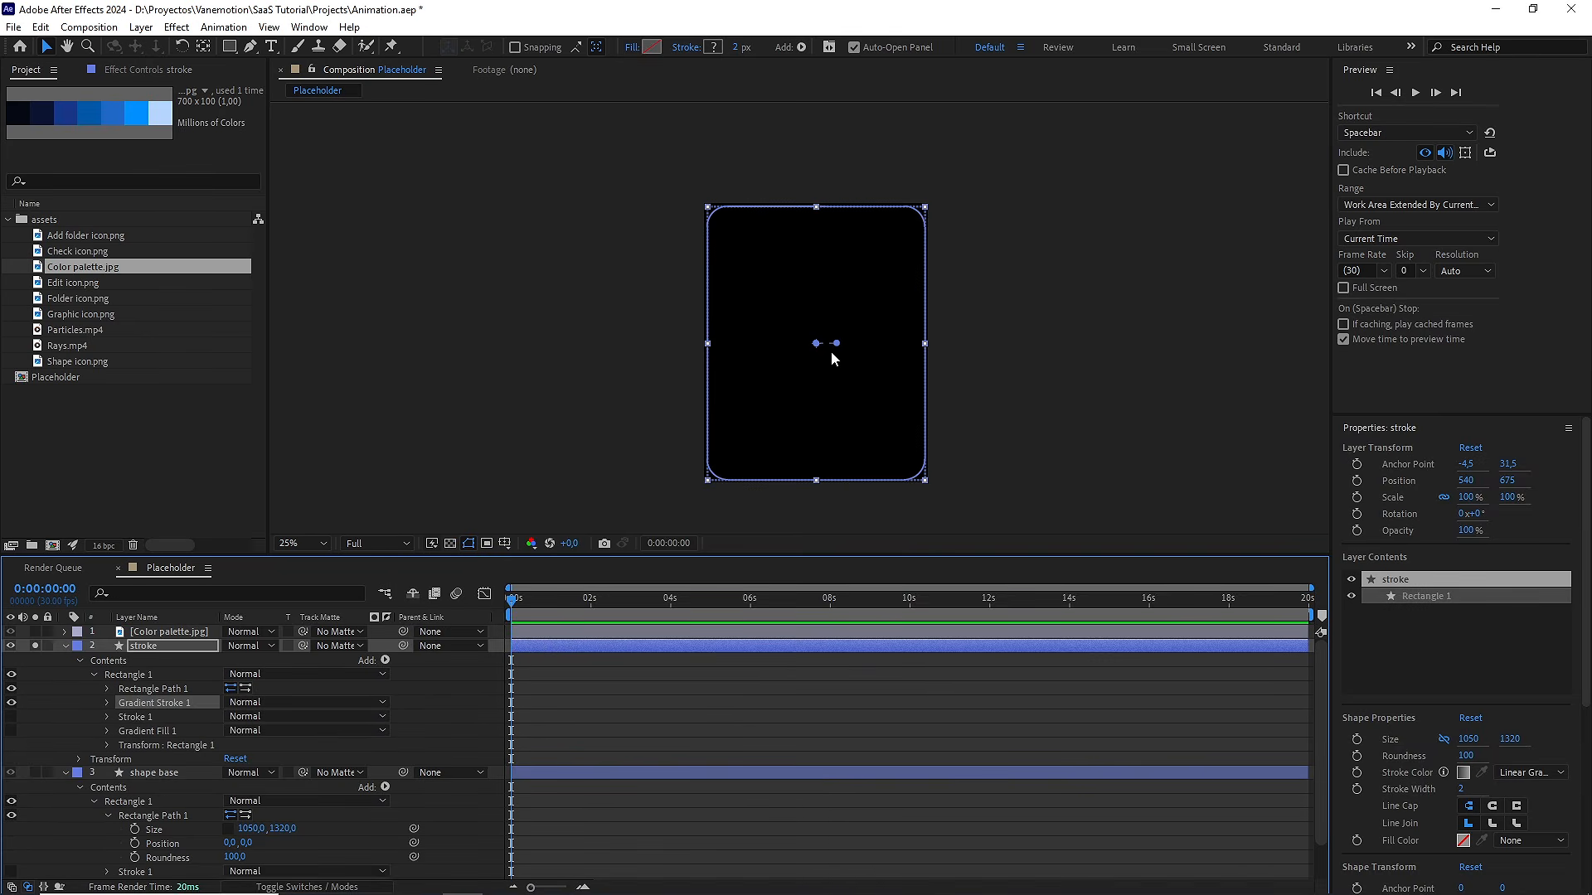
left_click_drag(835, 343, 918, 478)
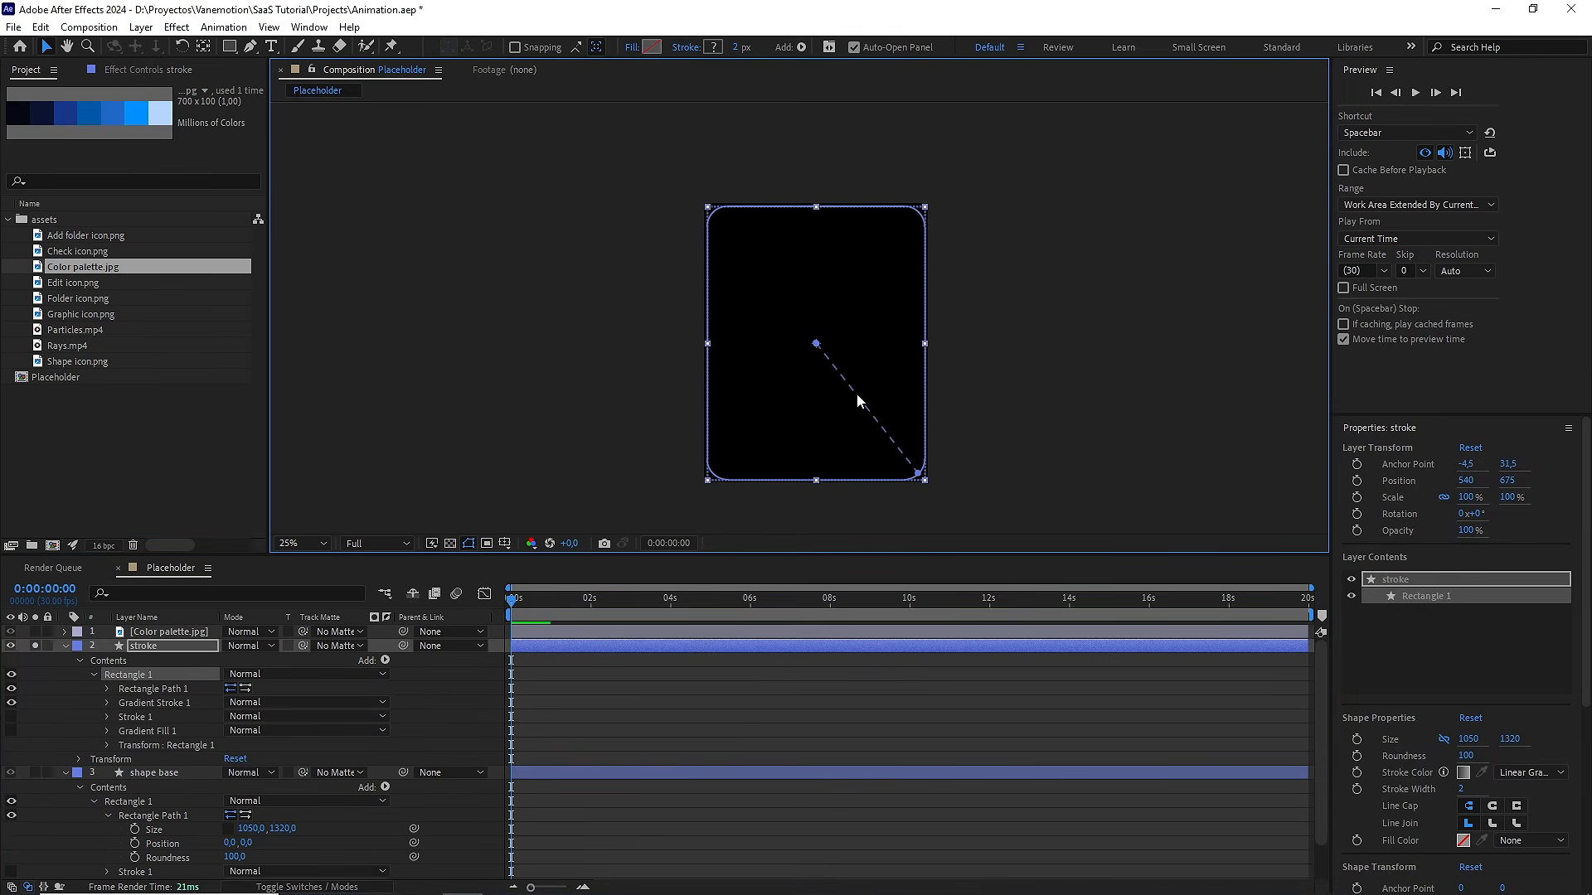
left_click_drag(816, 343, 717, 214)
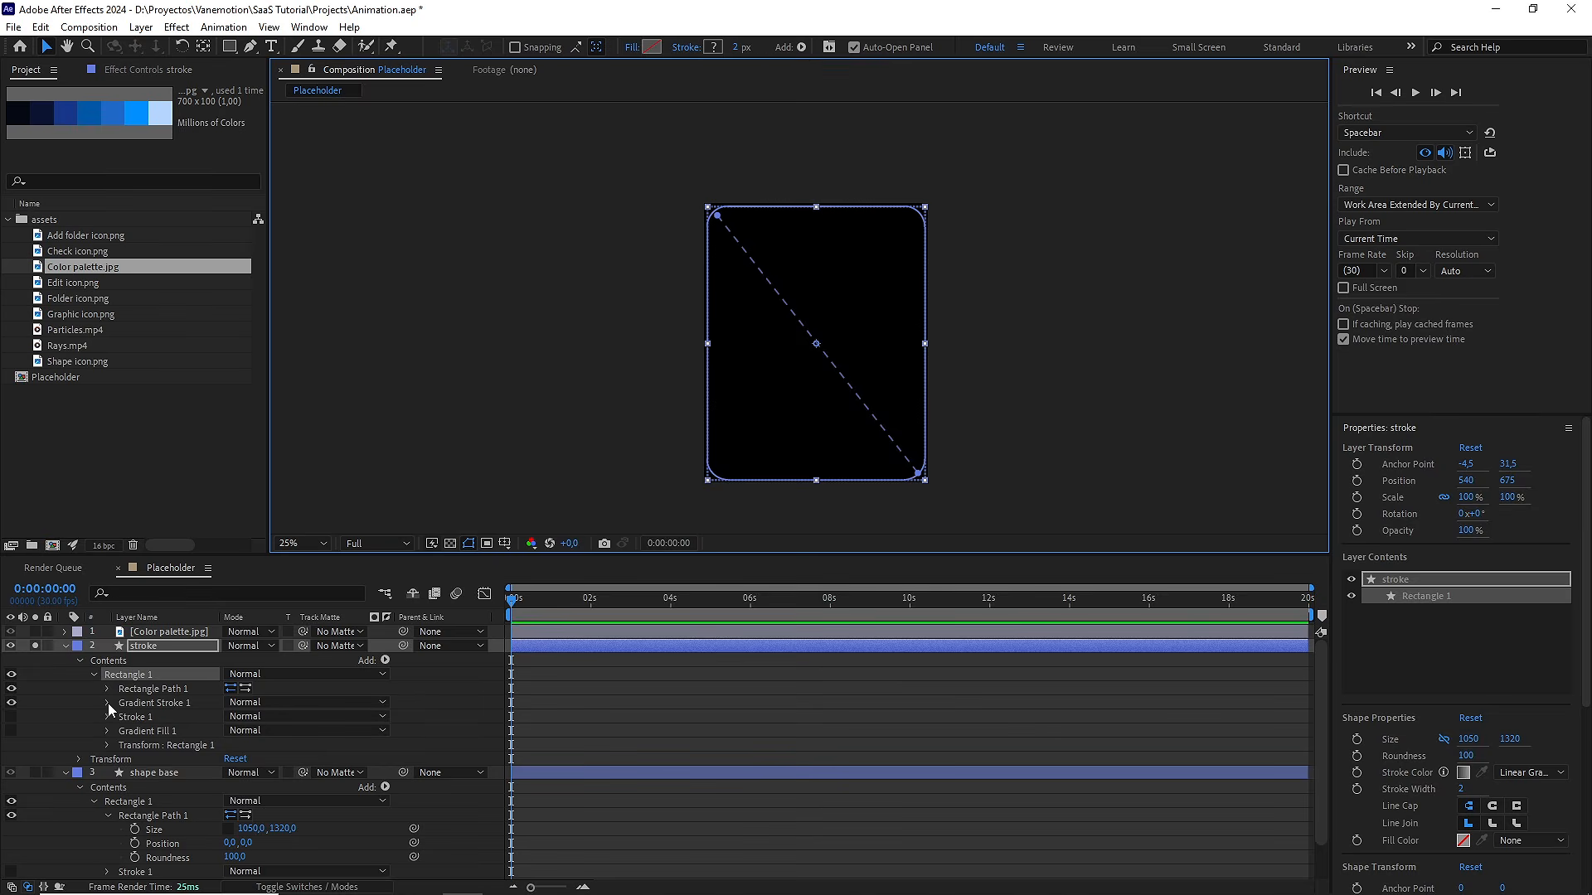
Delete the plain Stroke 1 from the stroke layer and widen the gradient stroke to 49 px
left_click(148, 718)
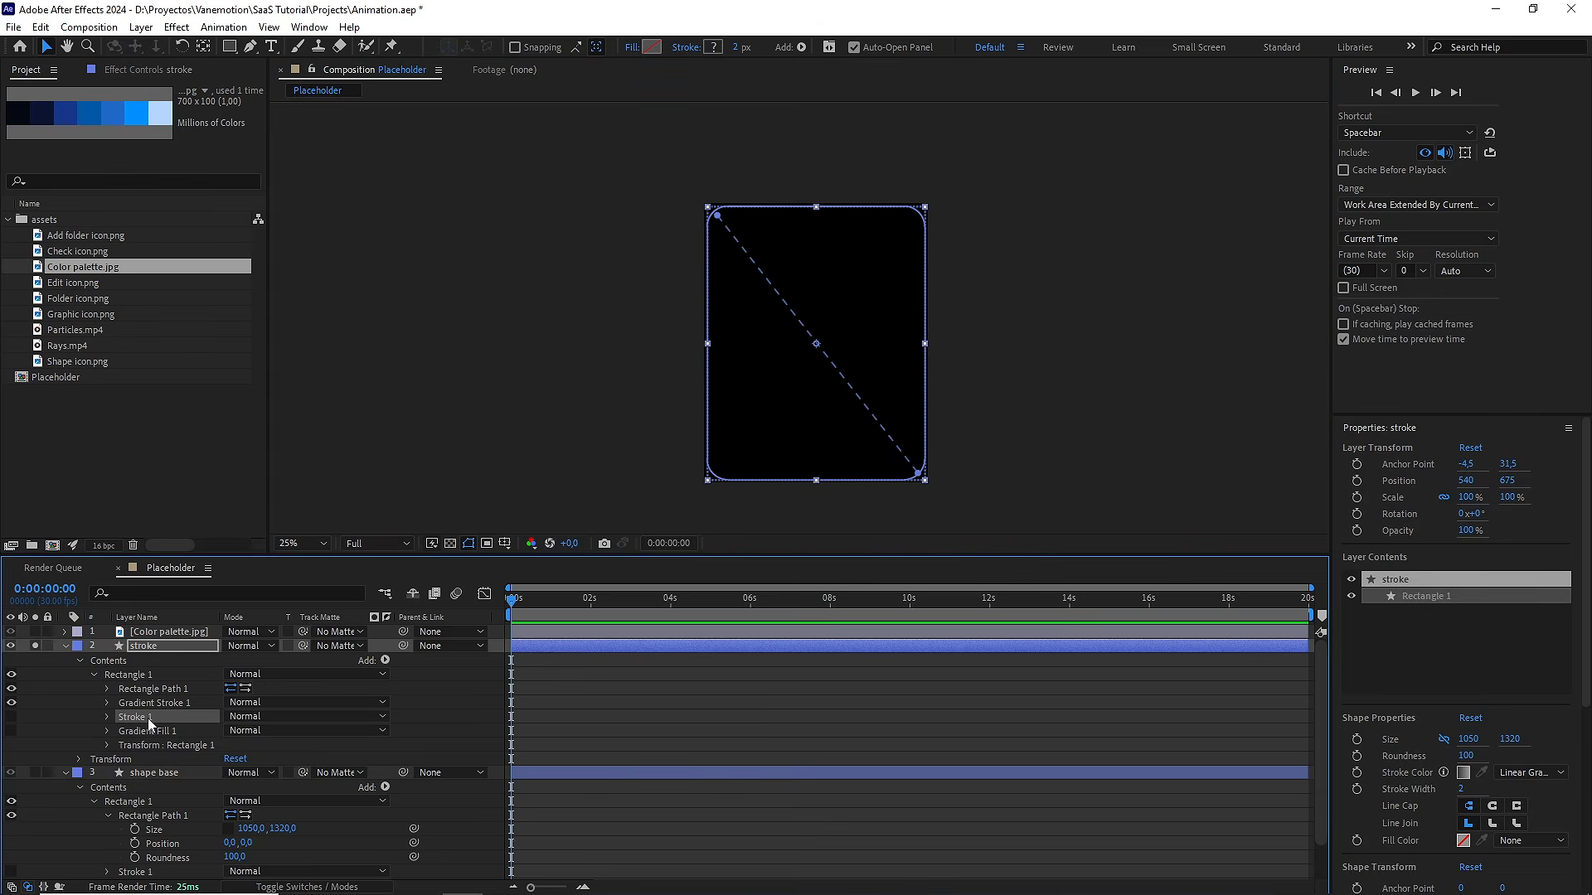
key("Delete")
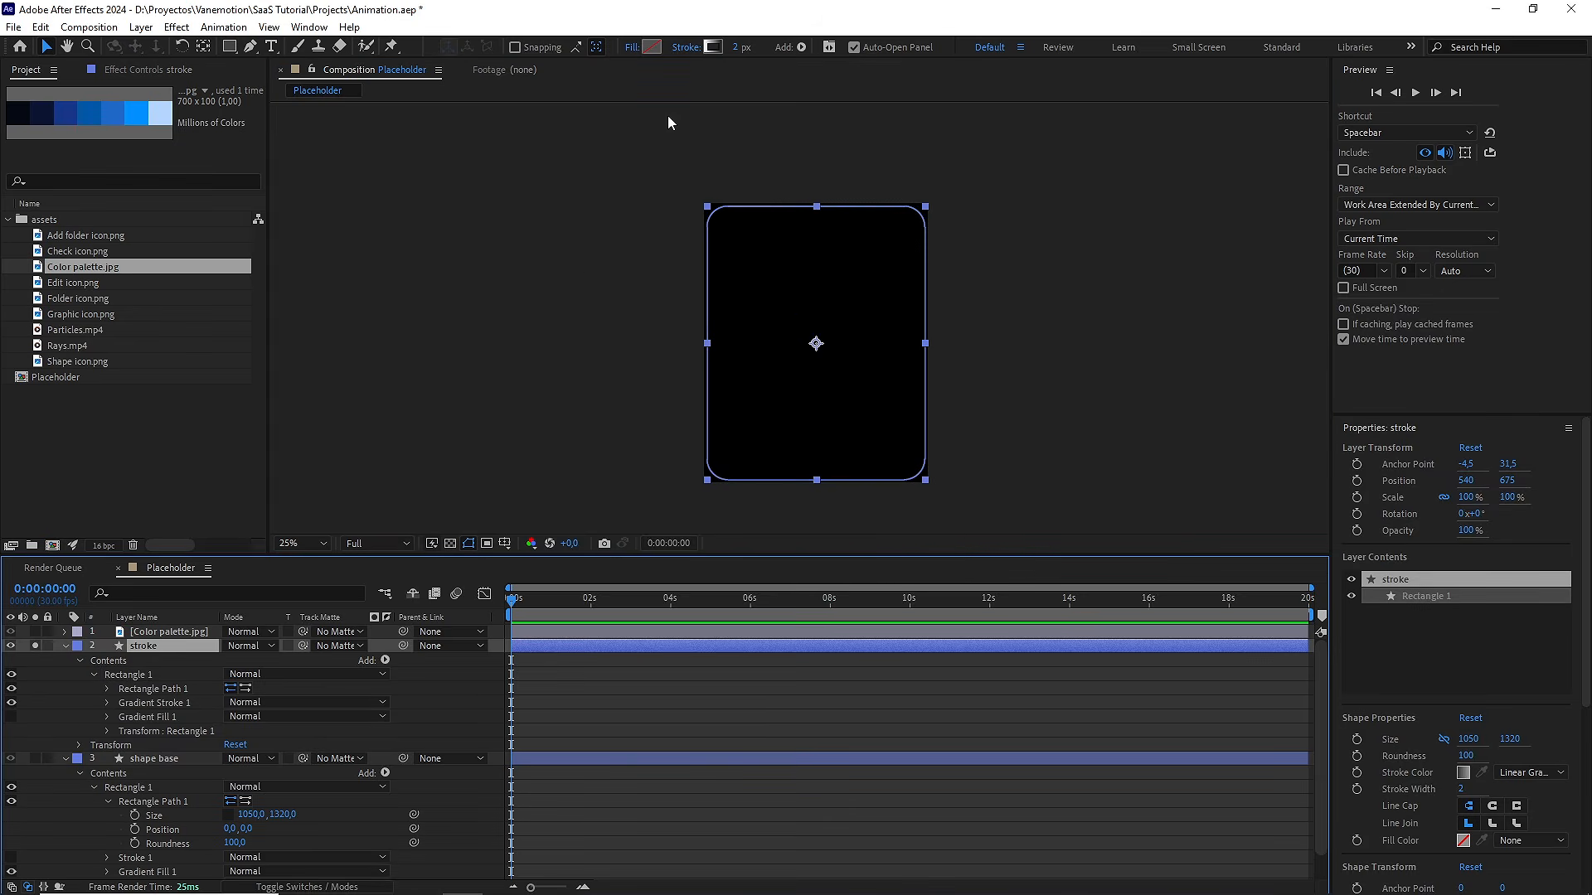
left_click_drag(728, 53, 719, 48)
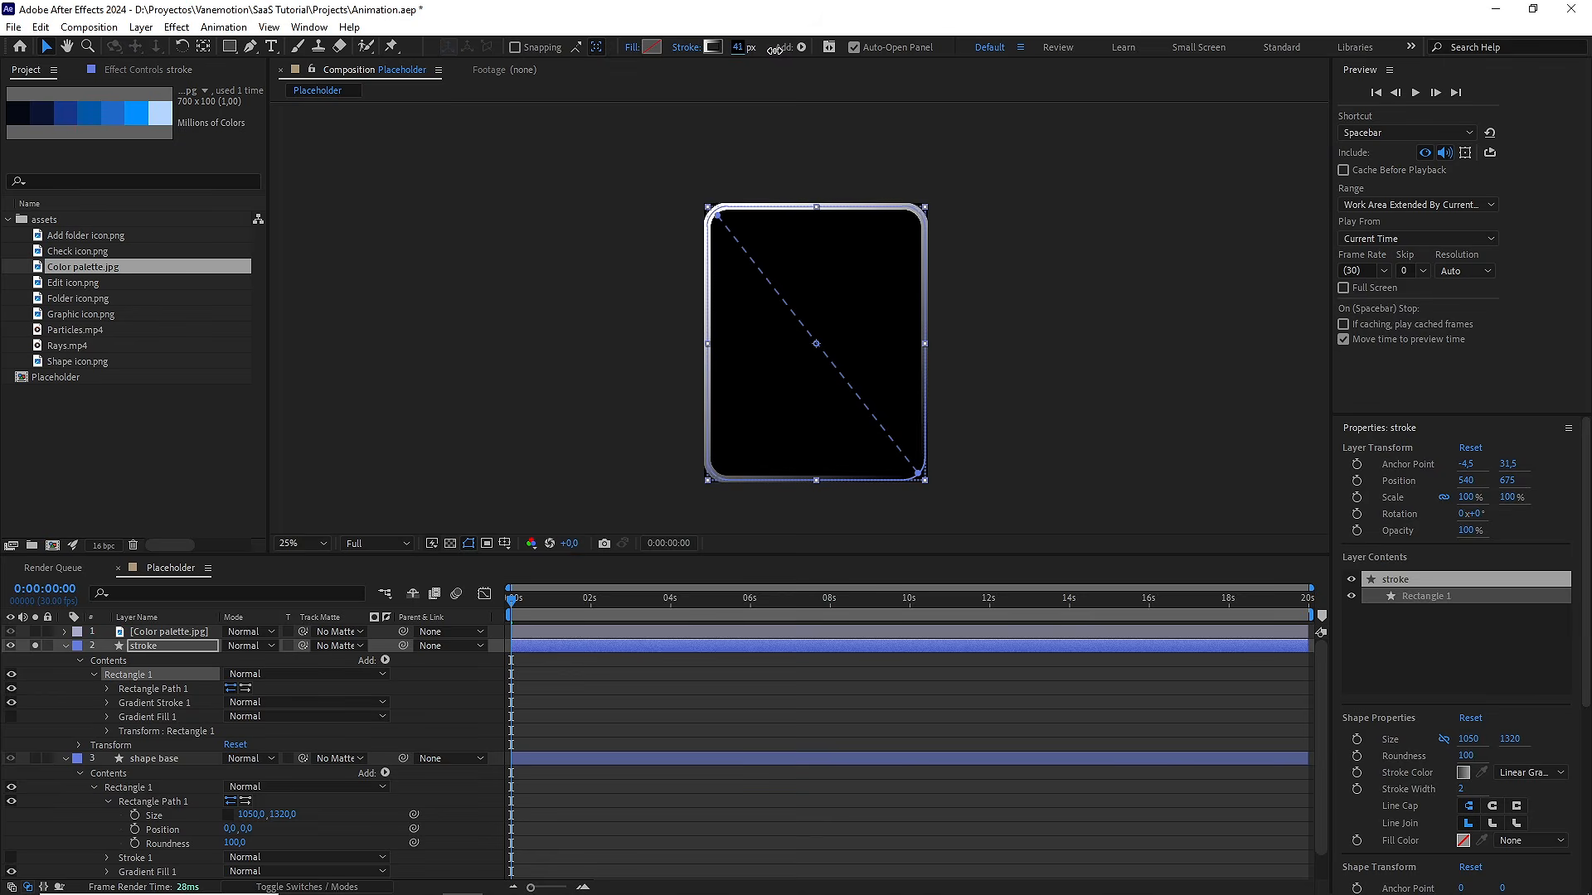
Recolour the stroke gradient's end stop red (FF0000) and inspect the outline up close
left_click(718, 48)
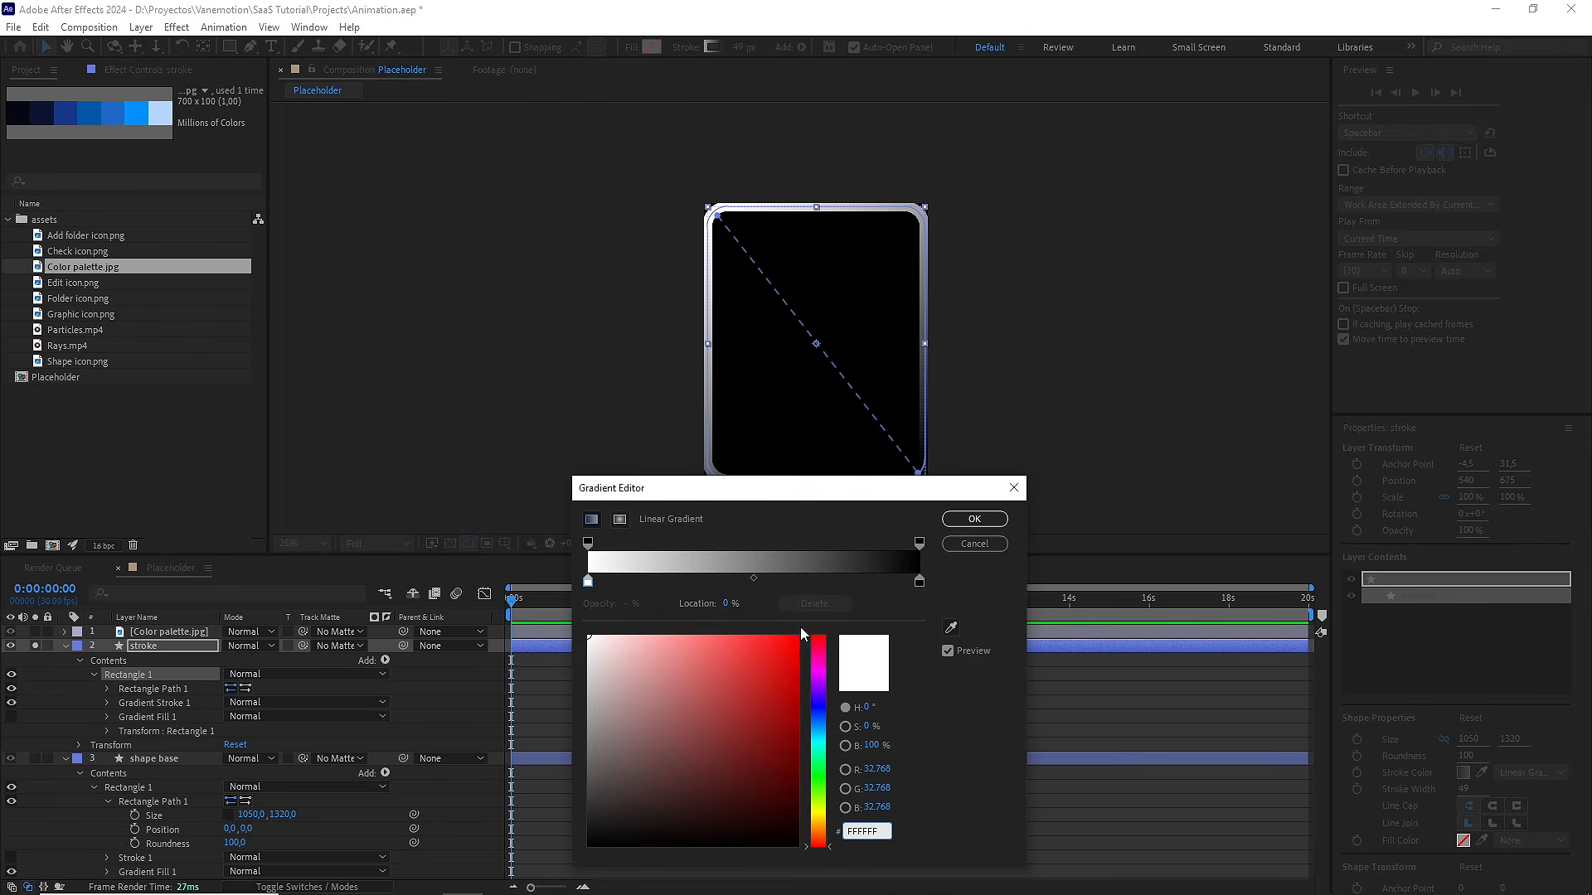
left_click(919, 582)
left_click(732, 684)
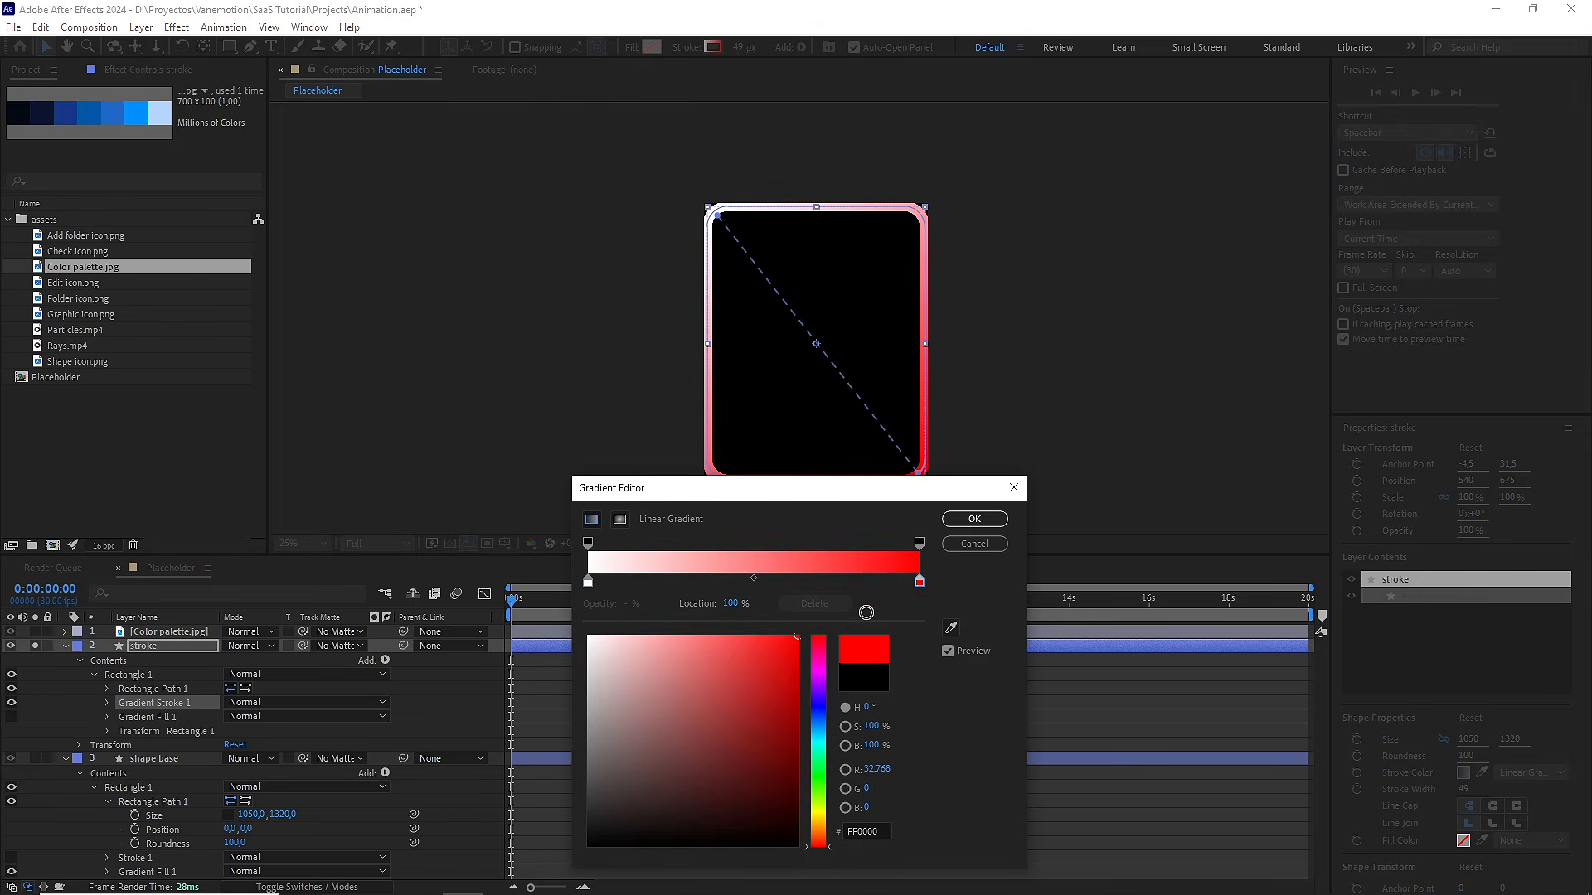
left_click(960, 520)
scroll(951, 477, "up", 2)
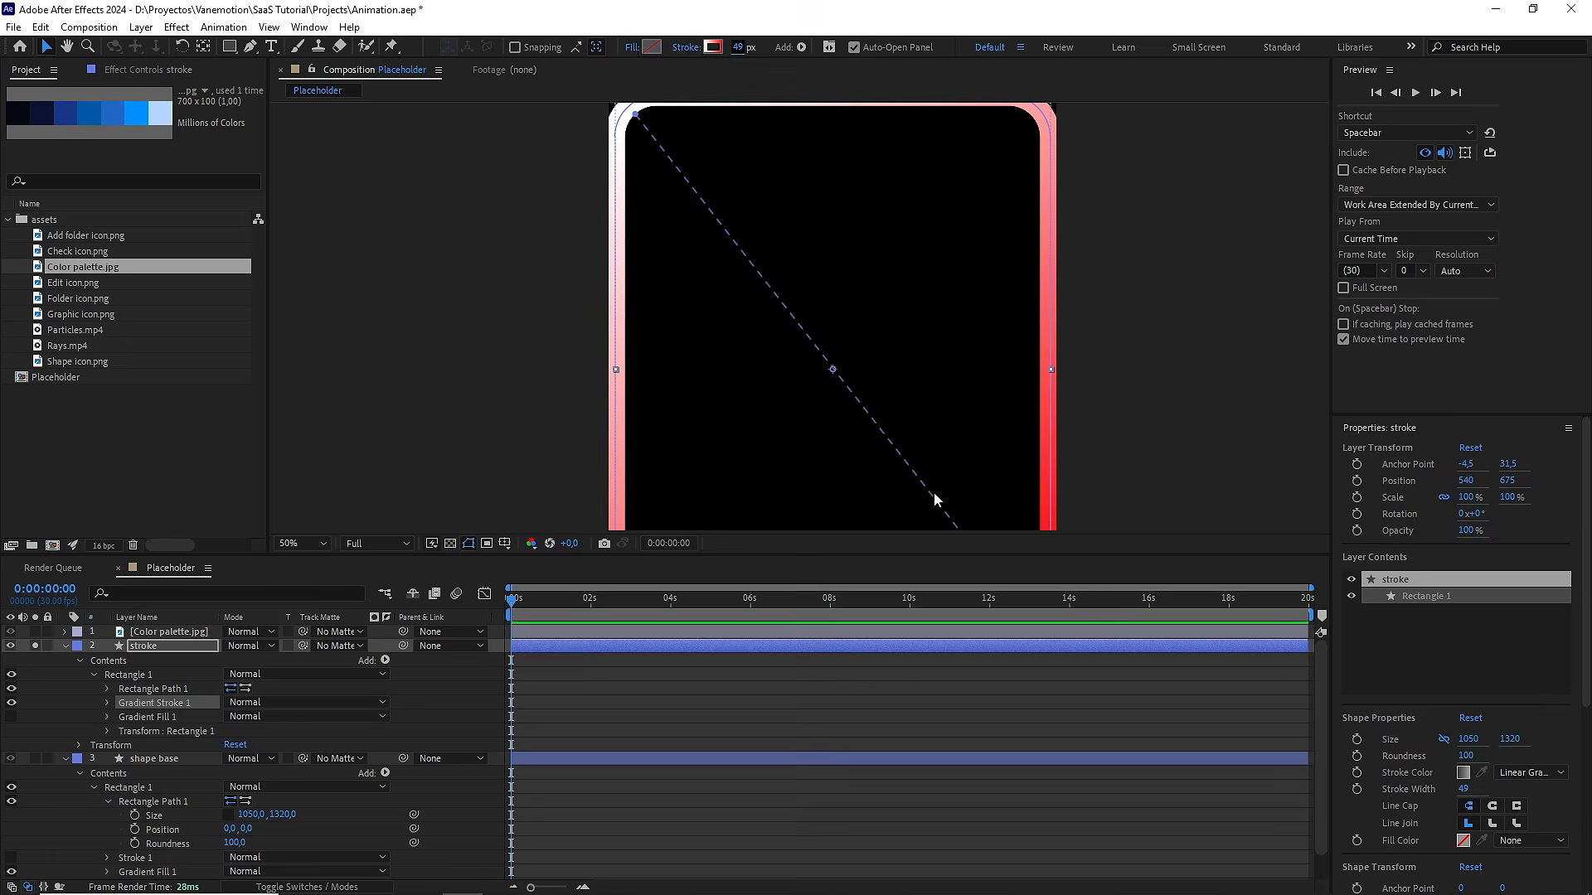
left_click_drag(941, 486, 926, 319)
key("v")
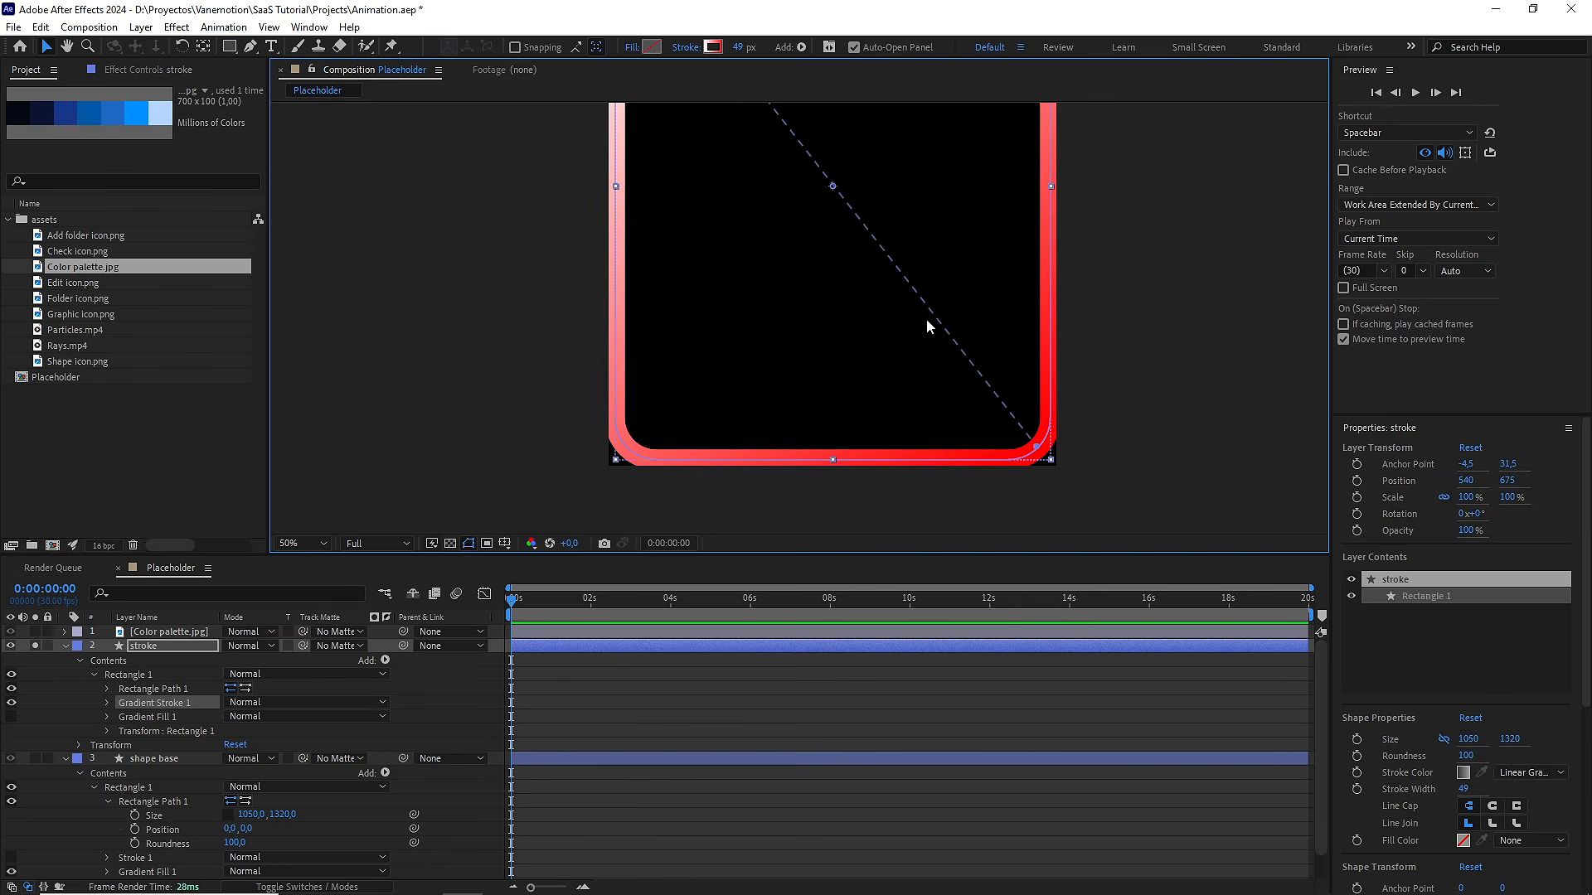
key("comma")
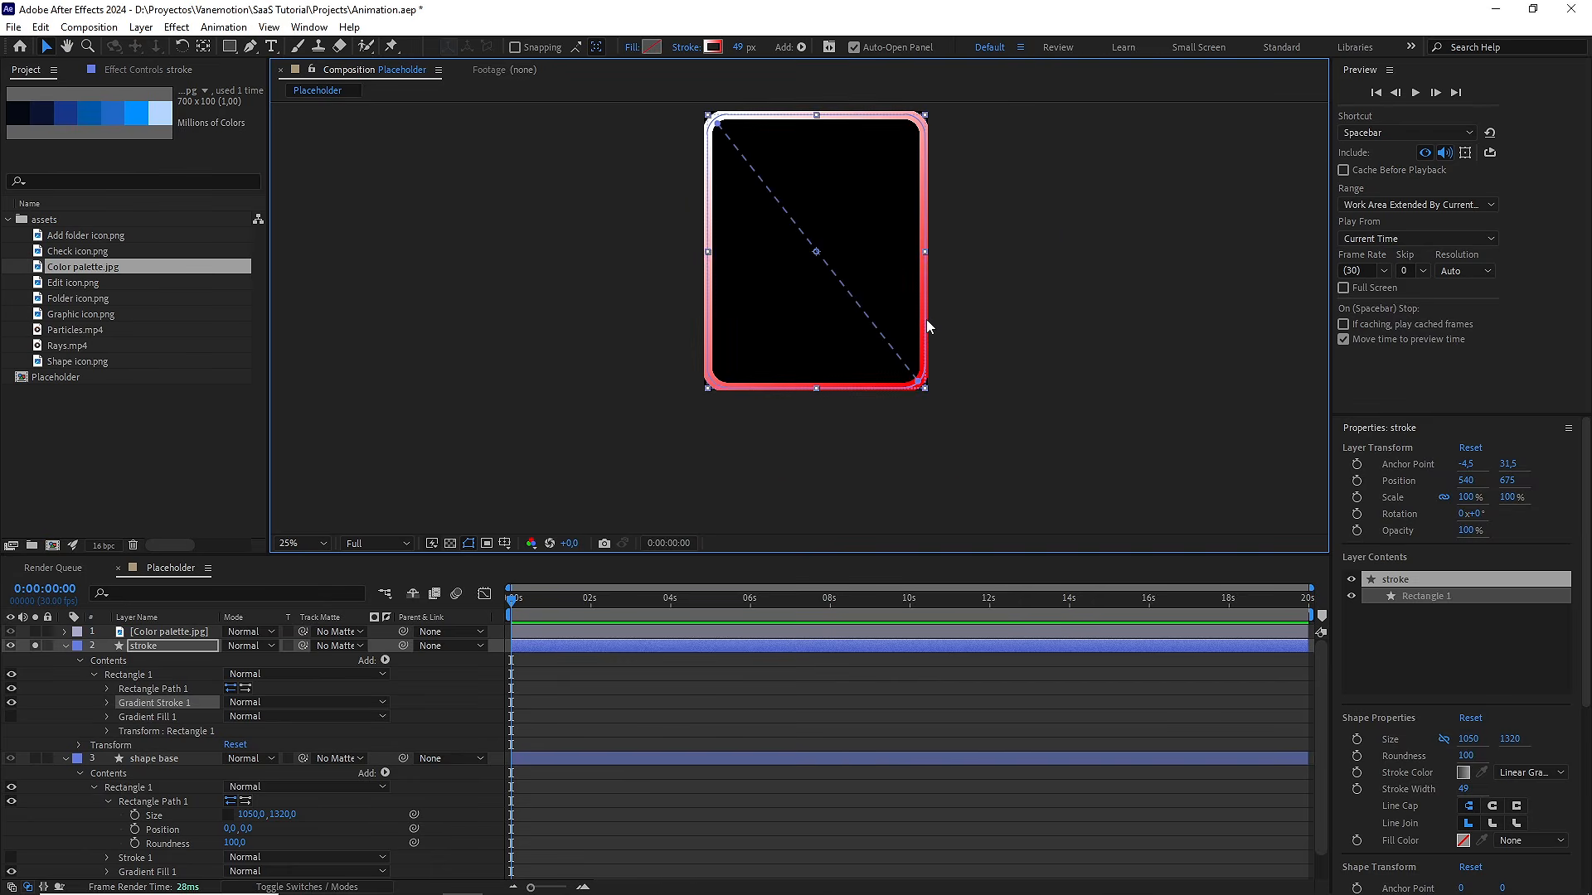
Solo the palette as well and sample it for the stroke gradient, using light blue B6D6FF at the start and dark royal blue at the end
left_click(36, 631)
left_click(35, 646)
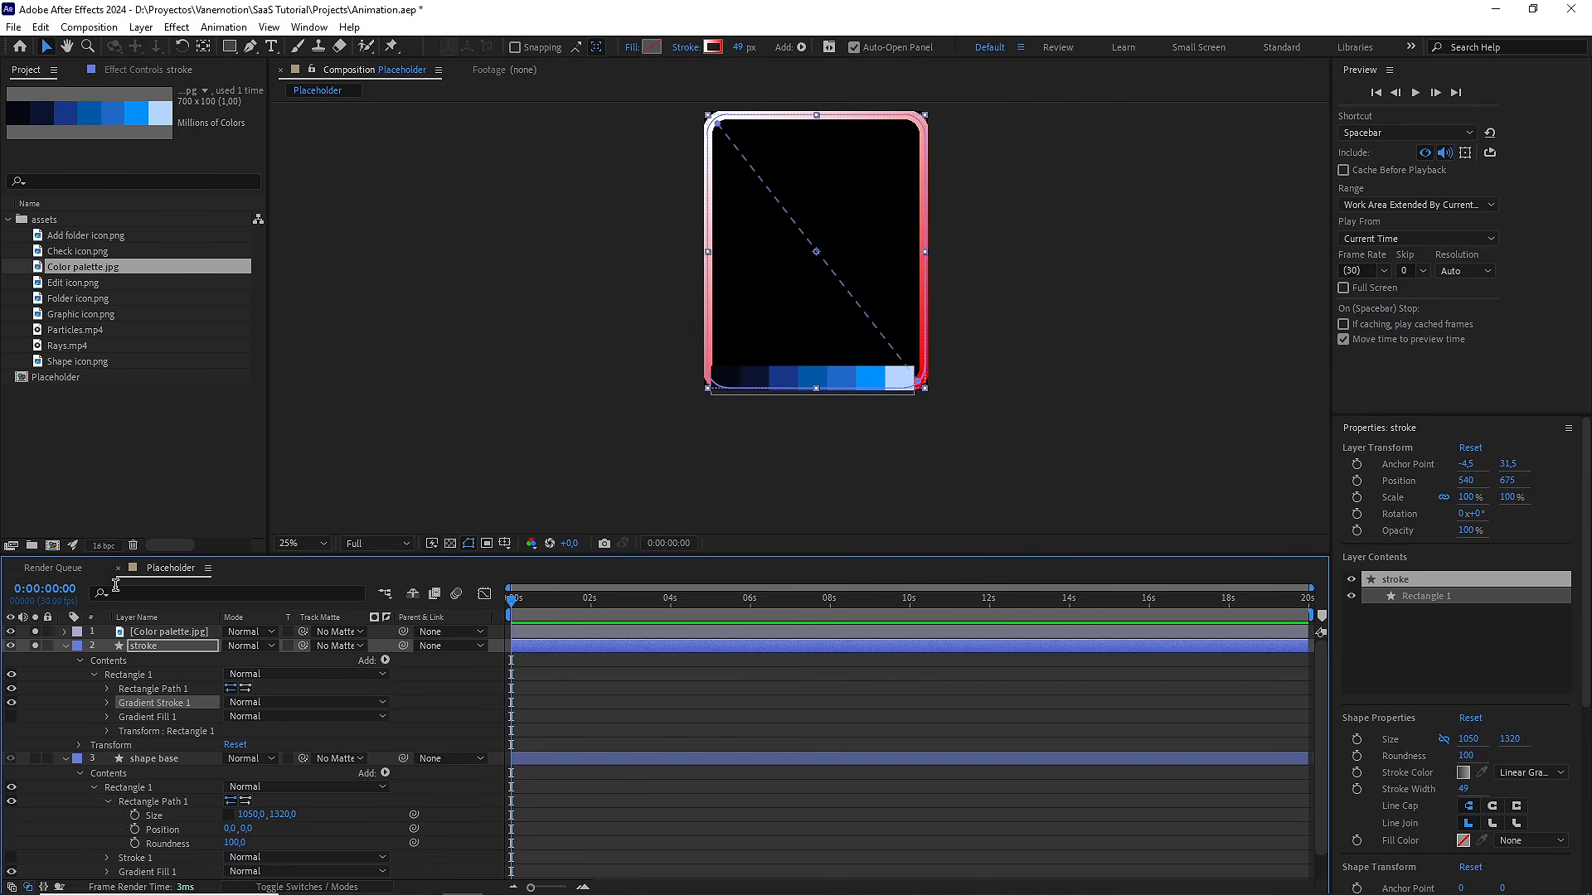
left_click(711, 47)
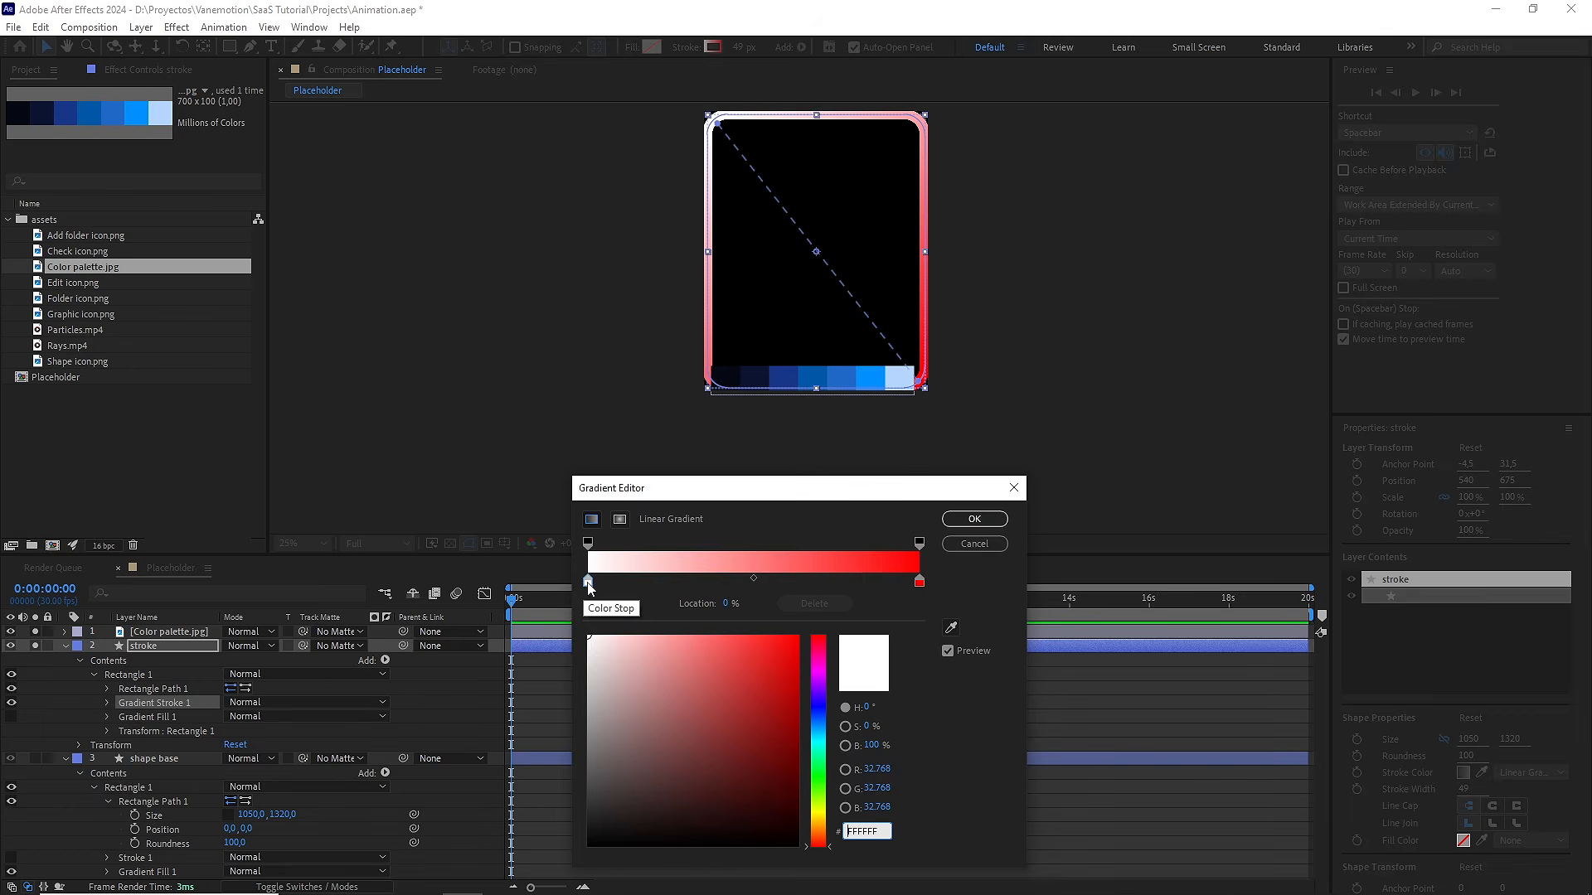
left_click(951, 628)
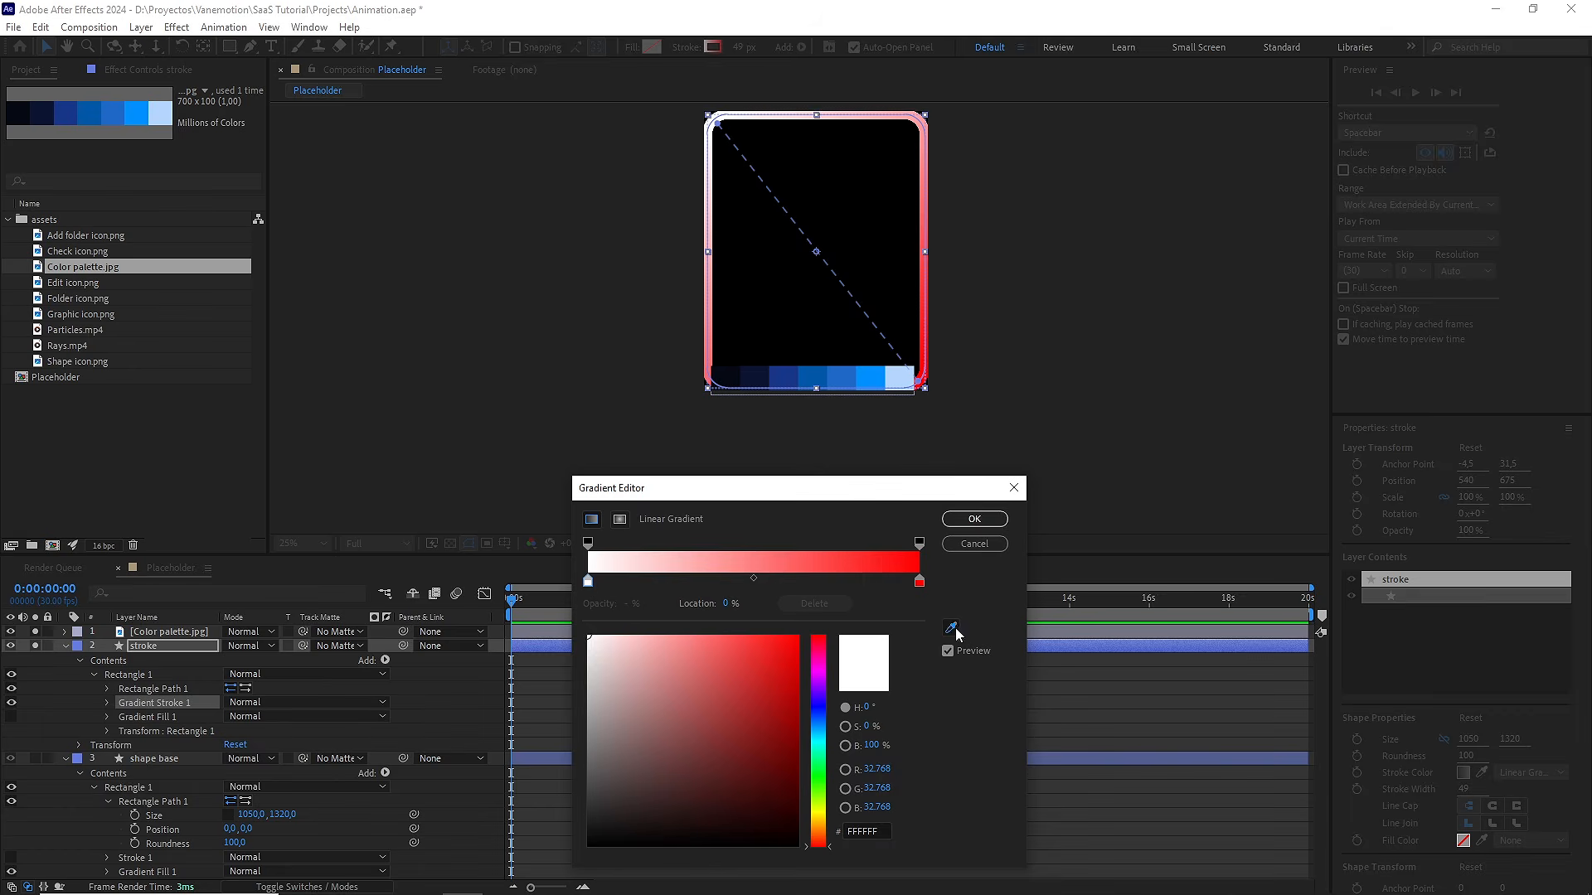
left_click(905, 379)
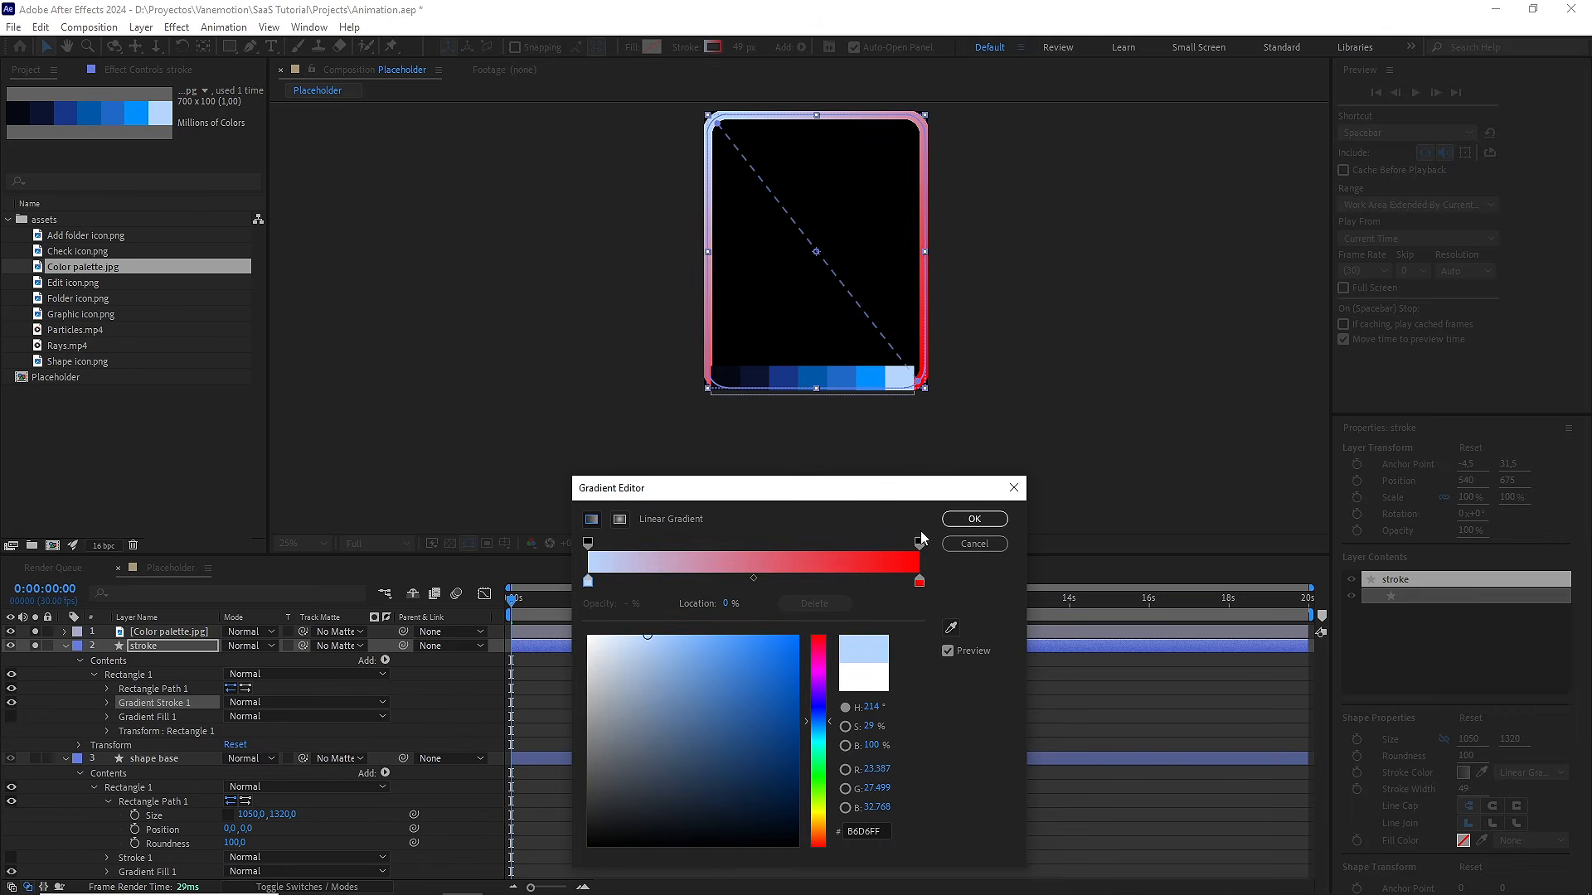
left_click(919, 581)
left_click(951, 627)
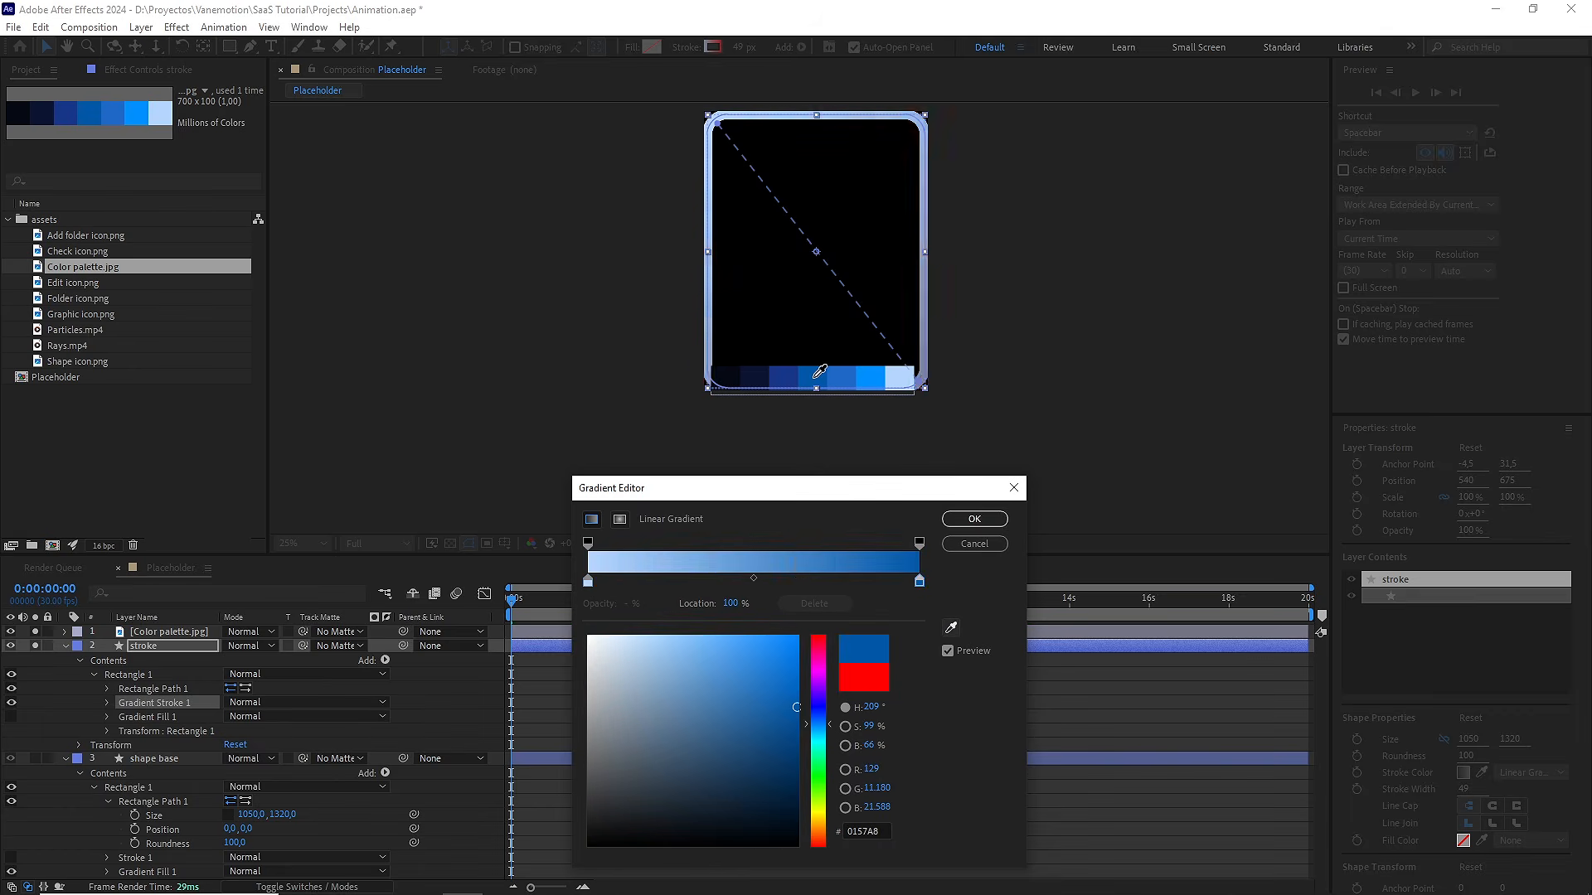
left_click(787, 370)
left_click(974, 519)
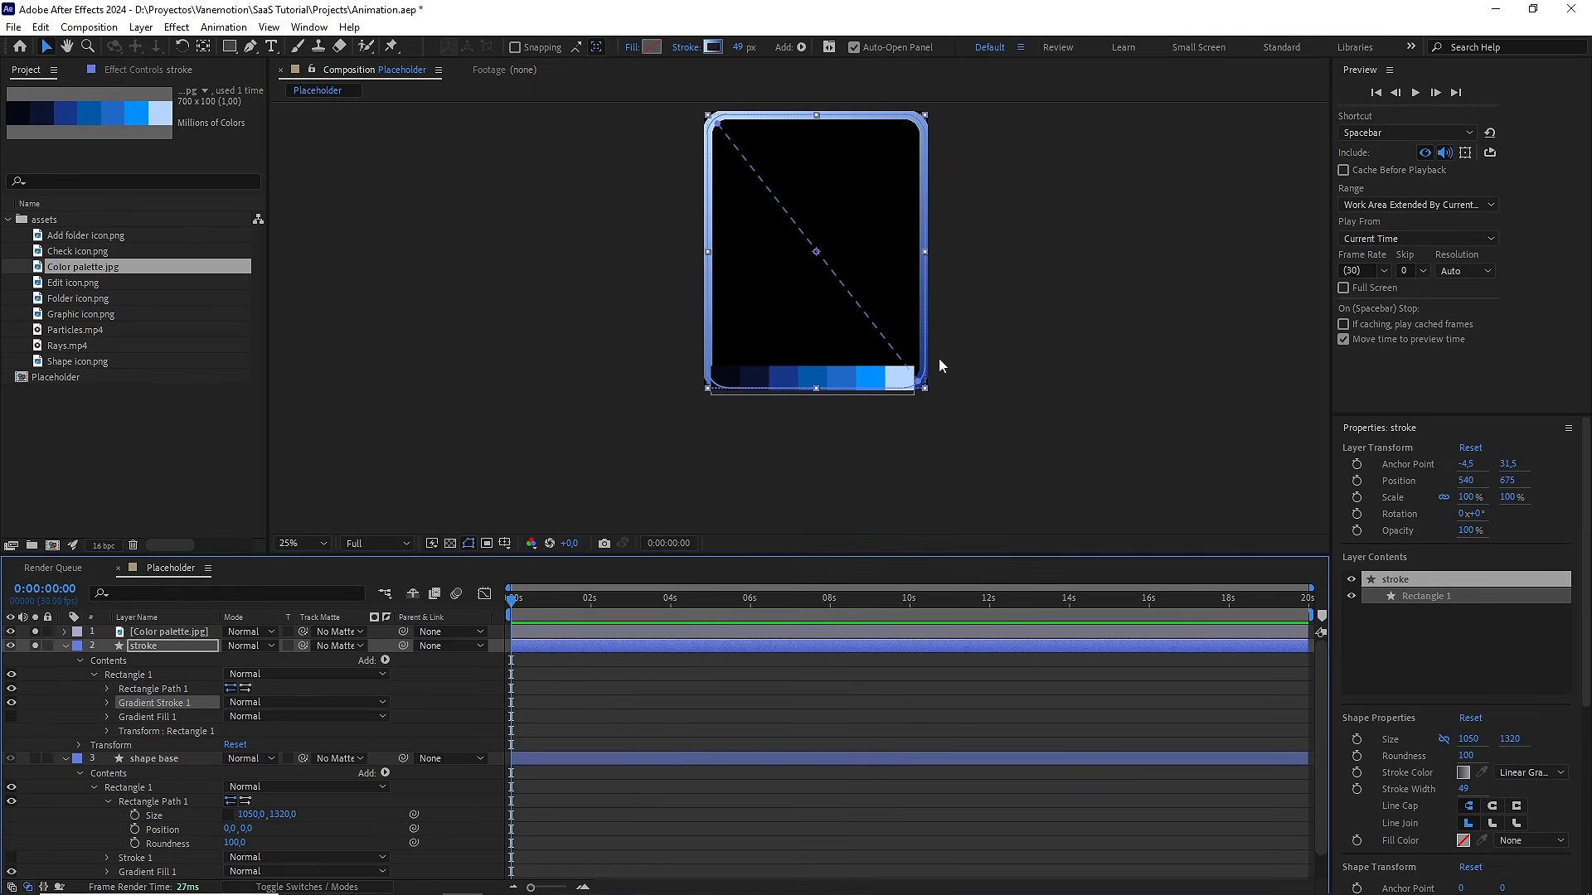
Set the gradient stroke's width to 10 px and collapse the stroke layer's properties
left_click_drag(738, 47, 714, 49)
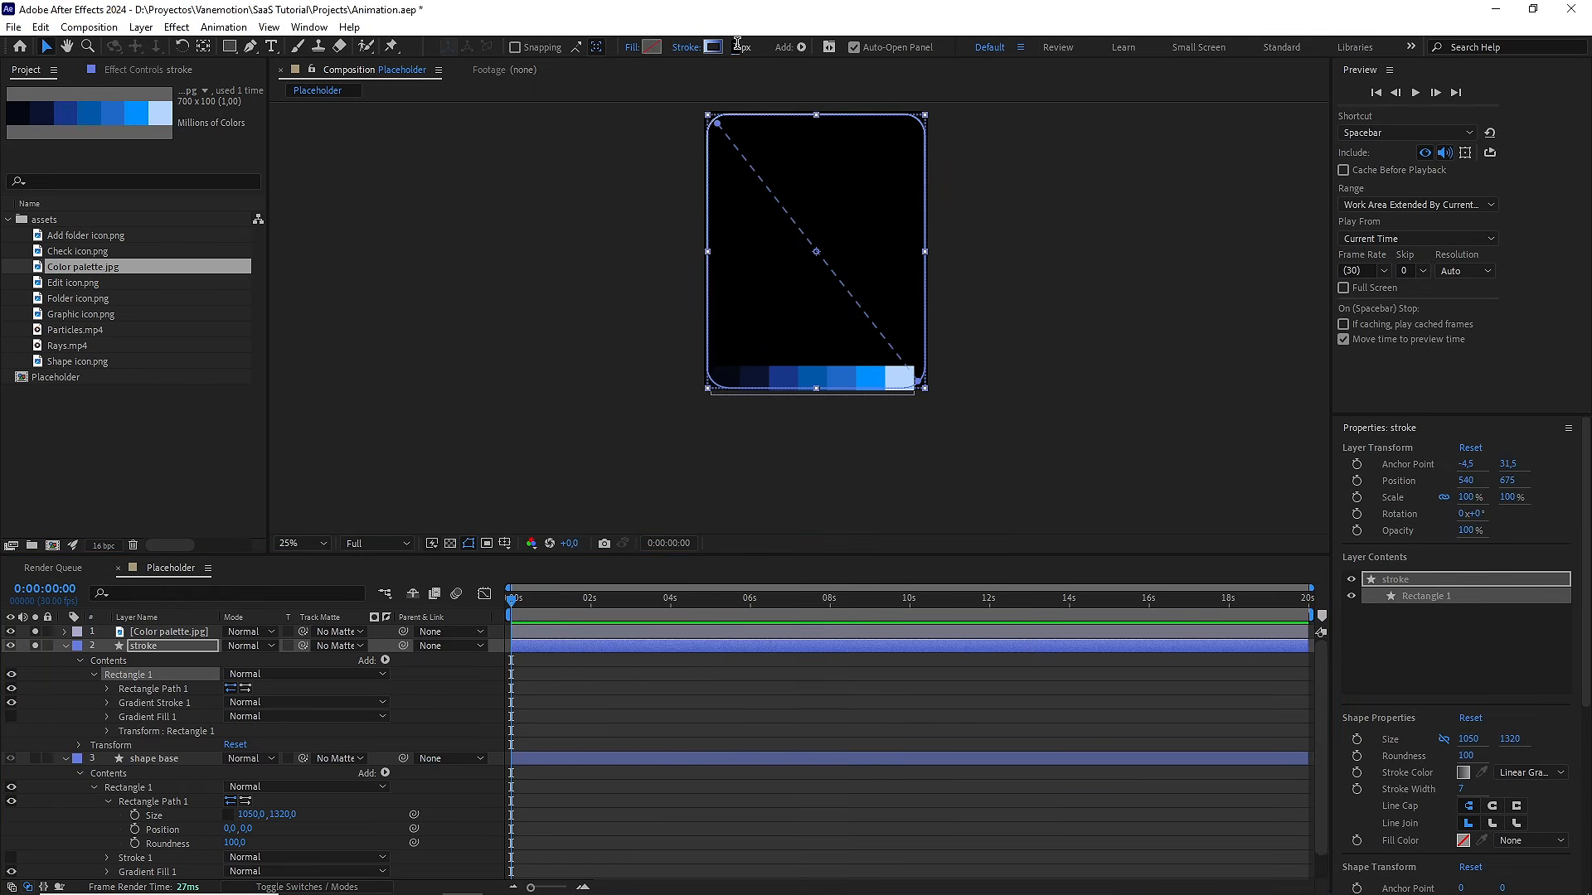
left_click(739, 725)
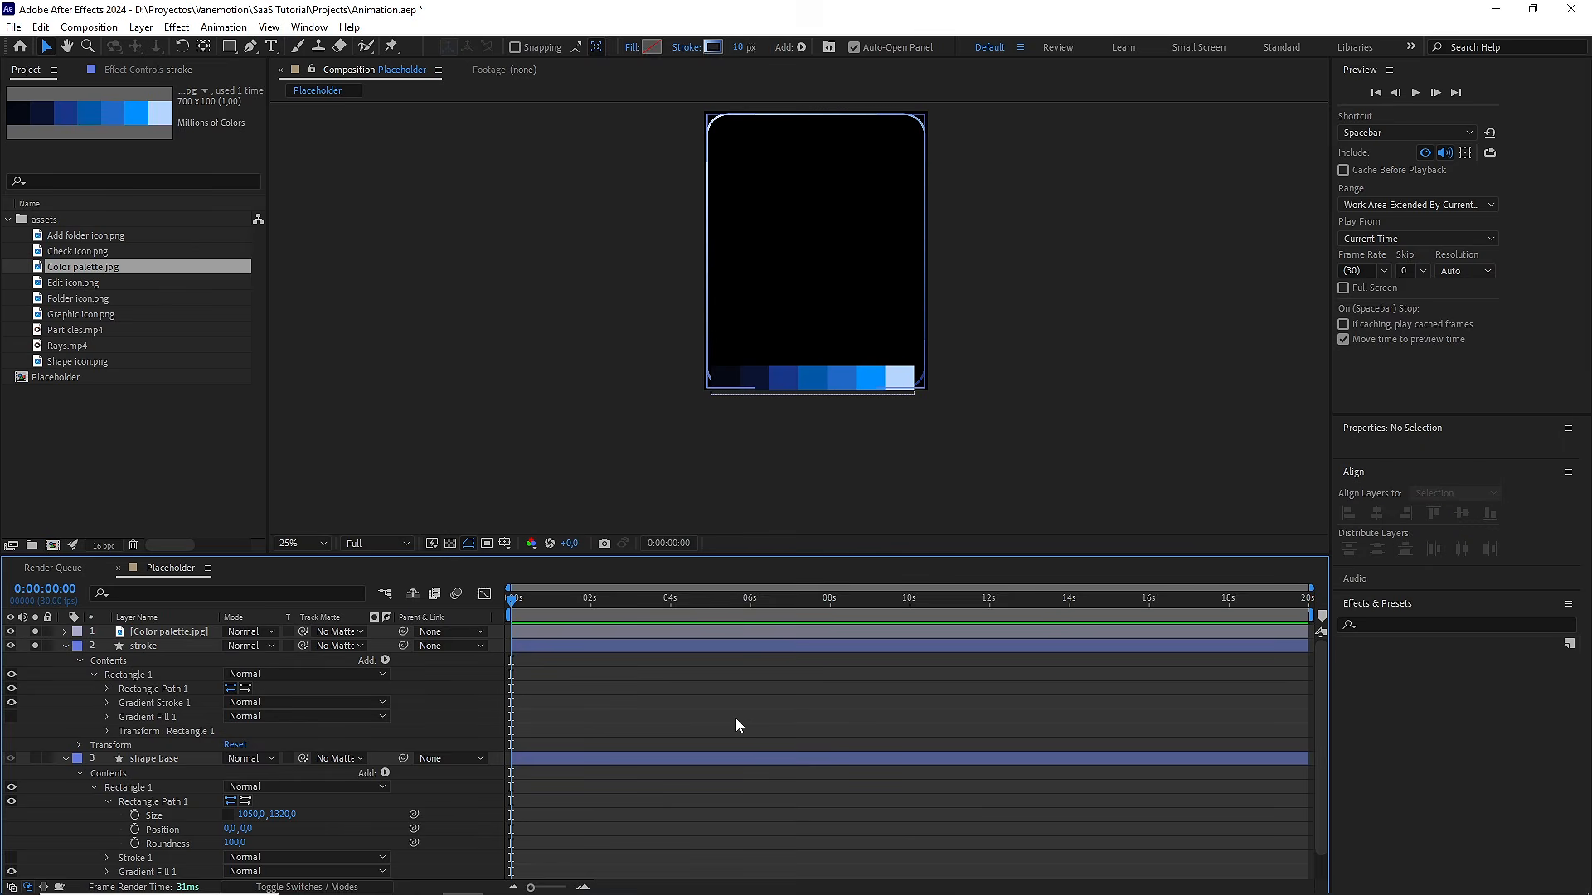
left_click(66, 646)
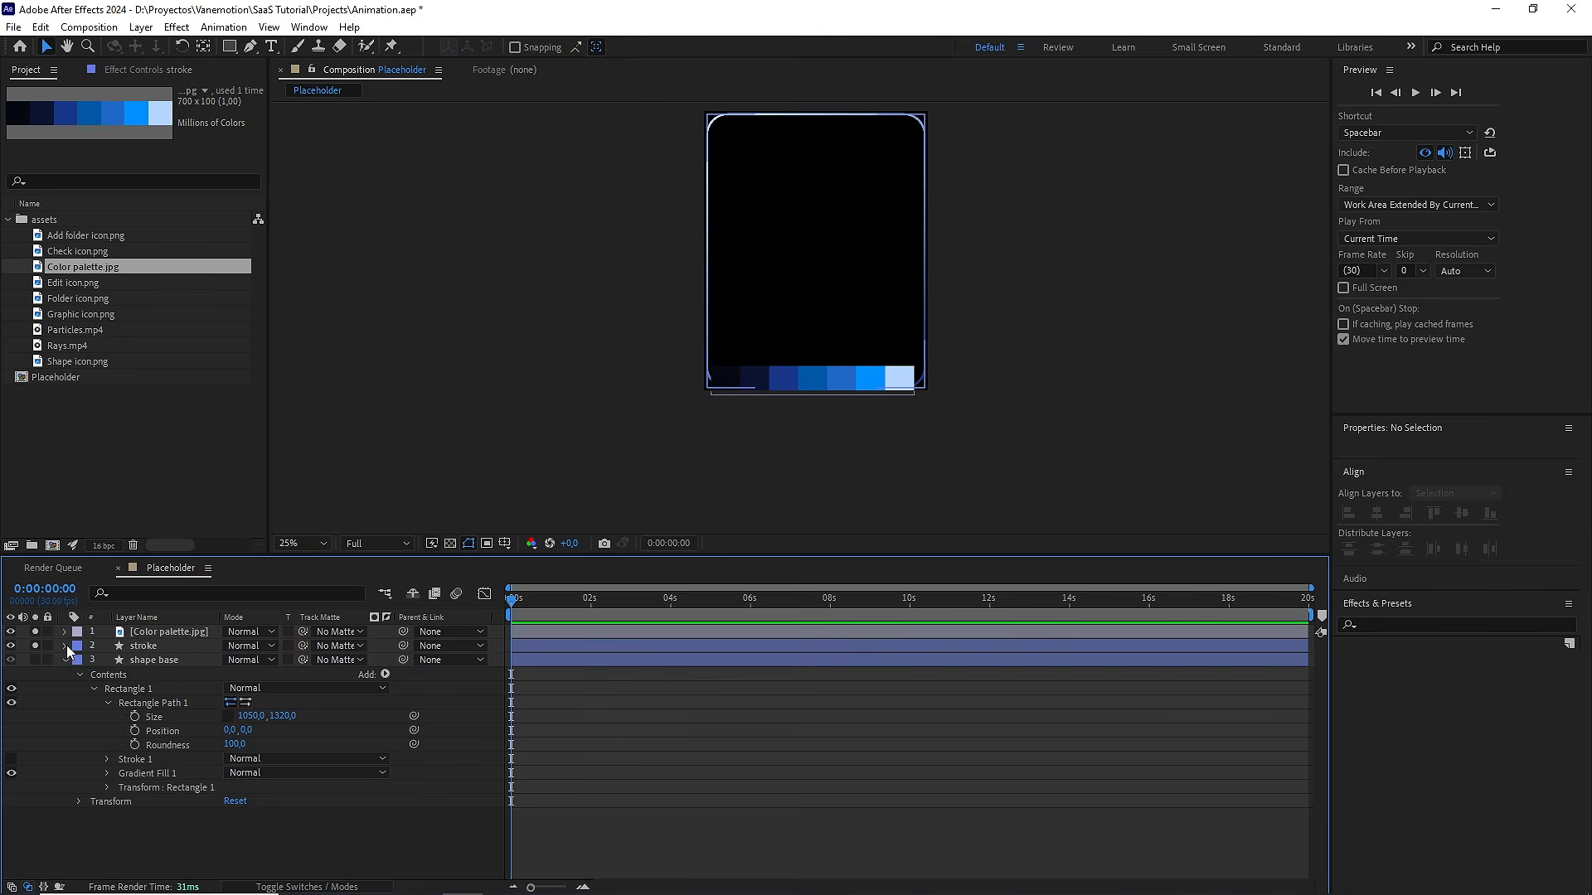
Turn off solo for the palette and stroke layers and nudge the palette strip to position 556, 1286
left_click(35, 632)
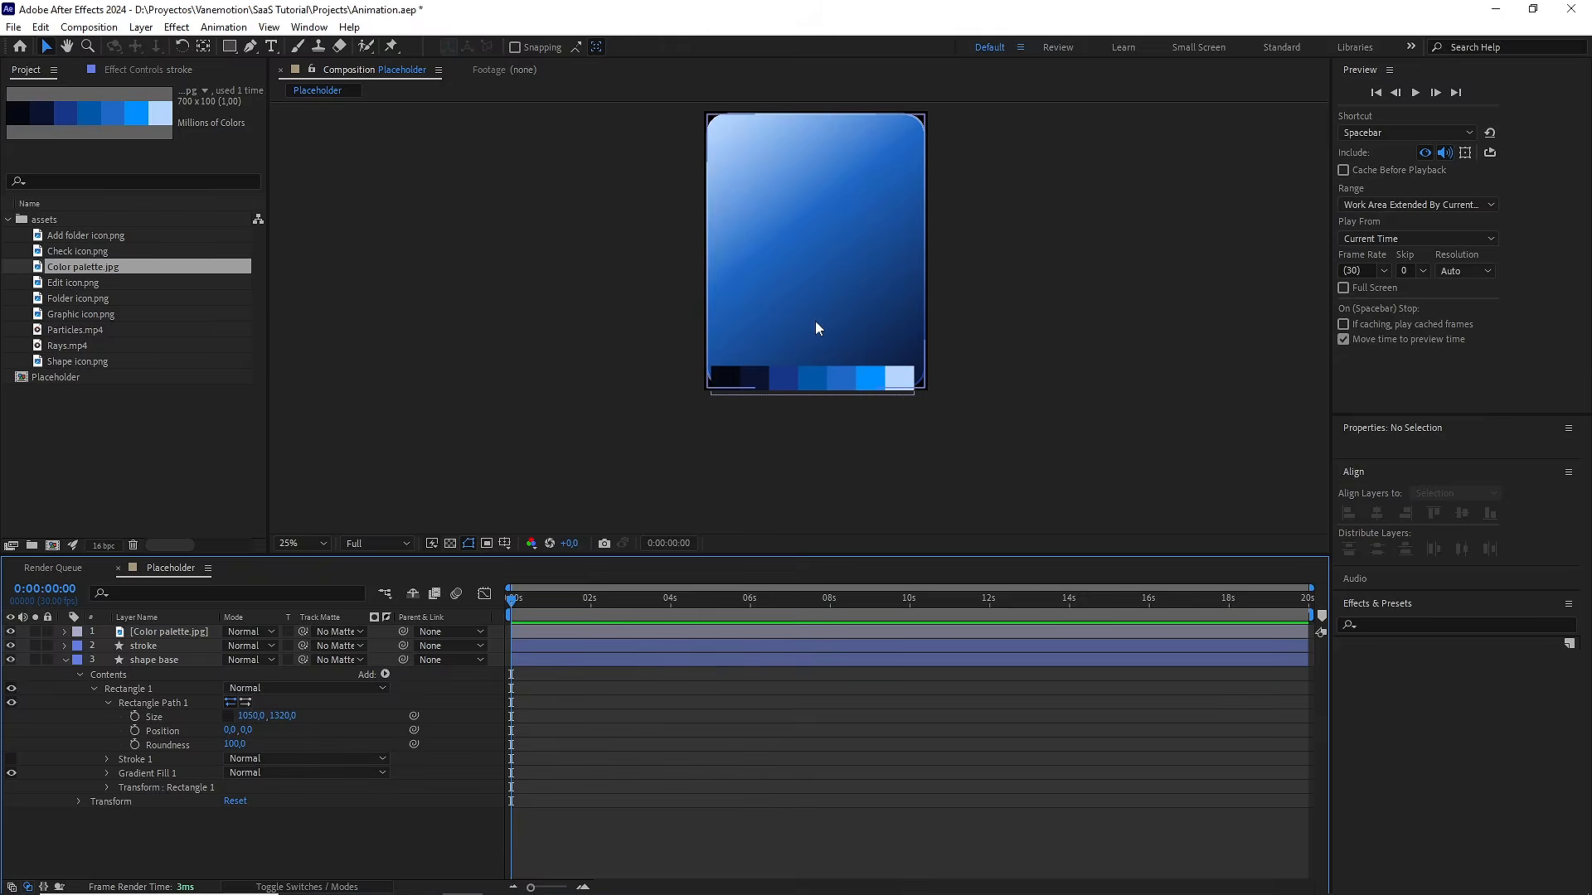
scroll(815, 321, "up", 1)
key("space")
left_click_drag(899, 213, 906, 165)
mouse_move(849, 455)
left_mouse_down()
mouse_move(862, 518)
mouse_move(862, 449)
left_mouse_up()
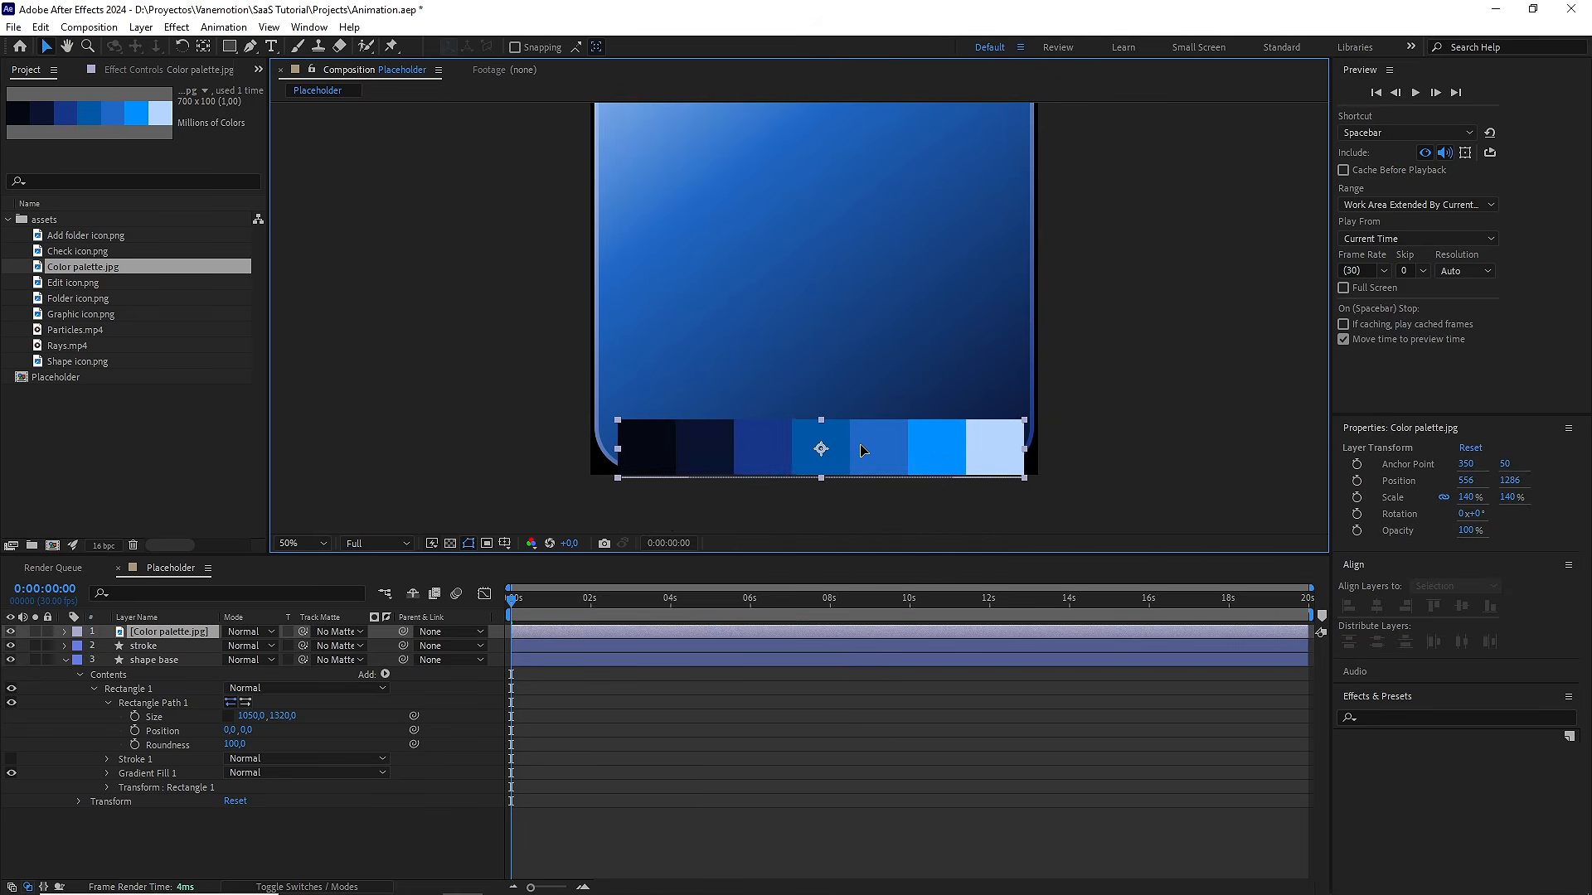
key("comma")
left_click_drag(852, 306, 848, 350)
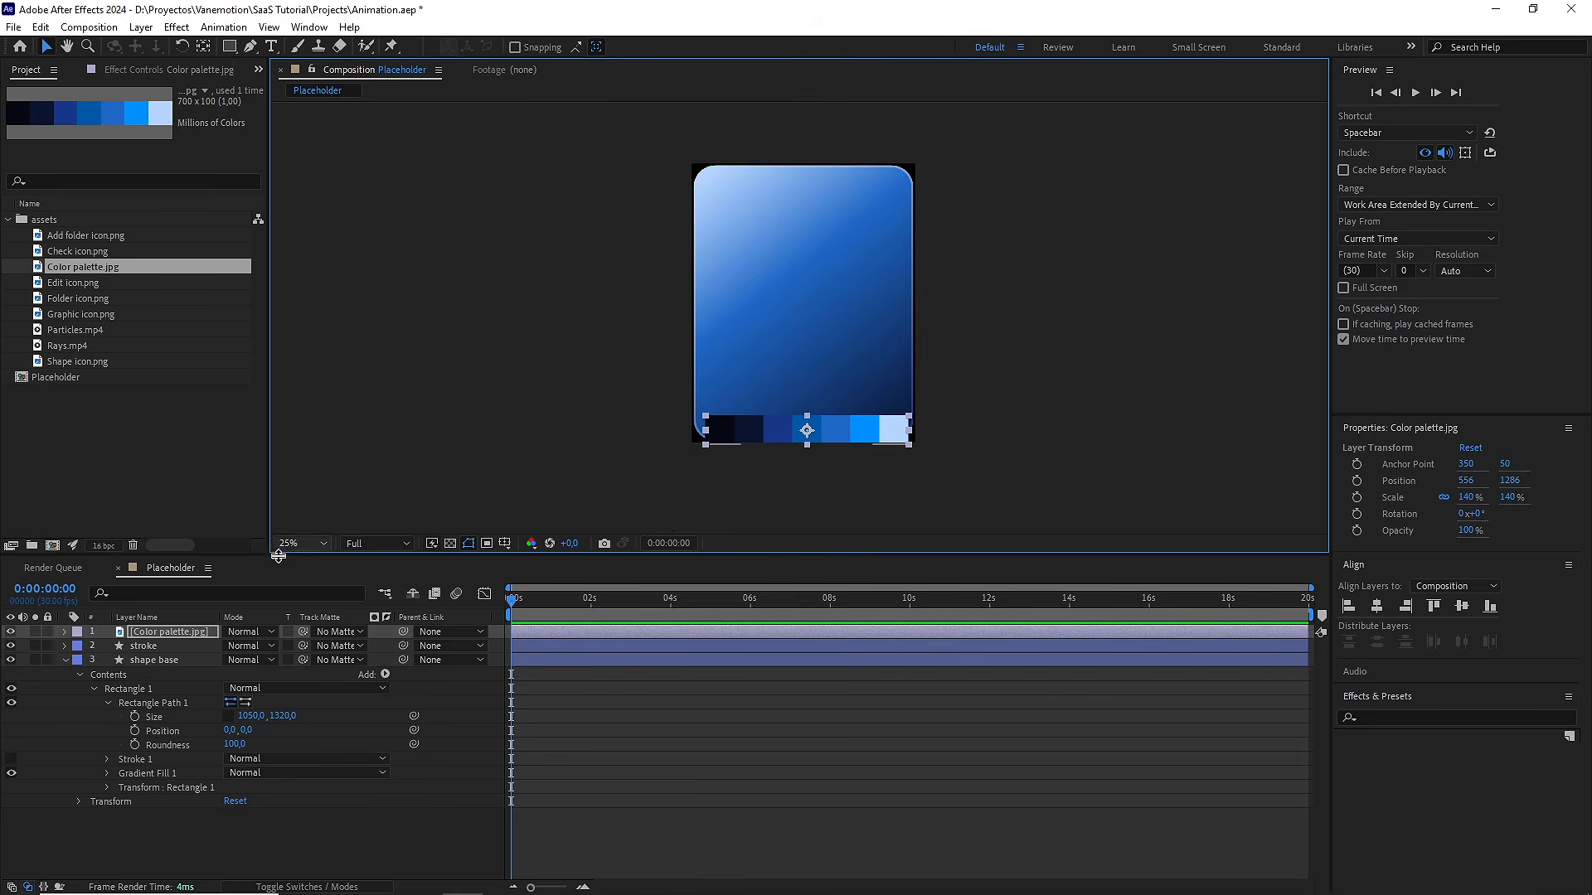
Collapse the shape base layer's properties and deselect all layers
left_click(63, 658)
left_click(66, 660)
left_click(196, 689)
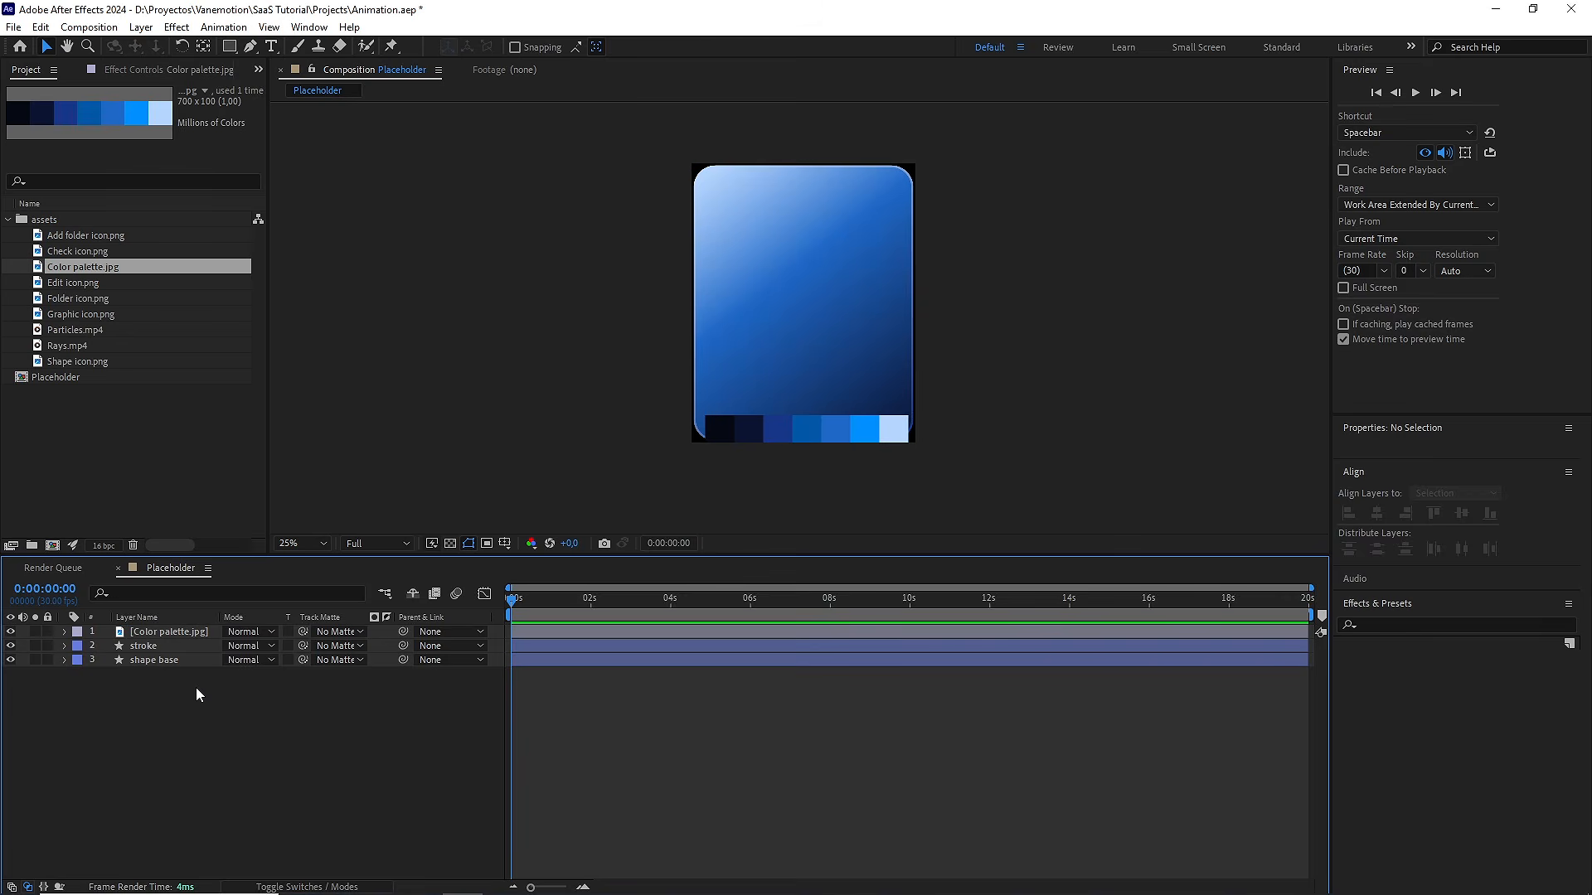
Set up the Rectangle tool with no stroke and a linear gradient fill
left_click(236, 46)
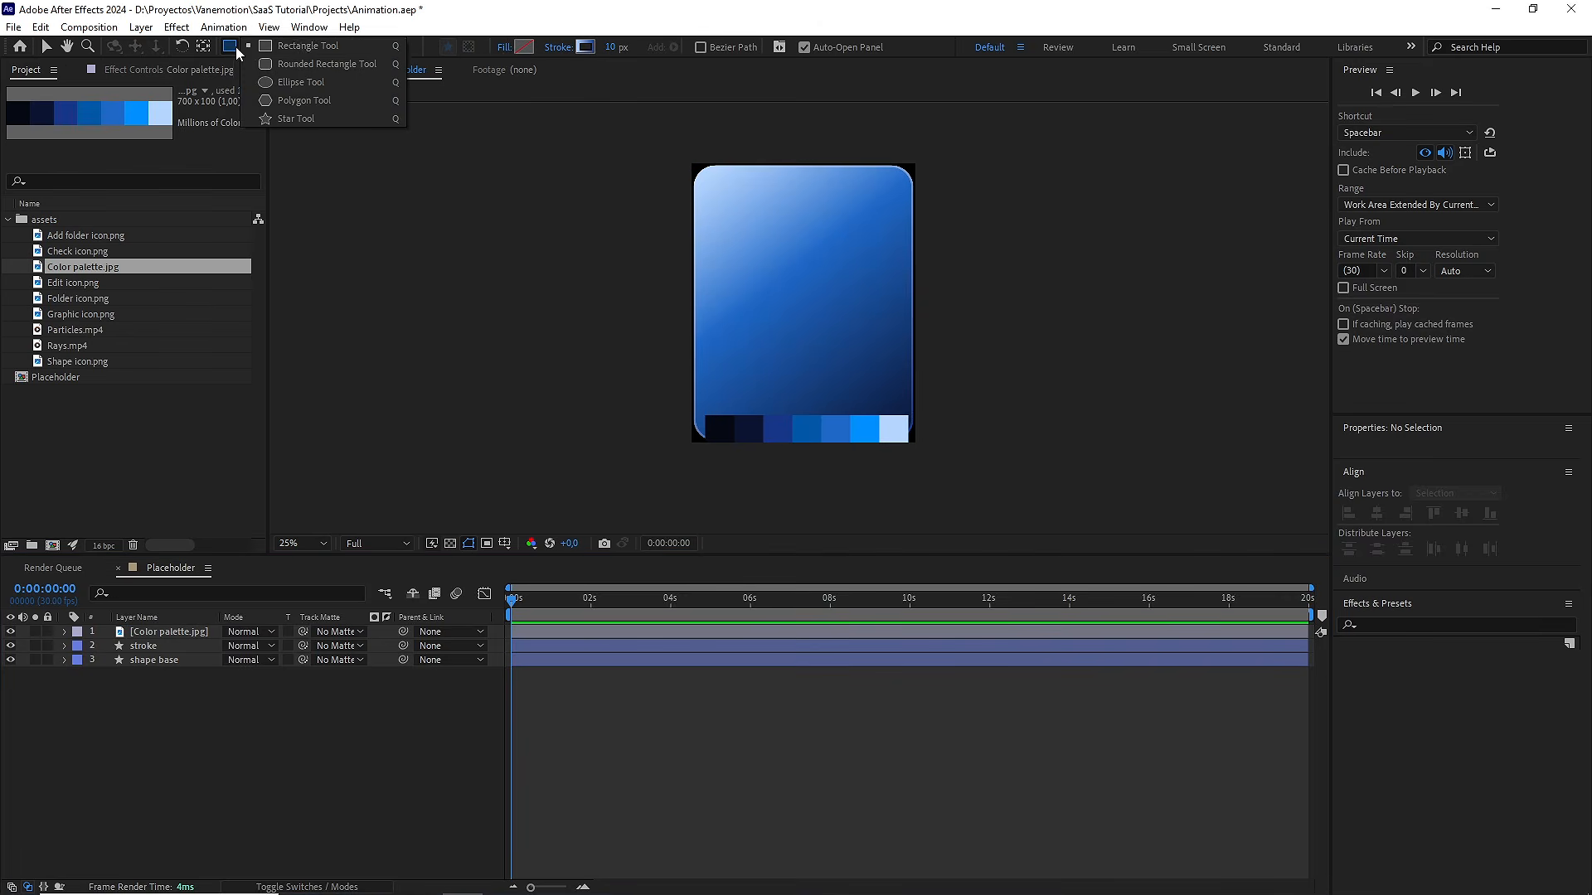
left_click(307, 63)
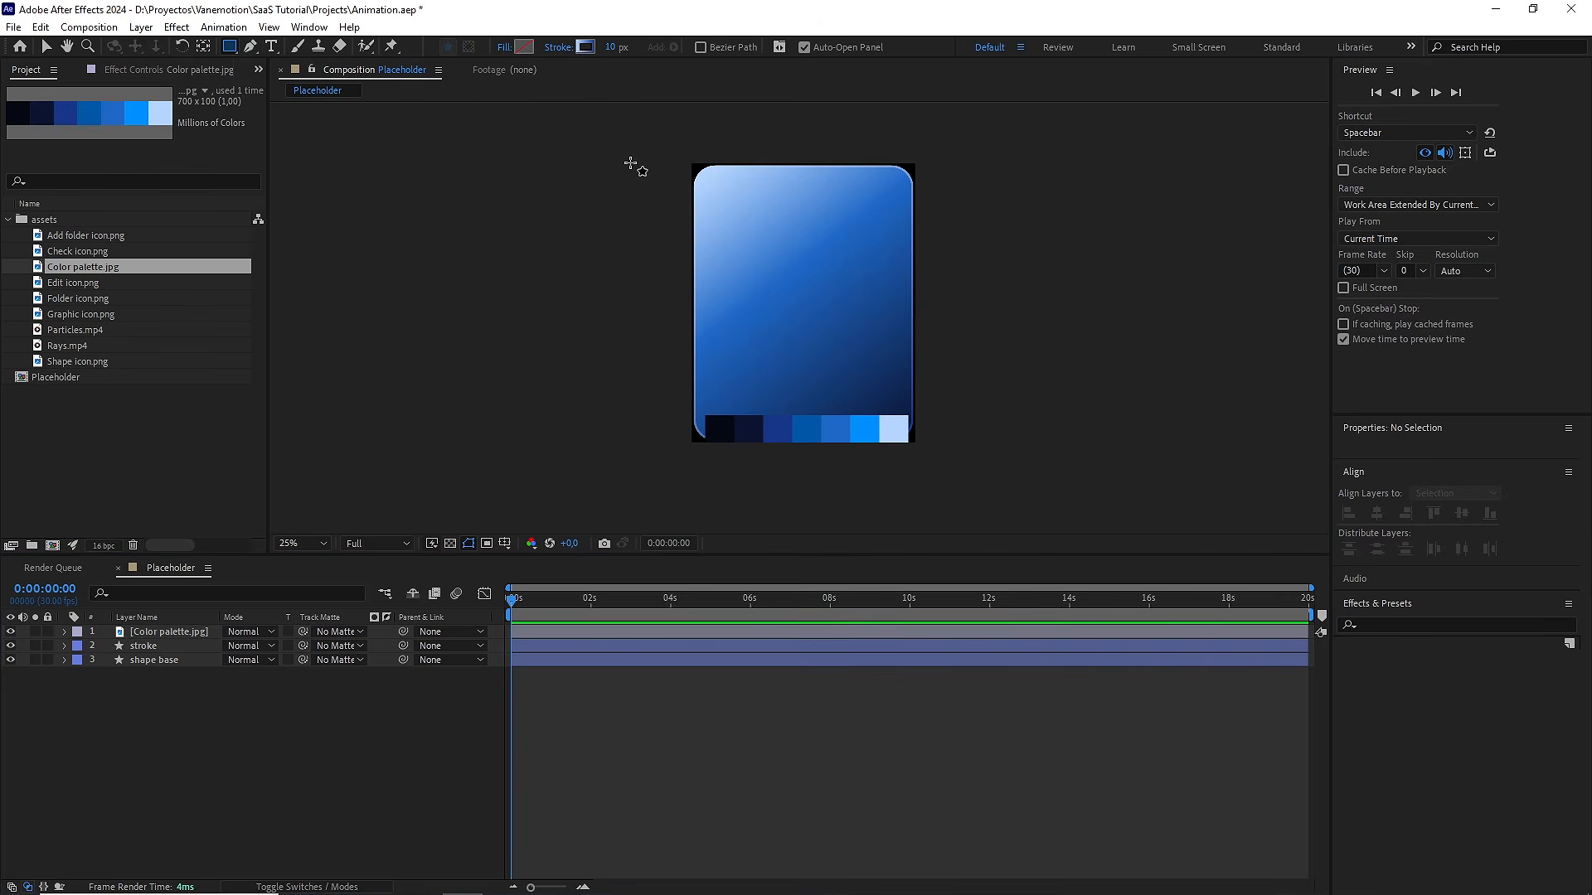
left_click(557, 48)
left_click(682, 538)
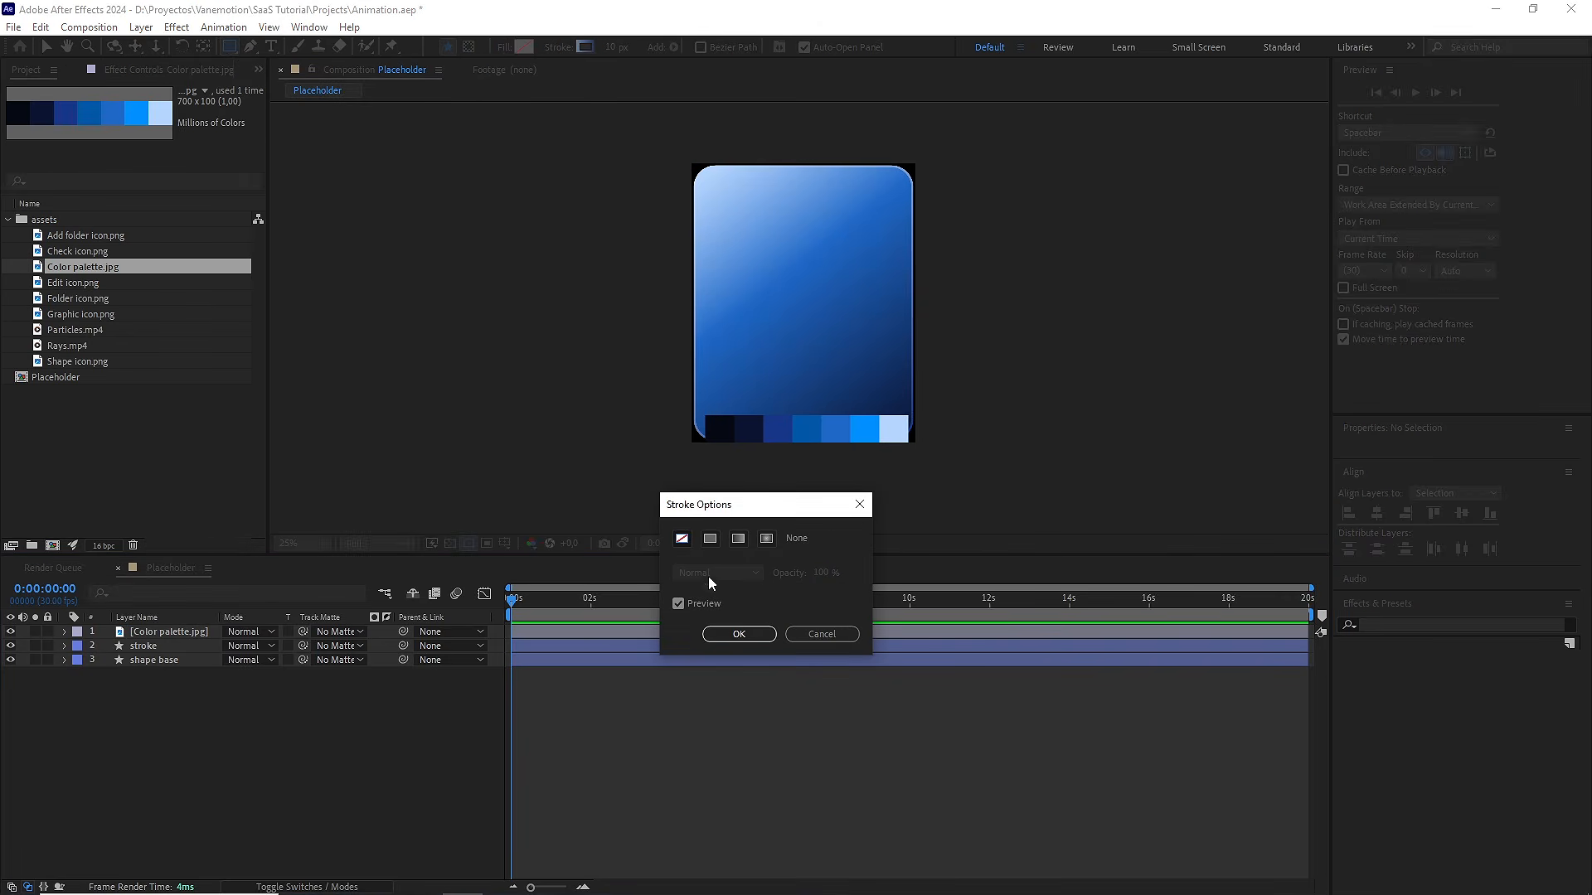
left_click(737, 635)
left_click(504, 49)
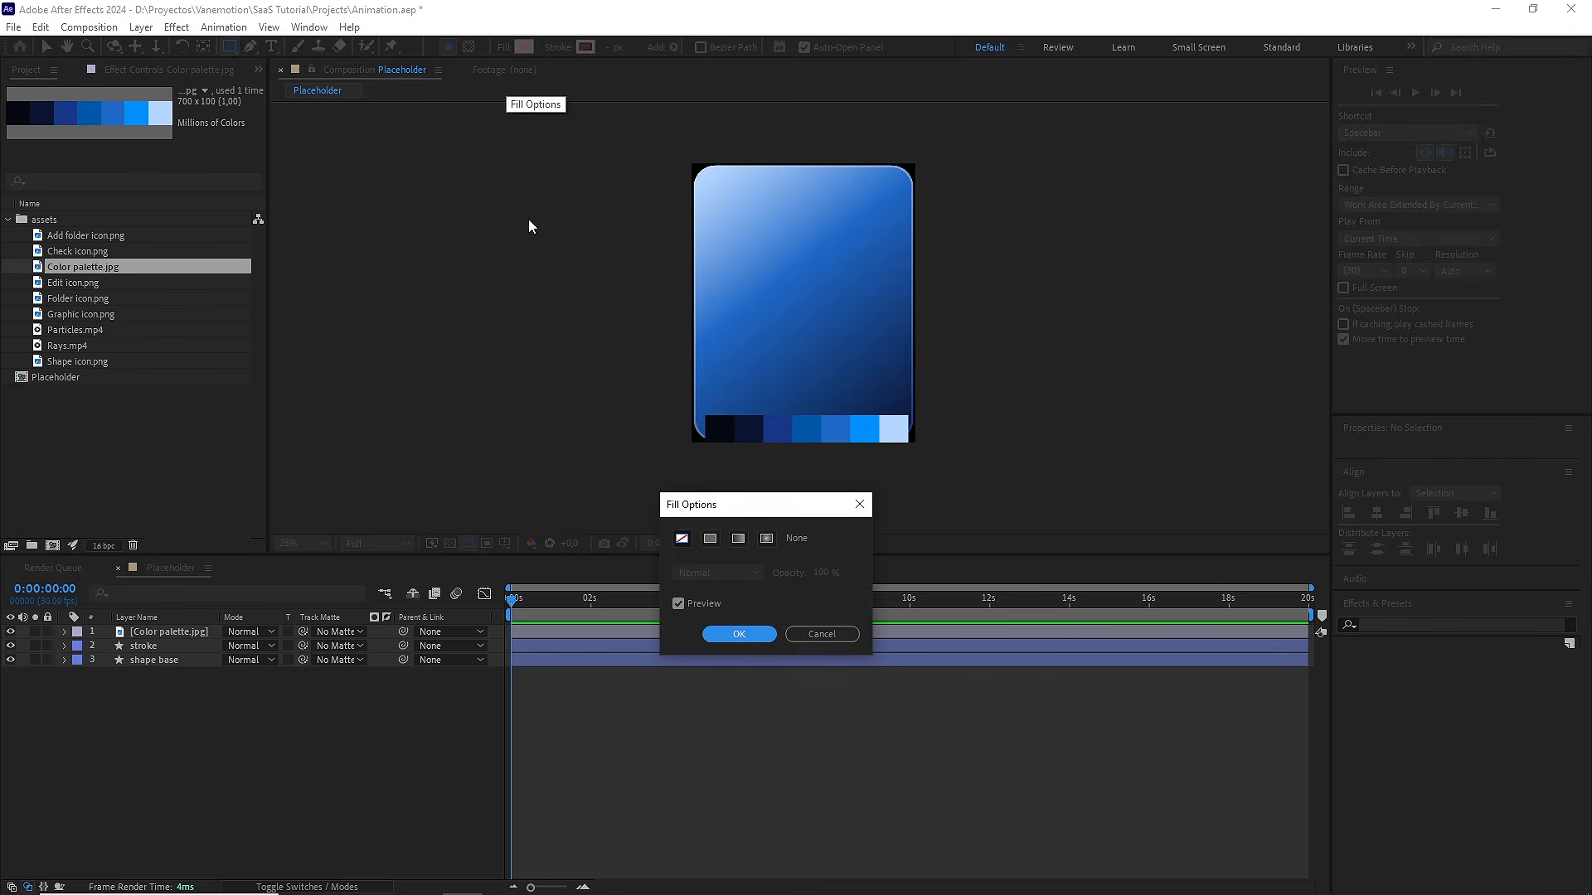
left_click(738, 539)
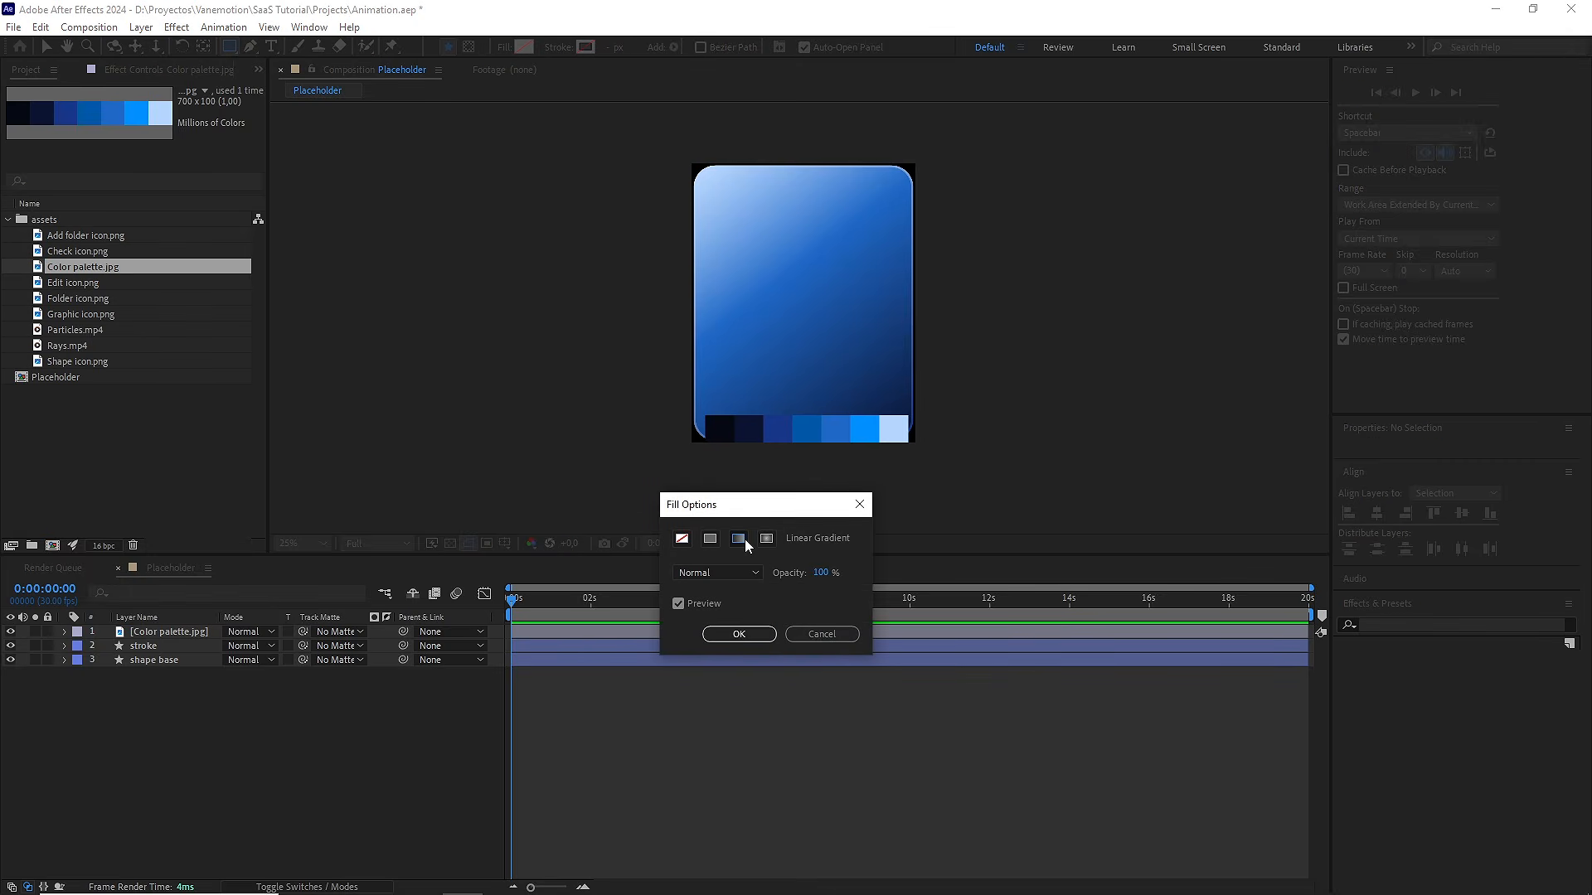
left_click(739, 634)
Draw a rectangle about 848 by 428 px on the card, centre its anchor point and centre it in the composition
mouse_move(718, 315)
left_mouse_down()
mouse_move(765, 373)
mouse_move(894, 405)
left_mouse_up()
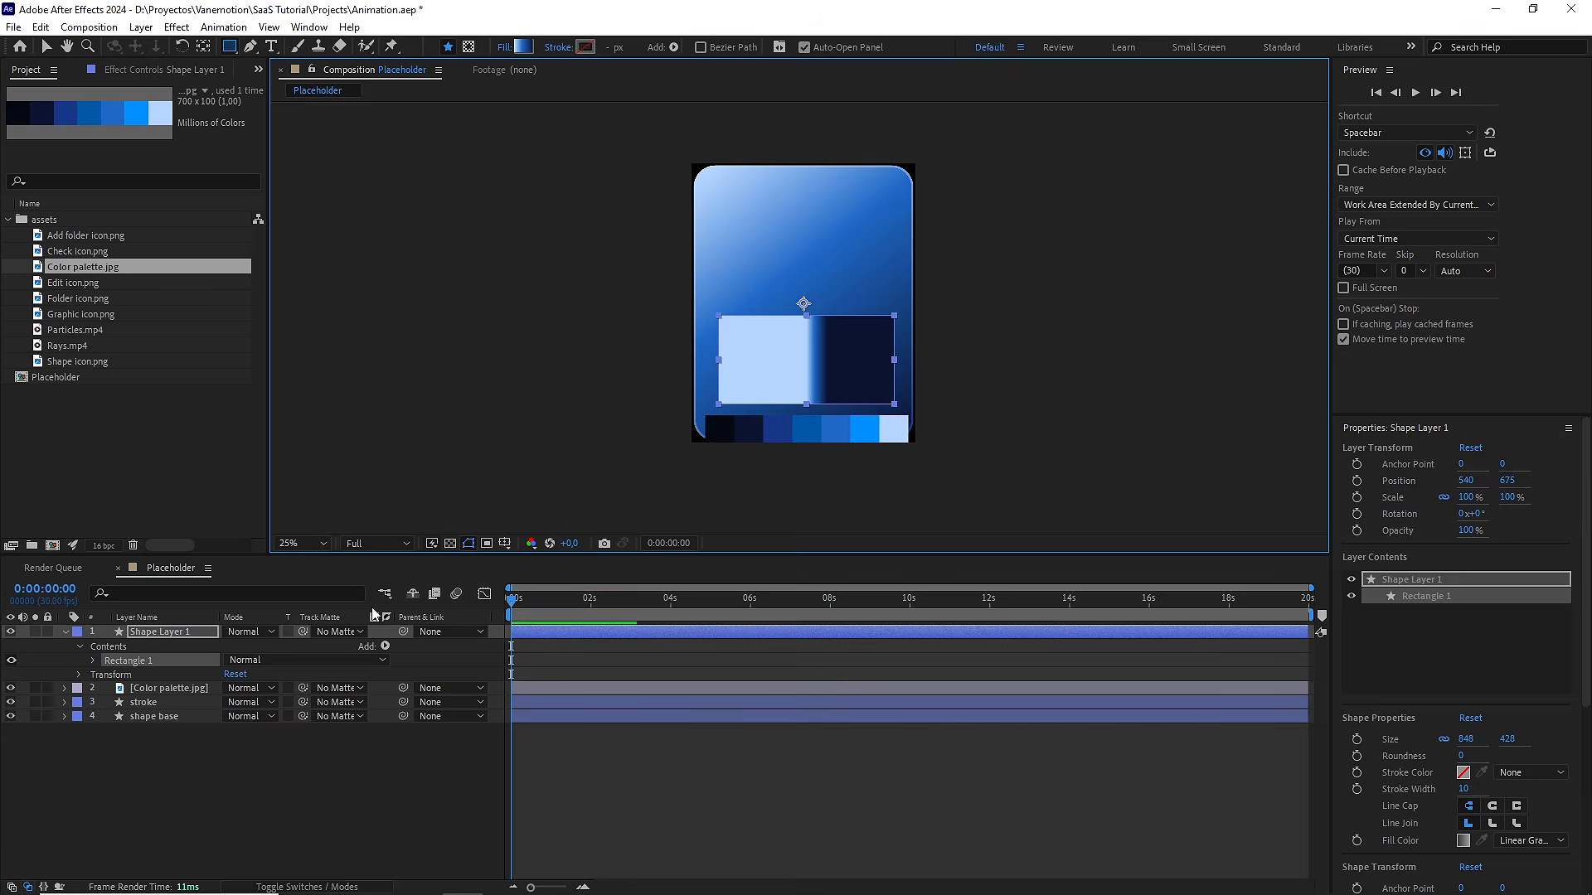
key("ctrl+alt+Home")
key("ctrl+Home")
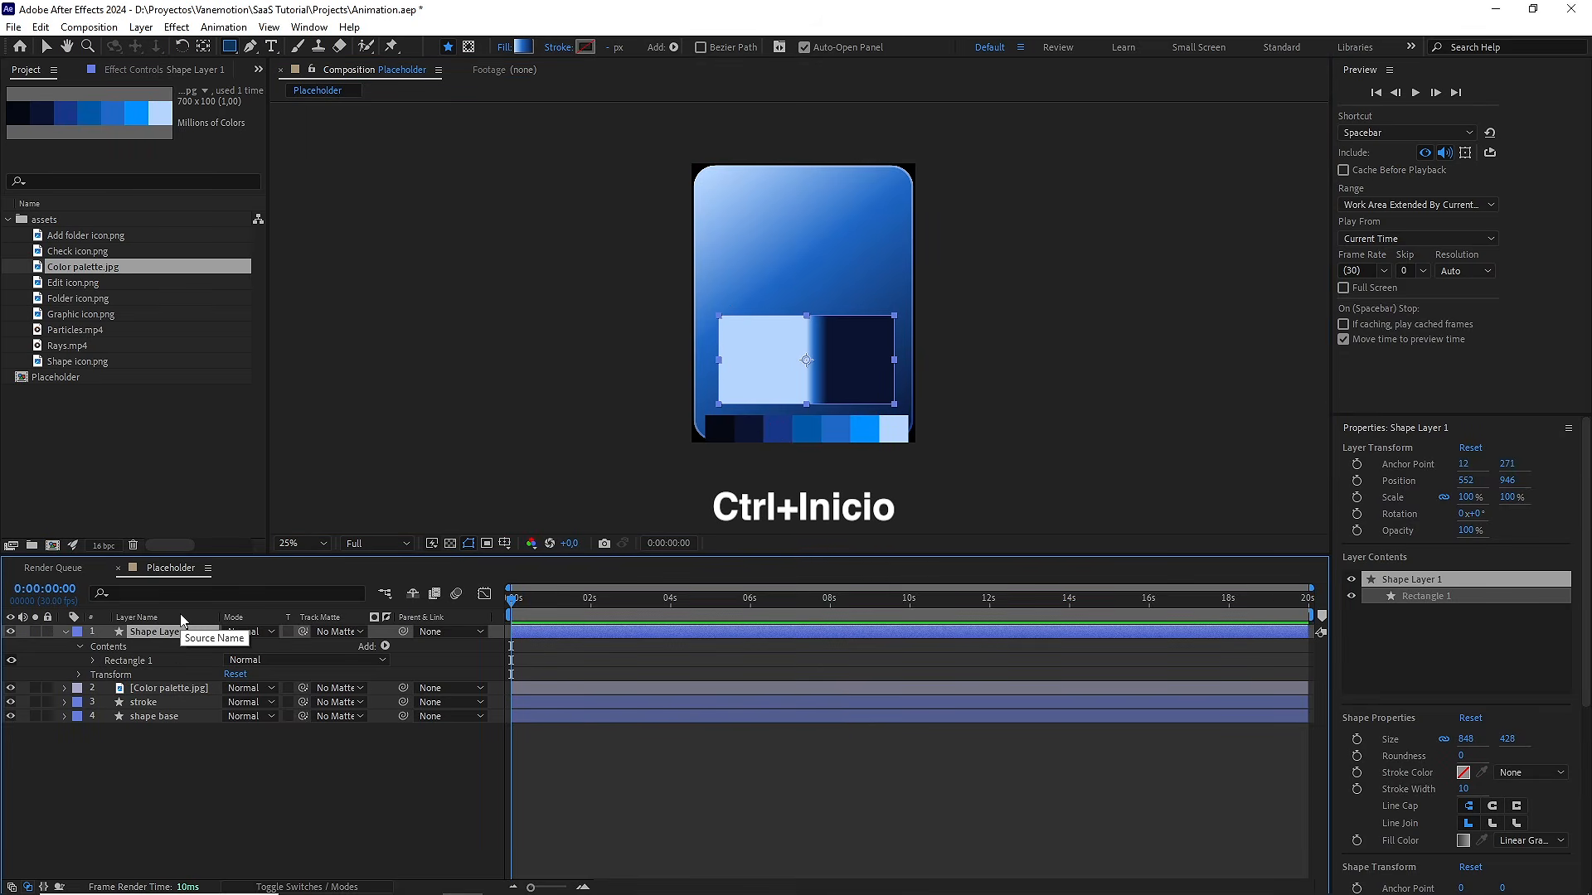
left_click(50, 47)
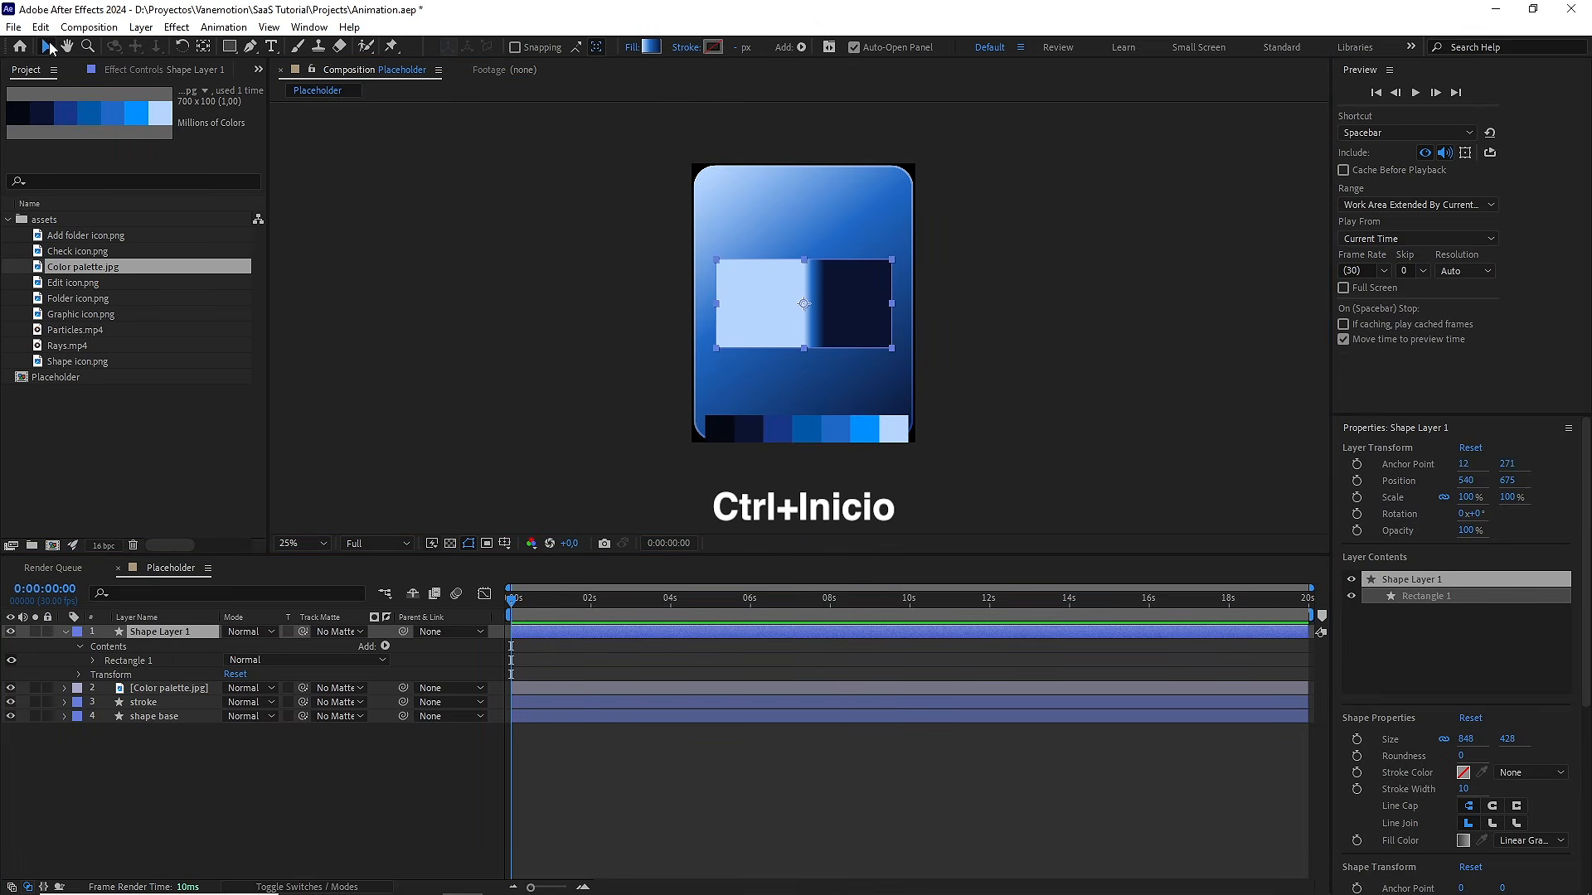
Stretch the rectangle's gradient fill diagonally from its upper-left corner to its lower-right corner
left_click(93, 660)
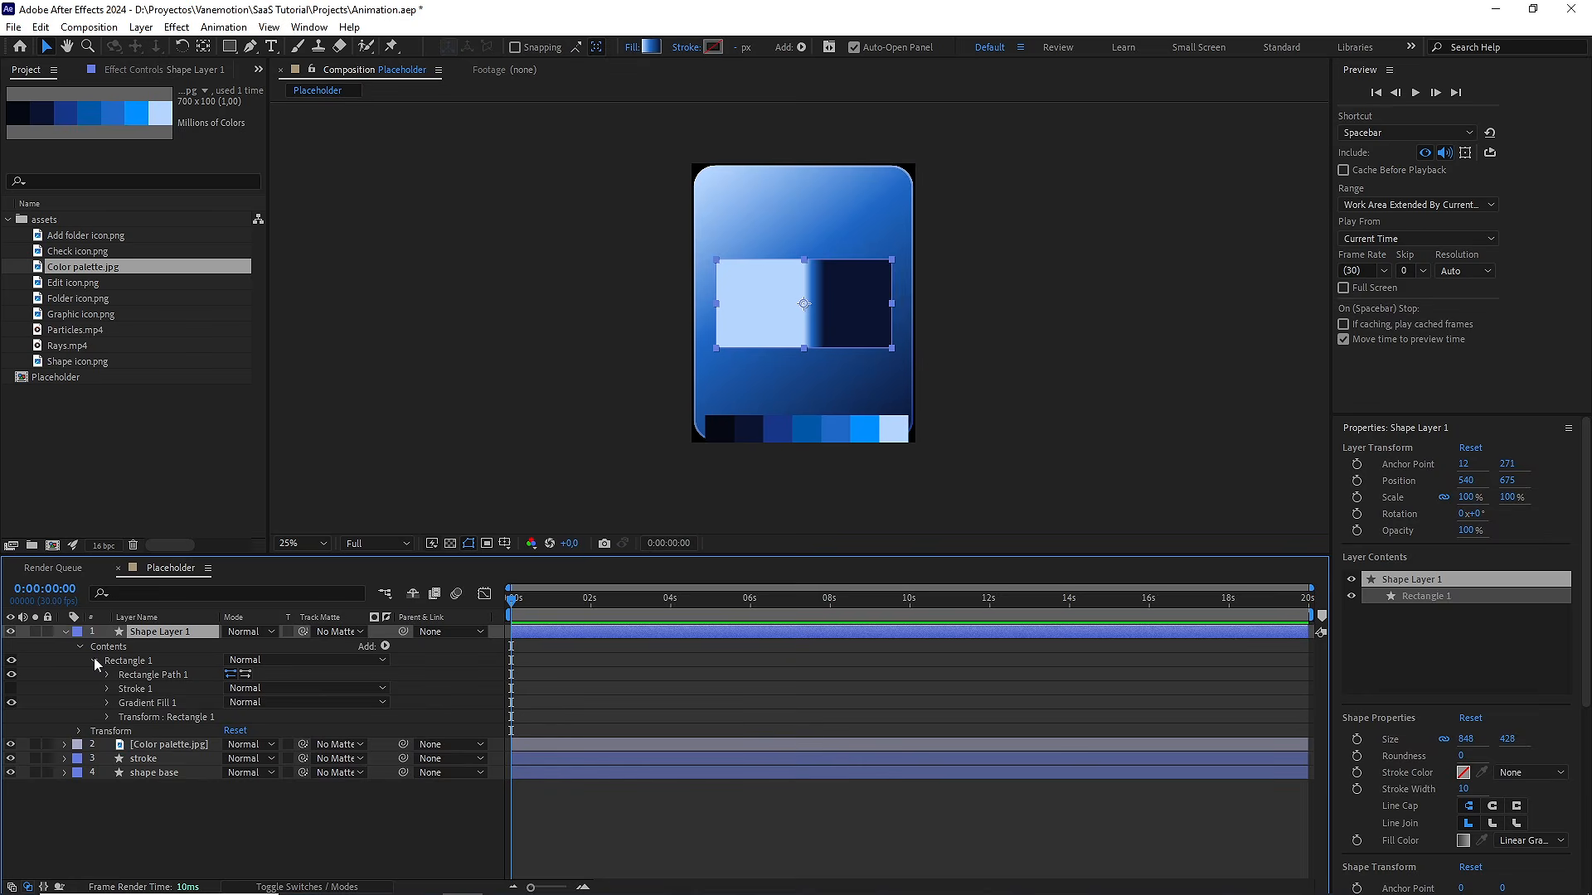
left_click(164, 703)
left_click_drag(823, 304, 893, 349)
left_click_drag(797, 303, 718, 261)
scroll(788, 299, "up", 2)
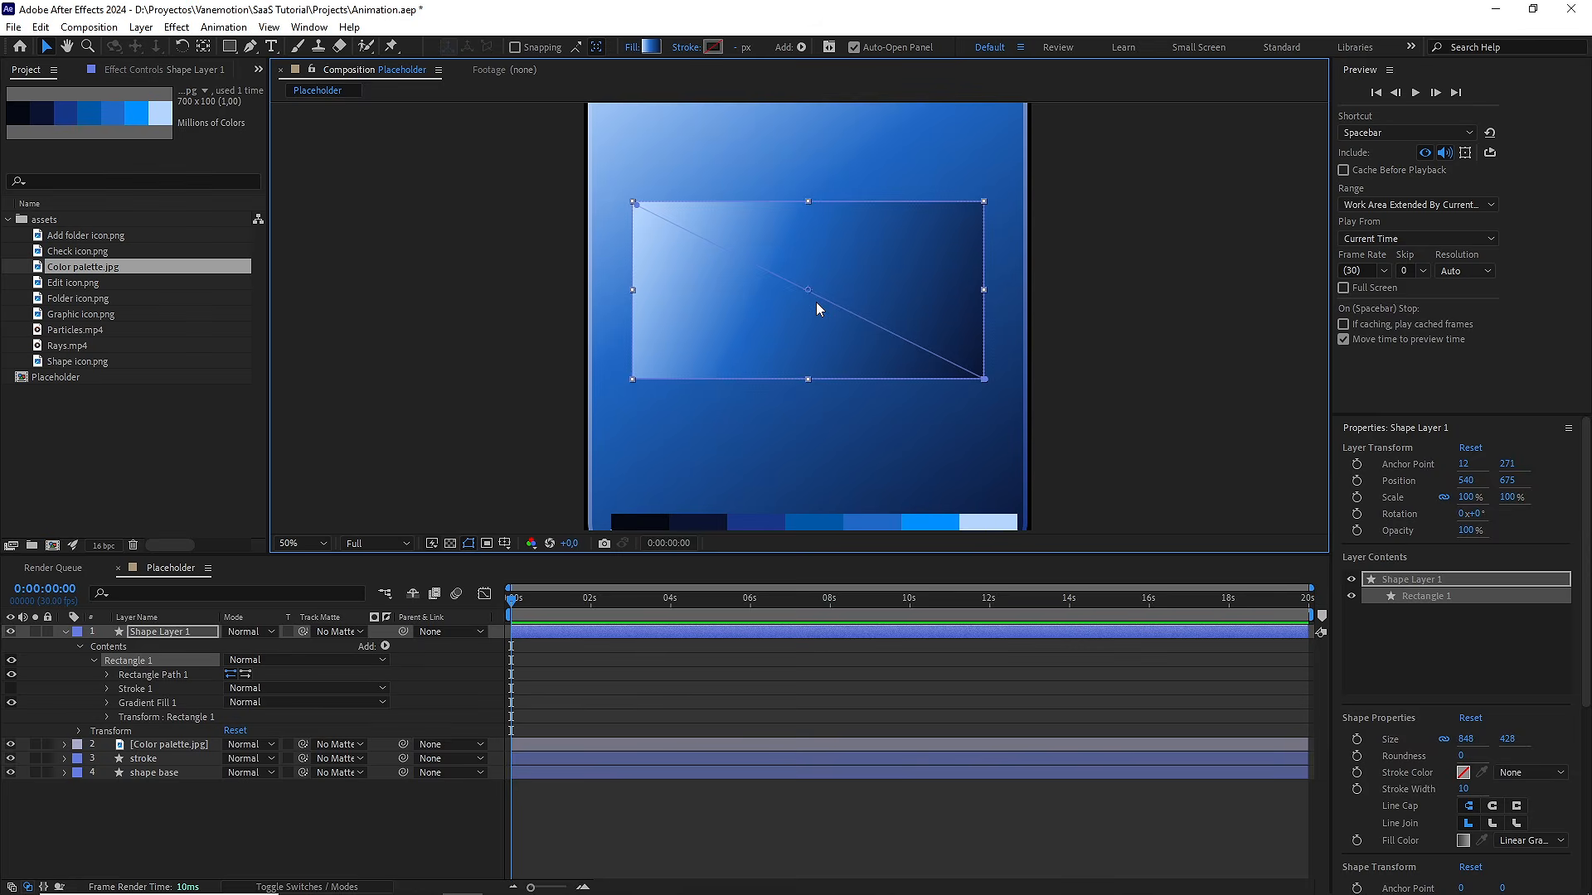
Round the rectangle's corners with a roundness of 50
left_click(107, 674)
left_click_drag(230, 716, 264, 710)
left_click(230, 716)
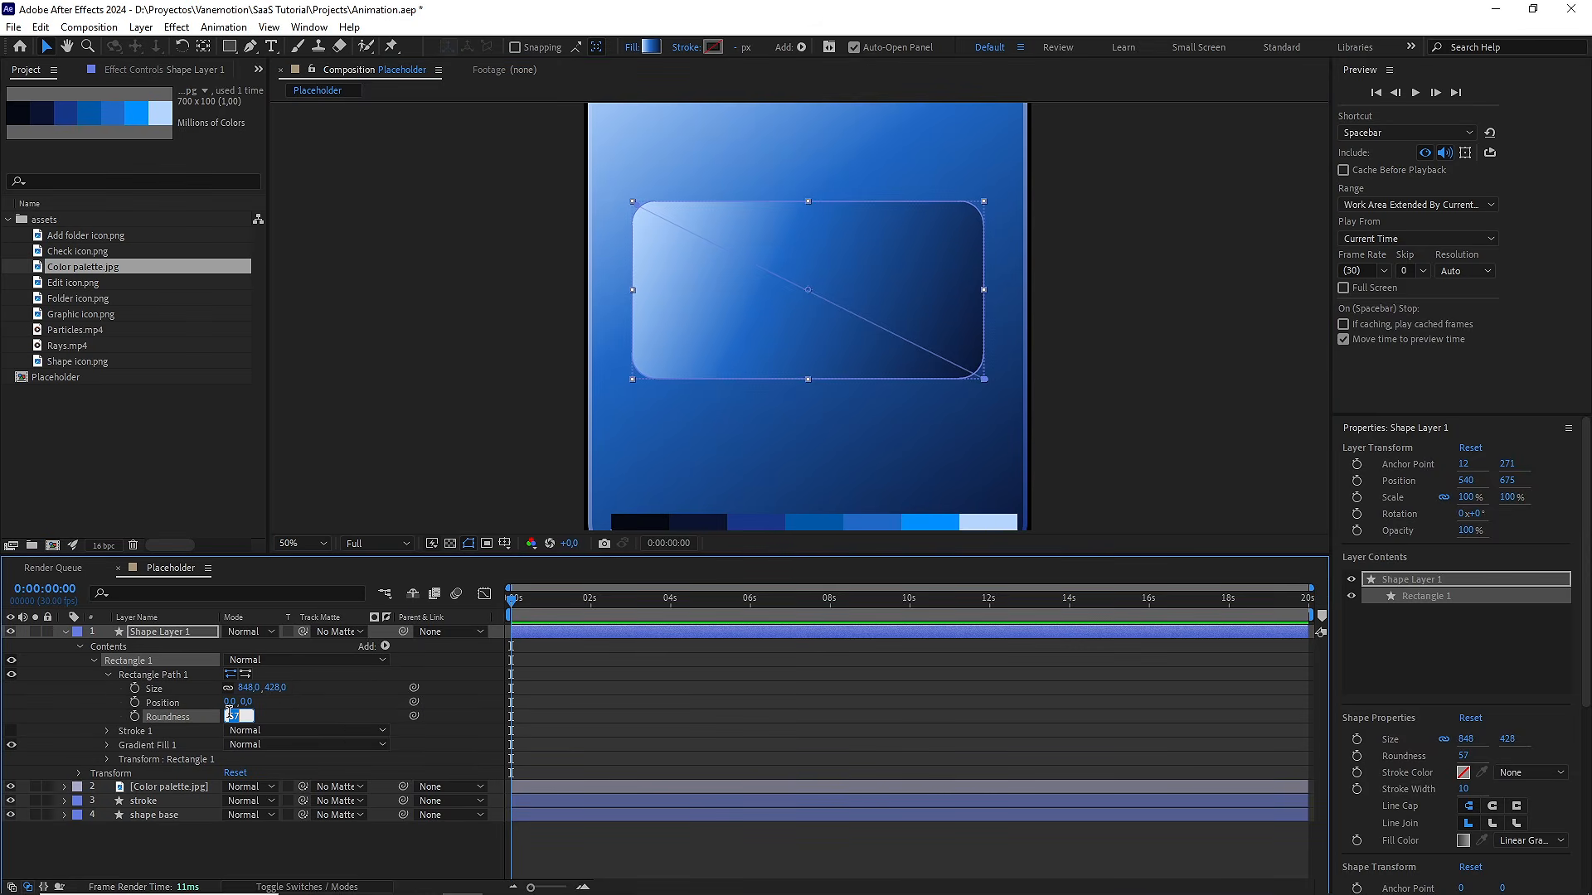
left_click(285, 707)
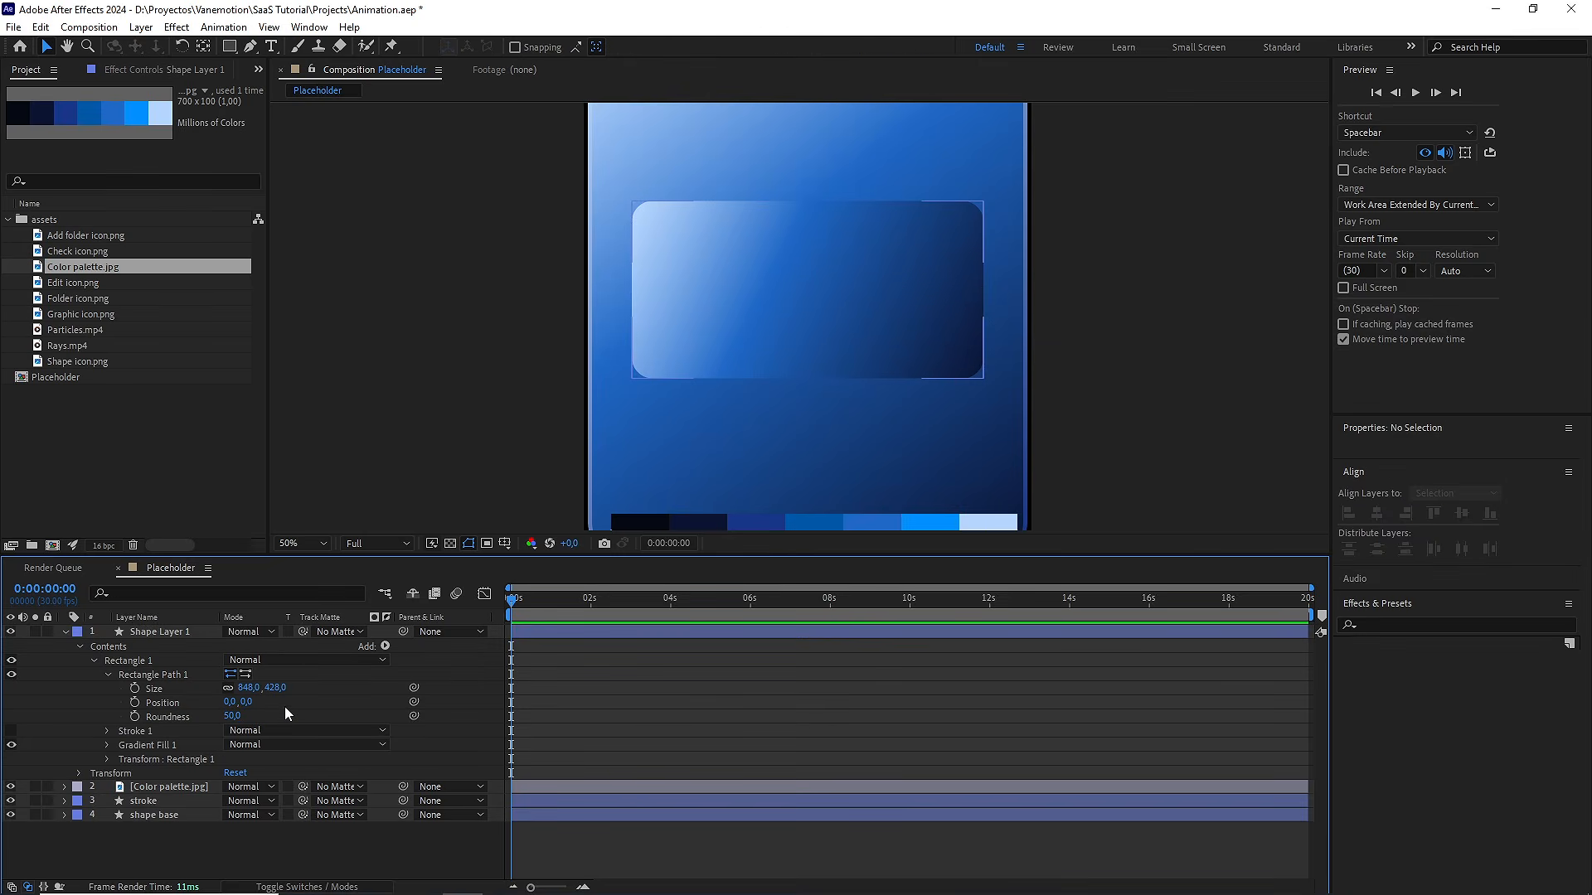
Extend both ends of the rectangle's gradient fill slightly beyond its upper-left and lower-right corners, then deselect the layer
left_click(150, 745)
key("comma")
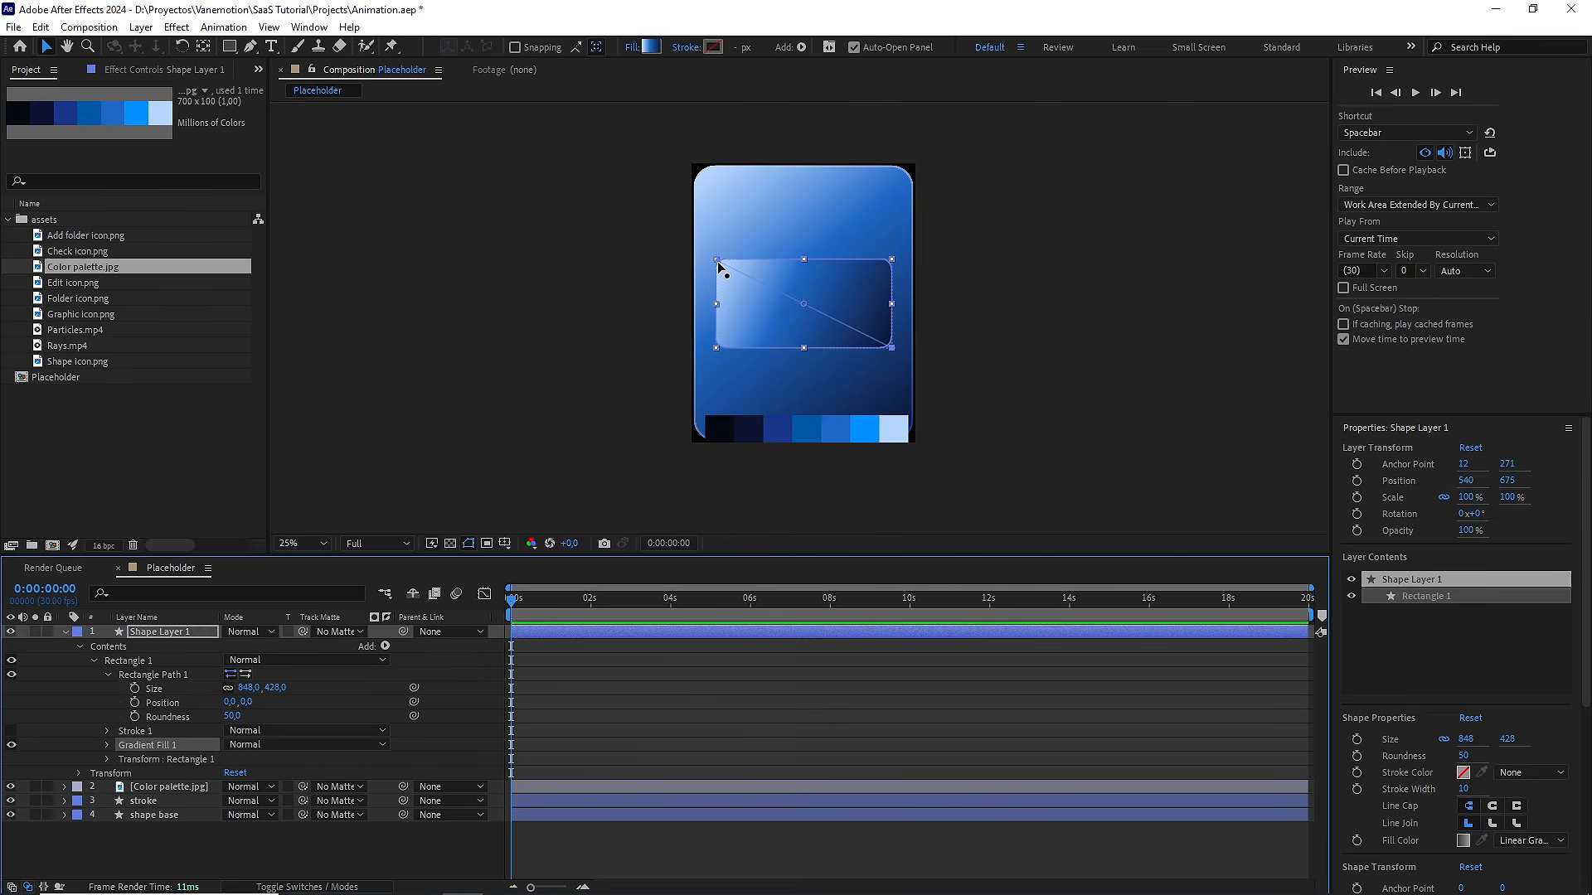
left_click(718, 262)
left_click_drag(708, 227, 704, 220)
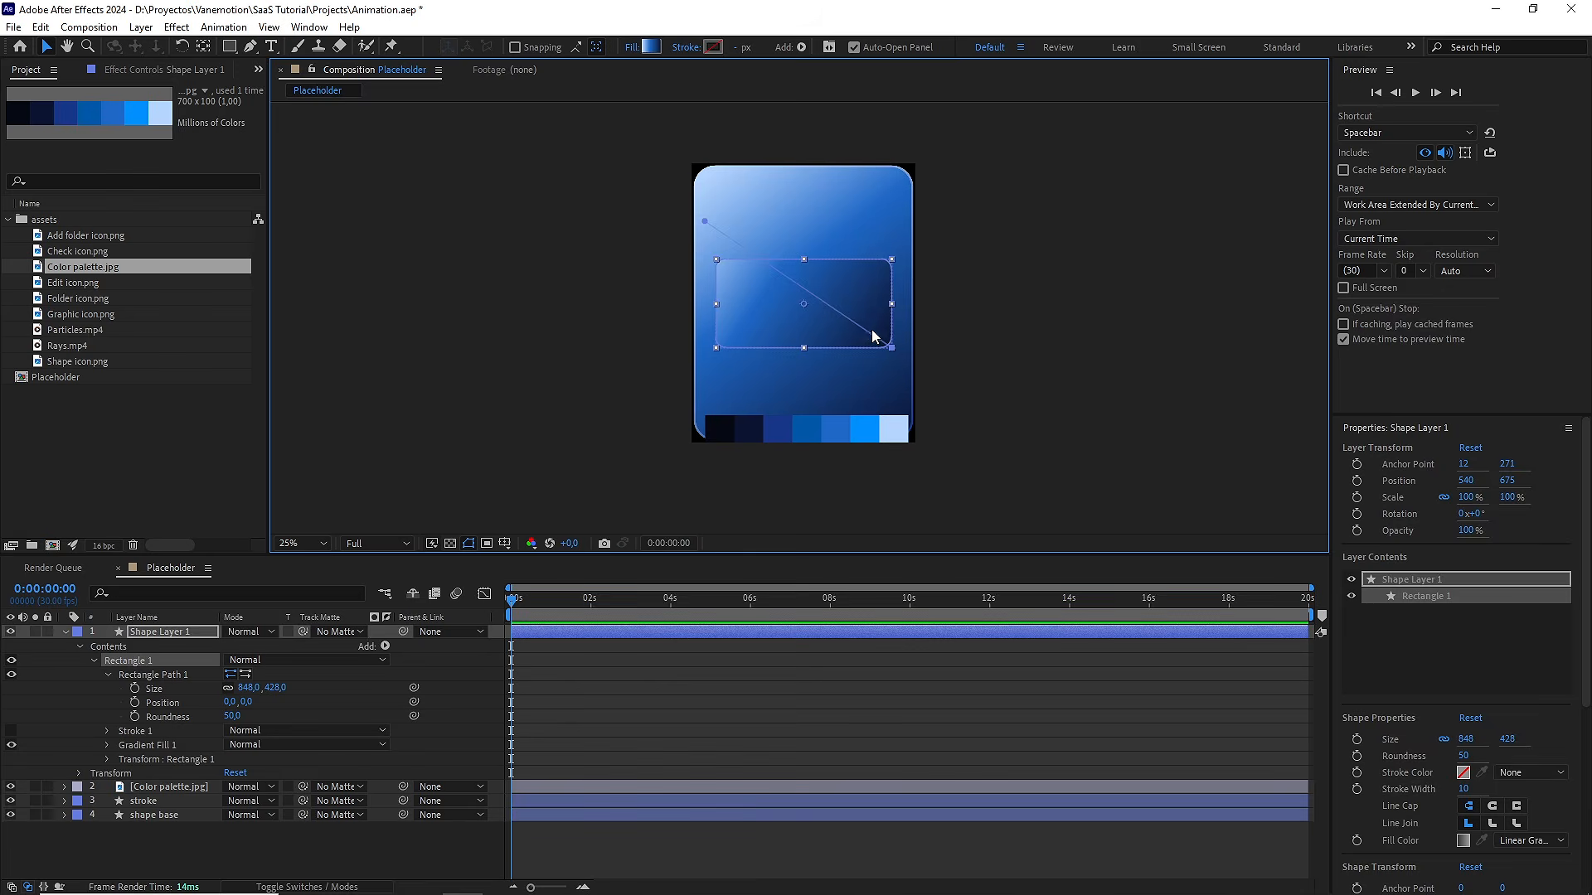
left_click_drag(898, 356, 903, 364)
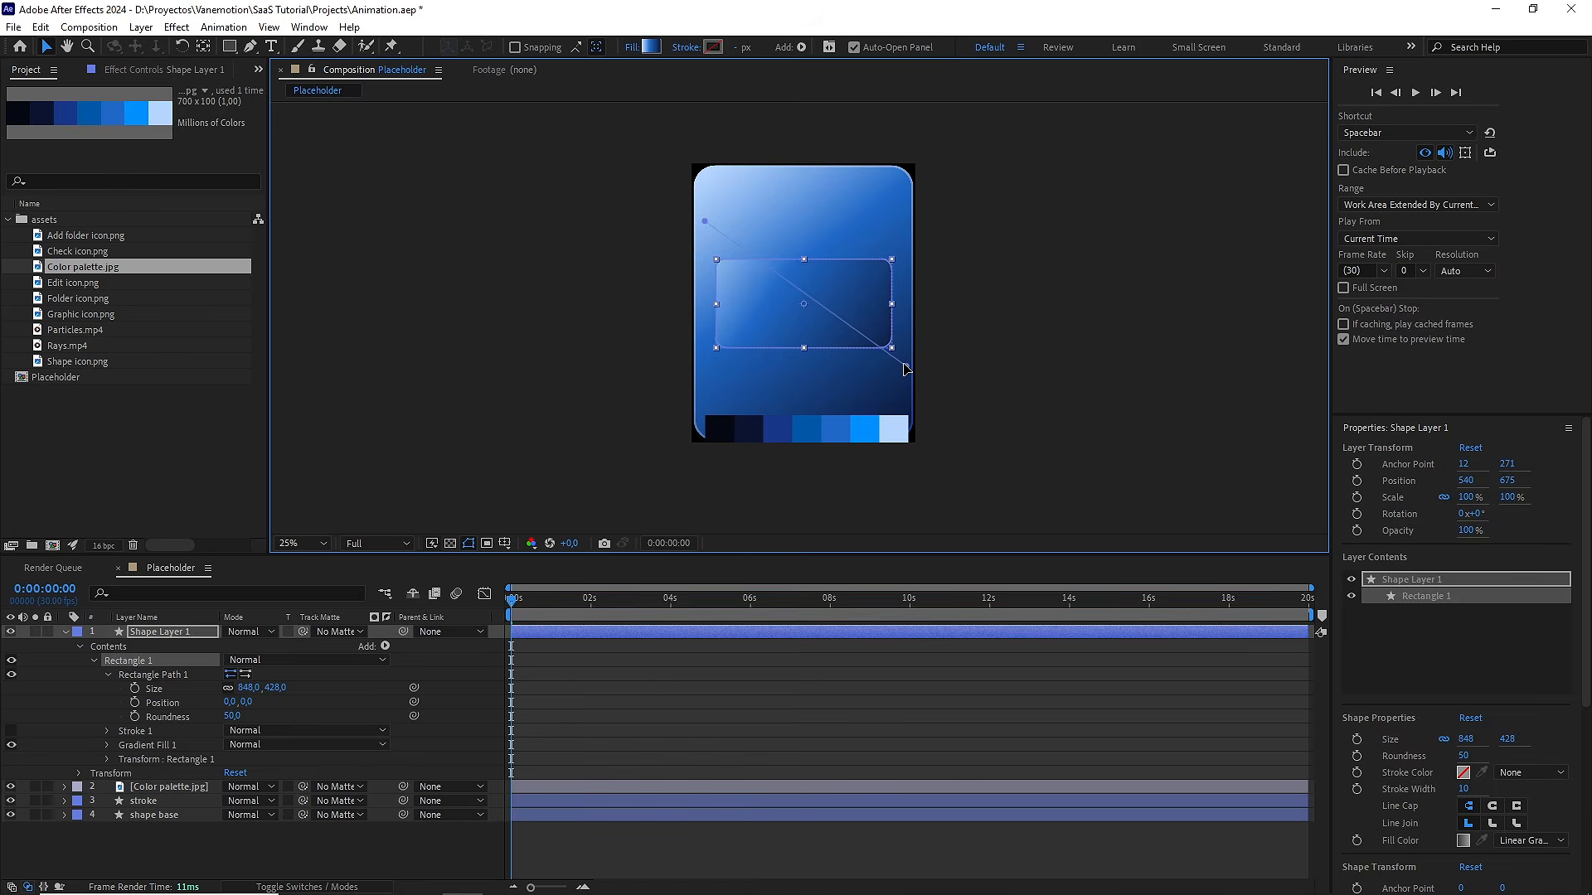
left_click(164, 632)
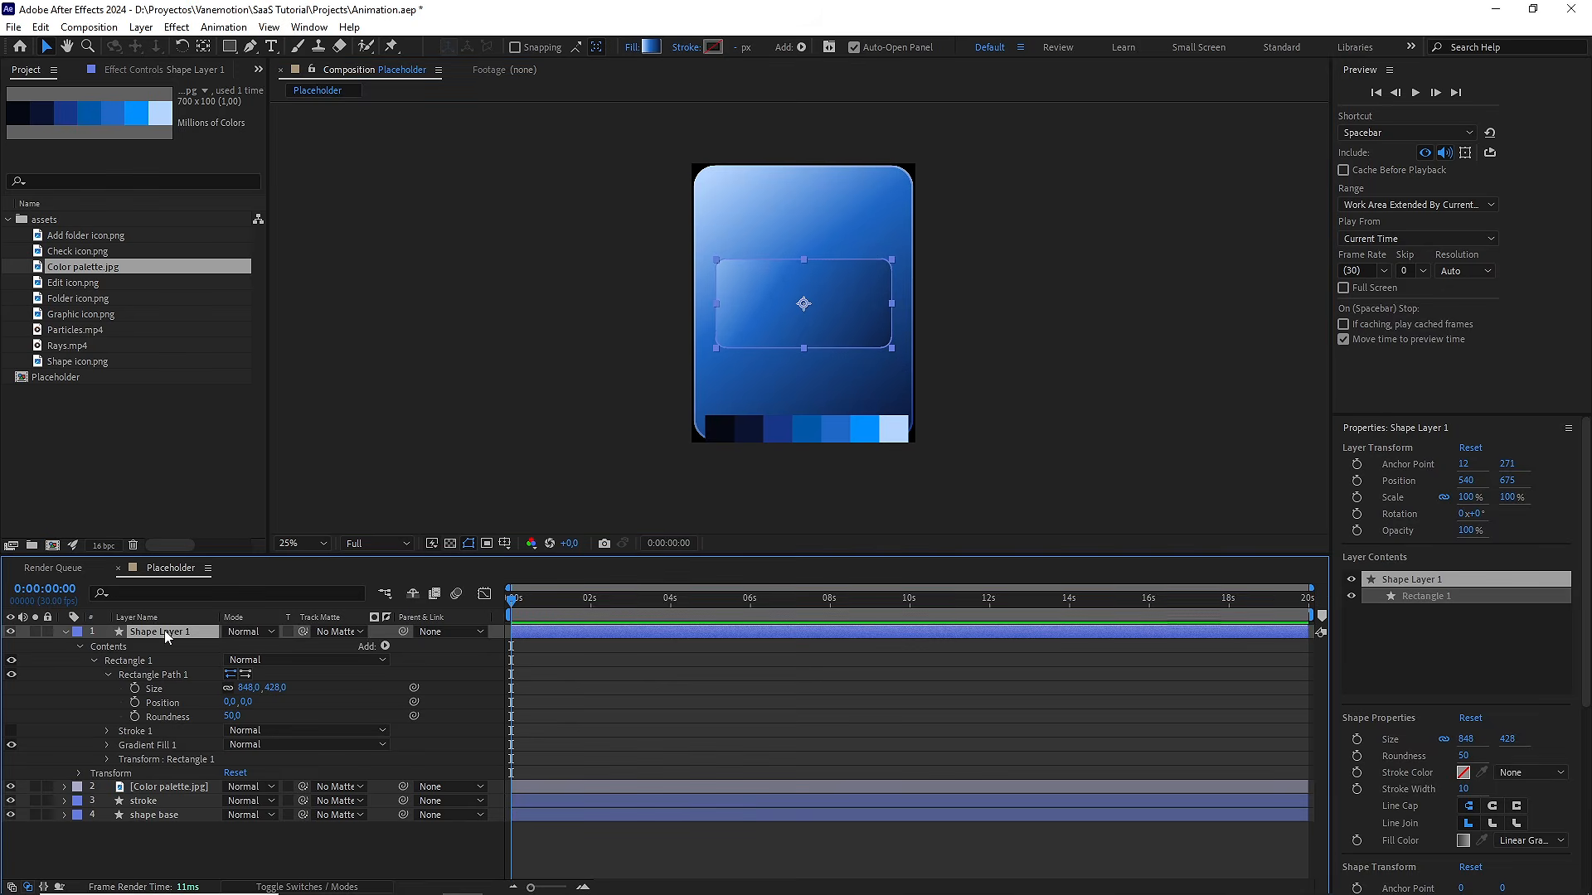
left_click(282, 643)
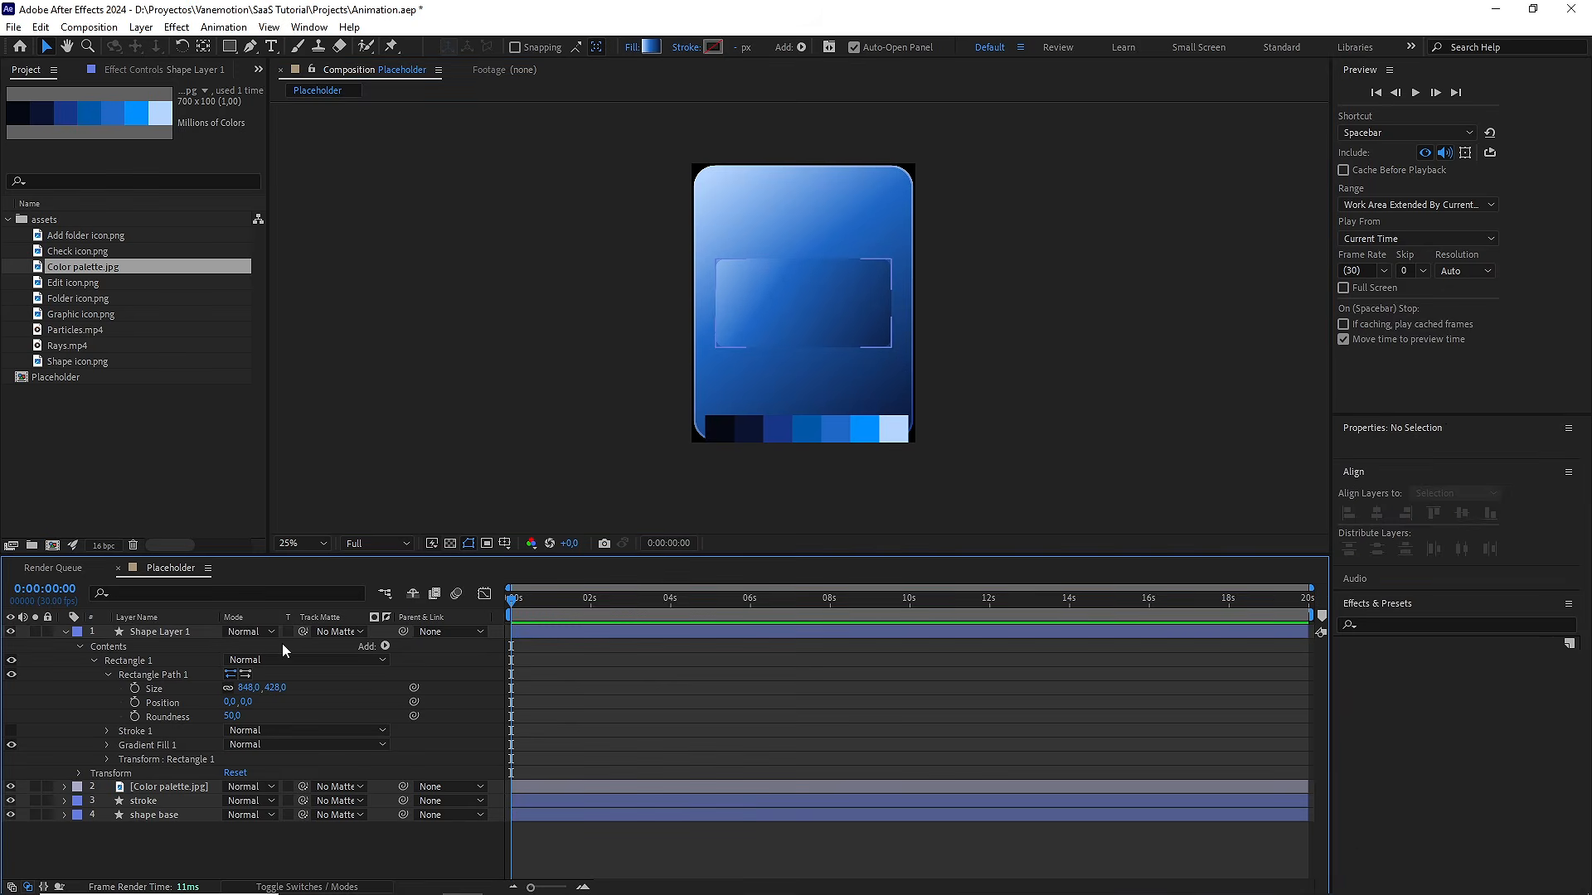
Create a text box inside the rectangle and paste the paragraph starting "If you want to support the channel"
left_click(271, 46)
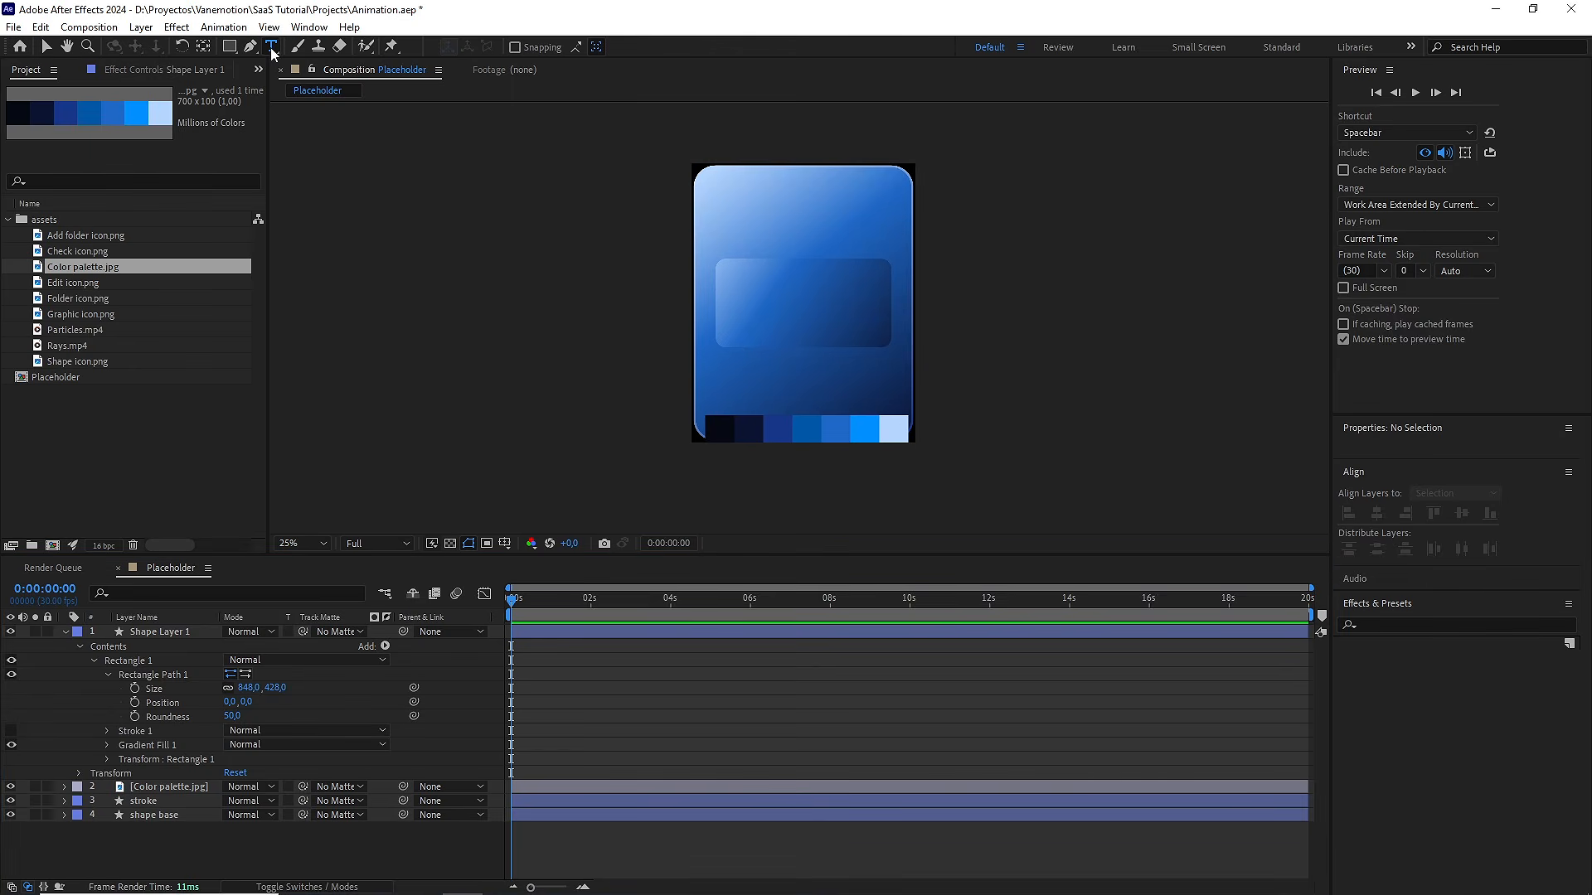
left_click_drag(733, 272, 882, 340)
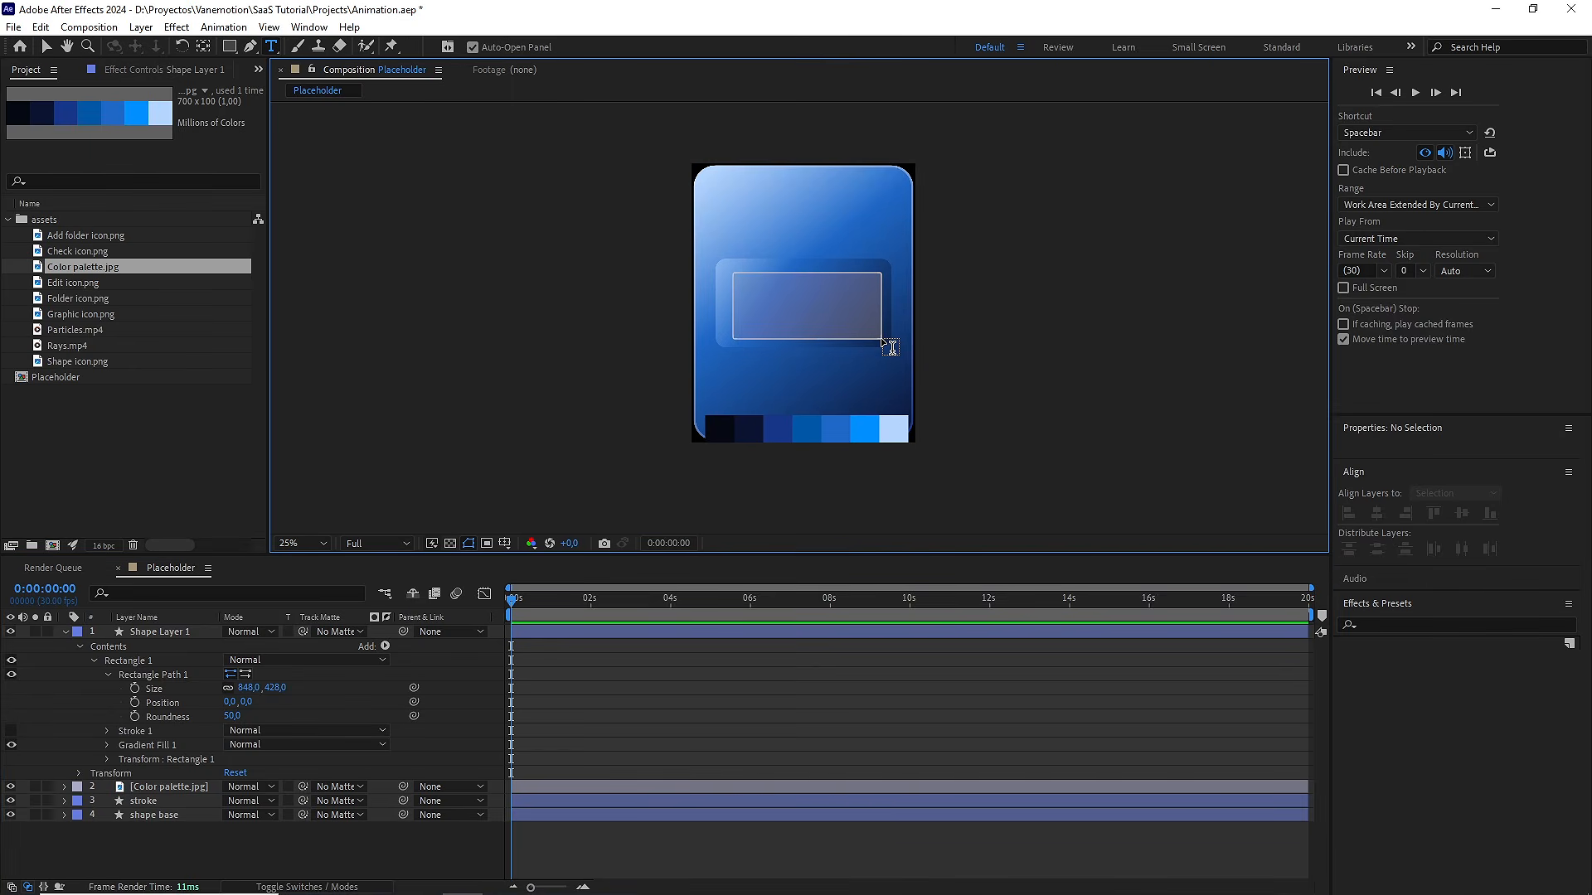
key("ctrl+v")
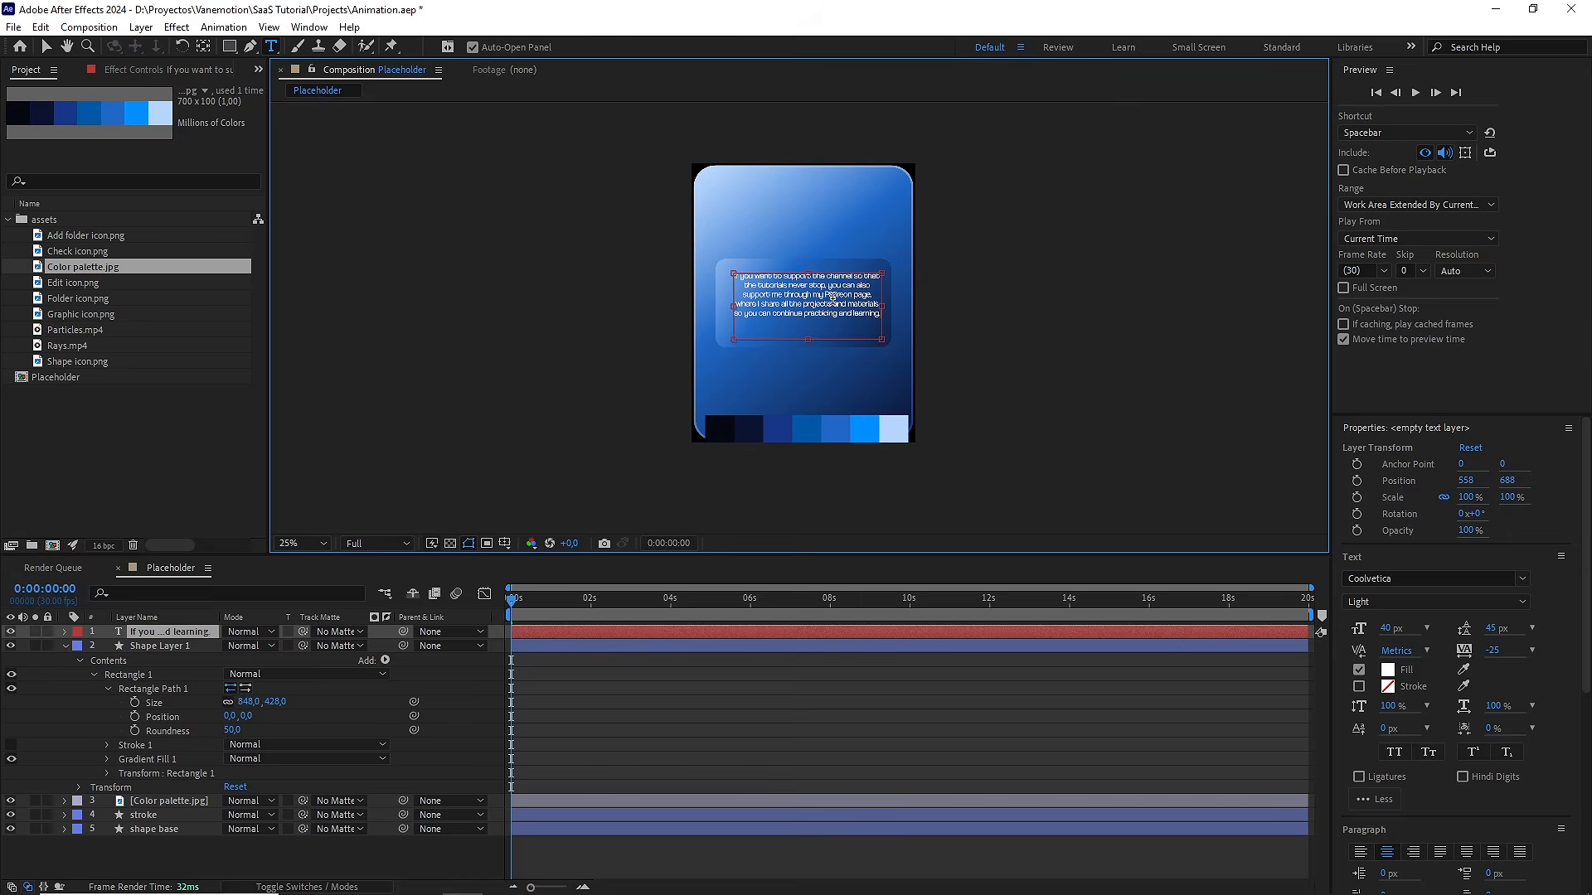
scroll(832, 299, "up", 2)
scroll(824, 294, "up", 2)
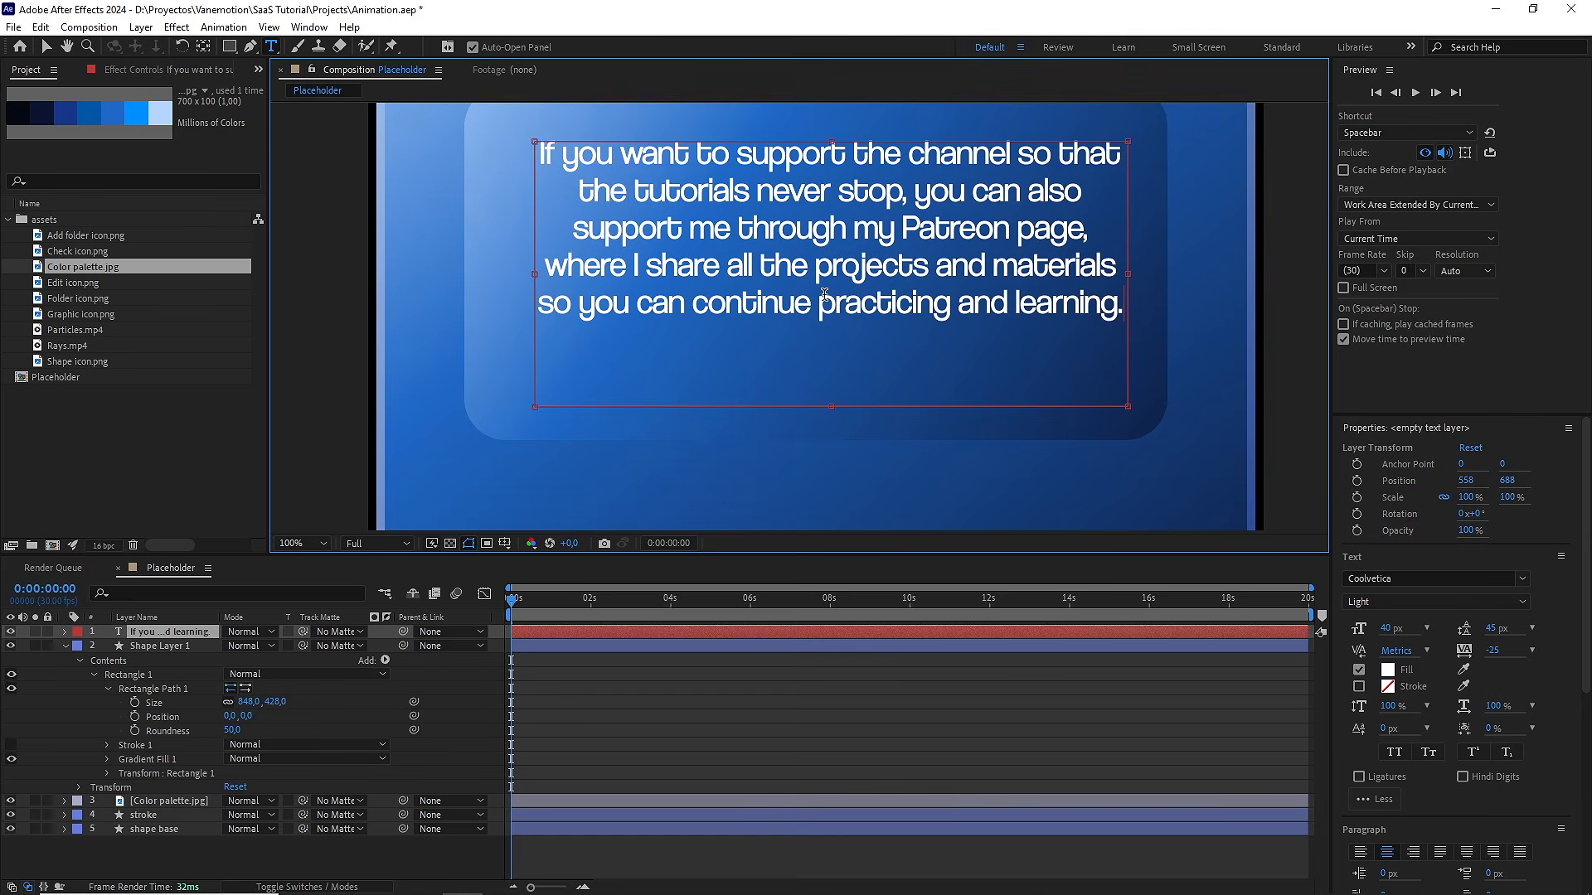
Shorten the text box to fit its five lines, centre its anchor point and centre the paragraph on the rectangle
left_click_drag(828, 408, 836, 328)
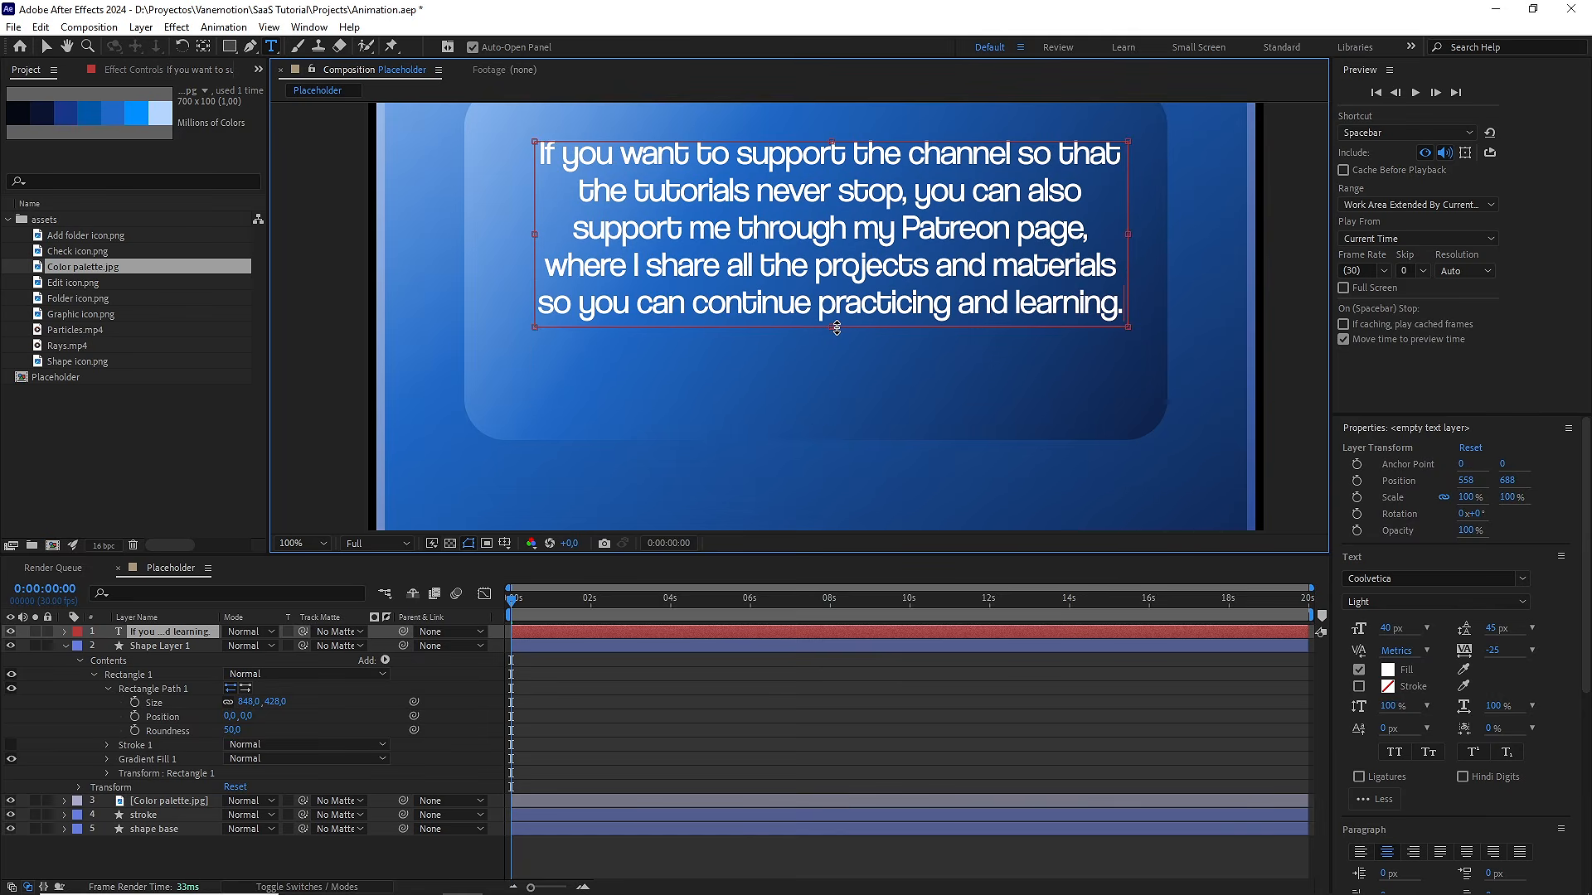
left_click(741, 631)
key("v")
left_click_drag(888, 210, 815, 339)
key("ctrl+alt+Home")
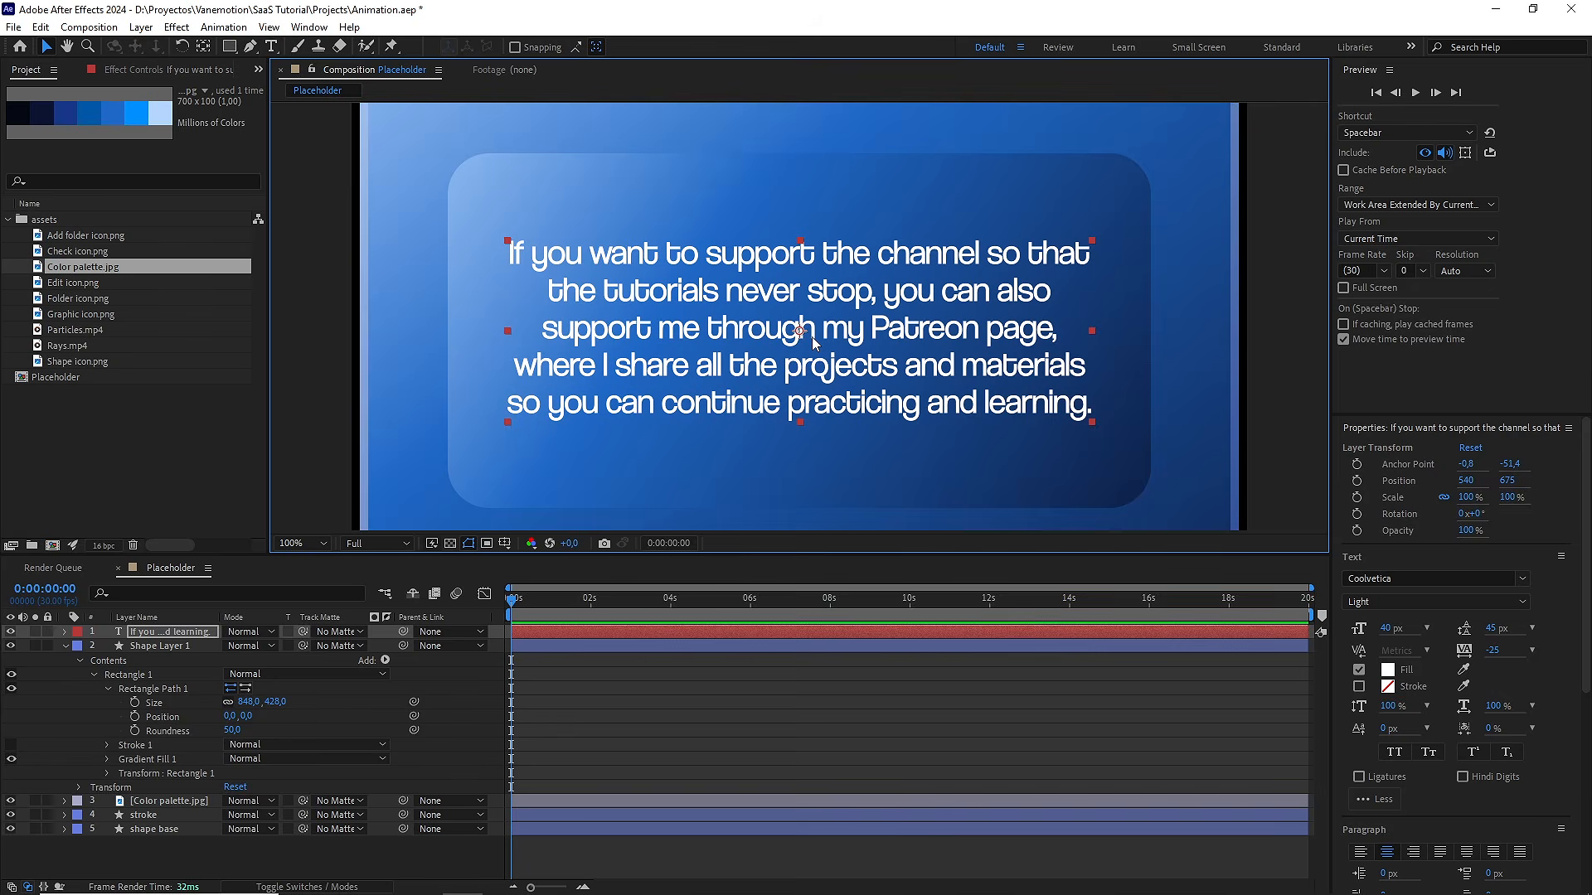
Set the text layer's blending mode to Overlay and parent it to Shape Layer 1
left_click(249, 633)
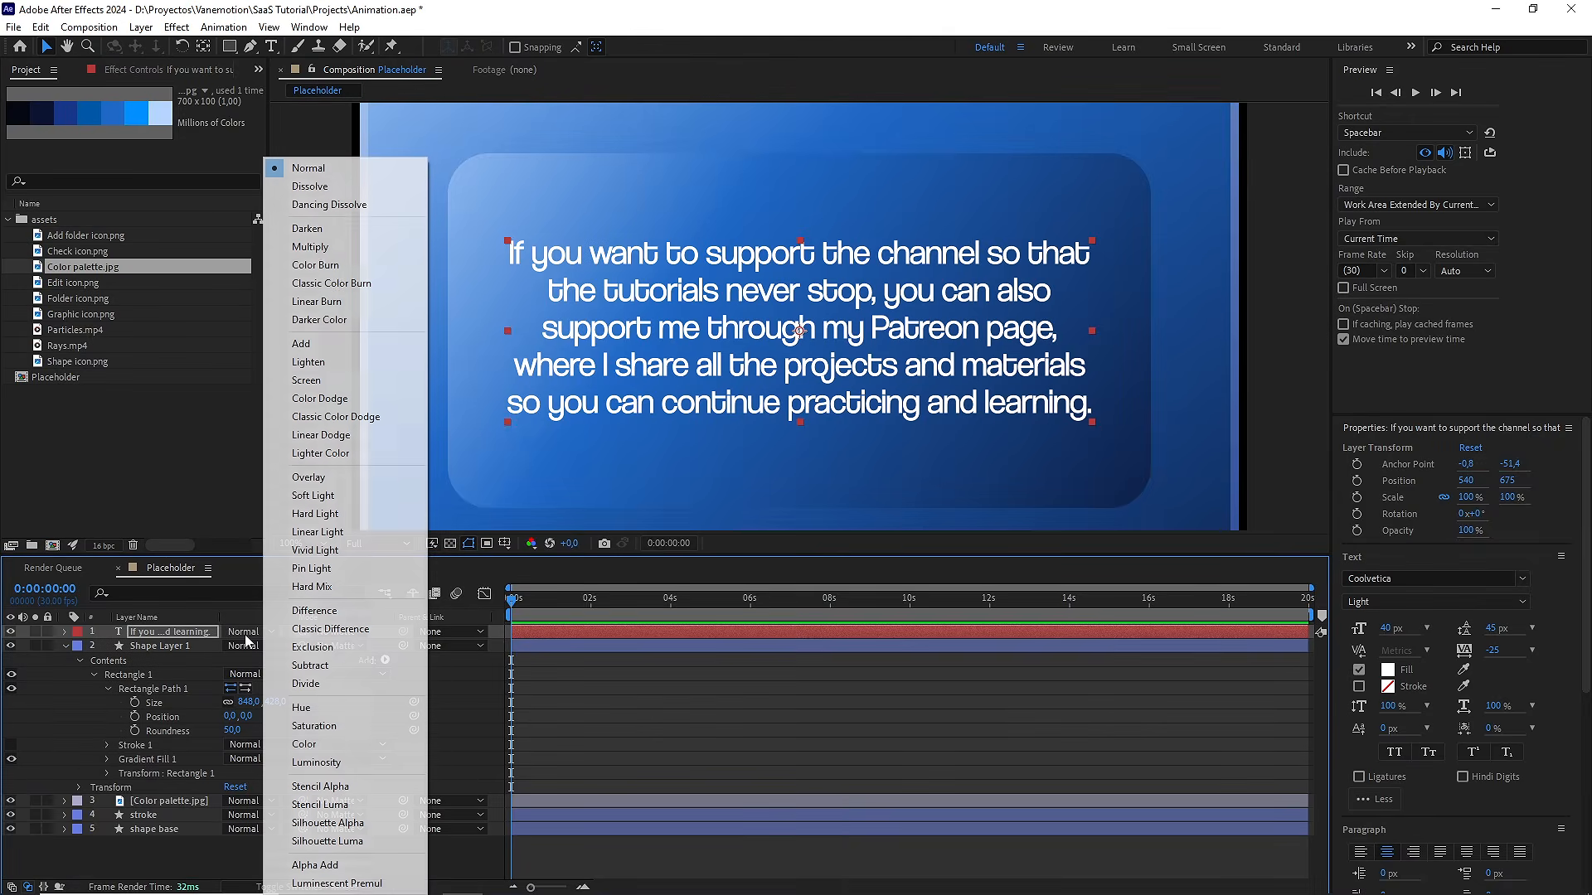
left_click(343, 481)
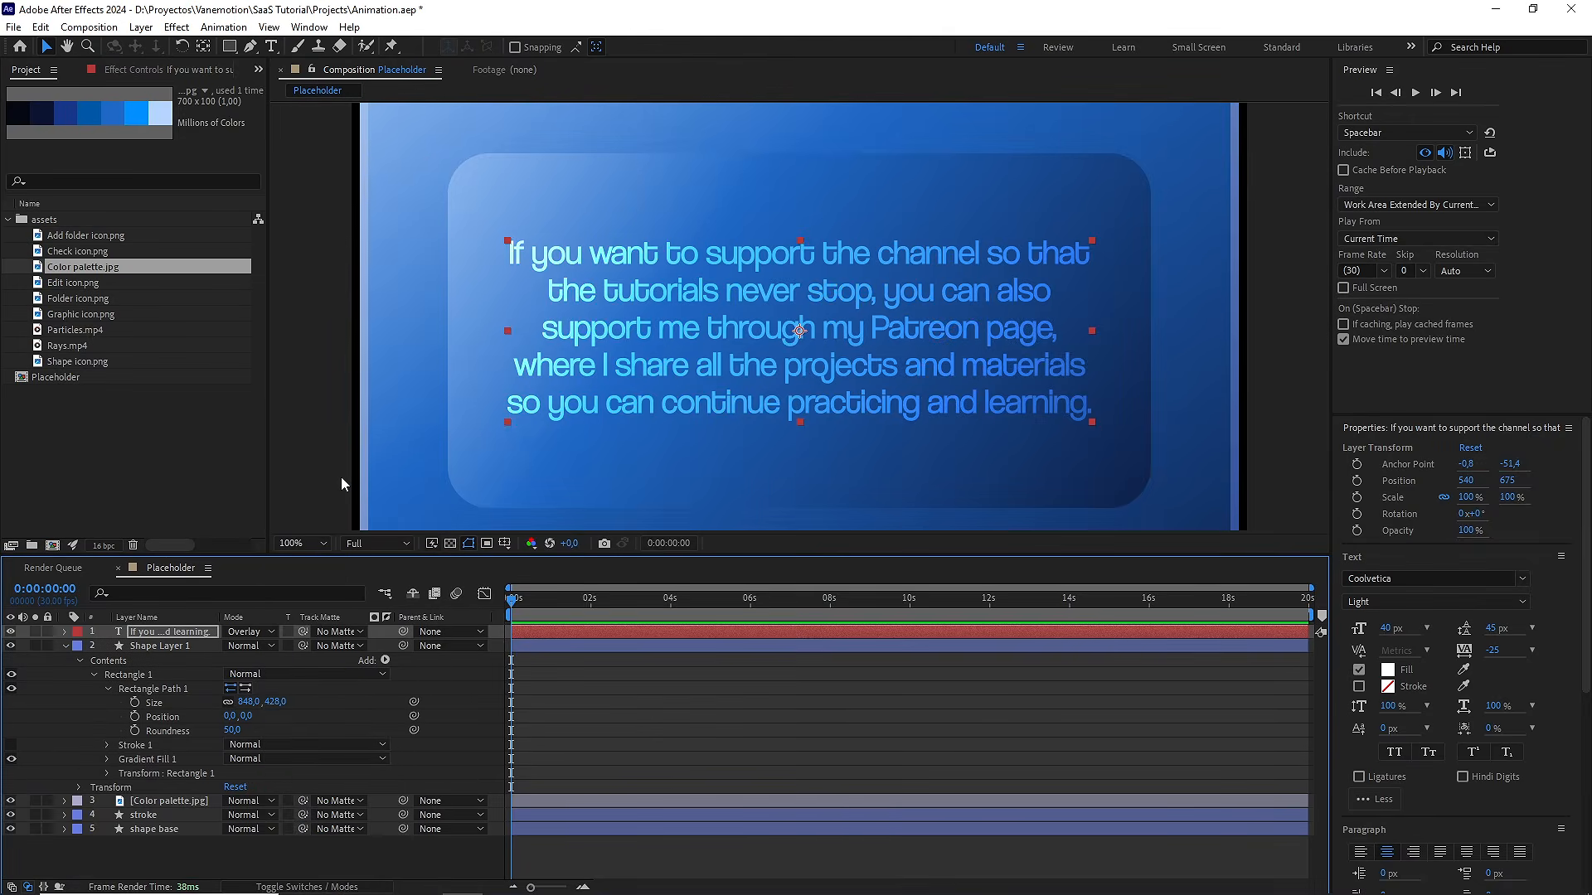
left_click(171, 633)
left_click_drag(403, 632, 196, 649)
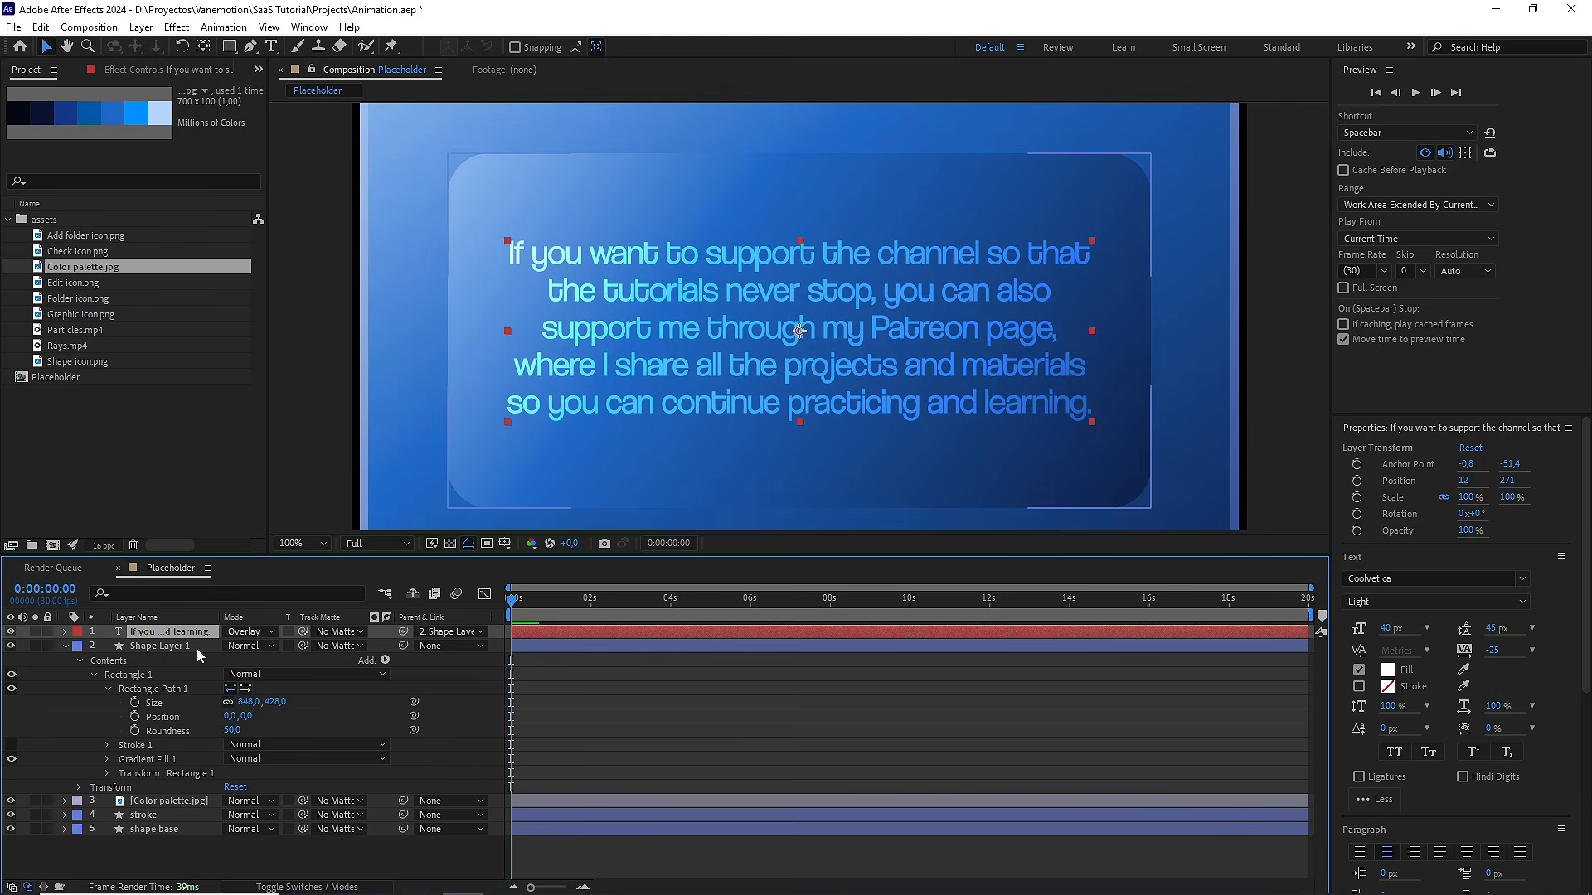
left_click(663, 655)
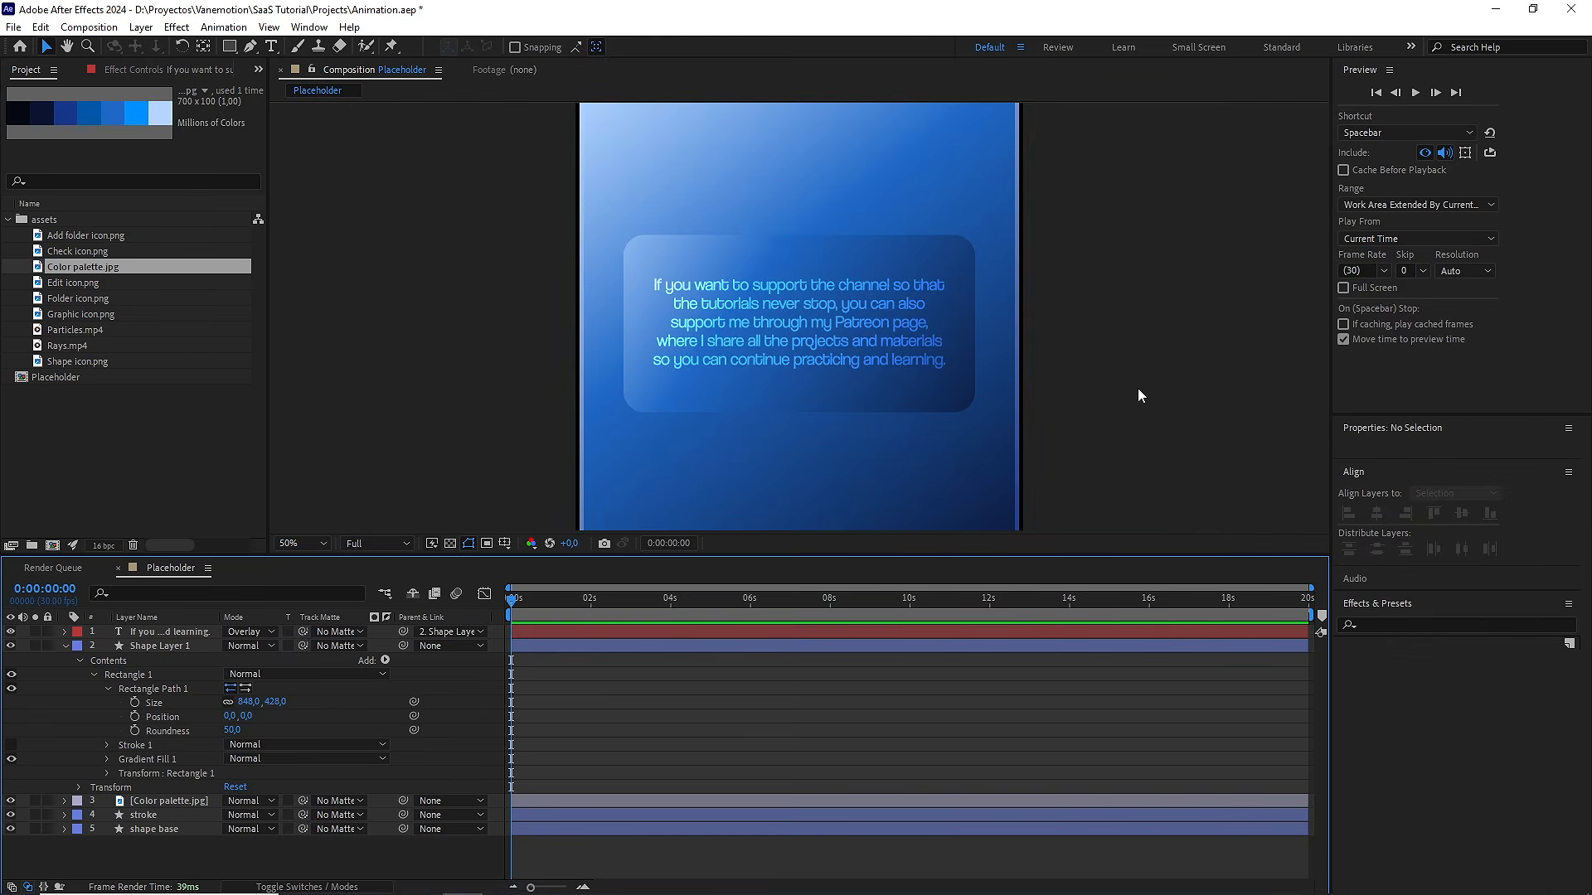
Examine the paragraph's font style, line spacing, tracking and alignment settings
key("slash")
left_click(893, 331)
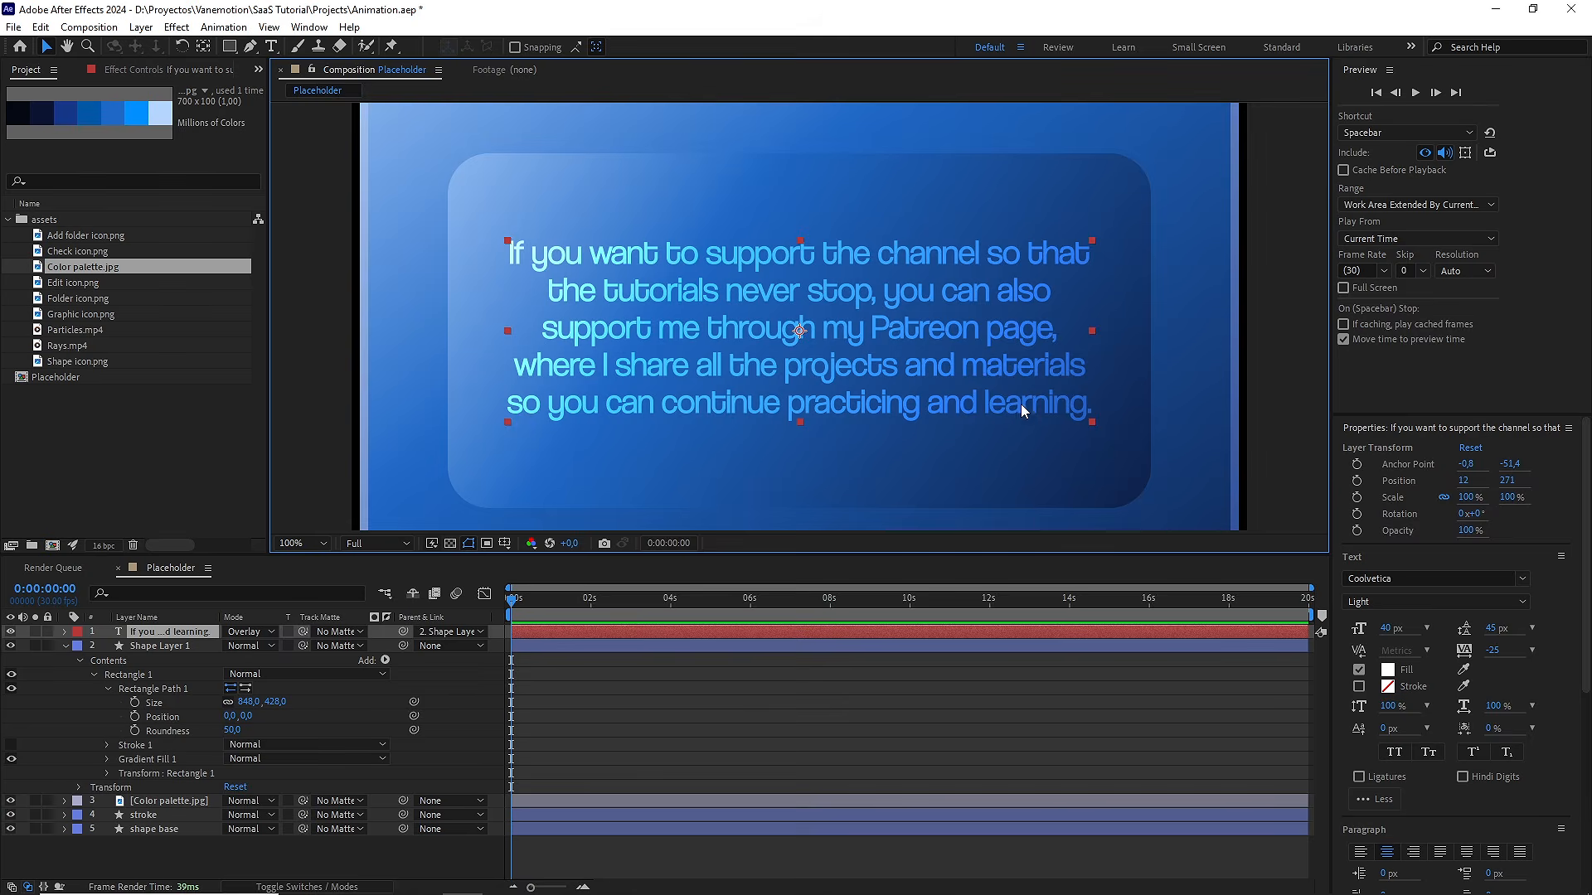
left_click(1414, 603)
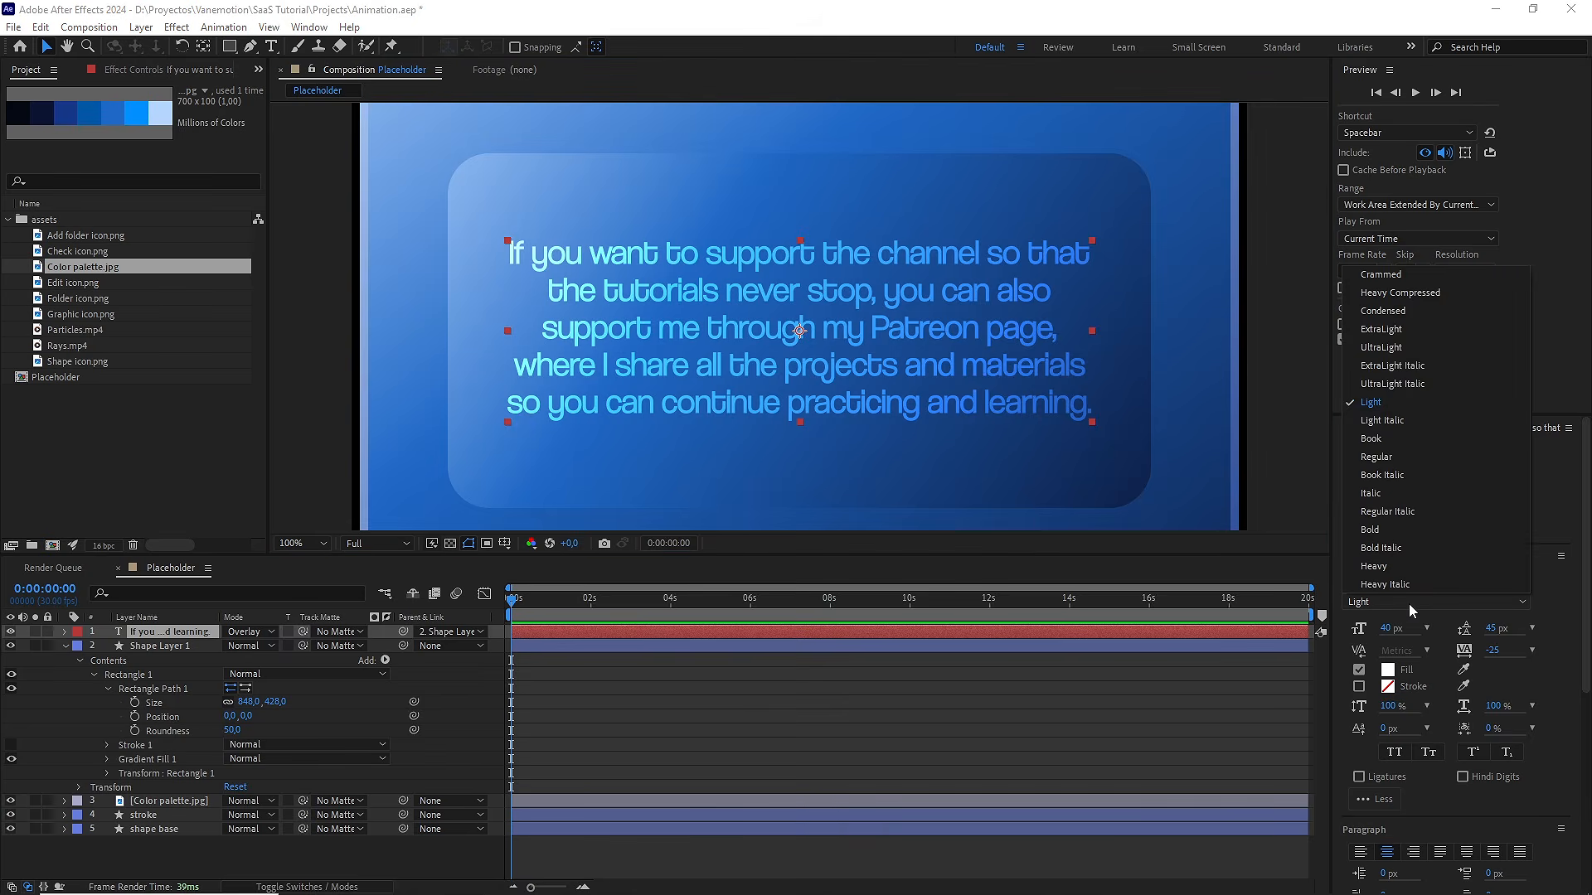
left_click(1381, 408)
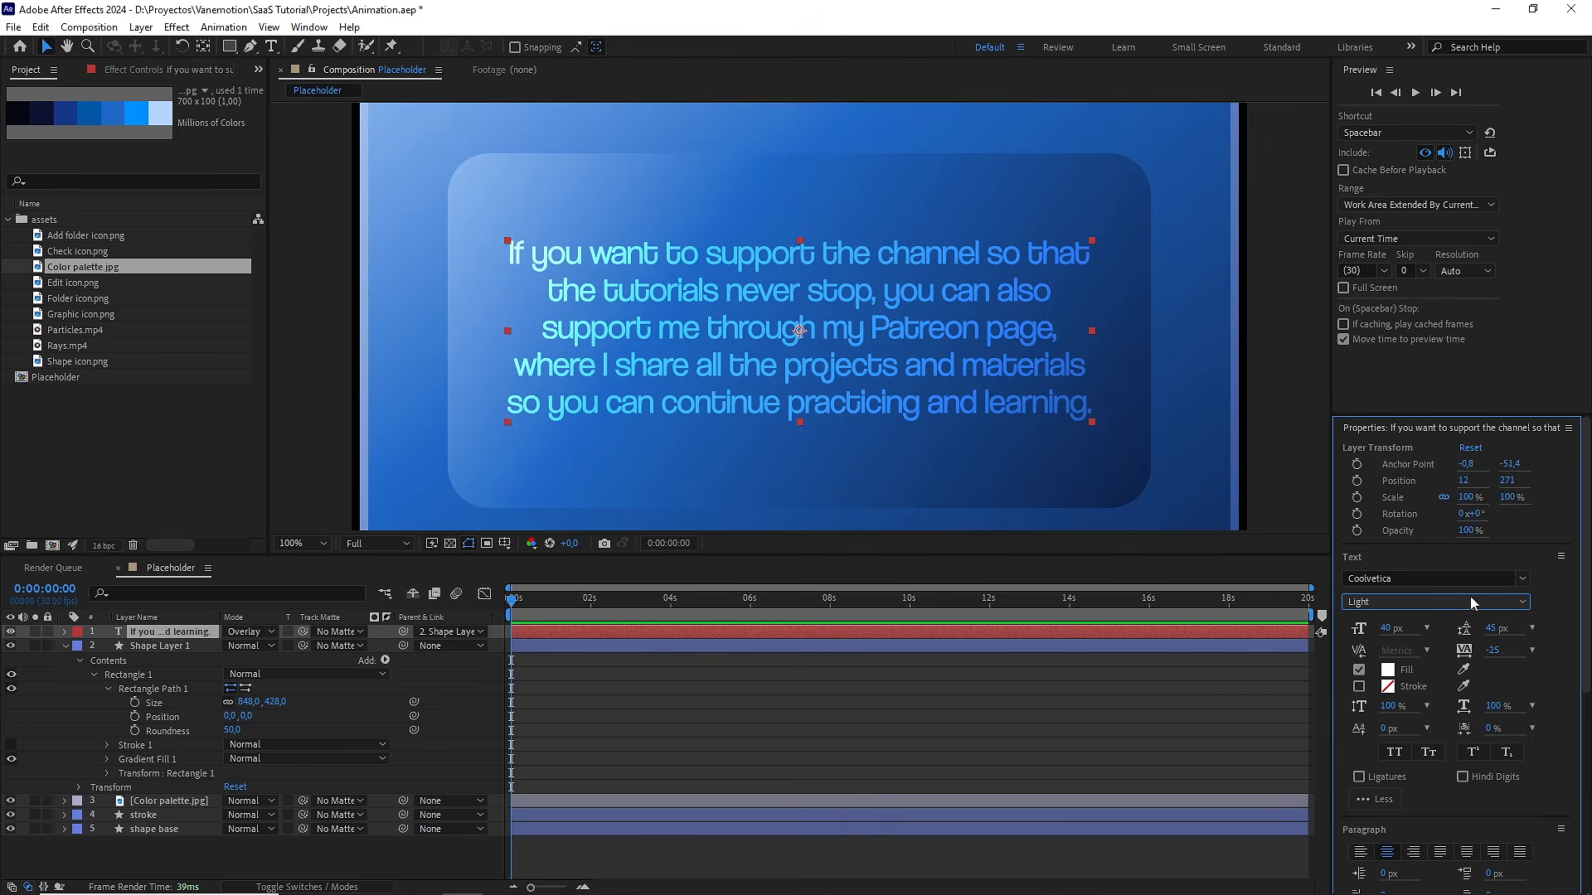
left_click(1493, 629)
left_click(1496, 651)
left_click(1390, 852)
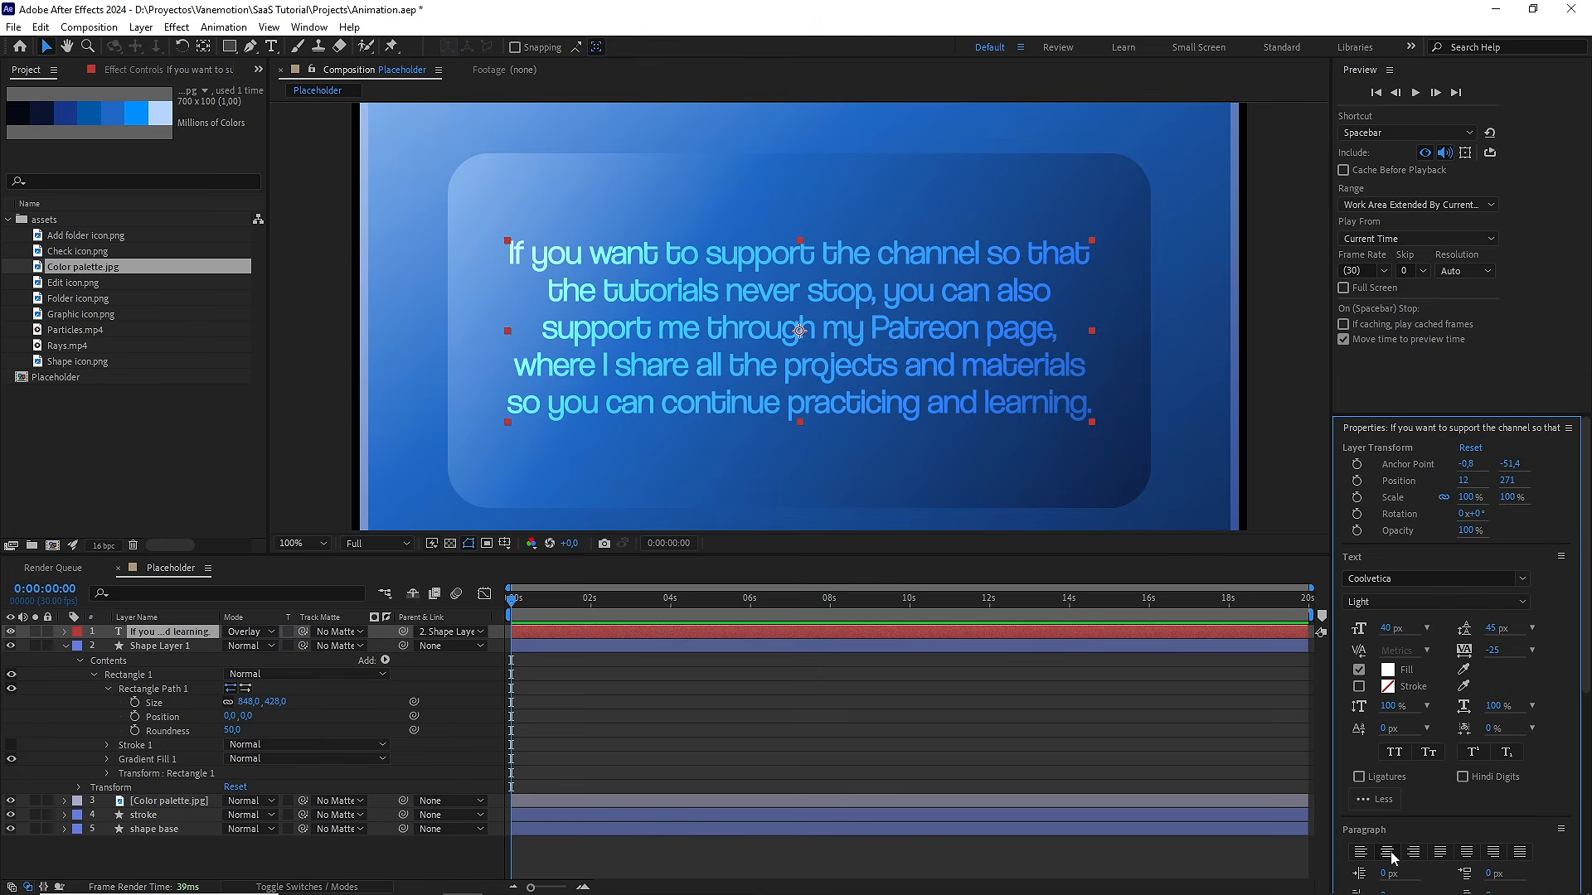
left_click(1196, 772)
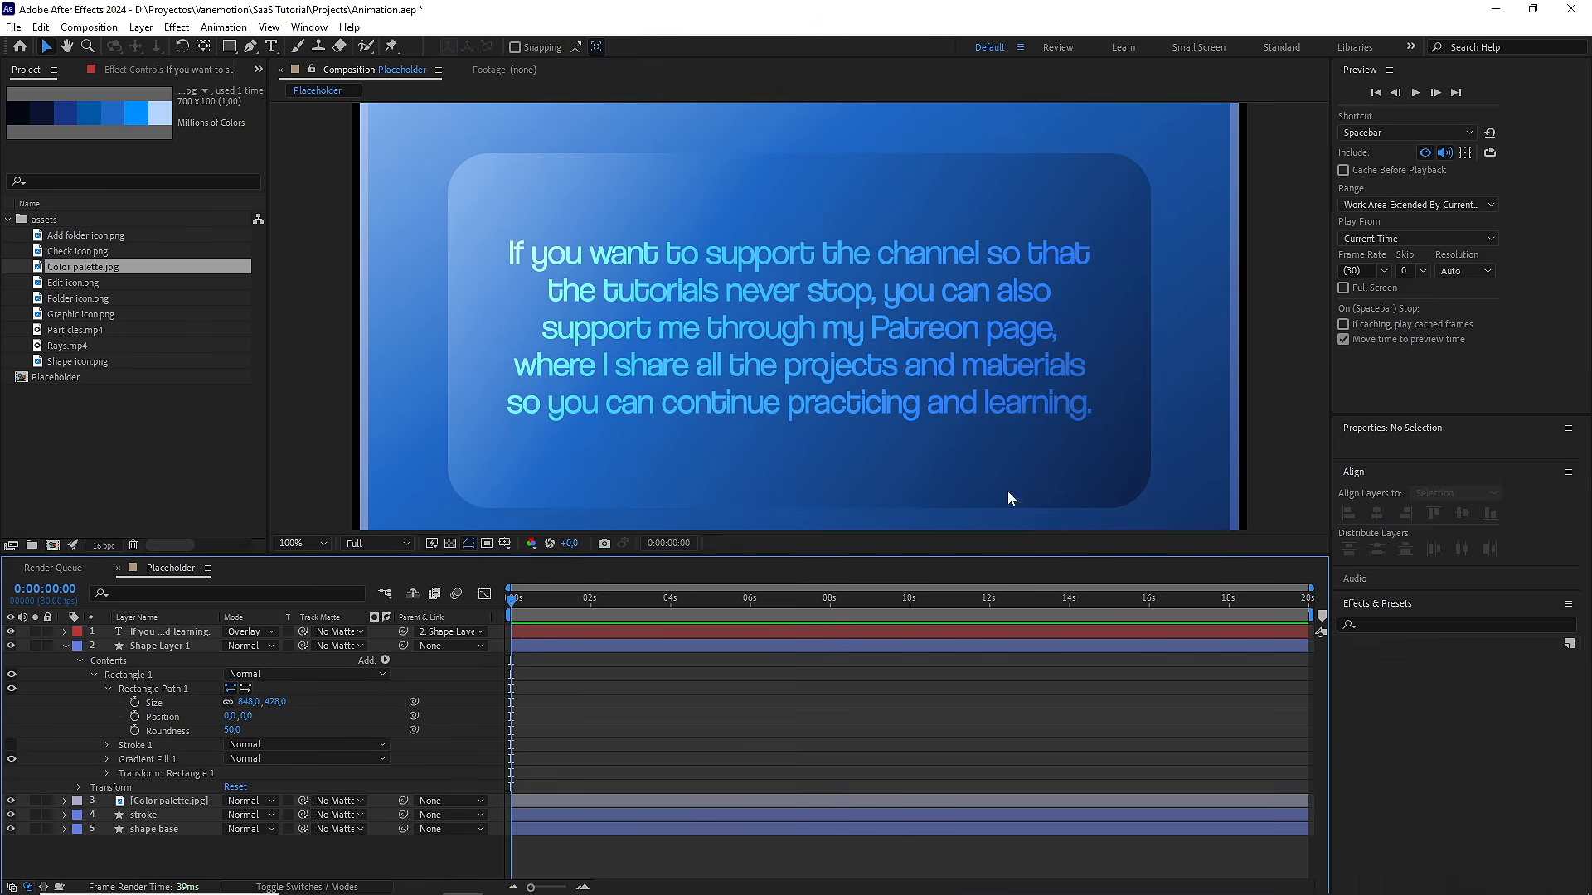
Draw a circle about 314 px in diameter with the Ellipse tool above the text panel
scroll(993, 406, "down", 1)
left_click_drag(813, 268, 824, 346)
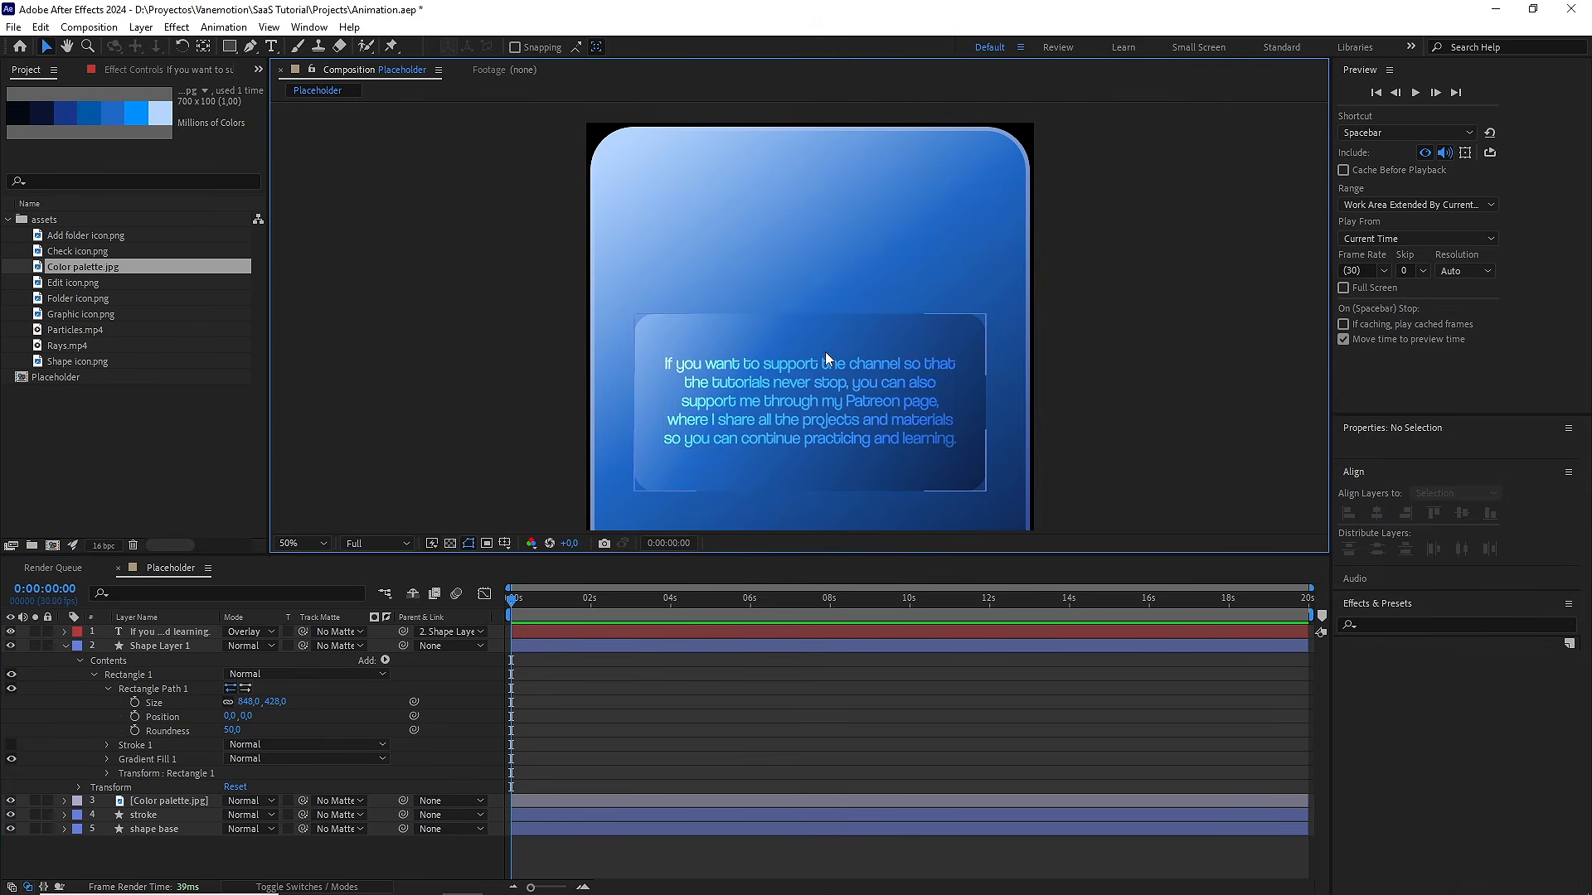
left_click(231, 47)
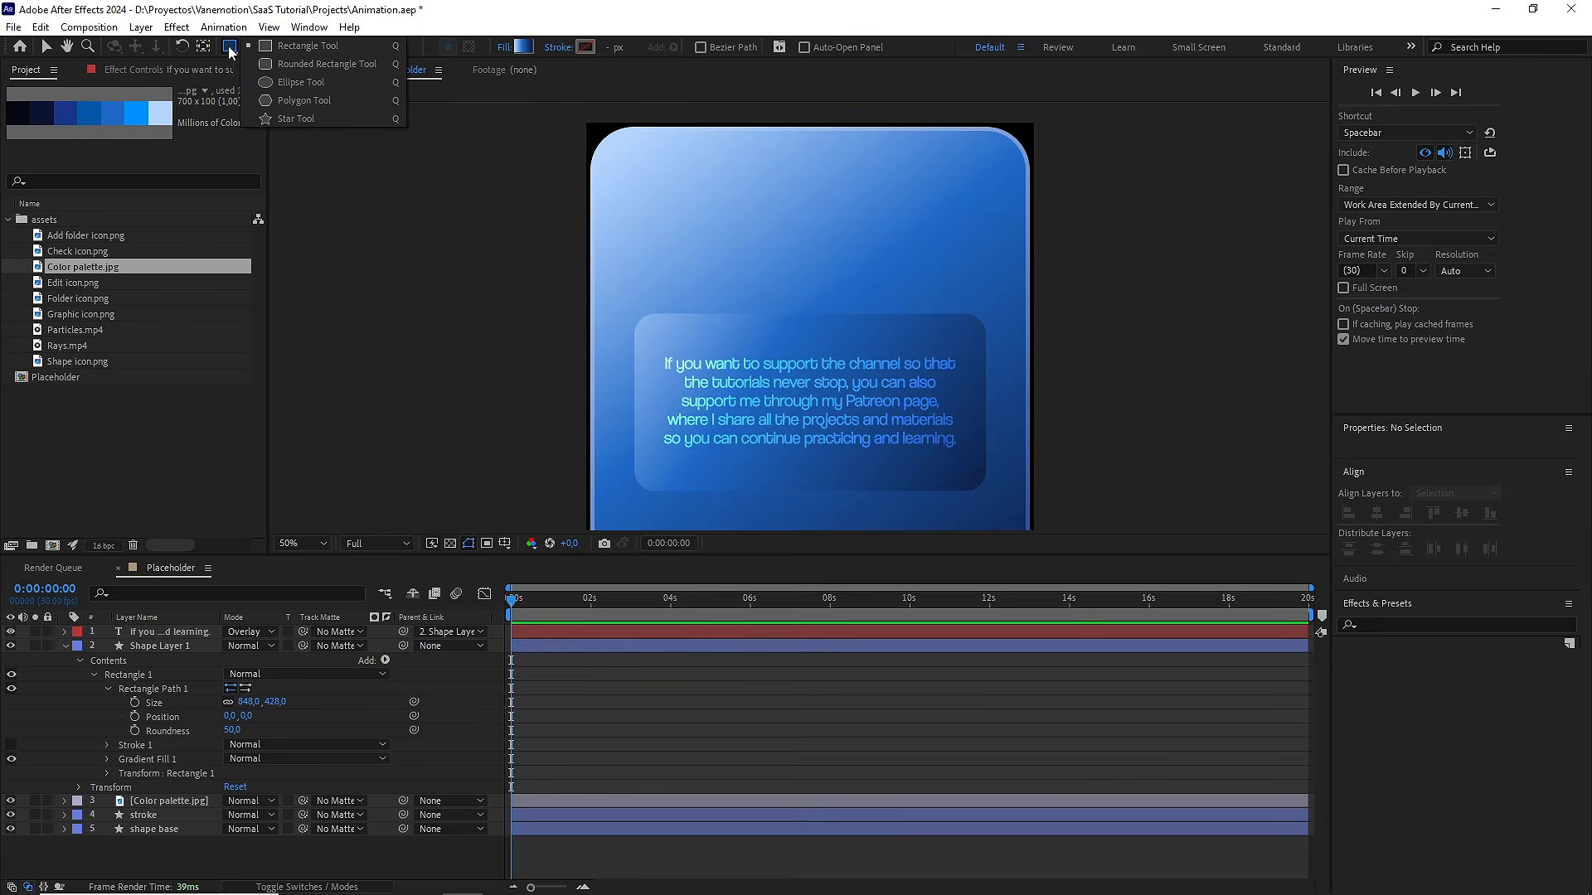
left_click(307, 82)
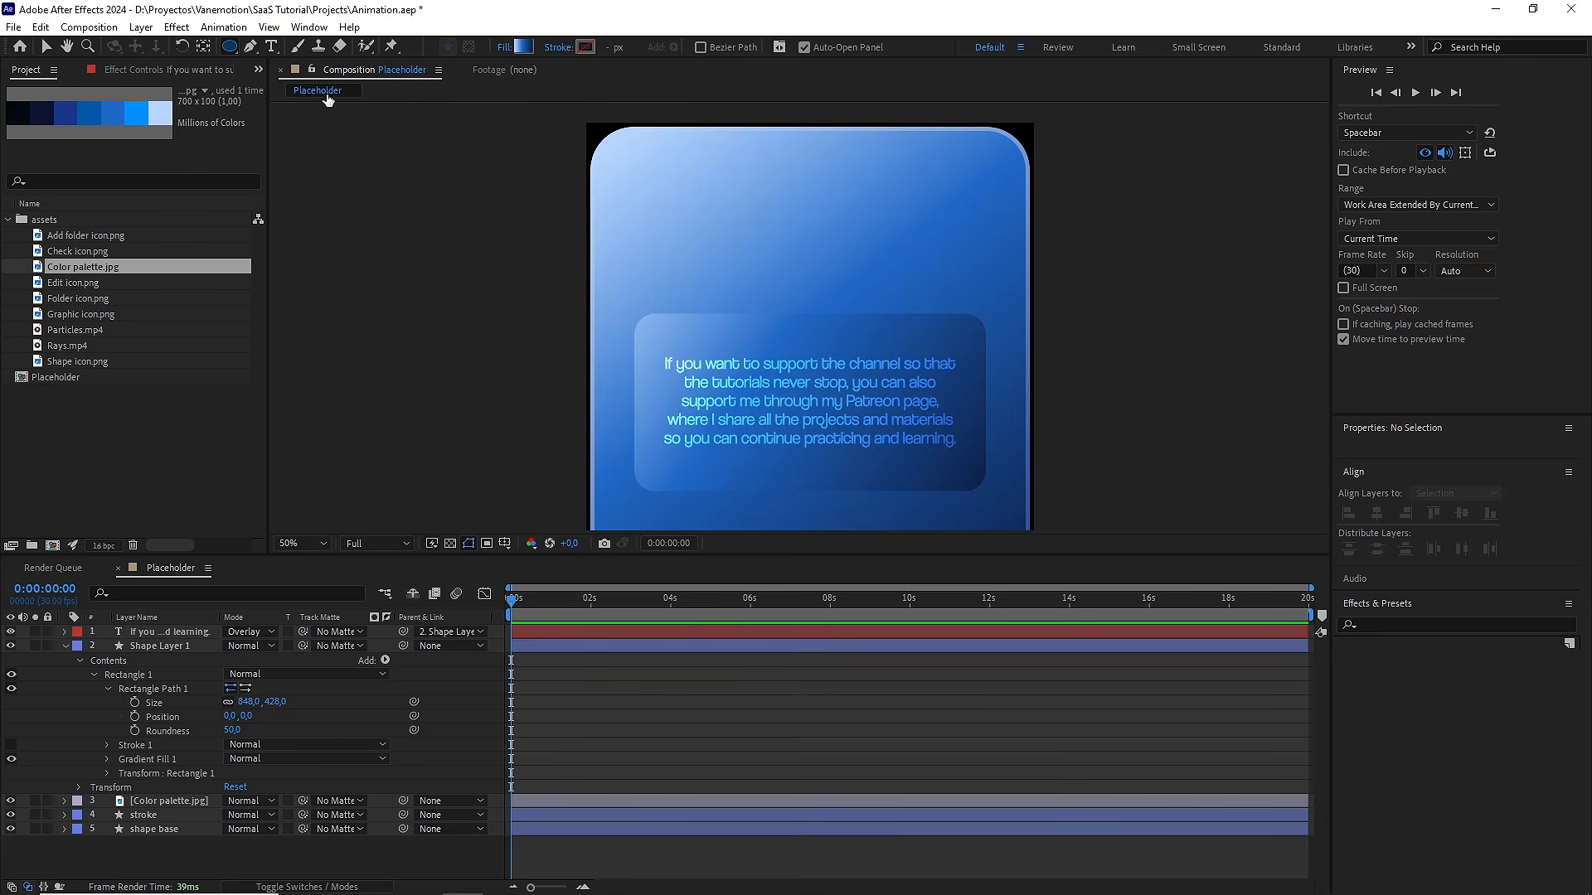
left_click_drag(779, 192, 908, 322)
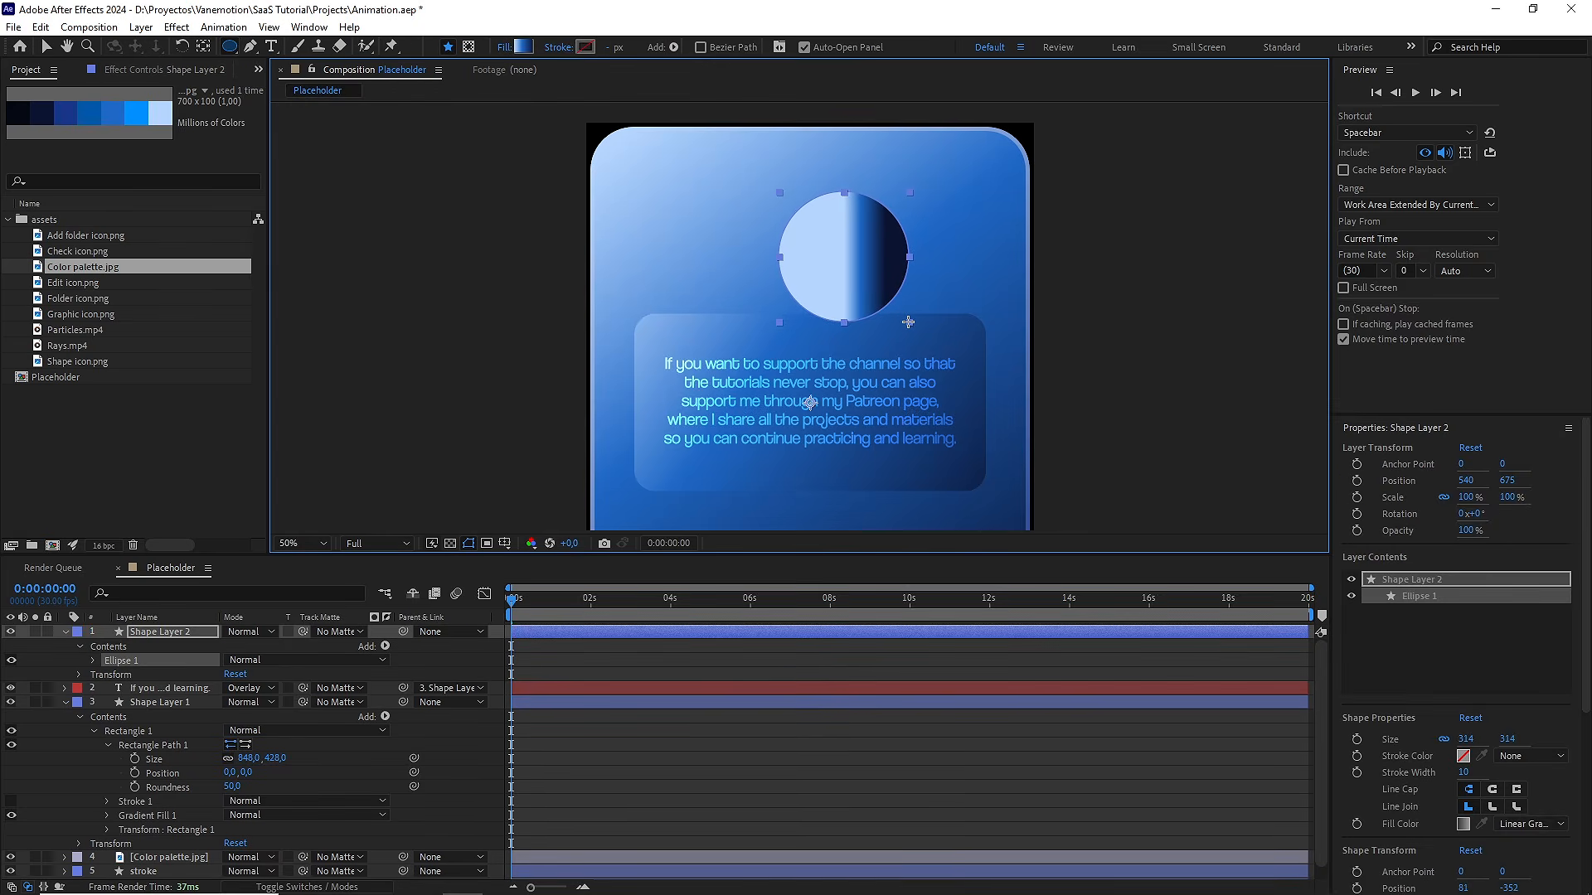
Centre the circle's anchor point, centre its layer in the composition and raise it to about Y 275 above the text panel
key("ctrl+alt+Home")
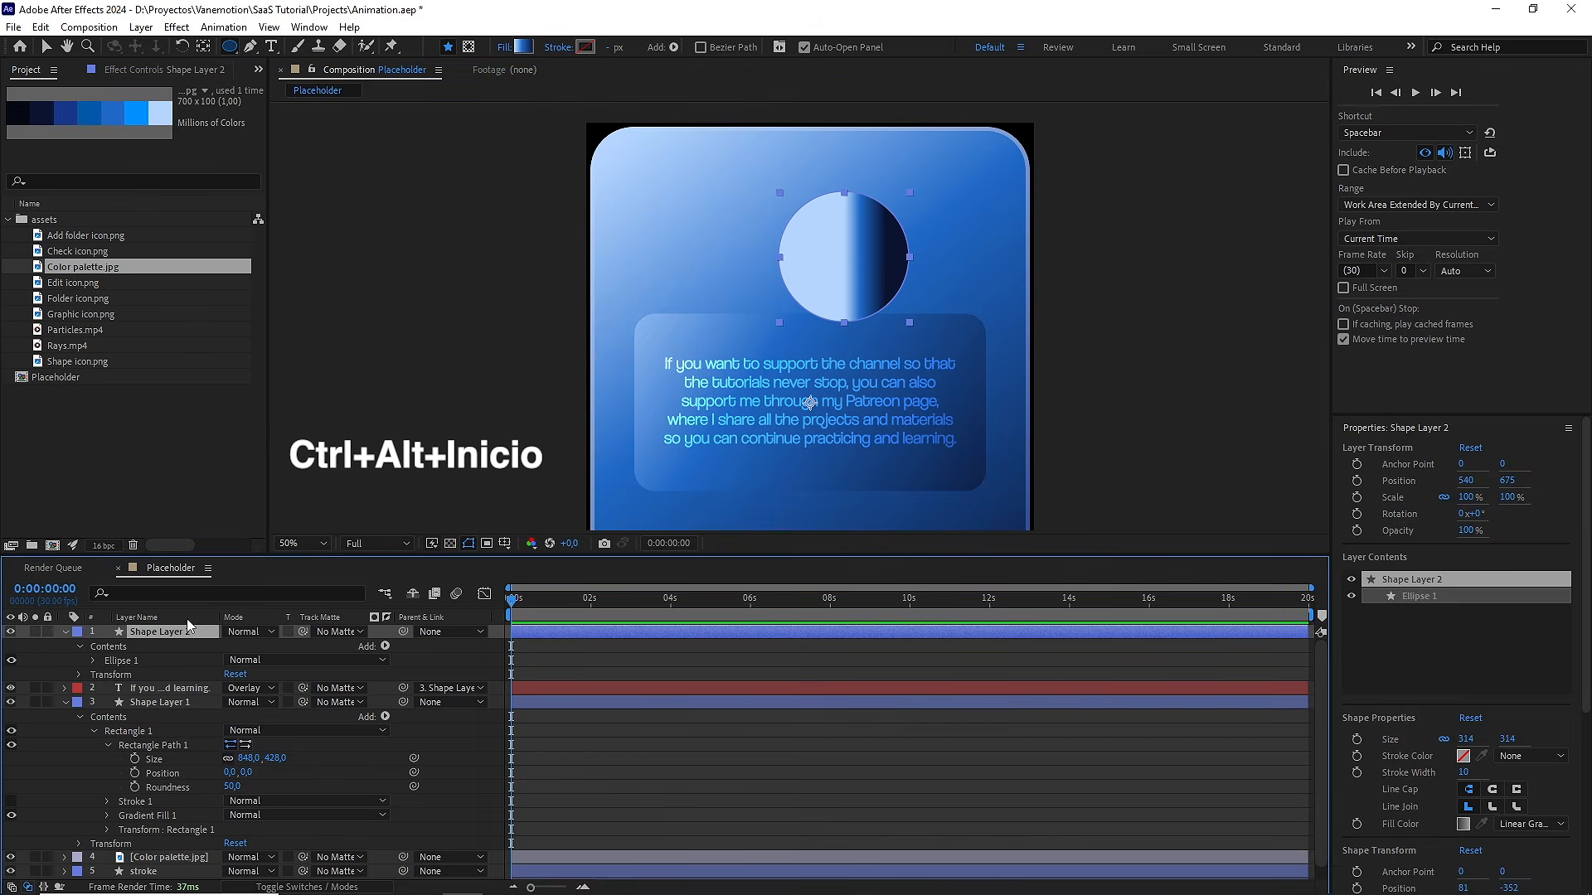
key("ctrl+Home")
key("v")
left_click_drag(831, 407, 829, 239)
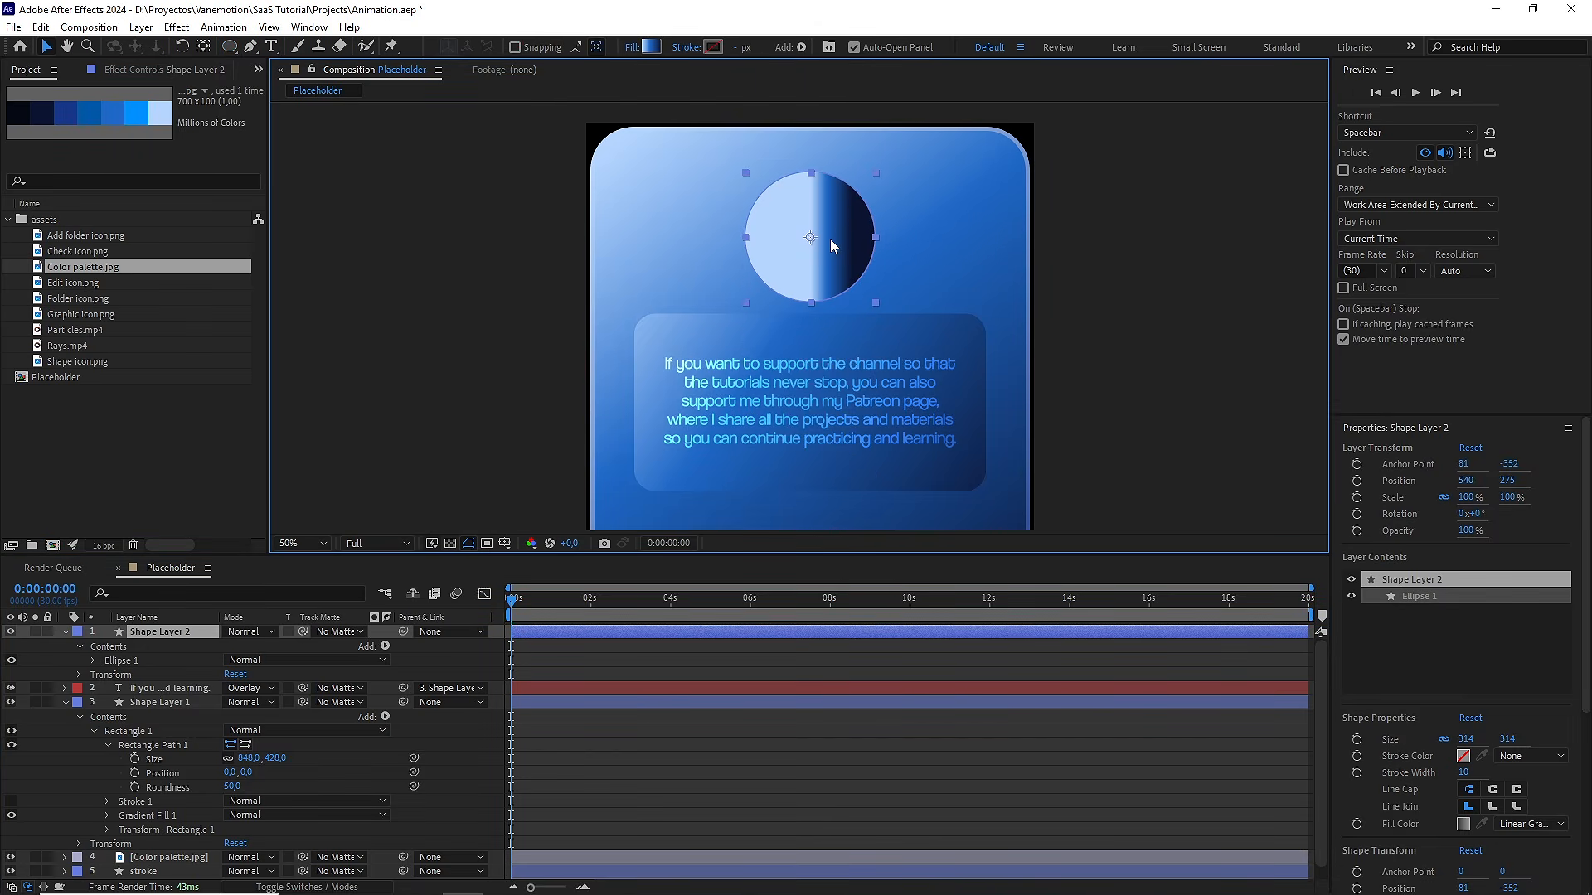
Rename the new circle shape layer as circle
left_click(187, 644)
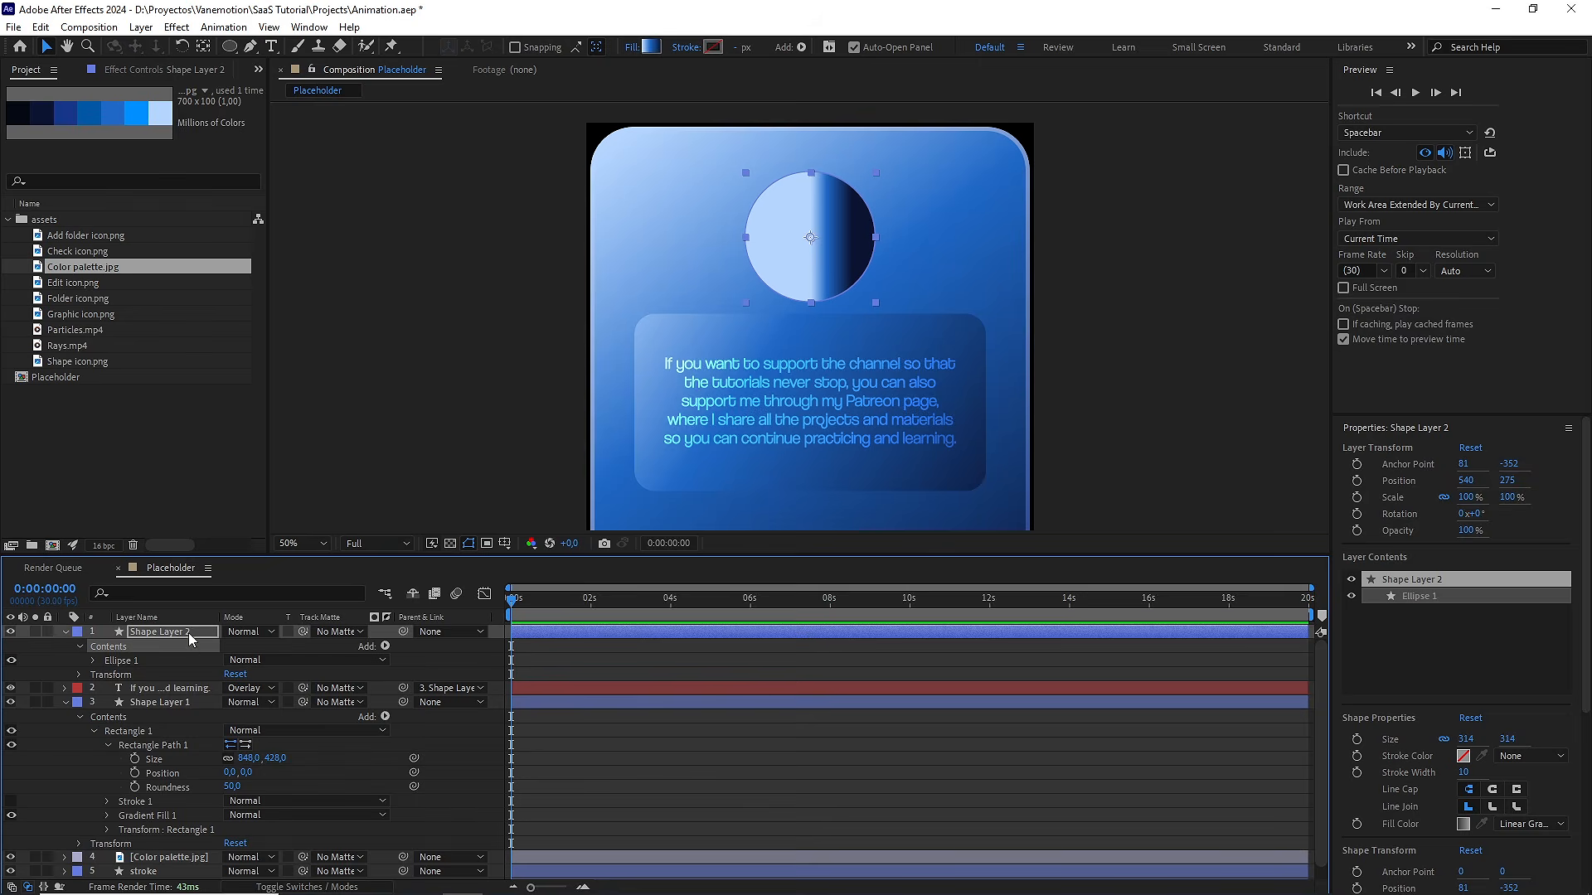
key("Return")
type("circle")
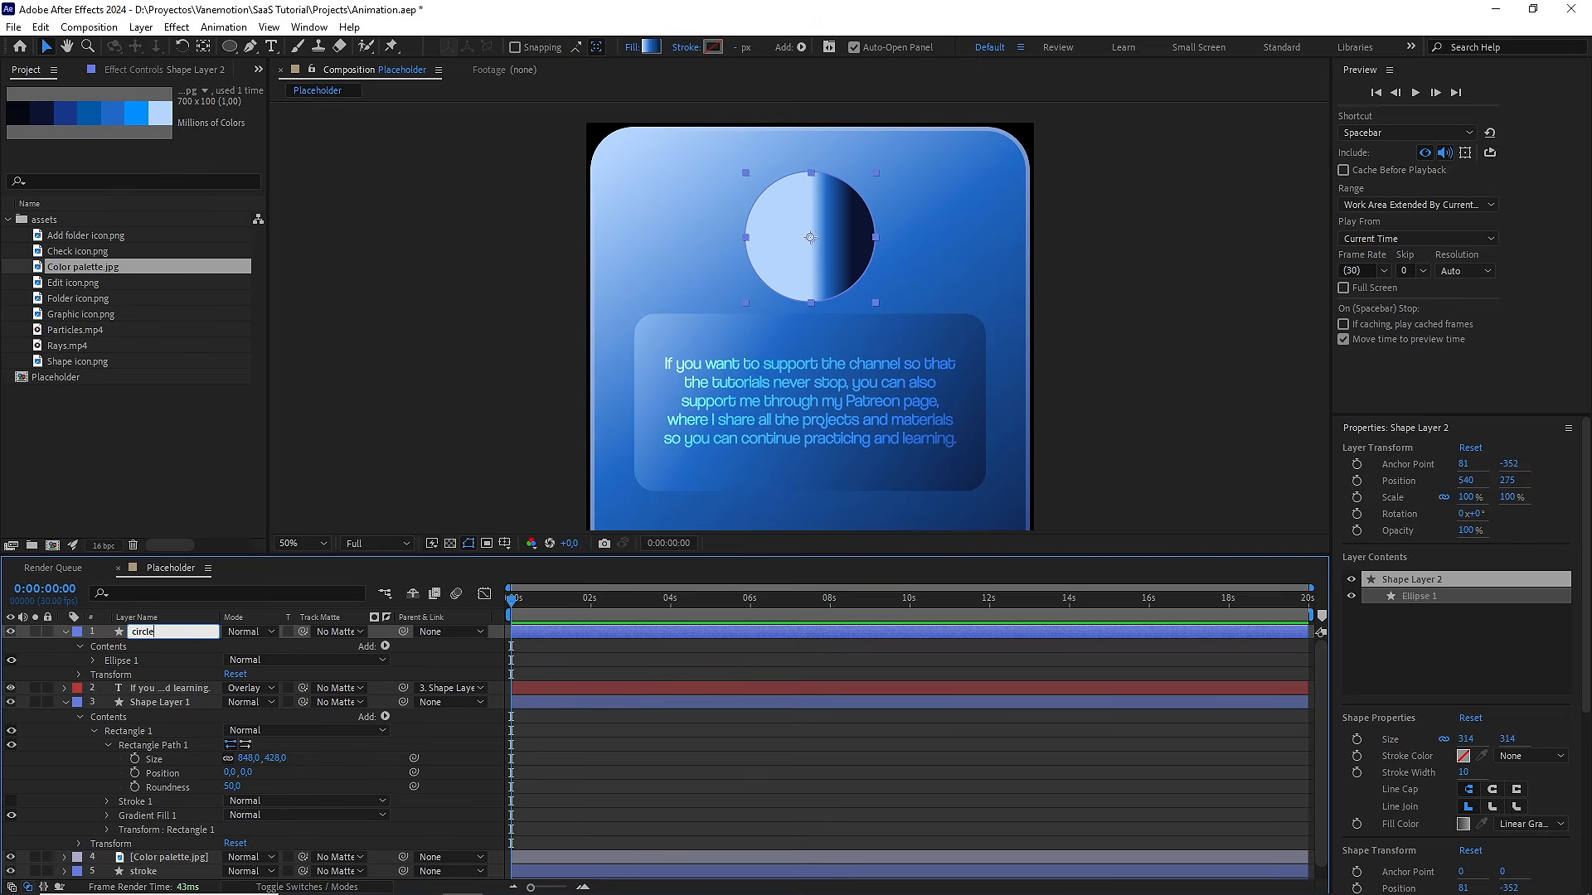
key("Return")
Reorient the circle's gradient fill vertically so it runs from dark blue at the top to light blue at the bottom
left_click(93, 660)
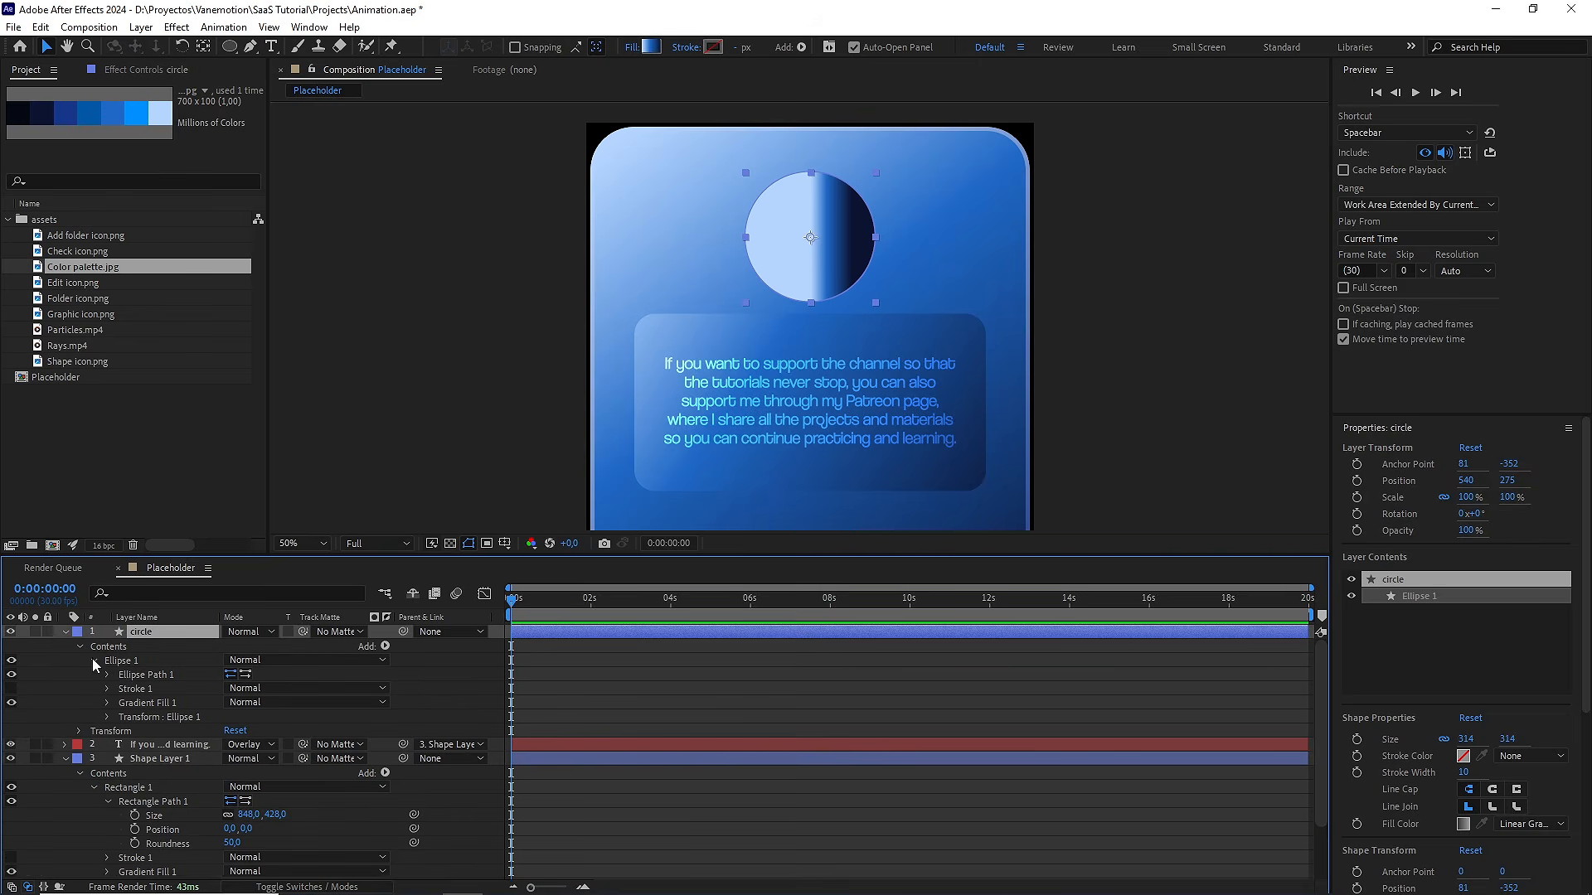
left_click(147, 702)
left_click_drag(852, 237, 813, 178)
left_click_drag(811, 238, 812, 316)
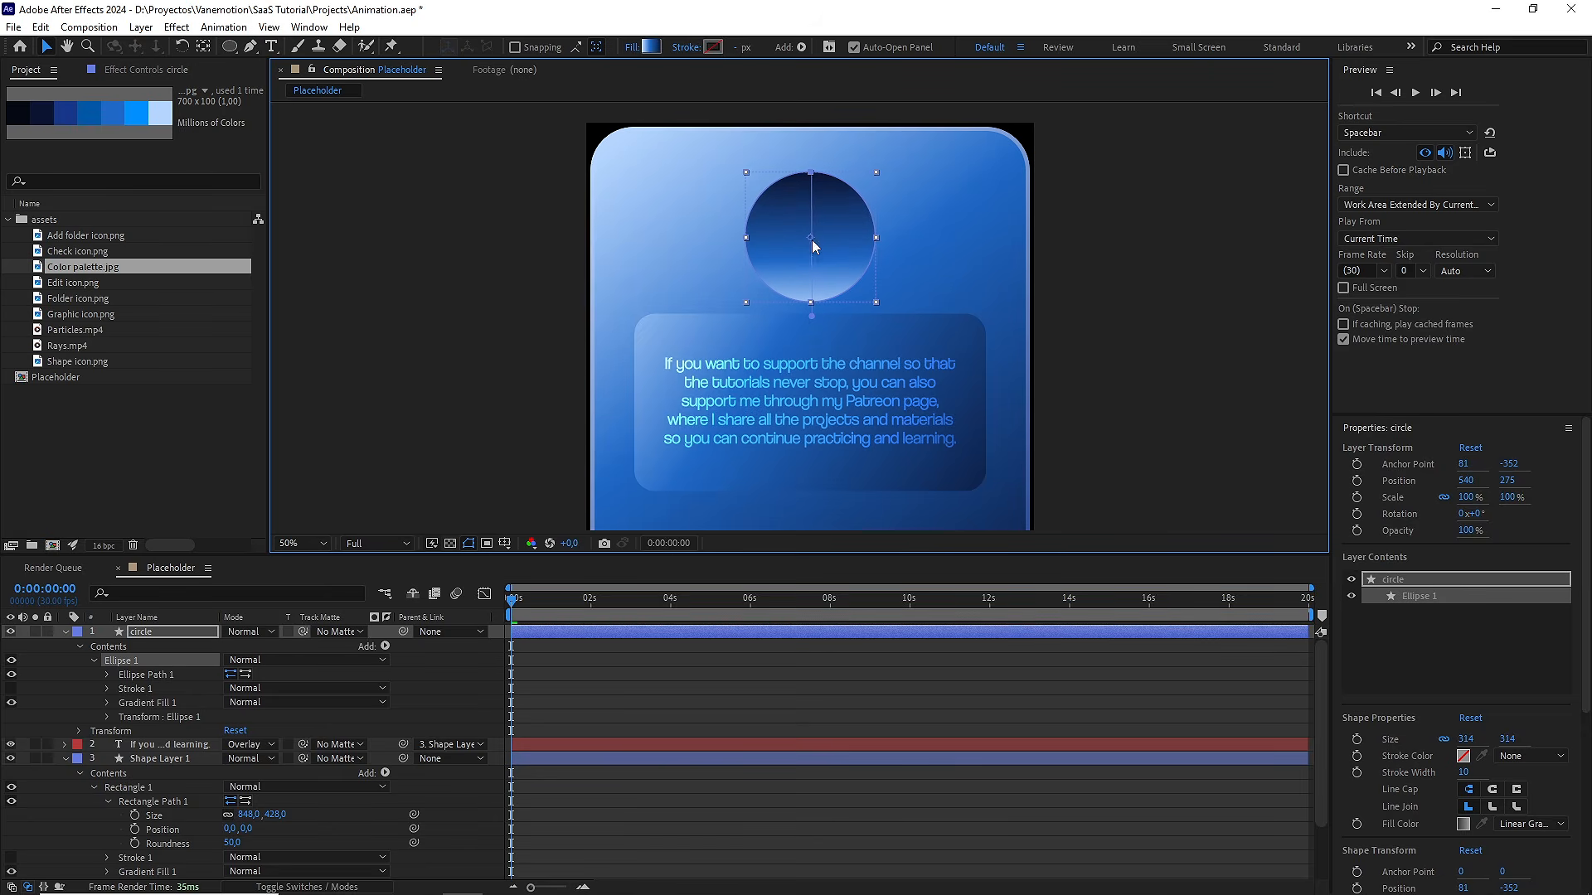
left_click_drag(814, 178, 815, 151)
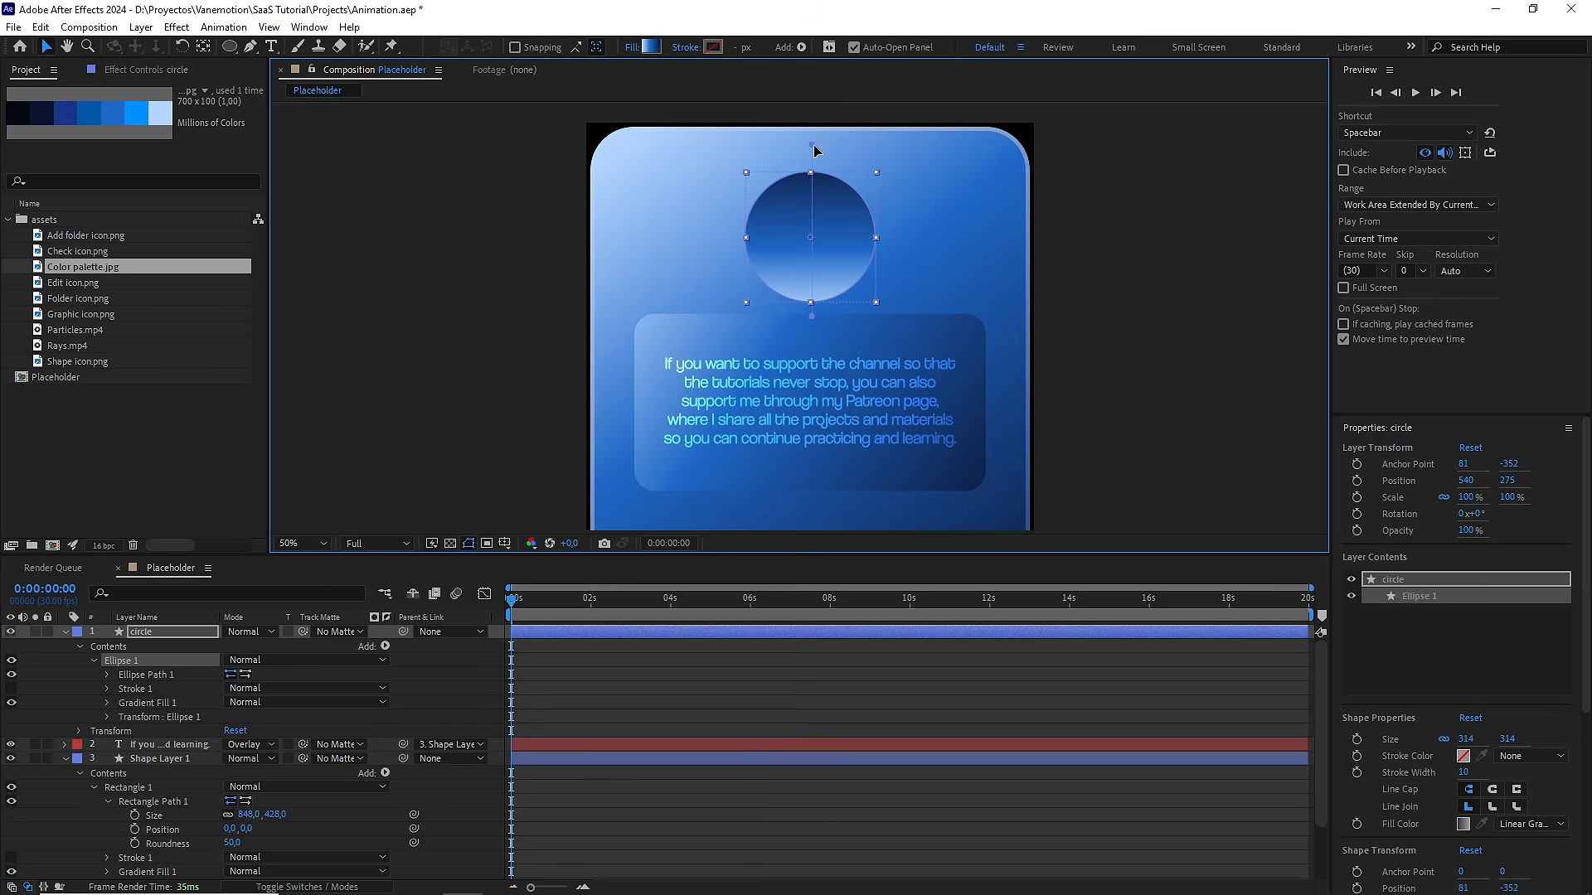
Duplicate the circle layer, rename the copy as stroke and collapse the original layer's properties
left_click(187, 630)
key("ctrl+d")
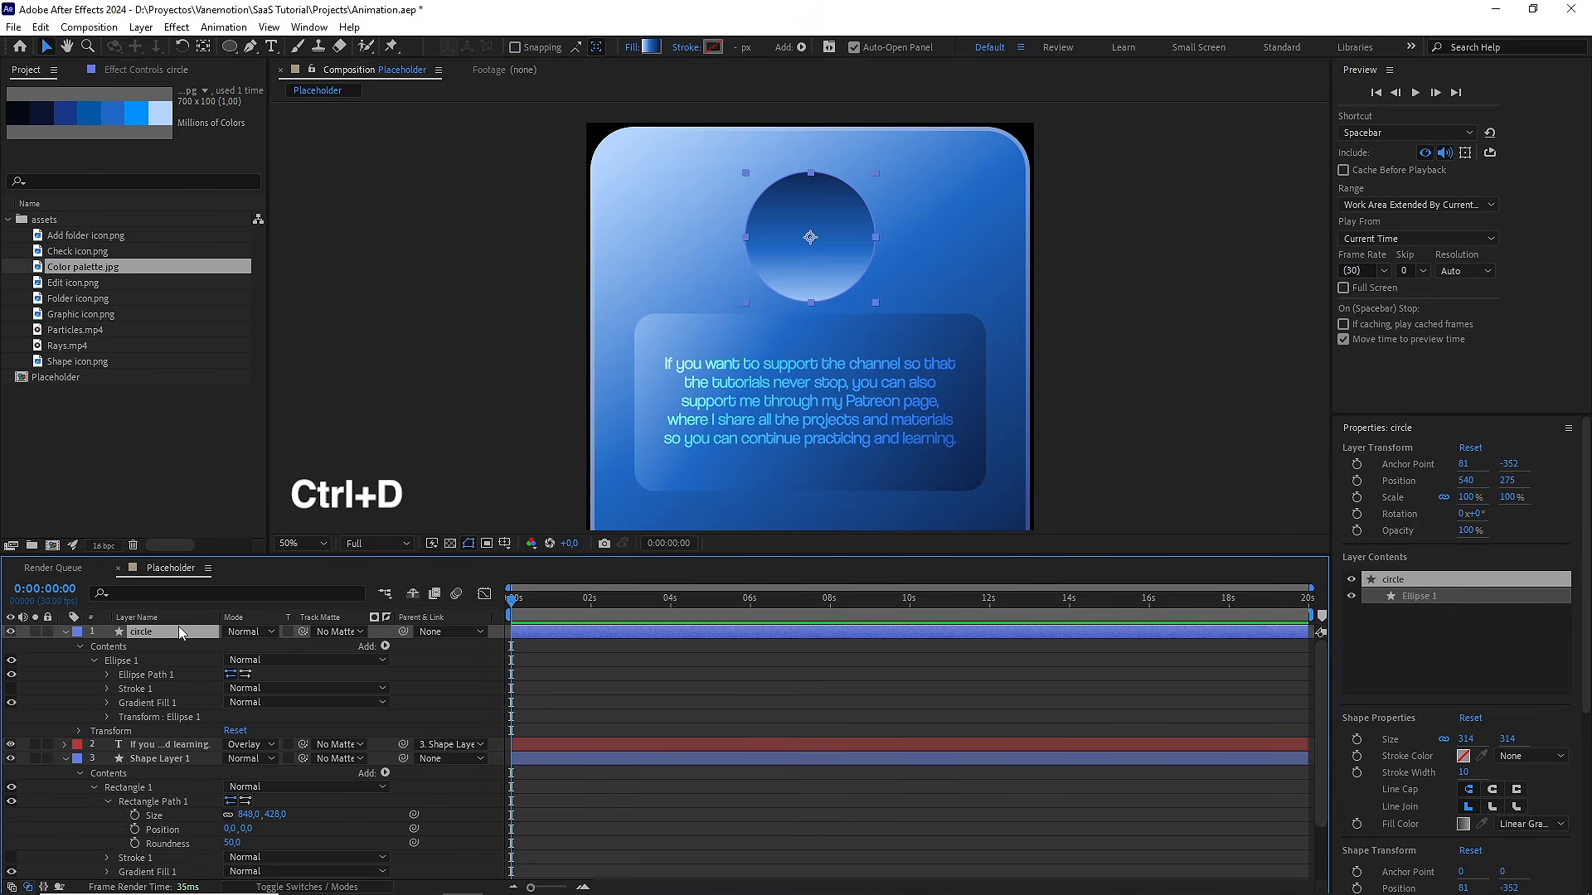
key("Return")
type("stro")
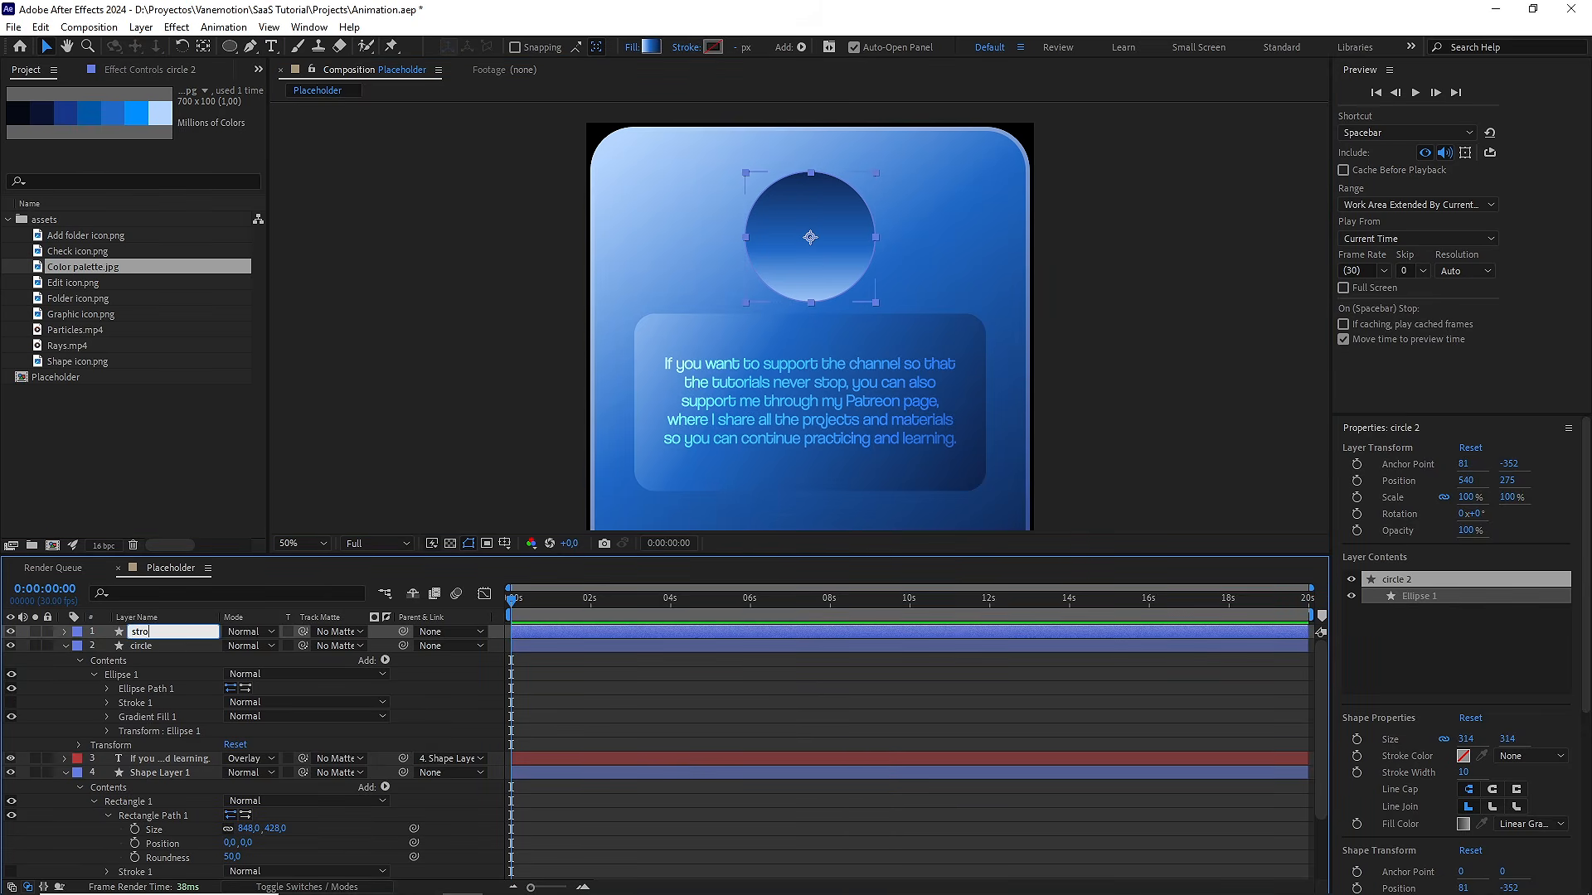
key("Return")
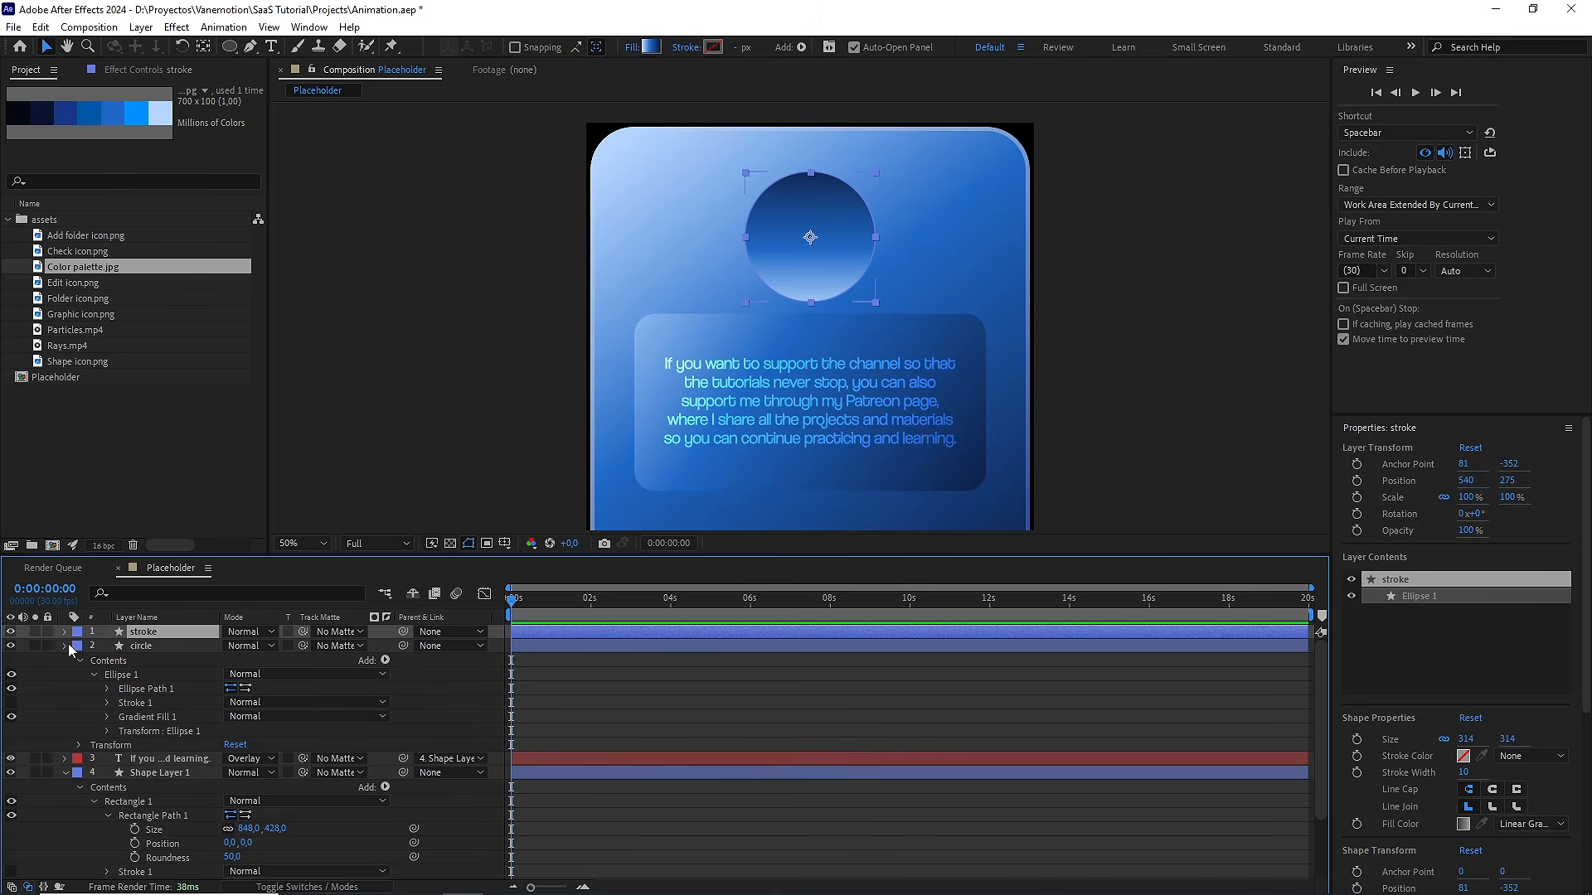
left_click(66, 645)
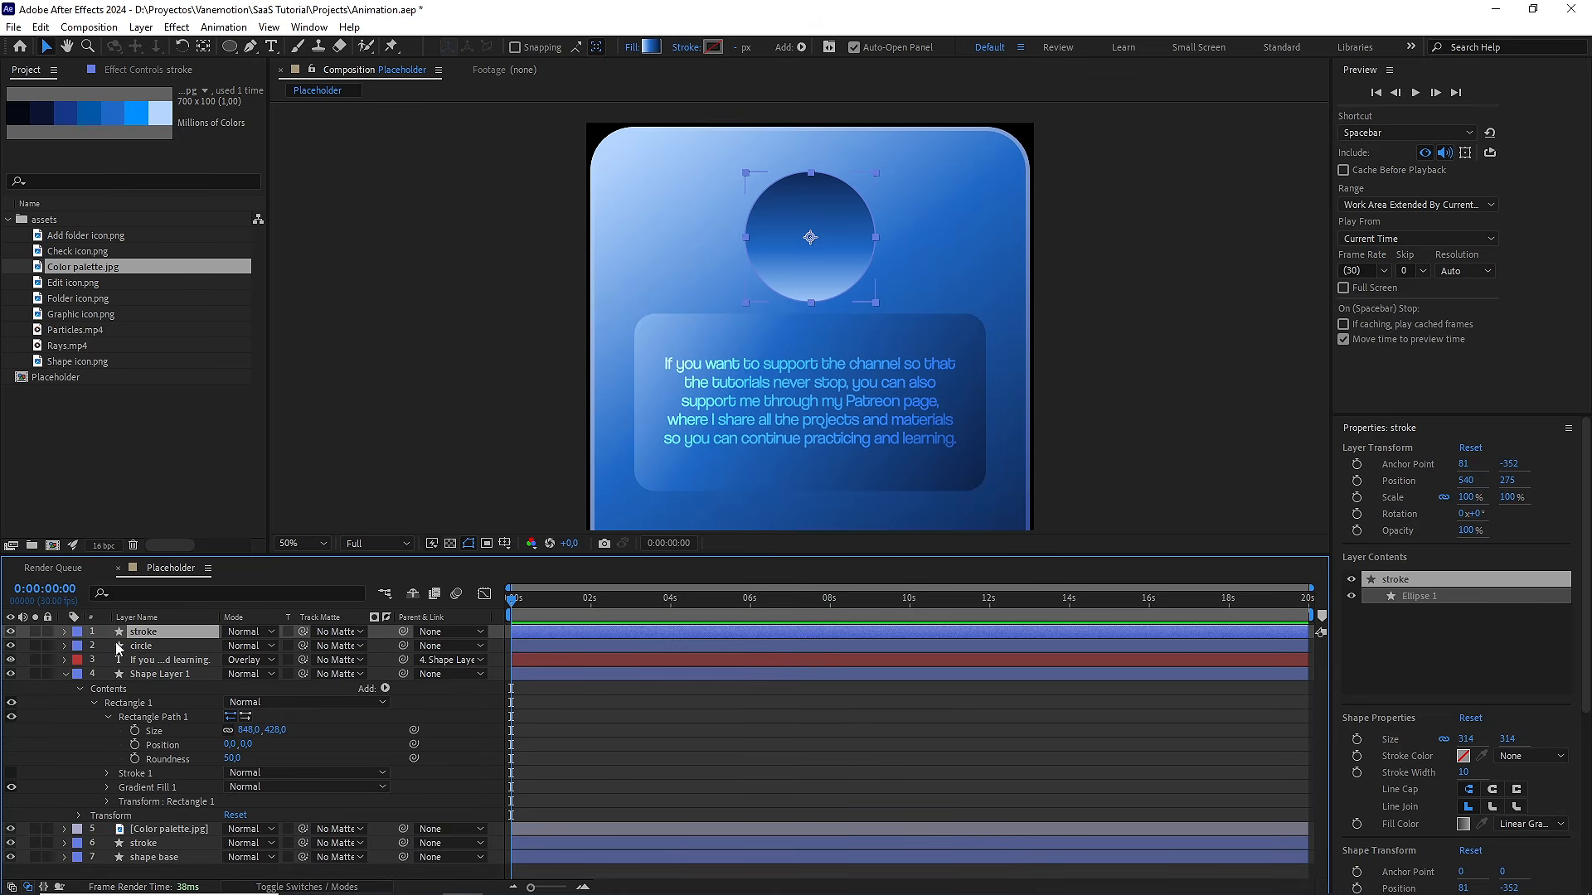
Solo the circle's stroke layer and set its fill to None
left_click(36, 632)
left_click(630, 48)
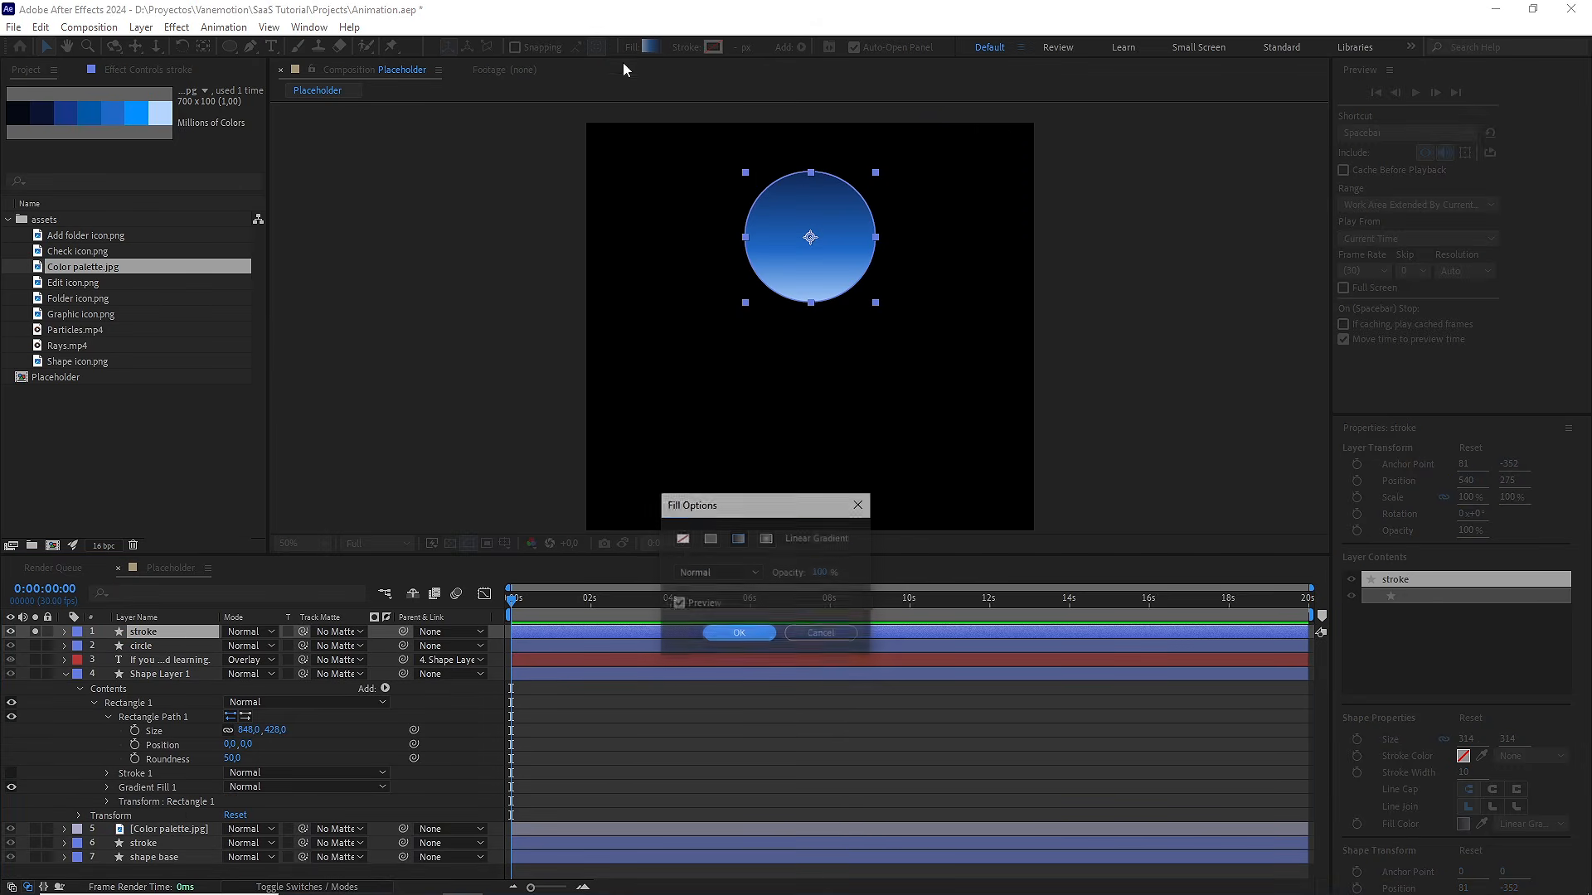
left_click(682, 538)
left_click(738, 634)
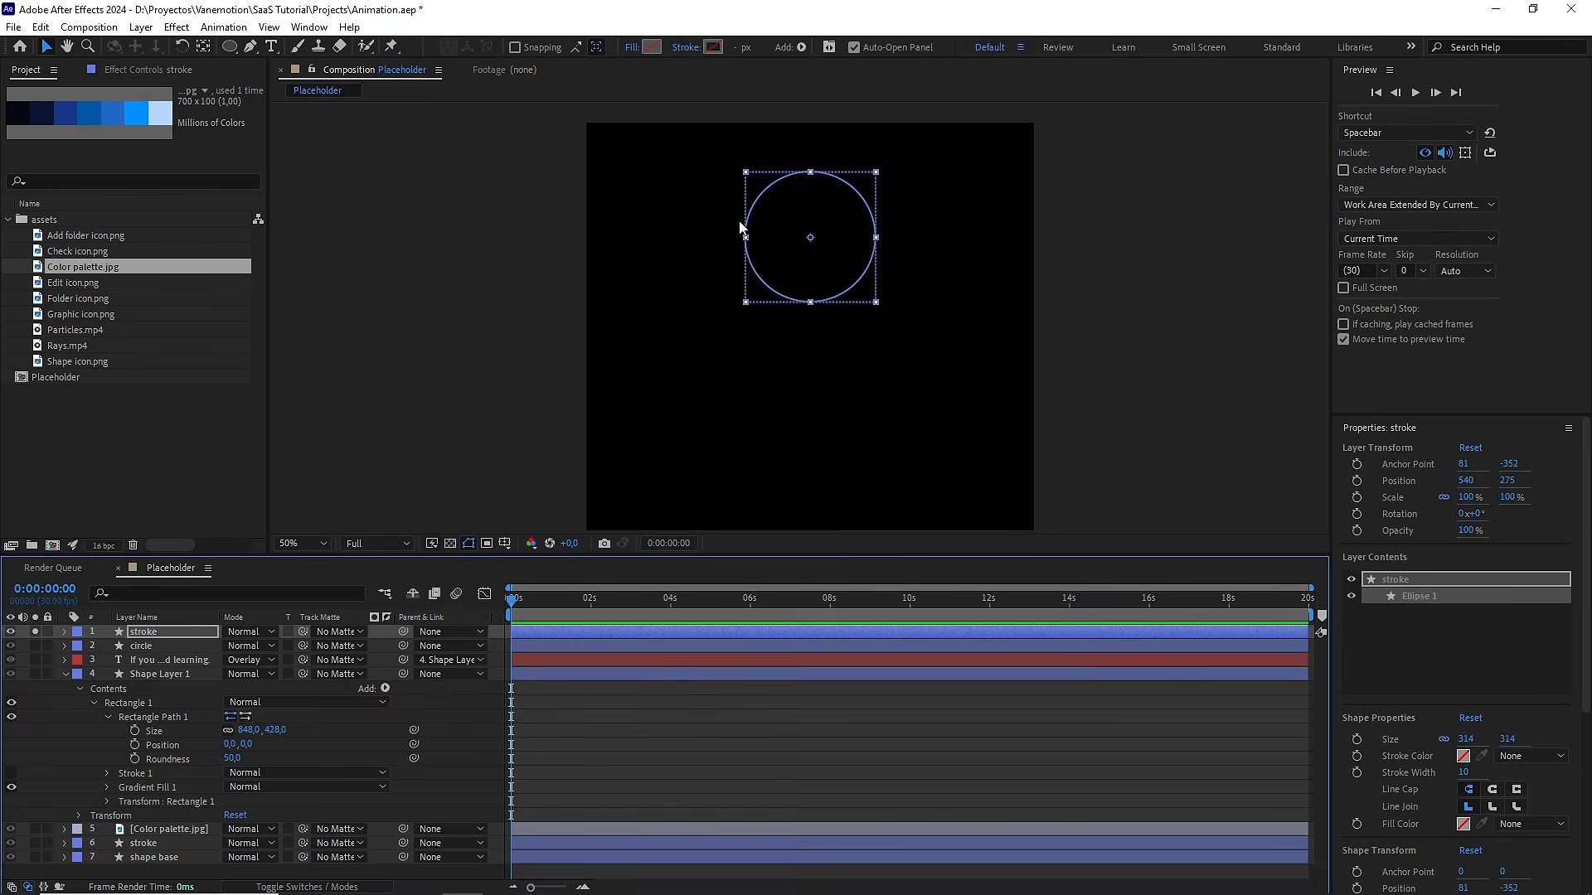
Add a new Stroke to the circle's stroke layer and delete its old Stroke 1
left_click(63, 632)
left_click(384, 646)
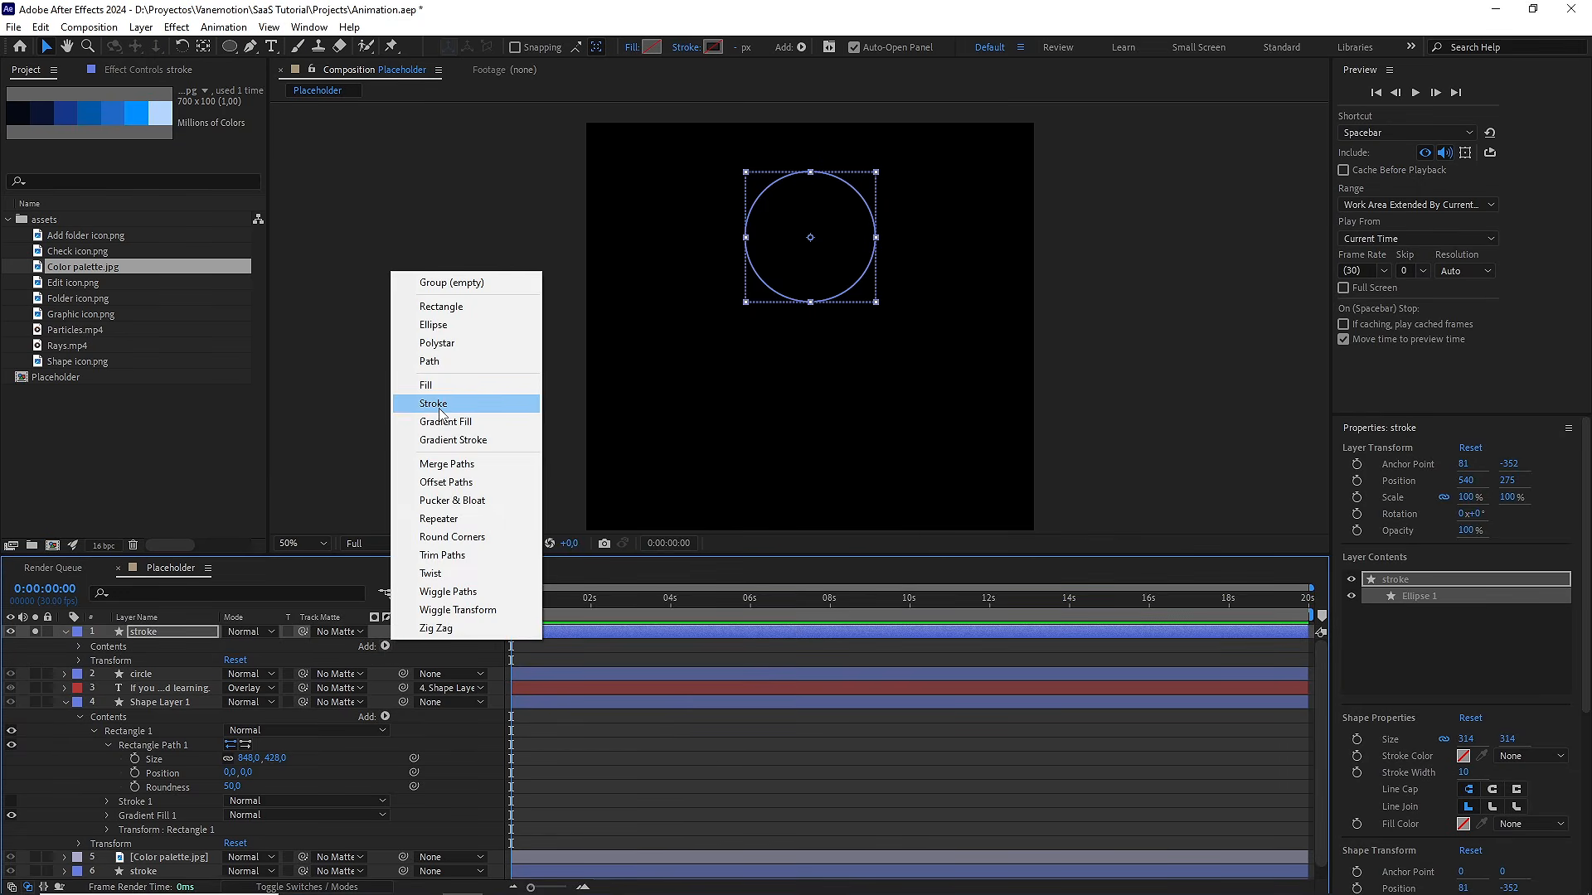
left_click(439, 409)
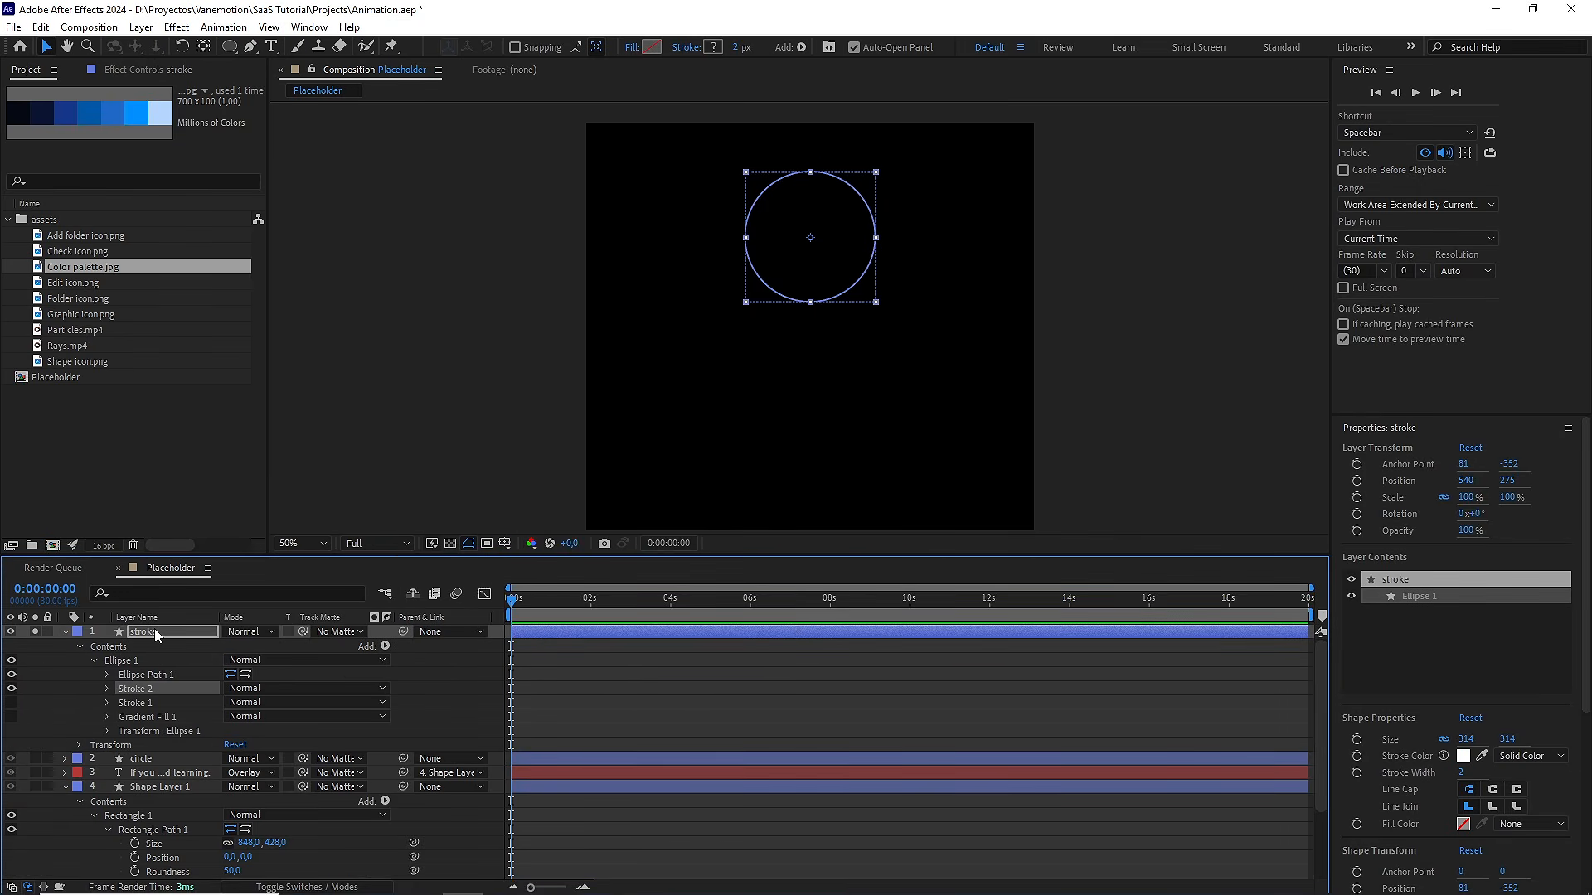
left_click(143, 704)
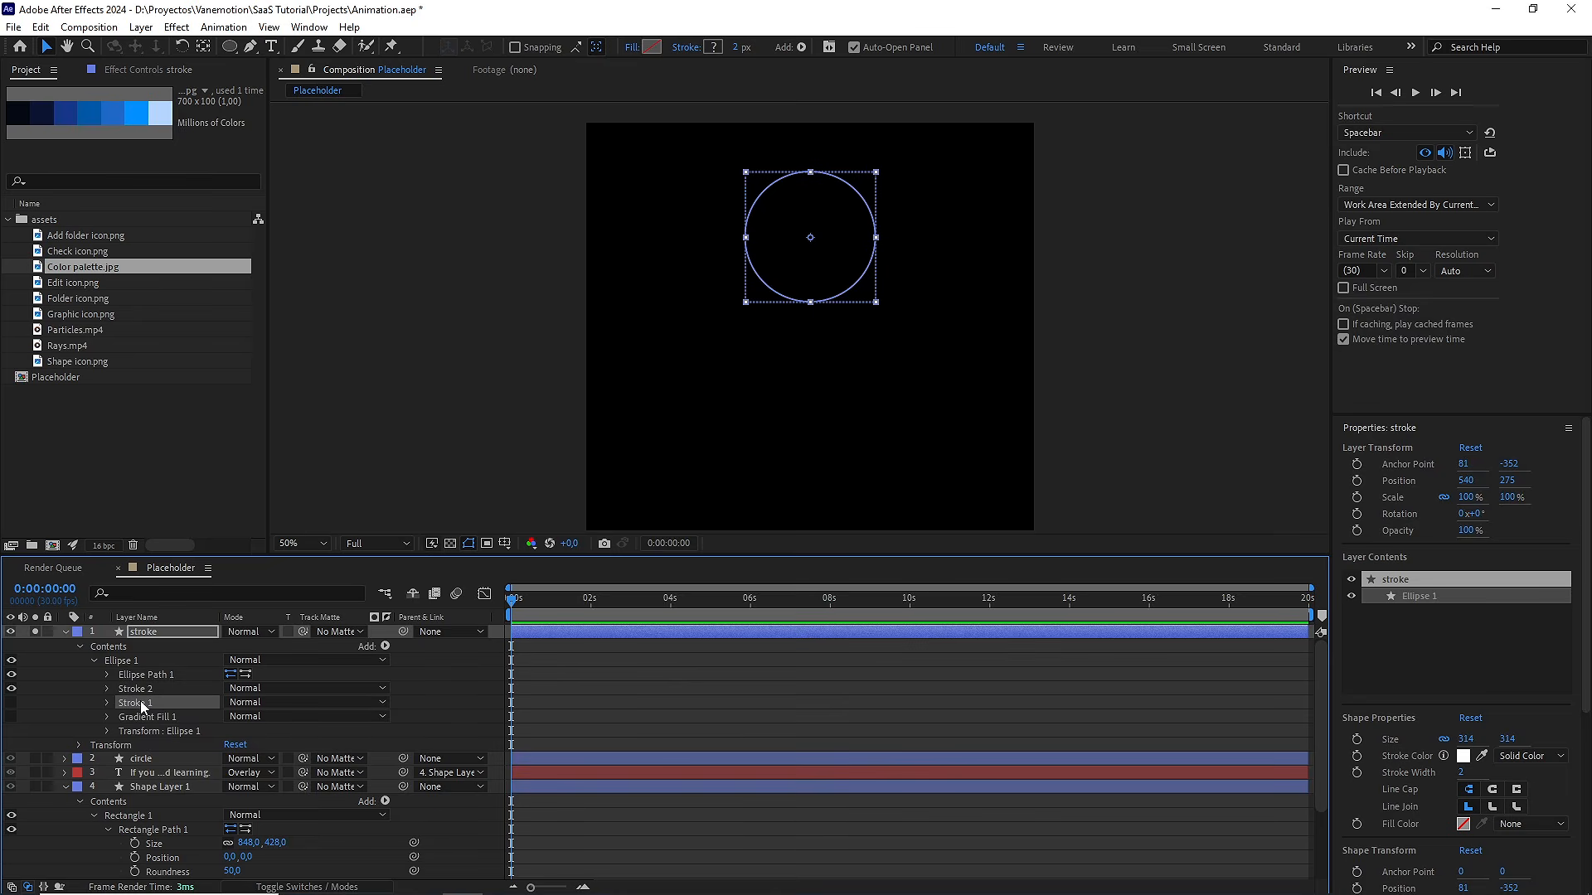
key("Delete")
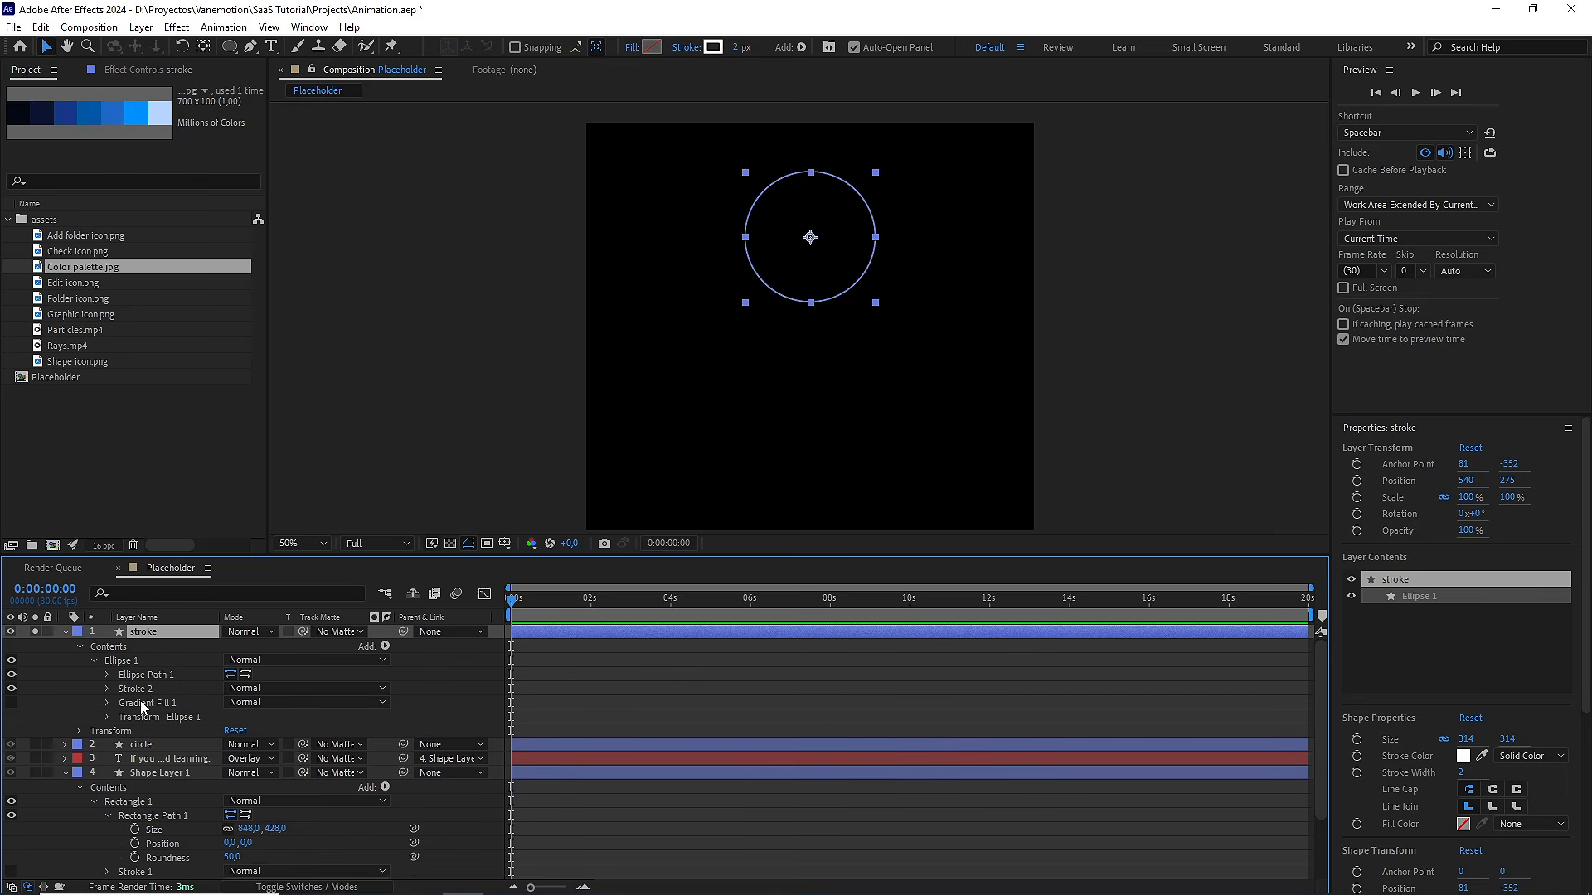
Set the circle outline's stroke width to 4 px and turn off solo for the stroke layer
left_click(738, 47)
type("4")
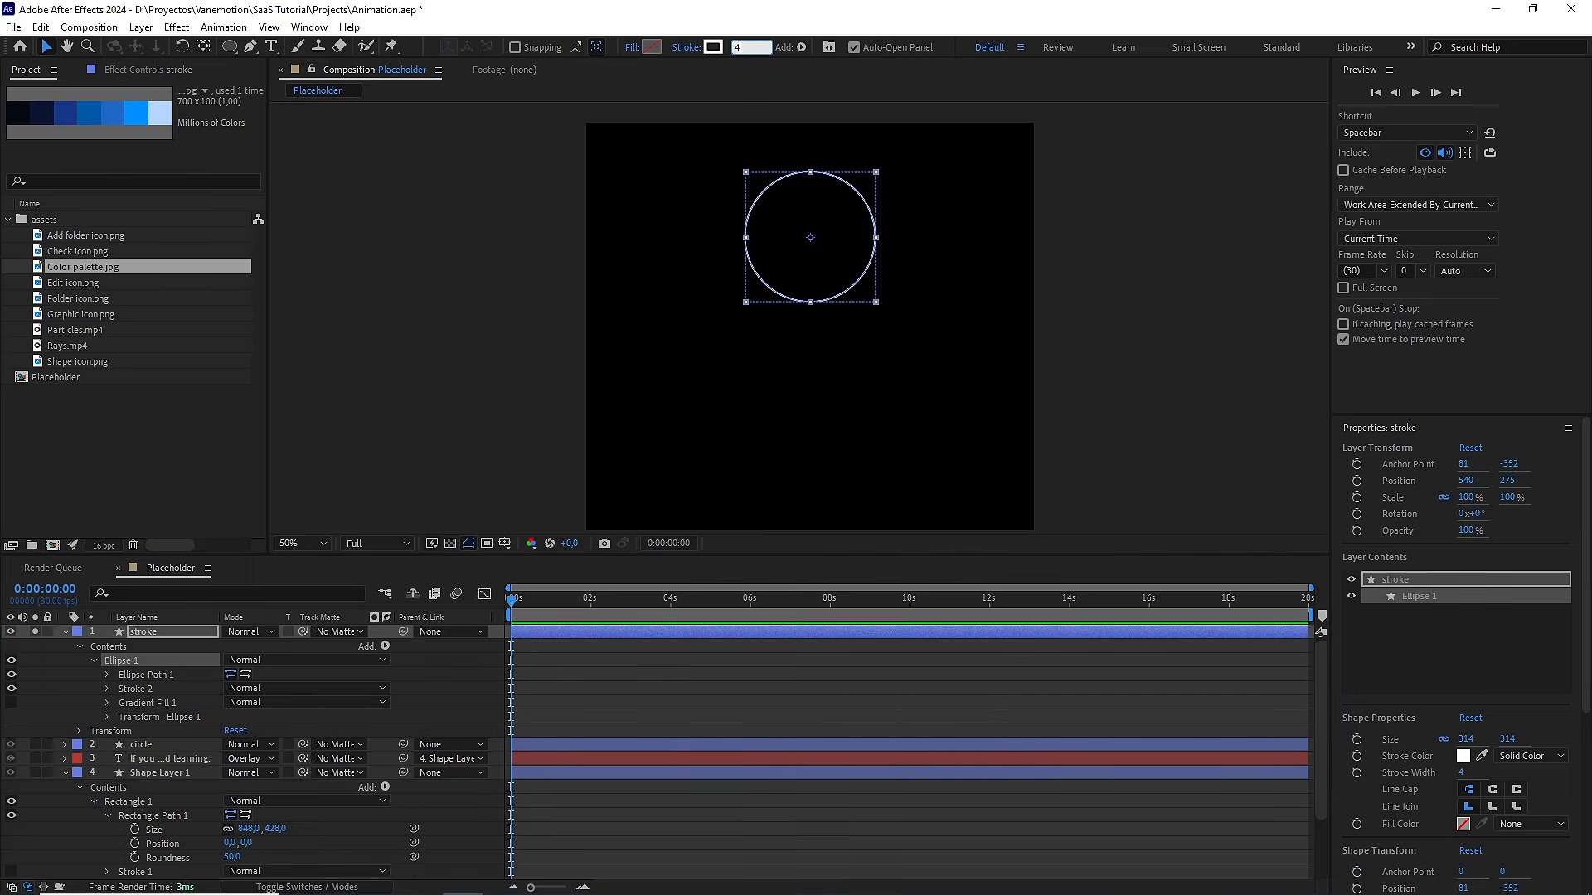
left_click(1047, 202)
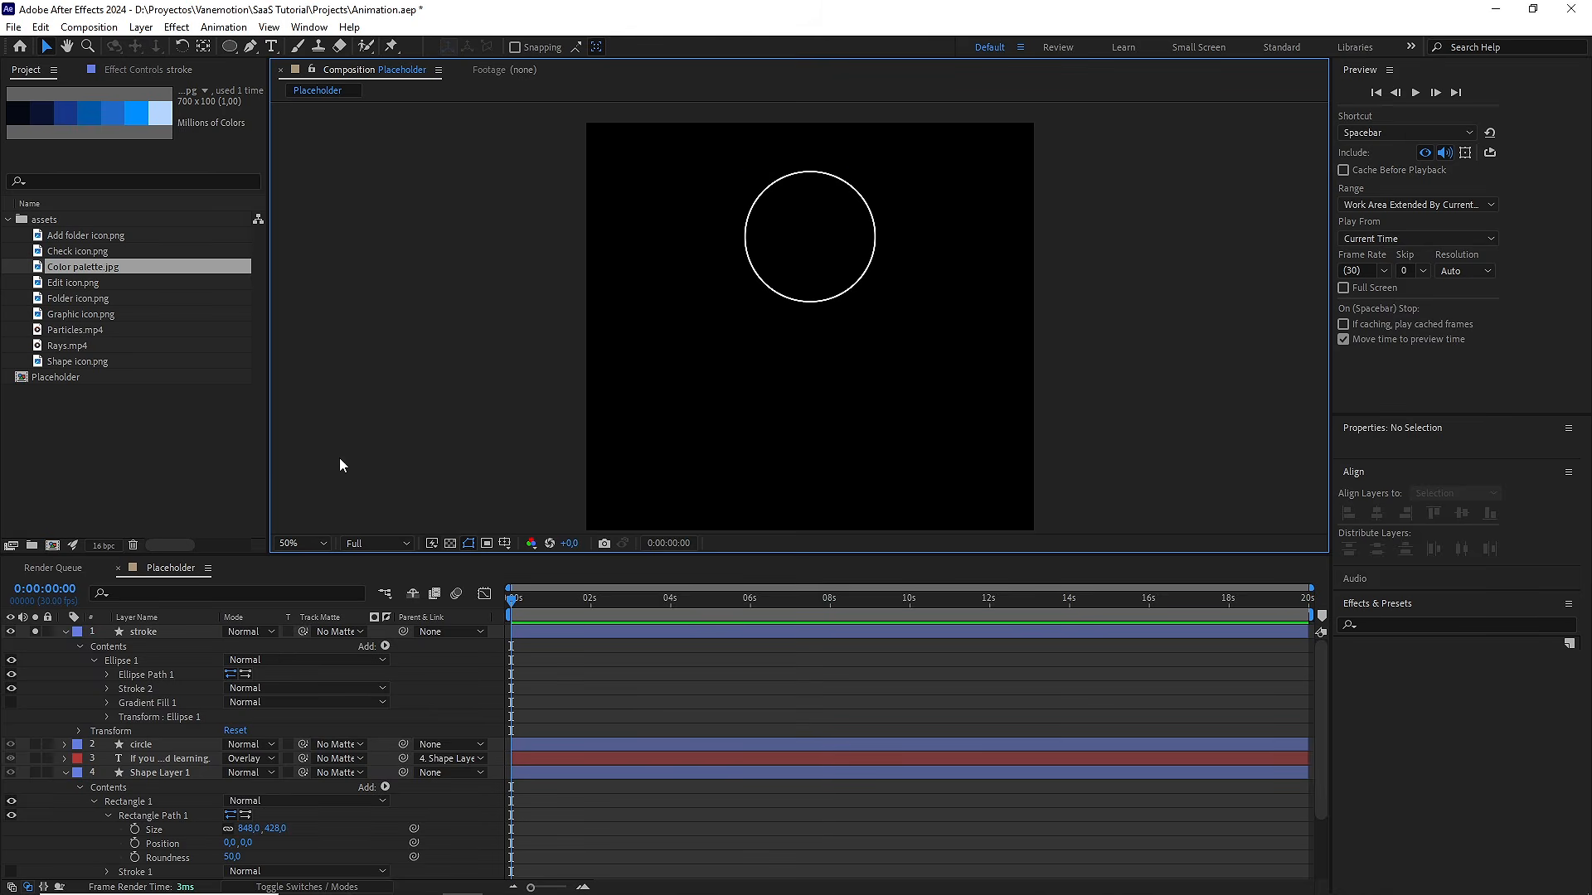
left_click(65, 635)
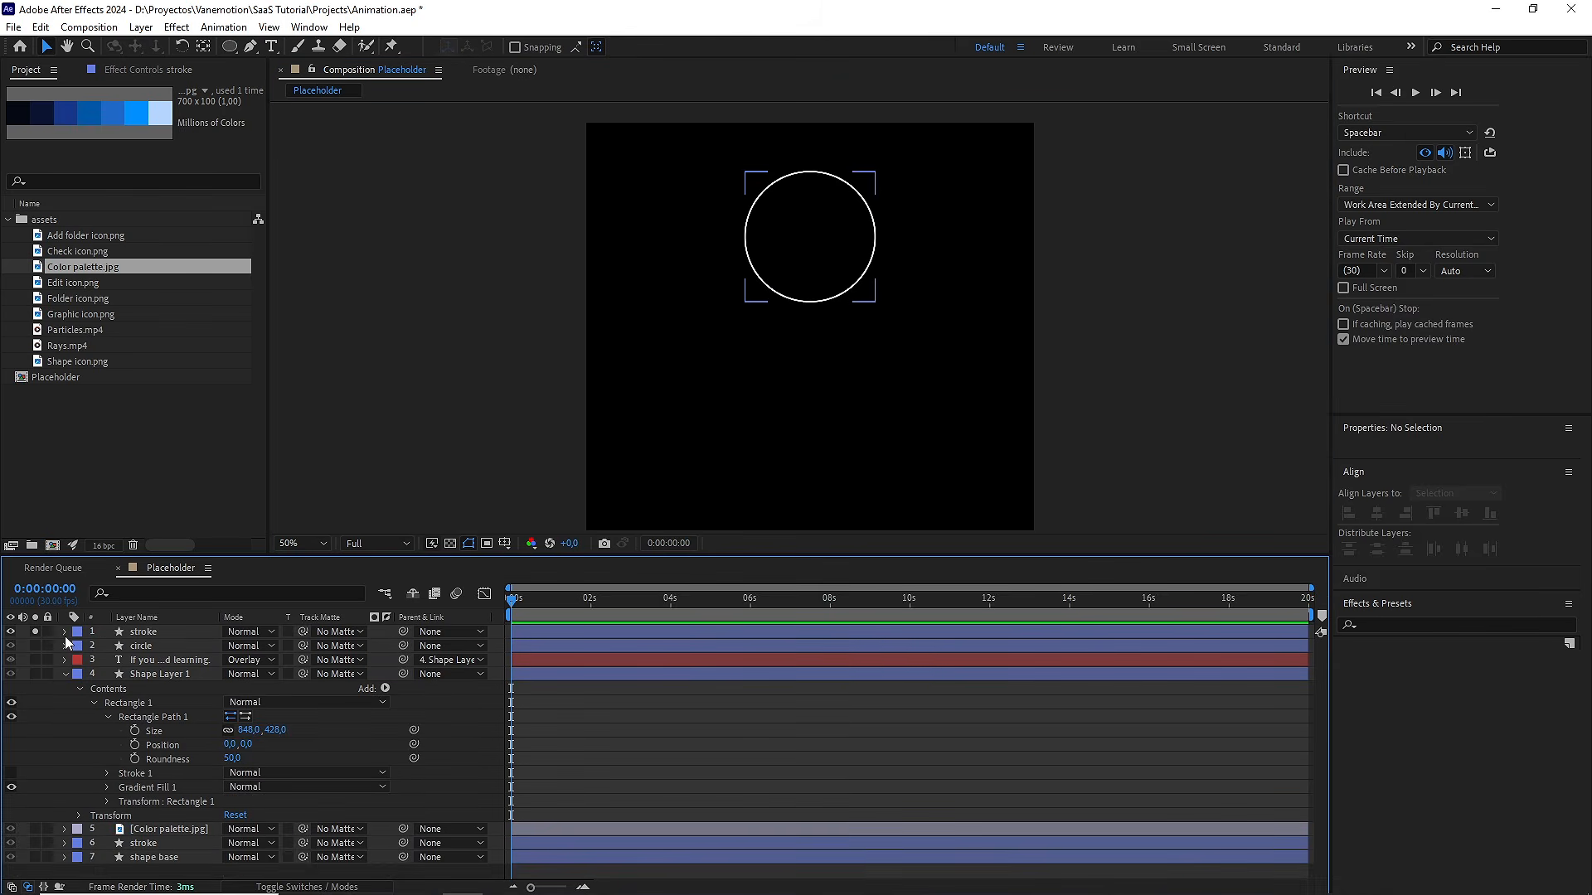
left_click(37, 630)
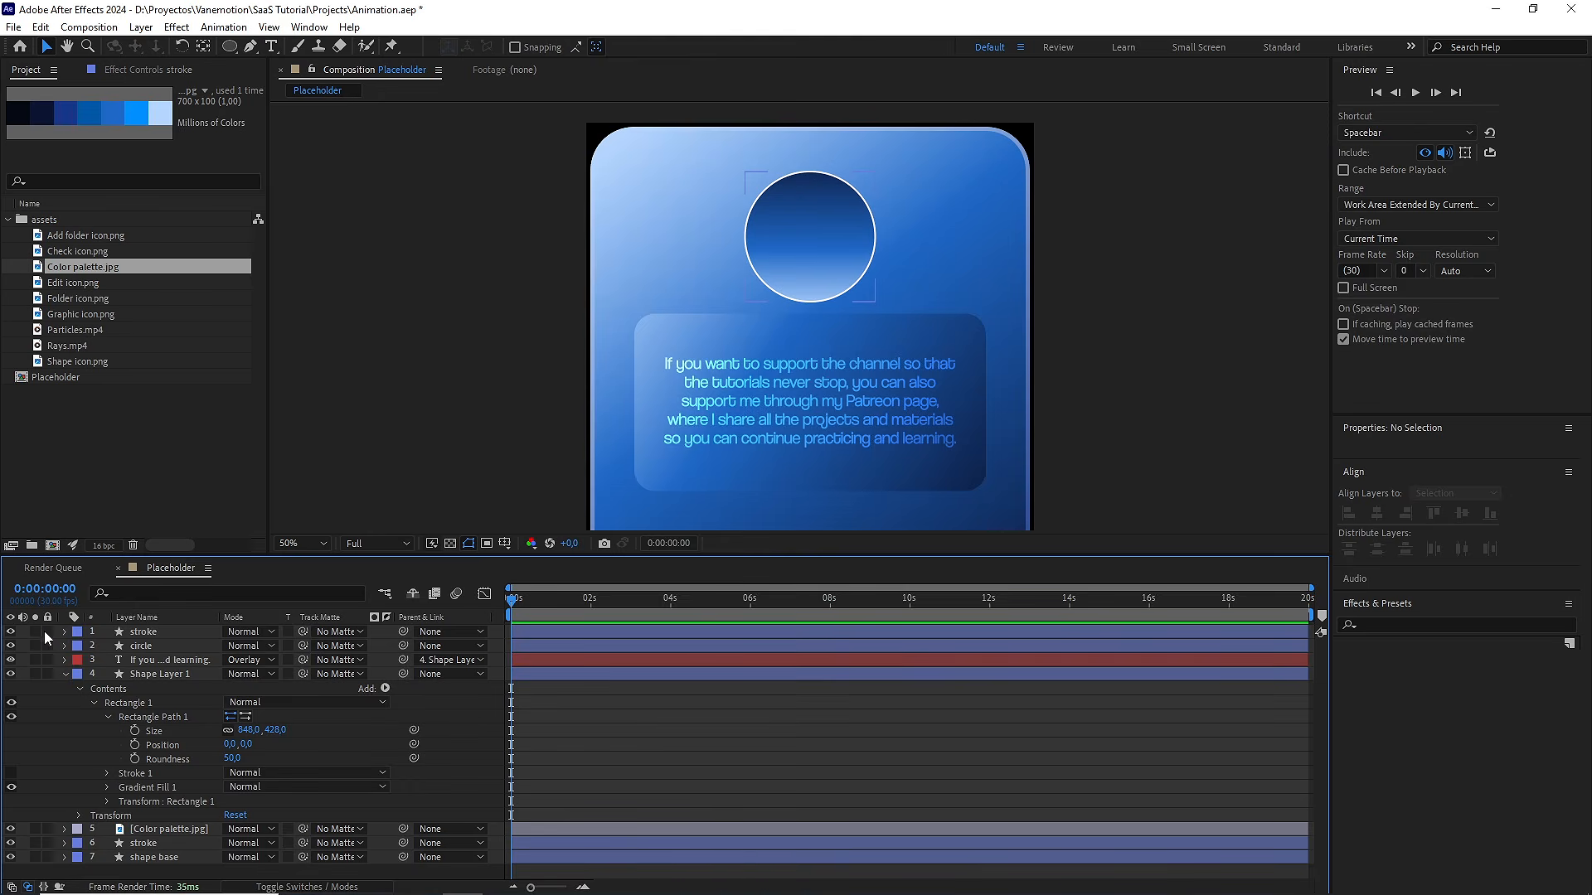
Recolour the circle outline's stroke with the lightest blue sampled from the colour palette image
left_click(153, 635)
scroll(680, 431, "down", 2)
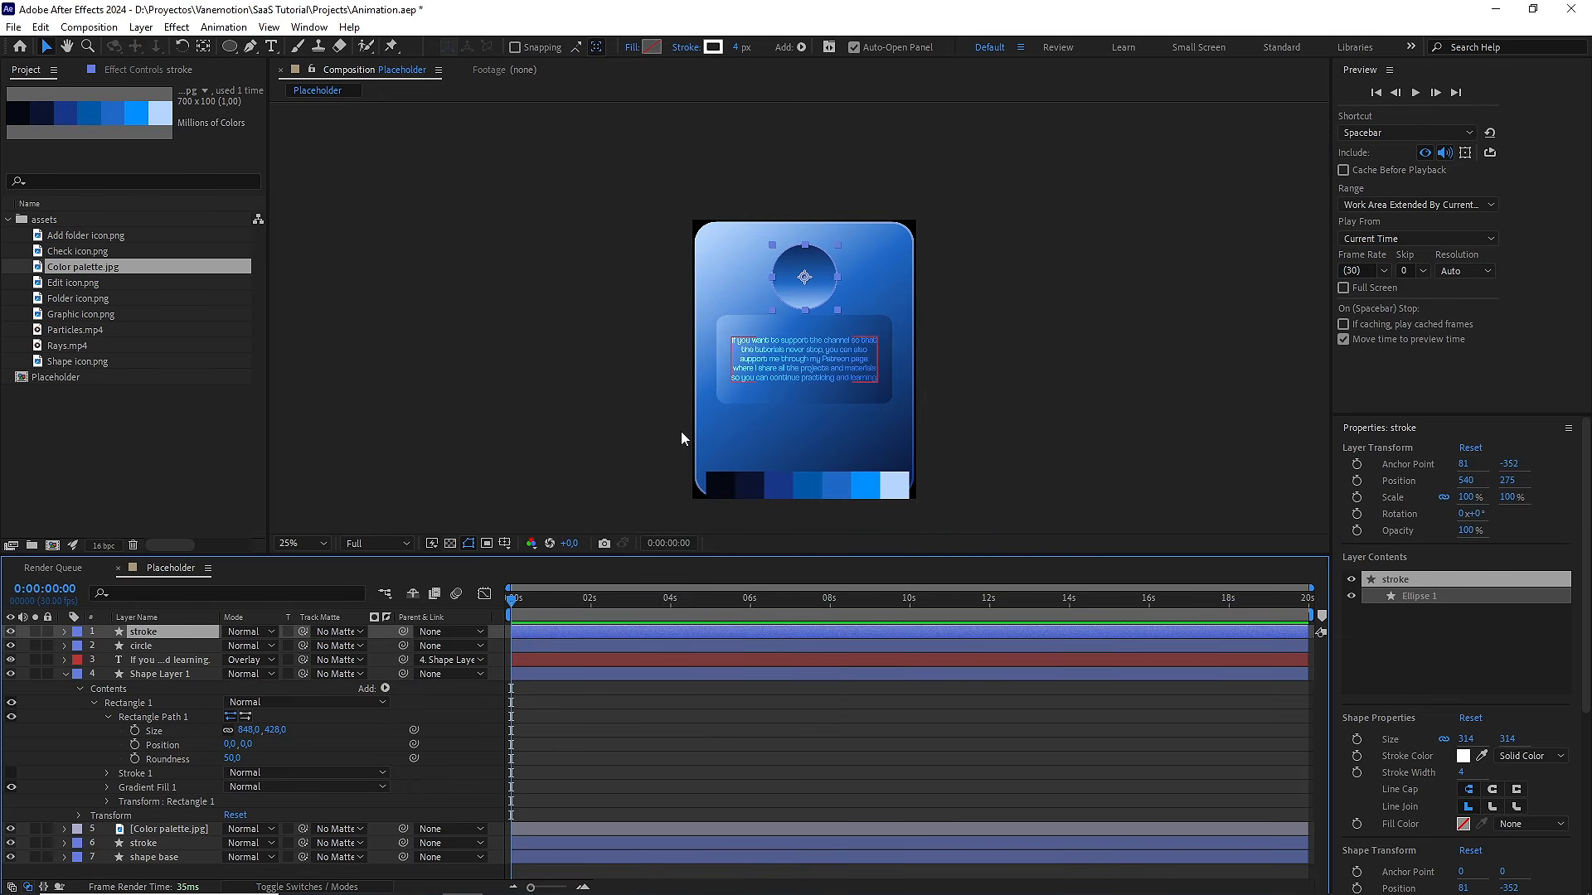
left_click_drag(749, 436, 728, 396)
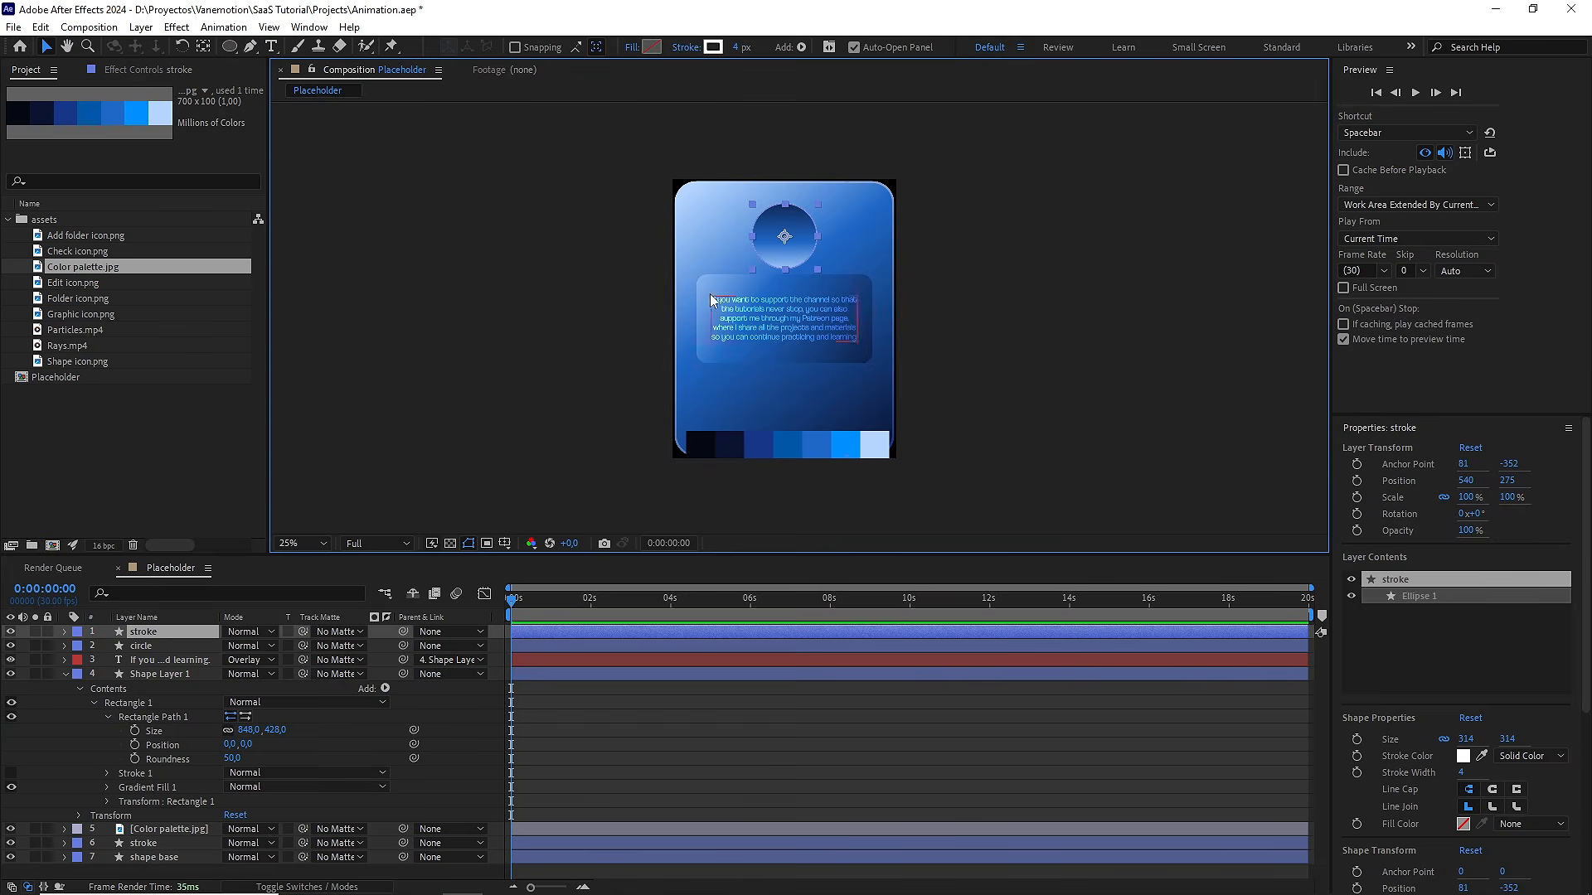
left_click(713, 46)
left_click(592, 556)
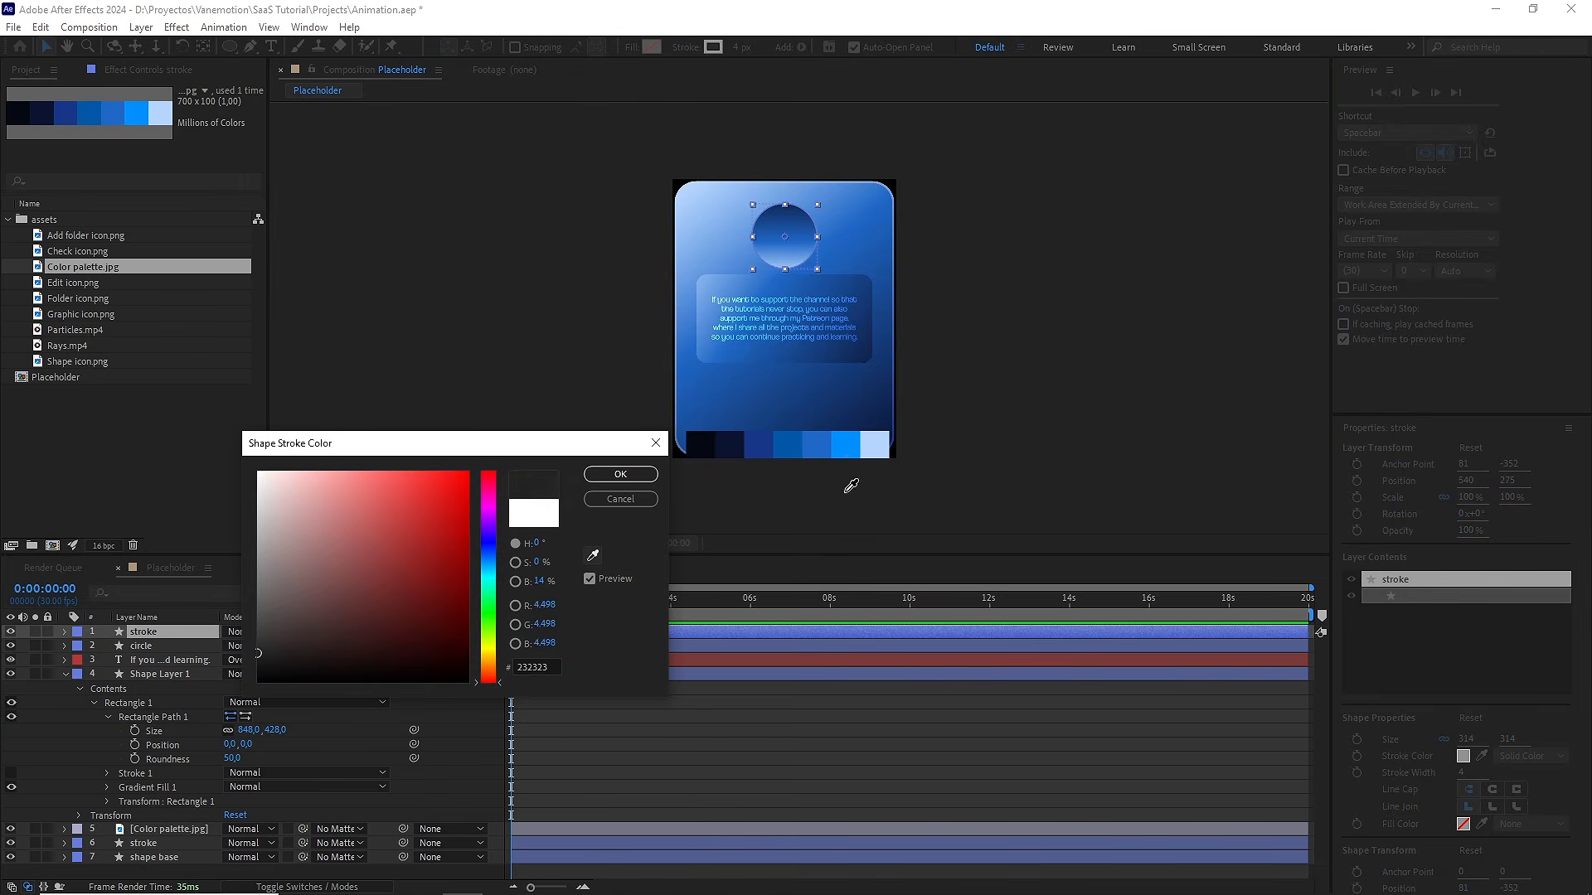
left_click(880, 446)
left_click(621, 474)
scroll(809, 355, "up", 2)
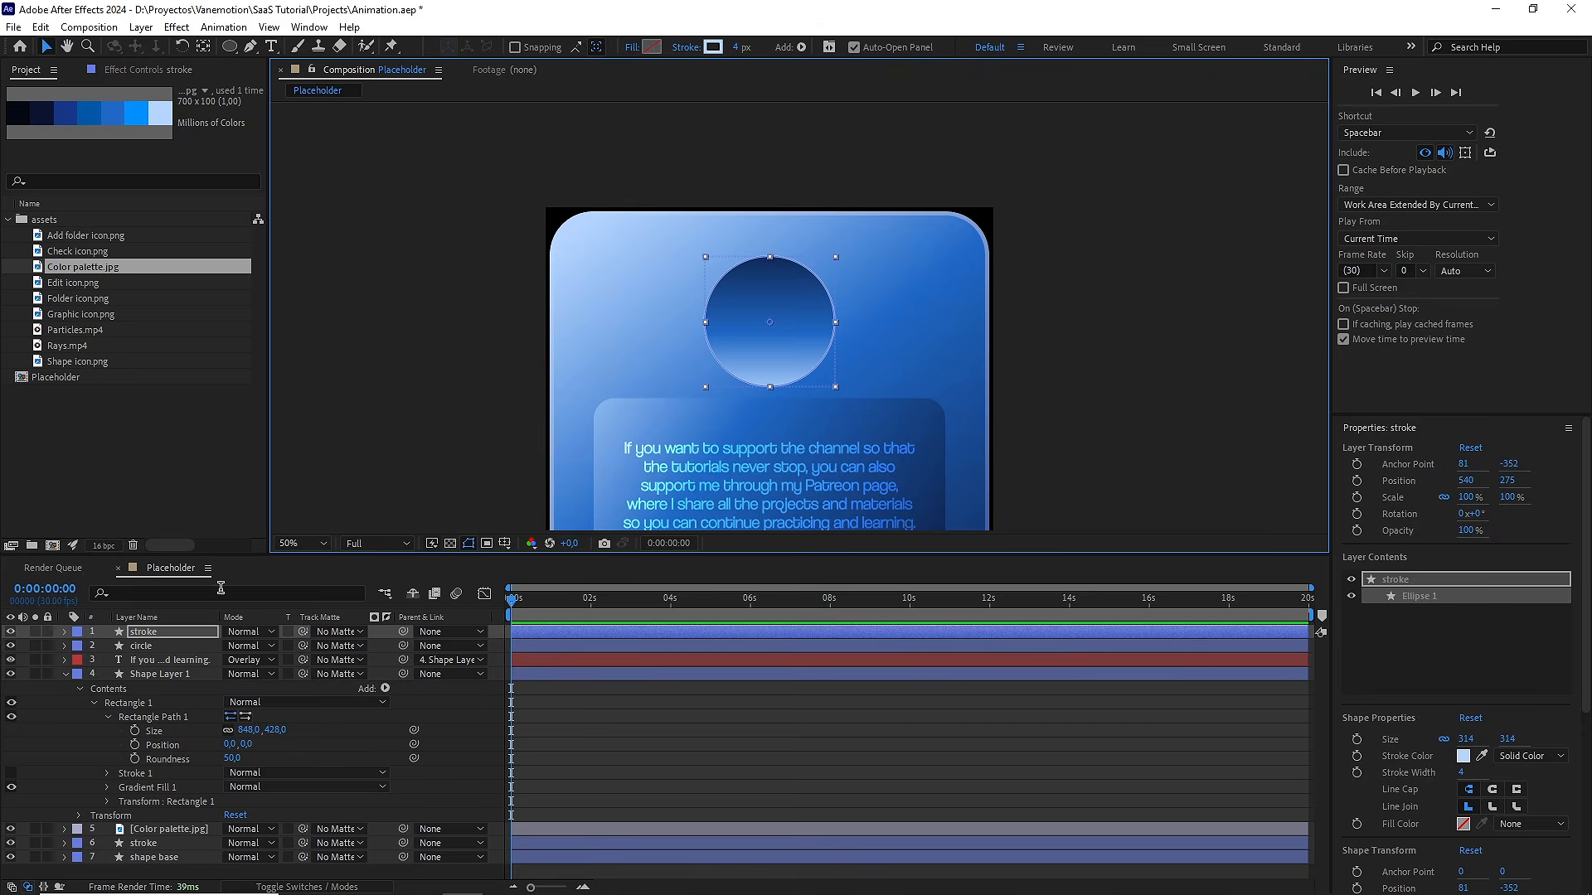
Parent the circle's stroke layer to the circle layer and raise the circle to about Y 237
left_click(170, 634)
left_click_drag(240, 636, 160, 644)
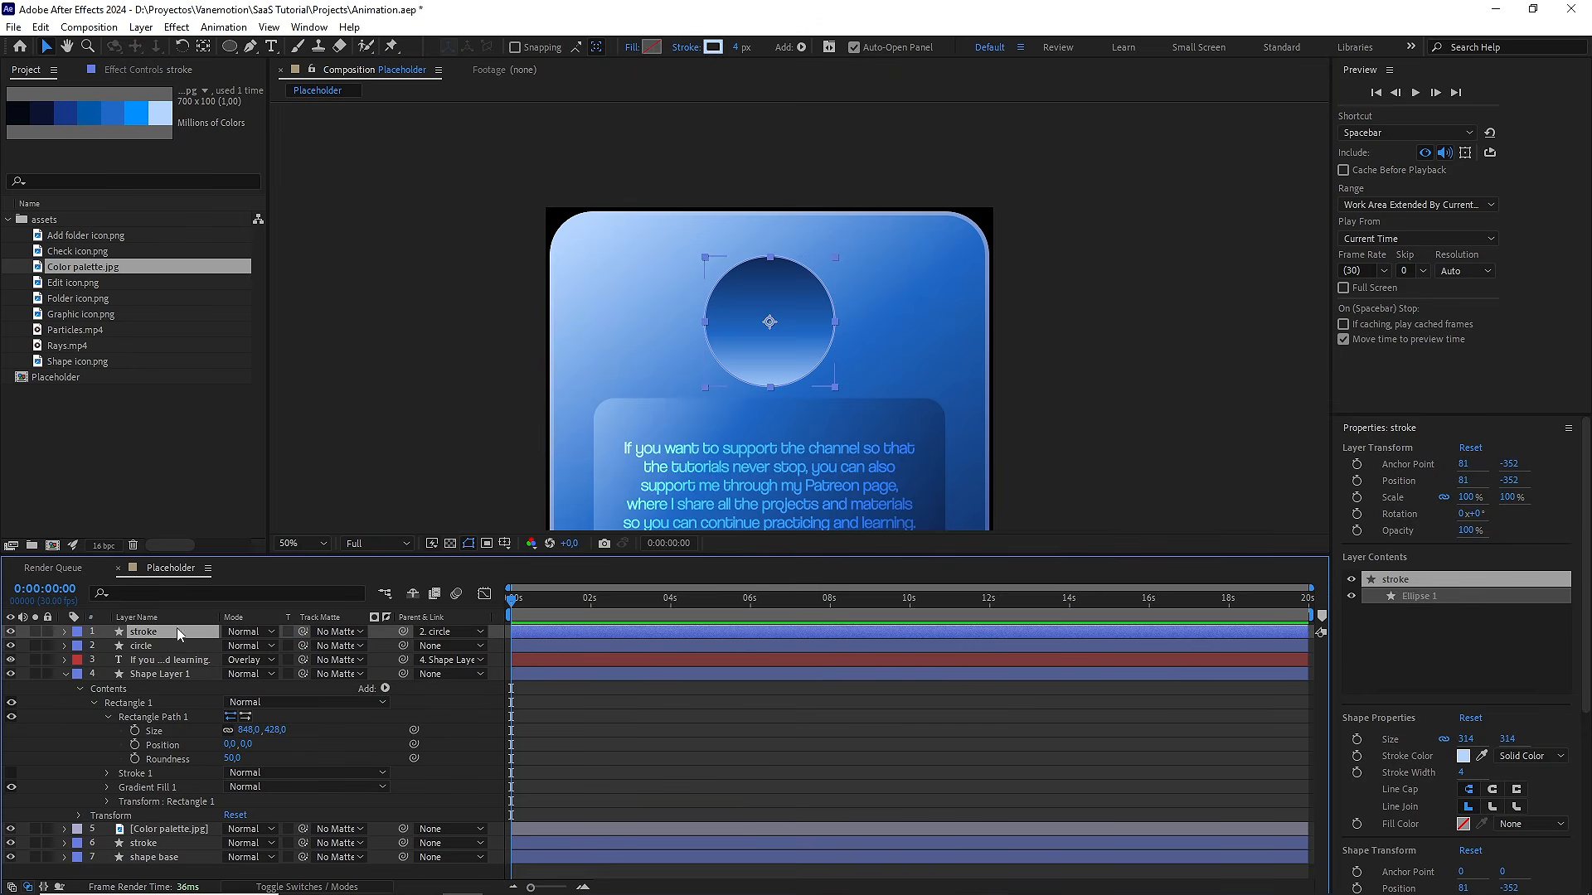
left_click_drag(850, 436, 860, 284)
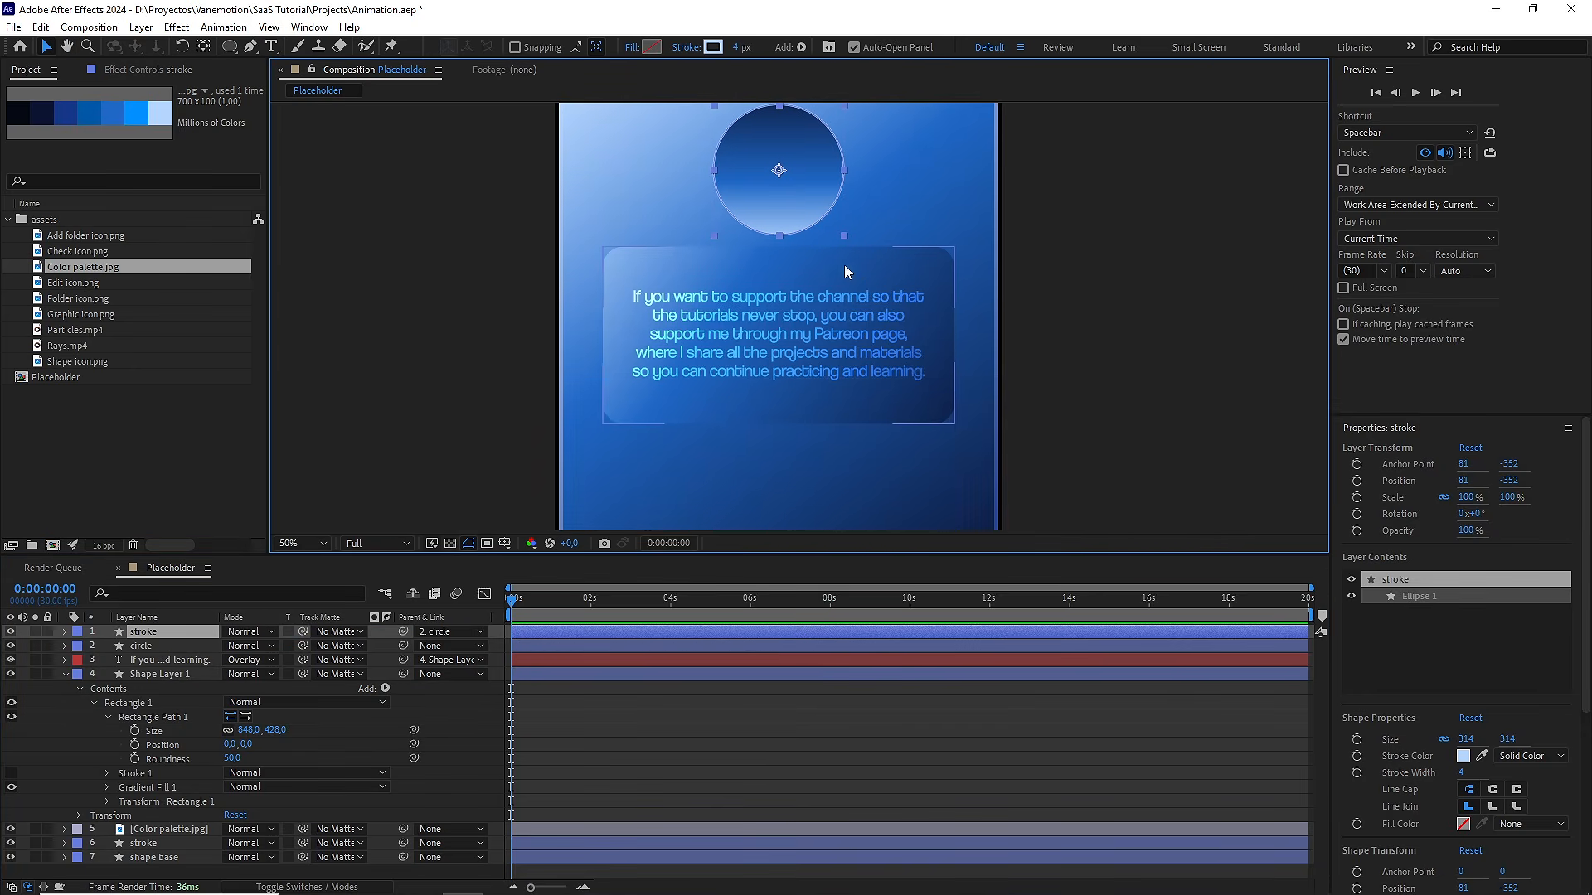
left_click(139, 645)
left_click_drag(773, 395, 760, 469)
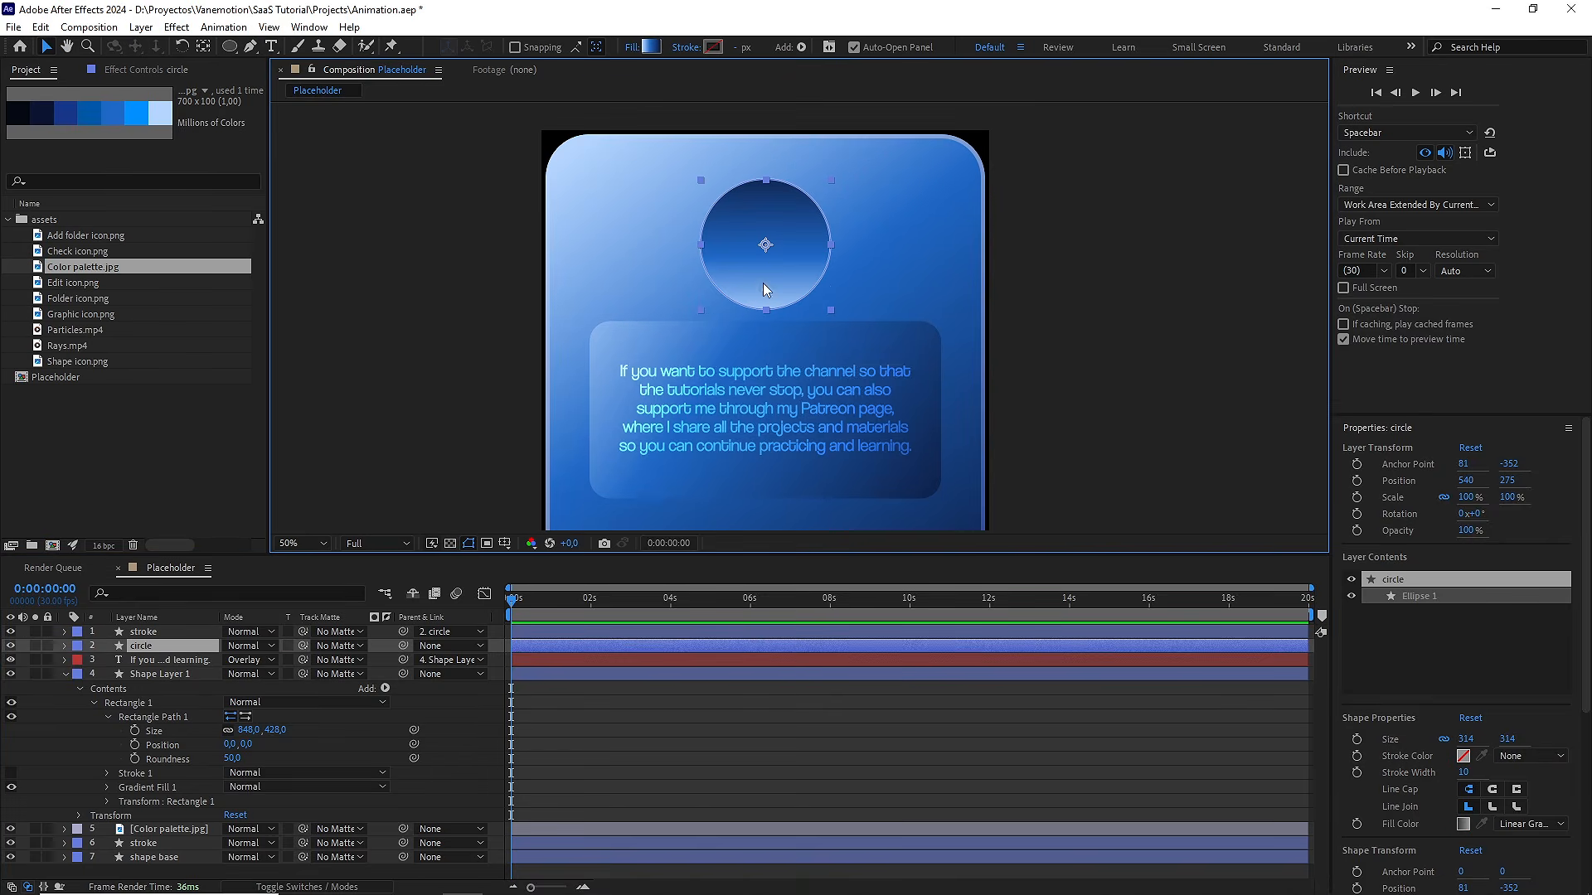
left_click_drag(767, 247, 769, 232)
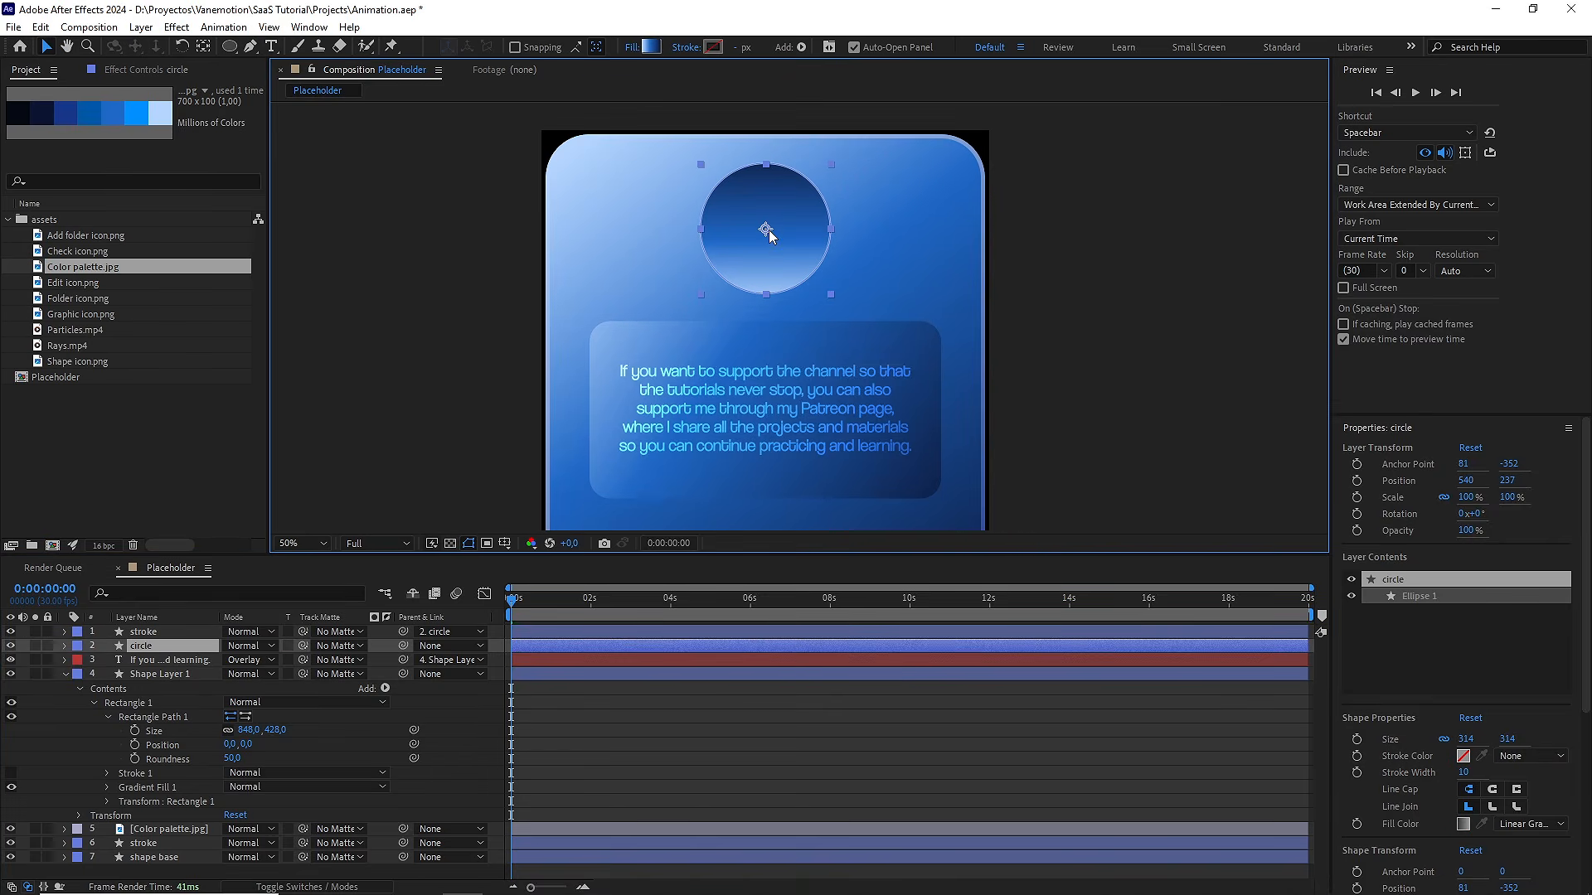
Select the circle and Shape Layer 1 together and move them slightly lower on the card
left_click(66, 674)
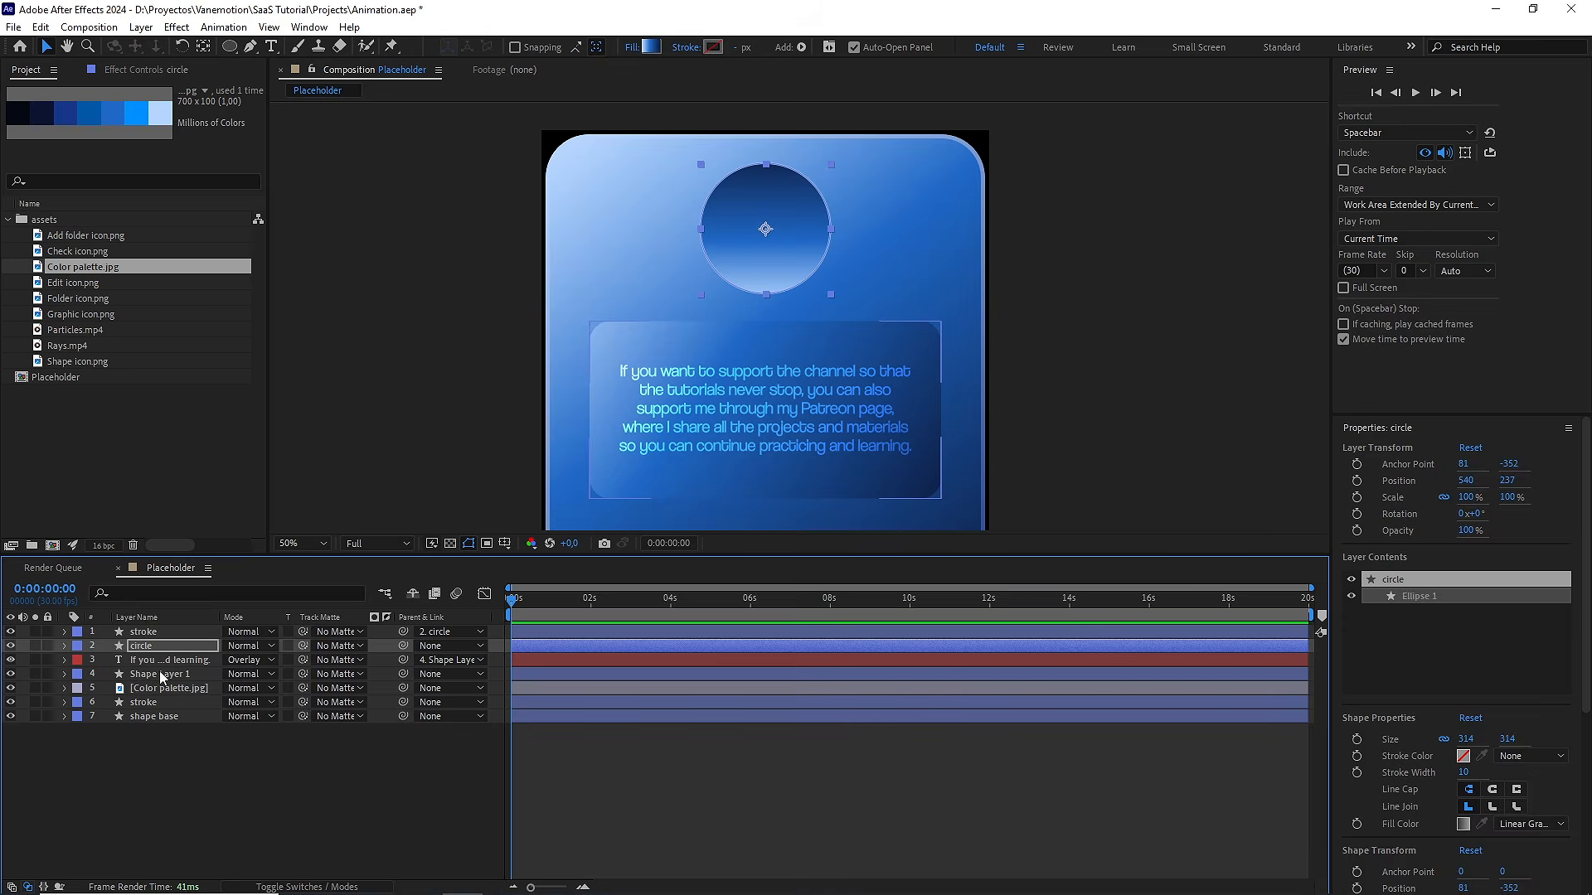
left_click(159, 673, "ctrl")
left_click_drag(752, 461, 777, 433)
key("v")
left_click_drag(774, 363, 770, 413)
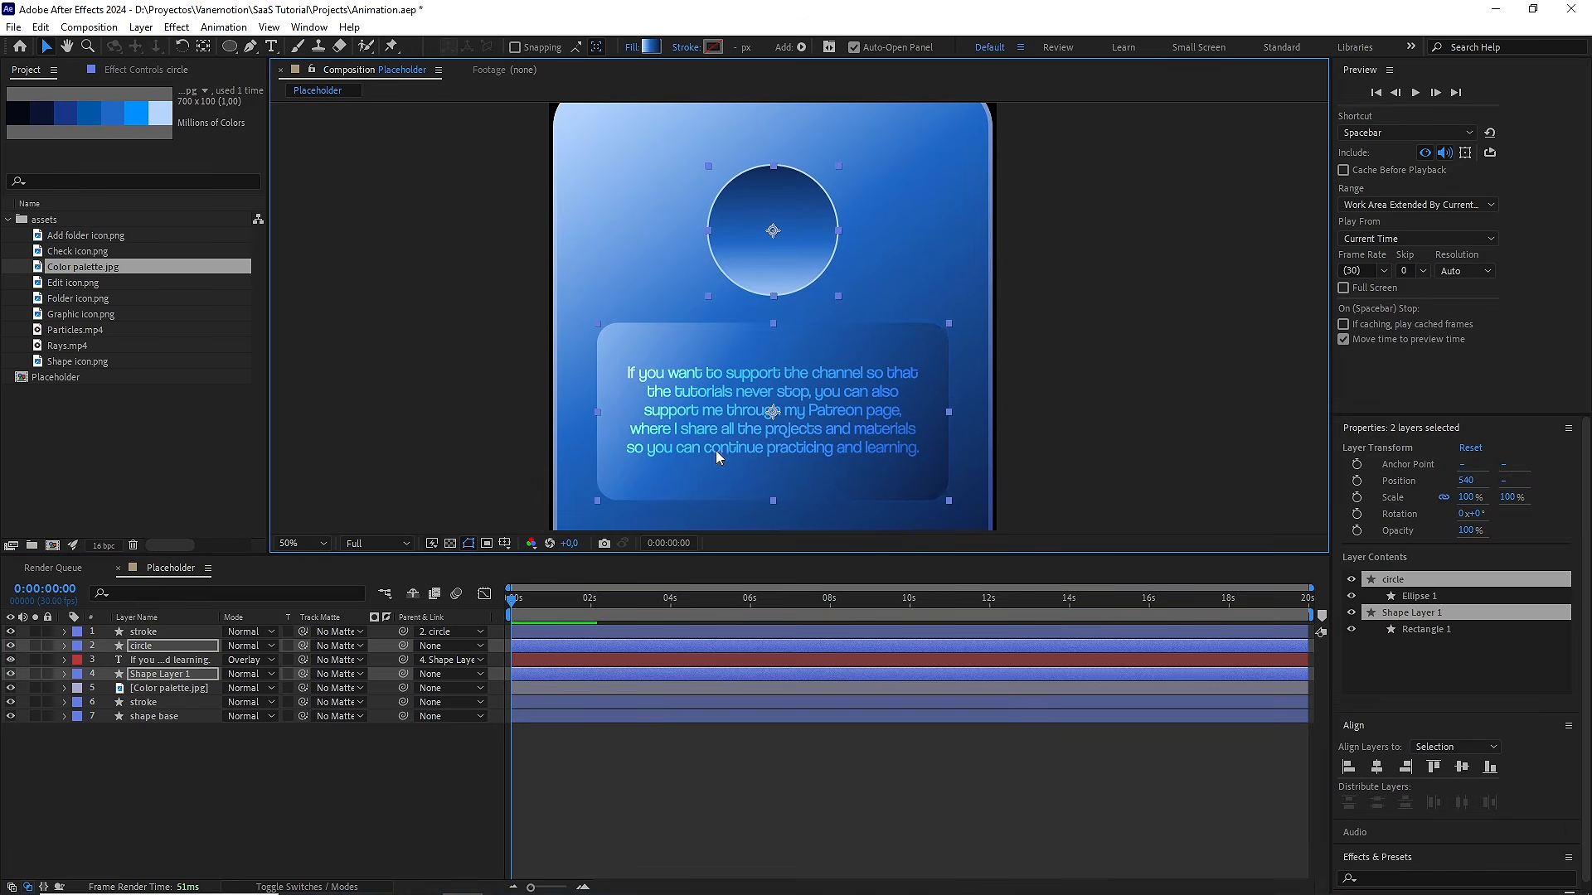
Using the proportional grid as a temporary guide, move the circle and text panel lower so they sit vertically centred on the card
left_click(505, 543)
left_click(528, 585)
key("h")
left_click_drag(824, 433, 821, 377)
key("v")
left_click_drag(772, 184, 779, 218)
key("comma")
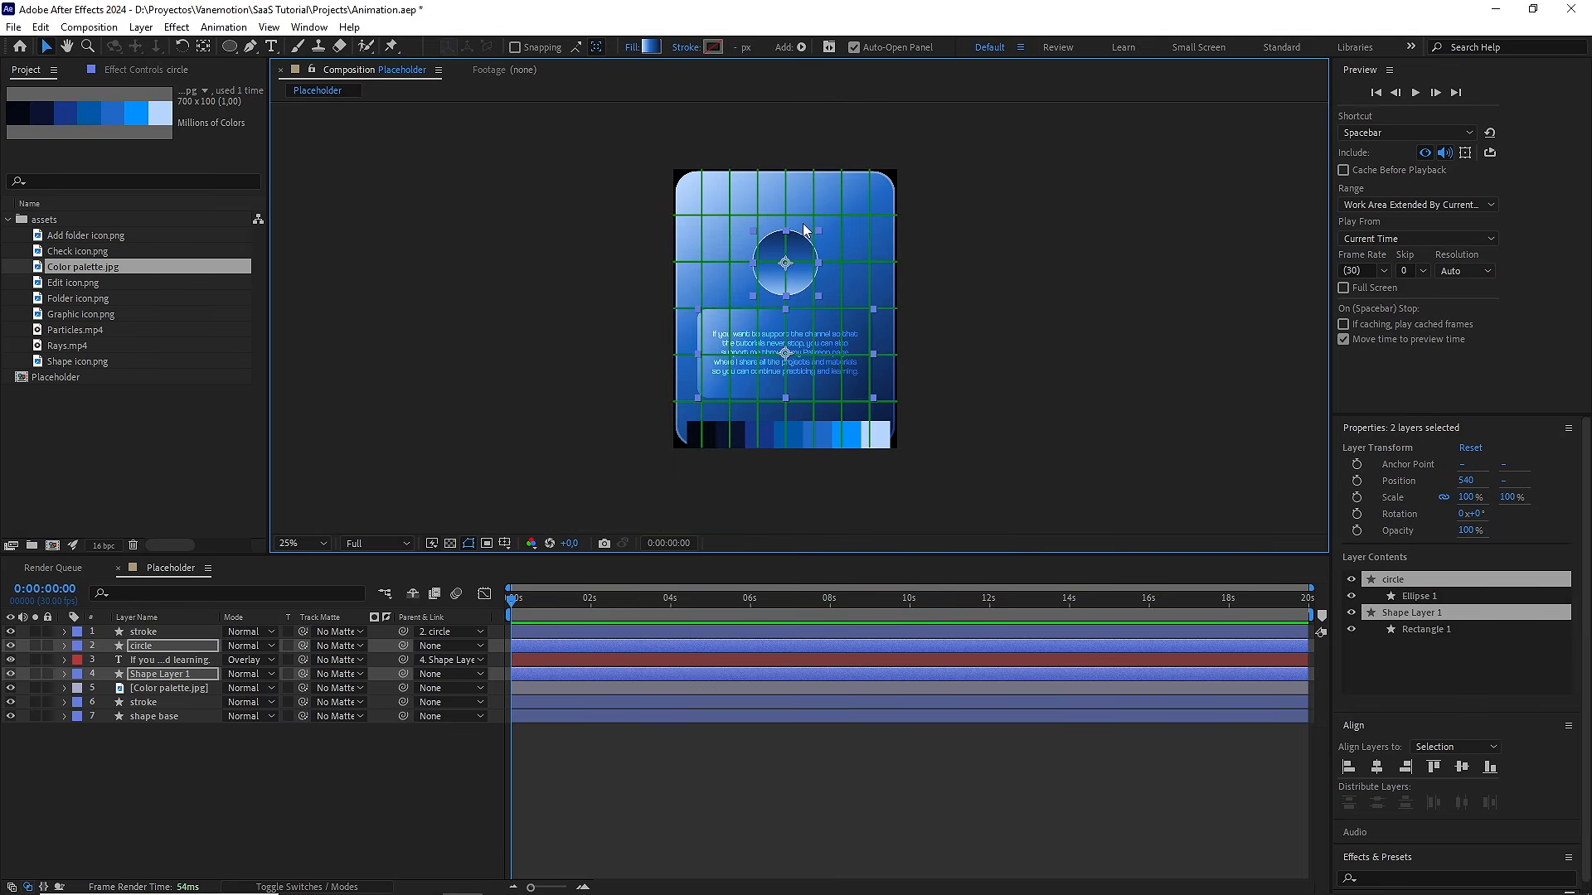
left_click(504, 543)
left_click(556, 580)
left_click(595, 754)
Add Folder icon.png as the top layer, scale it to 7.5% and centre it in the circle at 540, 451
key("period")
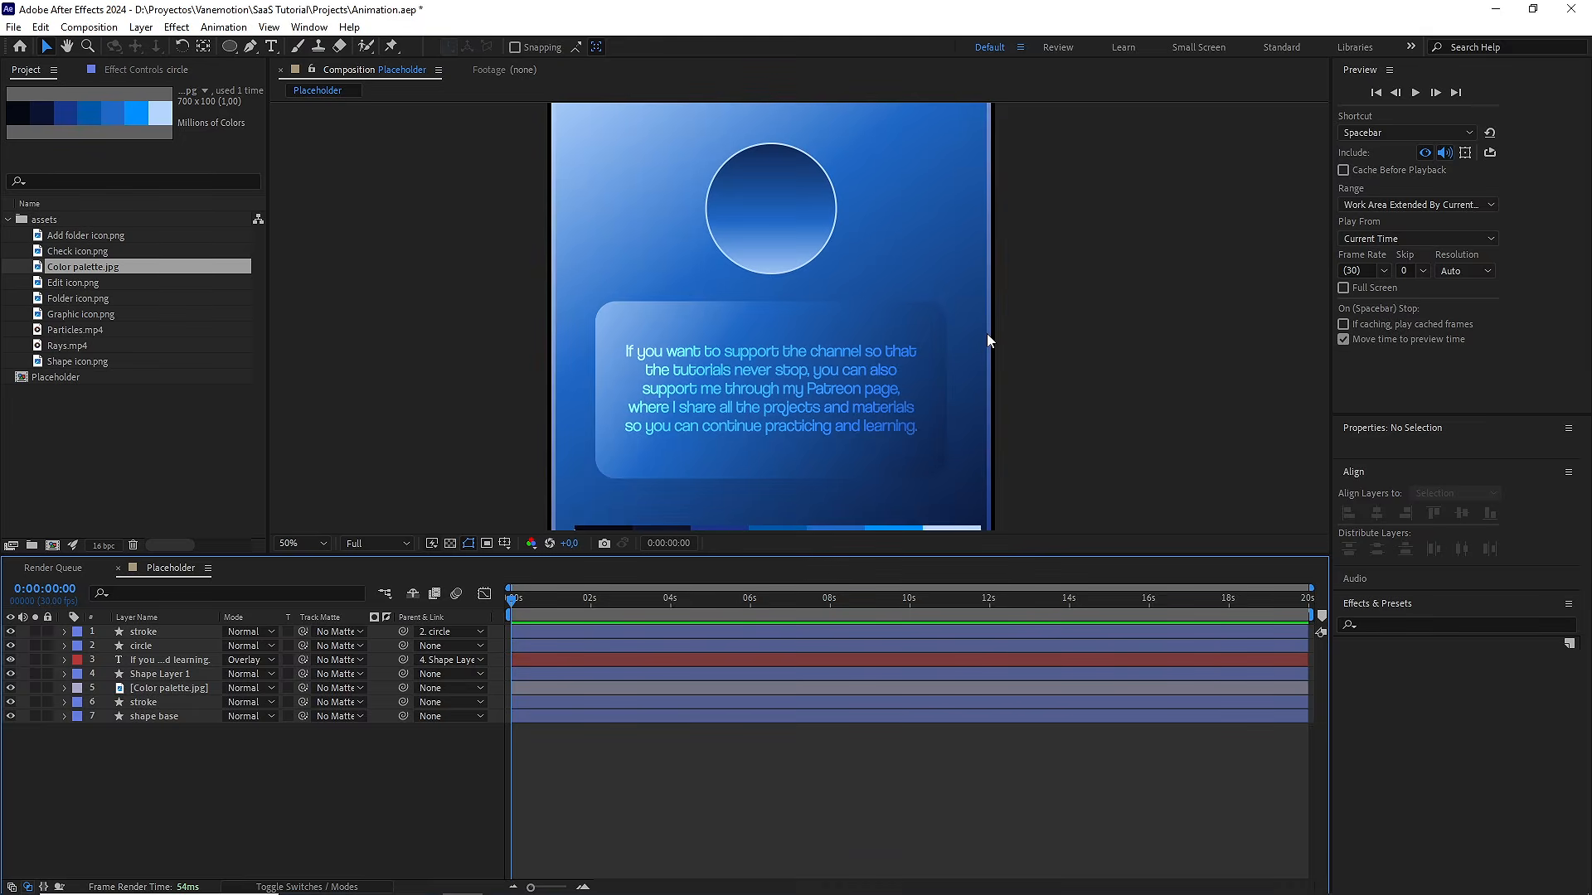
scroll(987, 333, "down", 1)
key("space")
left_click_drag(874, 288, 875, 297)
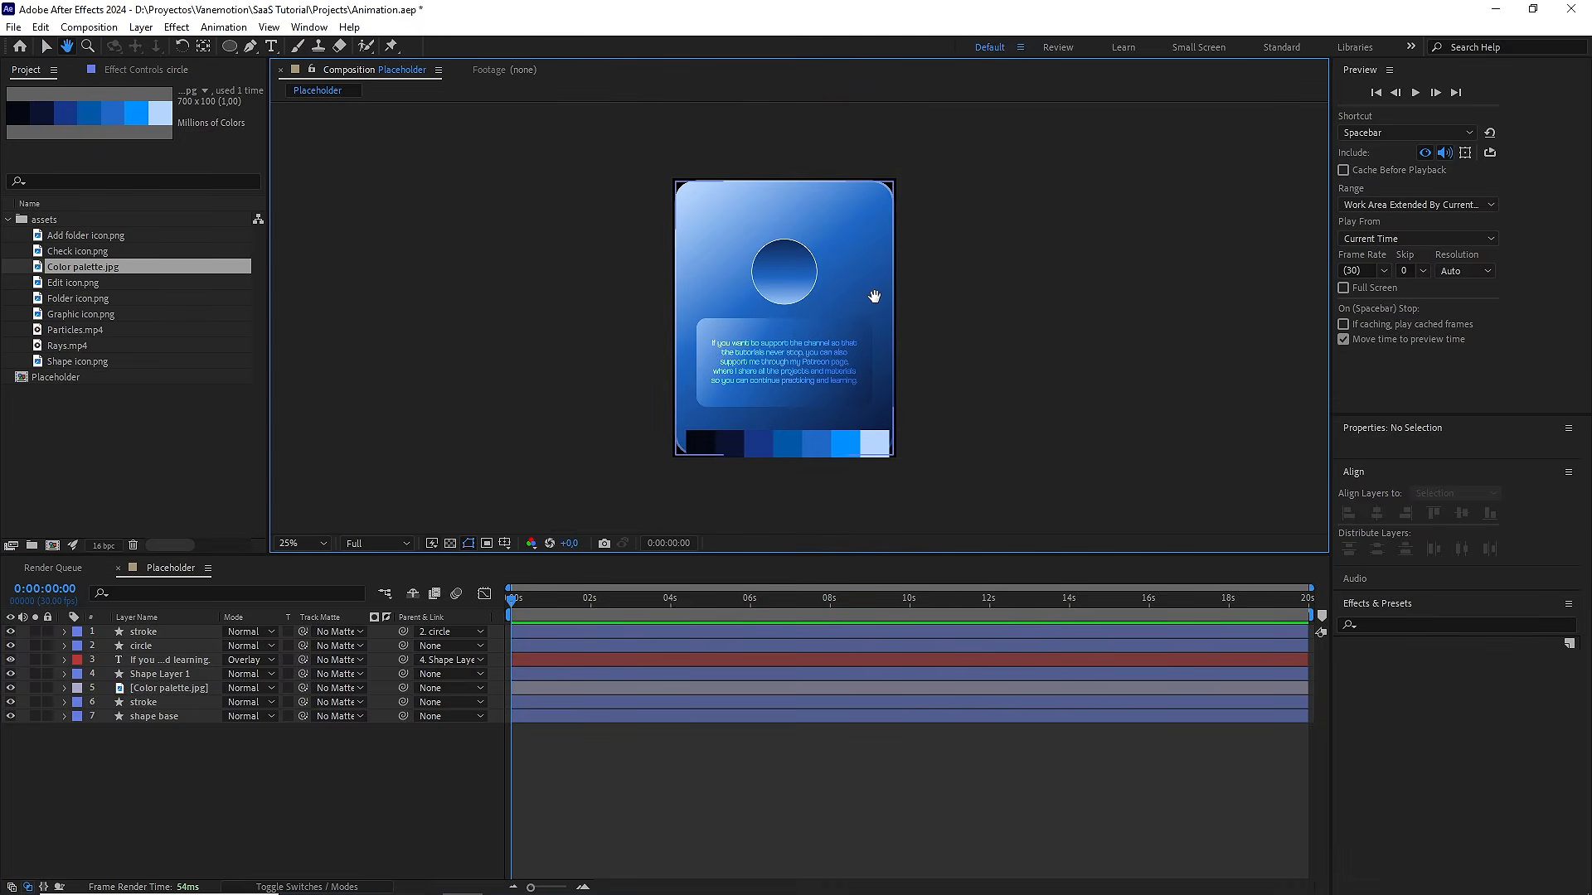
key("period")
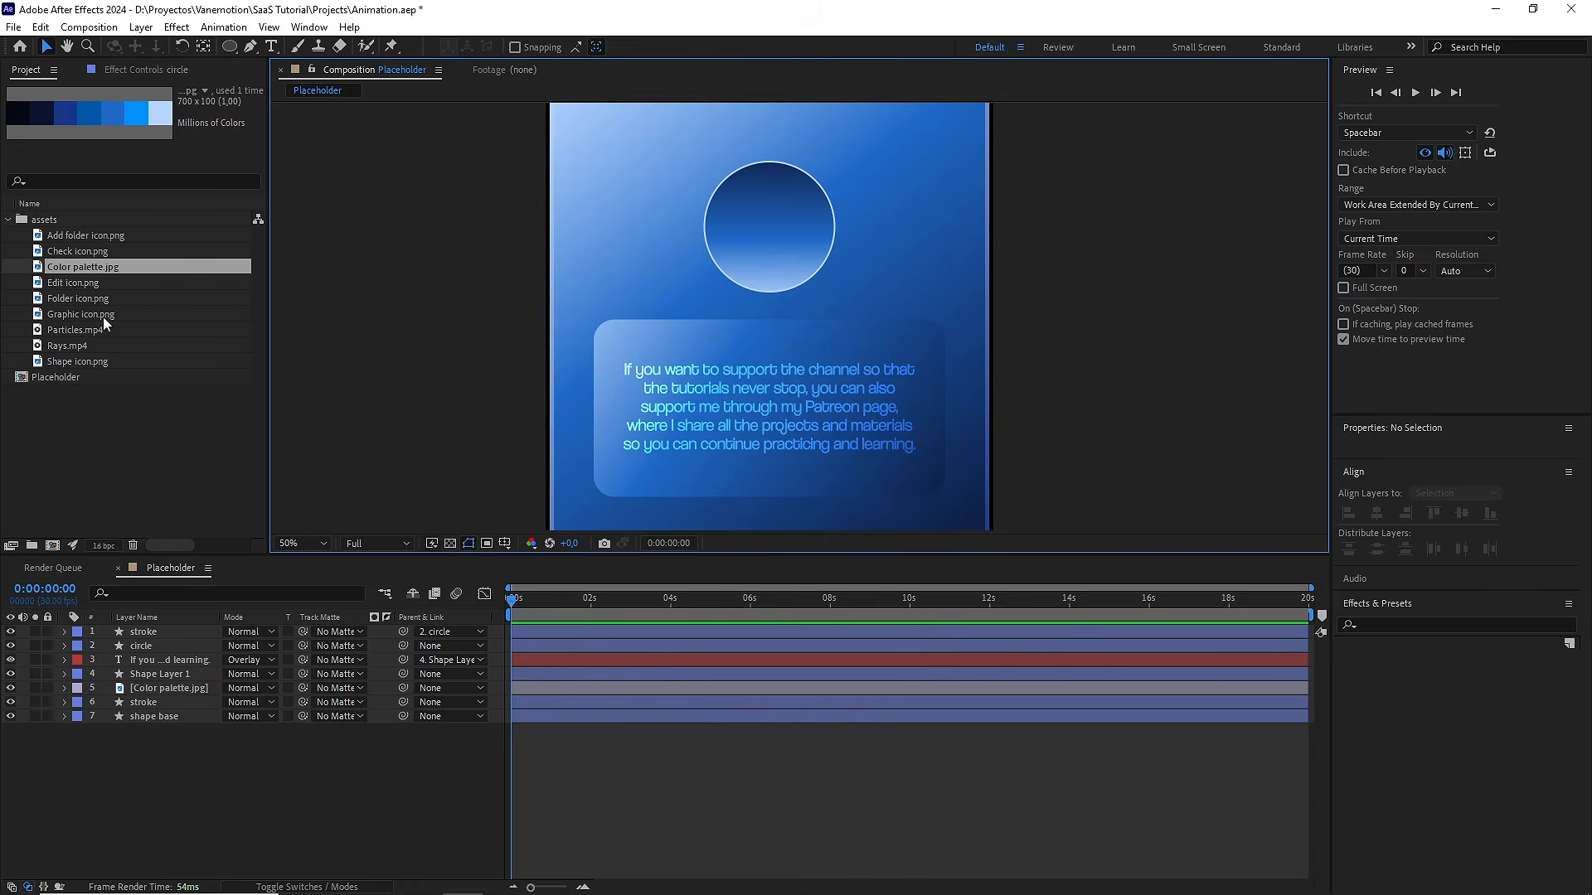
left_click_drag(93, 299, 153, 632)
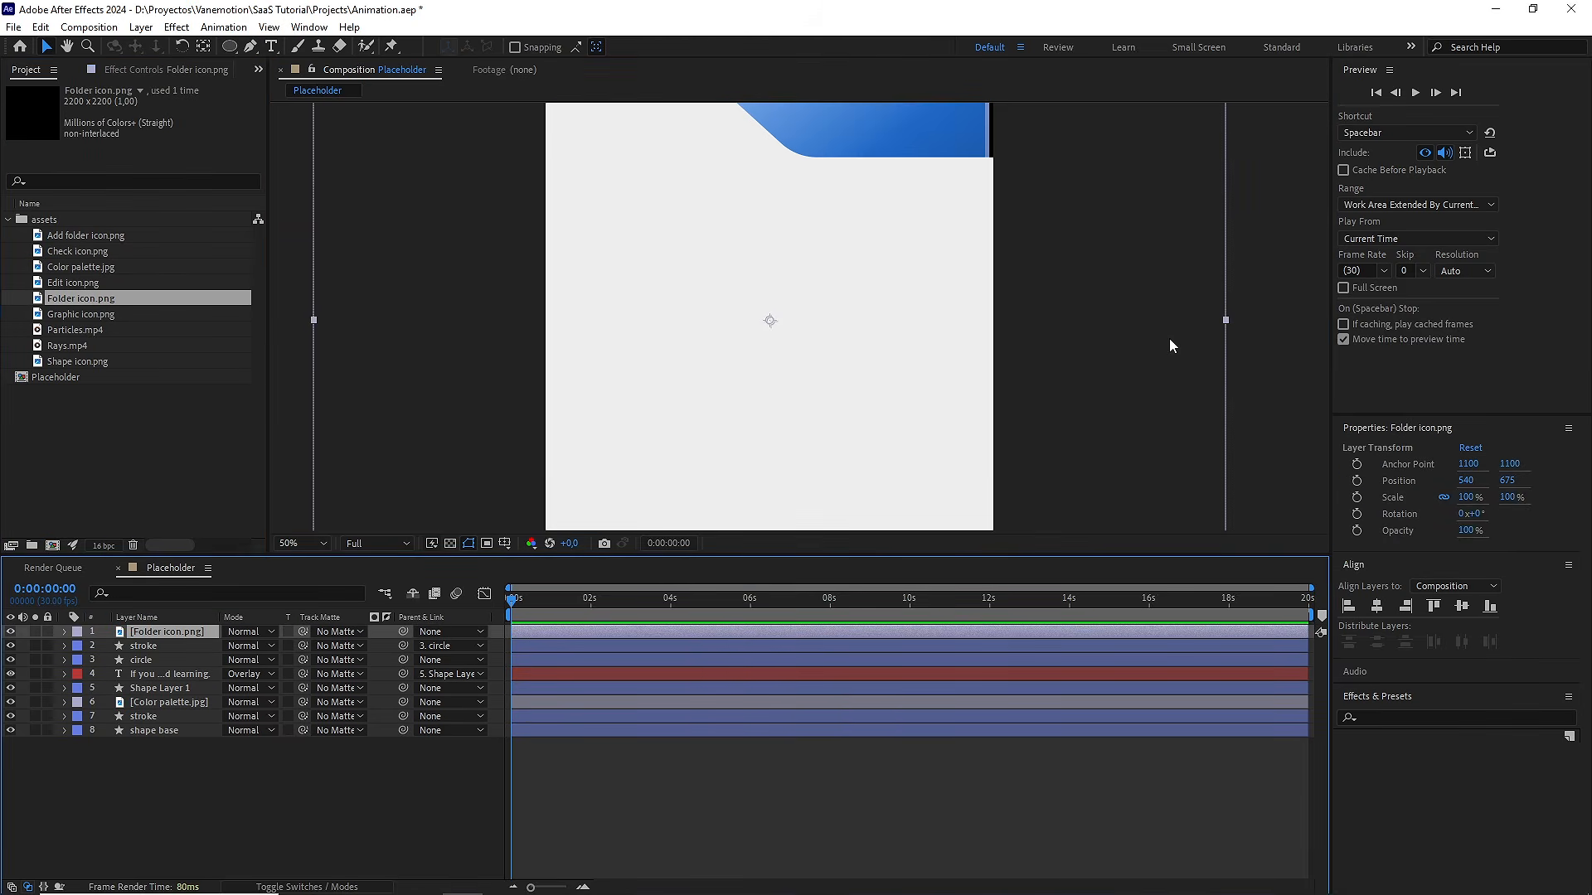
left_click_drag(1226, 320, 769, 225)
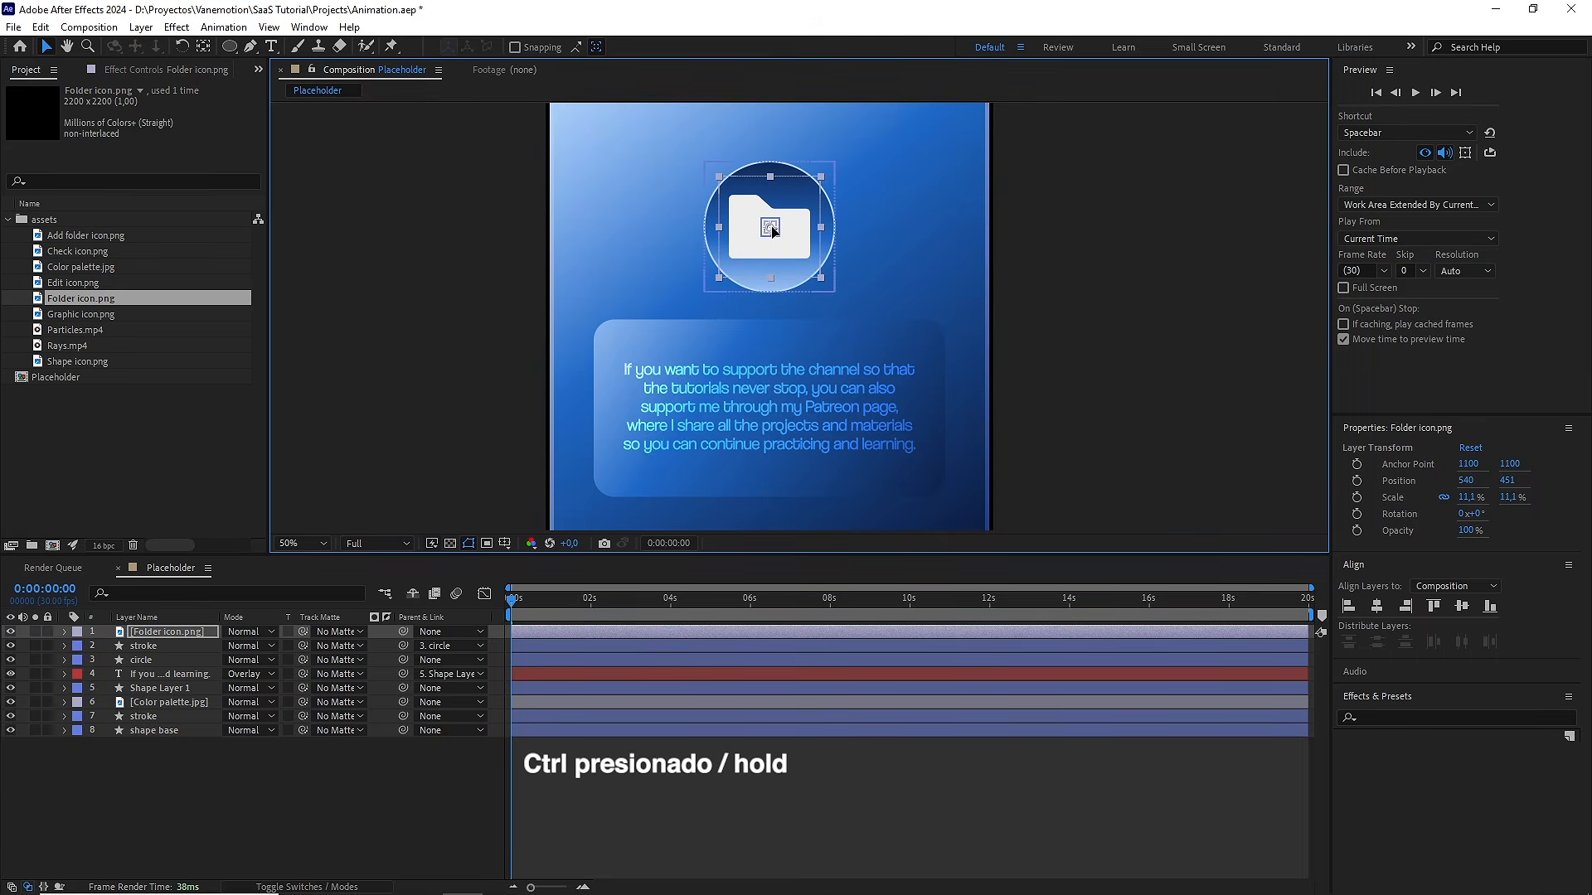
left_click_drag(822, 277, 804, 261)
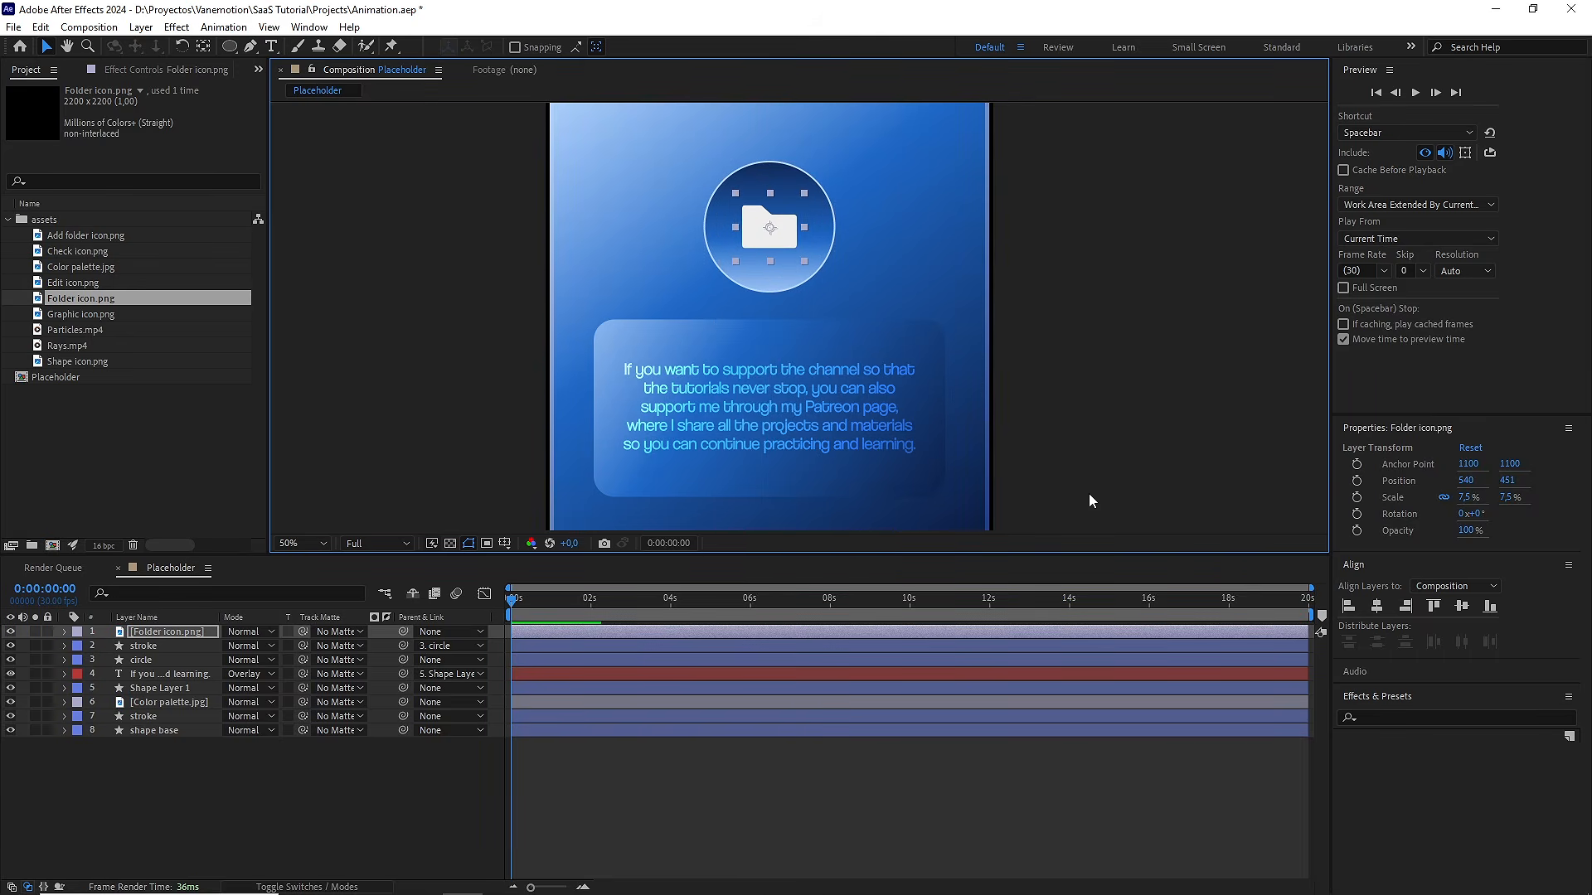
Apply the Fill effect to the folder icon layer
left_click(1387, 719)
type("fill")
double_click(1401, 762)
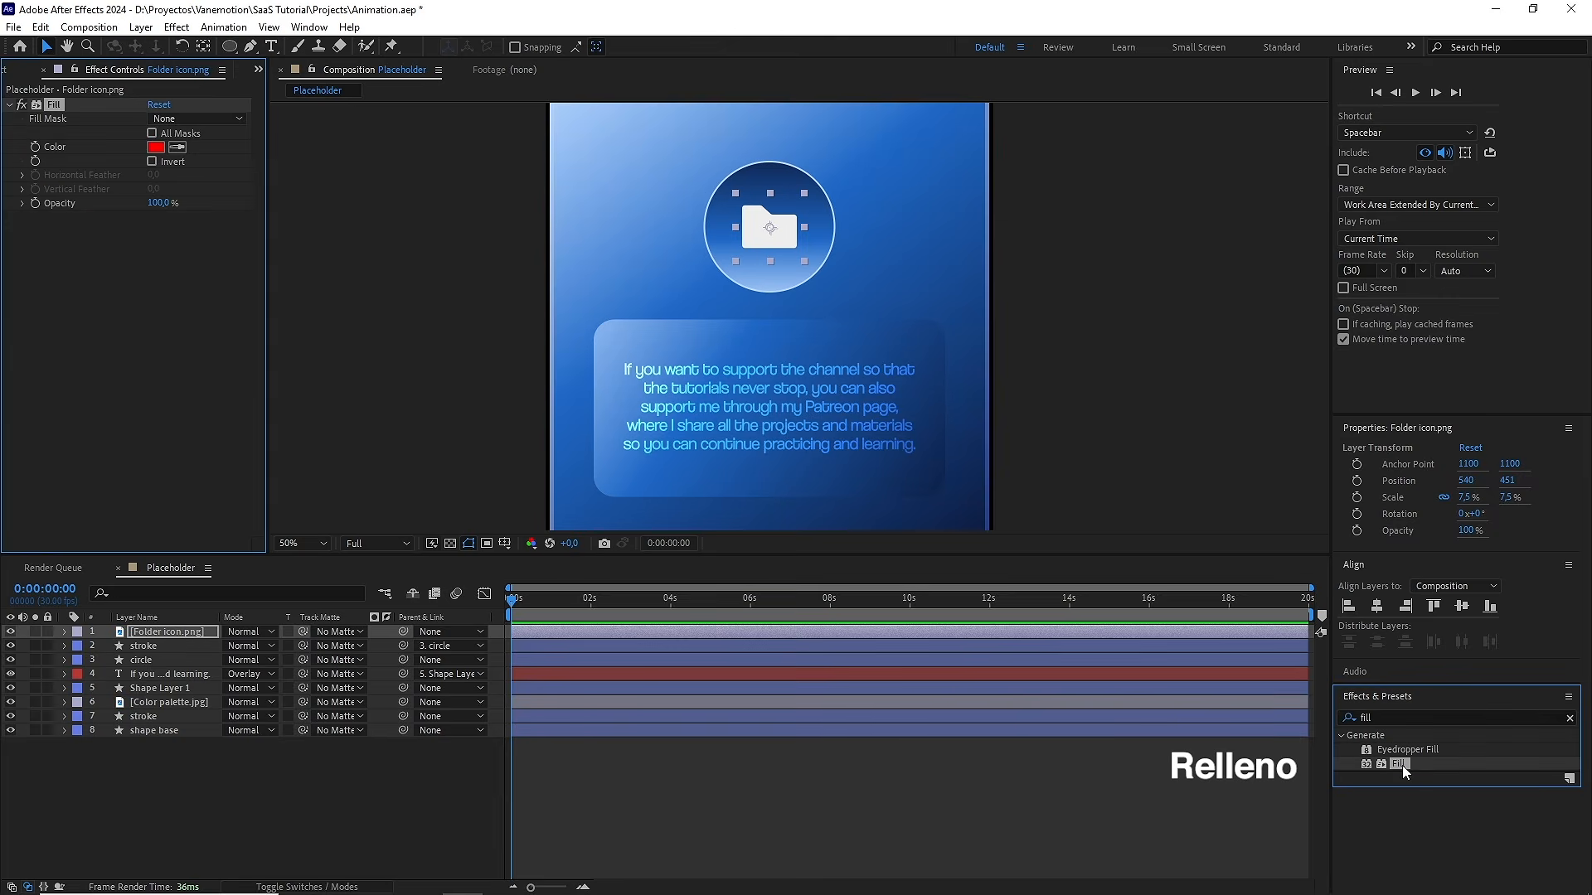
Set the folder icon's Fill colour to the lightest blue sampled from the colour palette image
left_click_drag(799, 439, 763, 339)
key("v")
left_click(183, 147)
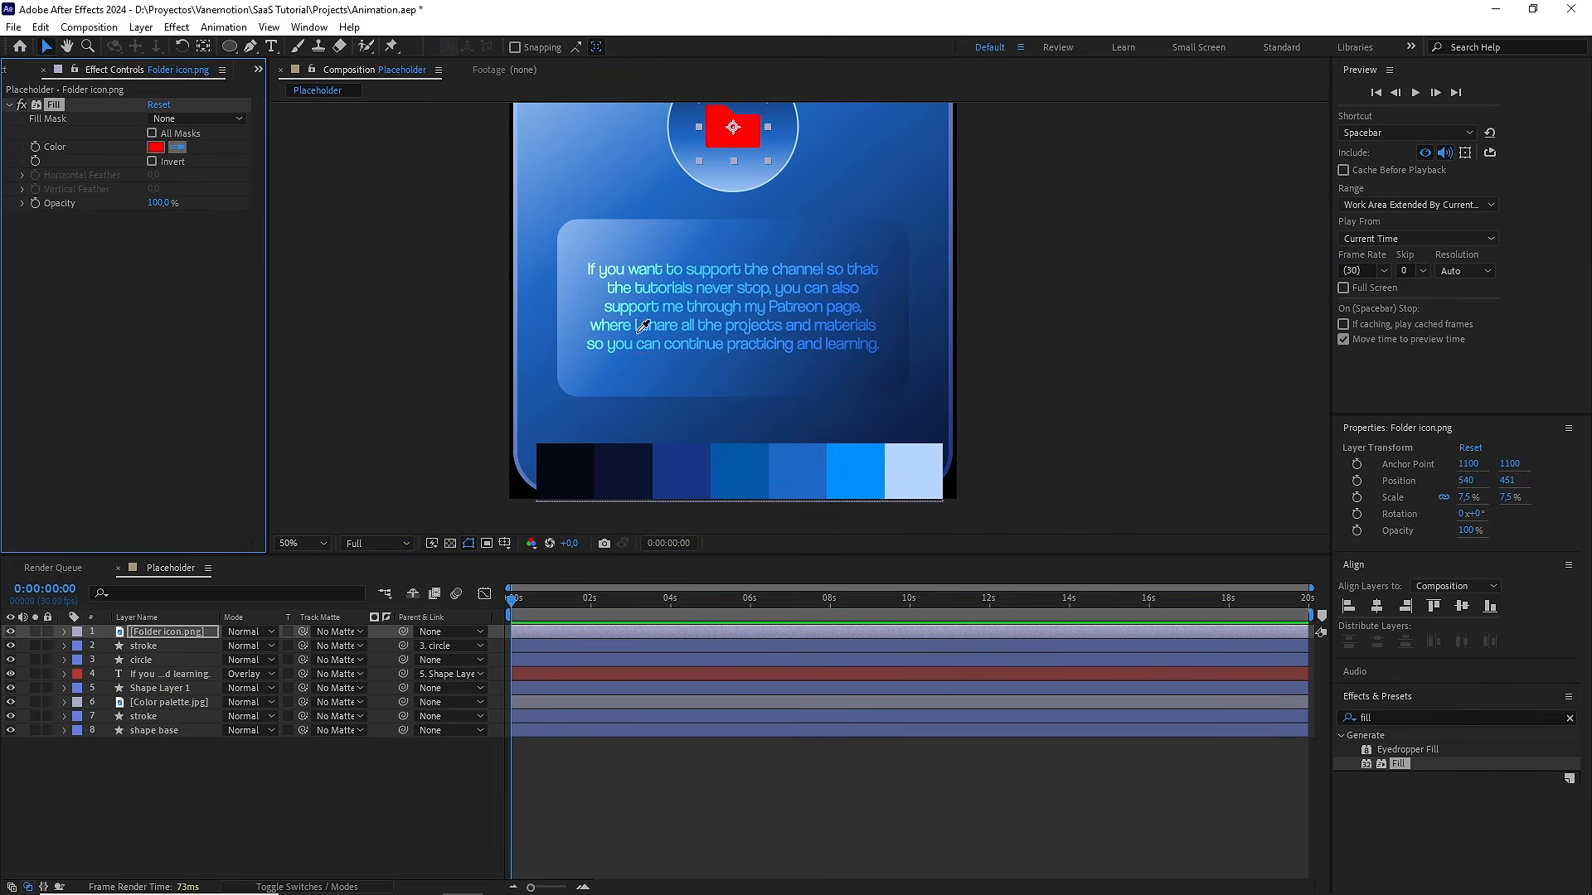
left_click(928, 474)
key("h")
left_click_drag(816, 239, 871, 342)
key("v")
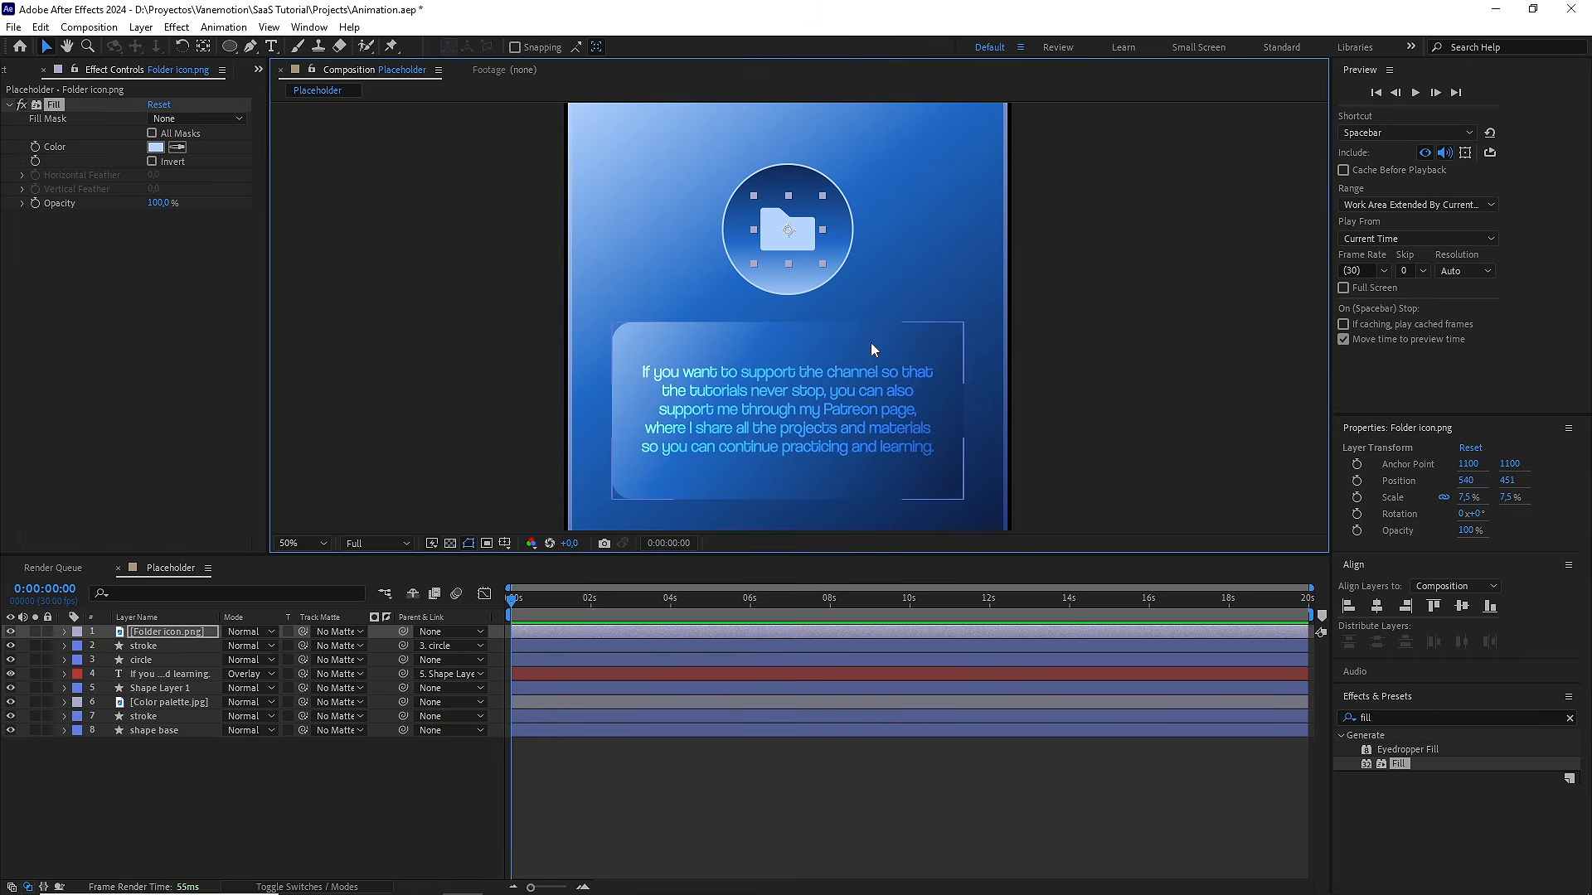
Parent the folder icon layer to the circle layer and deselect it
left_click(200, 633)
left_click_drag(401, 634, 144, 657)
left_click(263, 786)
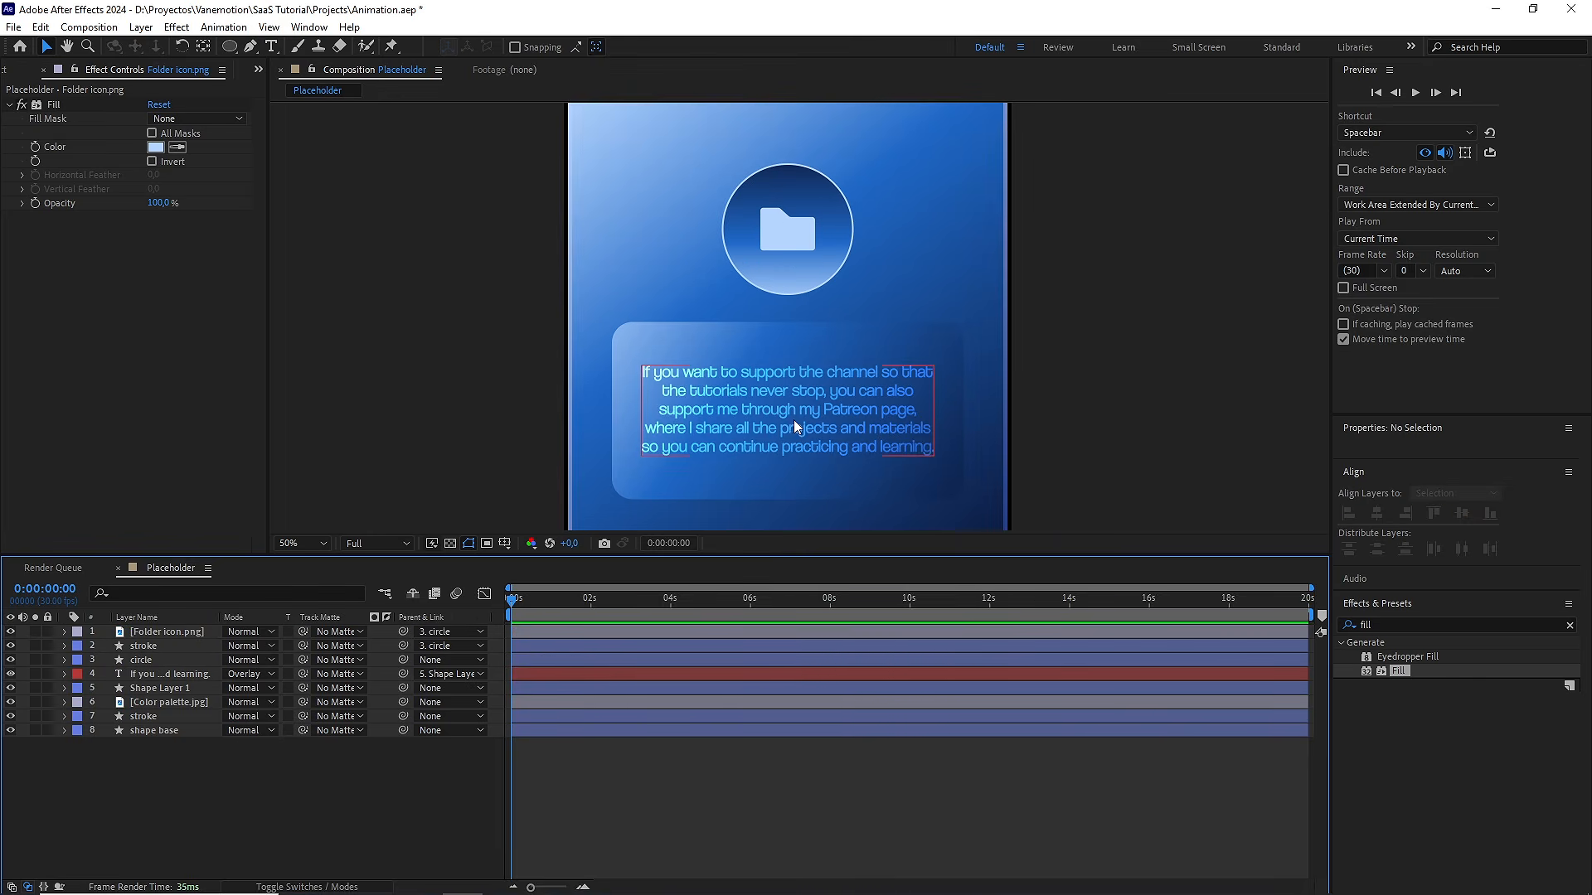
Convert the Color palette.jpg layer to a guide layer and hide it
scroll(796, 419, "down", 2)
key("h")
left_click_drag(841, 392, 840, 373)
key("v")
left_click(844, 425)
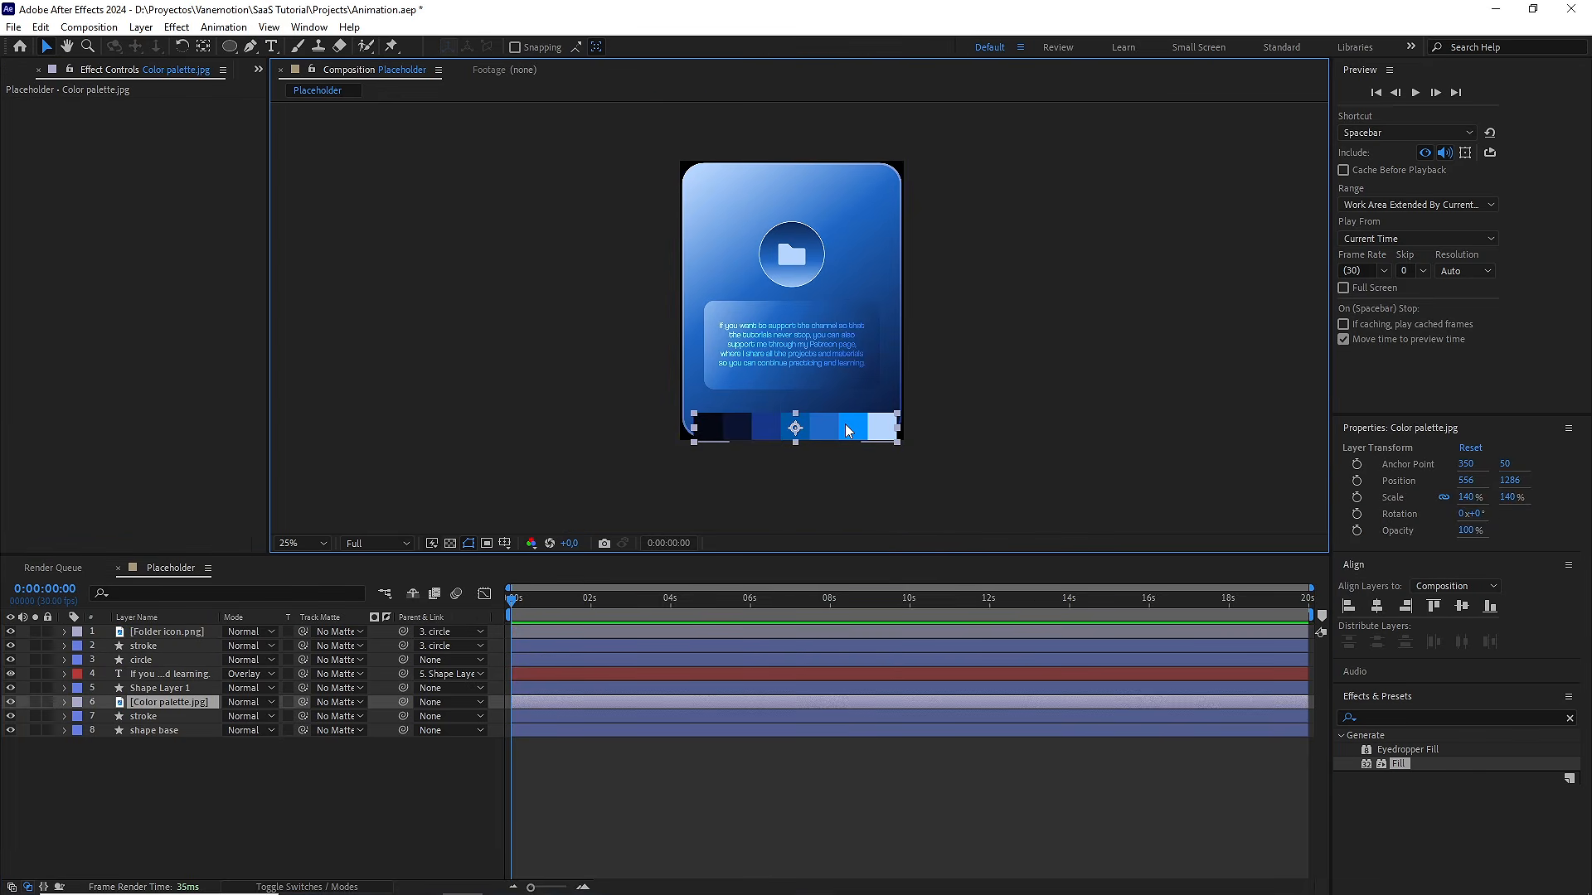
right_click(157, 707)
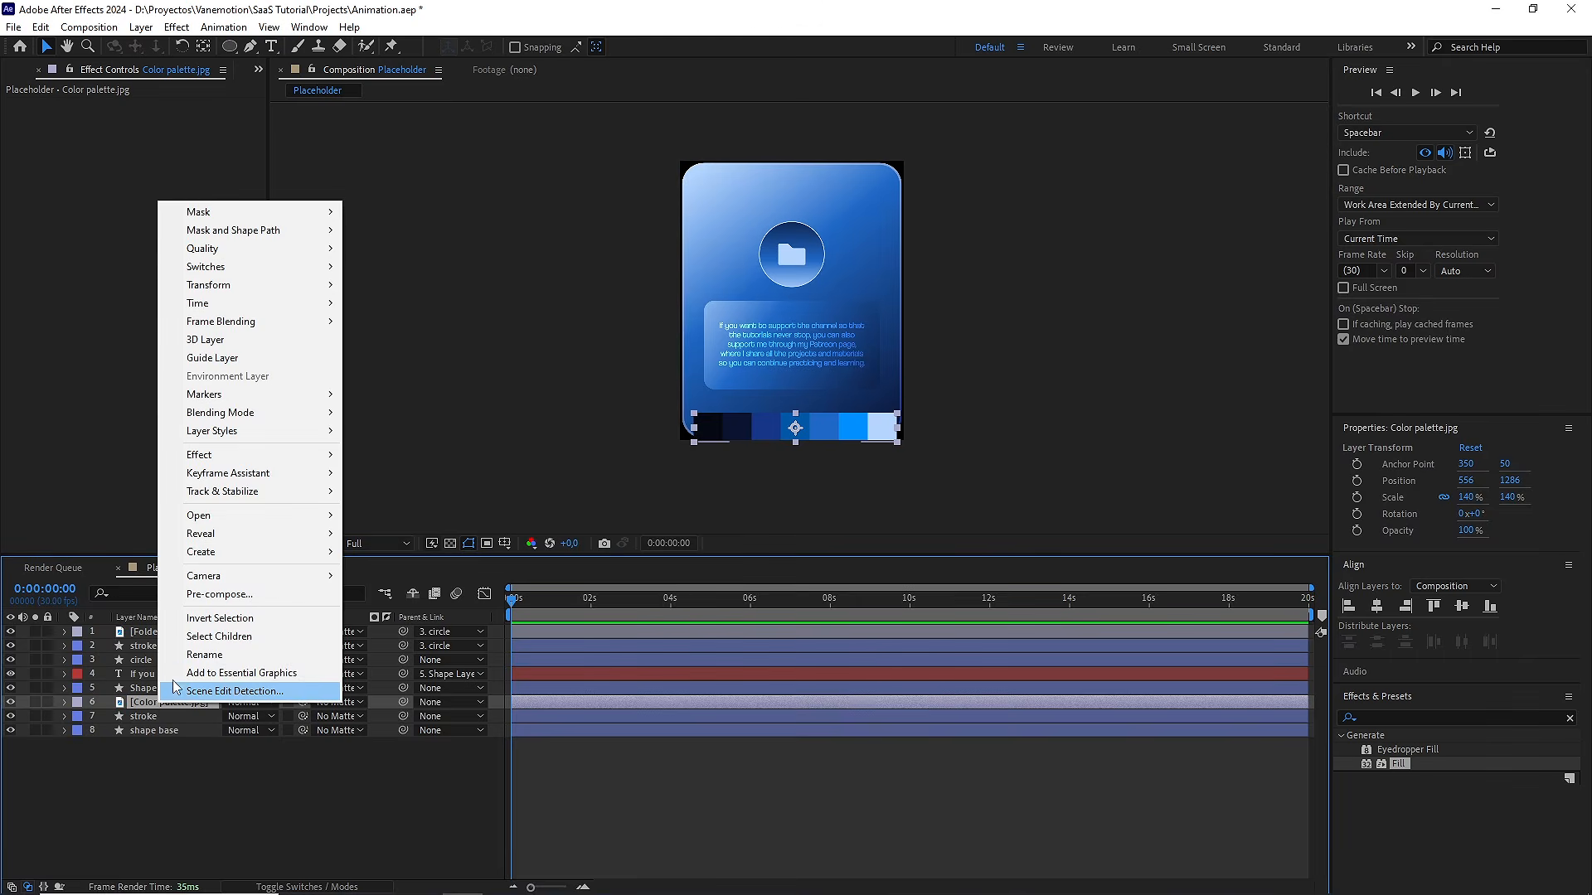
left_click(286, 365)
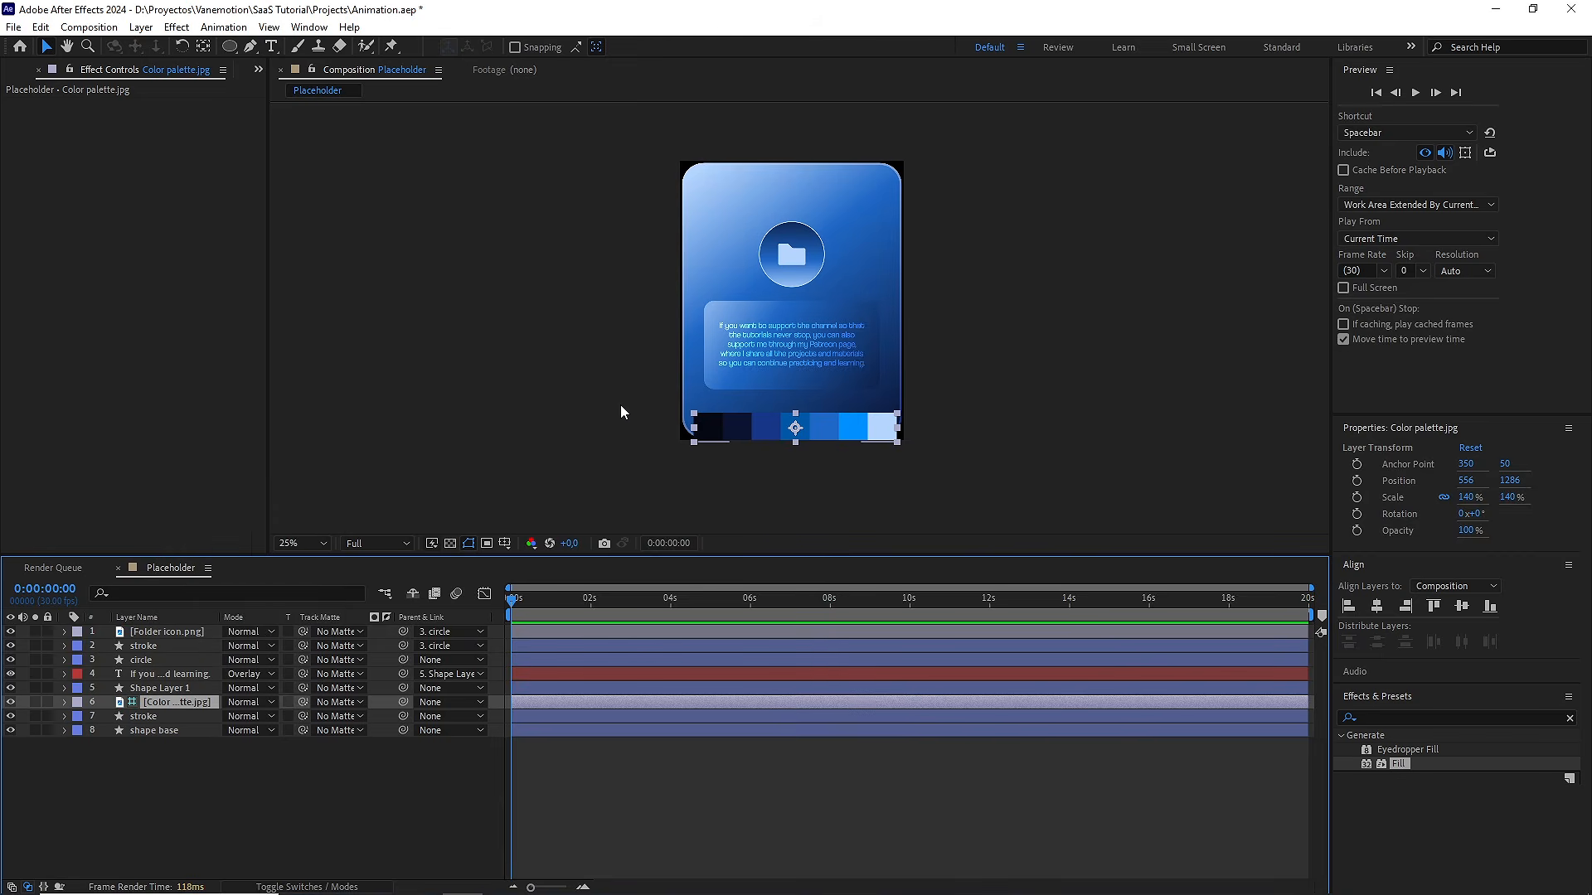
left_click(10, 702)
left_click(197, 812)
Apply the Deep Glow effect to the circle's stroke layer
scroll(914, 431, "up", 2)
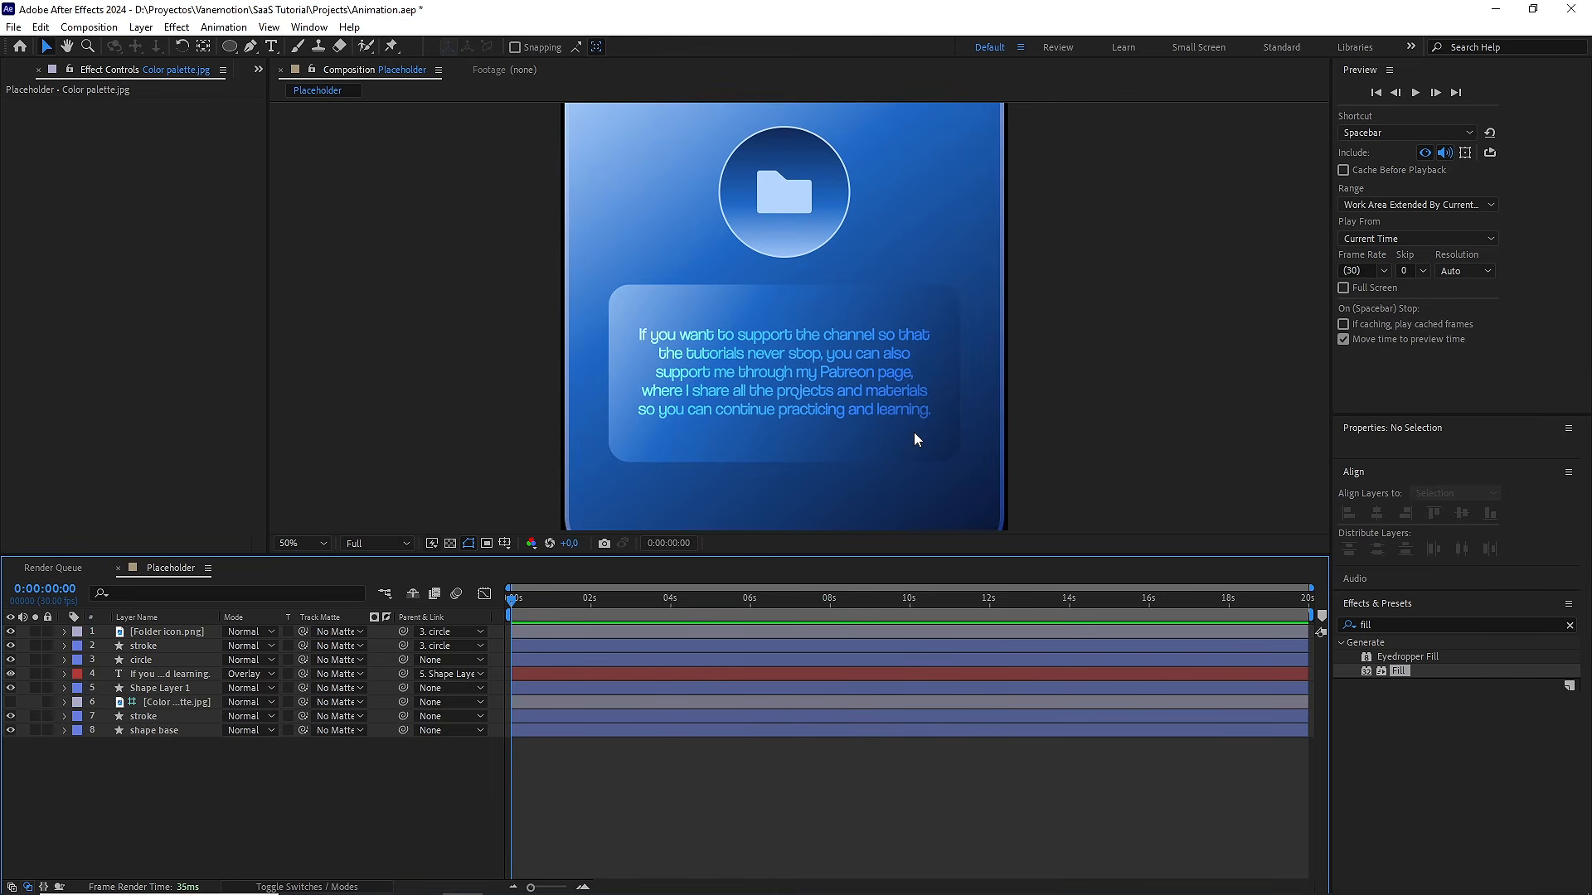
scroll(904, 322, "down", 2)
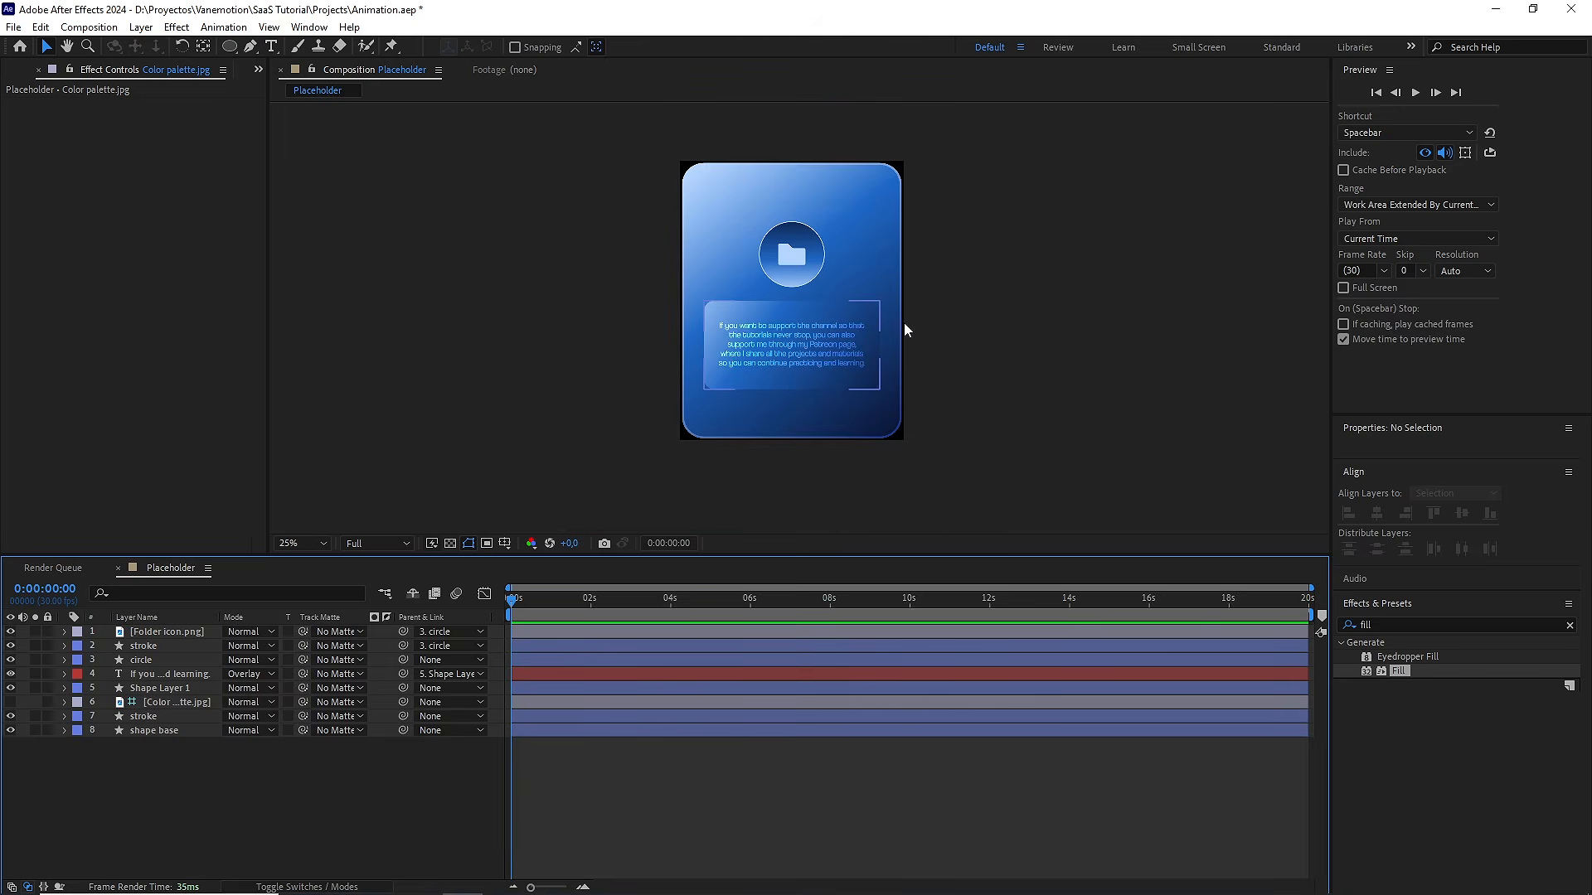
left_click(146, 648)
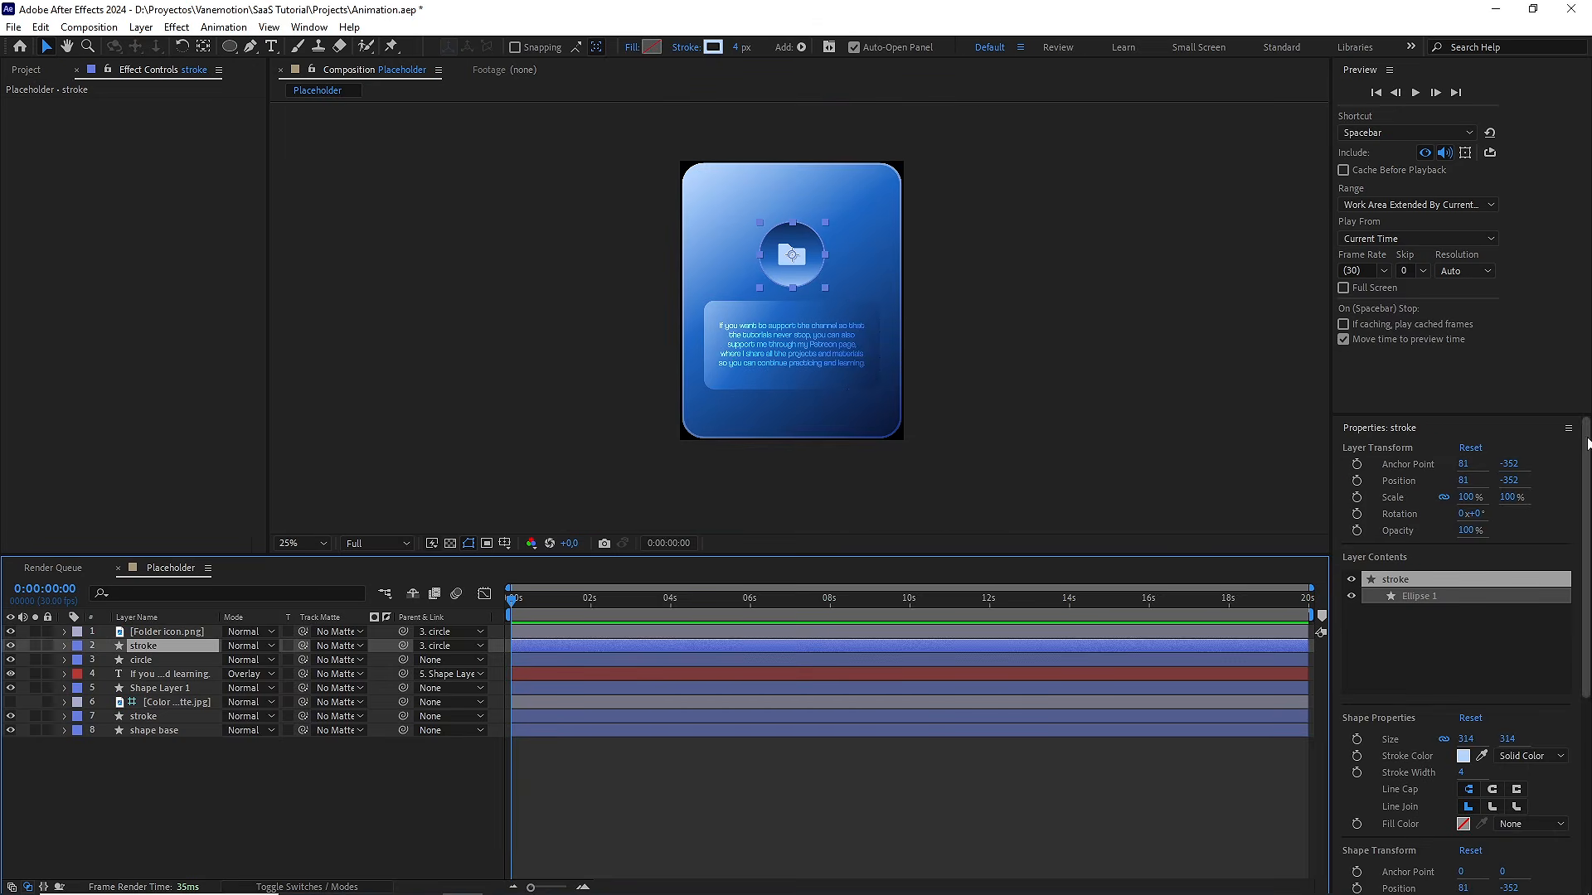
scroll(1567, 630, "down", 5)
left_click(1380, 824)
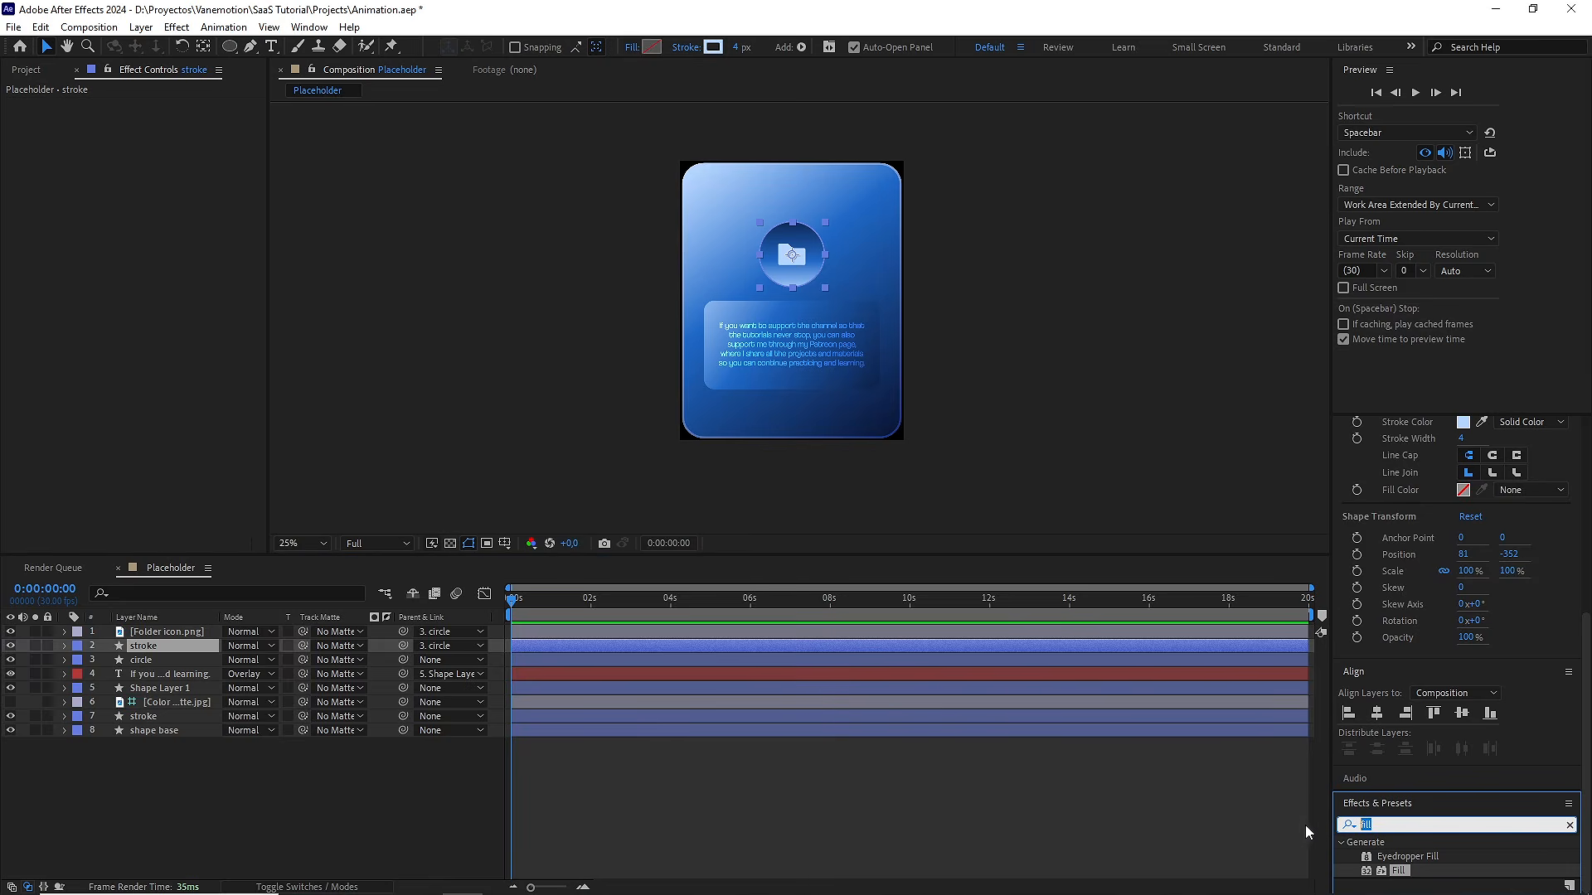
type("dee")
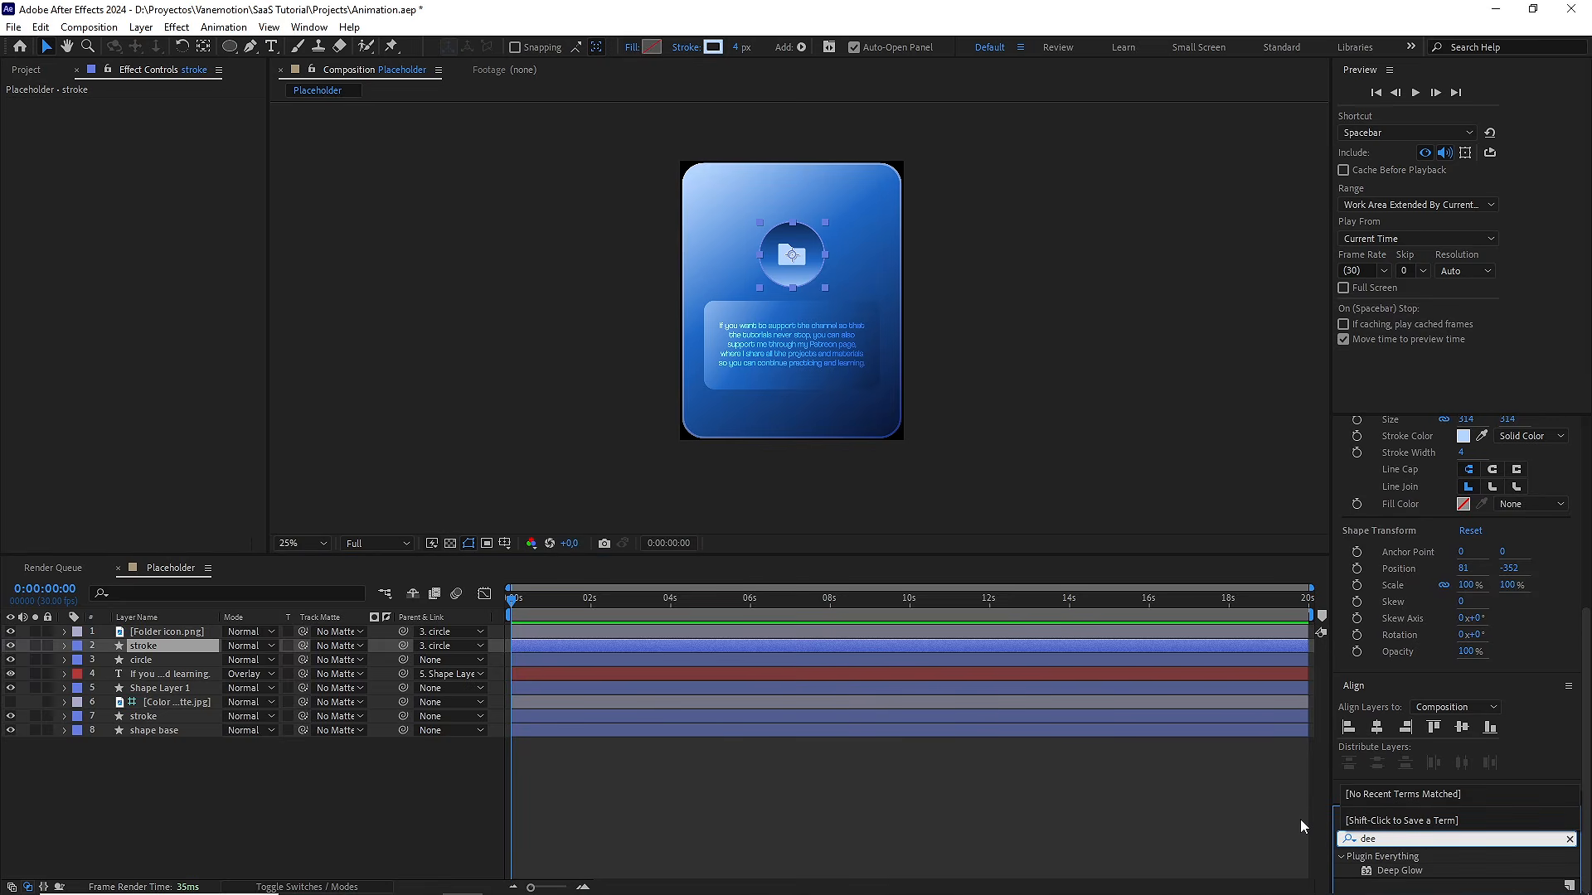
double_click(1409, 871)
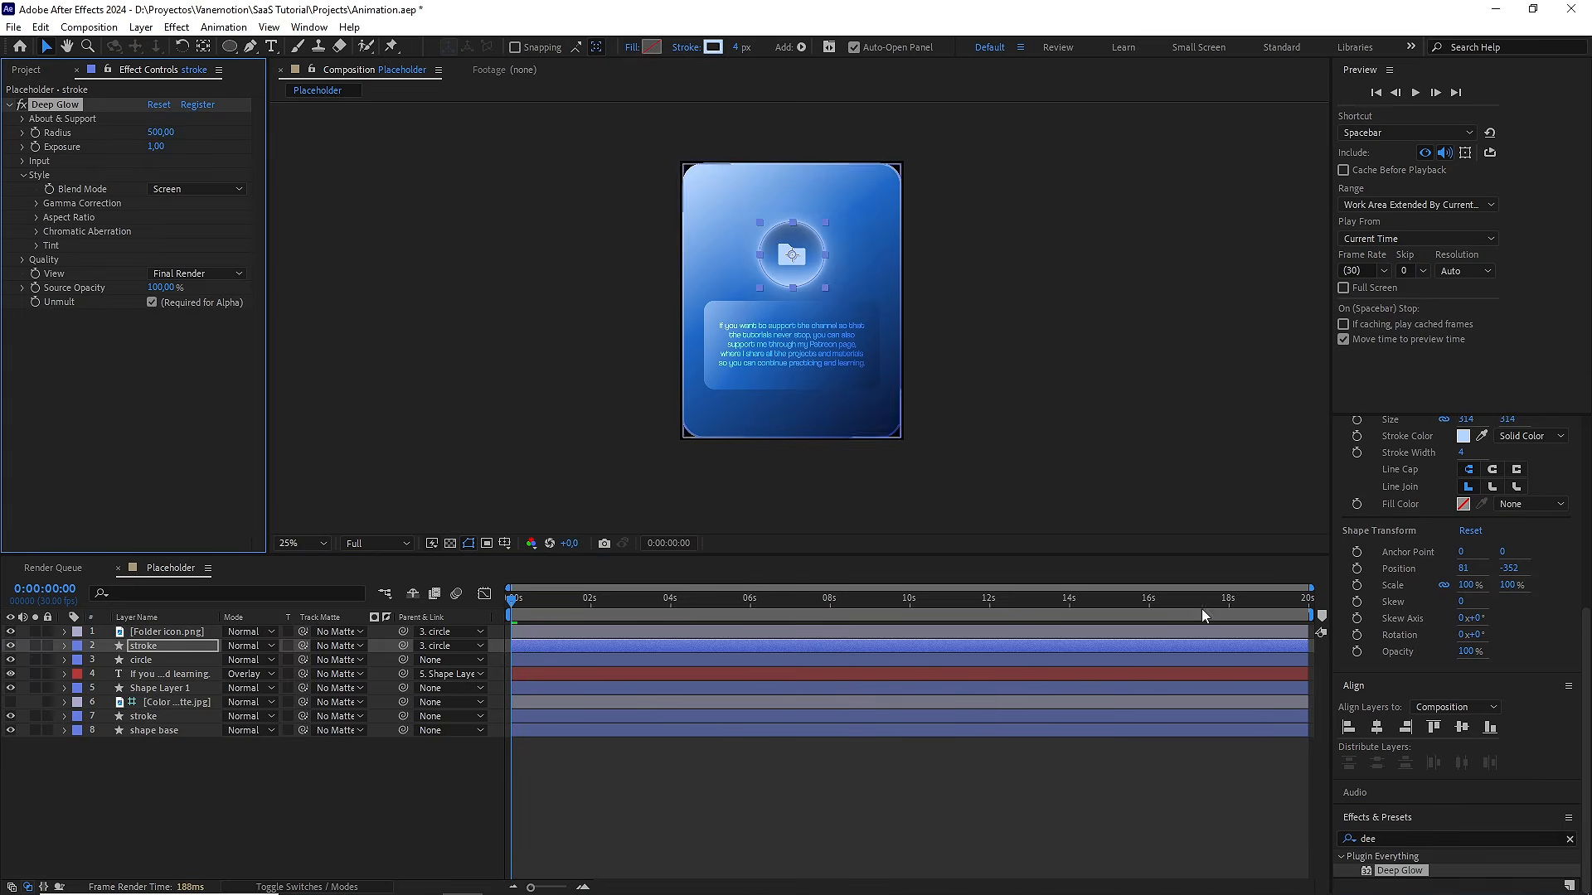
Set the Deep Glow radius to 200 and its exposure to 0.03 on the circle's stroke layer
scroll(755, 210, "up", 2)
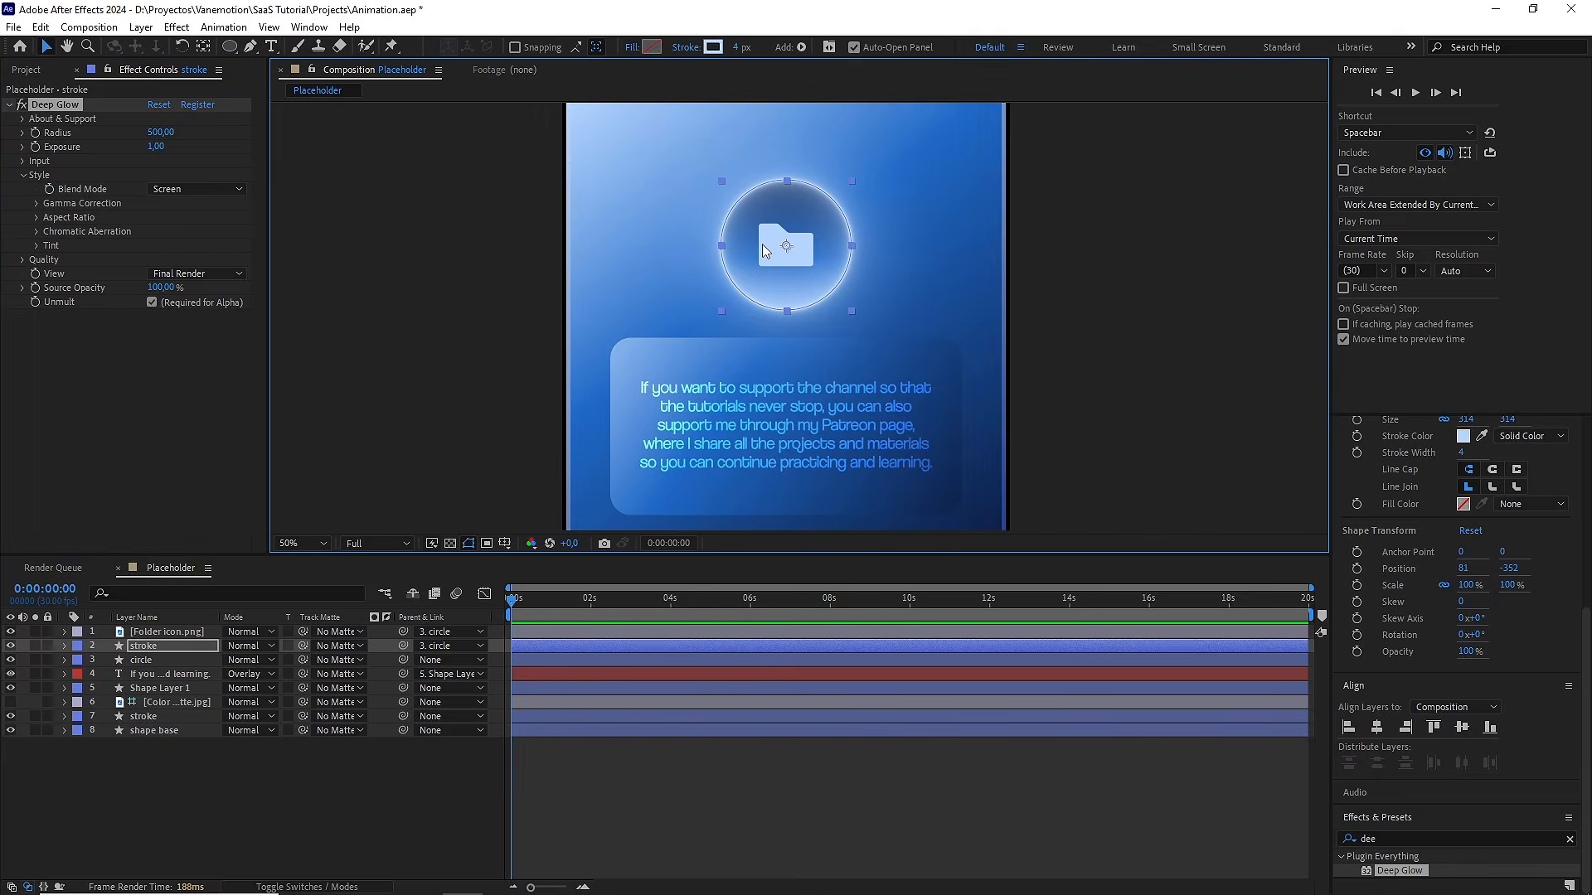
scroll(763, 244, "up", 2)
left_click(161, 133)
type("200")
key("Tab")
type("0,15")
key("Return")
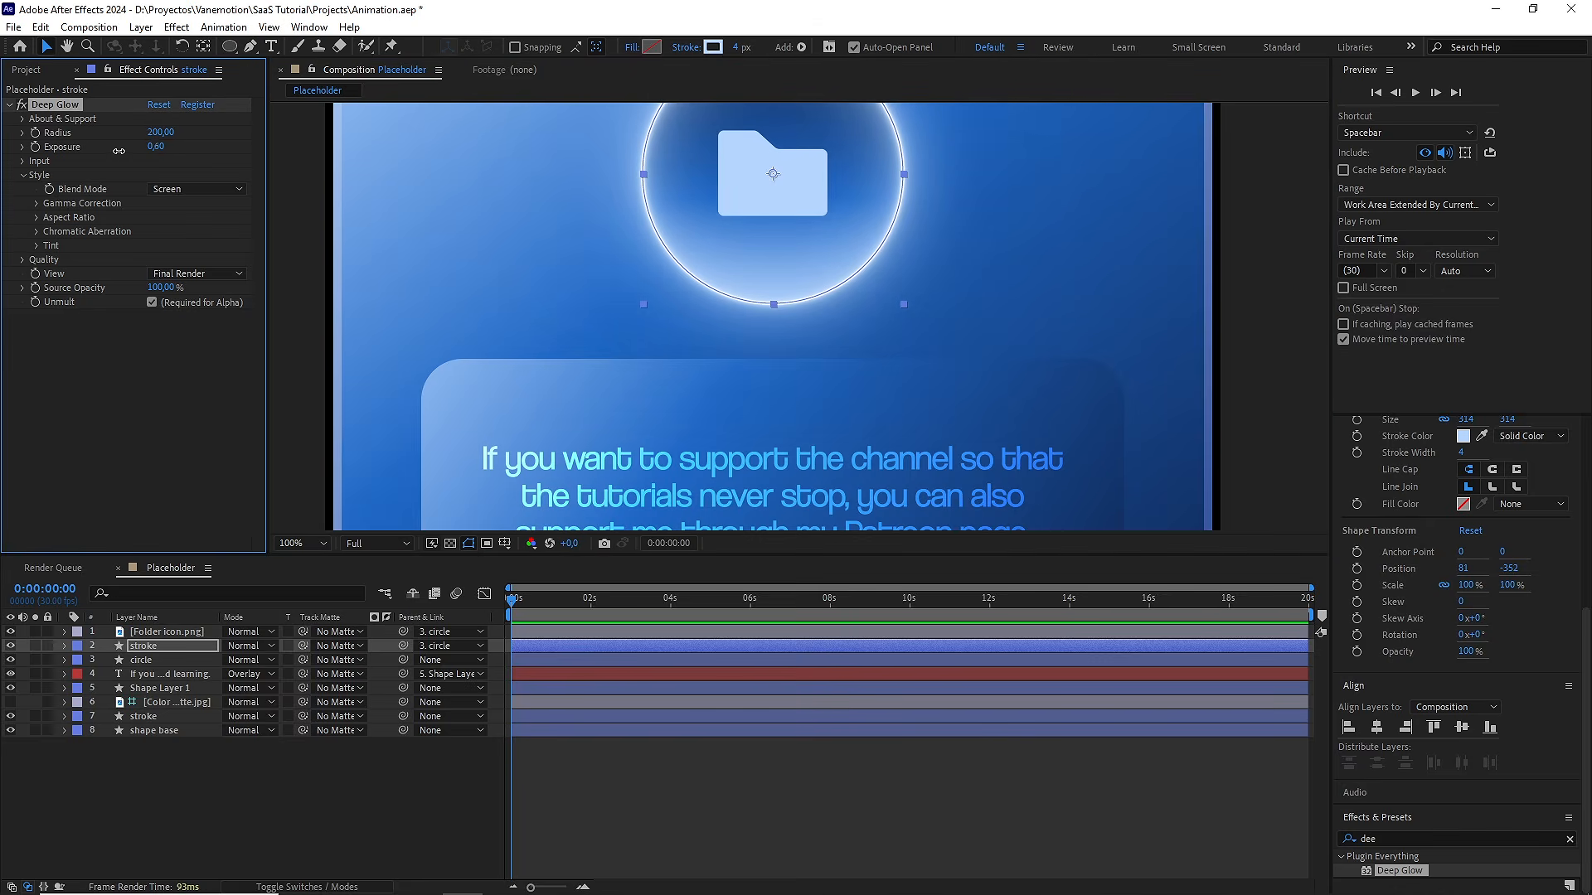
left_click_drag(92, 152, 77, 149)
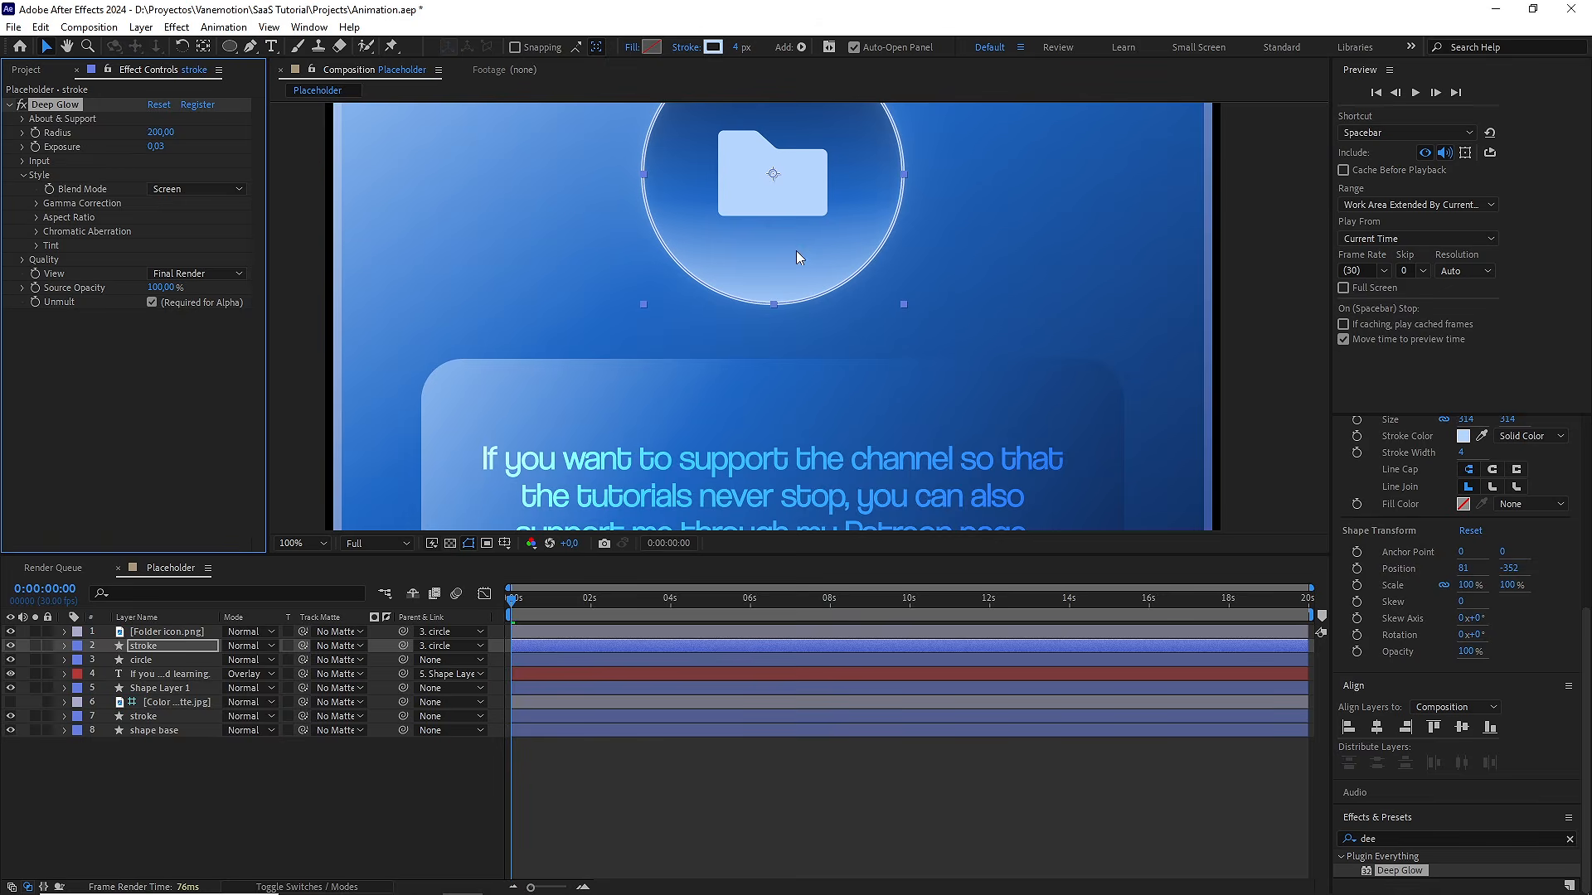
left_click(1143, 257)
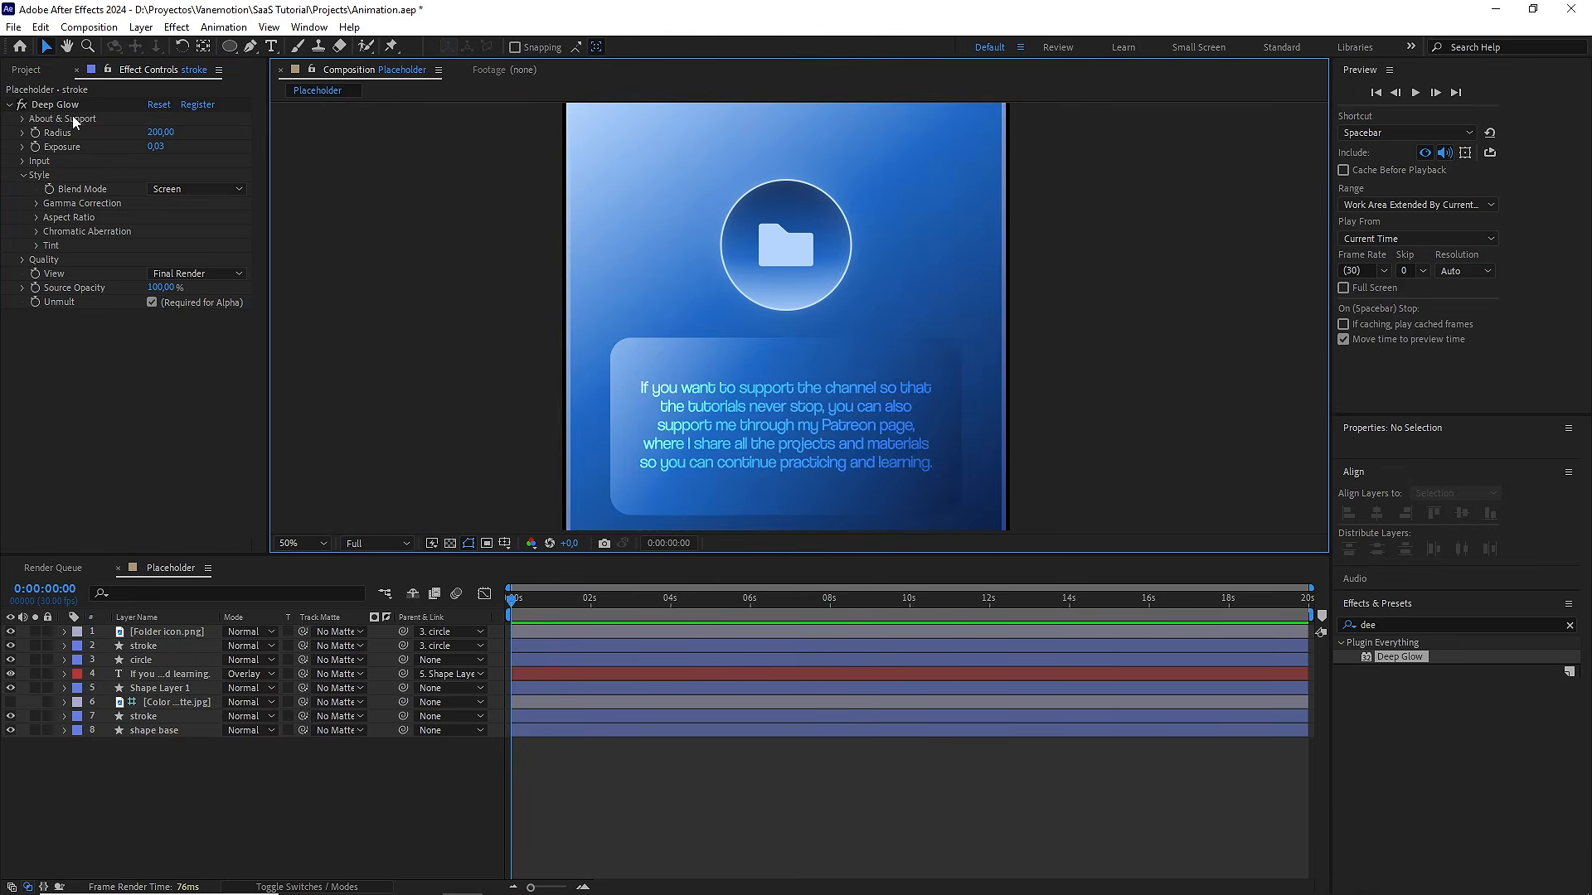
Toggle Deep Glow to compare the circle outline with and without it, and leave the effect switched off
left_click(25, 104)
left_click(25, 105)
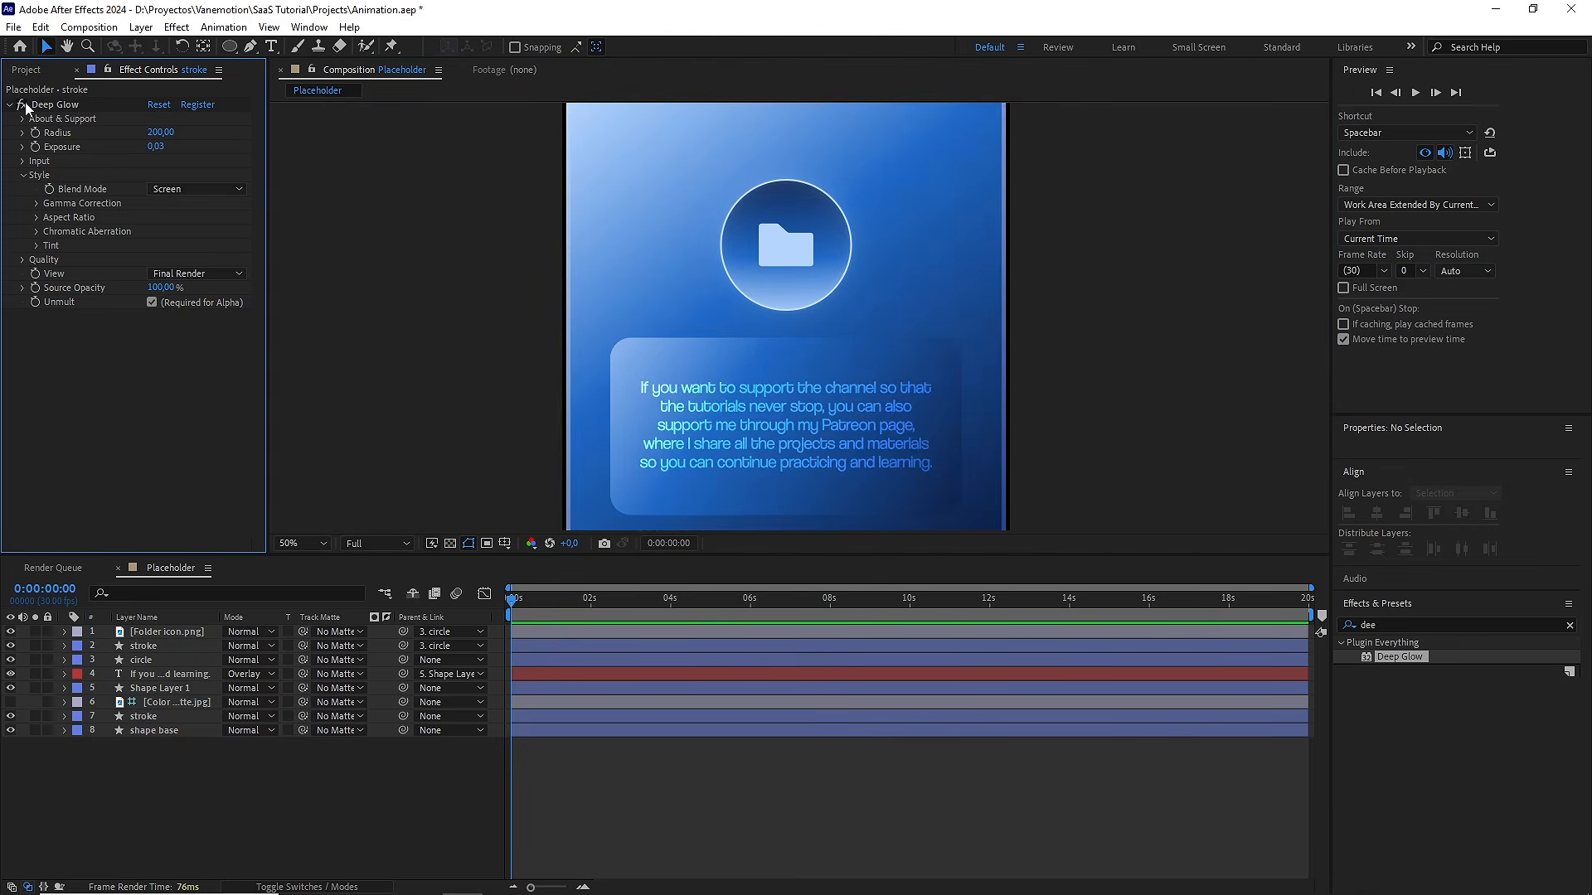
left_click(25, 105)
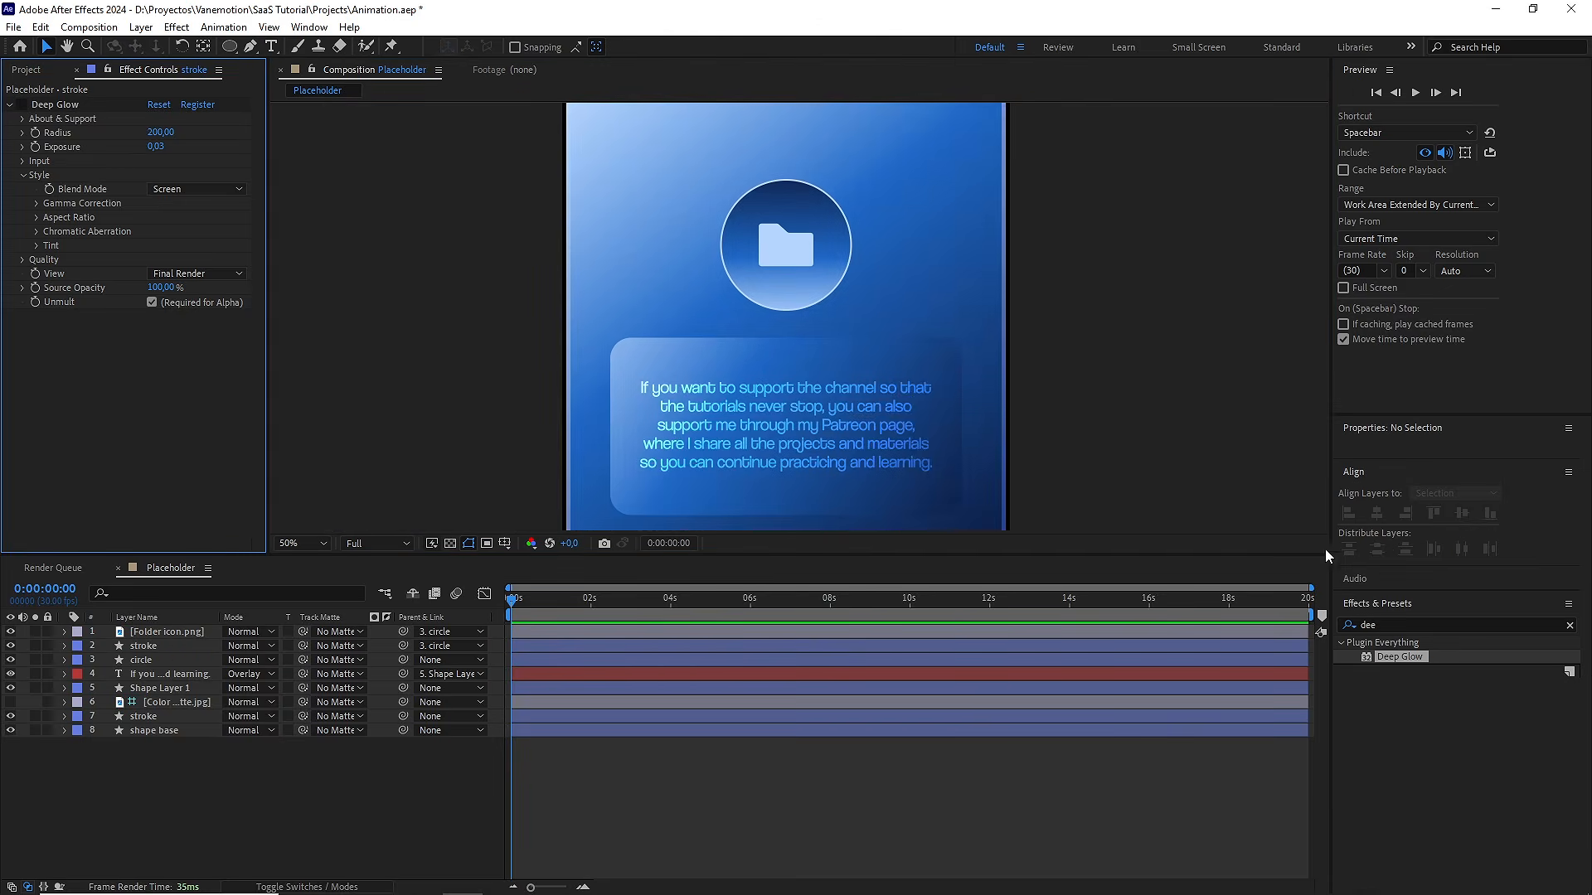
Try the built-in Glow effect on the circle's stroke layer with a glow radius of 50
left_click(1435, 629)
type("glow")
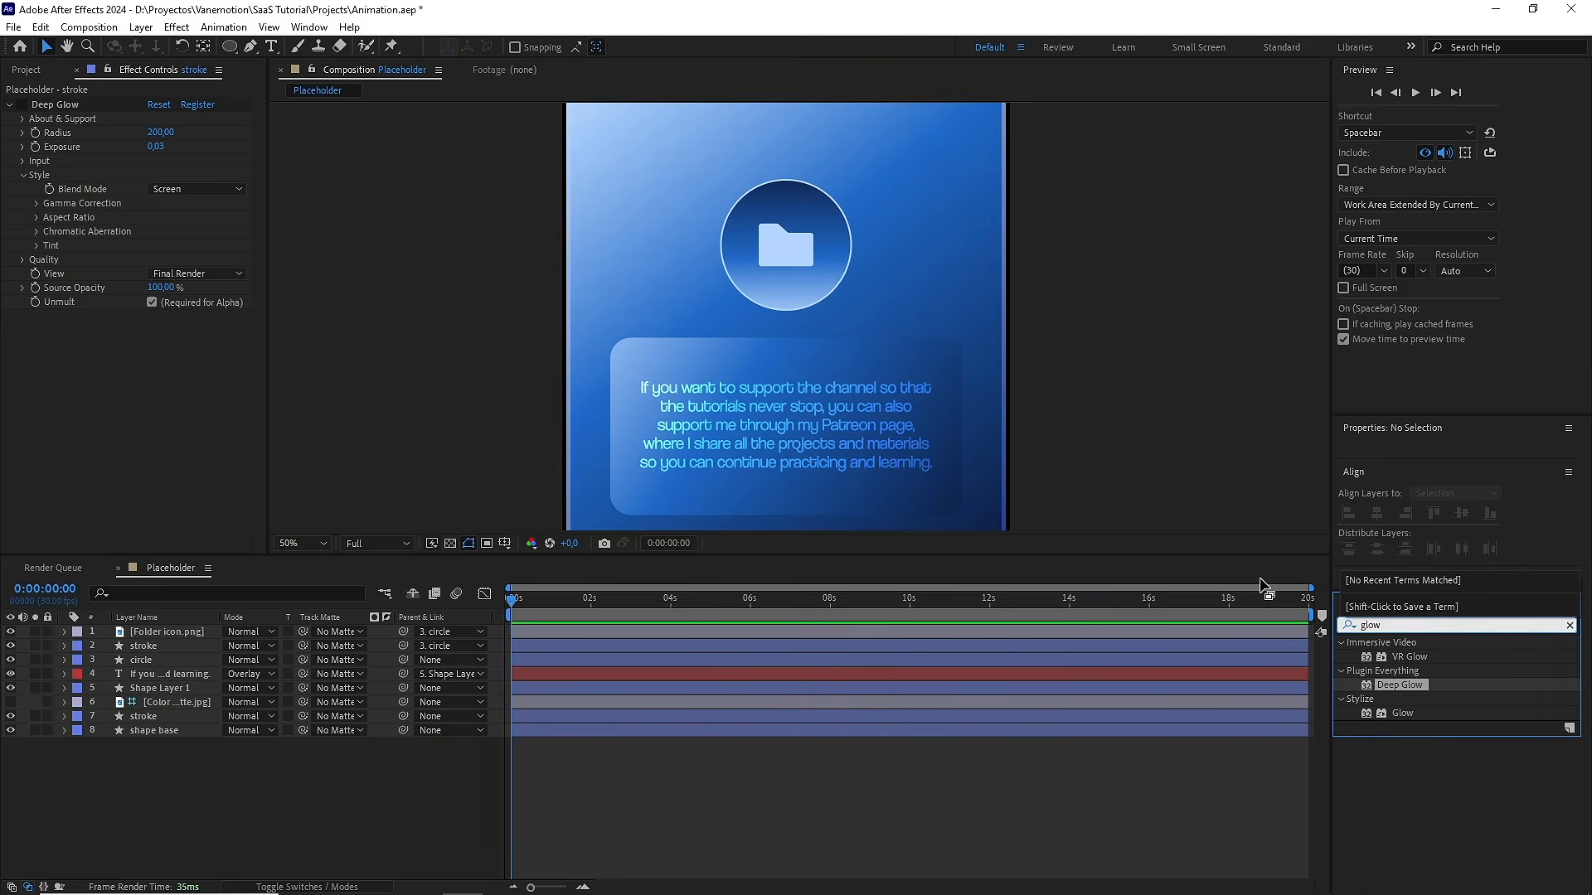
mouse_move(1396, 715)
left_mouse_down()
mouse_move(185, 637)
mouse_move(176, 649)
left_mouse_up()
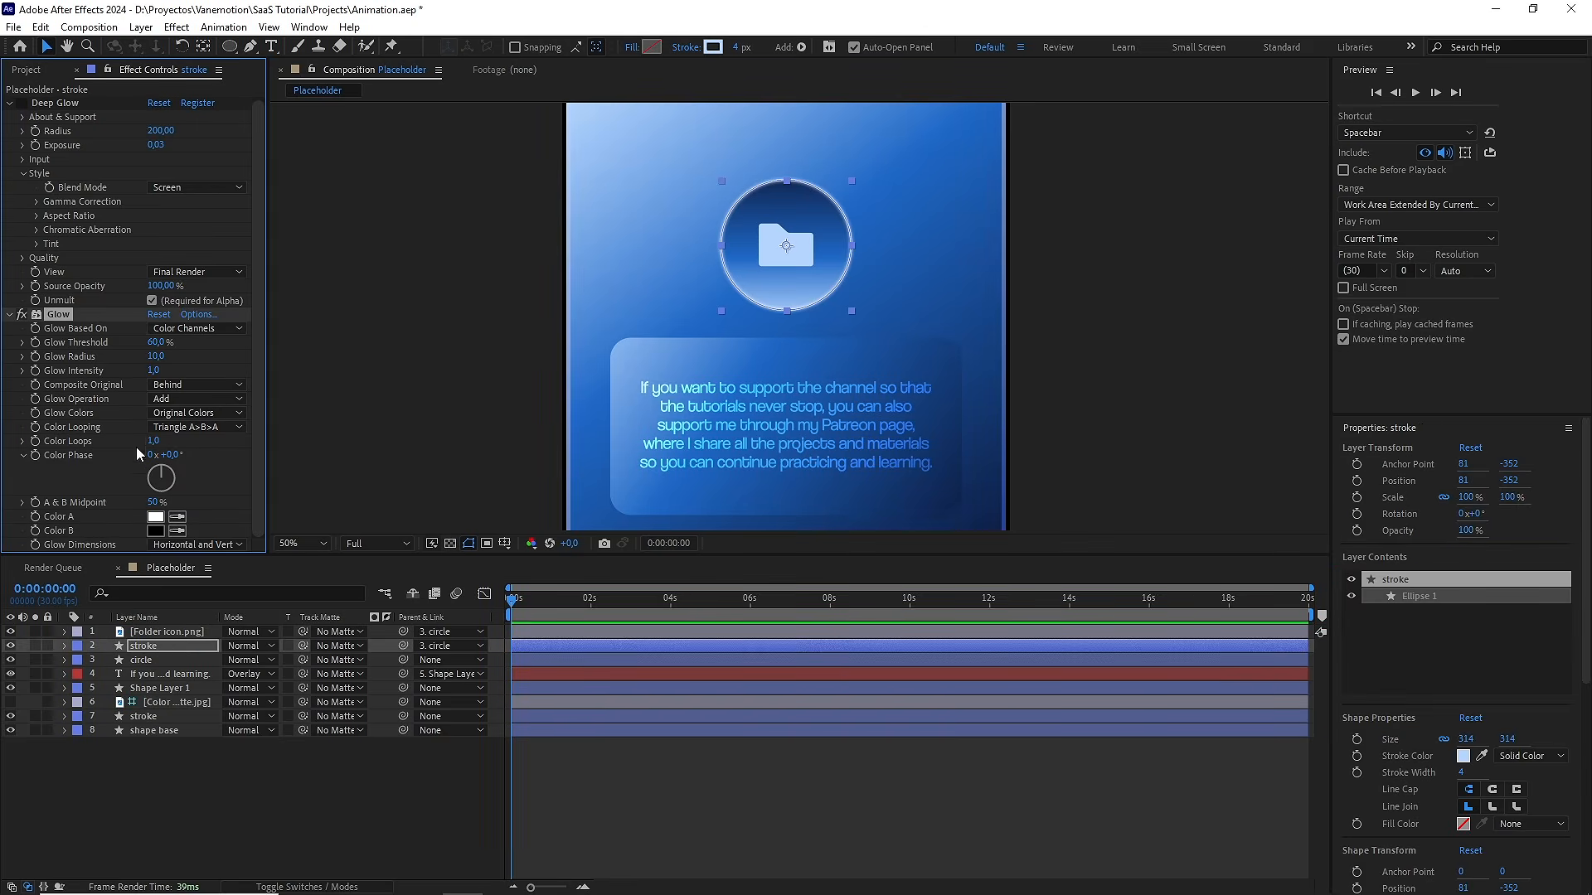
left_click_drag(155, 359, 187, 353)
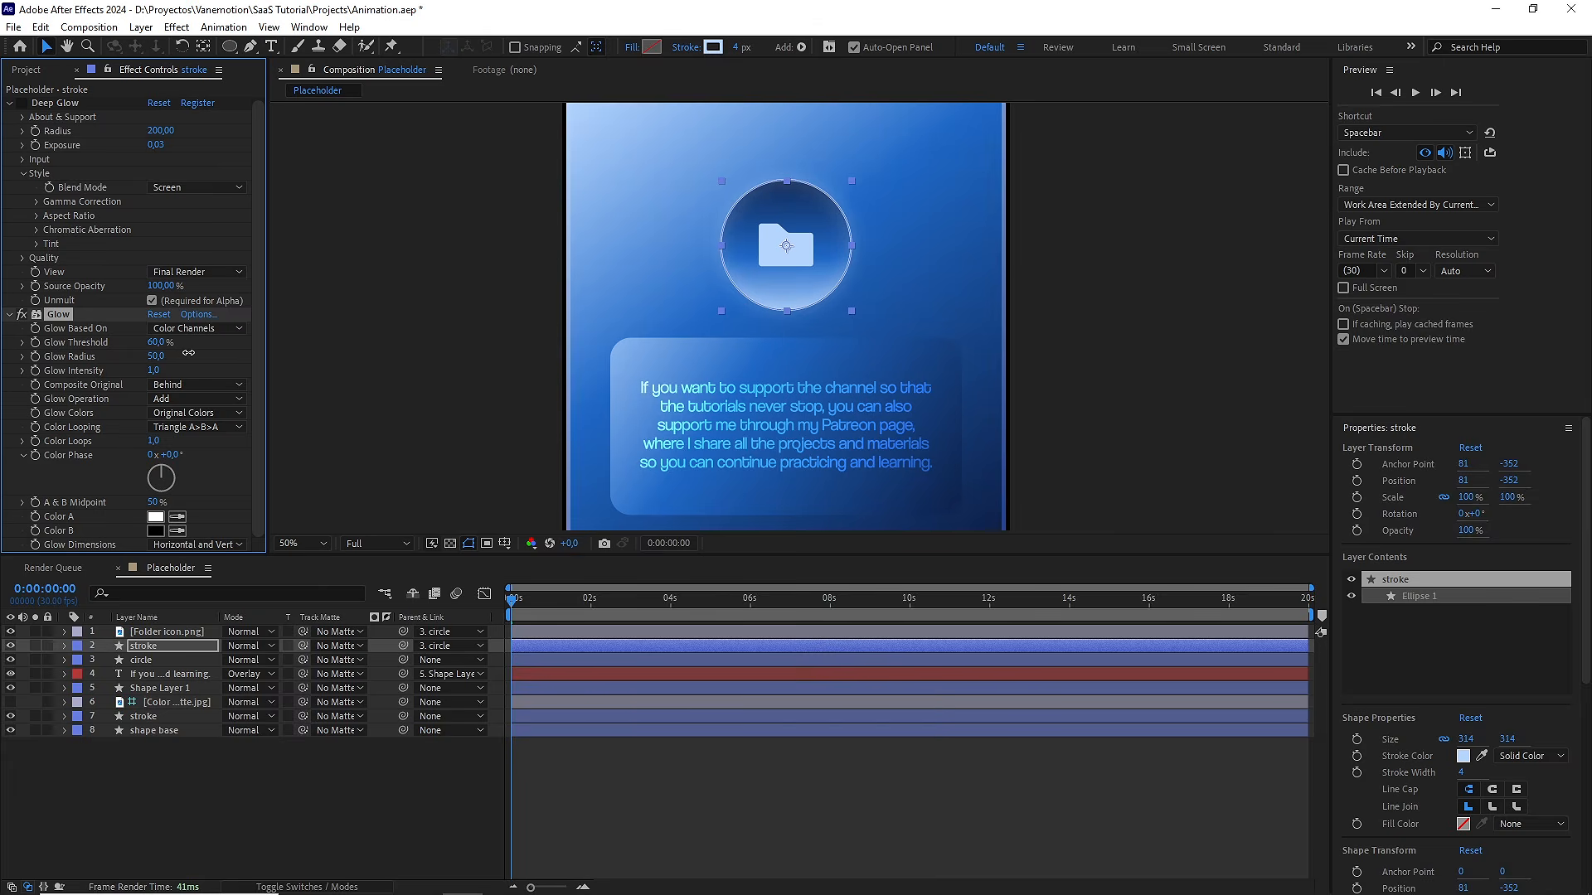
left_click(1158, 285)
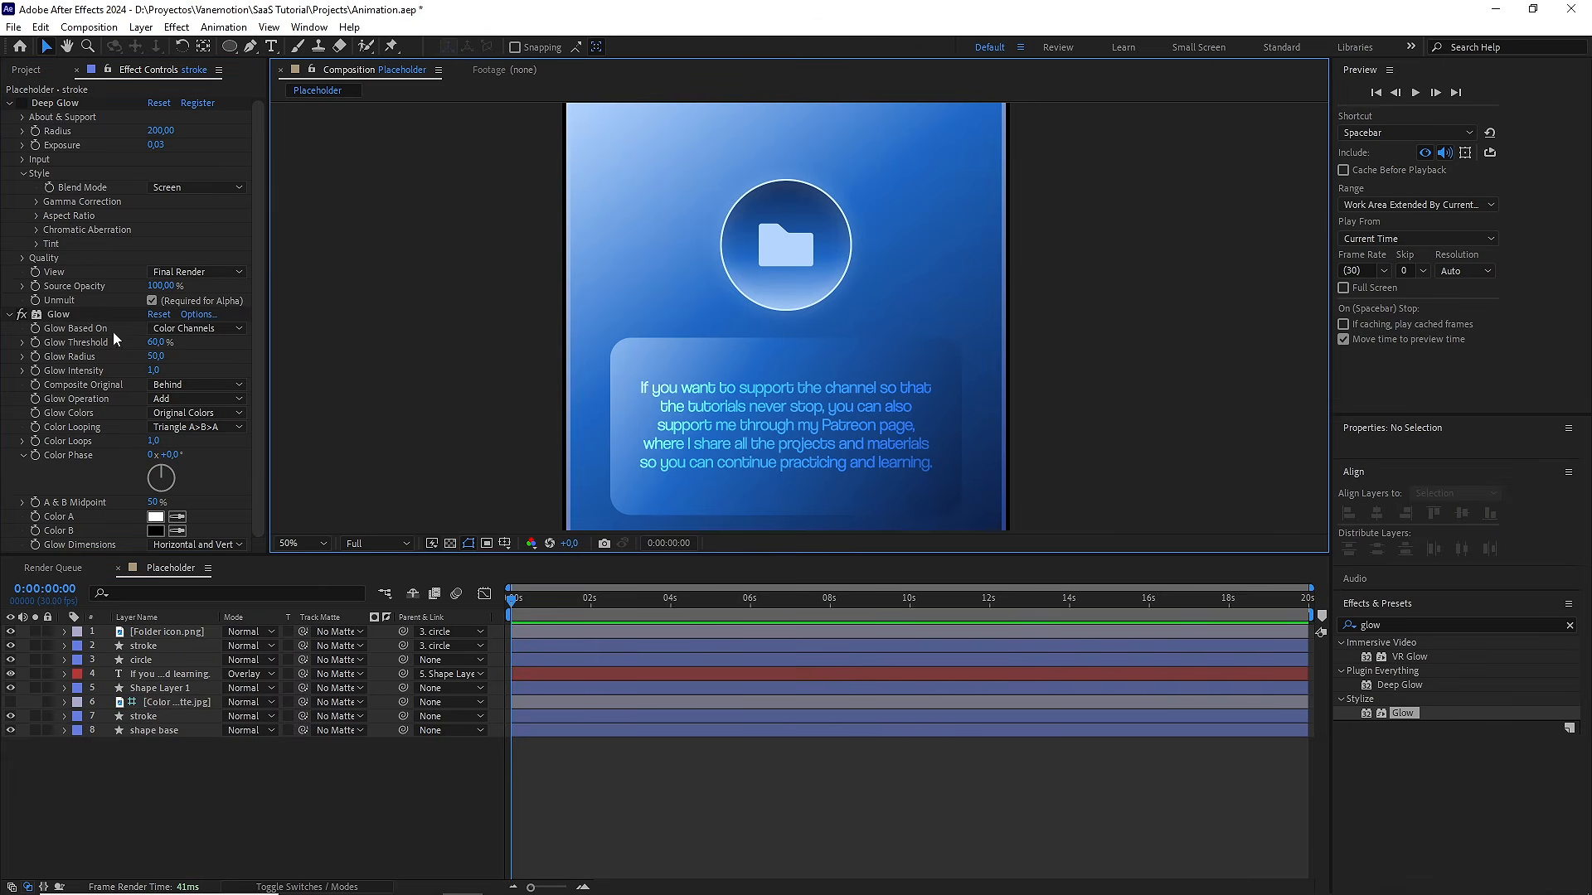
Compare the circle outline with Glow on and off, delete the Glow effect and switch Deep Glow back on
left_click(23, 315)
left_click(24, 315)
left_click(23, 315)
left_click(24, 315)
left_click(57, 316)
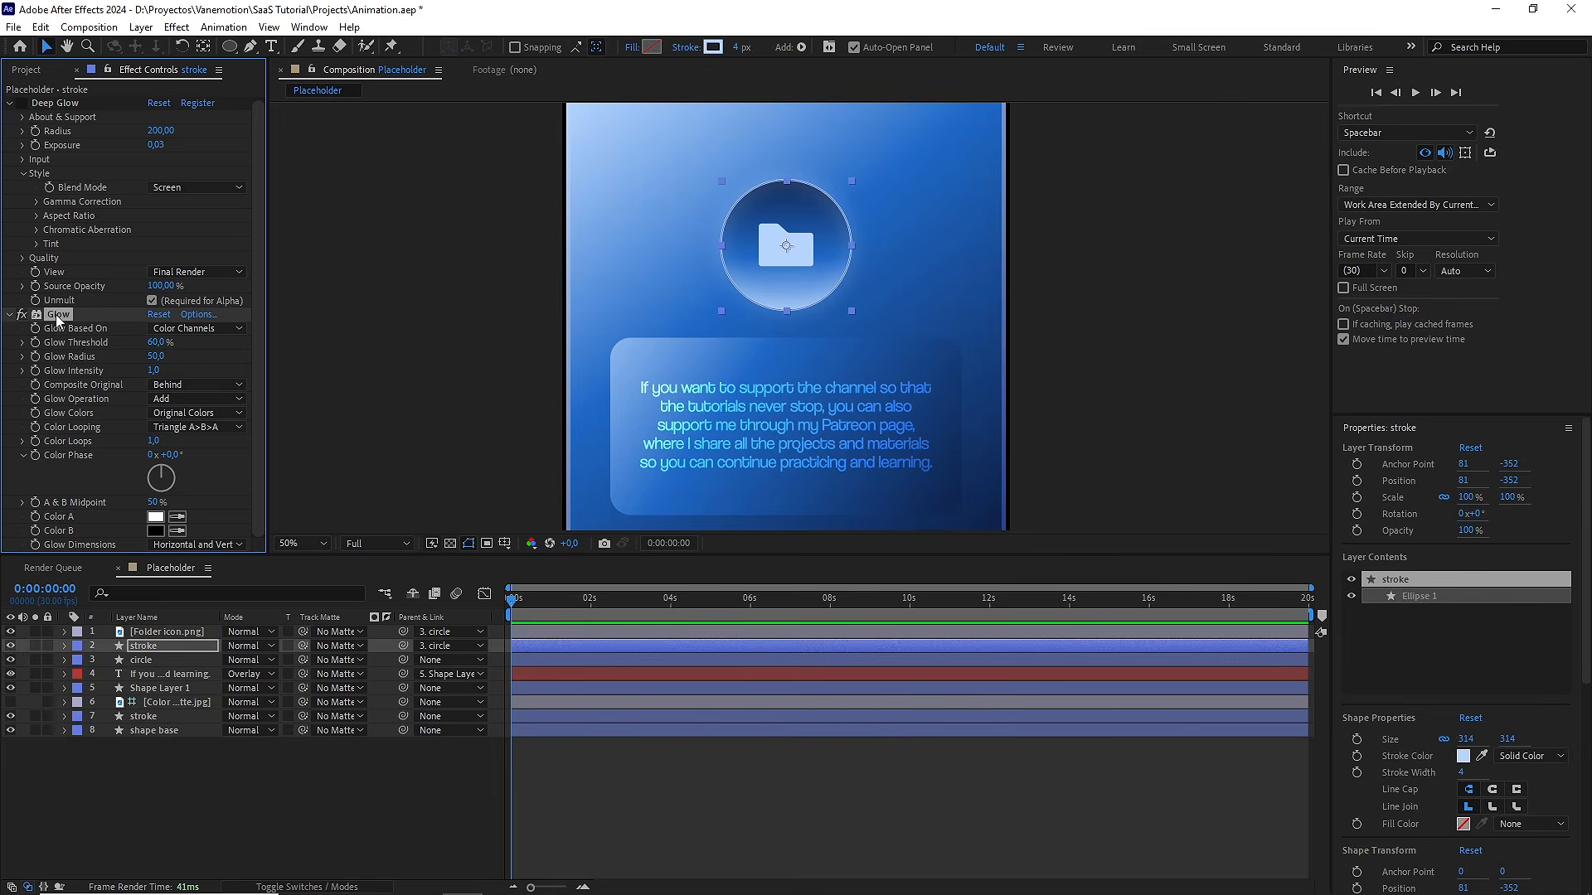
key("Delete")
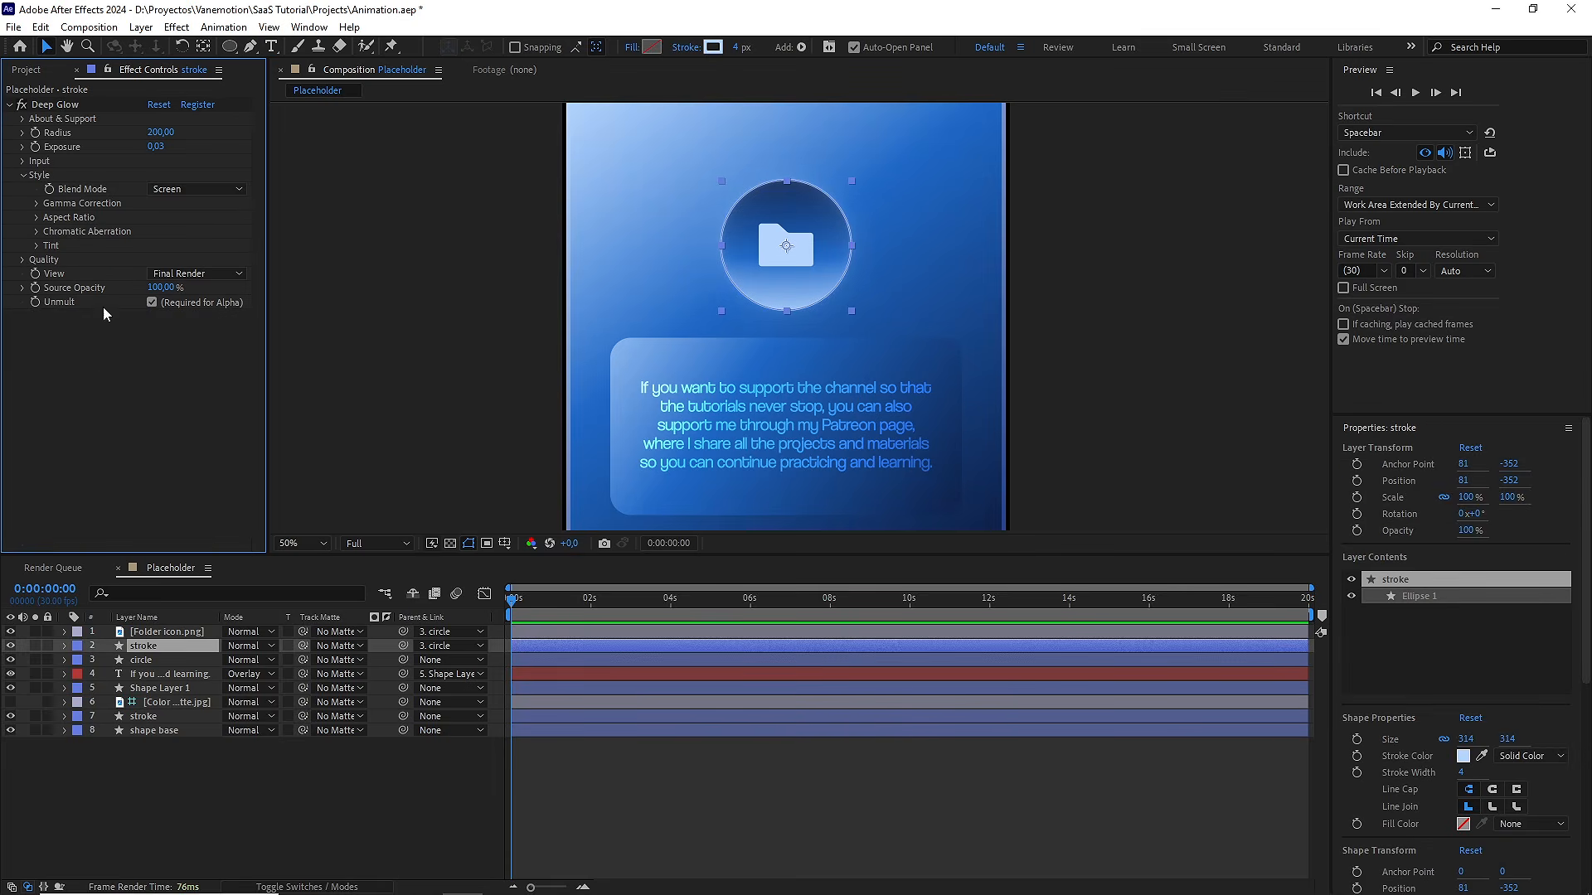
Set the blending mode of the circle's stroke layer to Add and deselect it
left_click(247, 645)
left_click(315, 350)
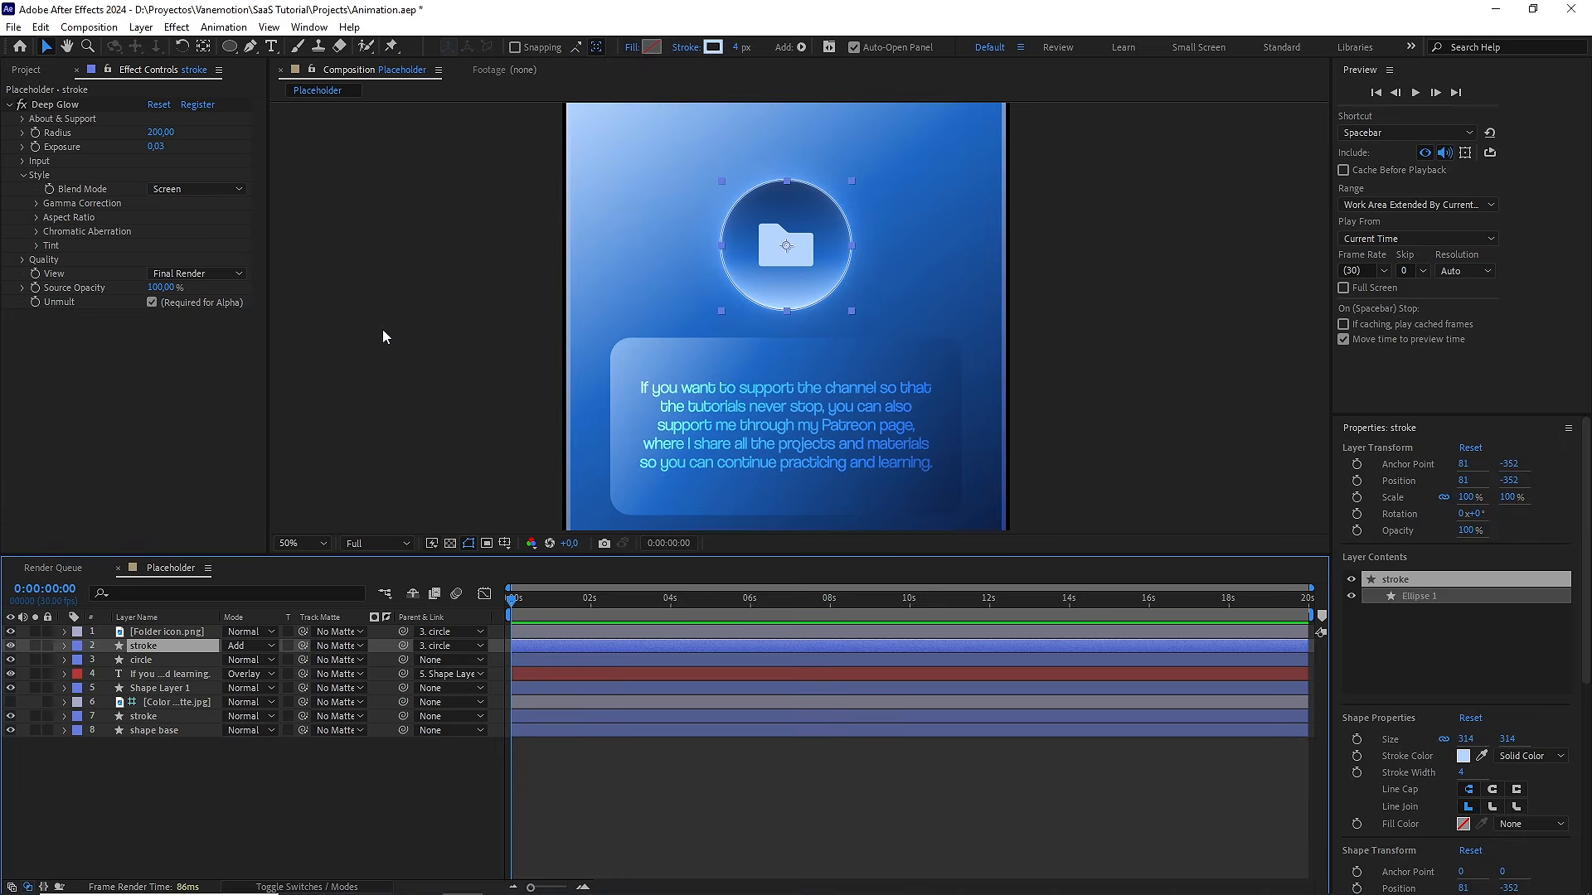
left_click(1122, 338)
Fit the whole Placeholder card in the composition view and clear the effects search
scroll(1122, 338, "down", 2)
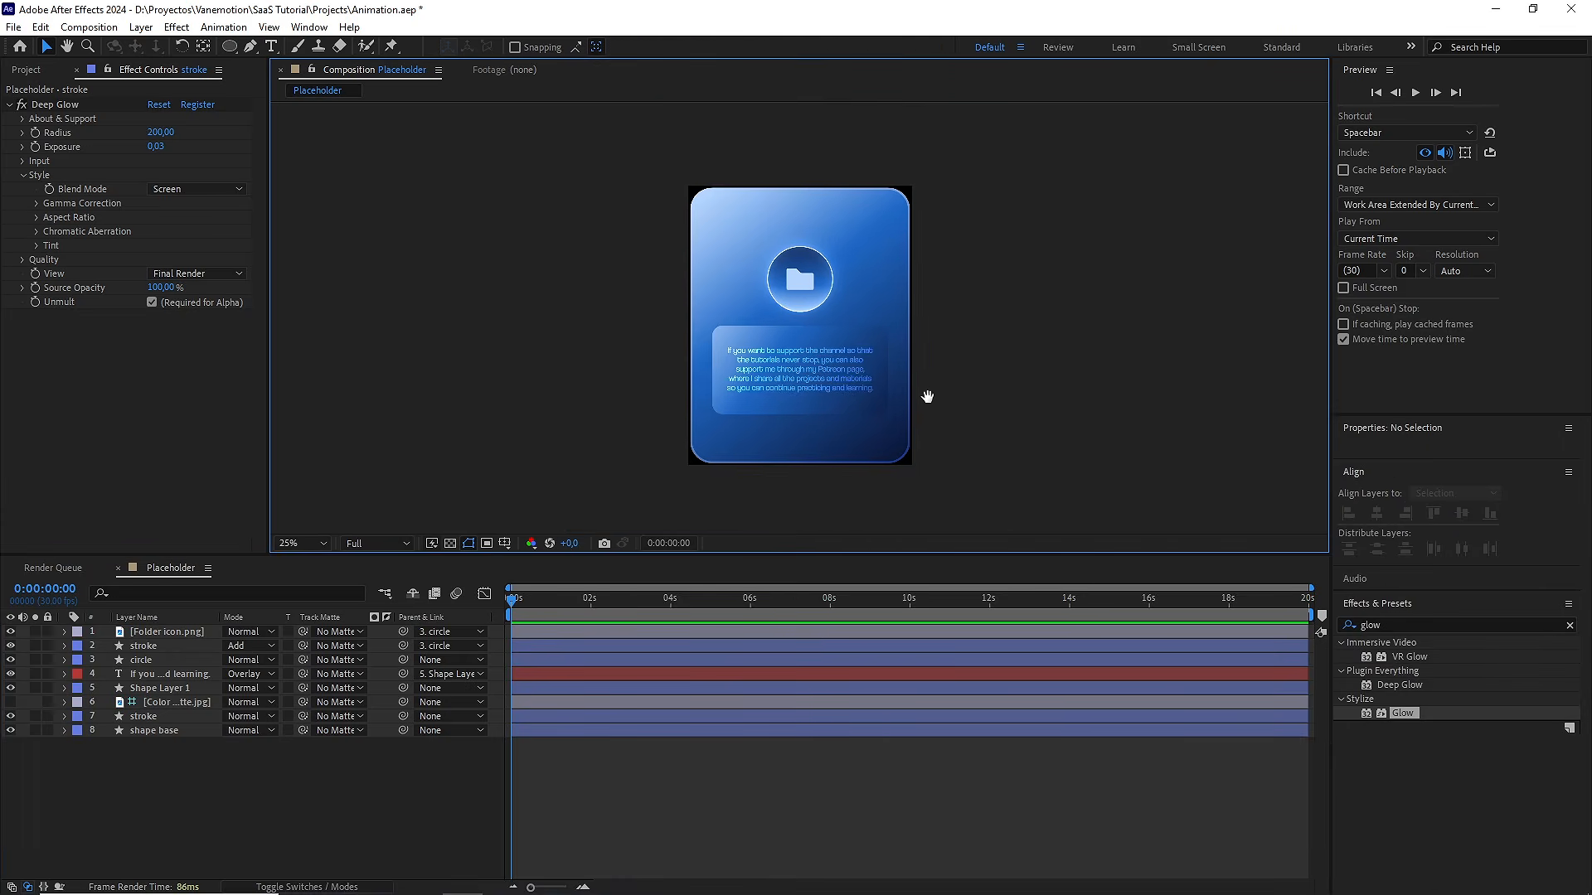
left_click(317, 543)
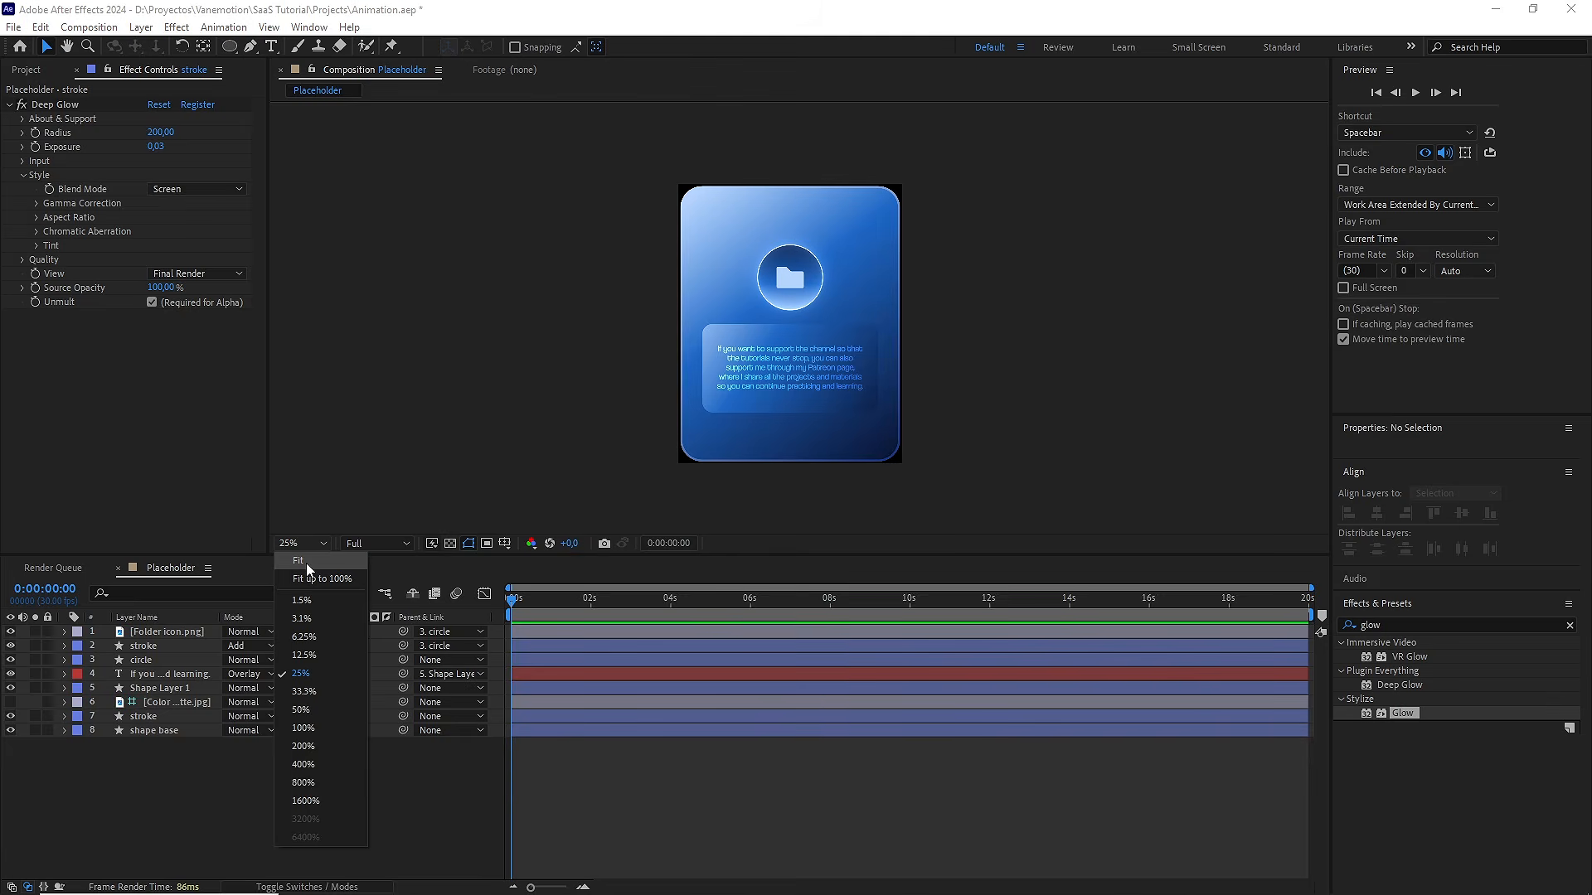
left_click(307, 567)
left_click(1570, 625)
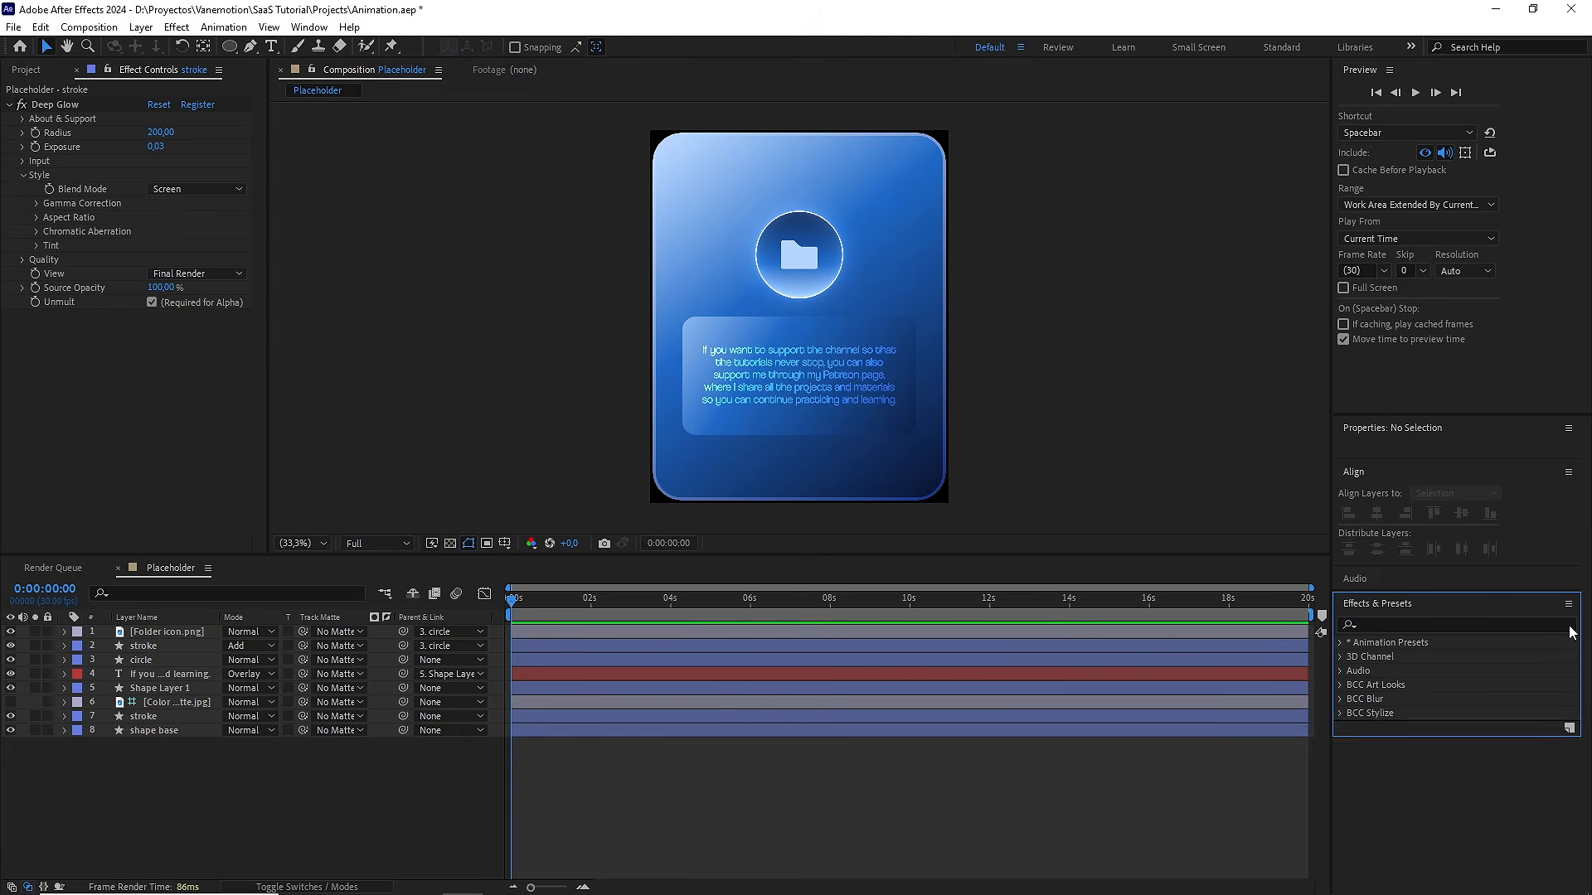
Create a project folder named Comps and move the Placeholder composition into it
left_click(145, 378)
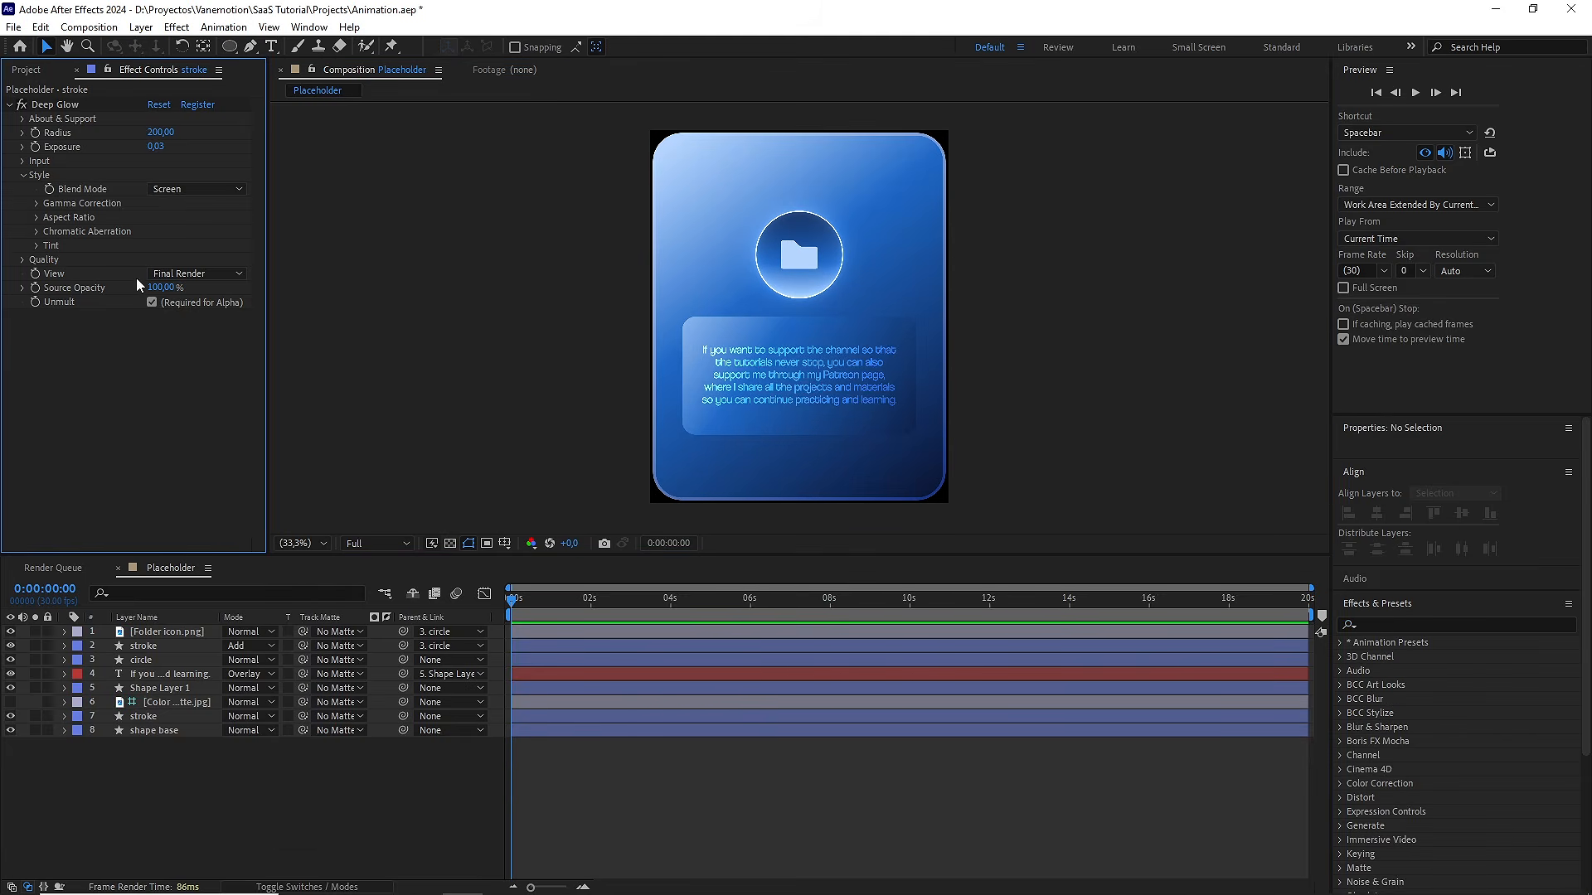
left_click(26, 69)
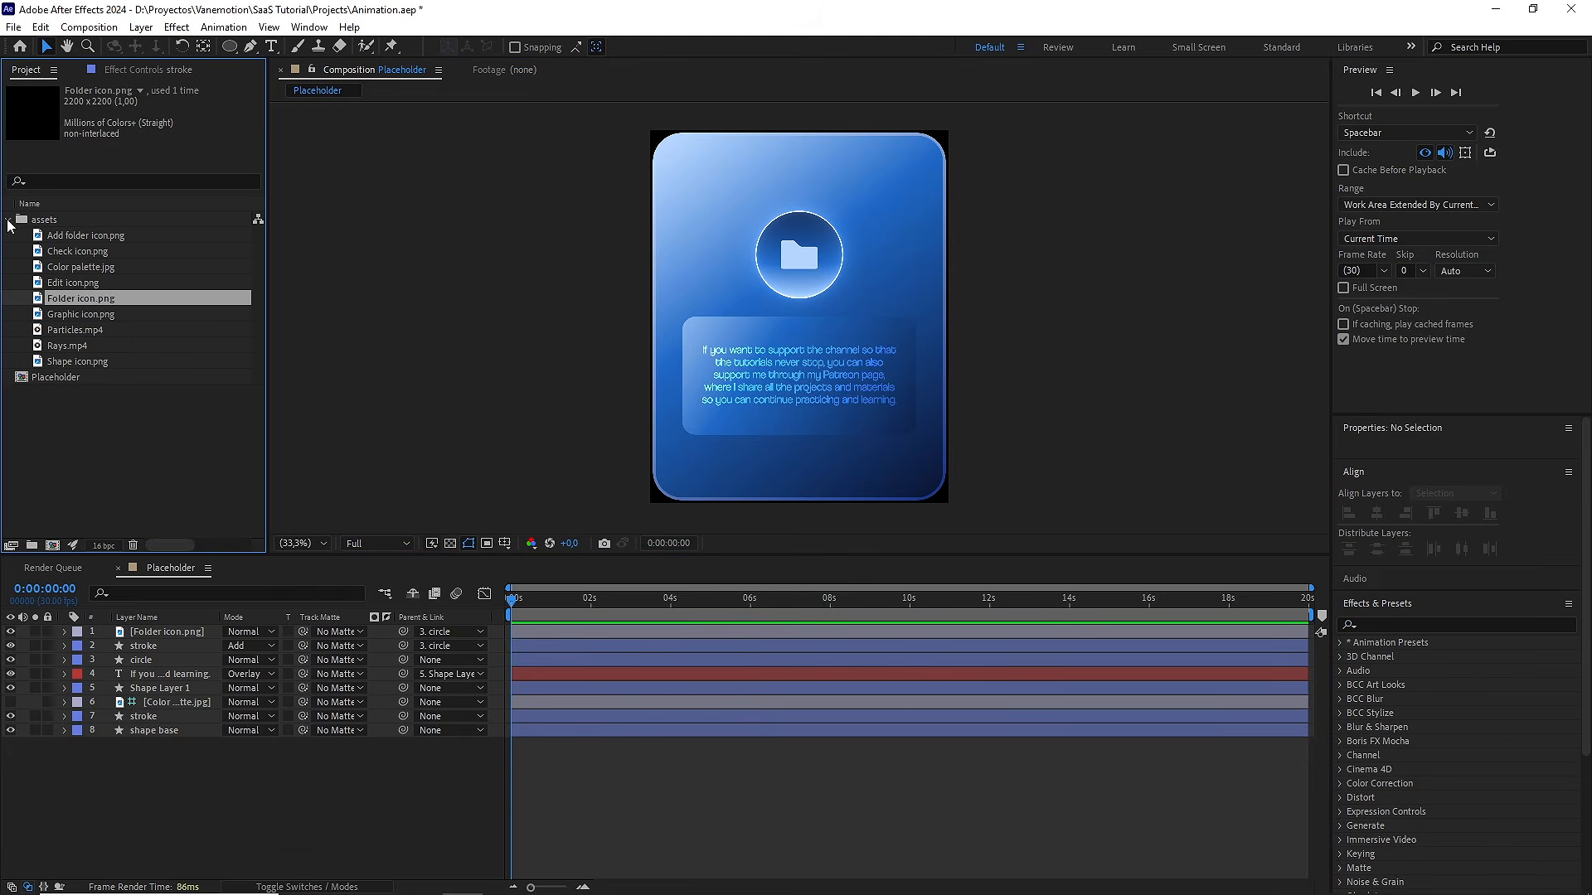
left_click(8, 219)
left_click(39, 546)
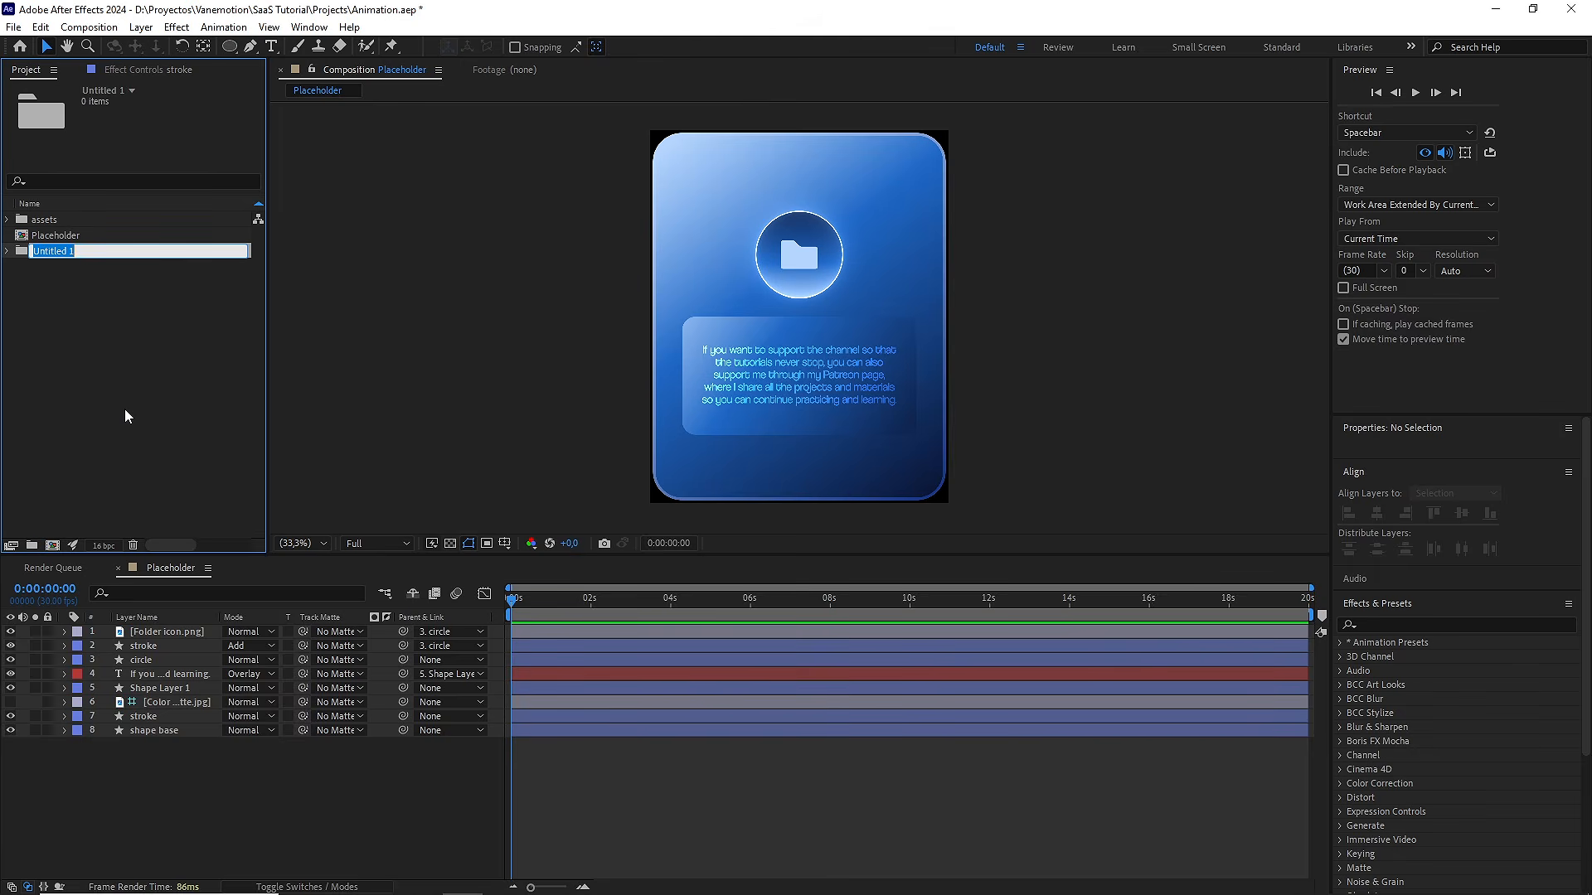
type("Comps")
left_click(108, 374)
left_click_drag(62, 252, 55, 242)
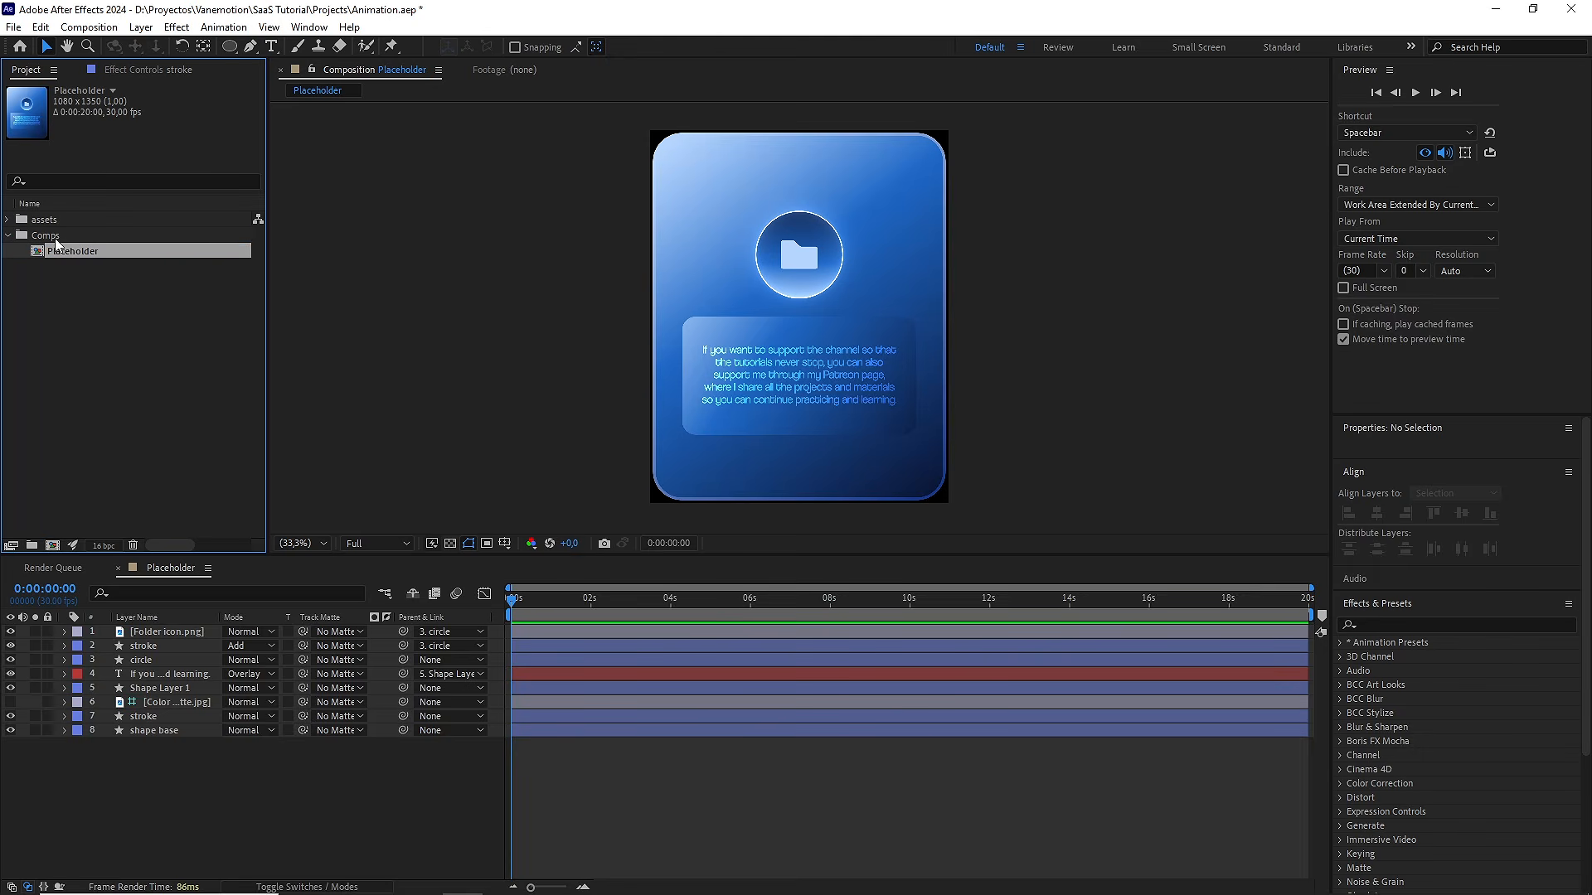
left_click(10, 239)
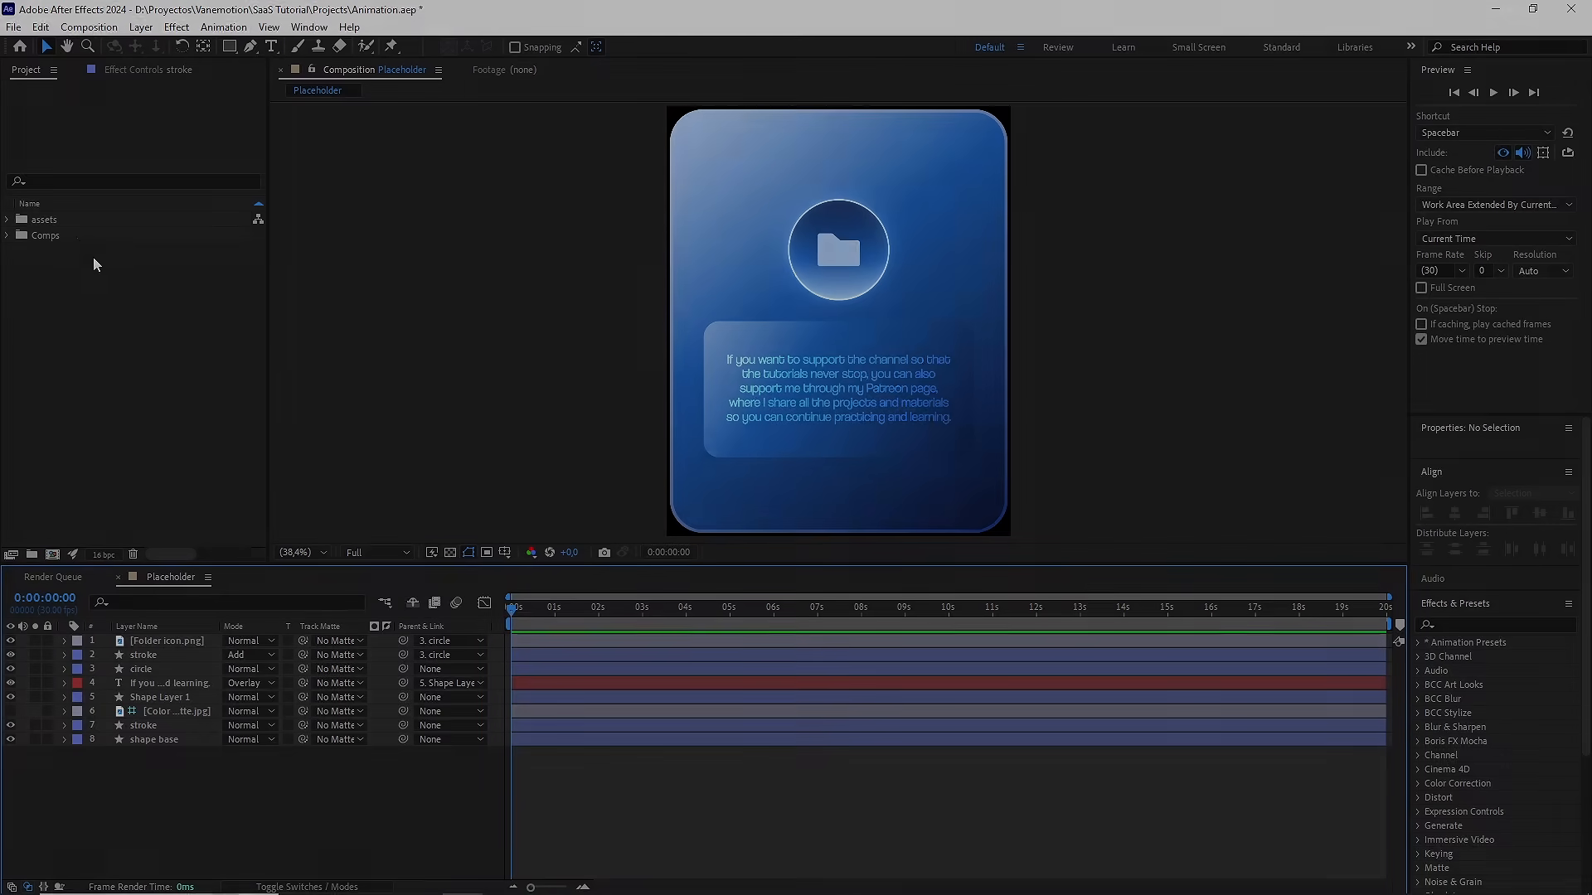
Create a composition named Carousel inside the Comps folder at 1920x1080 px, 30 fps and 20 seconds long
left_click(75, 236)
left_click(88, 26)
left_click(108, 38)
type("Carousel")
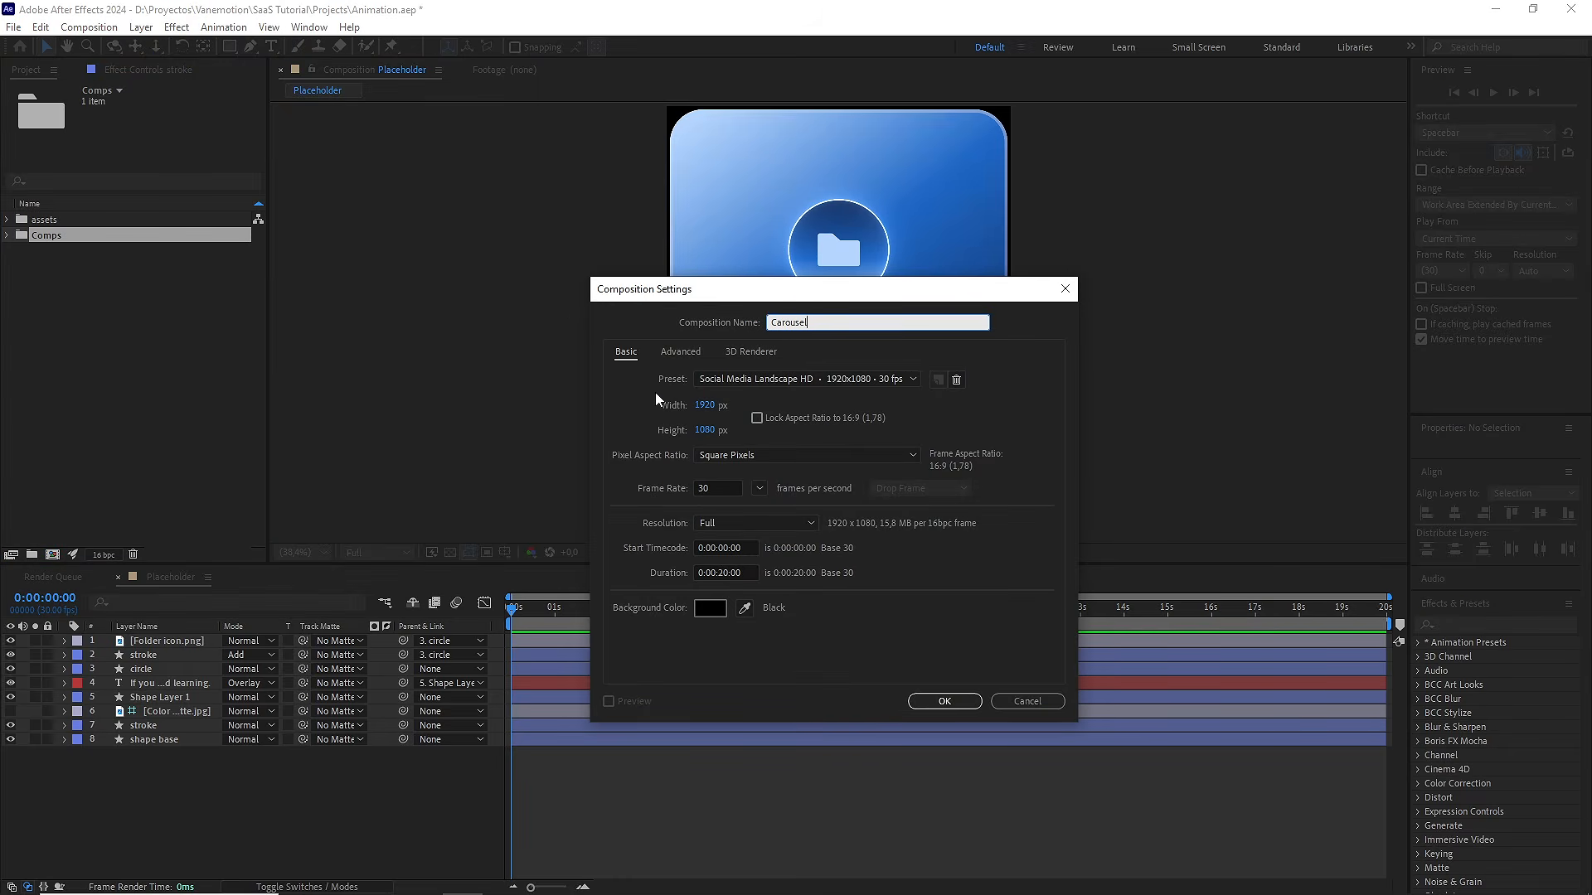
left_click(705, 405)
key("Tab")
left_click(727, 489)
left_click(749, 572)
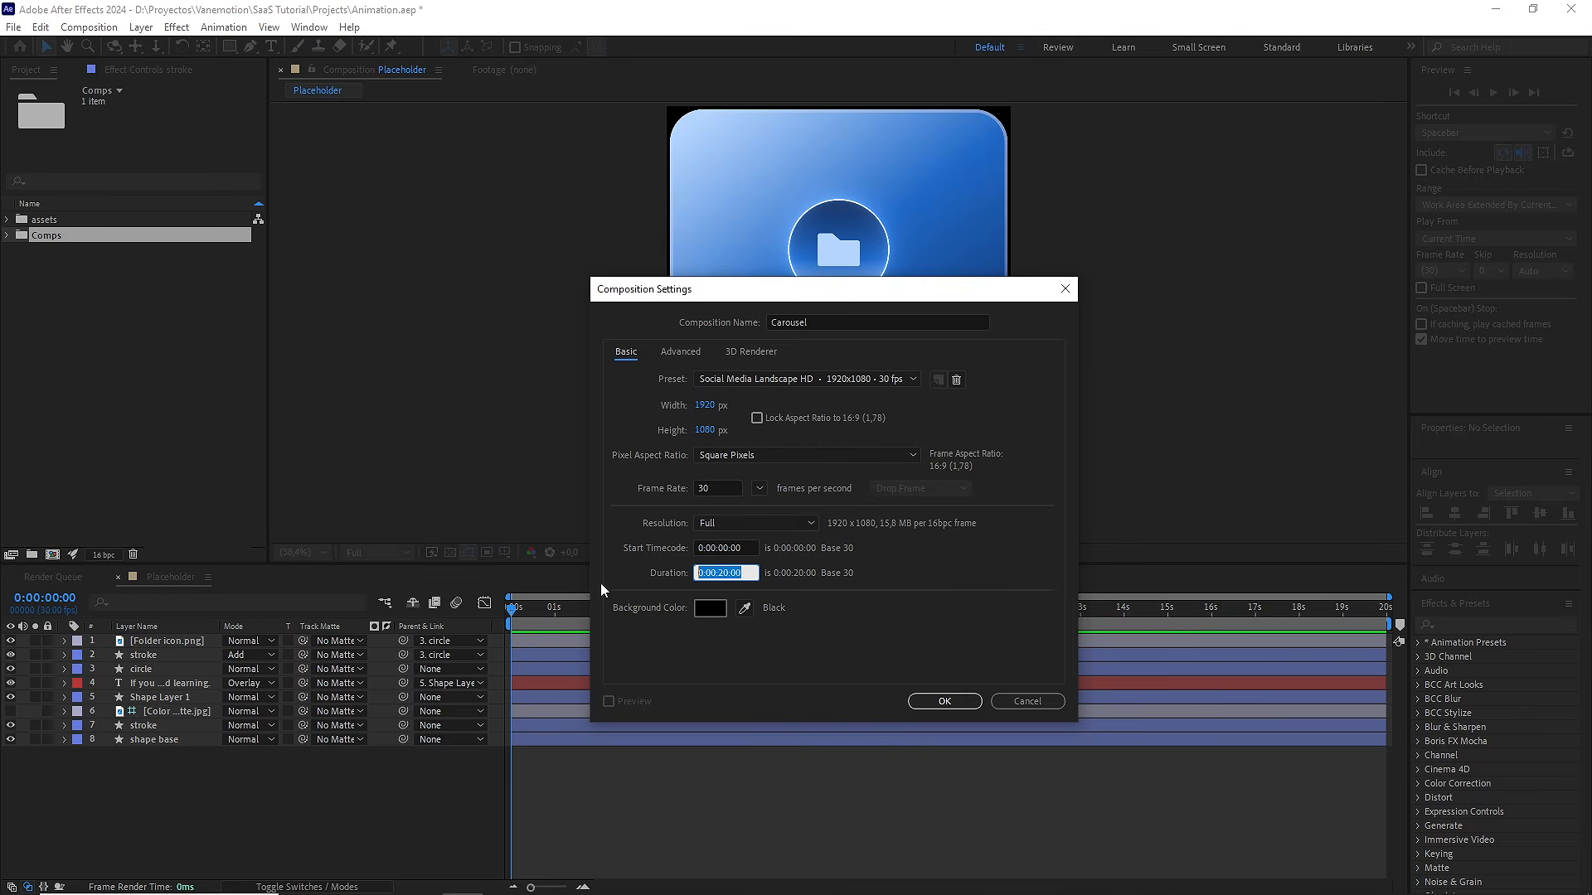
left_click(943, 701)
Place the Placeholder composition in Carousel and set its scale to 55%
left_click(302, 552)
left_click(312, 564)
left_click_drag(79, 267, 199, 689)
key("s")
left_click_drag(287, 654, 255, 659)
left_click(263, 656)
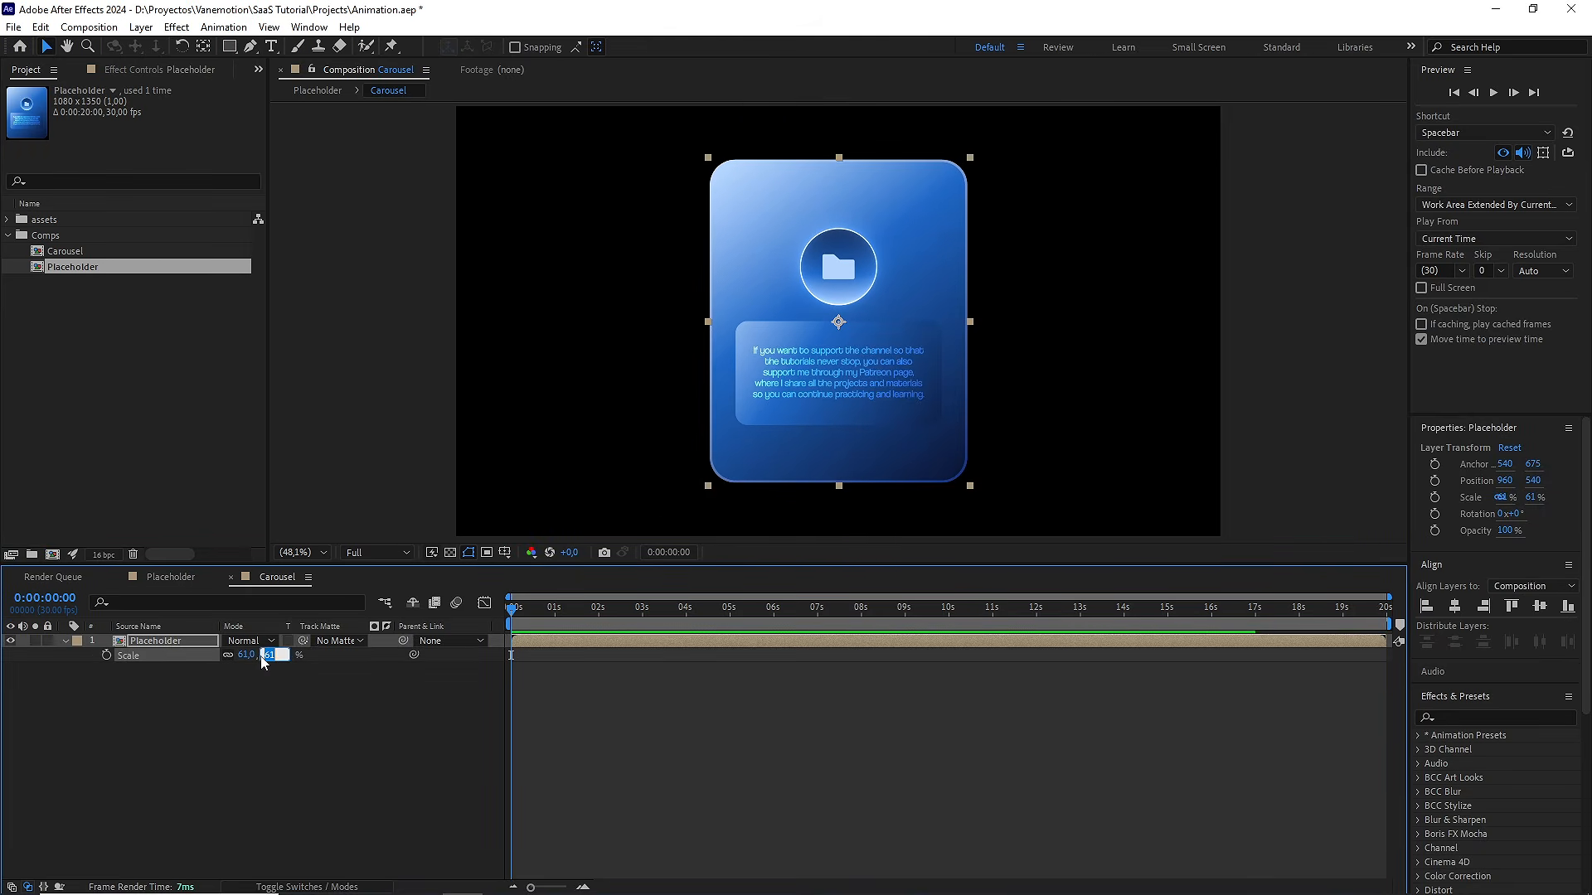
key("Return")
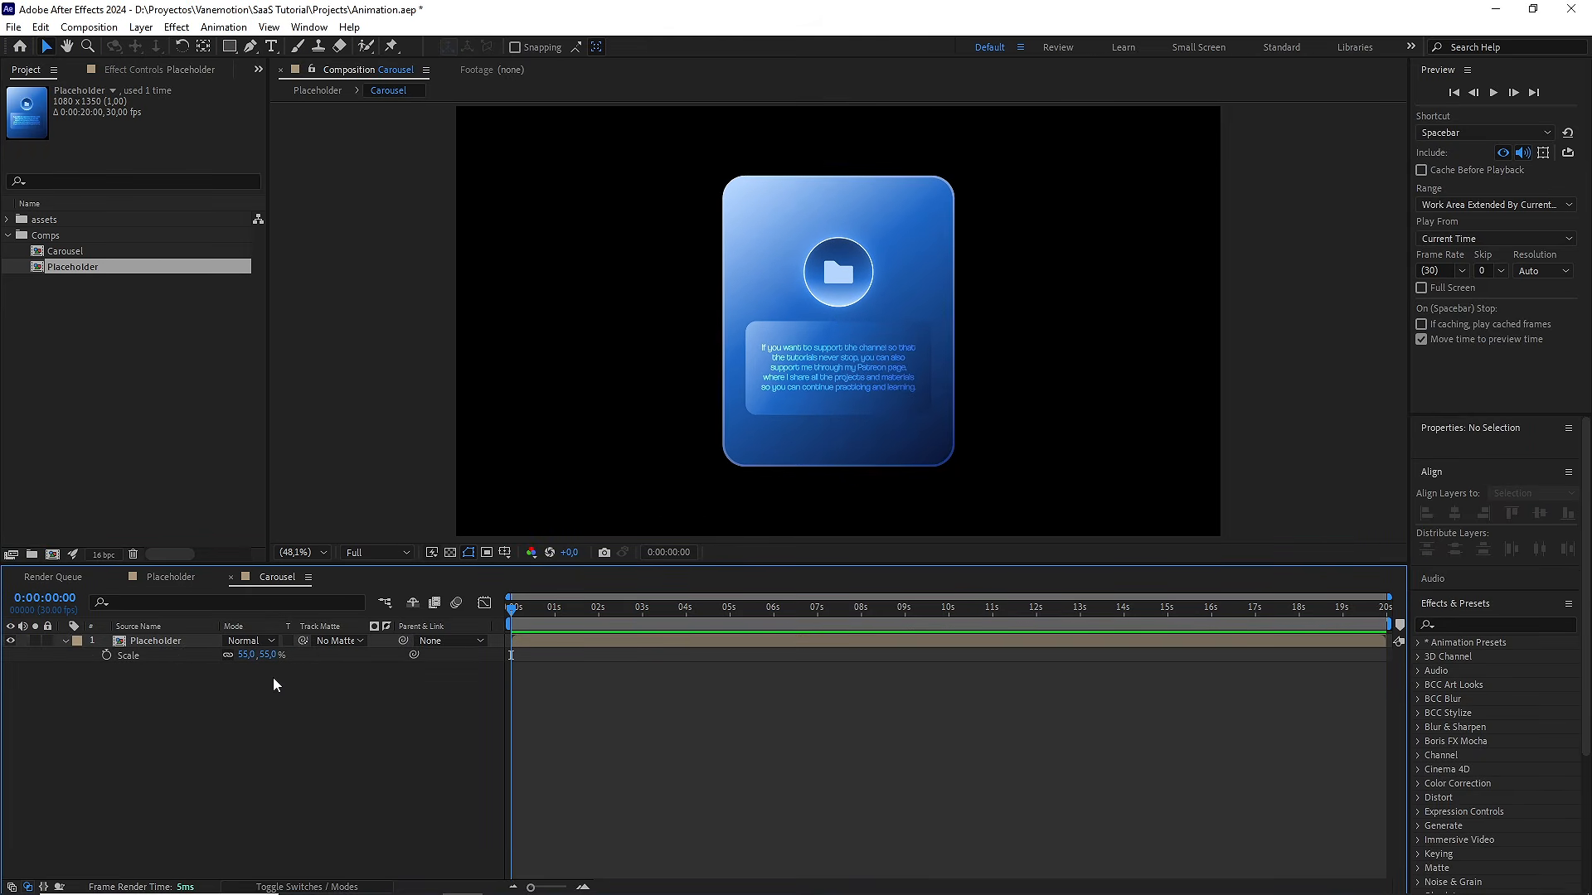
Make the Placeholder layer 3D and show Top and Active Camera in a 2 Views layout
left_click(177, 645)
key("F4")
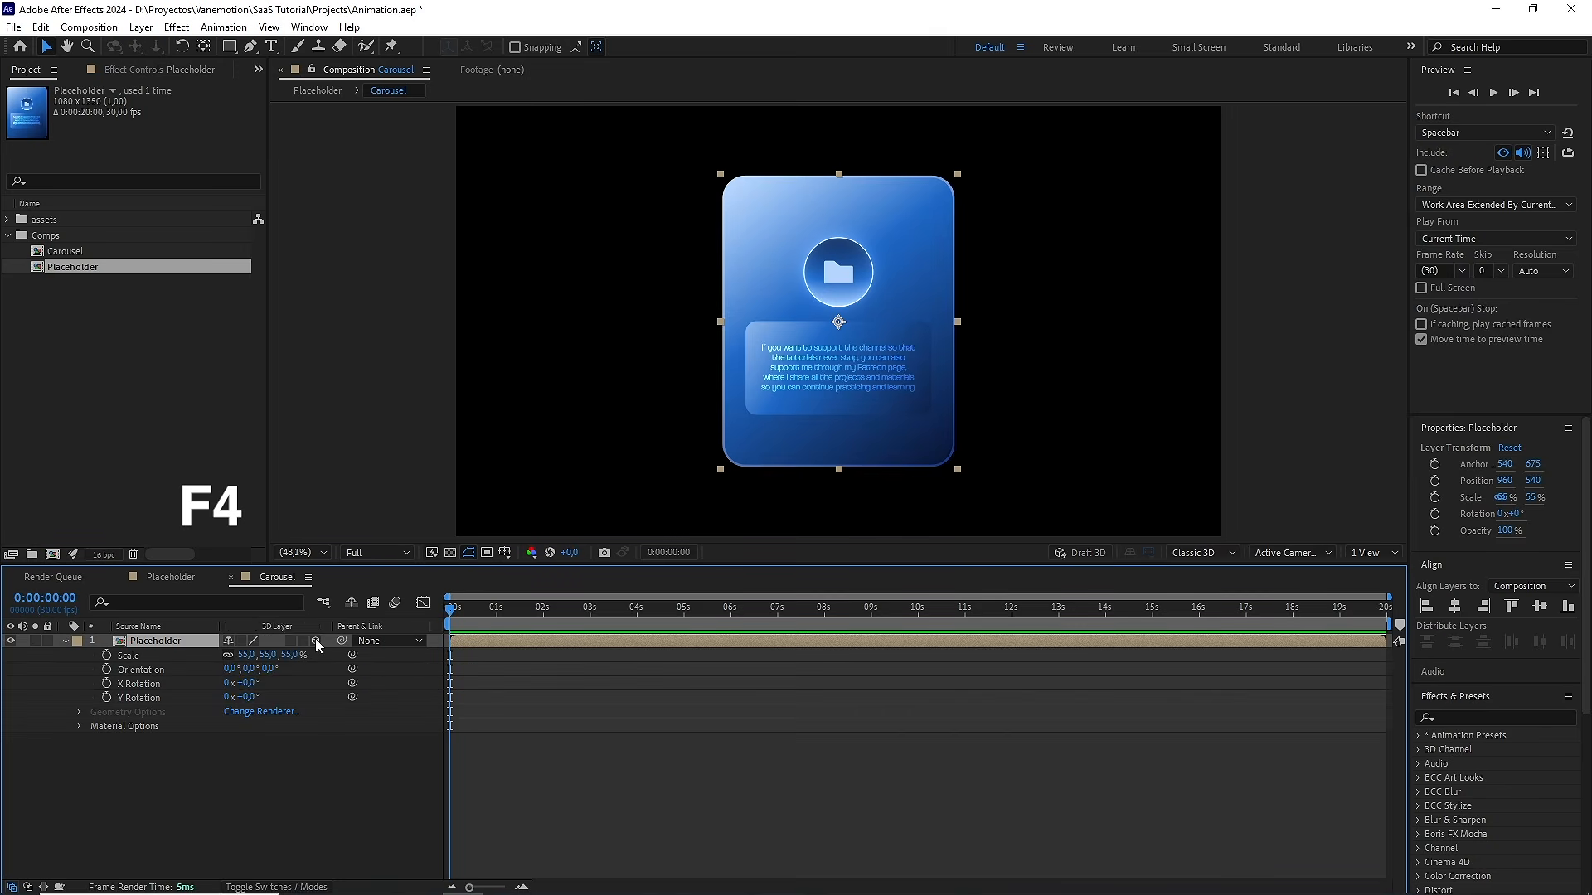
left_click(316, 641)
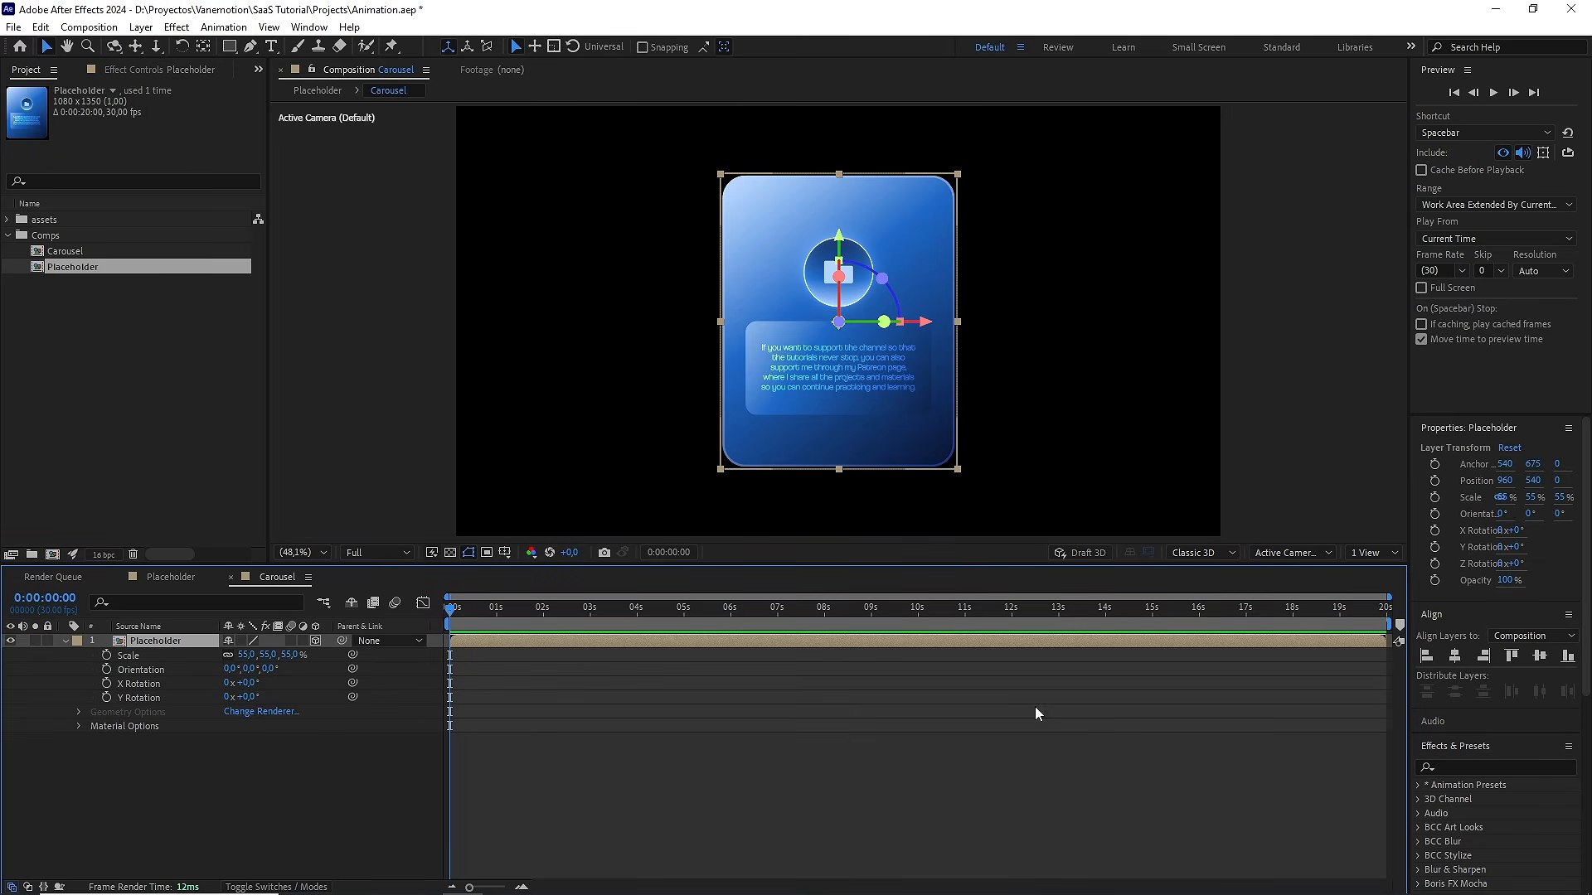
left_click(1373, 553)
left_click(1376, 594)
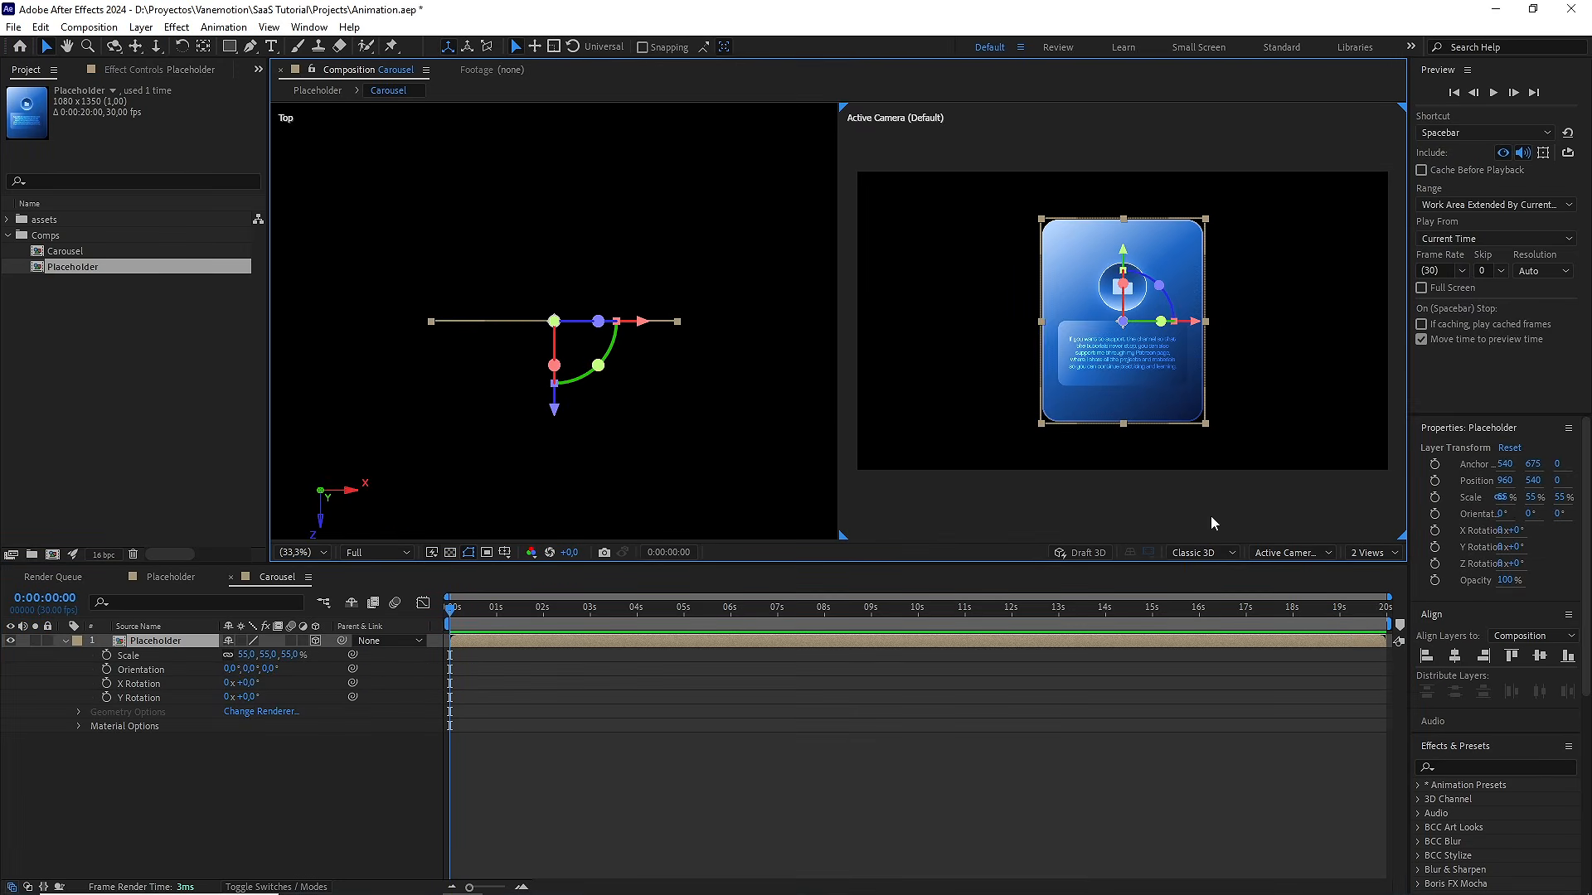
scroll(759, 348, "down", 4)
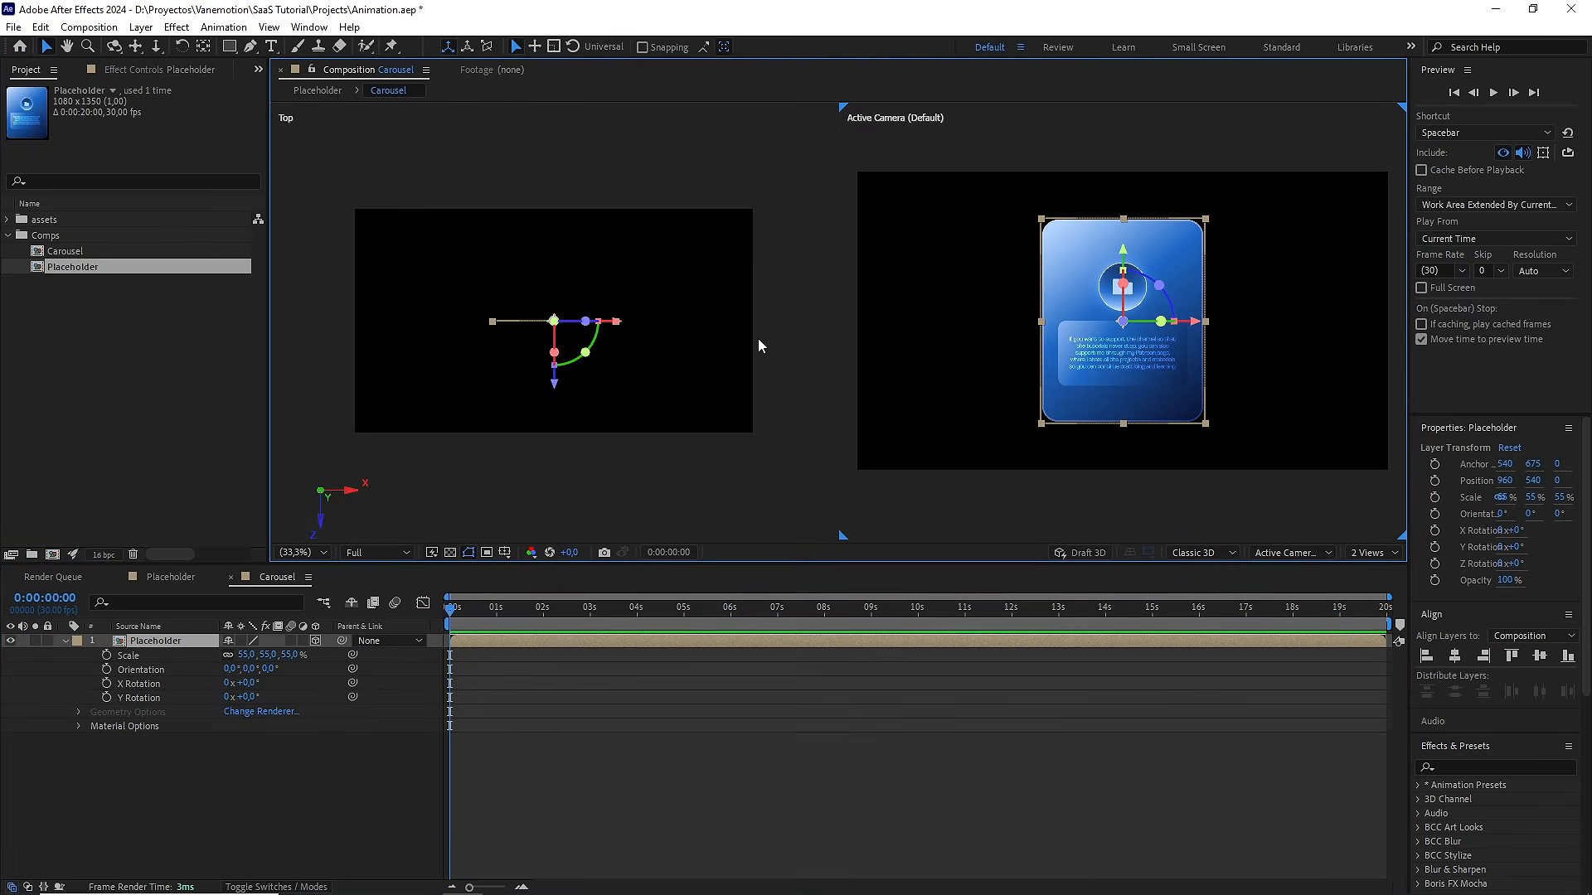
Duplicate the card as a second carousel face, hinged on its left edge with a Y rotation of -120°
left_click(174, 643)
key("ctrl+d")
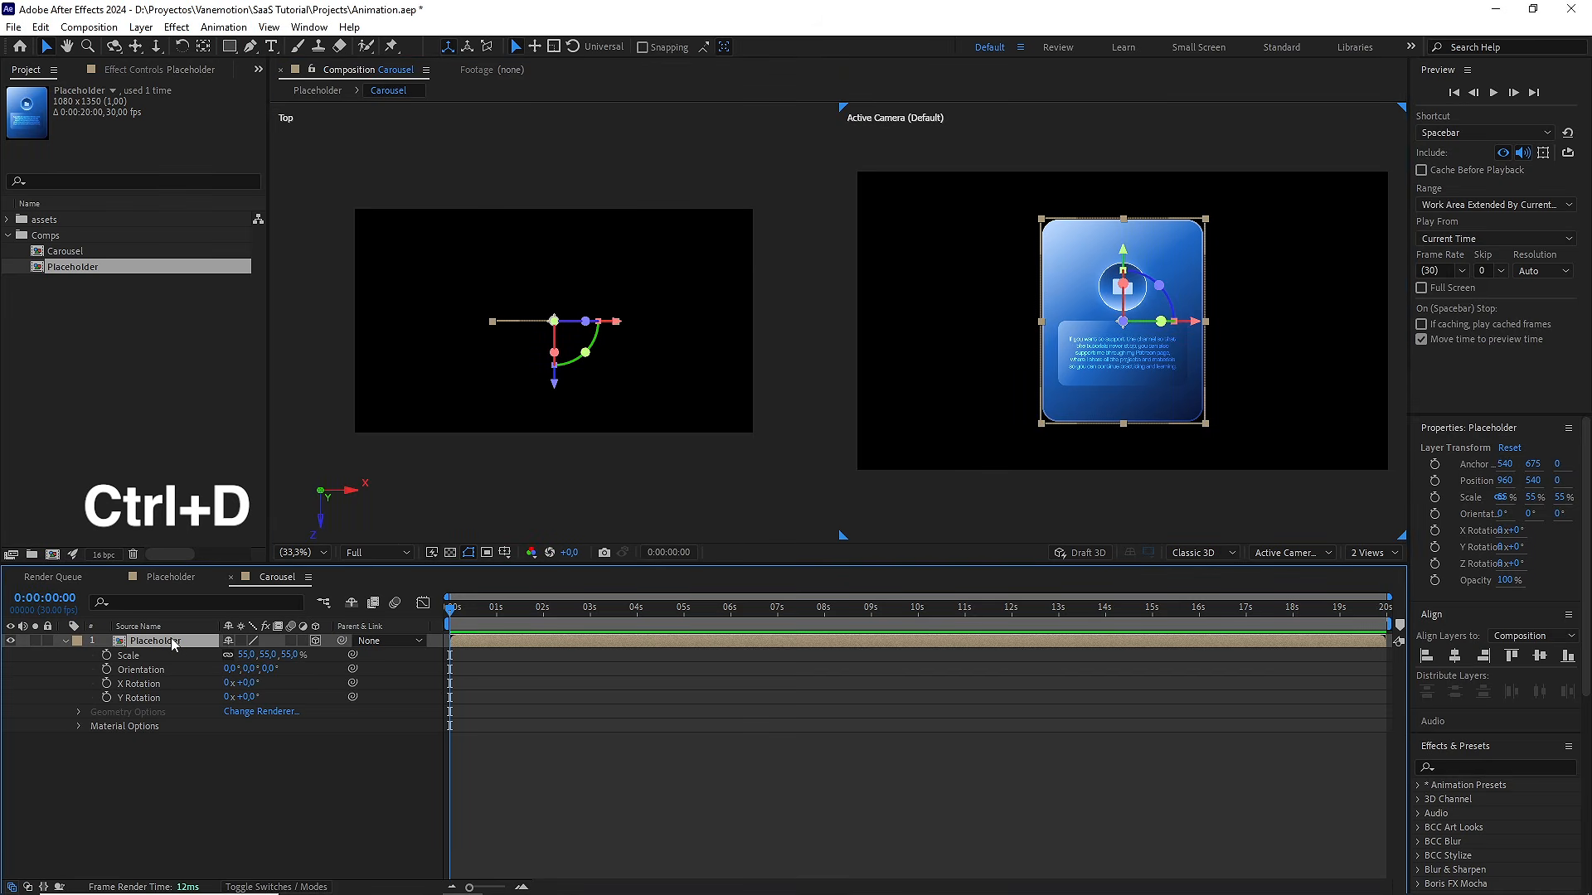
left_click(203, 46)
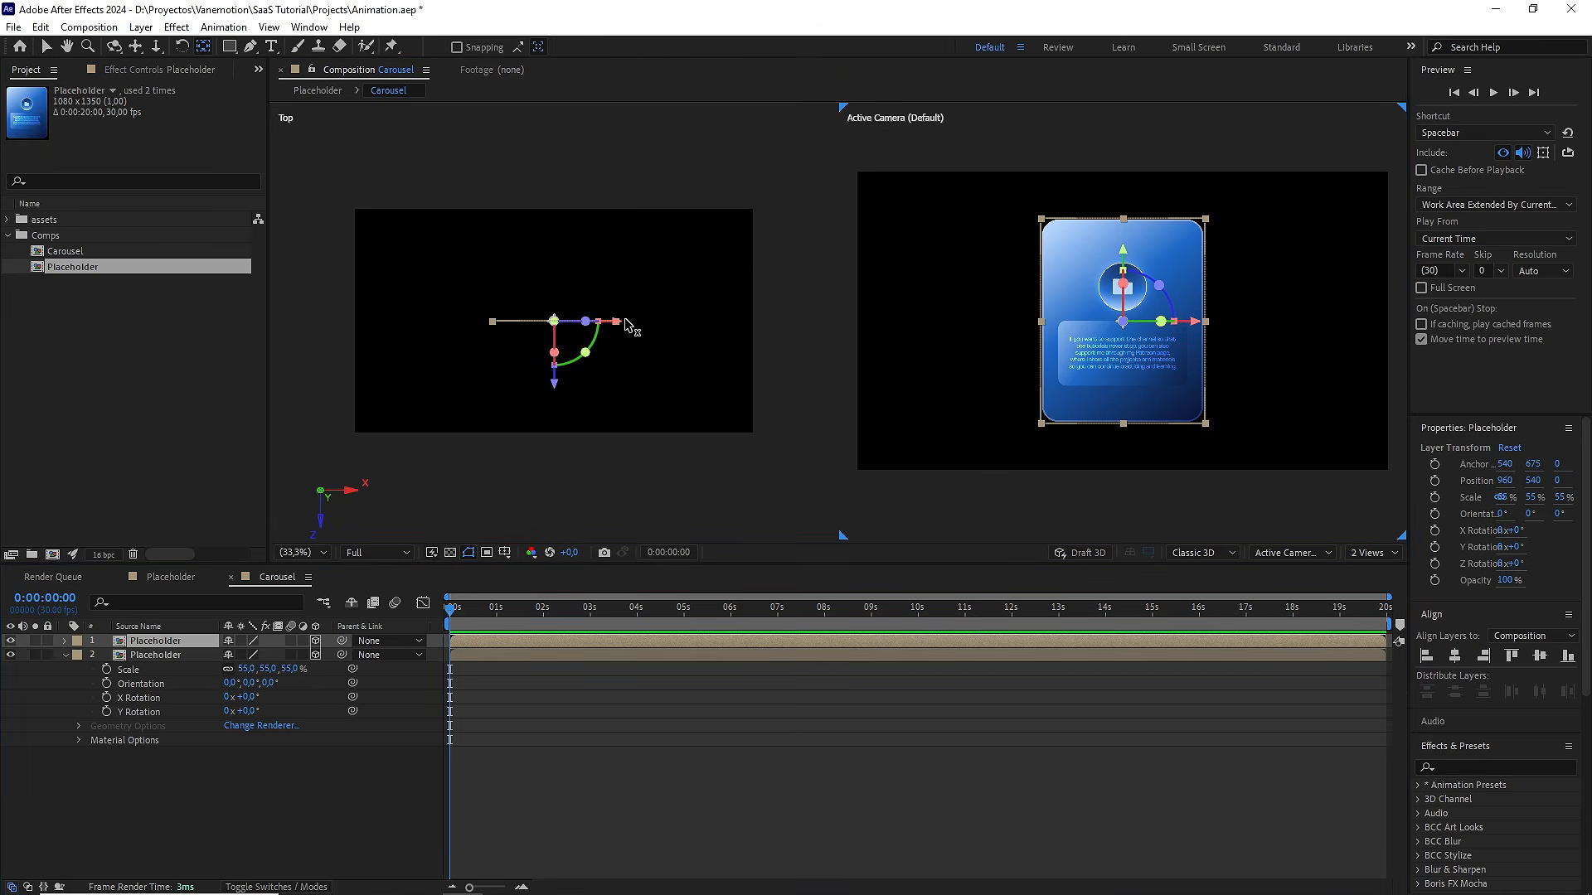
left_click_drag(621, 329, 566, 325)
key("r")
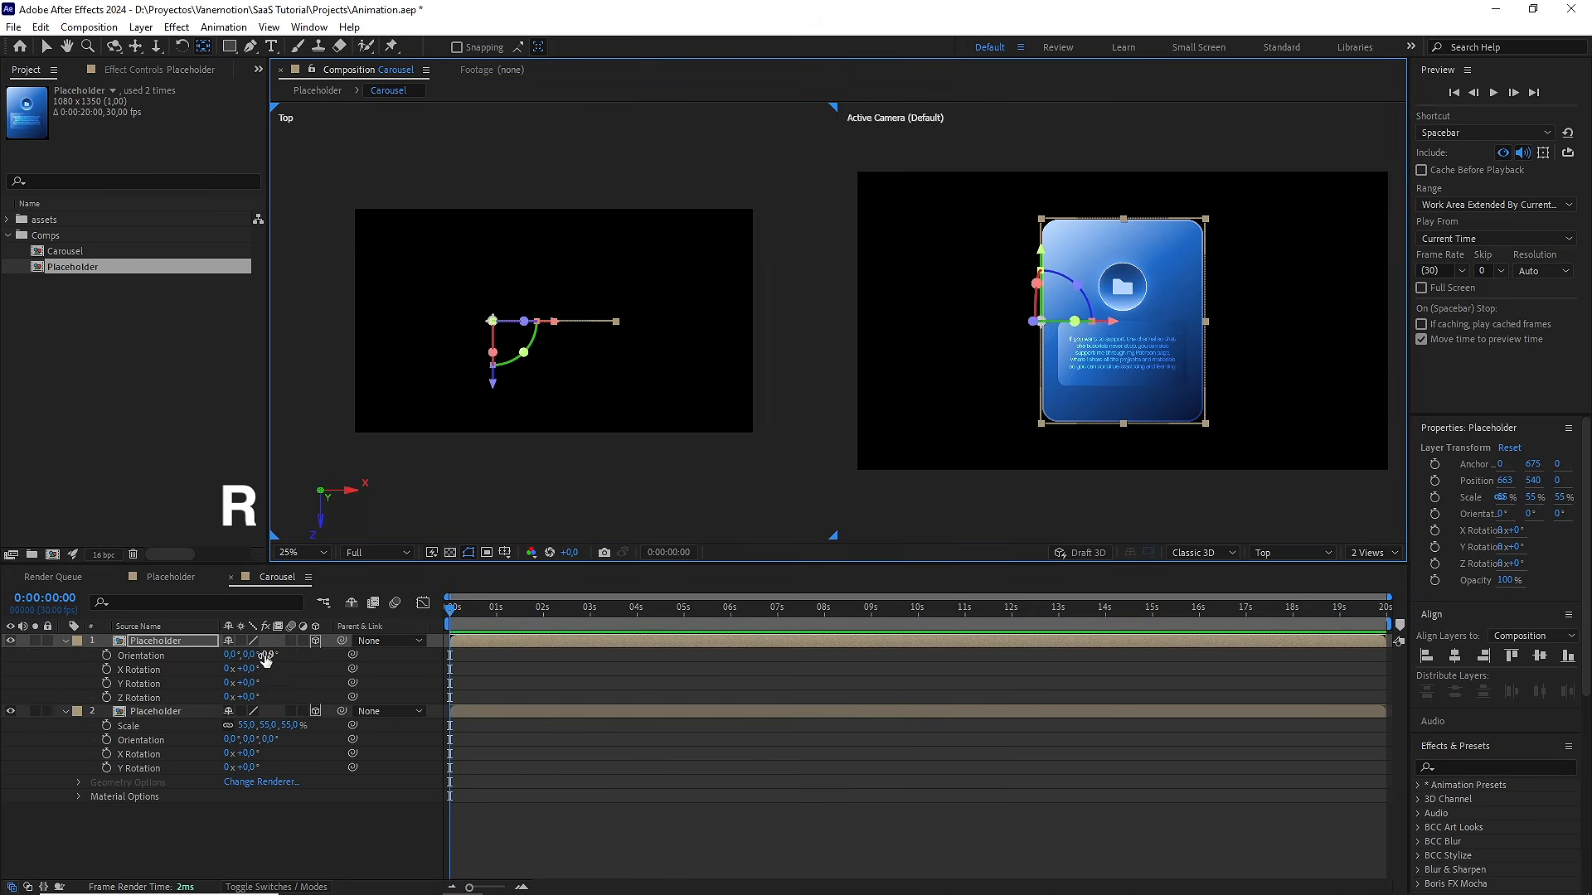
left_click_drag(248, 685, 157, 687)
left_click(252, 683)
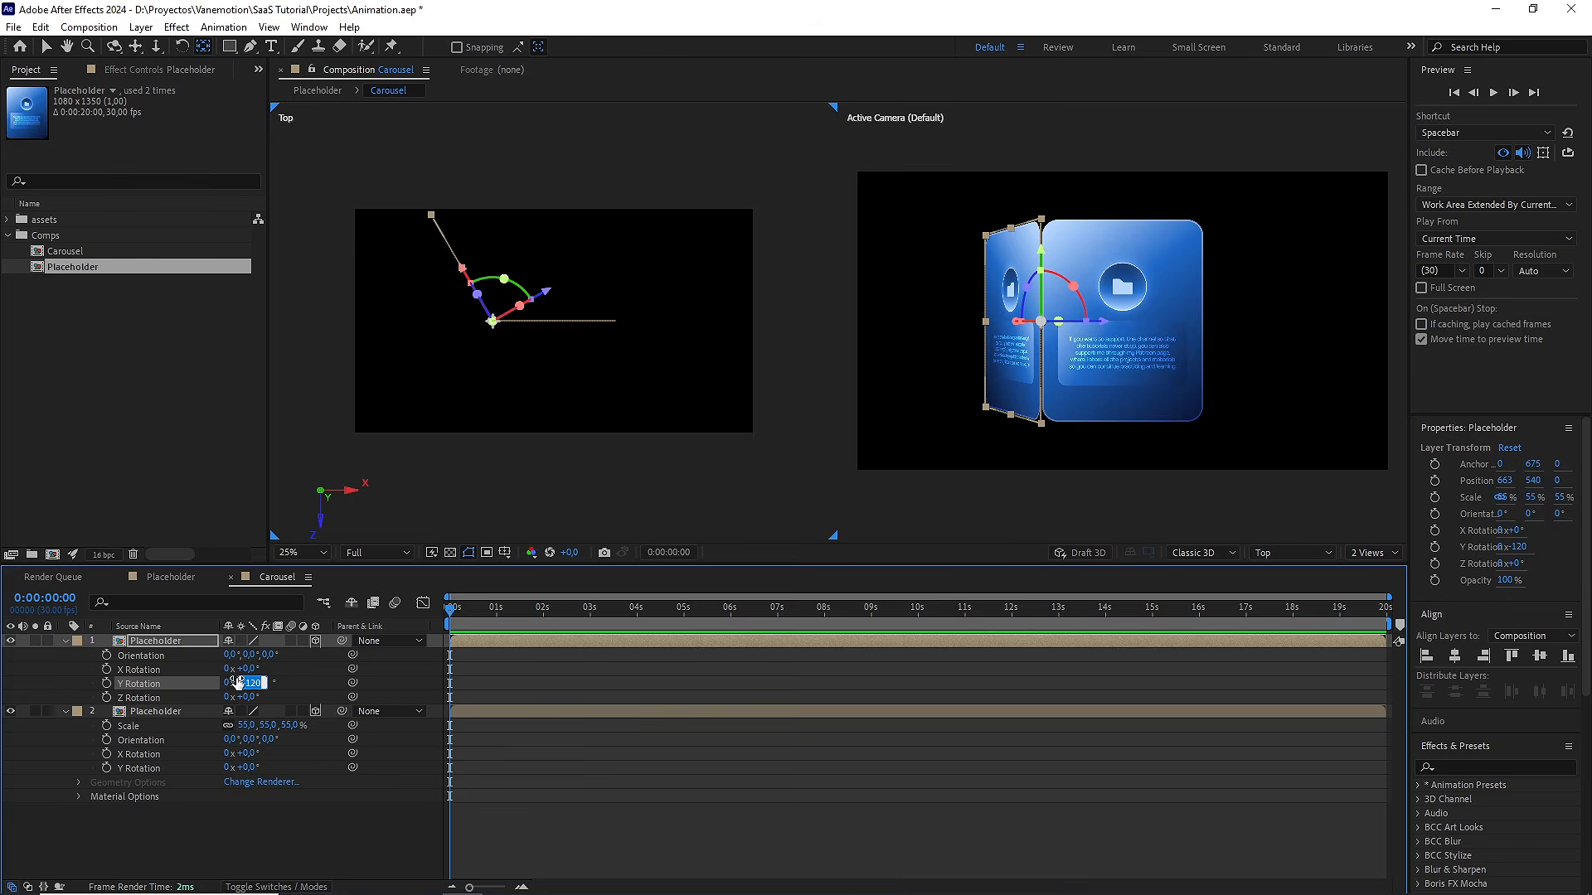
Duplicate the second face, snap the copy's anchor point to its far edge and set its Y rotation to -240°
left_click(187, 642)
key("ctrl+d")
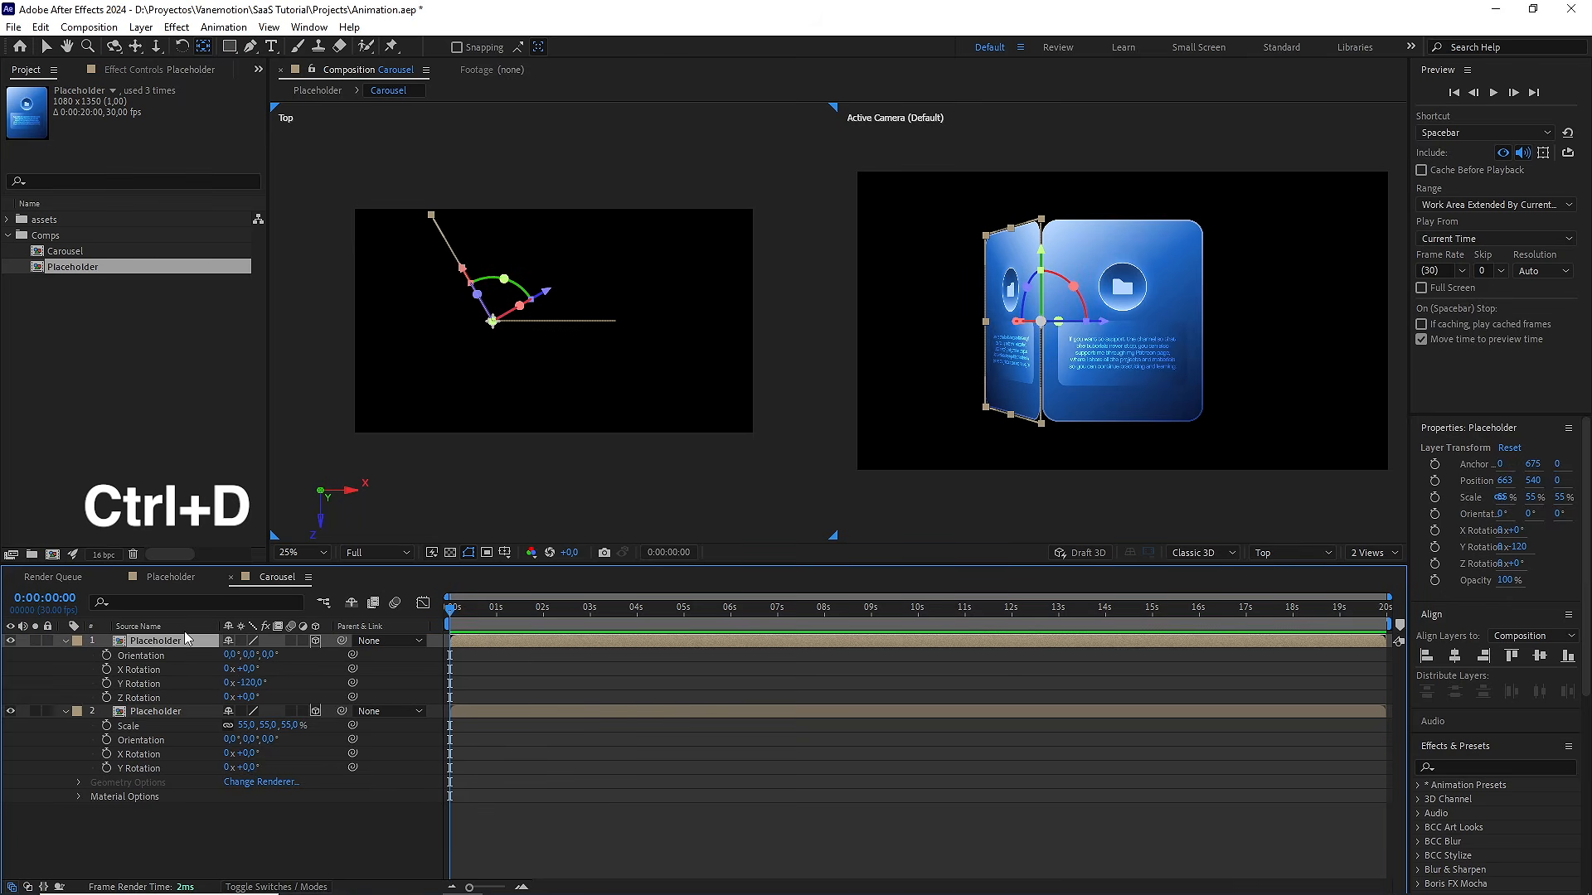
left_click_drag(455, 280, 420, 162)
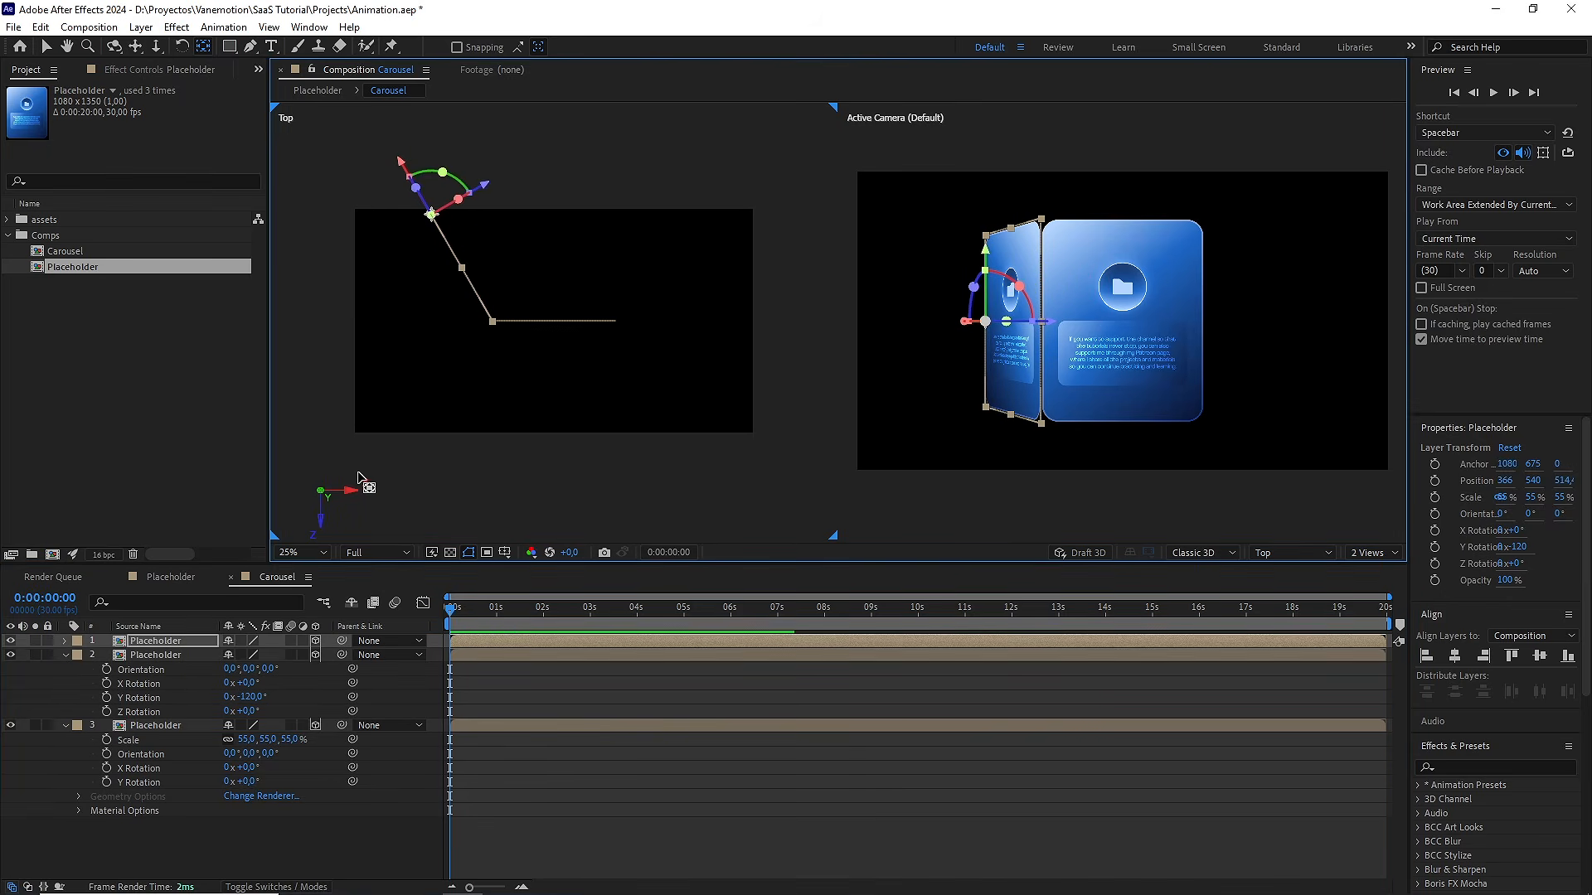
key("r")
left_click_drag(259, 685, 152, 679)
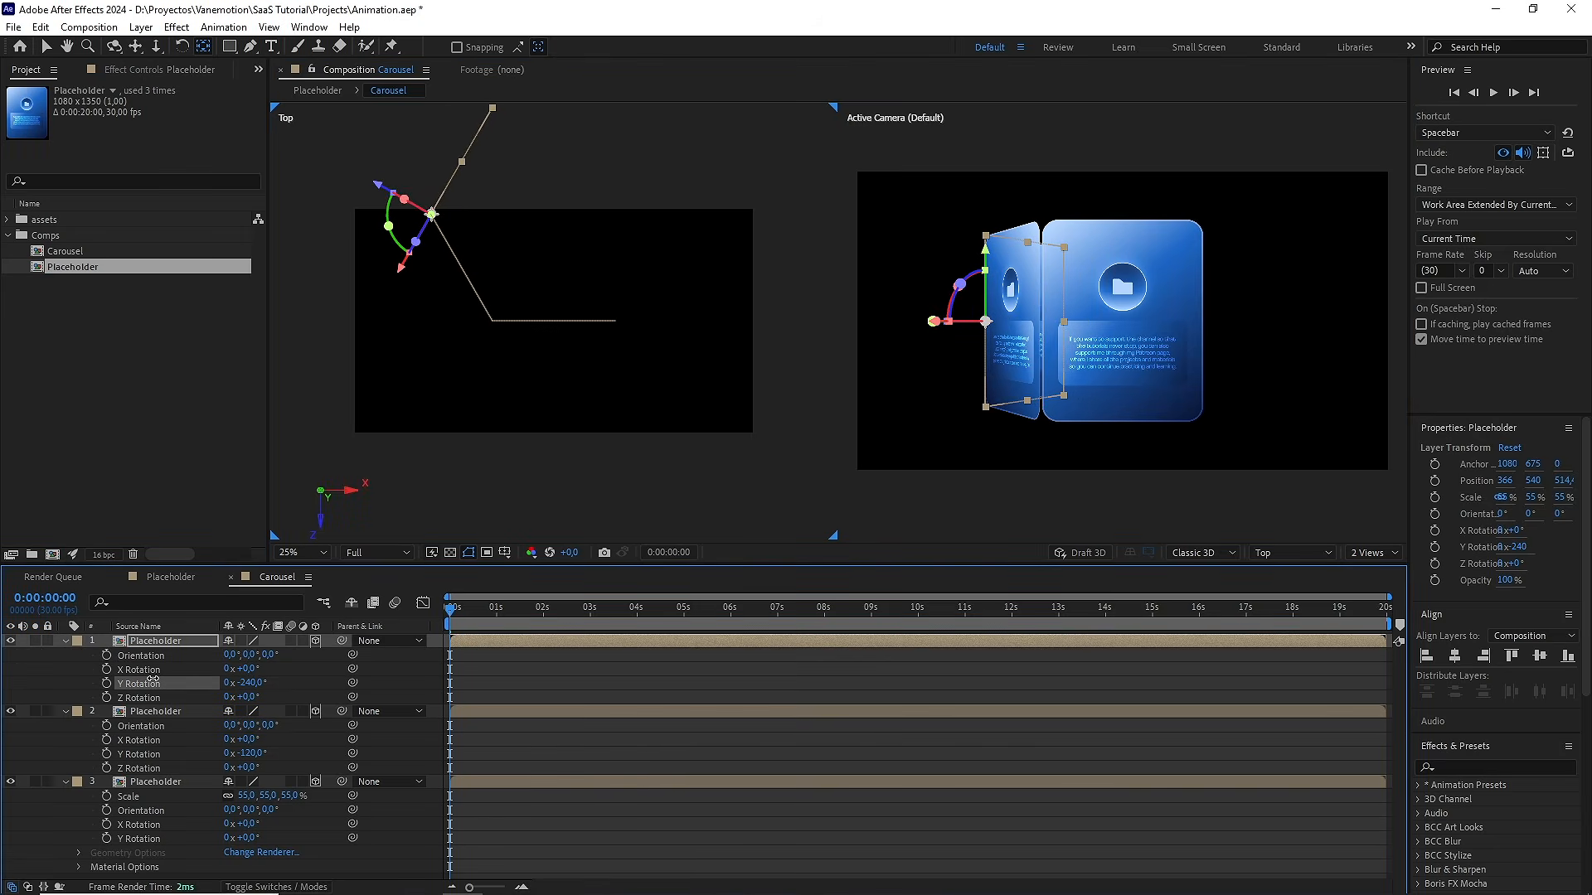
Duplicate the third face, snap the copy's anchor point to its free edge and set its Y rotation to -1x+0°
left_click(181, 639)
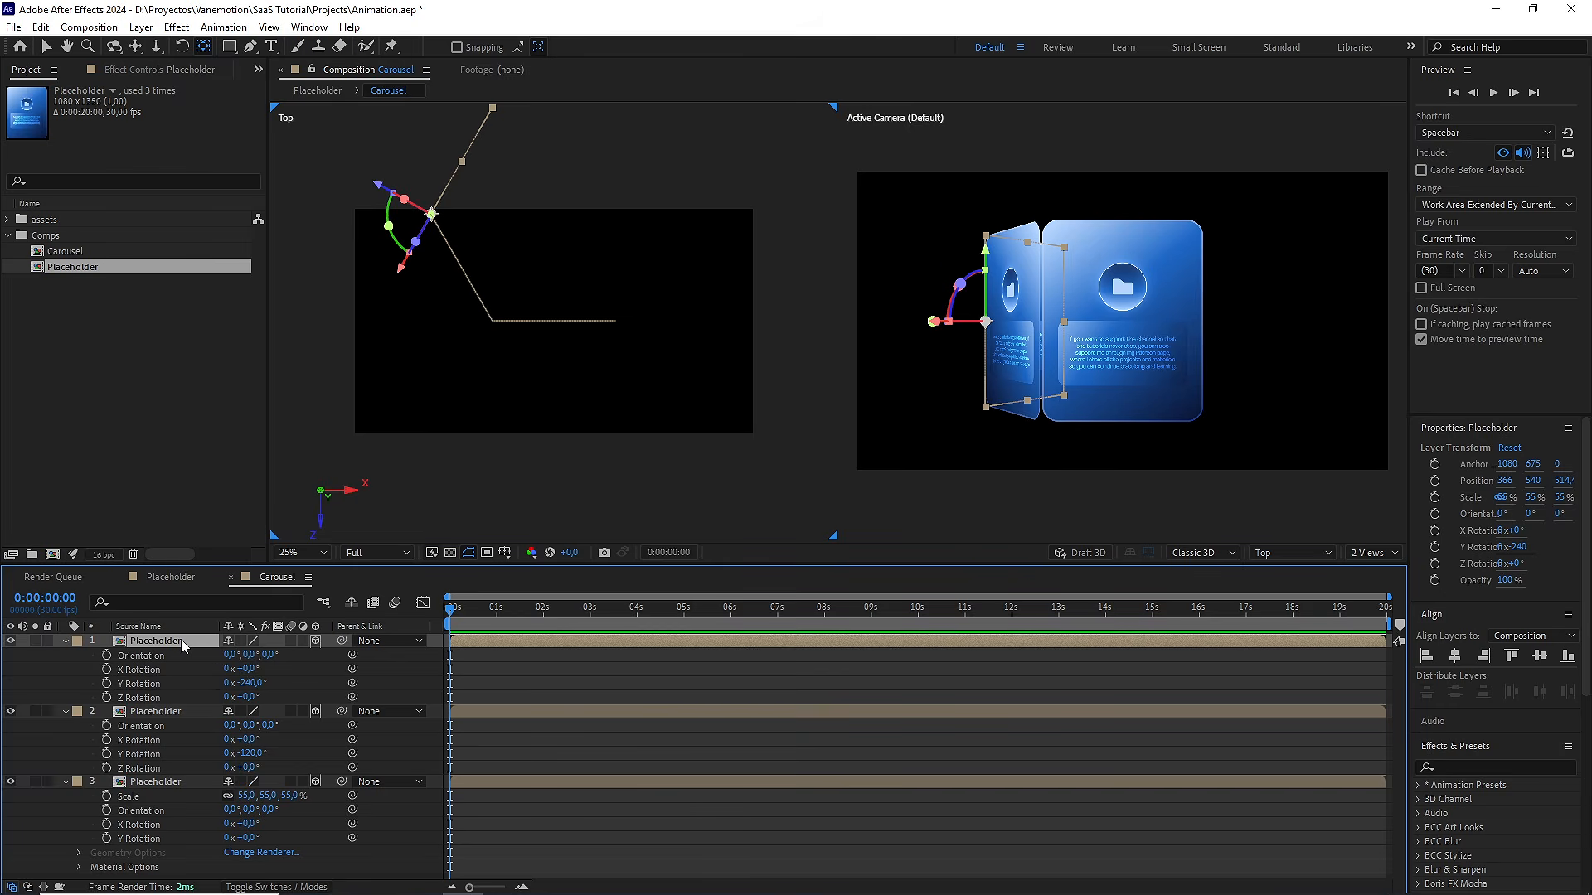
key("ctrl+d")
left_click_drag(500, 252, 498, 323)
left_click_drag(400, 337, 458, 249)
key("ctrl")
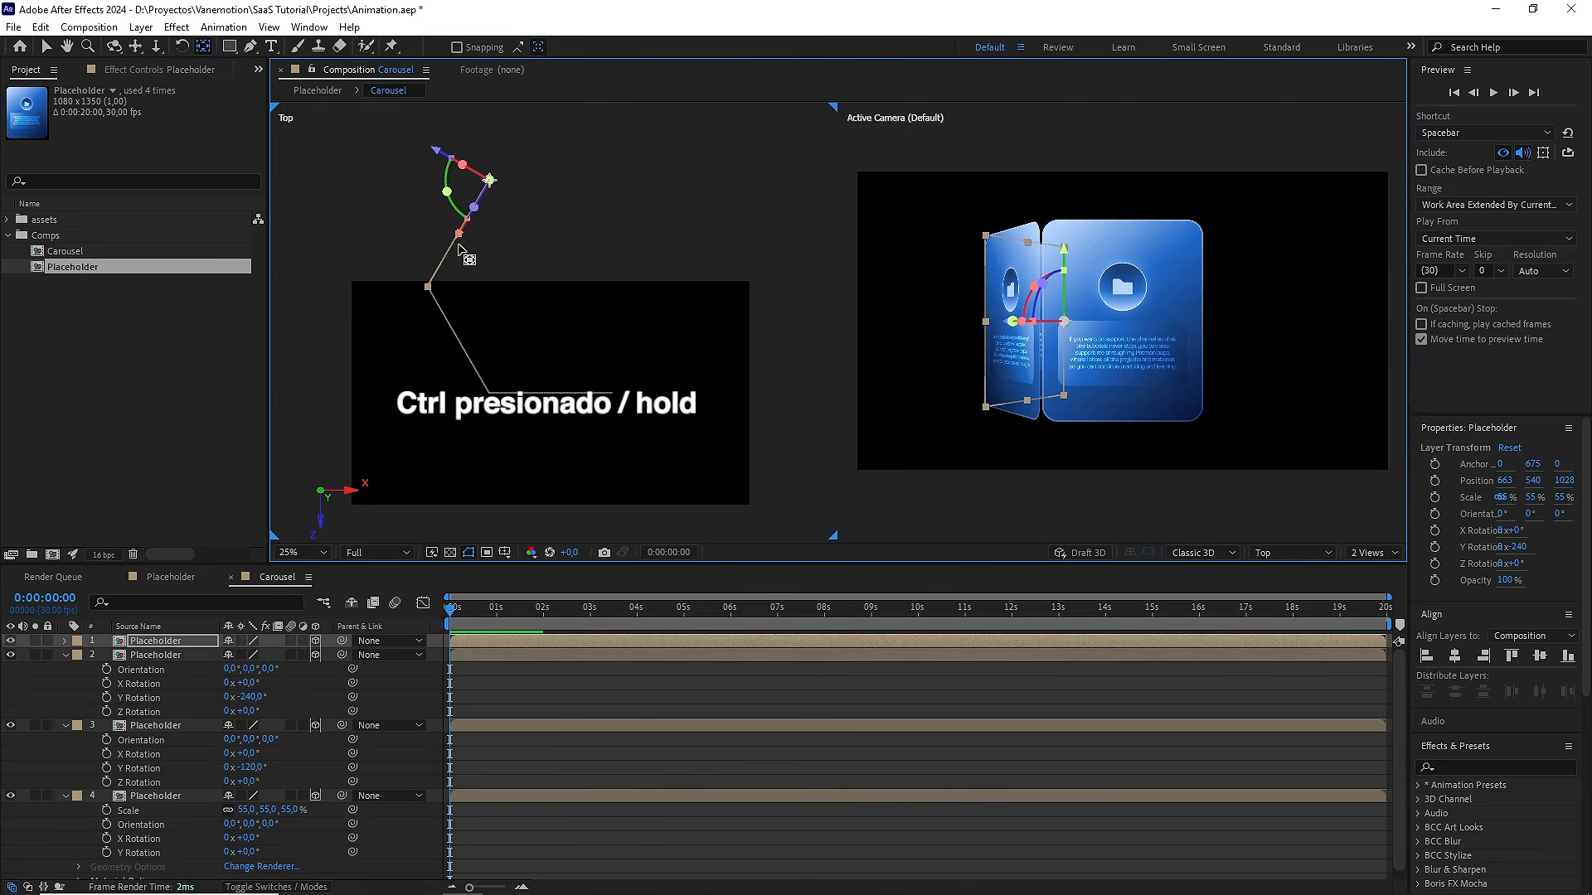
key("r")
left_click_drag(248, 683, 153, 684)
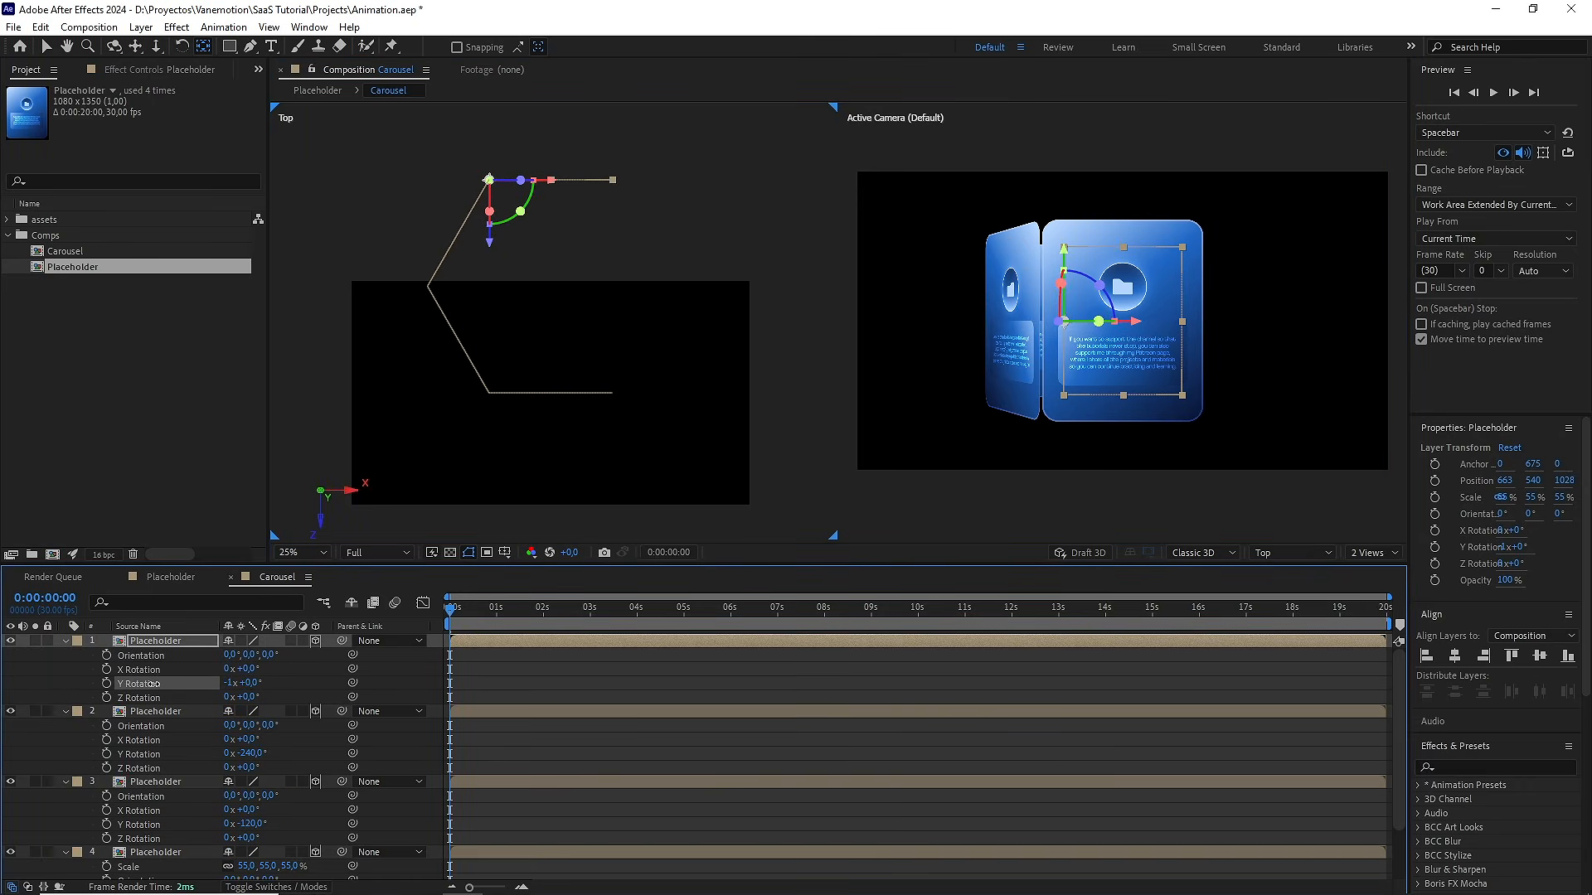
left_click(232, 683)
Duplicate the back face, snap the copy's anchor point to its right edge and set its Y rotation to -1x-120°
key("ctrl+d")
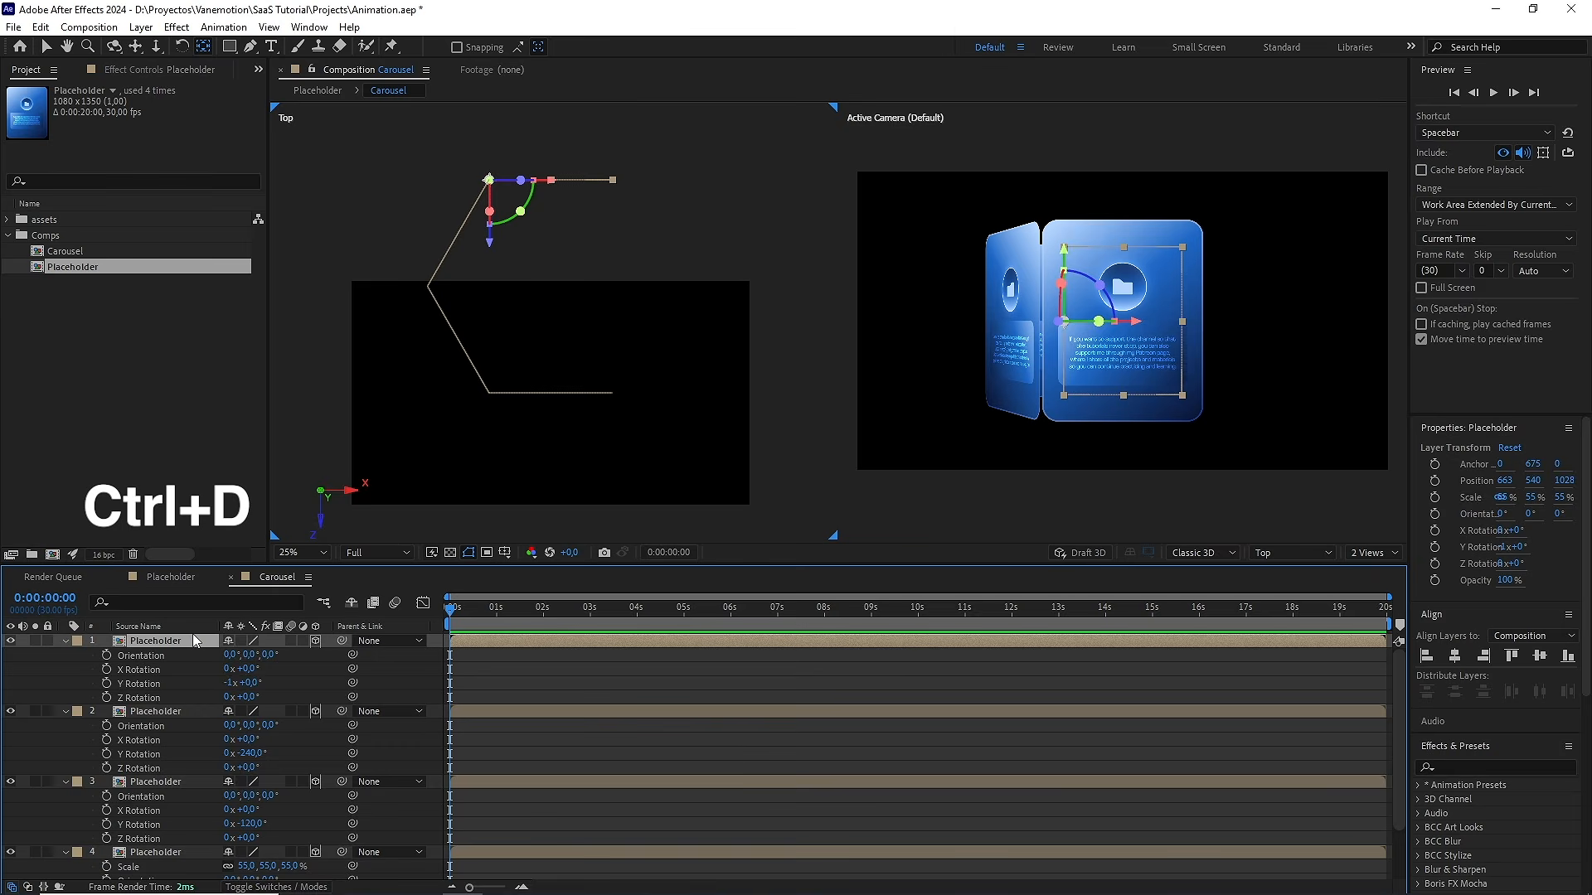
left_click_drag(554, 190, 682, 193)
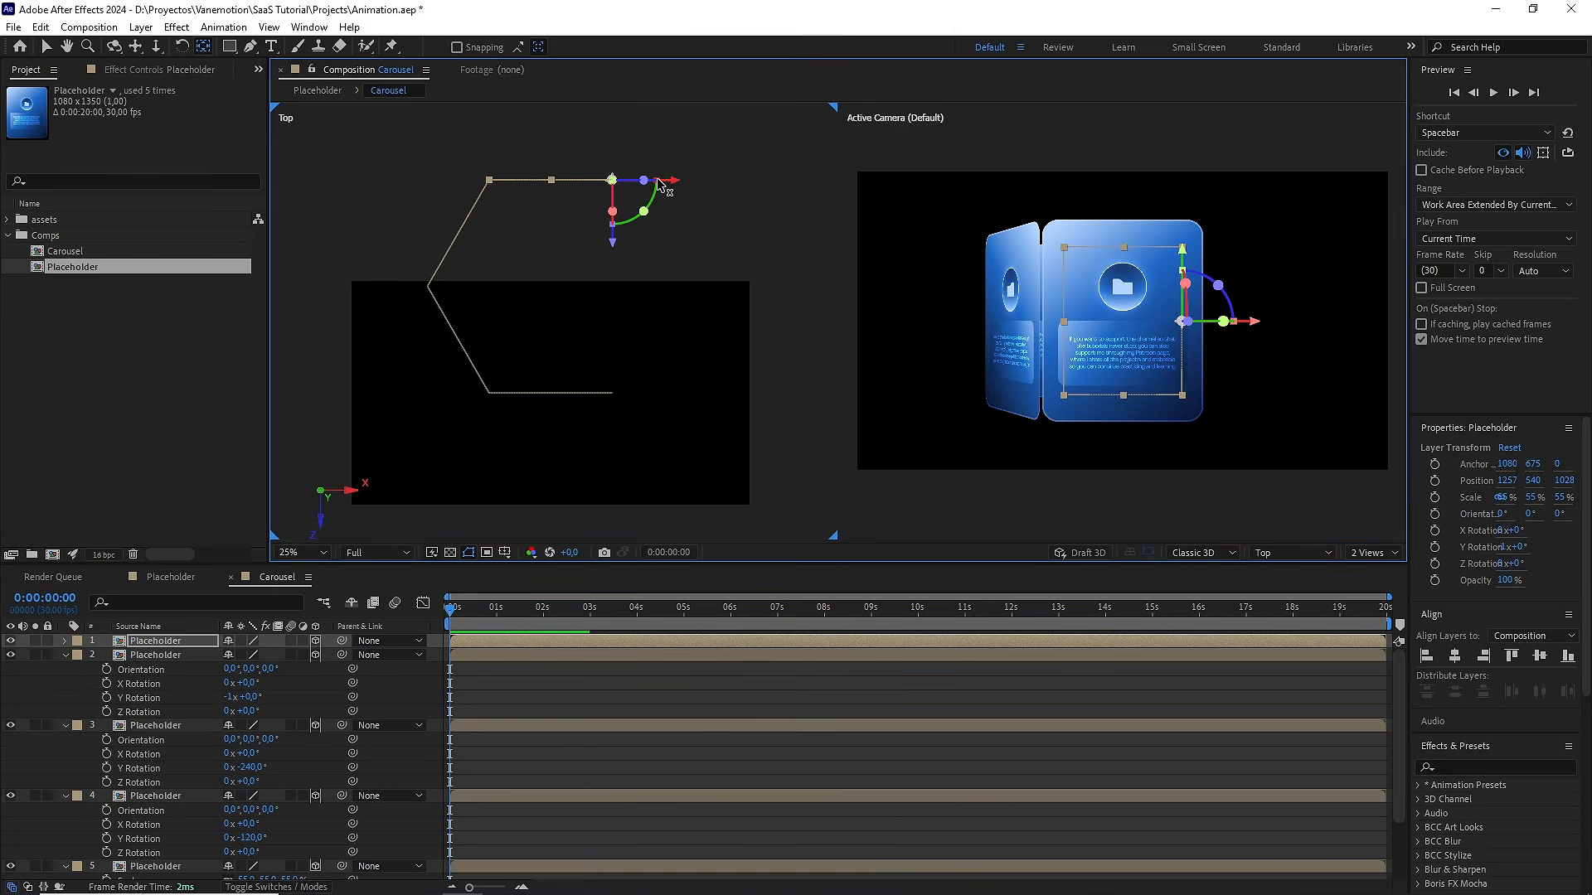
key("r")
left_click_drag(260, 684, 155, 684)
Close the hexagon with a duplicate of the fifth face, hinged at its free edge with a Y rotation of -1x-240°
key("ctrl+d")
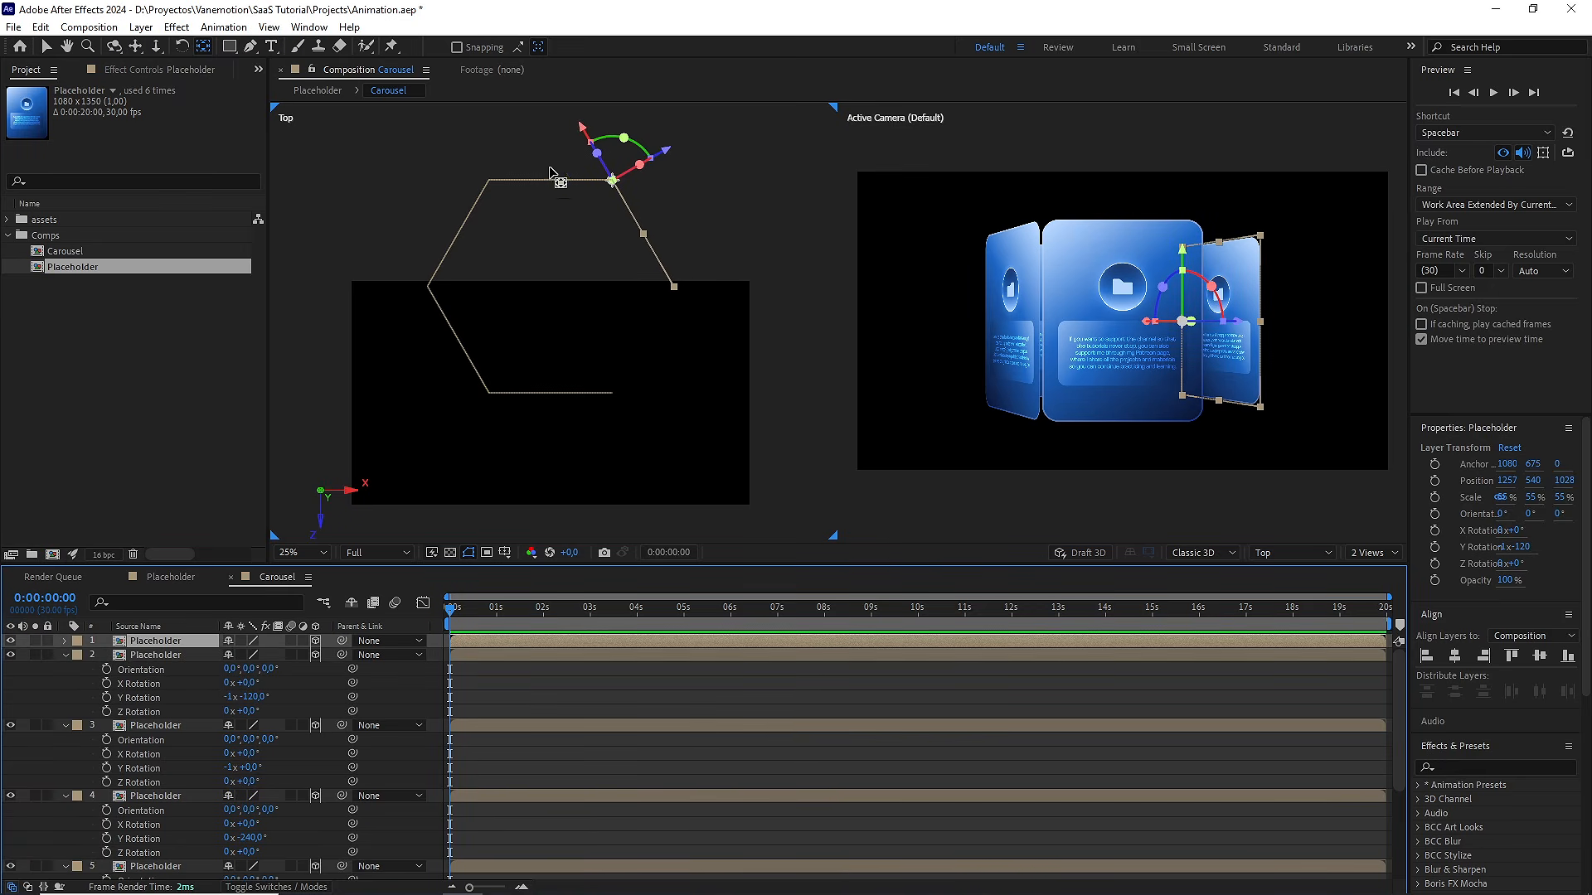
left_click_drag(592, 143, 674, 287)
key("r")
left_click_drag(251, 683, 168, 685)
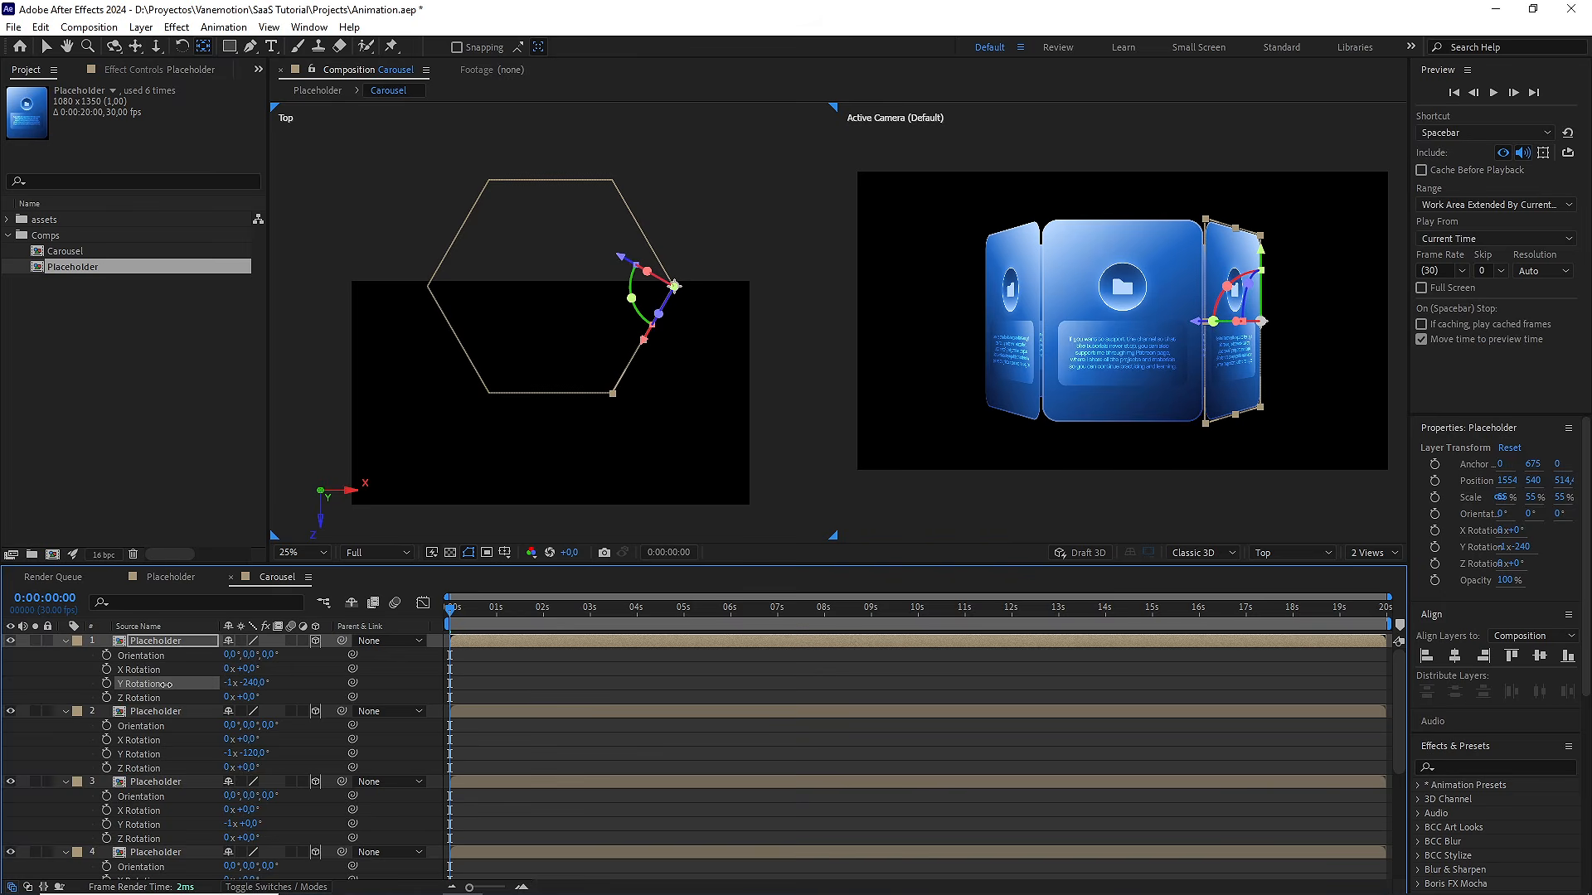
left_click(253, 684)
left_click(316, 679)
Select all six cards, collapse their properties and center each anchor point within its layer
key("comma")
key("v")
left_click_drag(667, 209, 491, 374)
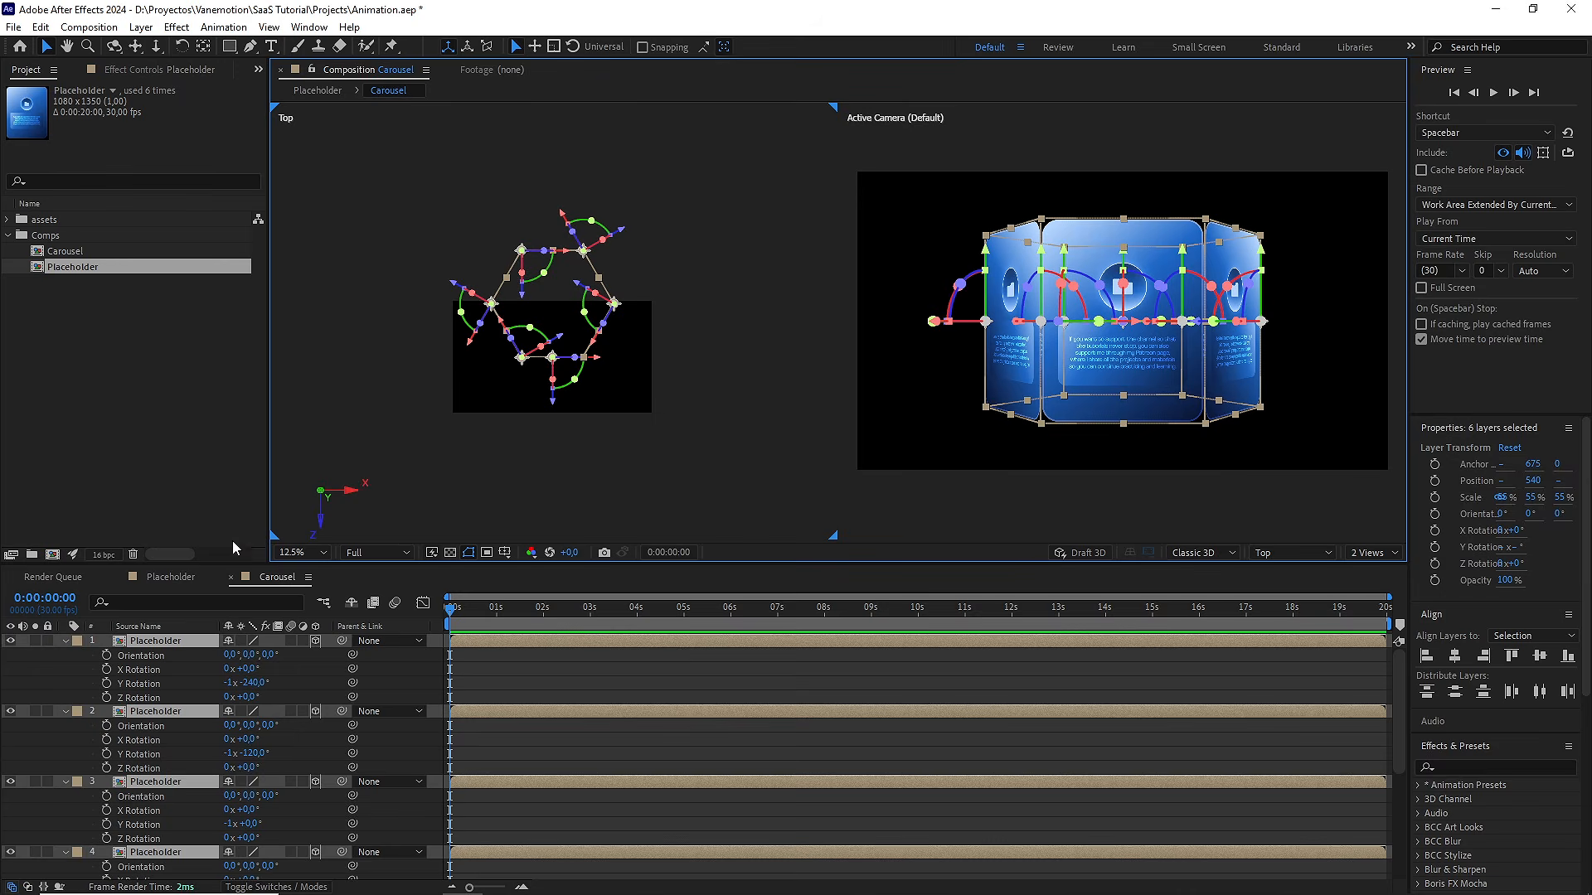
left_click(65, 642)
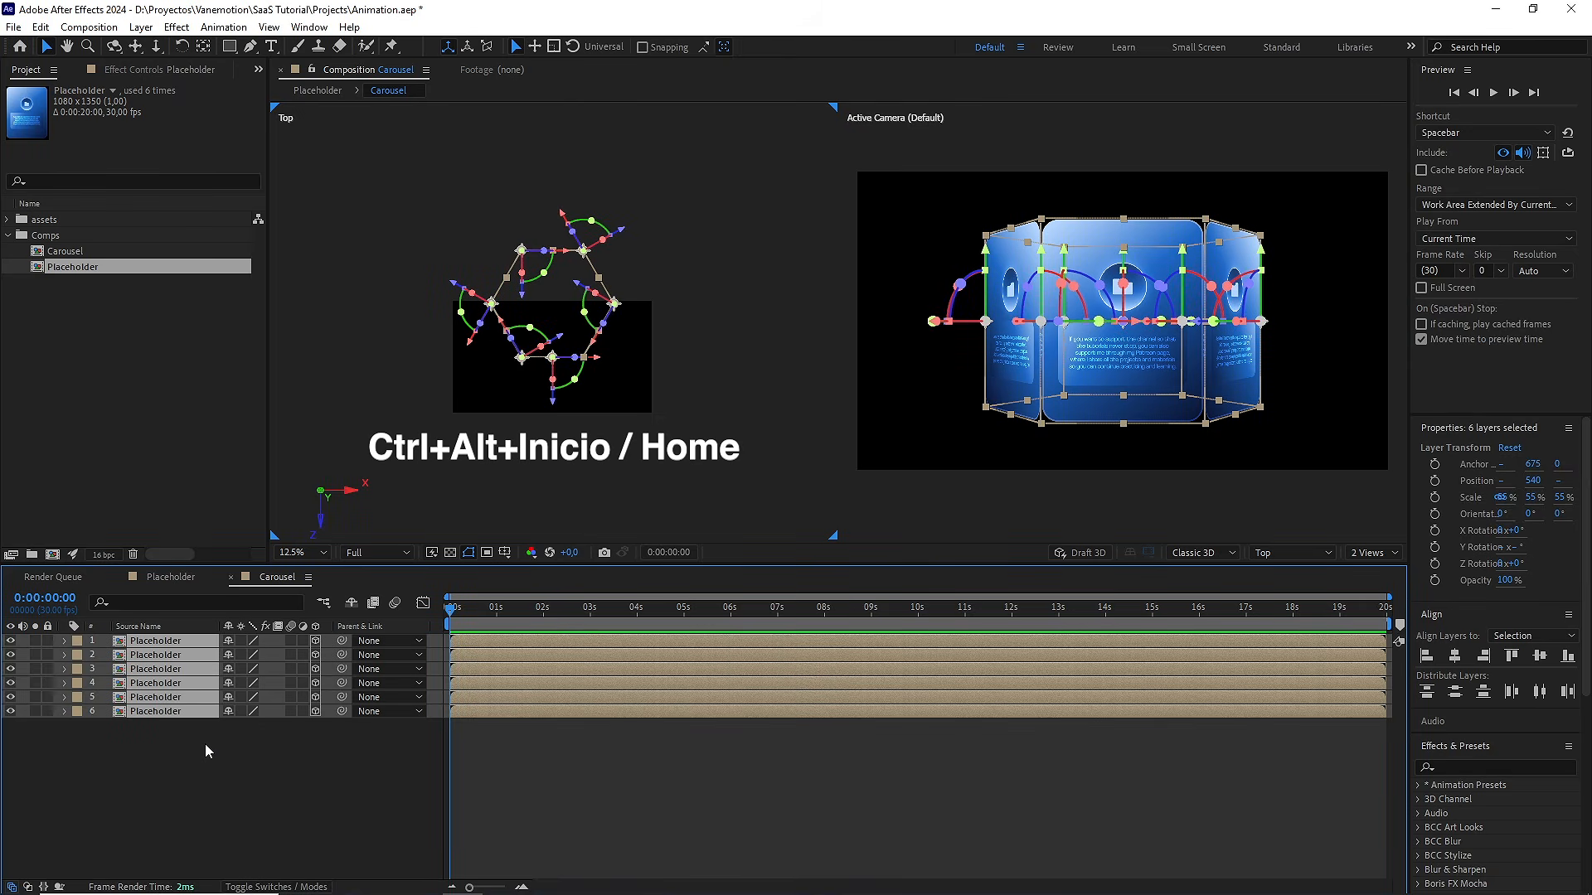
key("ctrl+alt+Home")
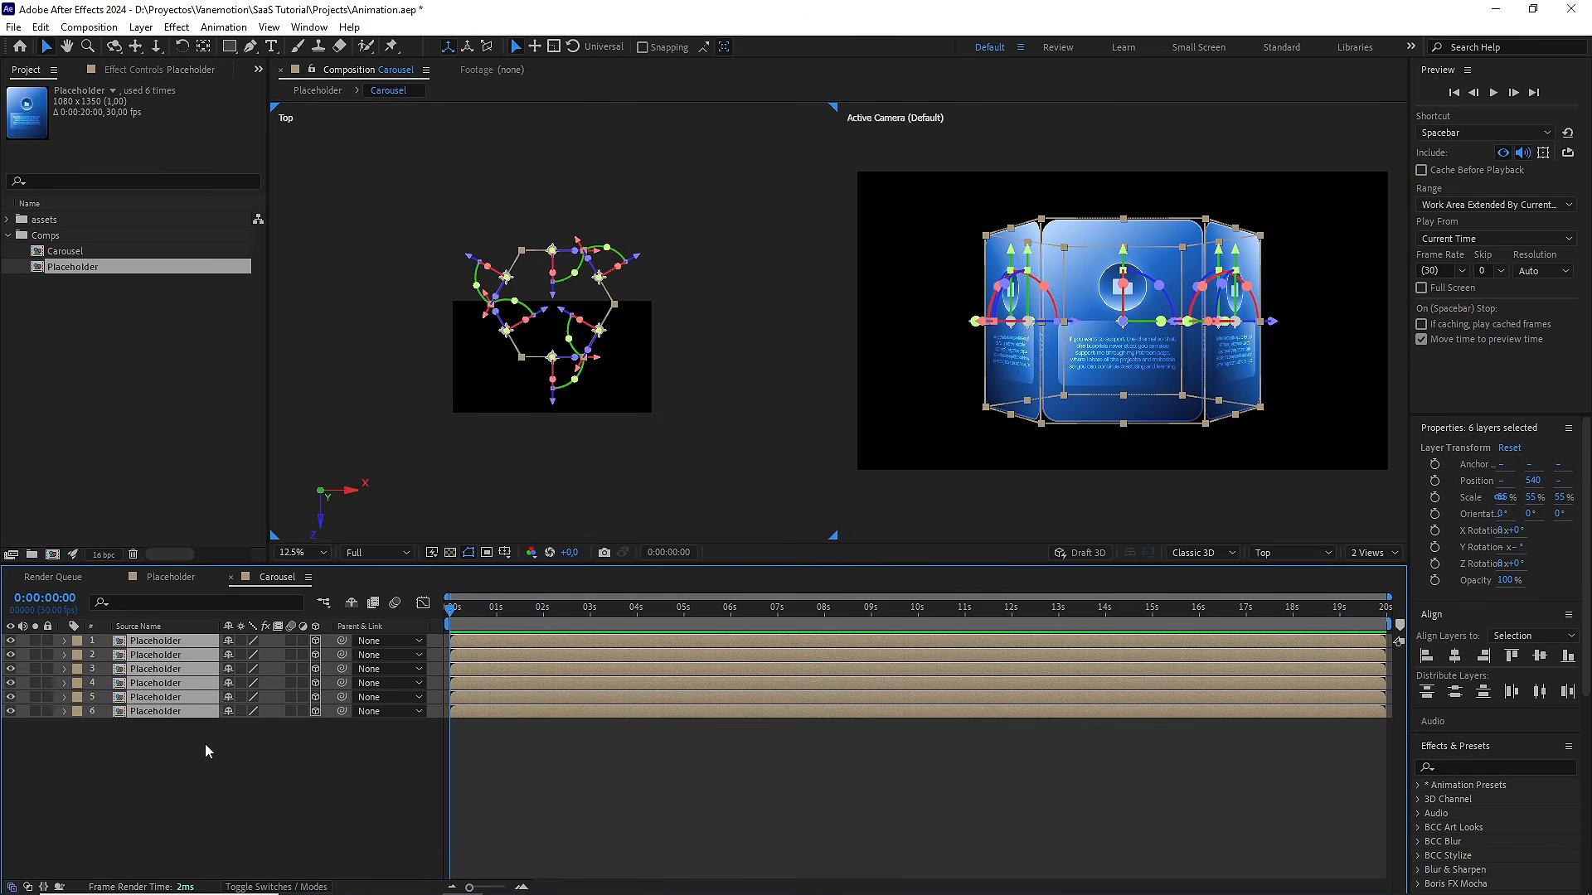
key("period")
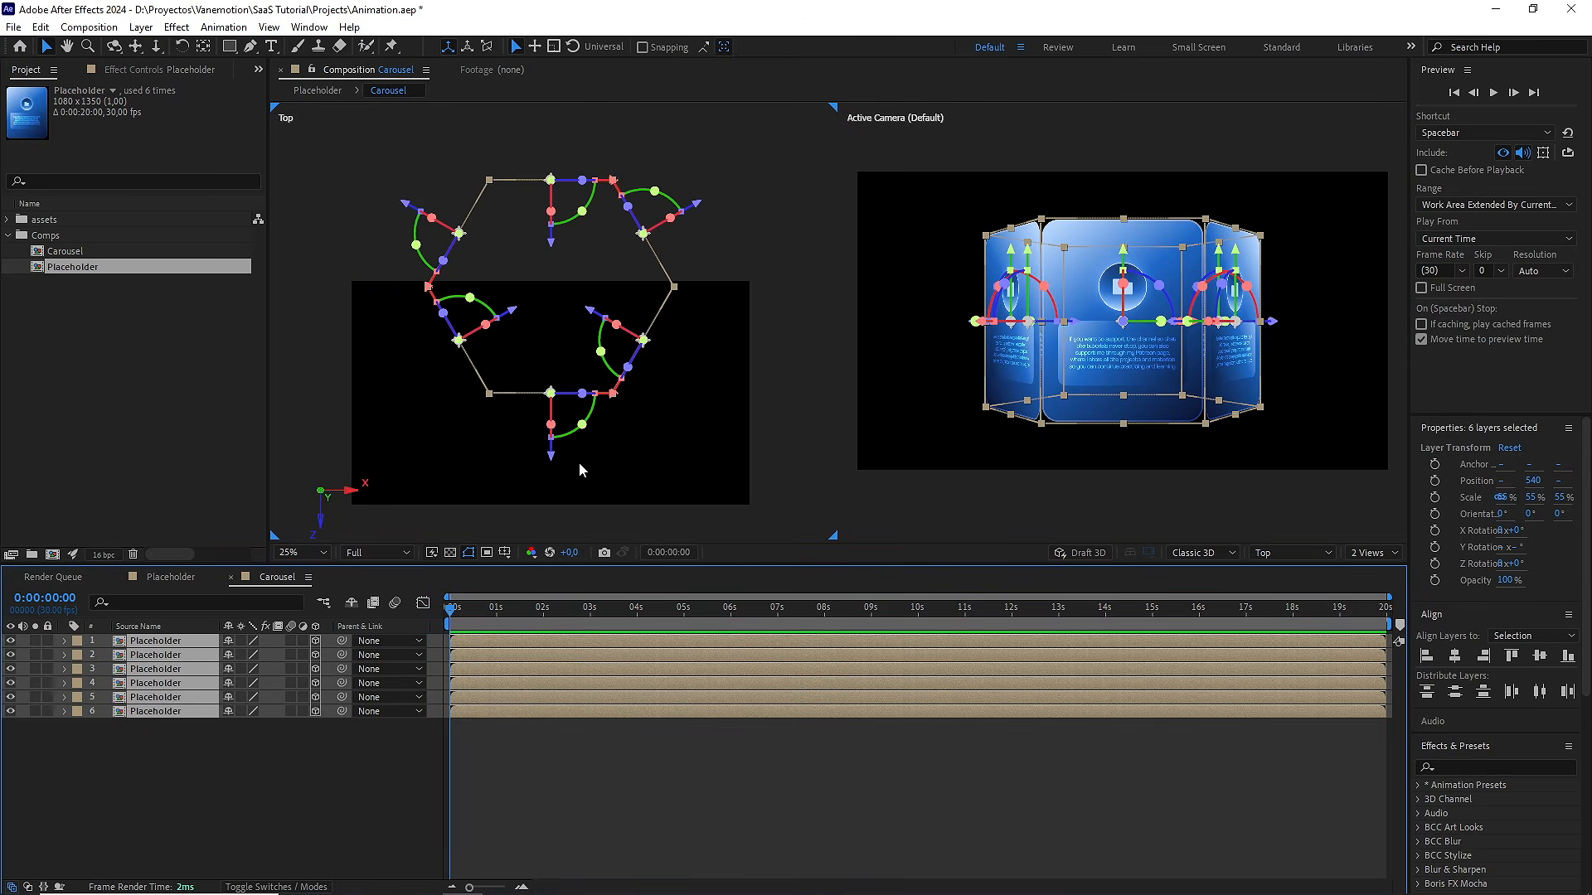
Add a null object to the Carousel composition and turn it into a 3D layer
left_click(186, 815)
right_click(186, 817)
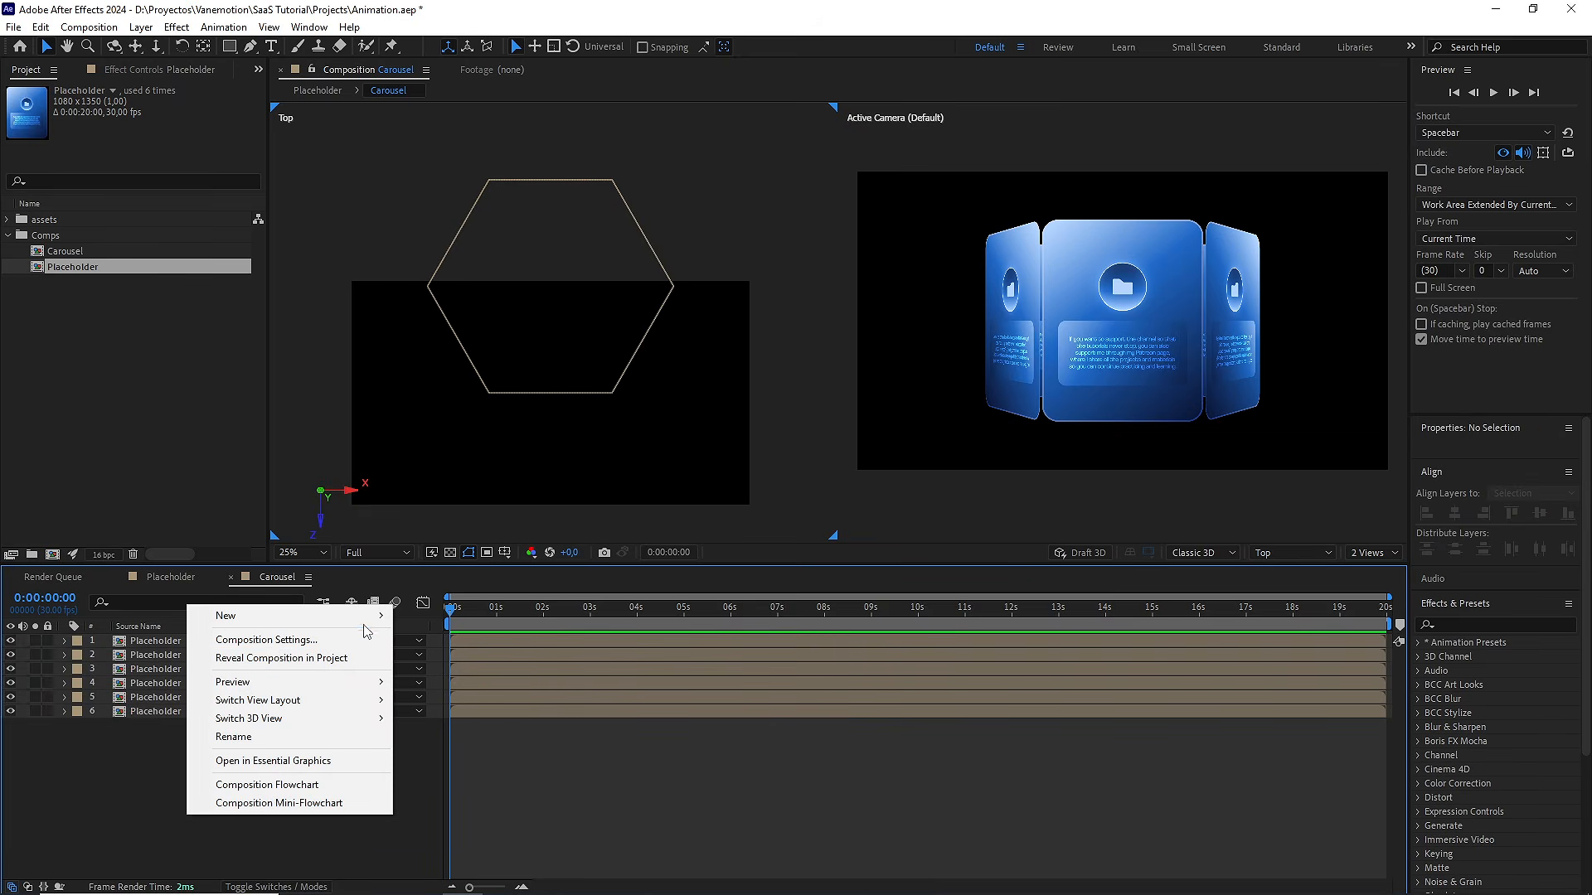
mouse_move(365, 616)
left_click(456, 713)
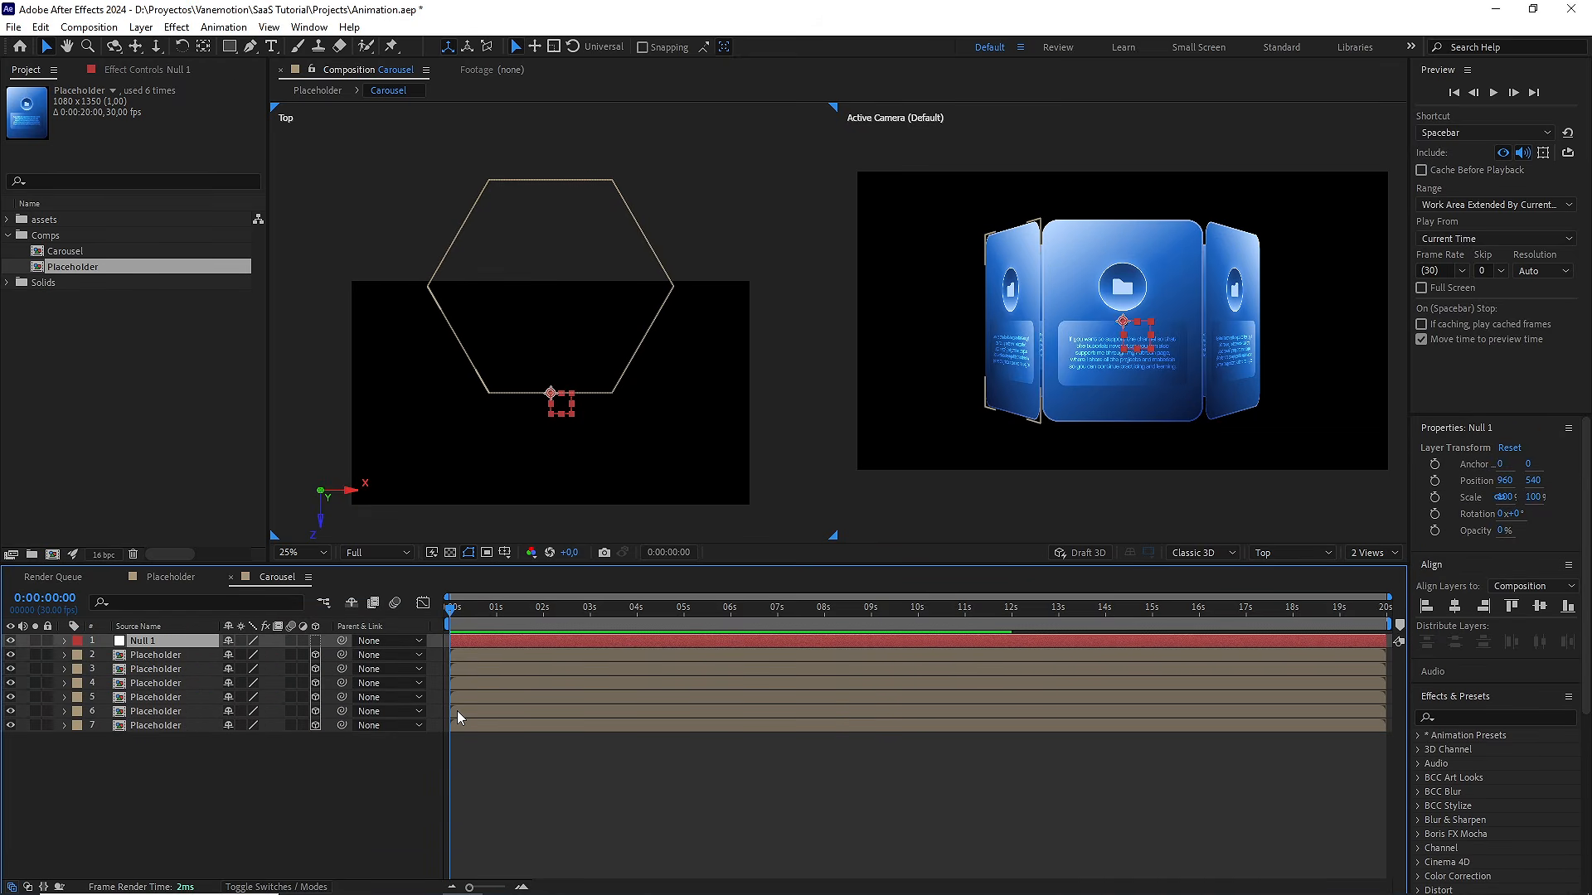
left_click(318, 640)
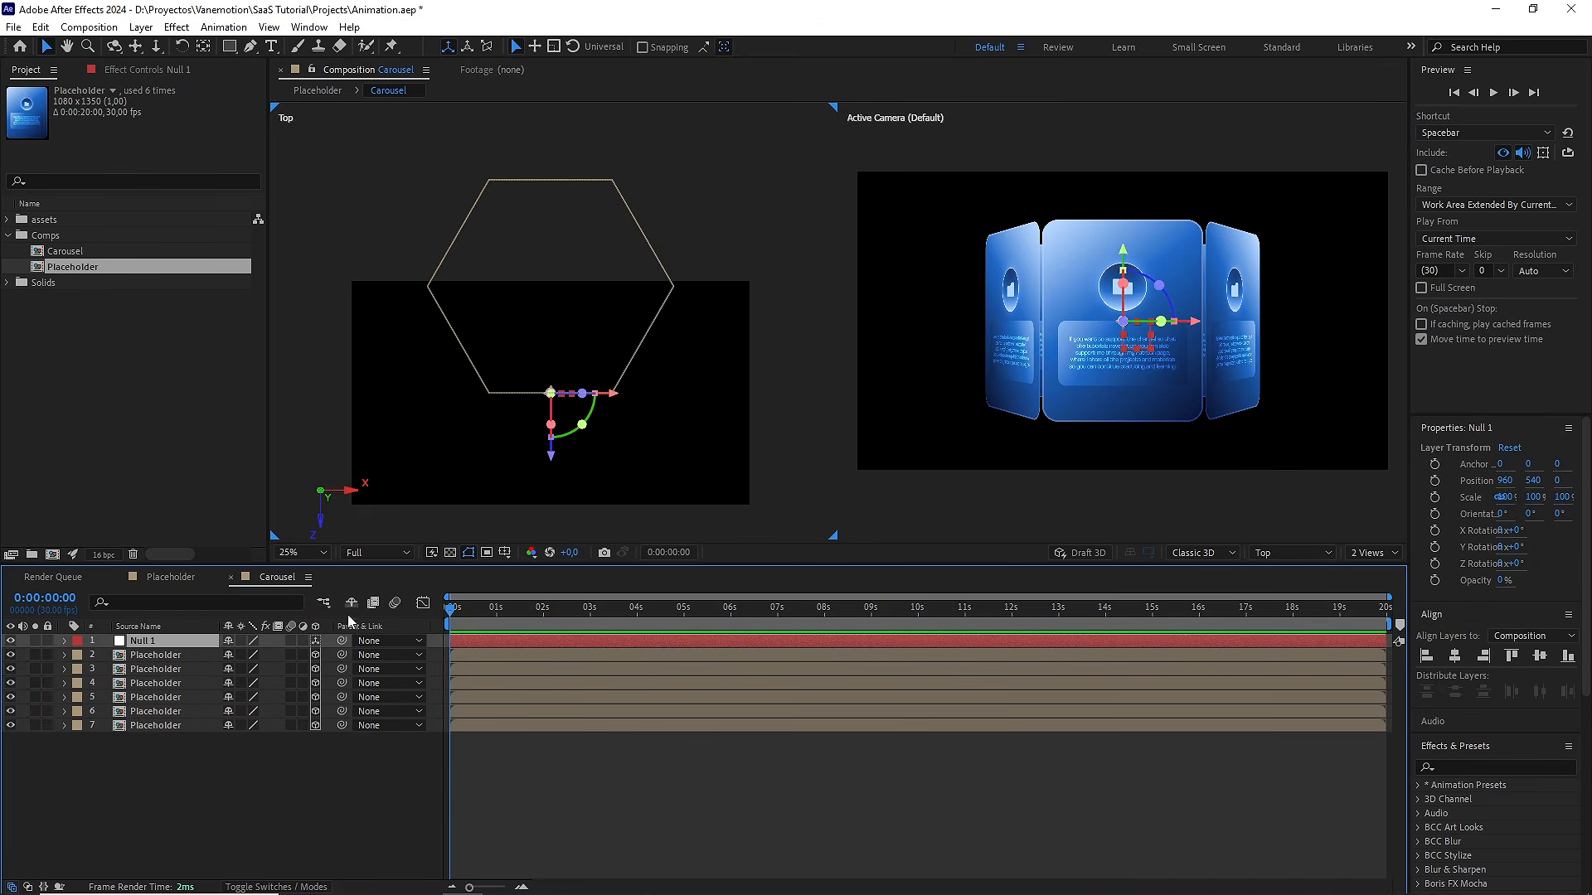
Show the rulers and place a horizontal guide through the hexagon's side corners in the Top view
key("period")
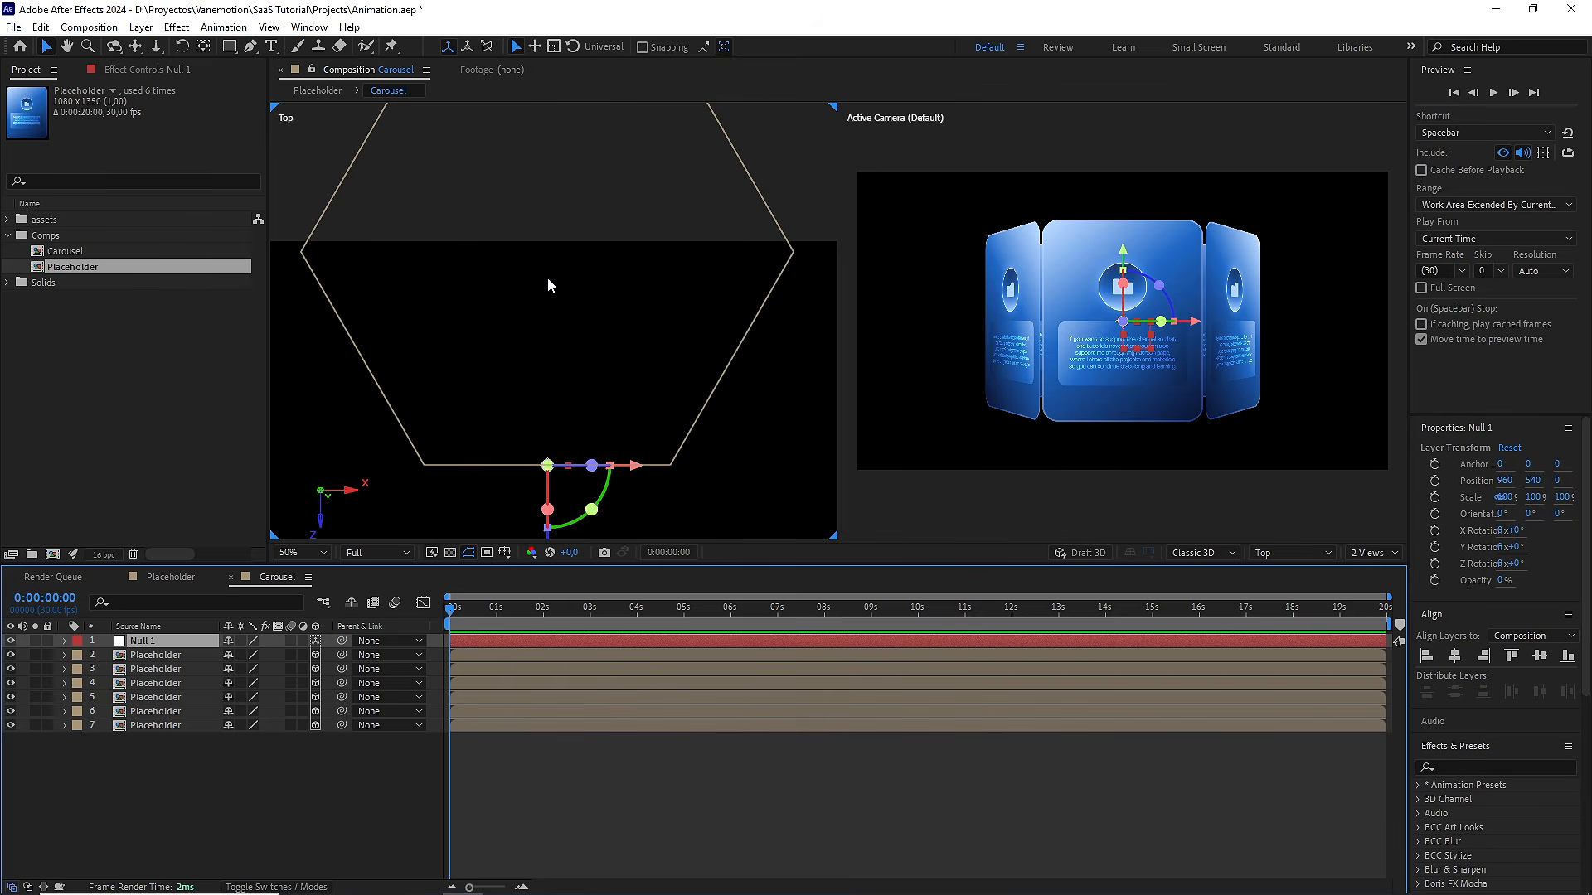
key("ctrl+r")
left_click_drag(590, 111, 597, 248)
scroll(605, 263, "up", 1)
left_click_drag(621, 300, 543, 323)
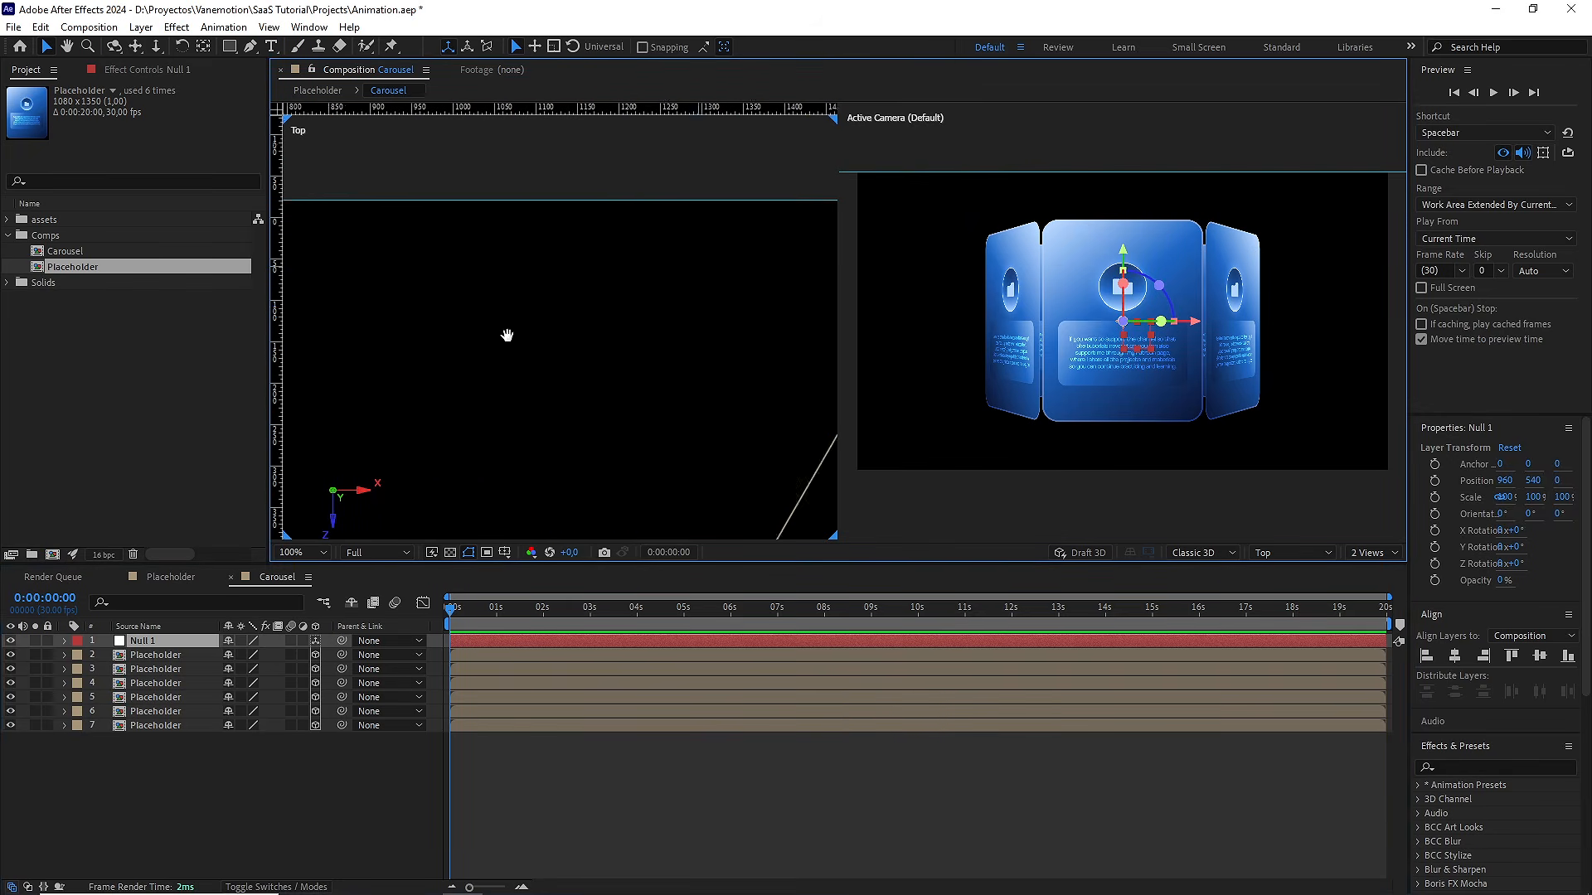
left_click_drag(763, 253, 483, 350)
mouse_move(684, 287)
left_mouse_down()
mouse_move(684, 309)
mouse_move(622, 327)
mouse_move(732, 330)
left_mouse_up()
scroll(695, 325, "up", 1)
scroll(713, 310, "down", 1)
scroll(569, 337, "down", 2)
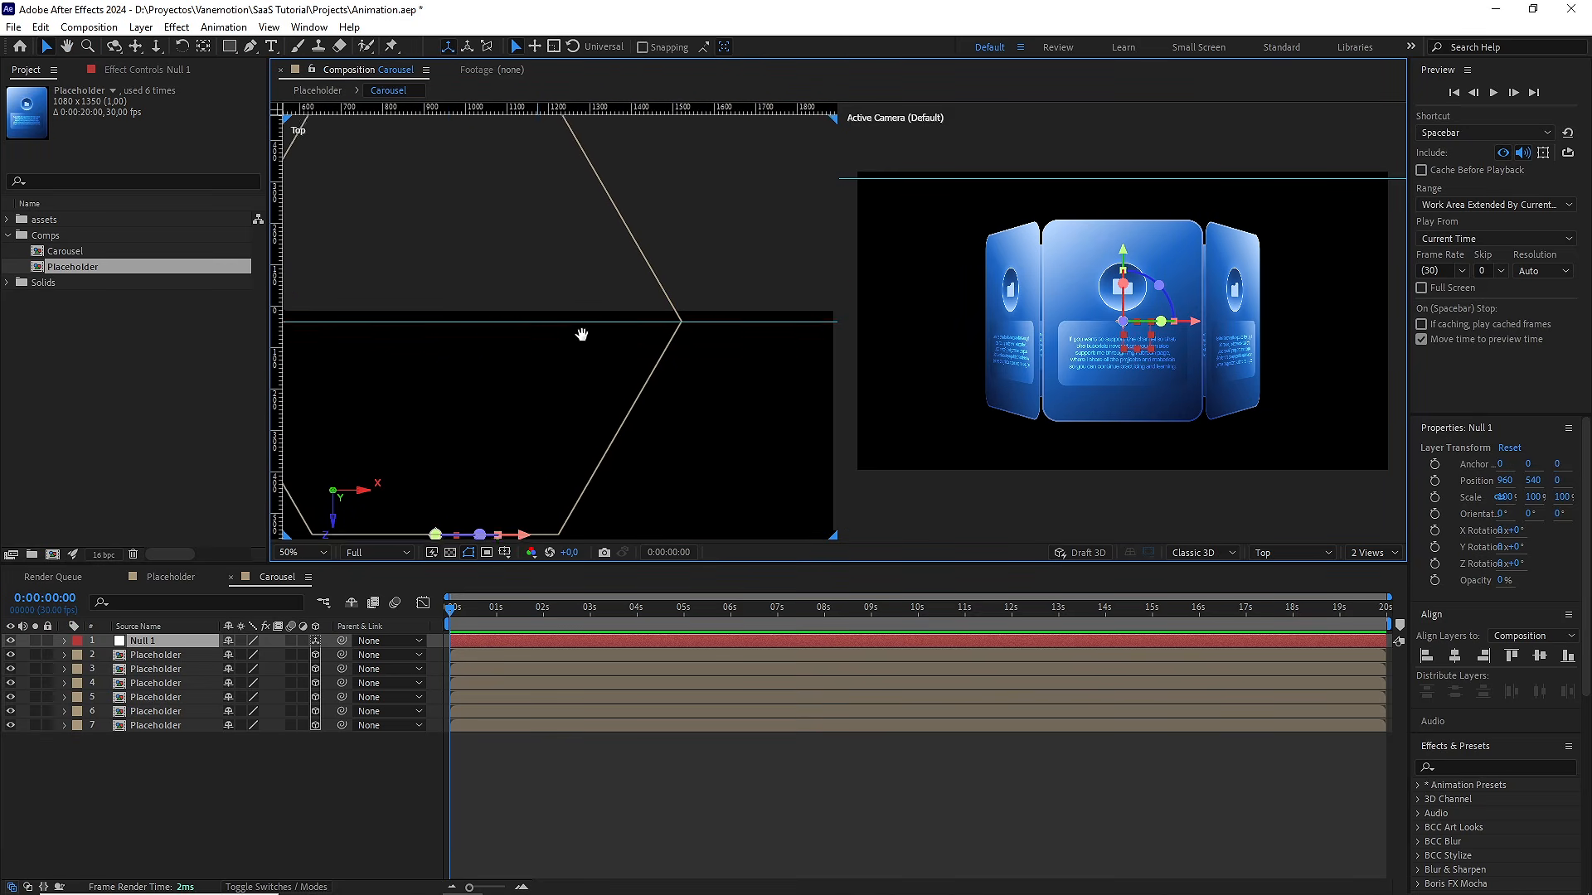
Set the null's Z position to 515 so that it sits on the guide at the hexagon's center
left_click(194, 640)
key("p")
left_click_drag(280, 654, 396, 634)
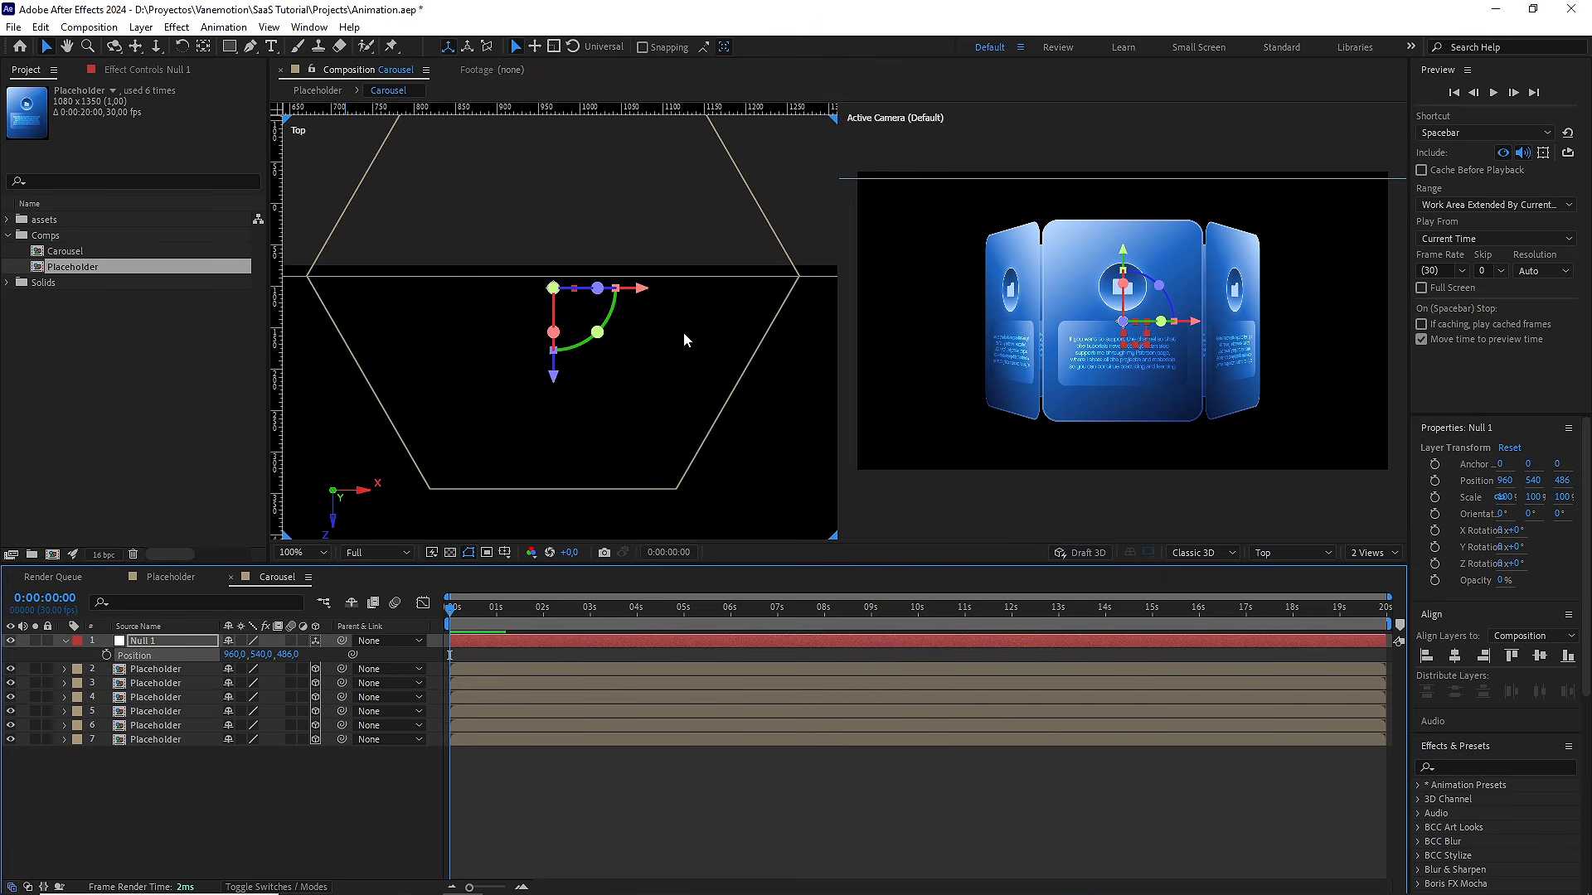
scroll(683, 331, "up", 1)
left_click_drag(291, 654, 311, 655)
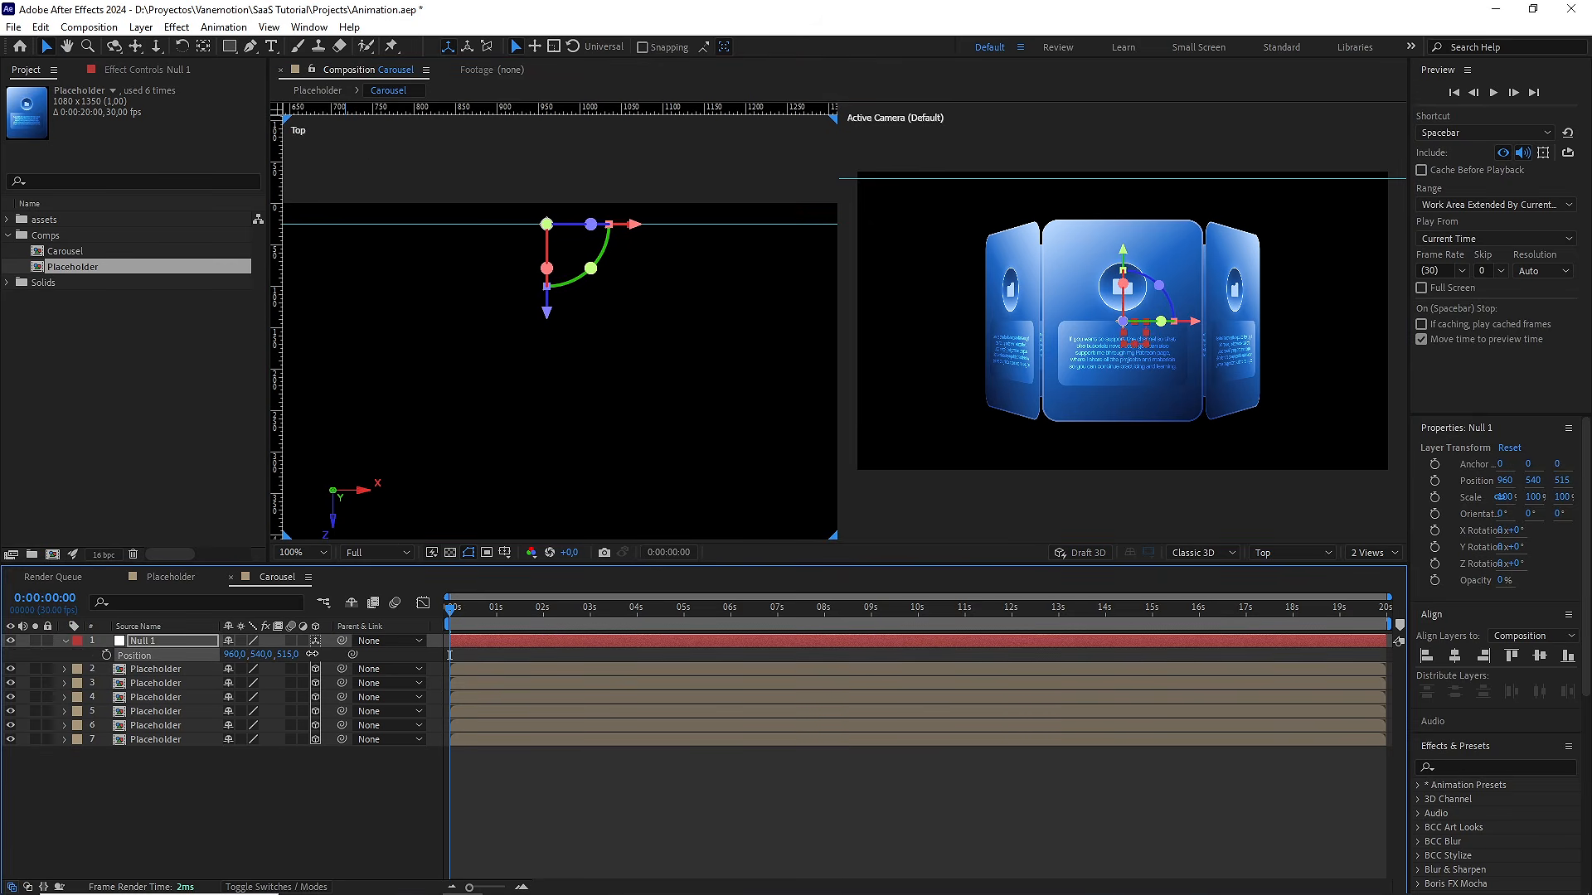
scroll(565, 289, "up", 1)
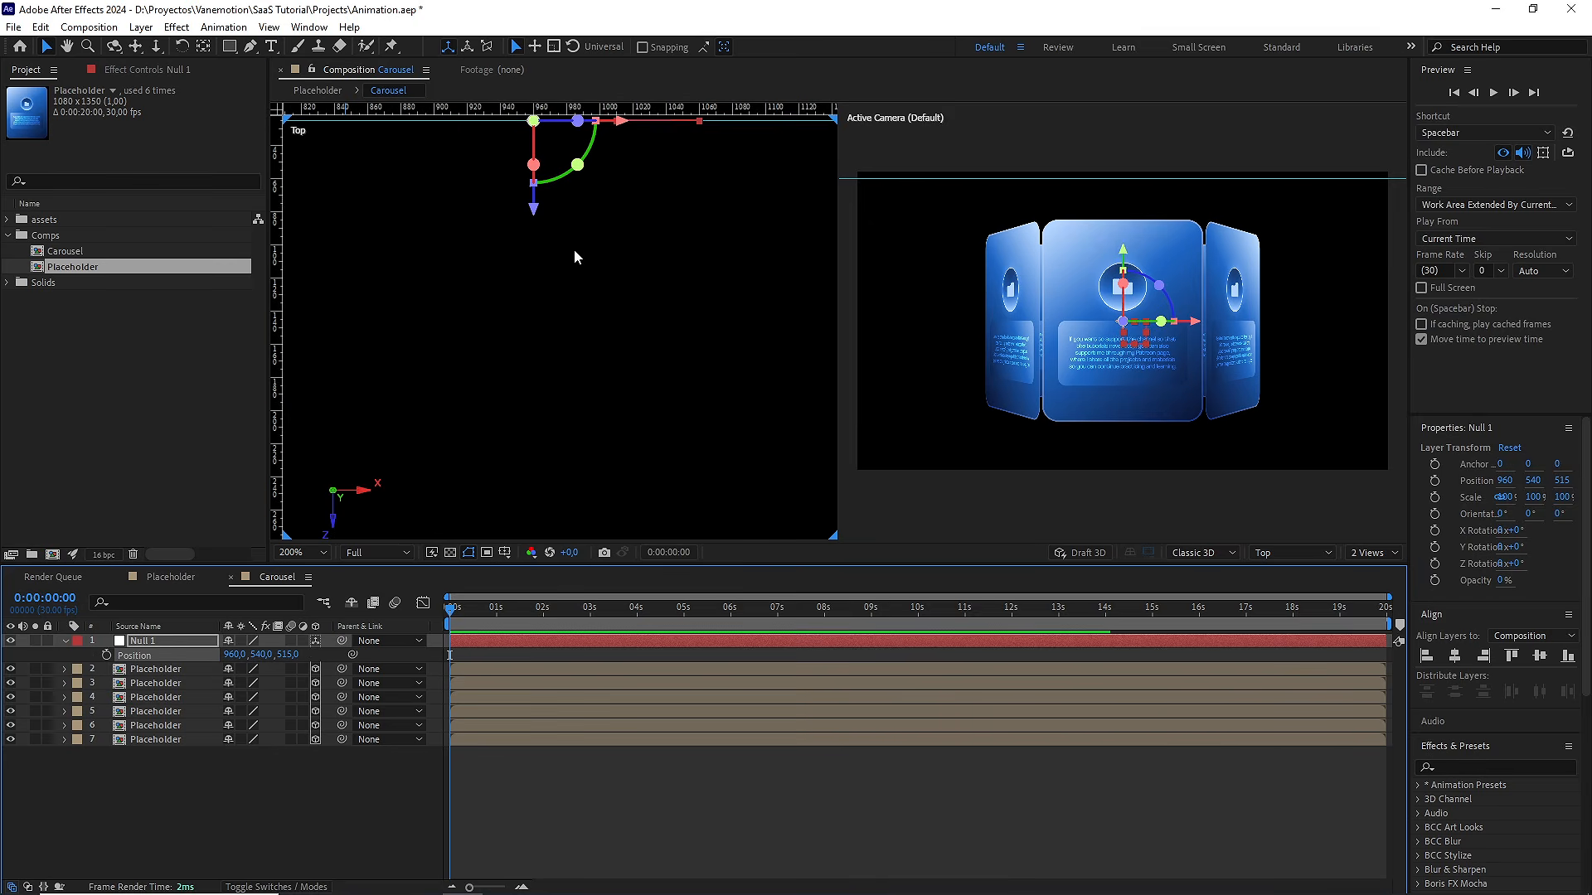
left_click_drag(565, 288, 580, 398)
scroll(606, 393, "up", 1)
scroll(605, 393, "down", 4)
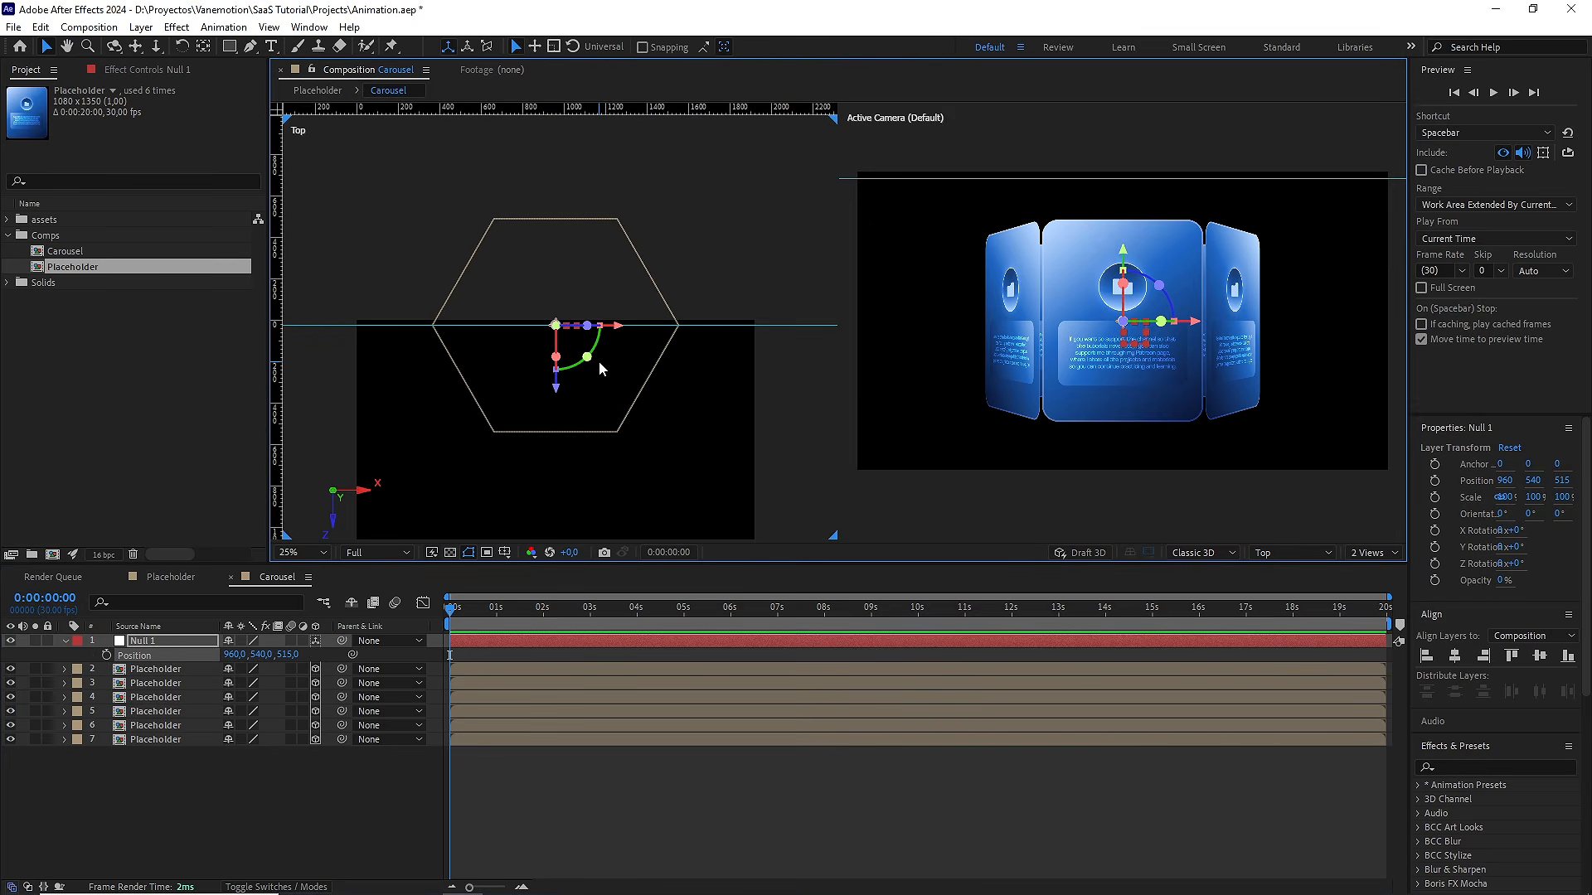
Parent all six cards to the null and start X and Y Rotation keyframes on the null at 0 seconds
left_click_drag(234, 821, 159, 675)
left_click_drag(343, 669, 197, 640)
left_click(196, 640)
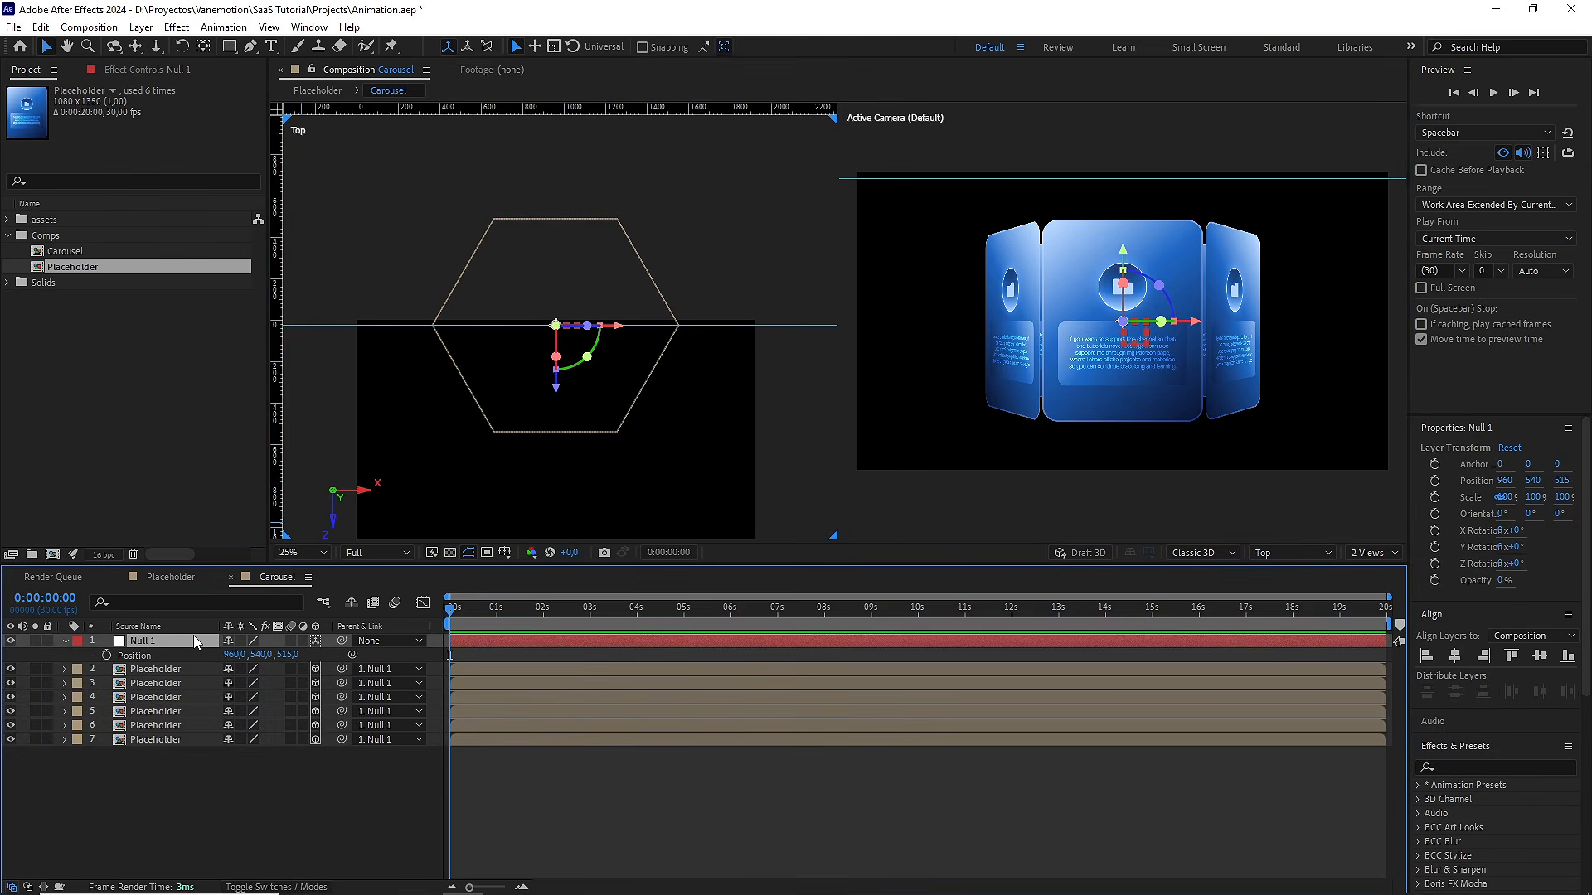
key("r")
left_click(107, 670)
left_click(107, 683)
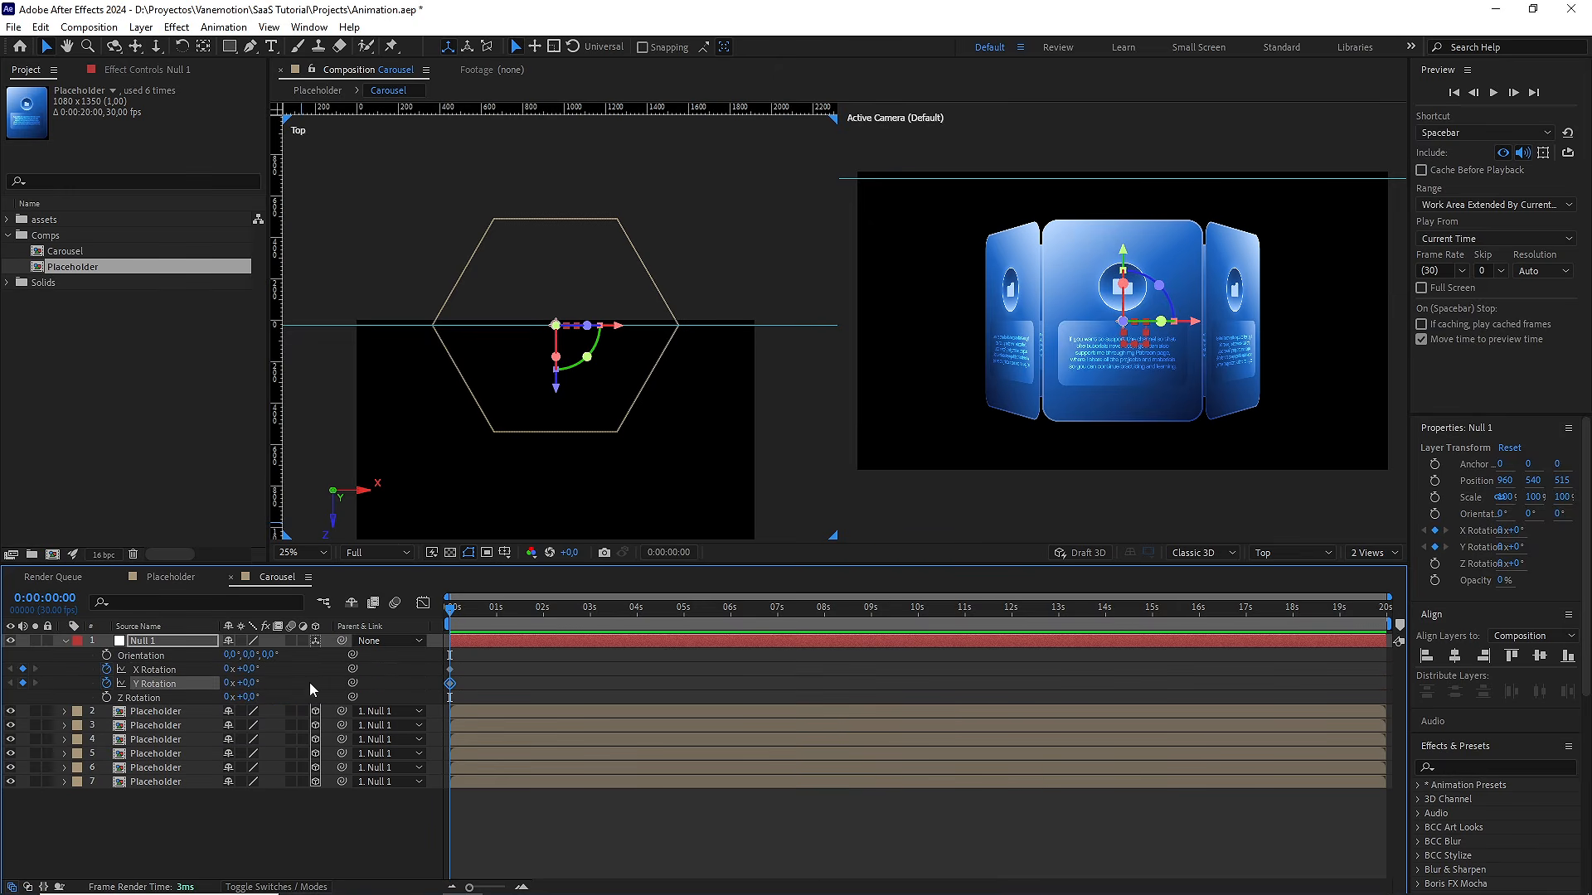
At 6 seconds, set the null's Y Rotation to 1x+0° and its X Rotation to 25°
left_click_drag(471, 610, 730, 642)
left_click_drag(253, 685, 331, 677)
left_click(250, 683)
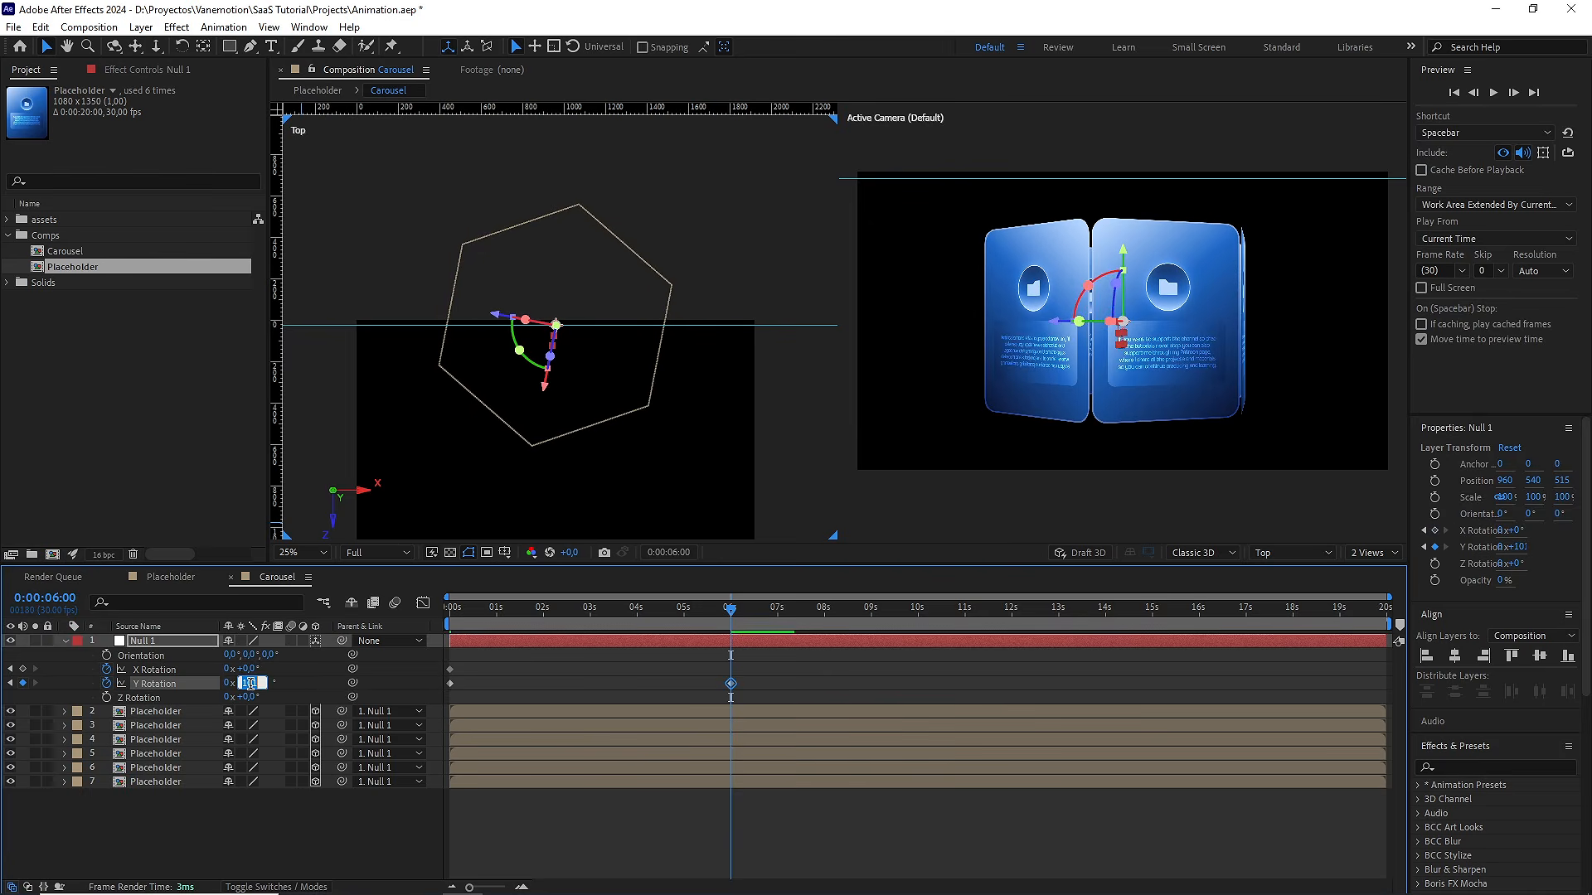
type("360")
key("Return")
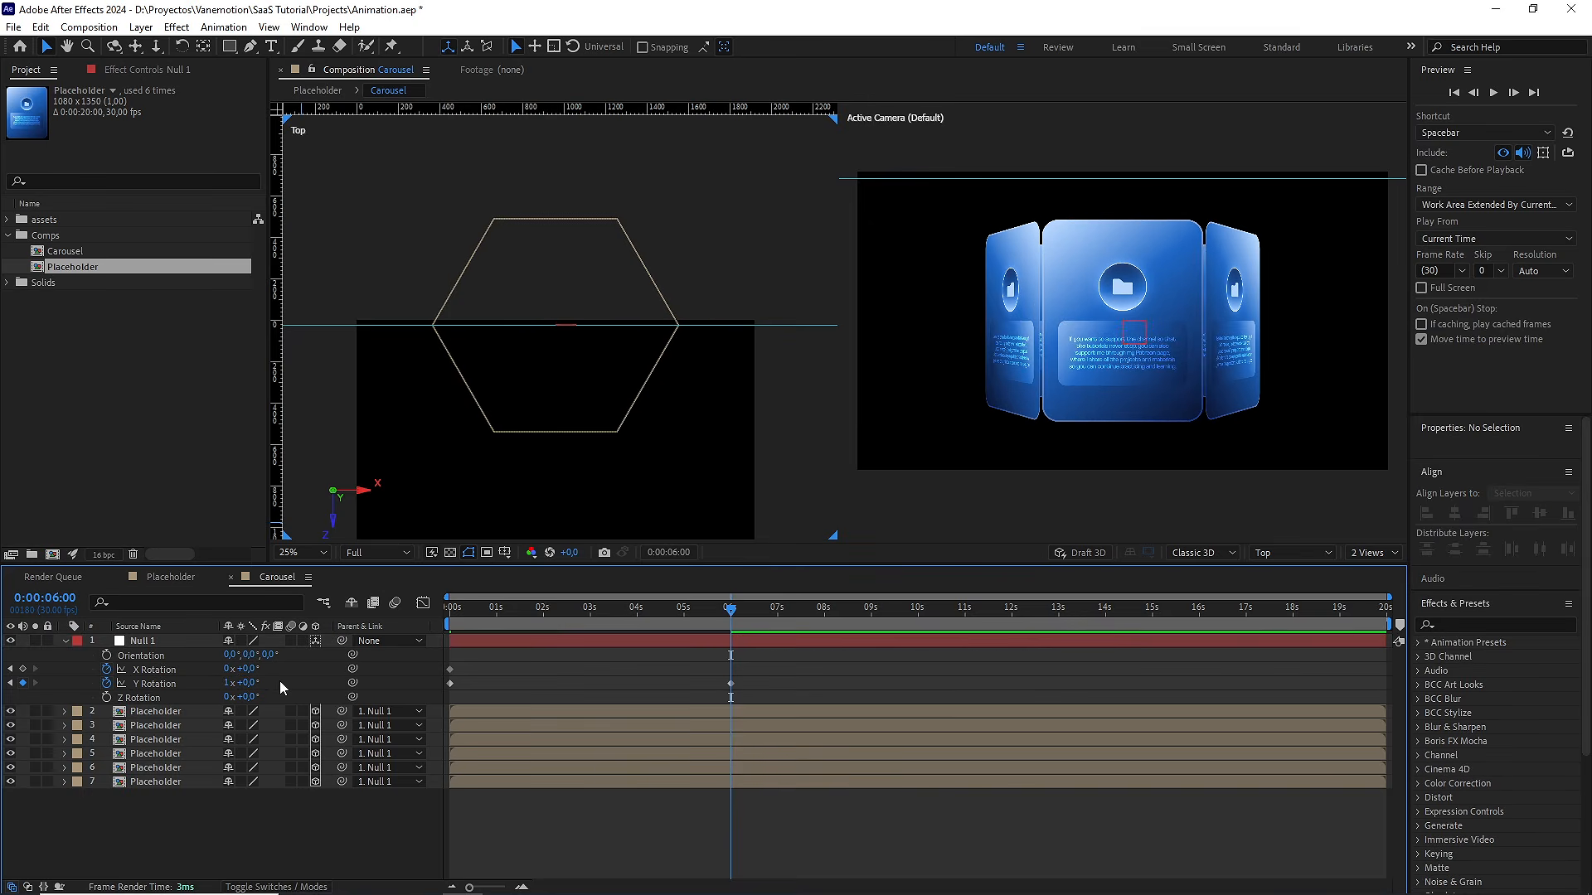
left_click_drag(252, 669, 274, 668)
left_click(257, 670)
type("25")
left_click(290, 669)
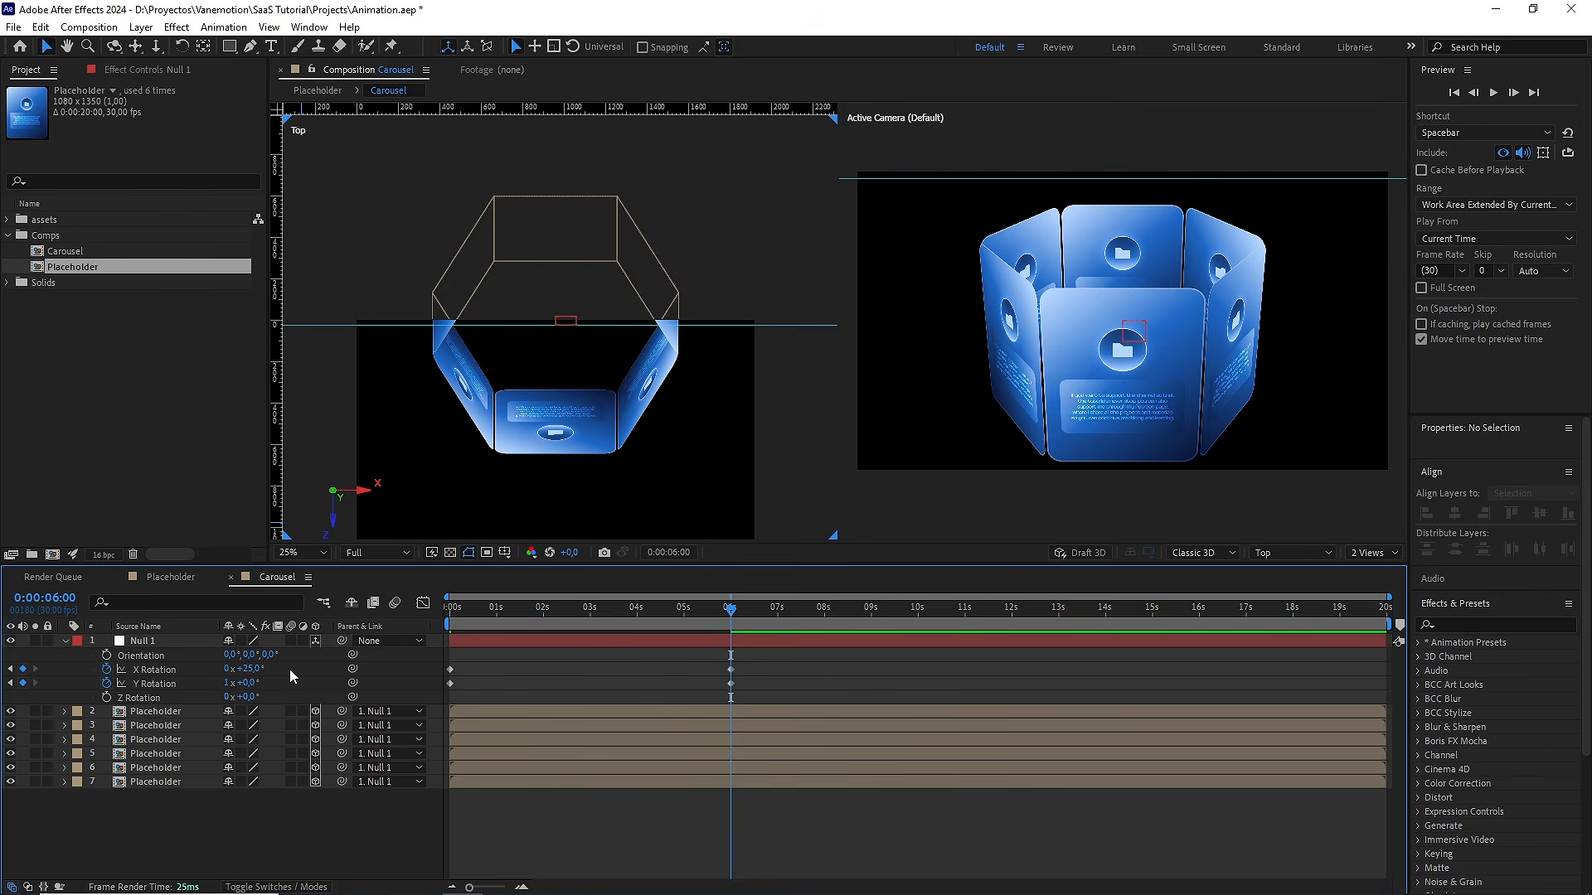
Scale the null to 80% to shrink the whole carousel
left_click(206, 640)
key("s")
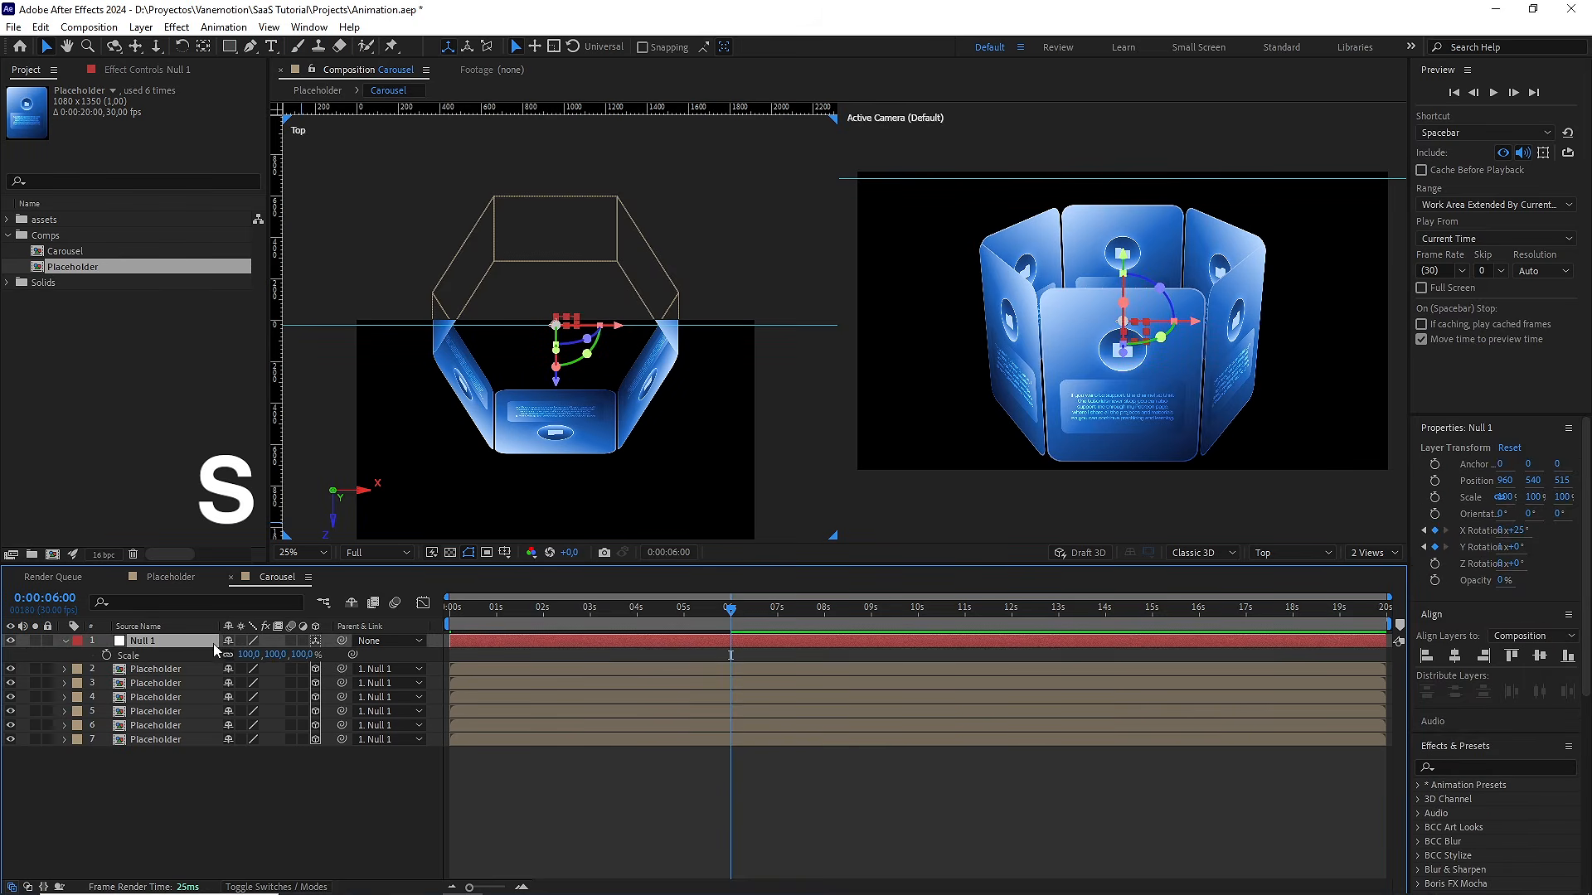
left_click(292, 653)
type("80")
key("Return")
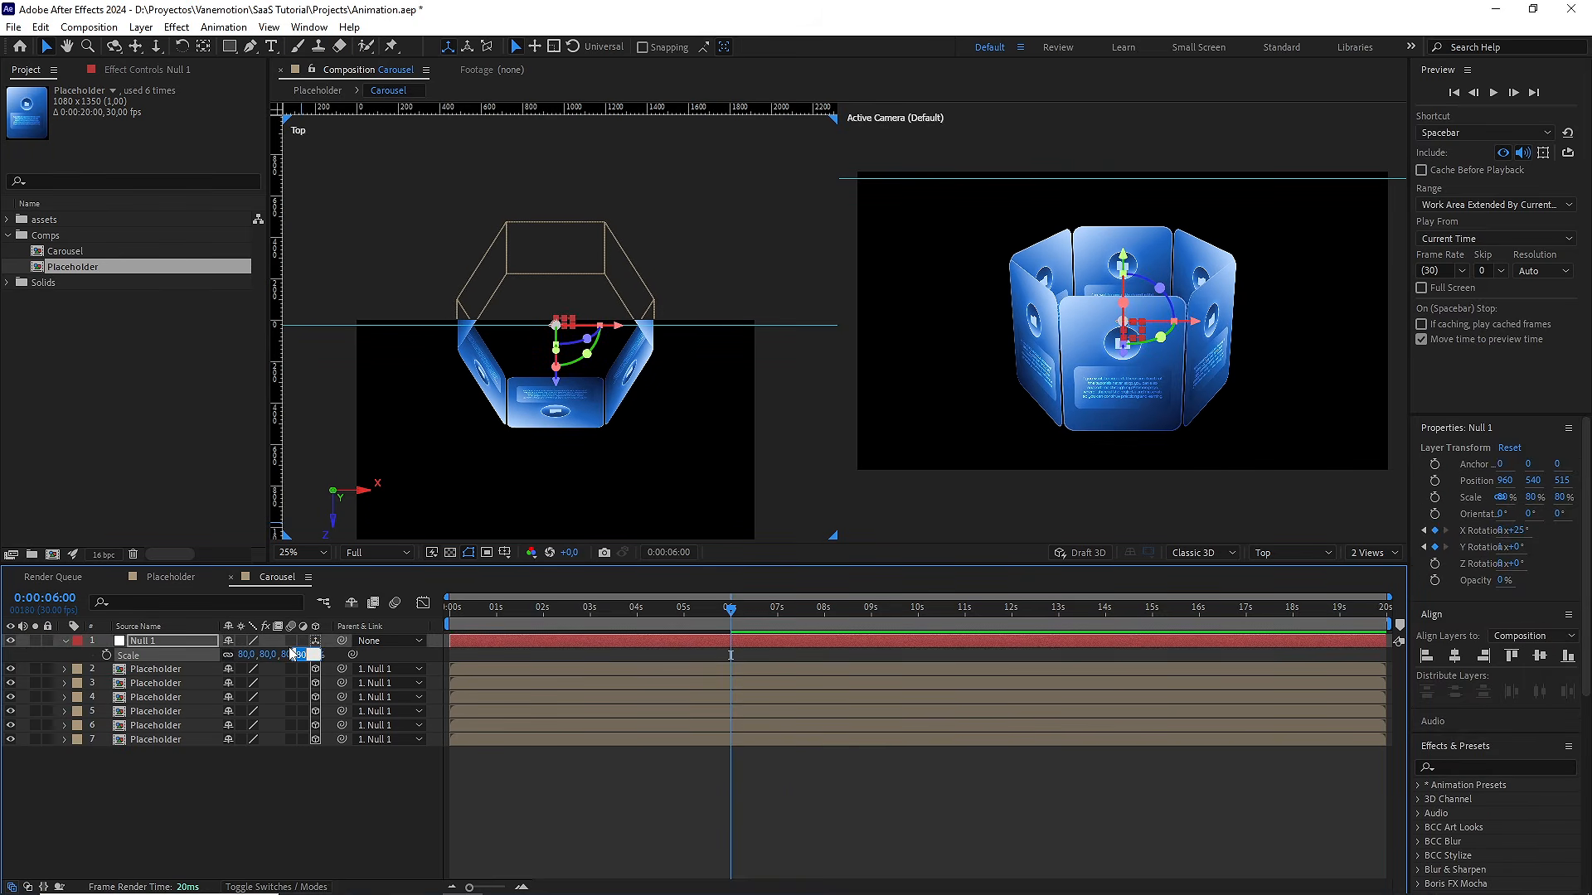
left_click(306, 770)
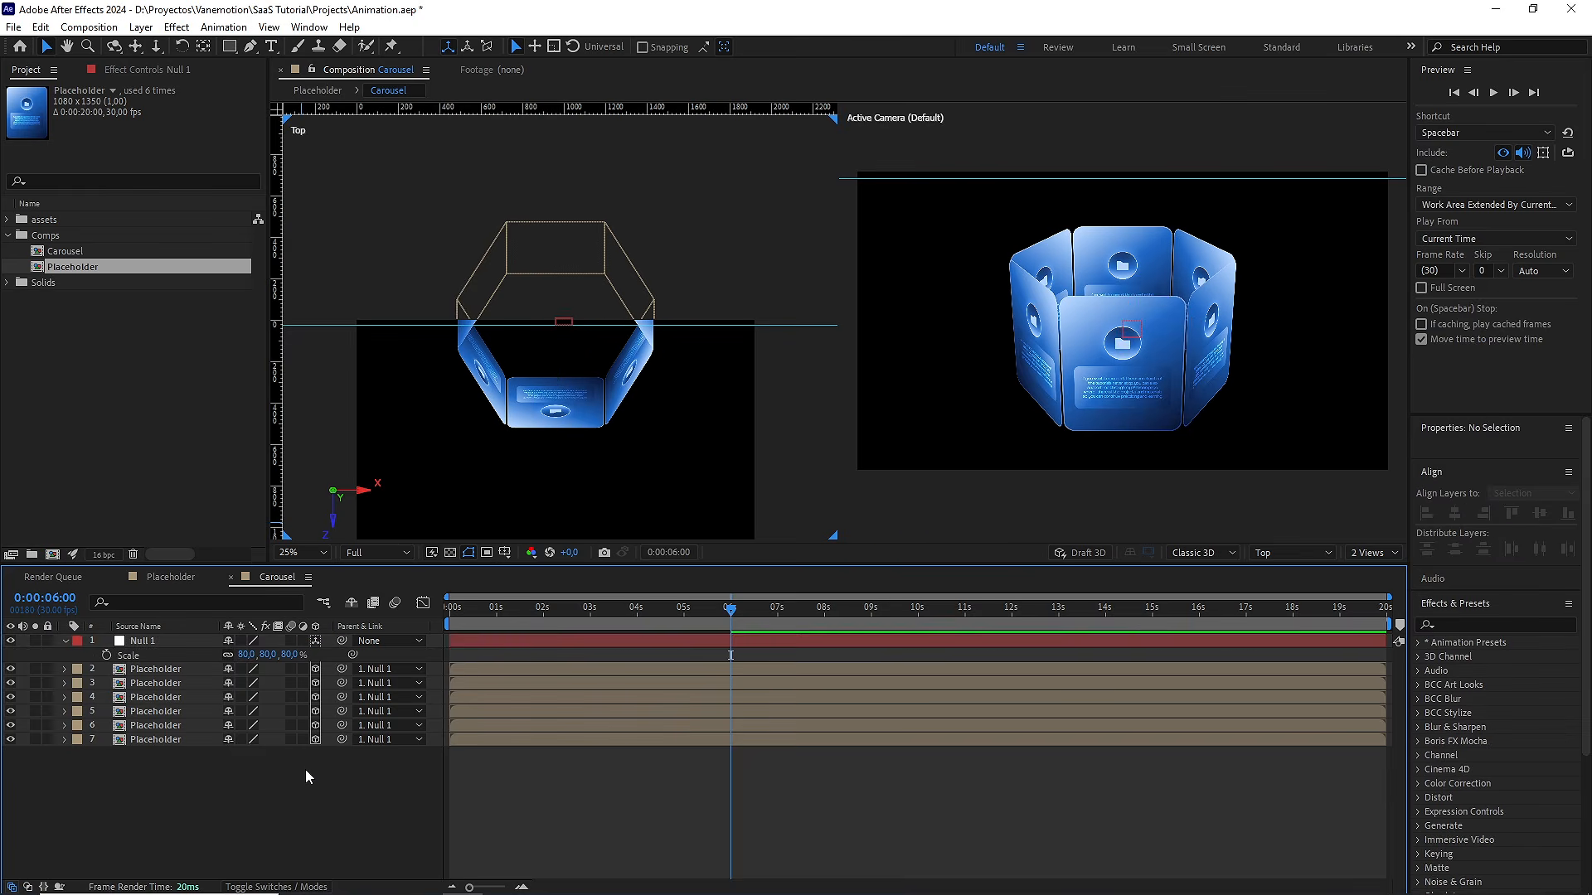
Reveal the null's animated properties and apply Easy Ease to all of its X and Y Rotation keyframes
left_click(526, 645)
key("u")
left_click_drag(778, 652, 438, 682)
key("F9")
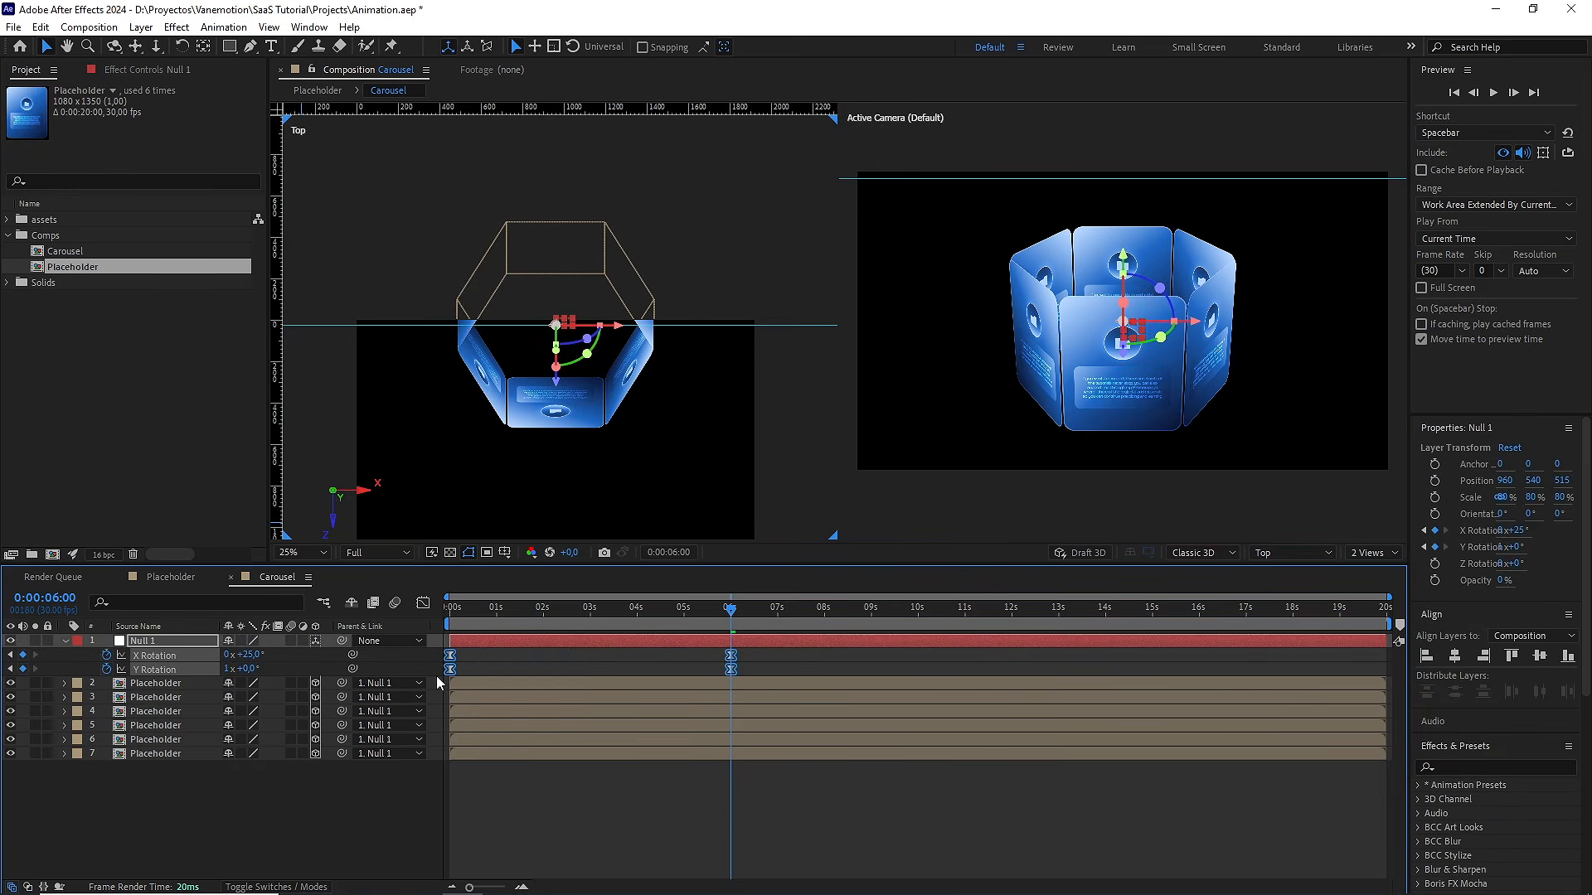
Lengthen the easing handles at both ends of the rotations' speed graph so that the speed peaks at about 3 seconds
left_click(424, 604)
left_click_drag(843, 762, 533, 819)
left_click_drag(540, 820, 553, 819)
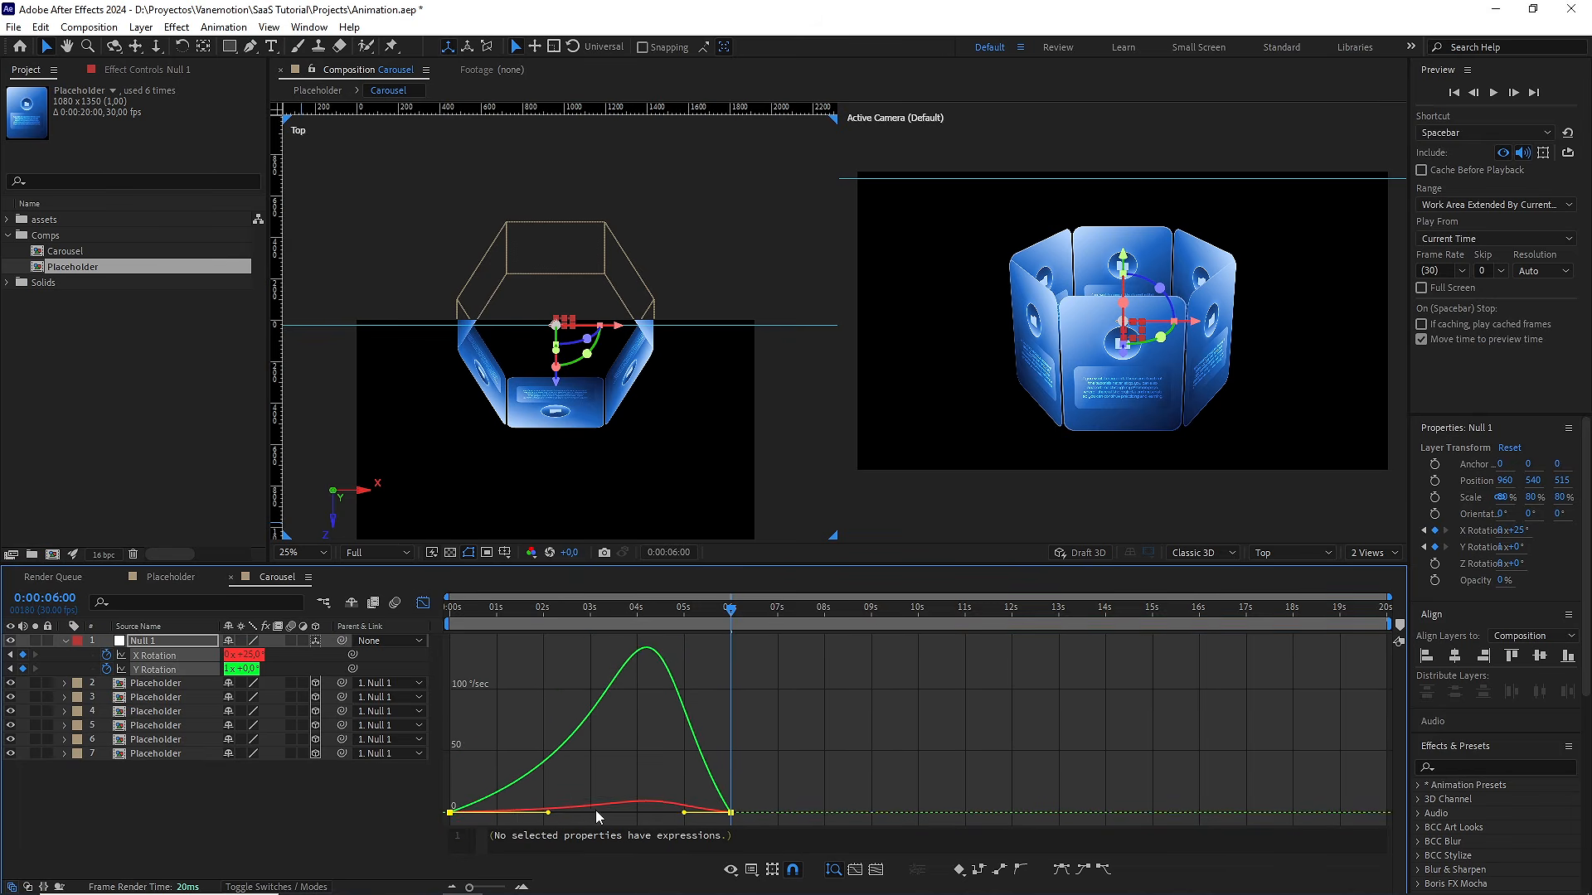
left_click_drag(683, 812, 630, 809)
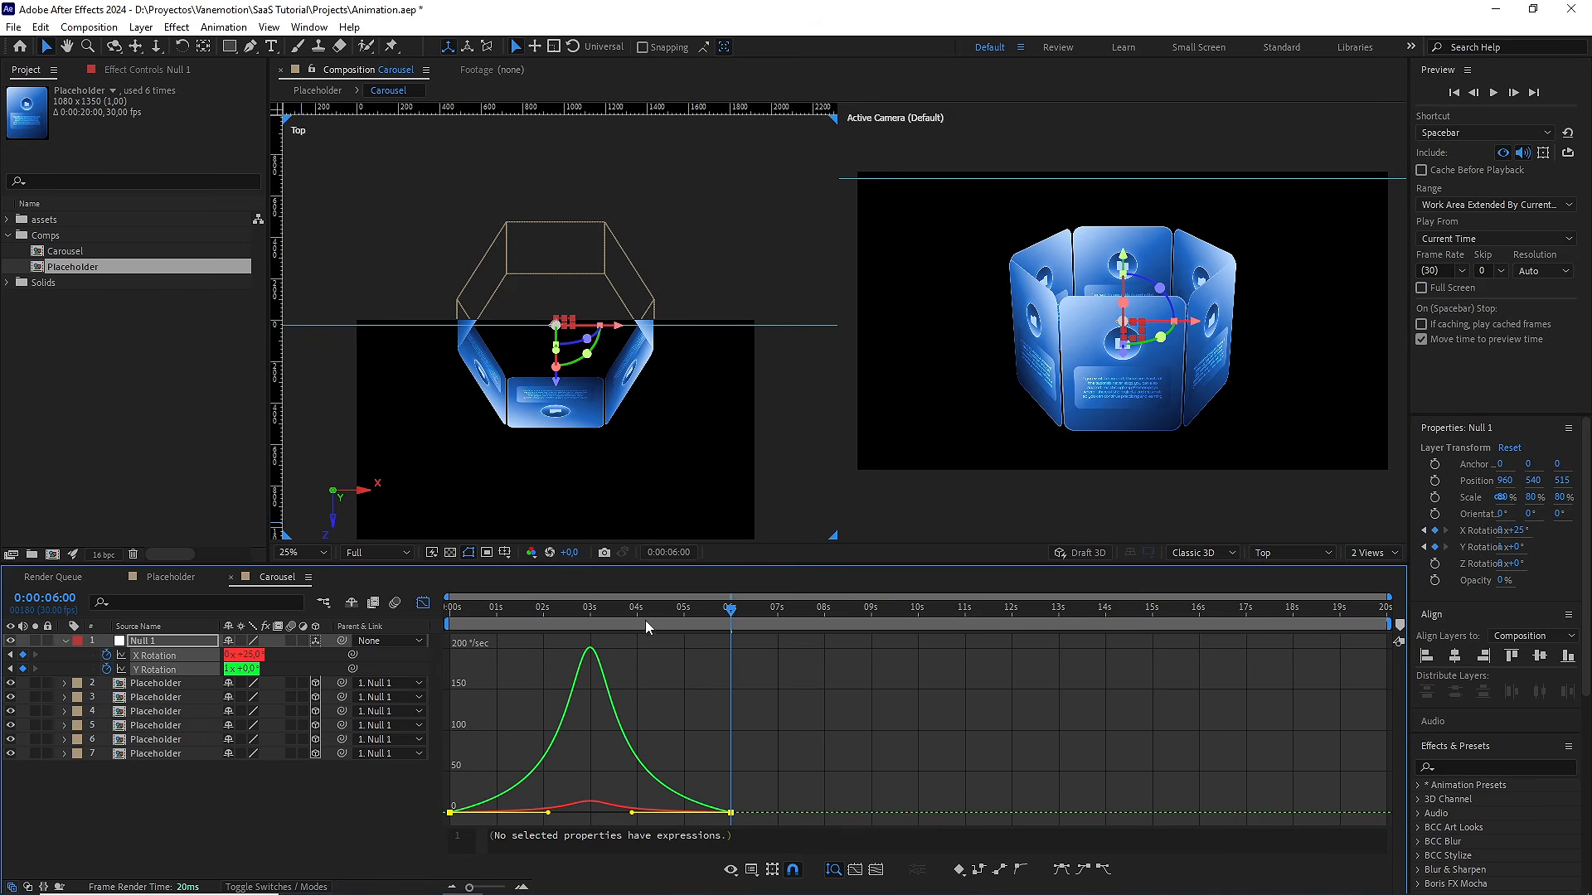
Switch the composition to a single view and preview the carousel animation from the start
key("Home")
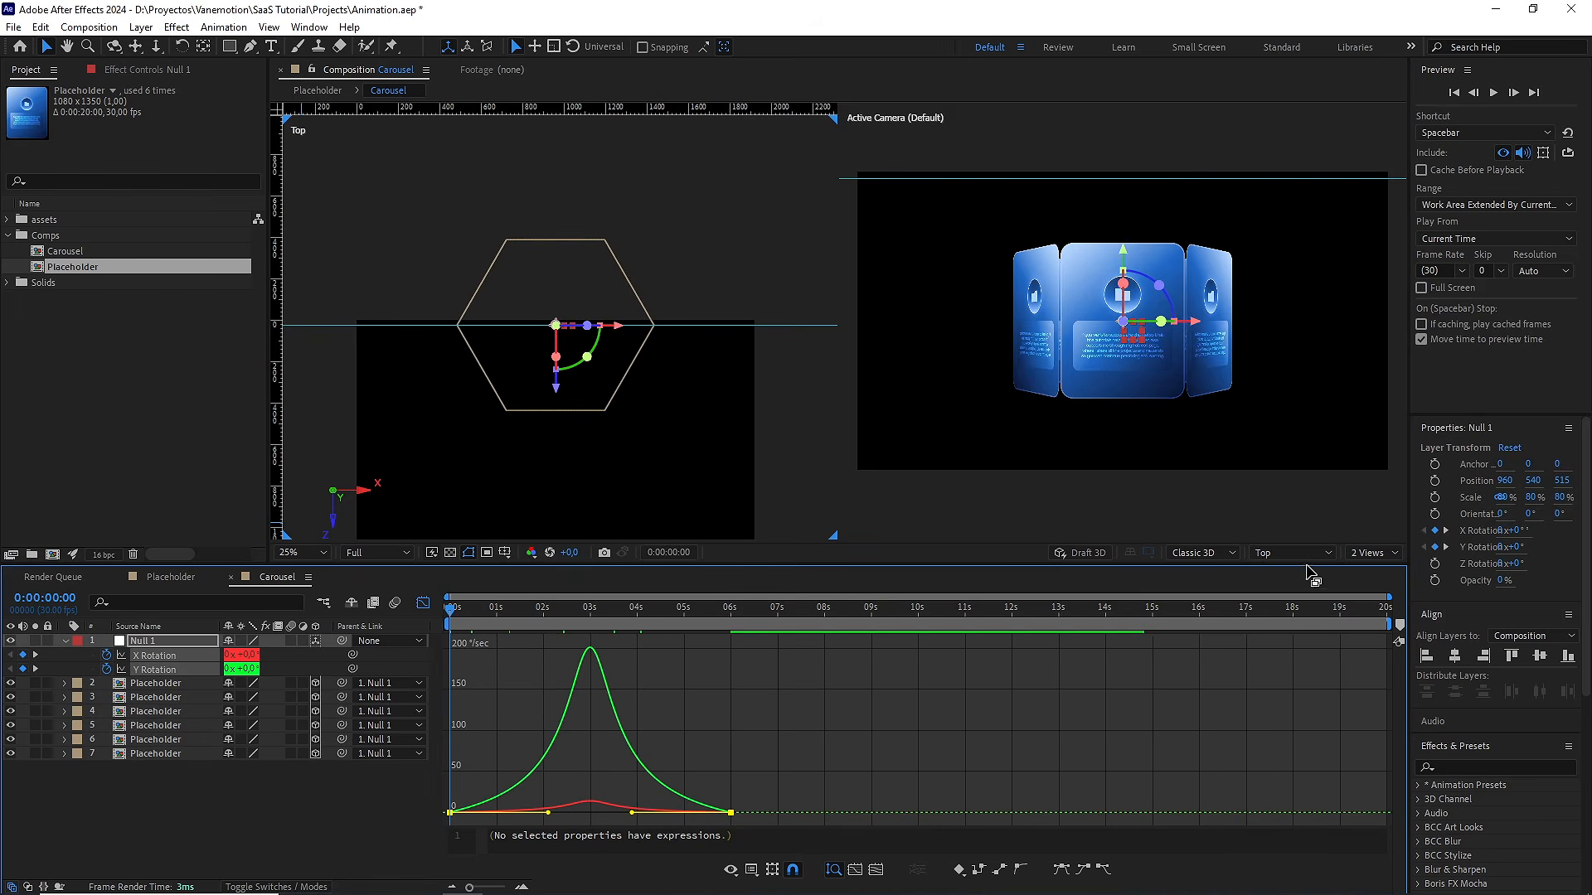
left_click(1349, 554)
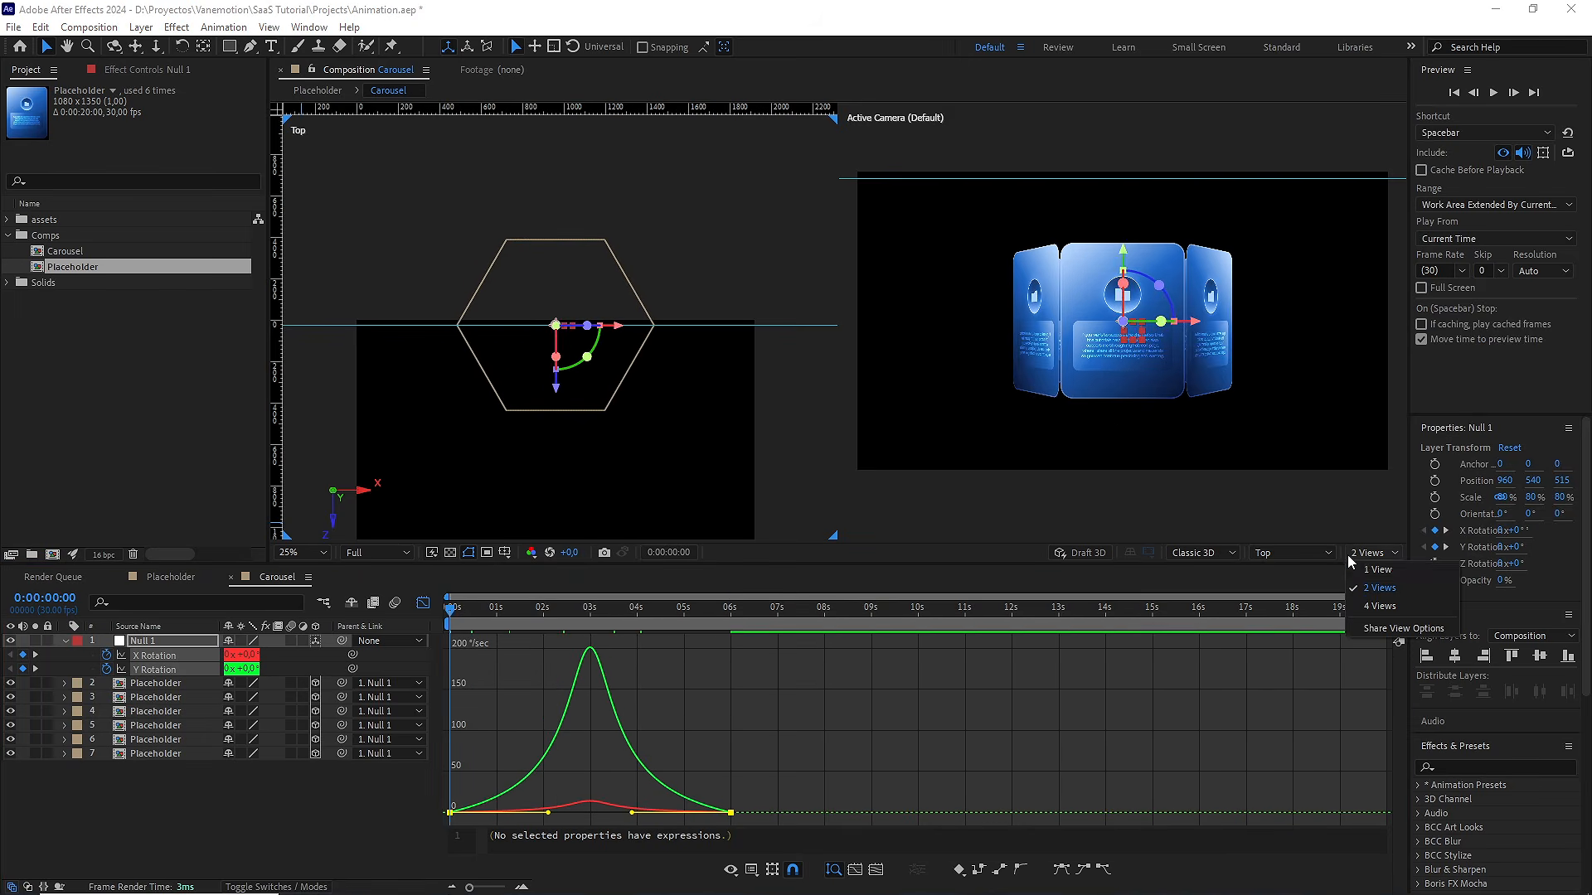
left_click(1379, 570)
key("space")
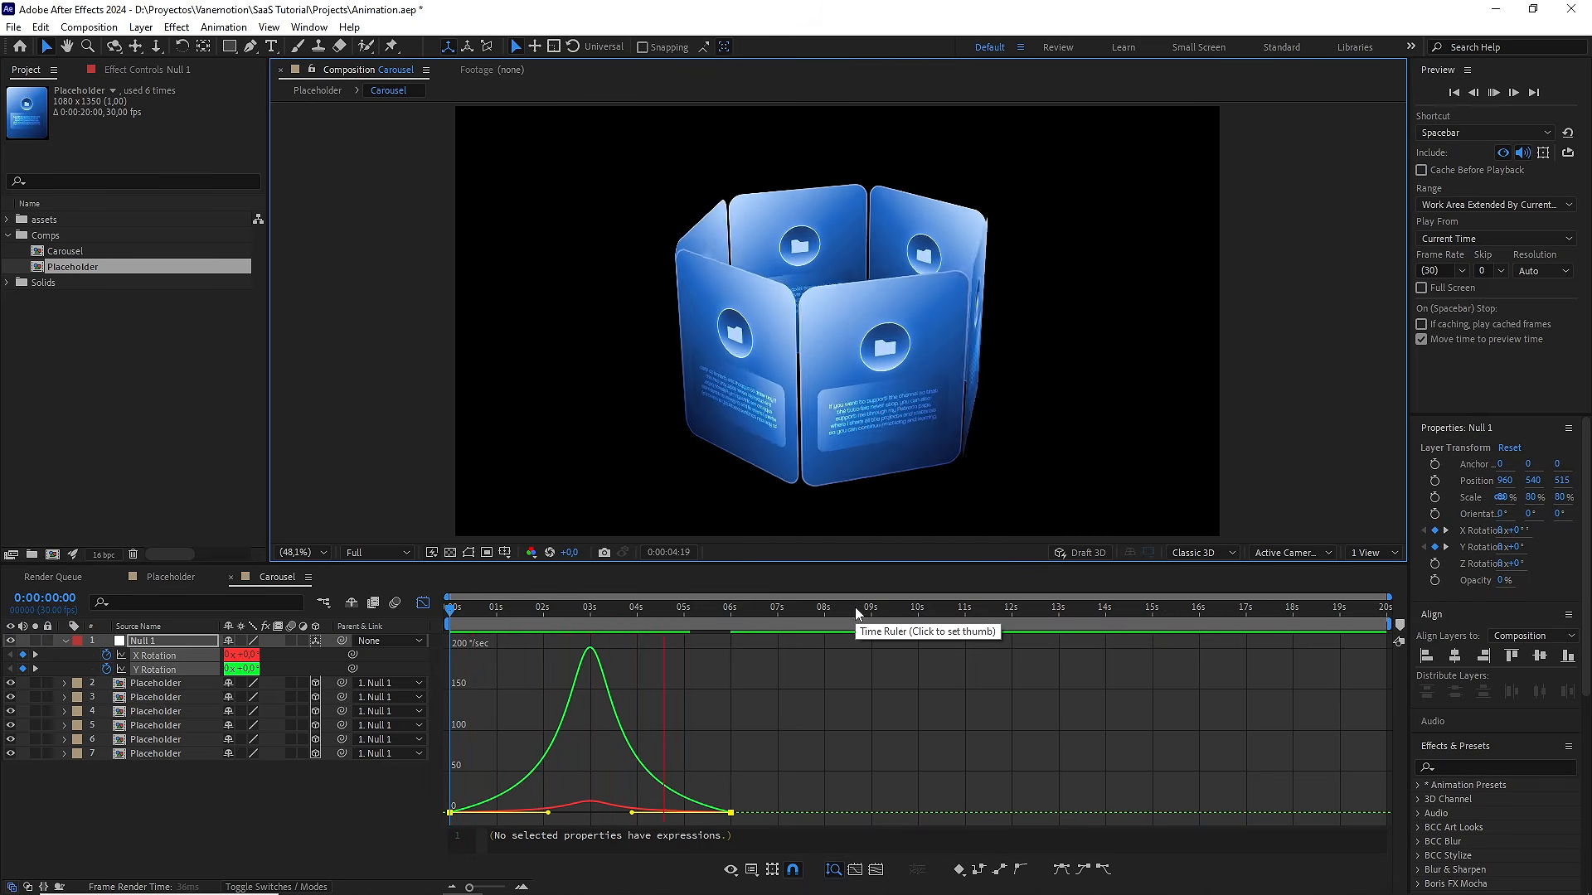
key("space")
Close the graph editor and, at 0:00:01:29, set the Y orientation of the front card with mirrored text to 180°
left_click(424, 602)
left_click(563, 609)
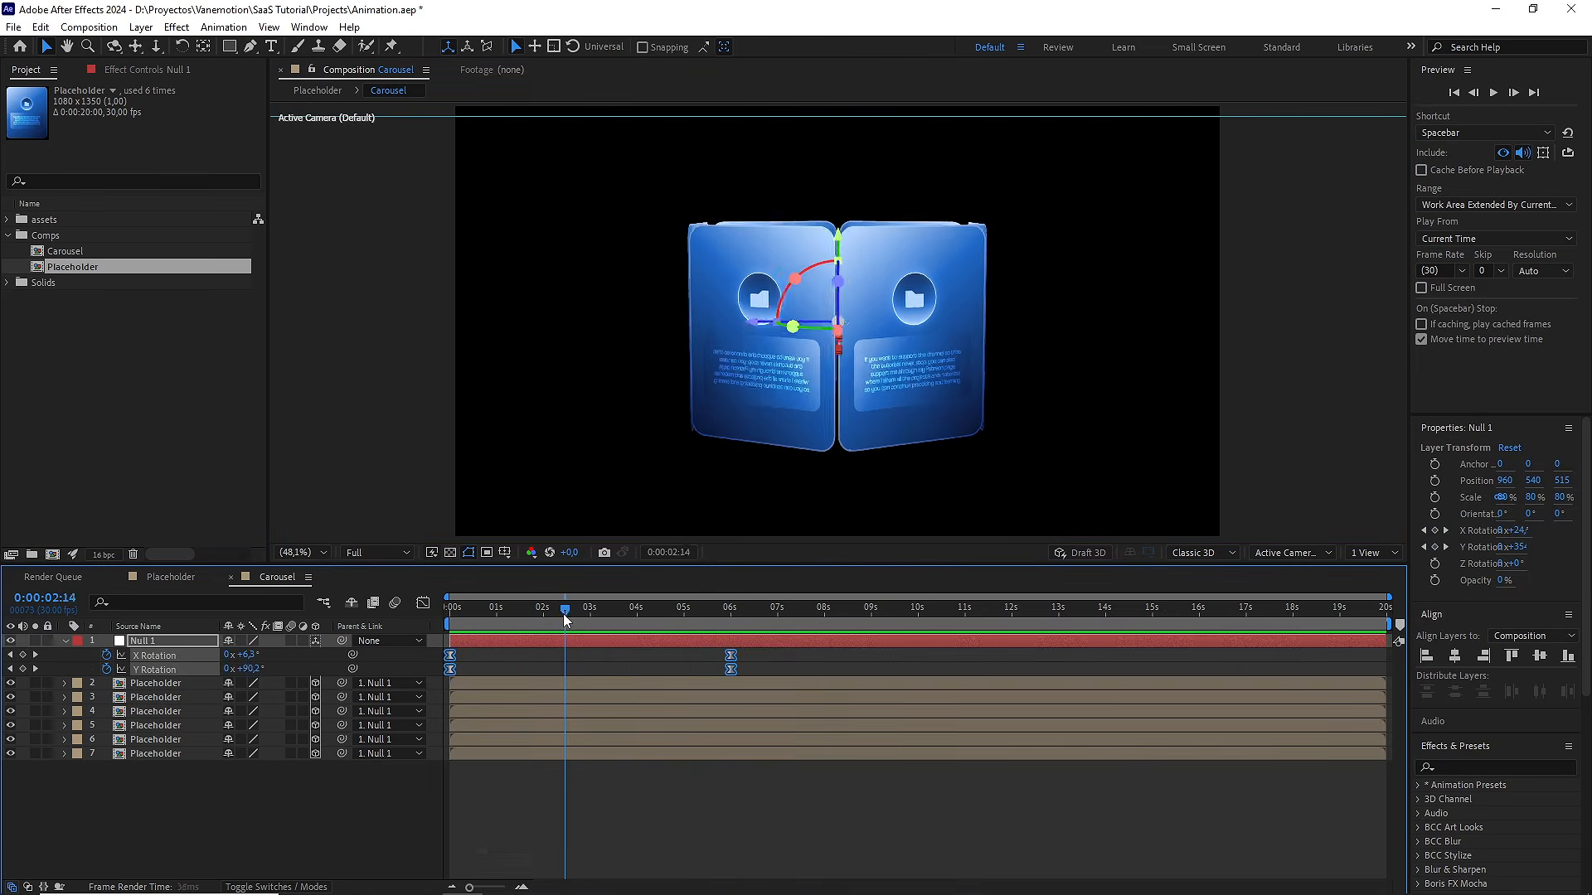
left_click(554, 659)
mouse_move(553, 609)
left_mouse_down()
mouse_move(449, 608)
mouse_move(542, 609)
left_mouse_up()
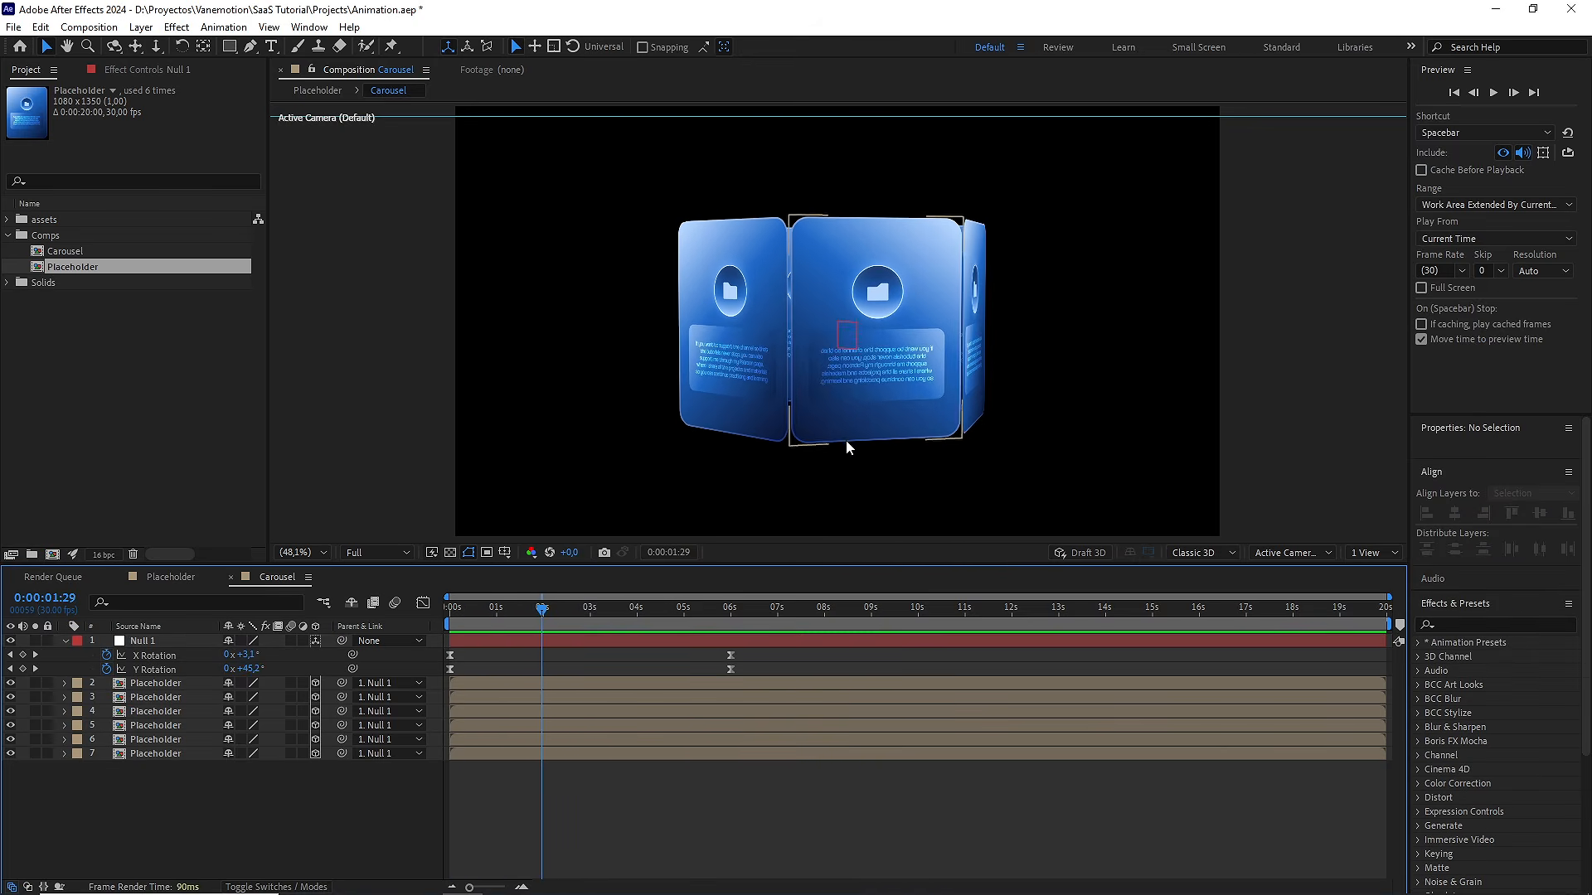
key("slash")
left_click(915, 313)
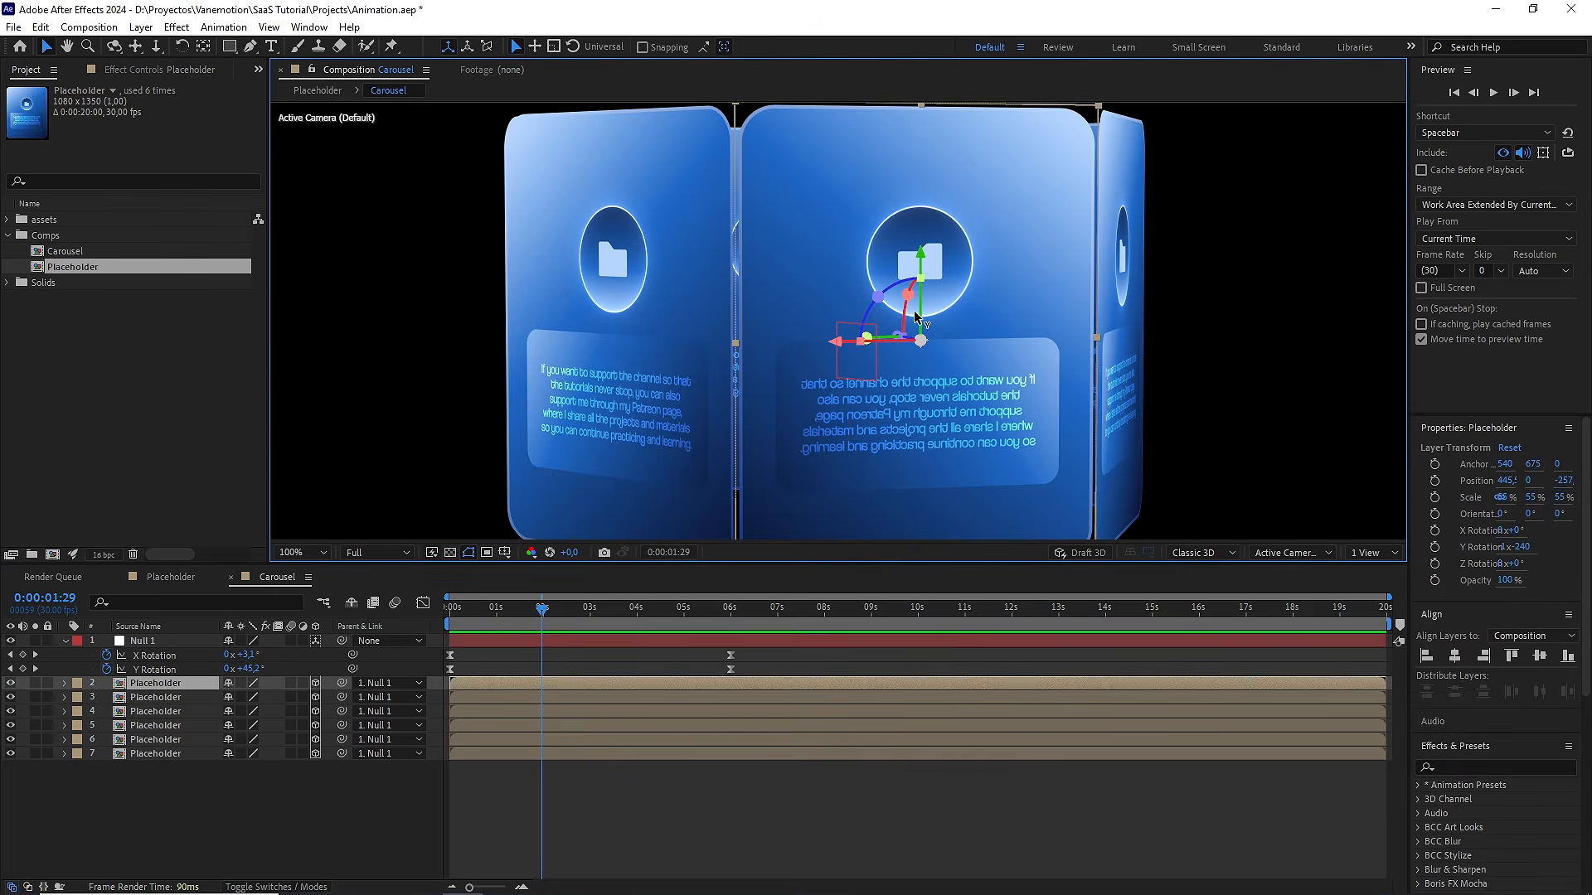
key("comma")
key("r")
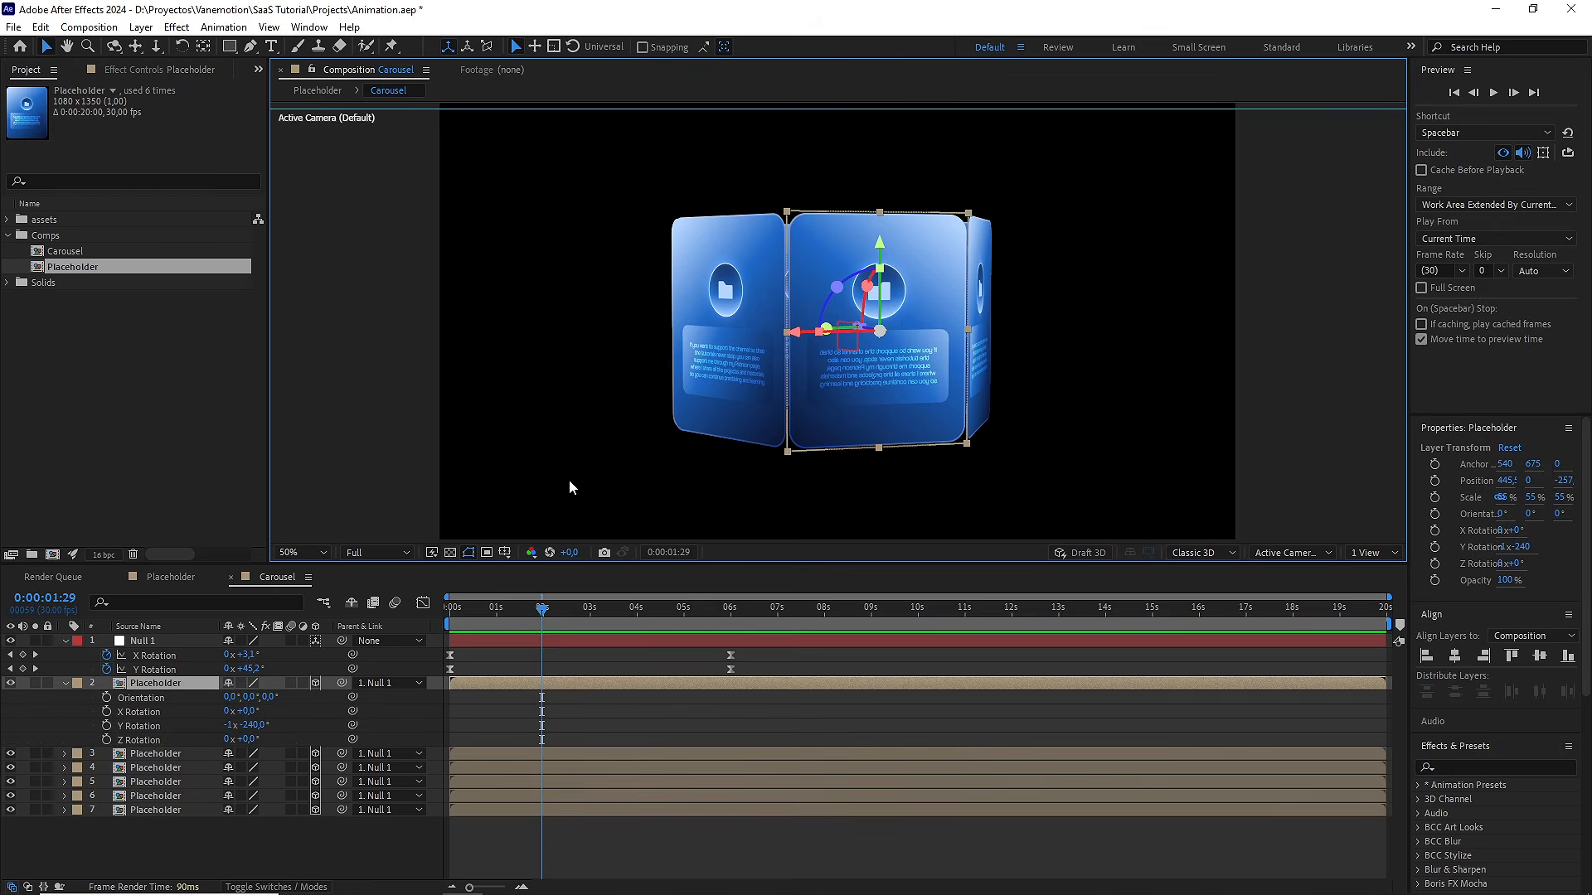
left_click_drag(253, 696, 403, 680)
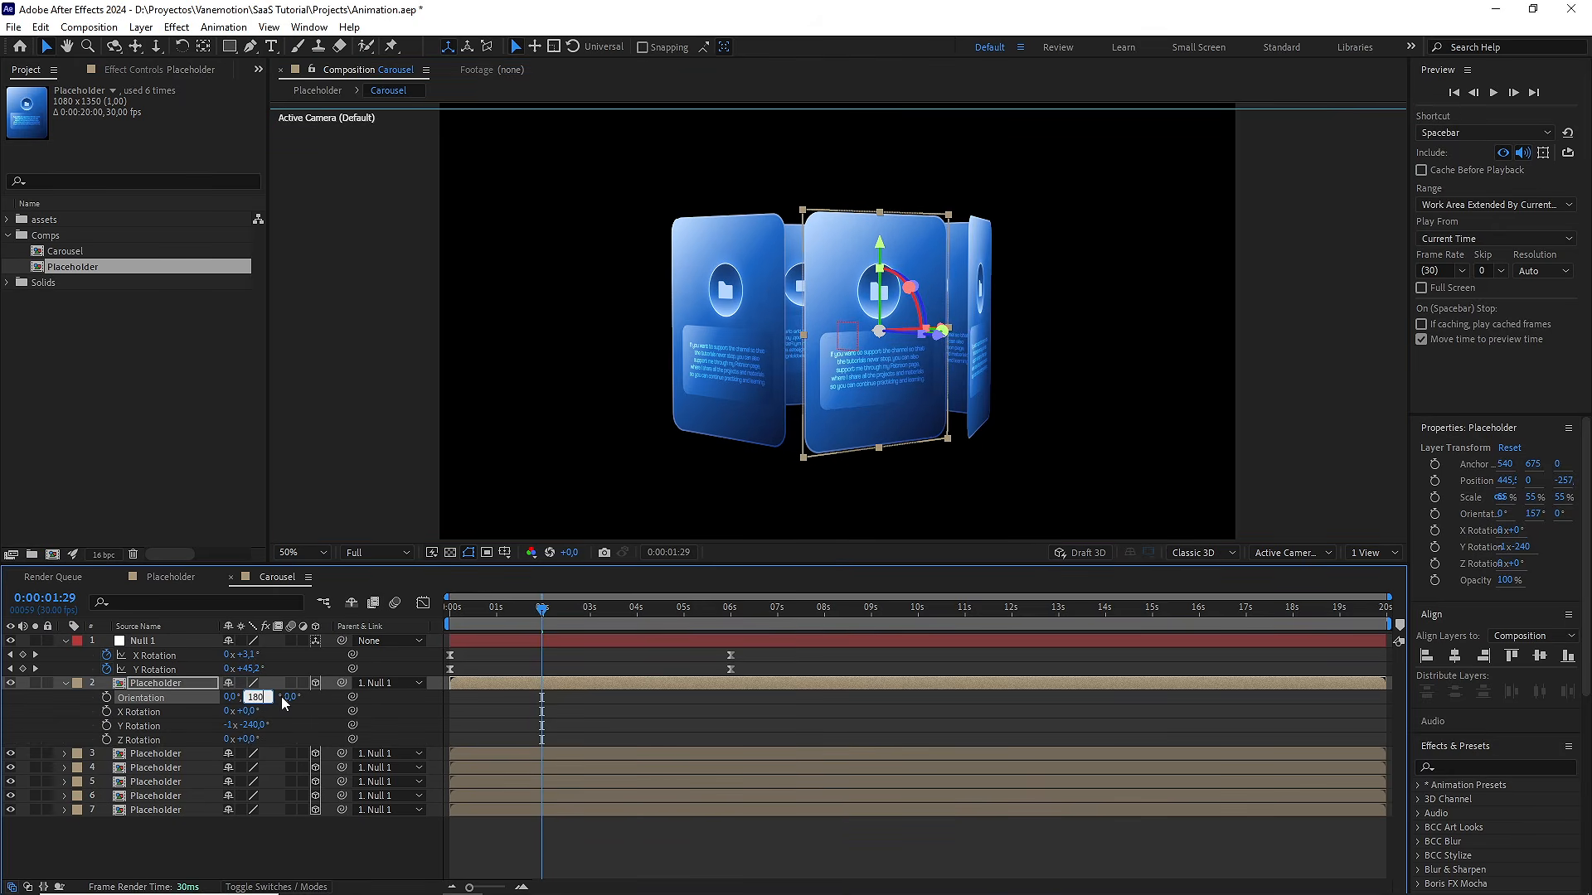
key("Return")
left_click(307, 713)
Advance to 0:00:03:05 and set the Y orientation of the second card with mirrored text to 180°
left_click(548, 613)
left_click_drag(548, 615, 597, 614)
left_click(793, 414)
left_click(746, 416)
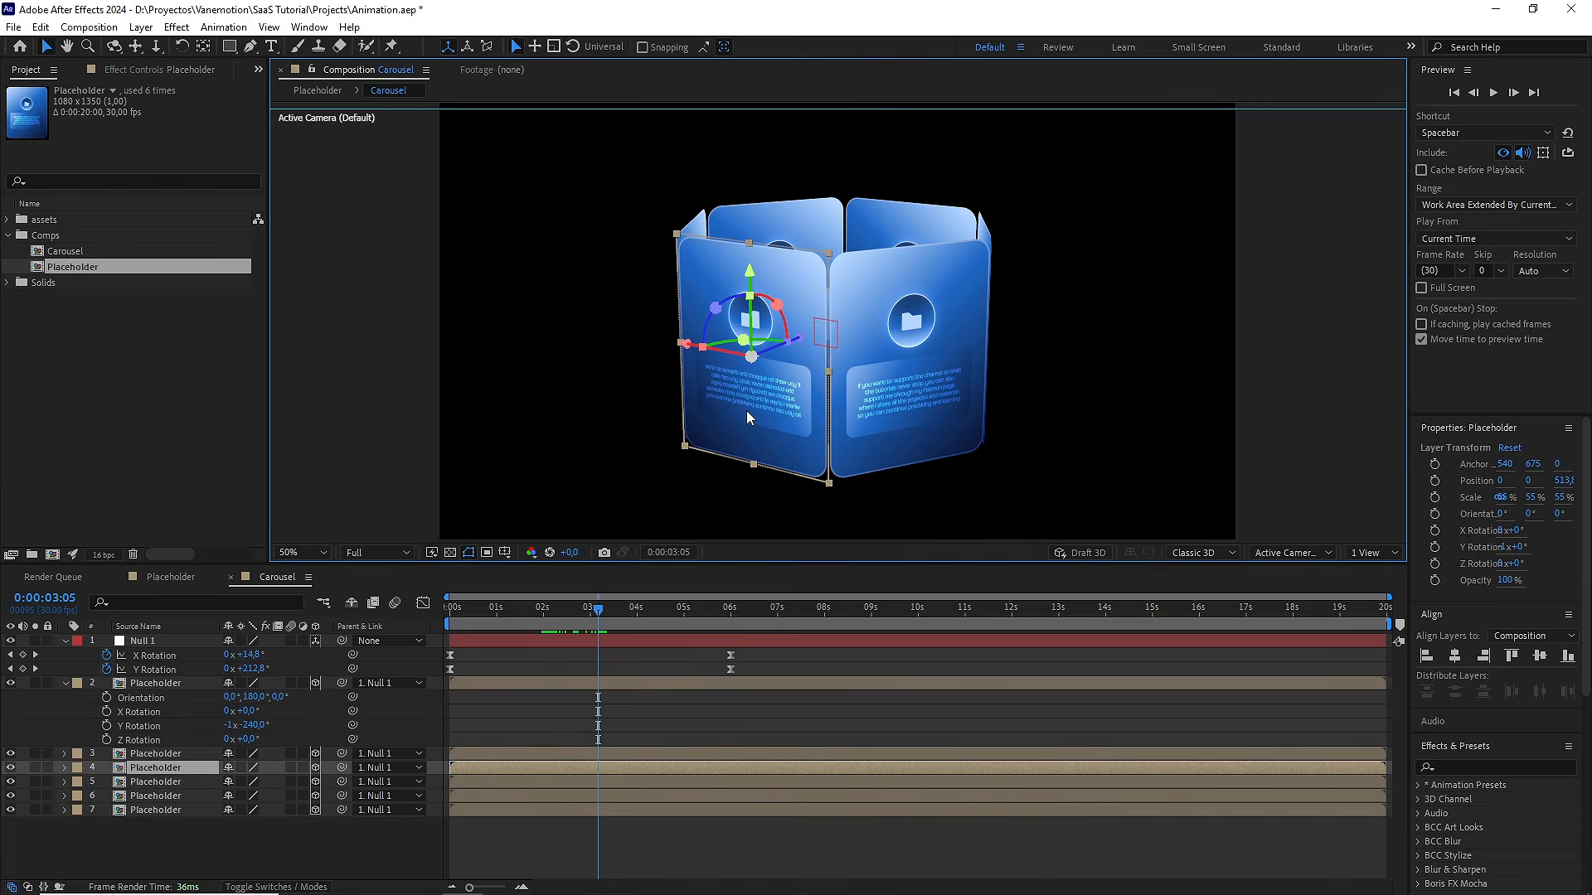
key("r")
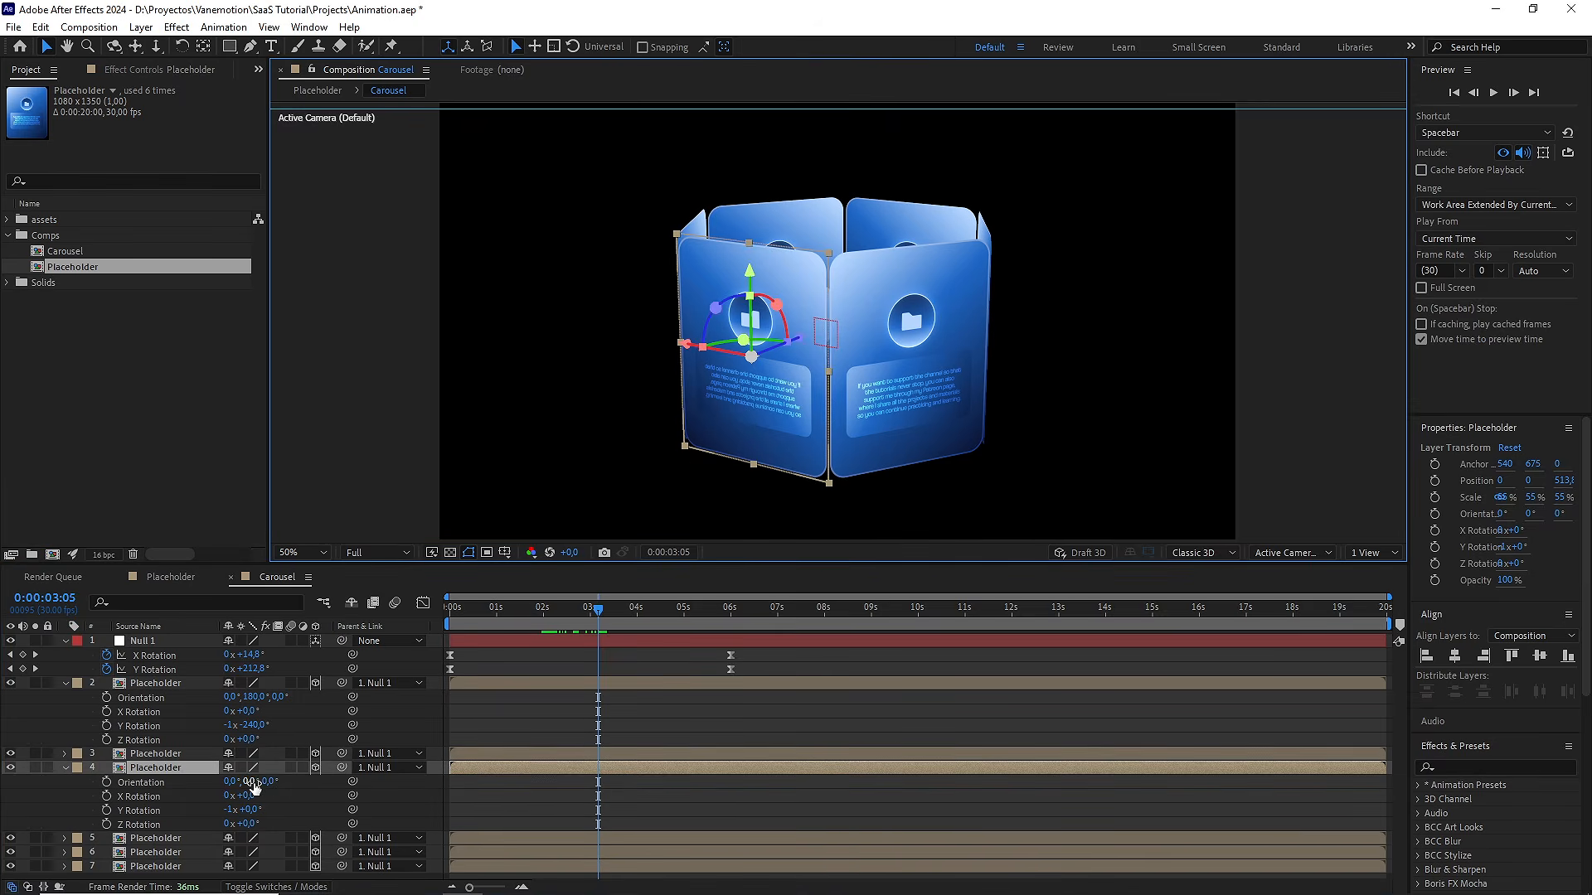
left_click_drag(254, 786, 253, 782)
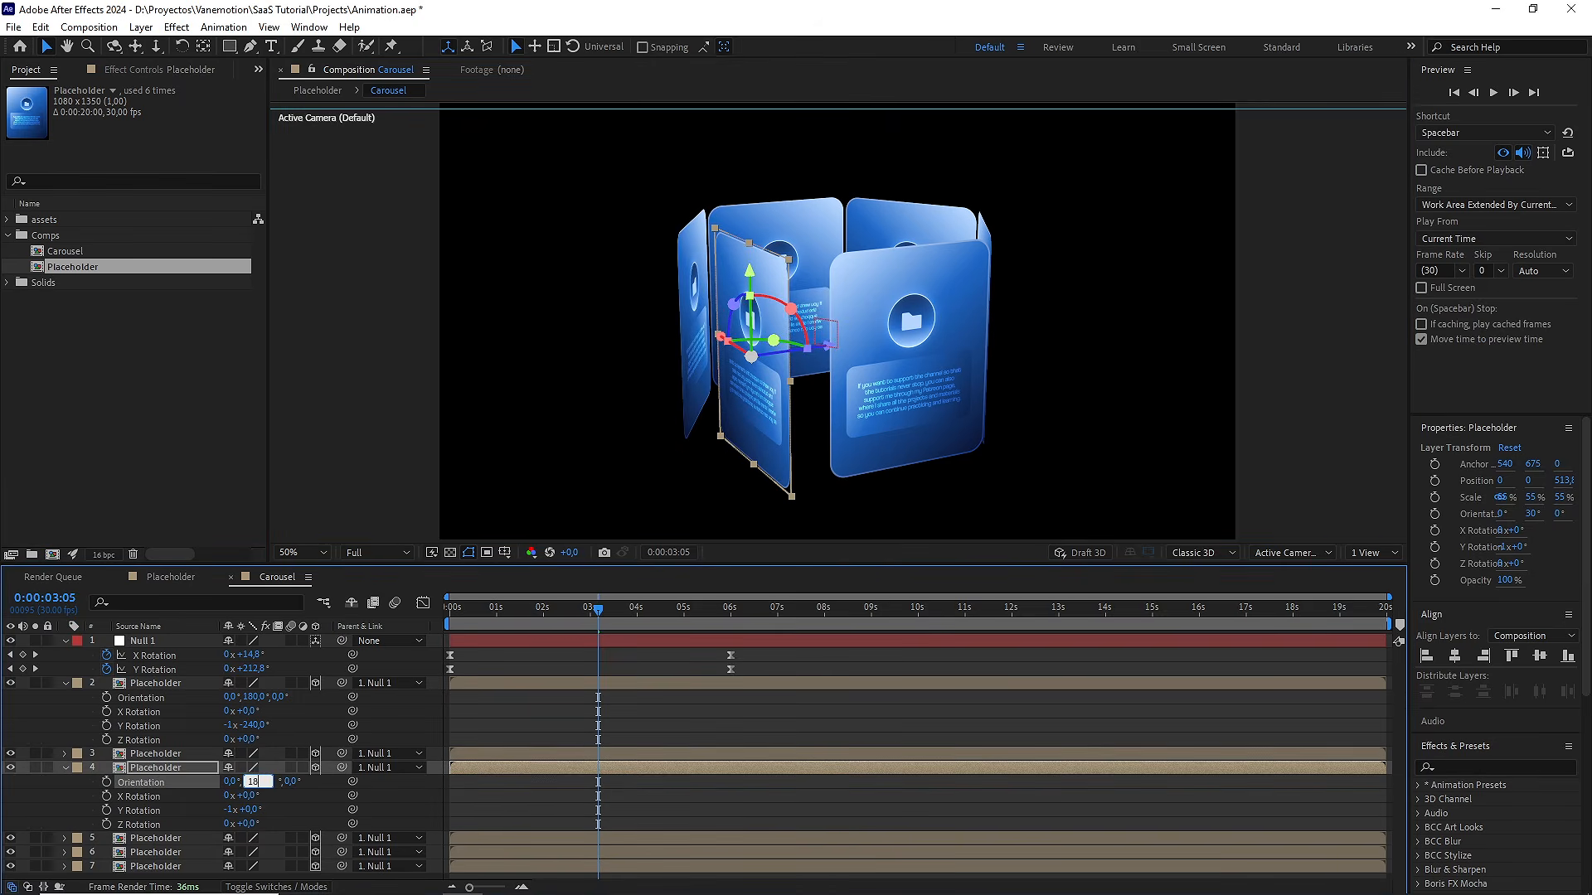
type("180")
left_click(296, 793)
Advance to 0:00:03:25 and set the Y orientation of the front card with mirrored text to 180°
left_click_drag(602, 610, 630, 614)
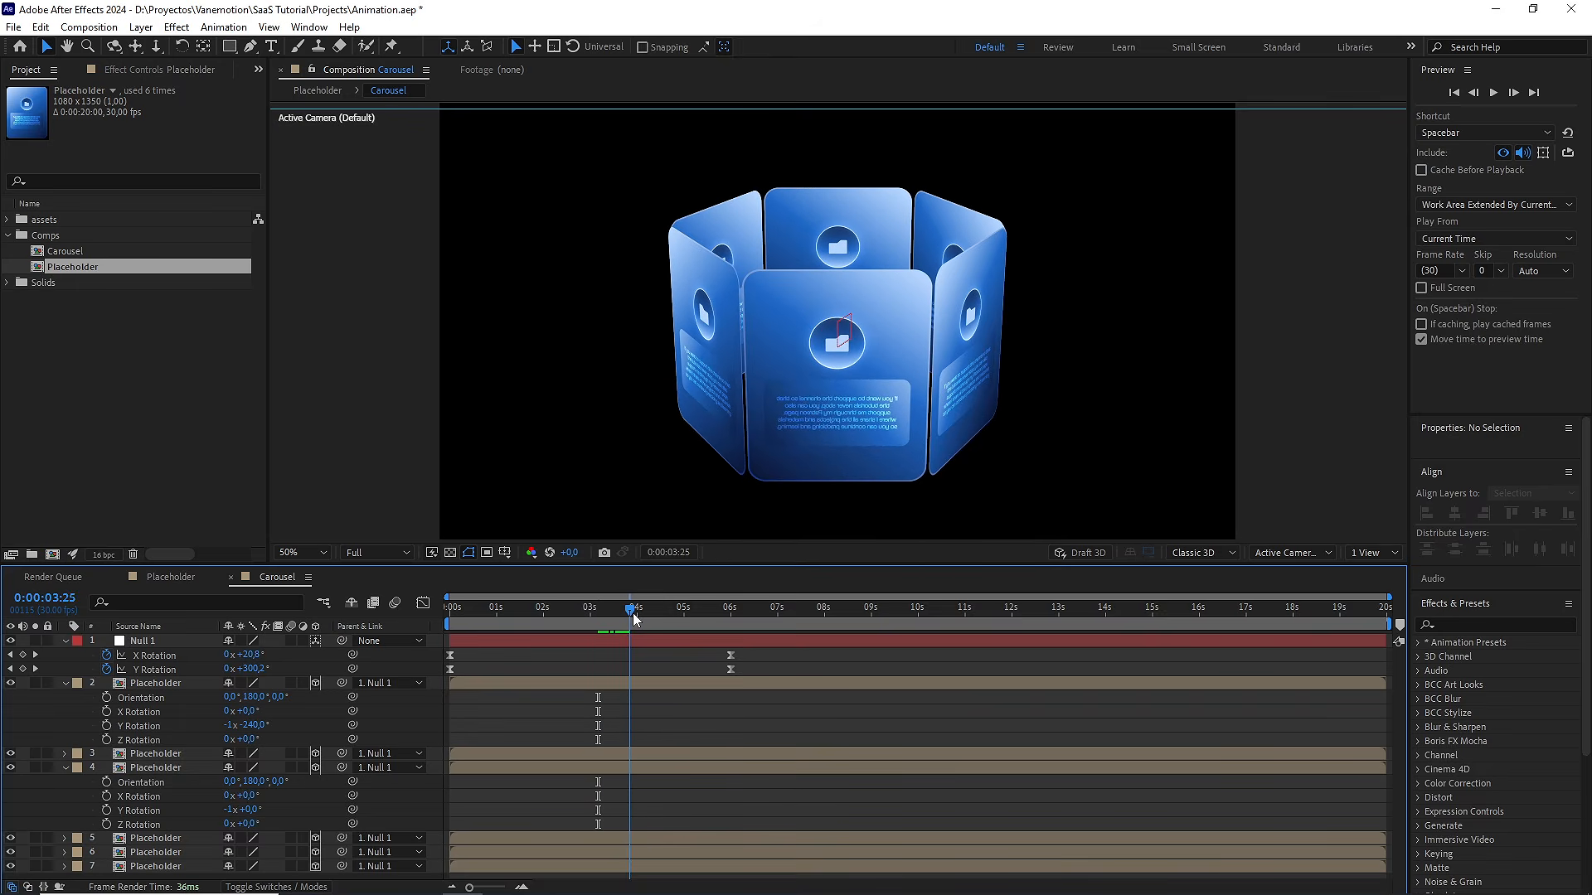
left_click(774, 356)
key("r")
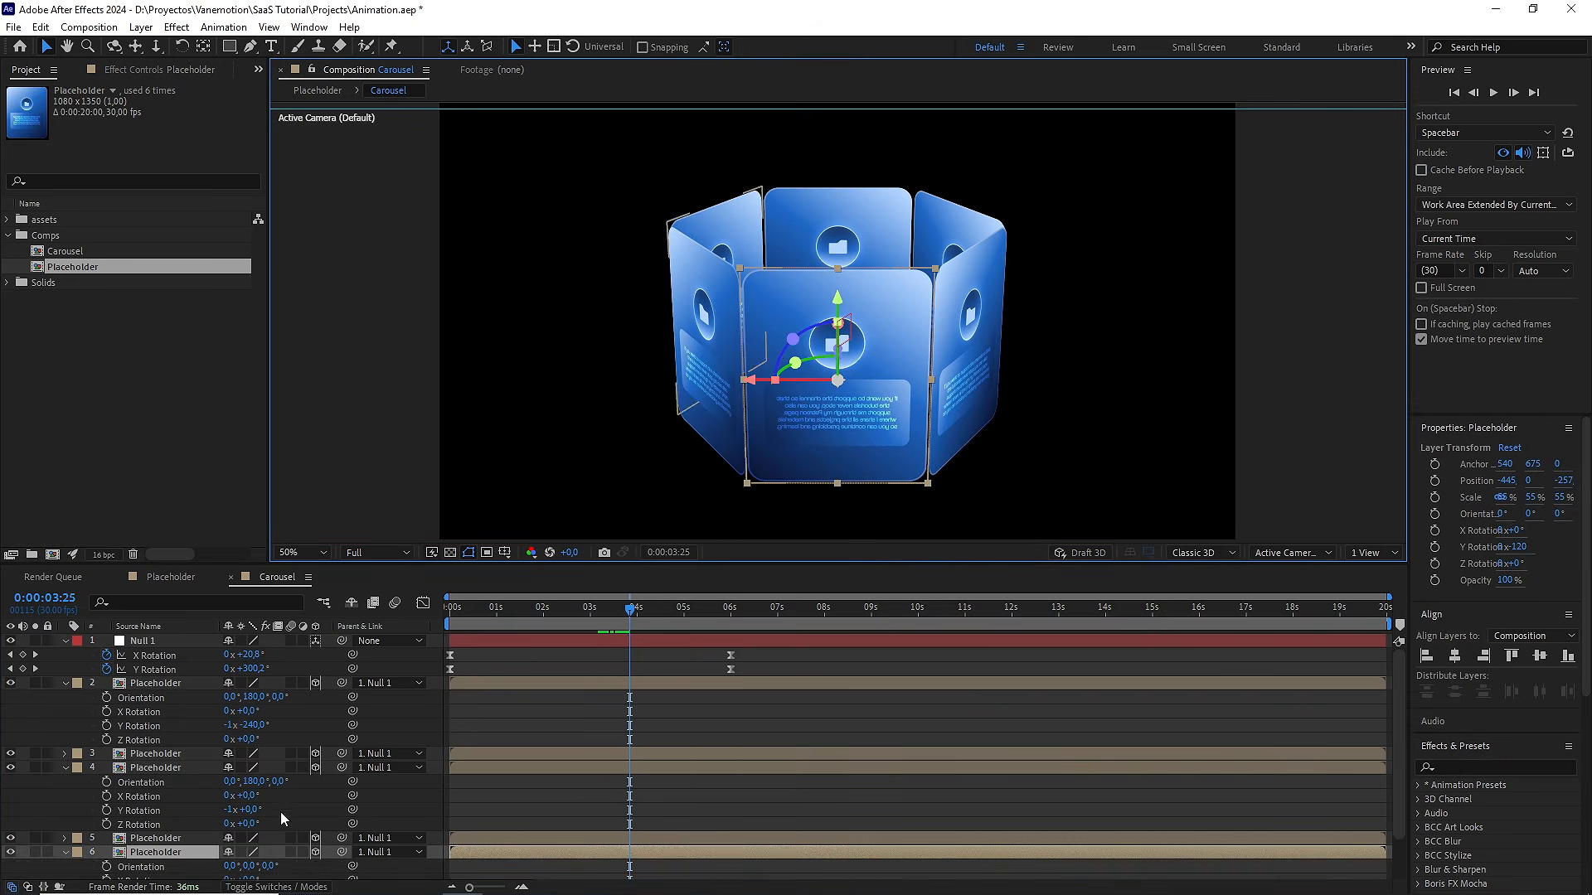
scroll(260, 867, "down", 1)
left_click(250, 824)
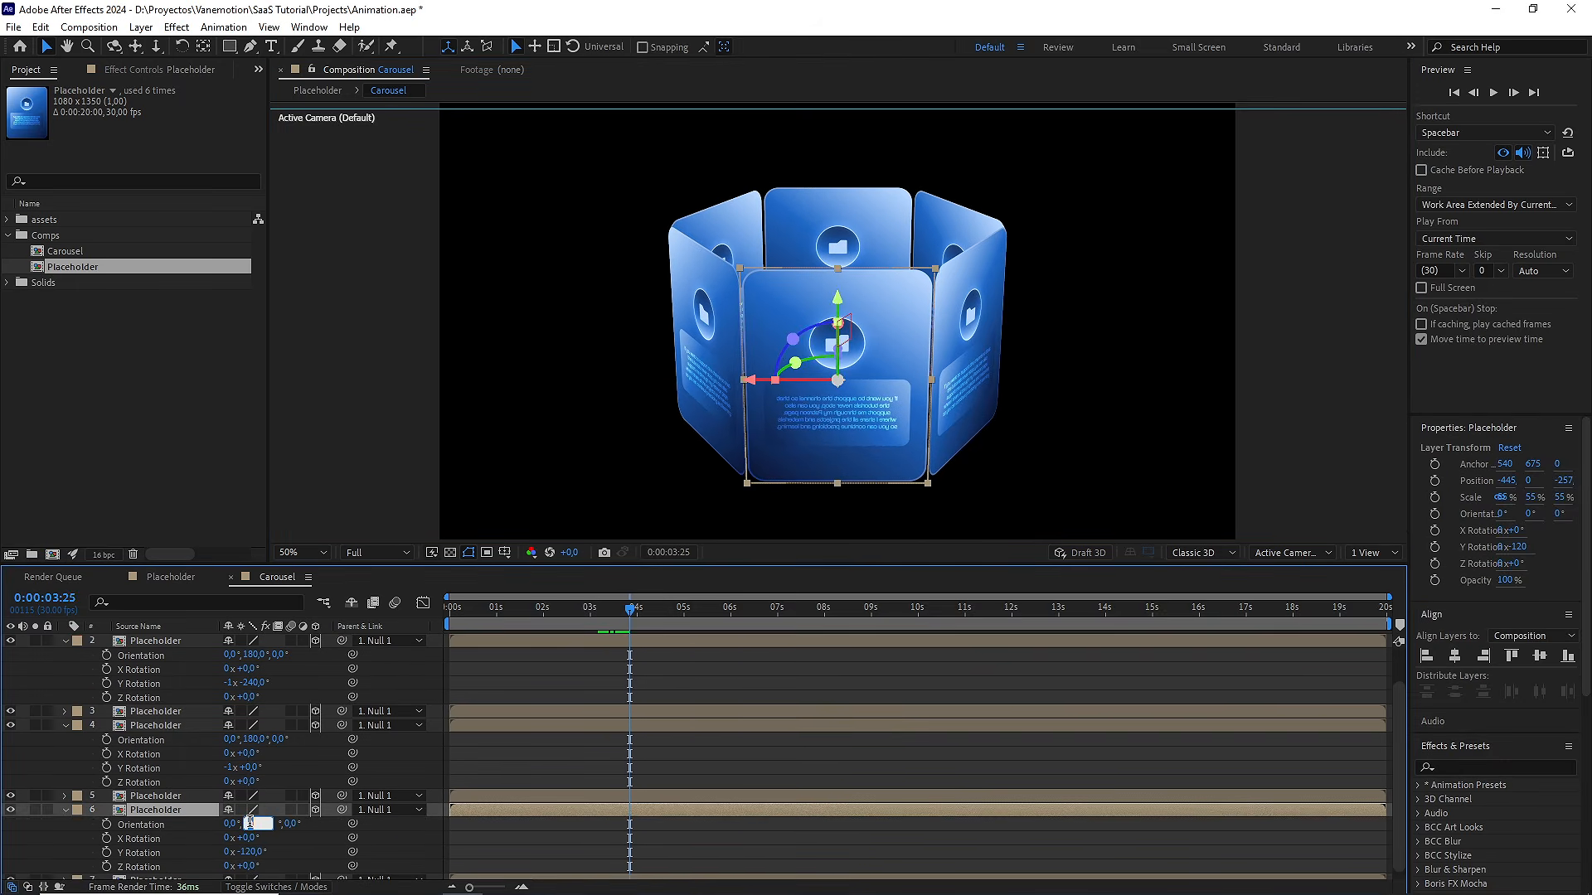
left_click(296, 842)
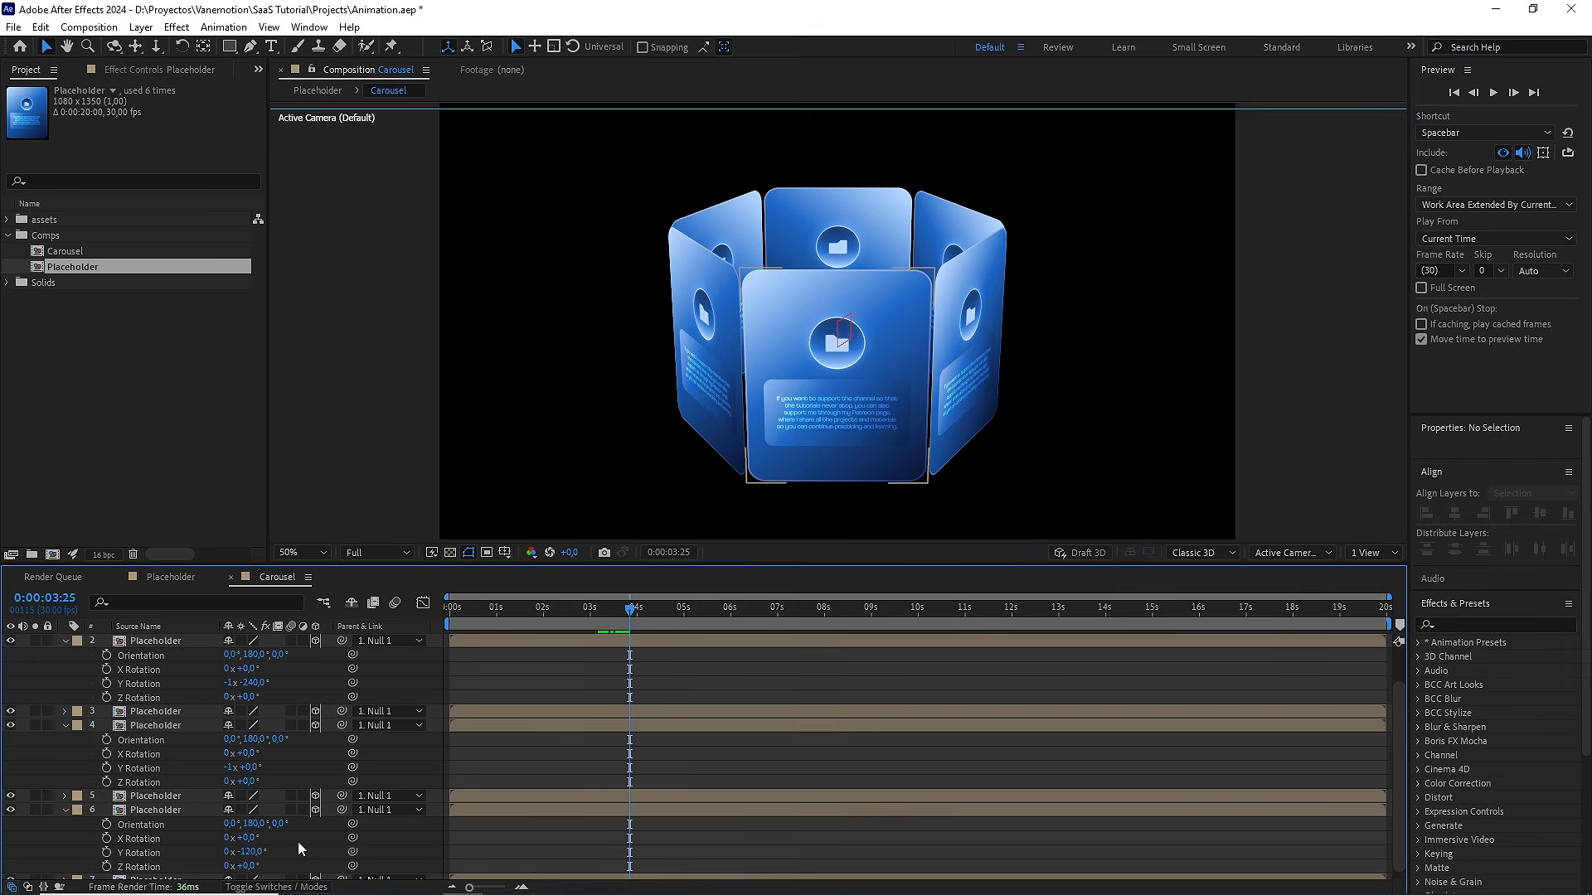
Collapse the properties of all layers and preview the carousel animation from the start
key("ctrl+a")
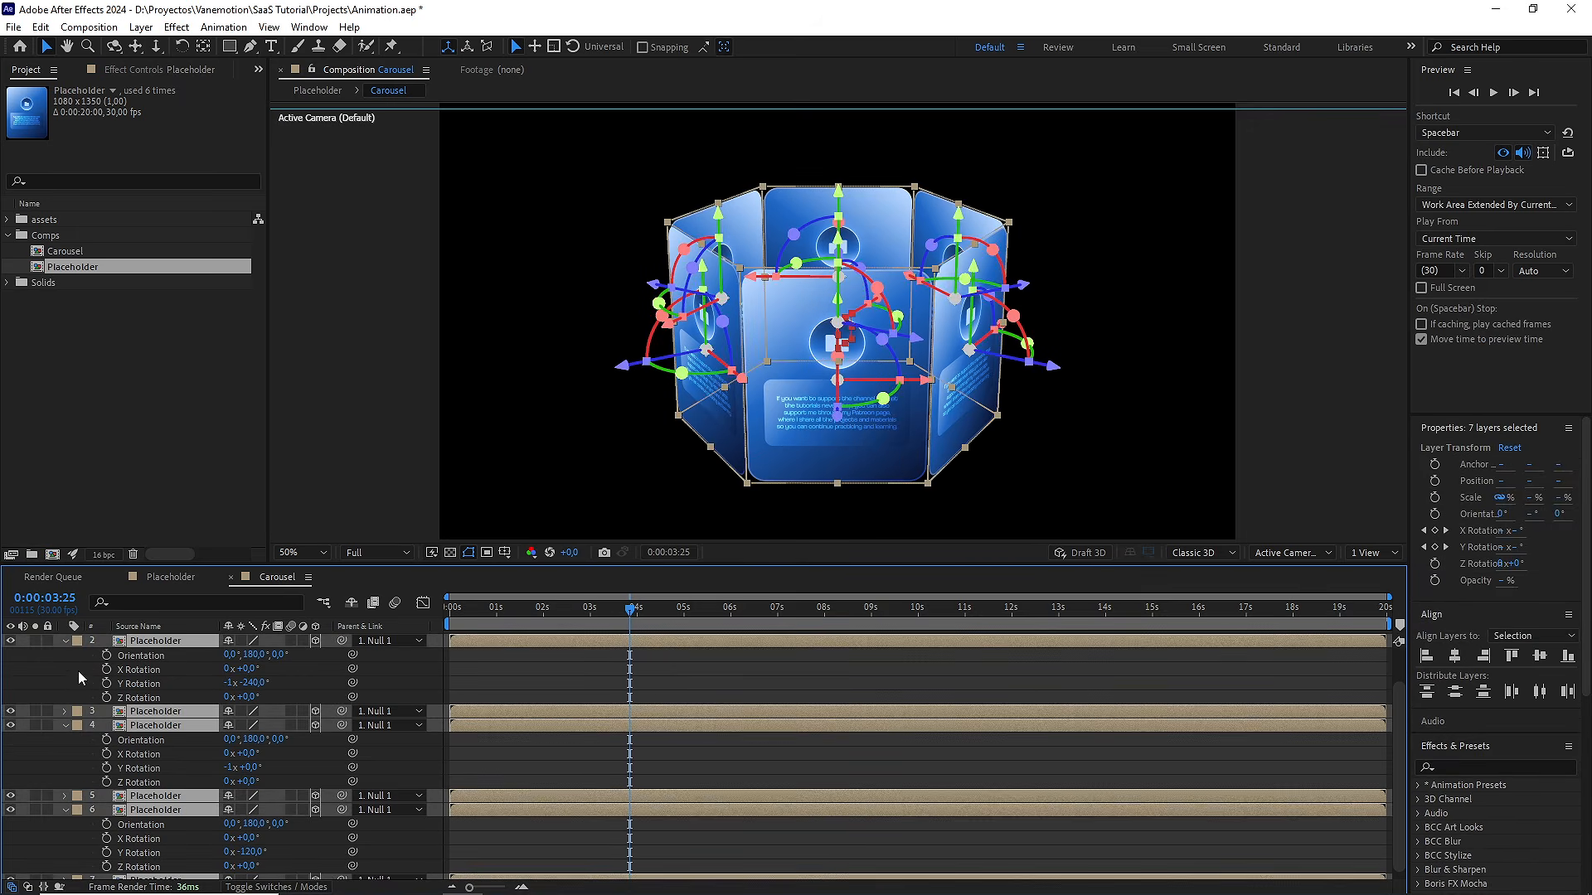
left_click(65, 640, "ctrl")
left_click(255, 753)
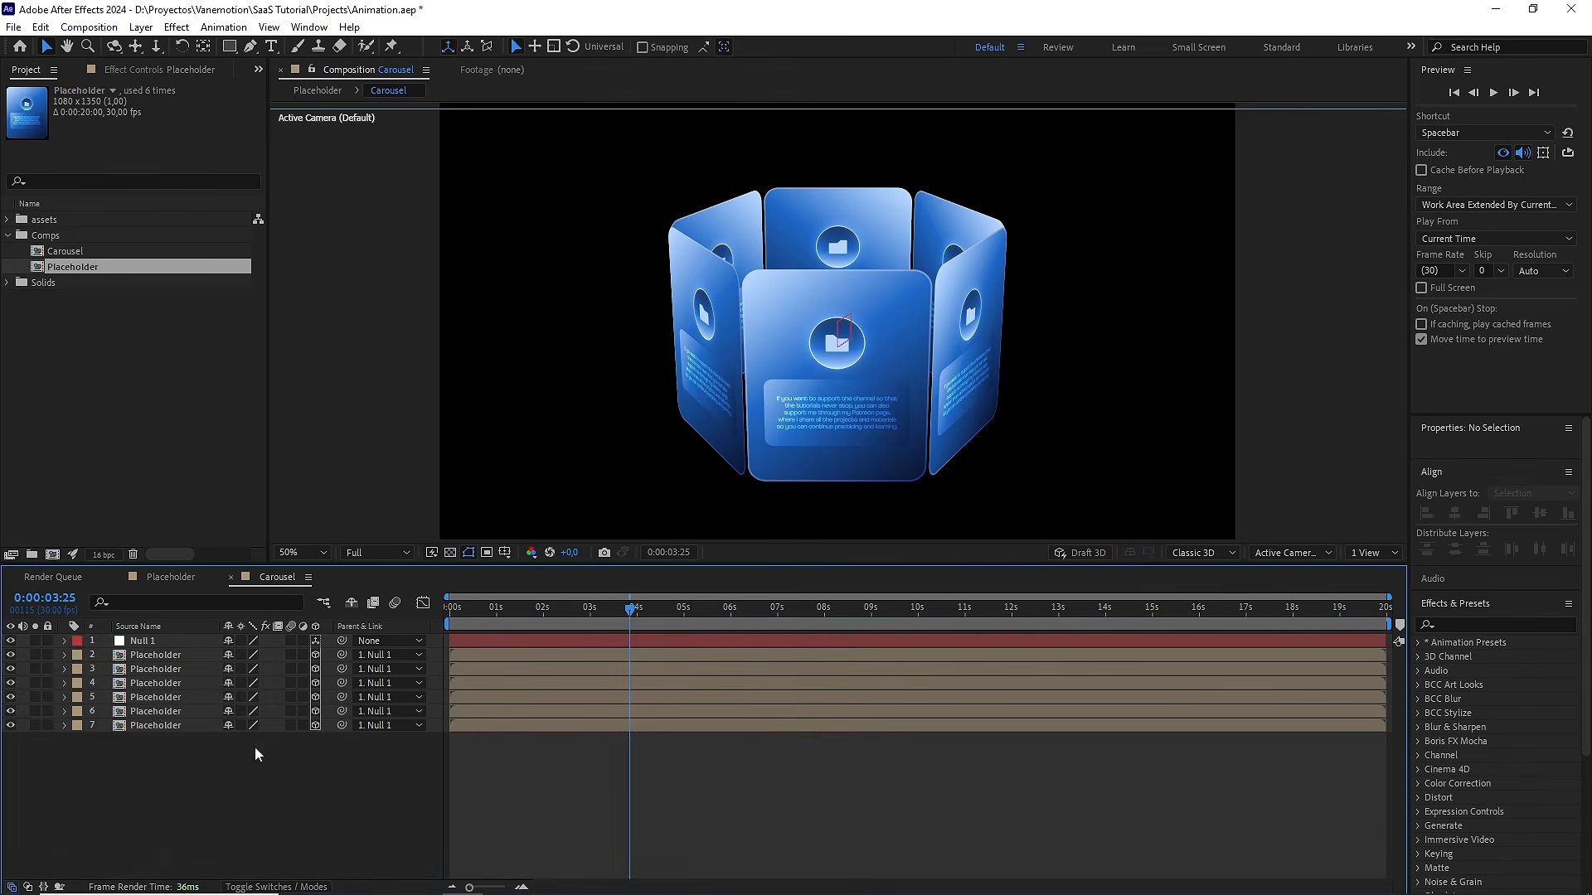
key("Home")
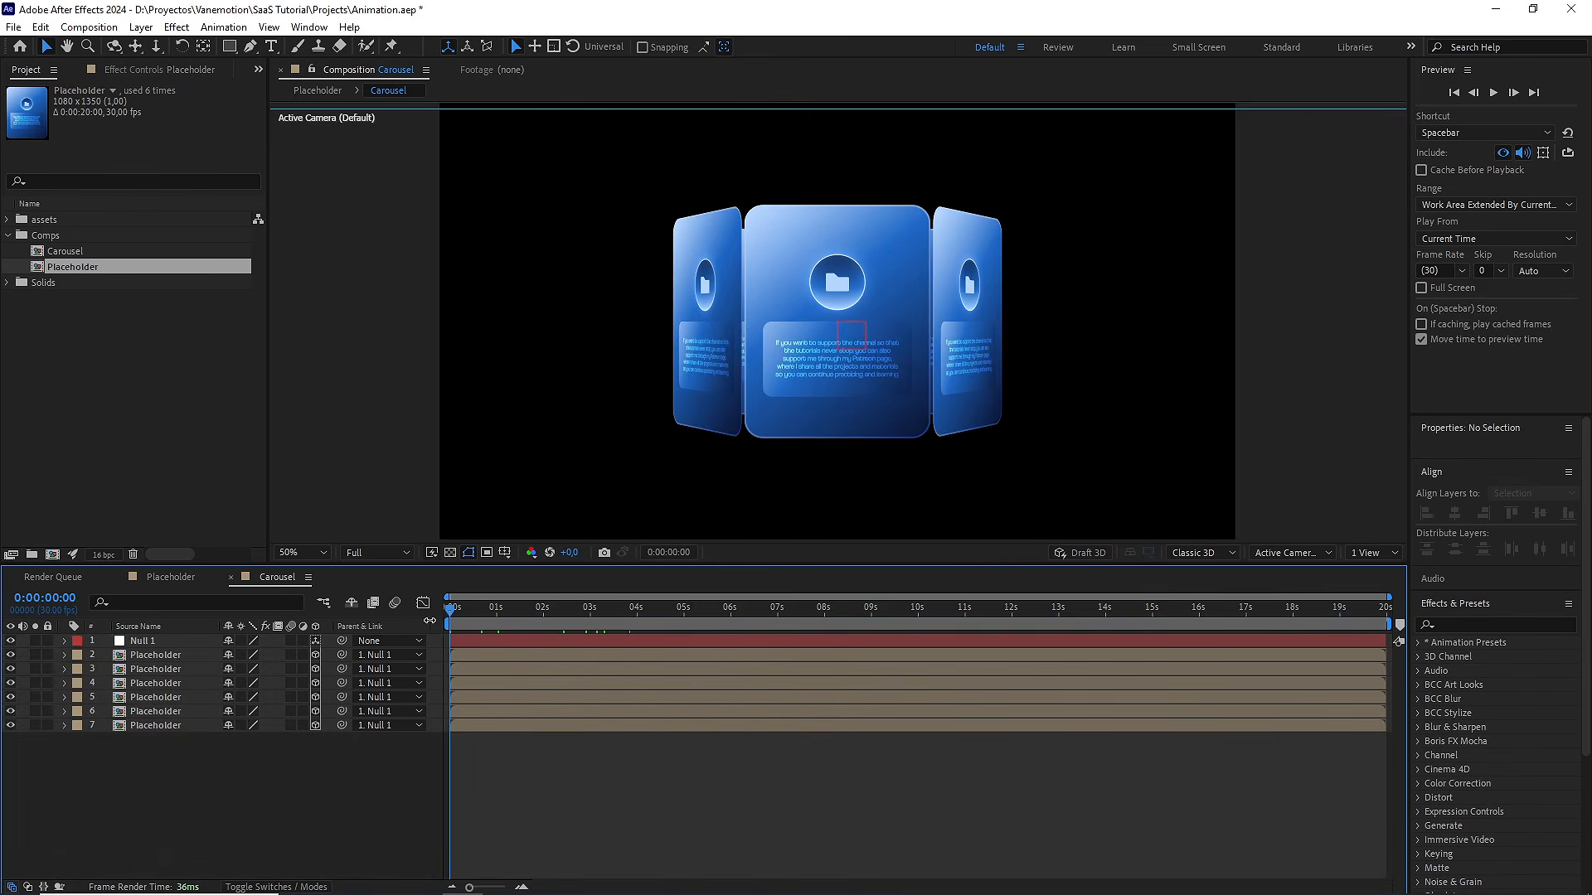
key("space")
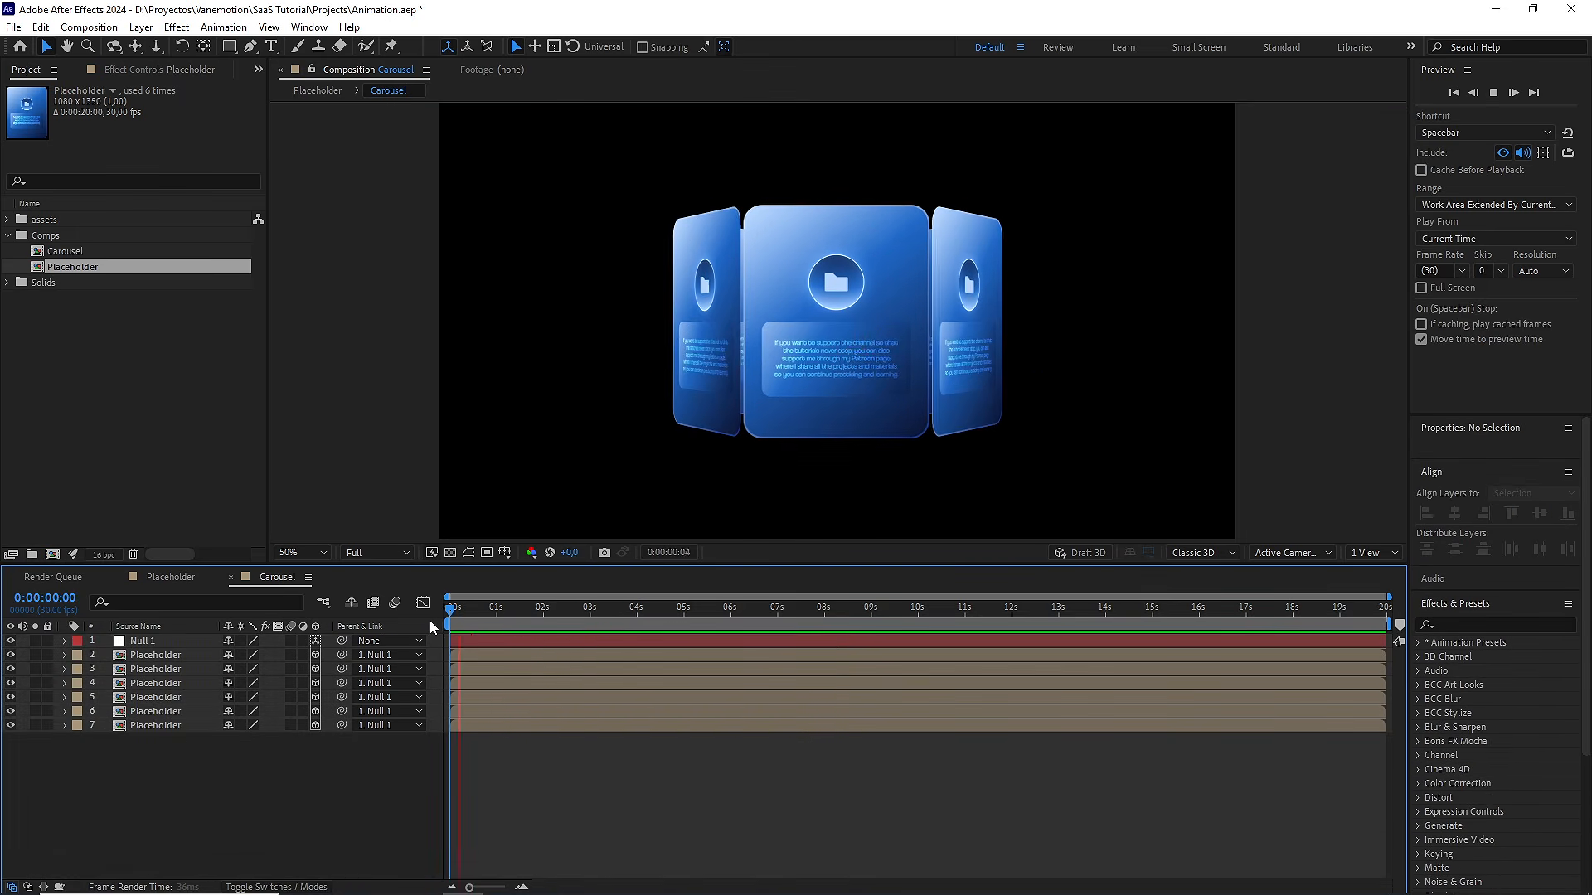
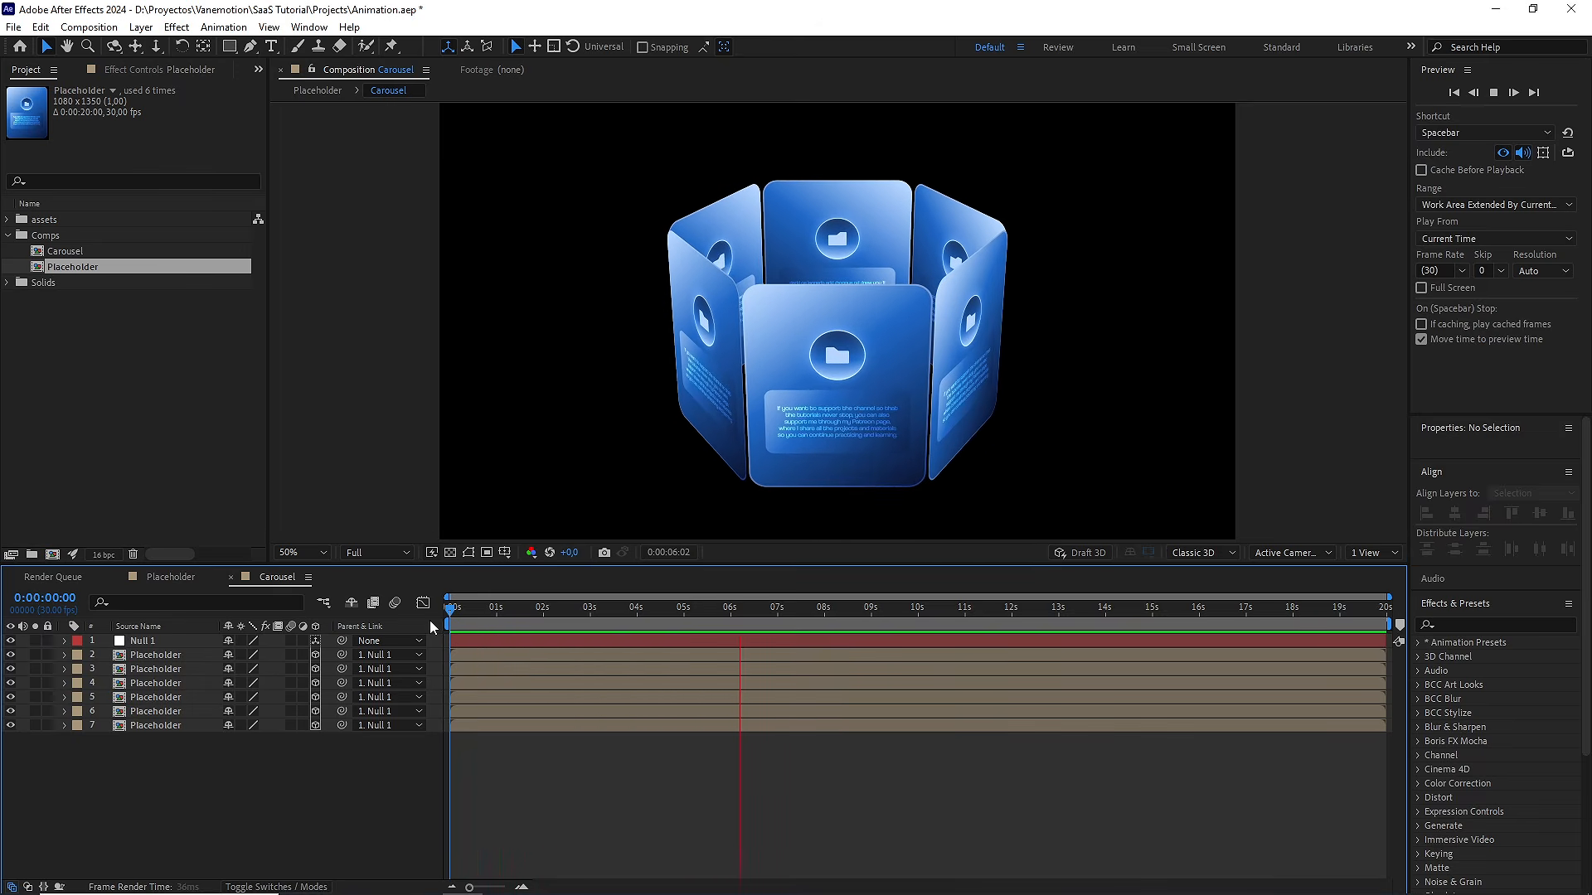
At 0:00:04:08, switch the renderer to Advanced 3D and expand the Geometry Options of layer 2's Placeholder card
left_click_drag(788, 613, 657, 617)
scroll(972, 428, "up", 1)
left_click_drag(973, 412, 953, 487)
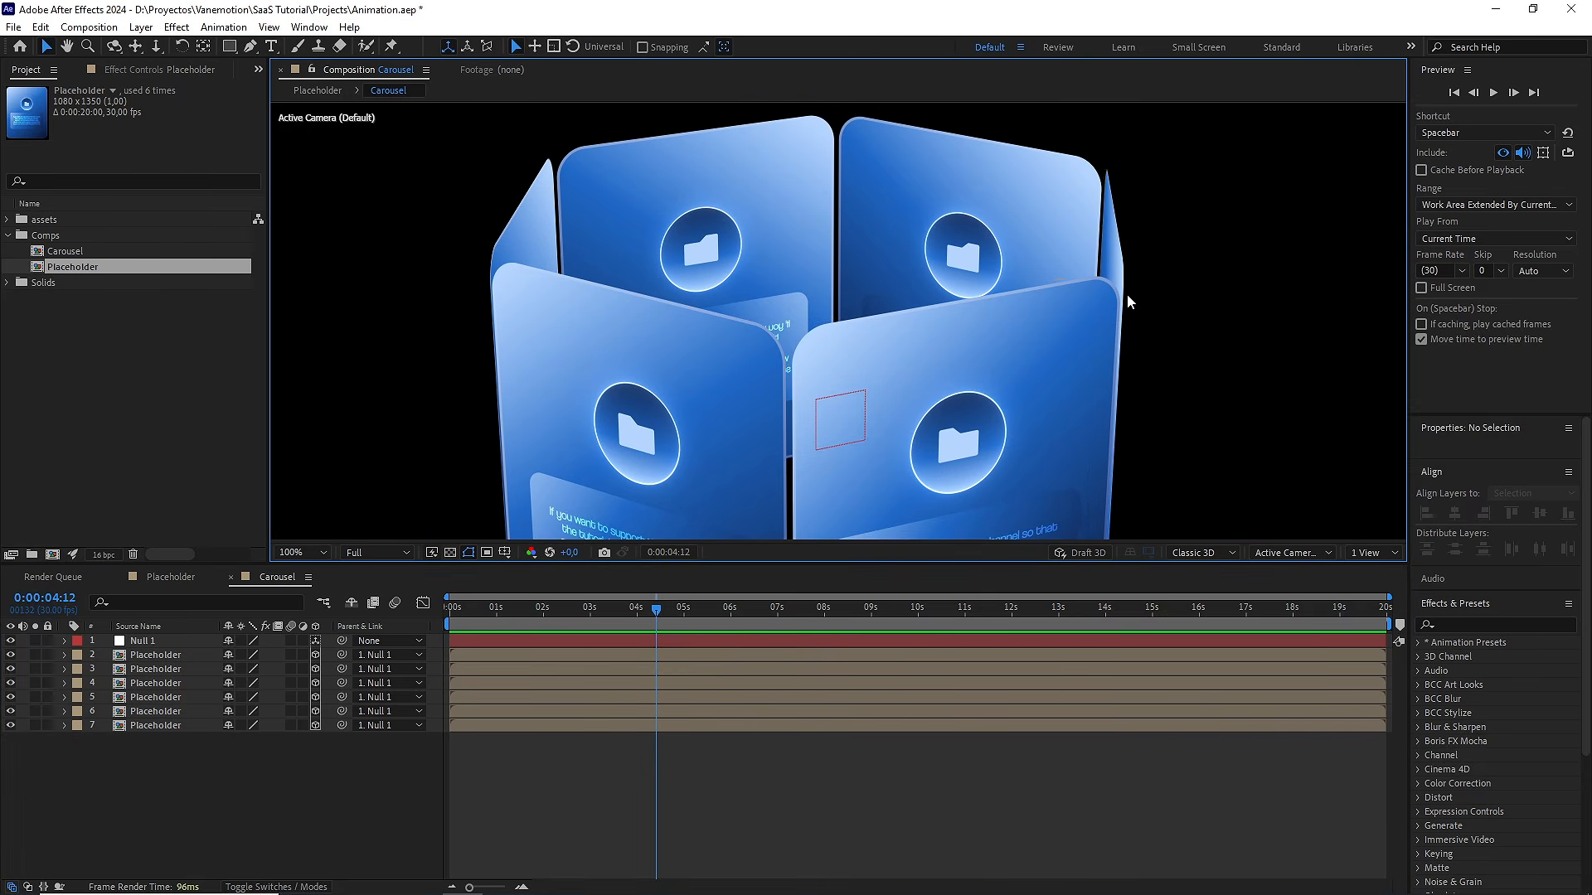
scroll(786, 391, "down", 2)
mouse_move(665, 615)
left_mouse_down()
mouse_move(600, 609)
mouse_move(650, 604)
left_mouse_up()
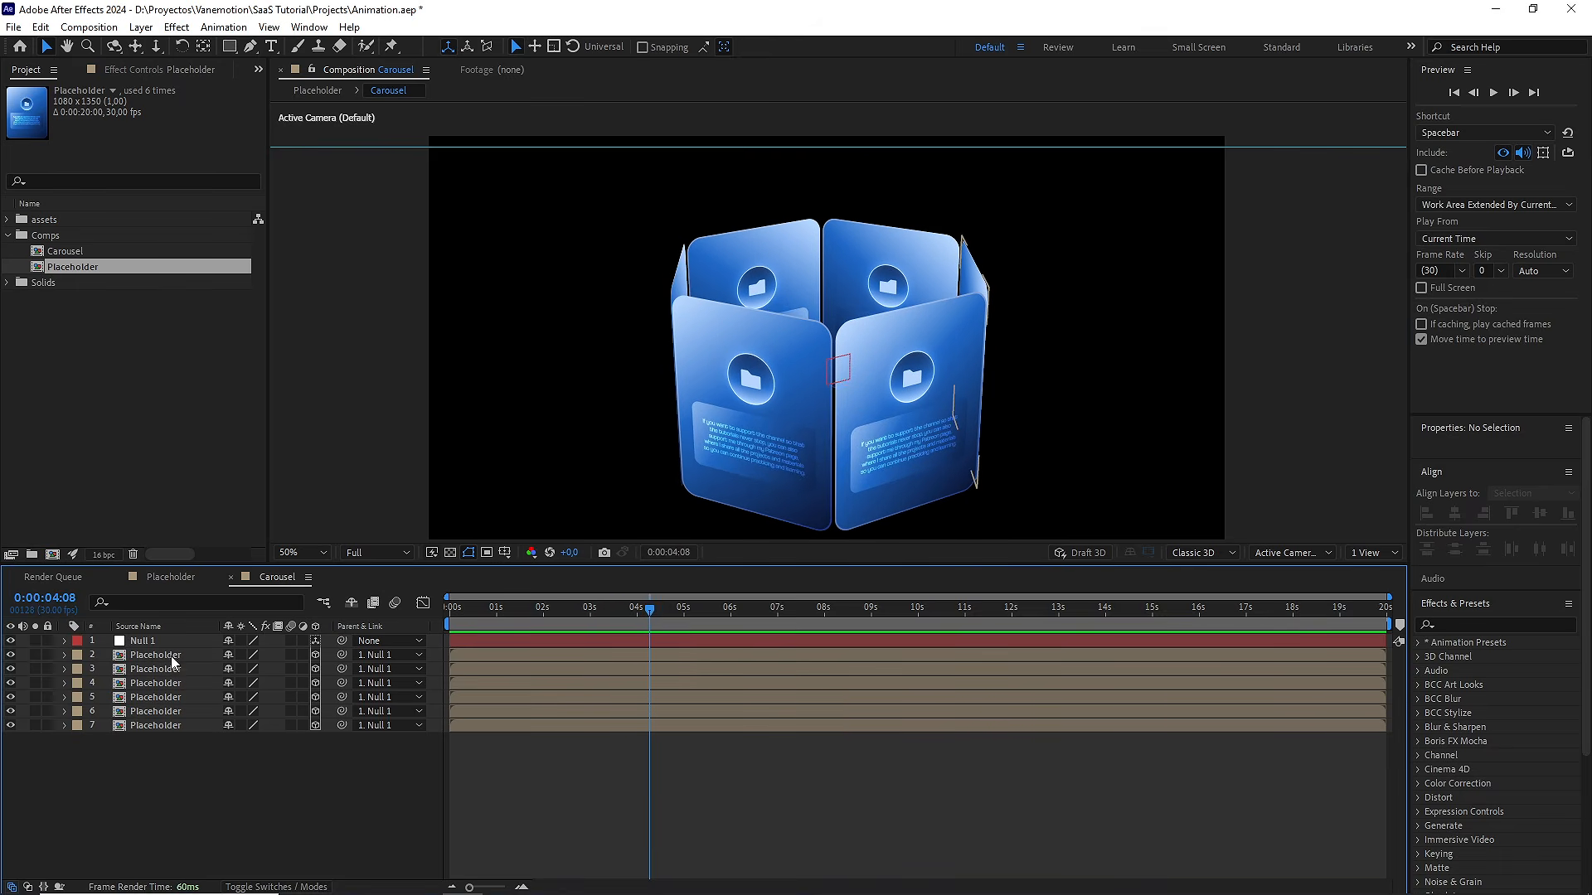
left_click(66, 655)
left_click(66, 655)
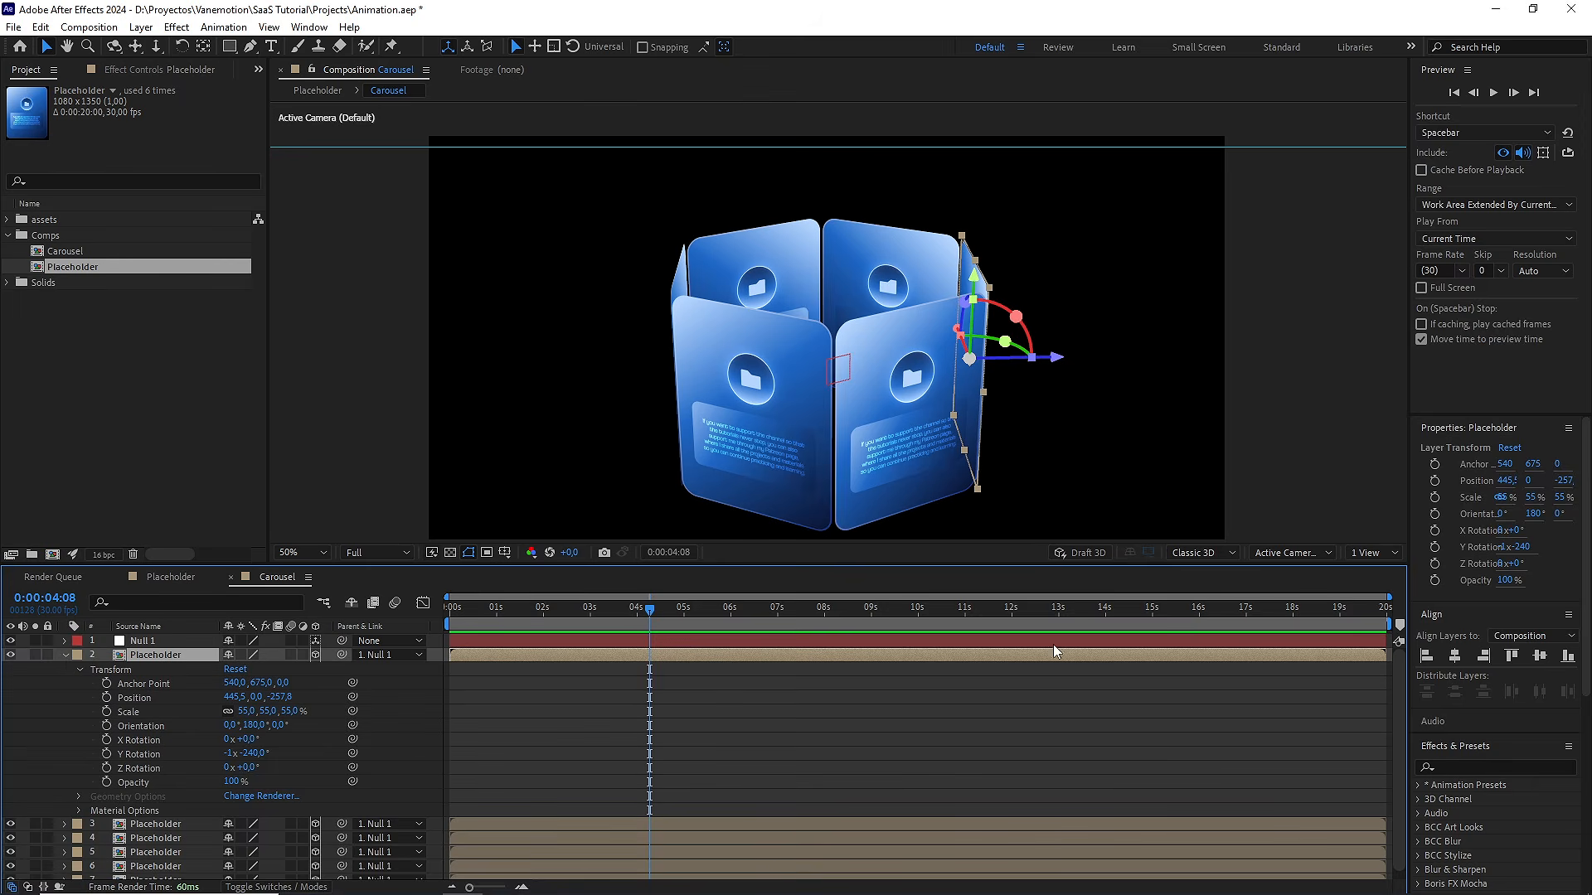
left_click(1217, 551)
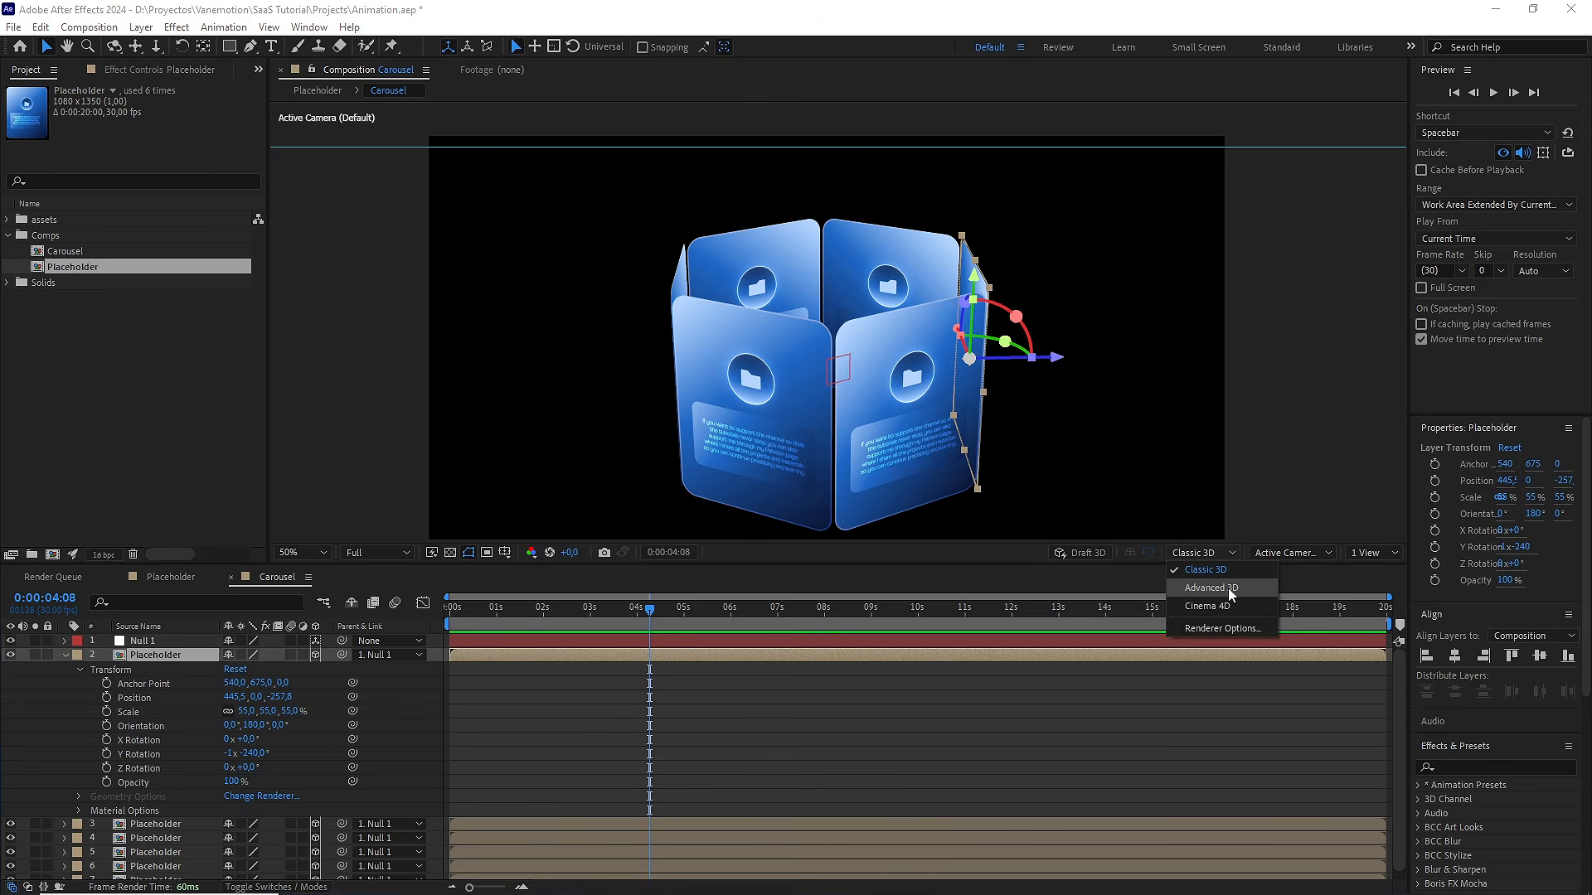
left_click(1229, 590)
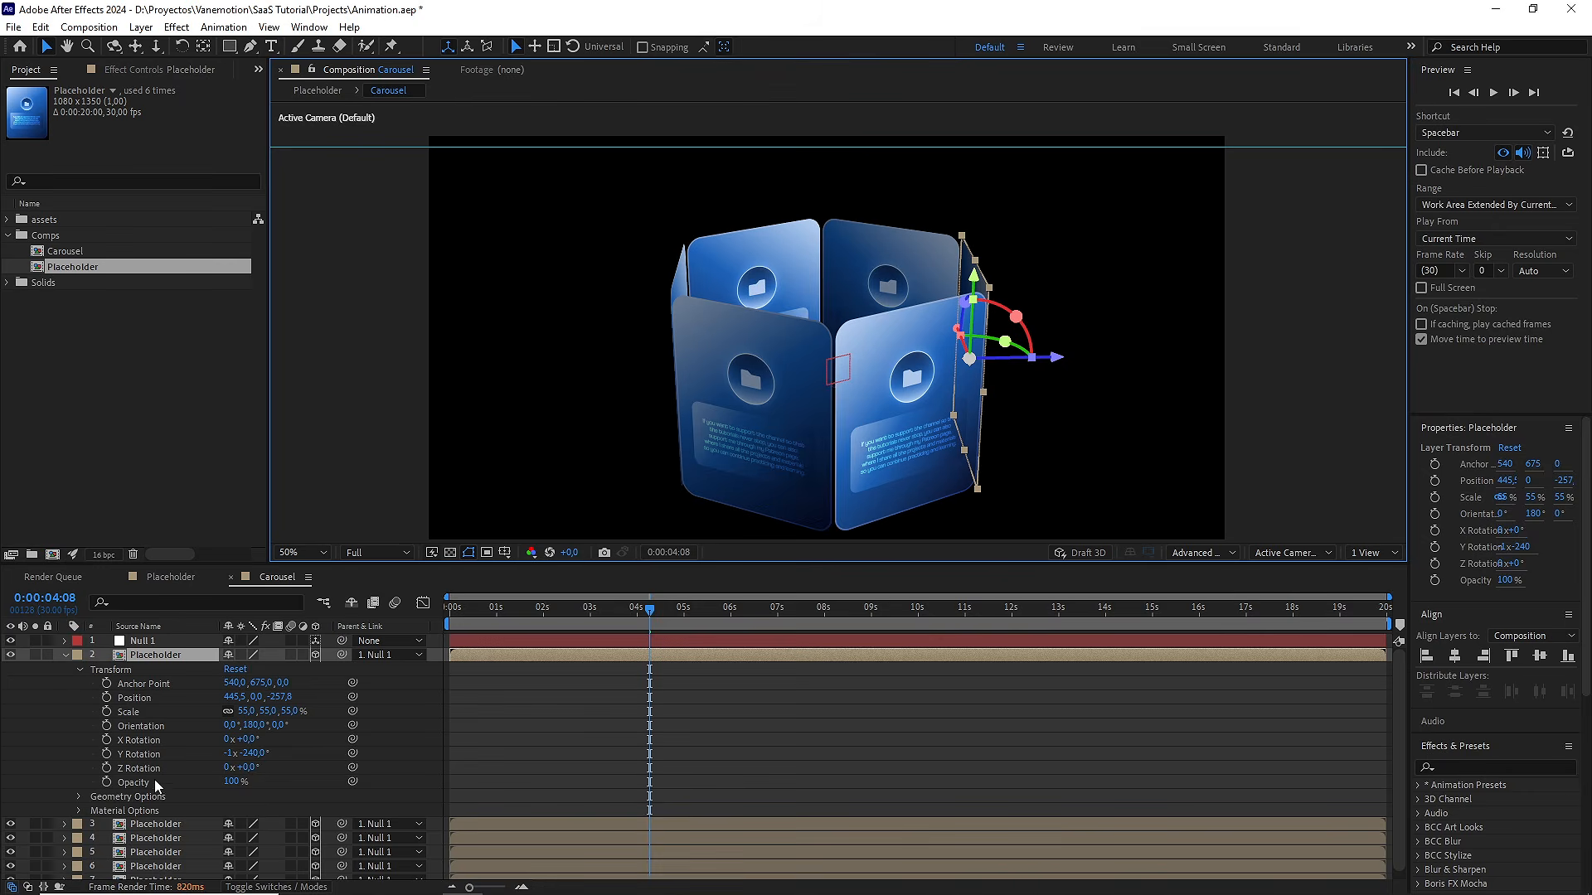
left_click(78, 797)
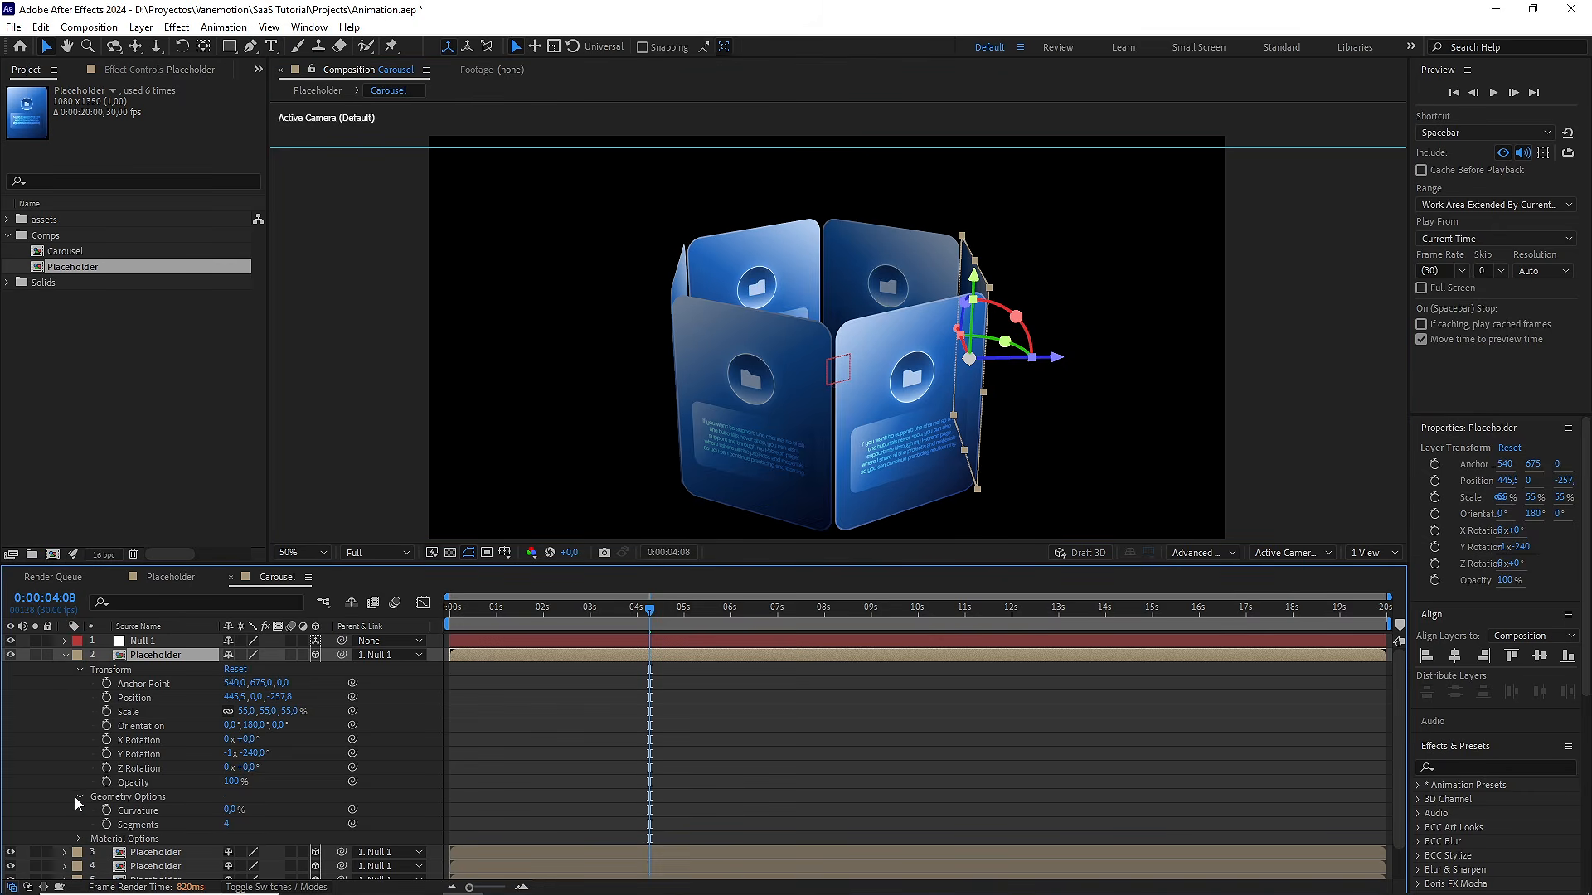
Set the Curvature of layer 2's Placeholder card to -60%
scroll(907, 410, "up", 2)
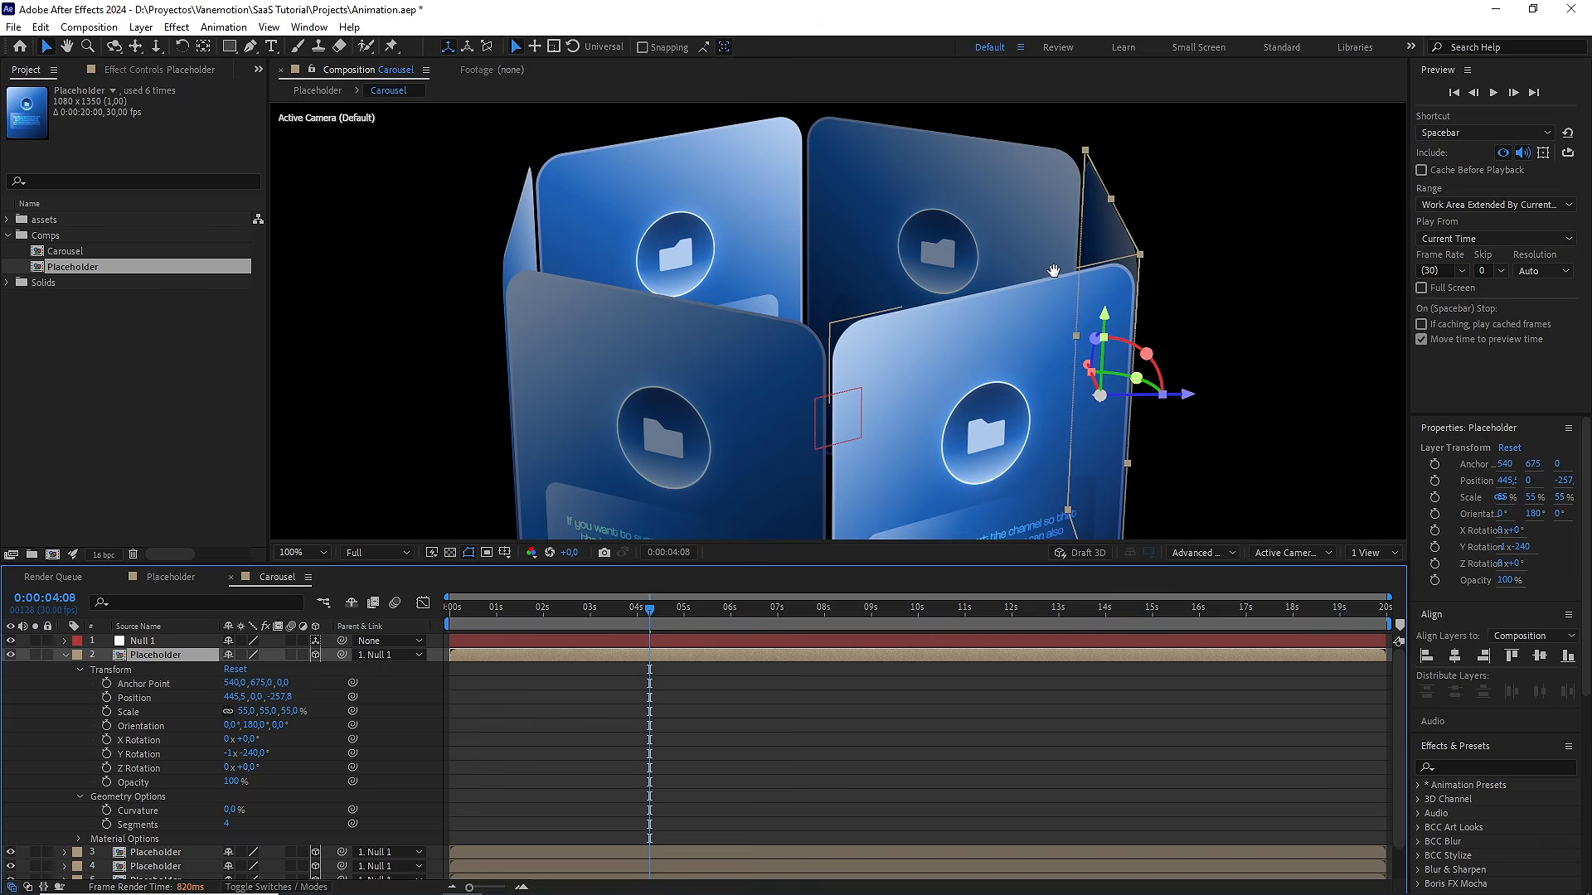
left_click_drag(232, 812, 179, 811)
scroll(1069, 355, "down", 2)
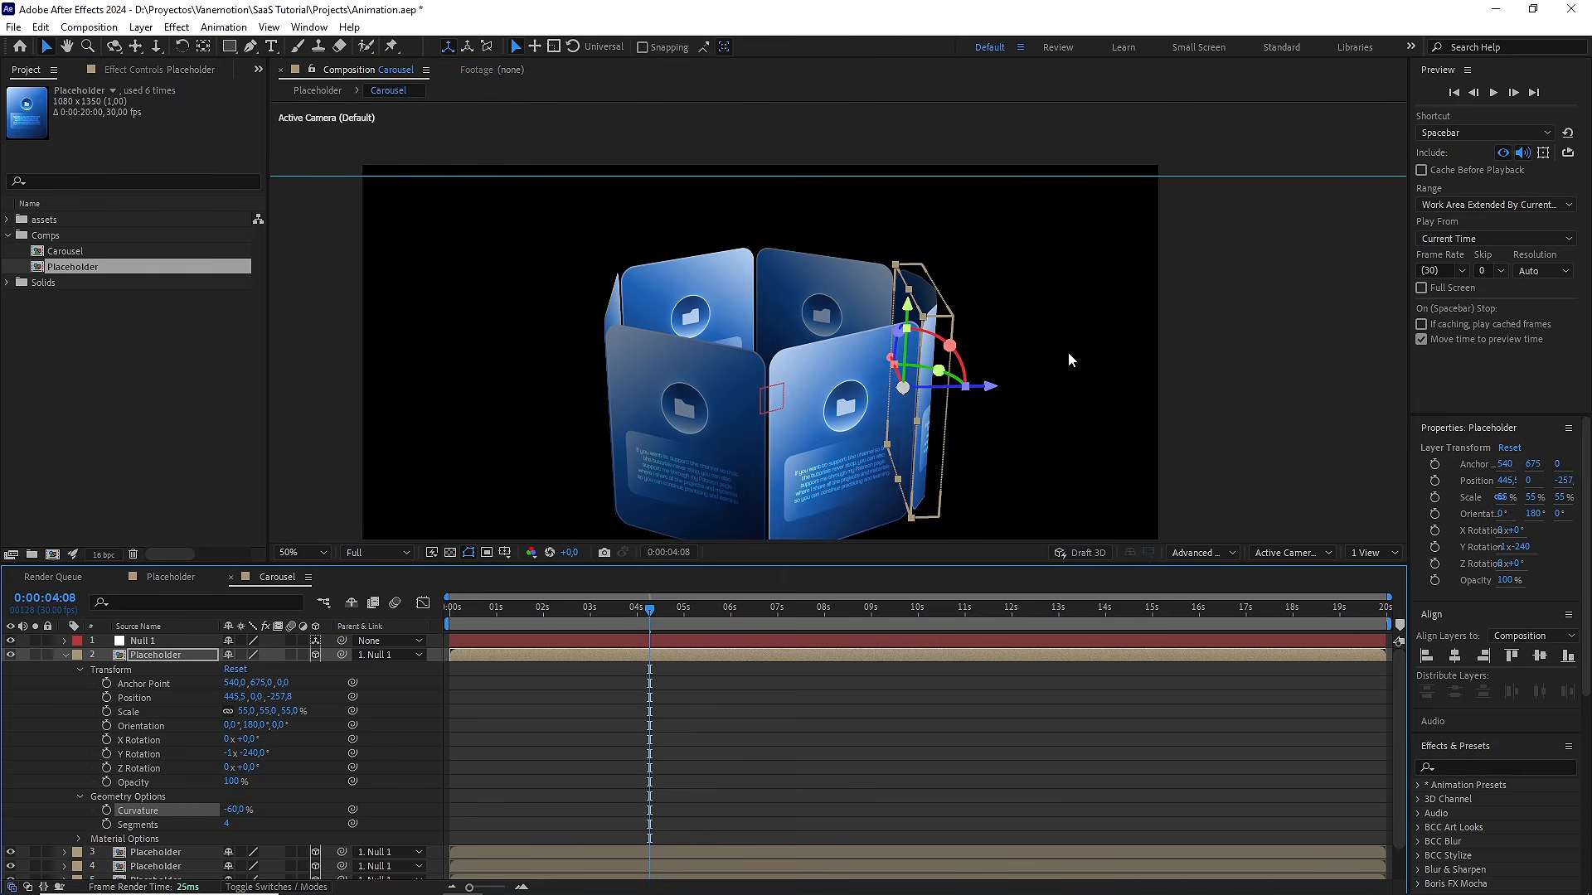
Switch to Custom View 1 and change the curved card's Curvature to -61%
left_click(1300, 553)
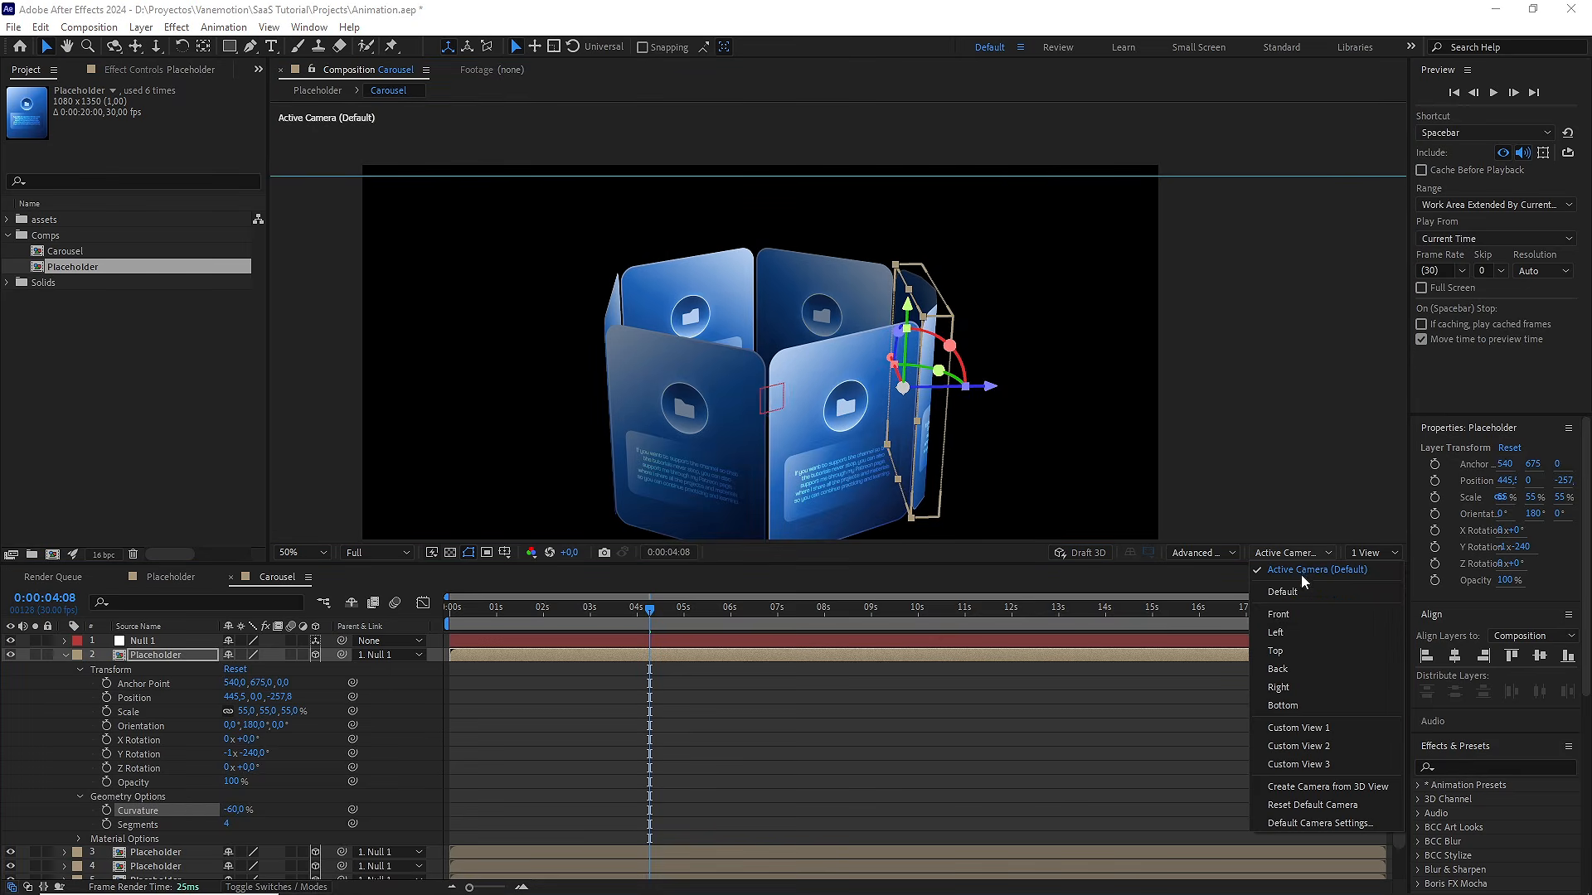
left_click(1306, 722)
scroll(879, 276, "up", 4)
left_click_drag(879, 276, 1063, 367)
key("comma")
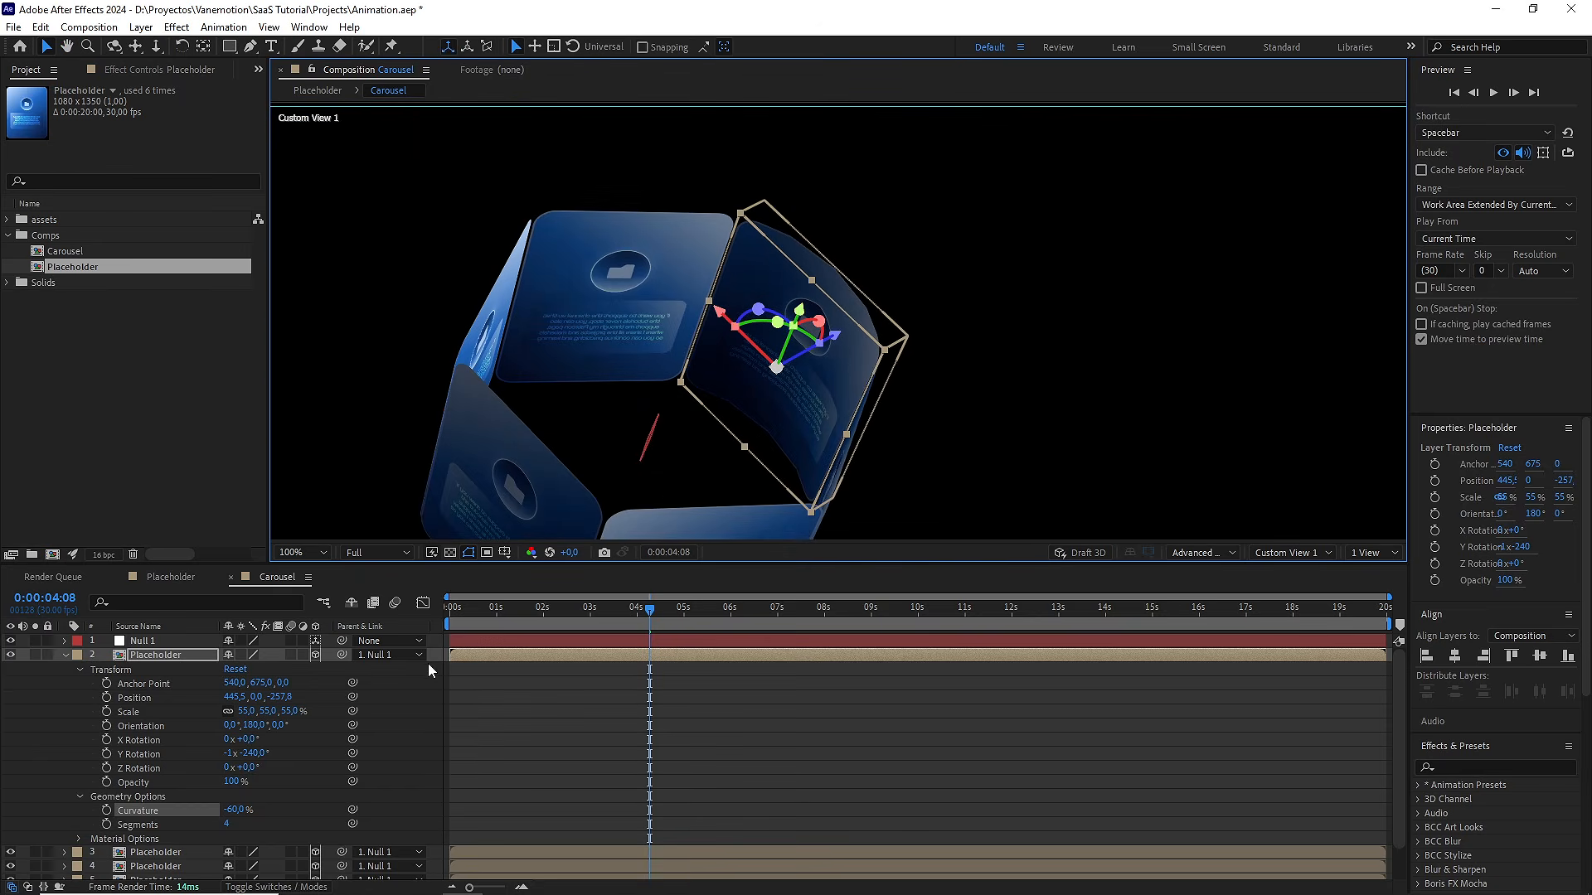
left_click_drag(236, 808, 218, 781)
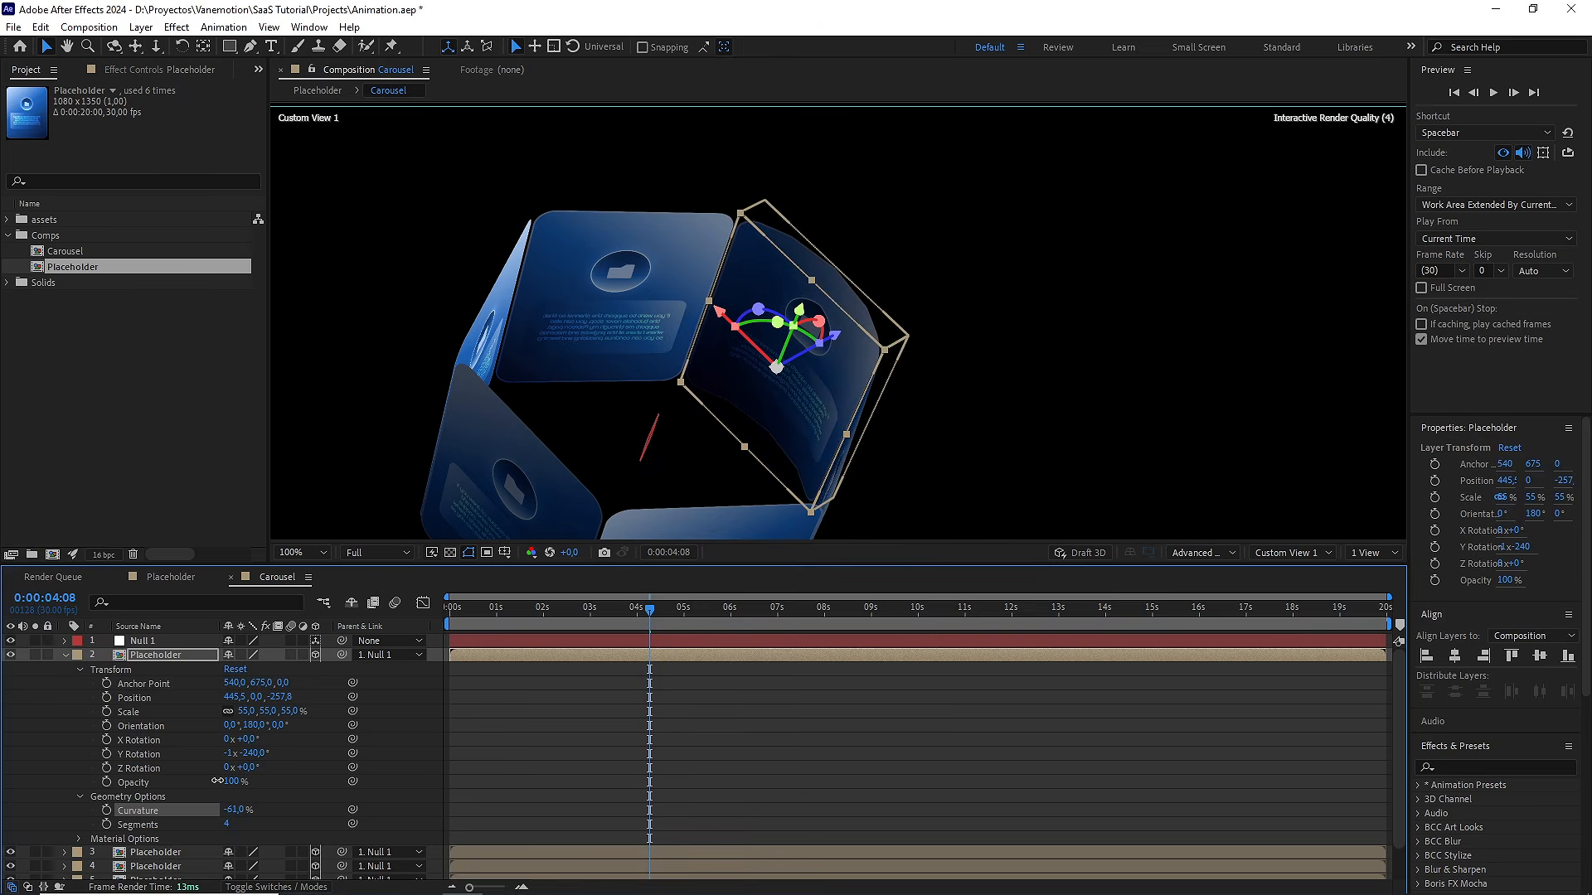
Orbit Custom View 1 to look down into the carousel and set the card's Curvature to -84%
key("c")
left_click_drag(931, 362, 774, 415)
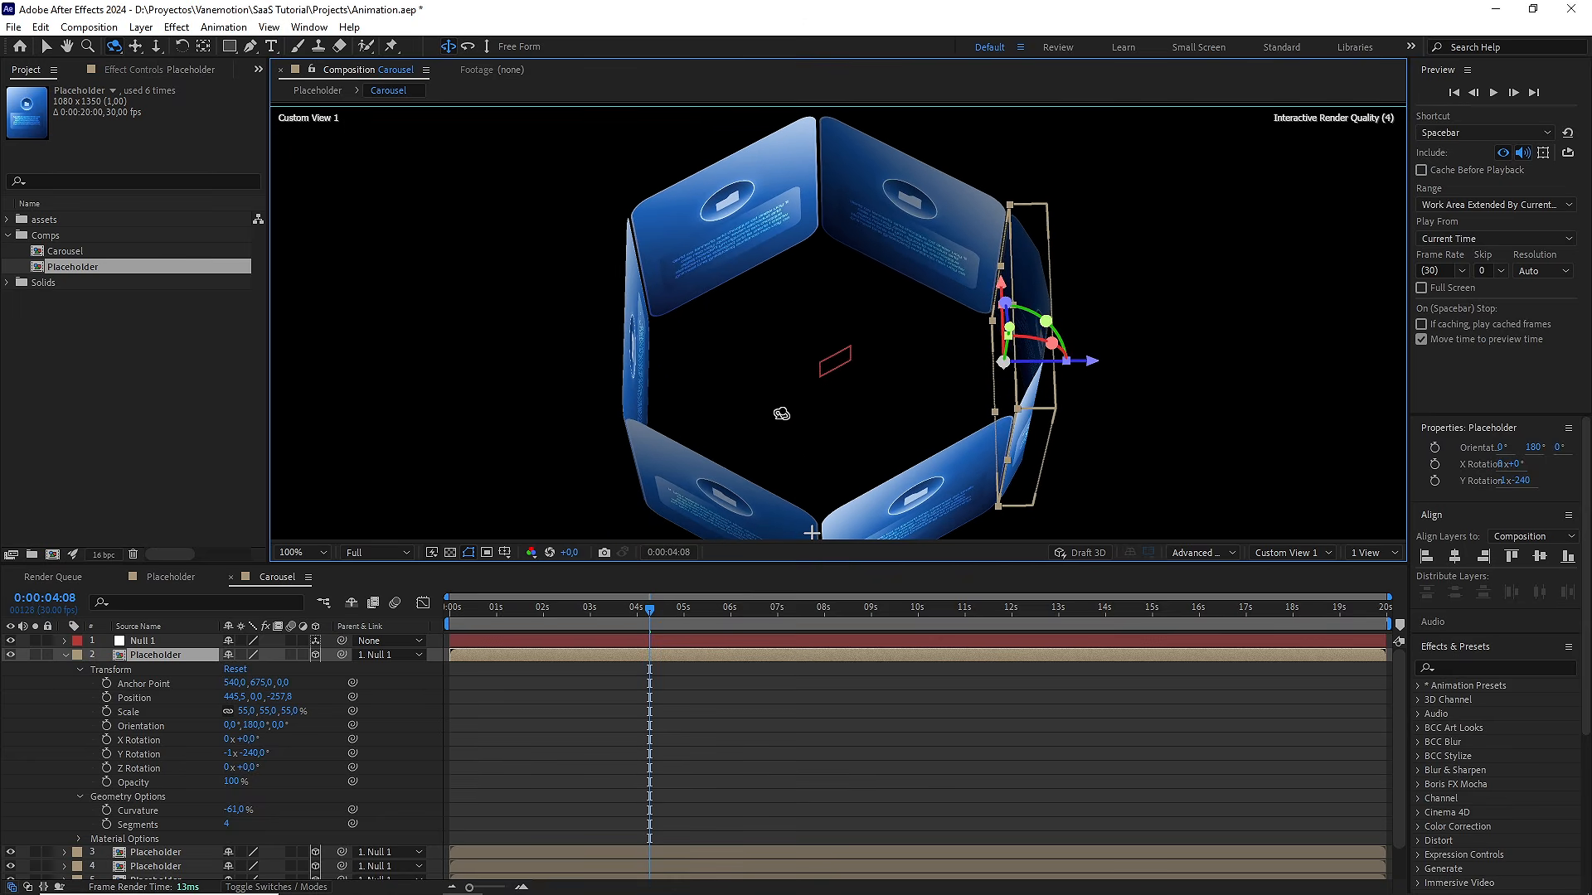
left_click(464, 705)
left_click_drag(232, 810, 203, 788)
Try a Segments value of 2 on the curved card, then set Segments to 20
key("period")
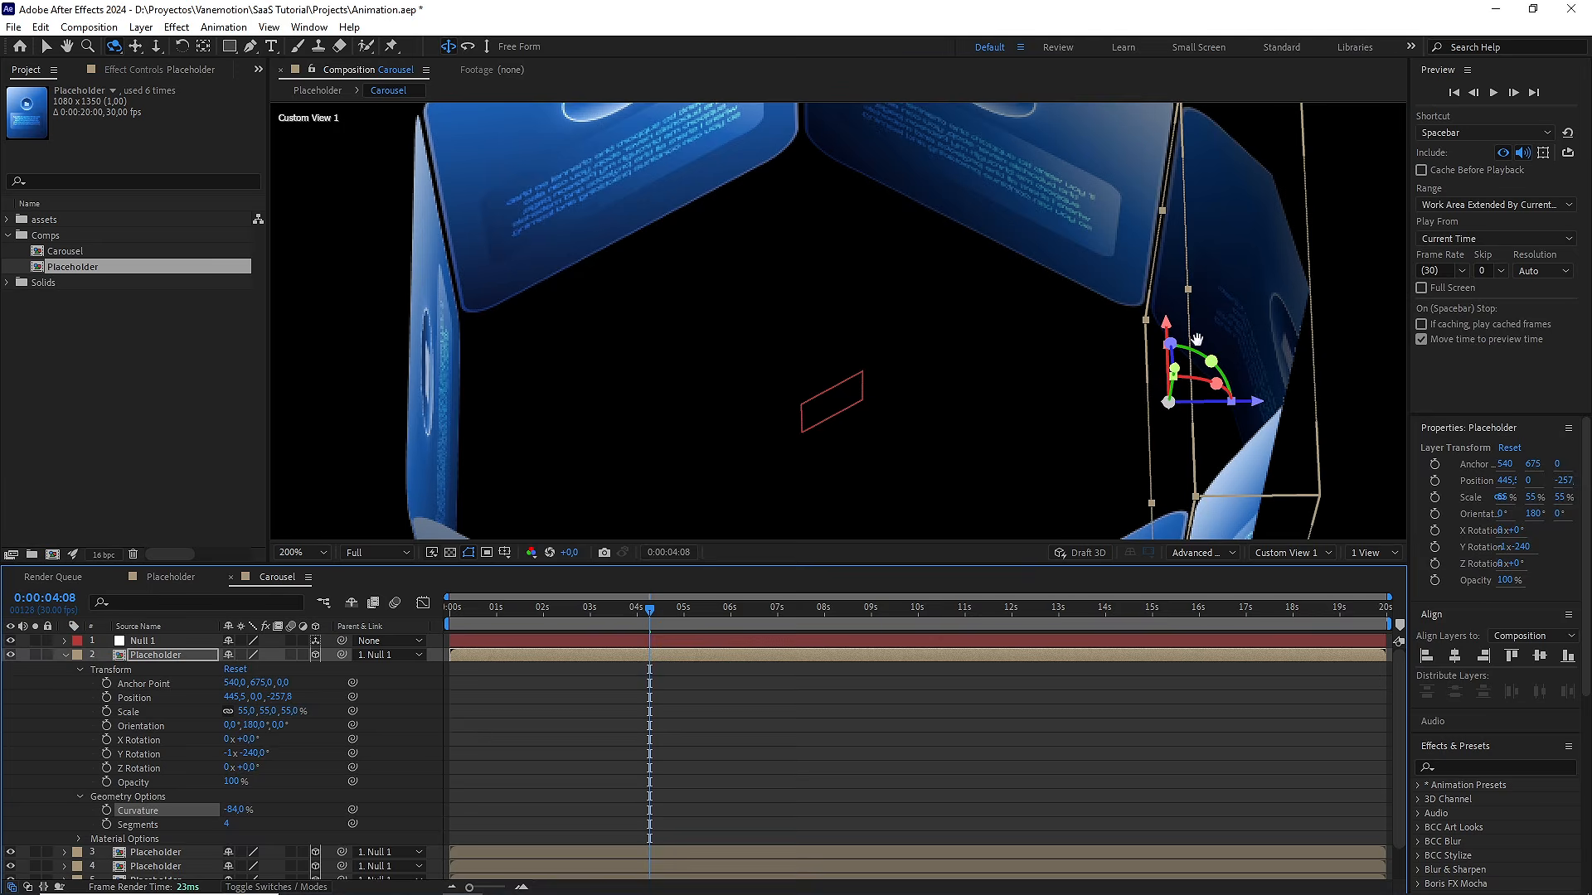
left_click_drag(1196, 341, 995, 341)
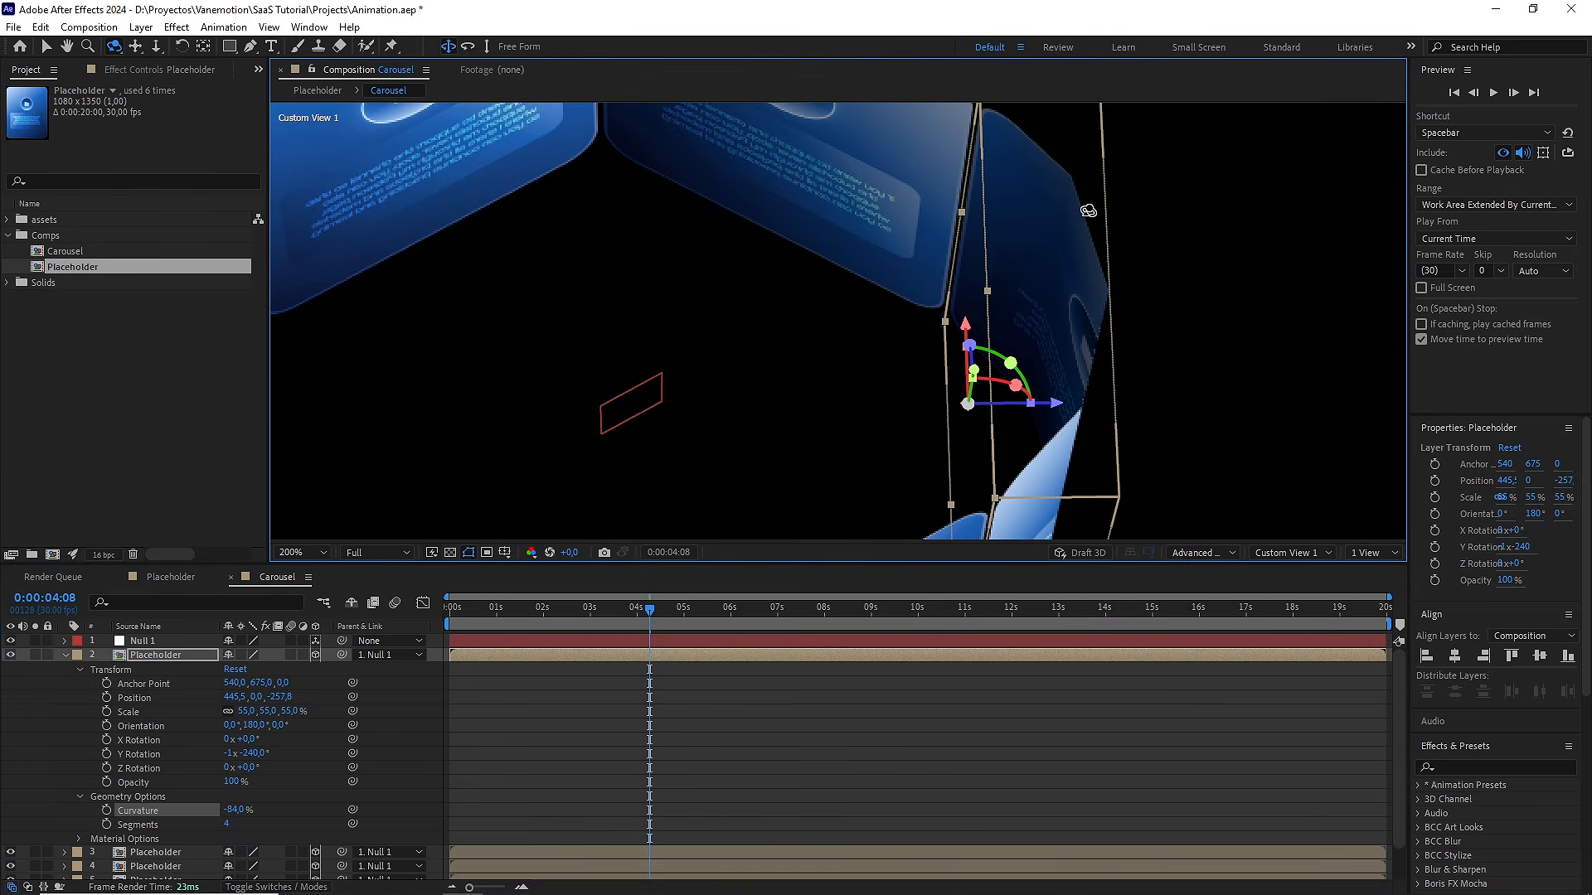
left_click_drag(1091, 290, 1086, 259)
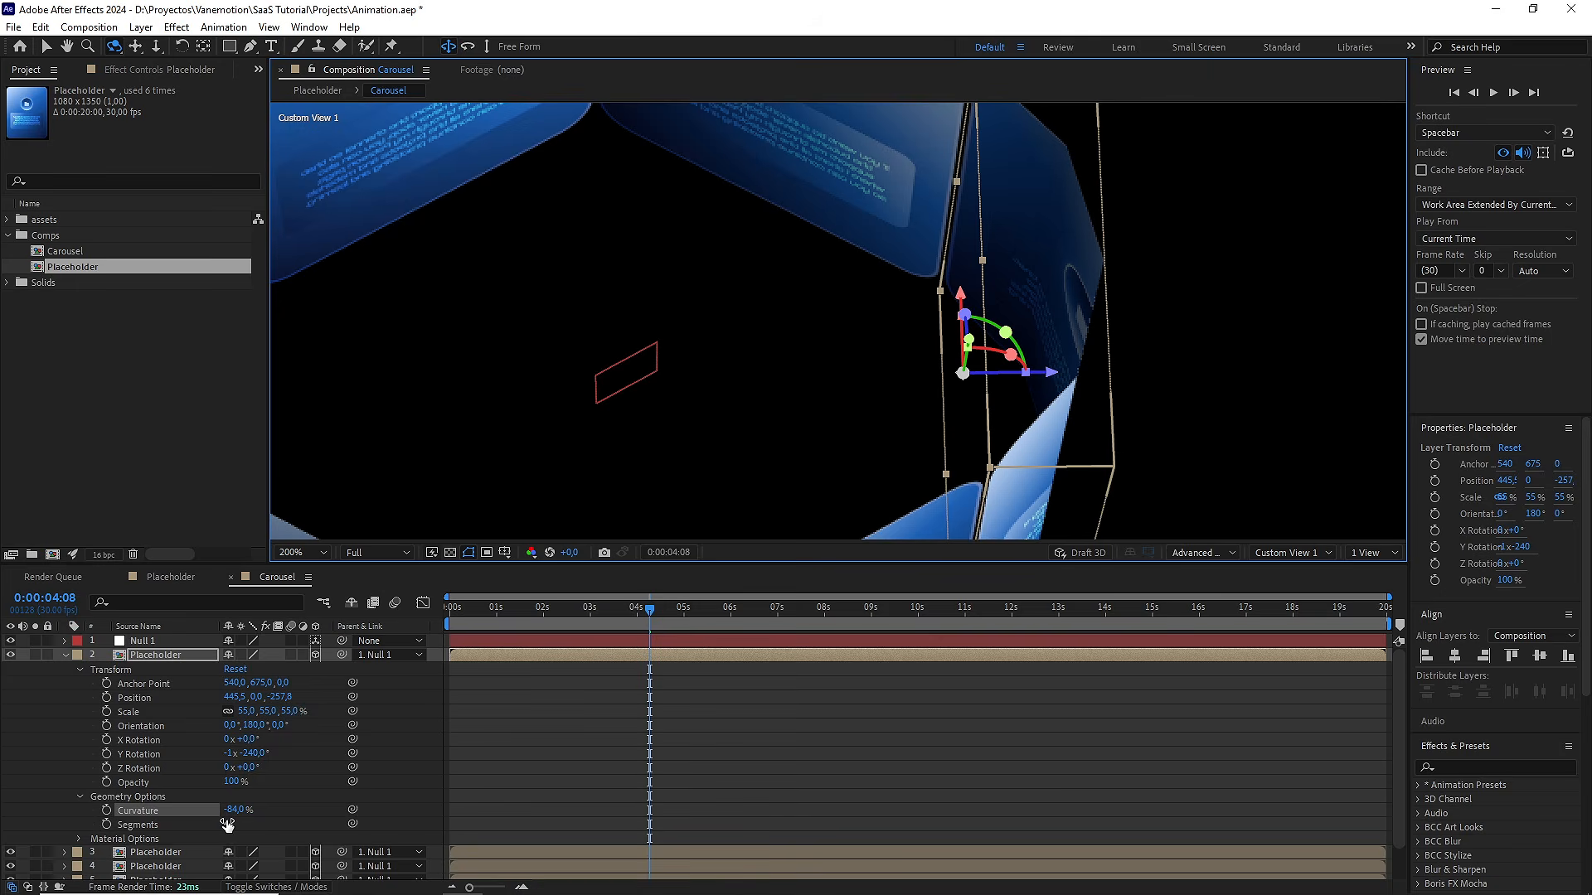
left_click_drag(227, 822, 223, 821)
key("comma")
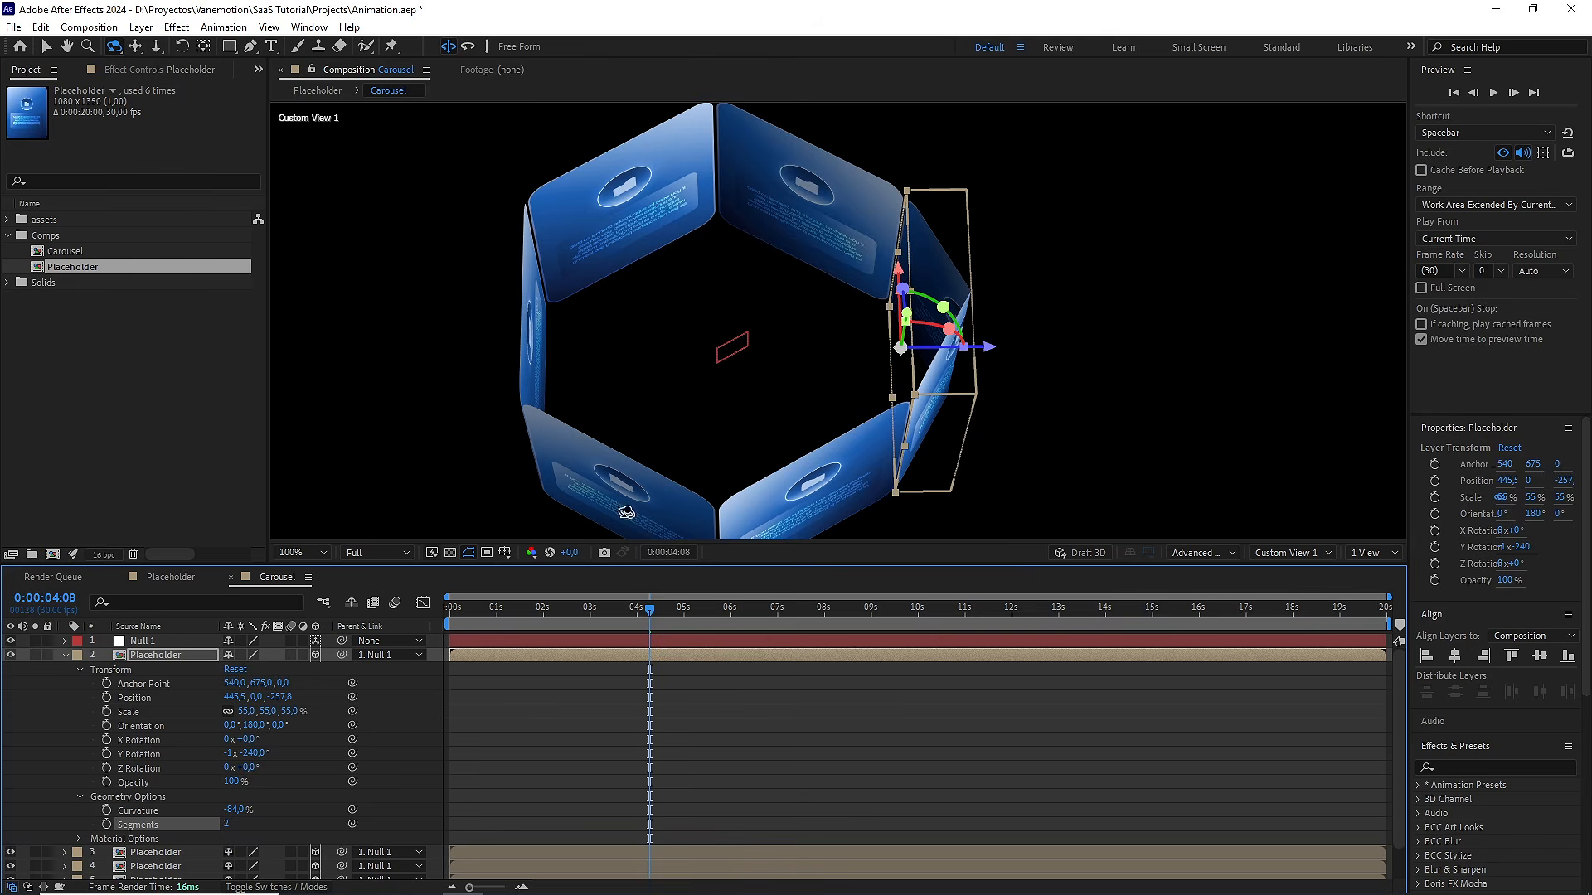
left_click_drag(226, 821, 237, 827)
left_click(236, 826)
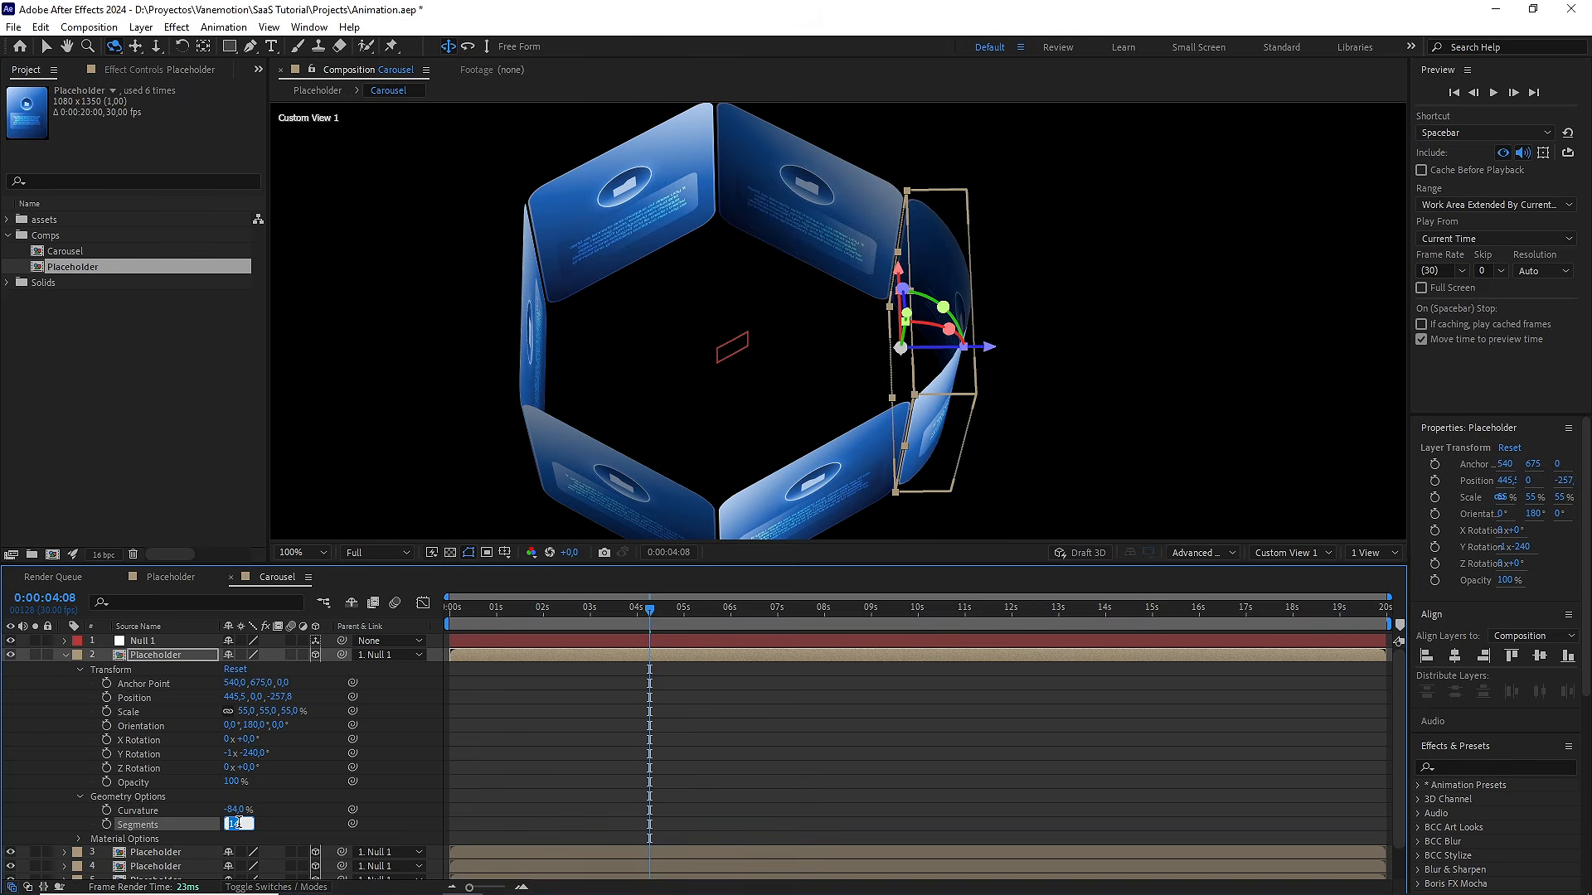
left_click(273, 784)
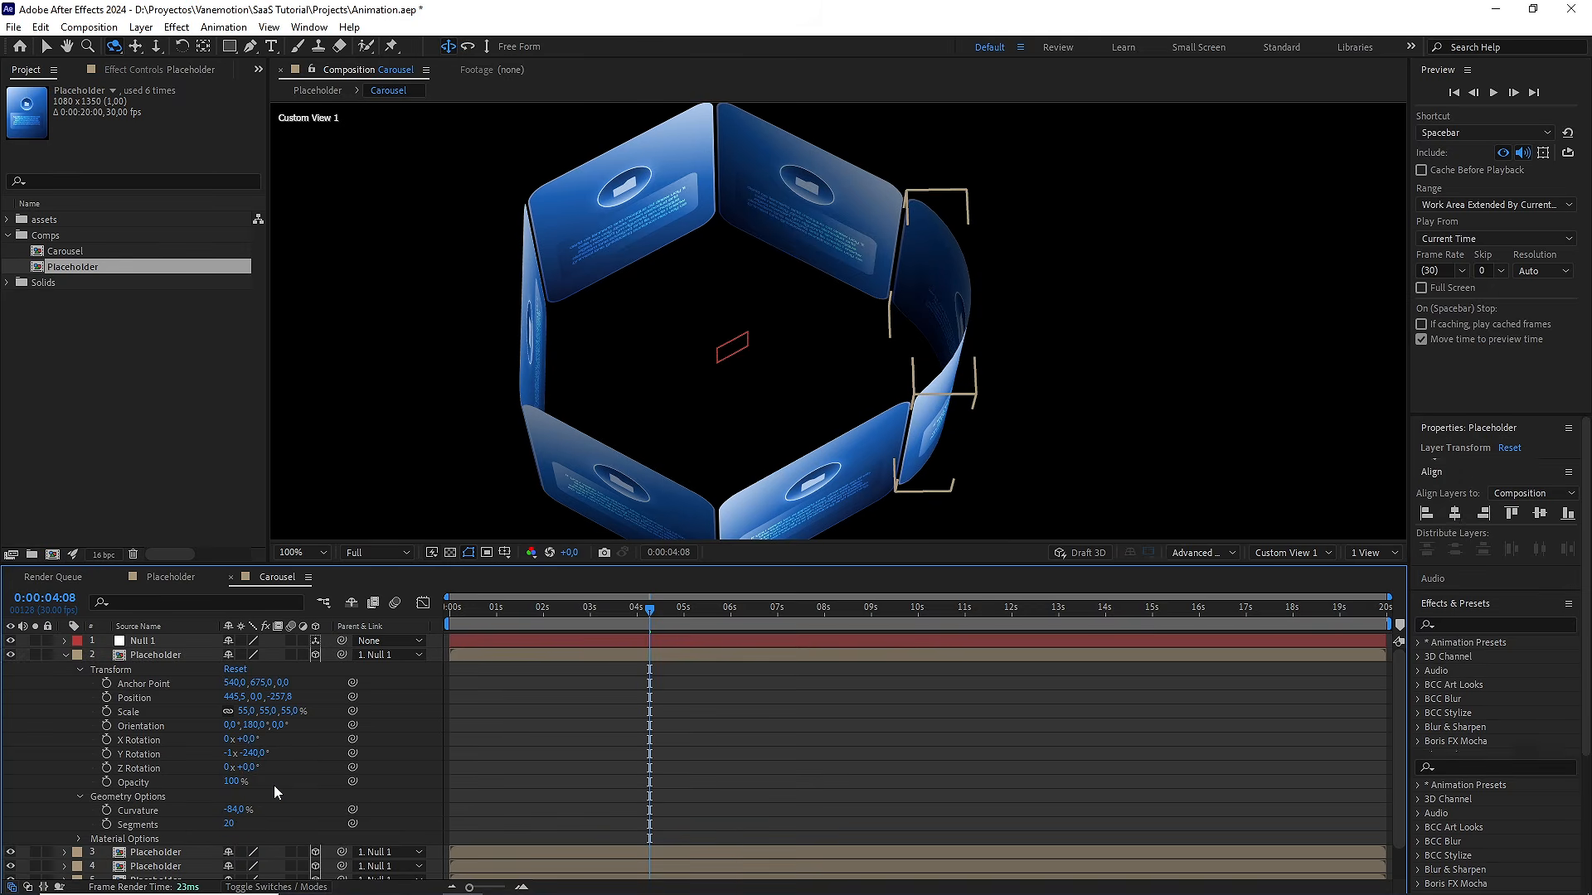
Set the Curvature of layer 2's card to 0% and collapse the layer's properties
scroll(873, 425, "up", 2)
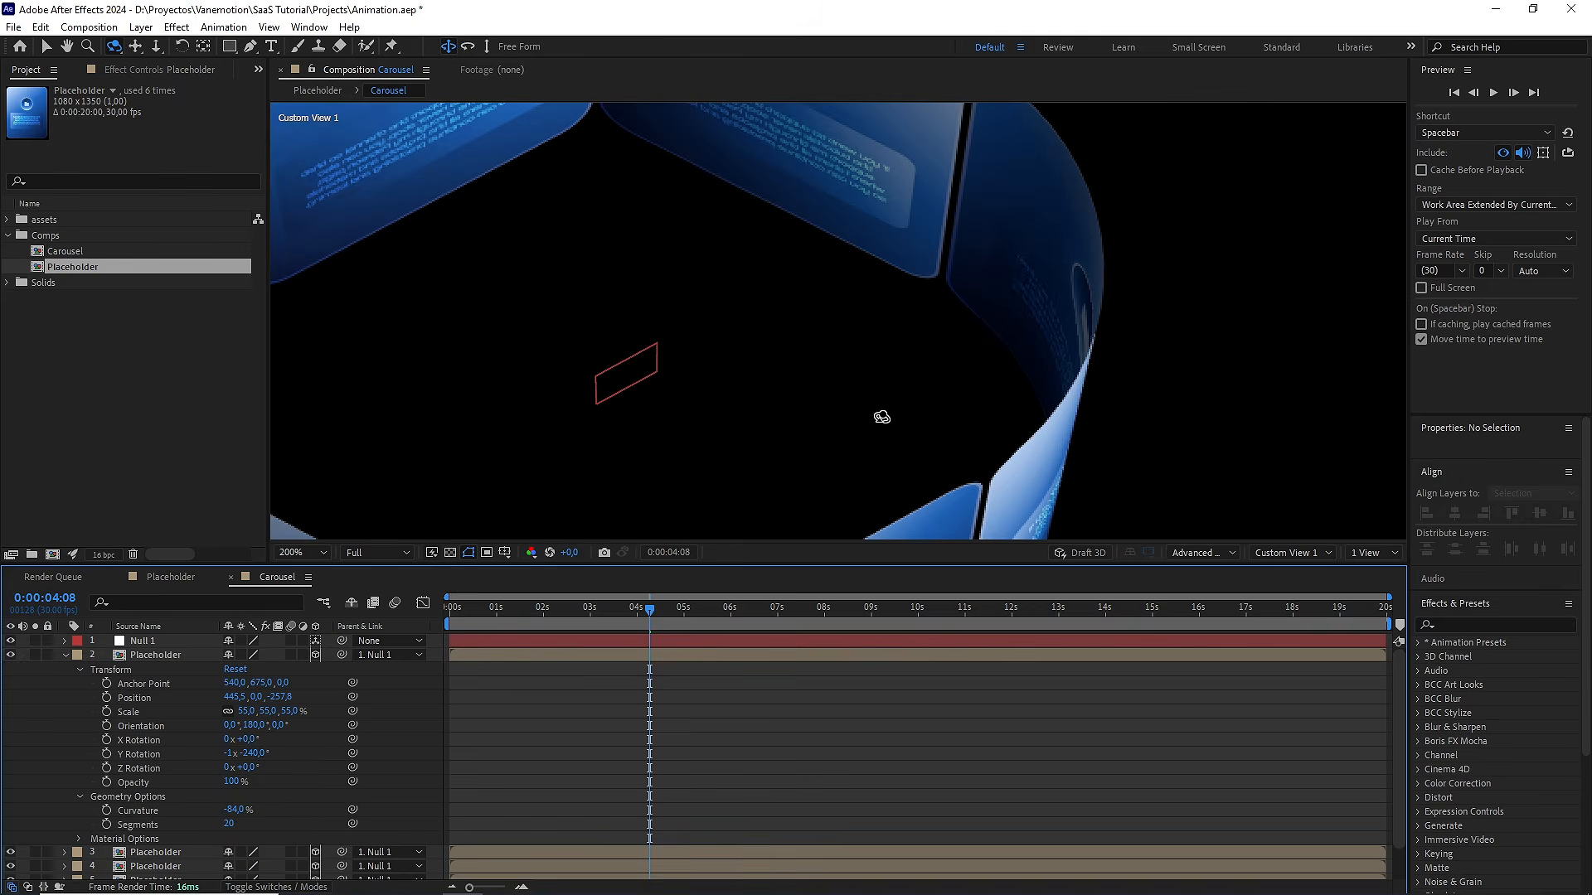
scroll(913, 383, "down", 3)
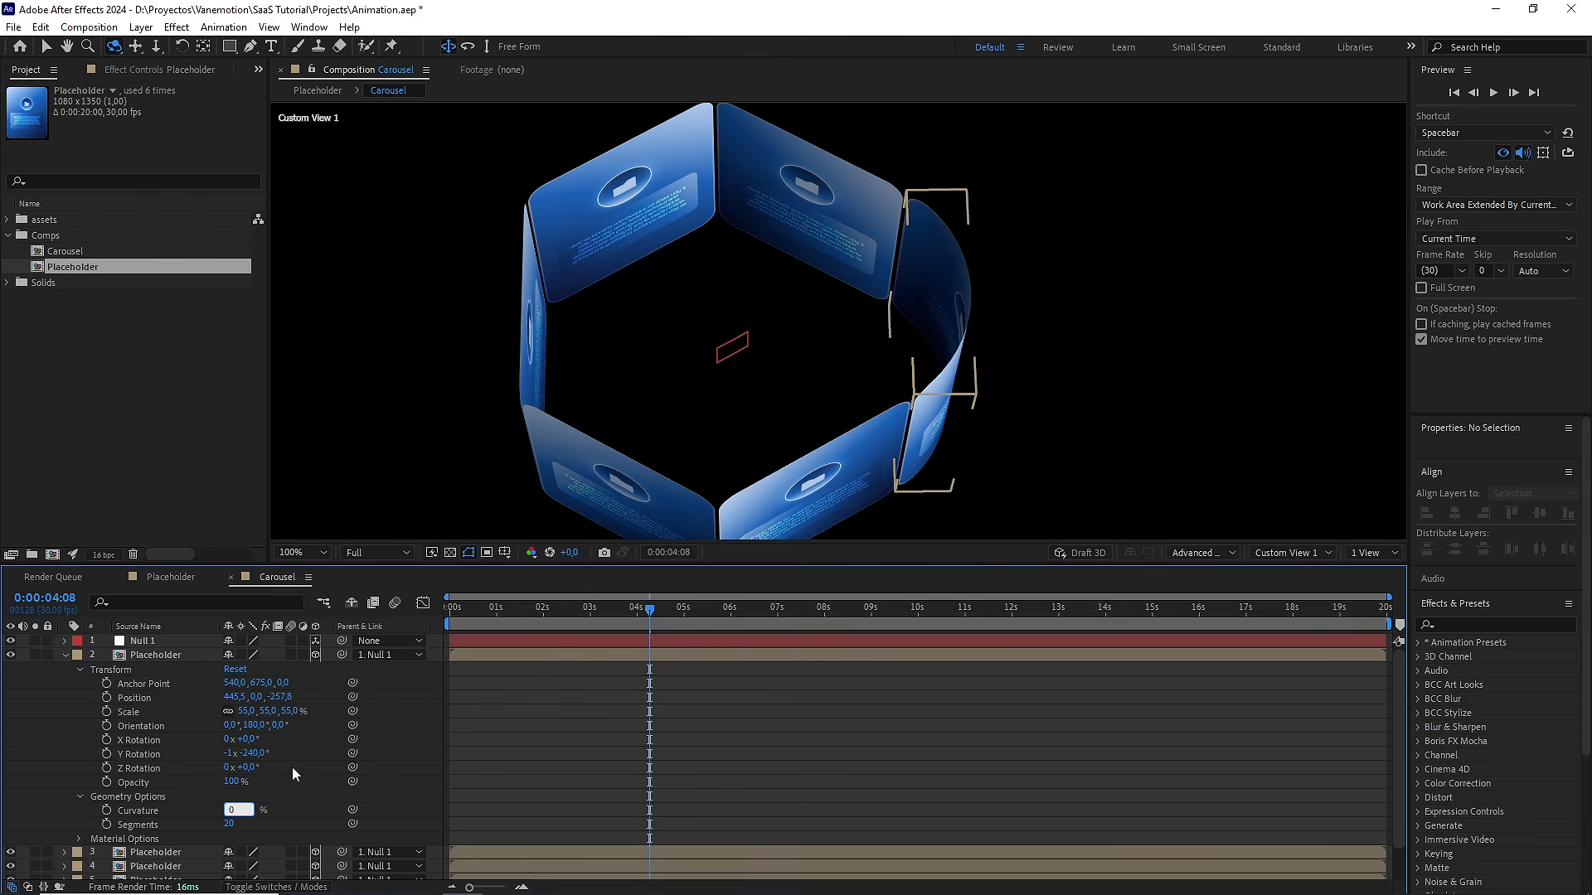
key("Return")
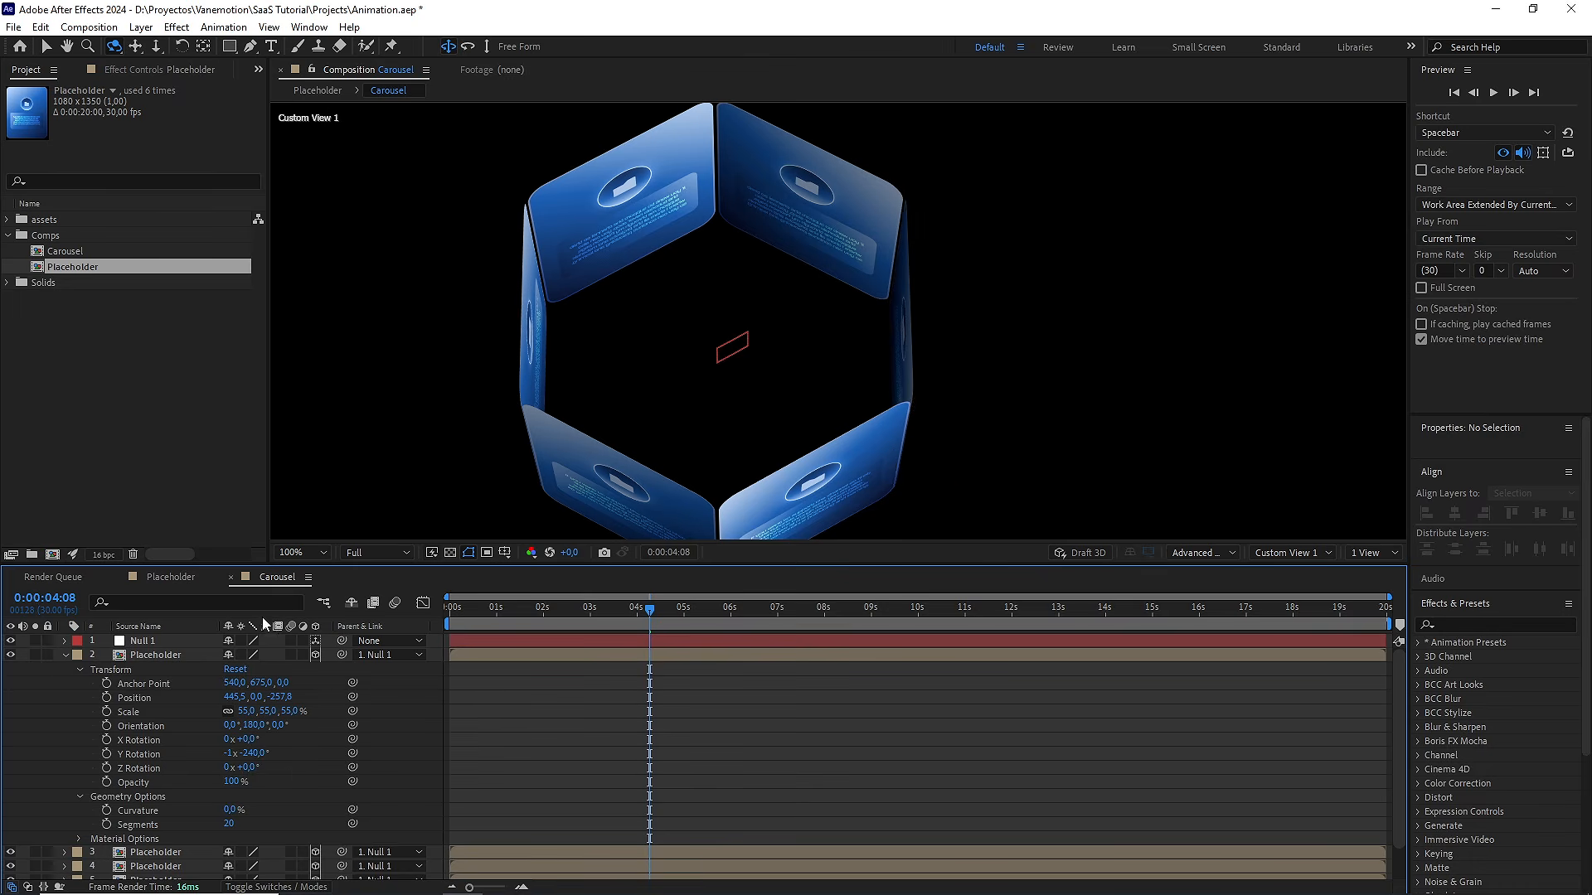
left_click(63, 656)
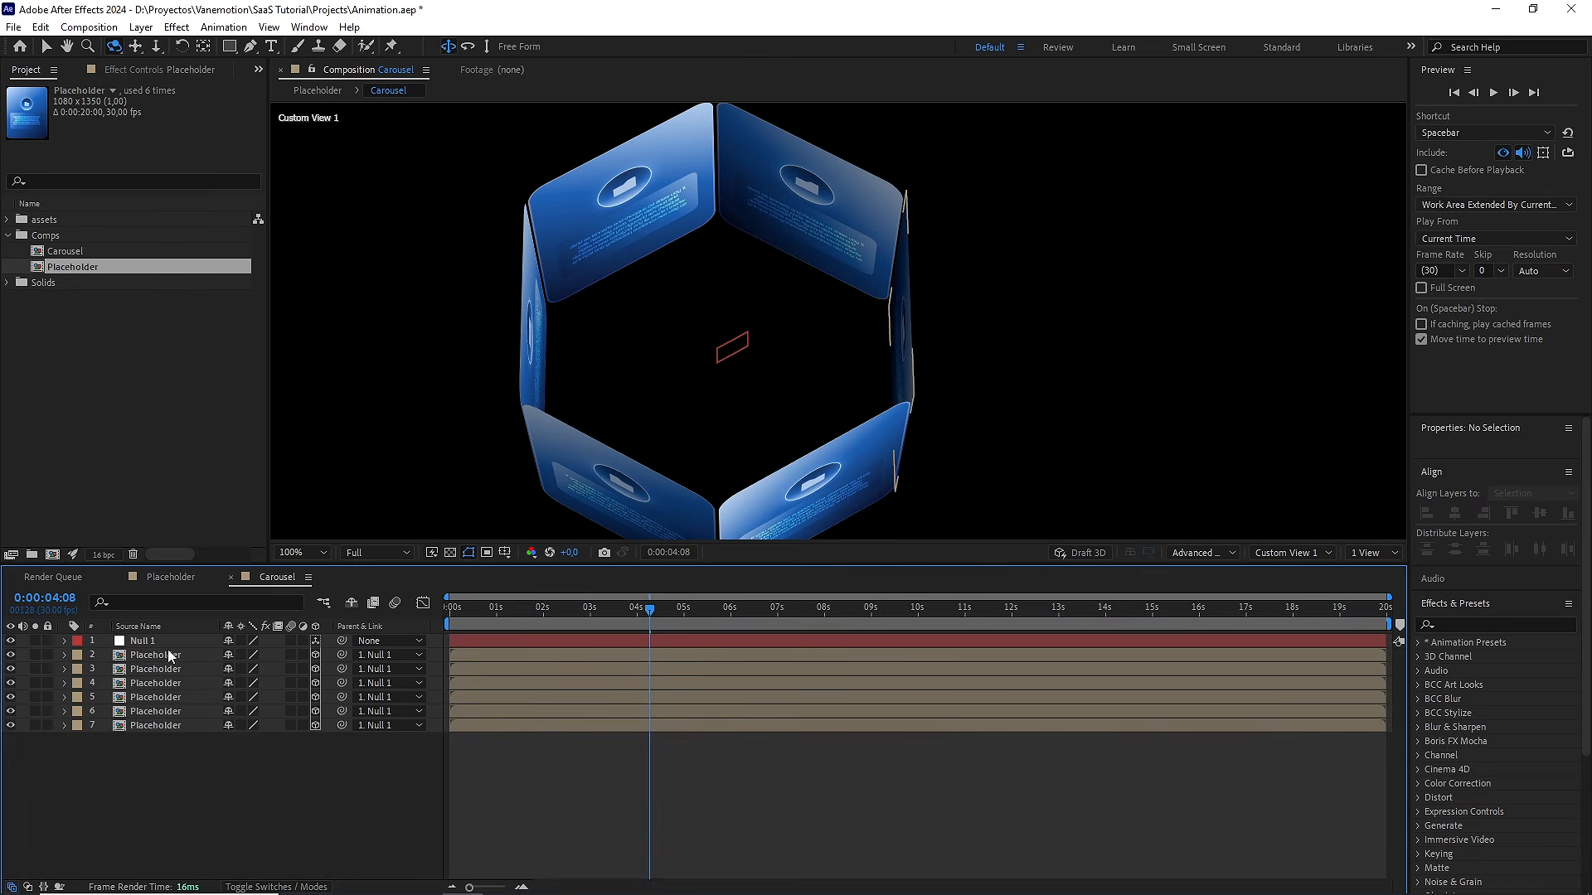
Return to the Active Camera view with the Selection tool active and move the current time to 0:00:02:05
left_click_drag(653, 618, 450, 622)
left_click(1277, 553)
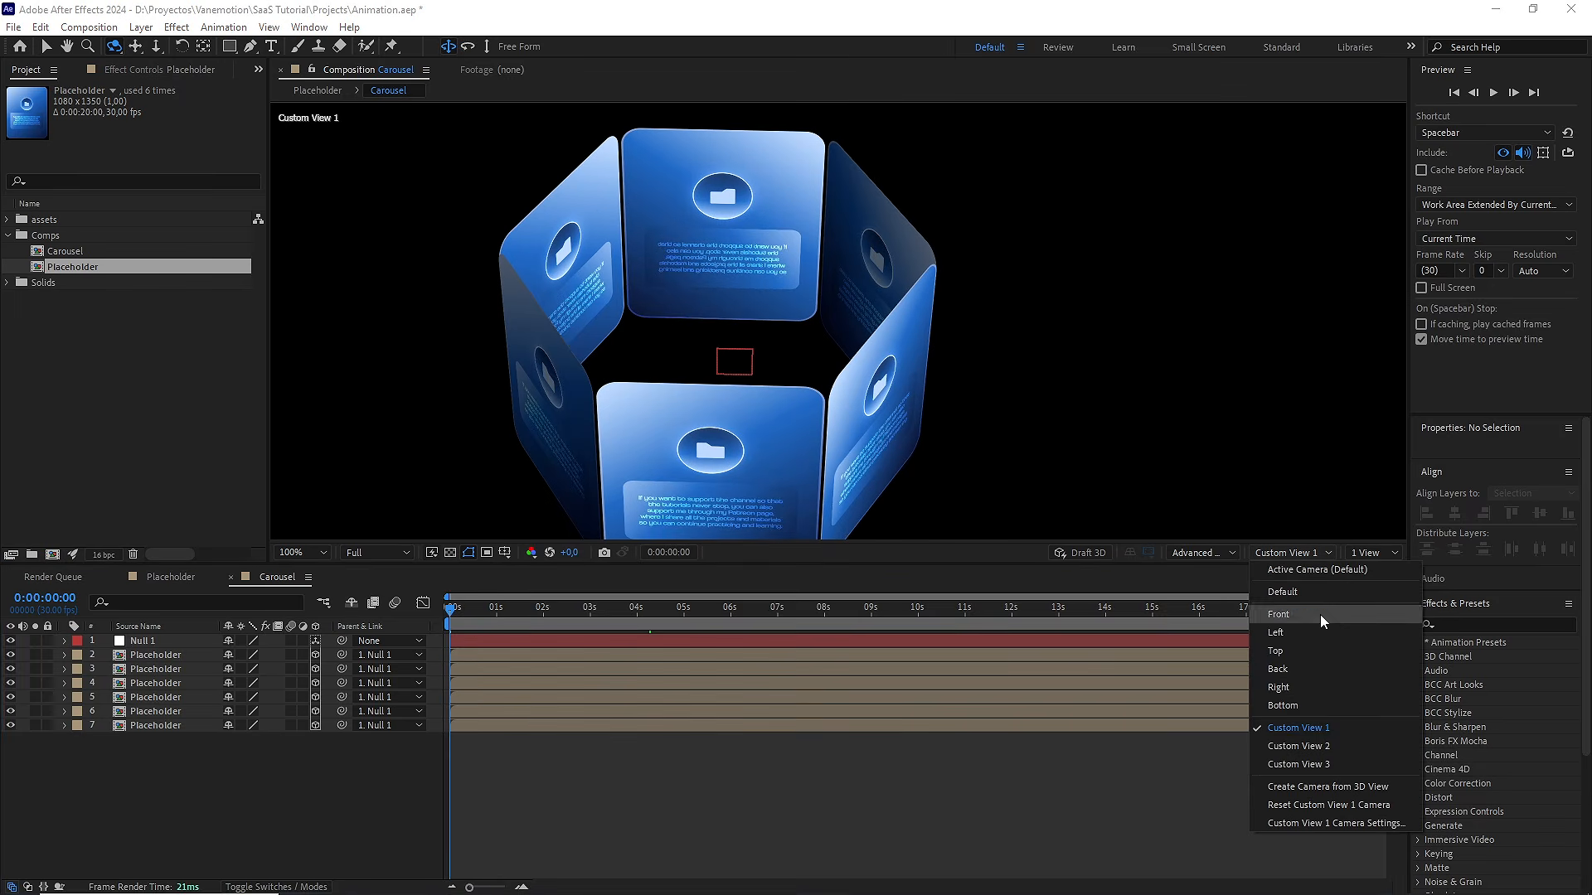
left_click(1310, 570)
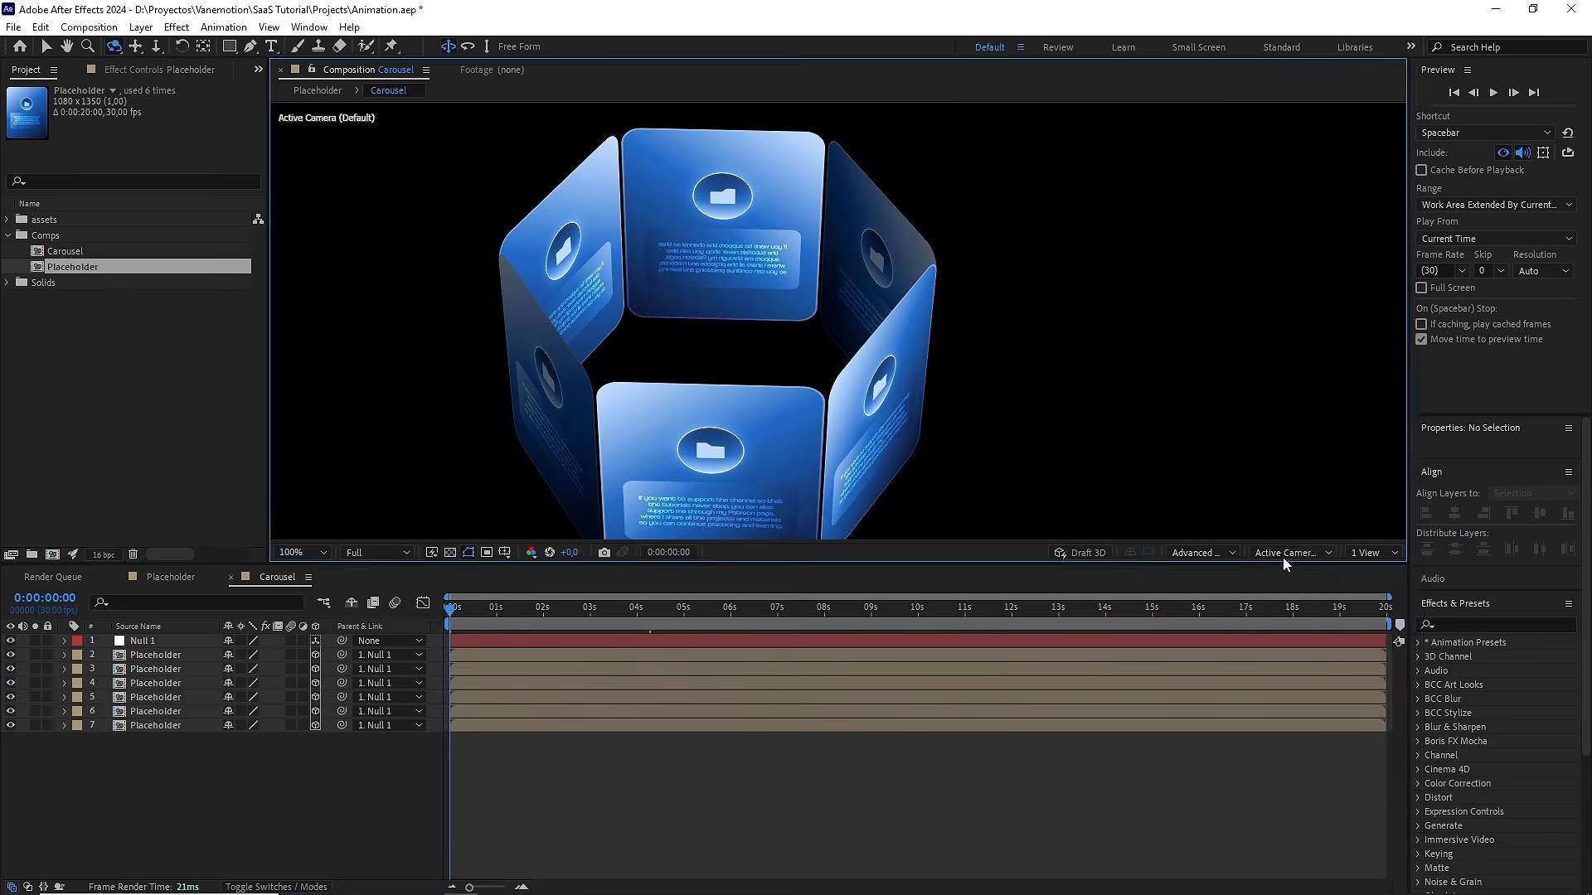
left_click_drag(461, 610, 551, 616)
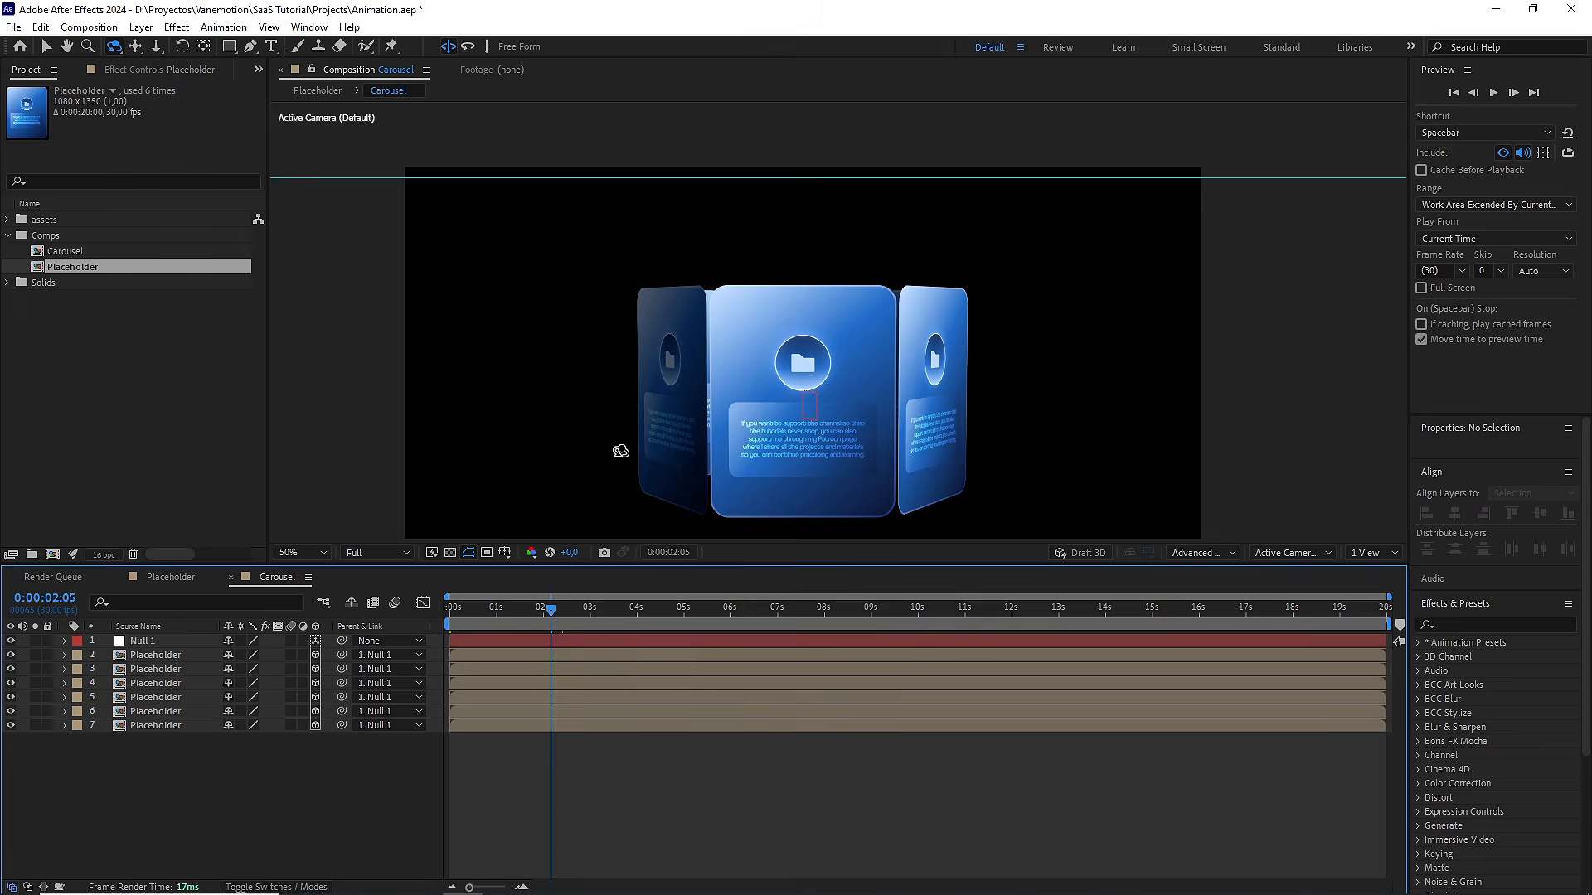
key("v")
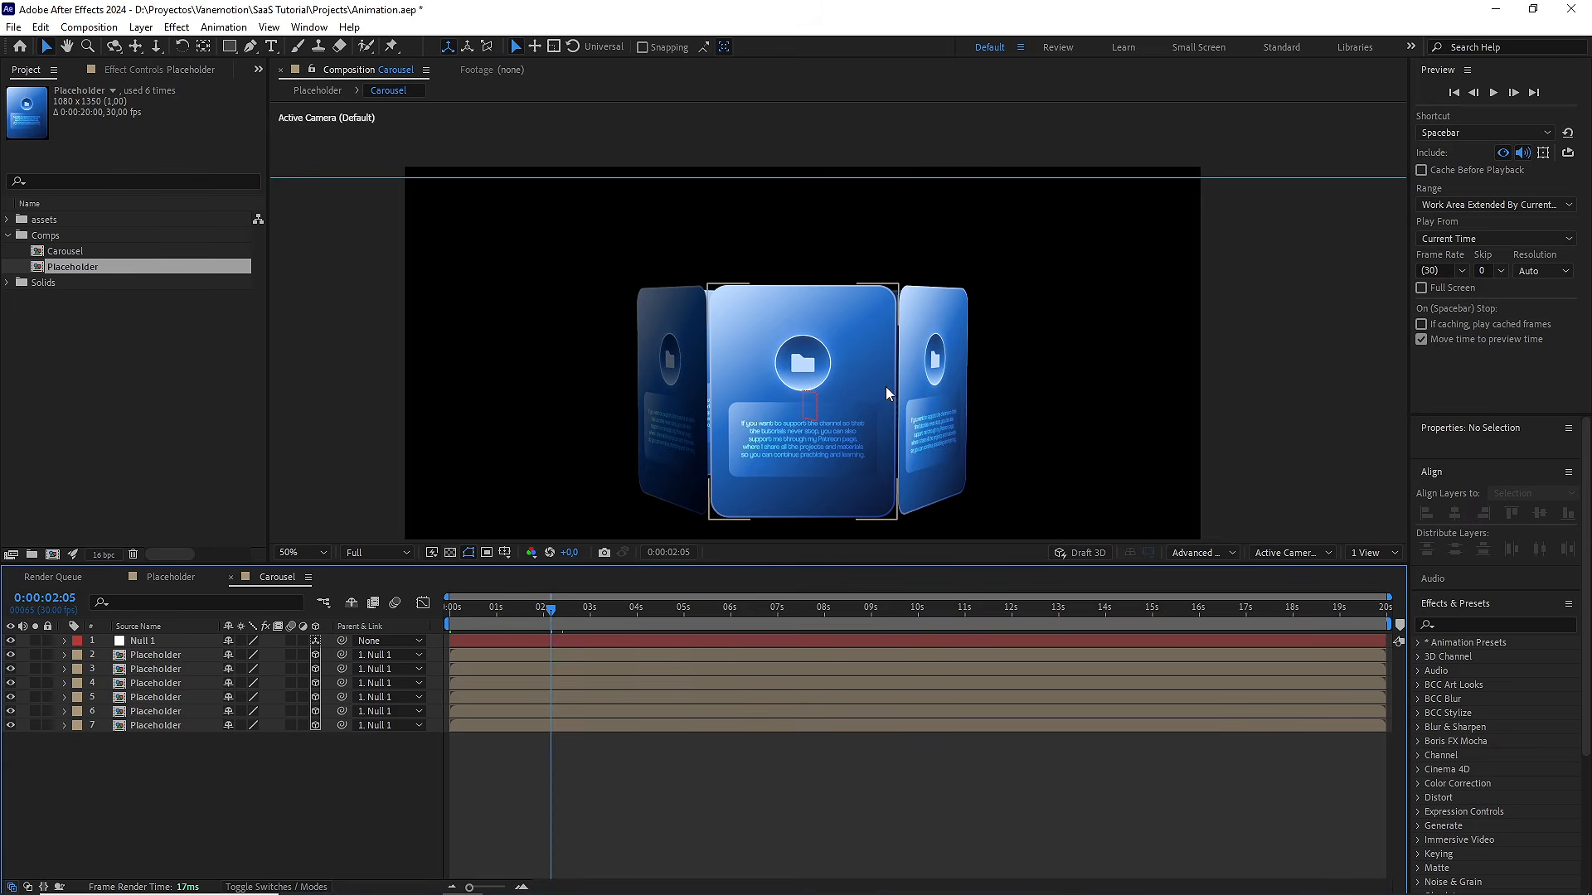
Add a white Ambient light with 100% intensity to the Carousel composition
left_click_drag(552, 610, 592, 610)
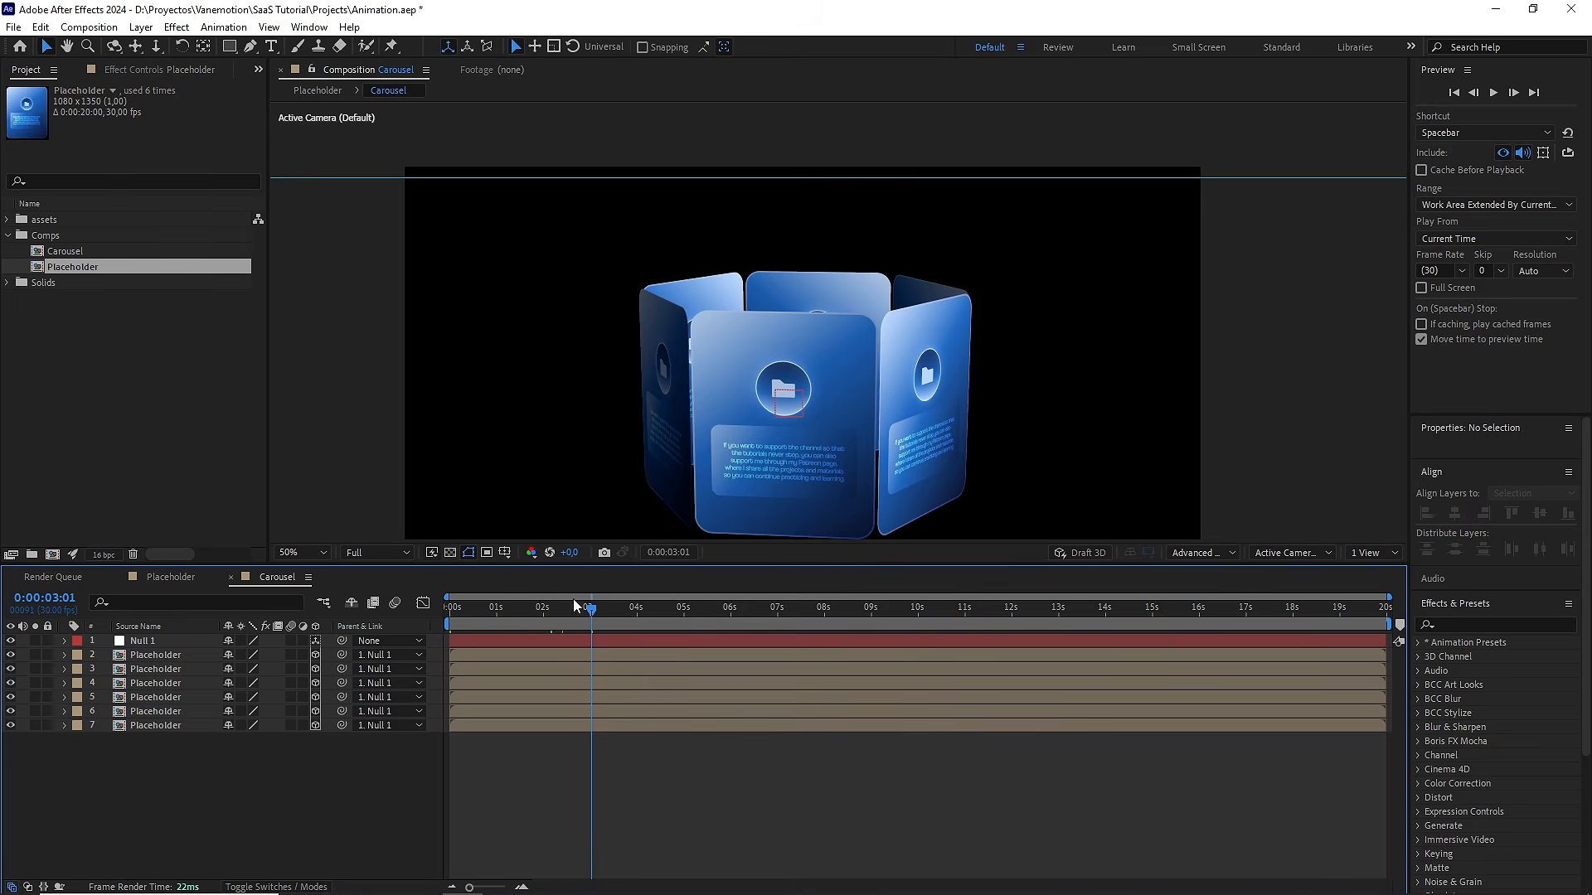
right_click(188, 588)
mouse_move(364, 598)
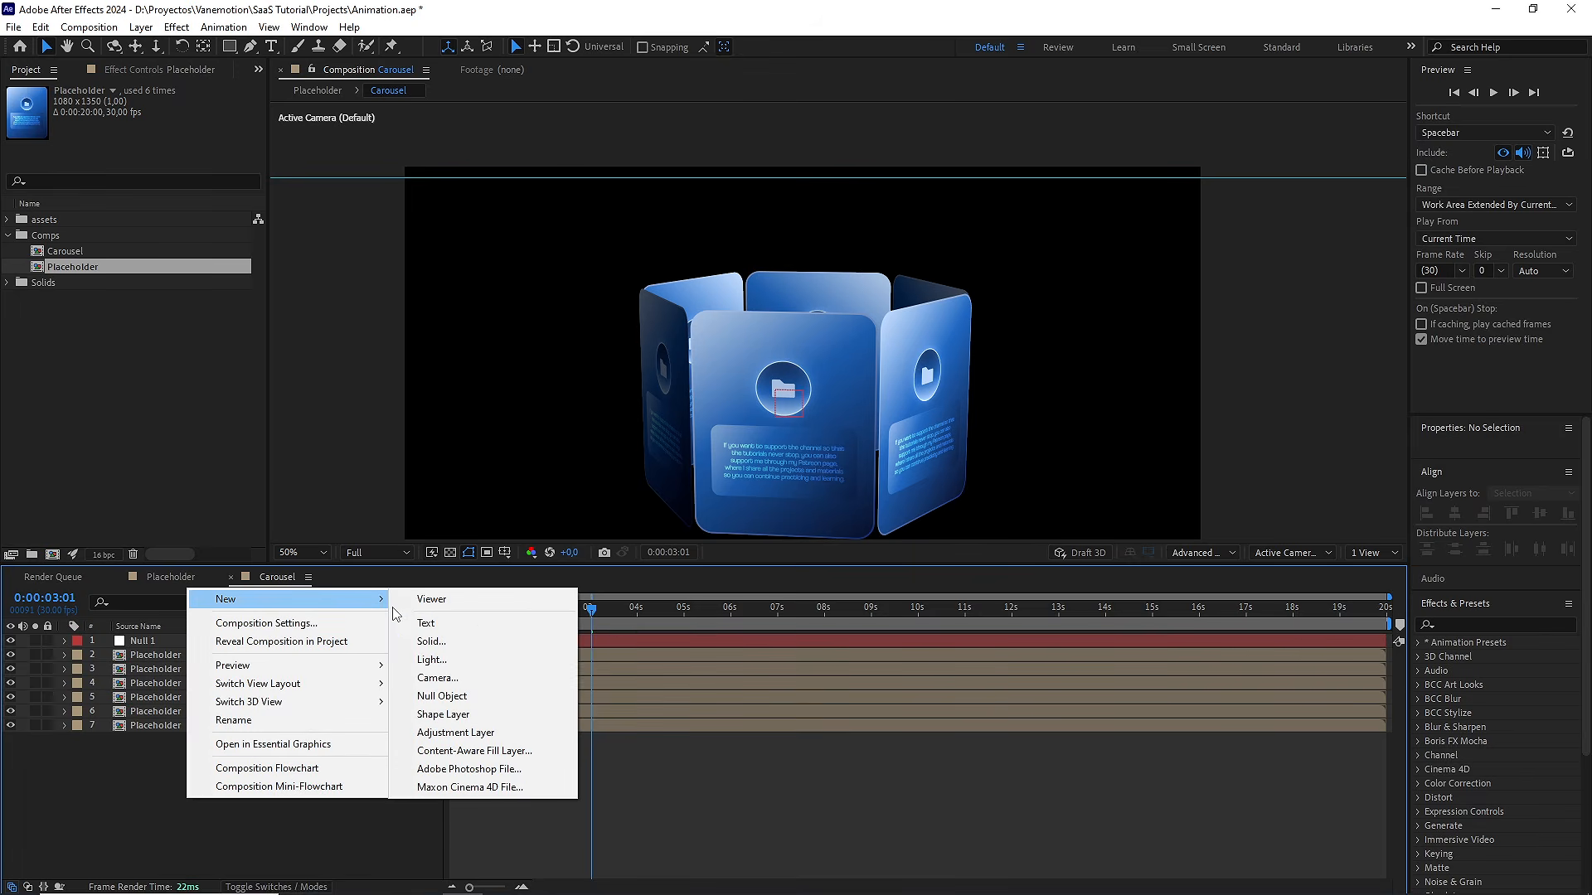
left_click(474, 662)
left_click_drag(483, 539, 503, 316)
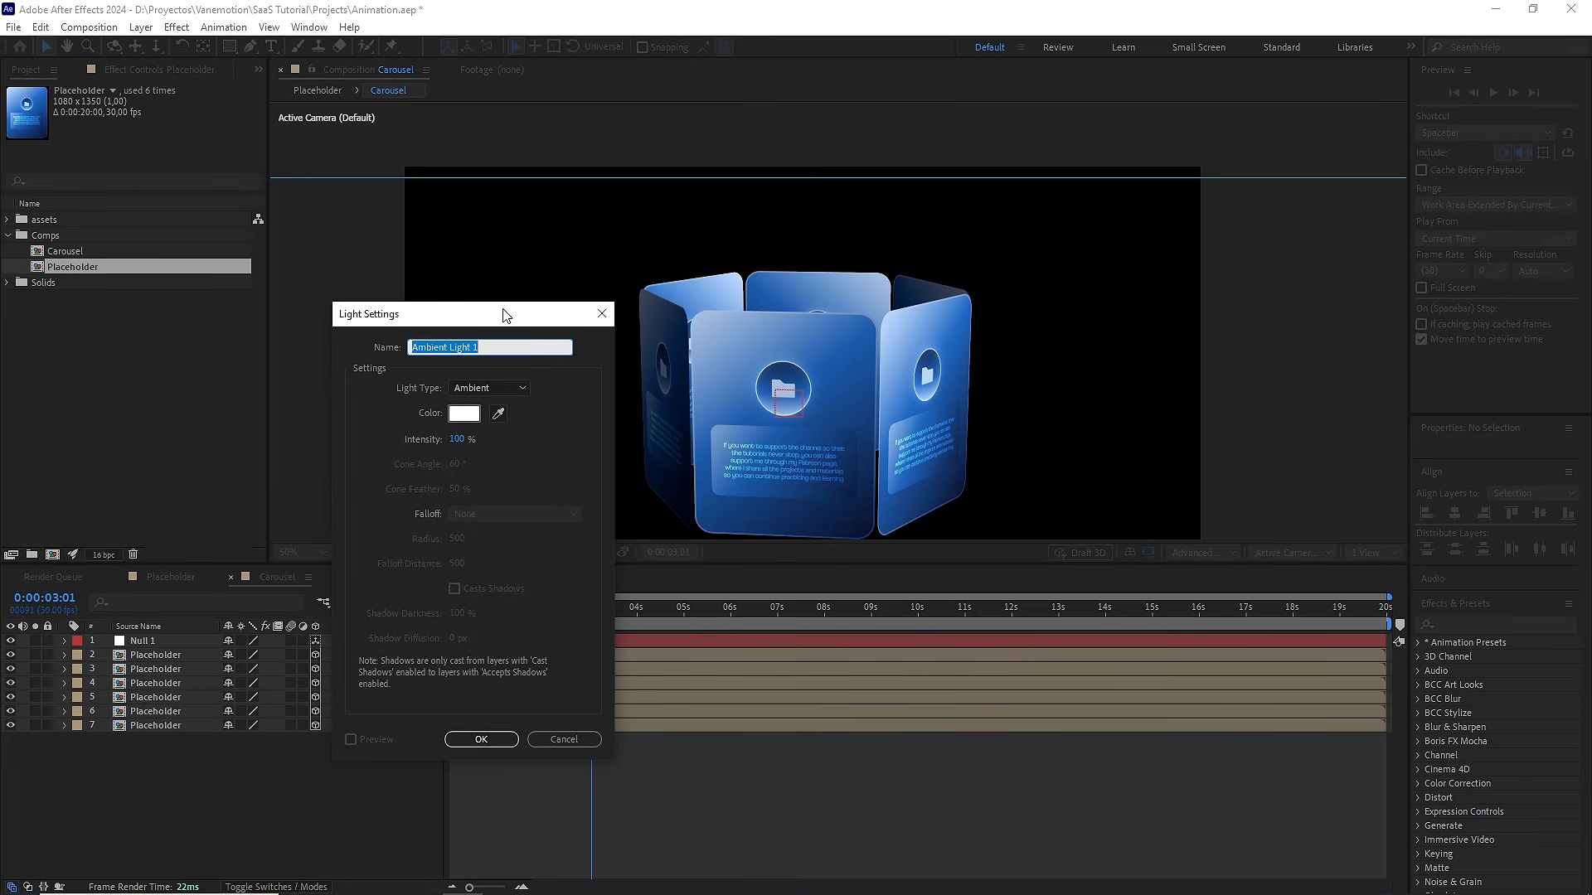
left_click(493, 388)
left_click(492, 458)
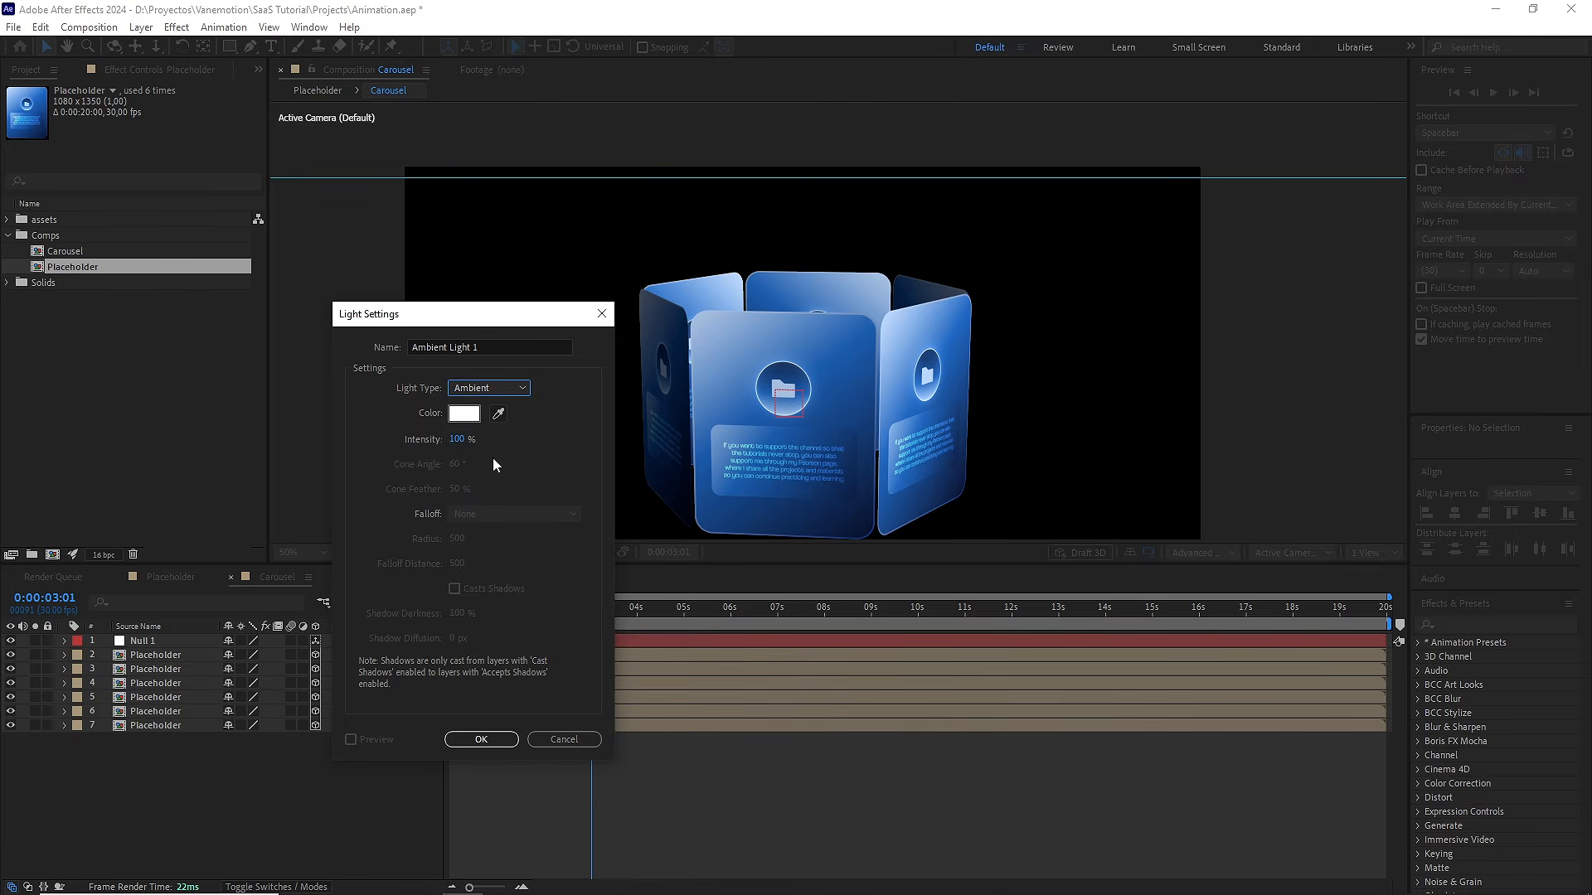
left_click(505, 740)
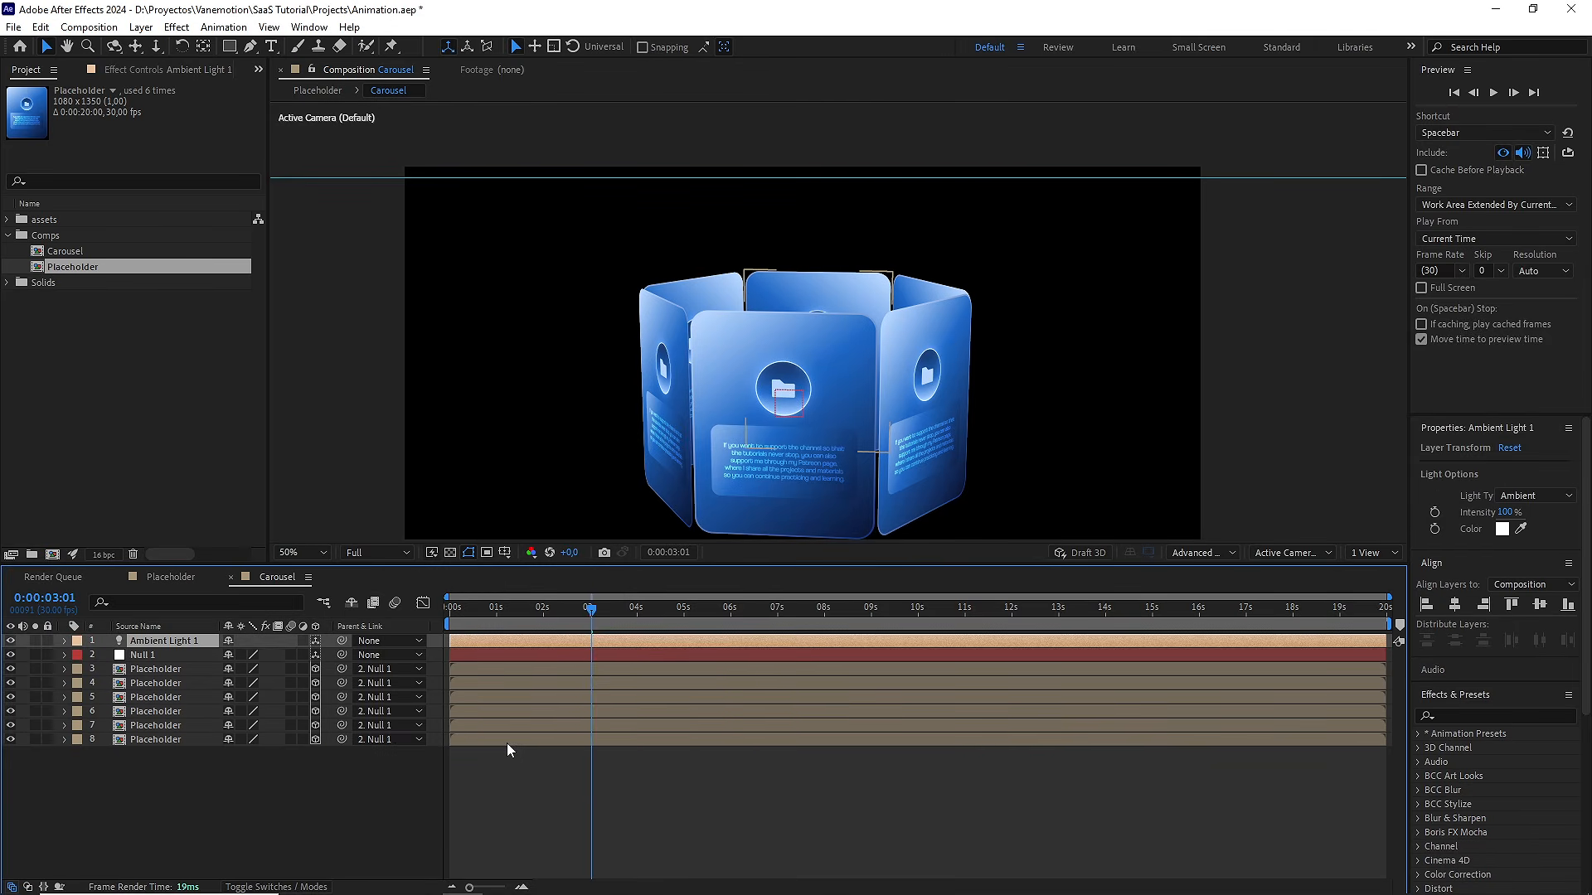
left_click_drag(757, 421, 759, 390)
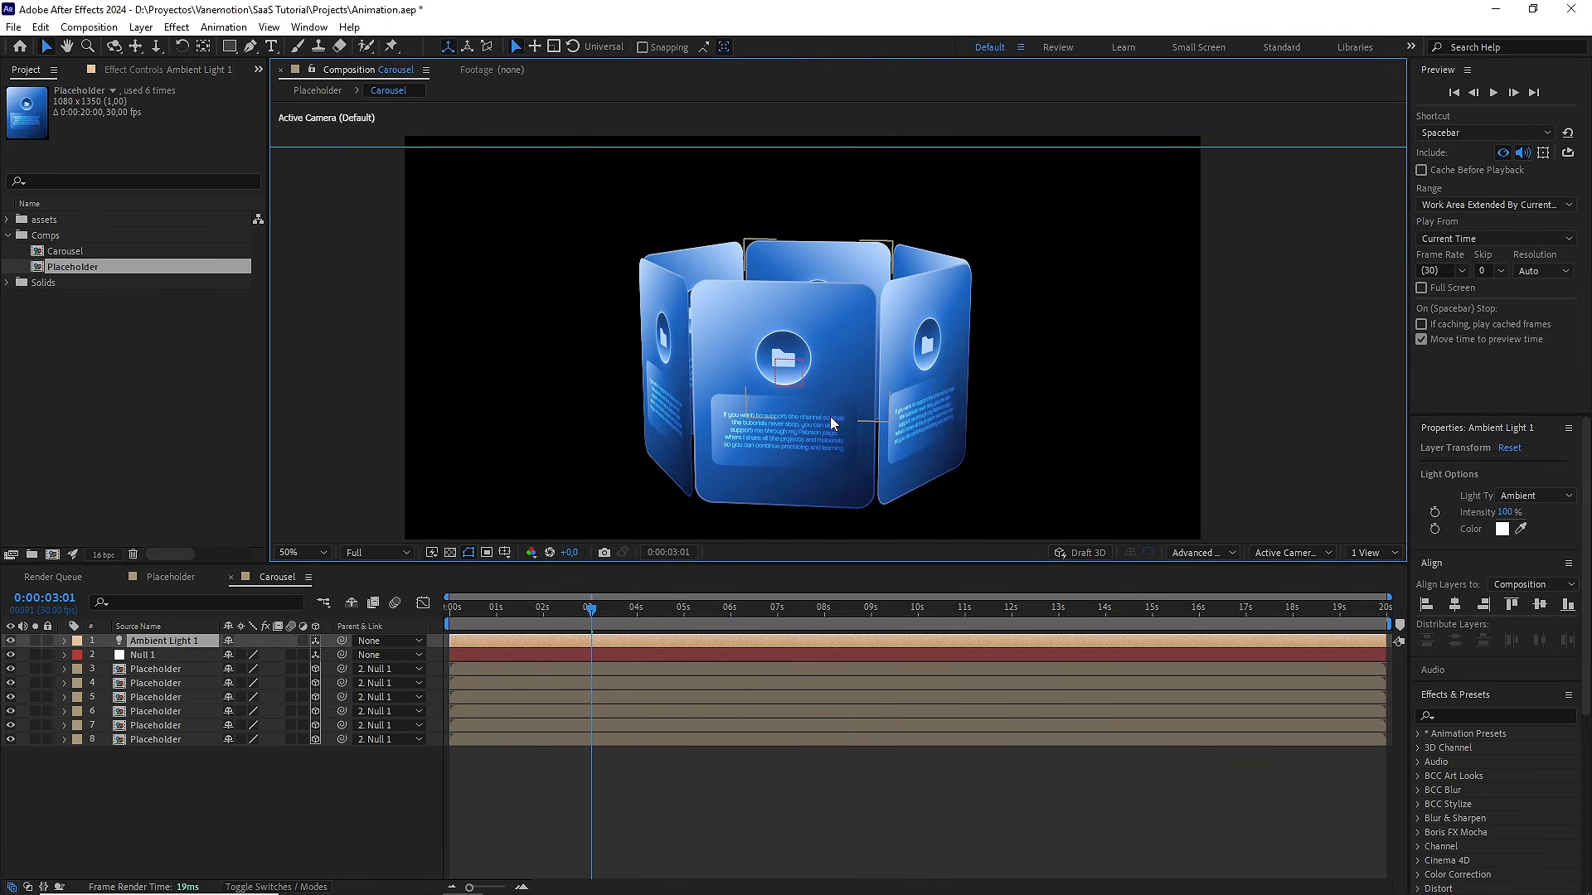
Add 0% Curvature keyframes at 0:00:00:00 on all six Placeholder layers
left_click(276, 812)
left_click_drag(490, 608, 450, 607)
left_click_drag(228, 829, 131, 663)
left_click(158, 603)
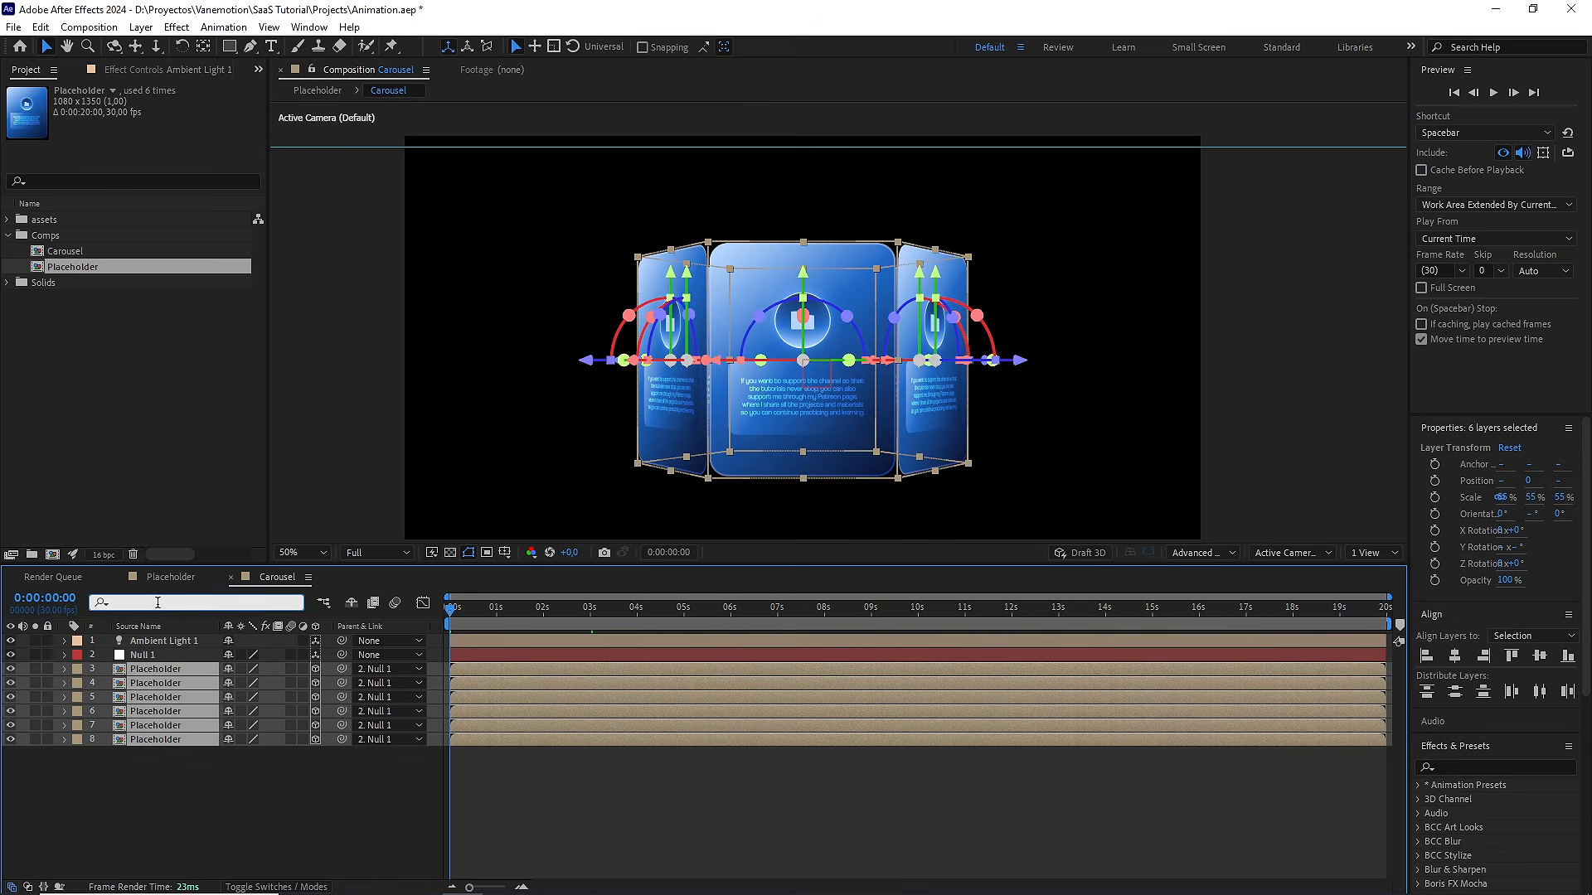
type("curva")
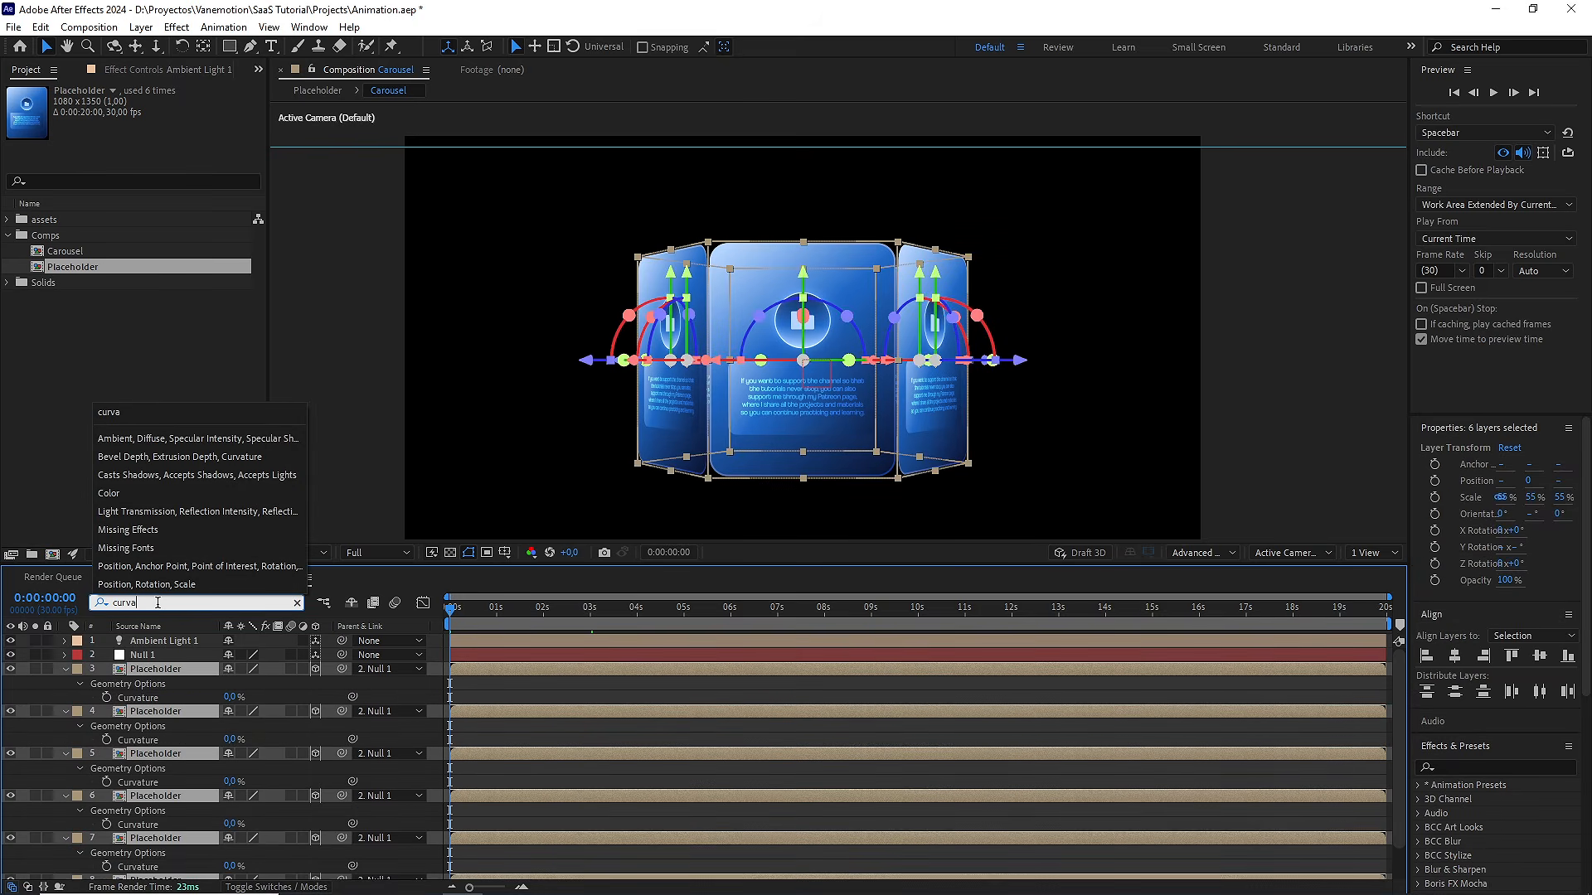
left_click(107, 698)
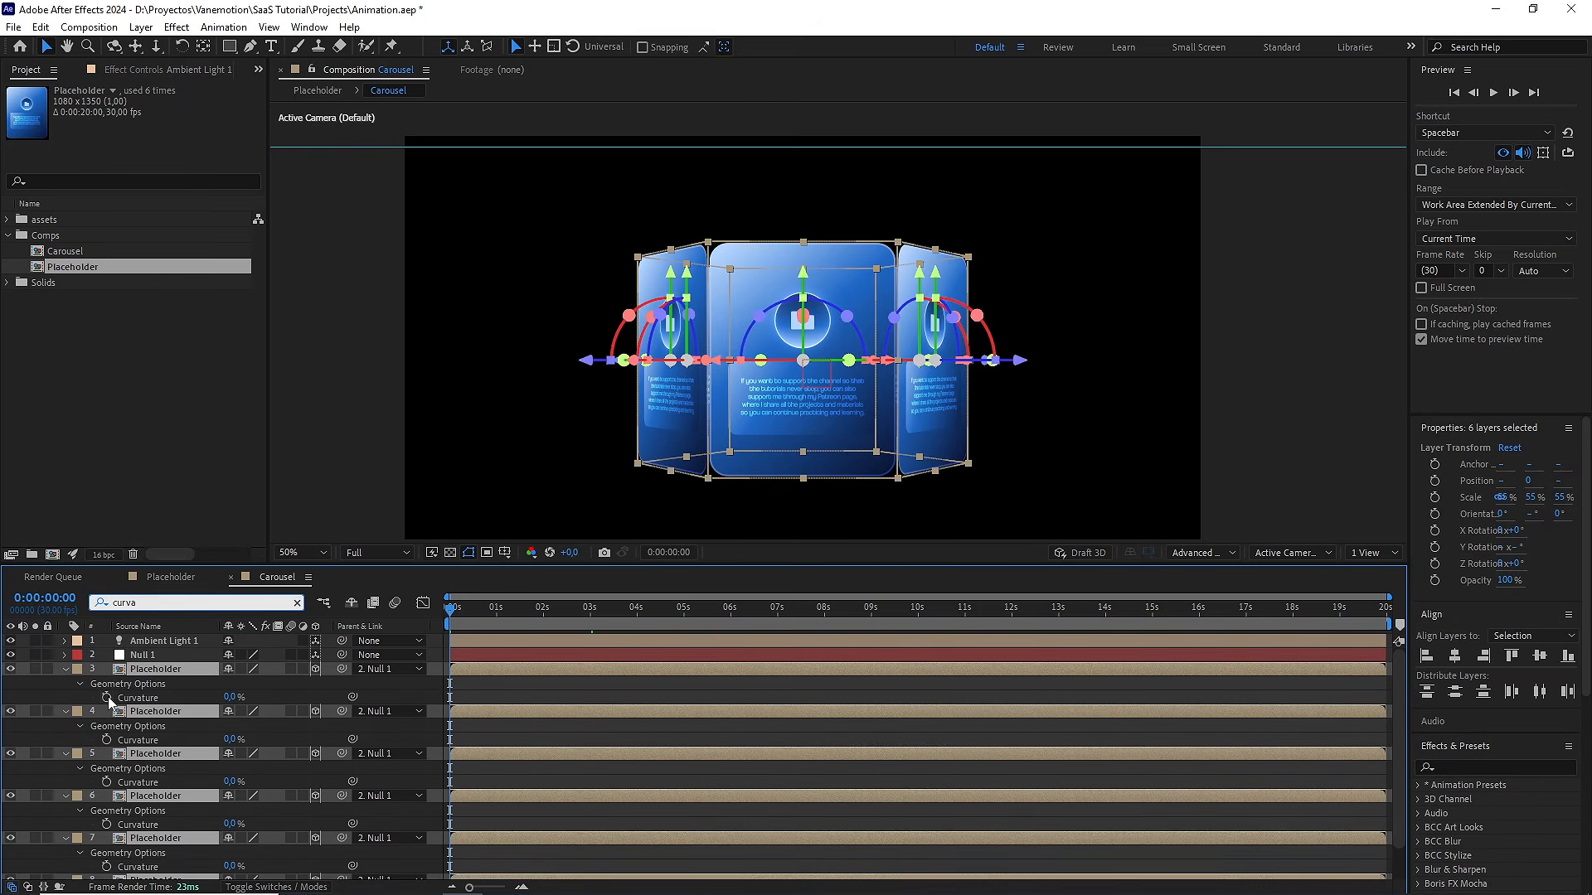
left_click(107, 697)
left_click(107, 739)
left_click(107, 782)
scroll(115, 870, "down", 1)
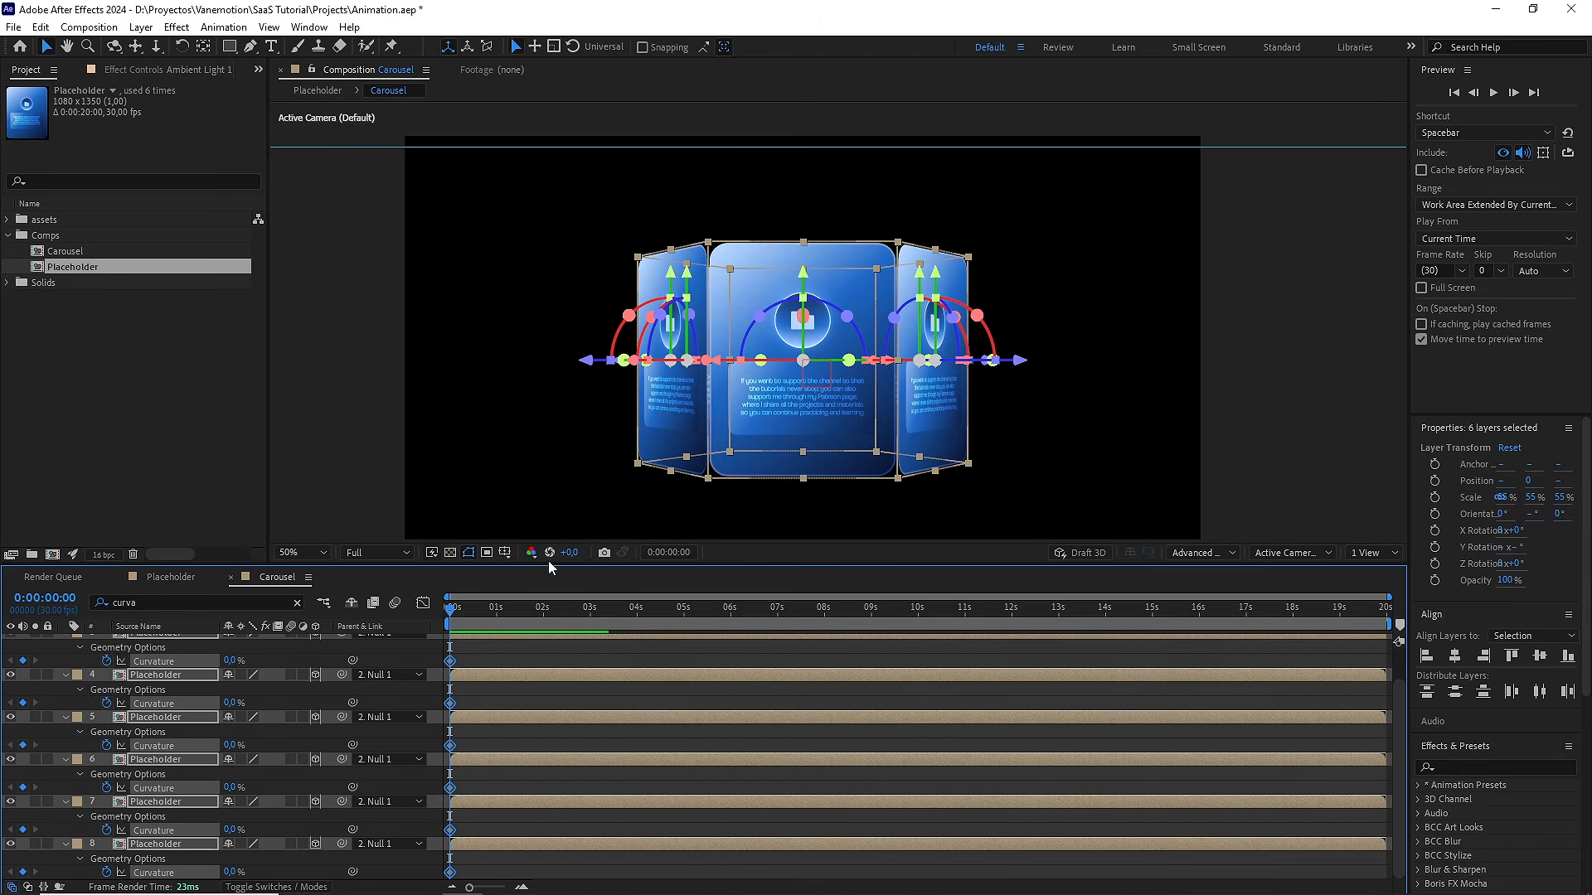
Set the Curvature of all six Placeholder layers to -40% at 0:00:00:25
left_click_drag(549, 566, 555, 482)
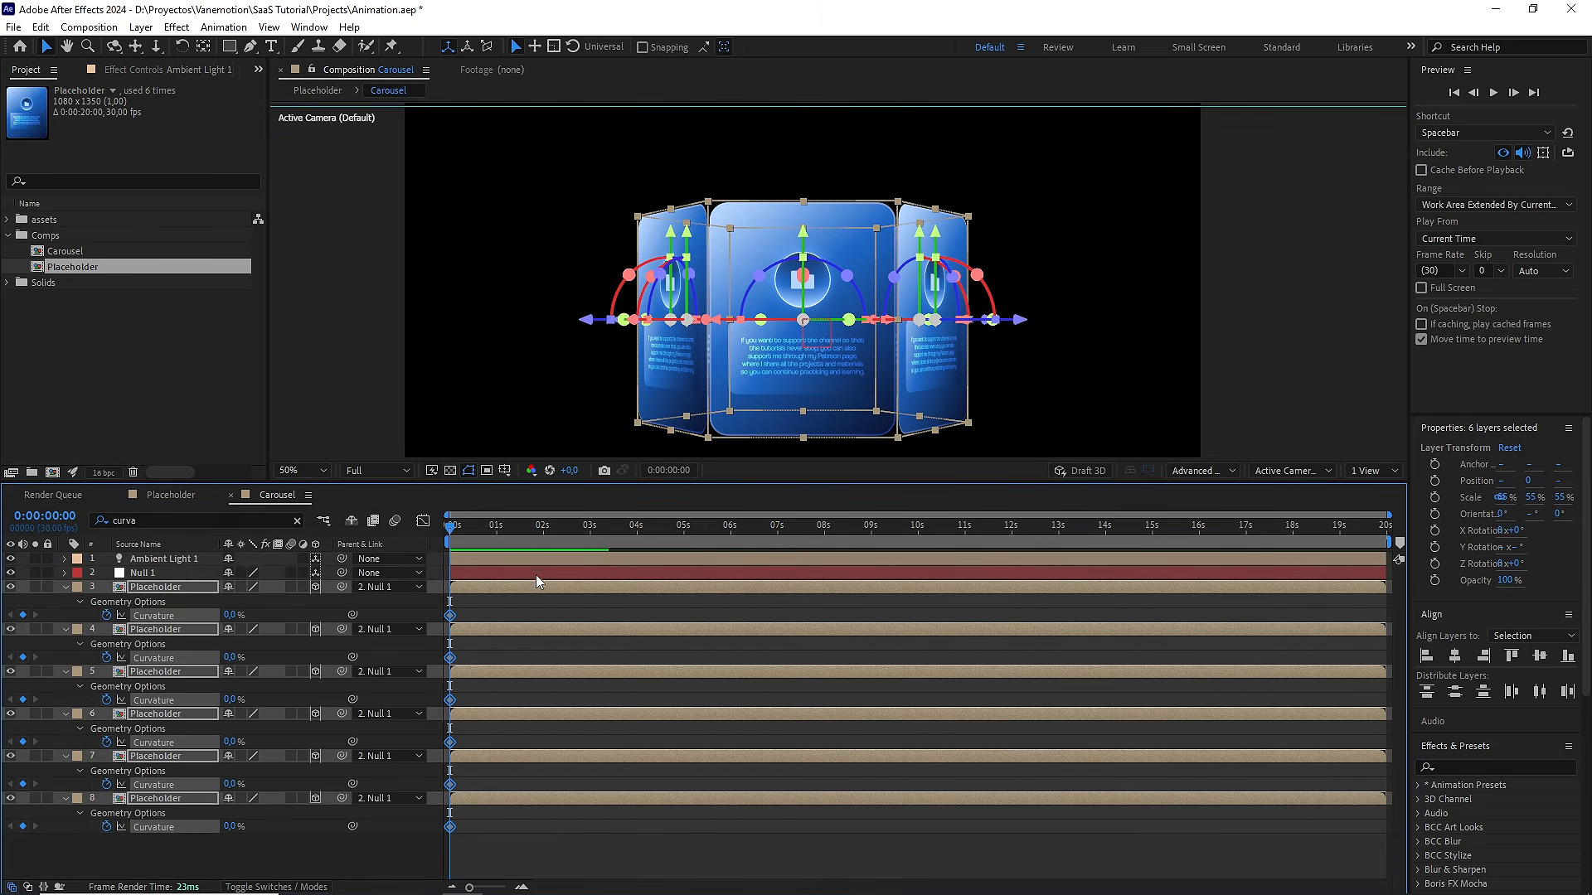
key("shift+Page_Down")
key("shift+Page_Down")
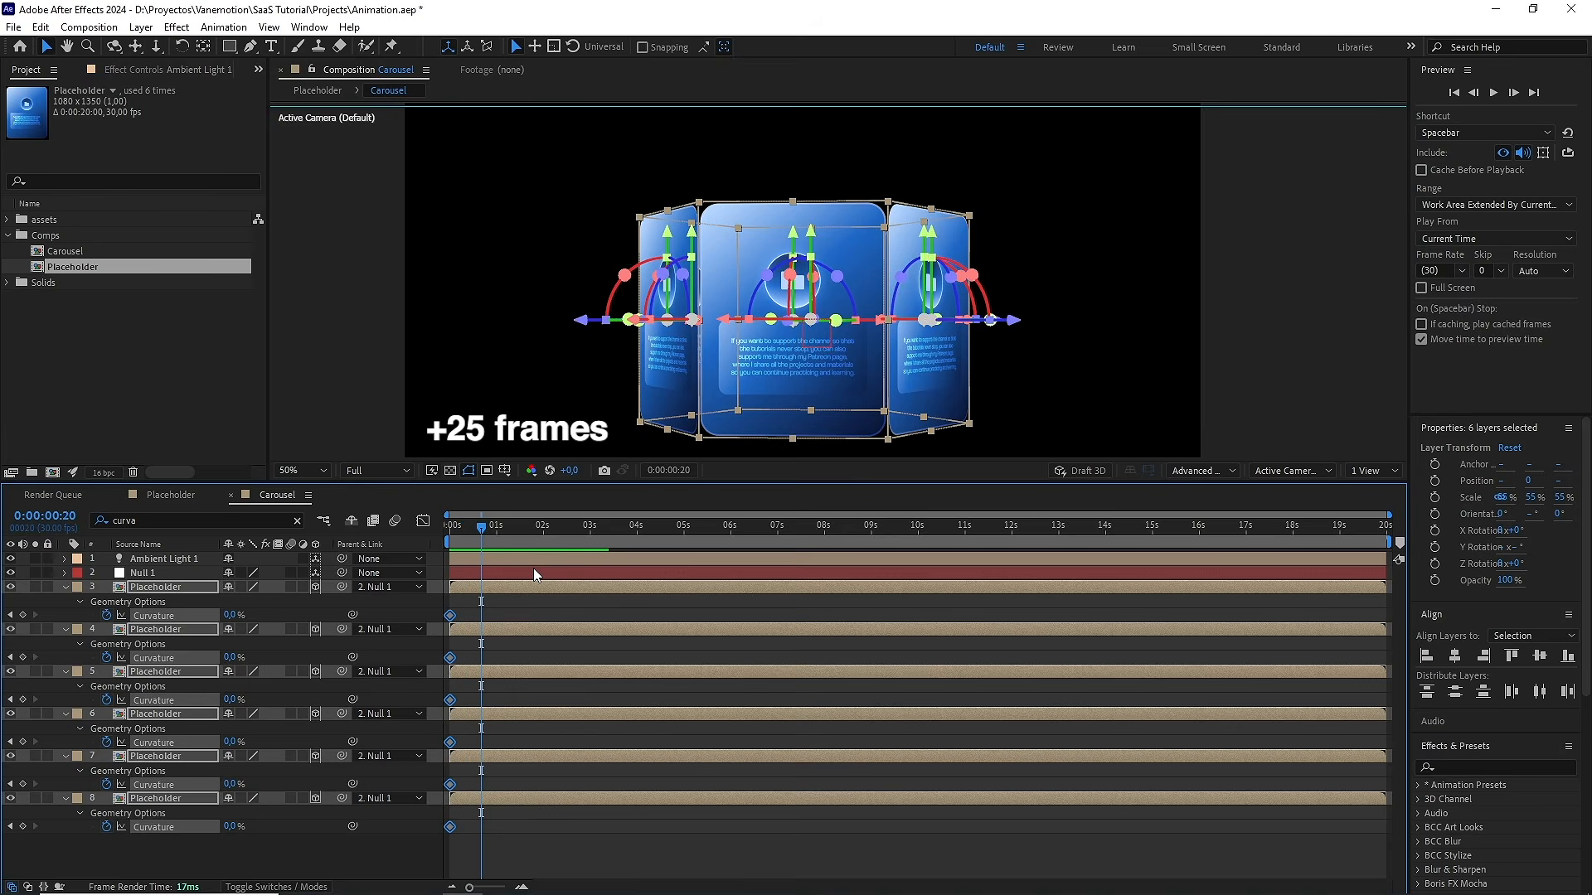
key("Page_Down")
key("Page_Down")
key("Page_Down")
key("Page_Down")
key("Page_Down")
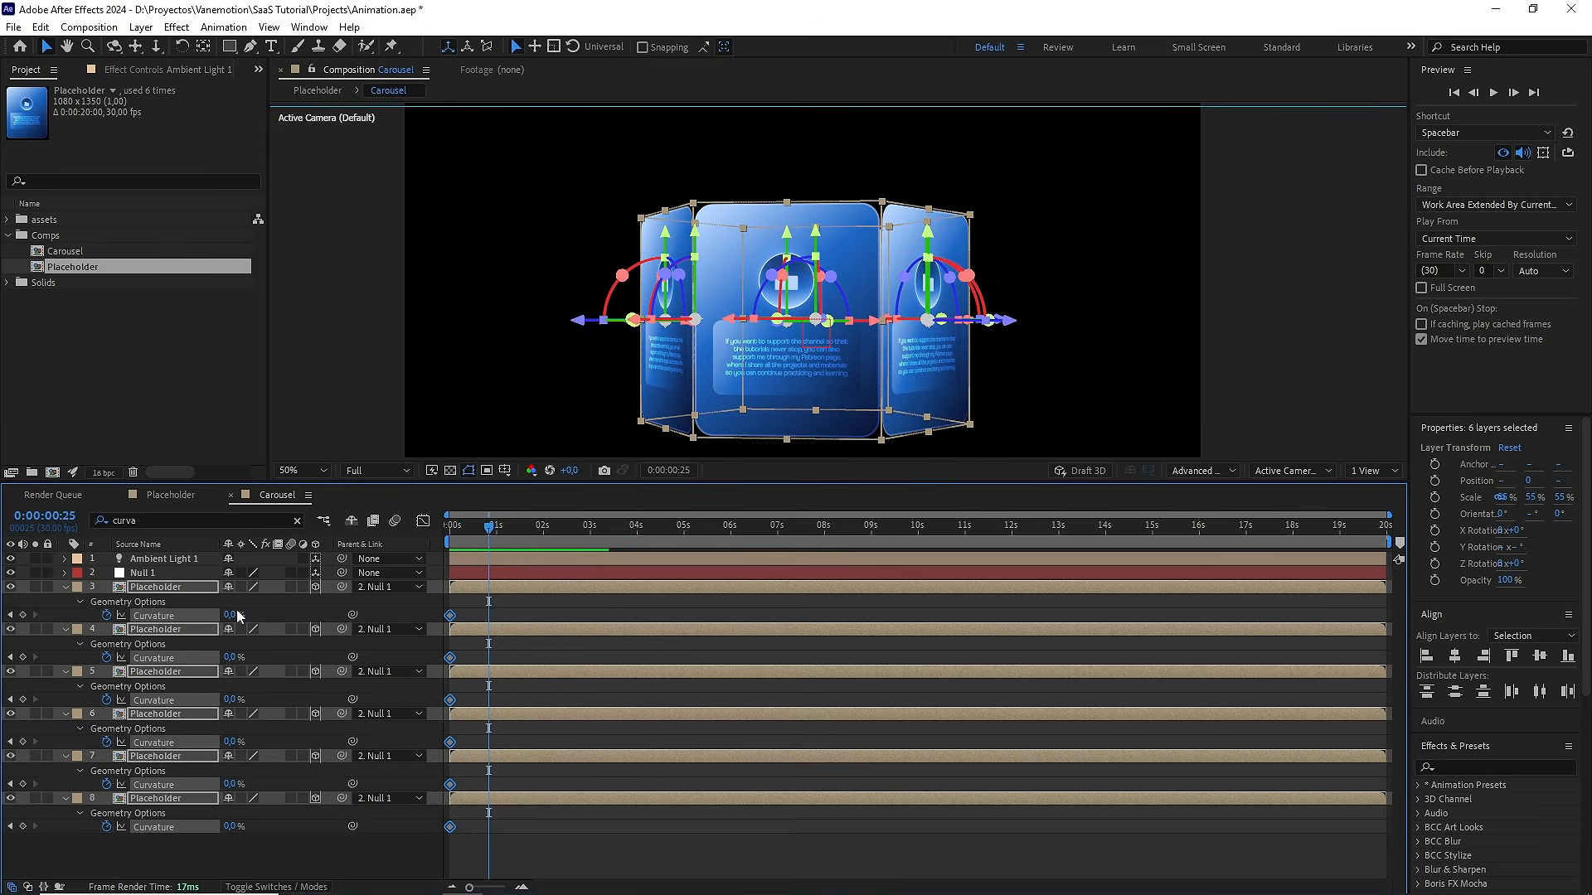
left_click_drag(234, 613, 213, 609)
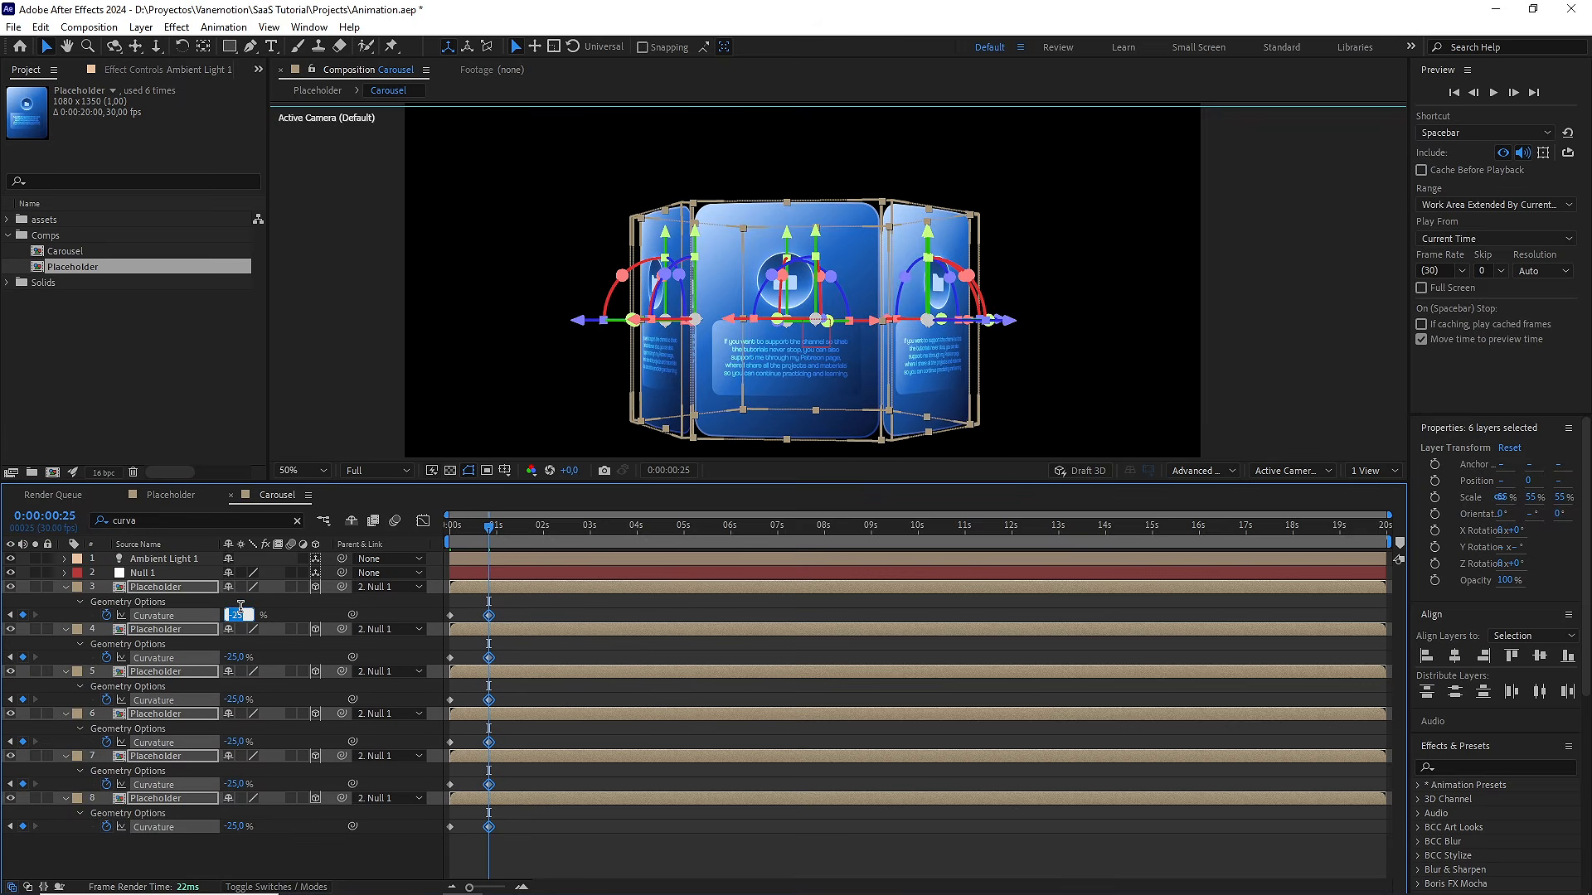
left_click(311, 607)
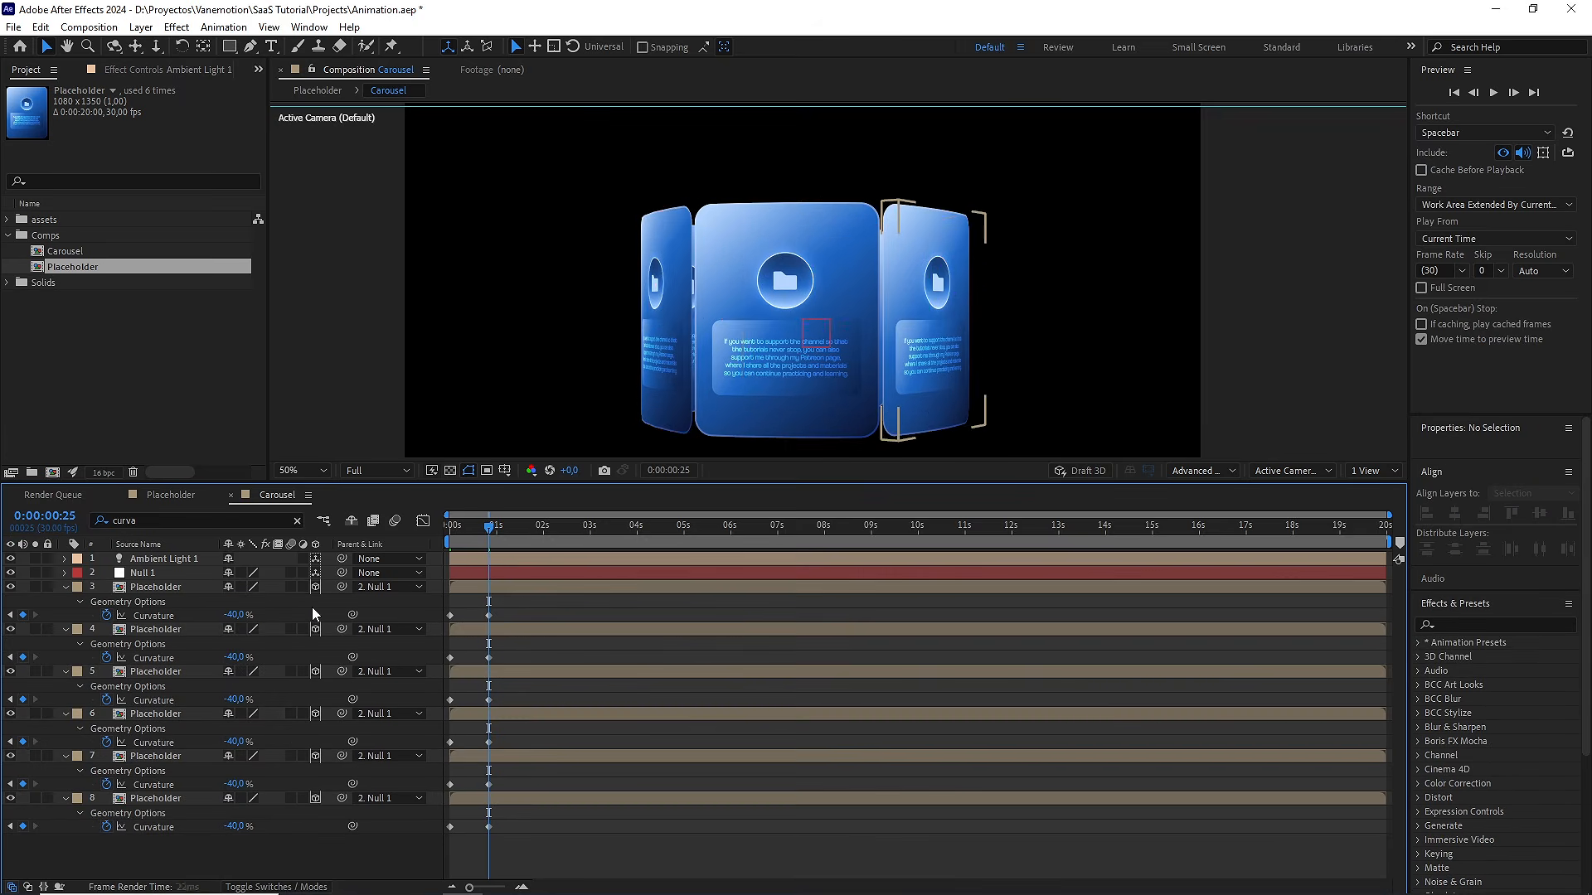
Switch to Custom View 1 and inspect the carousel's bending up close, ending at 0:00:00:25
left_click(484, 526)
mouse_move(485, 526)
left_mouse_down()
mouse_move(450, 529)
mouse_move(470, 528)
left_mouse_up()
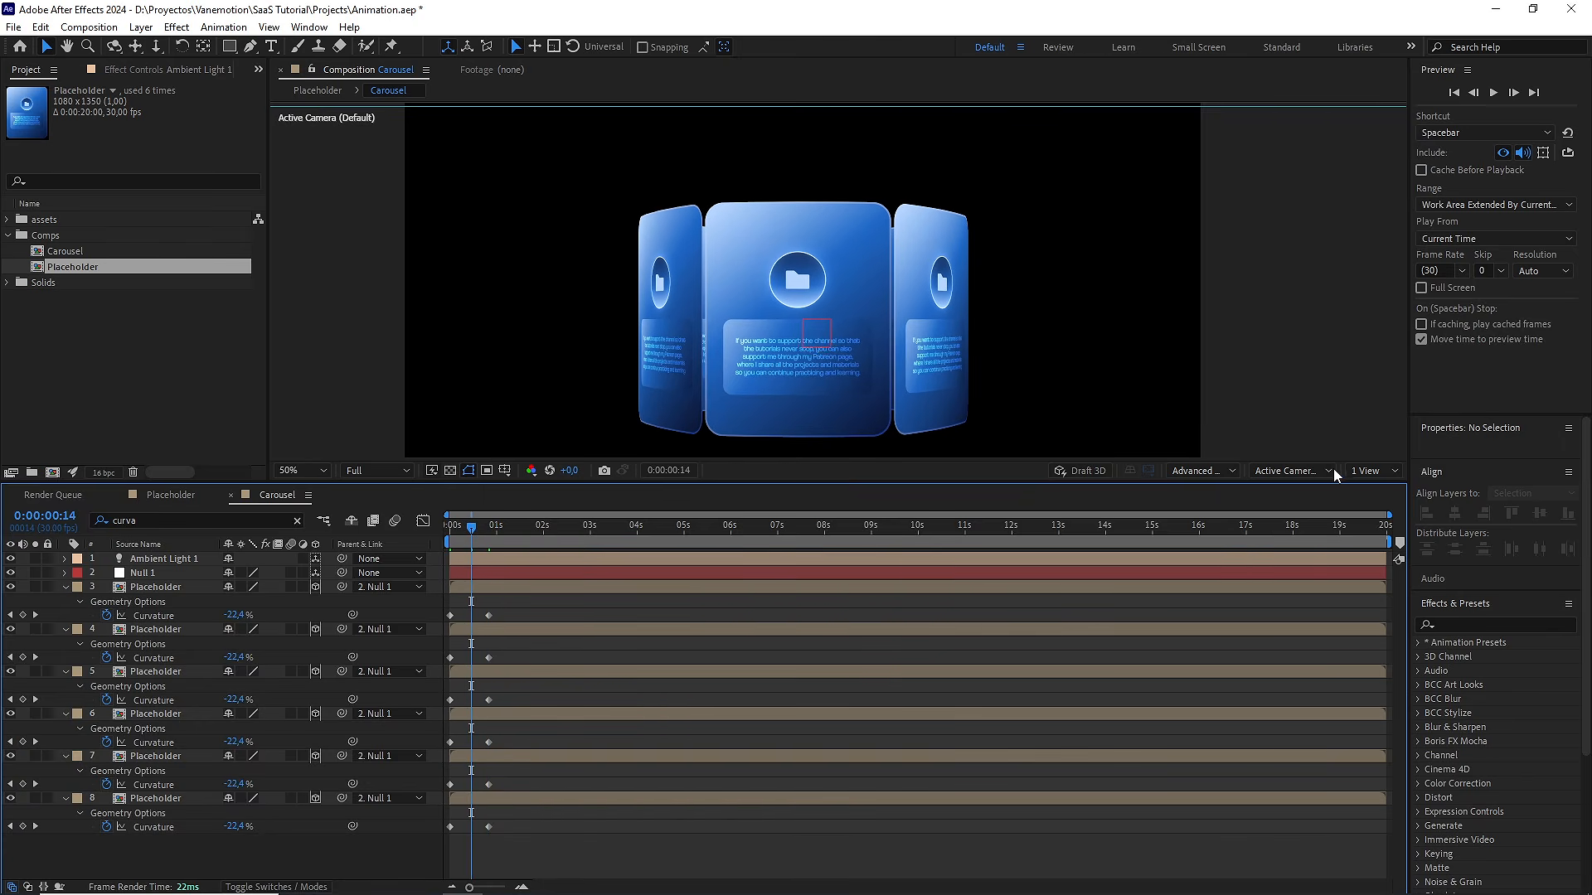
left_click(1294, 470)
left_click(1306, 648)
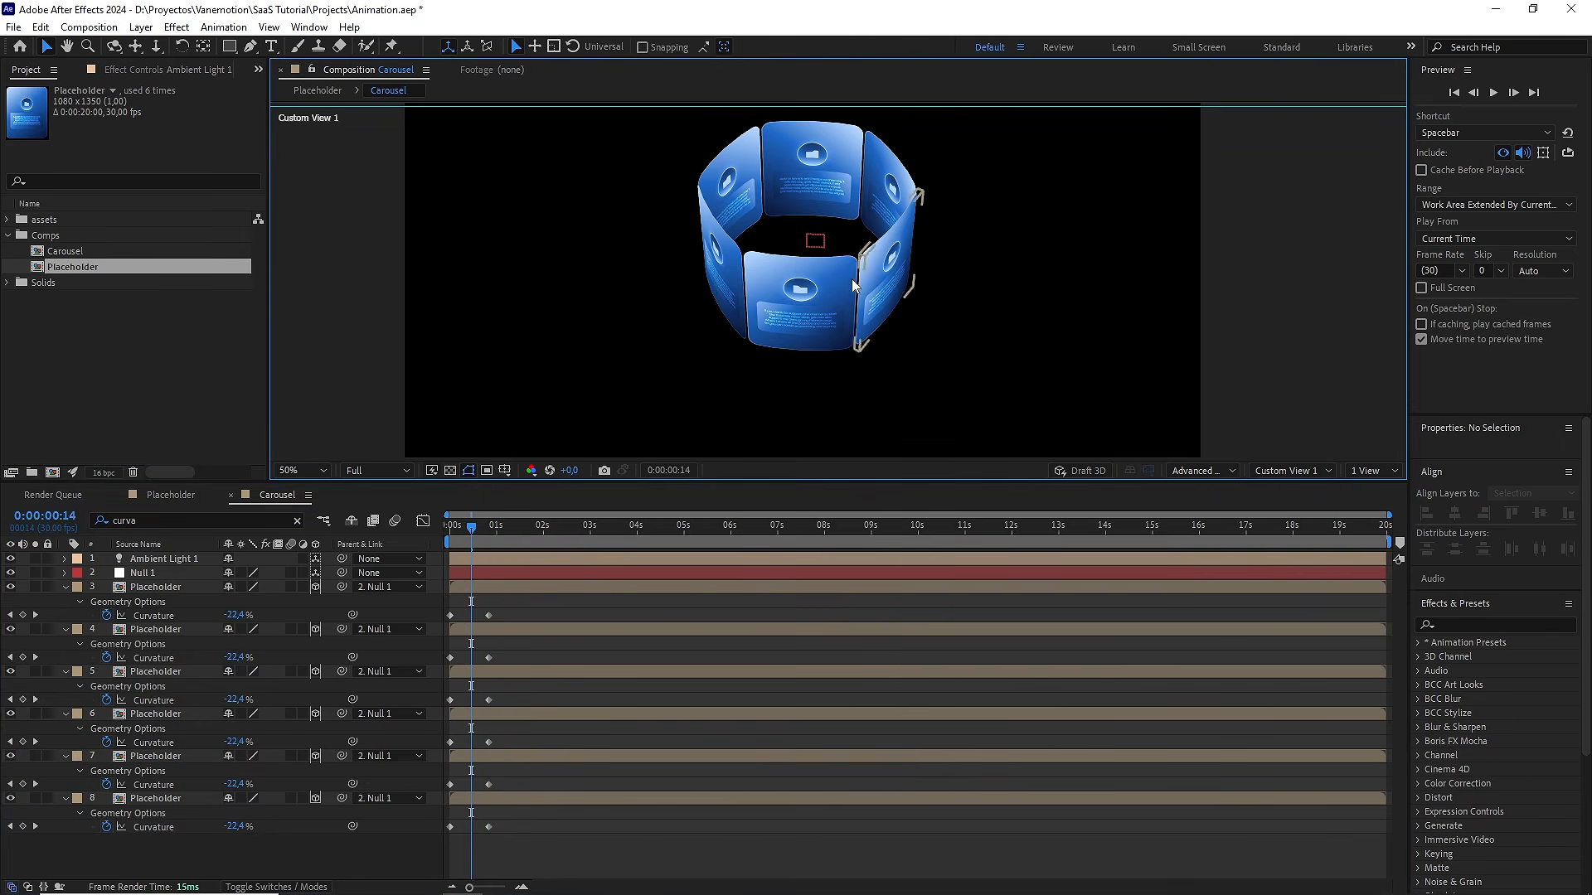
scroll(854, 319, "up", 2)
mouse_move(471, 529)
left_mouse_down()
mouse_move(449, 527)
mouse_move(490, 529)
left_mouse_up()
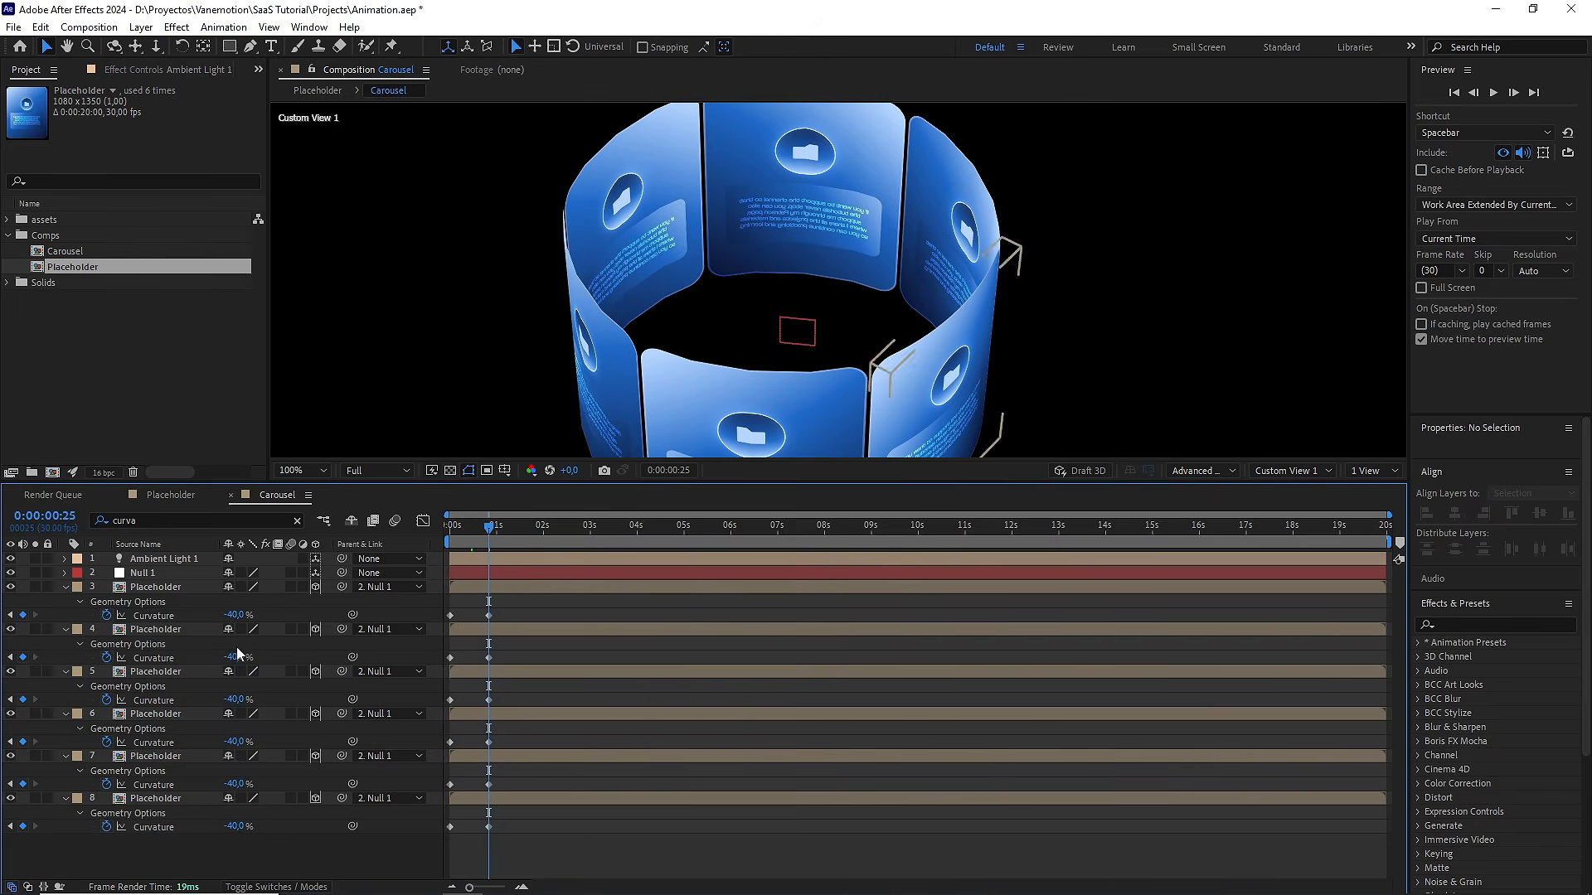
Set Segments to 20 on all six Placeholder layers
left_click_drag(231, 849, 162, 590)
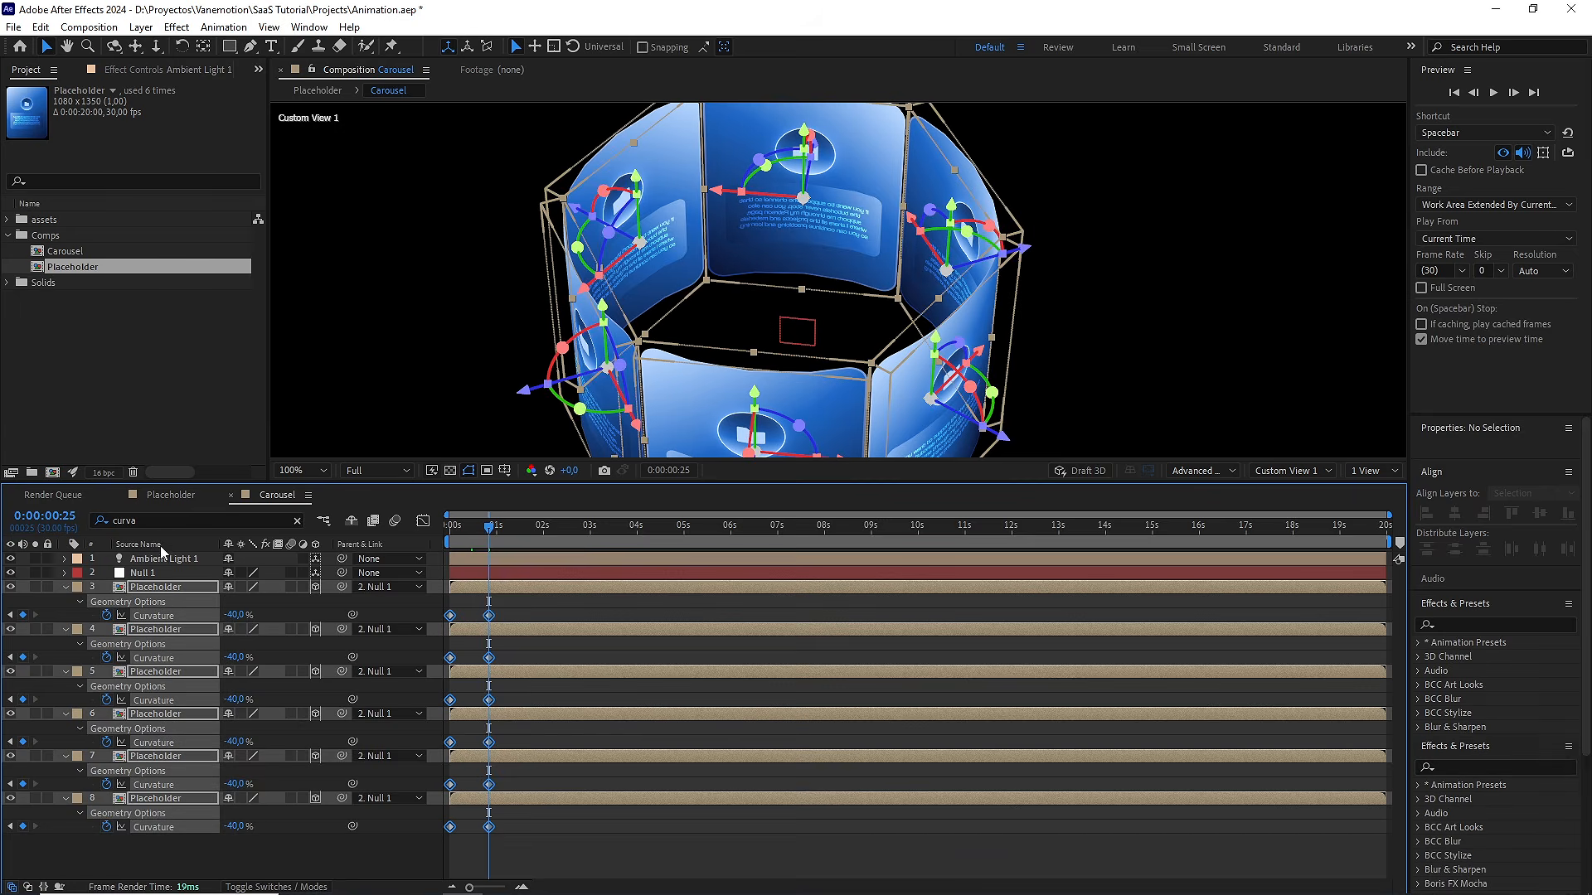
left_click(163, 521)
type("seg")
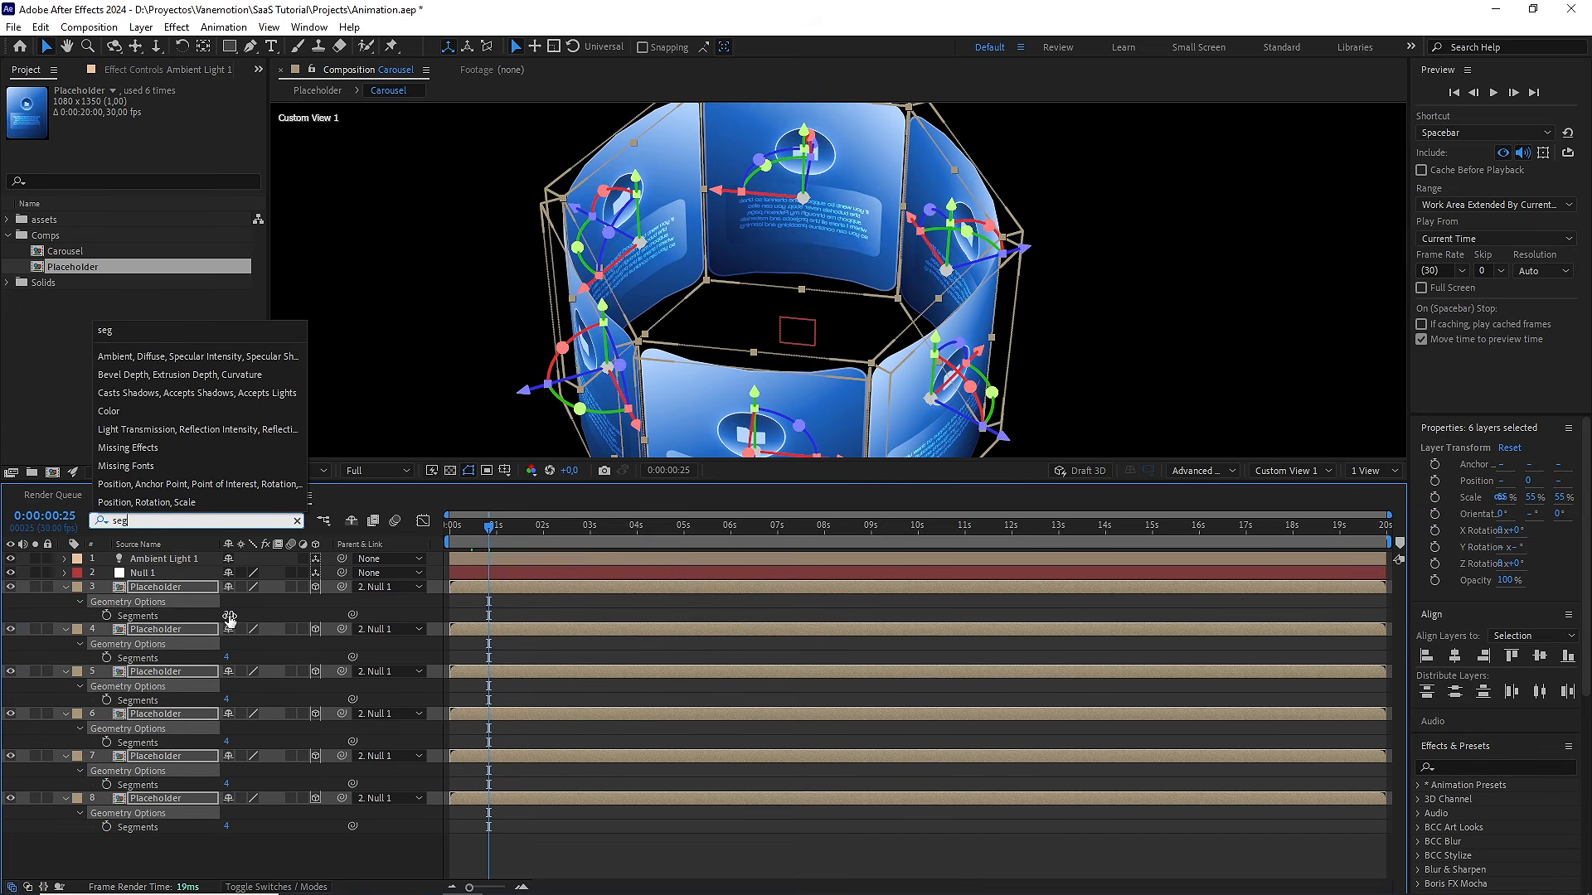
left_click_drag(229, 618, 238, 630)
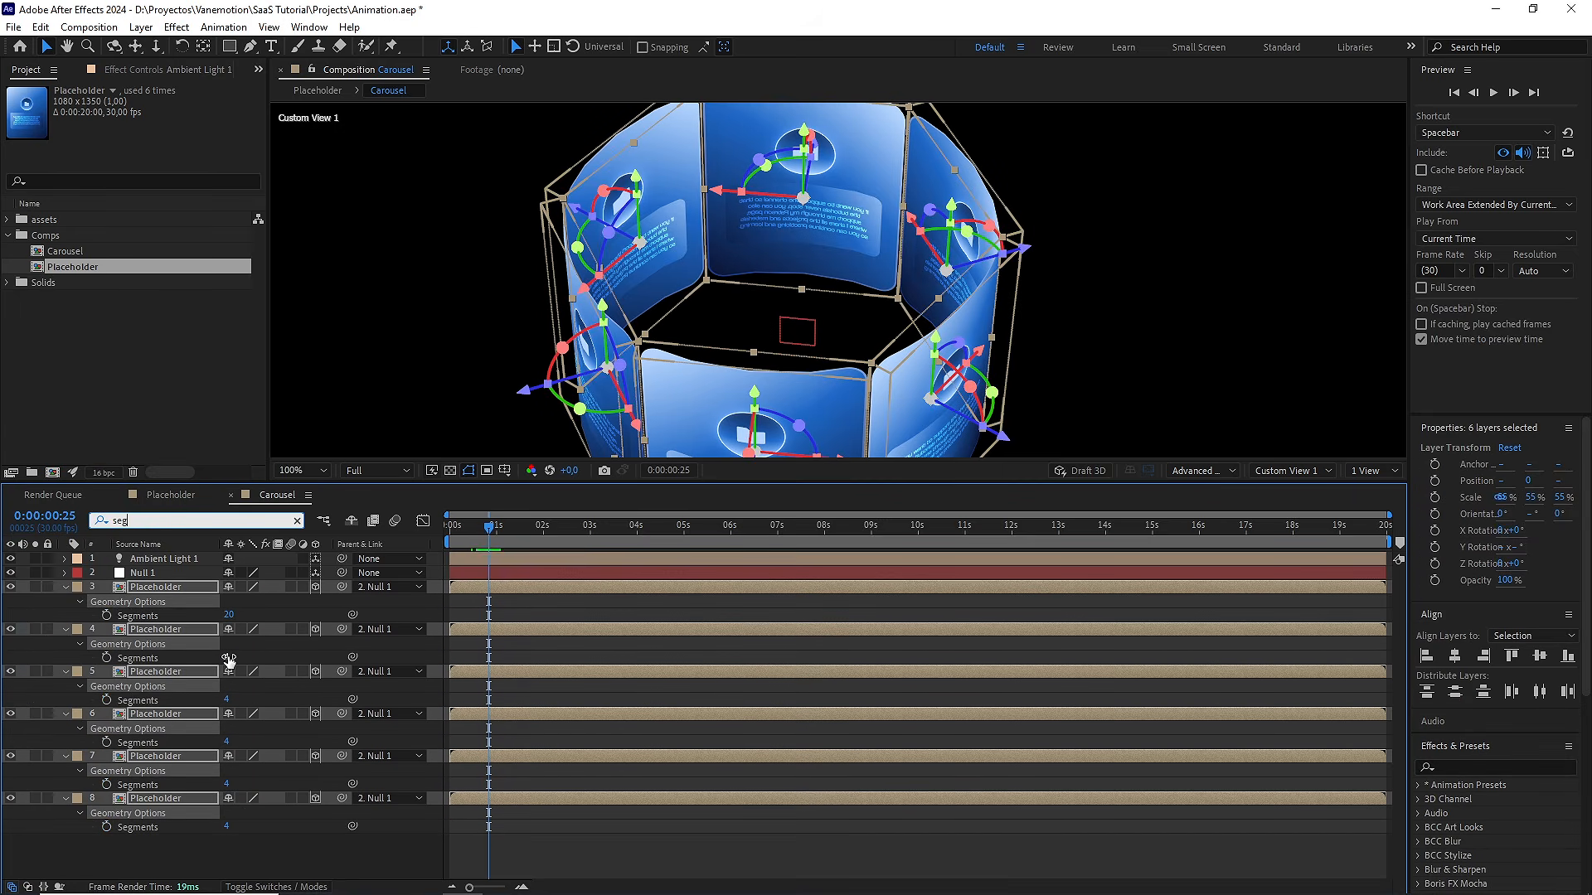
left_click(230, 659)
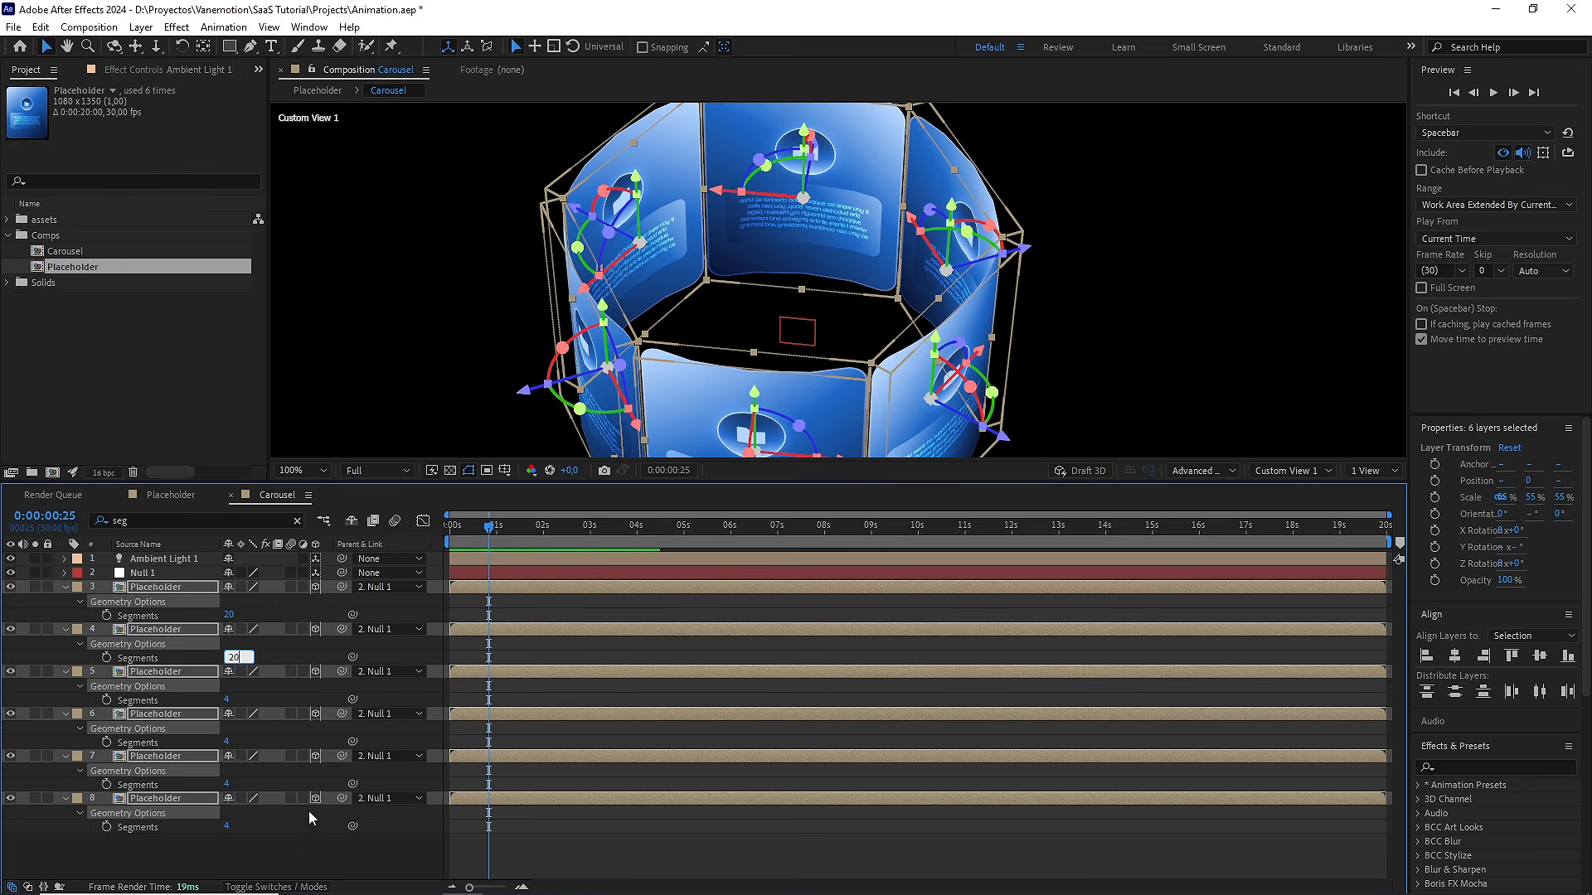
type("20")
left_click(300, 849)
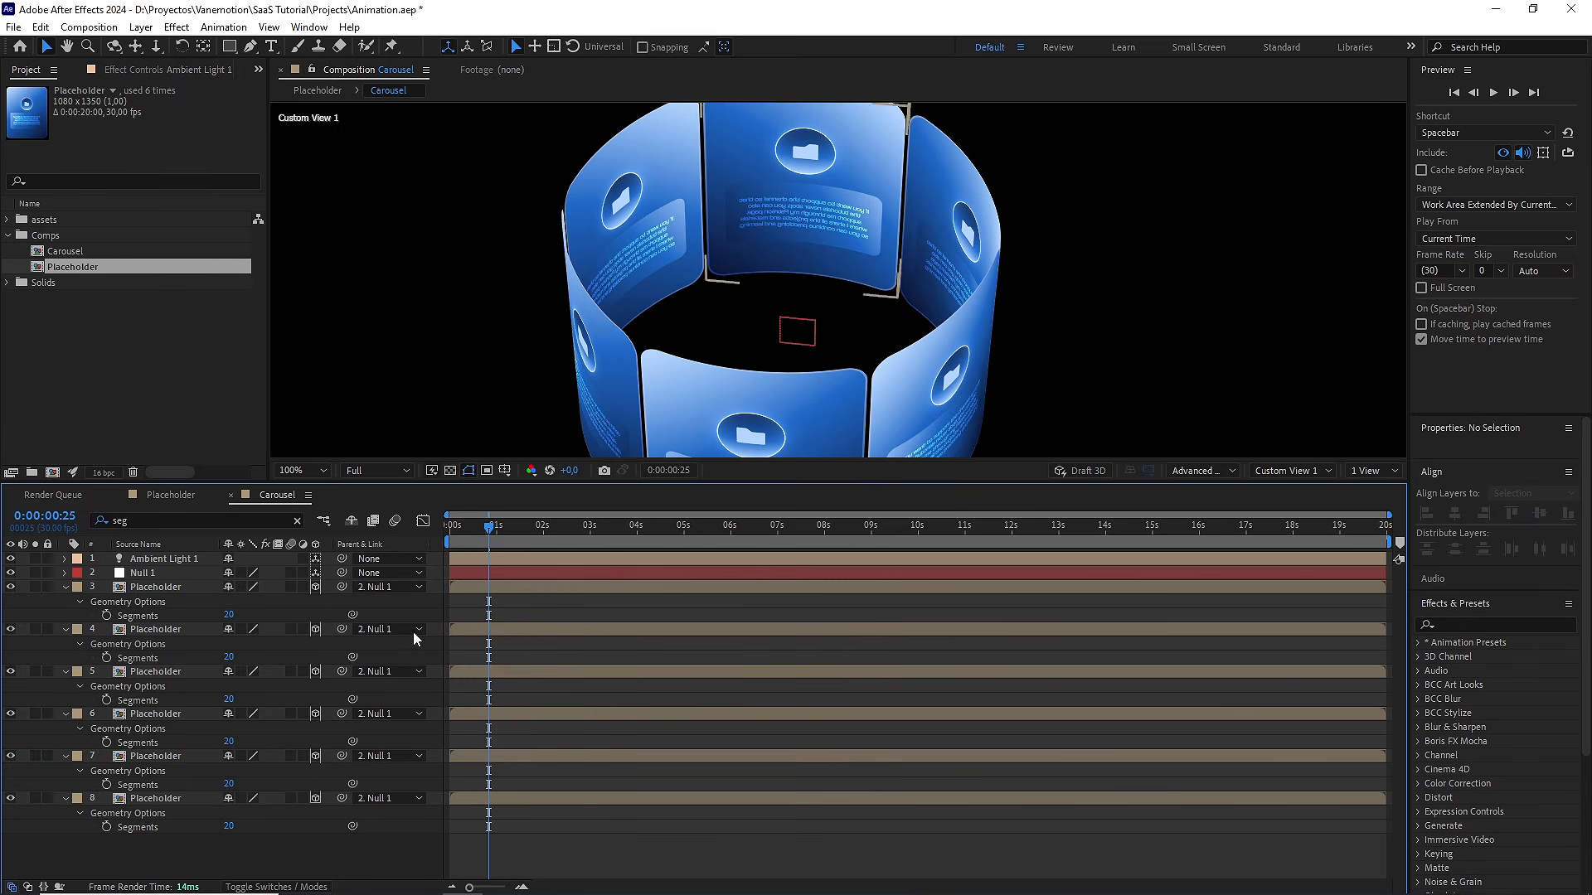
Reveal the Curvature keyframes of all six Placeholder layers and apply Easy Ease to them
left_click_drag(485, 536, 456, 535)
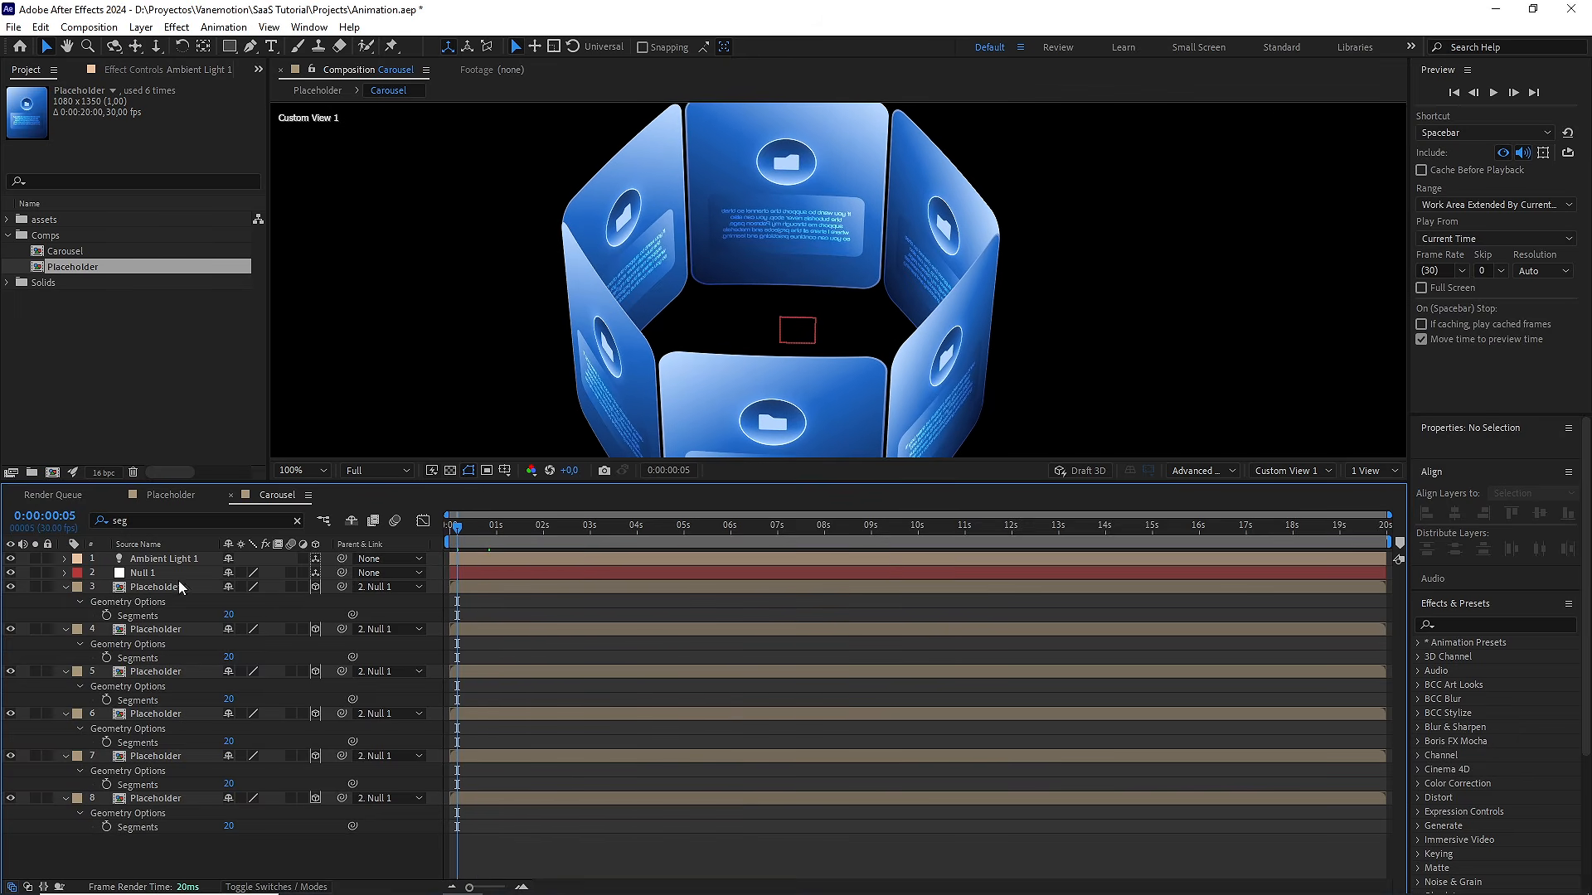
left_click_drag(202, 871, 152, 592)
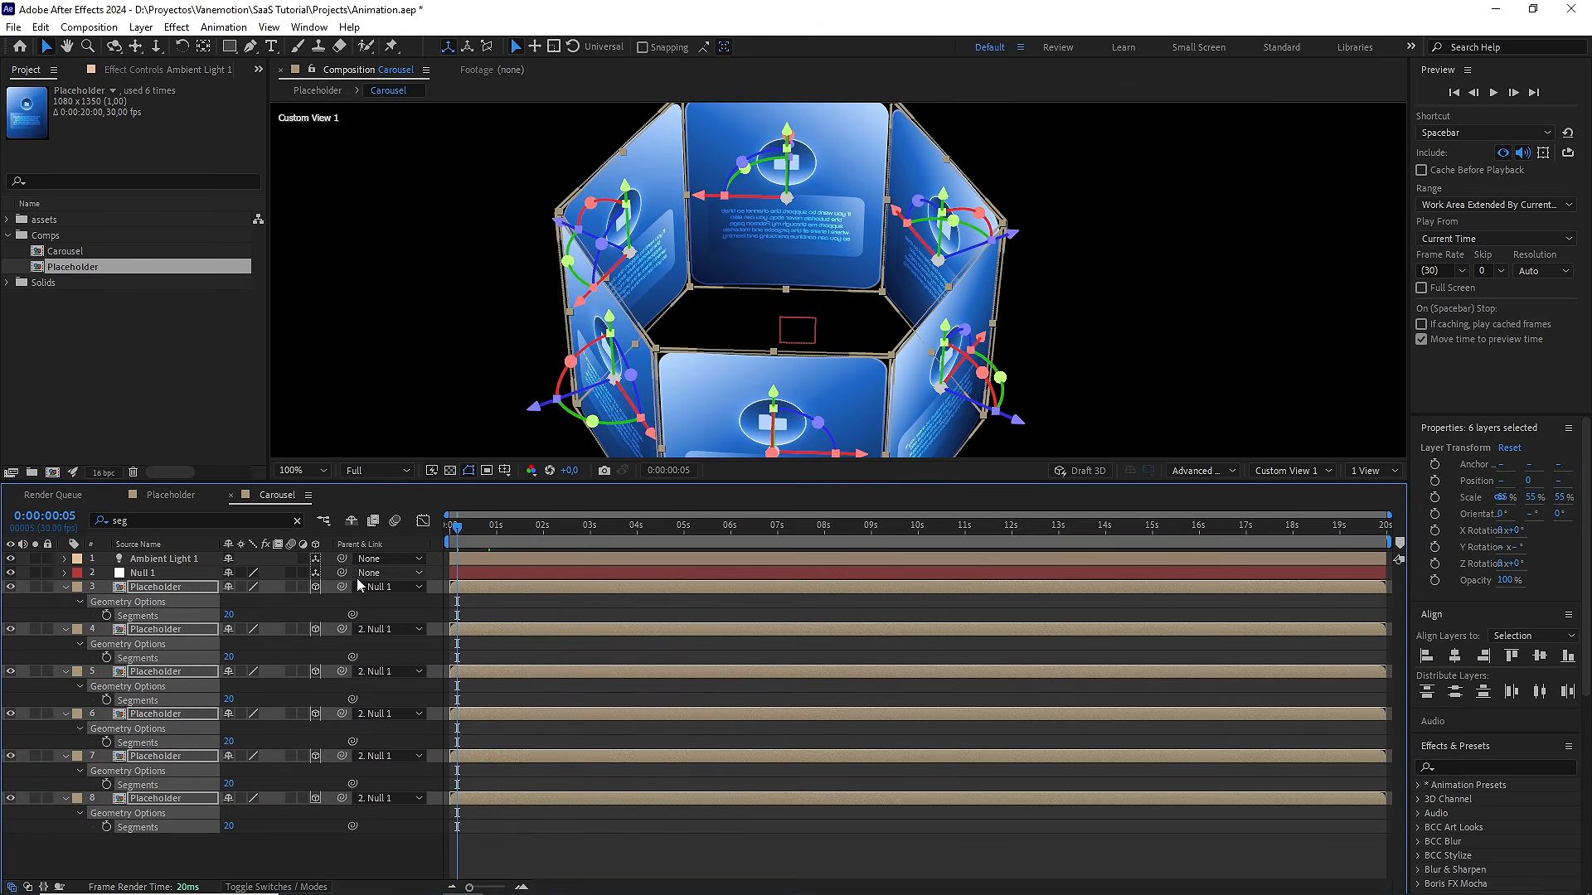
key("u")
left_click_drag(602, 798, 429, 606)
key("F9")
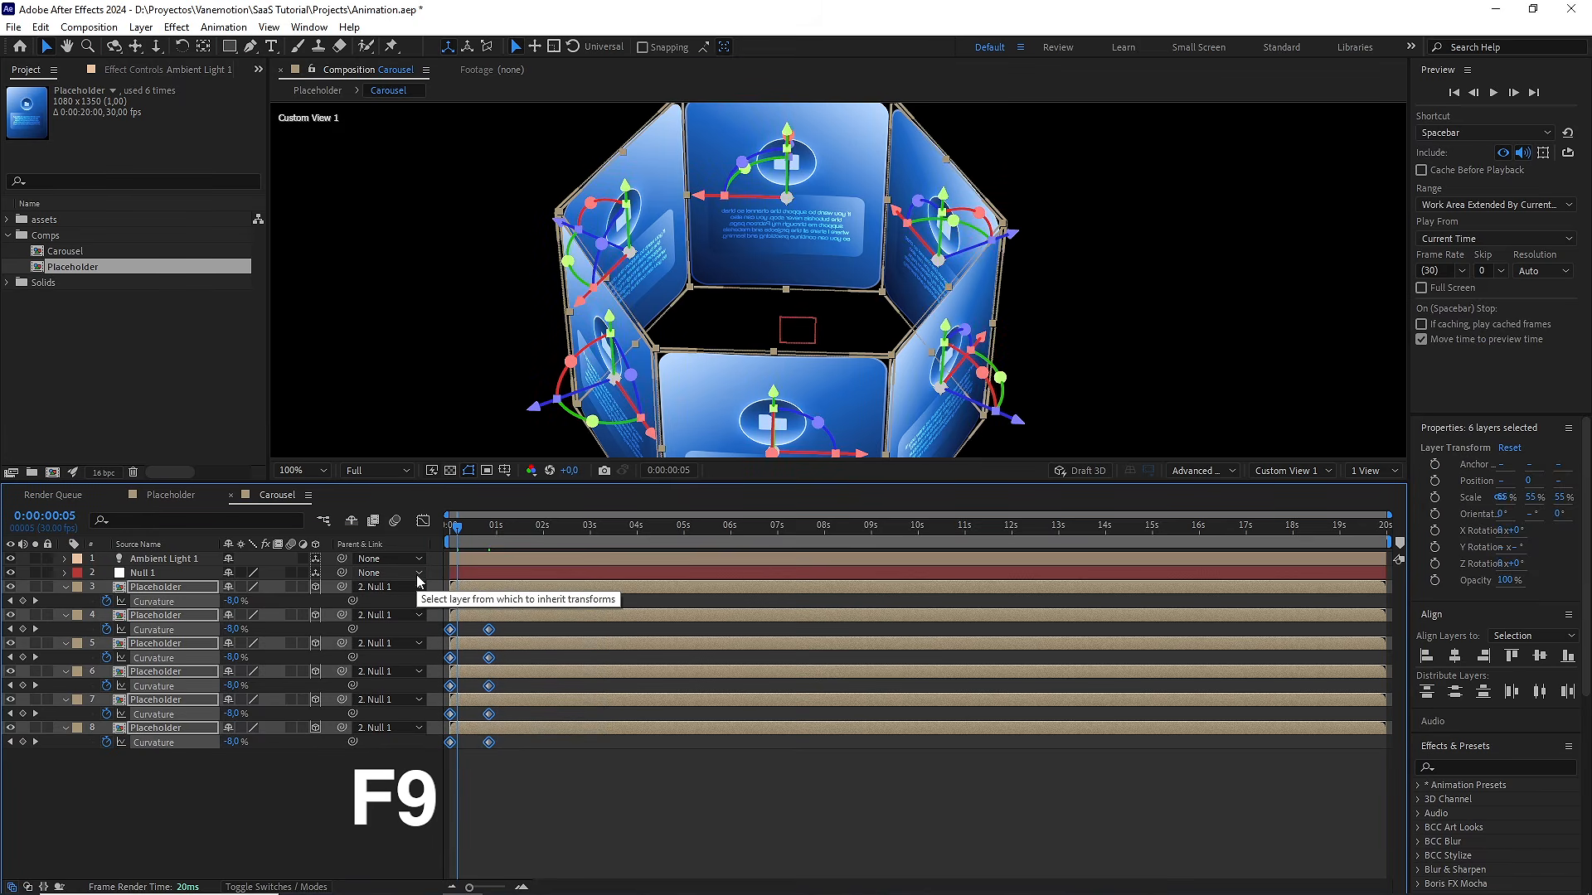
Reshape the Curvature speed graph of all six cards to peak at about frame 5 and slow down gradually toward the last keyframe
left_click(423, 521)
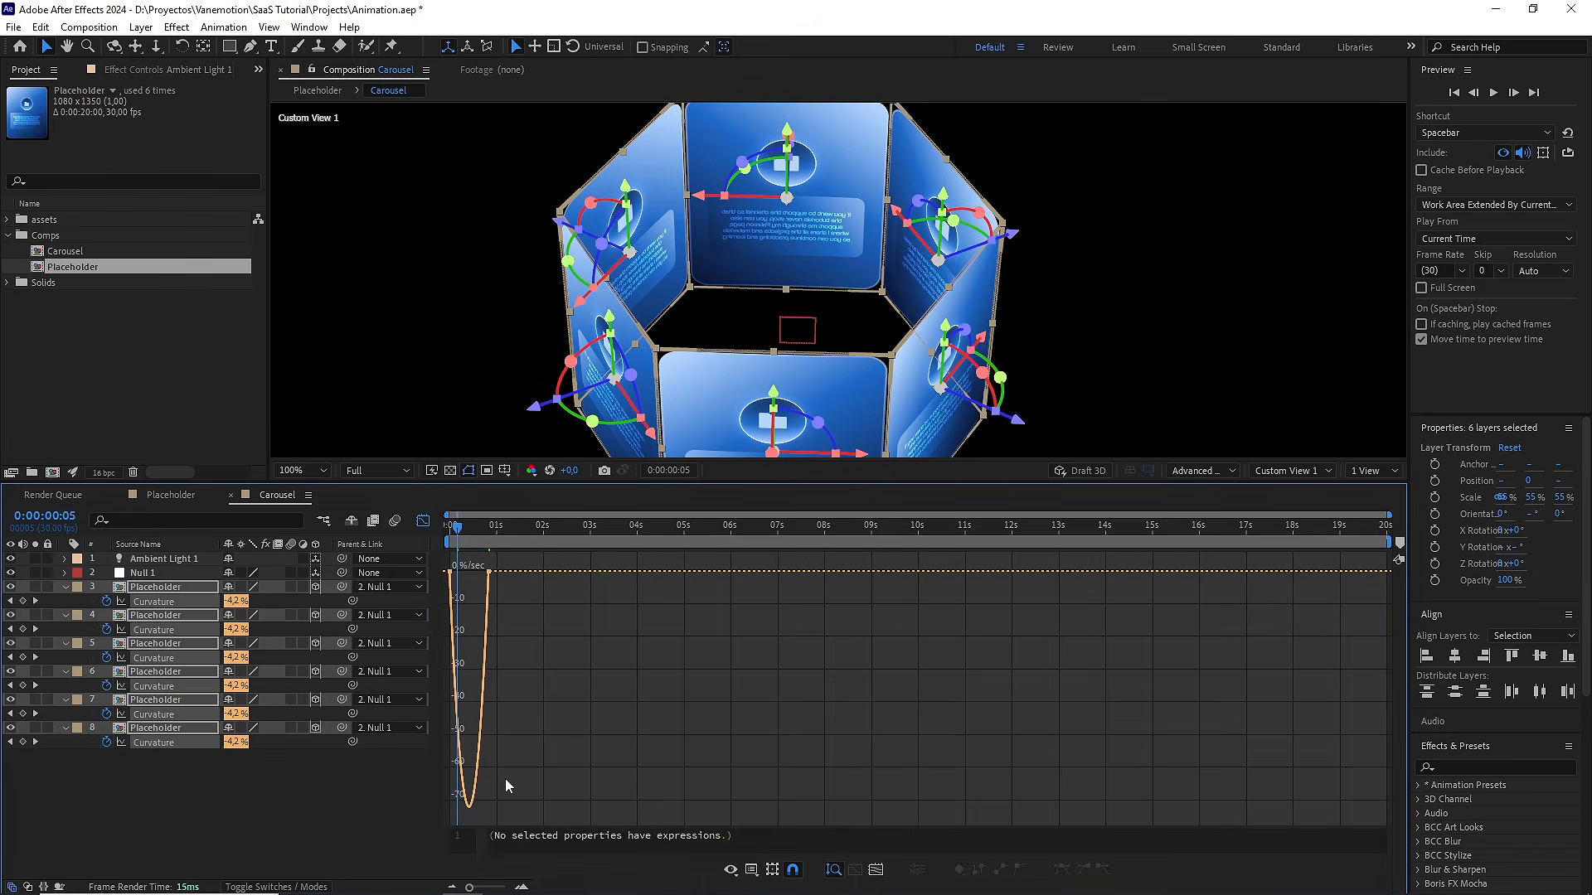
scroll(527, 745, "up", 3)
left_click_drag(611, 697, 954, 714)
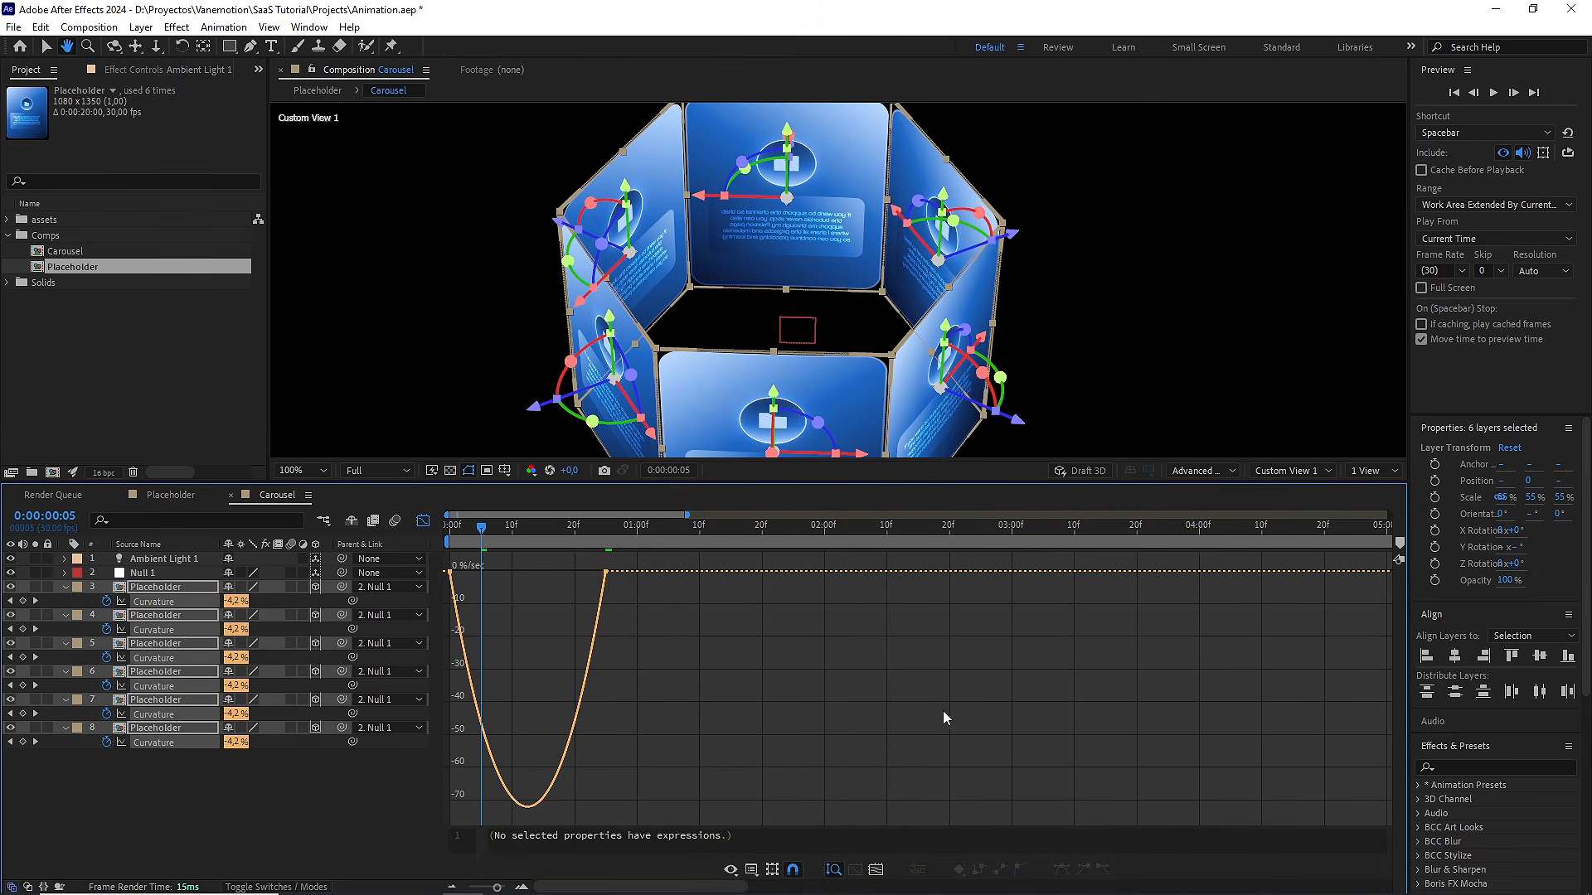
left_click_drag(640, 634, 527, 571)
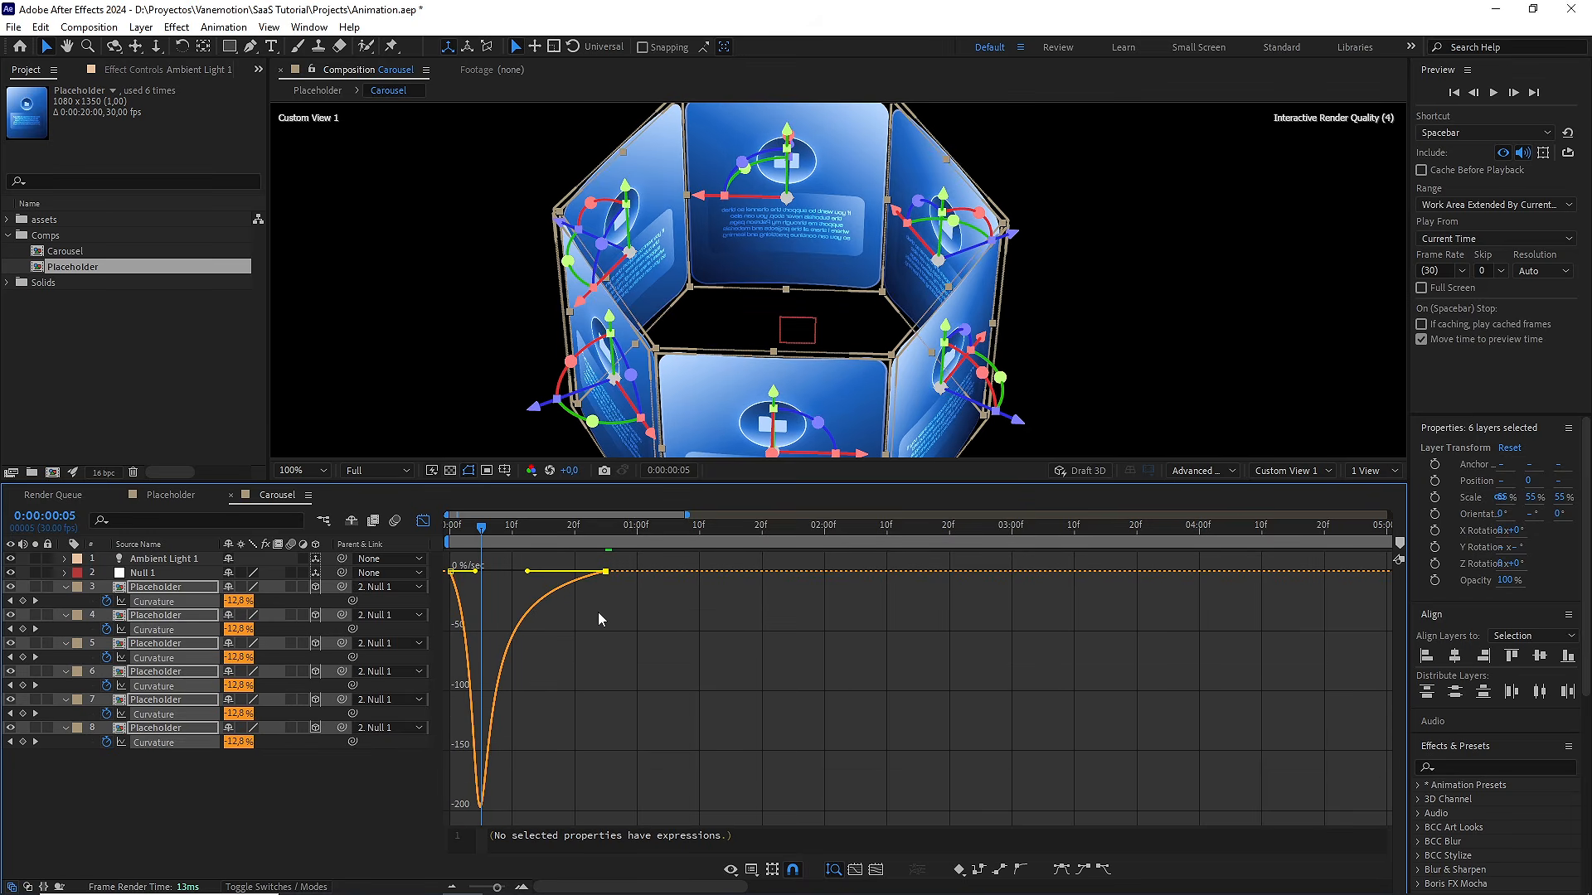
left_click(469, 535)
left_click(423, 521)
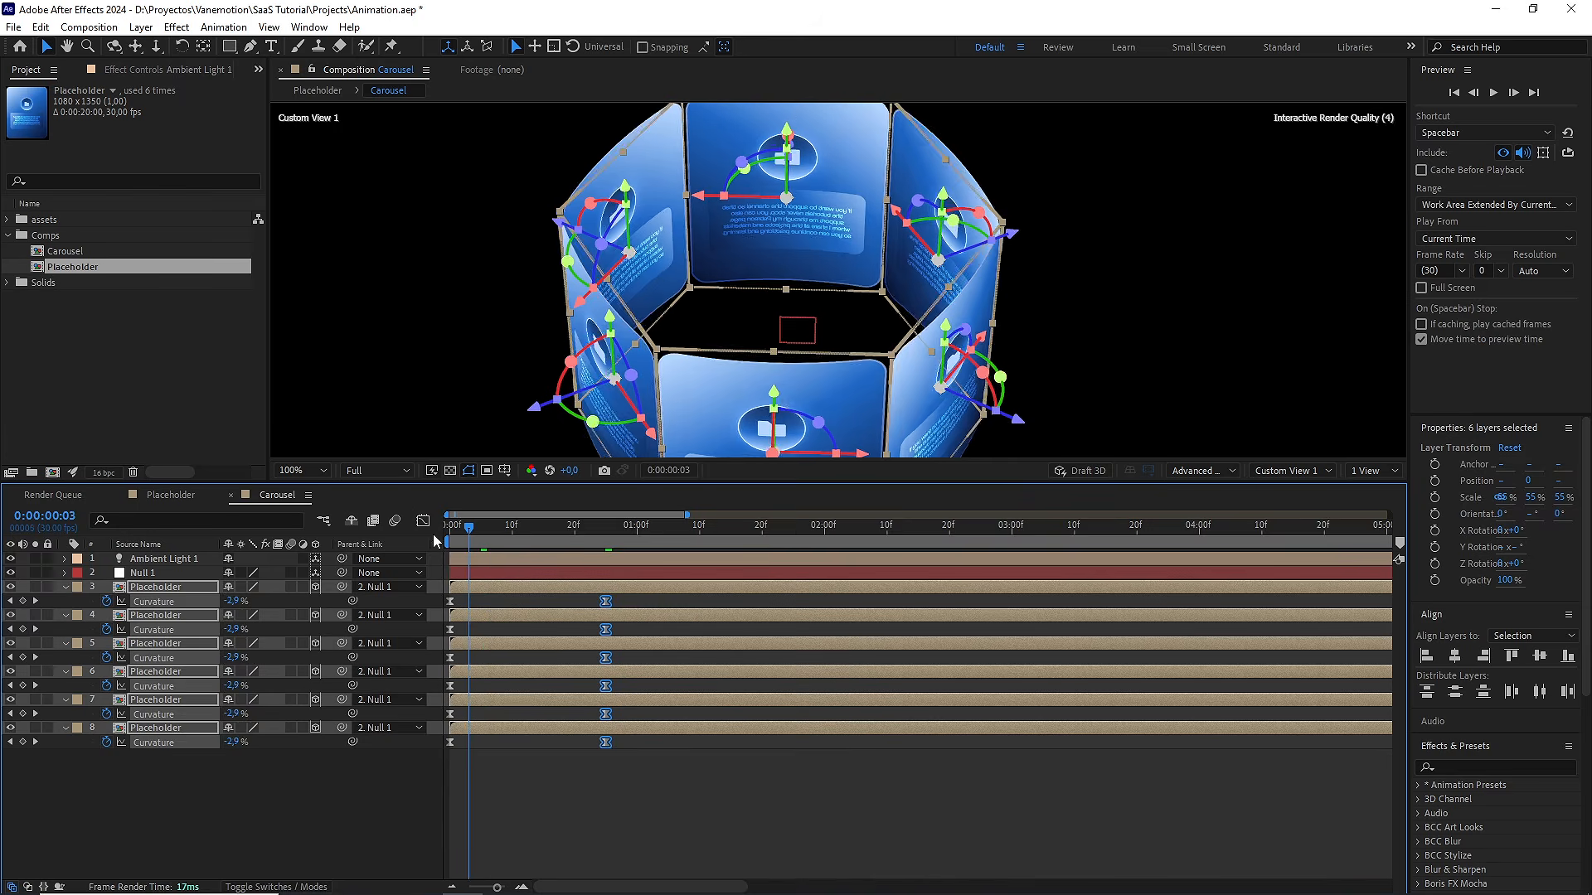
Enlarge the composition view and preview the eased curvature animation from the start, stopping at 0:00:01:06
key("Home")
left_click(509, 599)
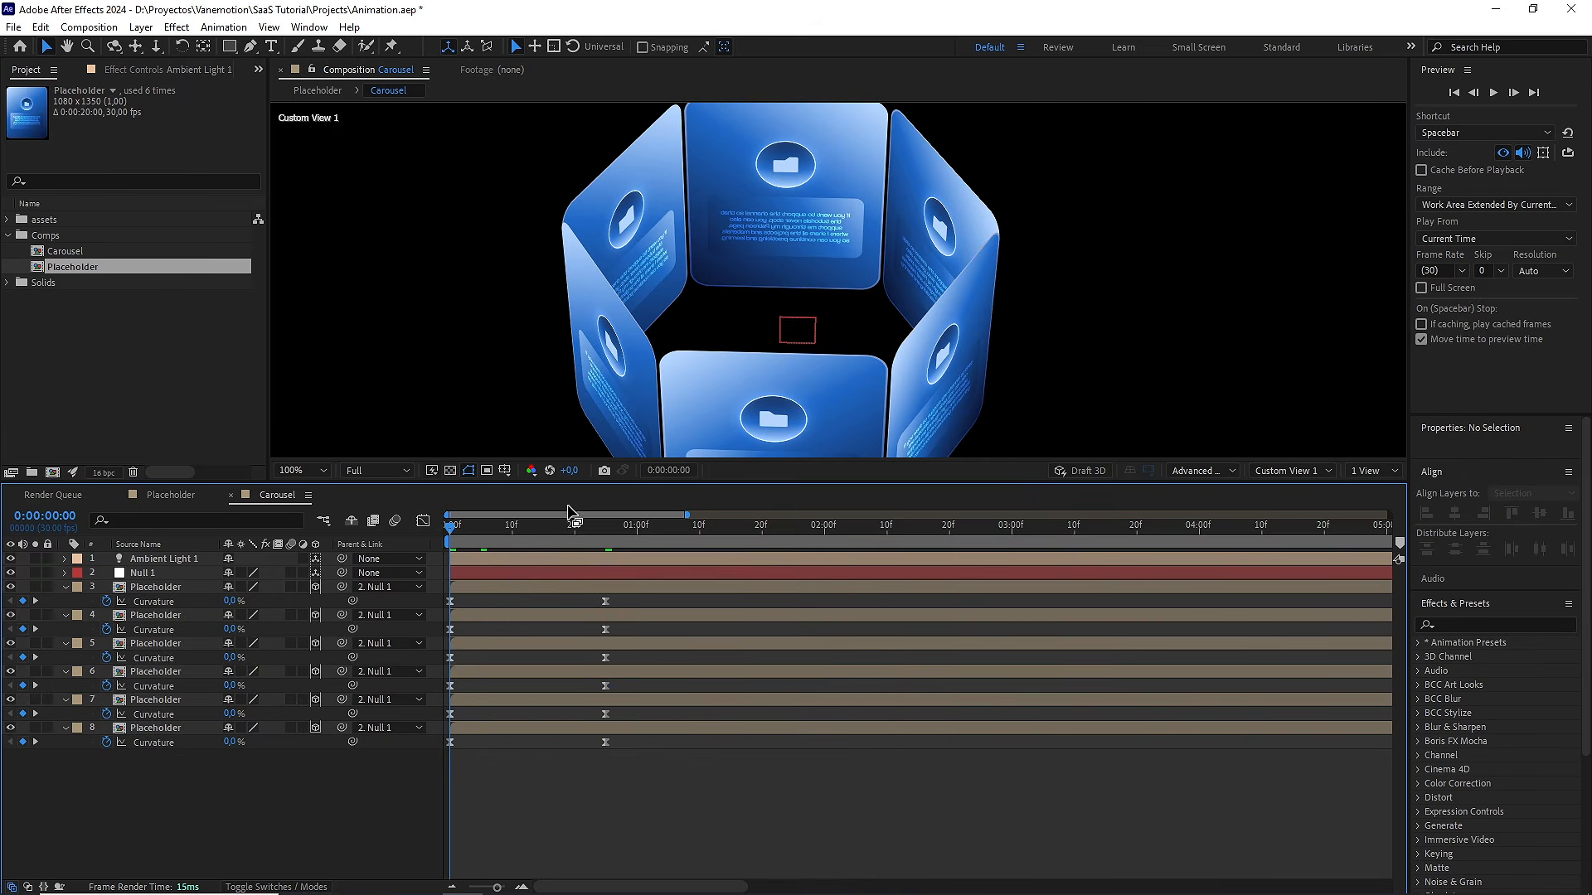
left_click_drag(588, 492, 591, 550)
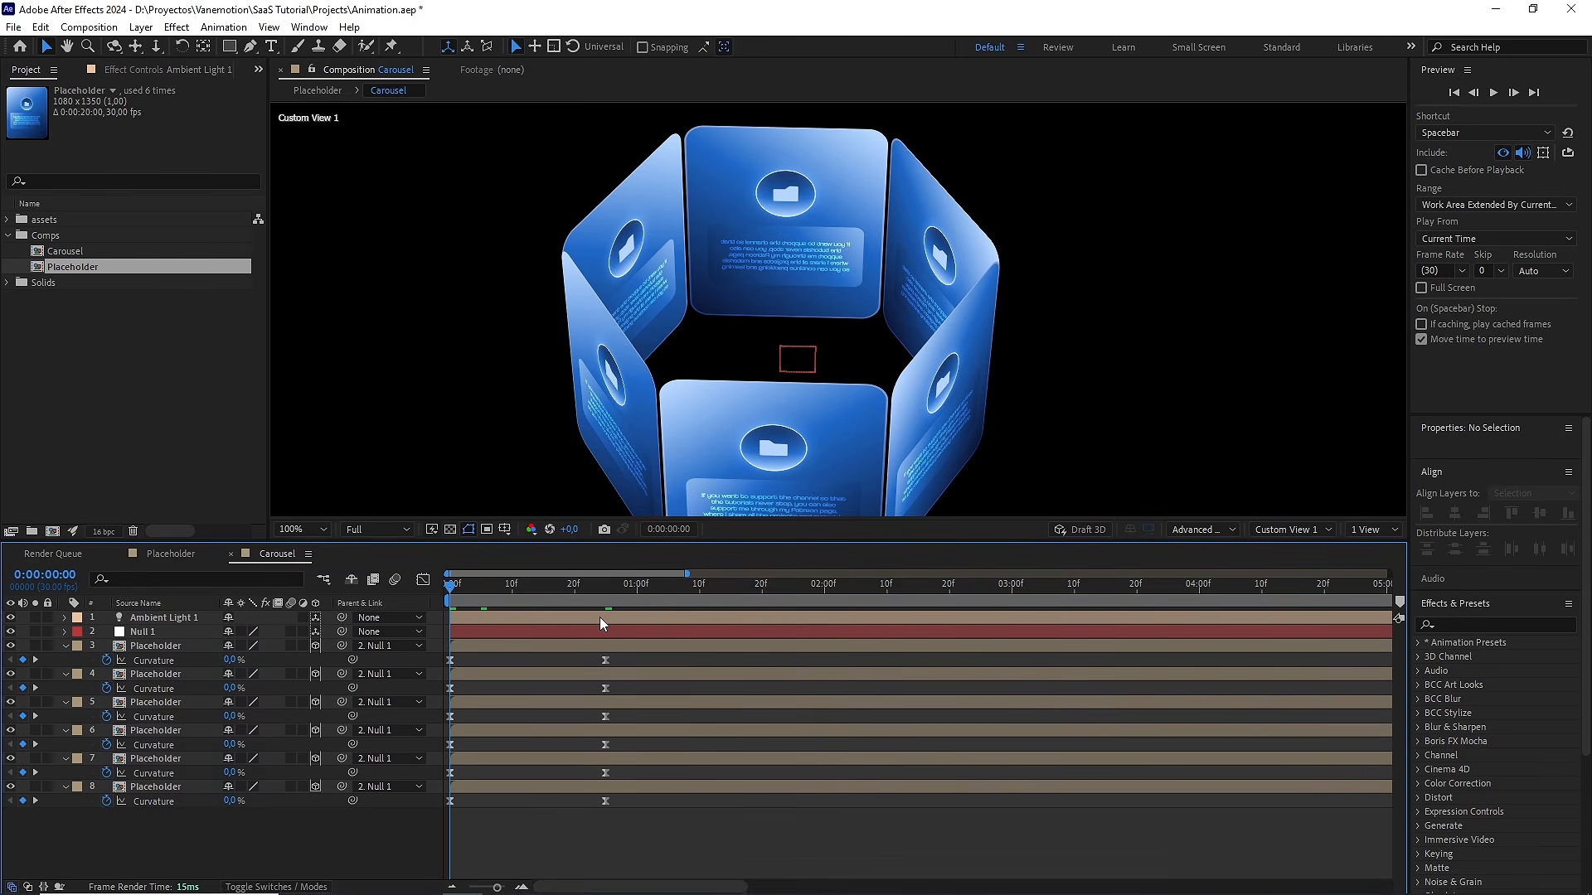
key("space")
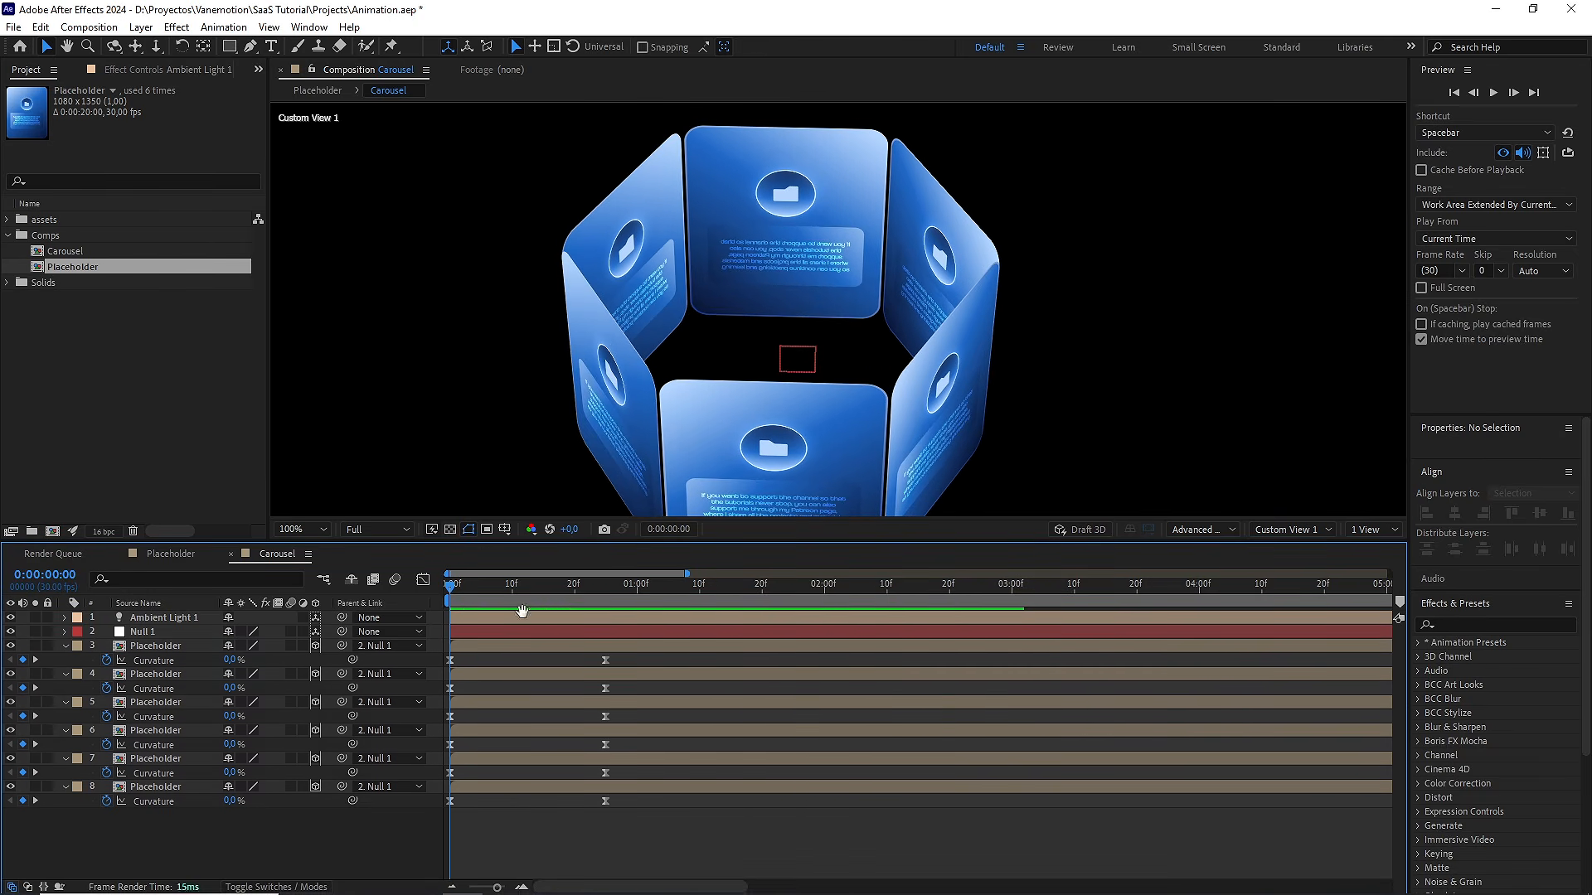
key("space")
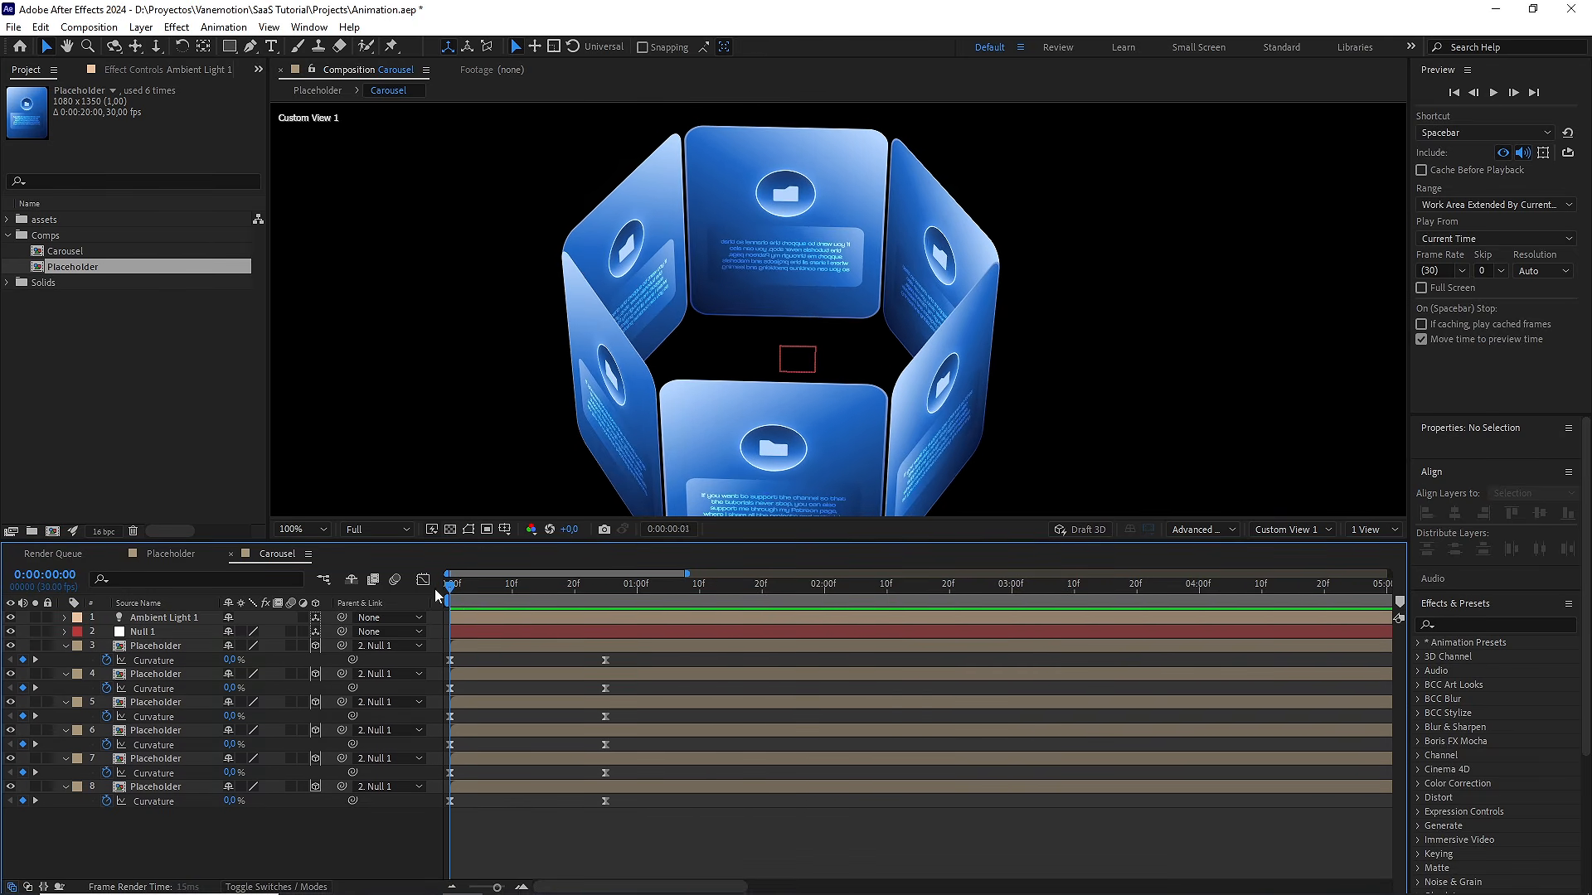
key("space")
key("space")
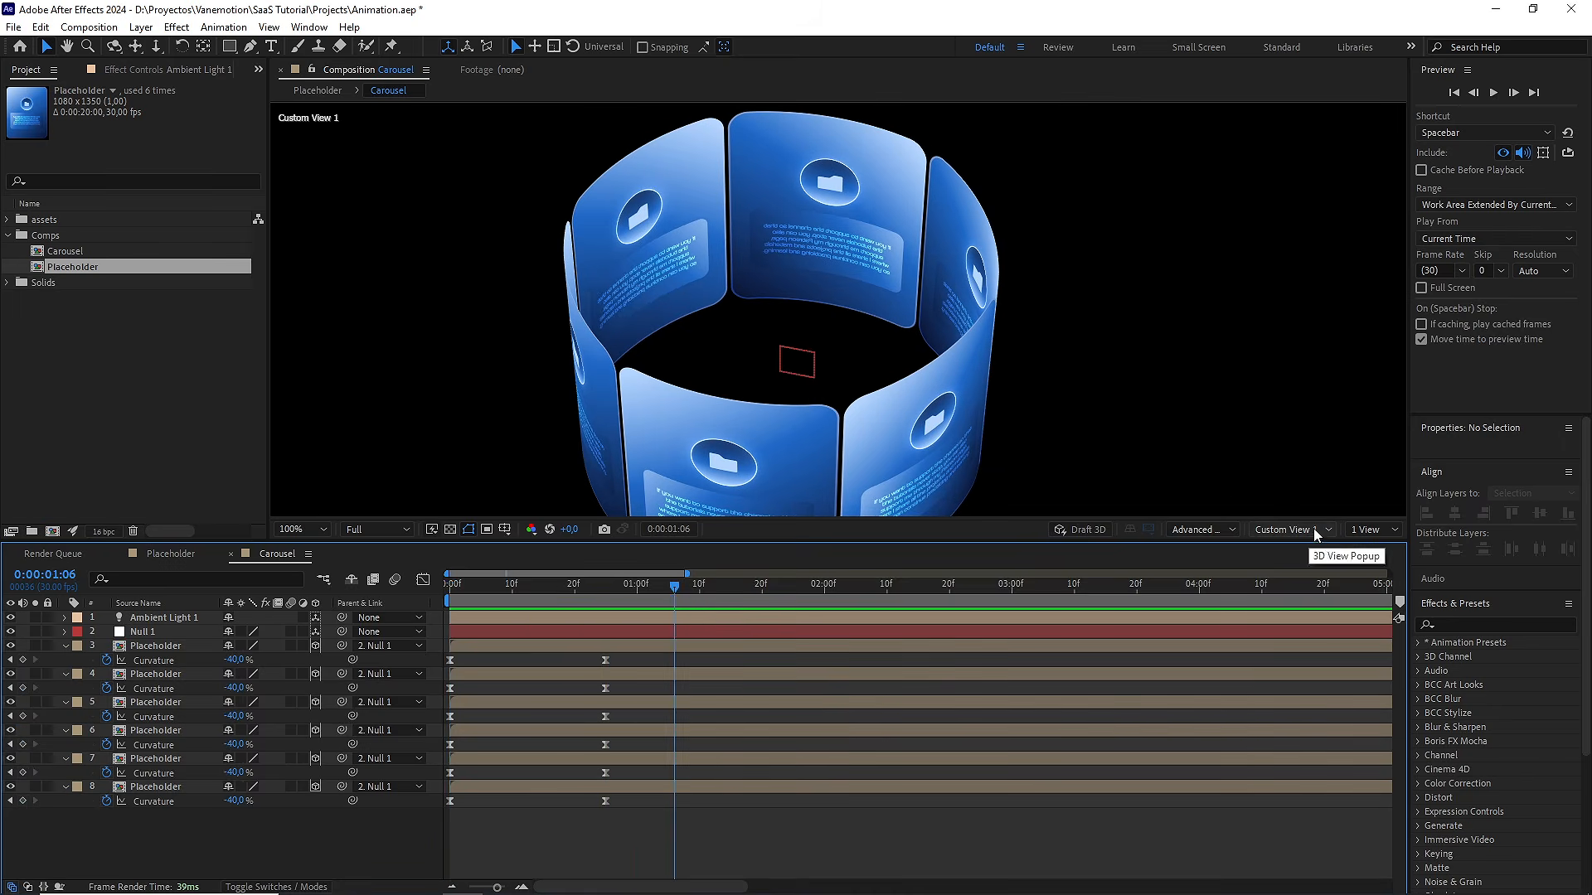
Switch the 3D view to Active Camera (Default) and show the whole composition frame
left_click(1312, 529)
left_click(1317, 547)
scroll(907, 373, "down", 2)
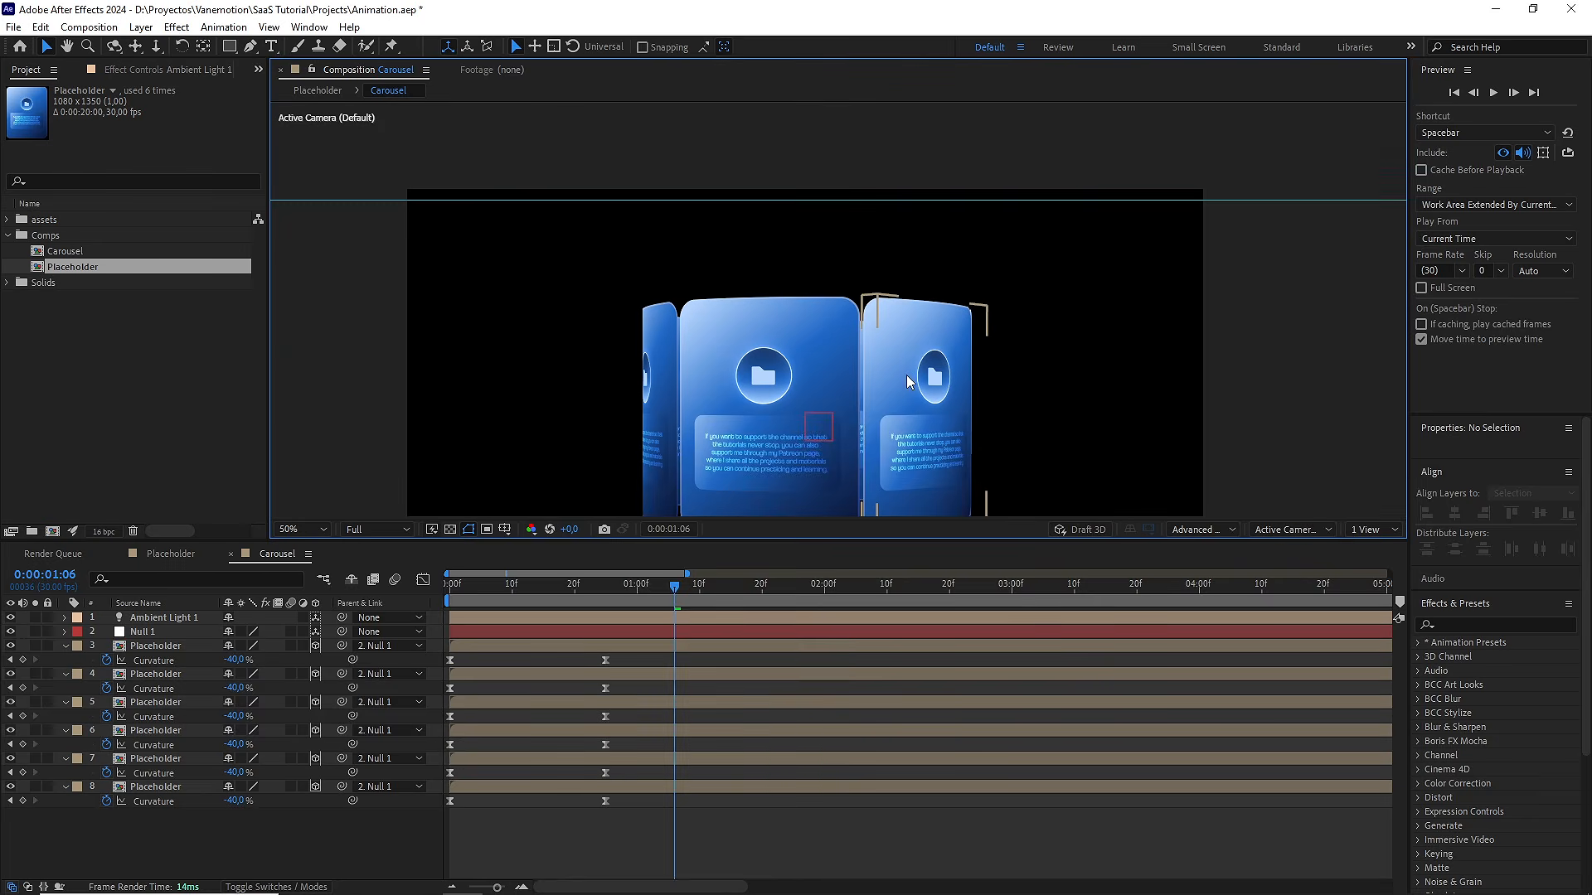
key("h")
key("v")
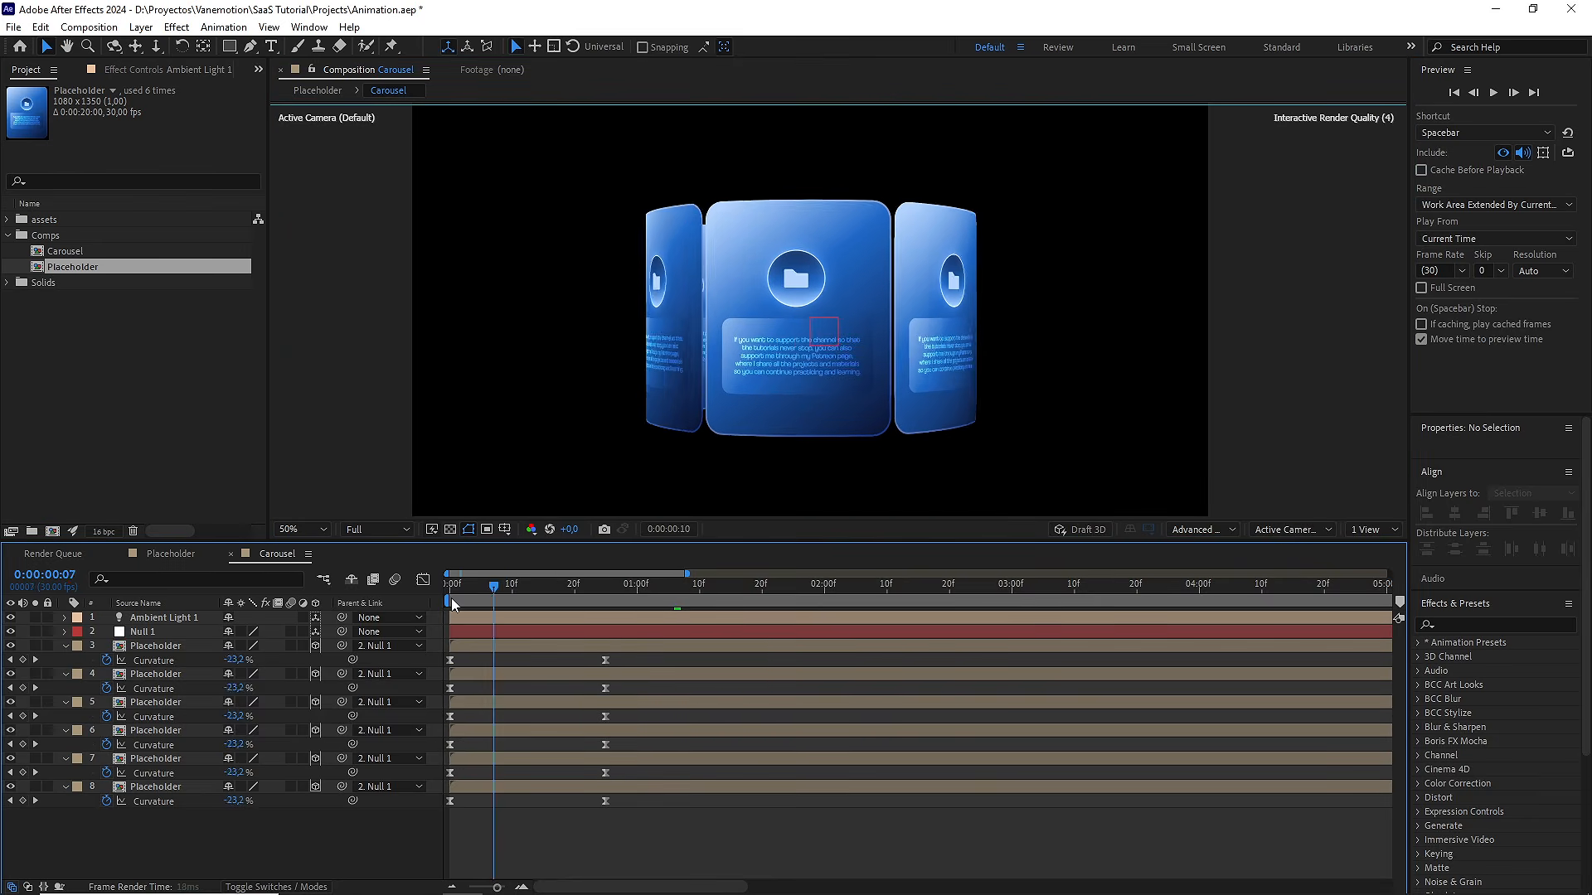
Keyframe the Y Rotation of the two side cards and place both keyframes at 0:00:00:25
left_click_drag(510, 584, 450, 583)
left_click(935, 341)
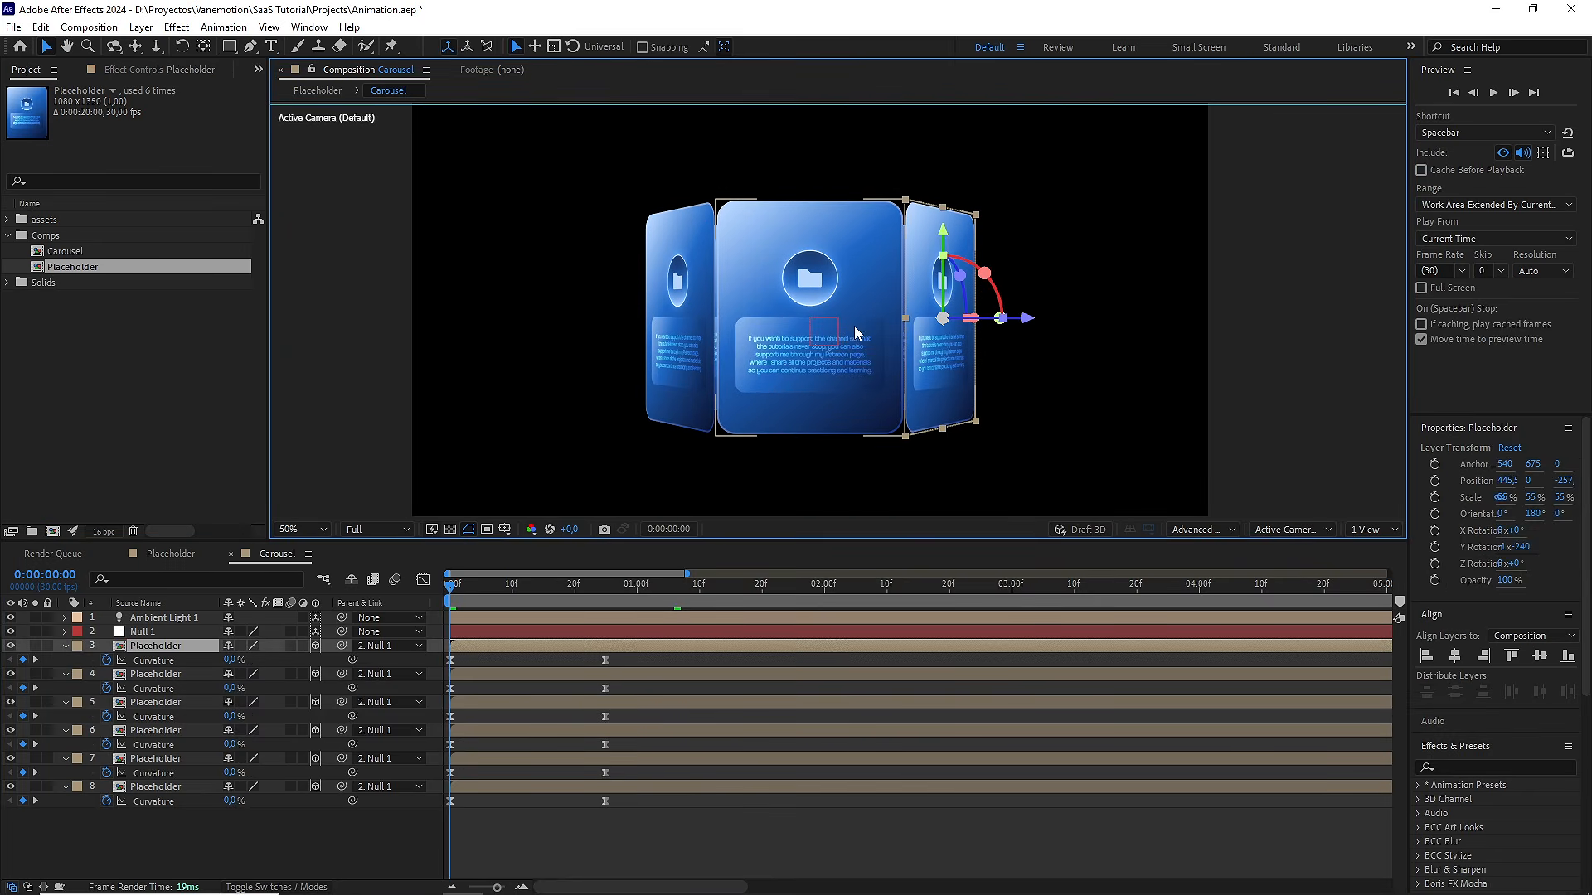
left_click(675, 296, "shift")
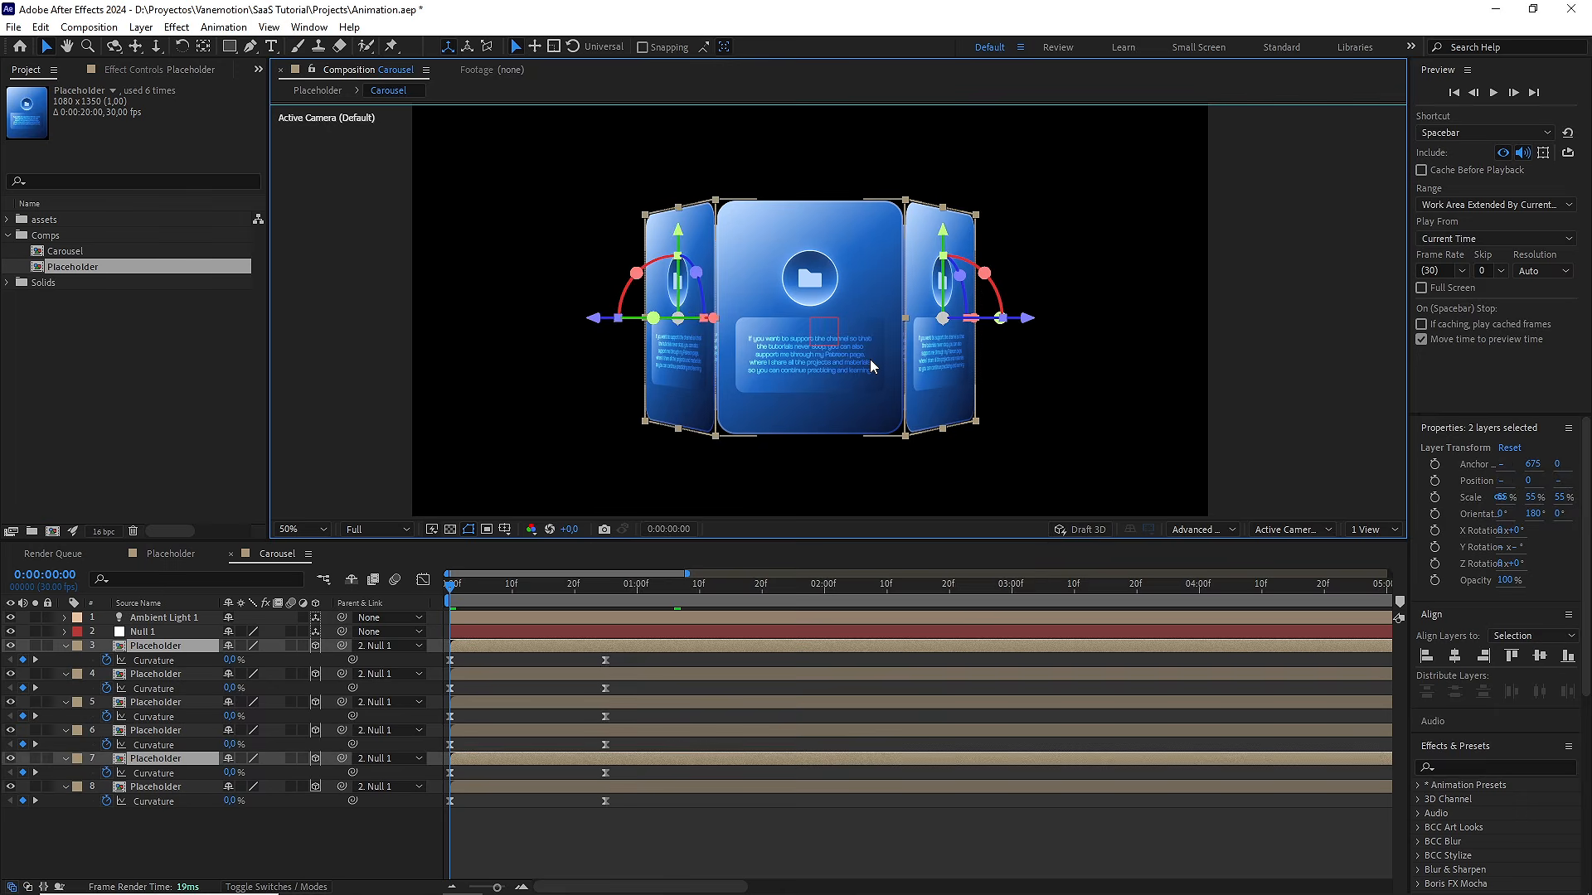
key("r")
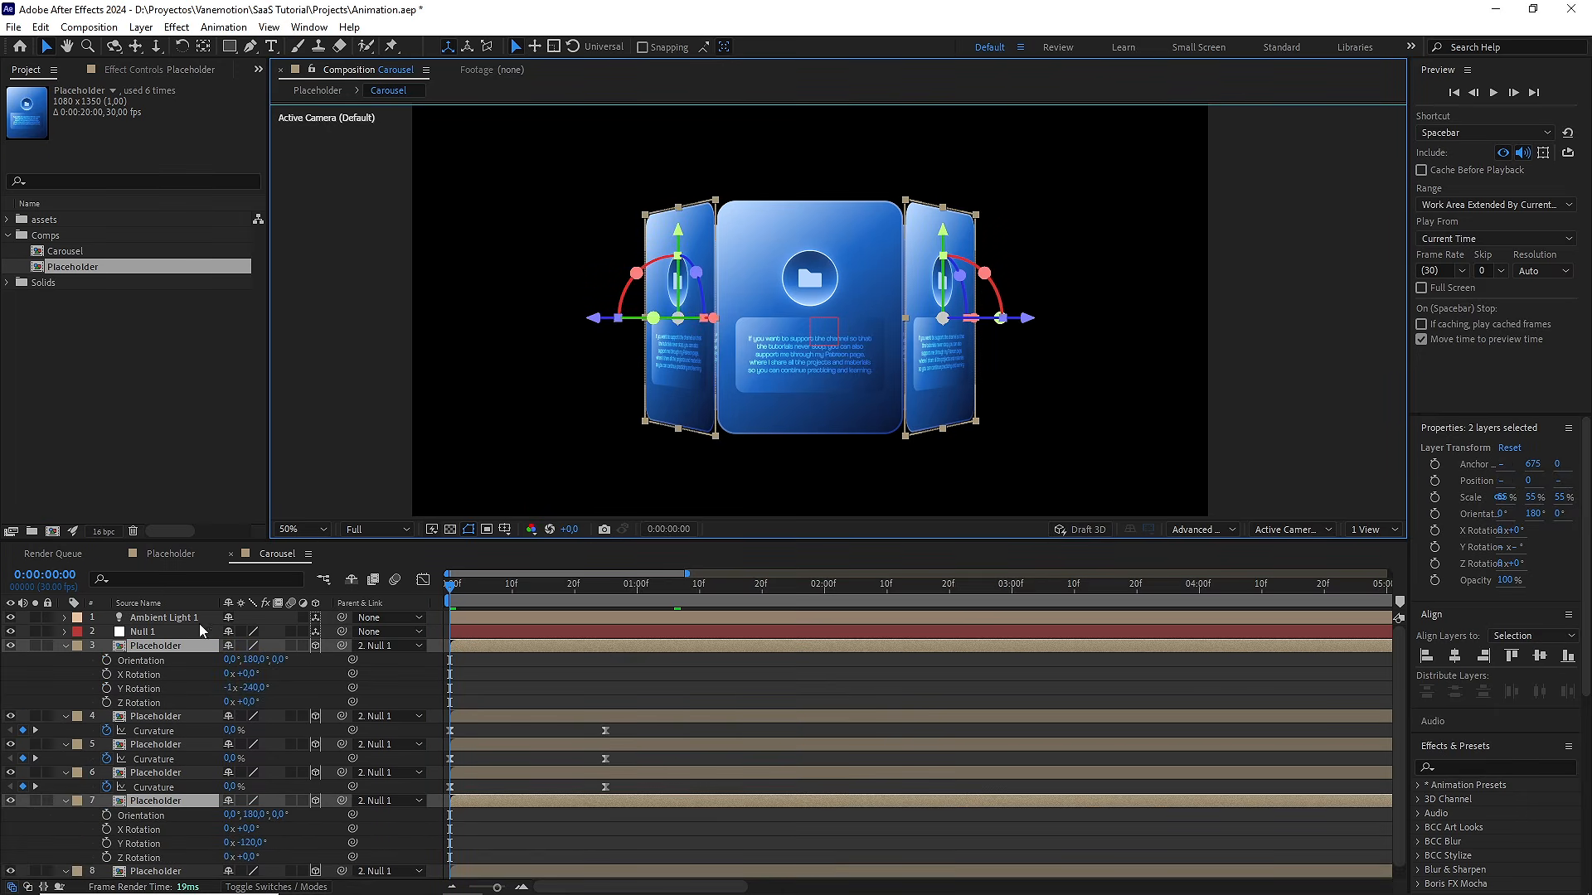
left_click(106, 689)
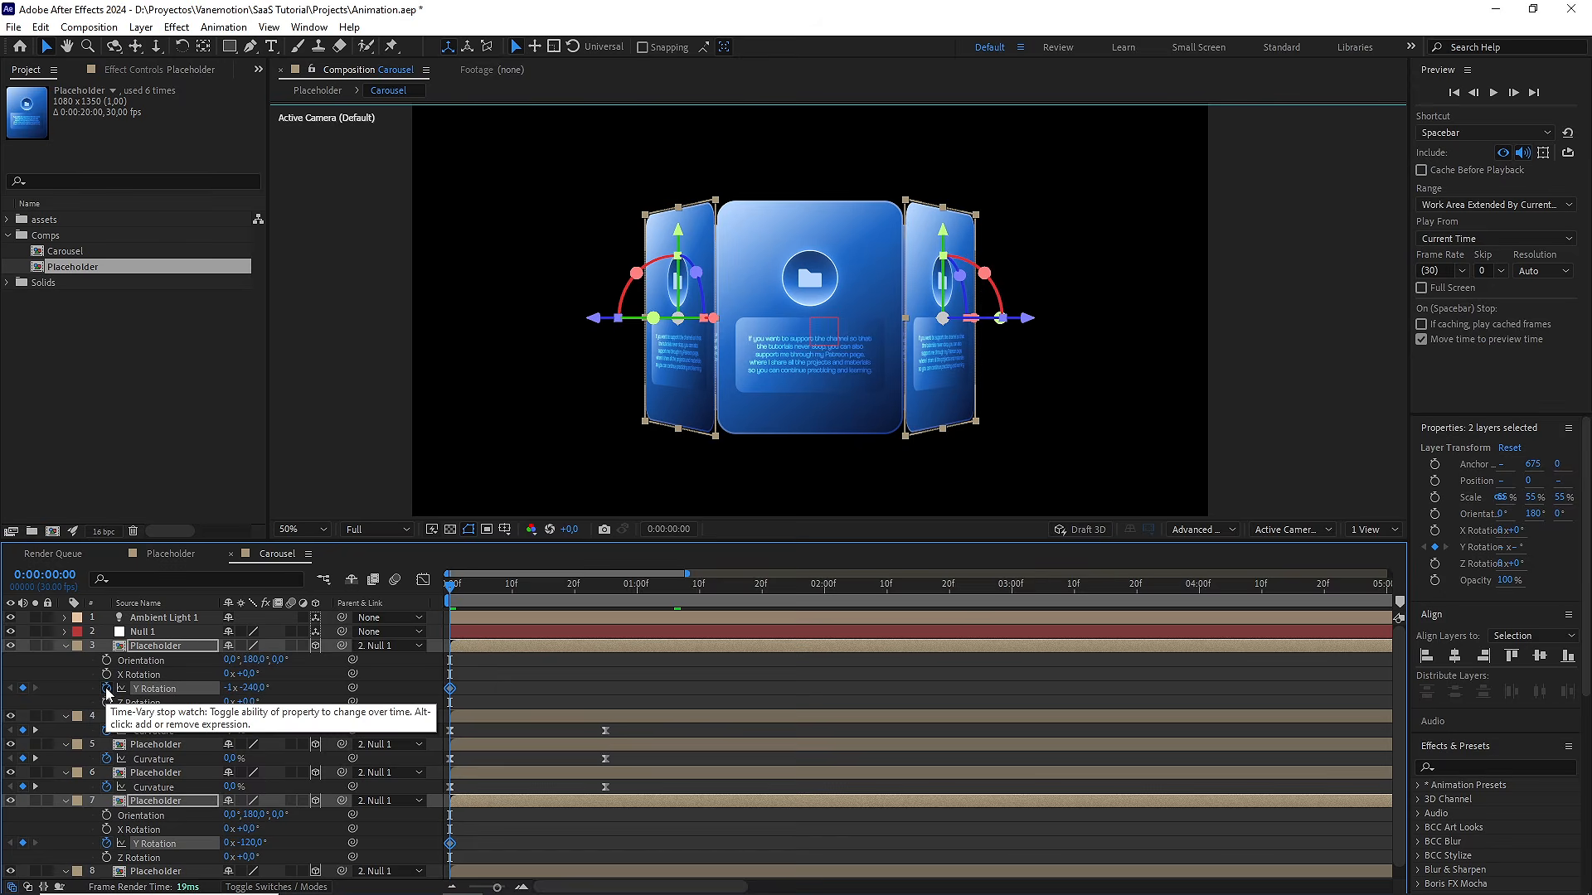
key("shift+Page_Down")
key("shift+Page_Down")
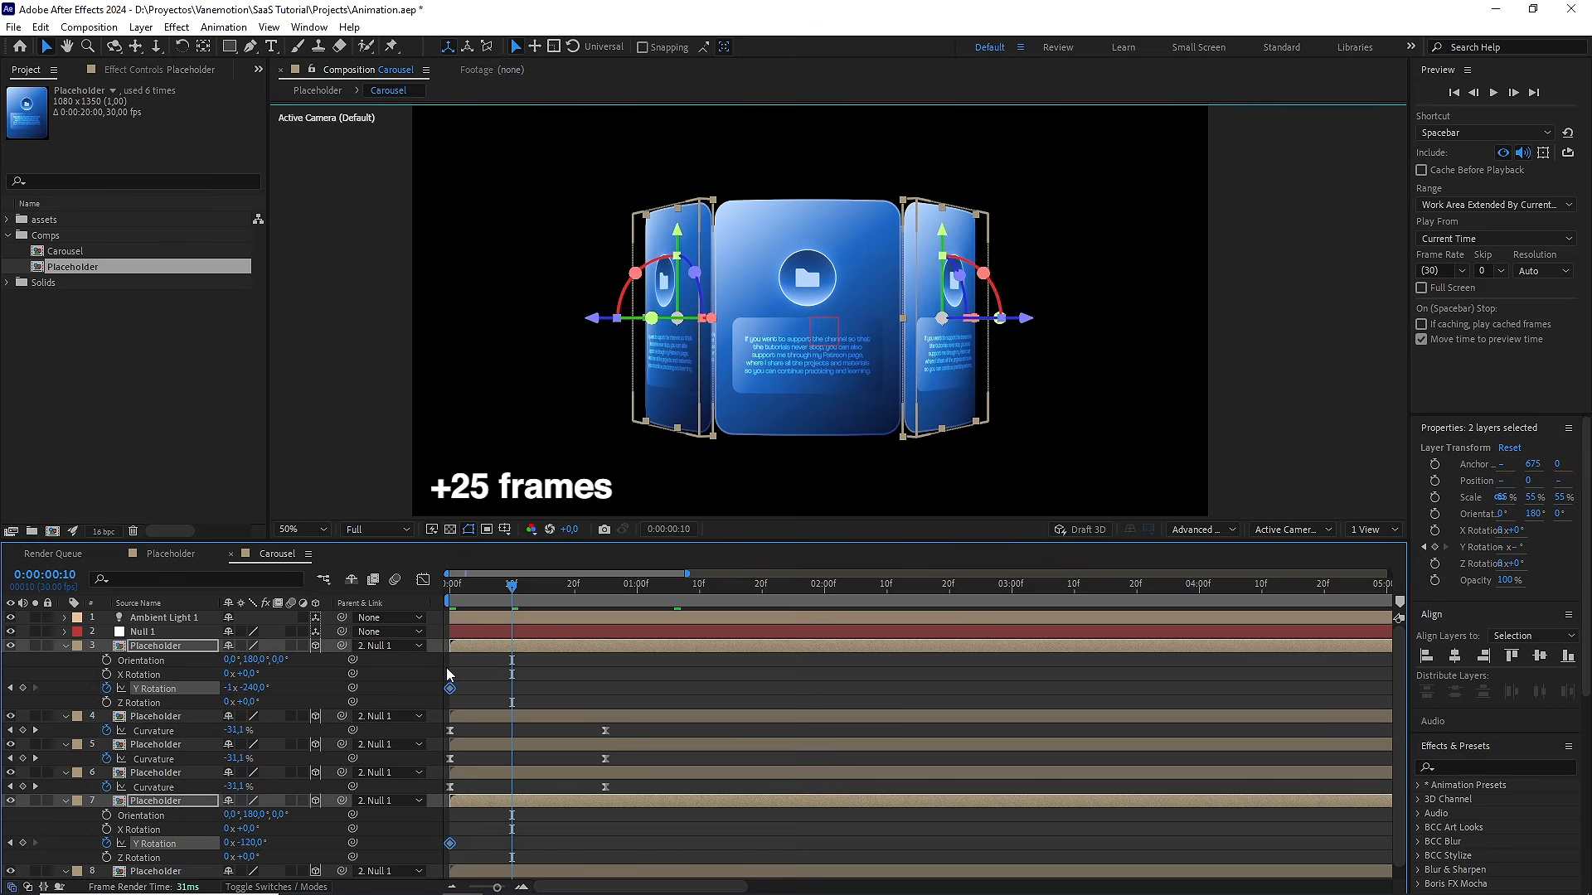
key("Page_Down")
key("Page_Down")
key("Page_Down")
key("Page_Down")
key("Page_Down")
key("Page_Down")
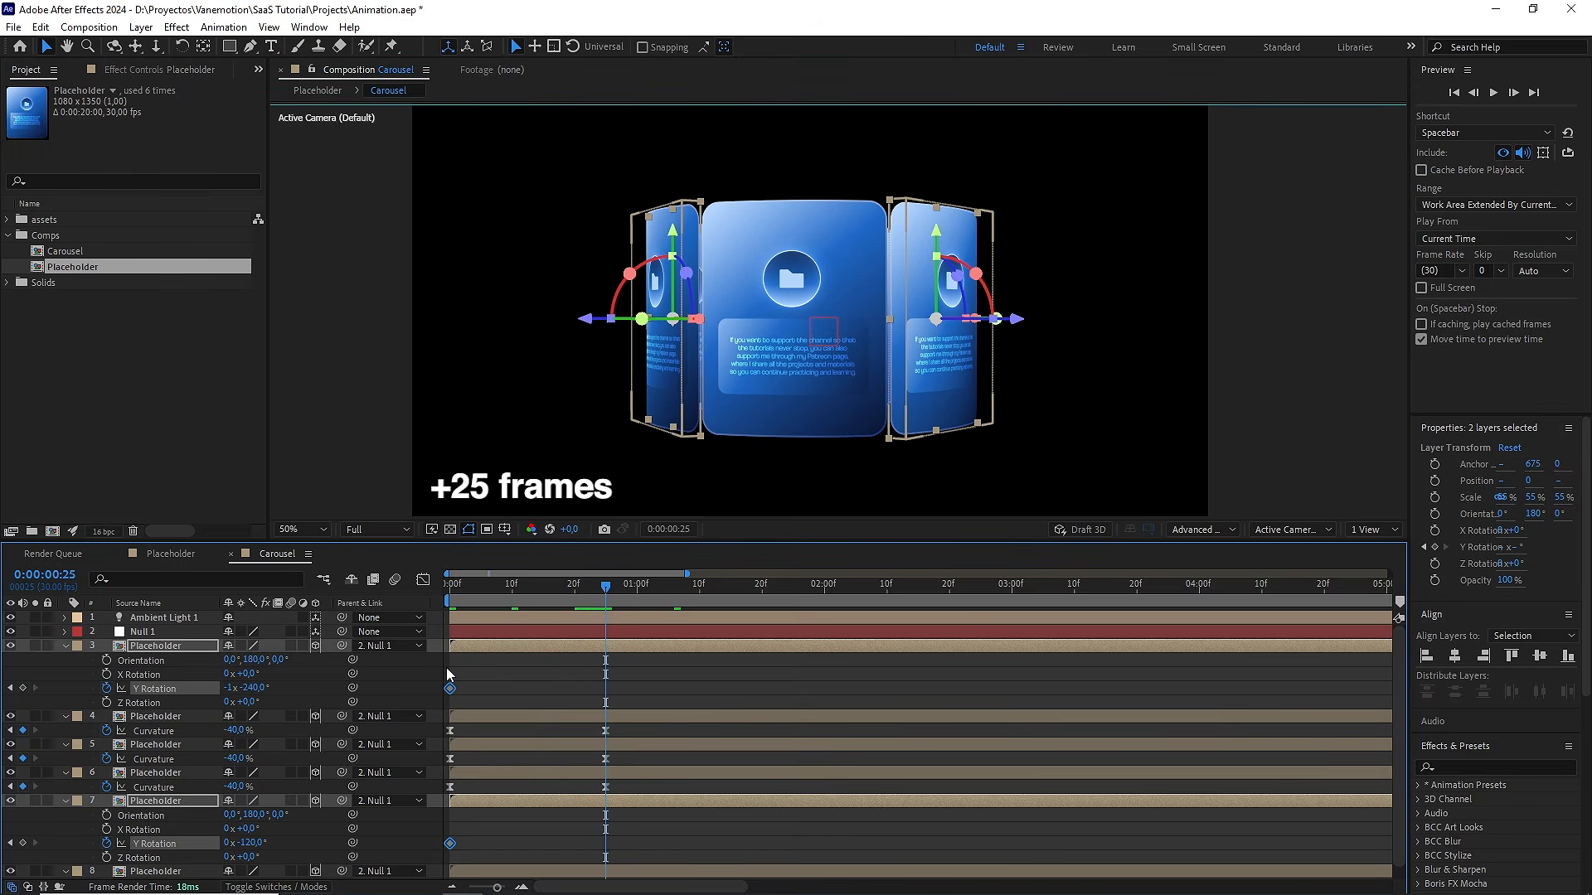
left_click_drag(450, 688, 593, 703)
At 0:00:00:00, set Y Rotation to -1x-180° on the right side card and 0x-180° on the left one
left_click_drag(606, 587, 430, 598)
left_click(299, 685)
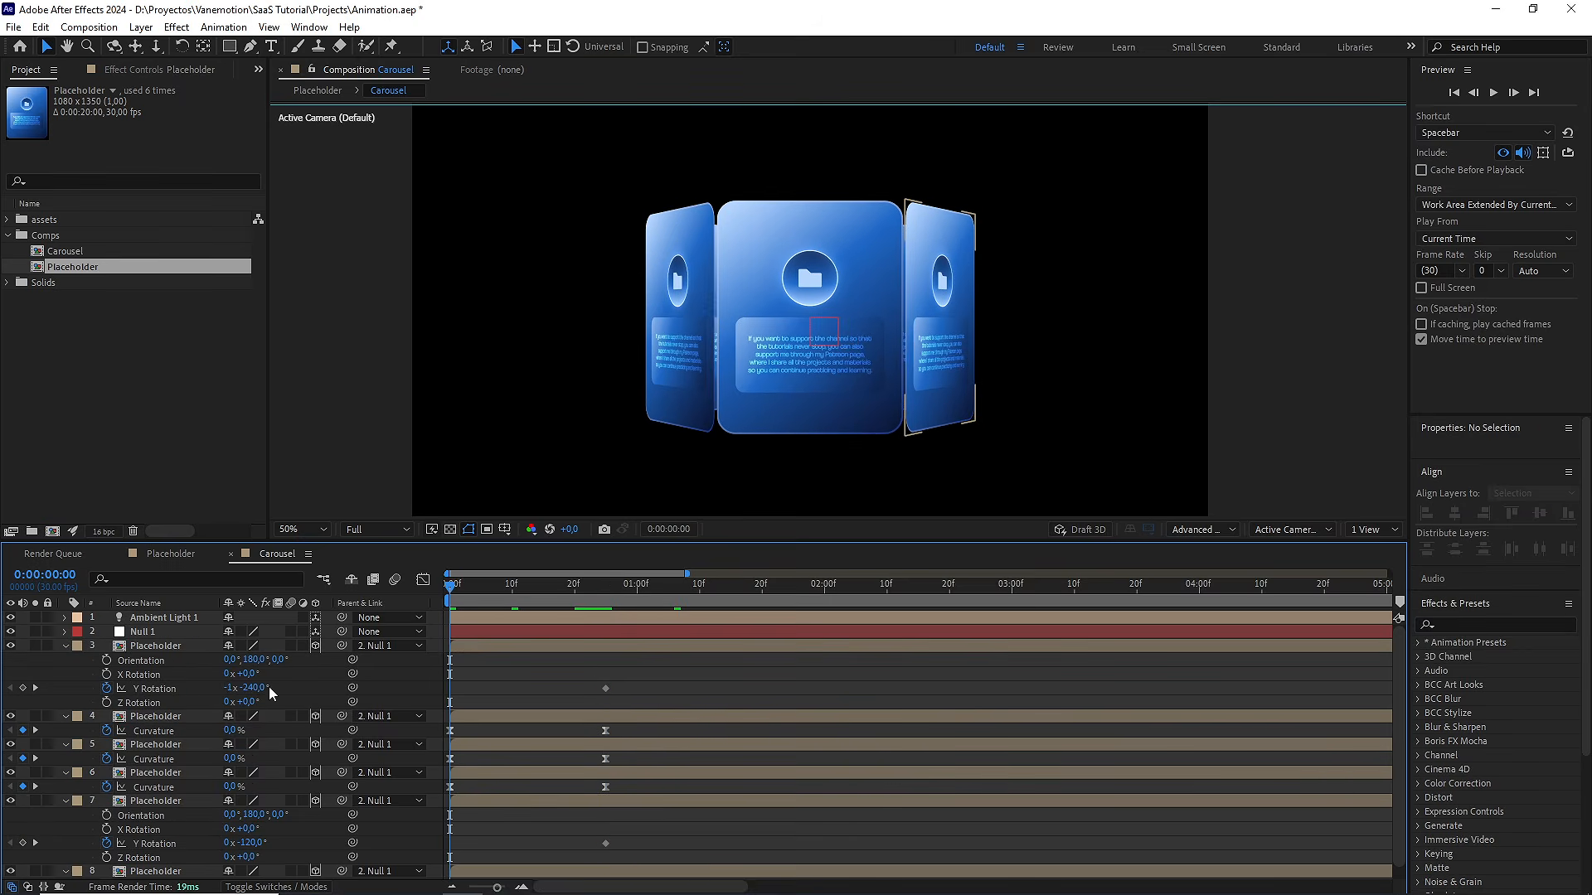
left_click_drag(263, 688, 310, 688)
left_click_drag(251, 840, 205, 842)
Easy Ease both side cards' Y Rotation keyframes and reshape their speed graph to peak near frame 5 with a long slowdown
left_click_drag(658, 682, 435, 694)
left_click_drag(630, 830, 448, 851)
key("F9")
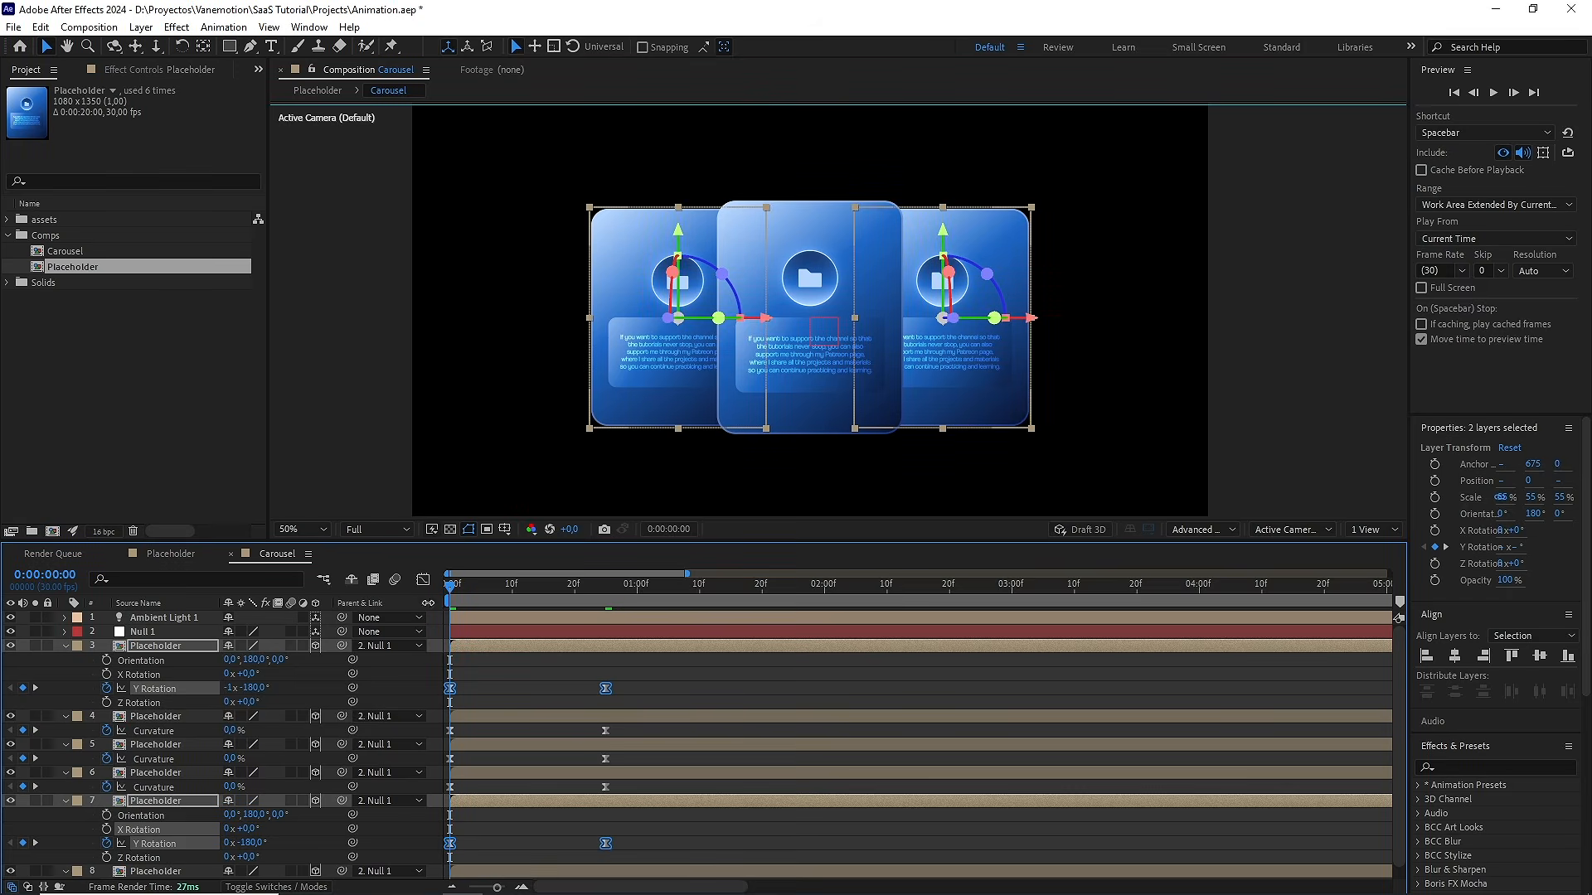
left_click(423, 580)
left_click_drag(585, 720, 476, 721)
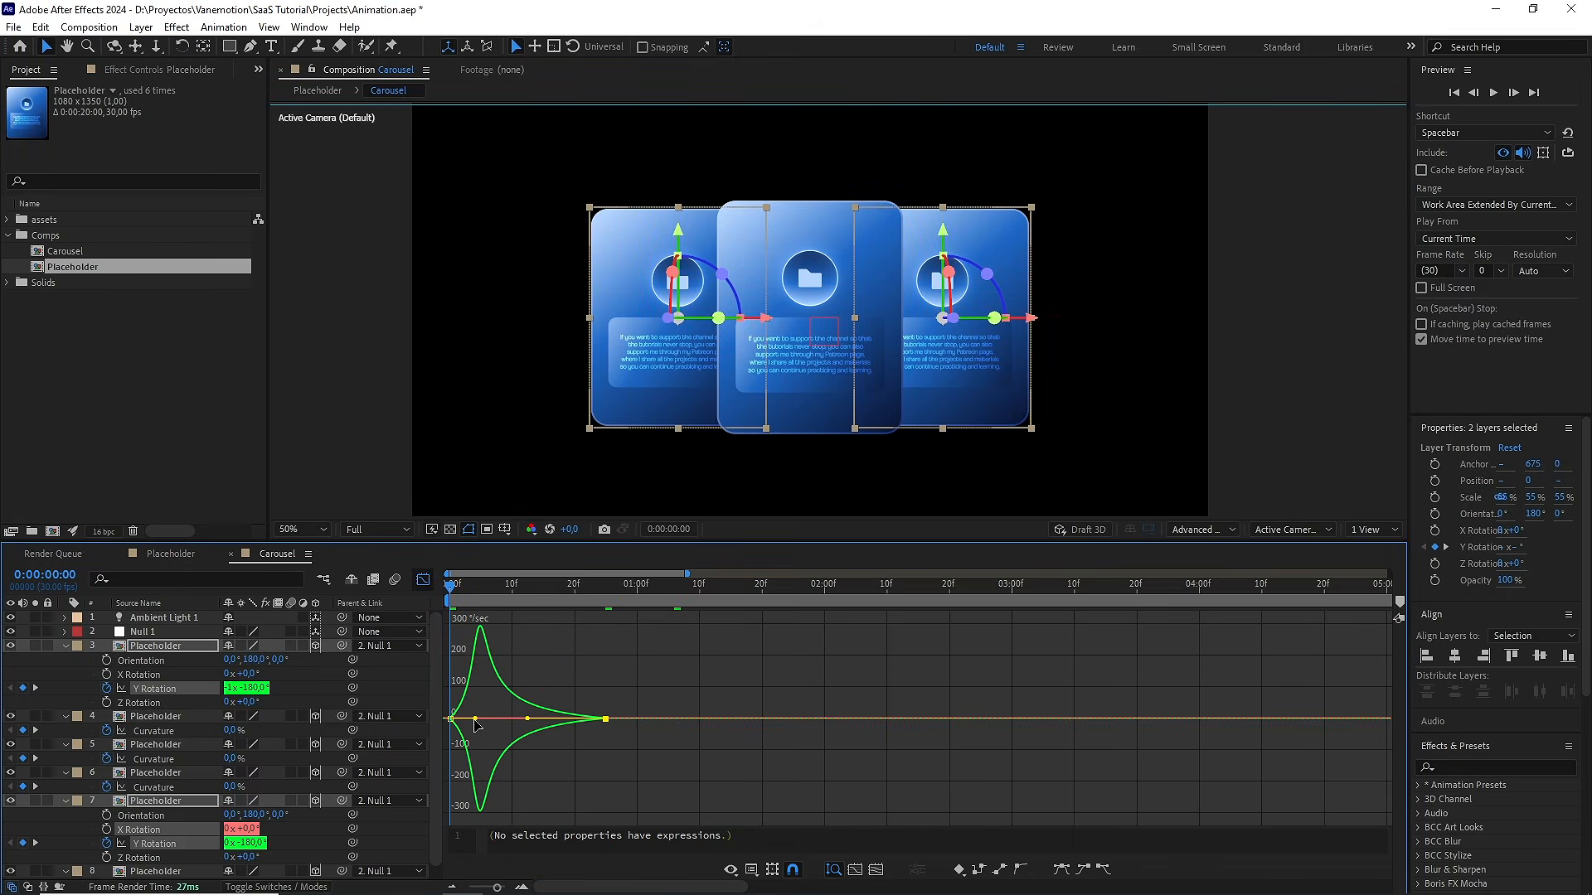
Collapse the properties of all layers and return from the graph editor to the layer bars
key("ctrl+a")
left_click(66, 646)
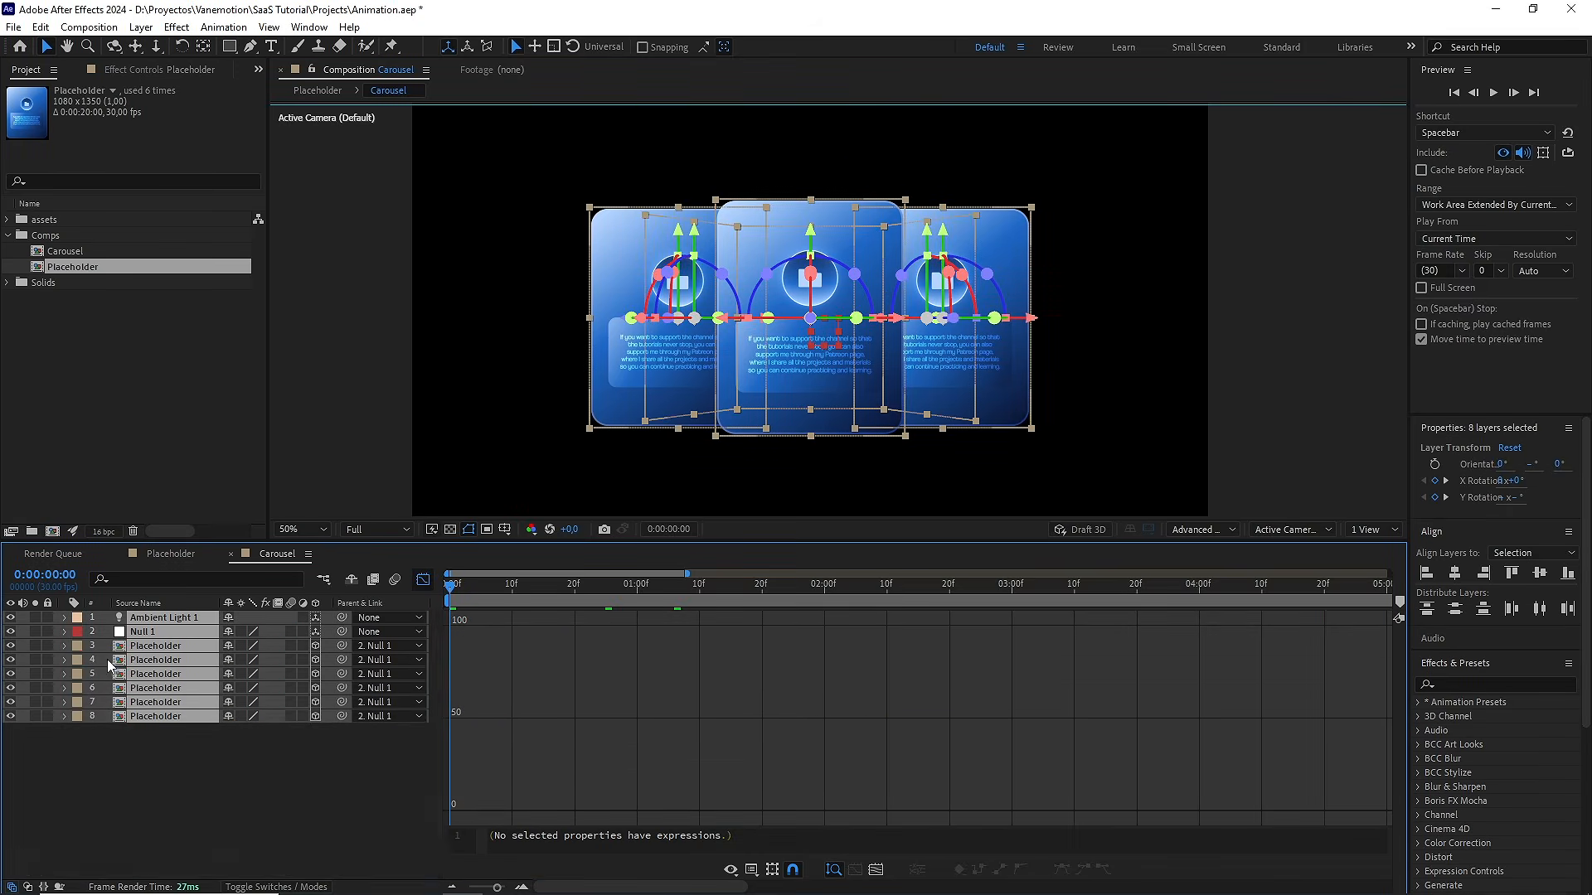
left_click(328, 772)
left_click(423, 579)
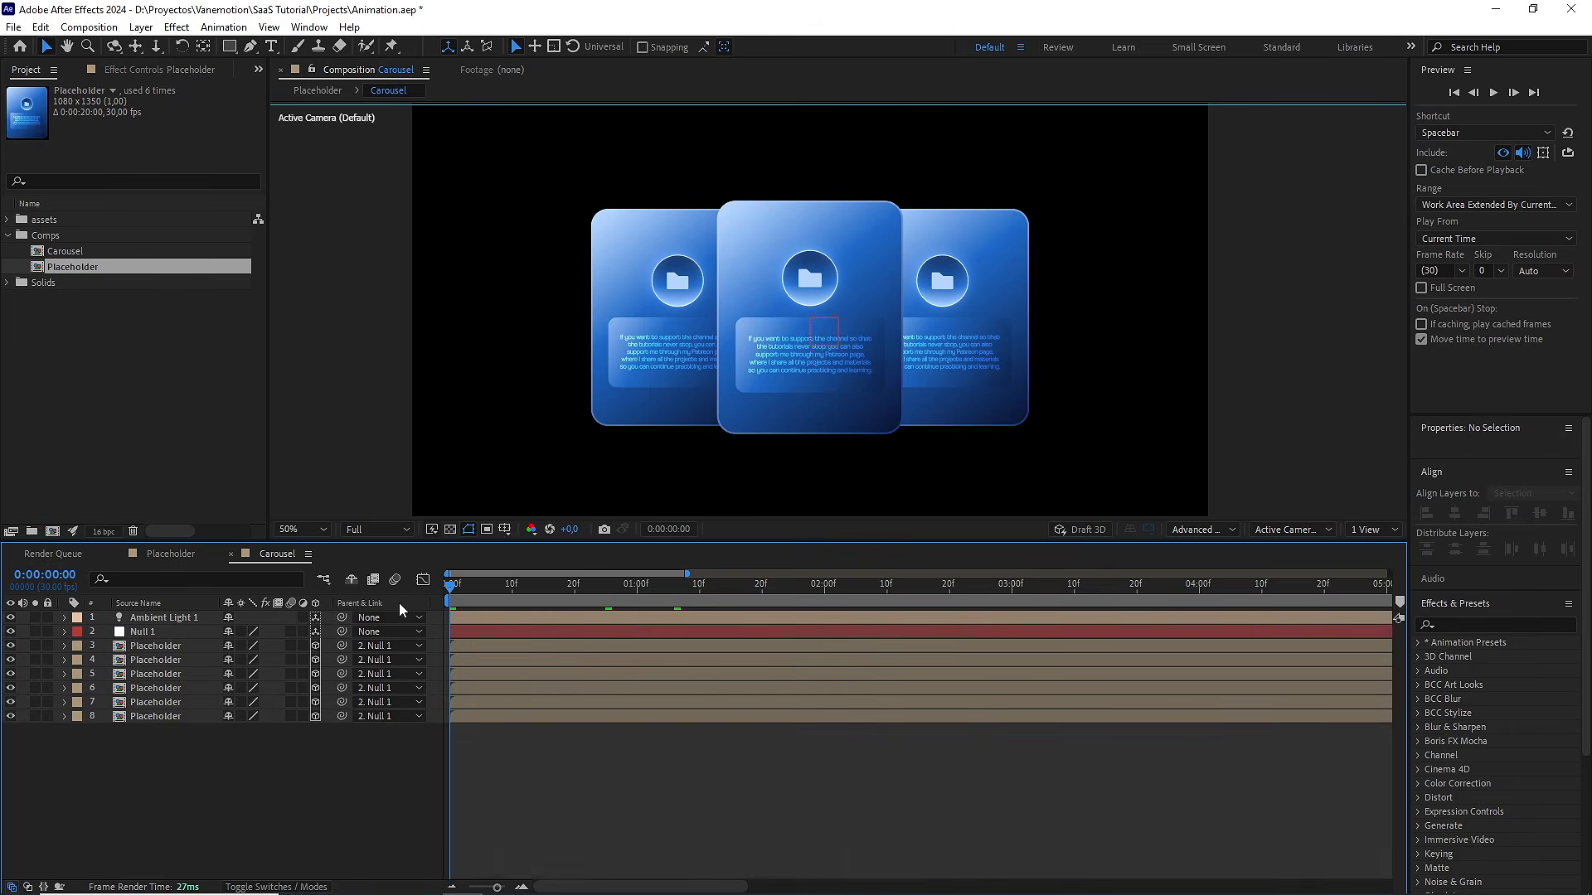
Preview the card animation from the start with the full 20-second timeline shown, and return to 0:00:00:00
key("space")
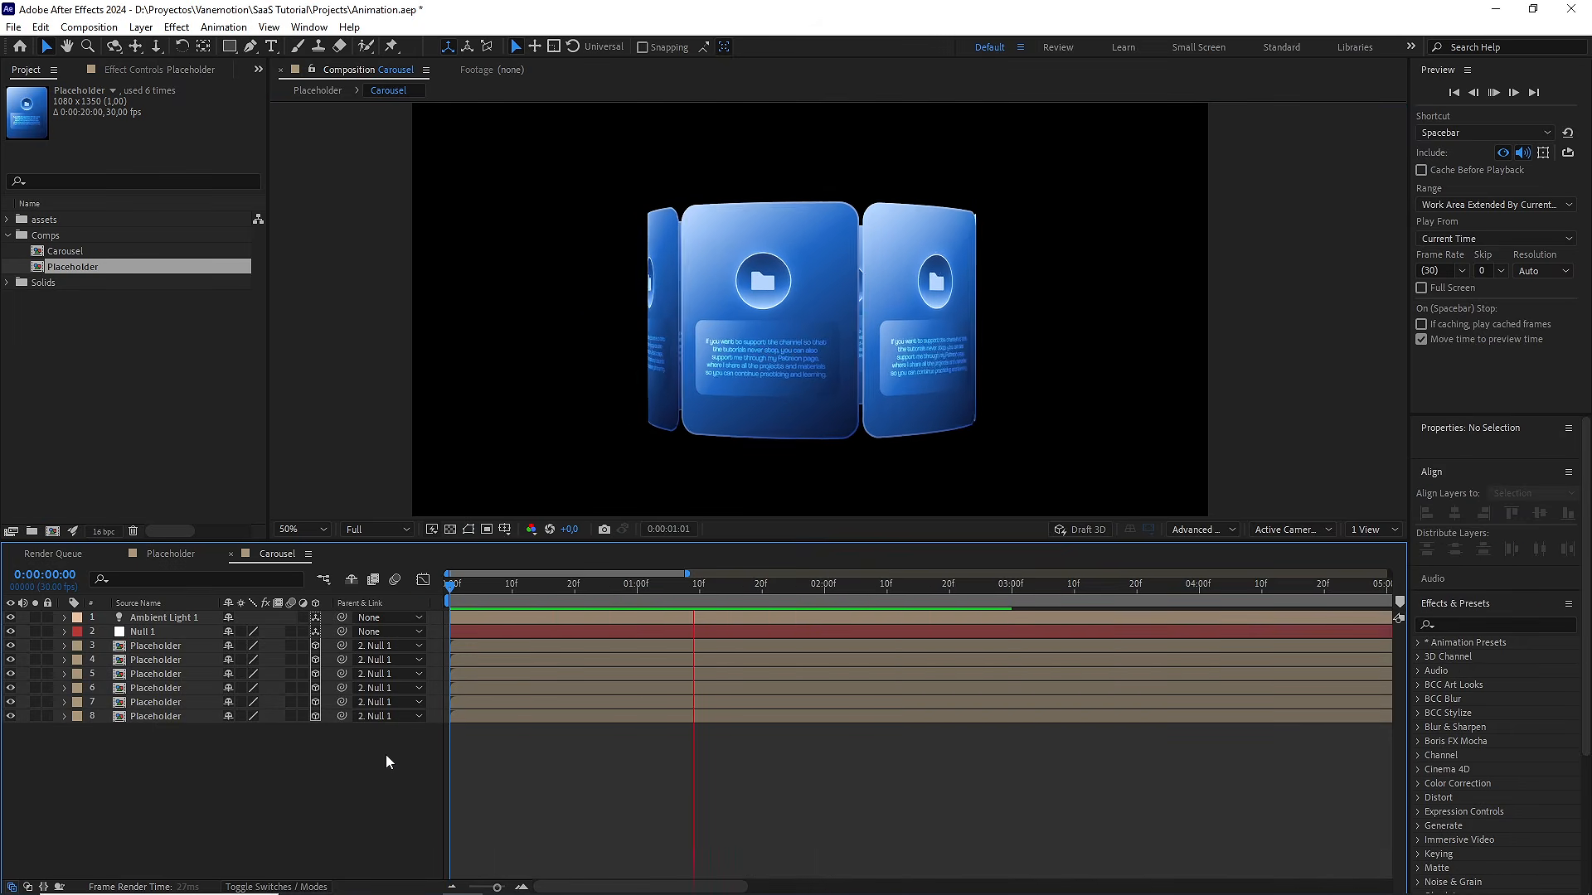
key("space")
left_click_drag(498, 887, 469, 887)
key("Home")
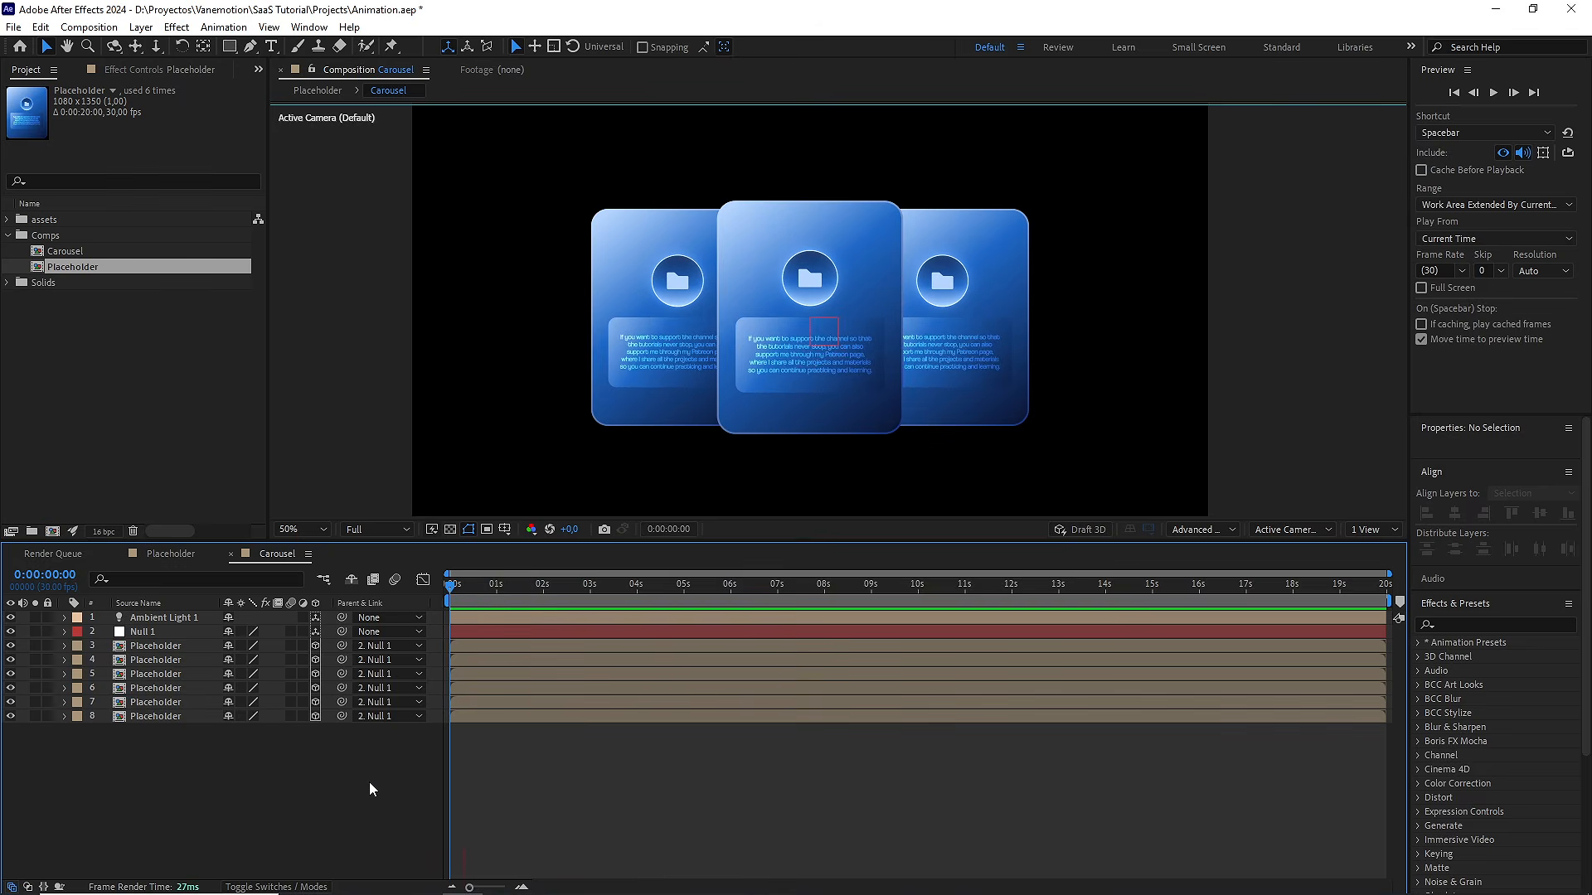
key("space")
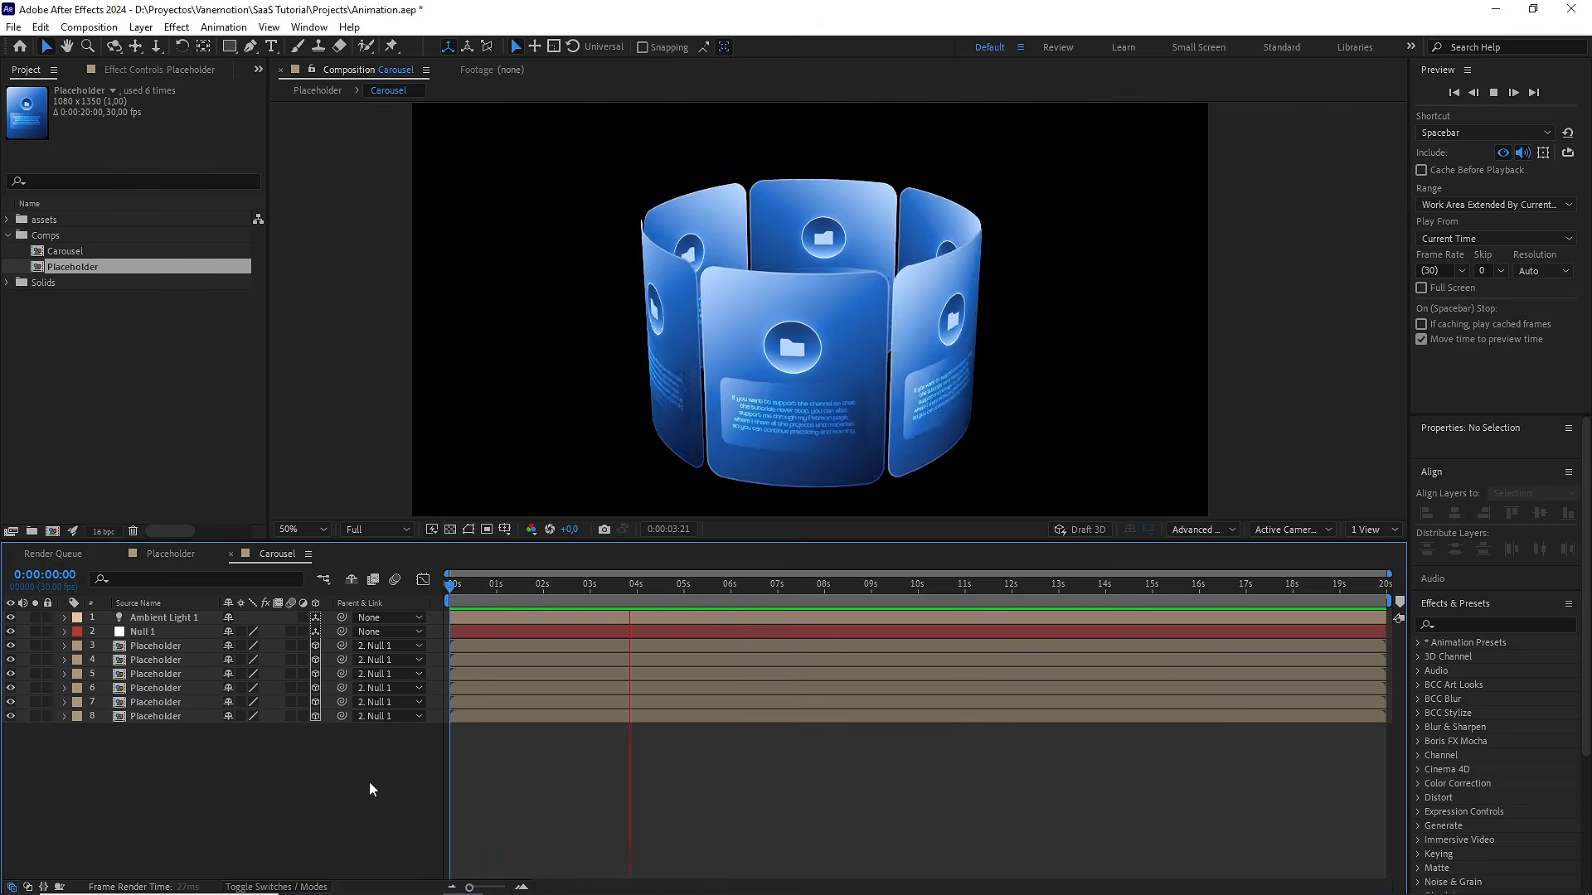
left_click_drag(720, 585, 436, 599)
Set the Opacity of all six Placeholder layers to 98%
left_click_drag(286, 788, 154, 640)
key("t")
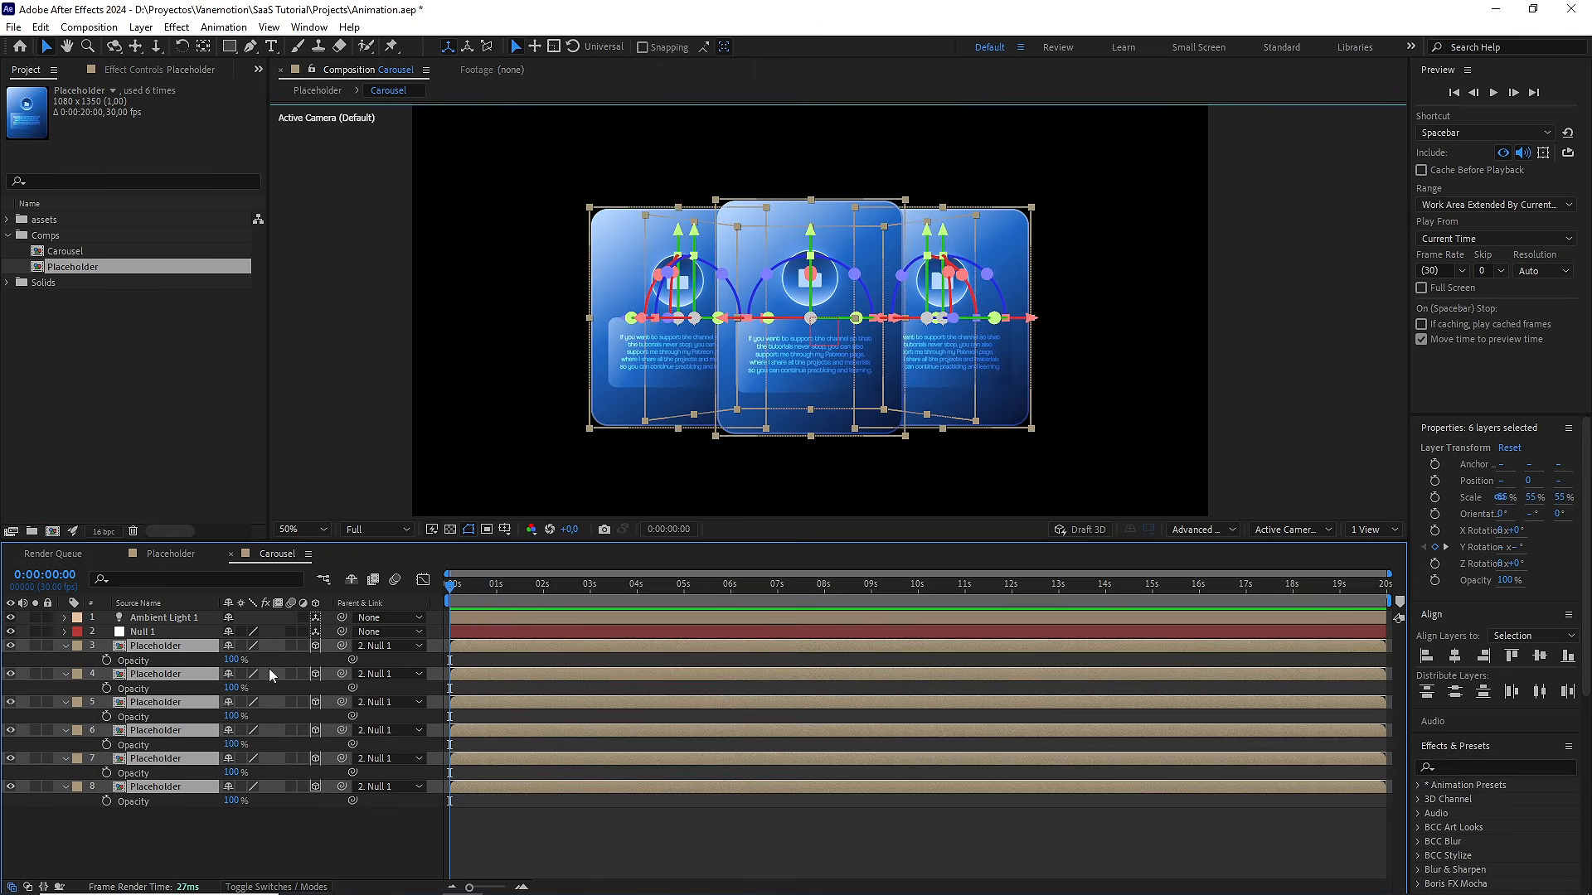
key("period")
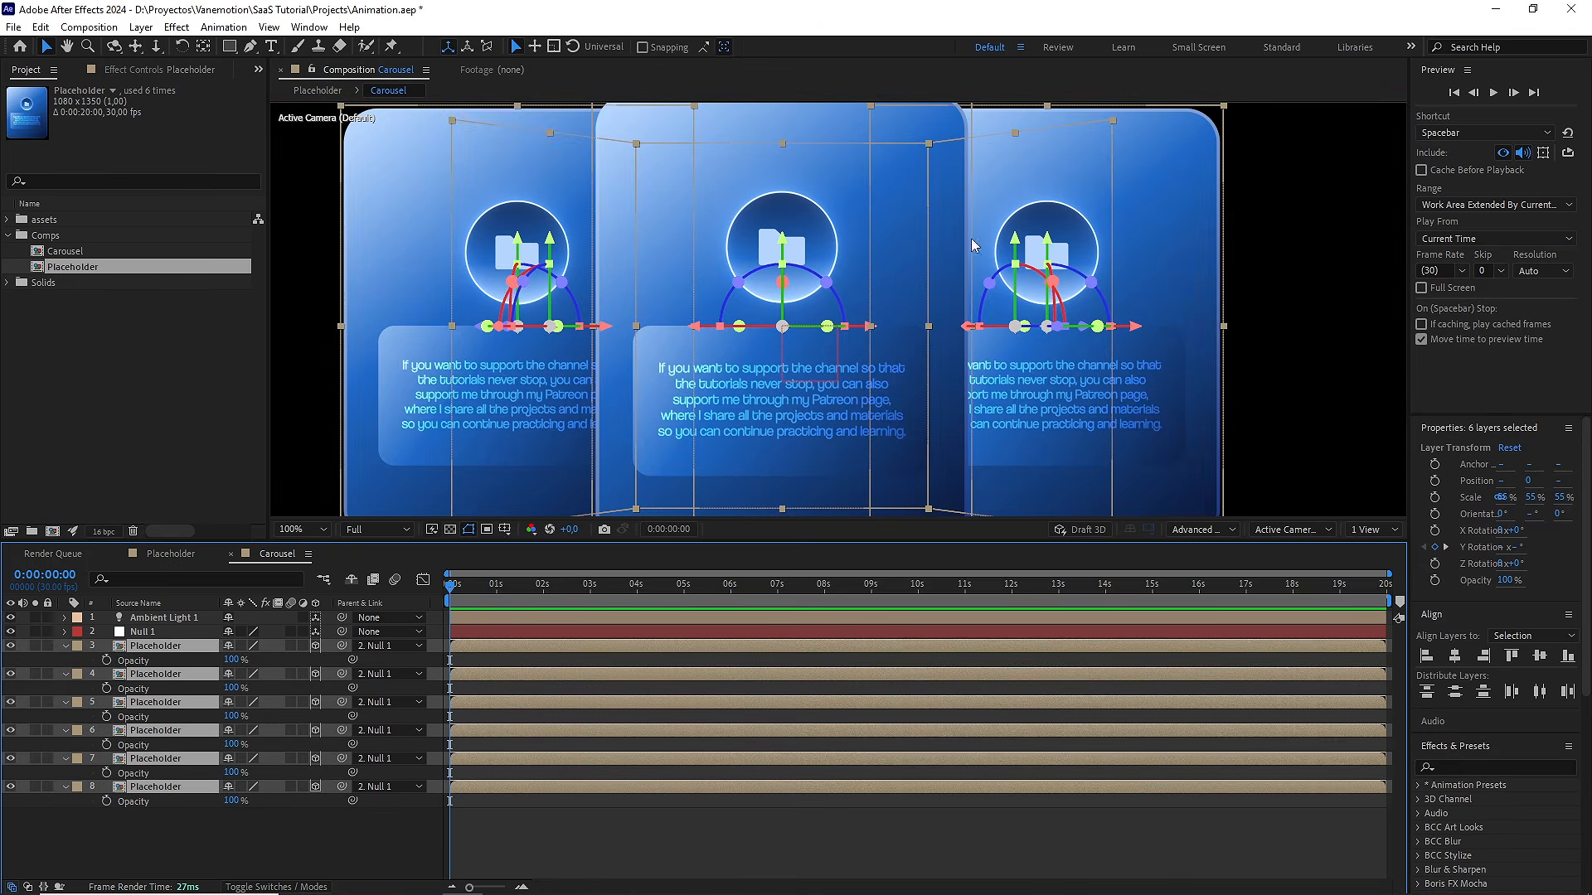
mouse_move(243, 661)
left_mouse_down()
mouse_move(192, 657)
mouse_move(237, 661)
left_mouse_up()
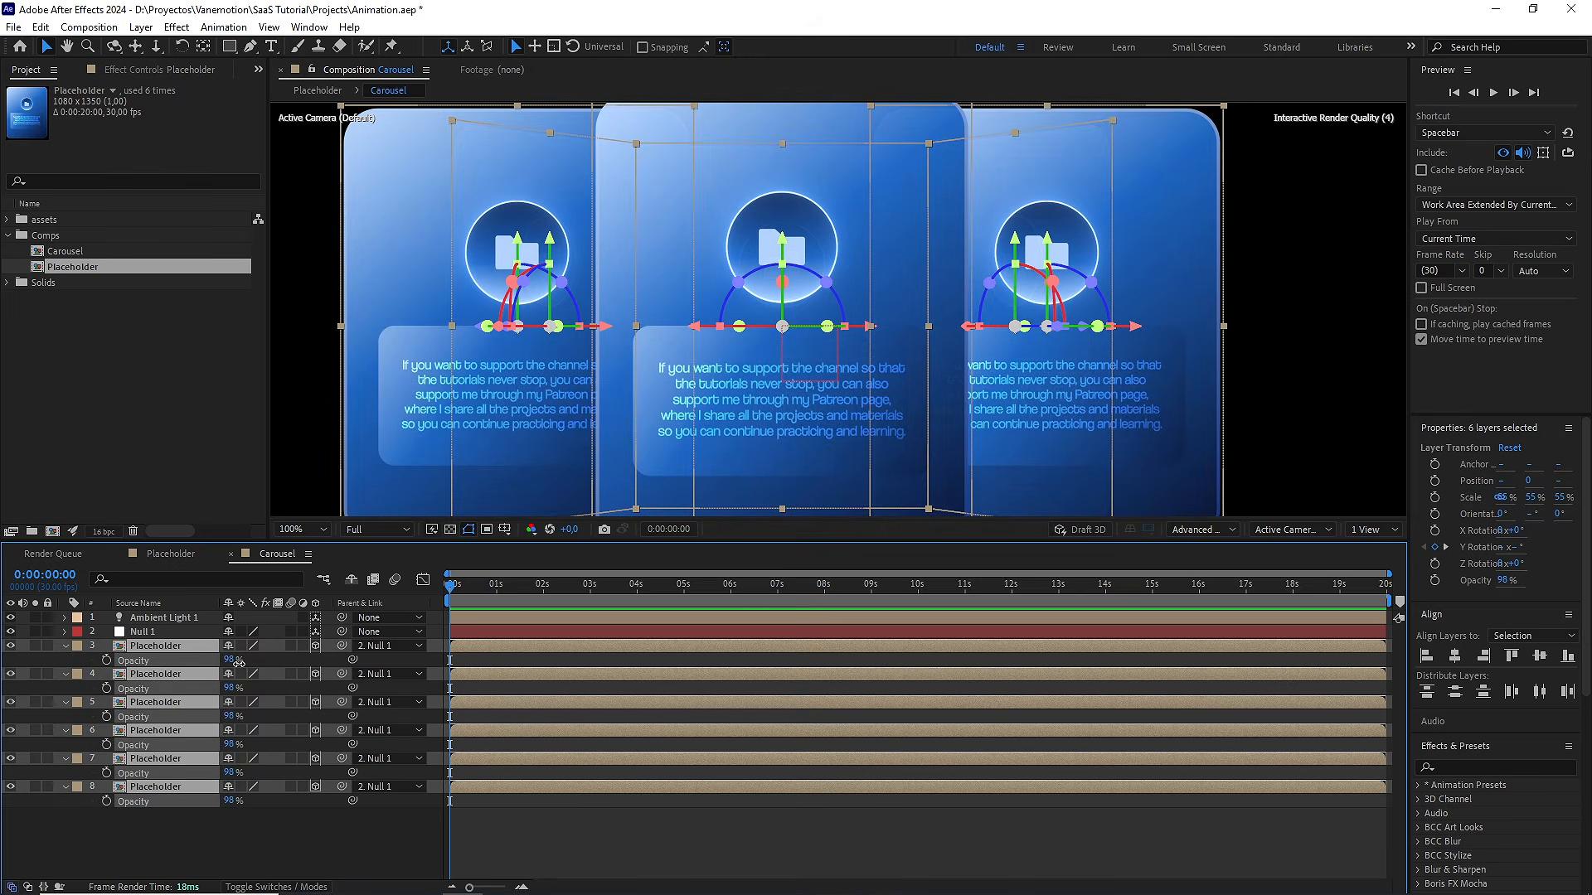
left_click(352, 824)
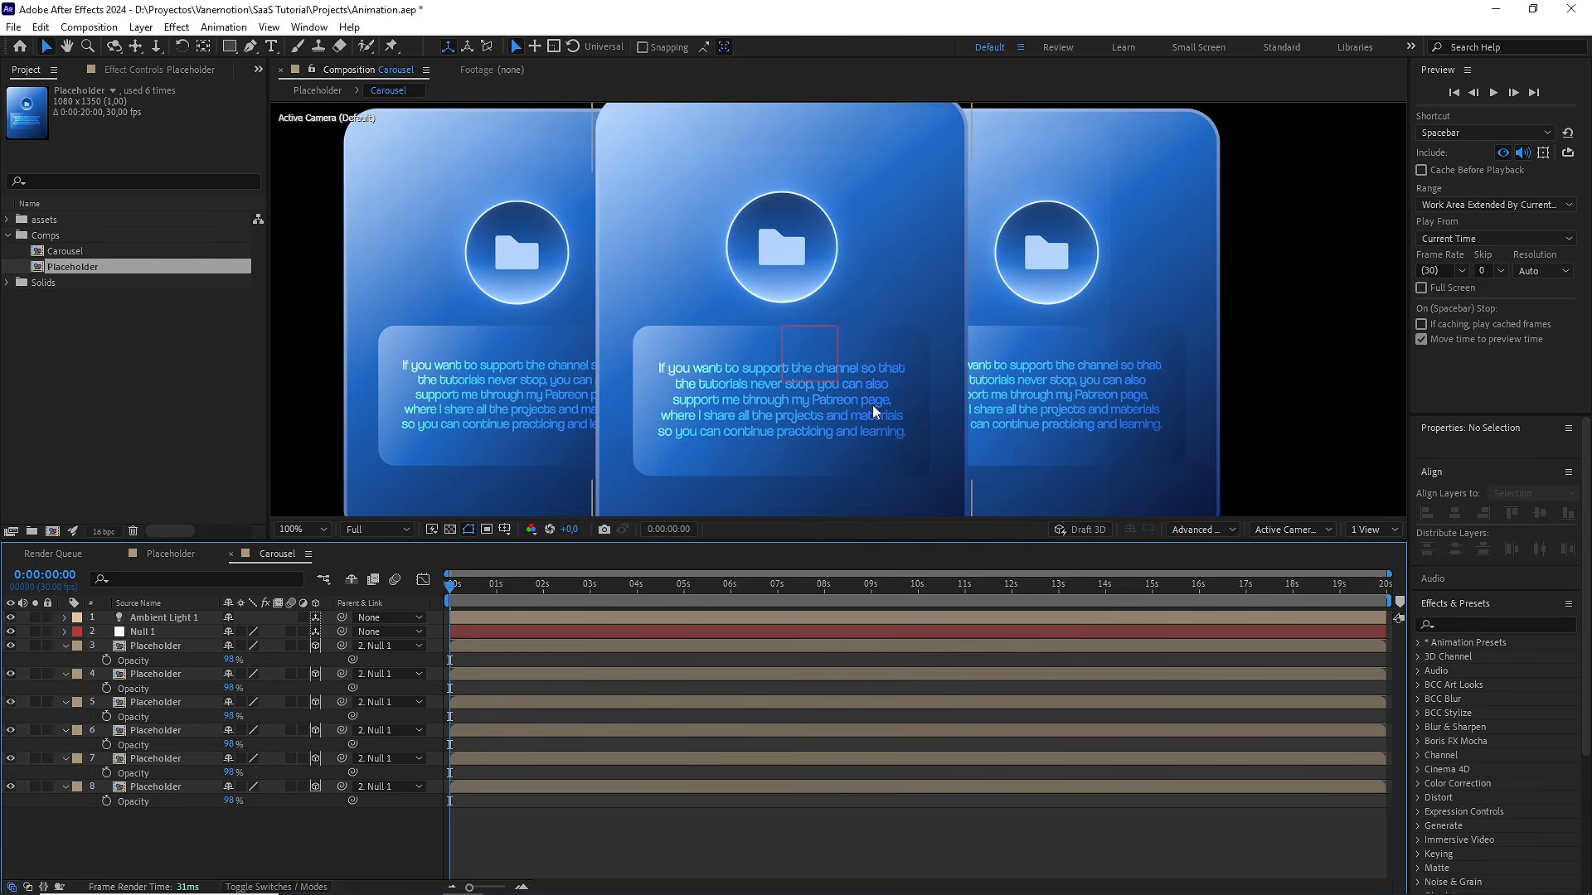
Examine the card edges and glow up close, and scrub the carousel to 0:00:02:18
scroll(918, 239, "up", 1)
left_click_drag(936, 168, 854, 409)
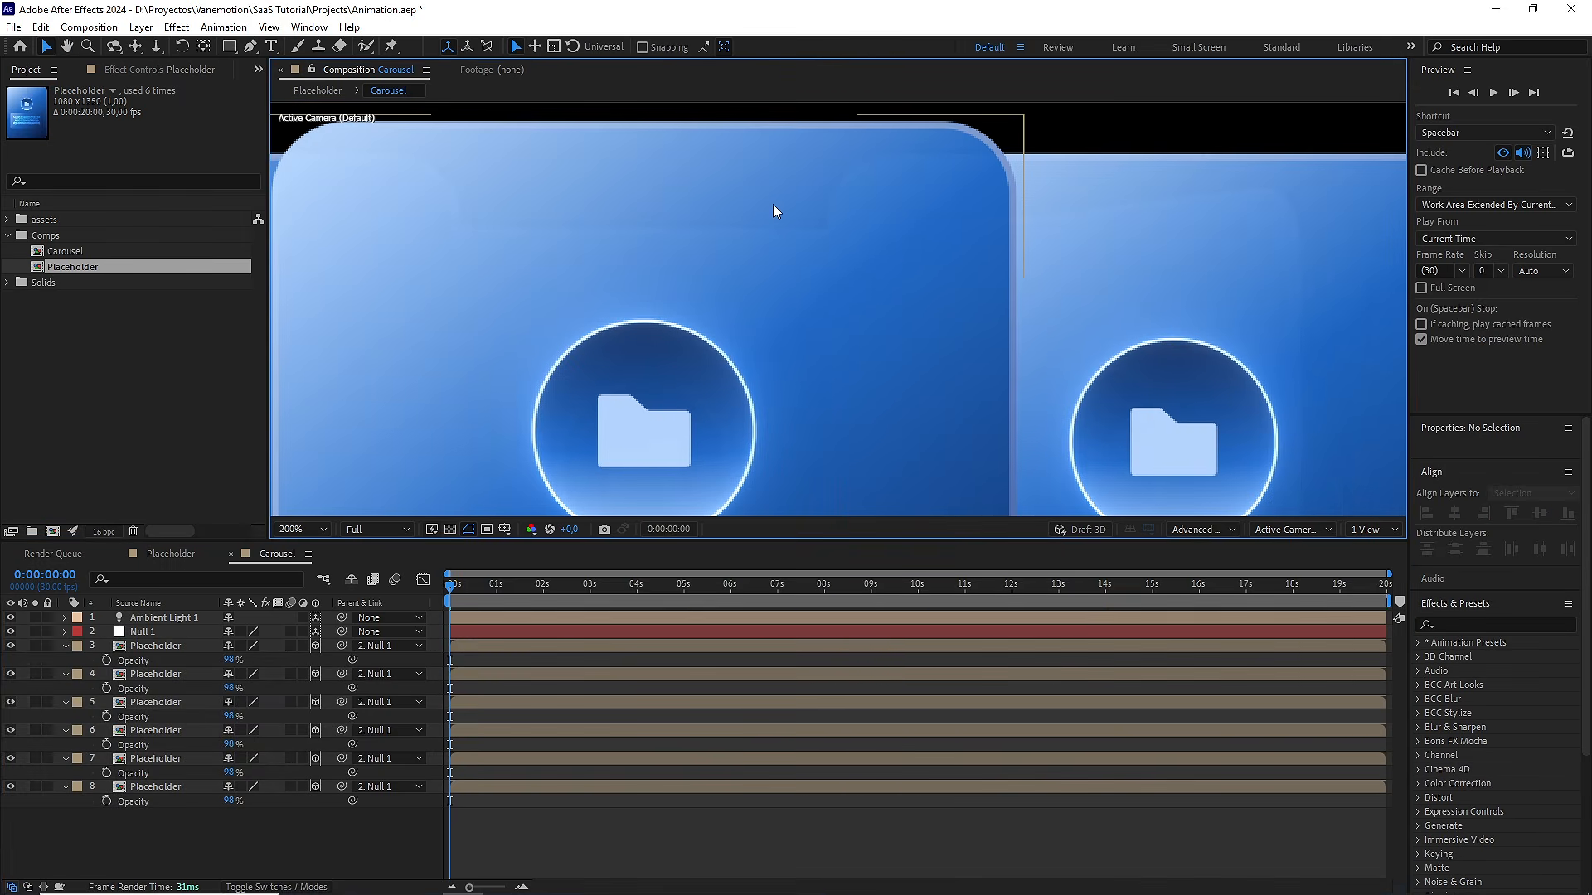
left_click(457, 591)
left_click(452, 590)
scroll(807, 406, "down", 4)
left_click_drag(855, 461, 859, 413)
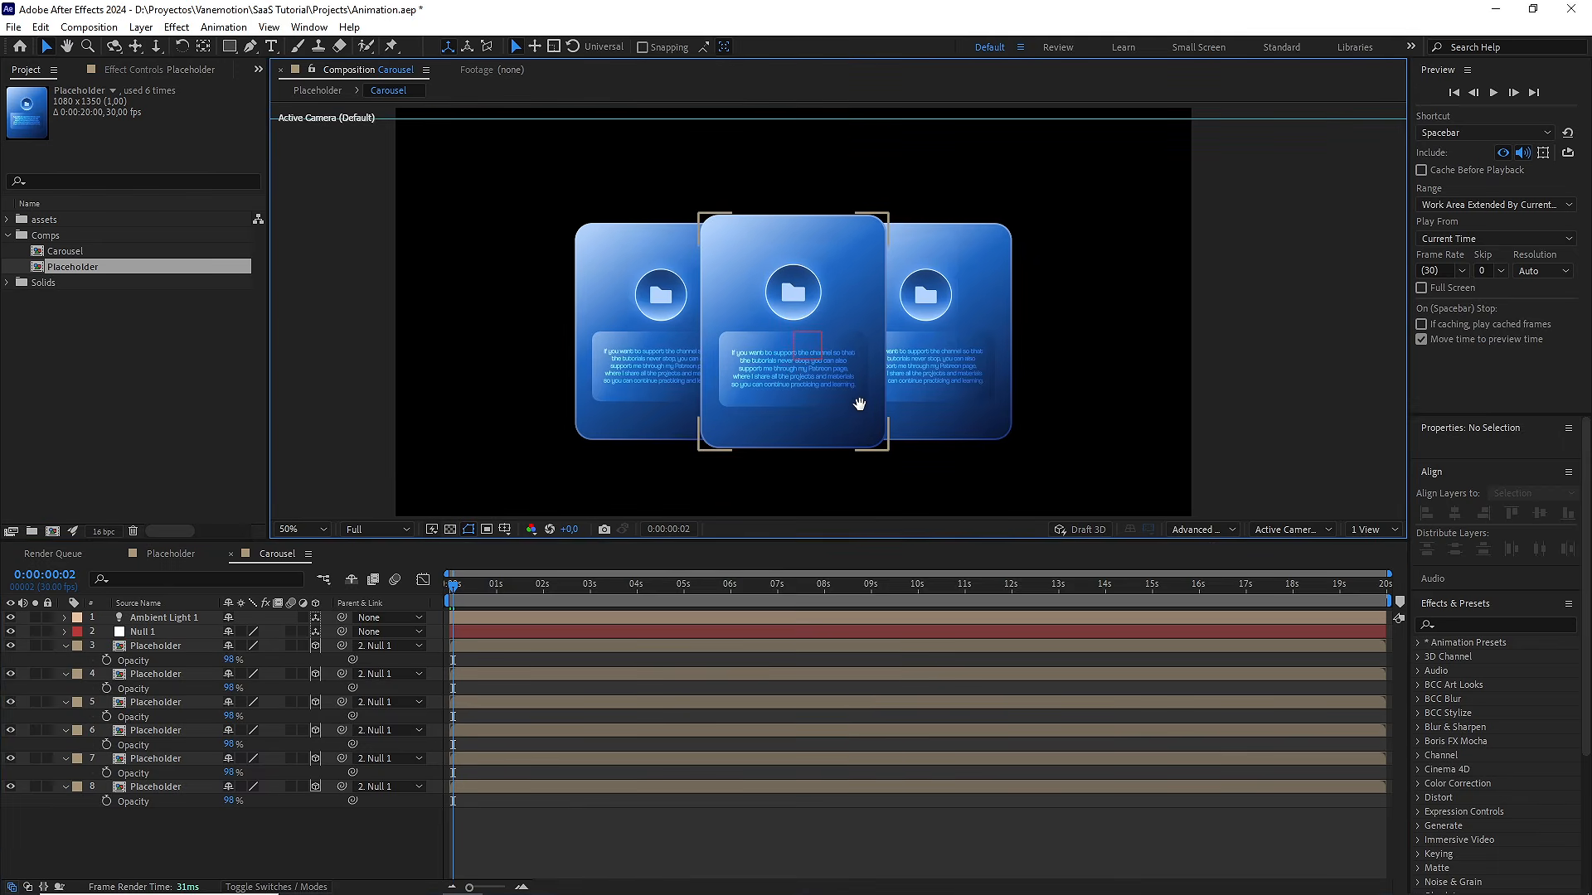
left_click_drag(459, 597, 569, 593)
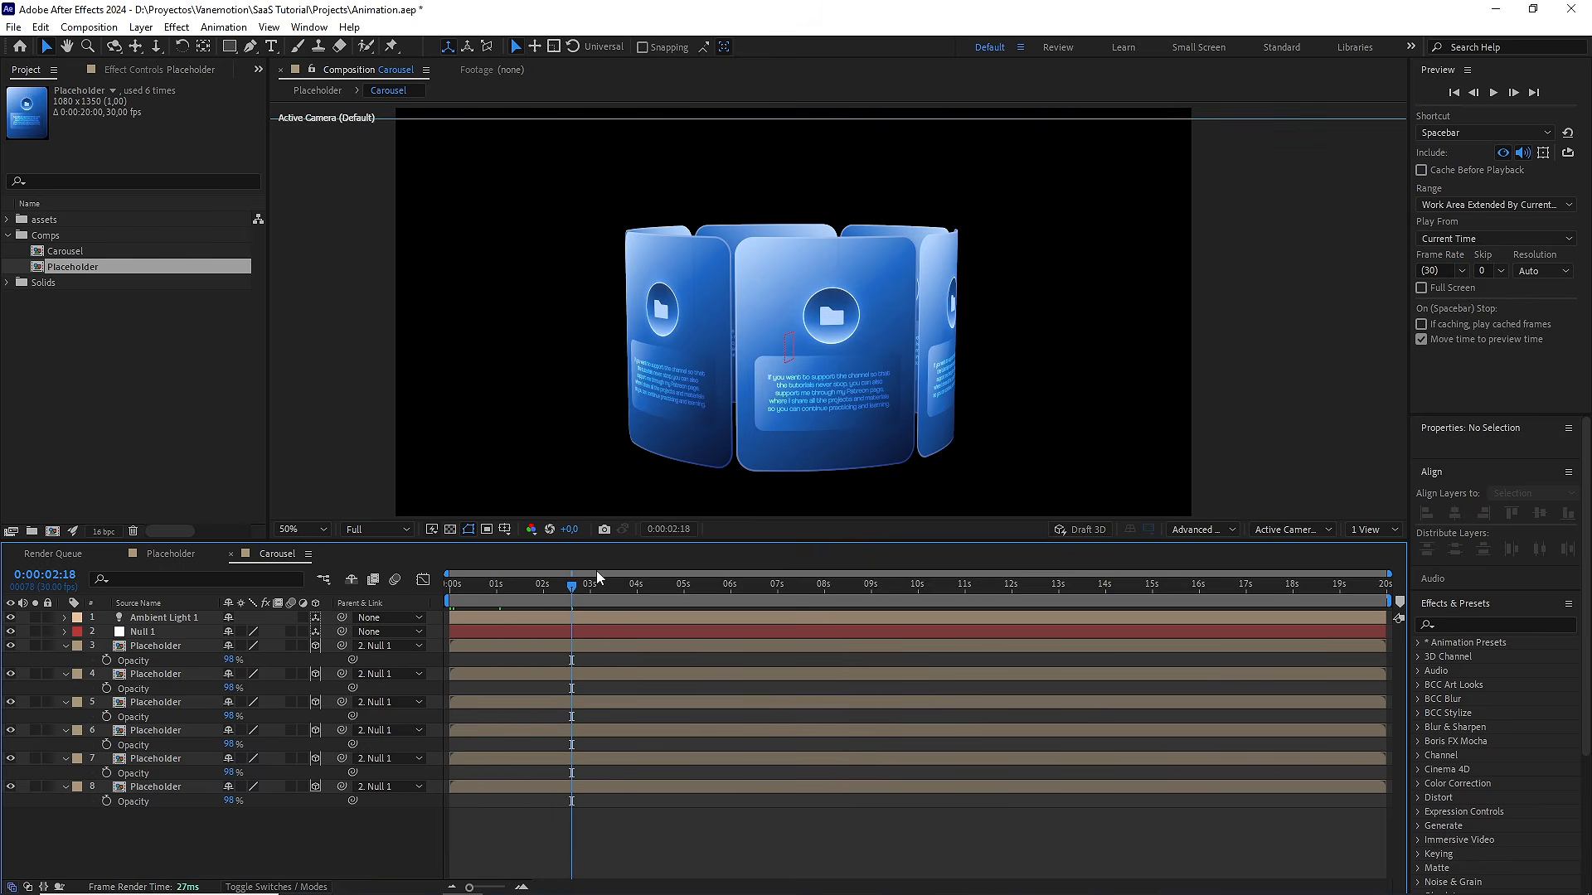
Create a project folder named Placeholders and move the Placeholder composition into it
left_click(101, 305)
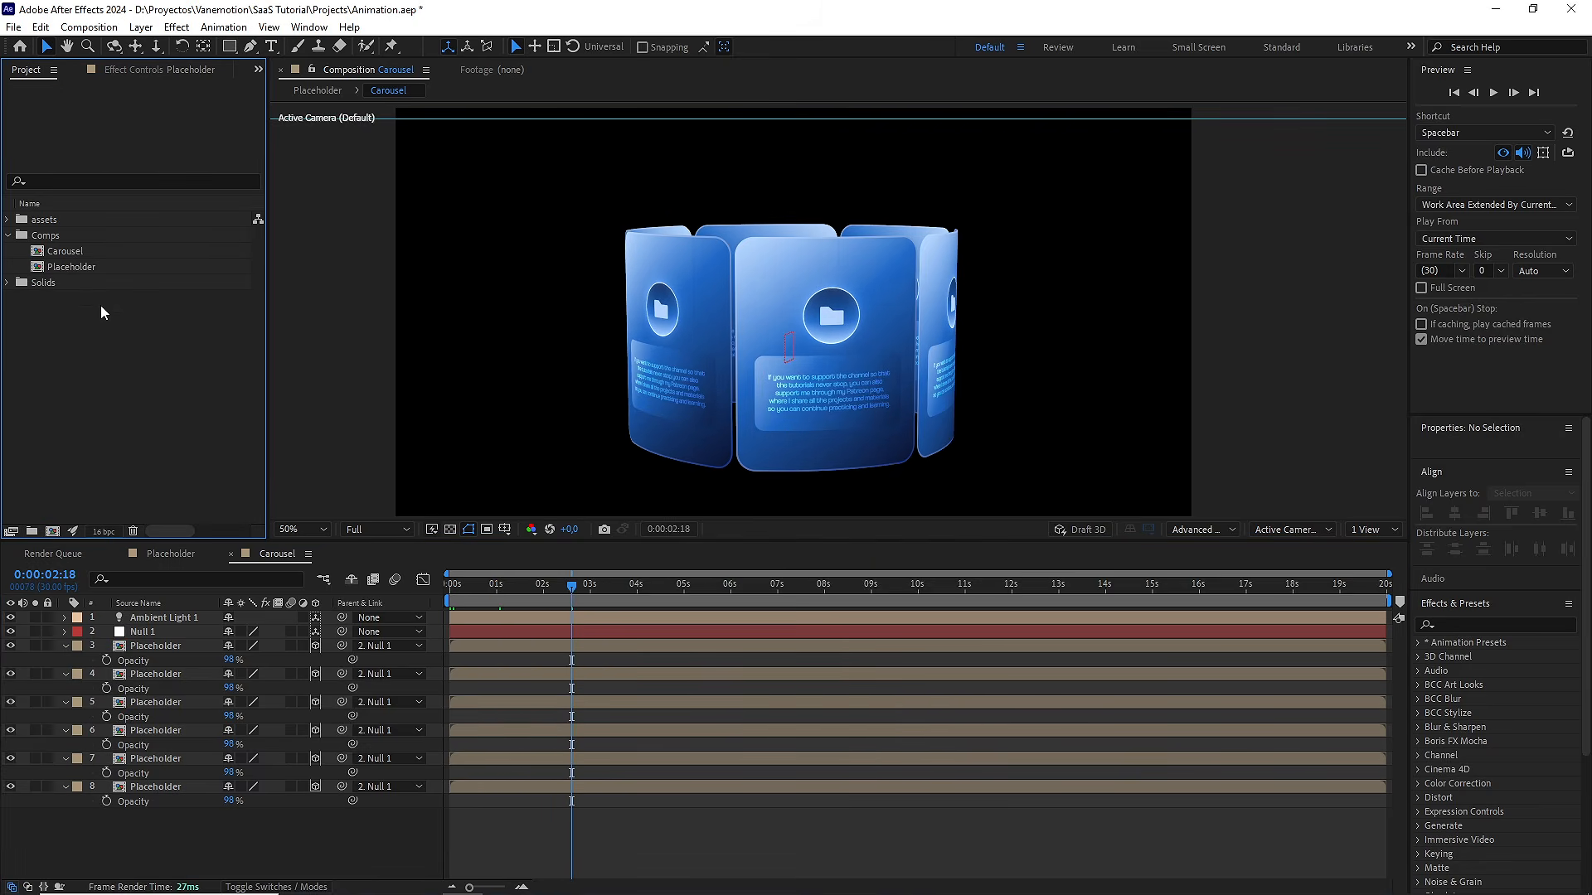
left_click(31, 531)
type("Placeholders")
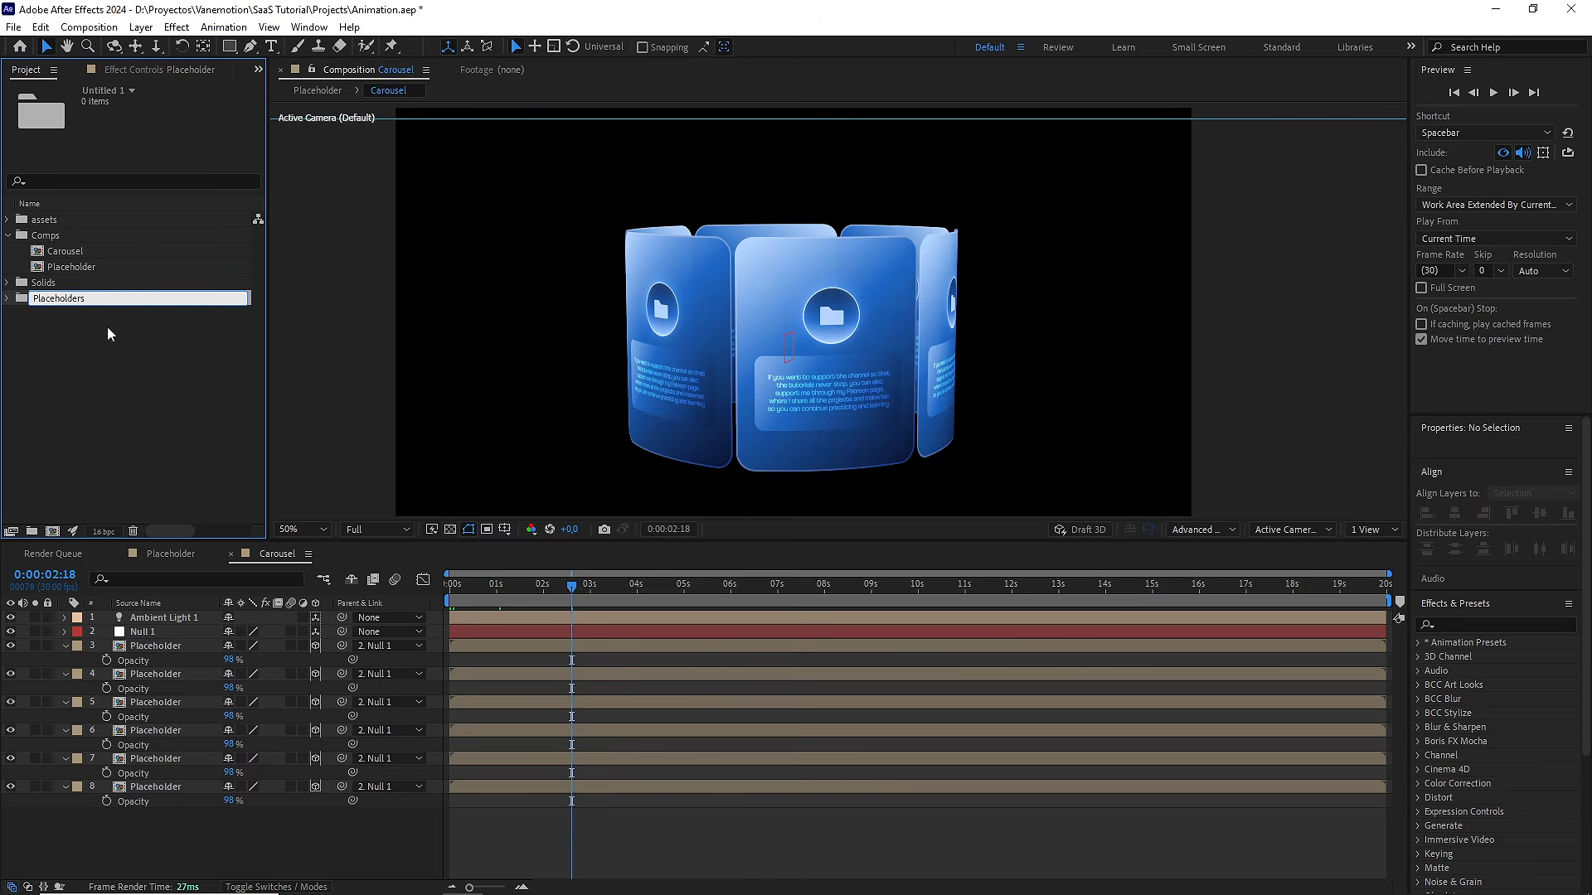
key("Return")
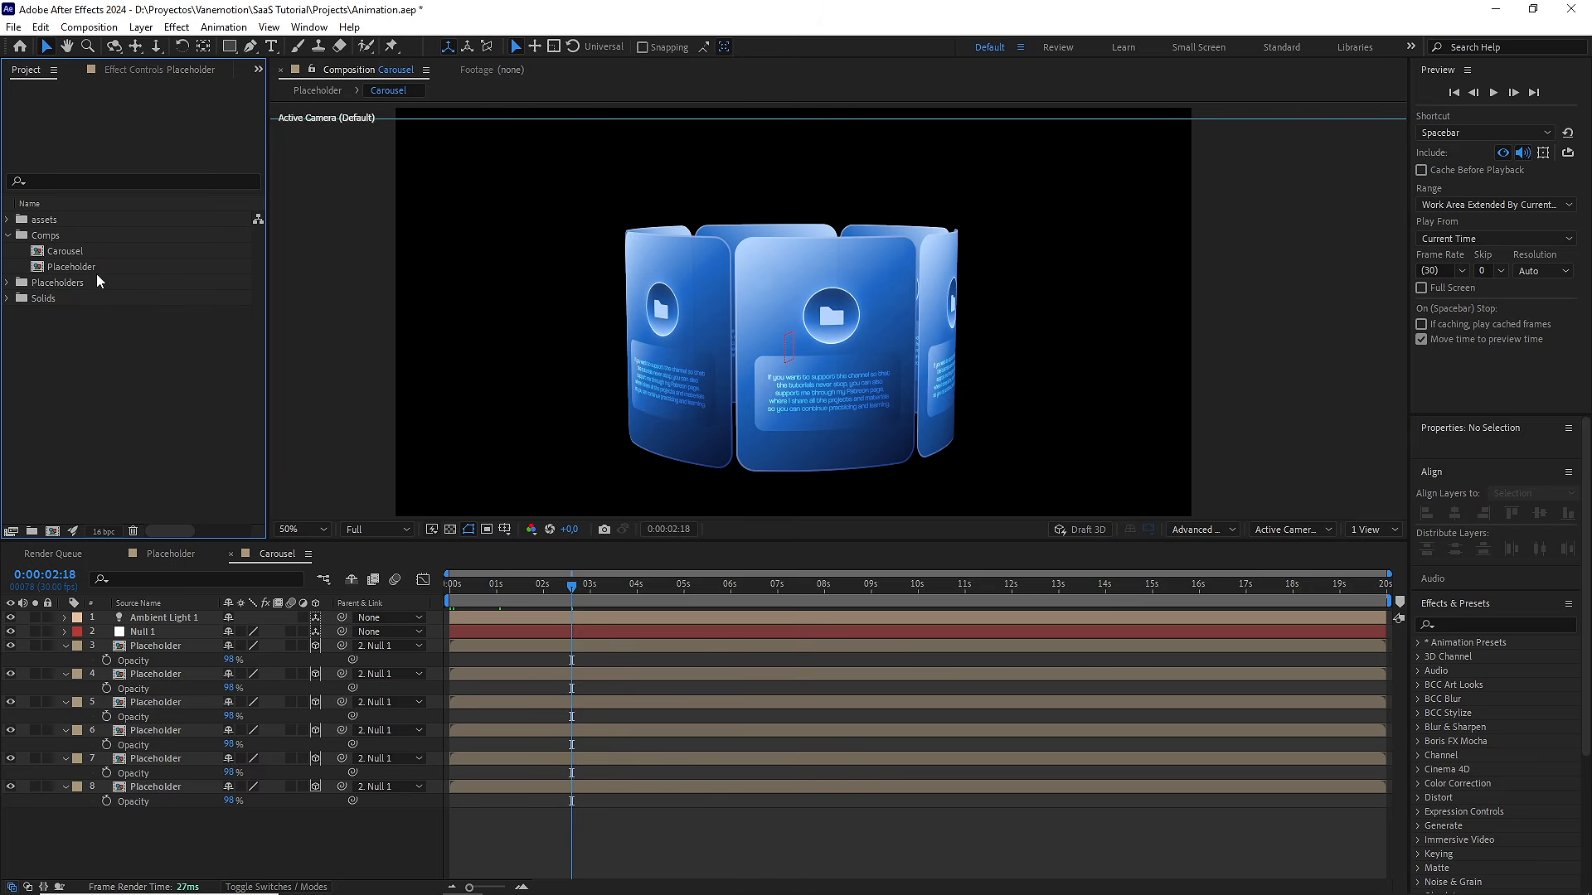
left_click_drag(91, 272, 25, 282)
left_click(8, 267)
Scrub to 0:00:03:14 and duplicate the Placeholder composition five times in the Placeholders folder
left_click_drag(586, 594, 610, 590)
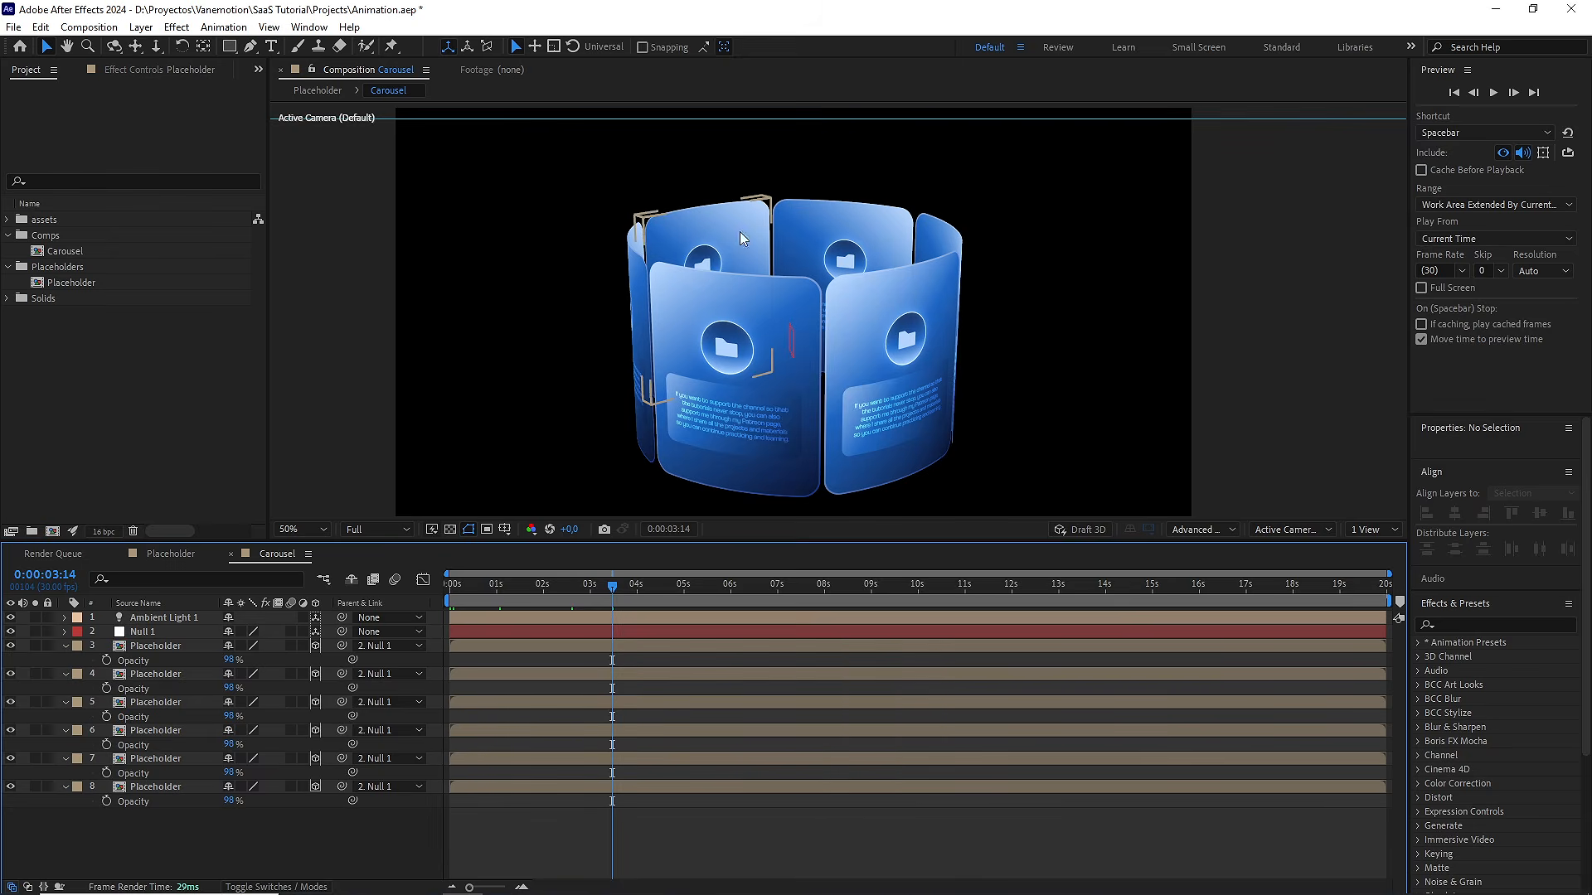
left_click(91, 284)
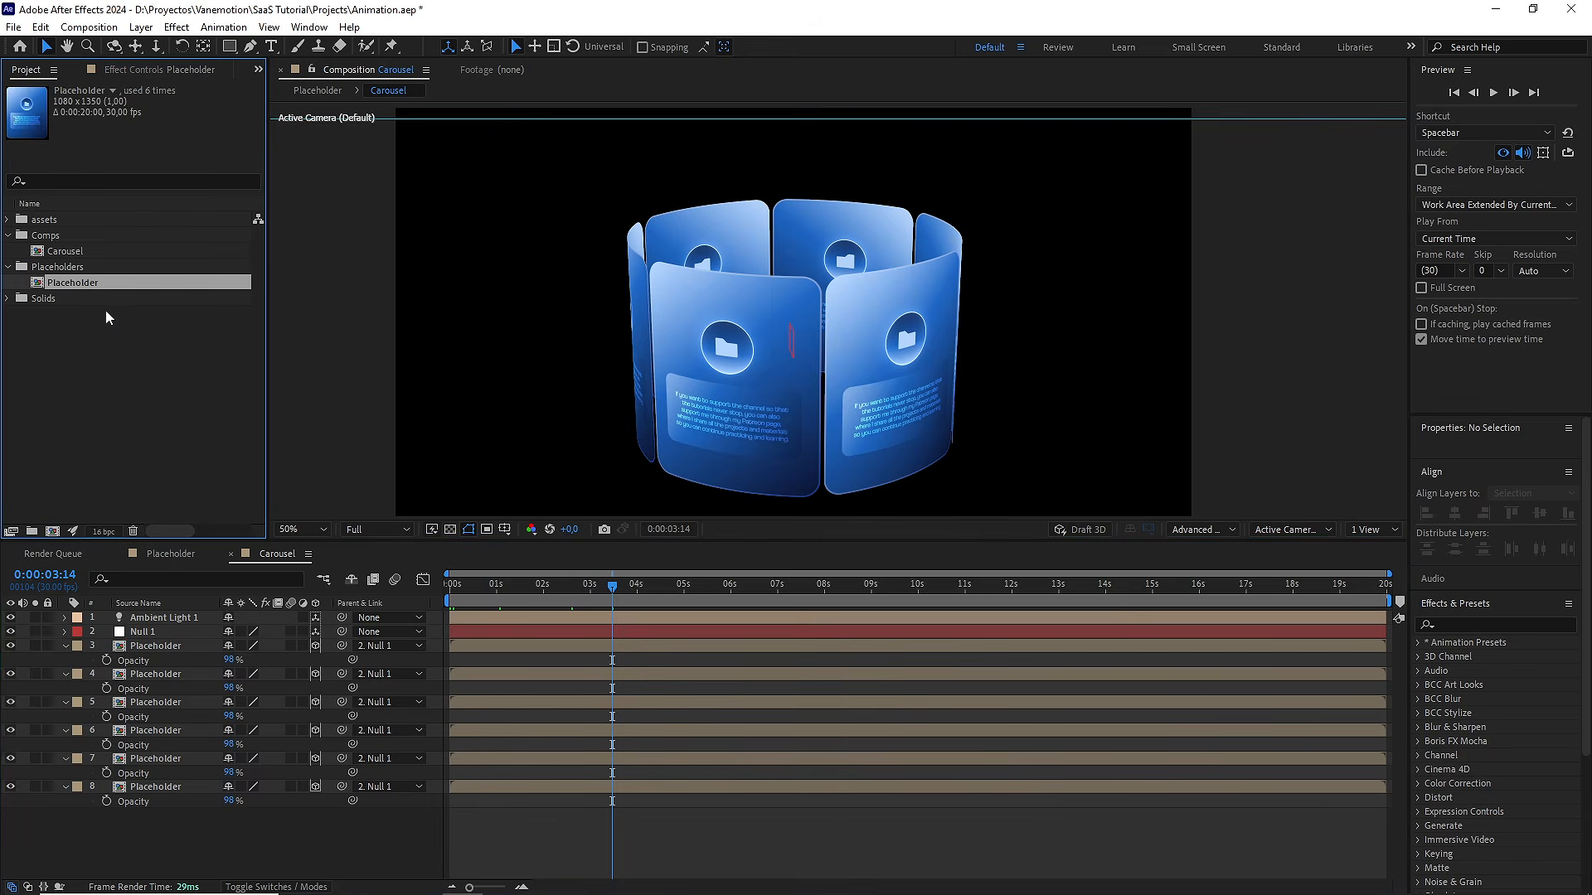
key("ctrl+d")
key("ctrl+d")
key("ctrl+d")
key("ctrl+d")
key("ctrl+d")
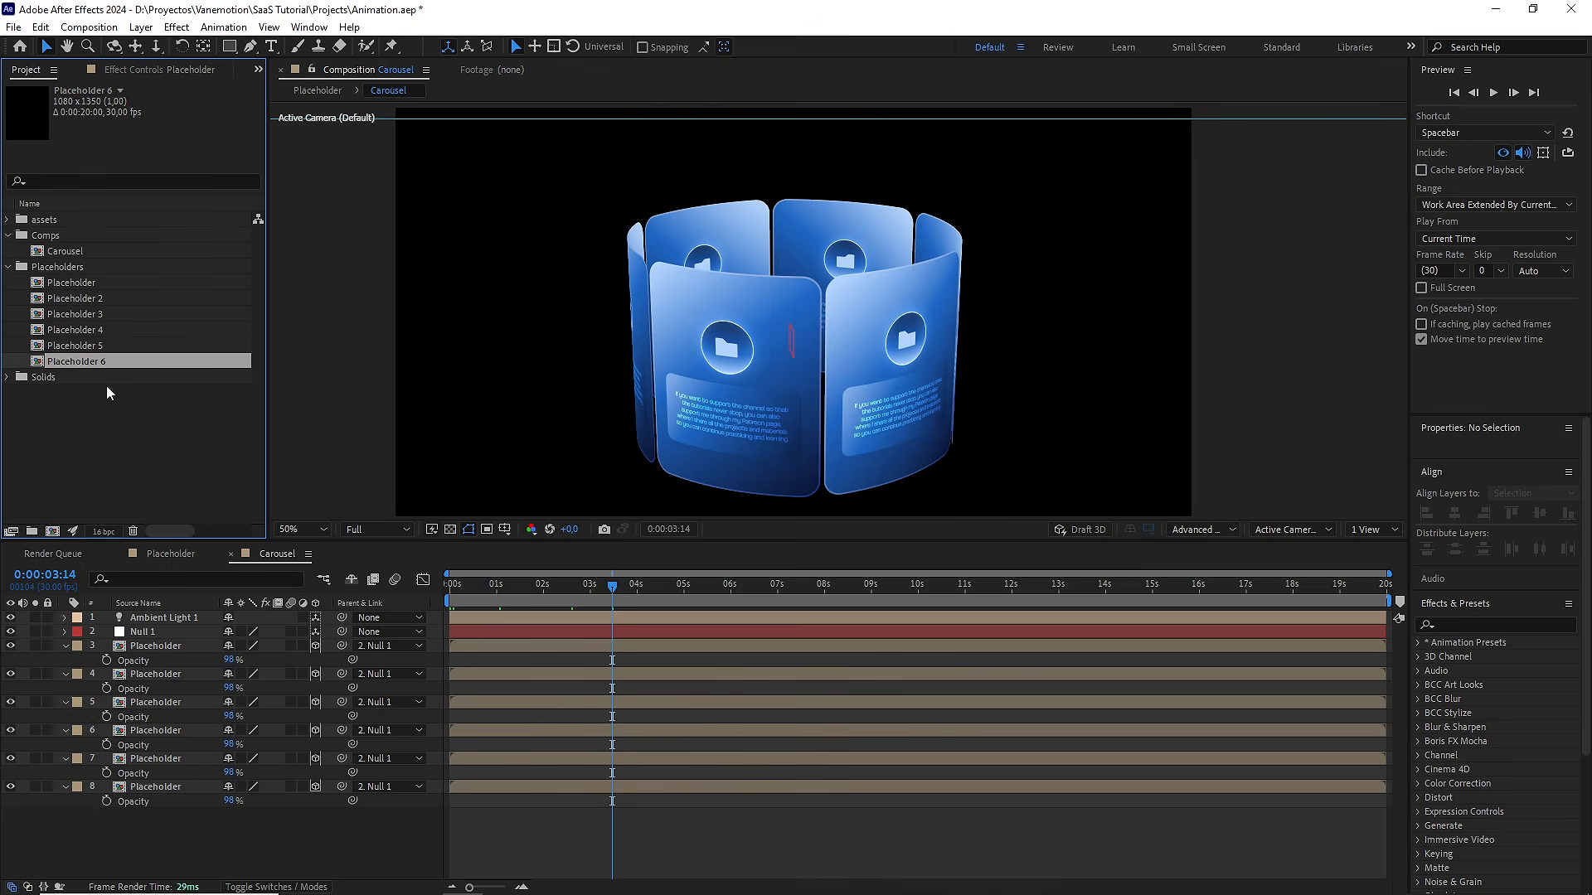
Replace the sources of layers 4 and 5 with the Placeholder 2 and Placeholder 3 compositions
left_click(166, 673)
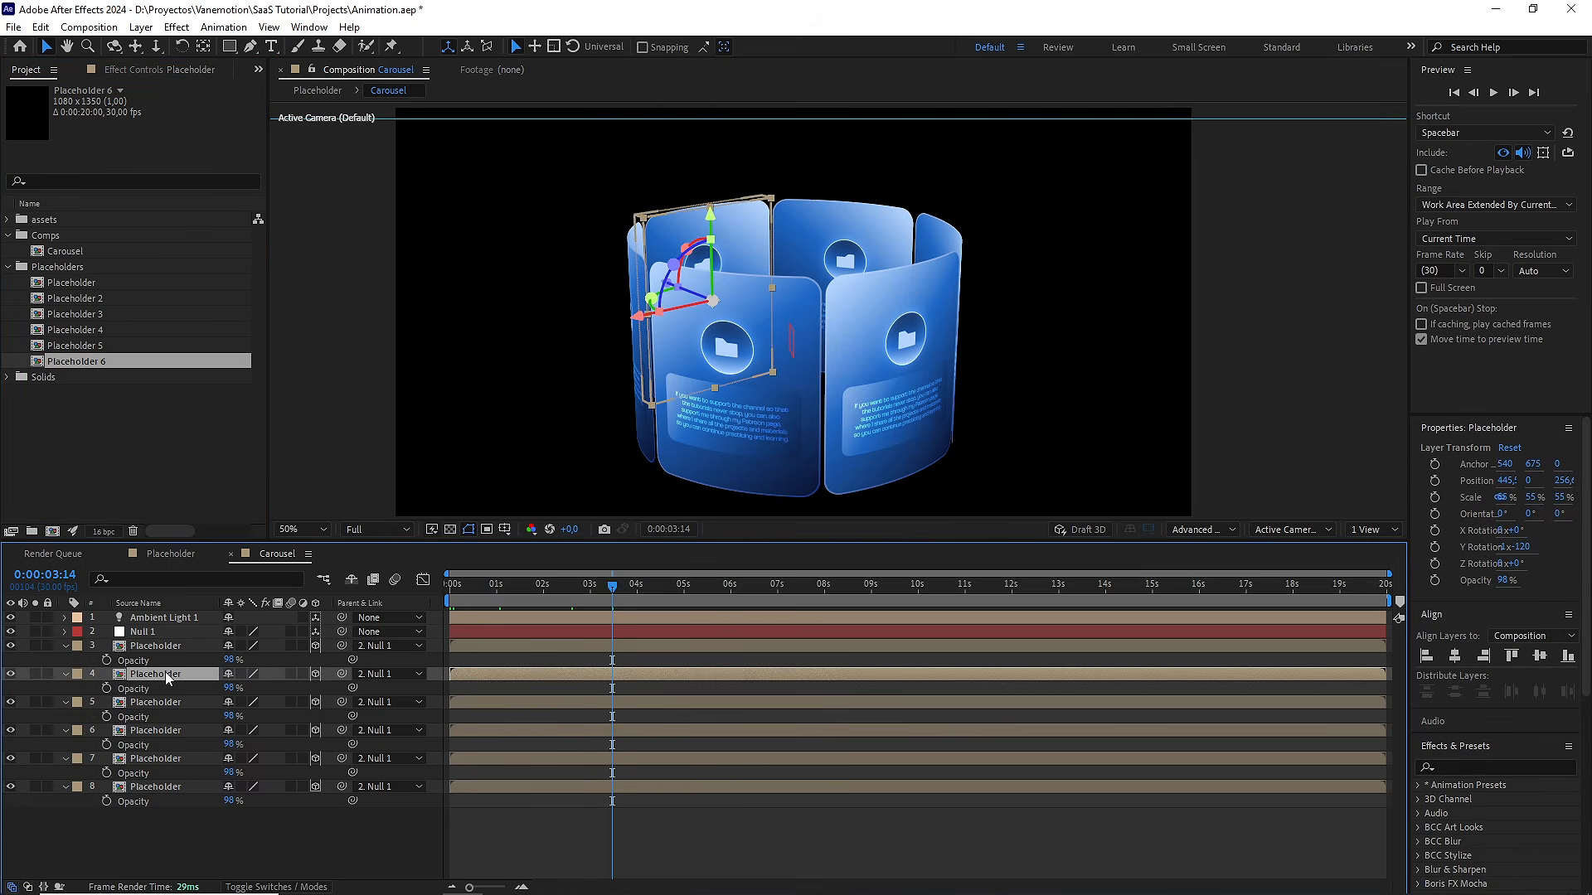
left_click(88, 300)
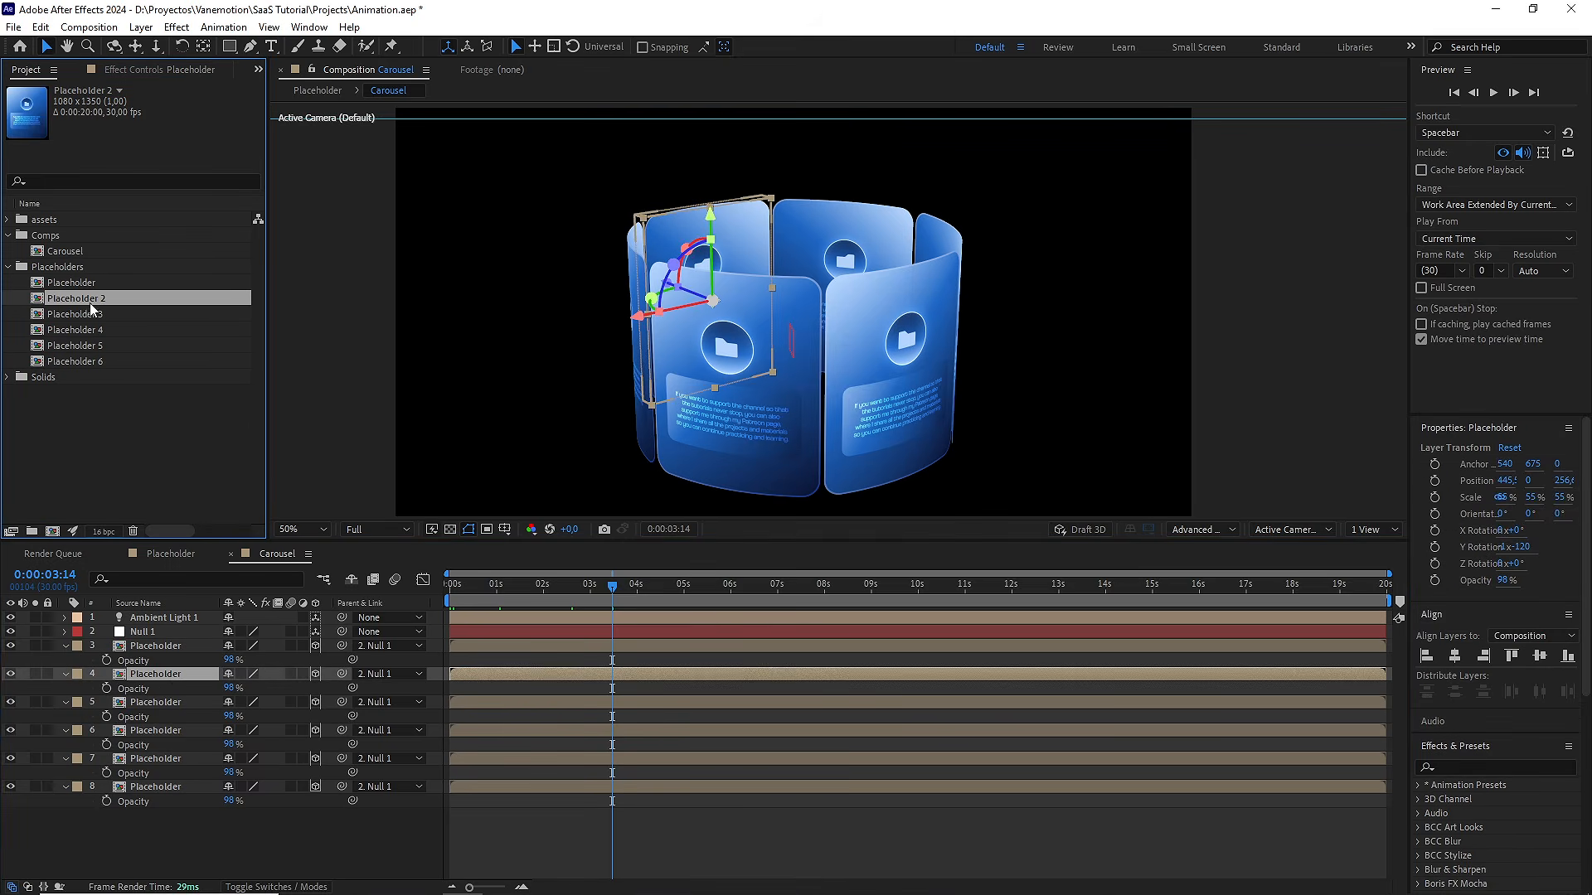
left_click_drag(92, 301, 171, 673)
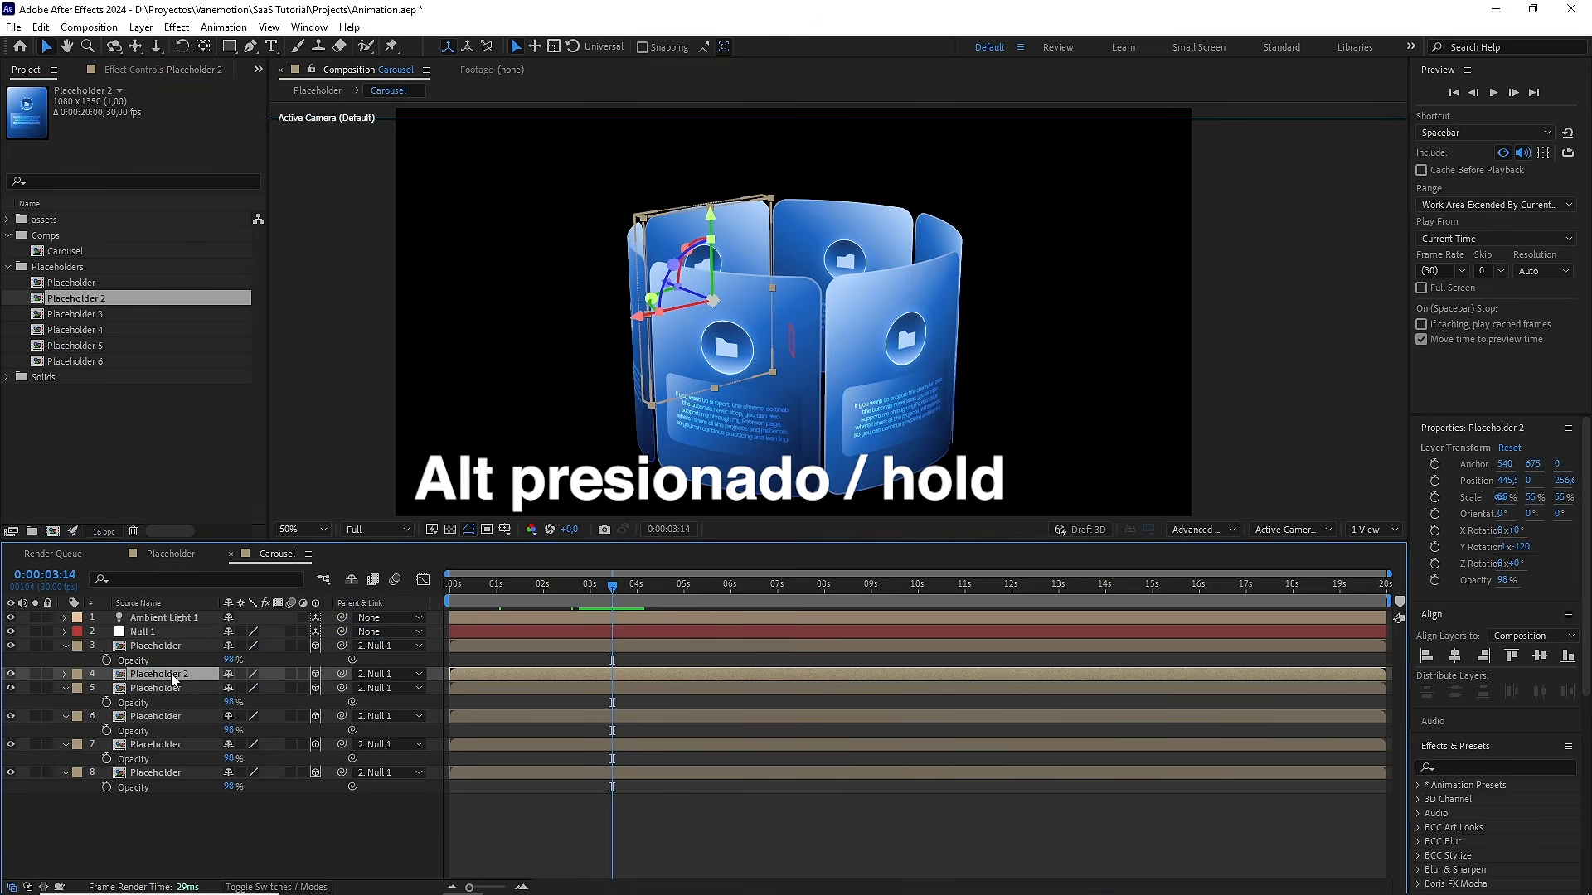
left_click(167, 686)
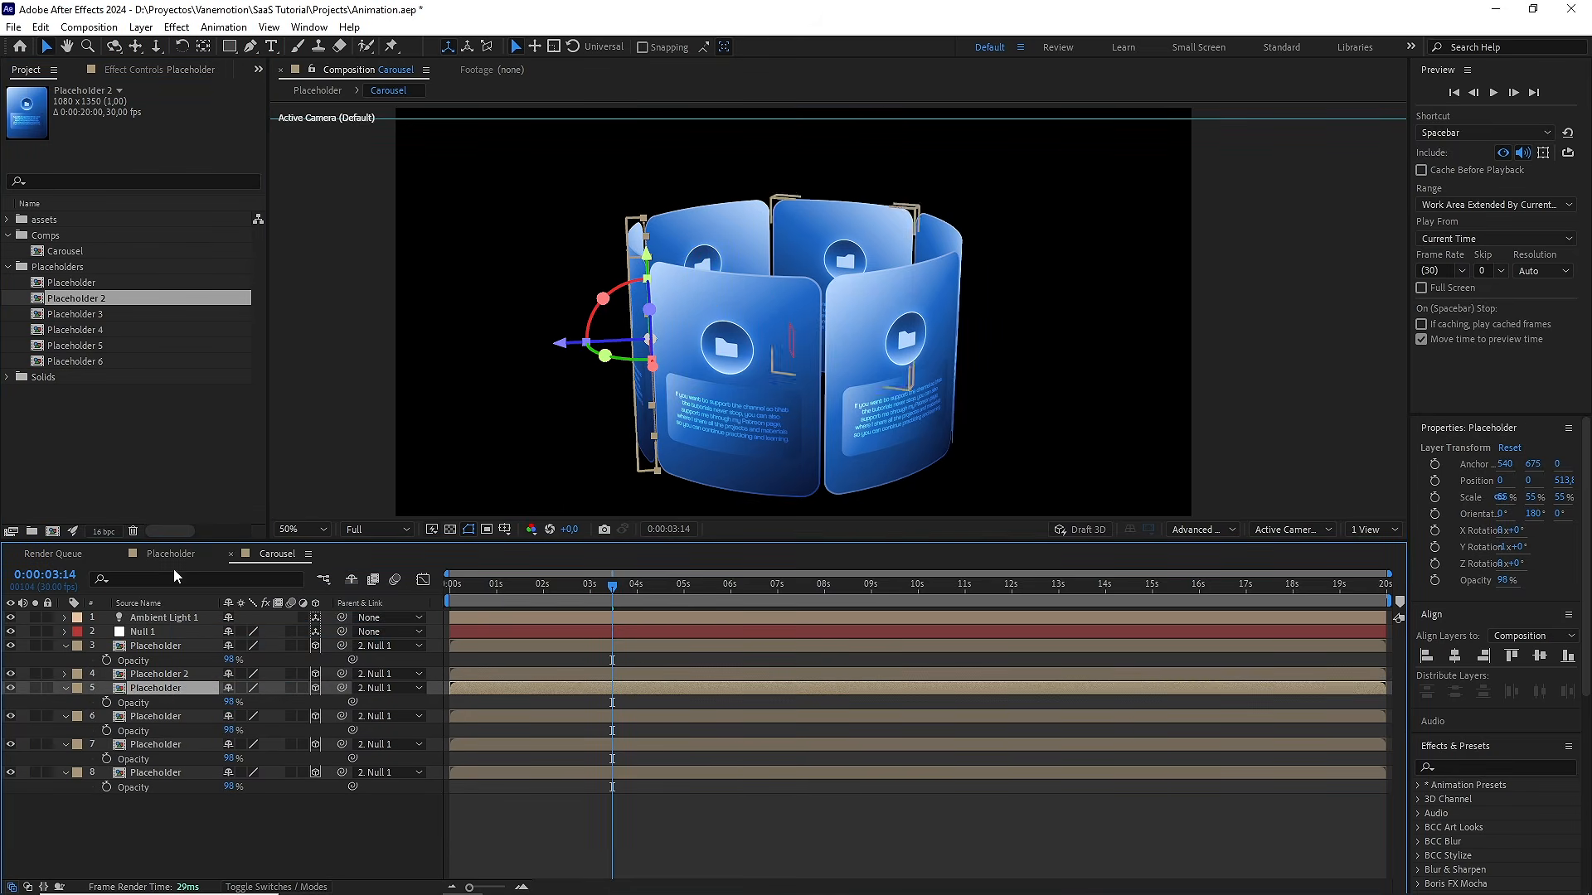
left_click(93, 315)
left_click_drag(208, 577, 171, 688)
Replace the sources of layers 6, 7 and 8 with Placeholder 4, Placeholder 5 and Placeholder 6, and return to the start
left_click(167, 701)
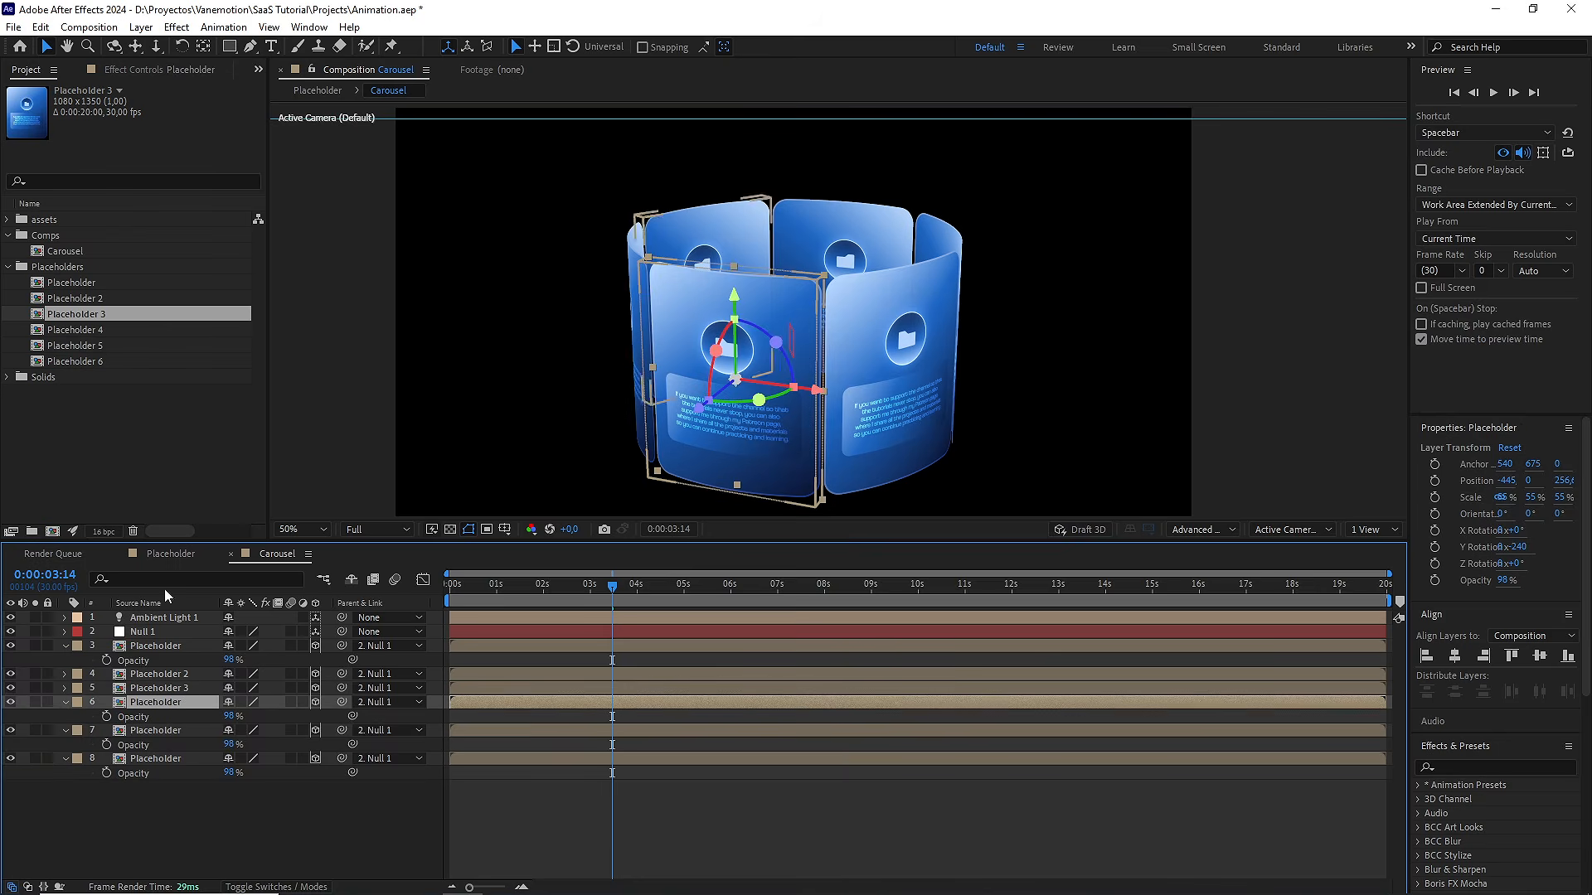
left_click_drag(98, 329, 184, 702)
left_click(176, 718)
left_click_drag(79, 346, 159, 719)
left_click(157, 732)
left_click_drag(91, 365, 174, 730)
left_click_drag(530, 592, 448, 597)
left_click(335, 792)
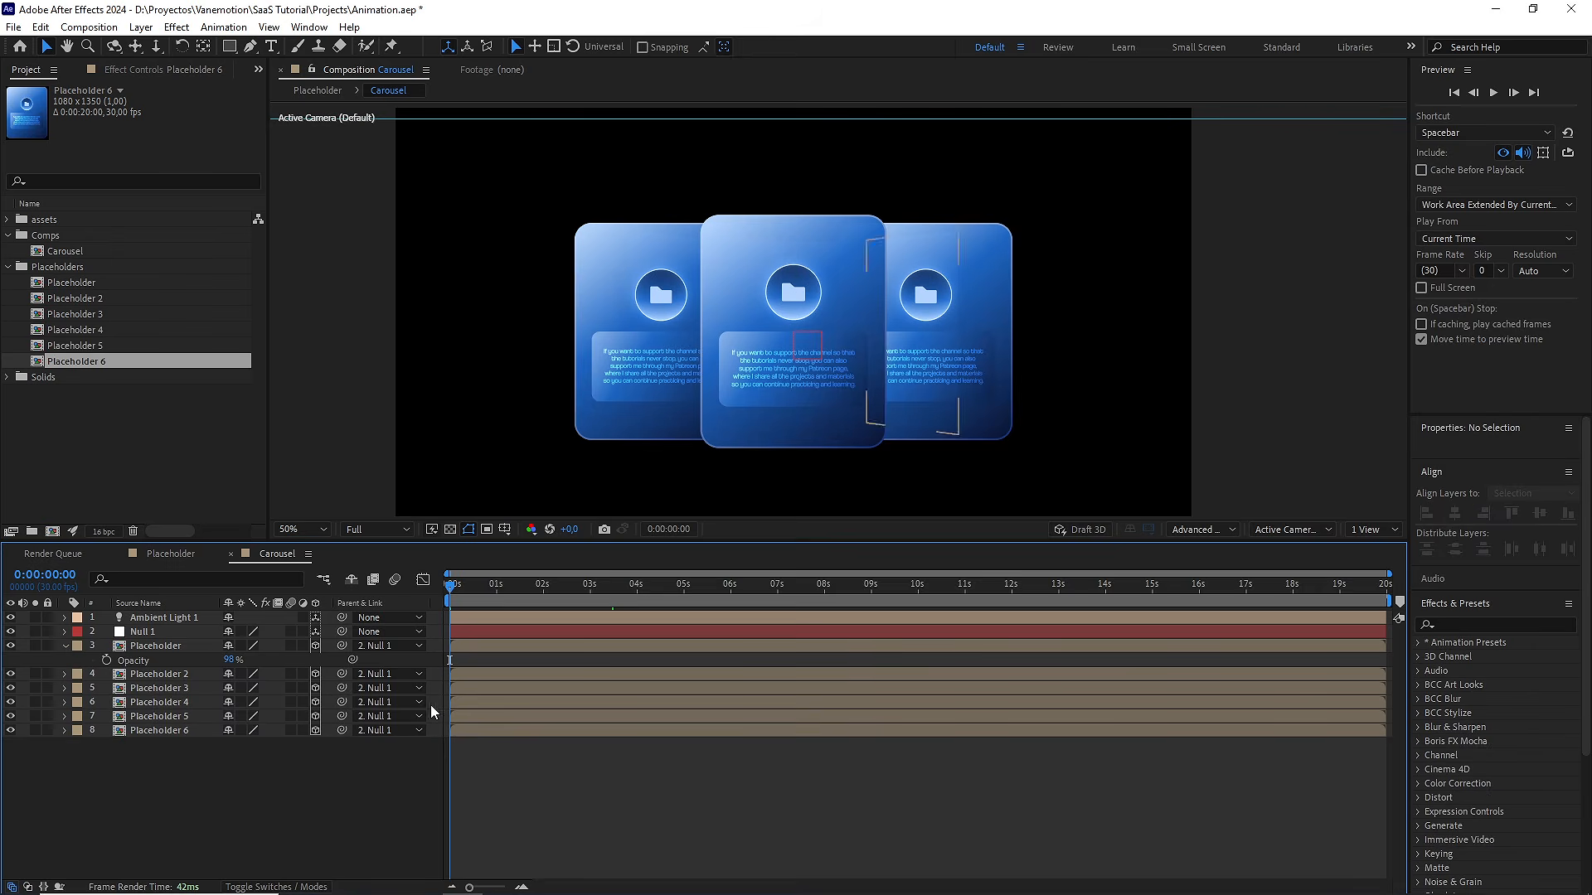
Open the Placeholder composition from the Carousel and replace its folder icon layer's source with Check icon.png
left_click(629, 415)
left_click(941, 398)
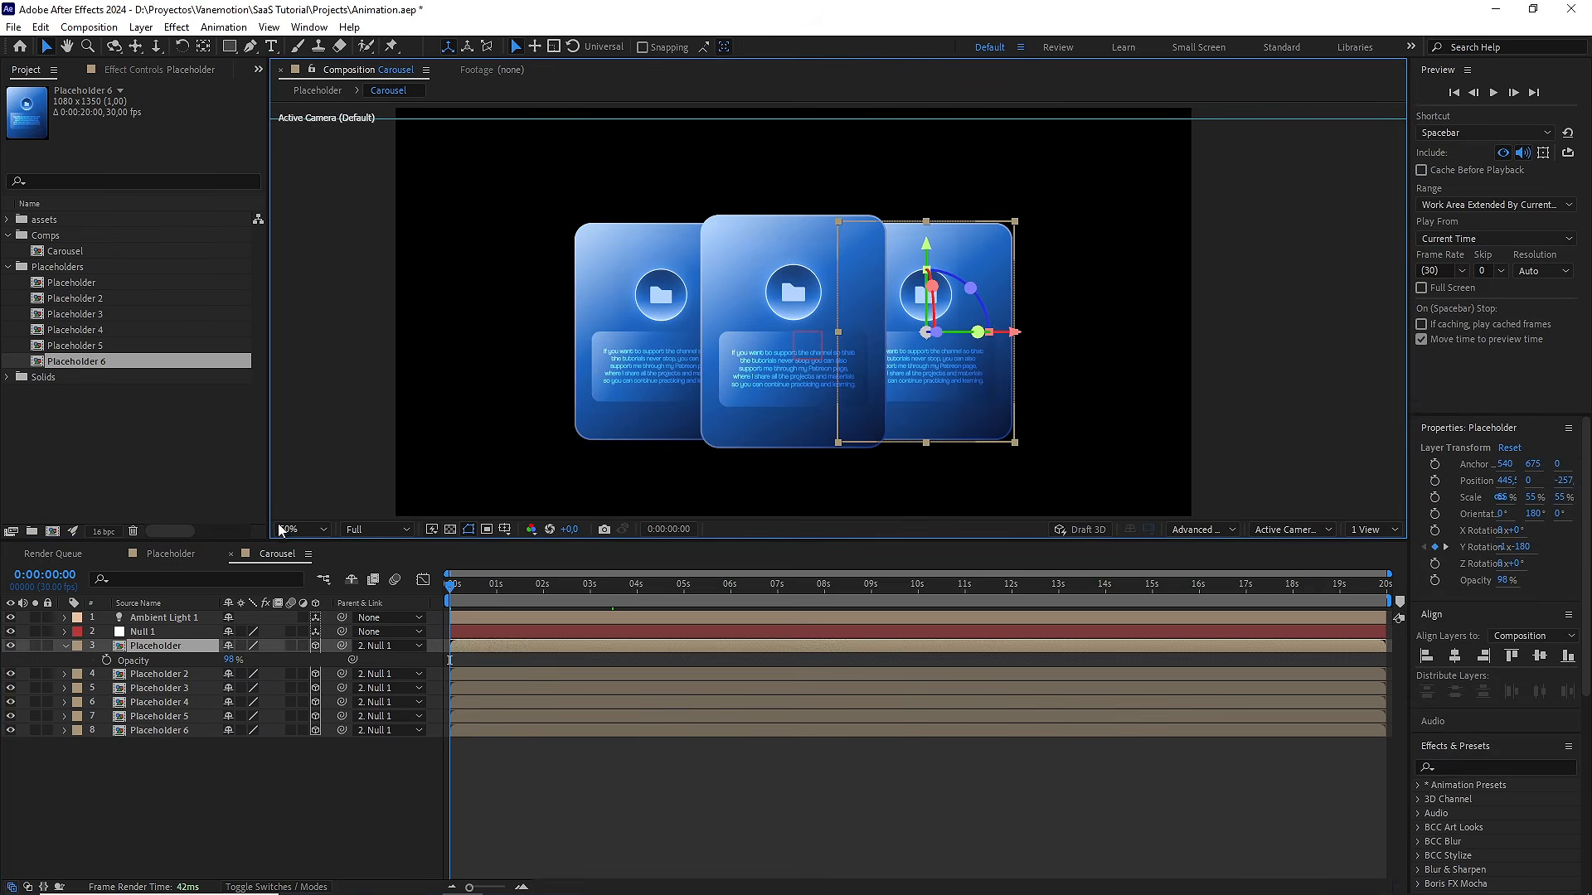
double_click(156, 646)
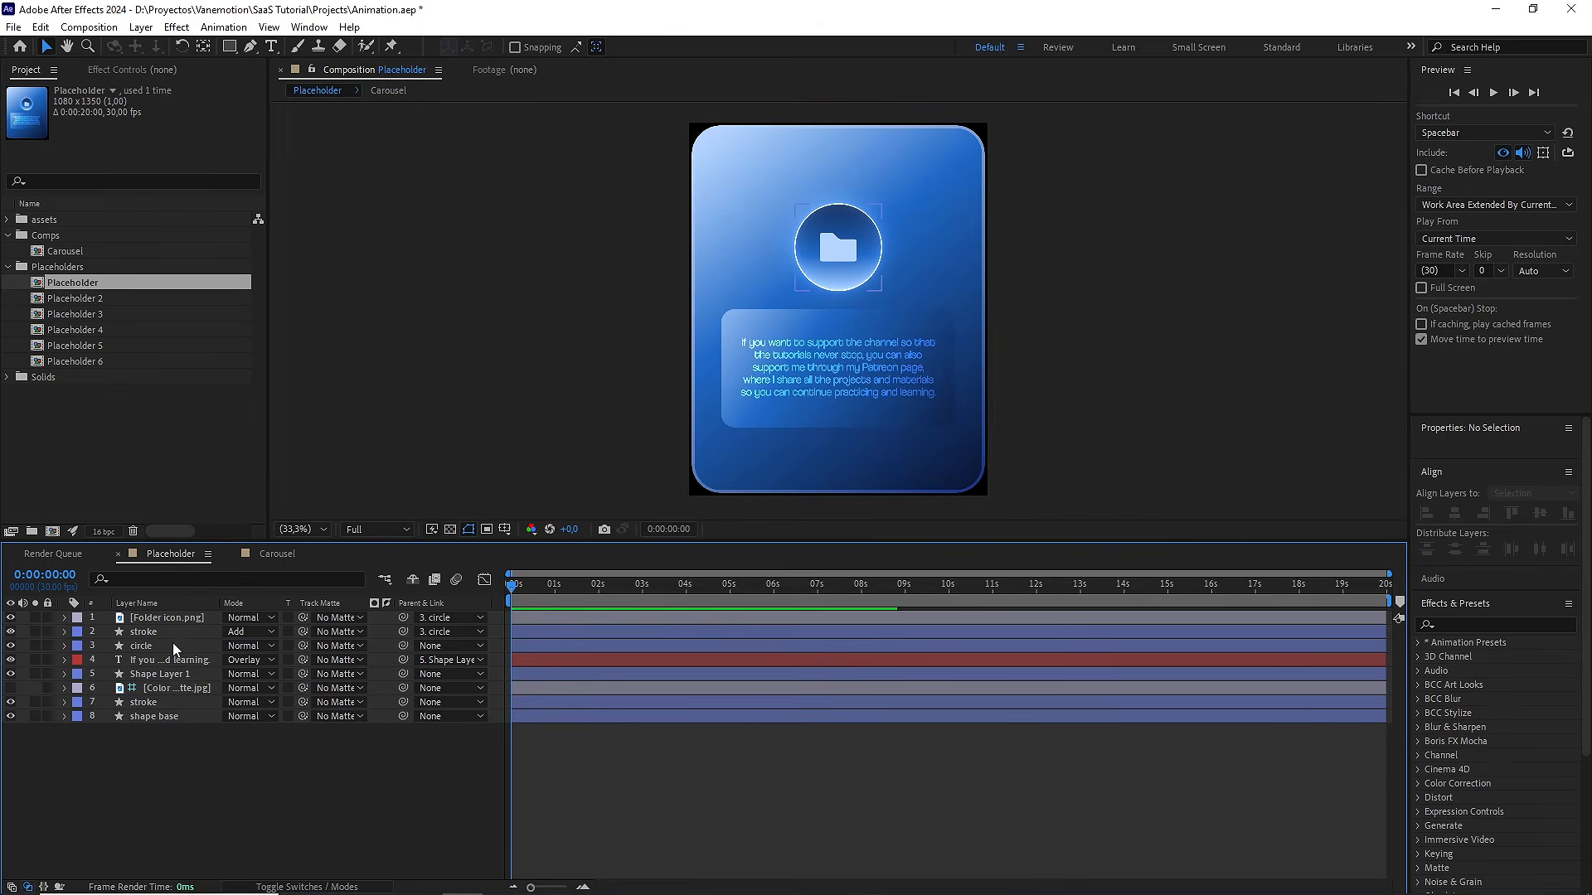
left_click(836, 250)
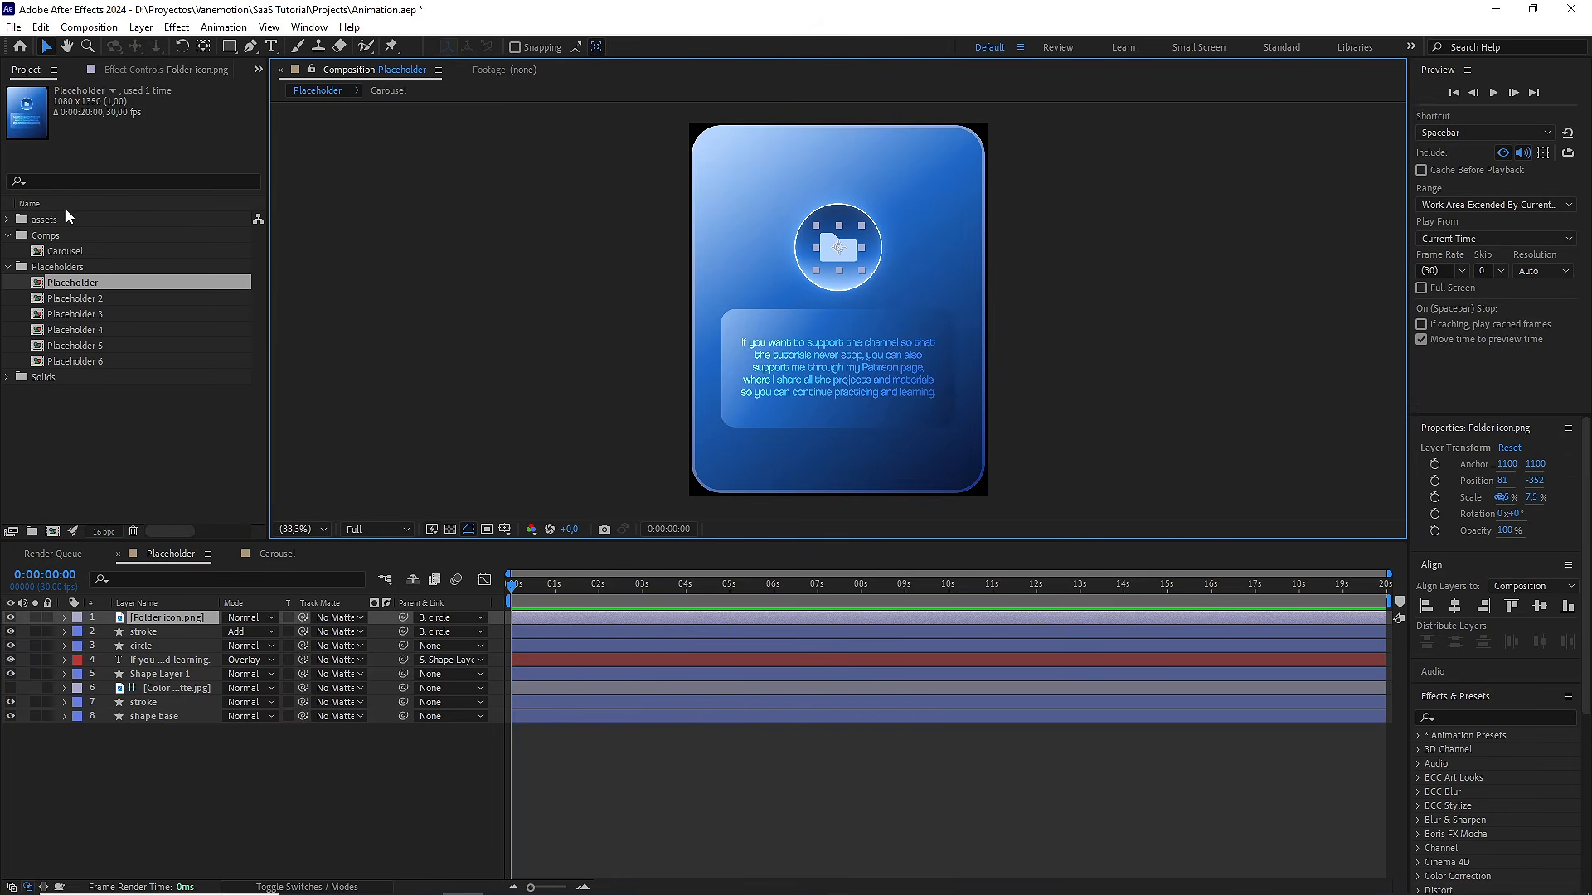
left_click(7, 221)
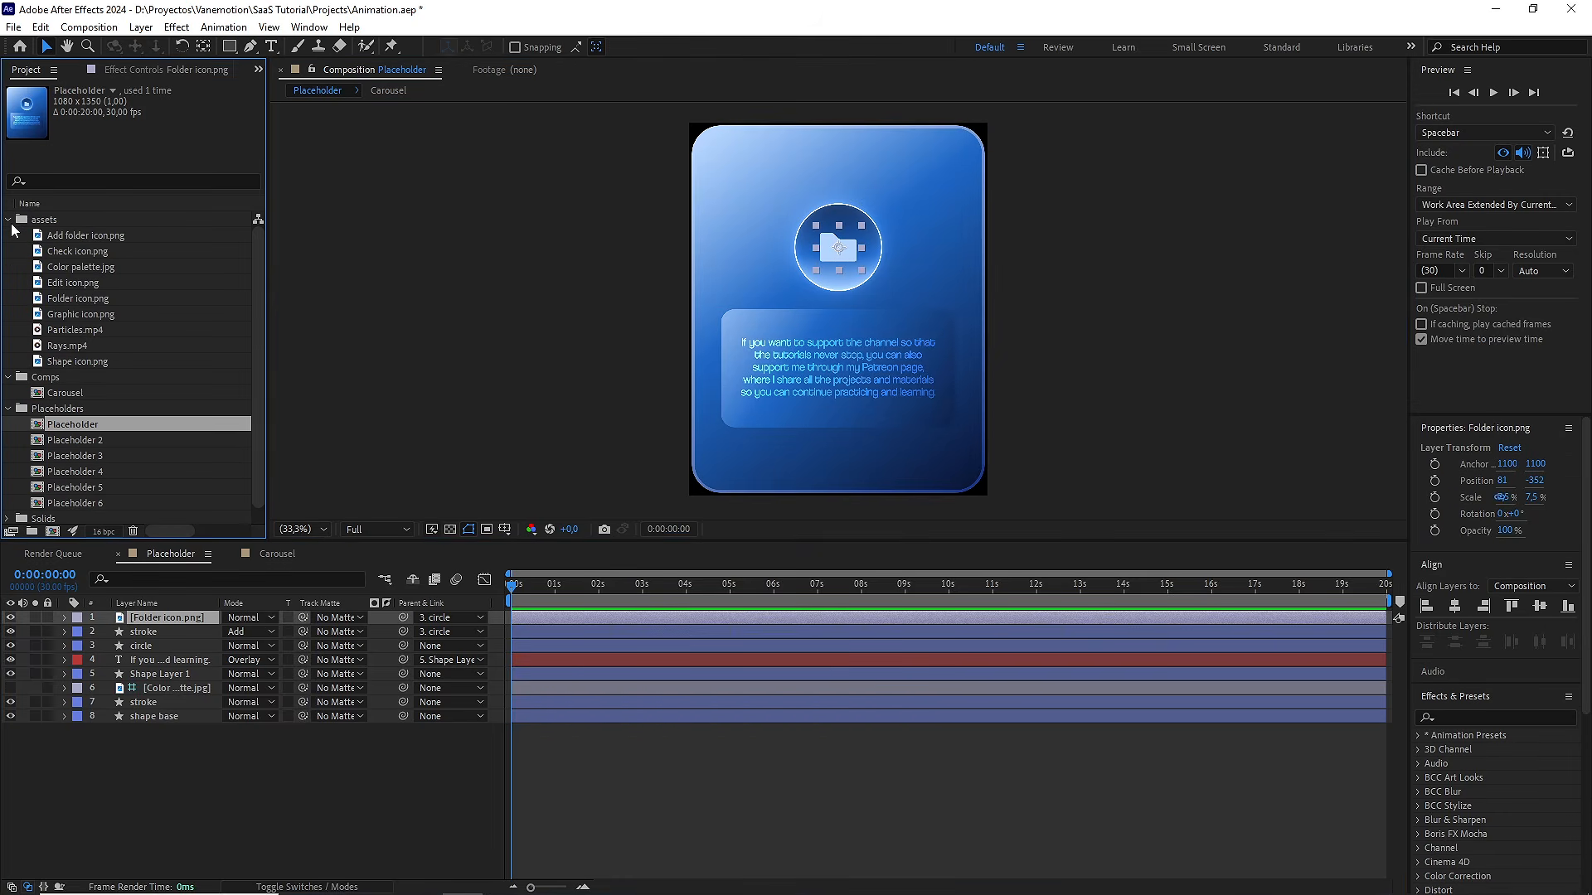
left_click(86, 251)
left_click_drag(87, 251, 169, 619)
key("/")
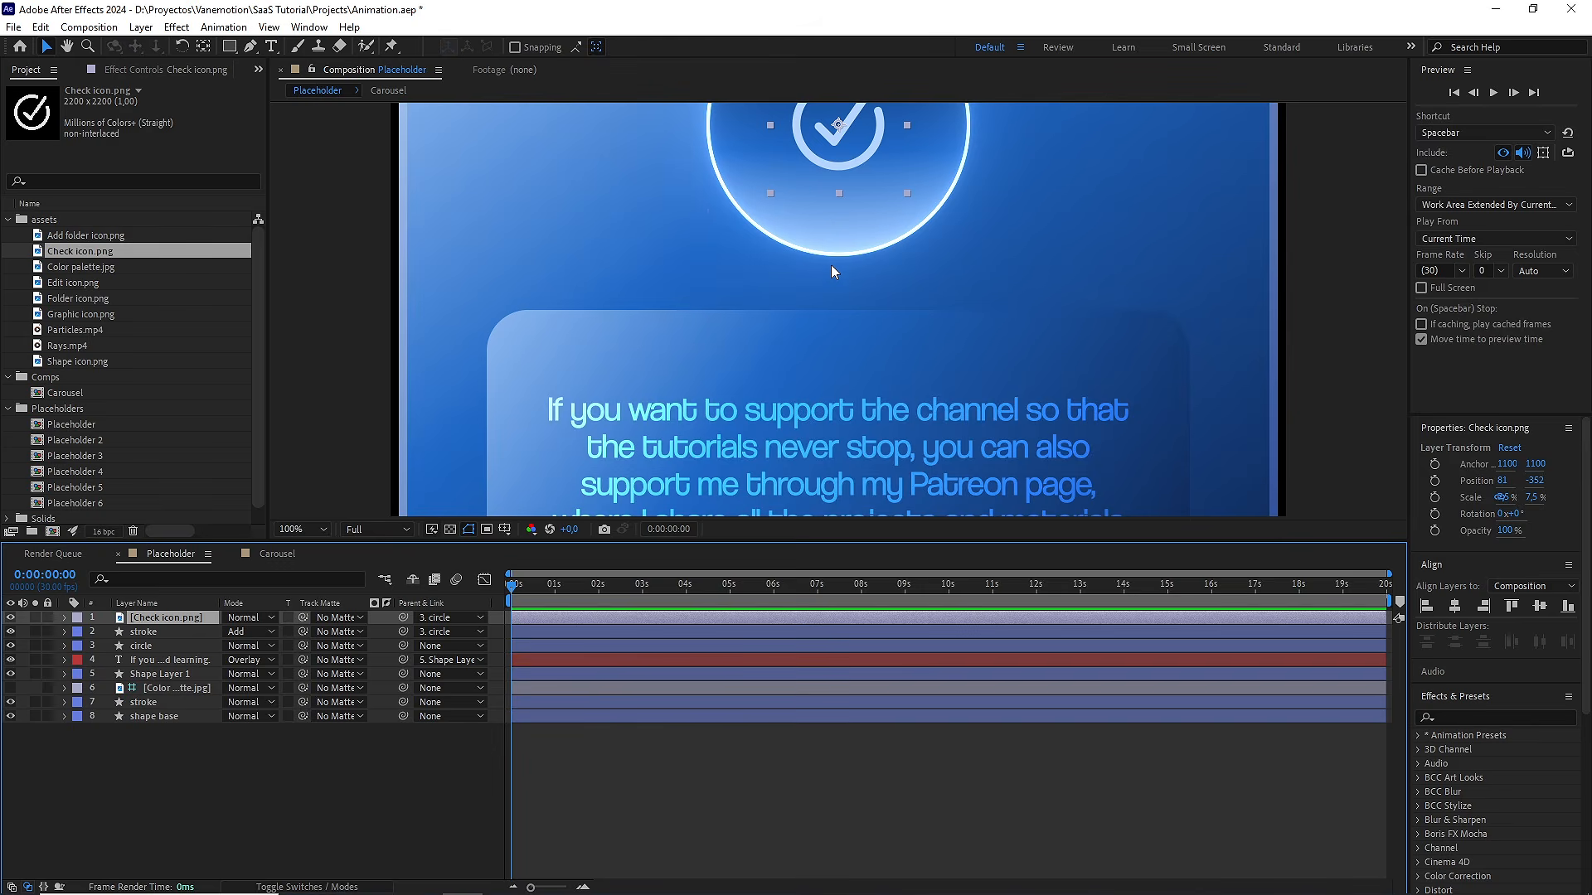
Scale the check icon up to 10% inside its circle and return to the Carousel composition
scroll(884, 196, "up", 3)
left_click_drag(893, 315, 912, 340)
key("comma")
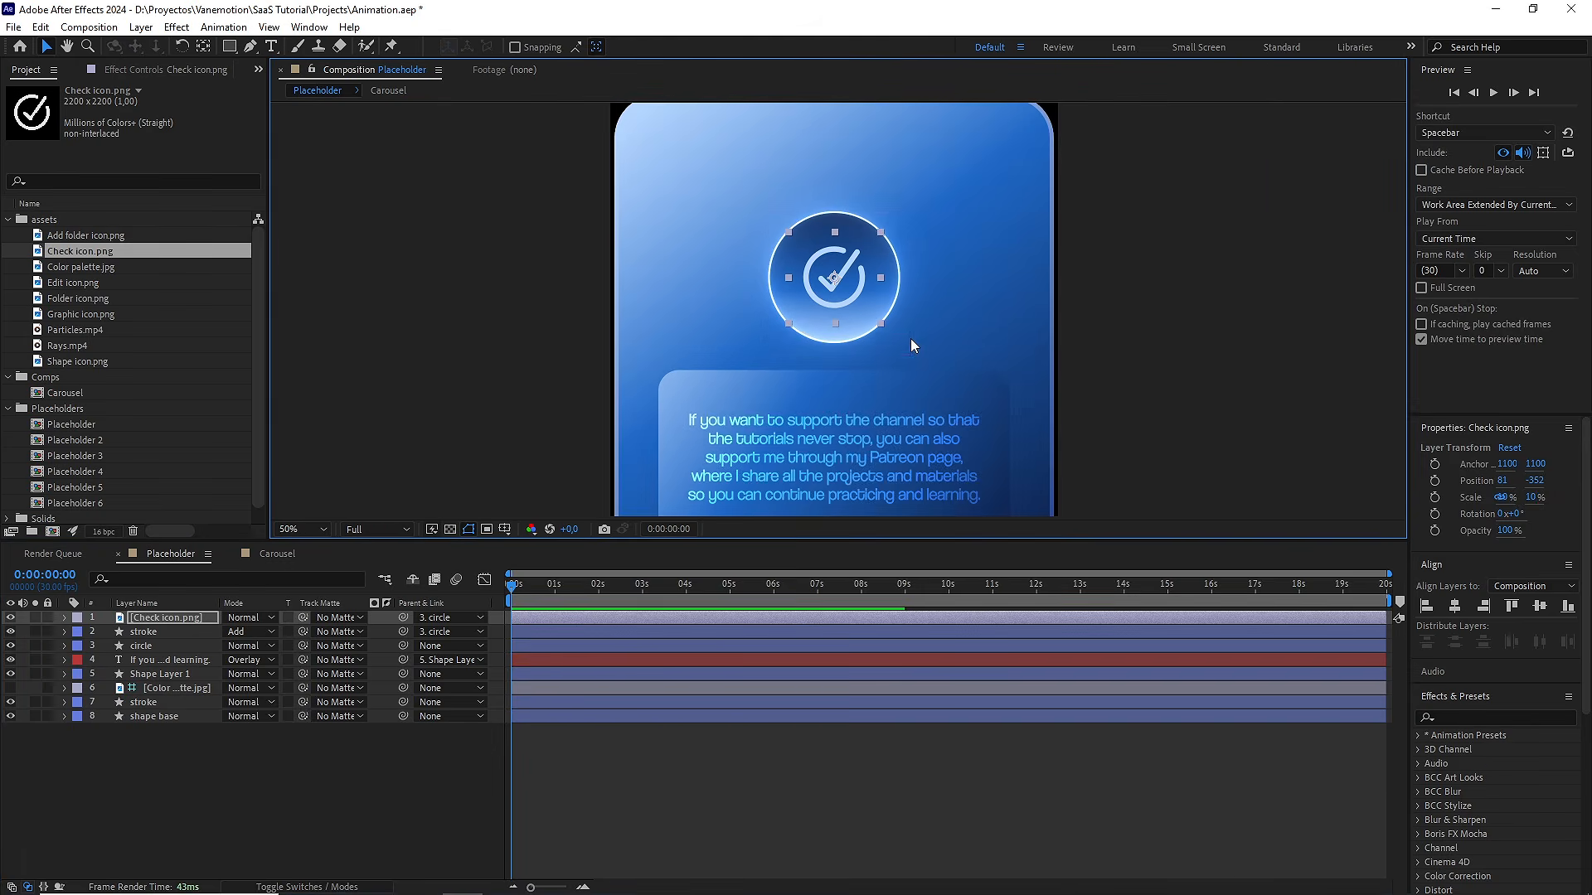
left_click(277, 554)
left_click(629, 780)
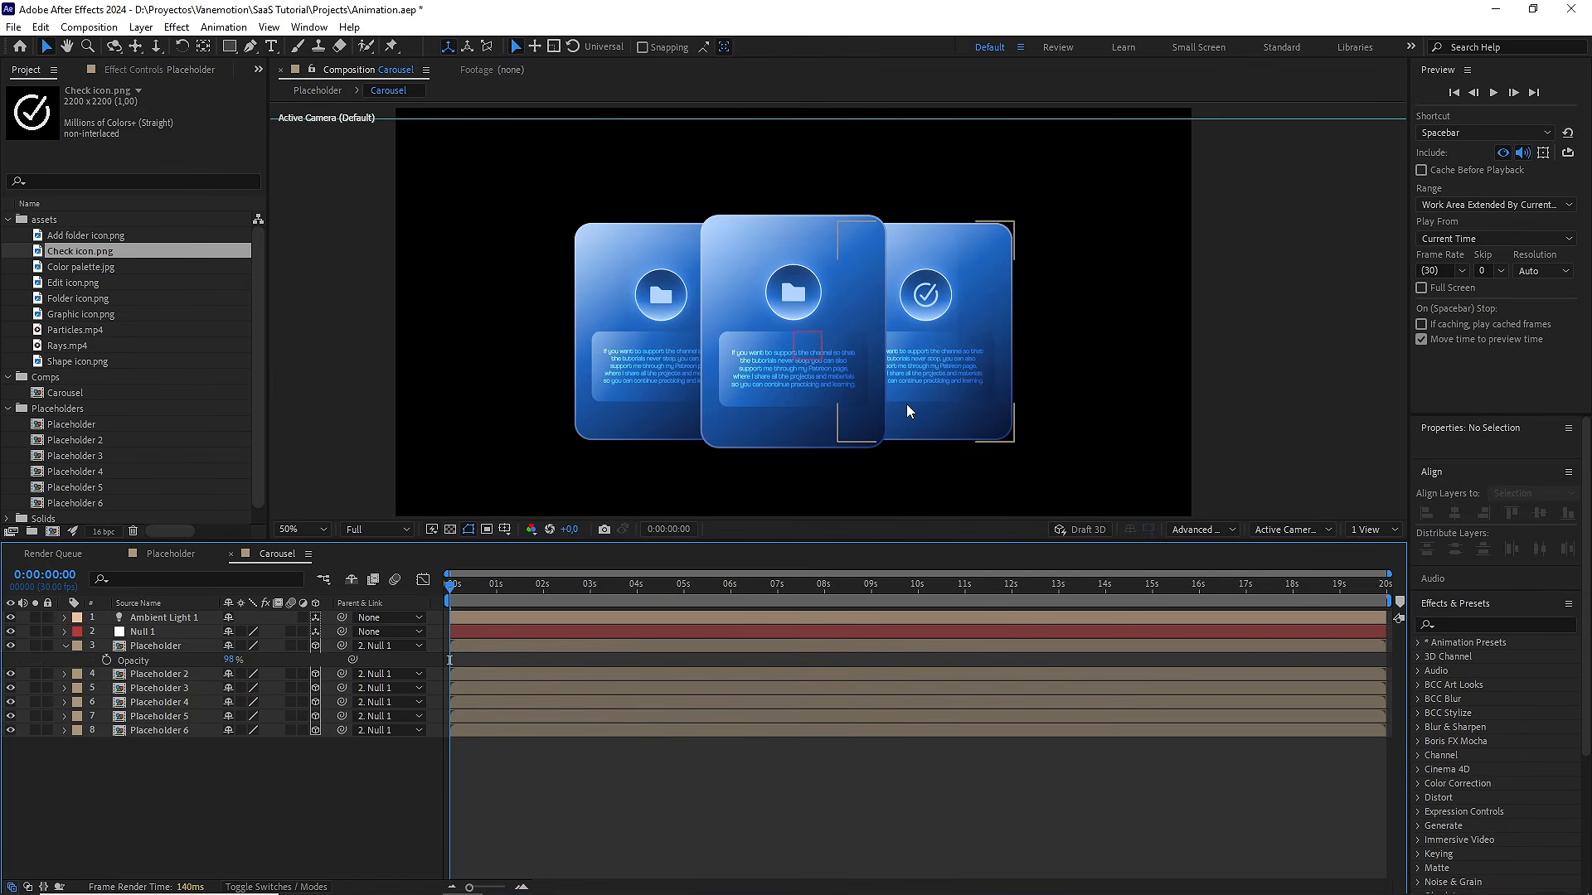
key("period")
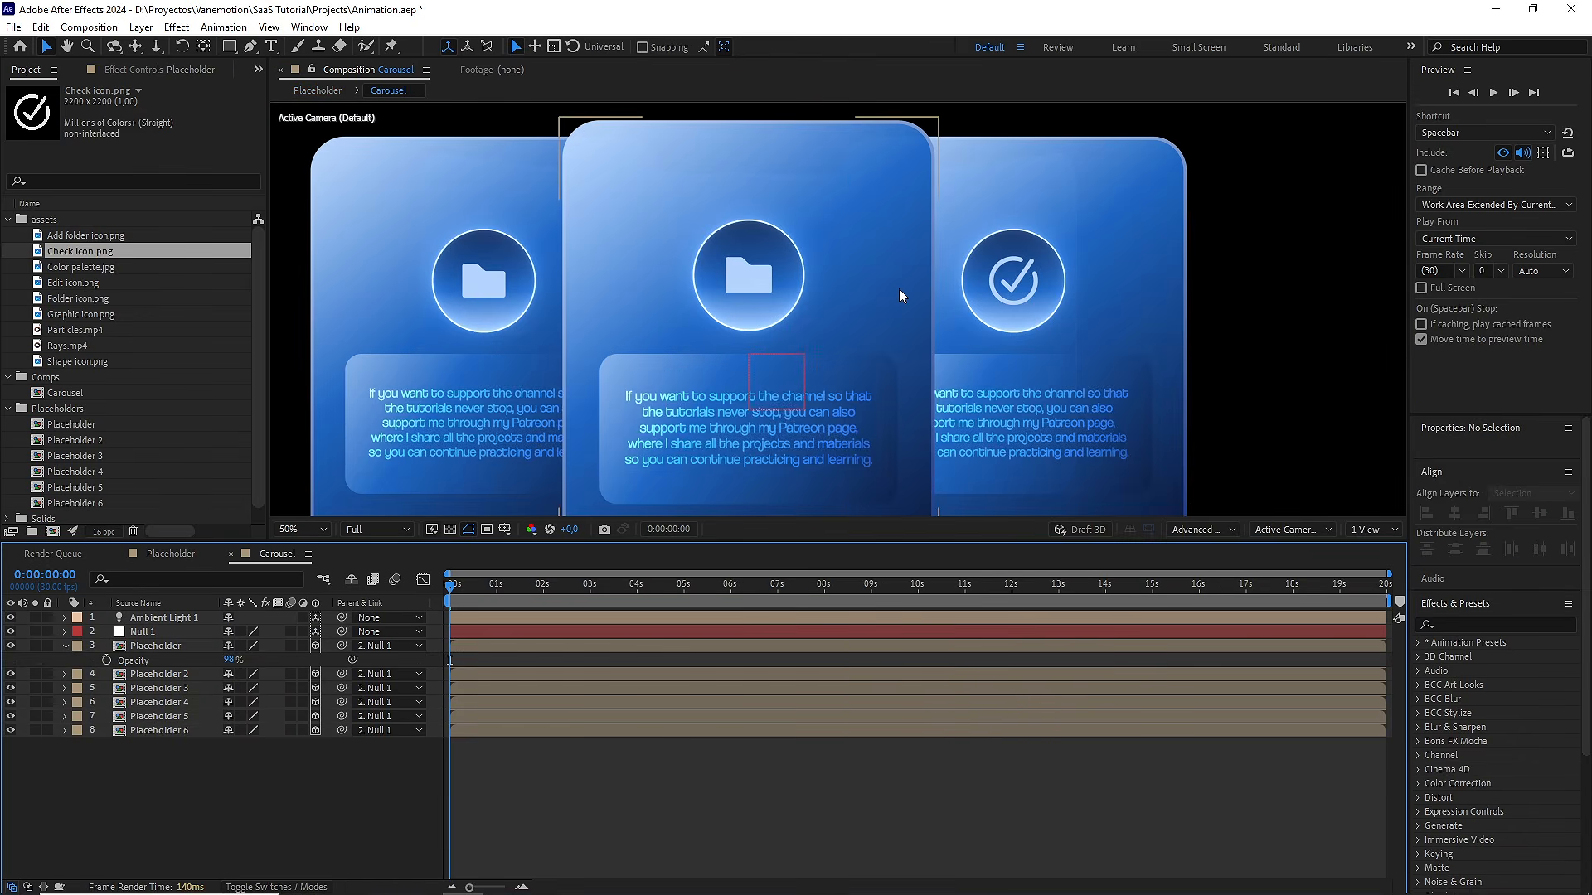
key("comma")
In Placeholder 5, replace the folder icon with Shape icon.png scaled to 13.5%, and return to the Carousel composition
left_click(178, 716)
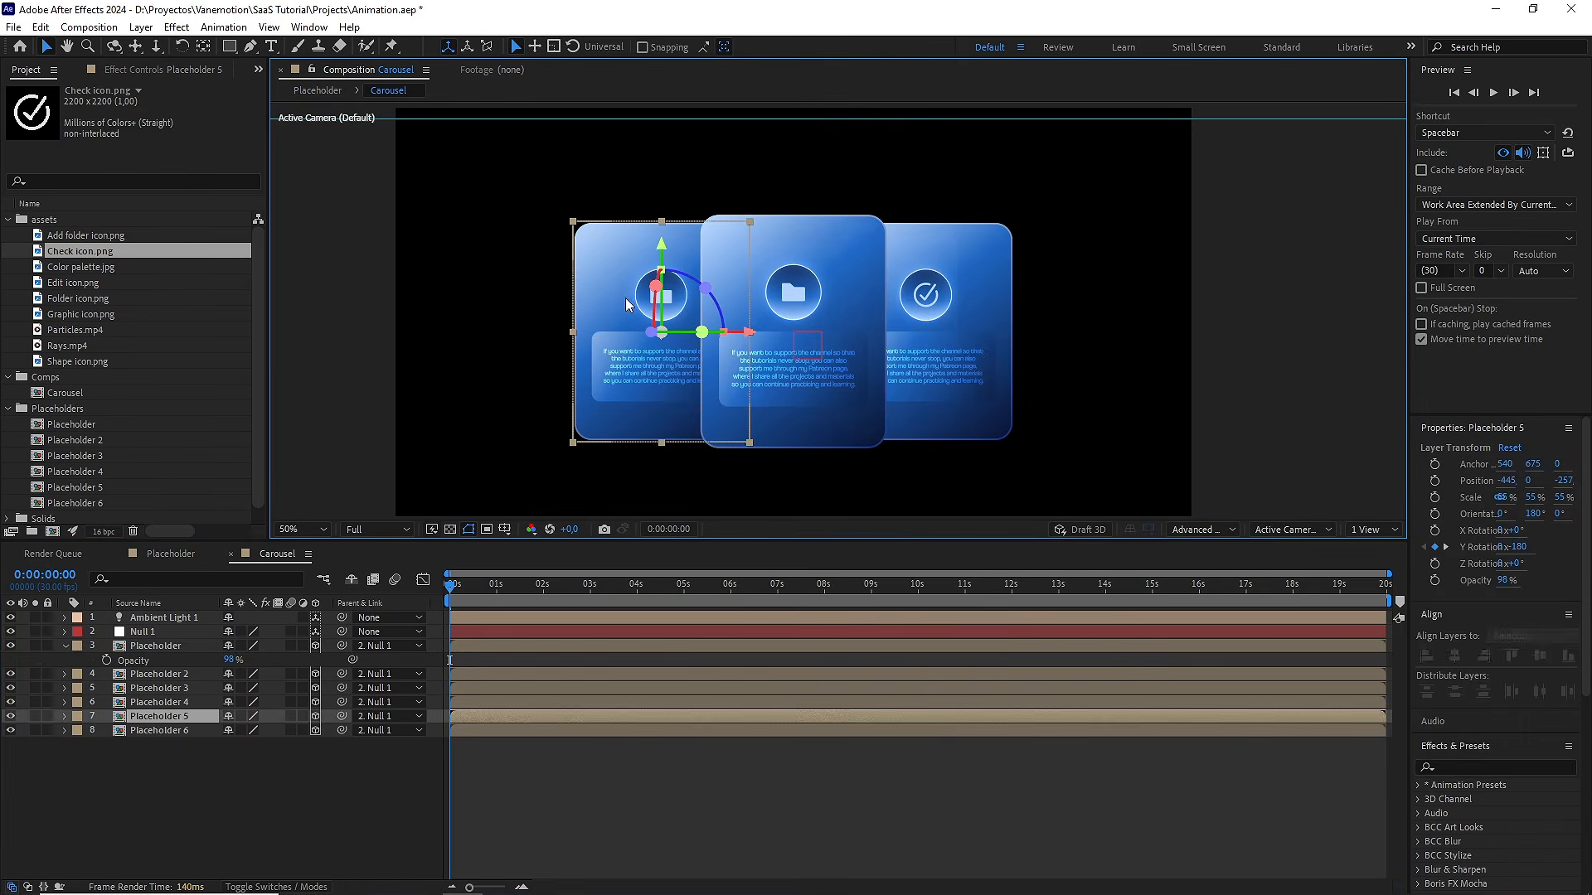
double_click(177, 718)
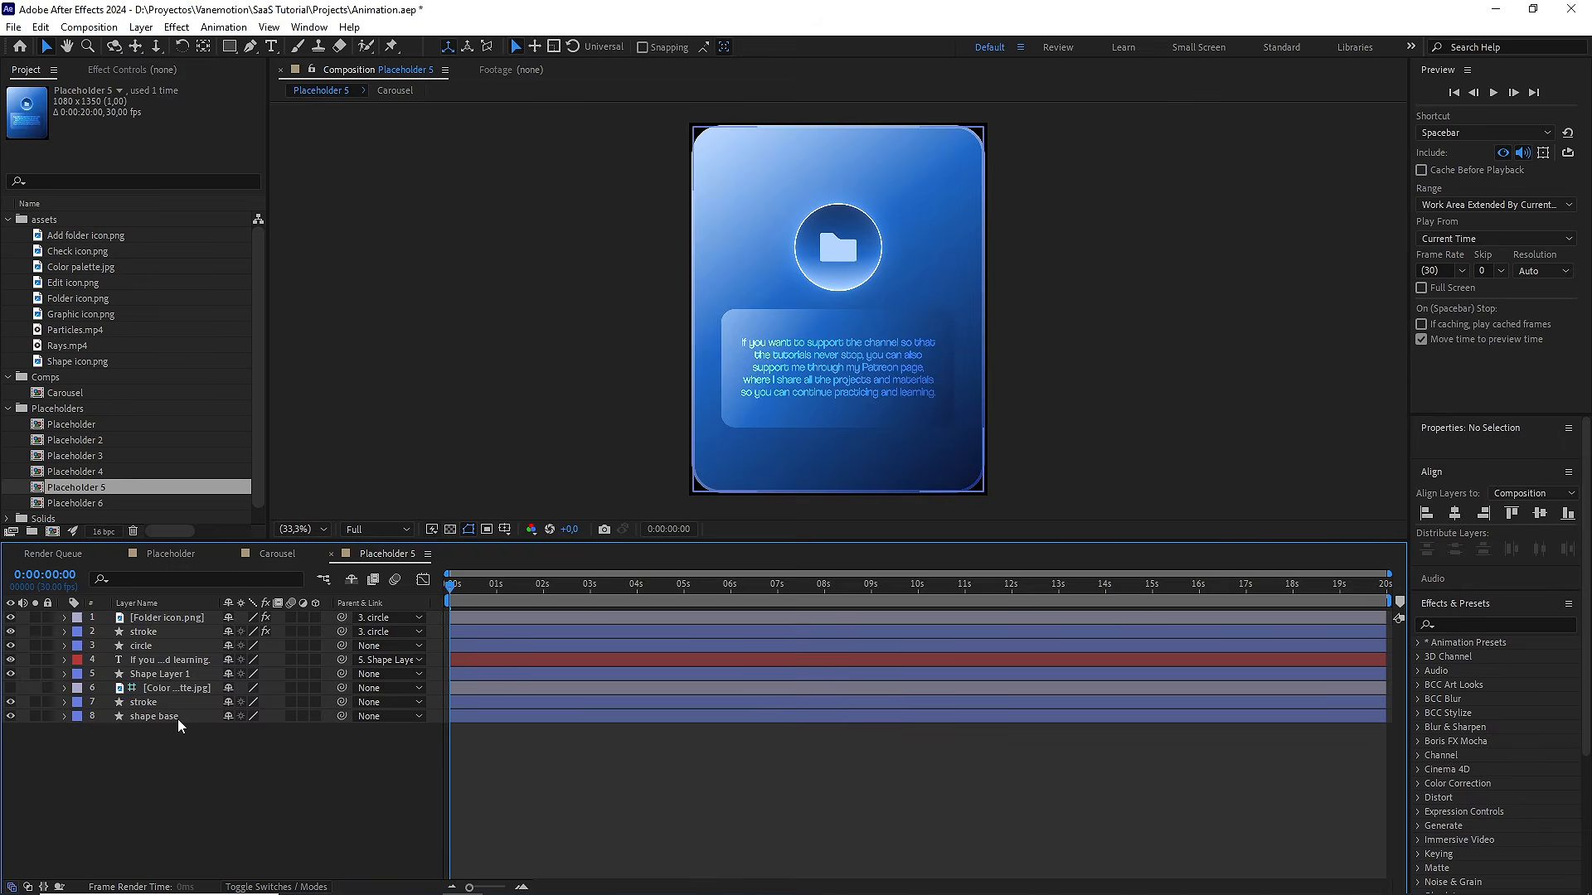
left_click(161, 618)
left_click_drag(78, 361, 155, 620)
left_click_drag(862, 271, 875, 290)
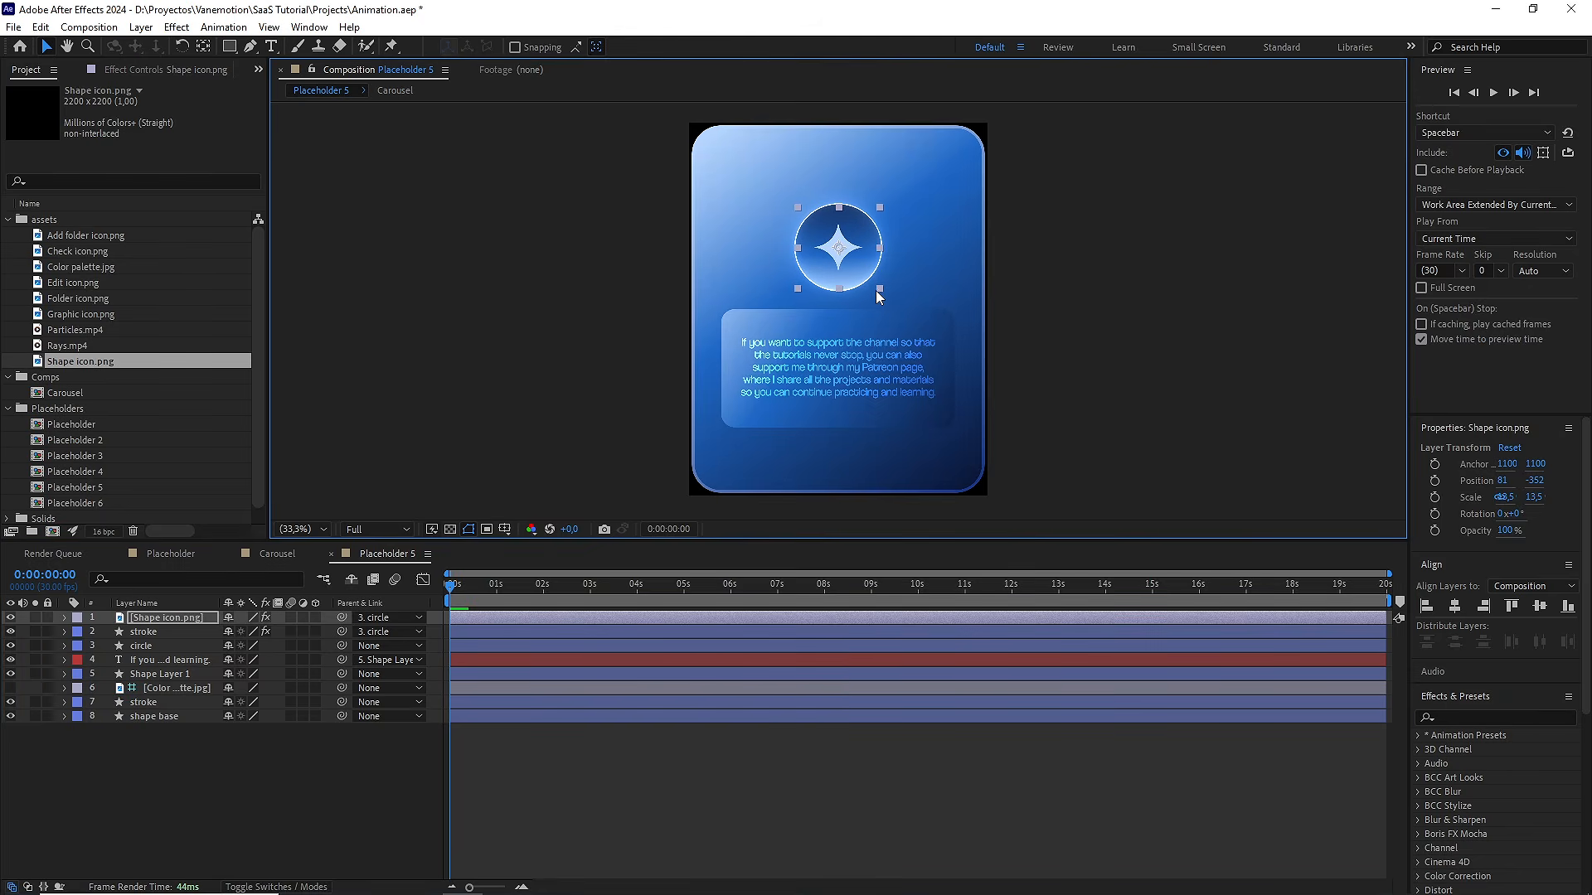
left_click(276, 555)
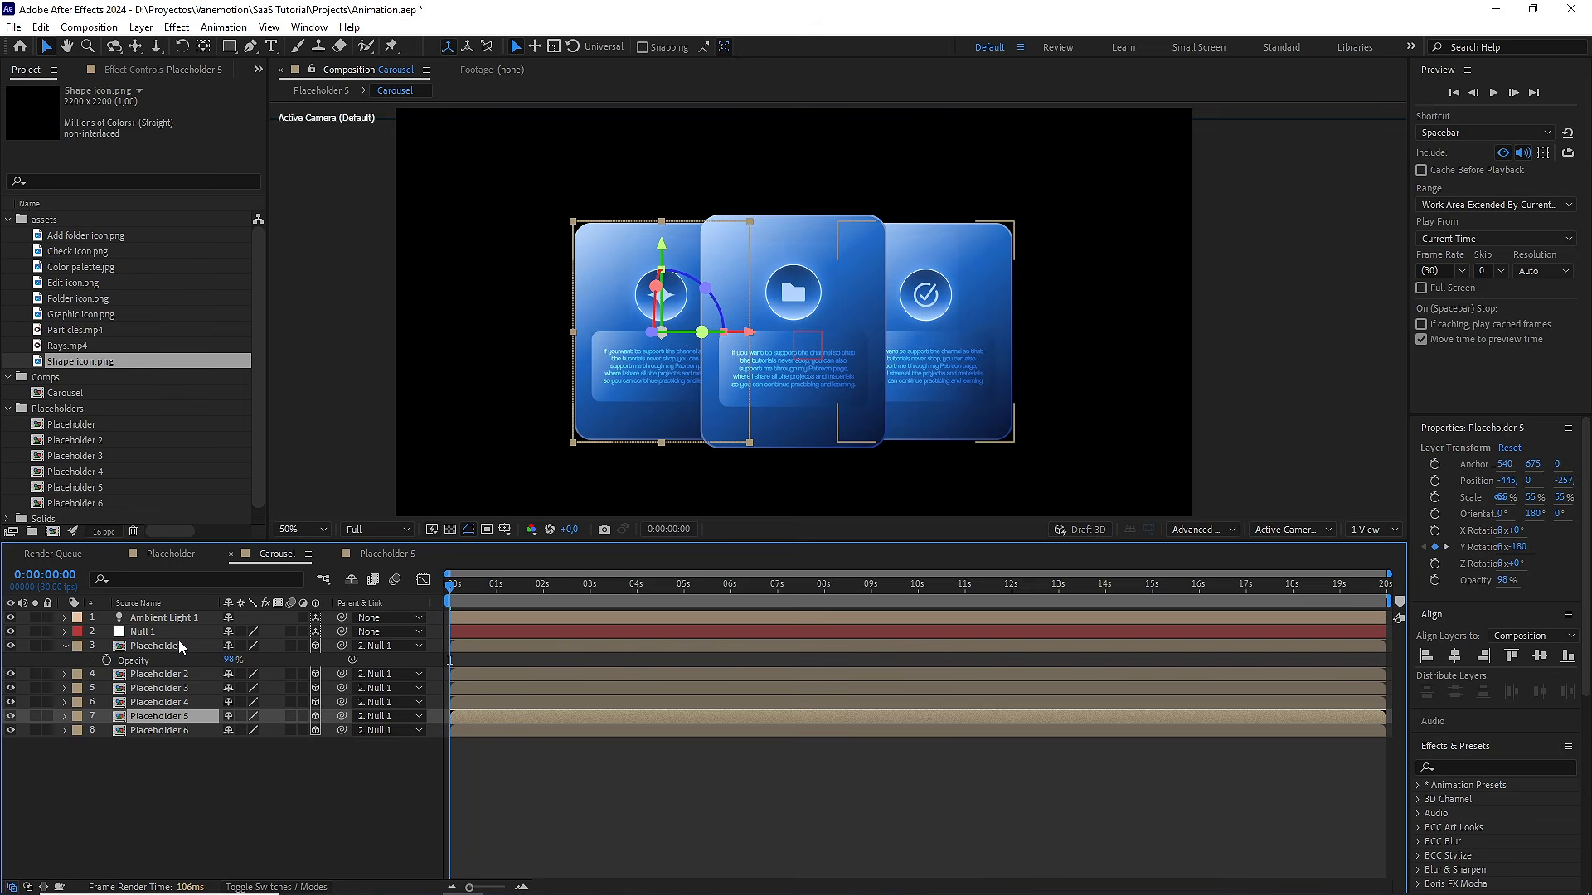
Scrub the Carousel to 0:00:02:25 and open the Placeholder 2 composition
left_click(190, 687)
left_click_drag(458, 589, 582, 588)
left_click(700, 356)
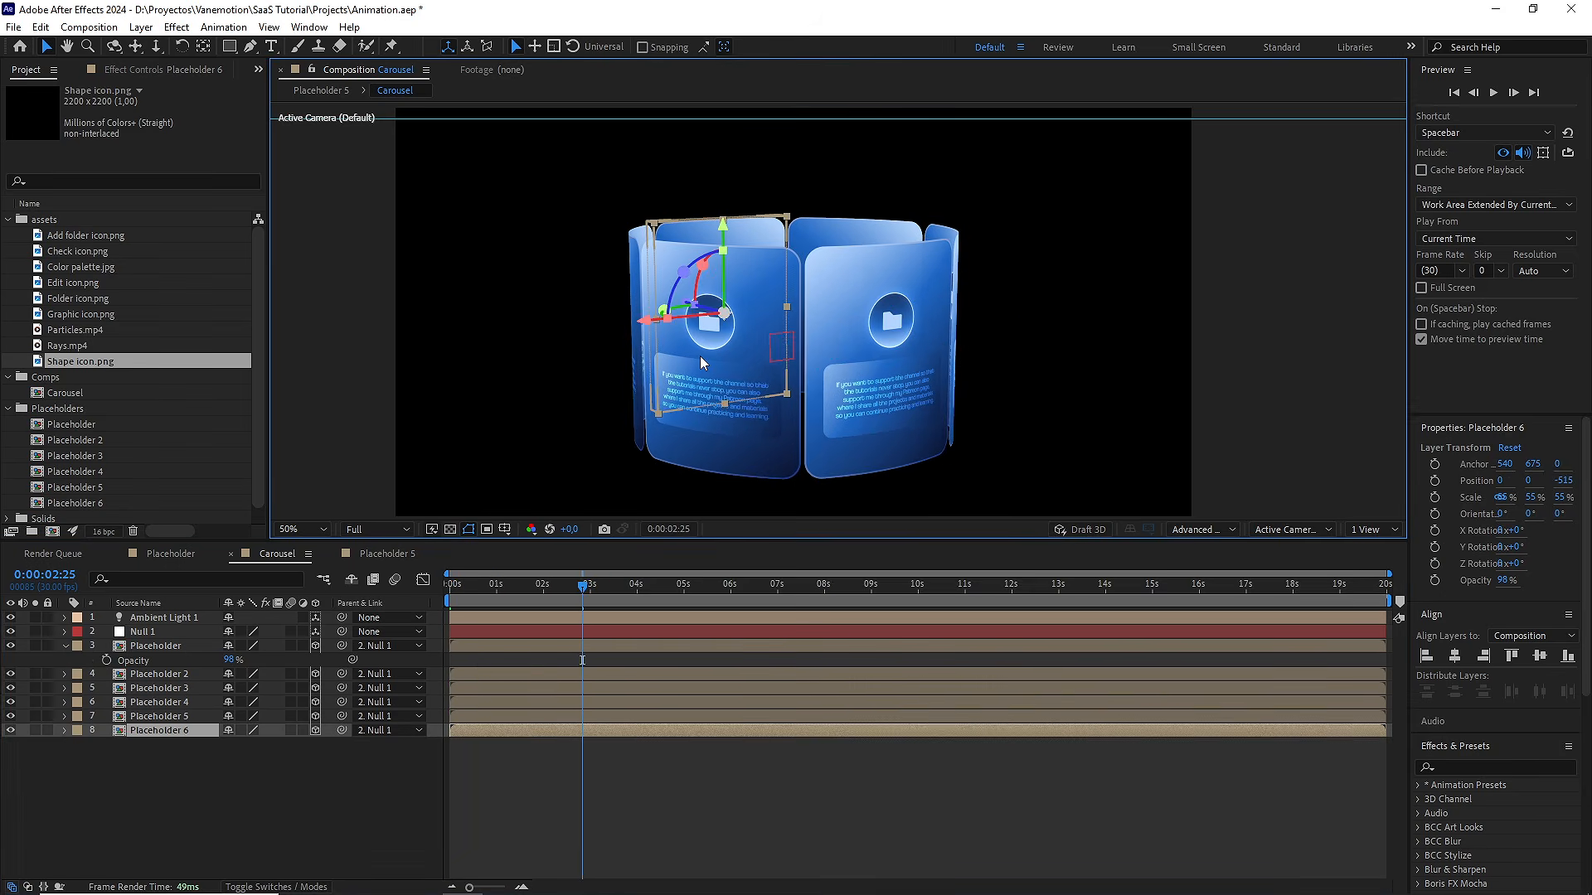
left_click(750, 436)
double_click(178, 674)
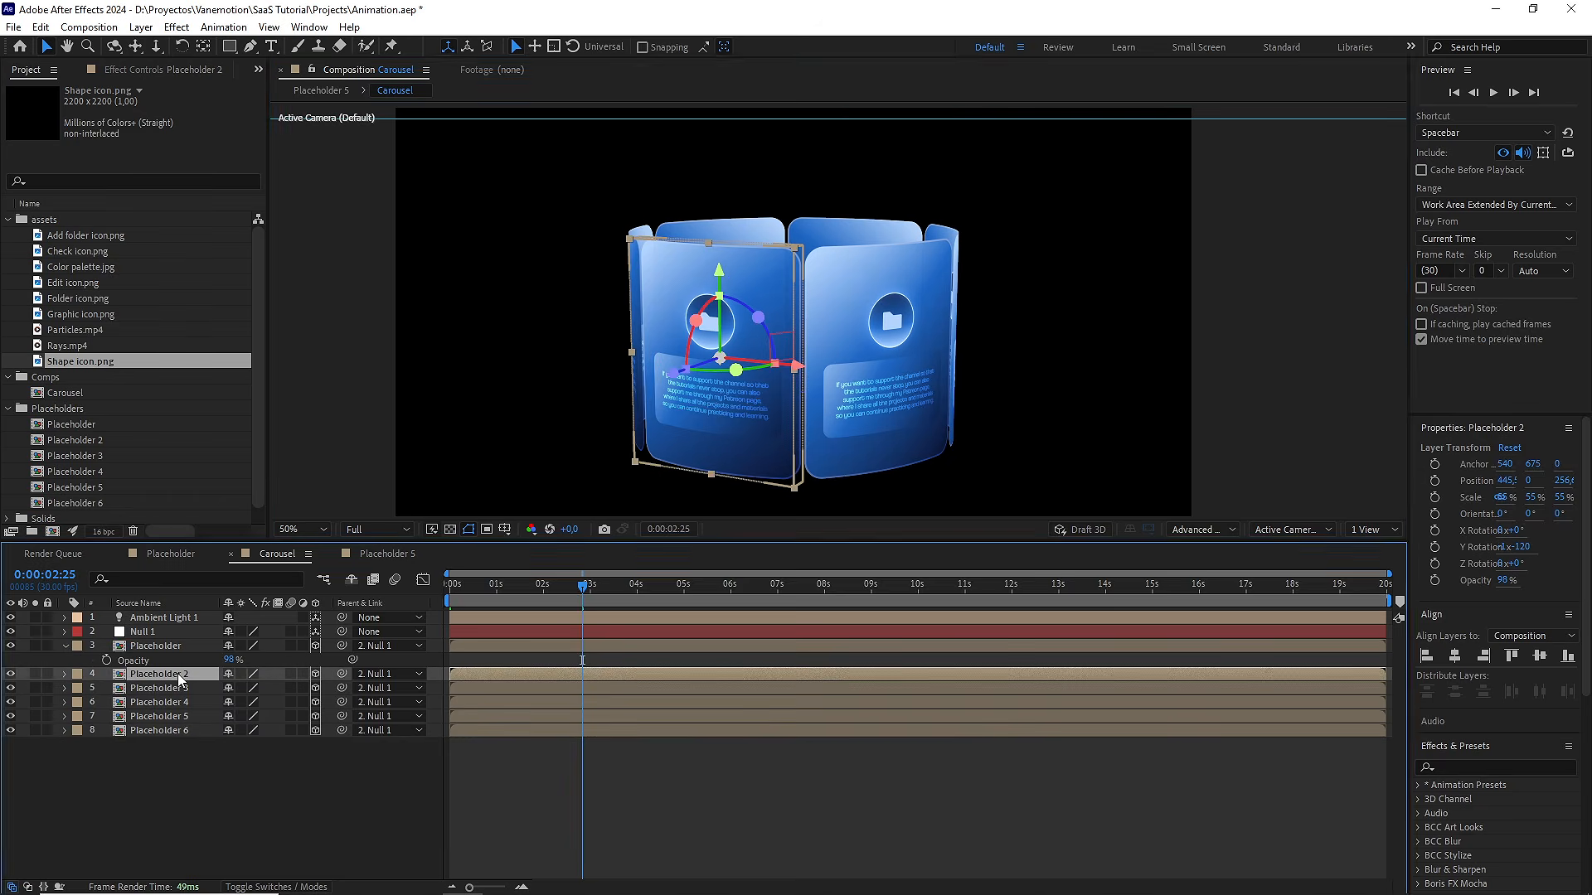
Replace Placeholder 2's folder icon with Graphic icon.png scaled to 9.4%, and return to the Carousel composition
left_click(155, 619)
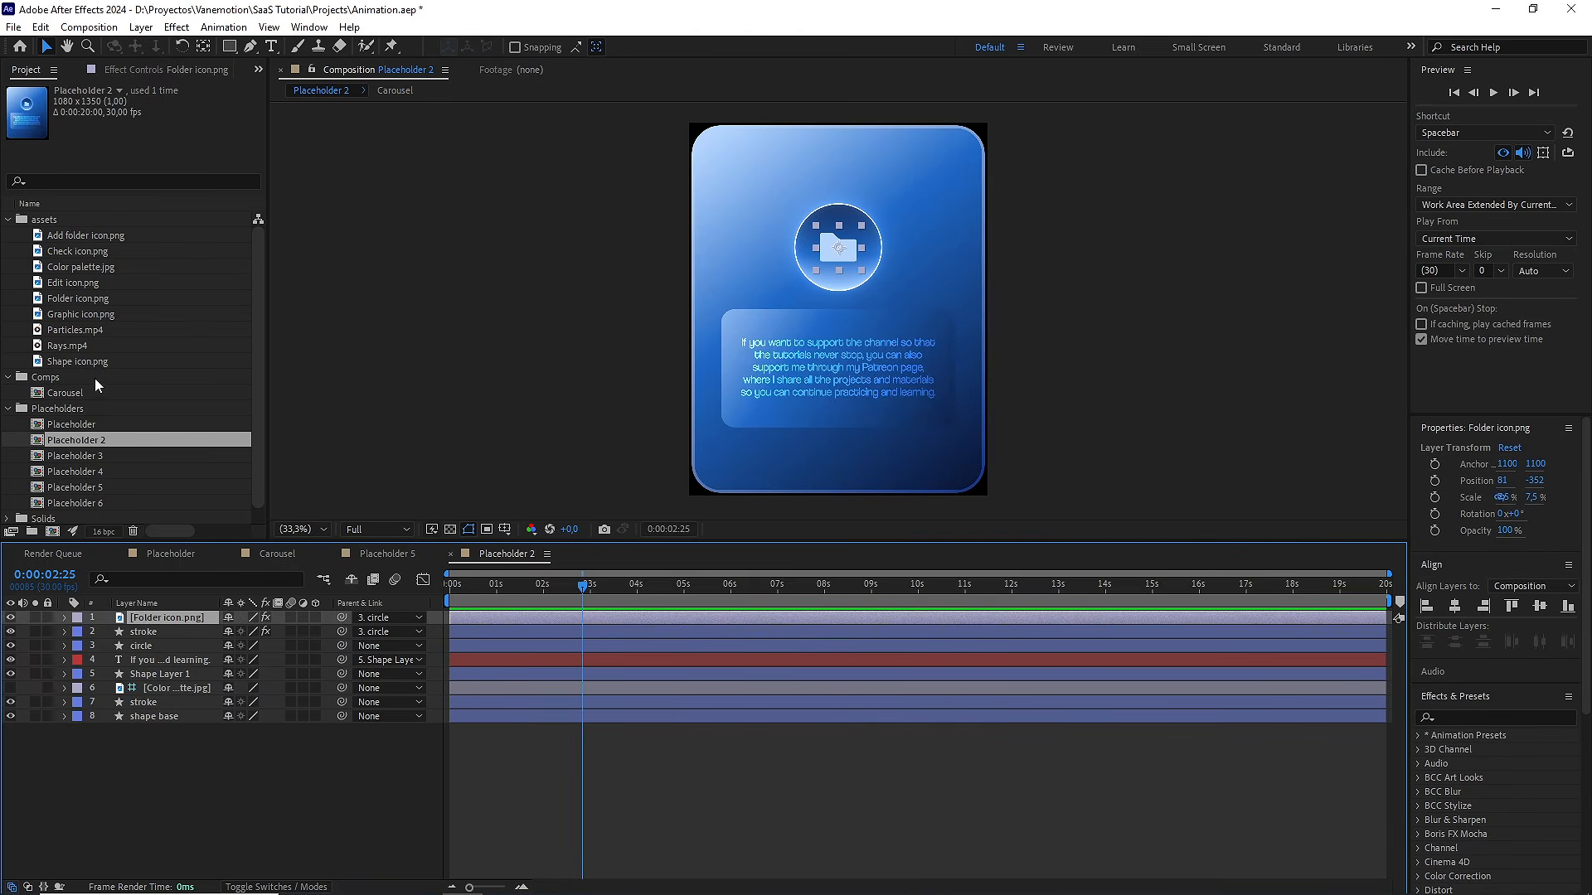
left_click_drag(75, 315, 172, 616)
left_click_drag(862, 270, 868, 277)
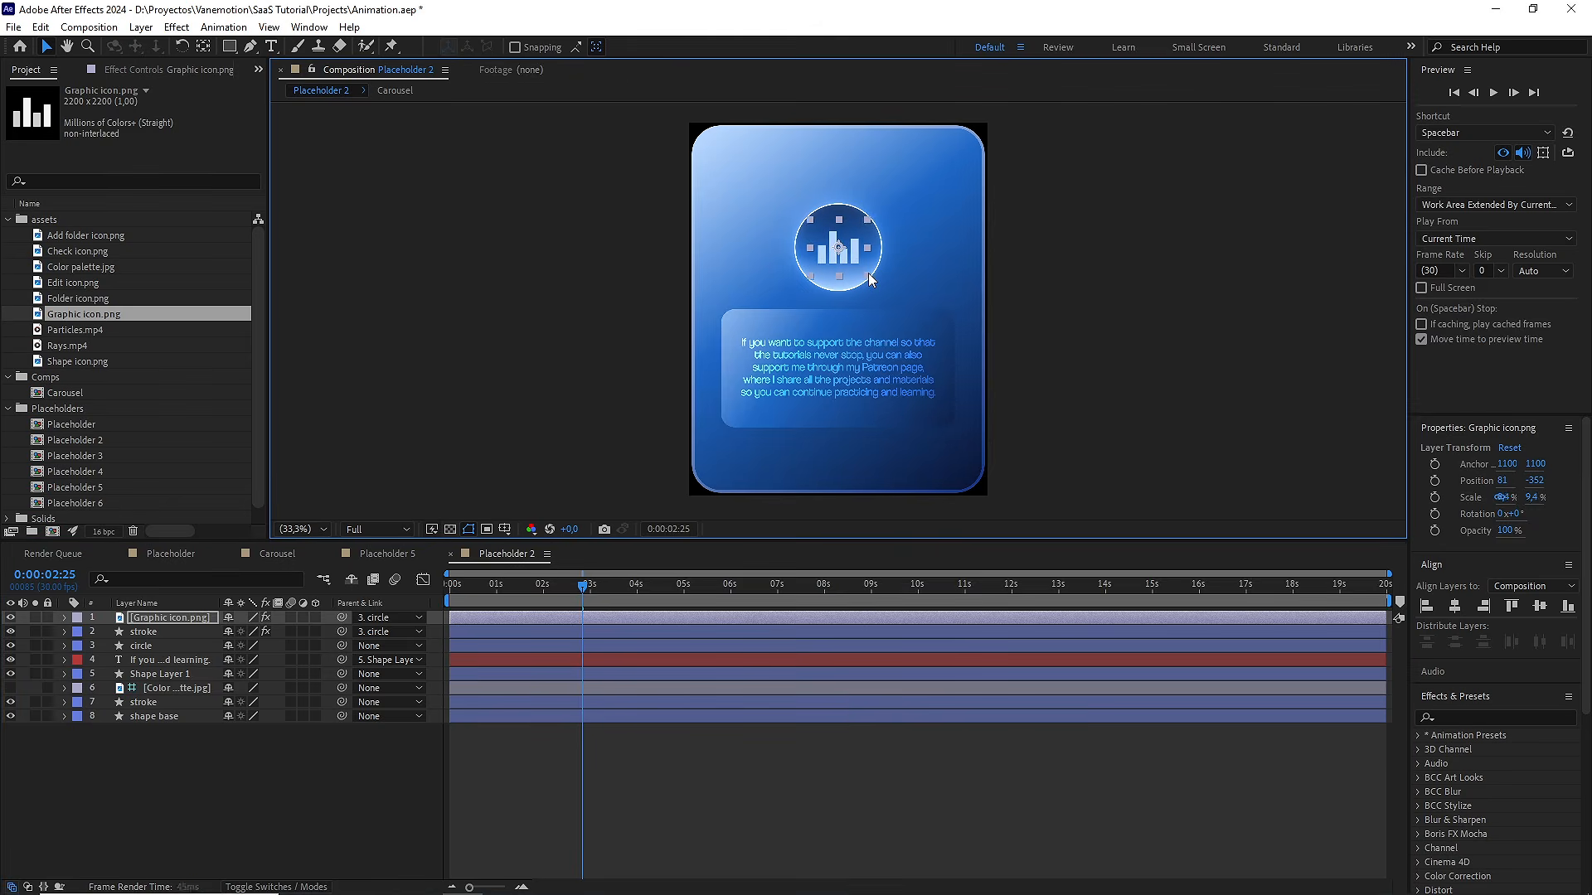
left_click(286, 554)
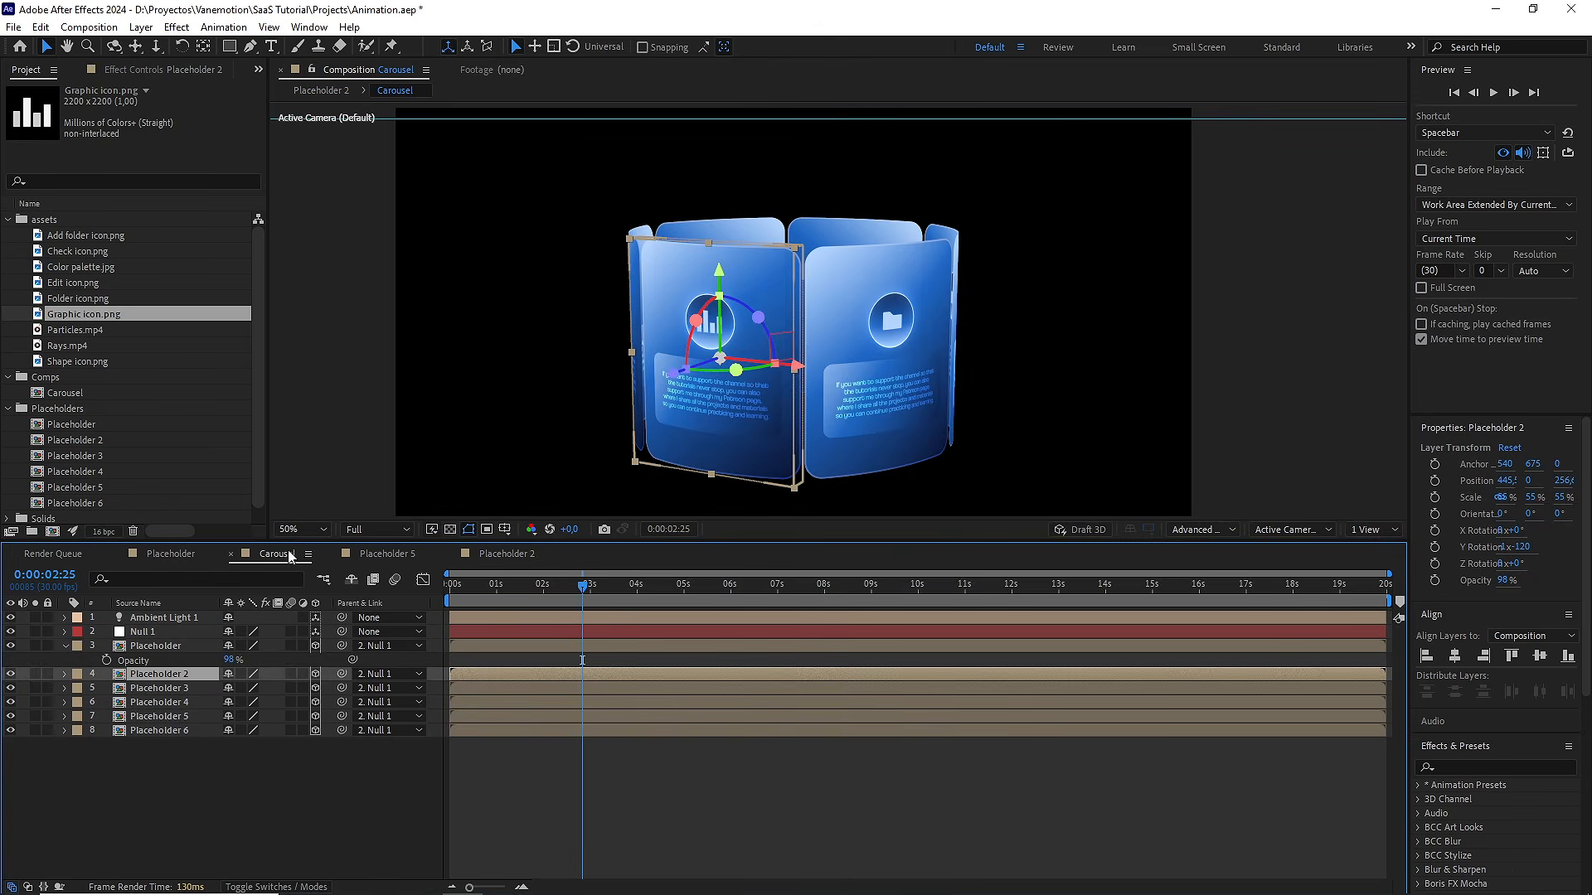
Scrub the Carousel to 0:00:03:00 and open the front card's composition, Placeholder 3
mouse_move(587, 590)
left_mouse_down()
mouse_move(613, 595)
mouse_move(594, 597)
left_mouse_up()
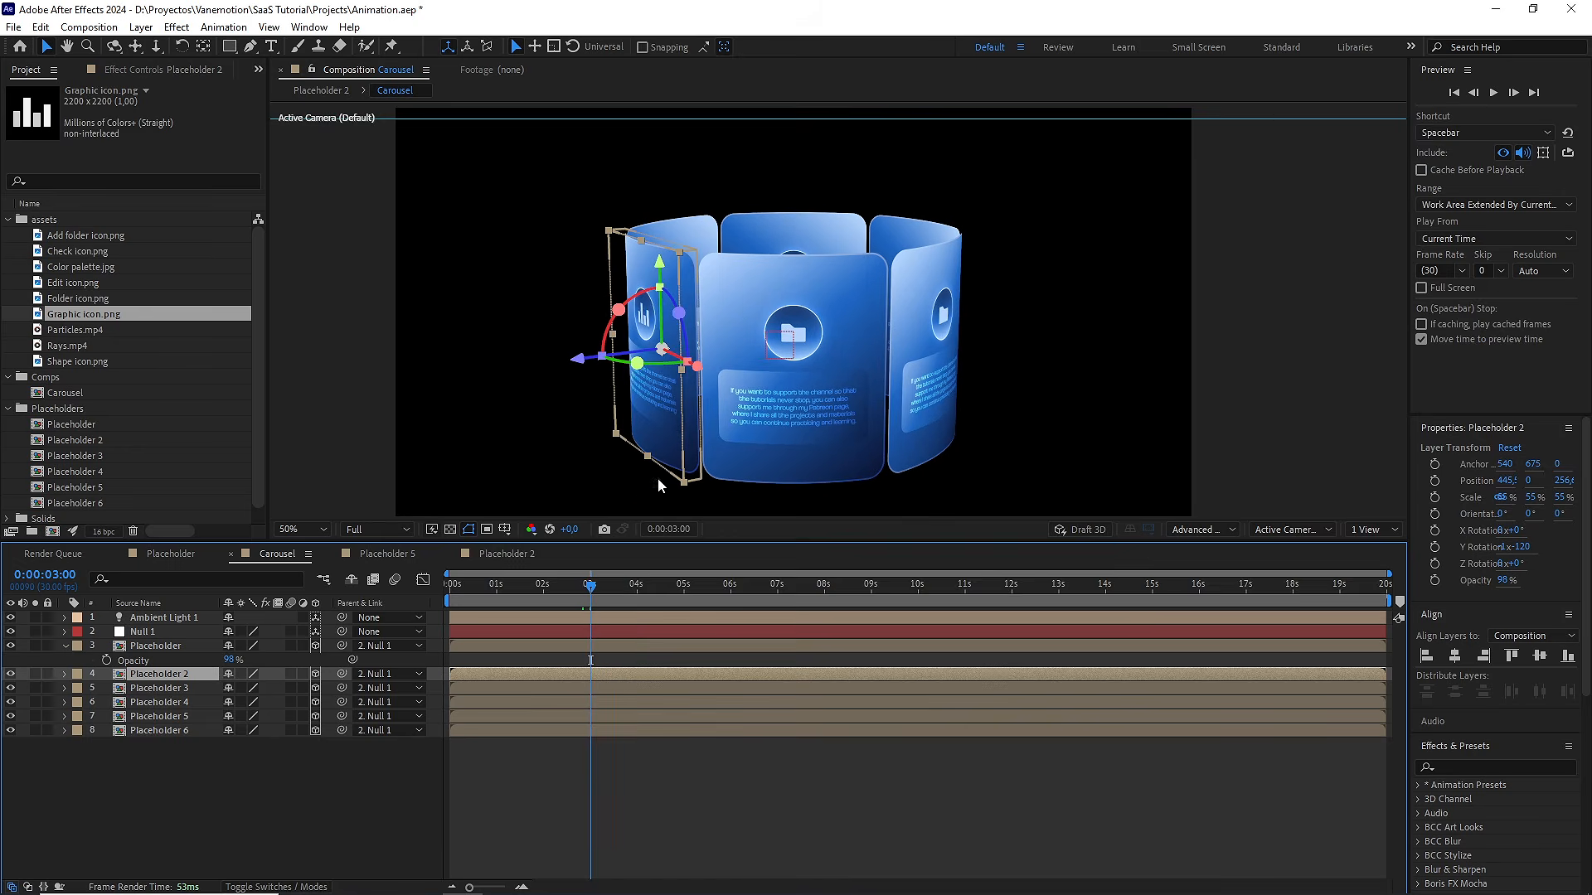
left_click(794, 410)
double_click(187, 688)
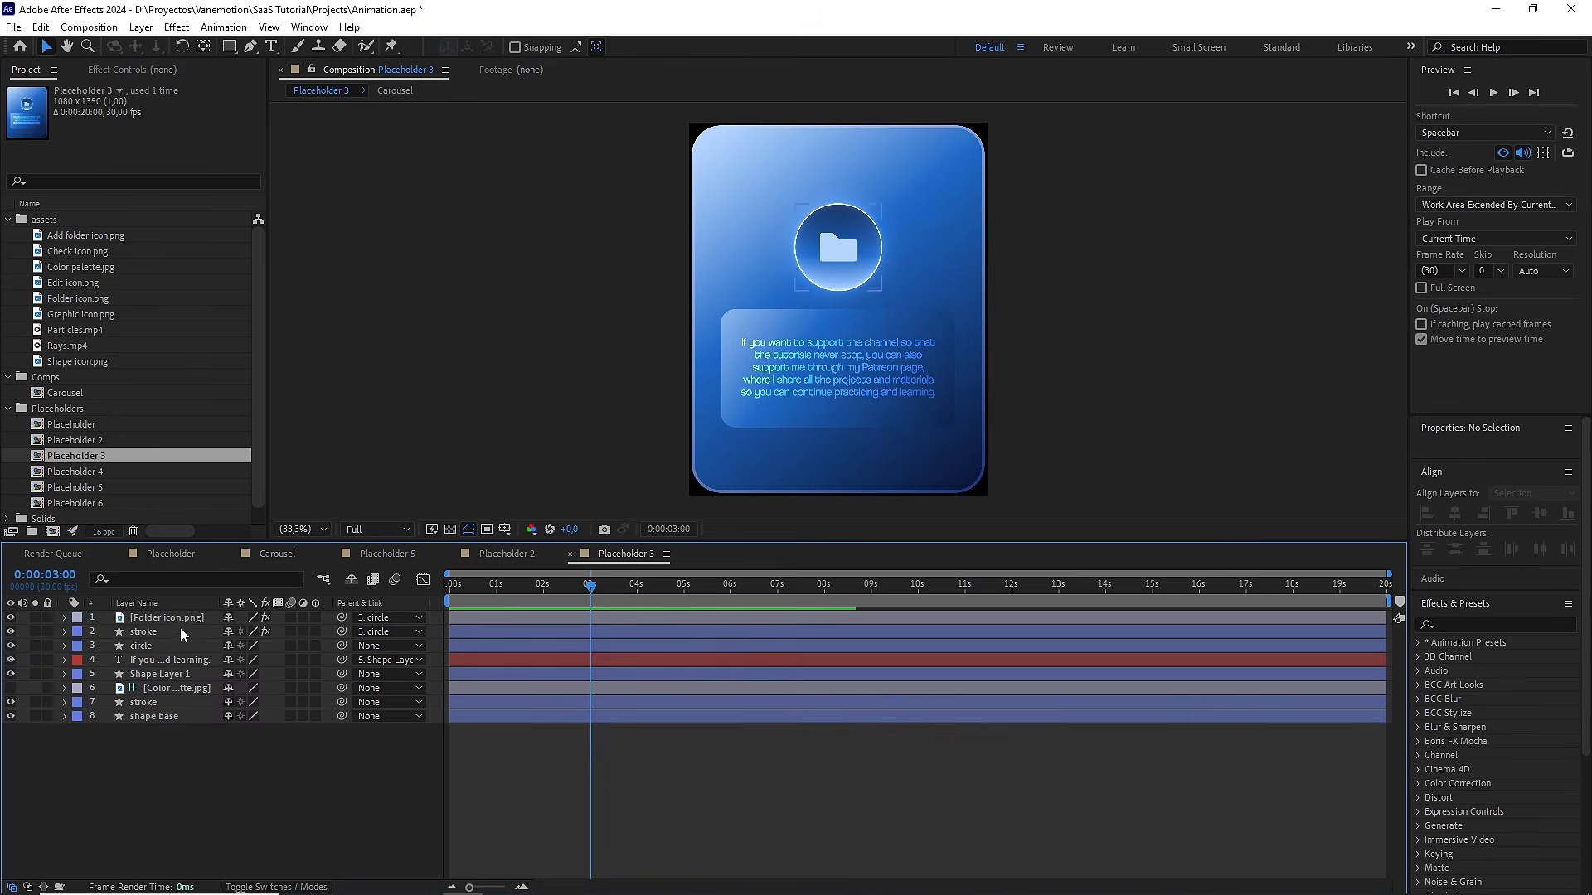
Replace Placeholder 3's folder icon with Edit icon.png scaled to 9.1%, and return to the Carousel composition
left_click(181, 616)
left_click_drag(81, 282, 177, 614)
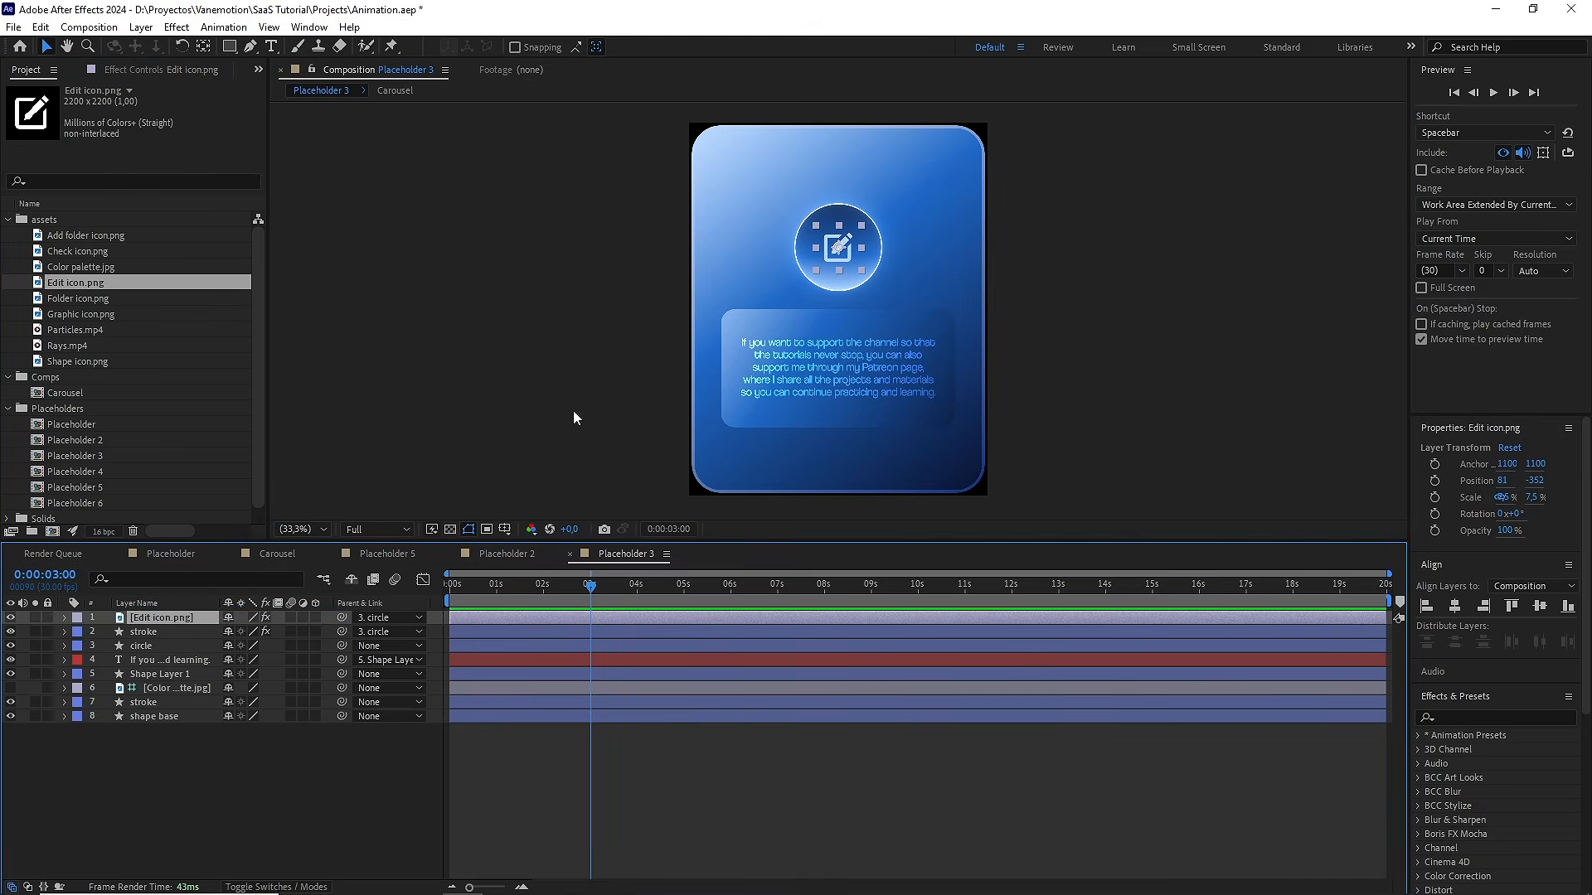
left_click_drag(863, 272, 867, 275)
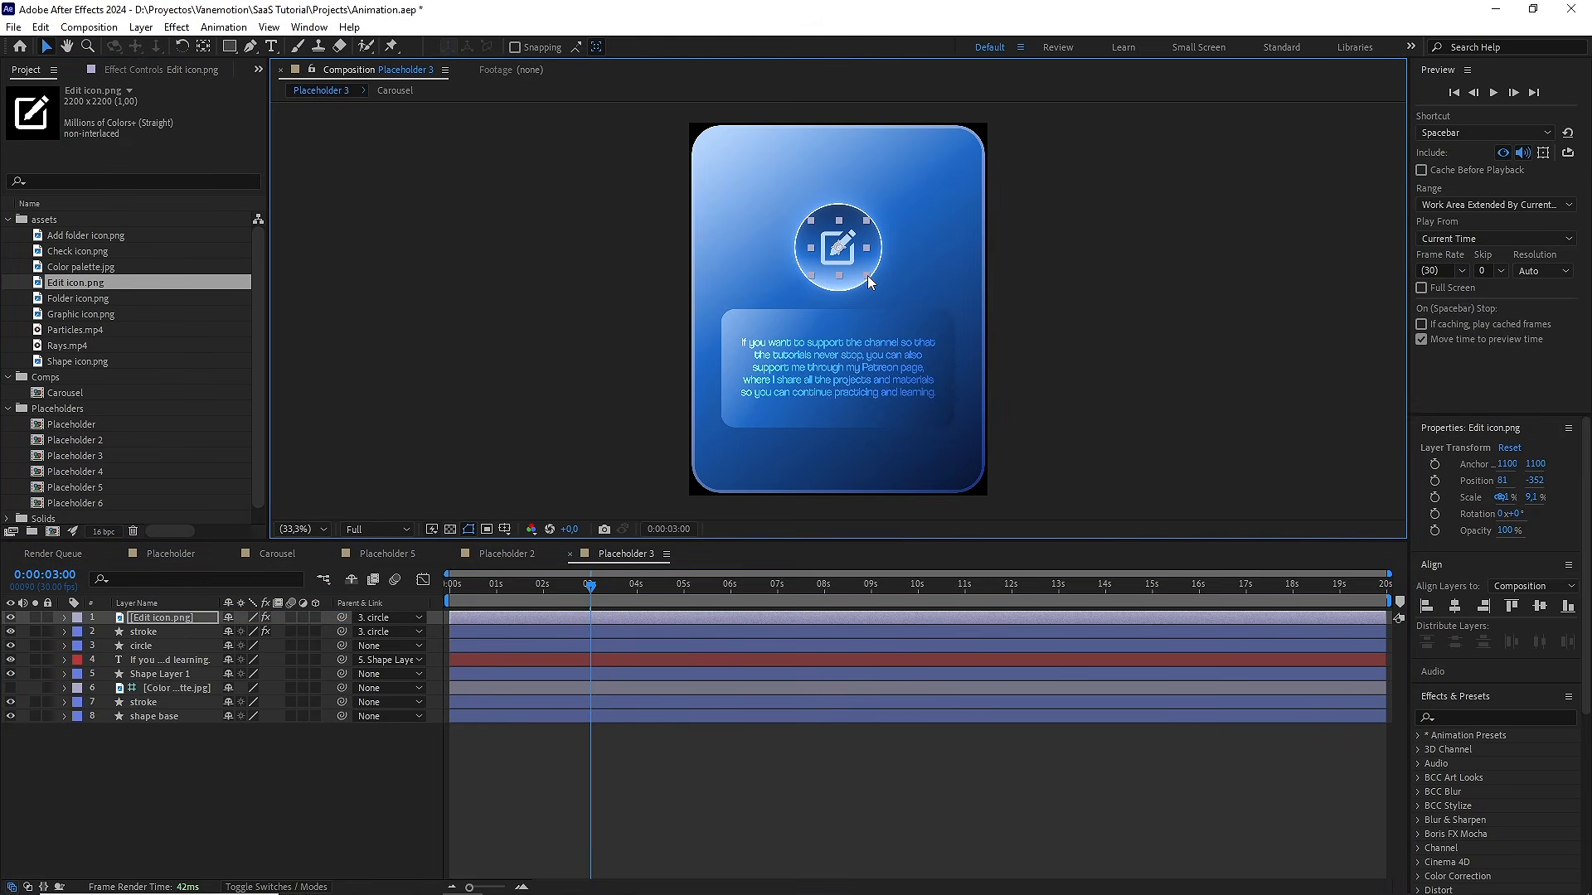
left_click(824, 378)
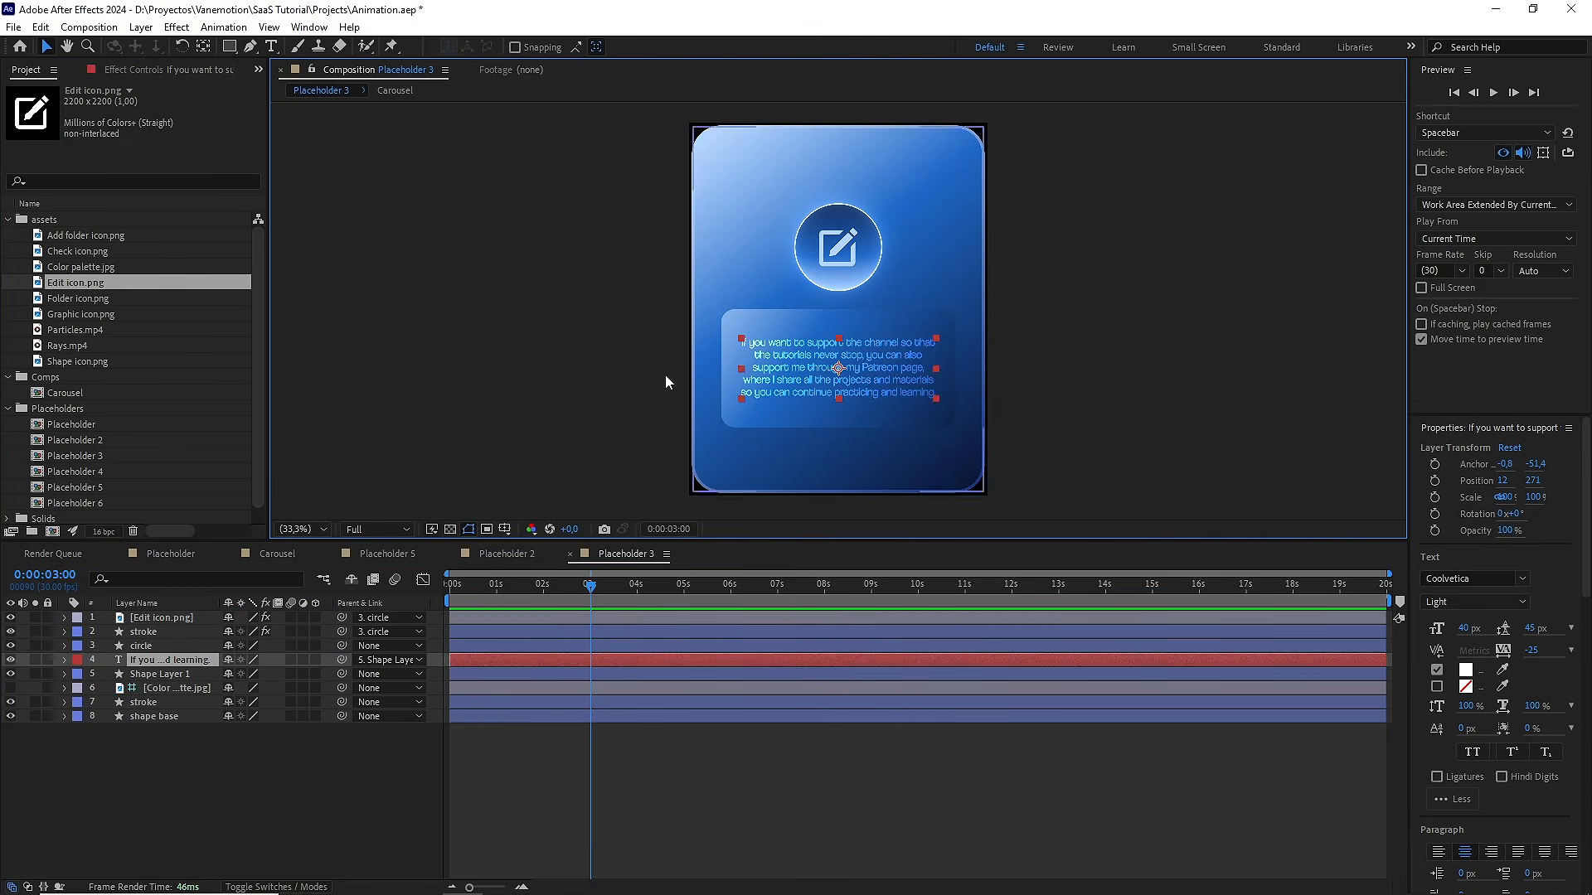
left_click(273, 555)
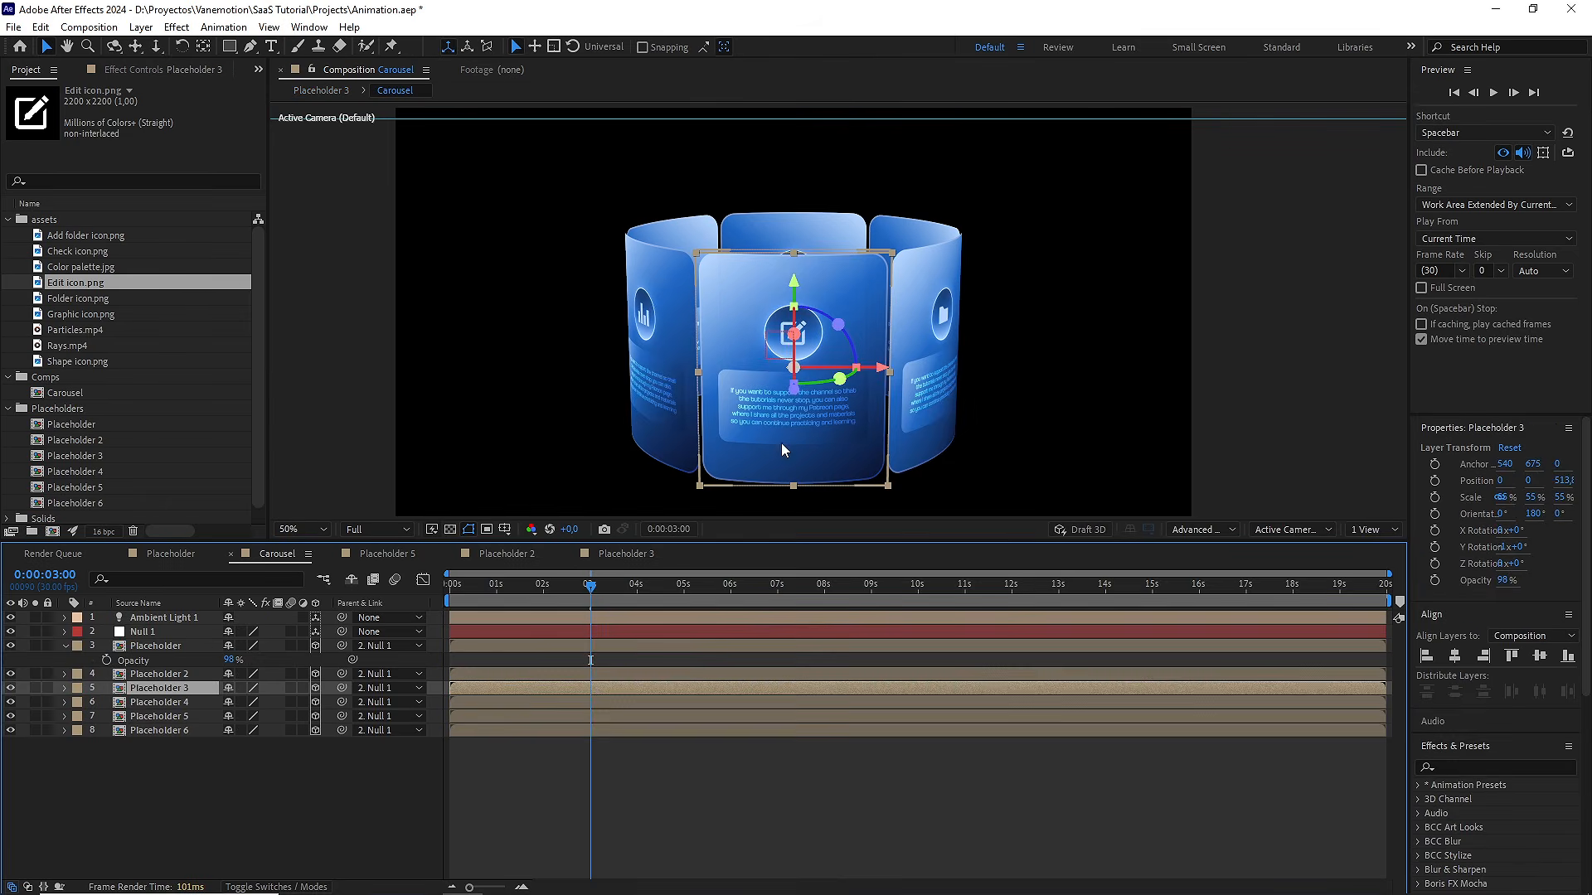
Scrub the Carousel to 0:00:03:10 and open the front card's composition, Placeholder 4
left_click_drag(599, 588, 606, 585)
left_click(763, 417)
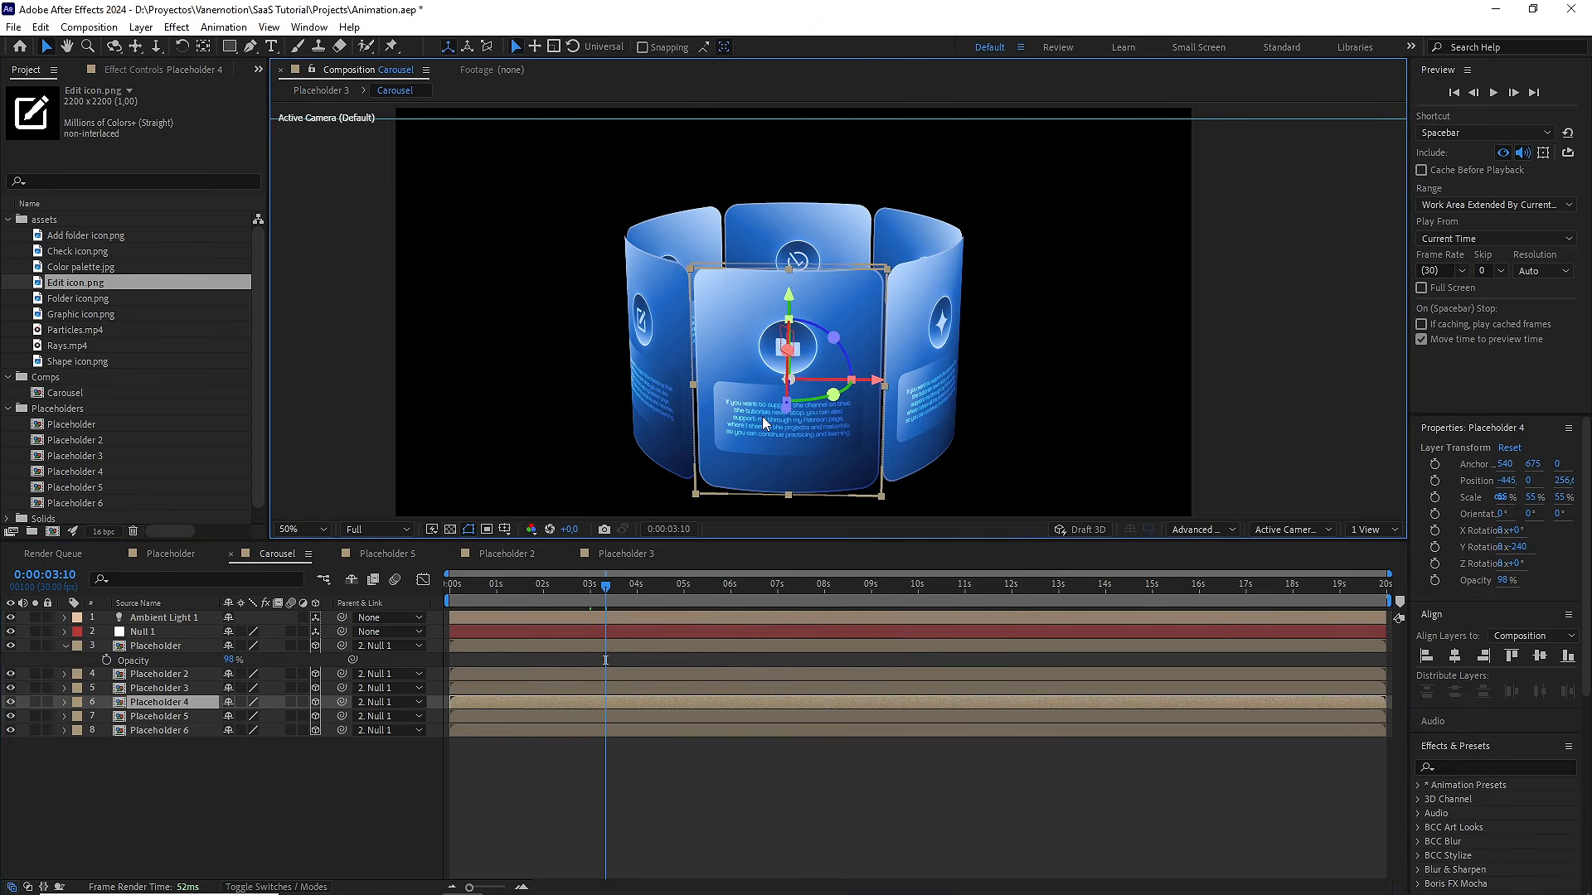
double_click(179, 702)
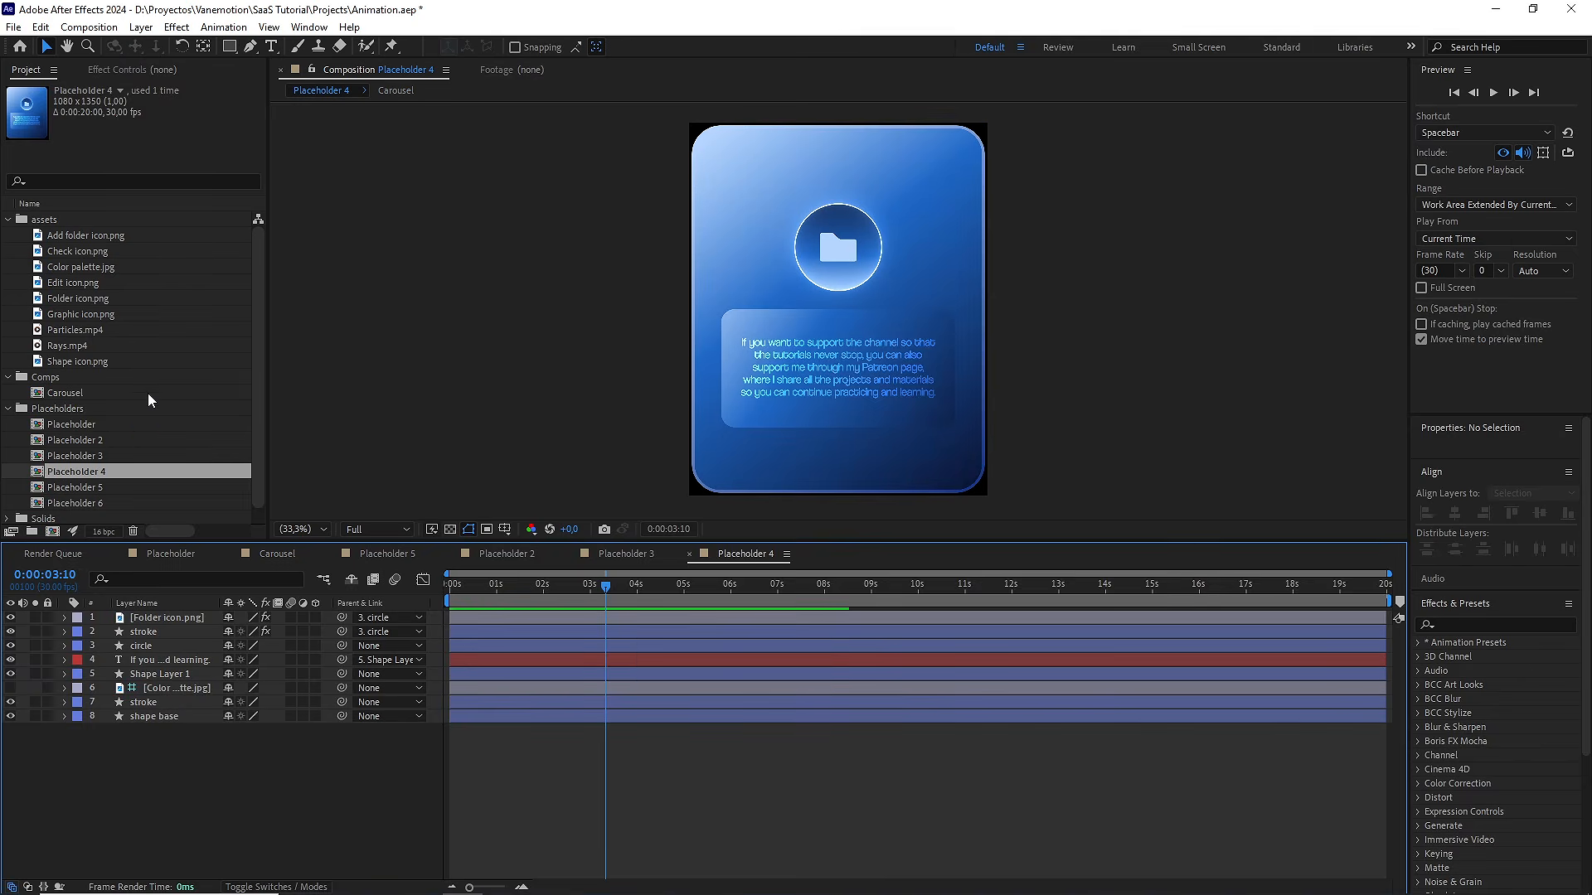
Replace Placeholder 4's folder icon with Add folder icon.png and scale it to 10.4%
left_click(104, 237)
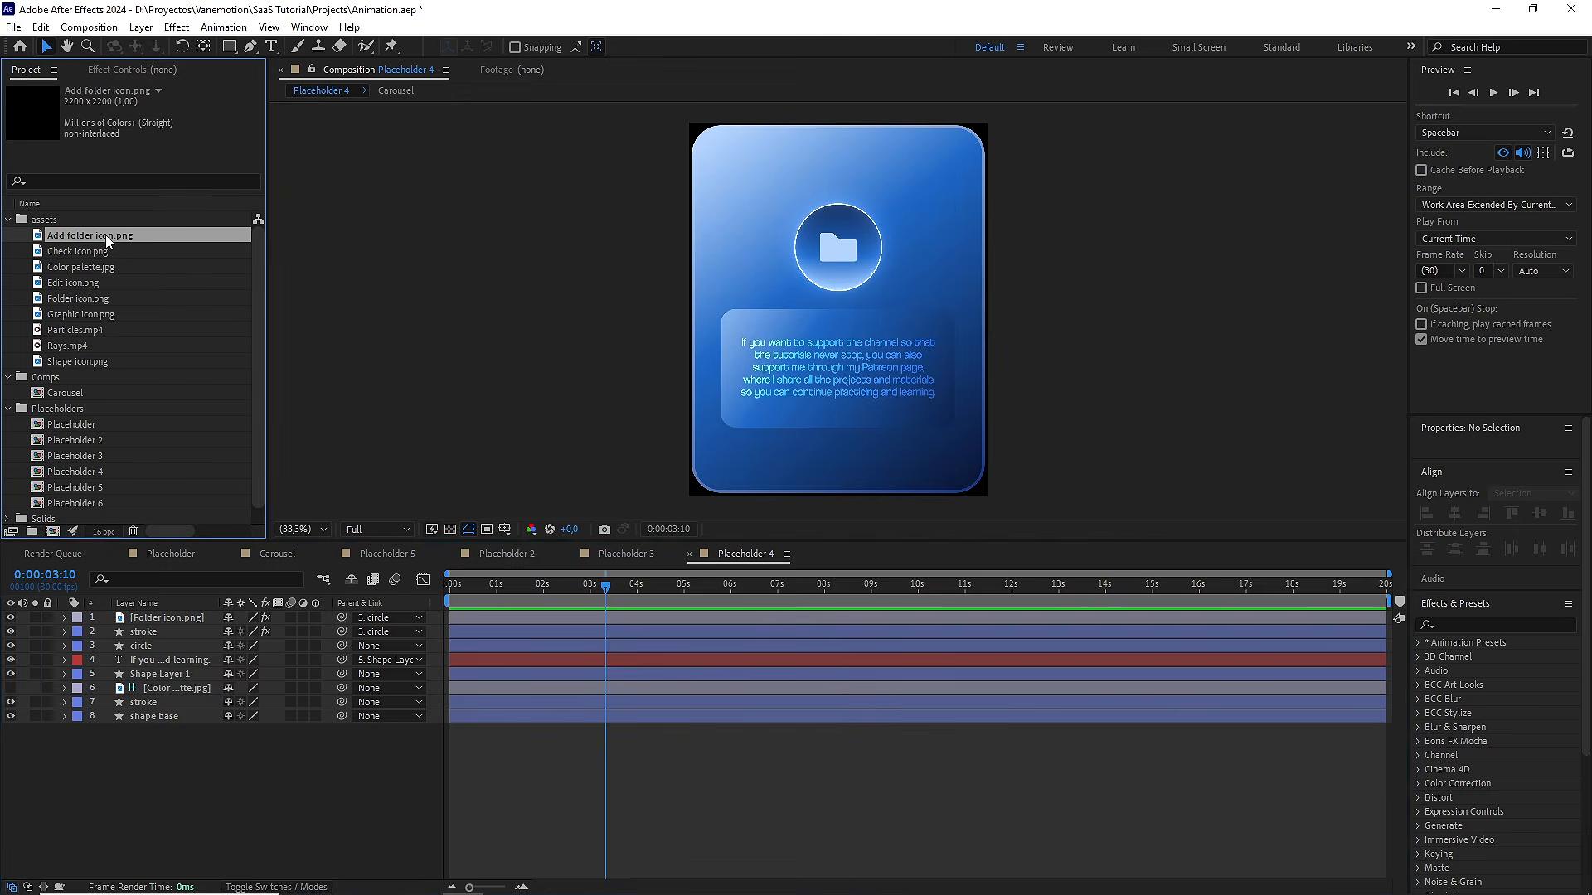
left_click(167, 620)
left_click_drag(123, 233, 205, 617)
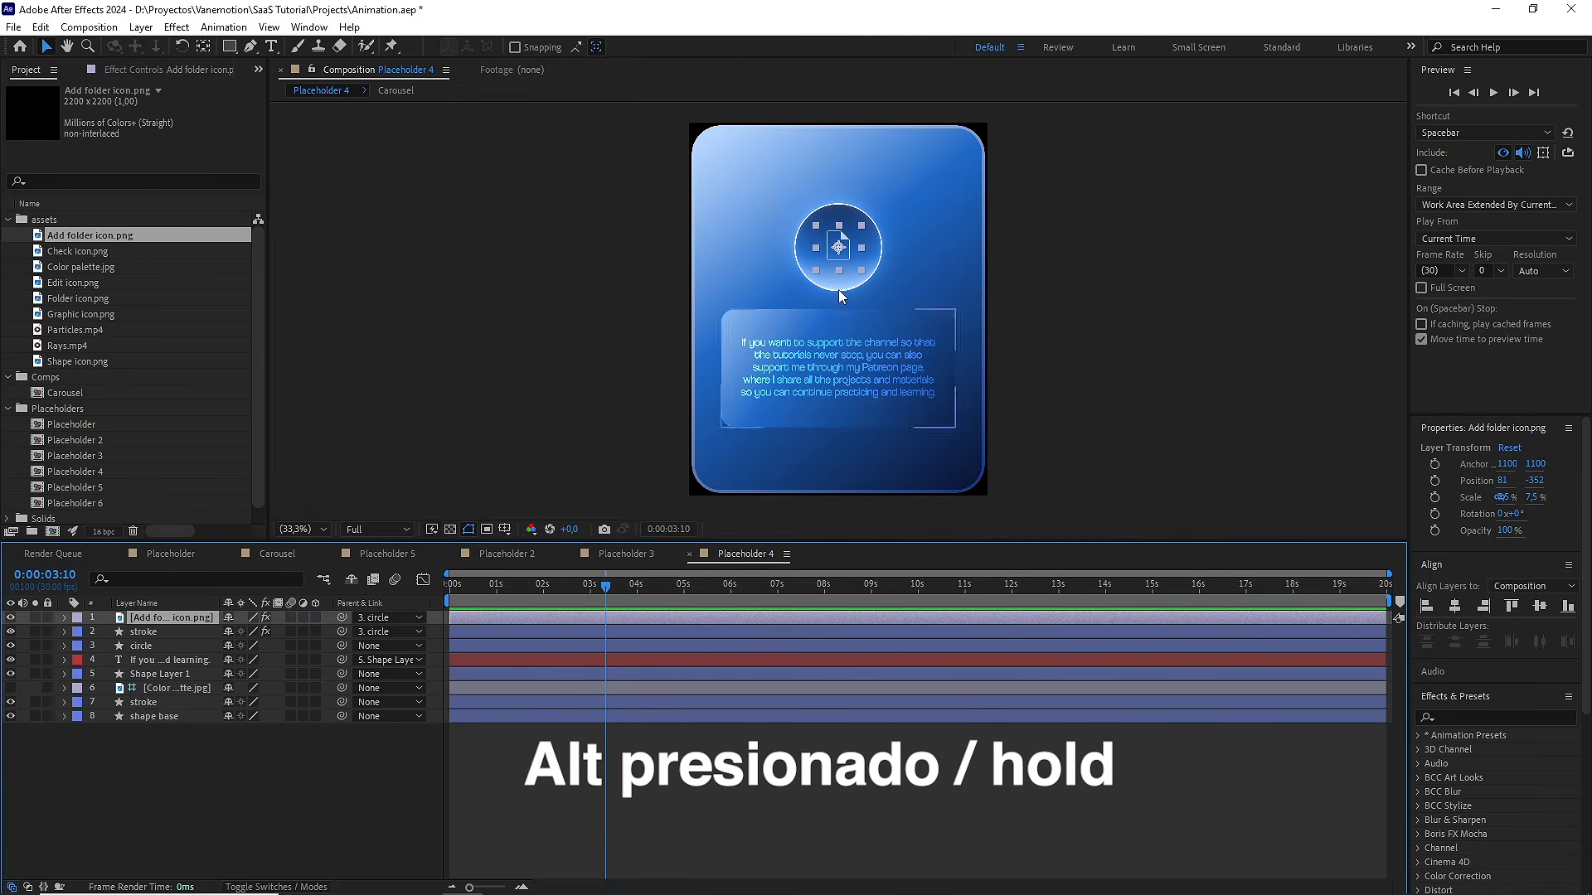
scroll(883, 255, "up", 2)
left_click_drag(861, 263, 833, 416)
left_click(881, 348)
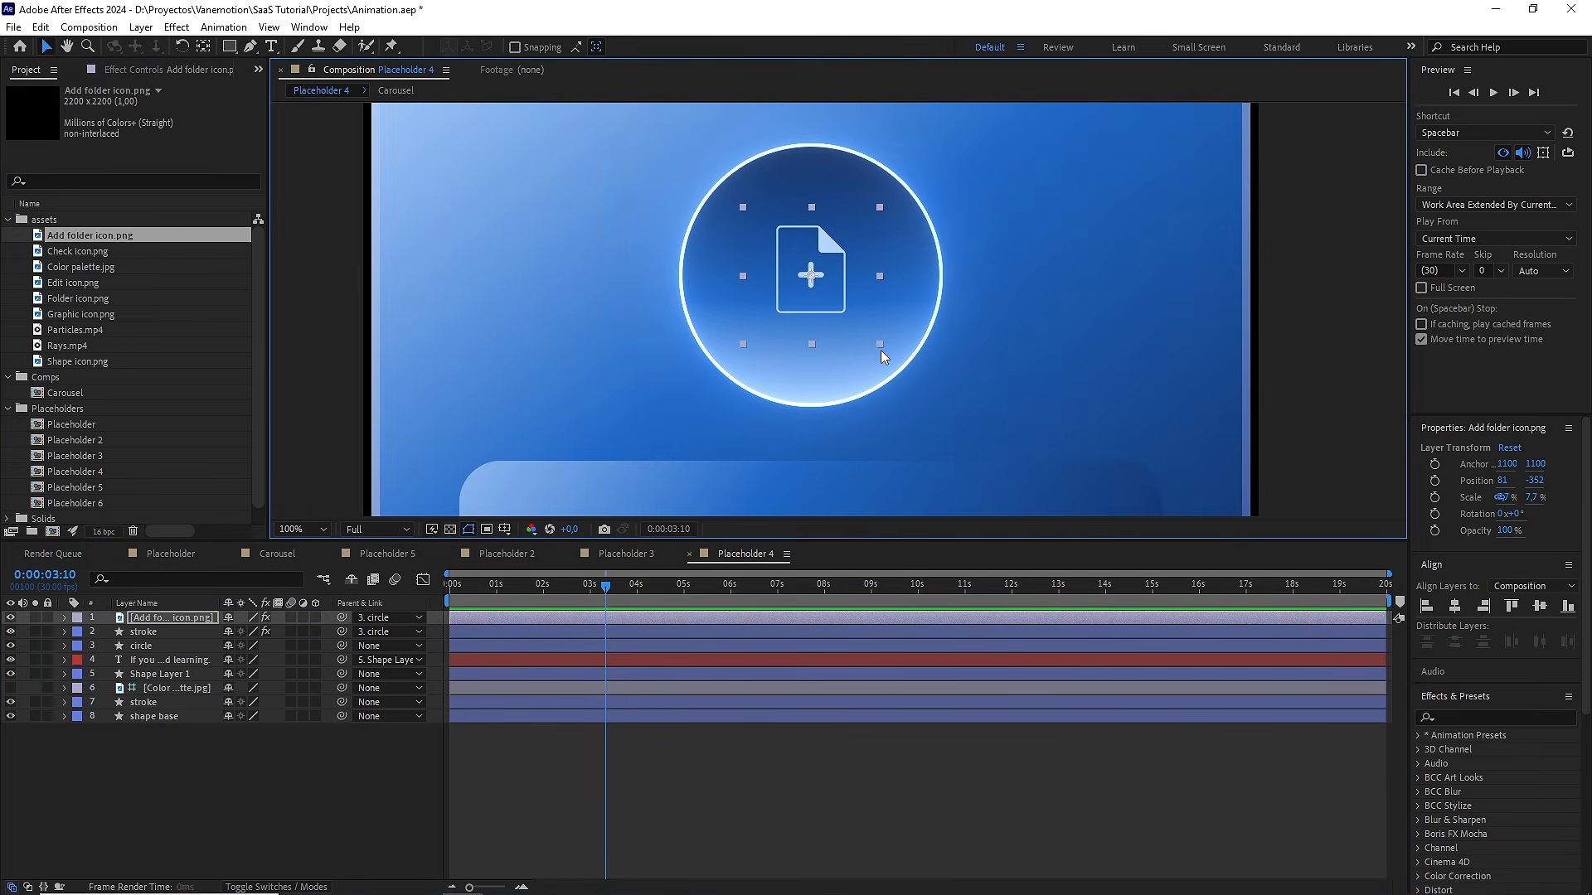
key("comma")
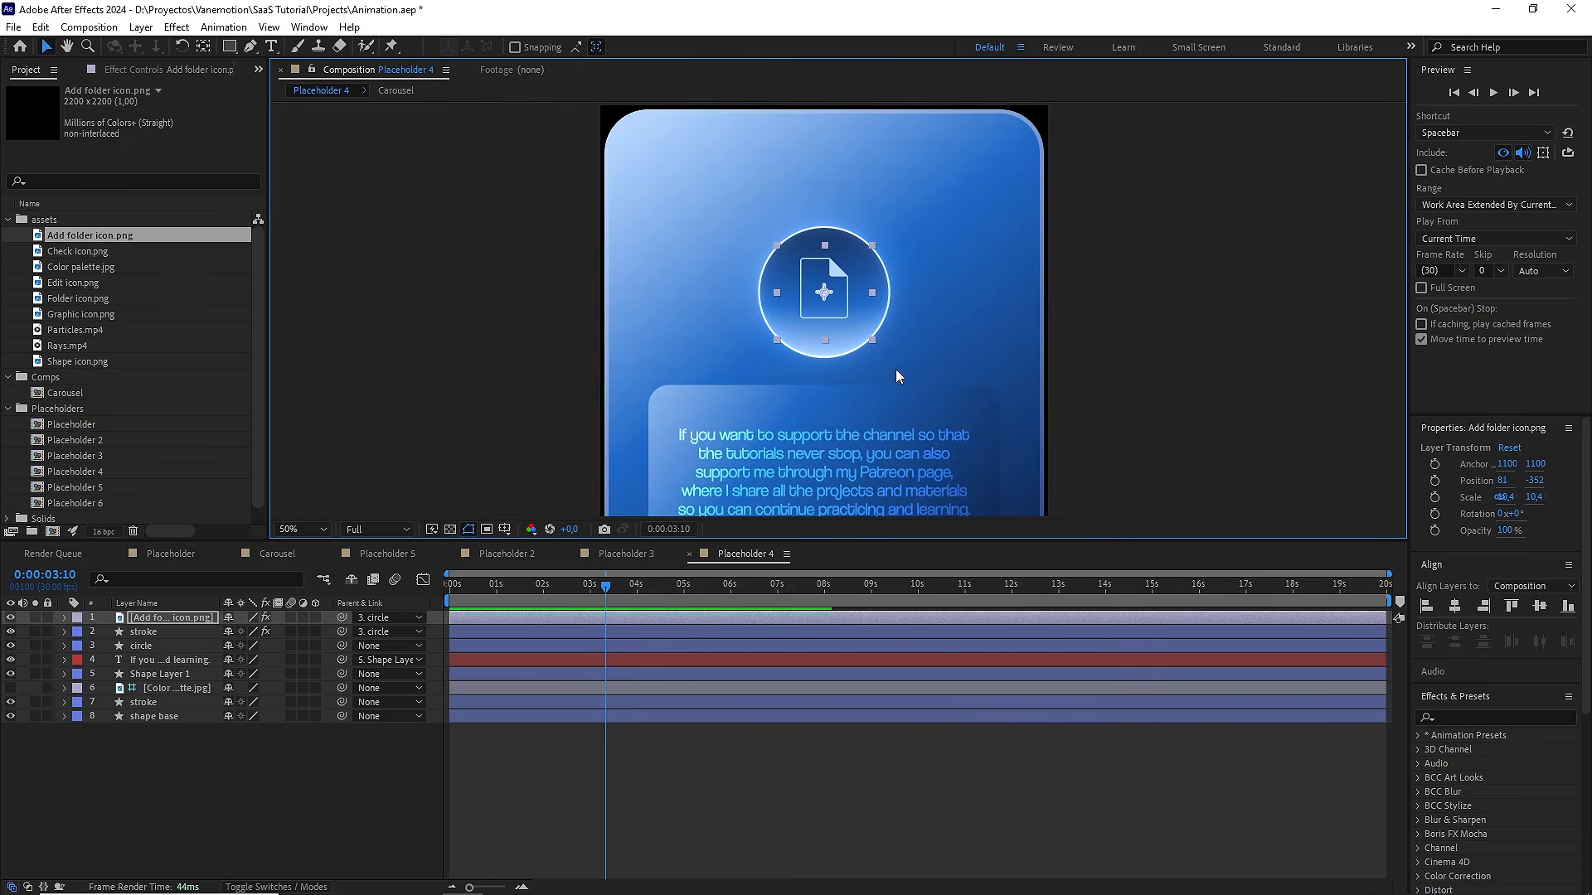
Collapse the assets, Comps and Placeholders folders in the project
left_click(10, 220)
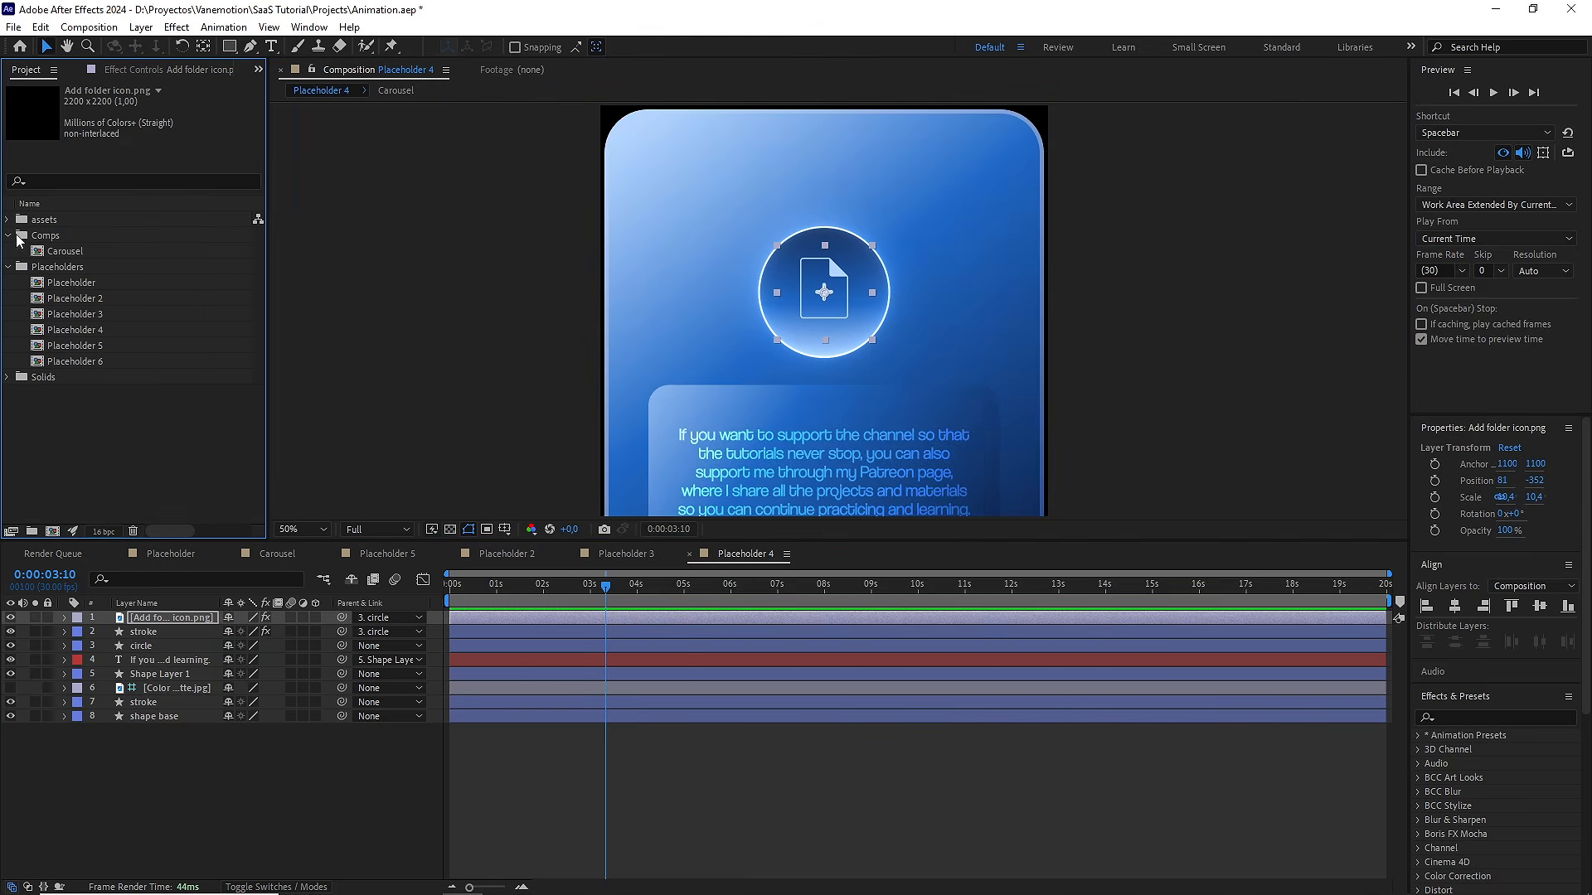
left_click(8, 236)
left_click(8, 251)
left_click(86, 378)
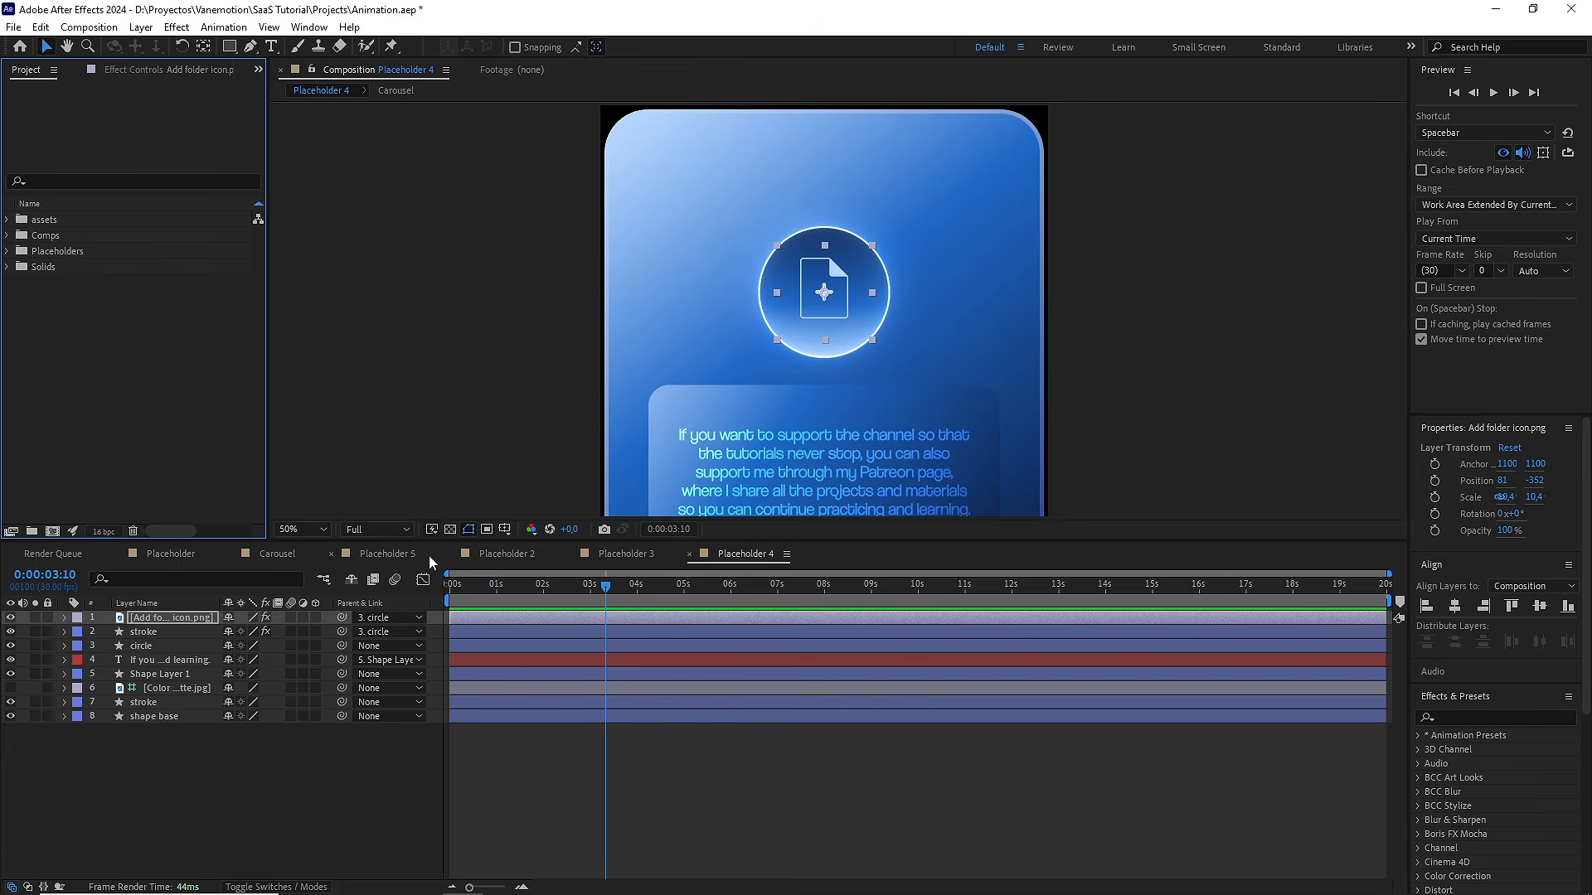
Close the Placeholder 5, 2, 3 and 4 timelines and collapse the Placeholder layer's properties in the Carousel
left_click(331, 555)
left_click(330, 555)
left_click(331, 555)
left_click(331, 555)
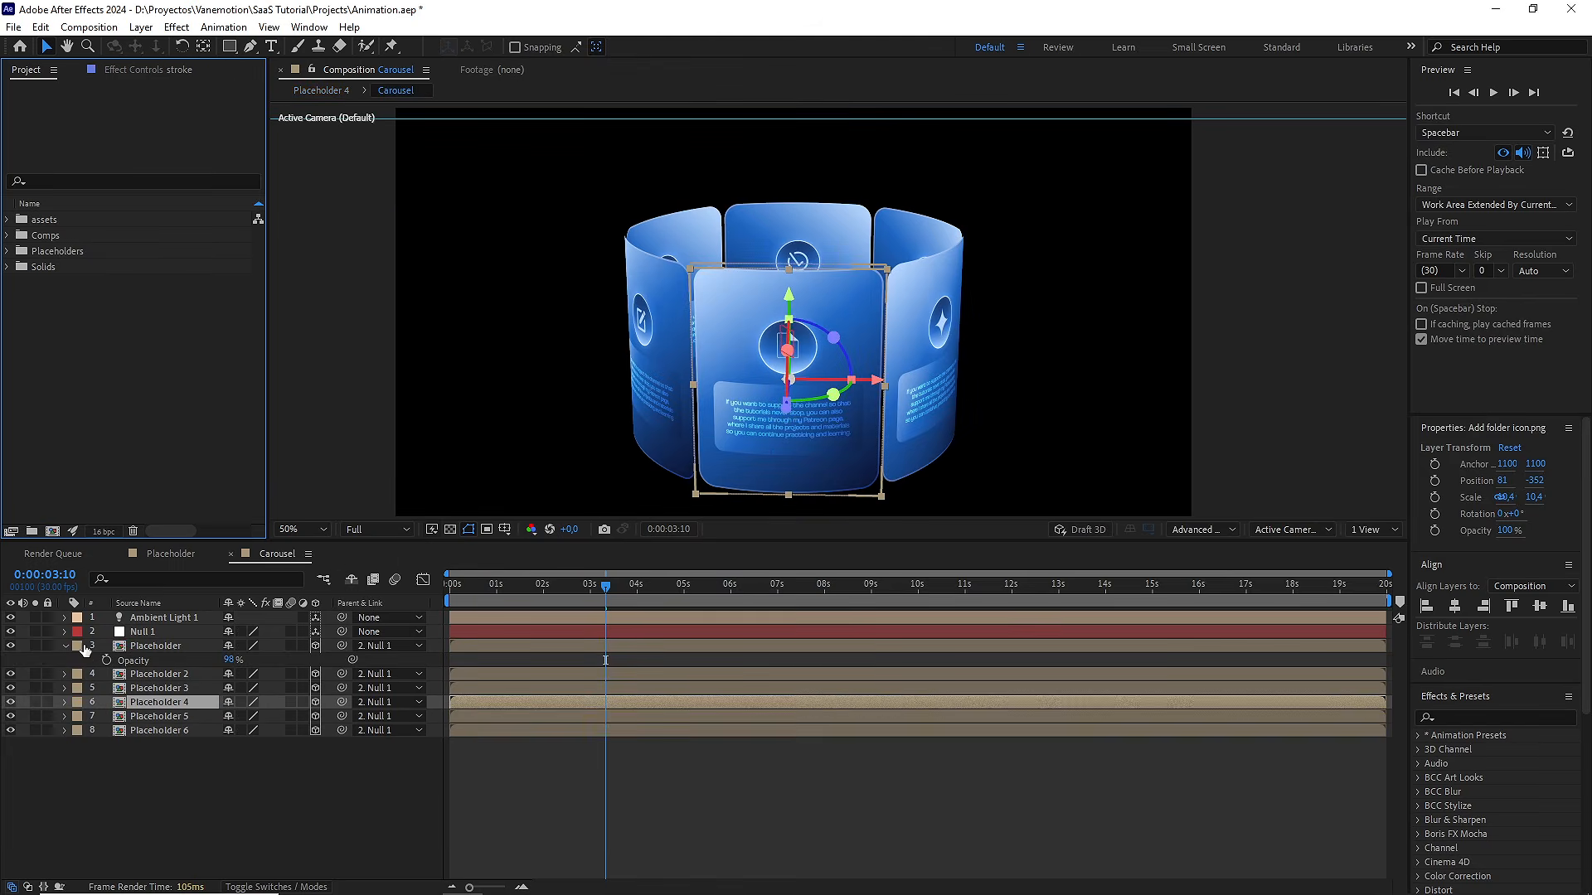
left_click(64, 646)
left_click(211, 721)
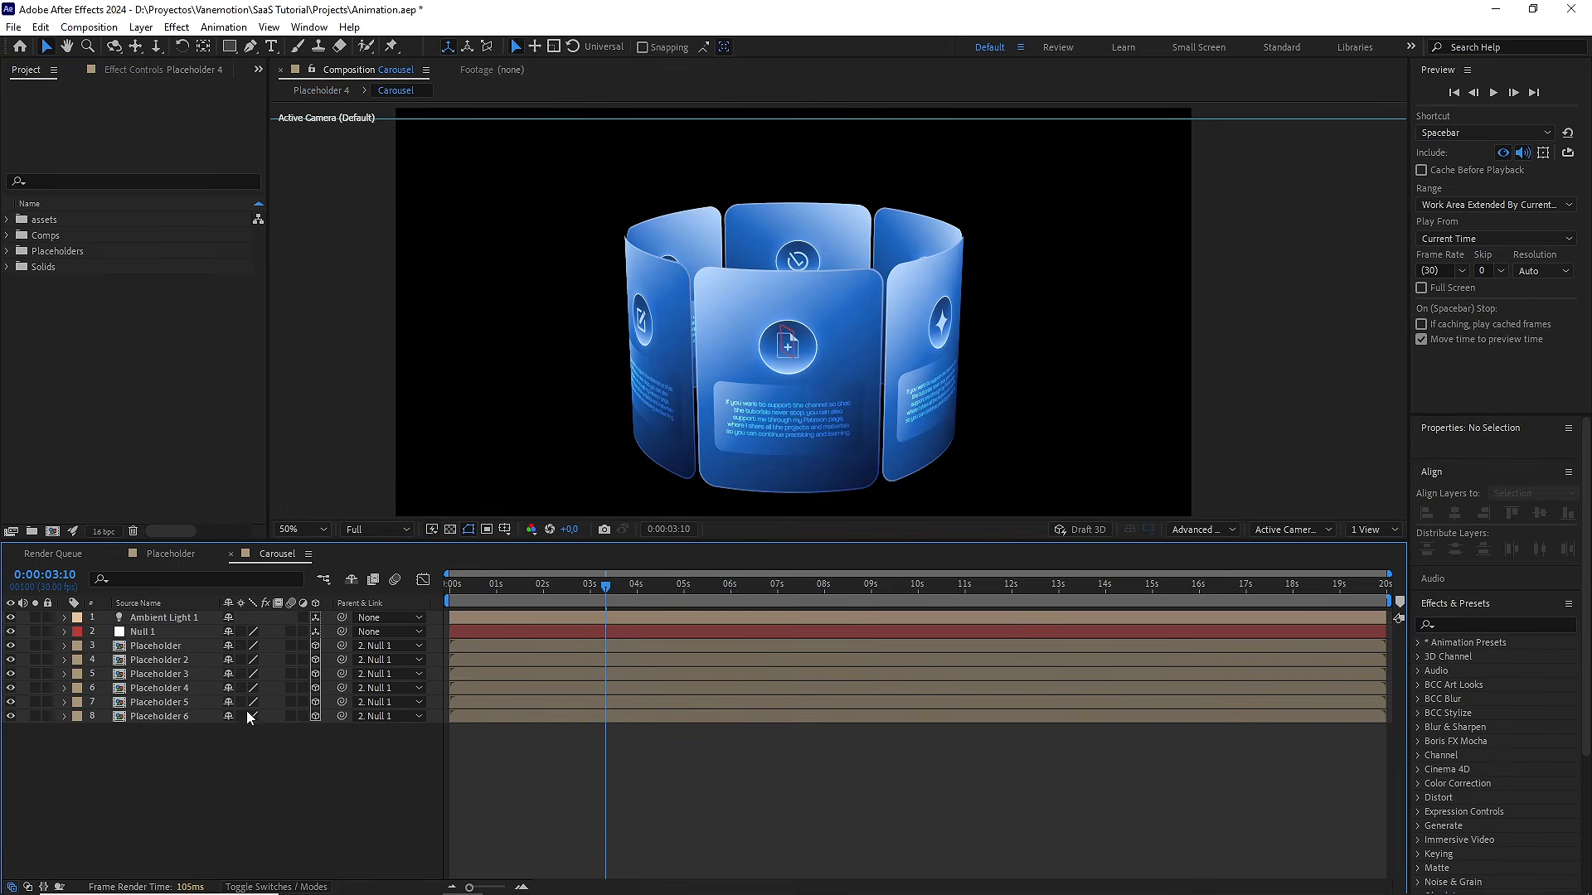
Fit the Carousel to an enlarged viewer and preview the animation from the first frame
left_click_drag(609, 595, 426, 595)
left_click(286, 530)
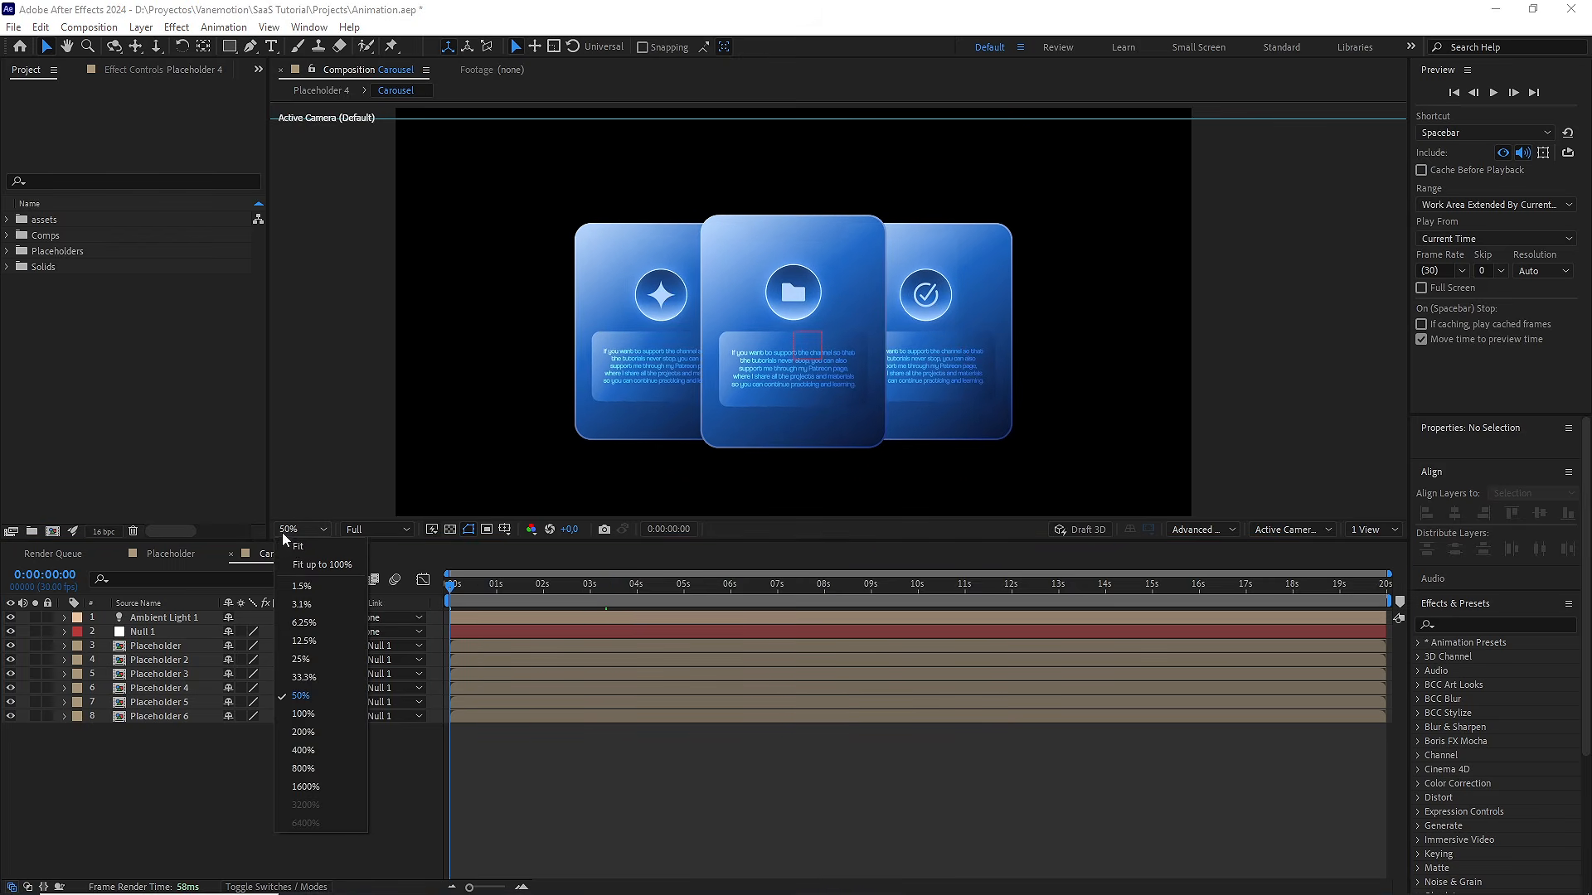
left_click(295, 549)
left_click_drag(390, 542, 357, 608)
left_click(380, 816)
key("space")
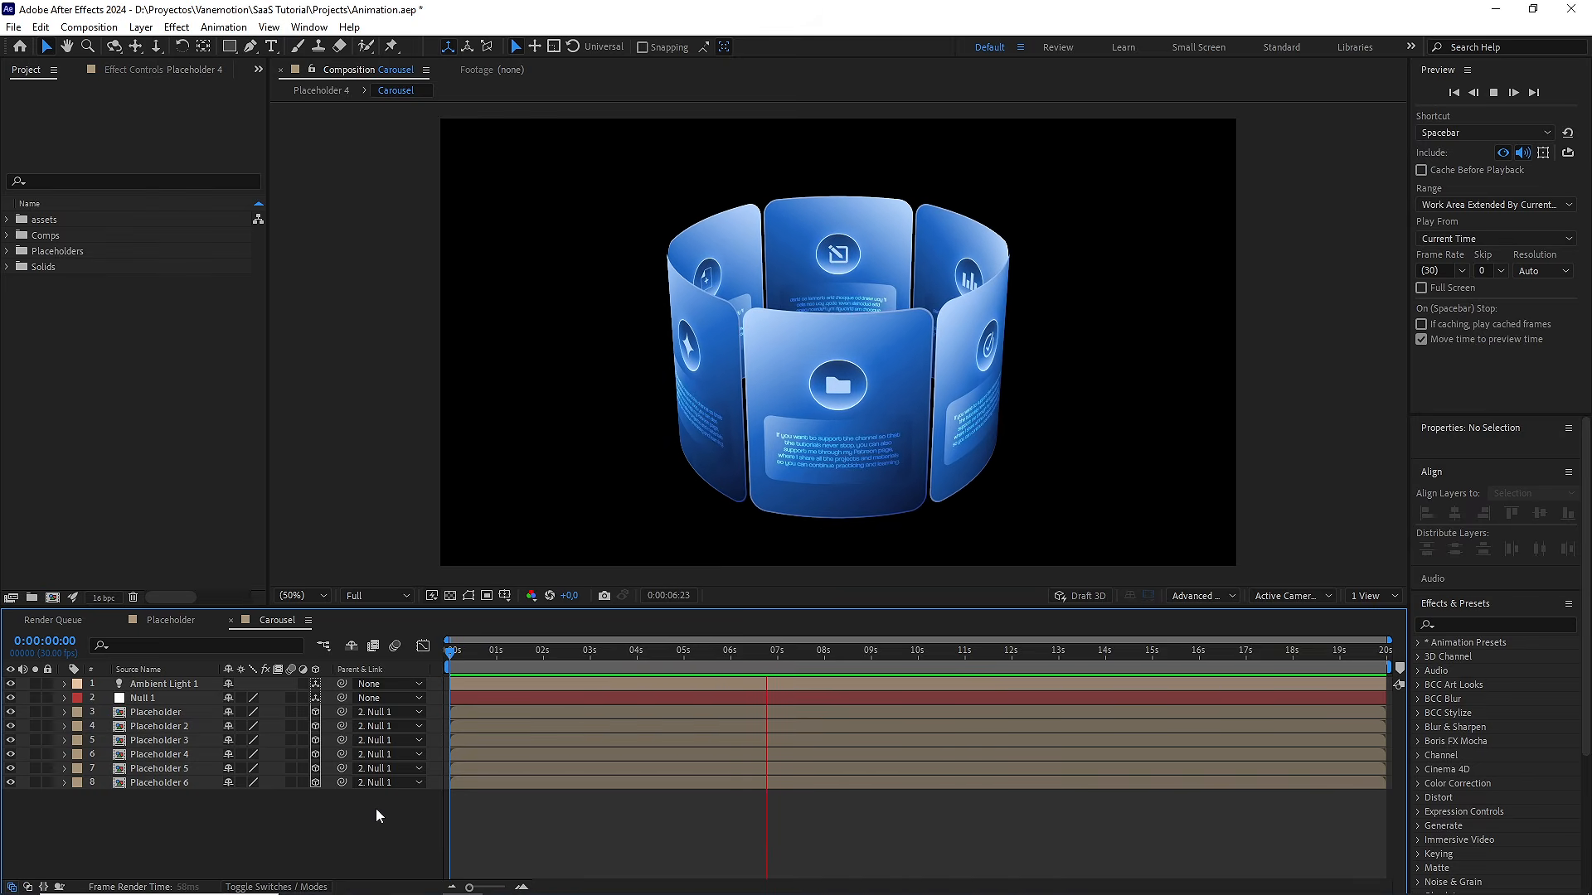
Stop the Carousel preview, return to the first frame and leave all layers deselected
key("space")
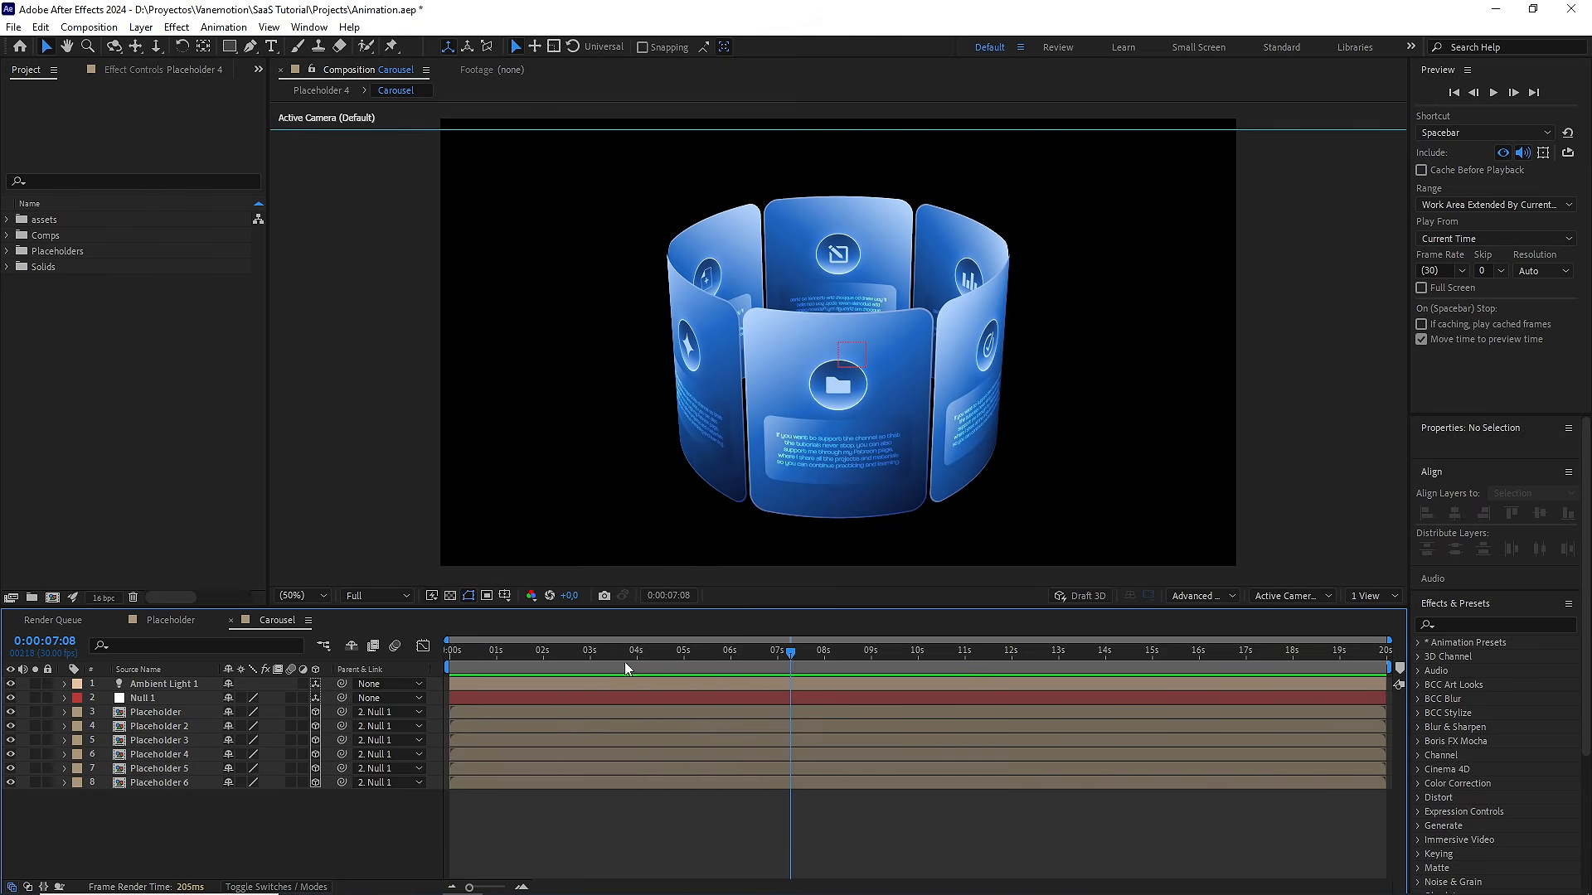
key("Home")
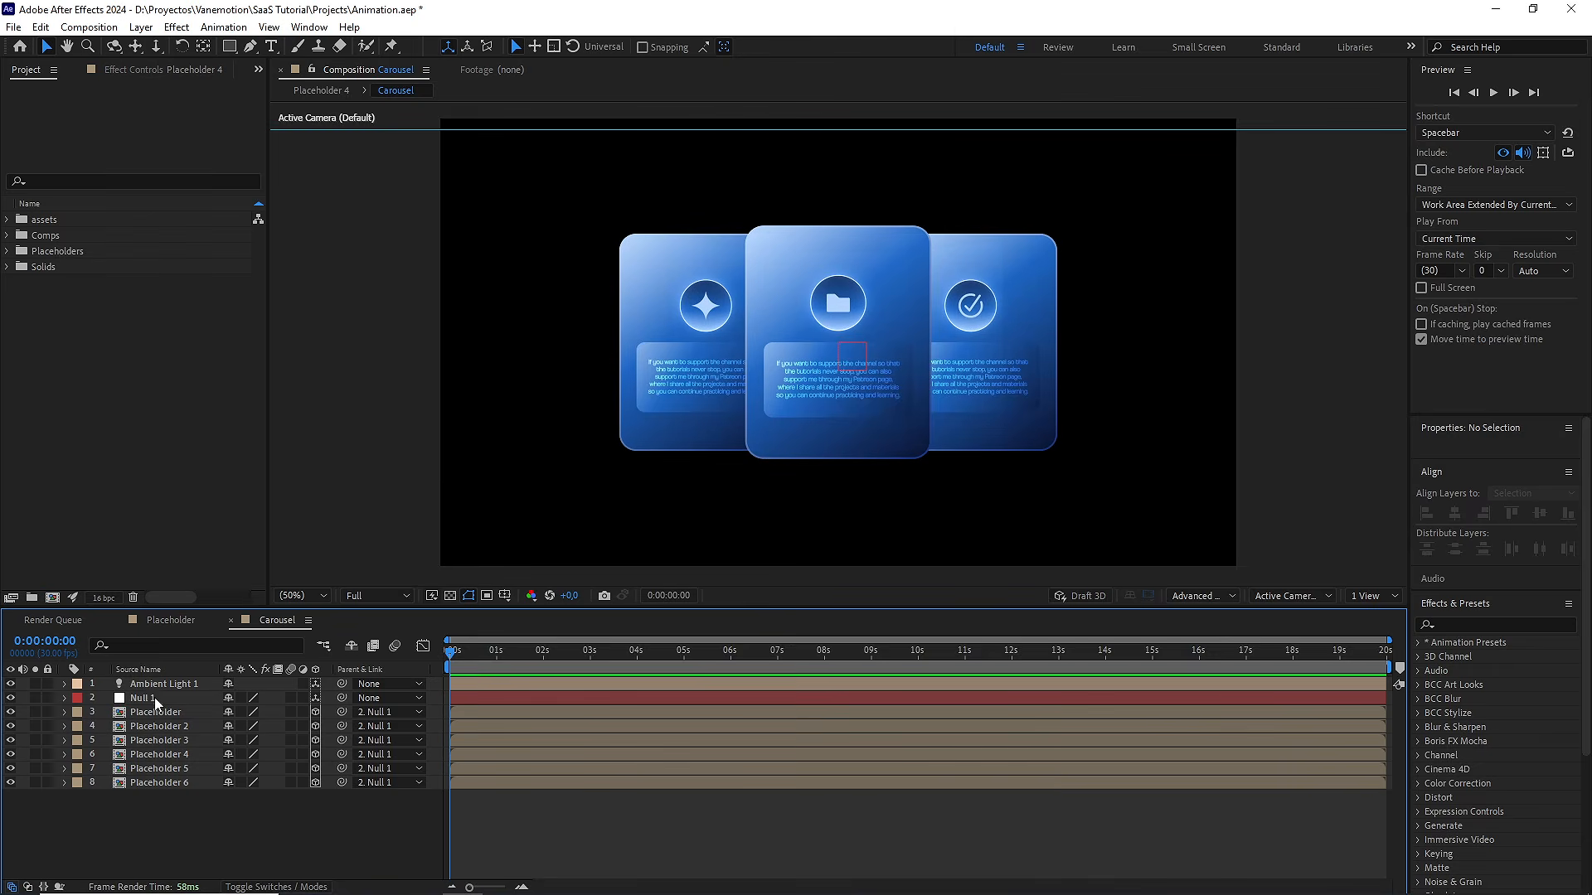
left_click(155, 698)
key("F2")
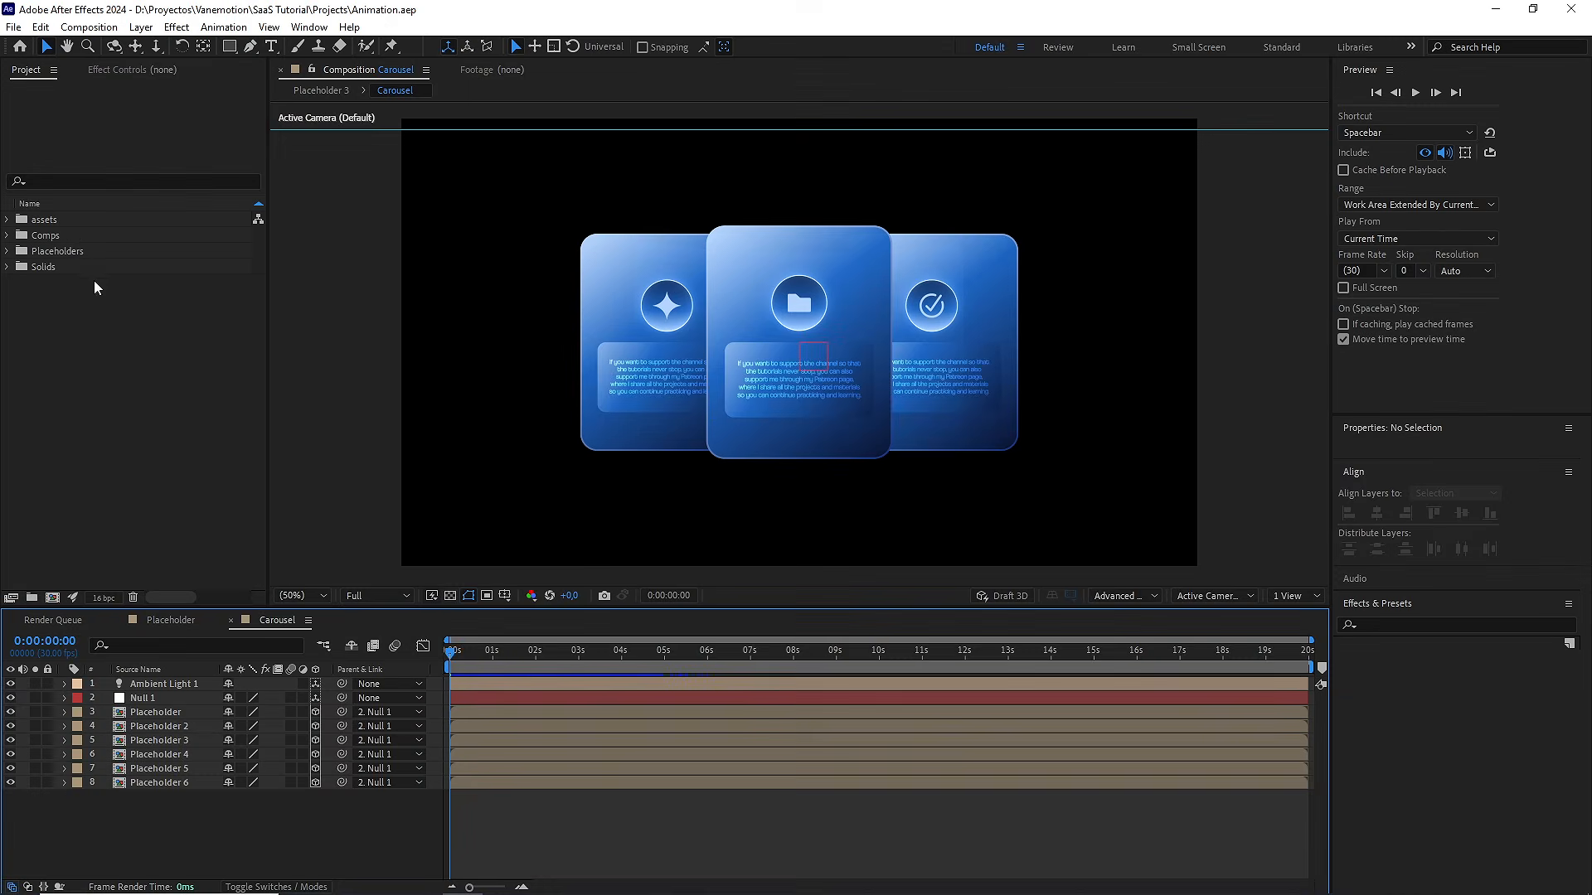
Start a new composition named Star transition in the Comps folder and open its width and height for editing
left_click(73, 238)
left_click(88, 27)
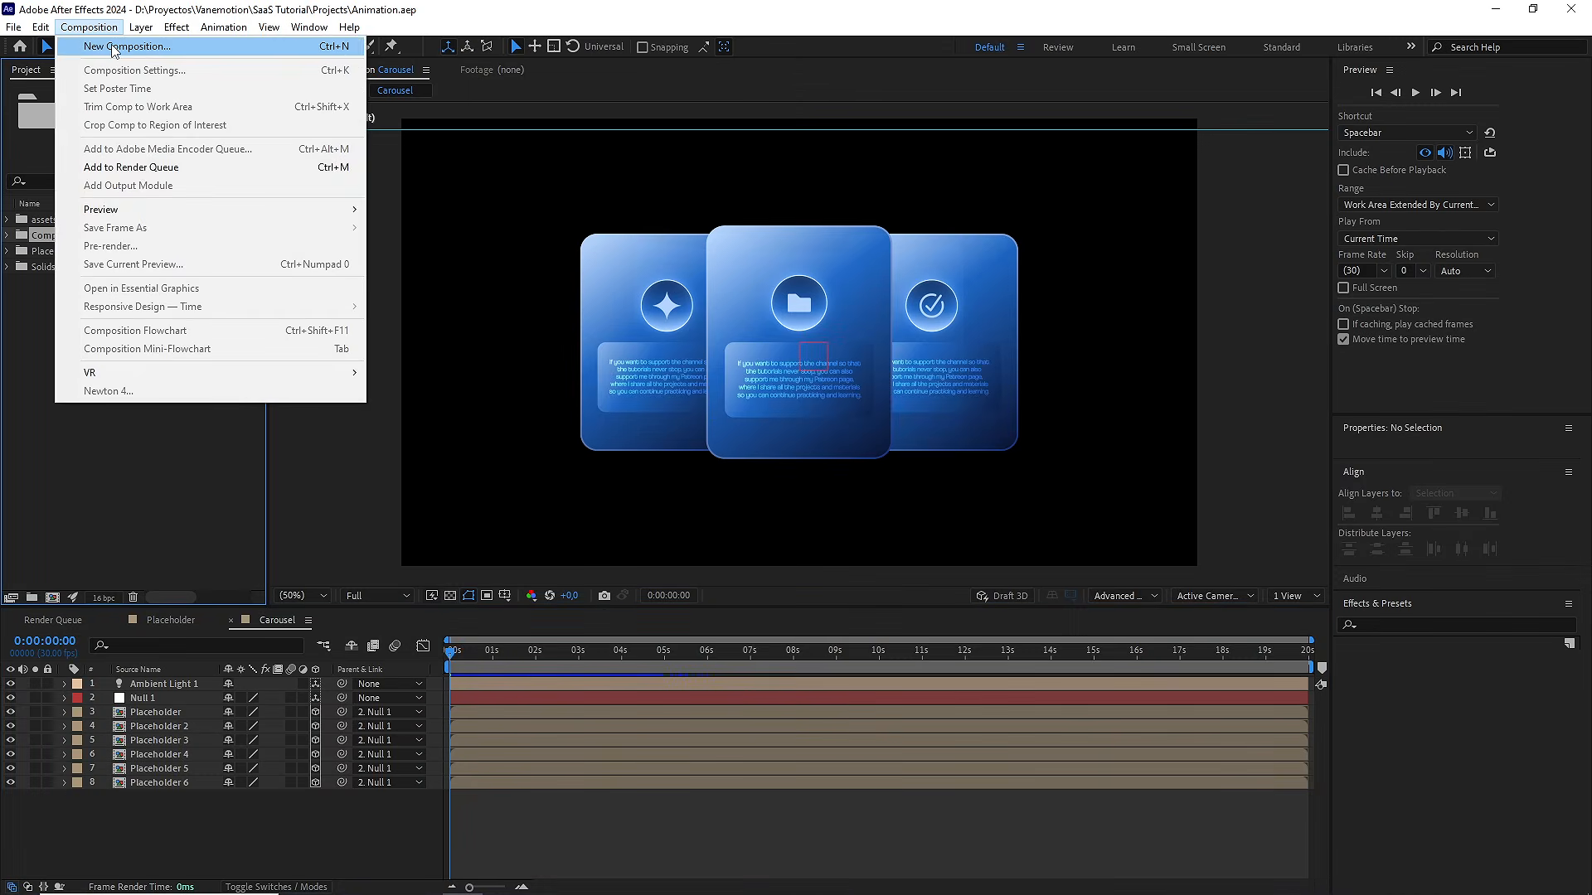
left_click(100, 50)
type("Star transition")
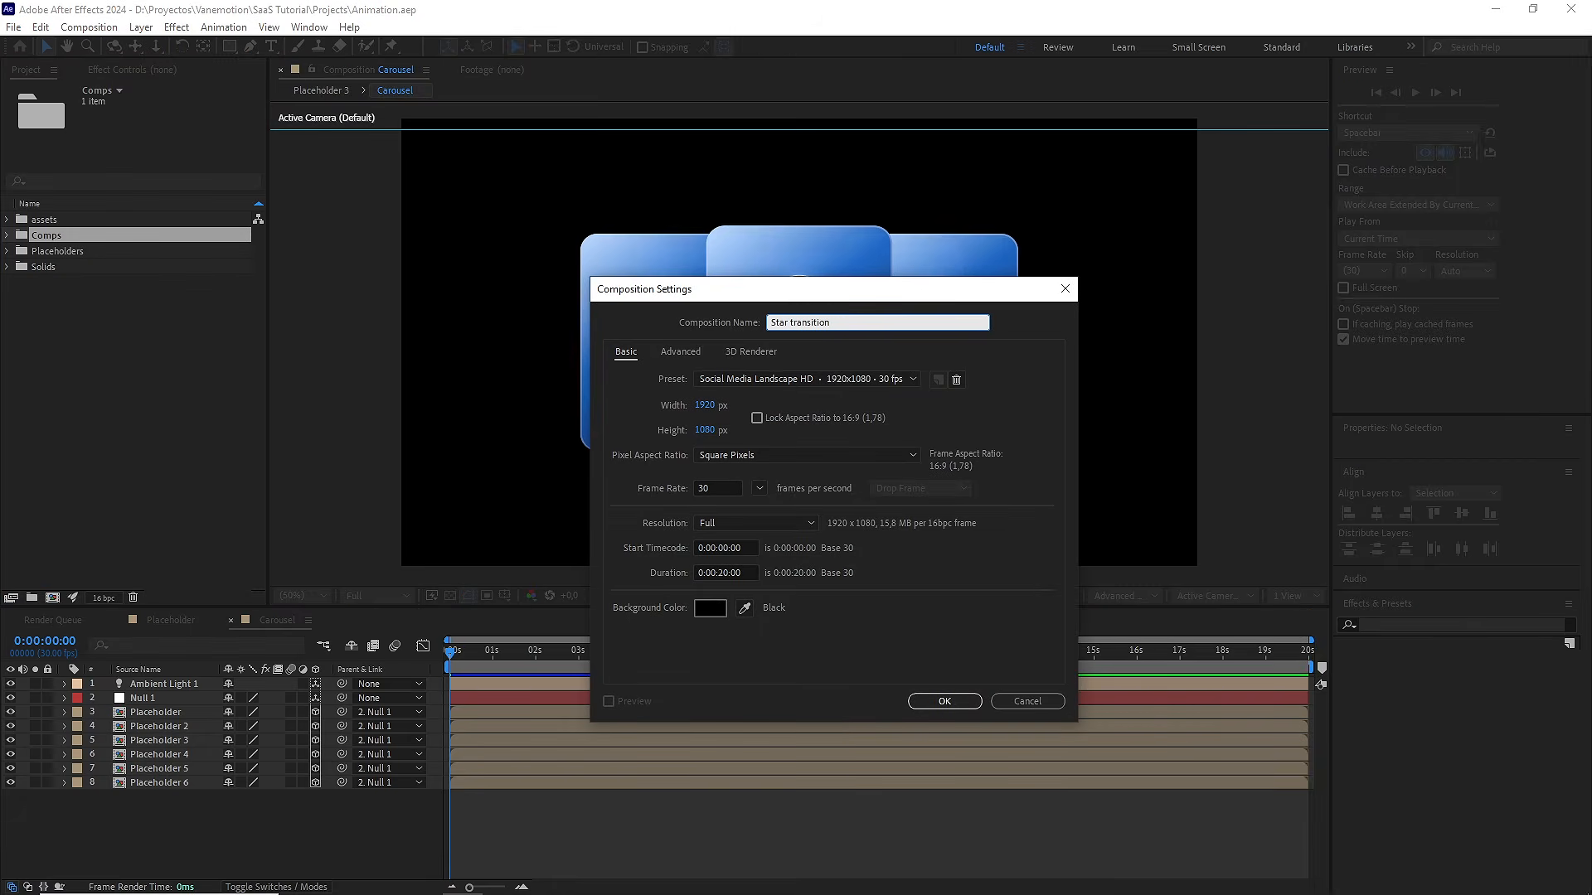
left_click(706, 406)
left_click(704, 430)
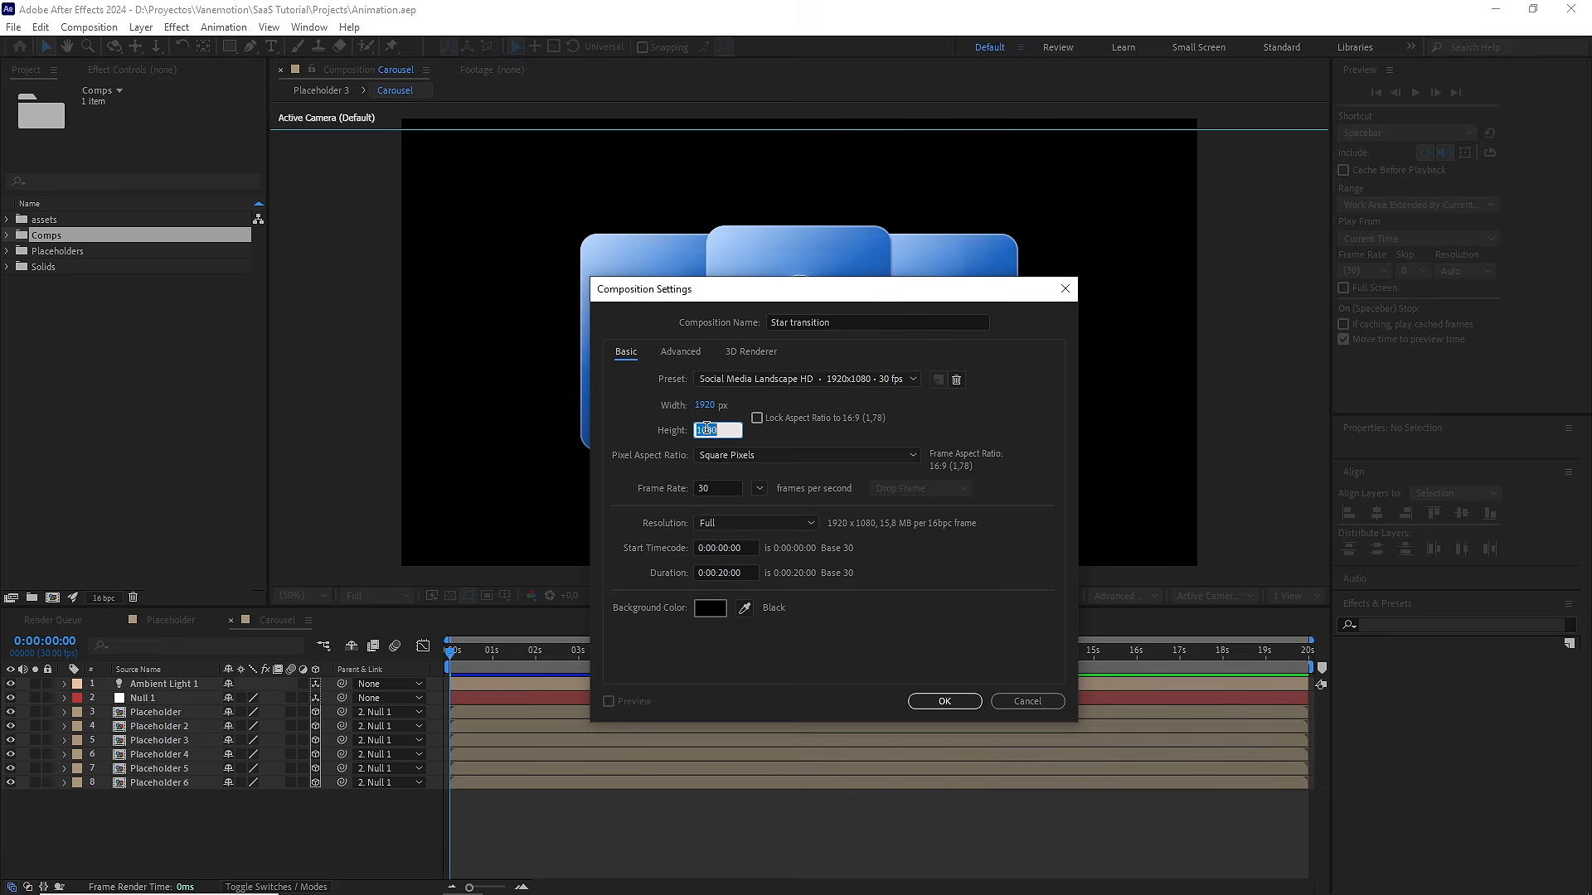
Create the Star transition composition at 1920 x 1080, 30 fps and 20 seconds, and add an empty shape layer to it
left_click(944, 700)
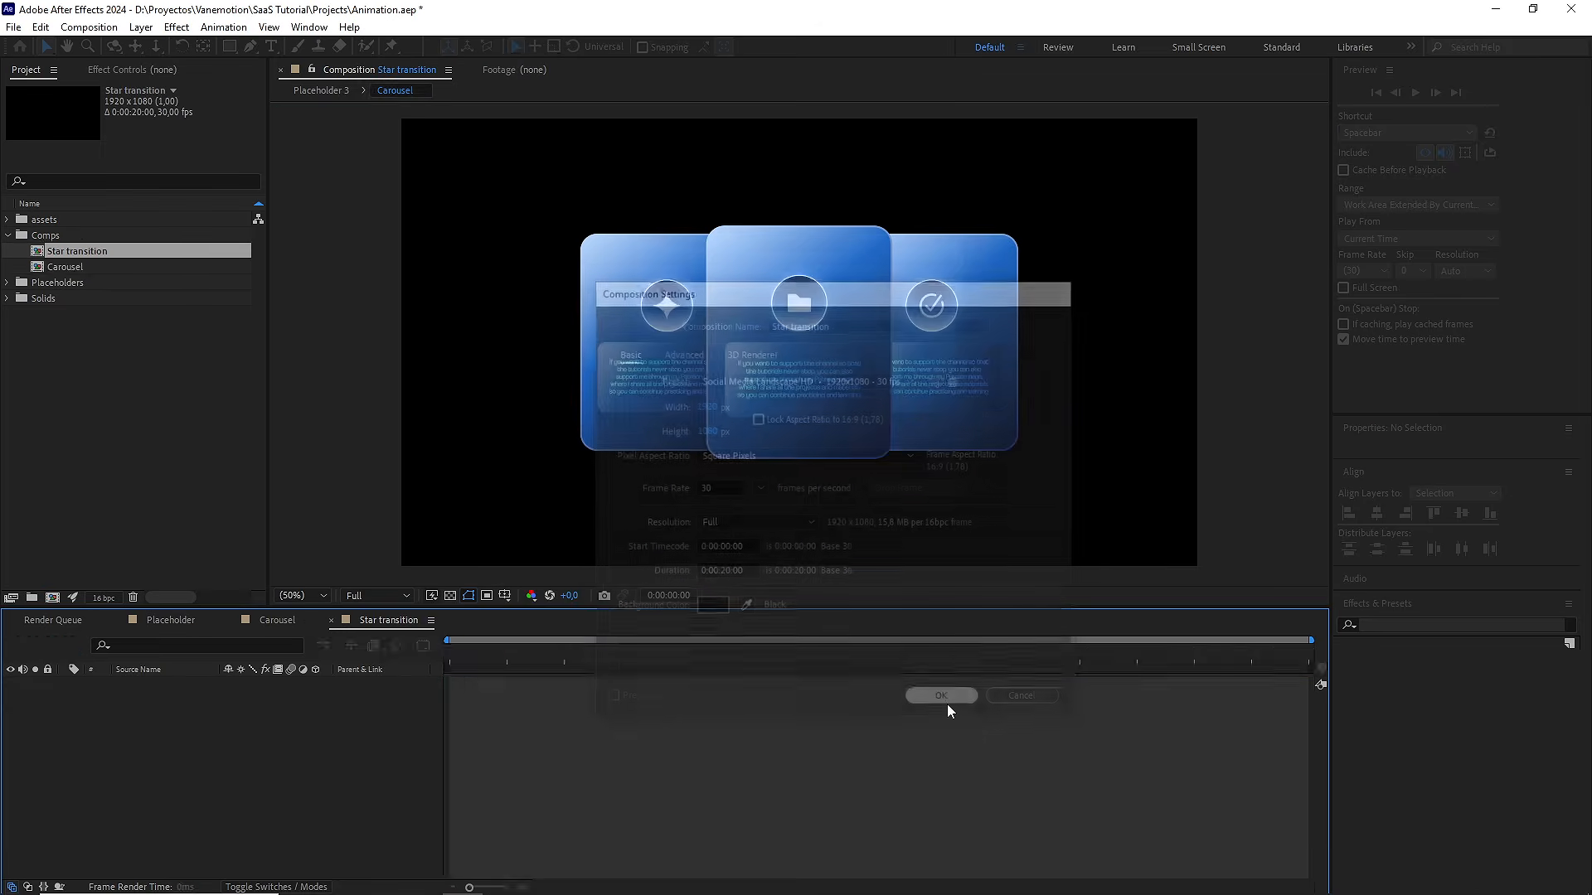
right_click(282, 761)
mouse_move(452, 572)
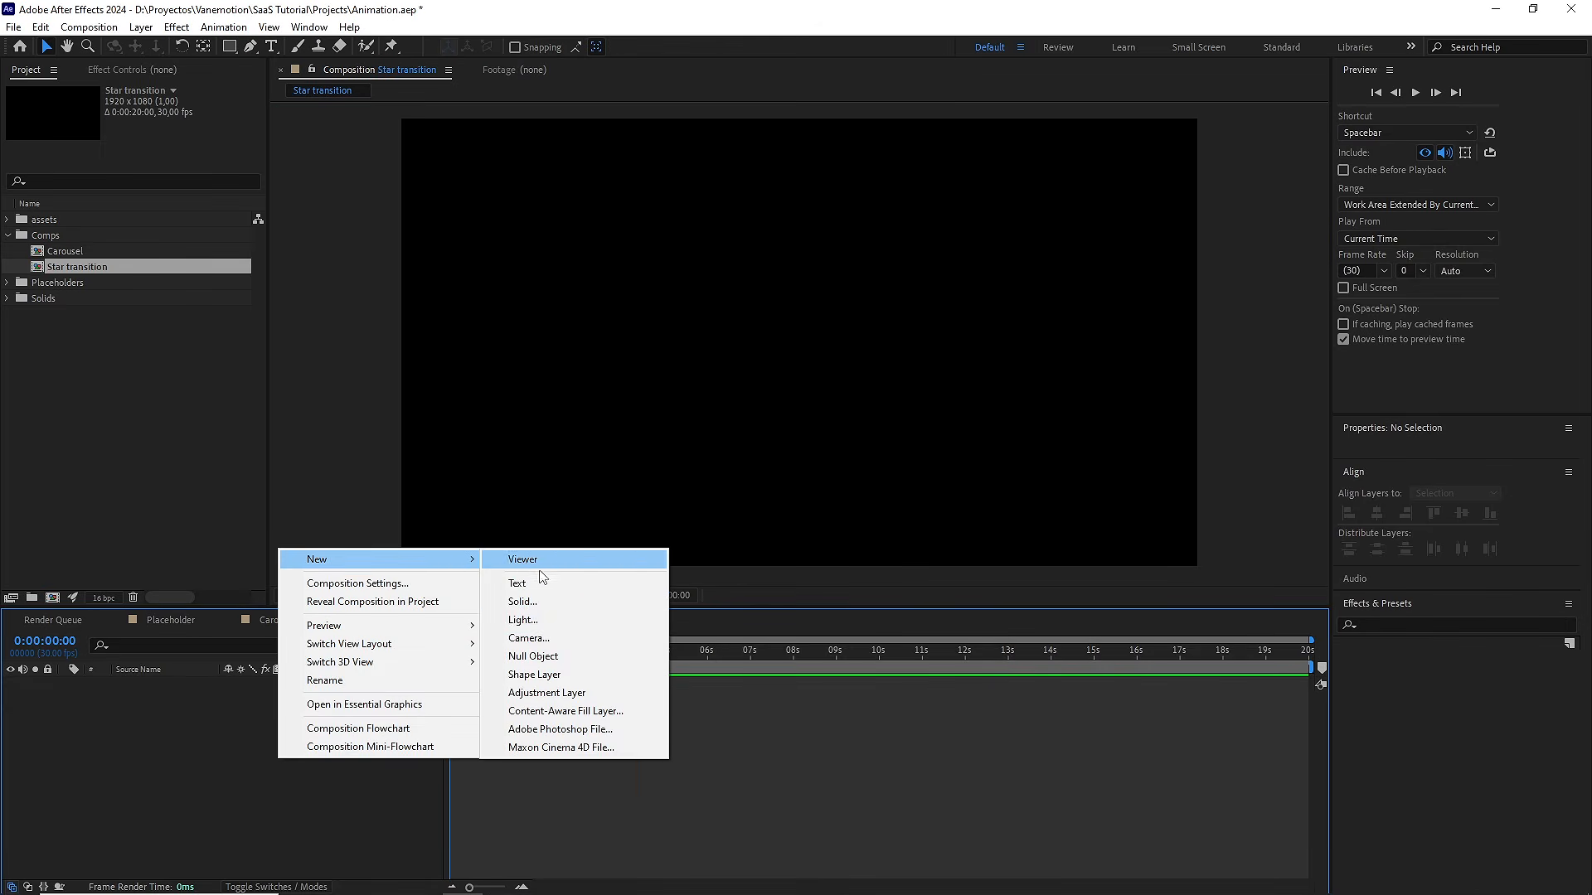
left_click(535, 674)
Add a Polystar path to the contents of the new shape layer
left_click(66, 685)
left_click(323, 699)
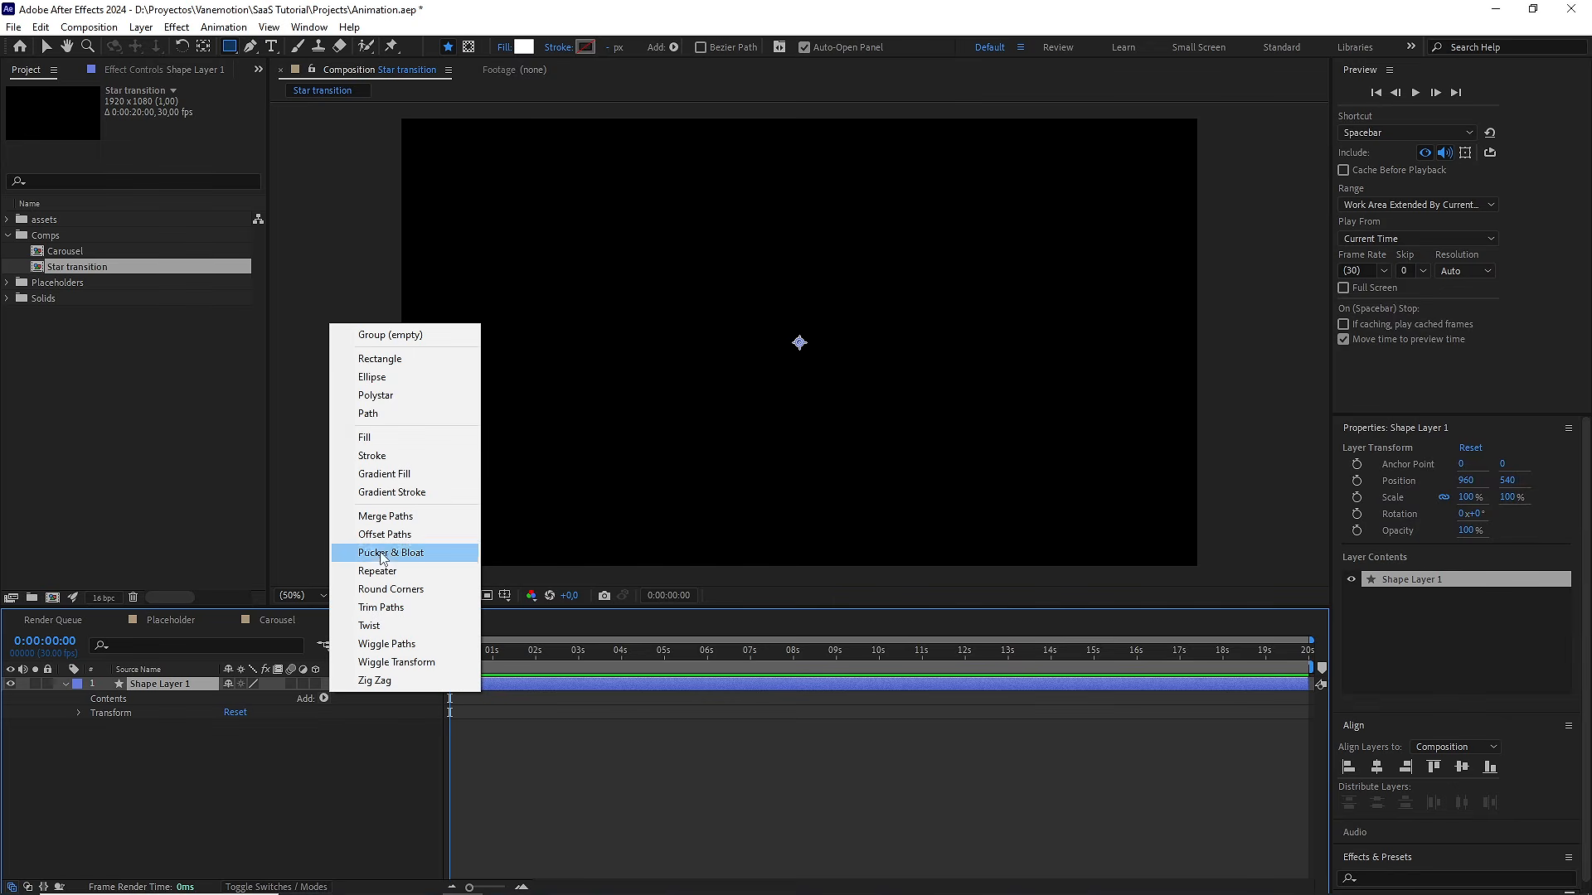
left_click(413, 403)
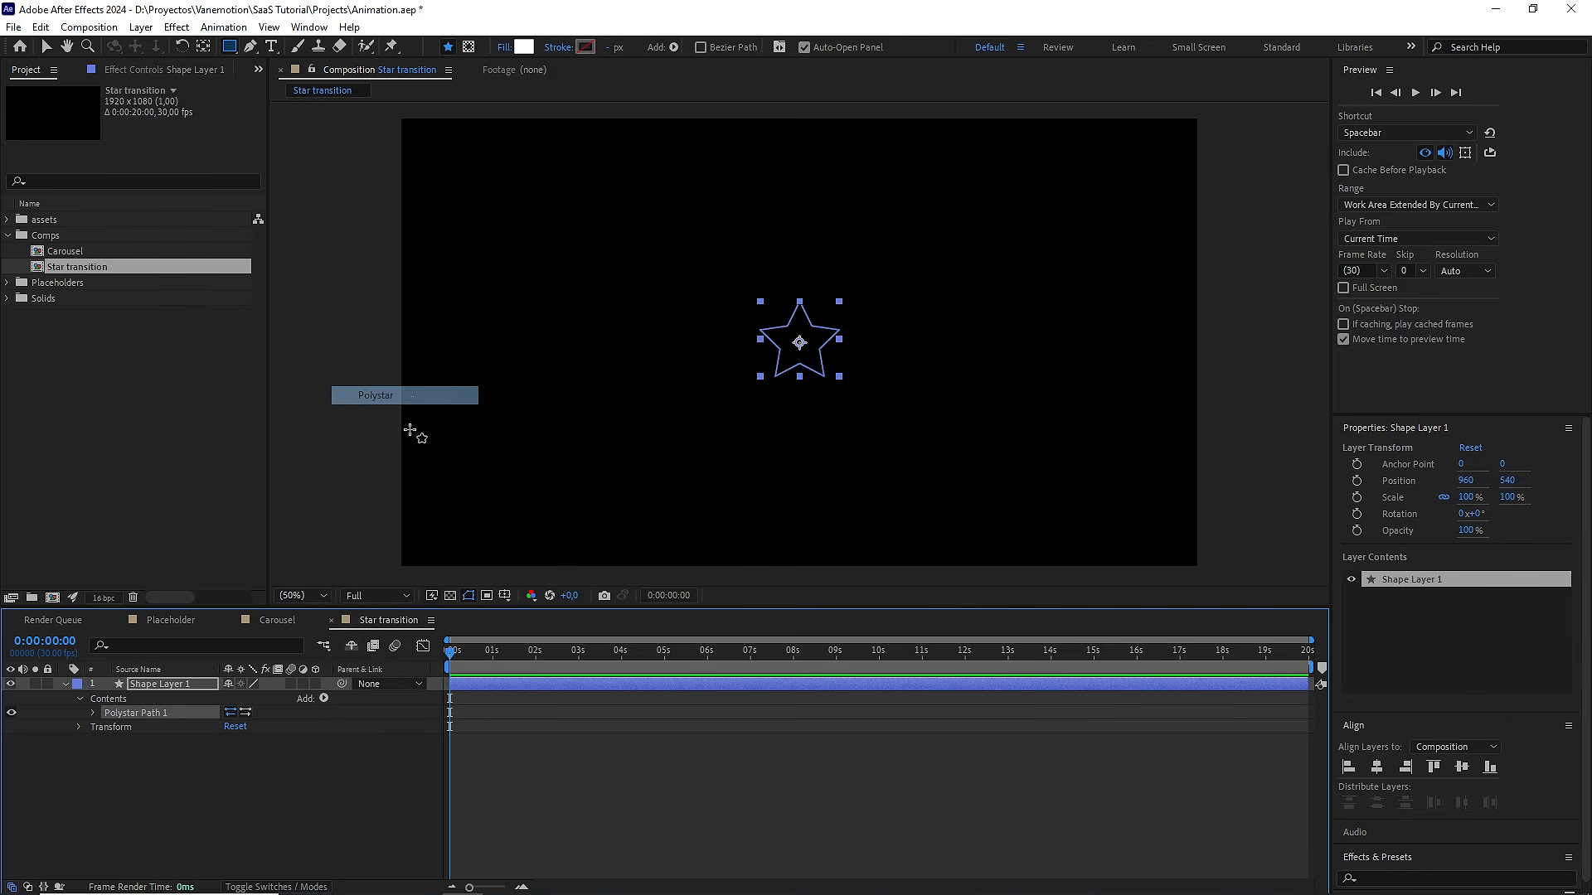
Add a fill to the star shape and set its color to white (FFFFFF)
left_click(323, 699)
left_click(369, 437)
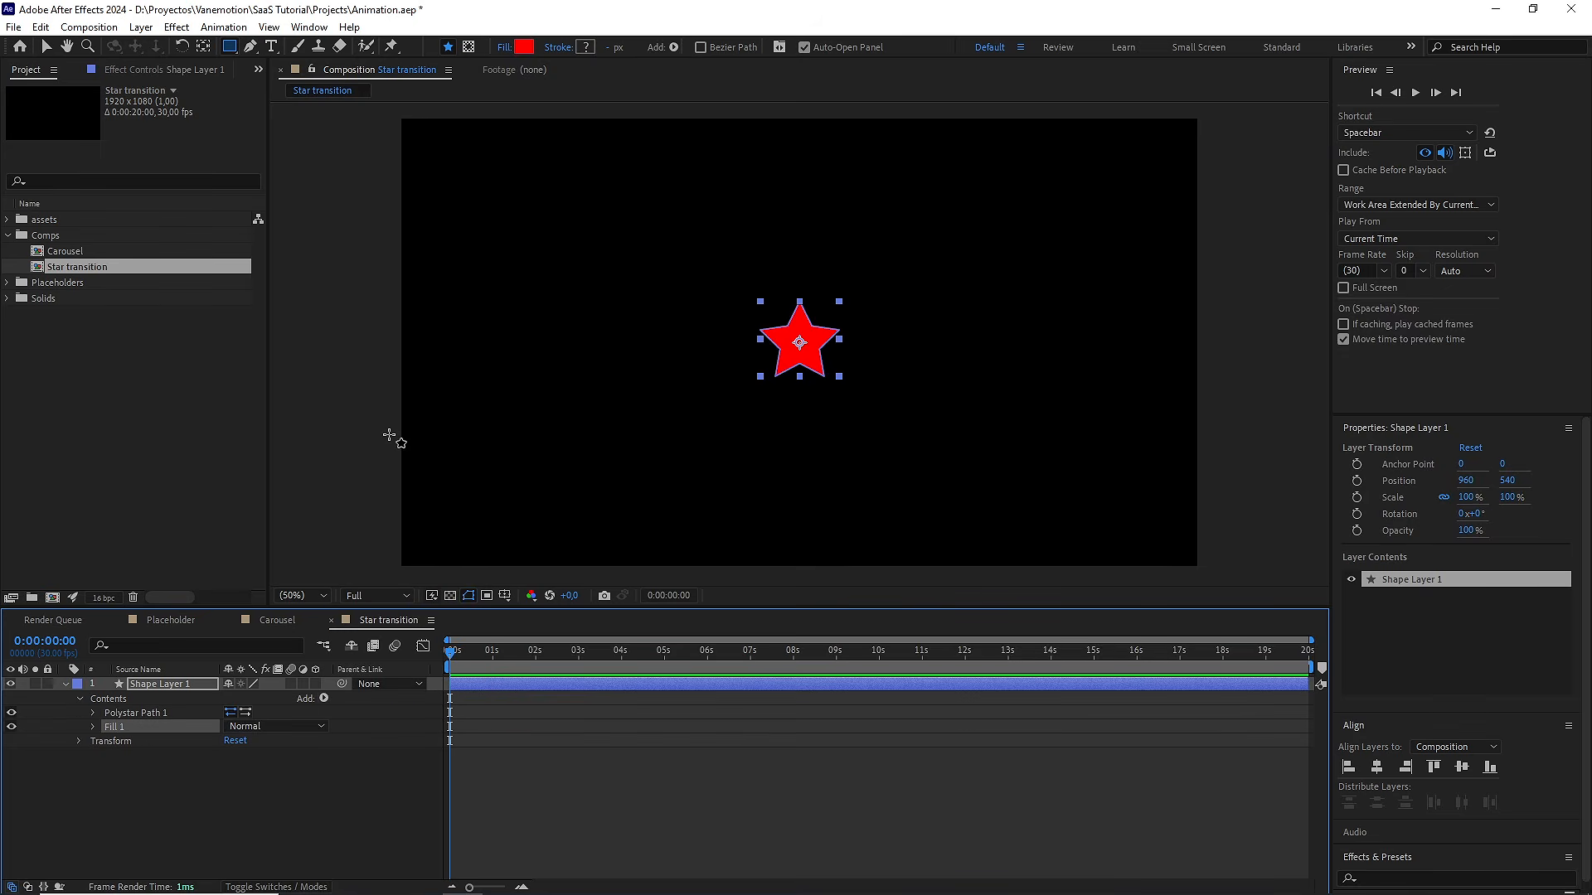
left_click(524, 46)
left_click_drag(383, 471, 228, 454)
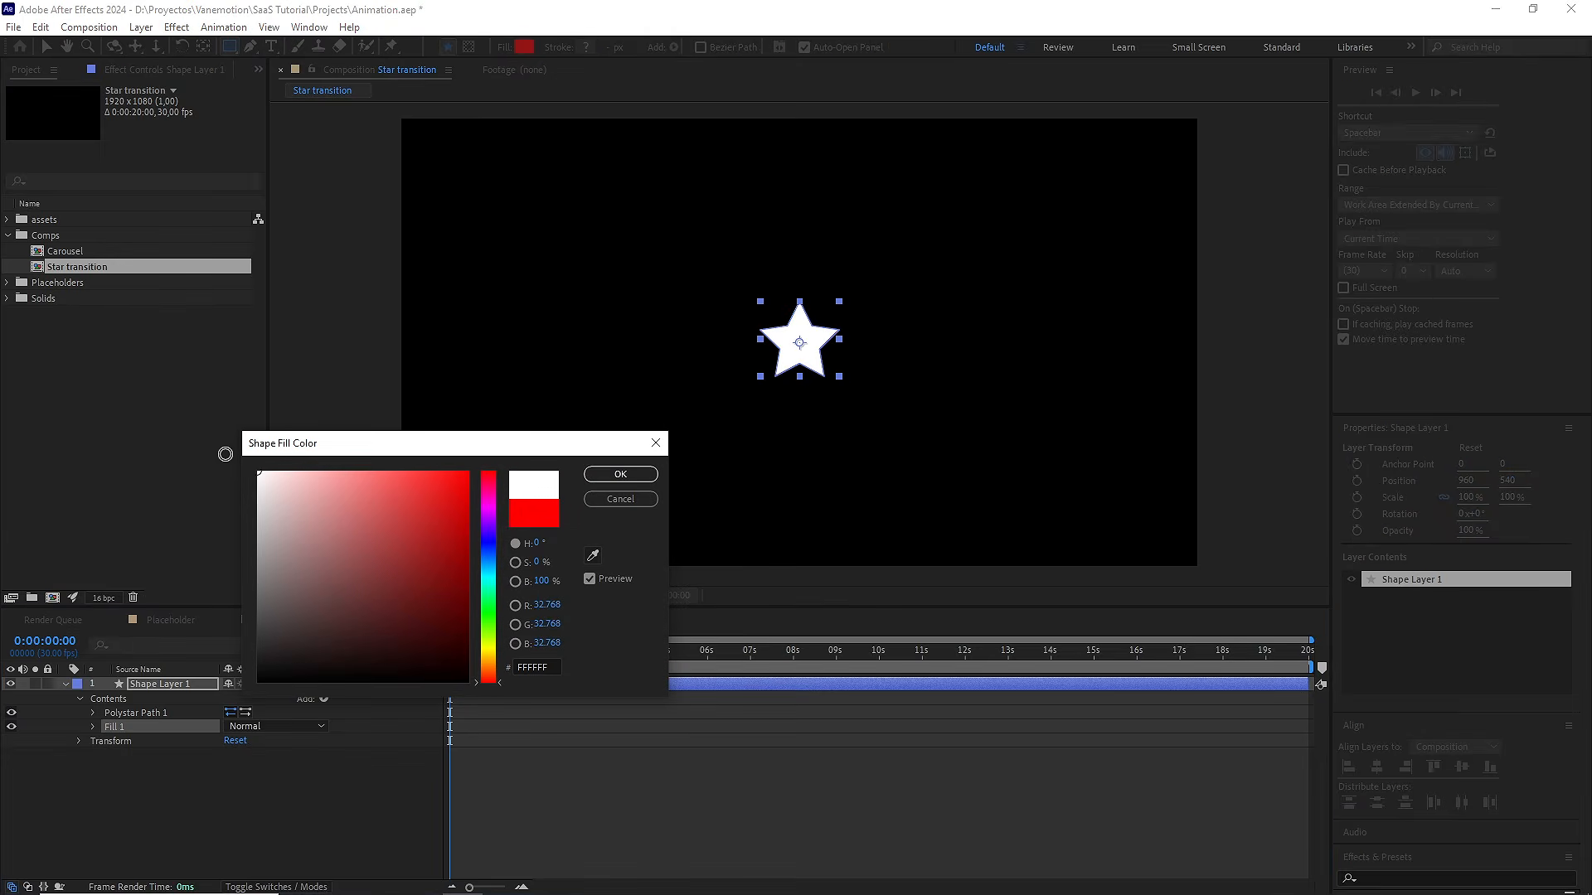
left_click(613, 474)
Keep the polystar's type as Star and set its number of points to 4
key("period")
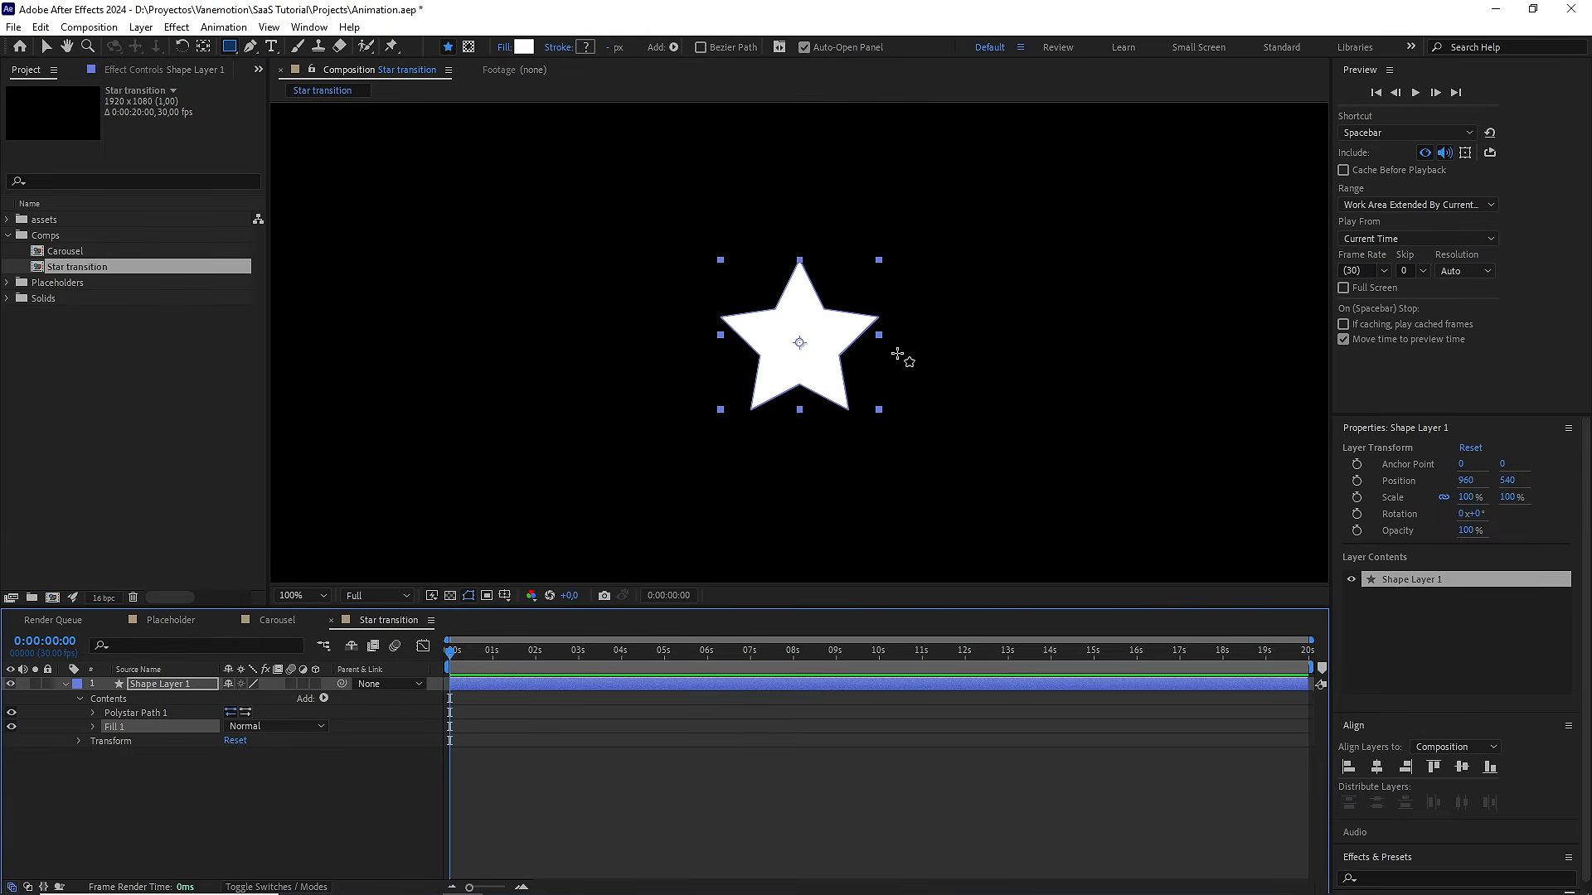
left_click(93, 714)
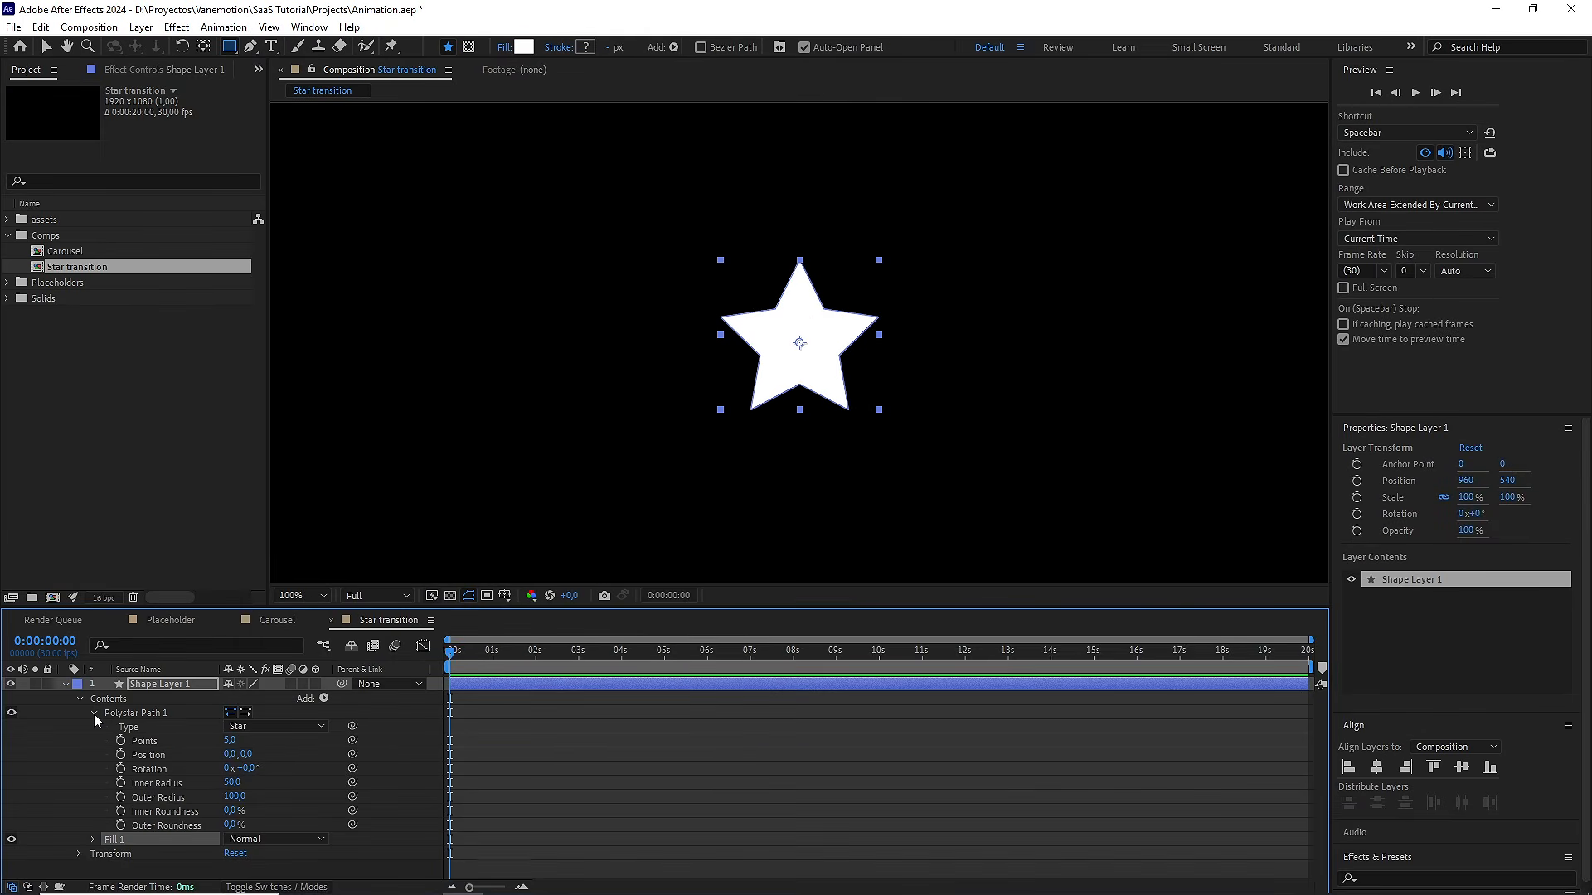
left_click(265, 727)
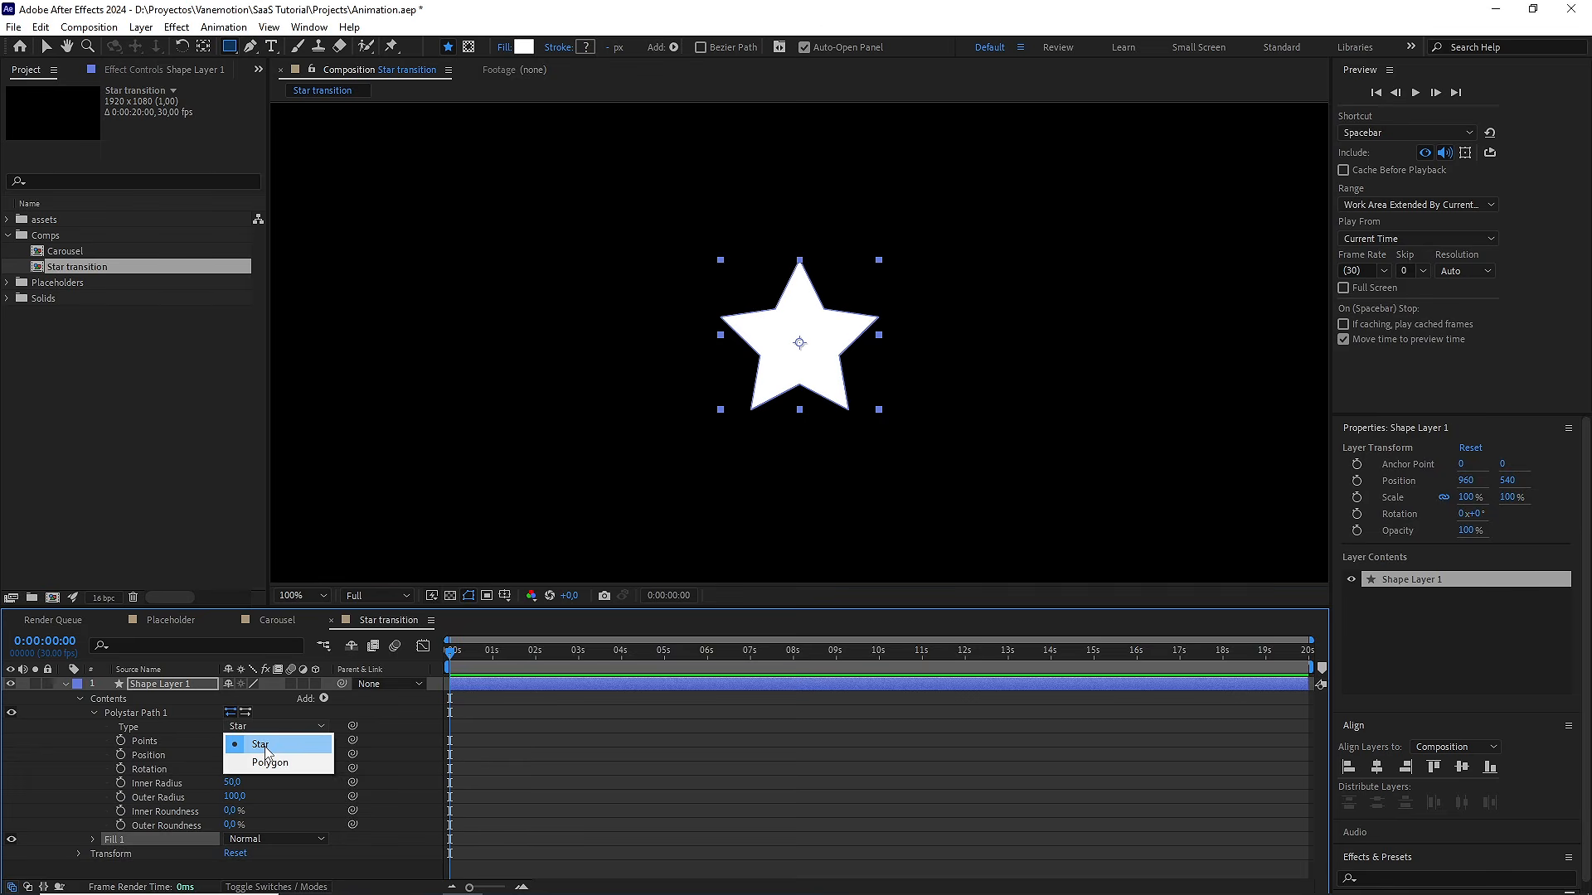
left_click(266, 752)
left_click_drag(230, 740, 240, 741)
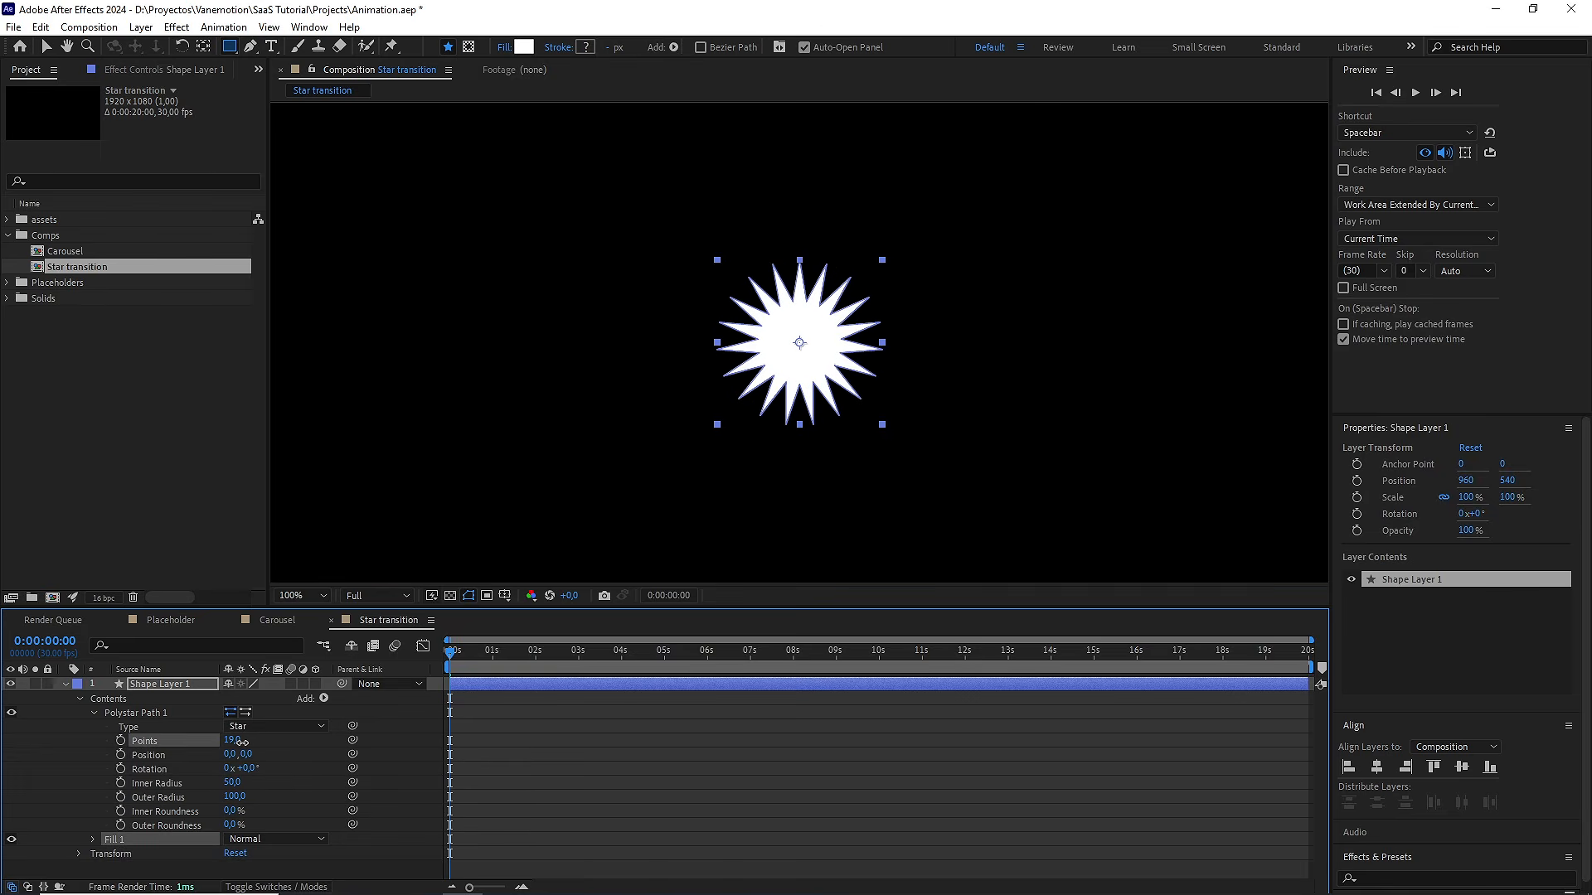
left_click(233, 740)
type("4")
left_click(277, 749)
Set the star's inner radius to 30 and its outer radius to 80
mouse_move(230, 783)
left_mouse_down()
mouse_move(274, 782)
mouse_move(204, 785)
mouse_move(230, 785)
left_mouse_up()
left_click(229, 784)
left_click(280, 788)
mouse_move(236, 796)
left_mouse_down()
mouse_move(282, 786)
mouse_move(166, 804)
mouse_move(205, 803)
left_mouse_up()
left_click(230, 797)
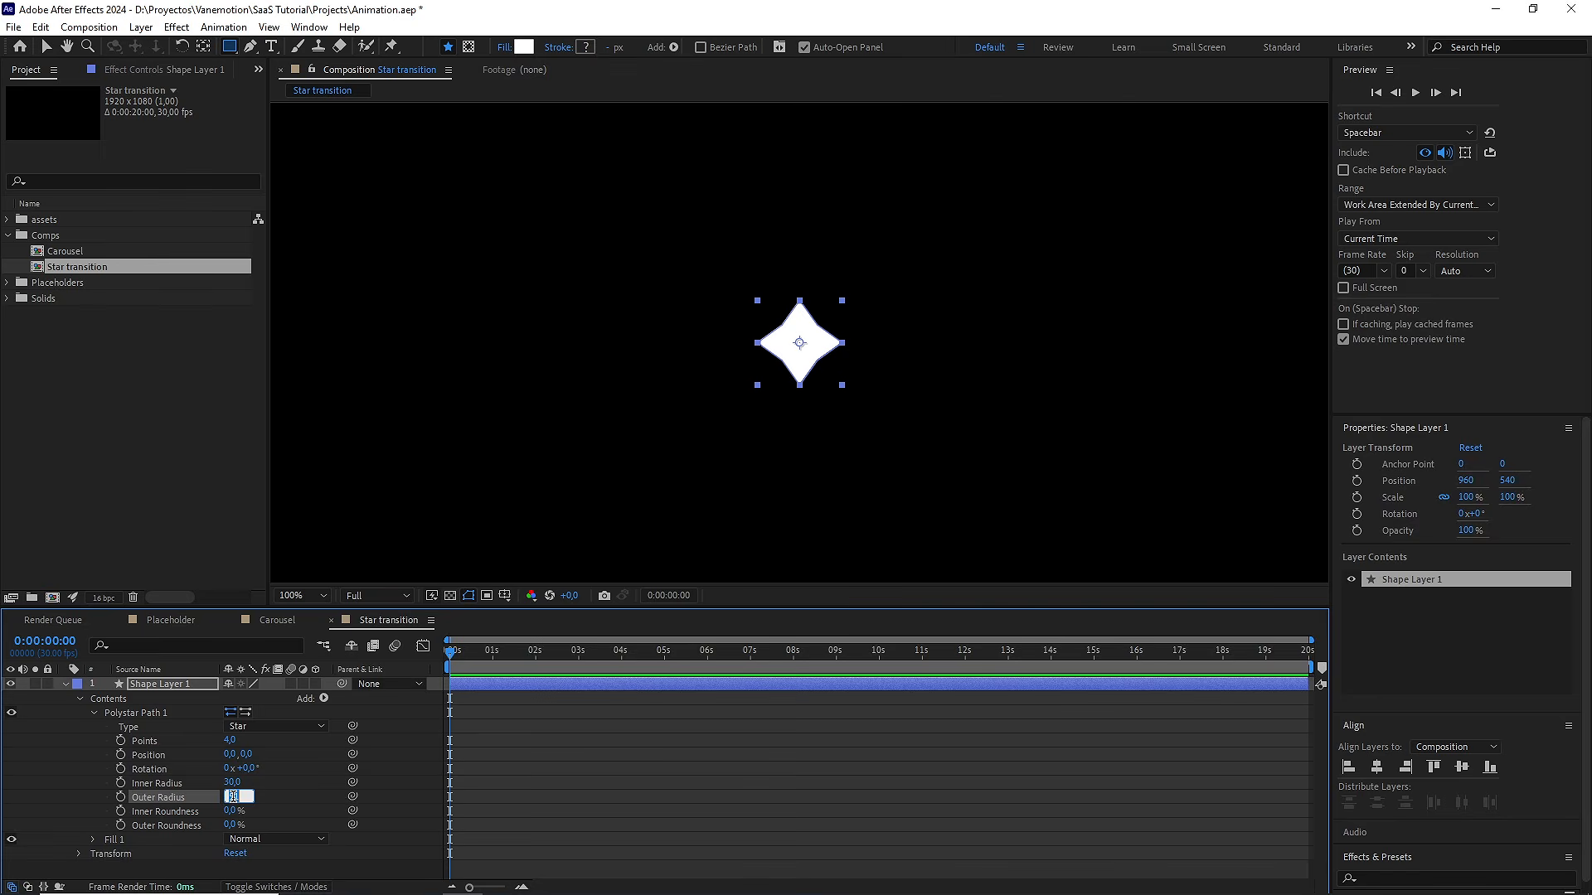
type("80")
left_click(267, 805)
Set the star's inner roundness to 200% and its outer roundness to 10%
mouse_move(226, 810)
left_mouse_down()
mouse_move(414, 783)
mouse_move(544, 846)
mouse_move(632, 734)
mouse_move(243, 813)
left_mouse_up()
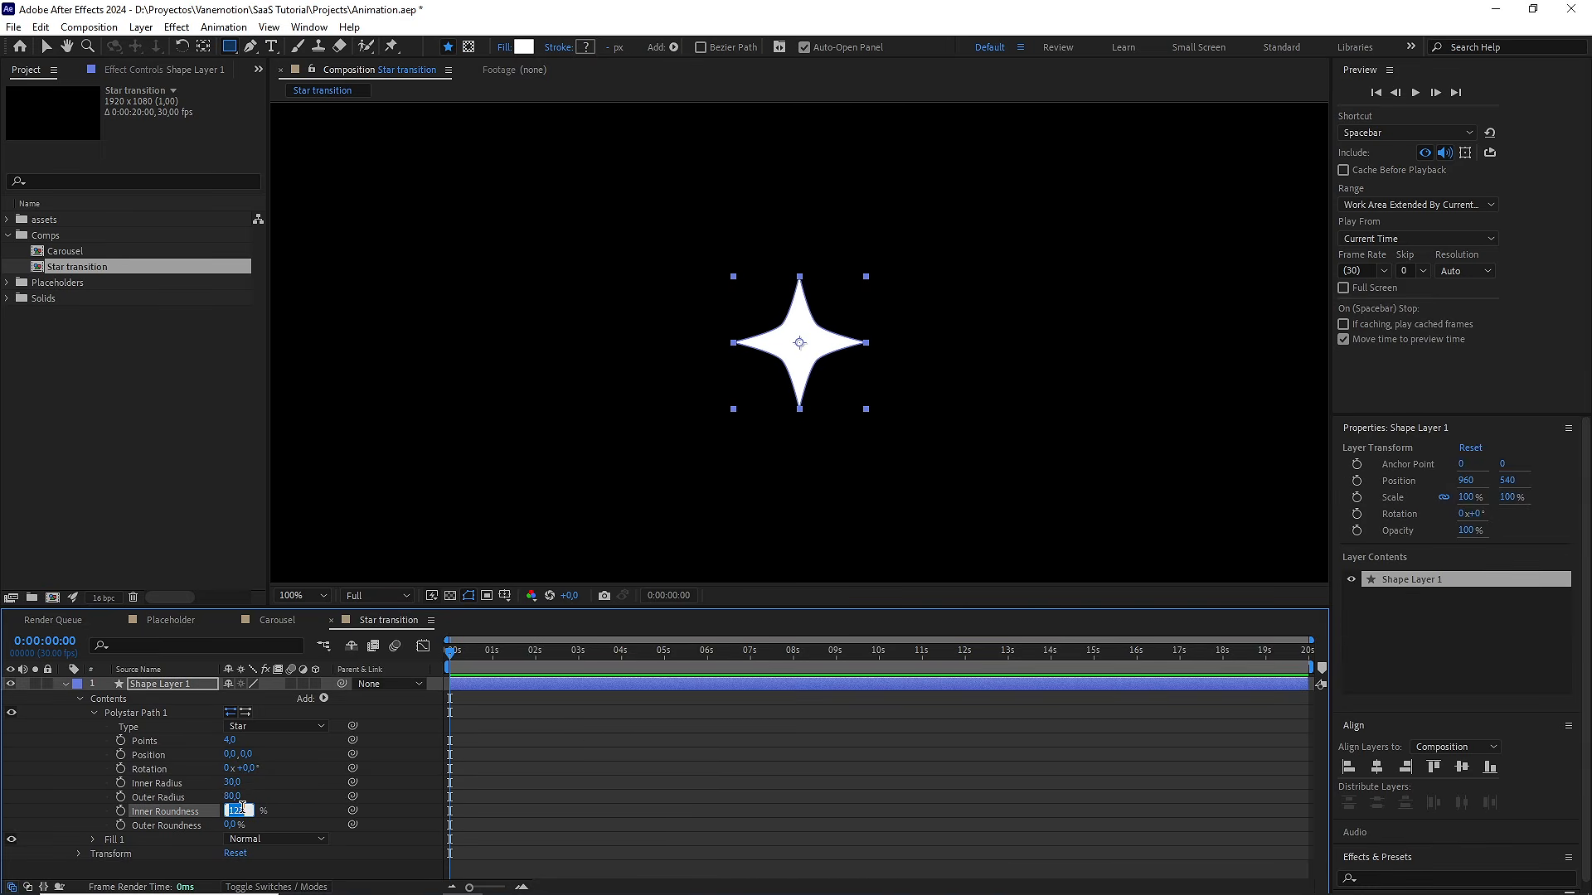
left_click(298, 802)
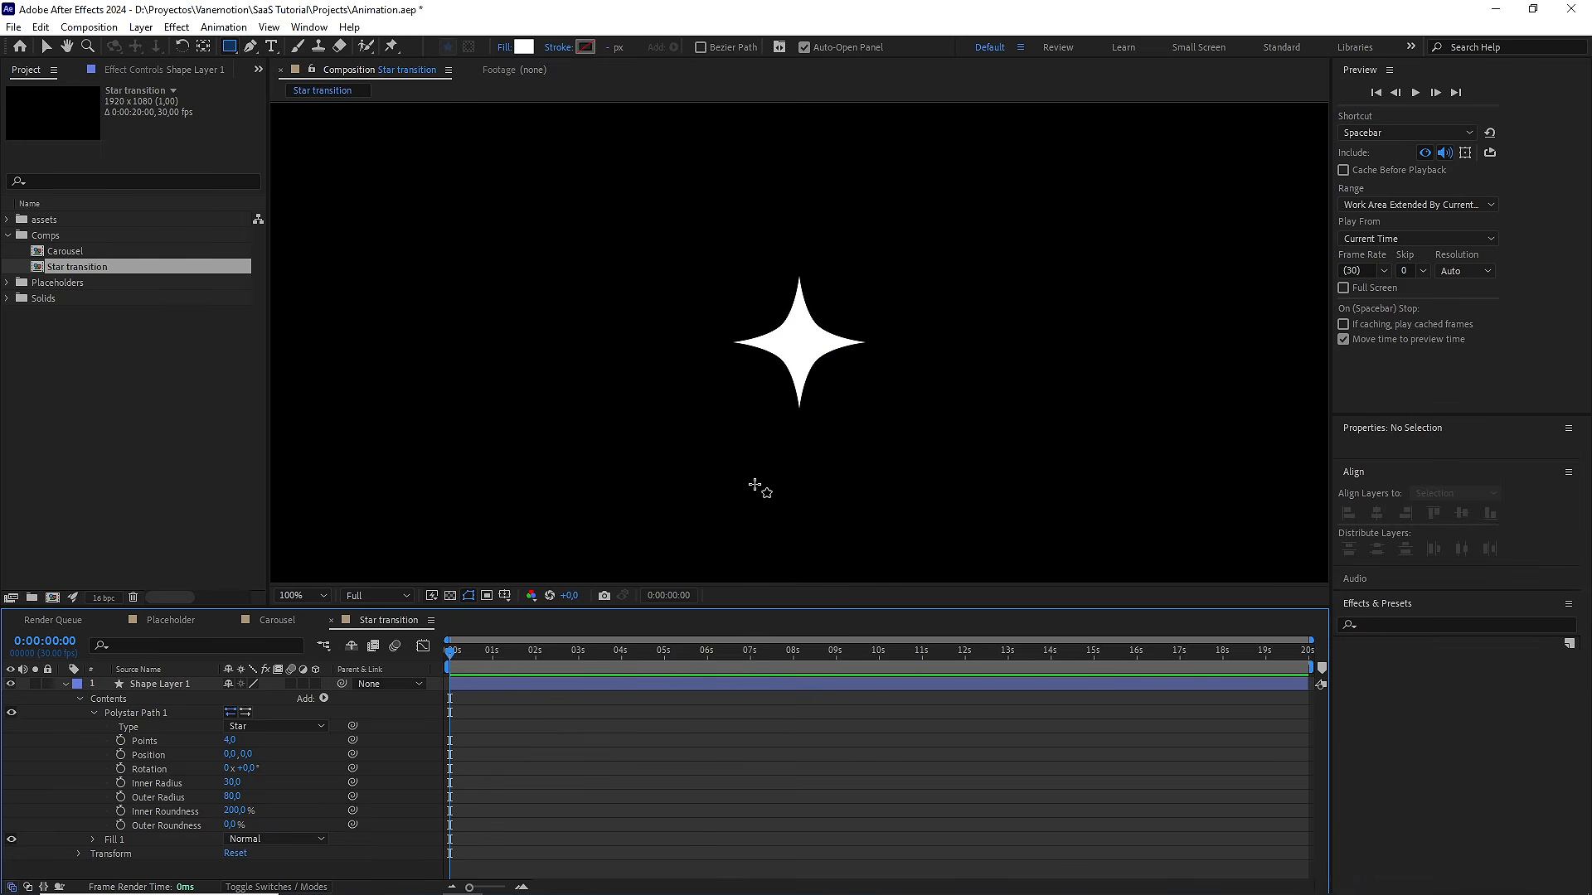
key("period")
left_click(754, 315)
left_click_drag(230, 825, 257, 825)
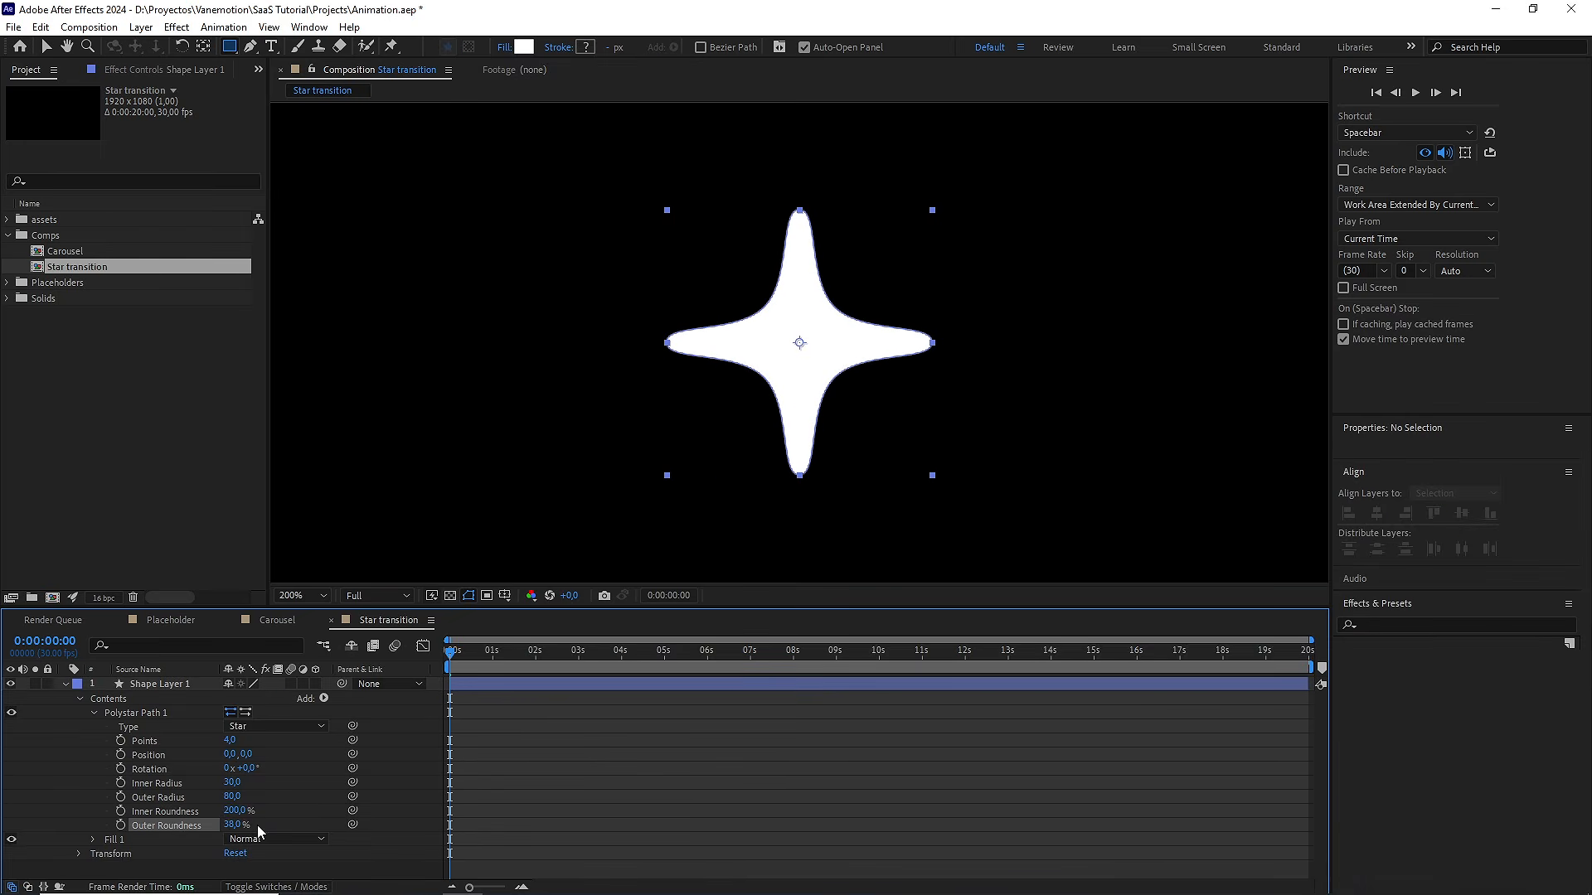
left_click(238, 825)
type("10")
left_click(290, 804)
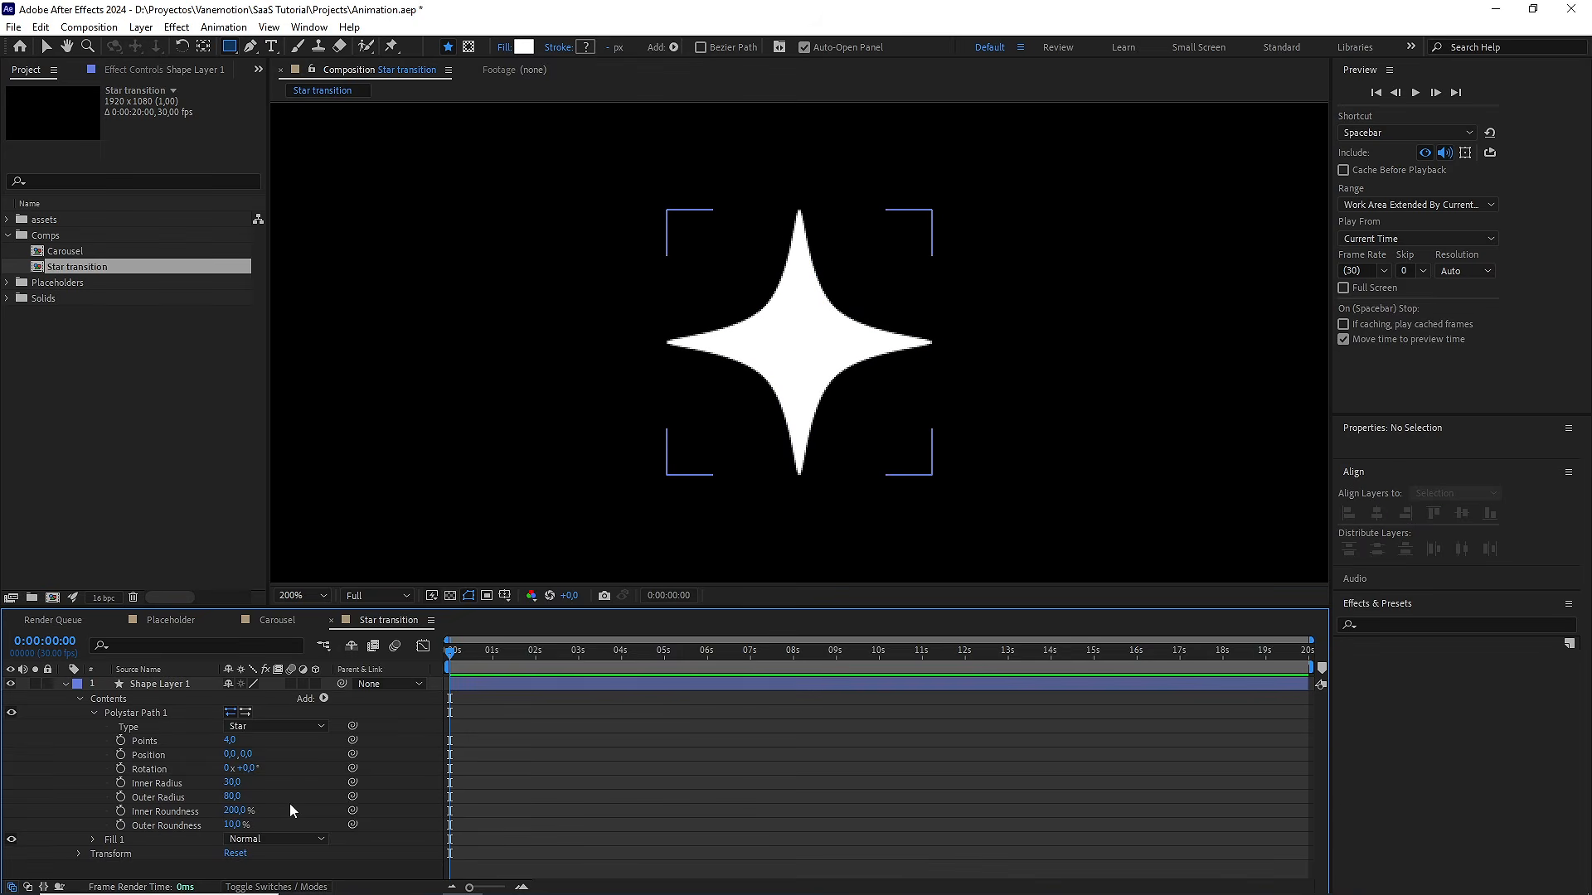
Make the star's shape layer a 3D layer and keep the renderer on Classic 3D
left_click(160, 683)
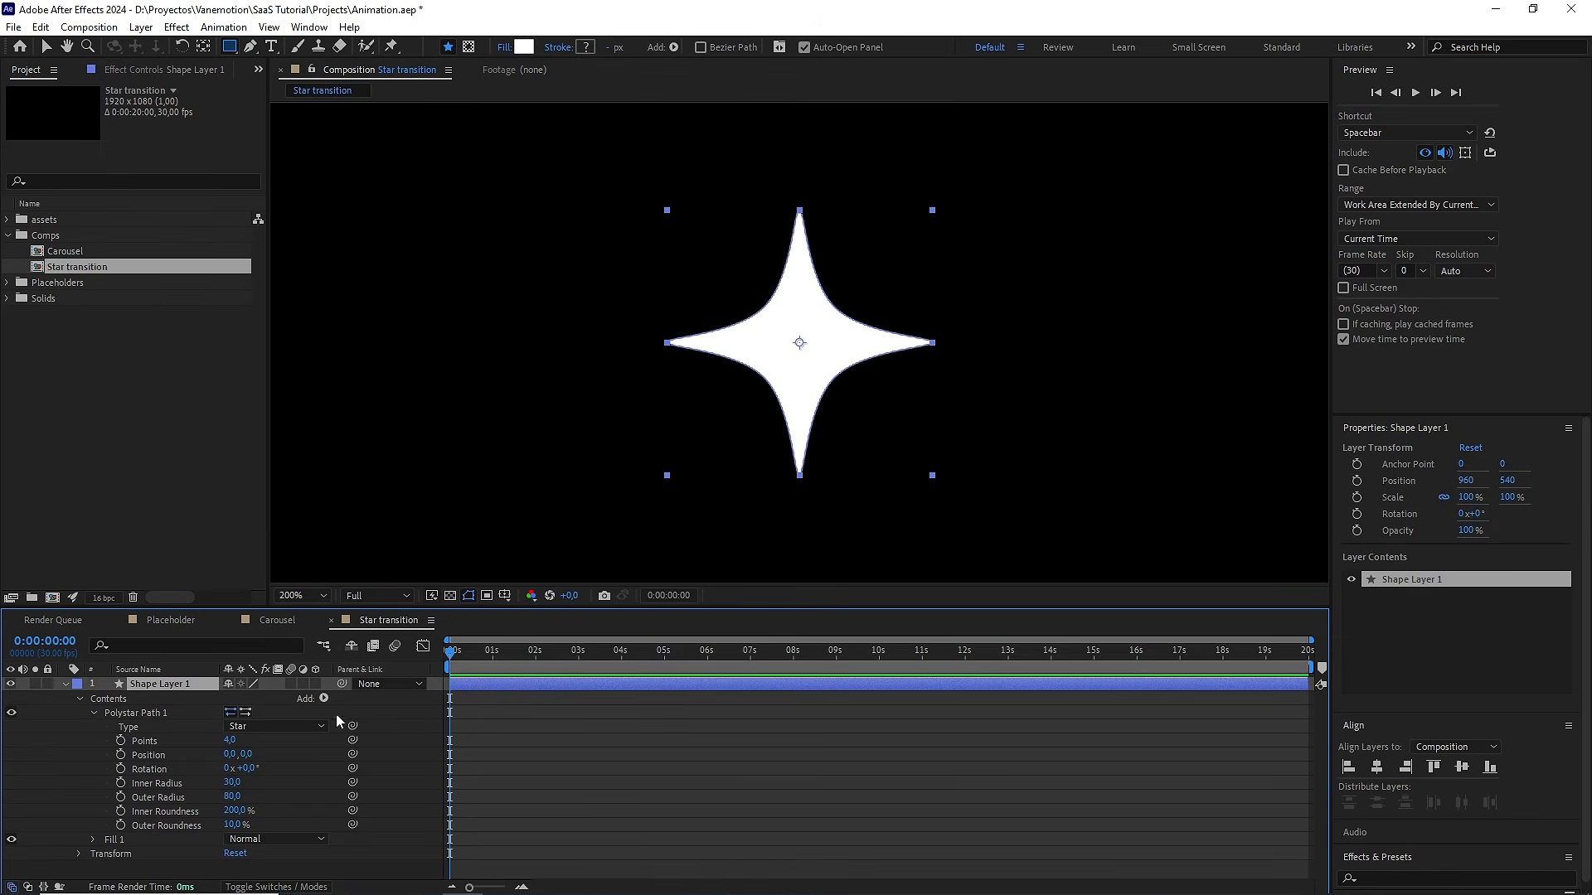
left_click(315, 684)
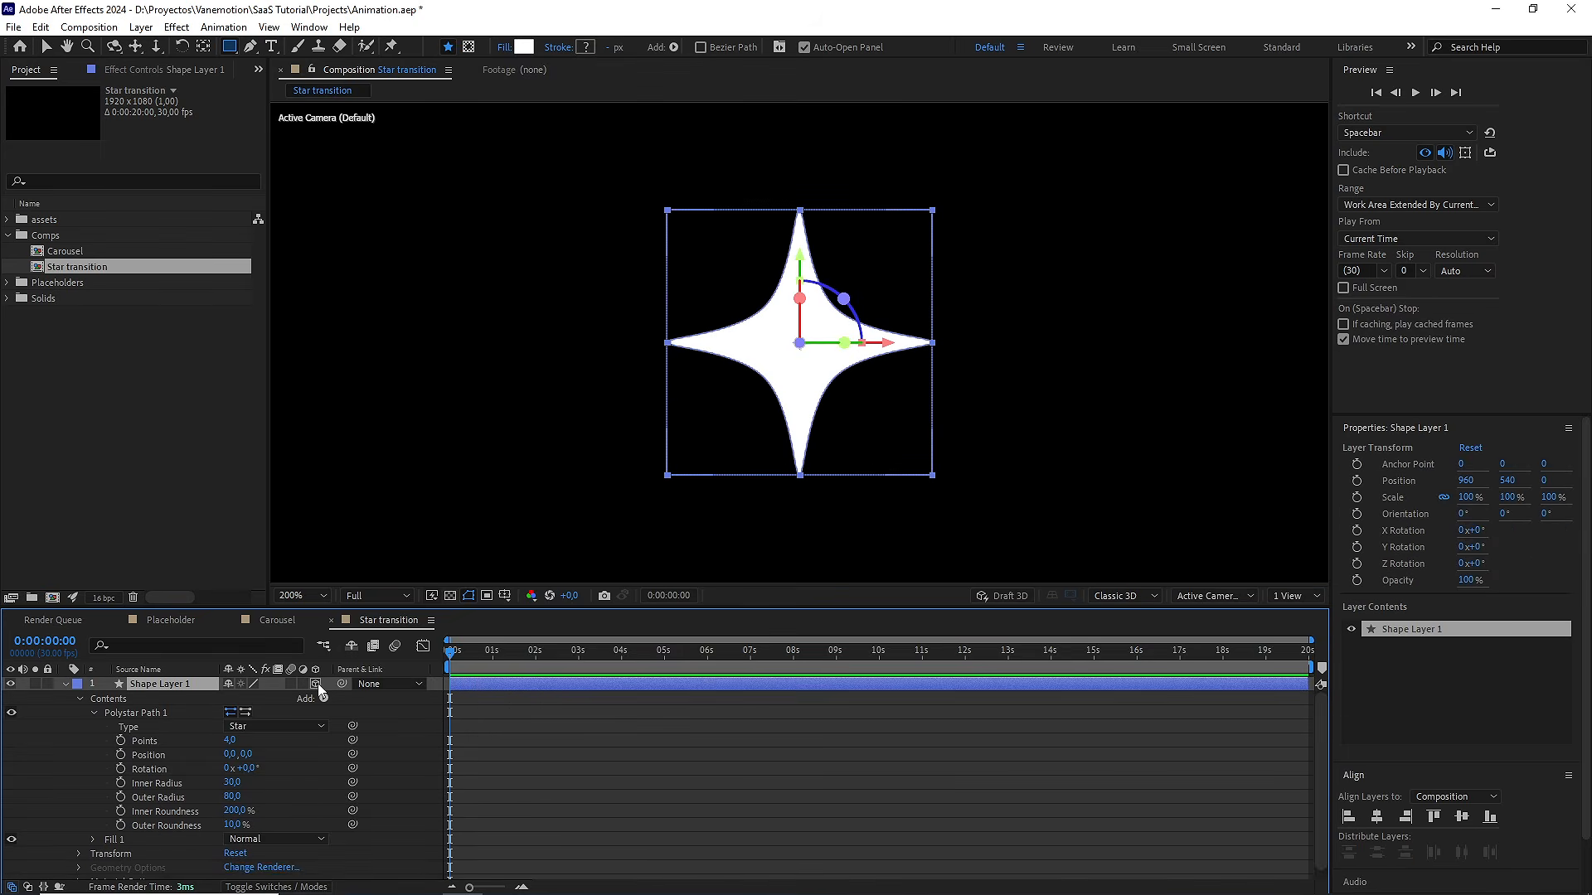
left_click(1129, 597)
left_click(1128, 613)
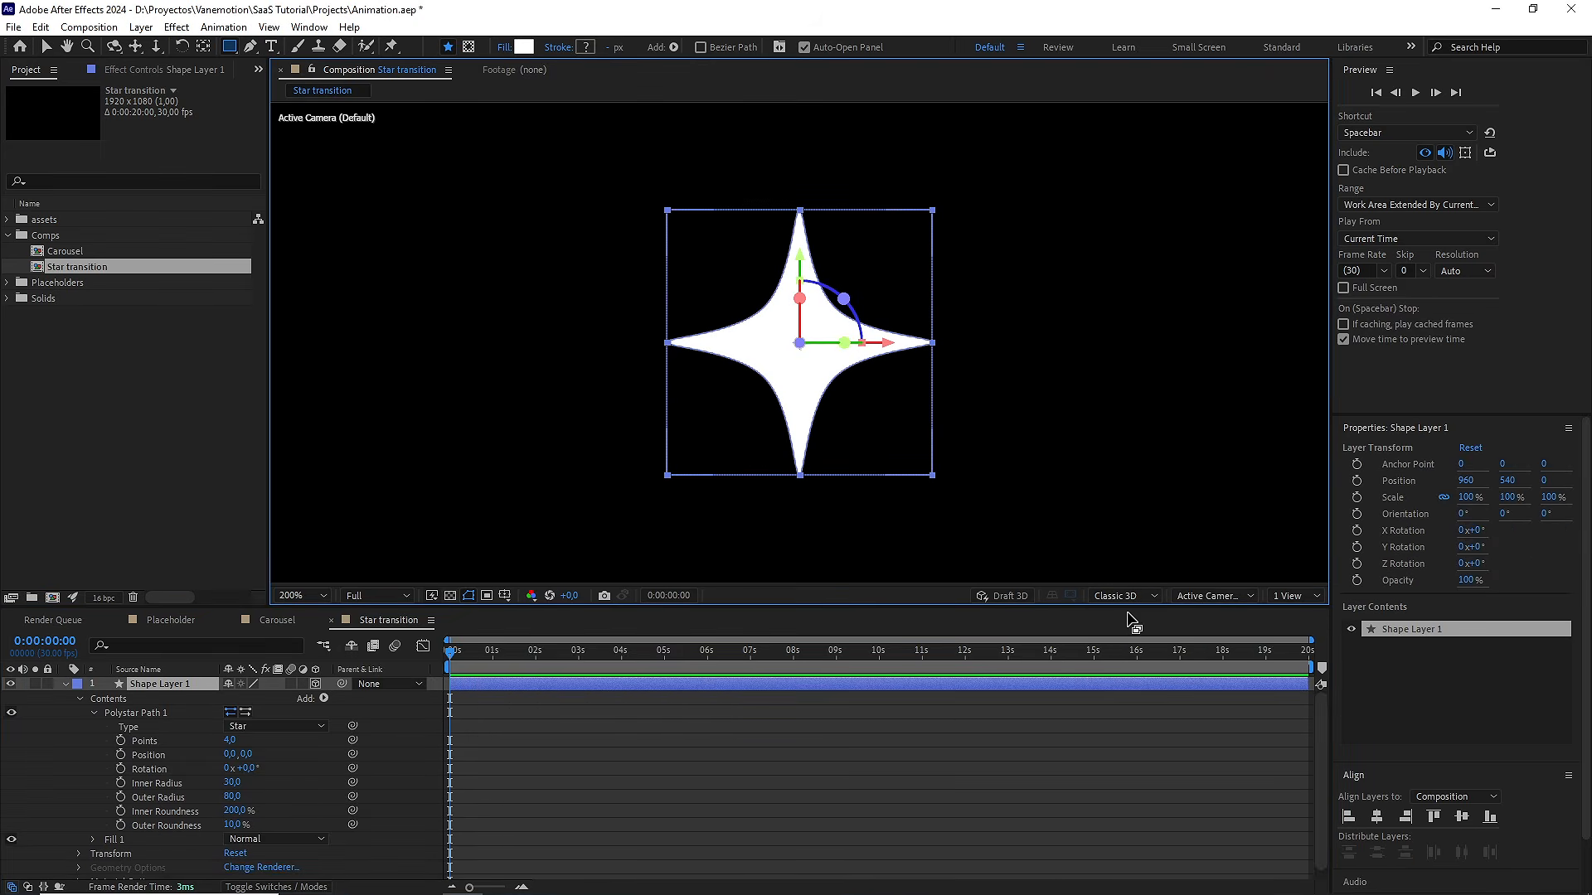
Add Position and Z Rotation keyframes to the star layer at 0:00:00:00 and display only its keyframed properties
left_click(197, 686)
key("p")
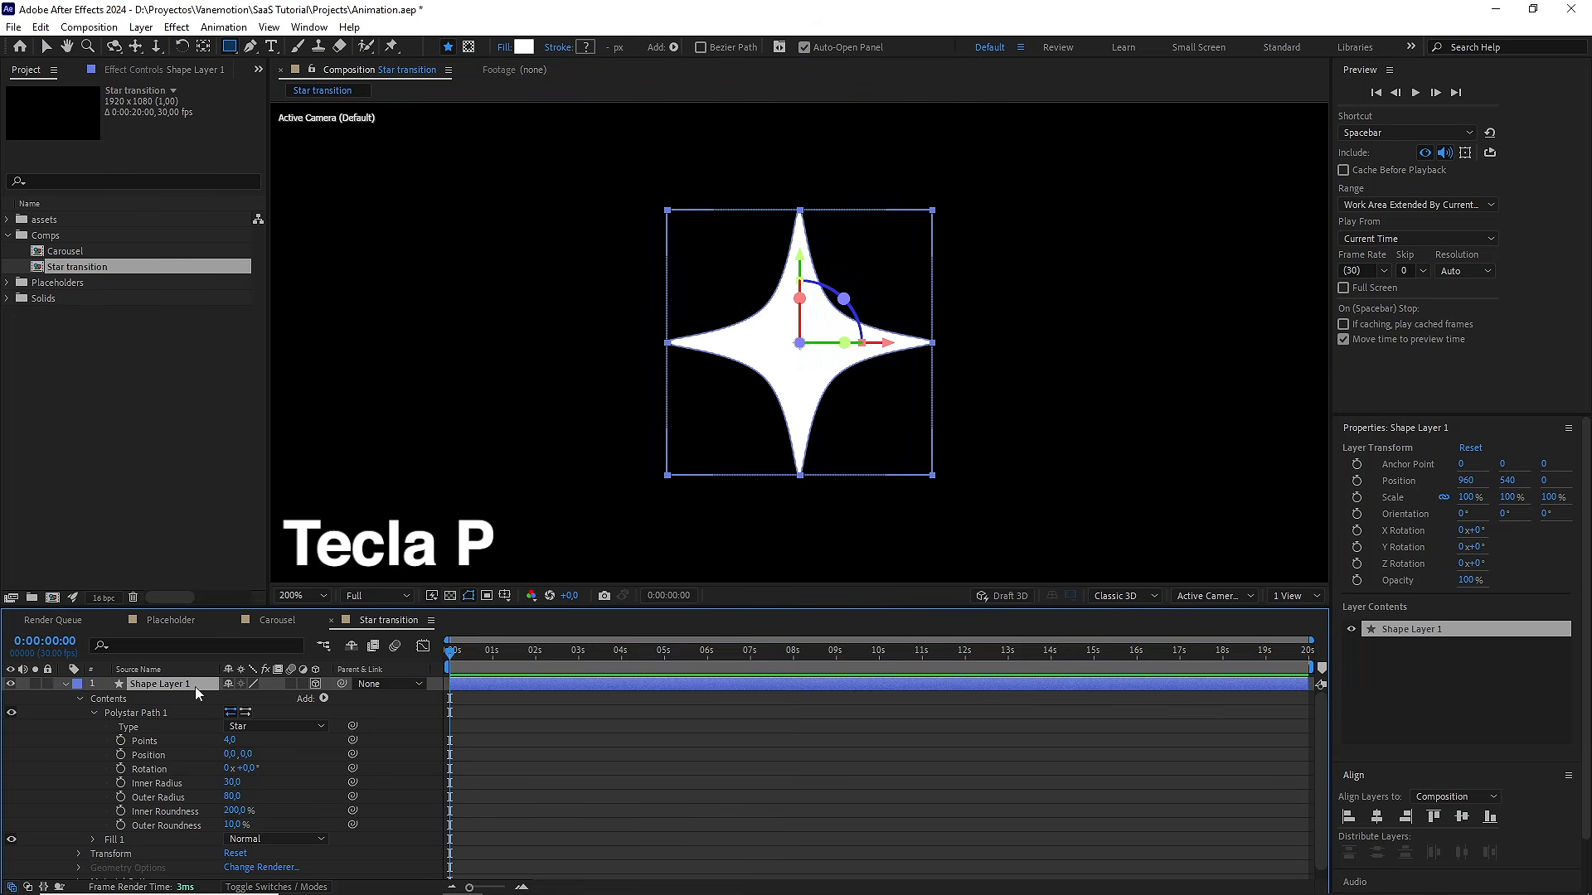
key("shift+r")
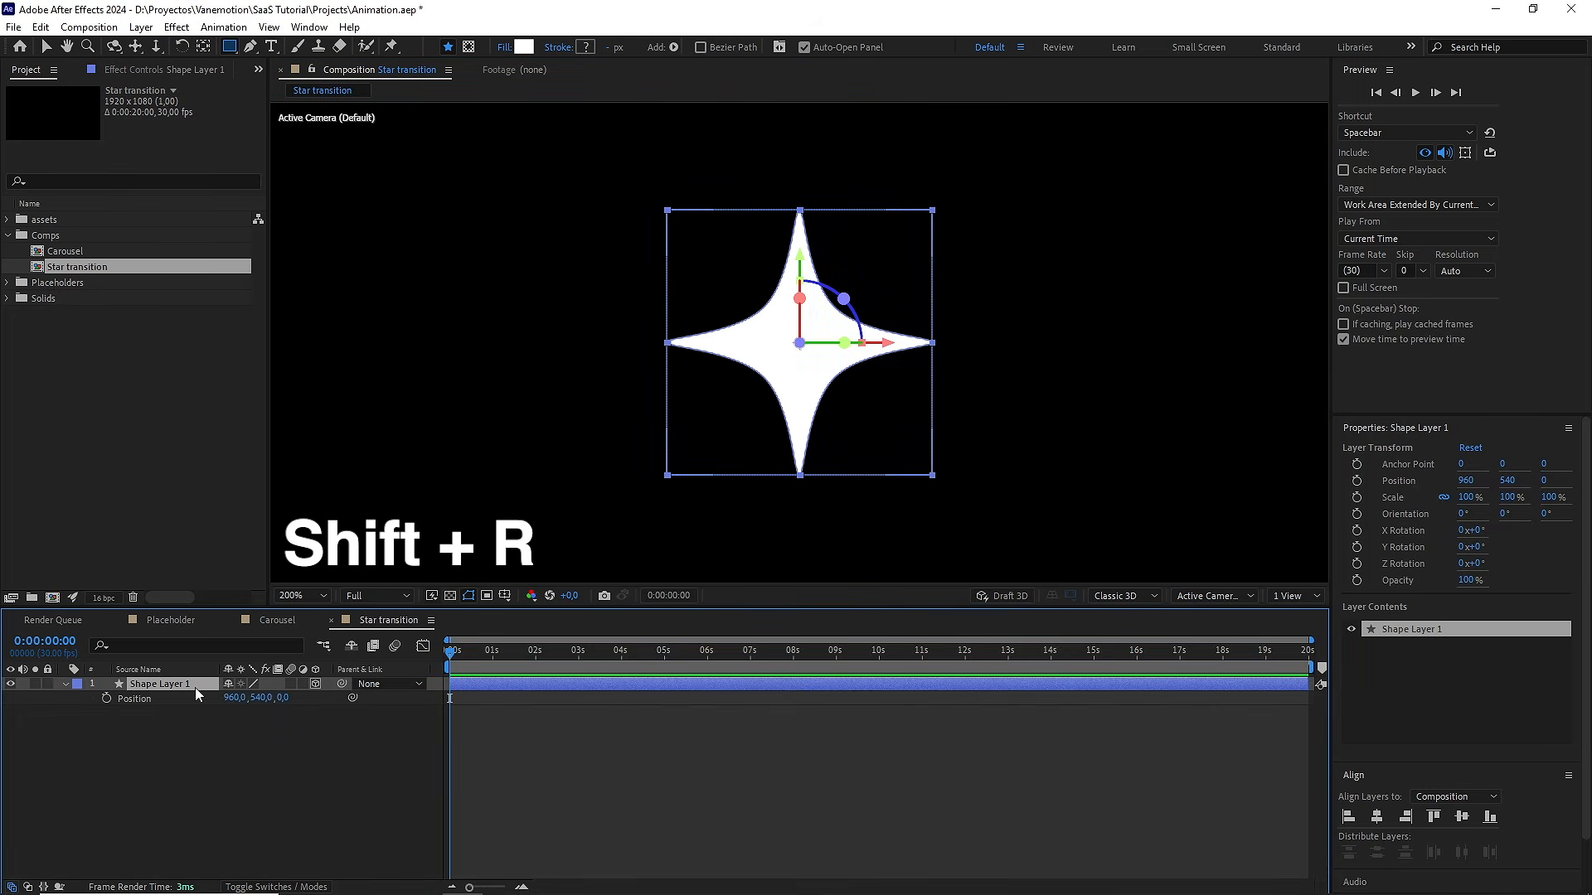
left_click(105, 699)
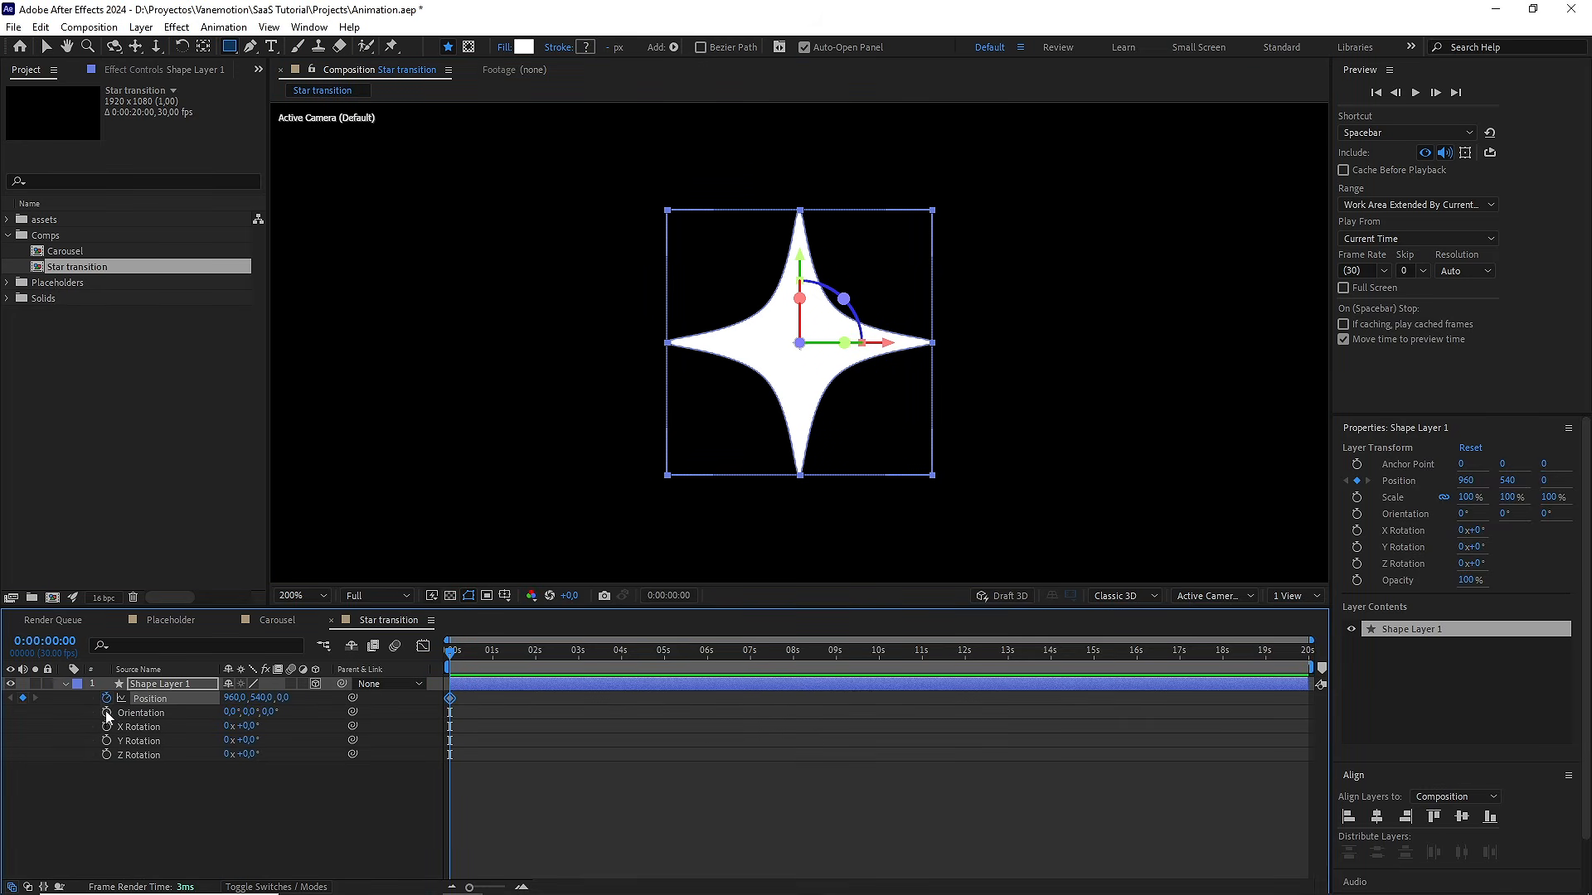
left_click(106, 754)
left_click(482, 686)
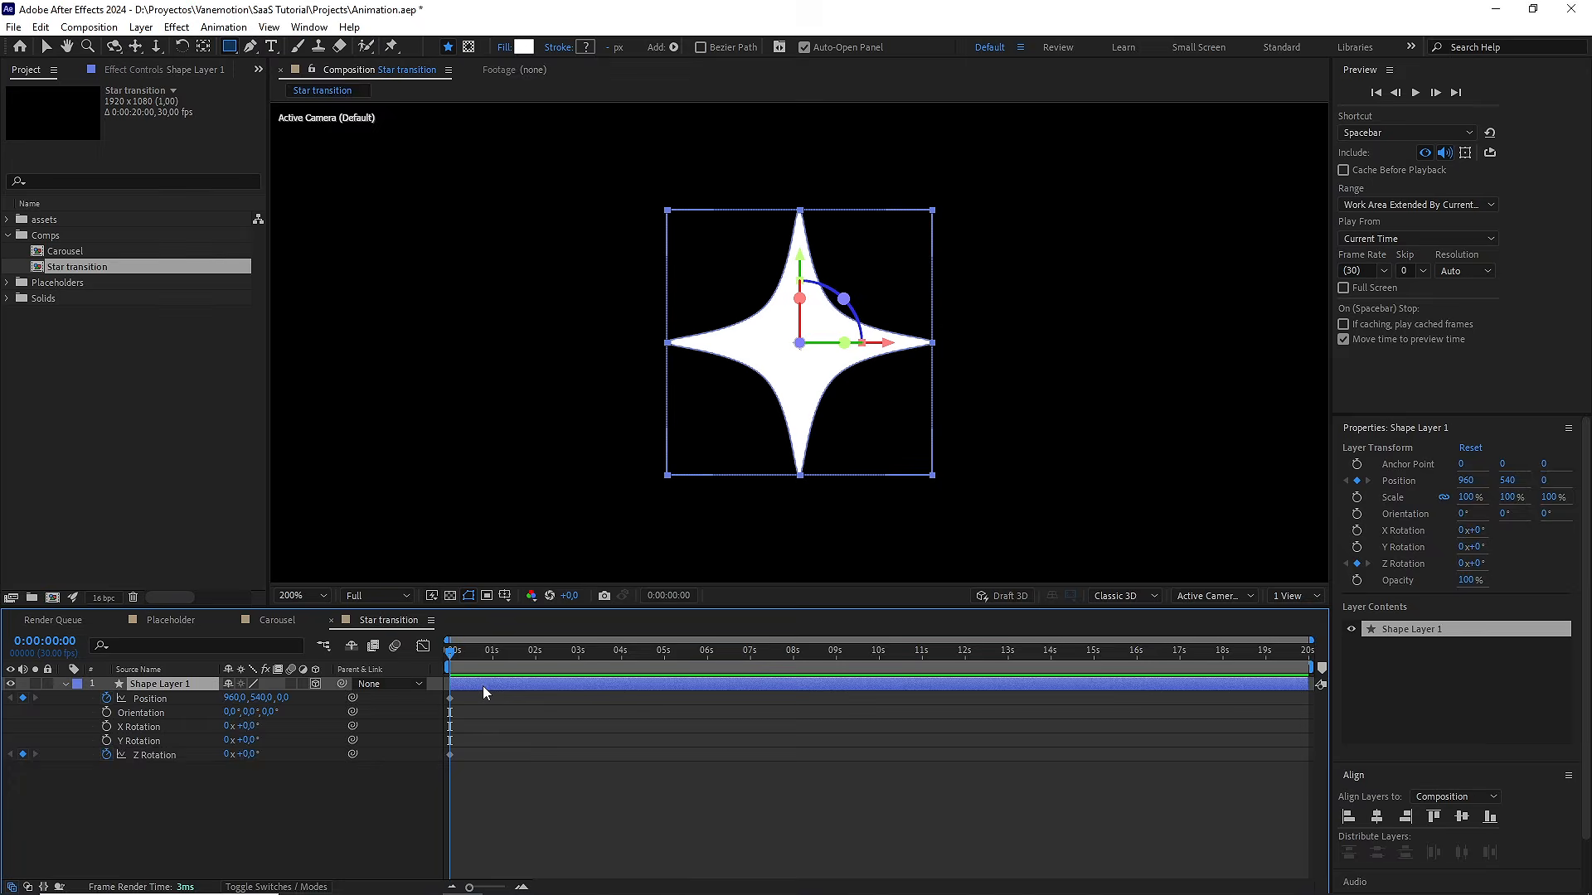
key("u")
key("u")
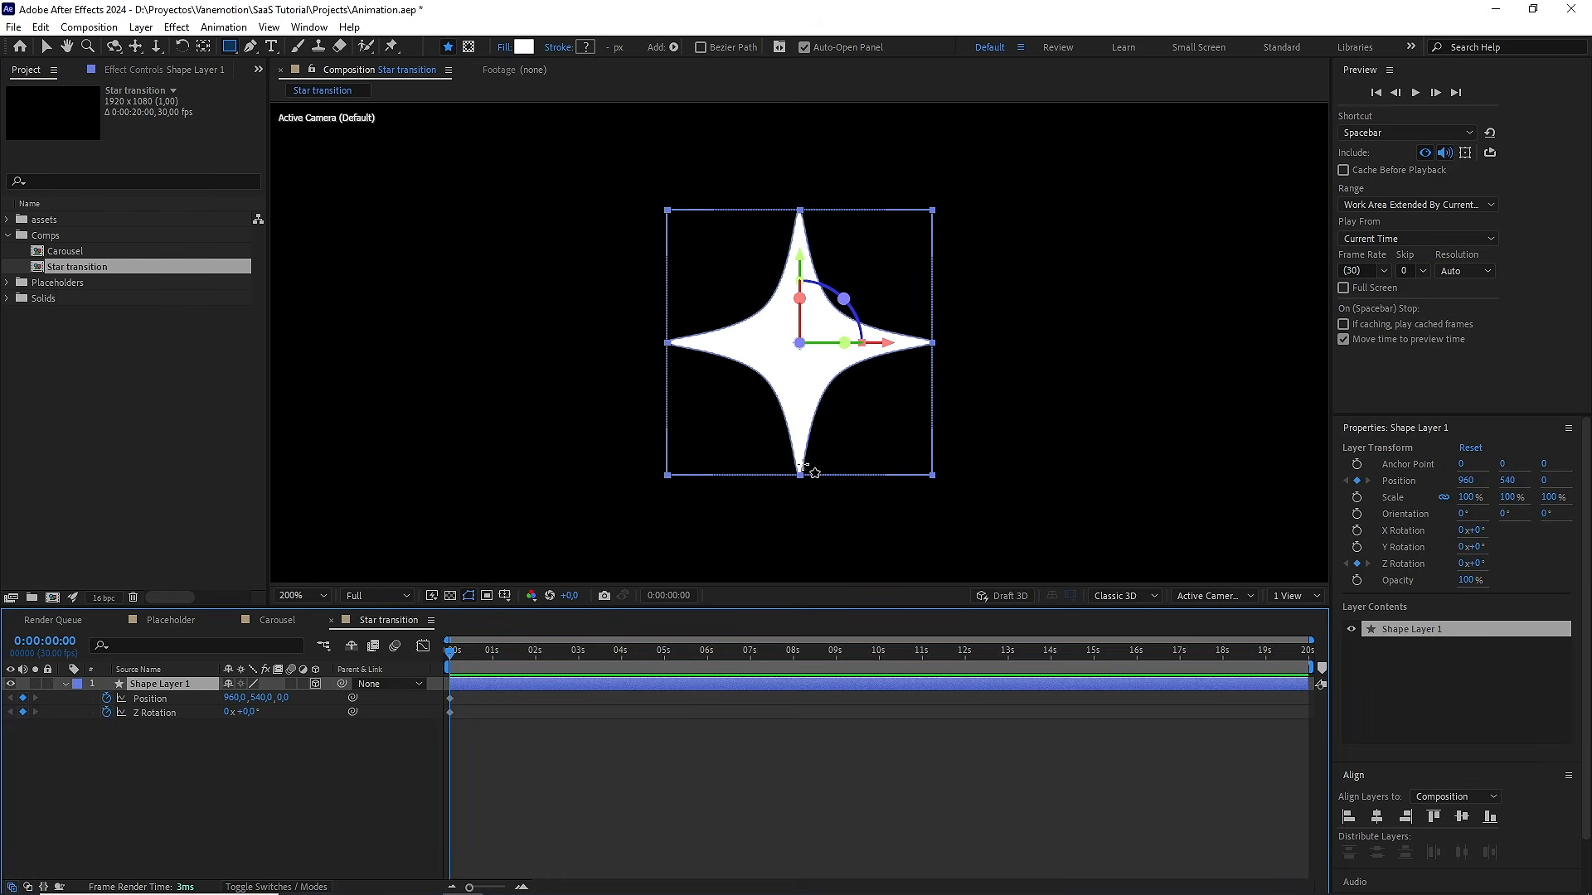
Split the composition viewer into 2 views and set the first one to Top, beside the active camera view
key("comma")
key("comma")
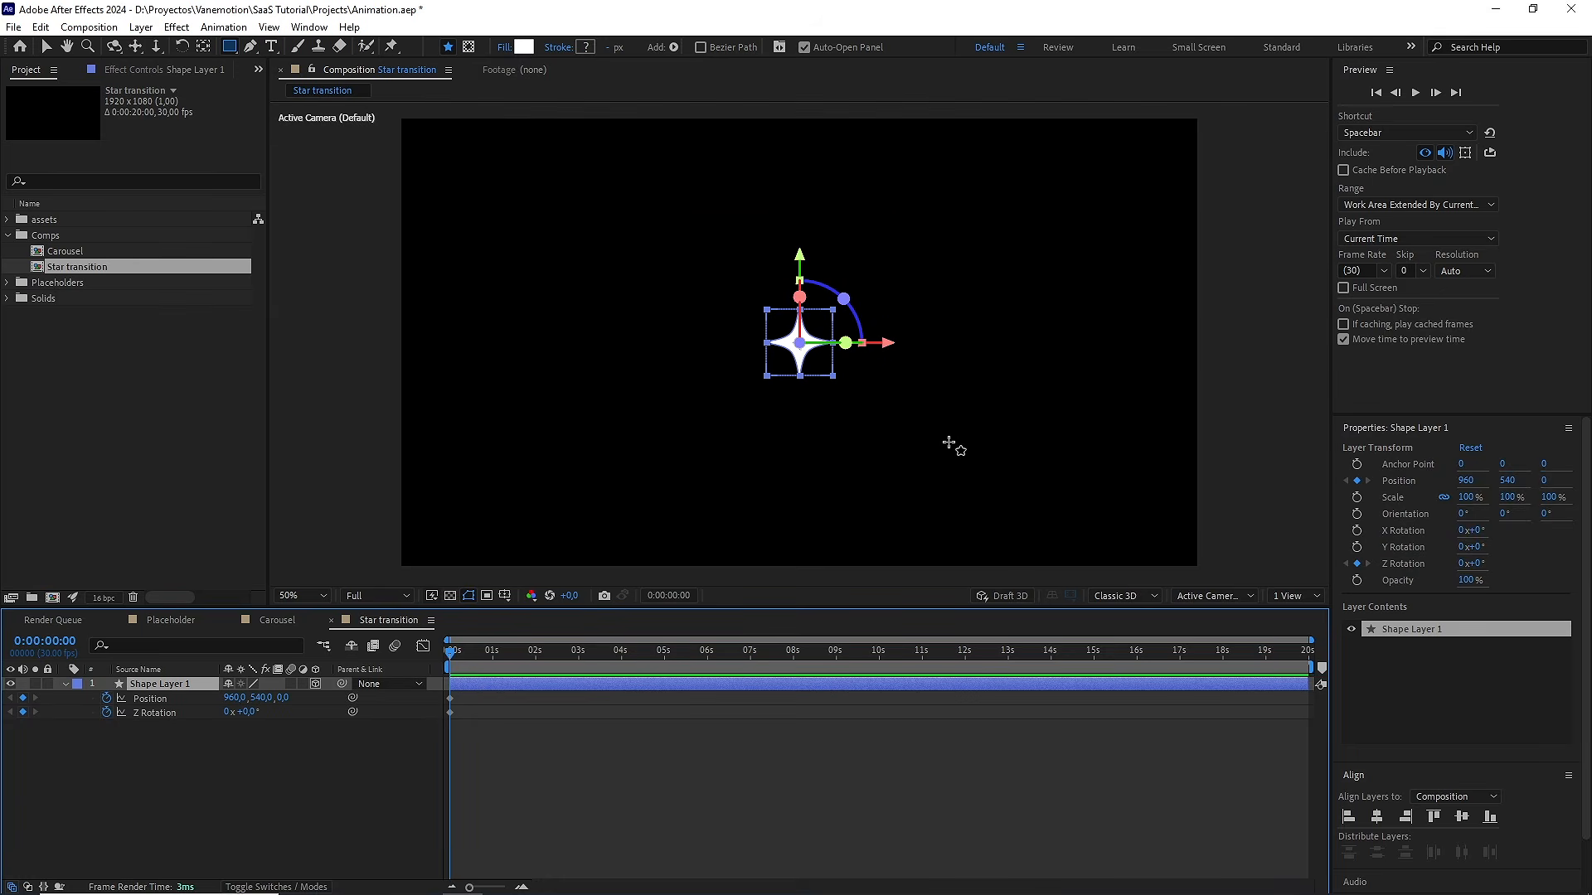
left_click(1280, 597)
left_click(1298, 630)
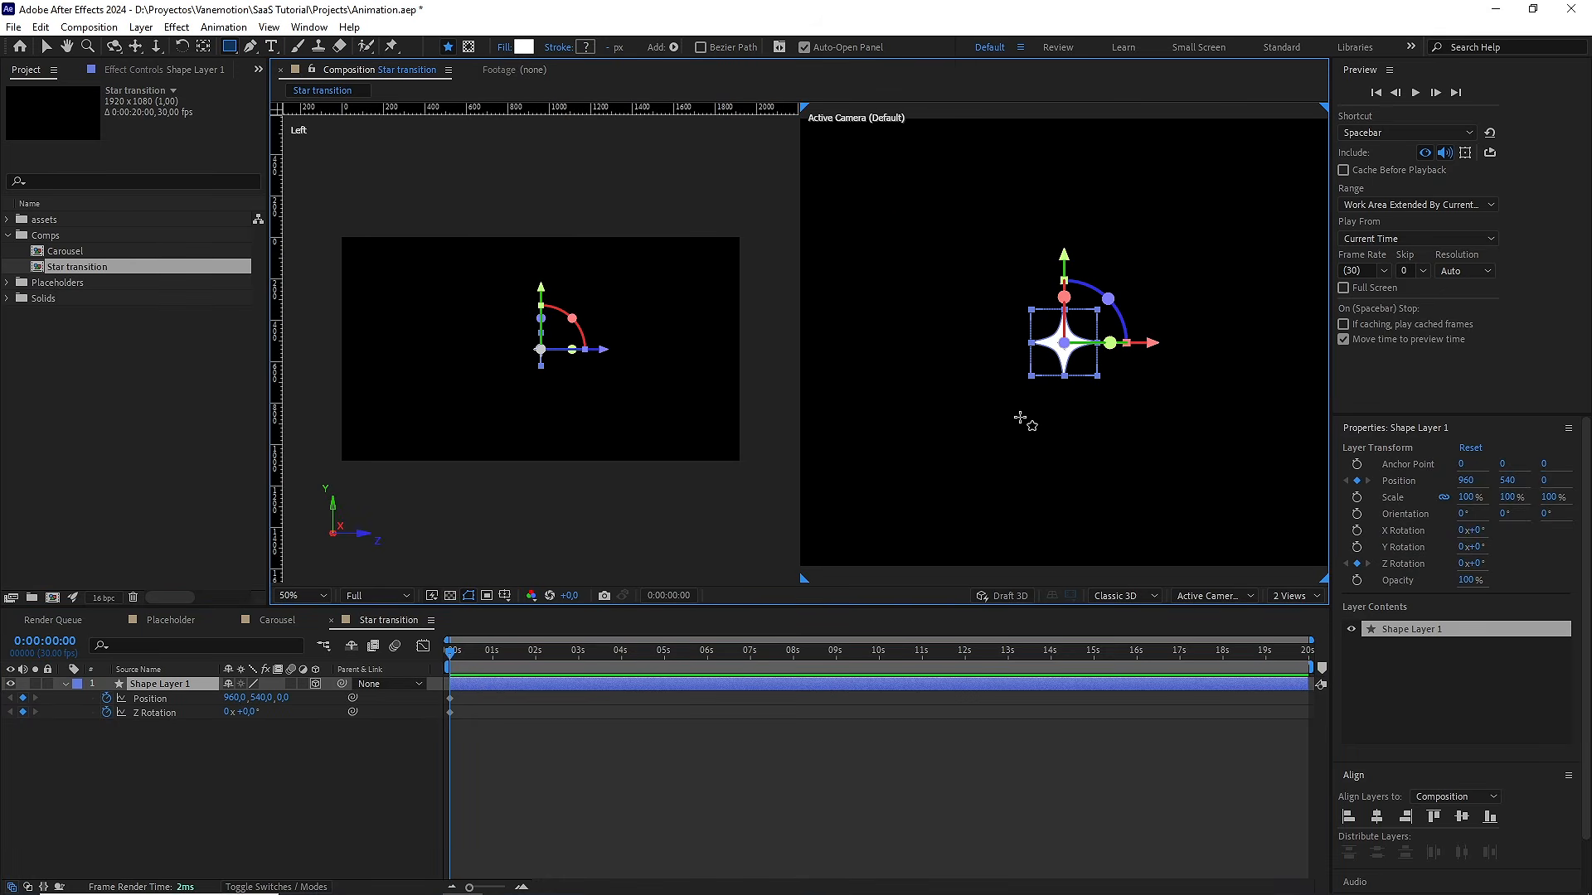
key("v")
scroll(675, 388, "down", 1)
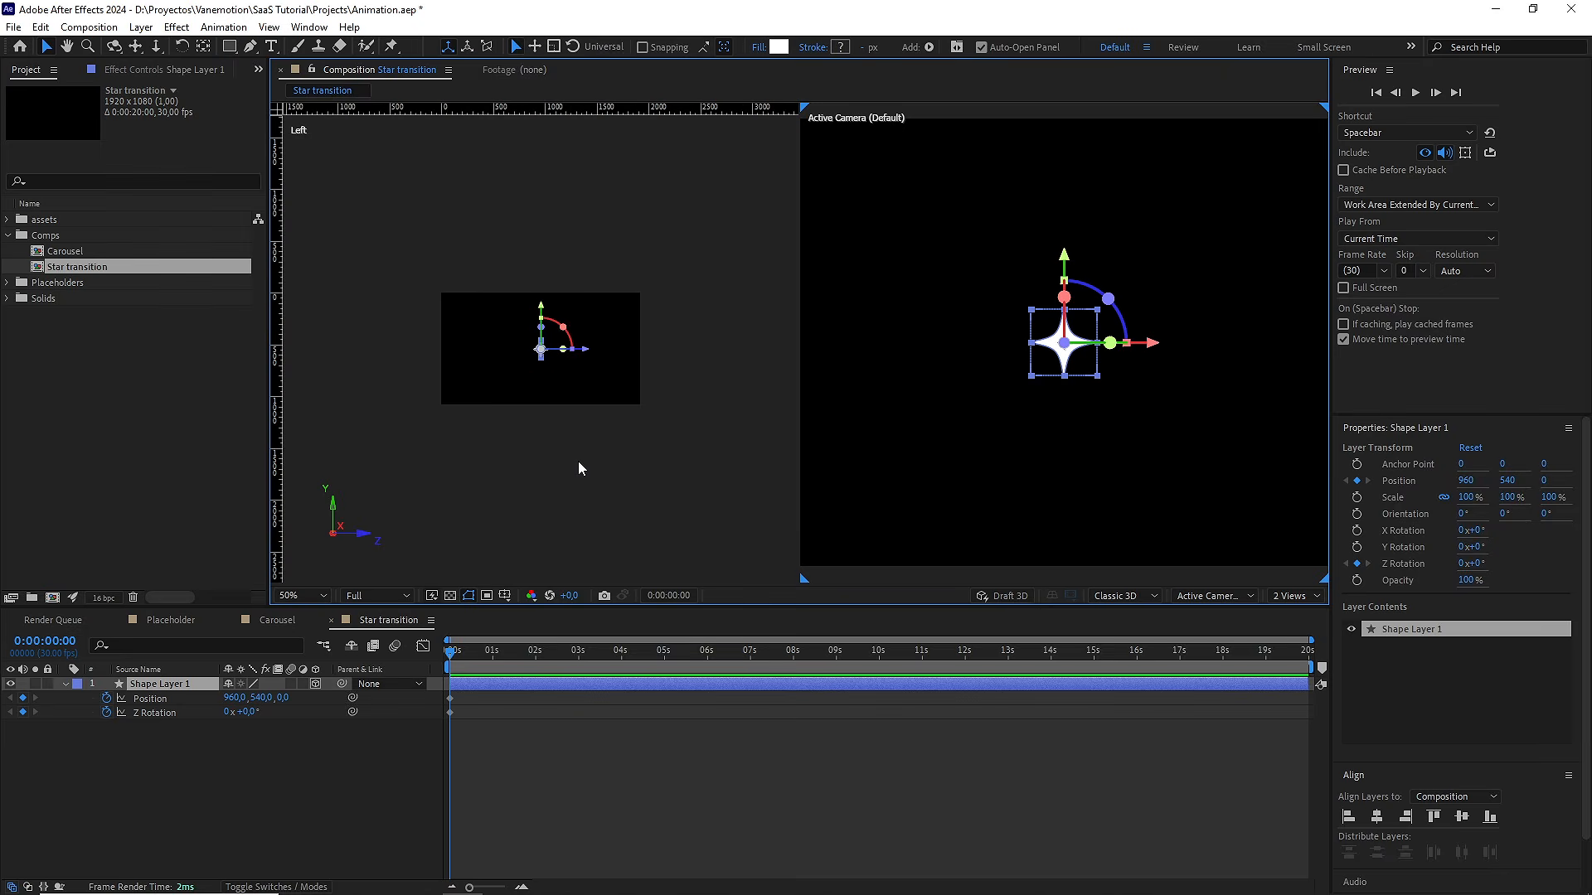
left_click(560, 473)
left_click(1219, 600)
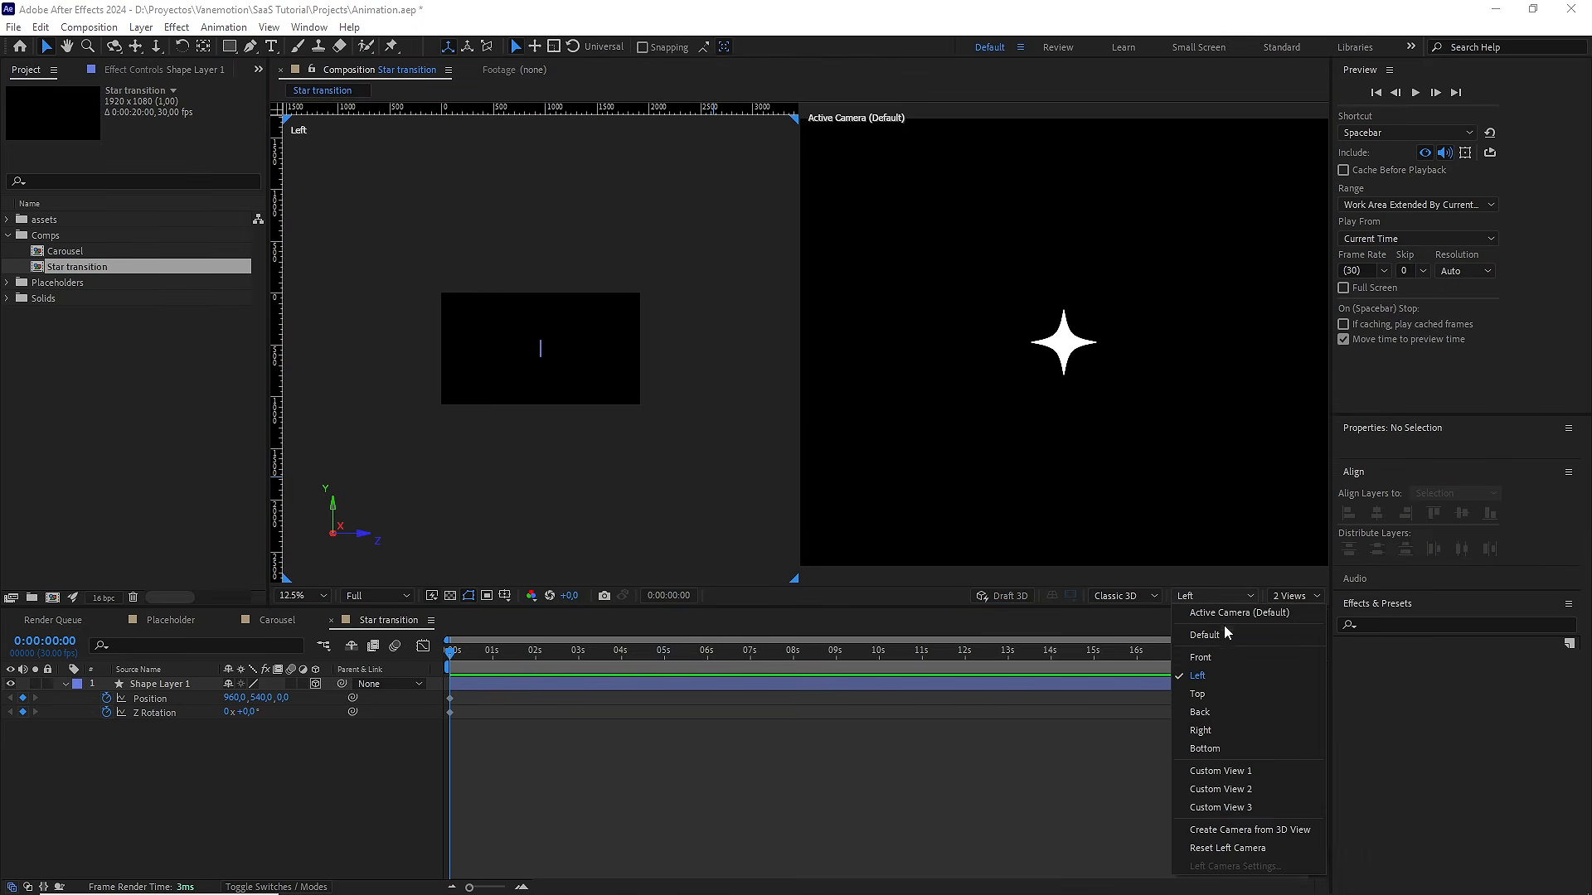
left_click(1218, 690)
At the first keyframe, bring the star toward the camera to Z position -2595 and set its Z Rotation to -45°
left_click_drag(608, 329, 542, 557)
scroll(1110, 386, "down", 2)
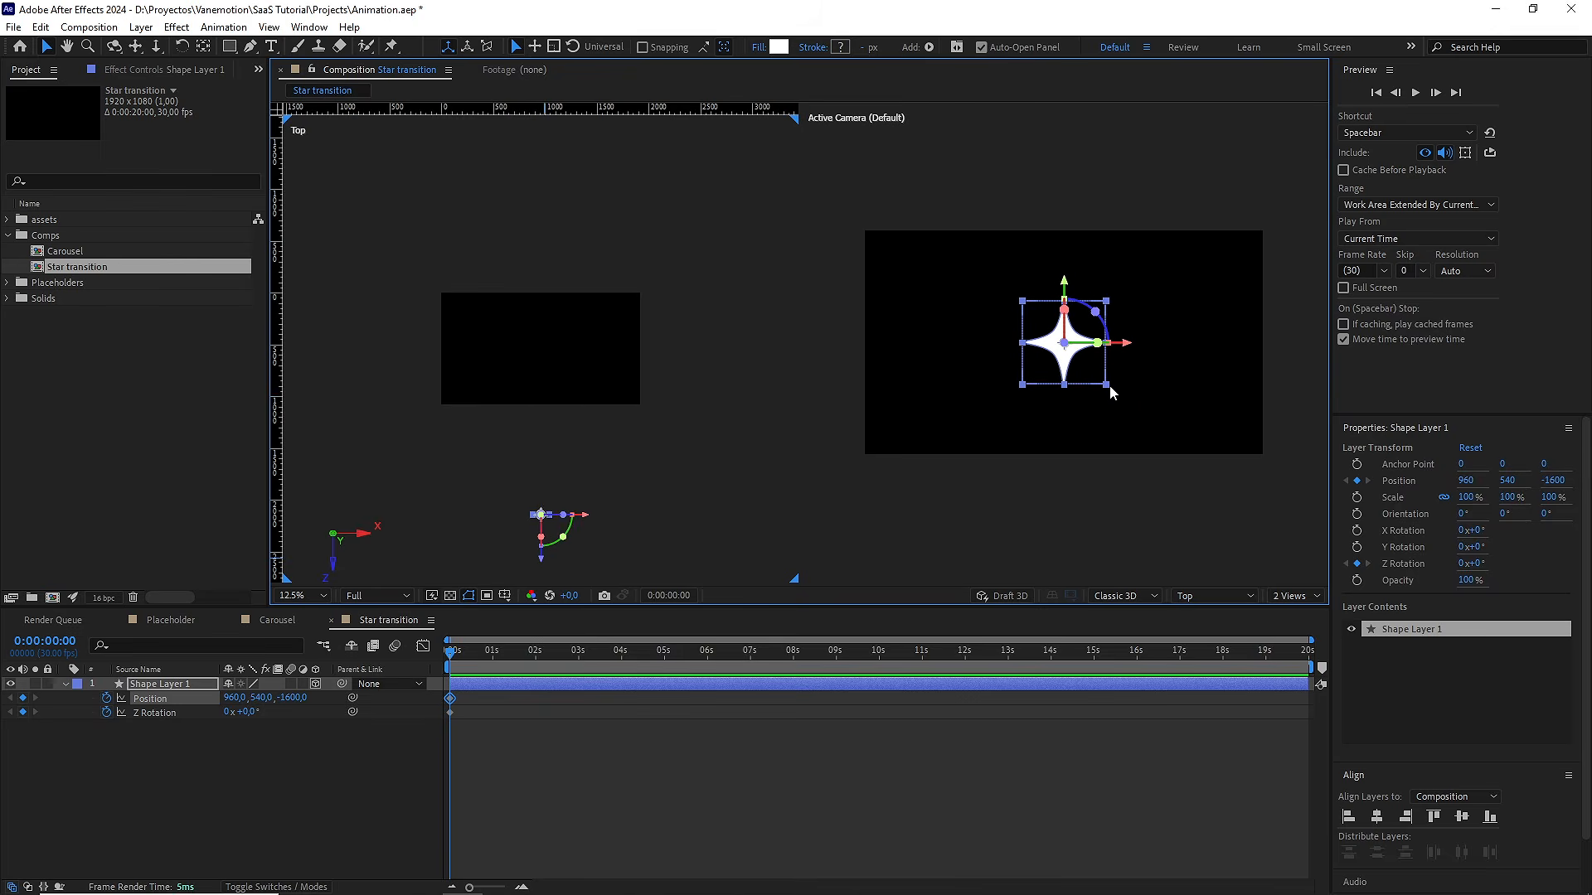
left_click_drag(607, 475, 604, 380)
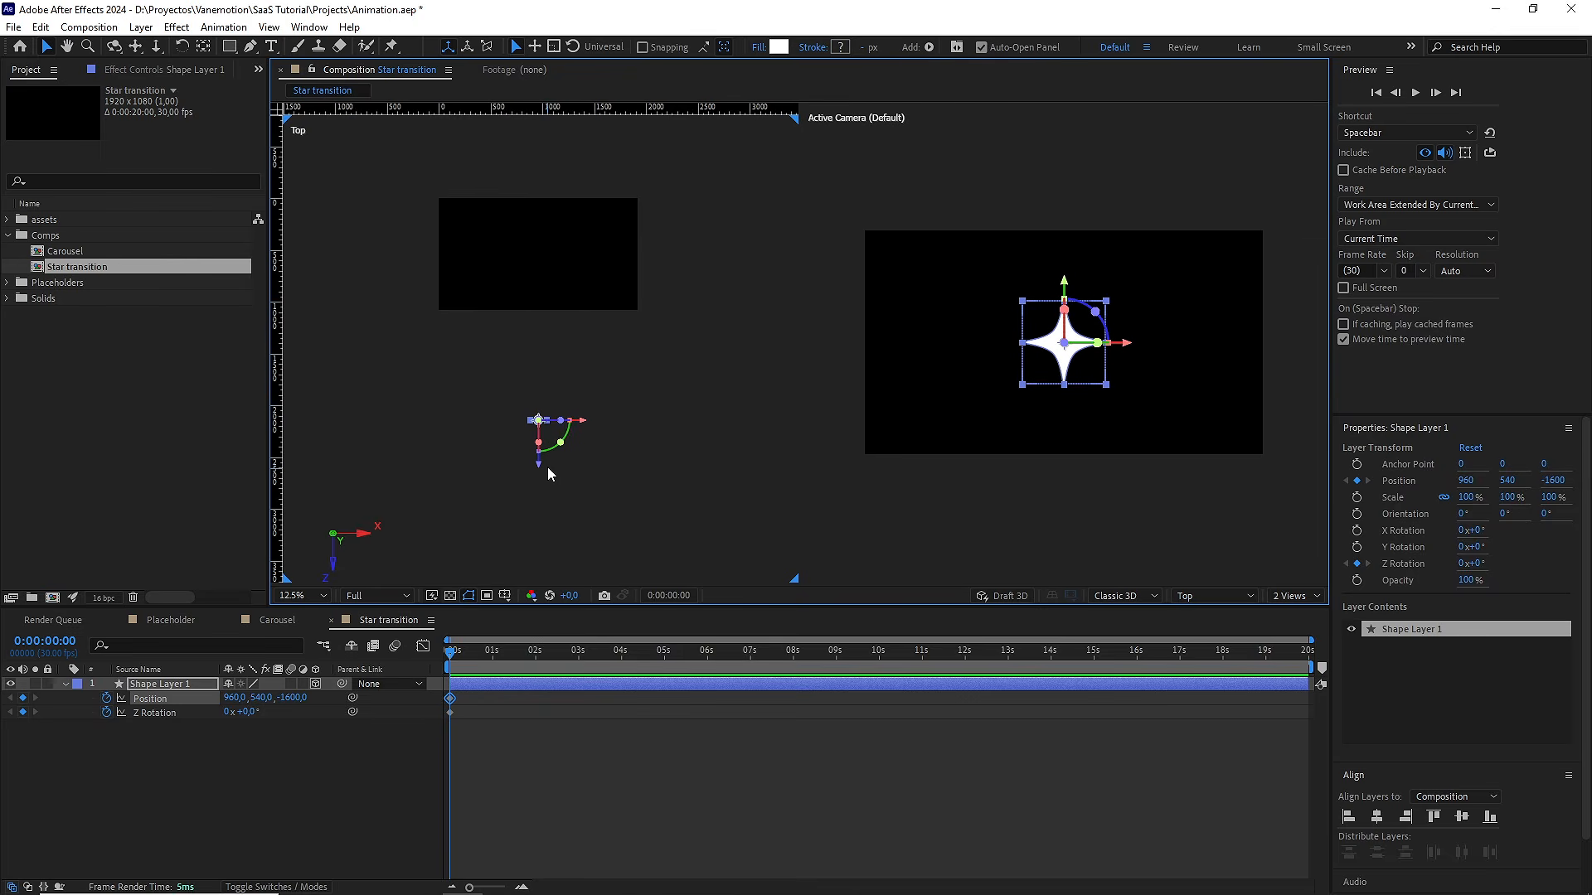
left_click_drag(541, 470, 531, 574)
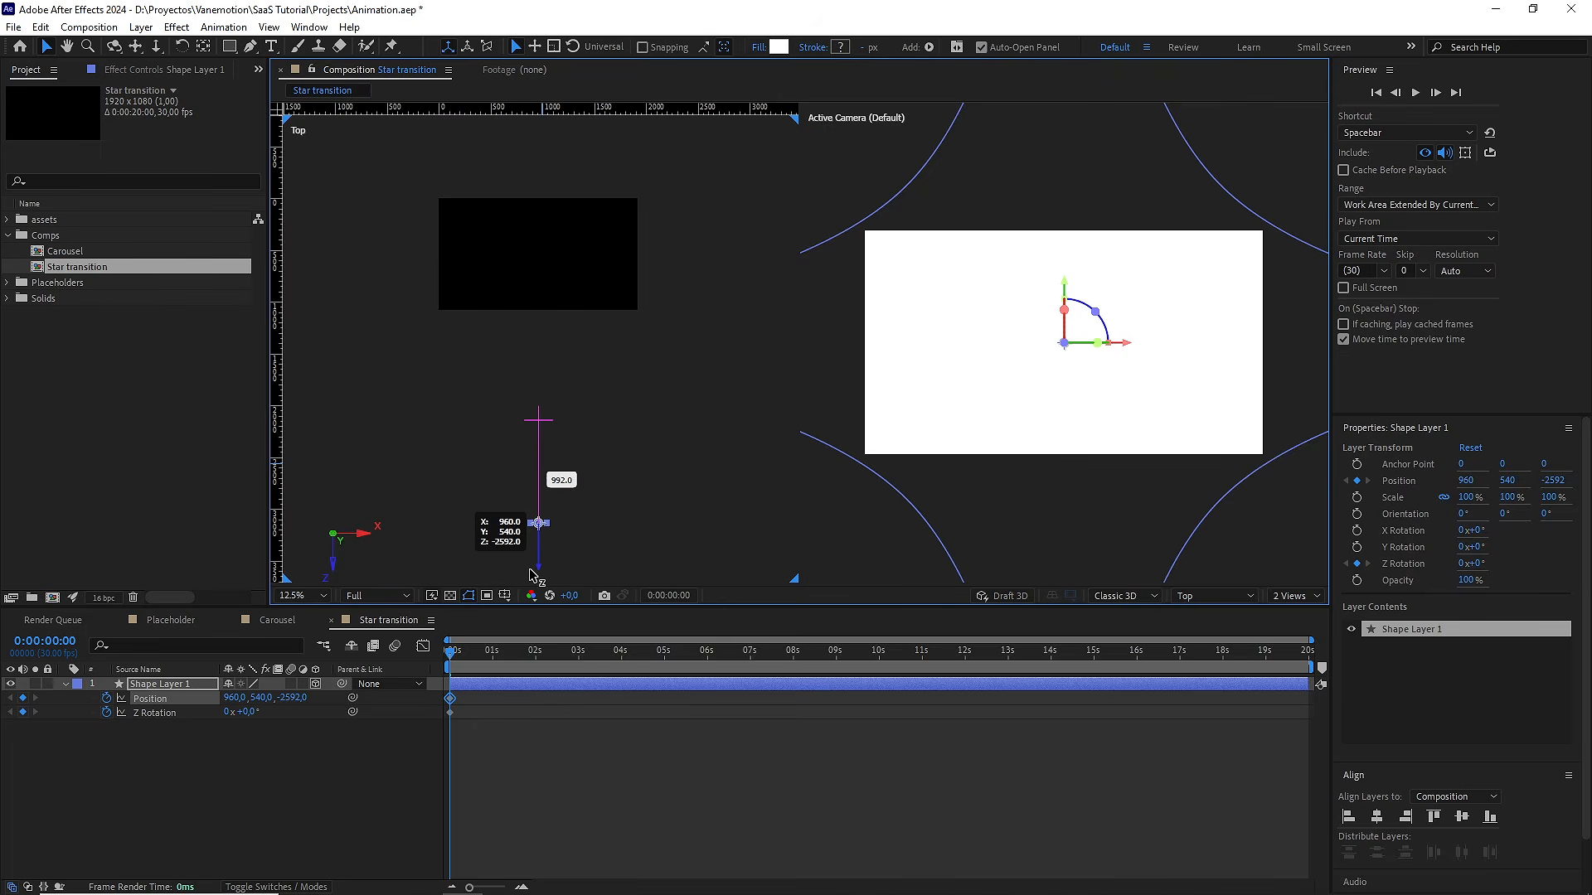
left_click(292, 698)
type("-")
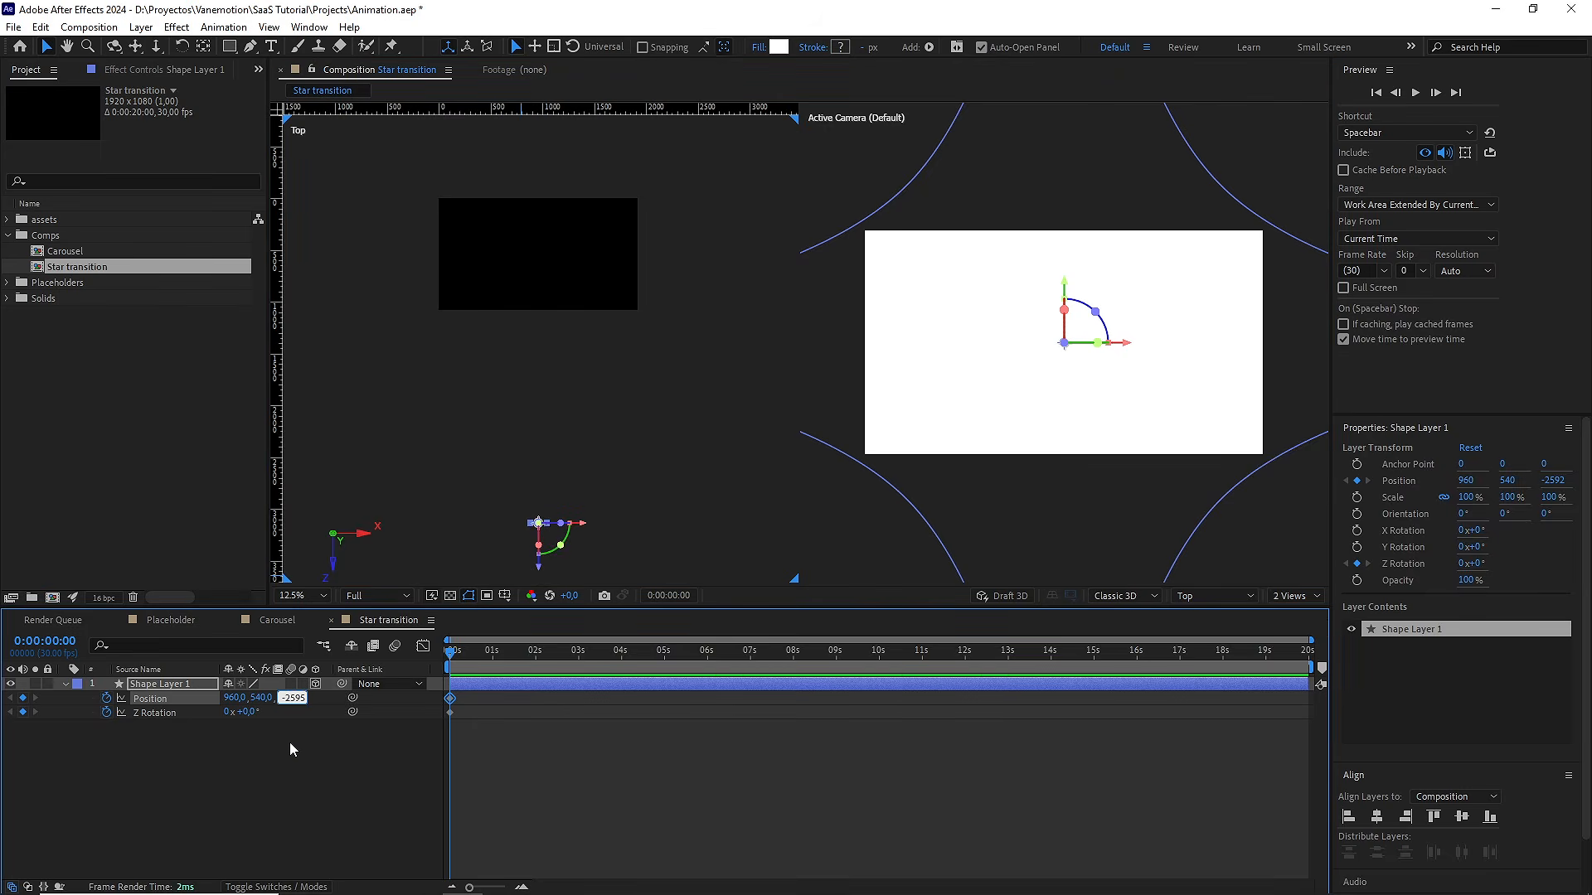
type("2595")
left_click(290, 750)
mouse_move(243, 712)
left_mouse_down()
mouse_move(264, 716)
mouse_move(217, 724)
mouse_move(229, 728)
left_mouse_up()
At 0:00:01:10, keyframe the star pulled back to a Z position of about -2195 and set its Z Rotation to 90°
left_click_drag(467, 663, 509, 678)
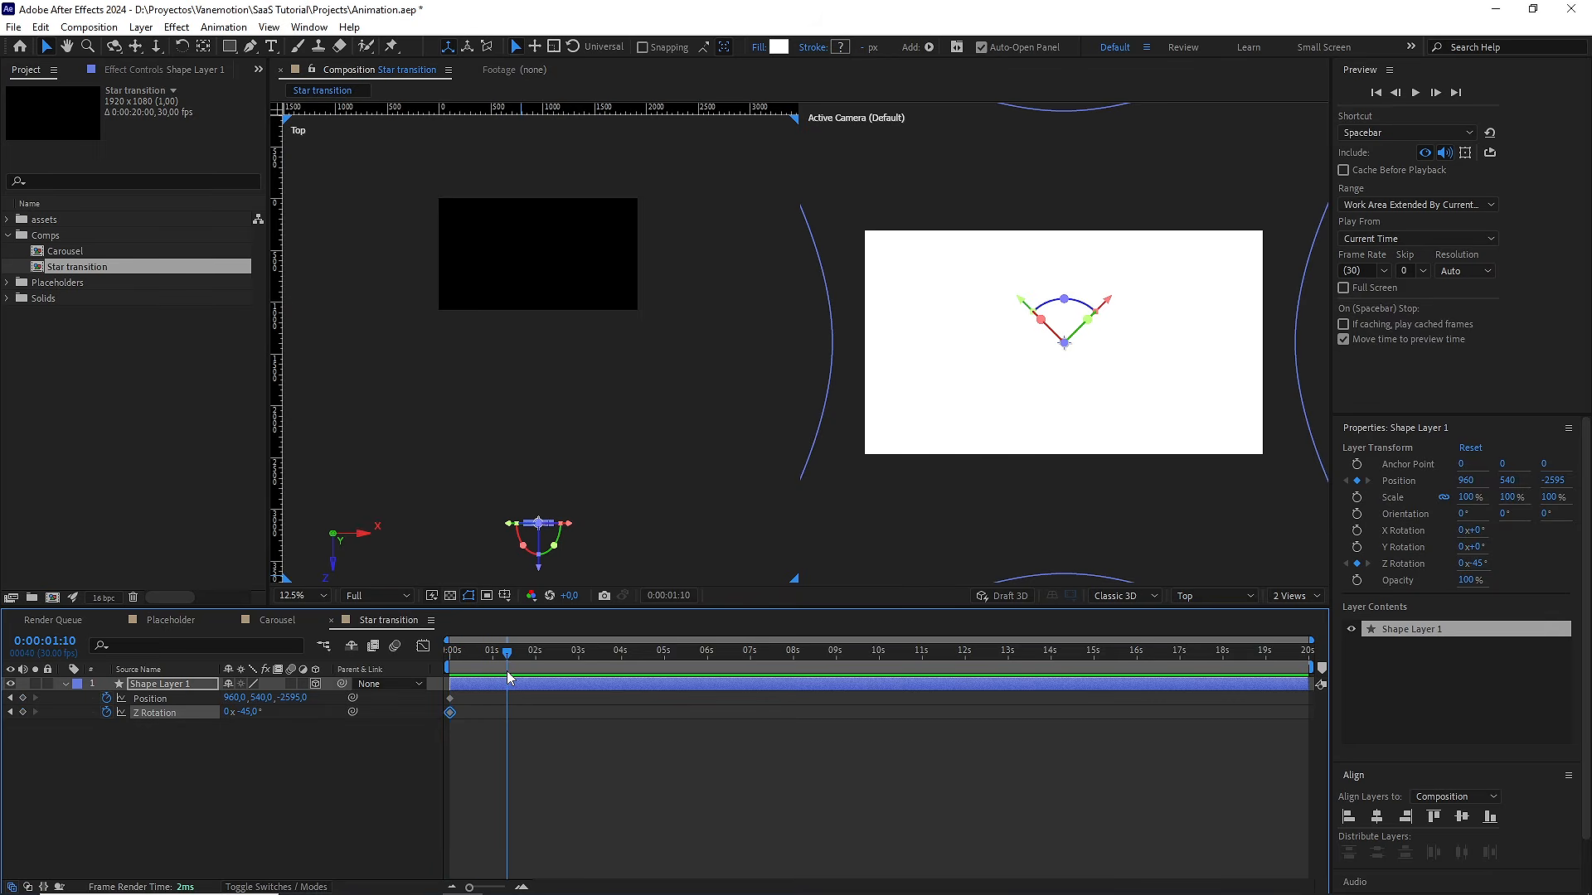
left_click_drag(539, 568, 549, 527)
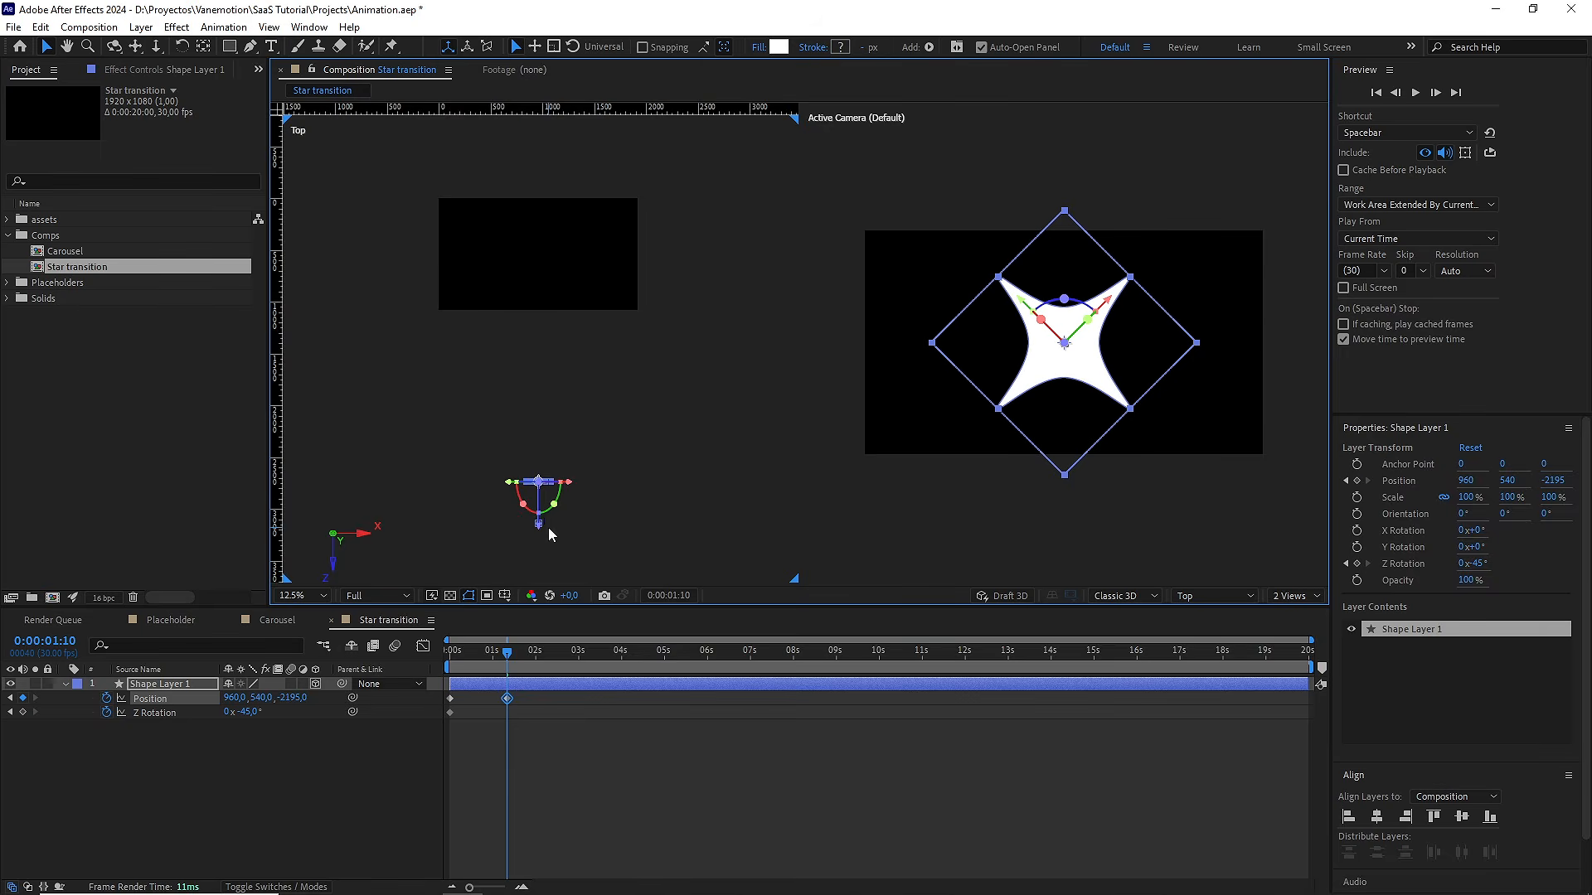
left_click_drag(256, 712, 306, 721)
left_click(253, 712)
type("90")
left_click(277, 721)
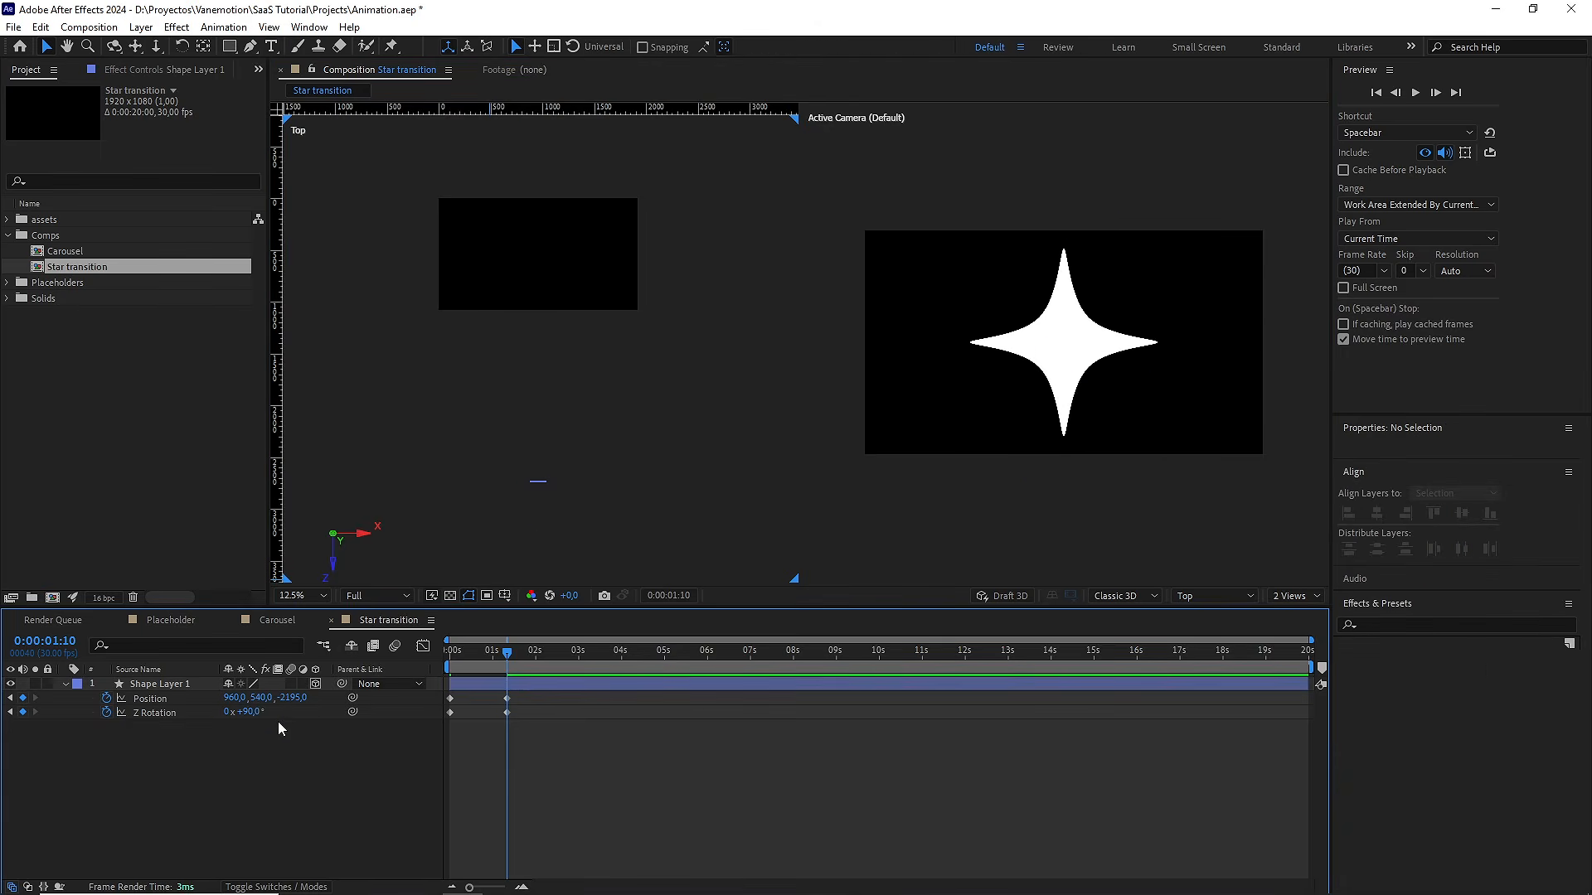
Set the star's Z position to -2140 at the 0:00:01:10 keyframe
left_click(296, 698)
type("-2")
key("Return")
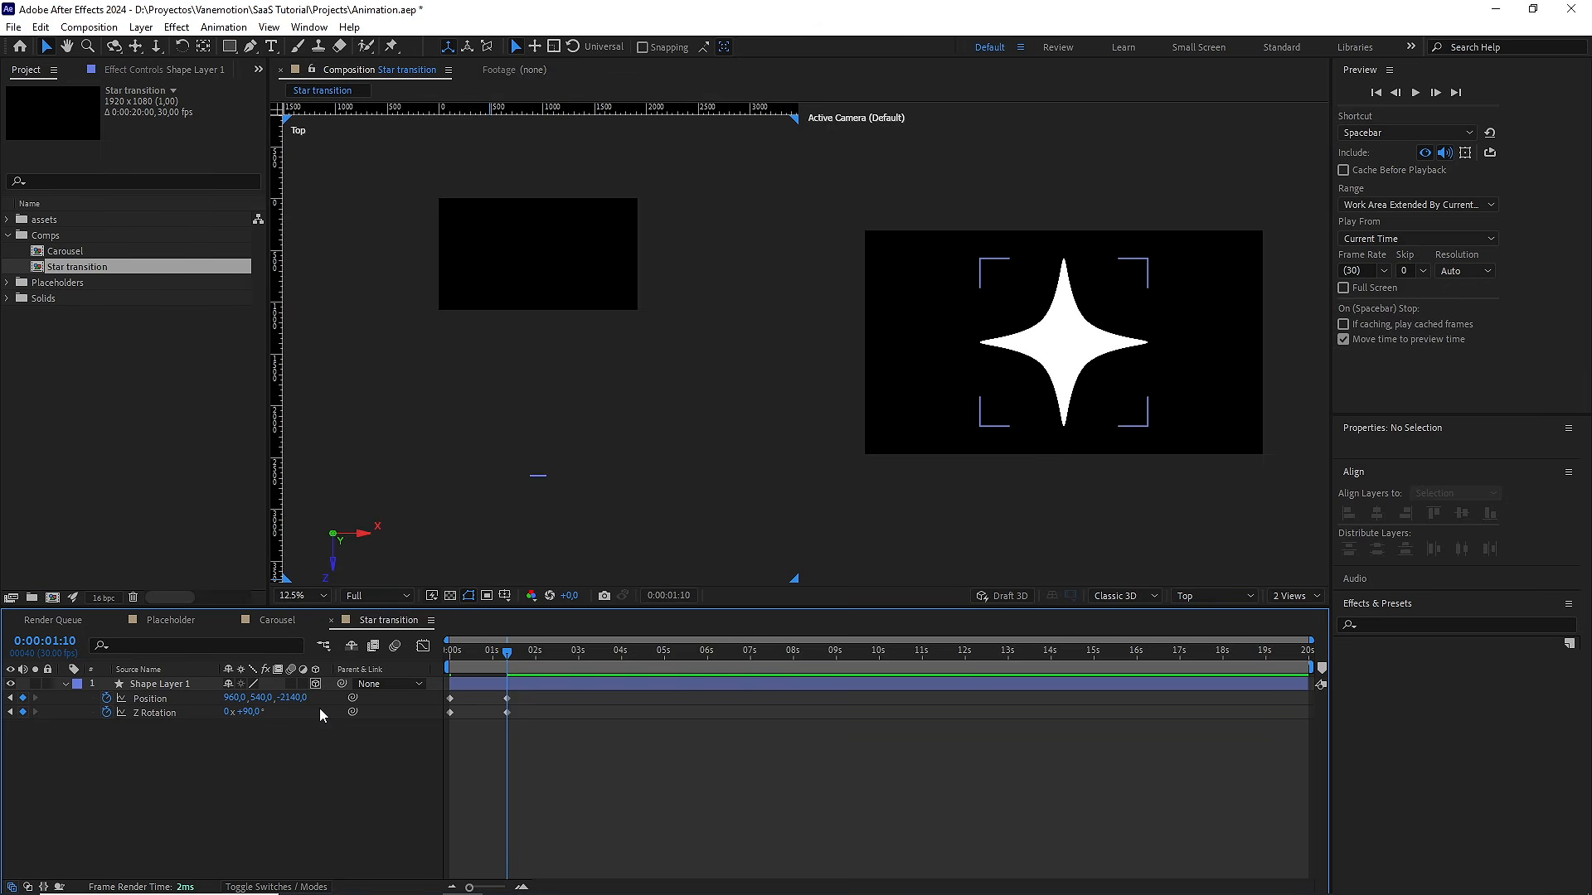
Set the star's X position to 956 at the first keyframe
left_click_drag(507, 653, 448, 659)
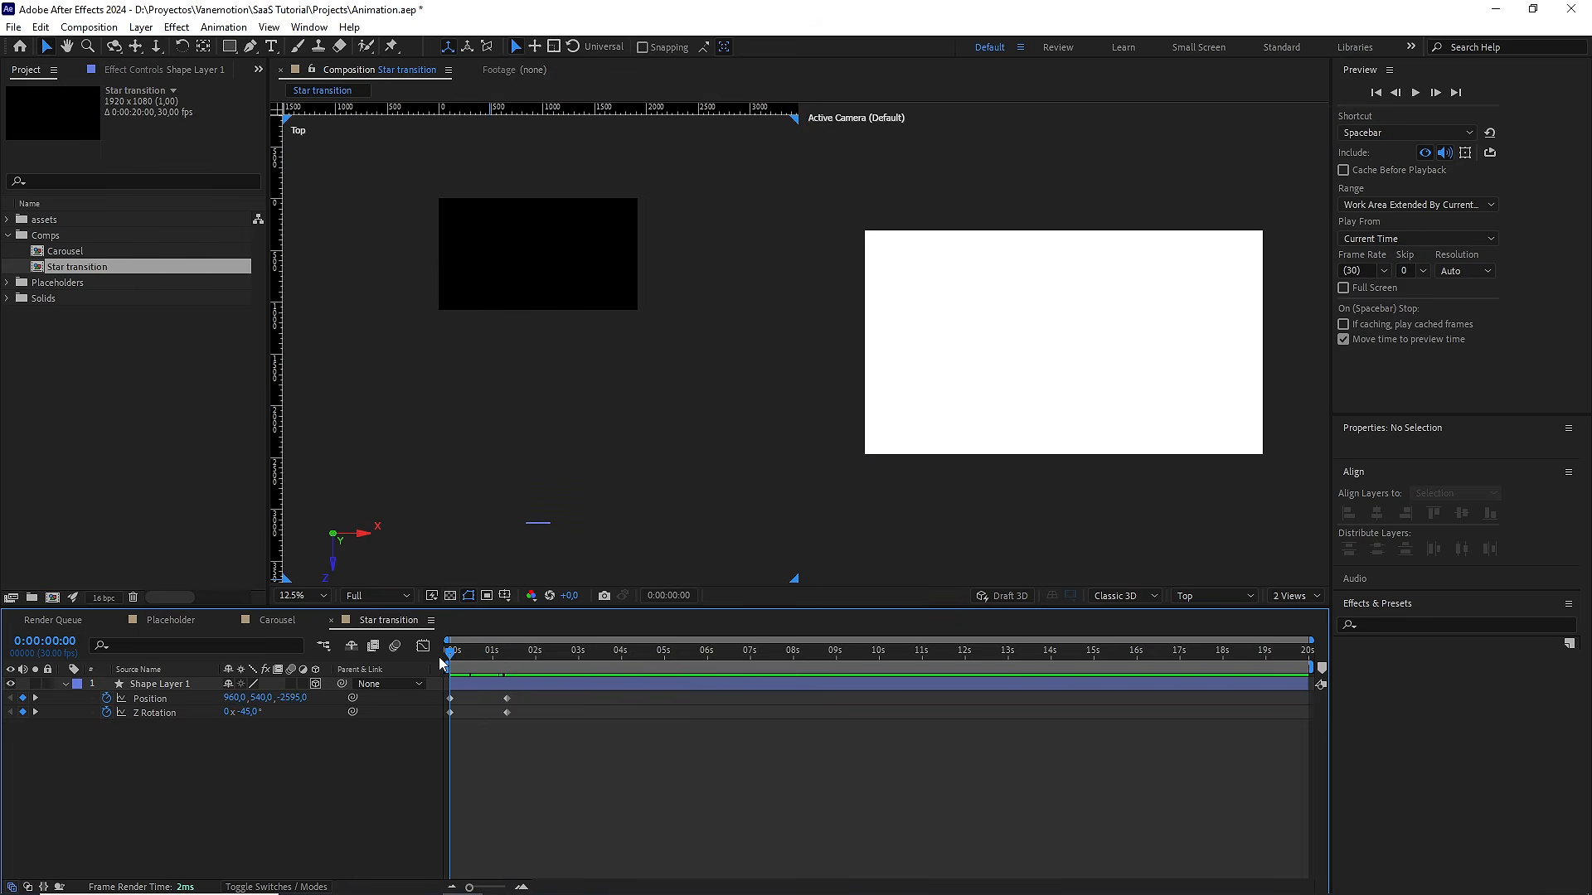
left_click(232, 698)
key("Down")
key("Down")
key("Down")
key("Down")
key("Down")
key("Down")
key("Down")
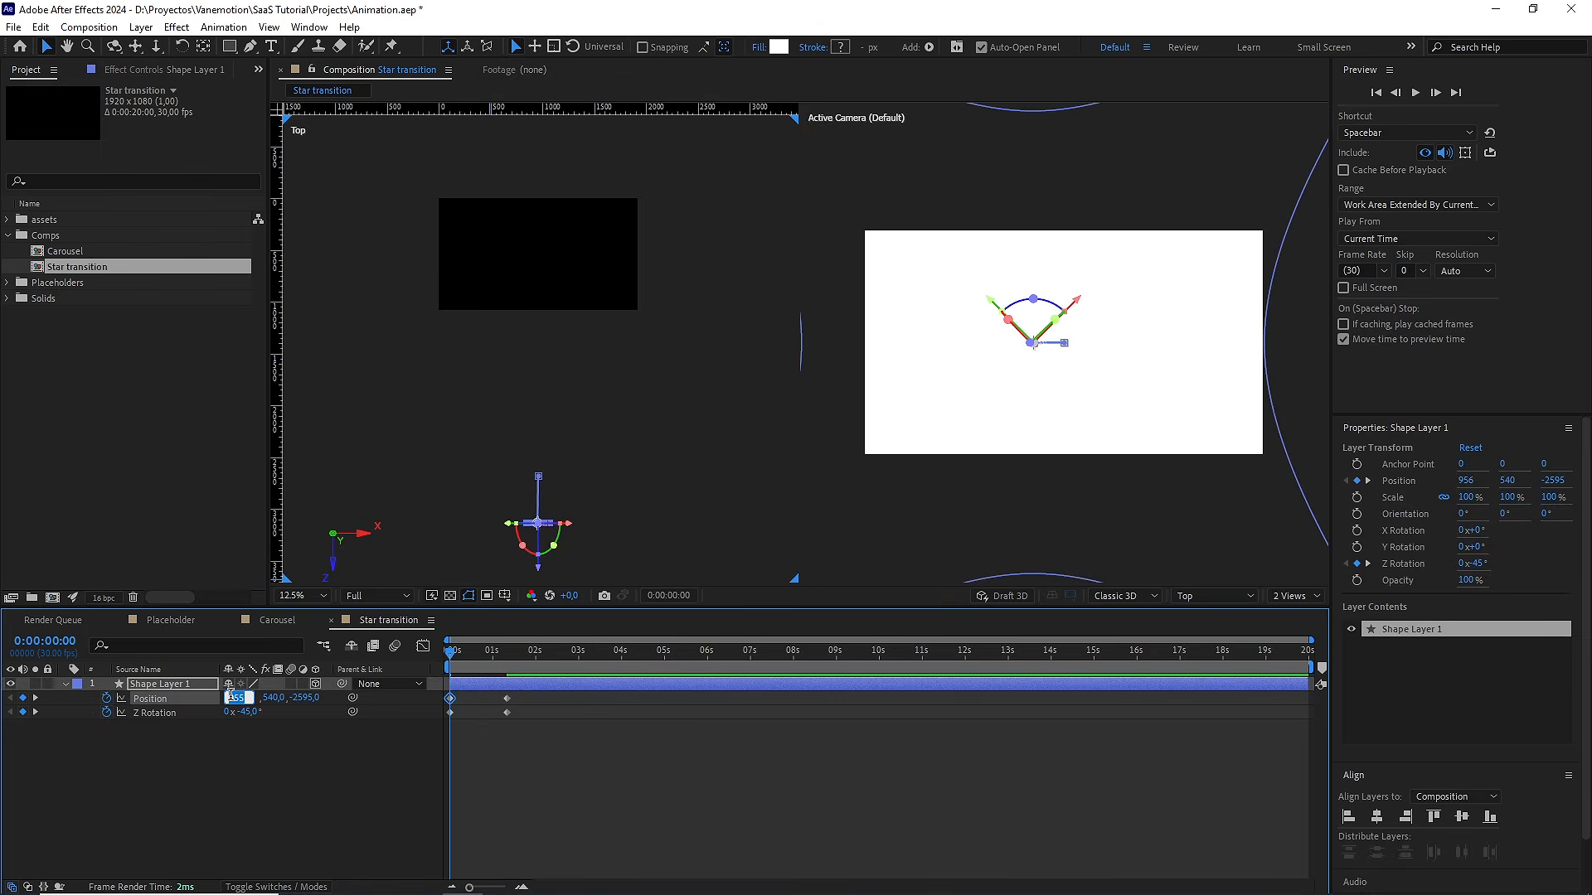
key("Up")
key("Up")
key("Up")
key("Down")
left_click(400, 741)
At 0:00:03:00, keyframe the star with a Z position of 0 and a Z Rotation of 270°
left_click_drag(456, 650, 578, 686)
left_click_drag(586, 462, 552, 378)
left_click(290, 697)
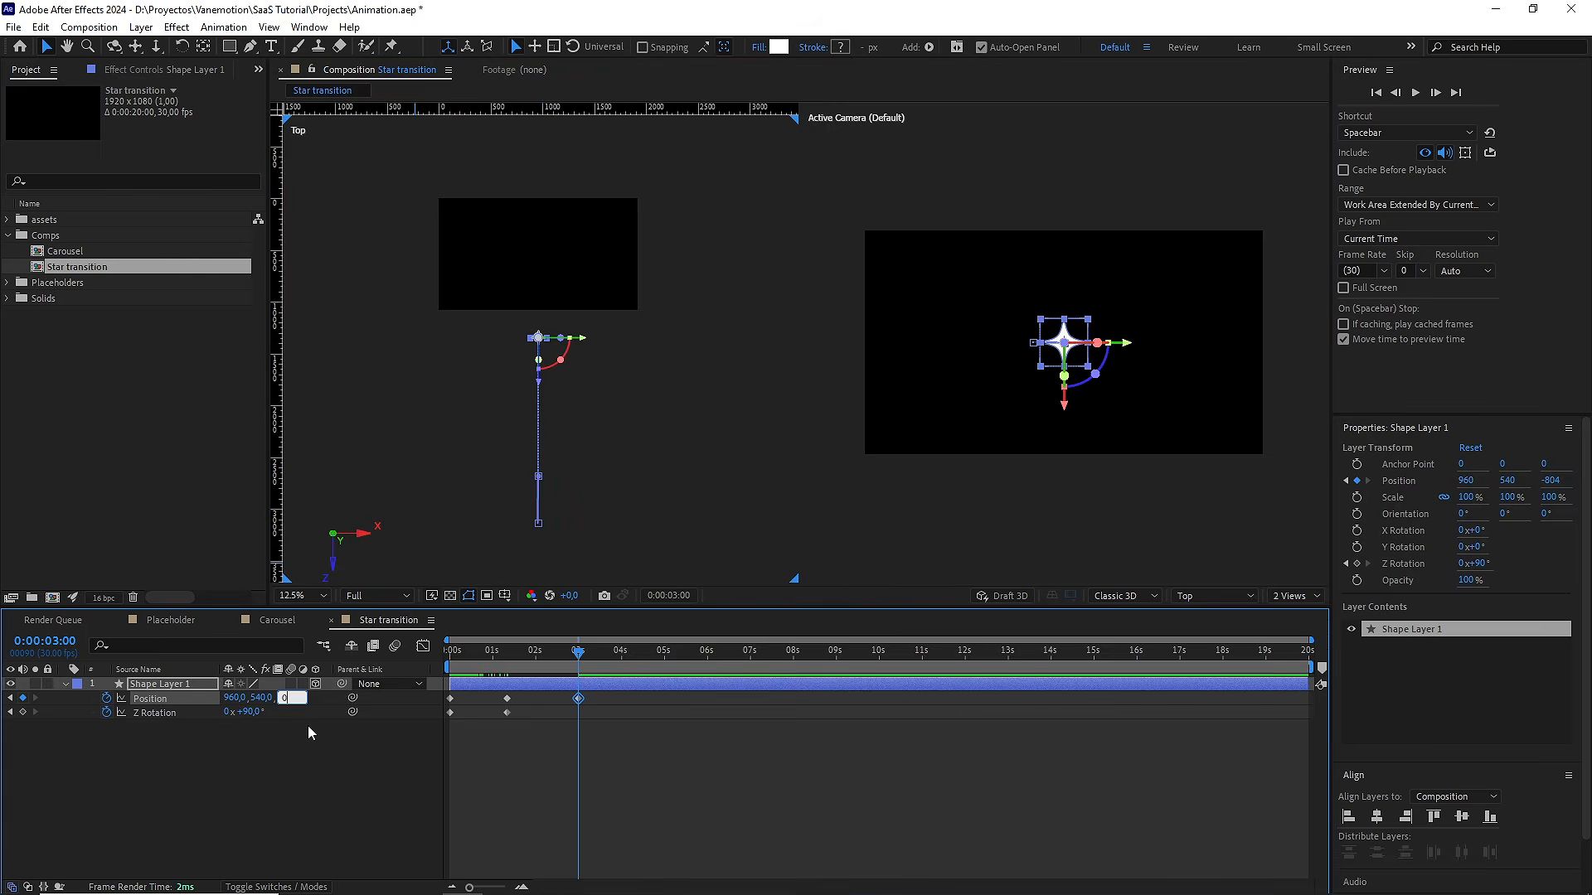
type("0")
left_click(308, 725)
mouse_move(253, 714)
left_mouse_down()
mouse_move(315, 714)
mouse_move(260, 713)
left_mouse_up()
left_click(260, 713)
type("270")
left_click(287, 746)
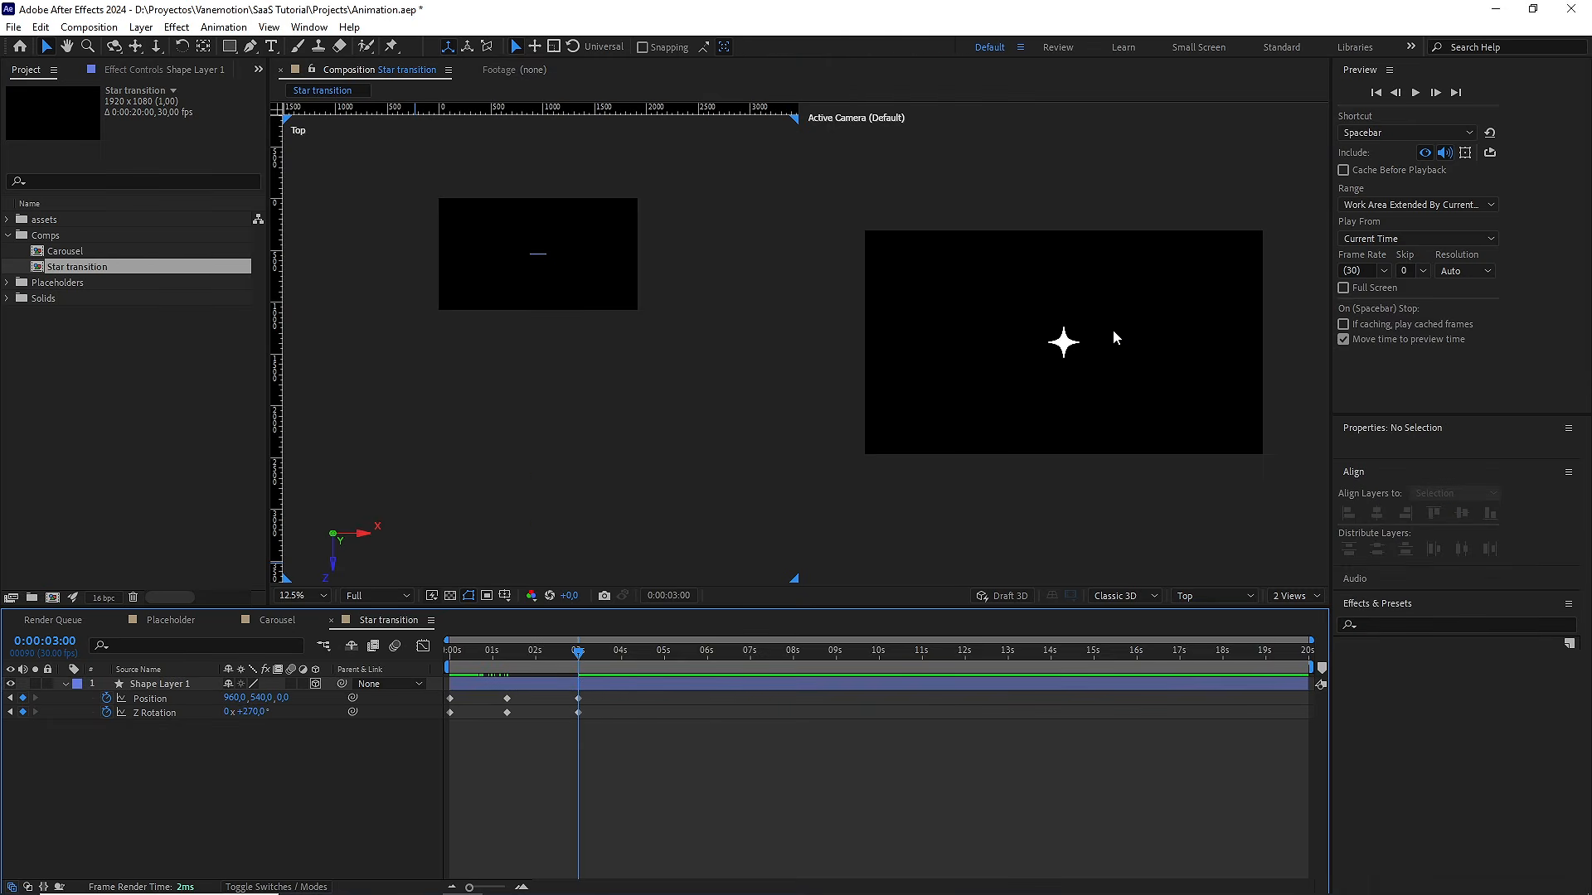
Shift the star left of the frame's centre at 0:00:03:00, setting its X position to 555
left_click(1066, 343)
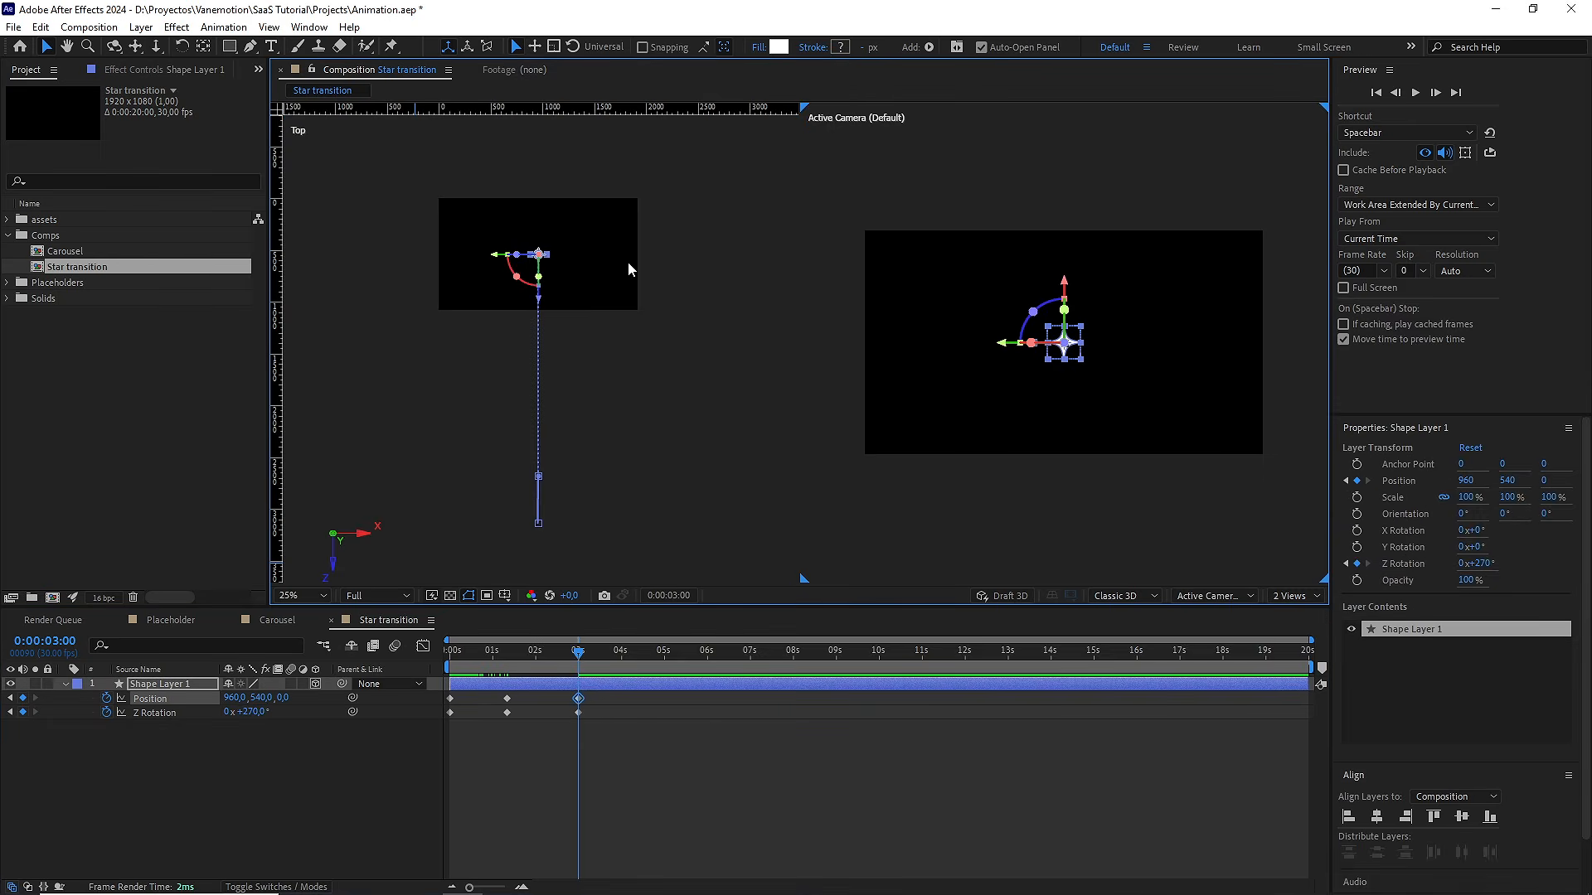
left_click_drag(485, 254, 443, 255)
left_click(235, 699)
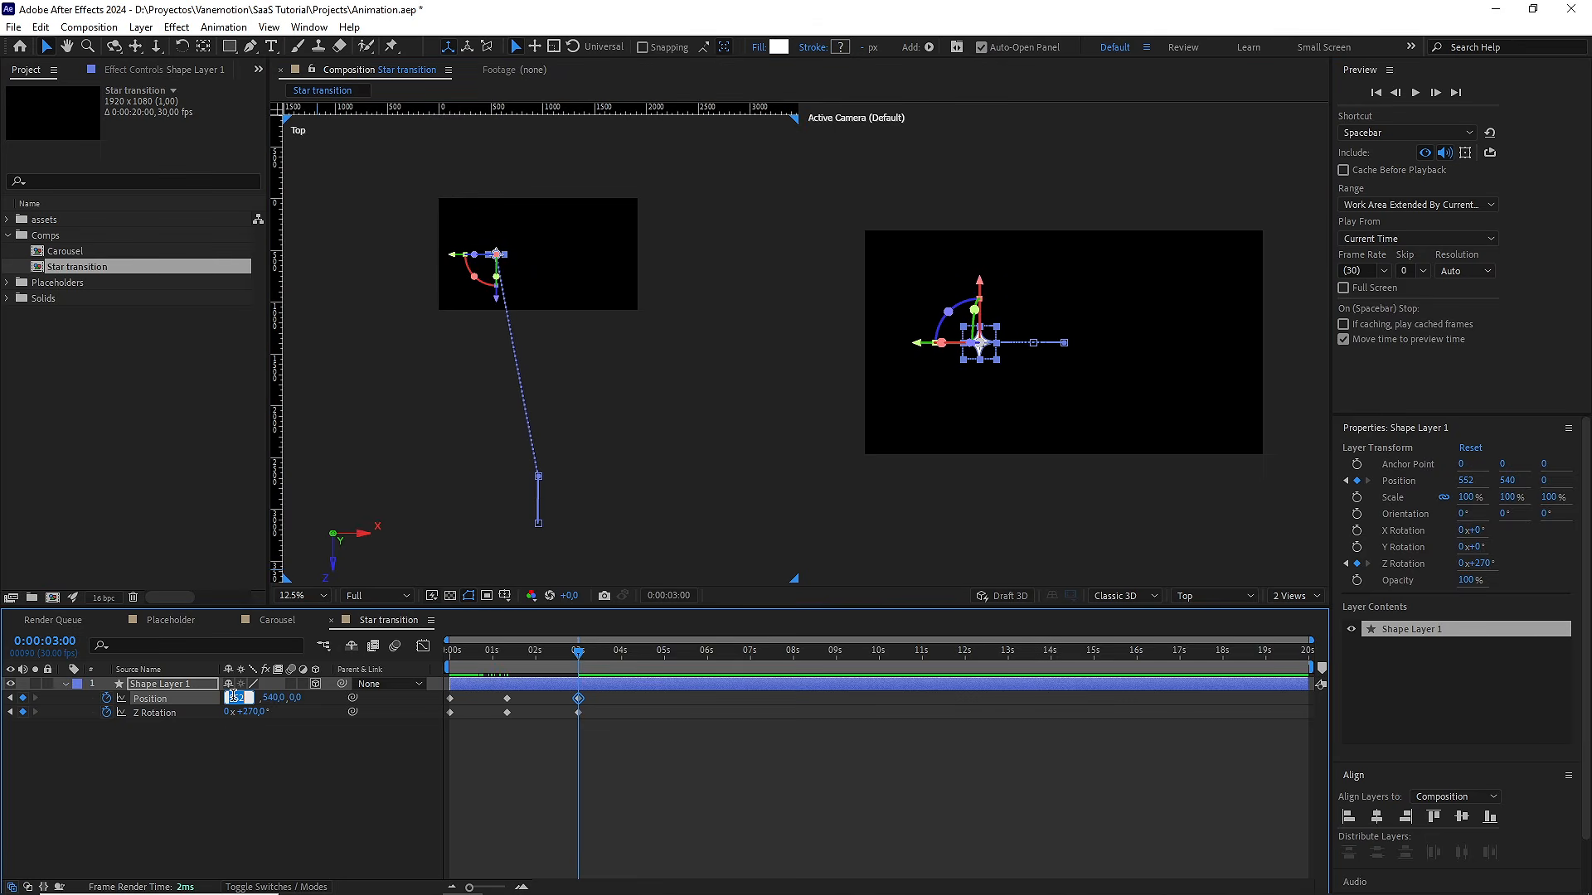
left_click(320, 733)
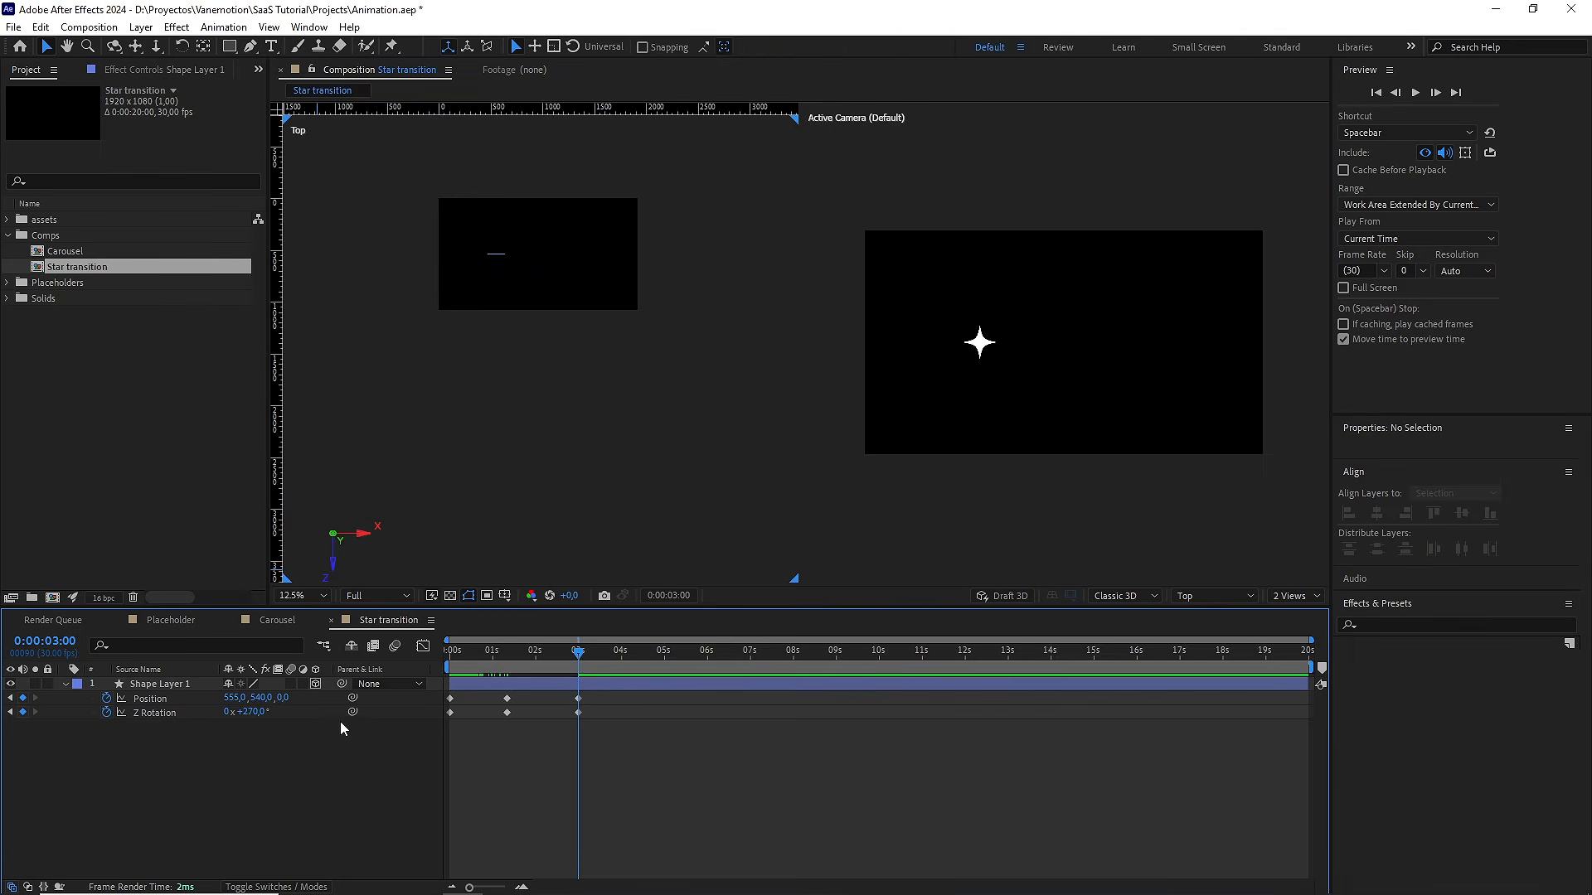
Play the star animation from the first frame and check its motion between the last two keyframes
left_click_drag(564, 656, 449, 656)
key("space")
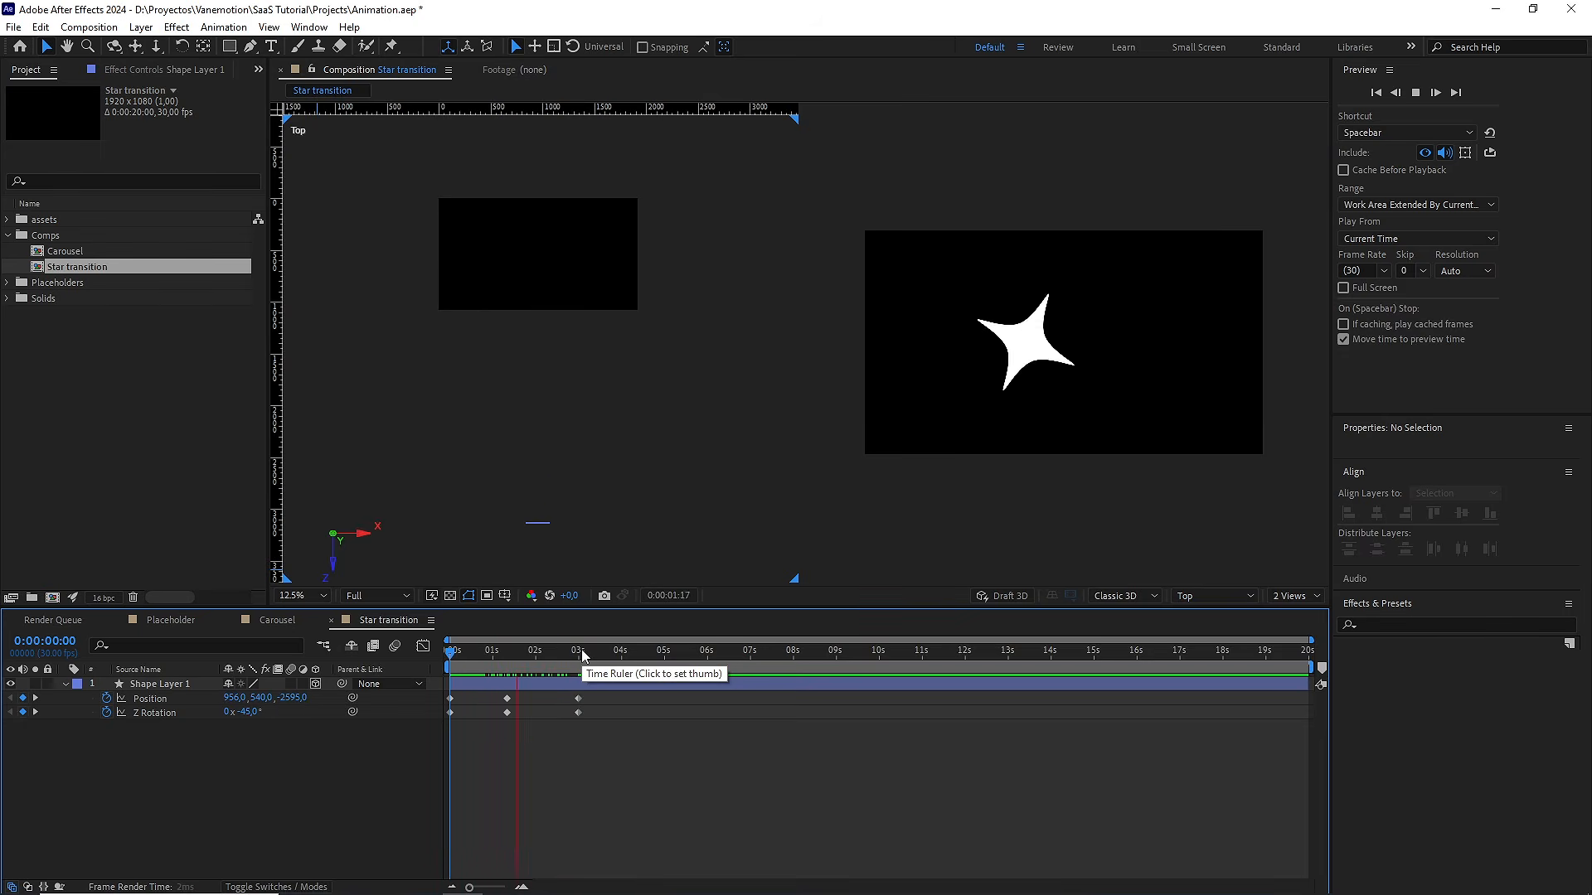
key("space")
left_click_drag(572, 655, 541, 656)
In the Top view, curve the star's motion path by pulling a long direction handle from its 0:00:01:10 point with the Pen tool
left_click(551, 687)
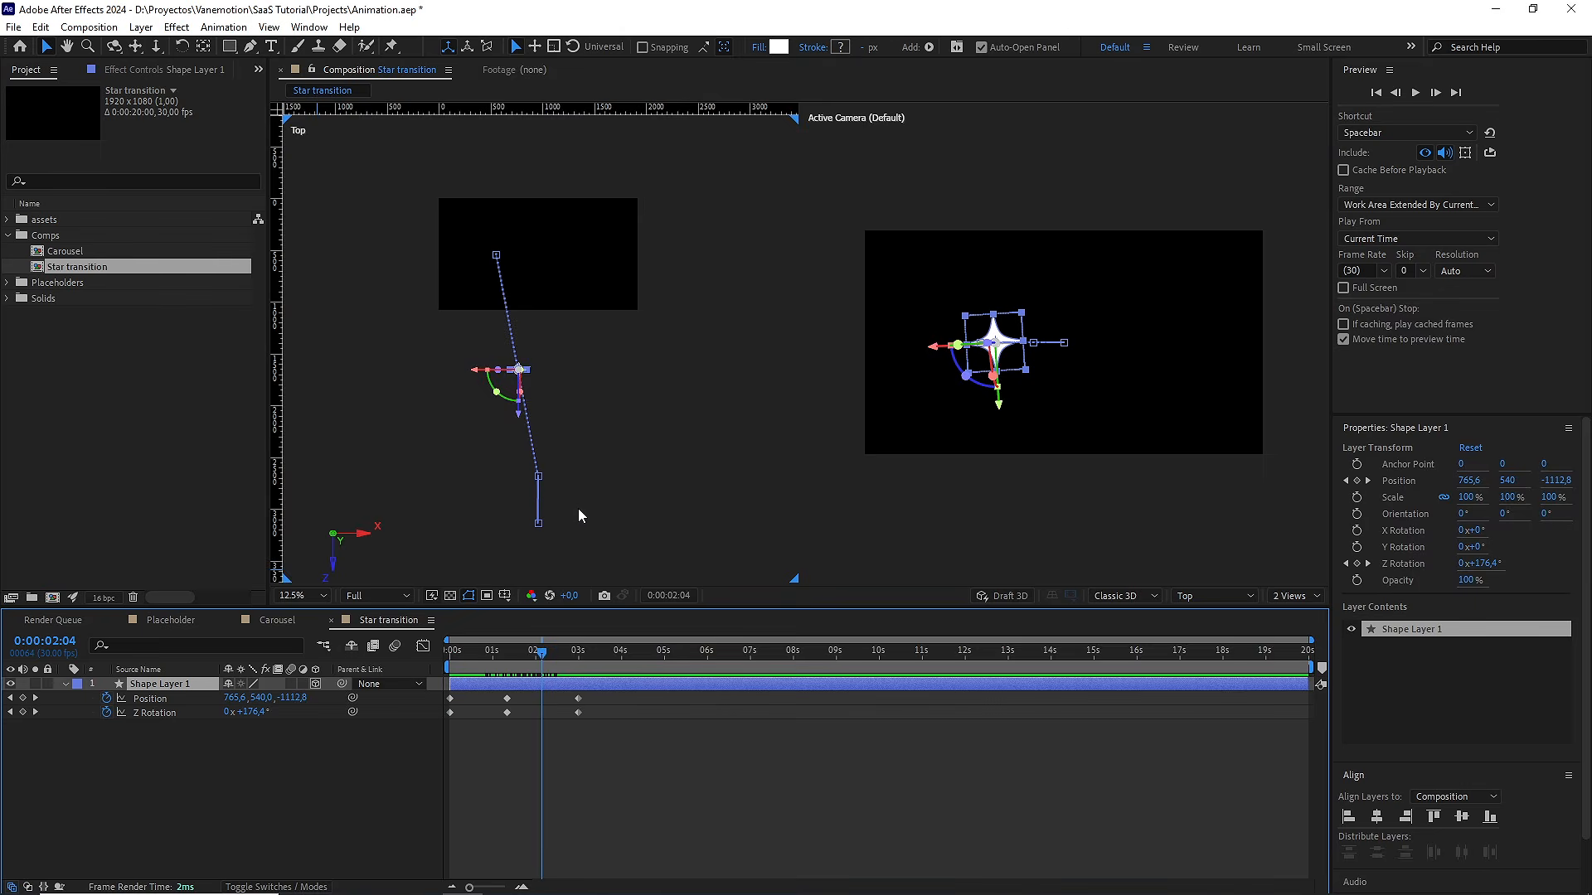
scroll(579, 514, "up", 1)
left_click_drag(580, 522, 580, 398)
key("v")
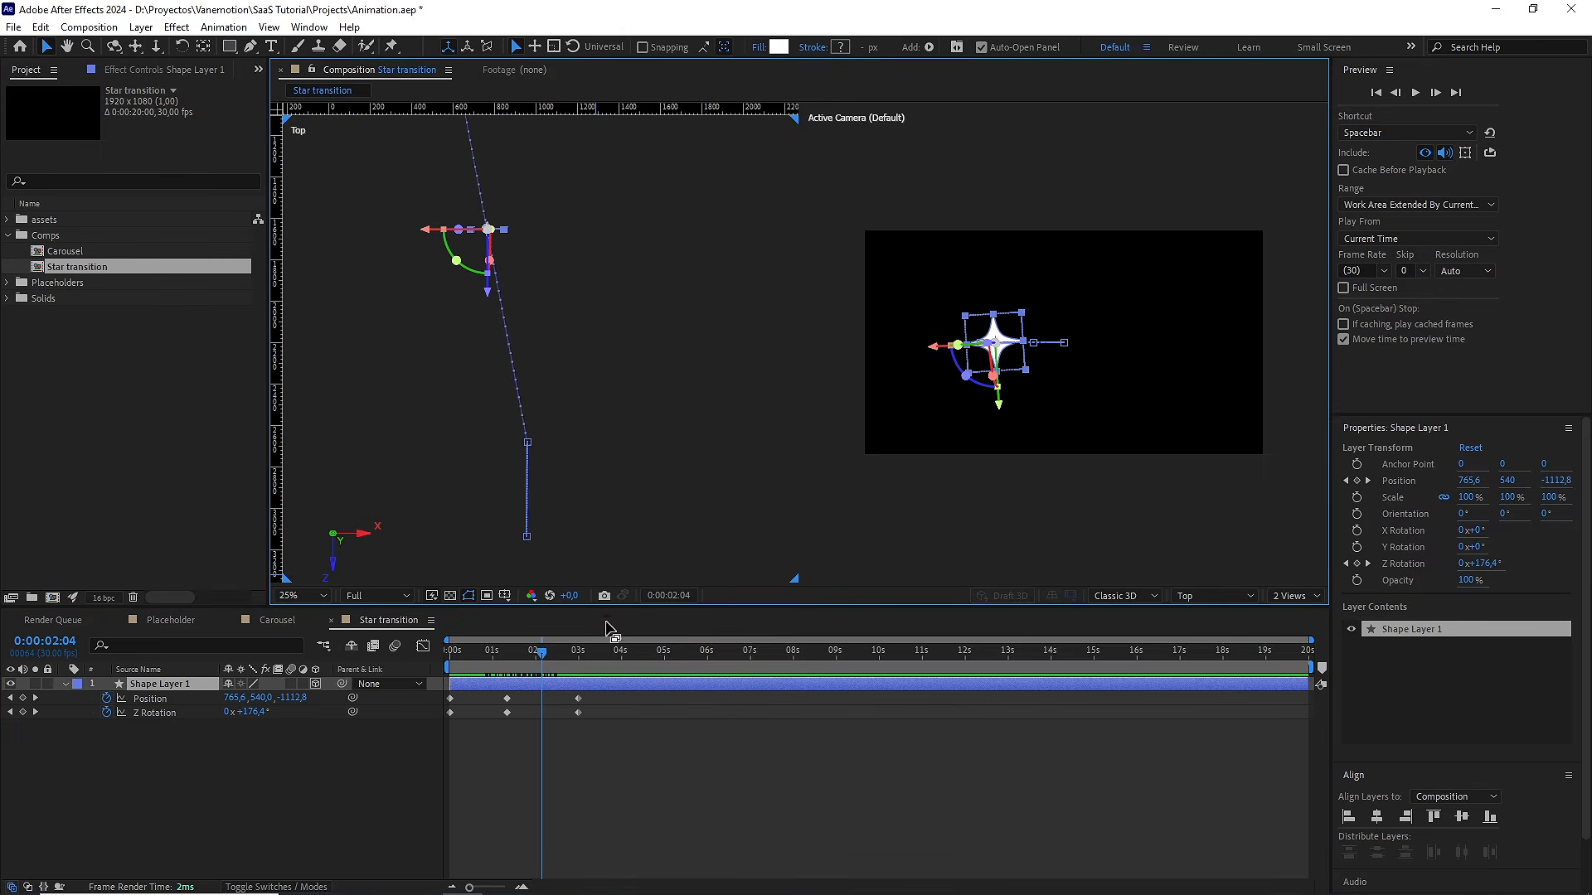
left_click(528, 445)
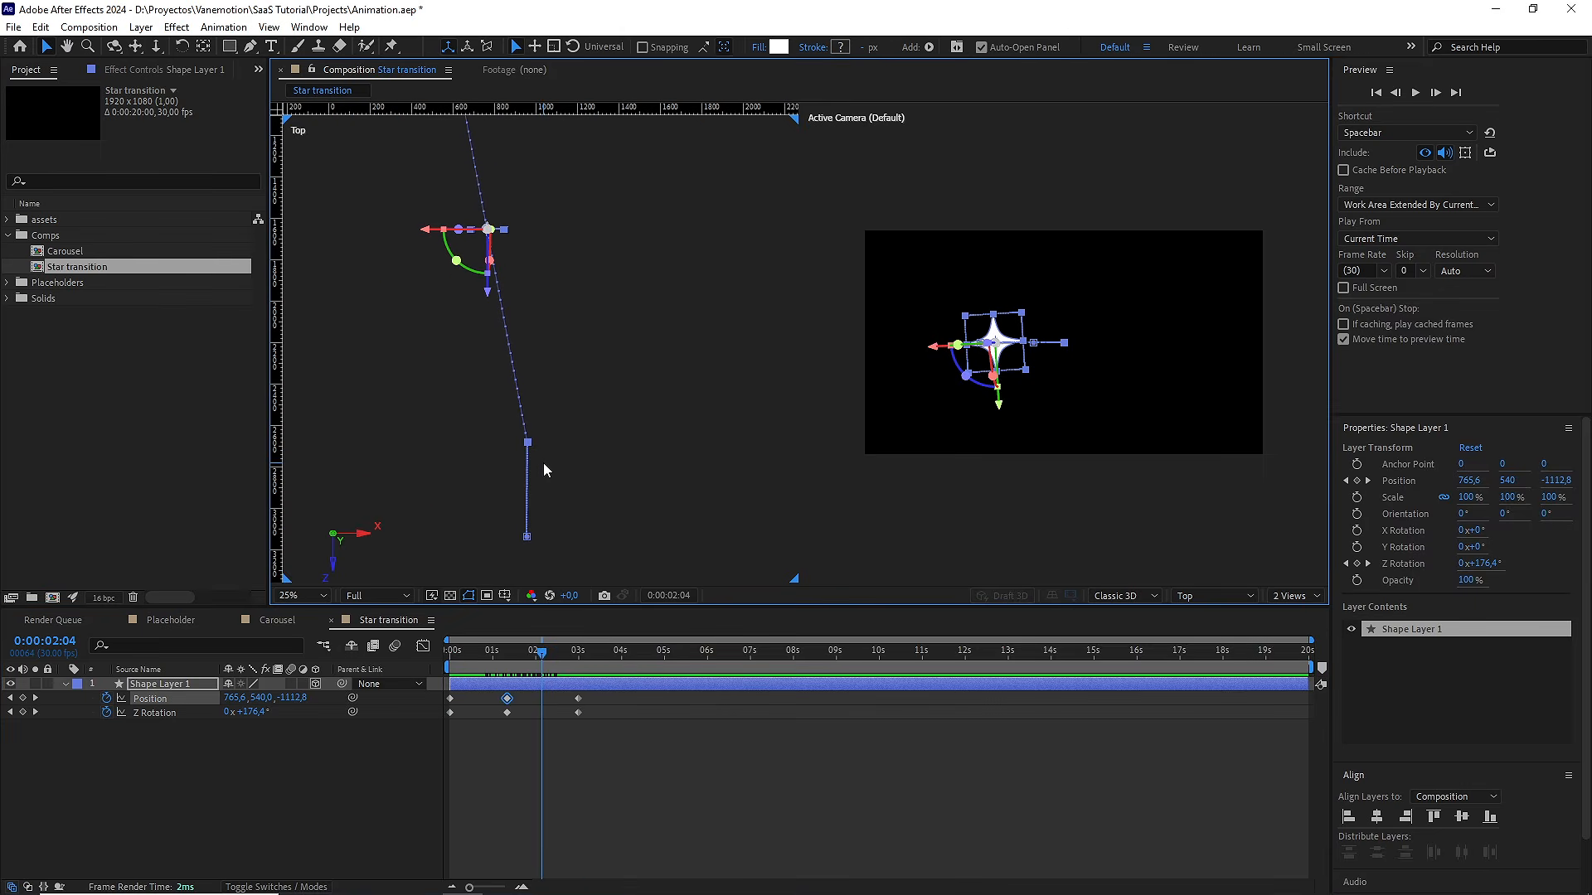
mouse_move(551, 646)
left_mouse_down()
mouse_move(496, 655)
mouse_move(531, 655)
left_mouse_up()
left_click(252, 49)
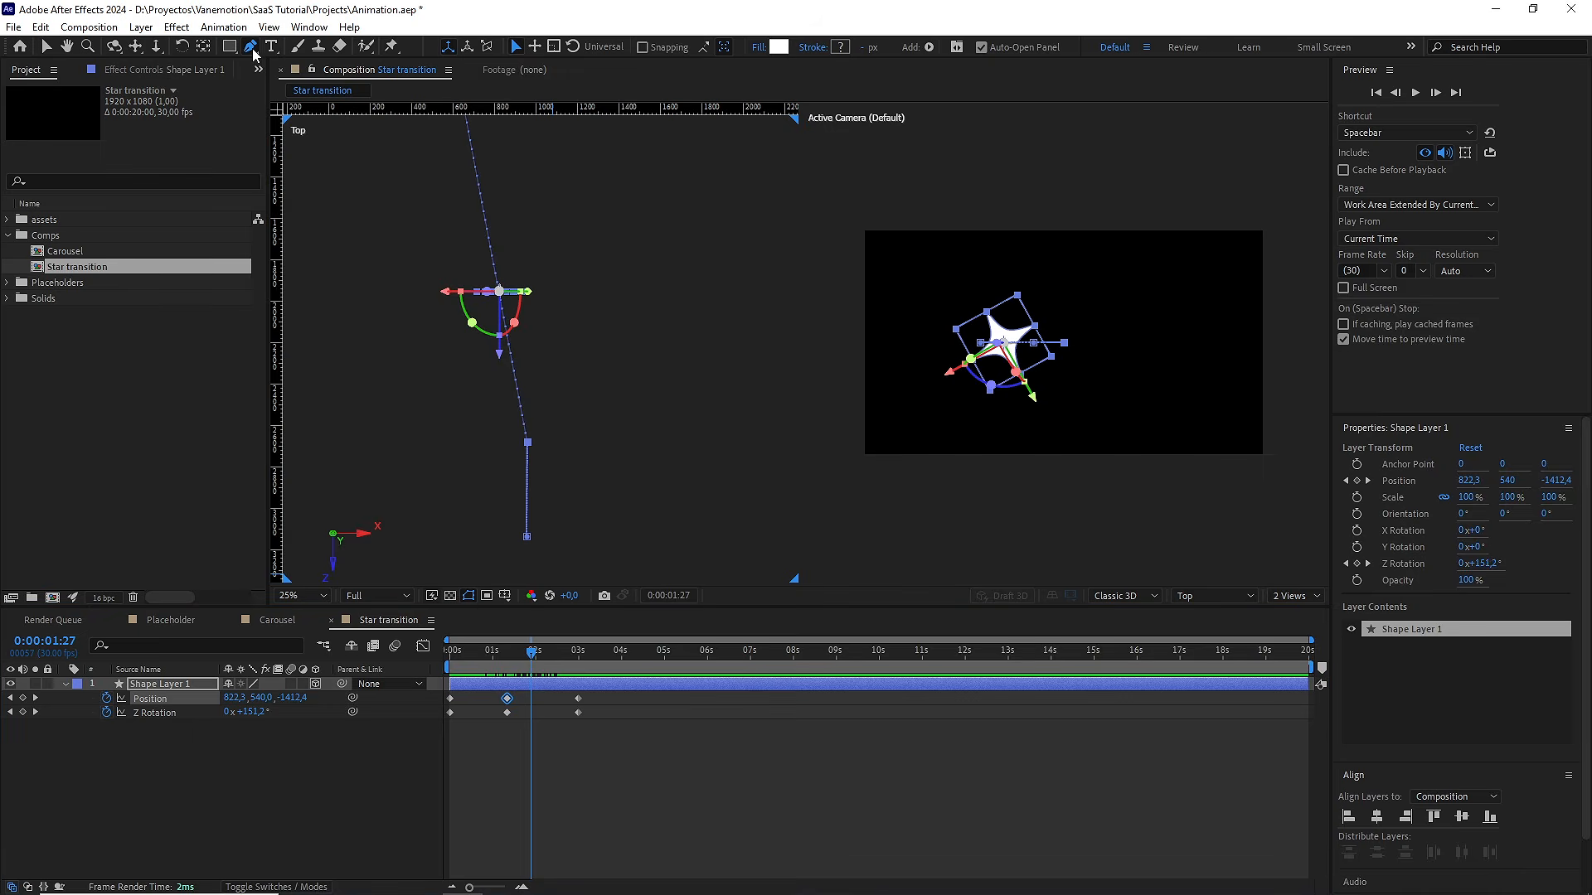
left_click(253, 52)
left_click(330, 100)
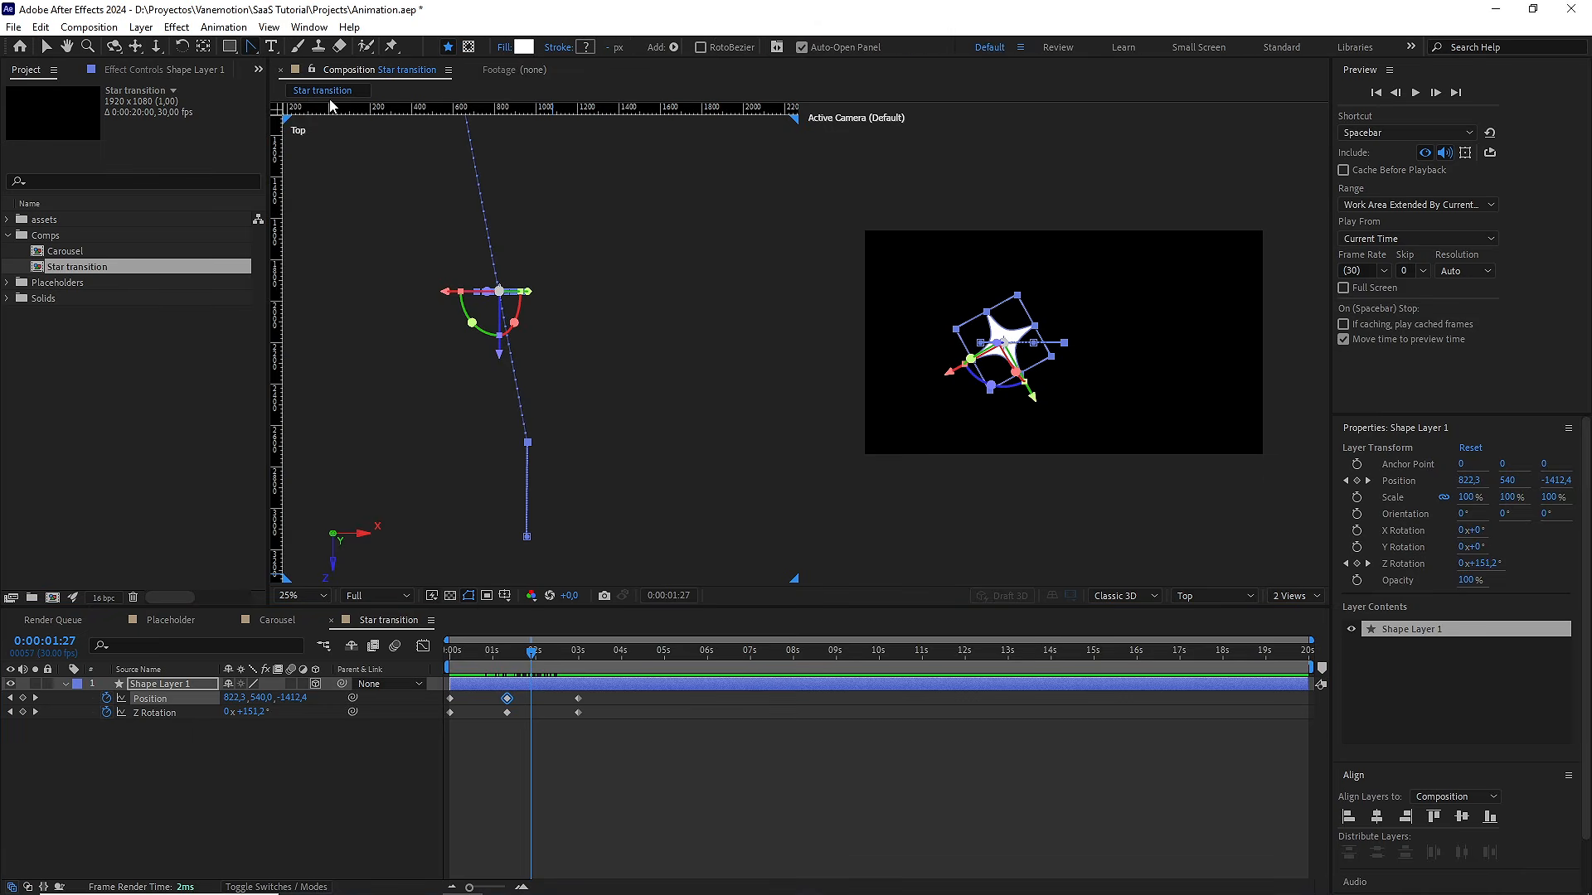
left_click_drag(531, 443, 531, 415)
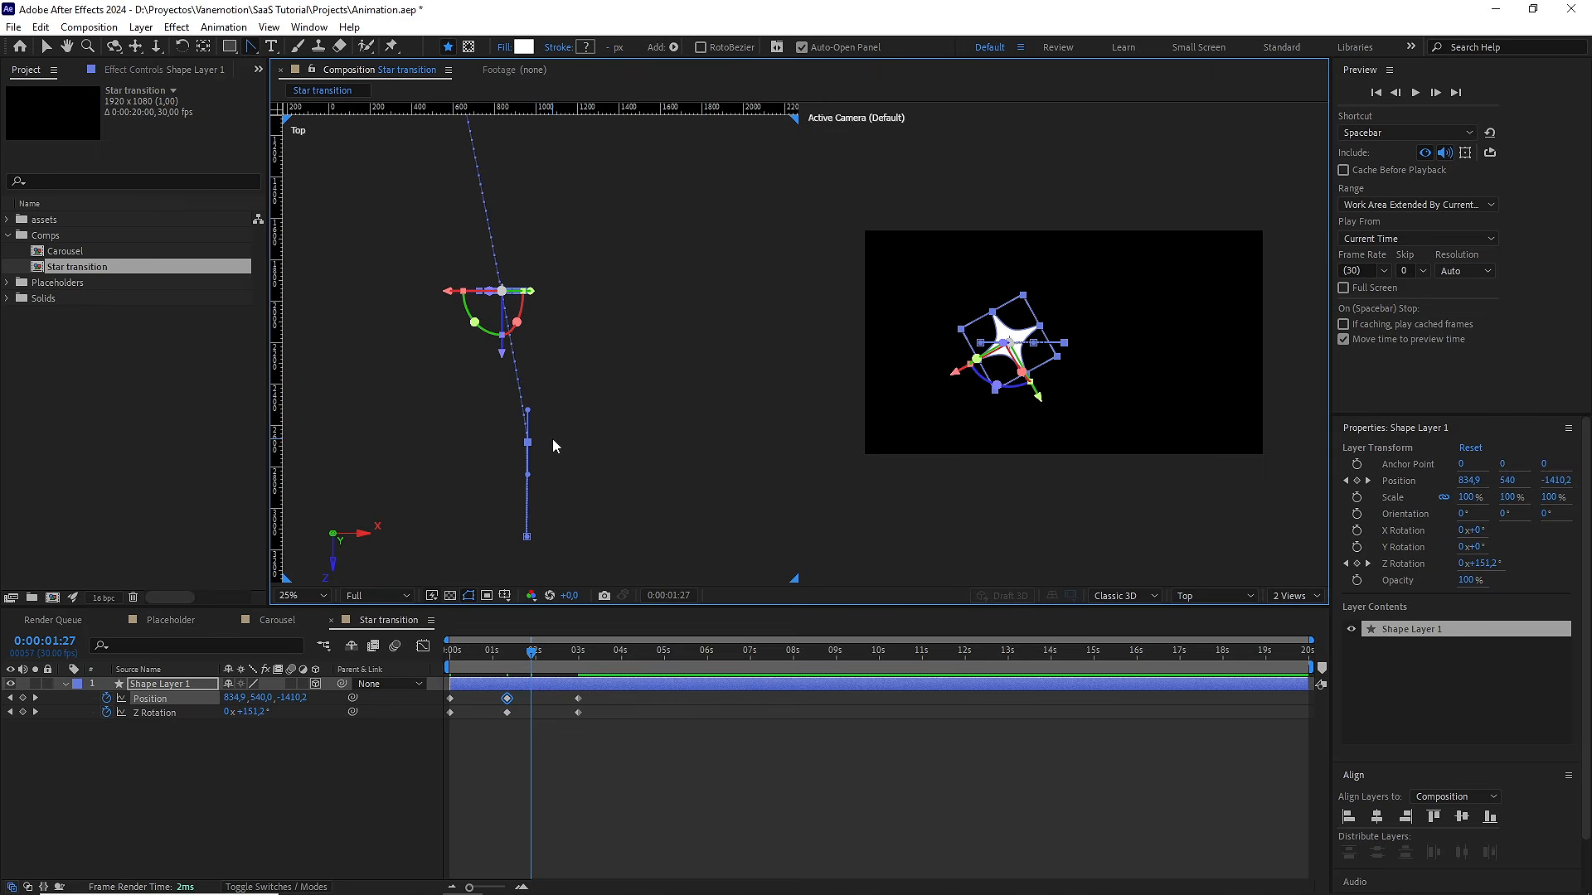
key("comma")
left_click_drag(537, 387, 538, 258)
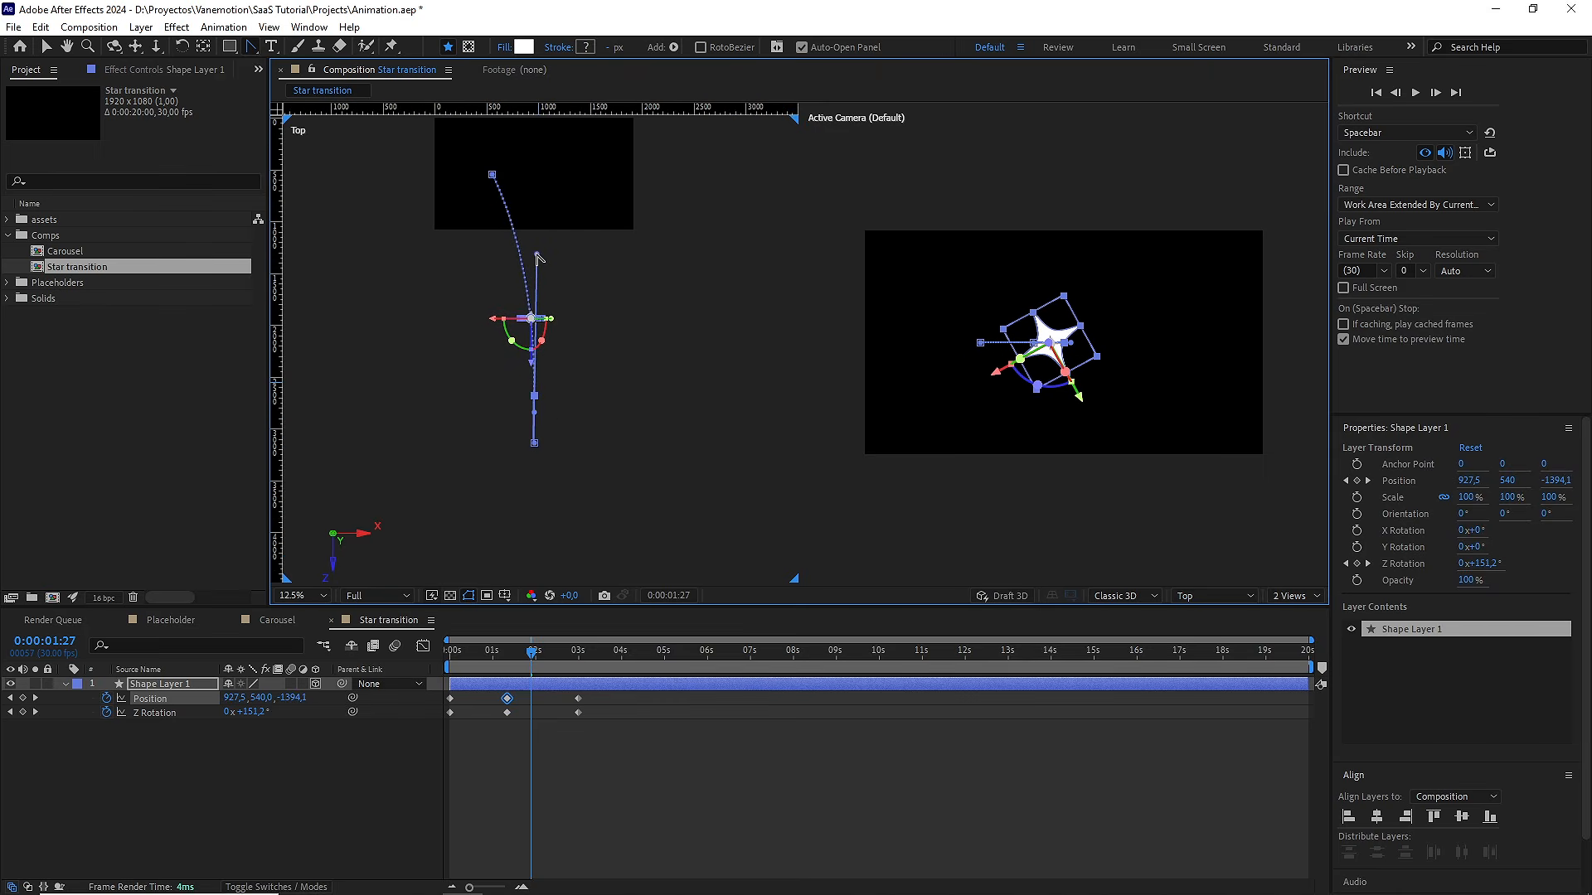
left_click(623, 719)
key("v")
Scrub through the timeline to examine how the star follows the curved motion path
left_click(610, 685)
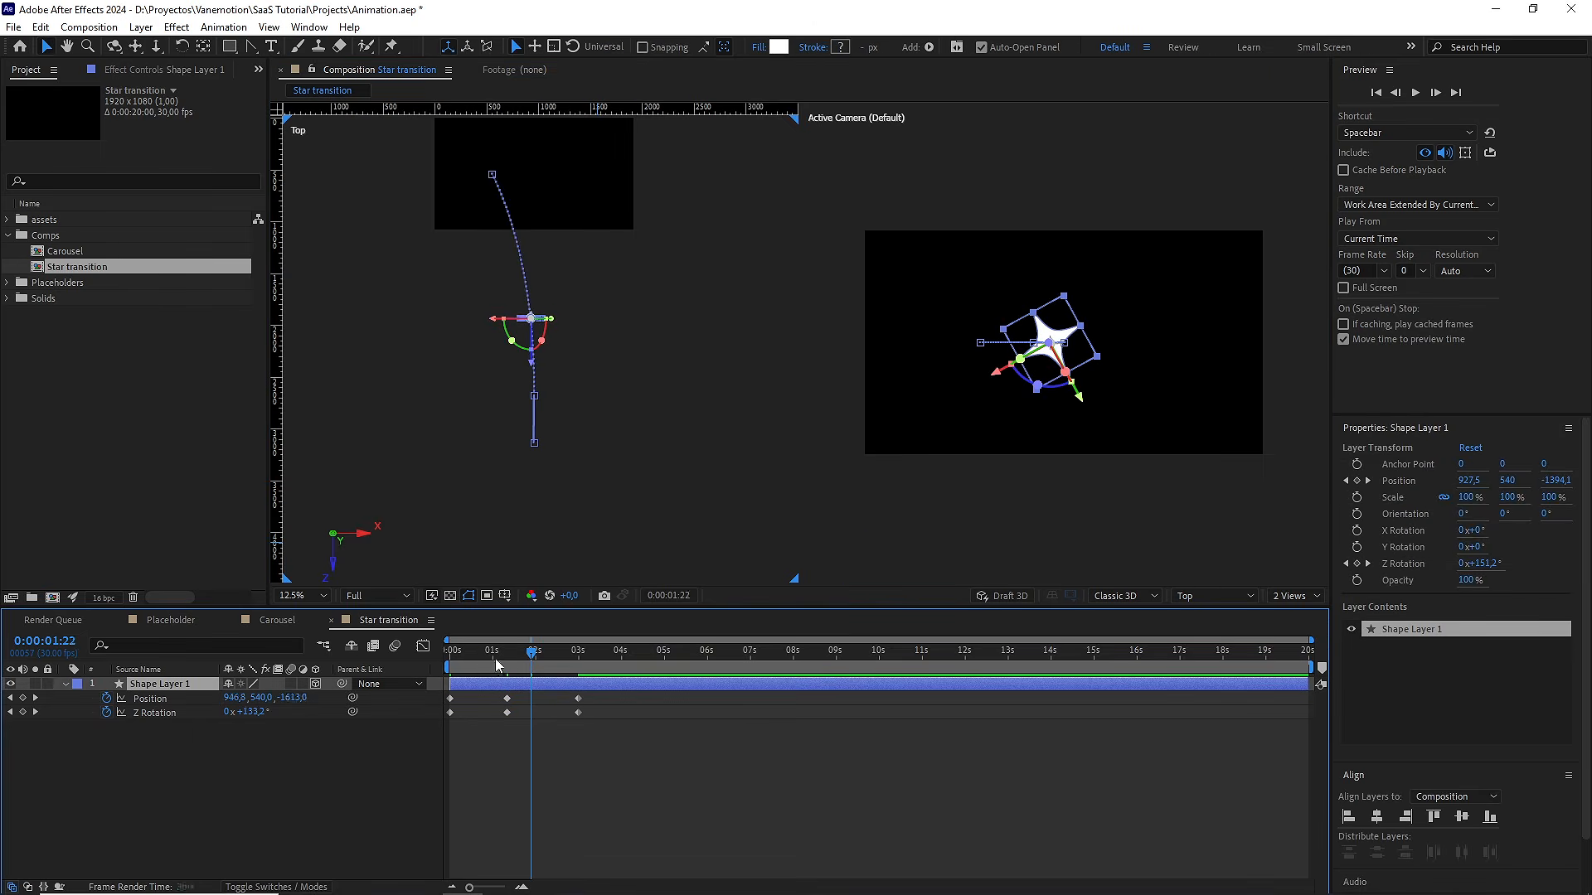
left_click_drag(503, 663, 417, 668)
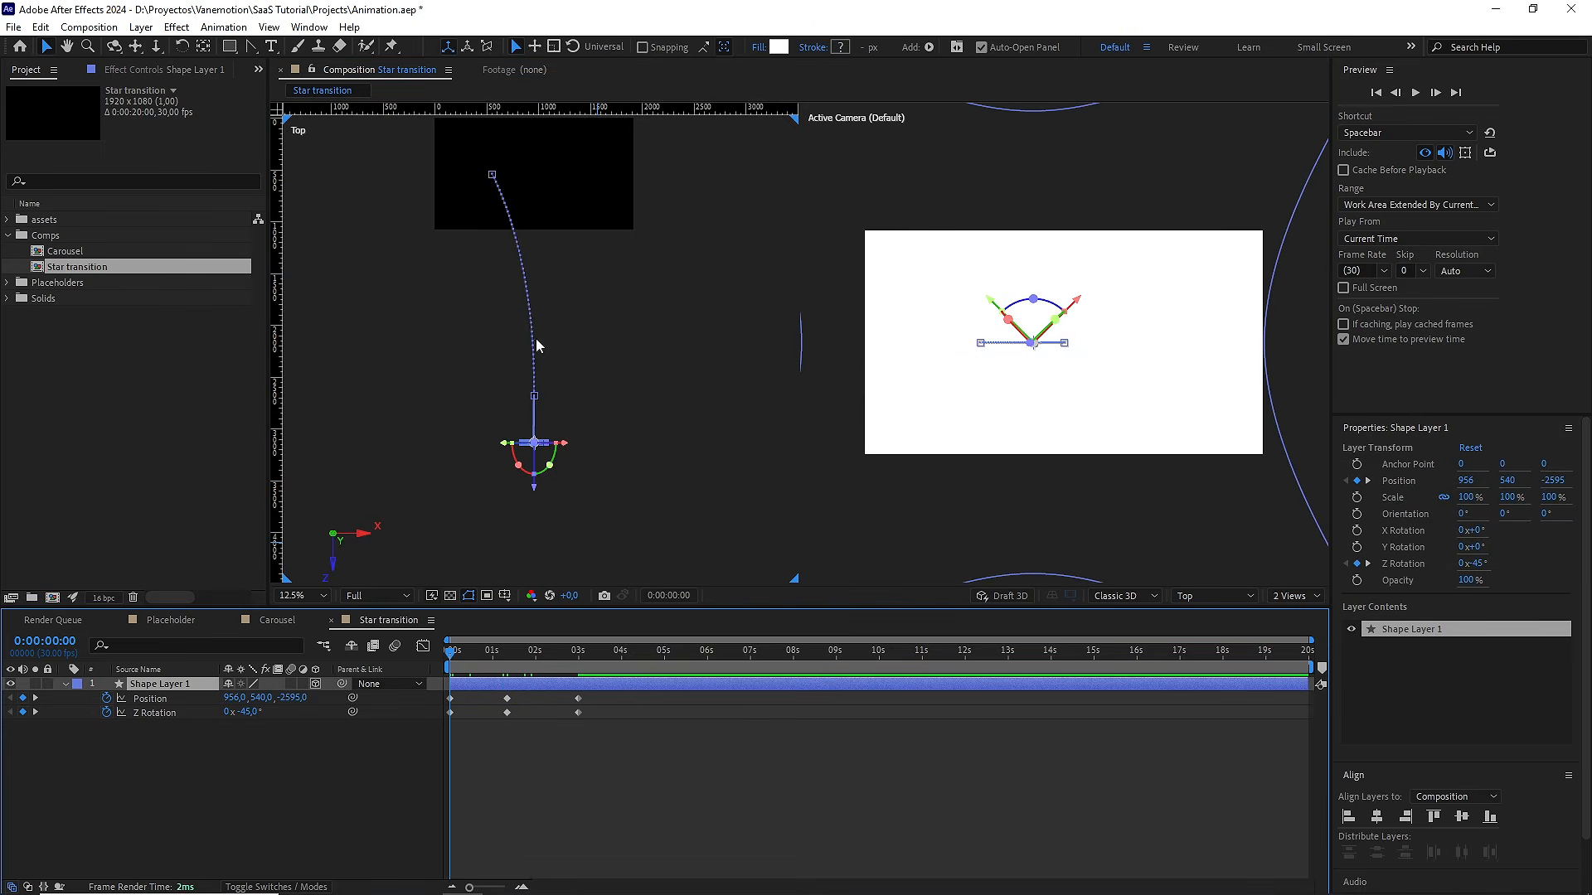
left_click_drag(465, 661, 542, 665)
Apply Easy Ease to all the star's Position and Z Rotation keyframes and play the animation from the start
left_click_drag(635, 766, 433, 695)
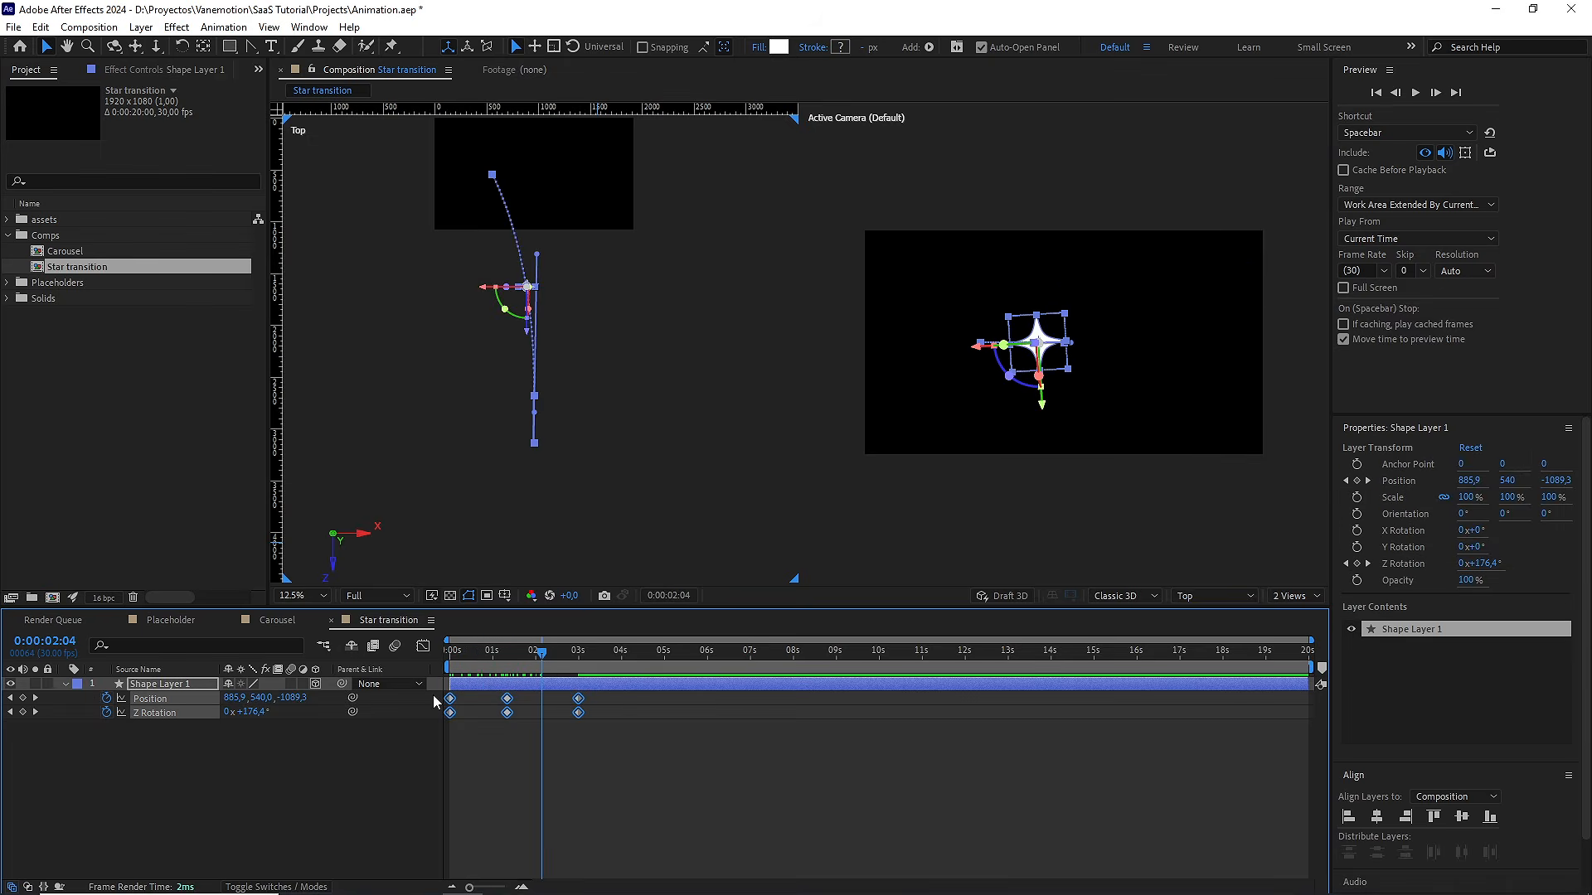
key("F9")
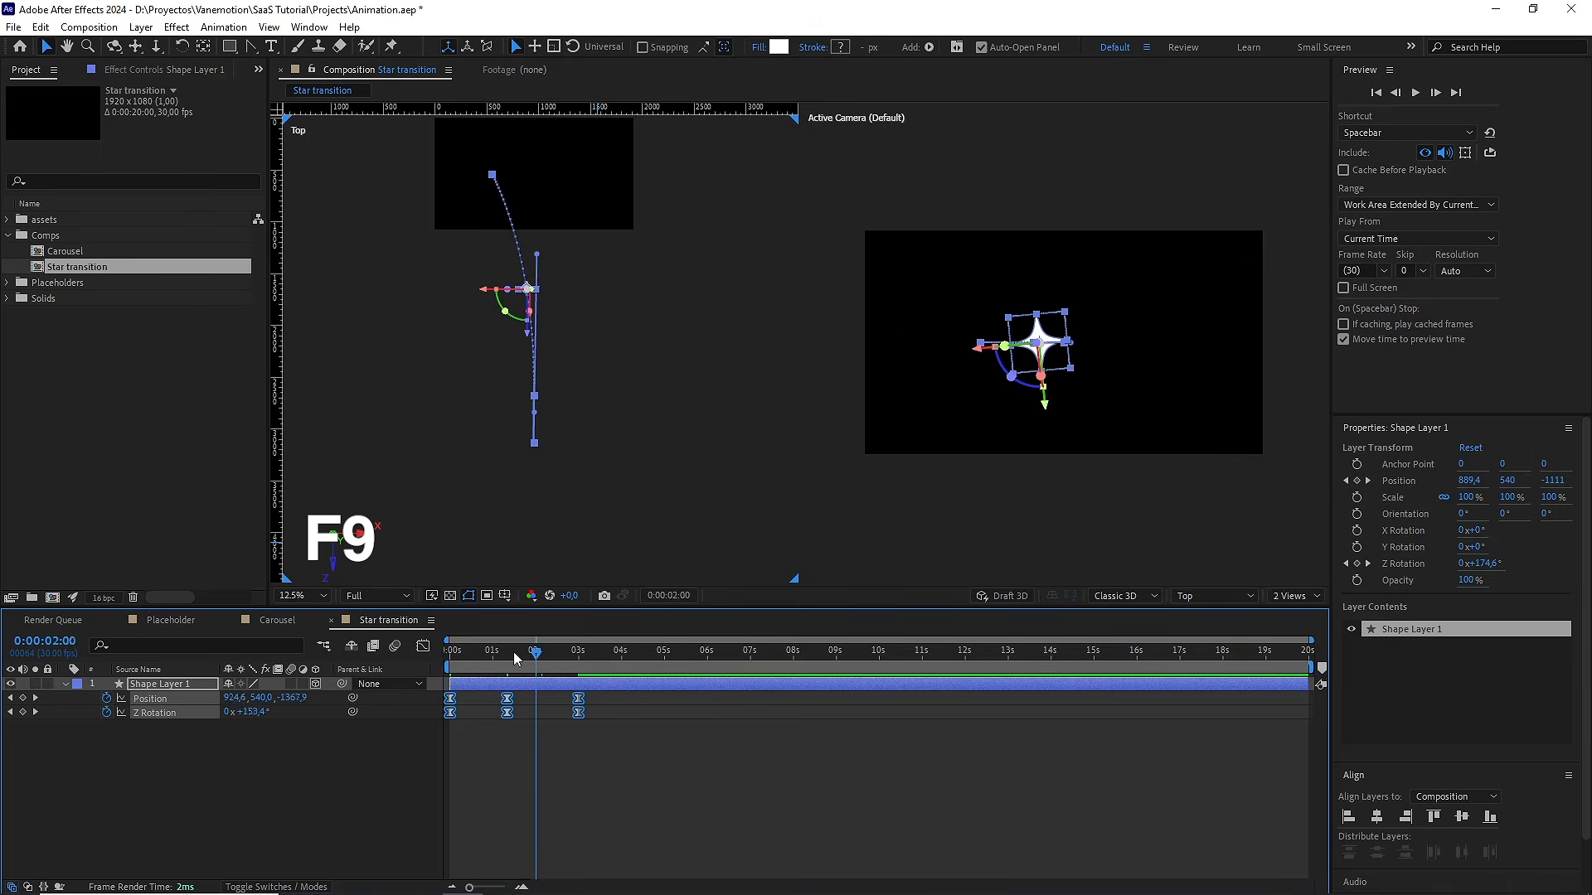
left_click_drag(519, 652, 419, 661)
key("space")
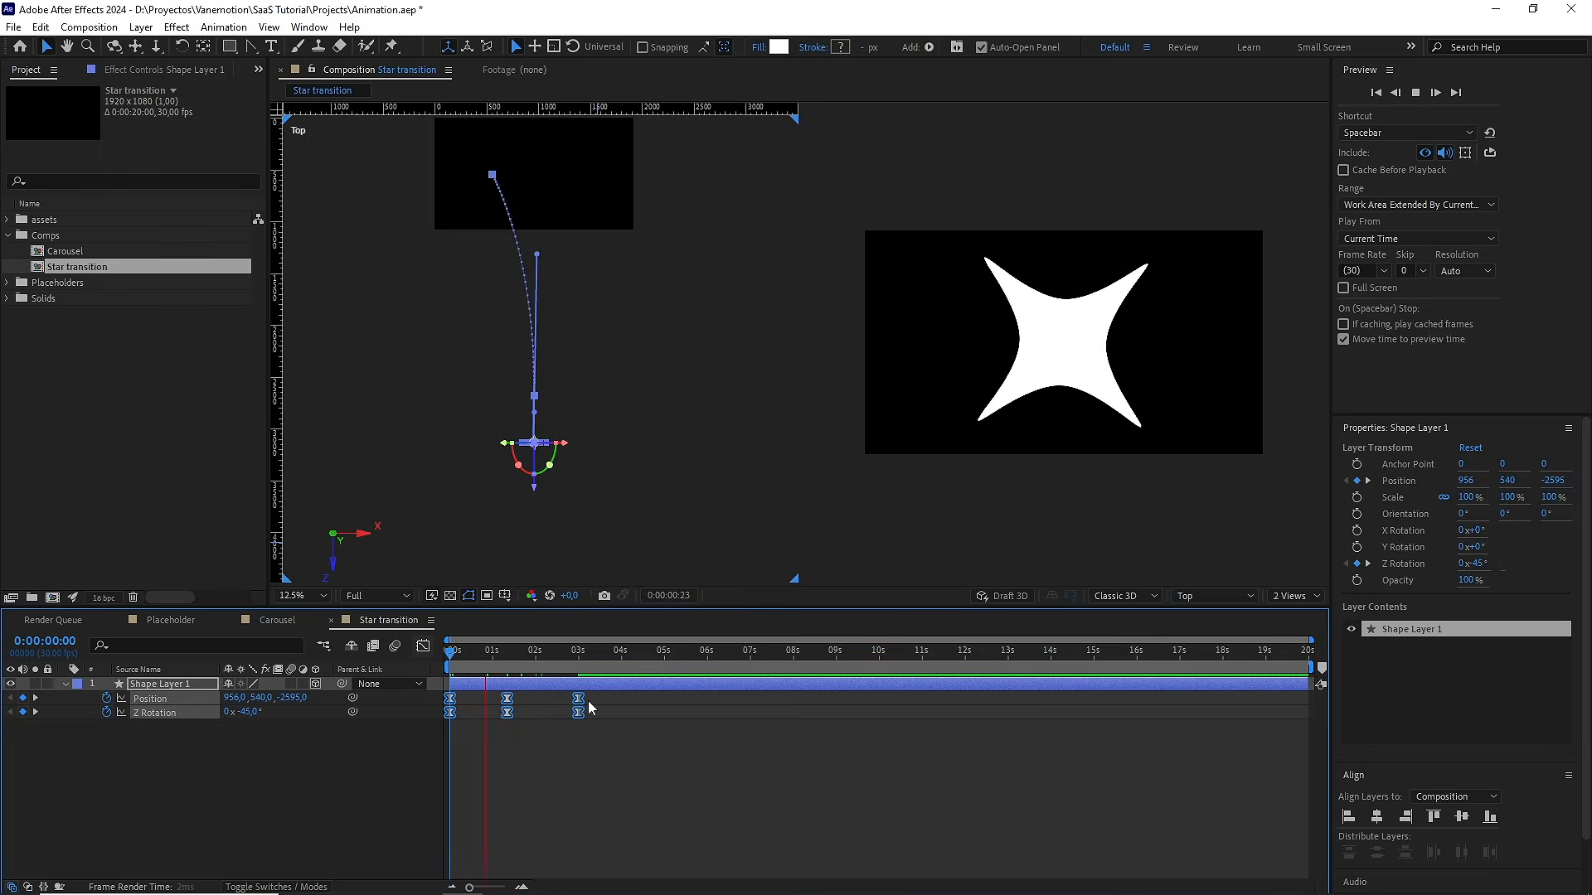
Return the composition viewer to 1 view with the active camera, enlarge it to 50% and preview the eased animation
left_click(1277, 601)
left_click(1290, 615)
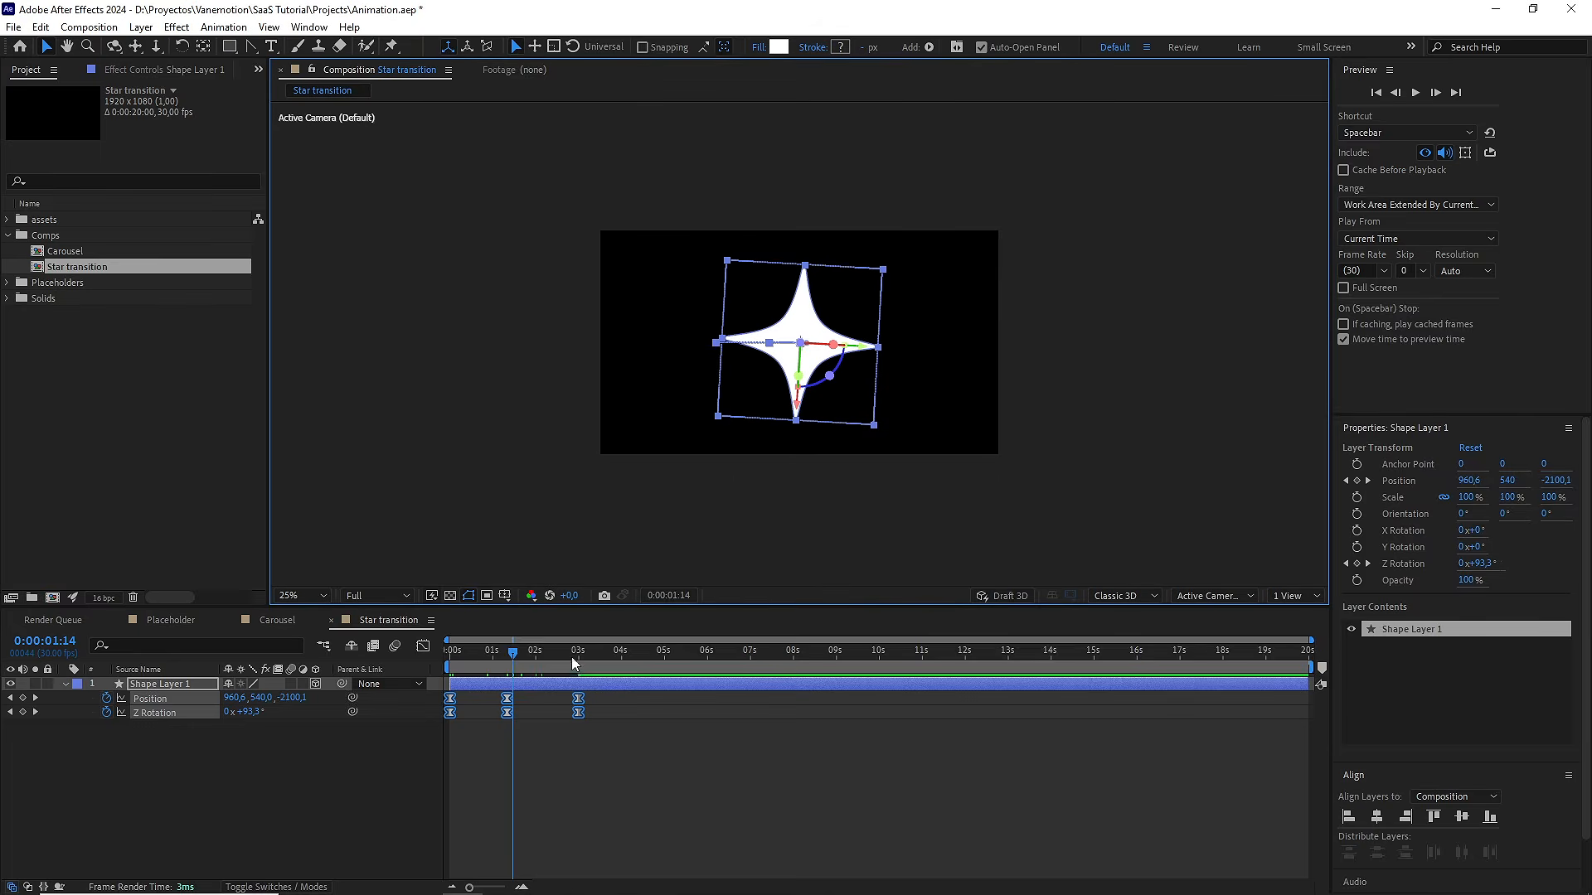
key("space")
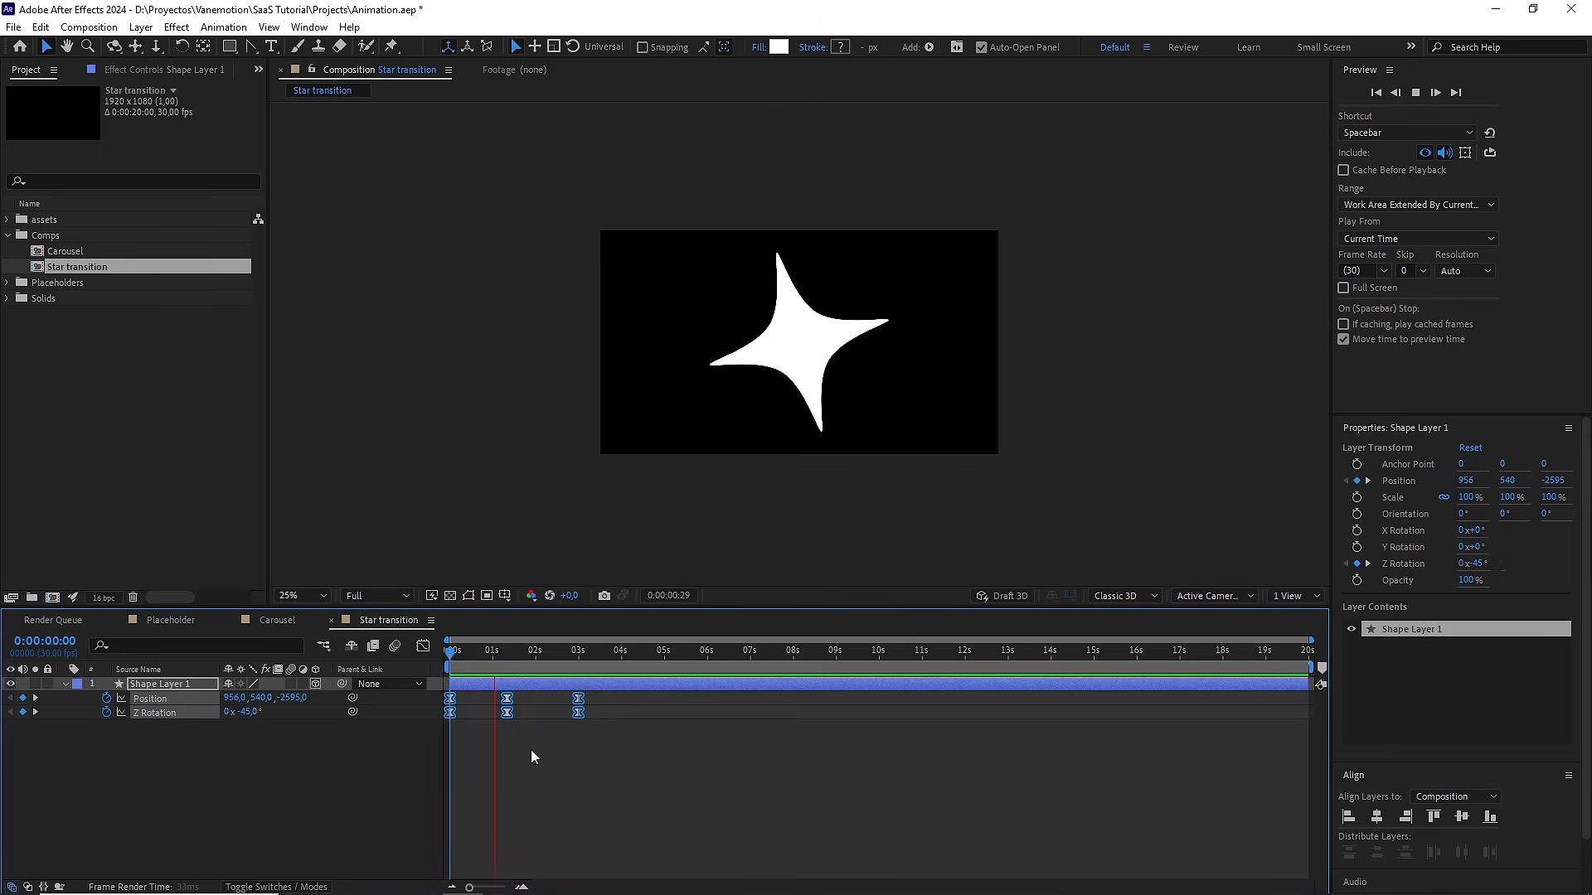
key("space")
scroll(816, 466, "up", 2)
left_click_drag(591, 651, 444, 655)
key("space")
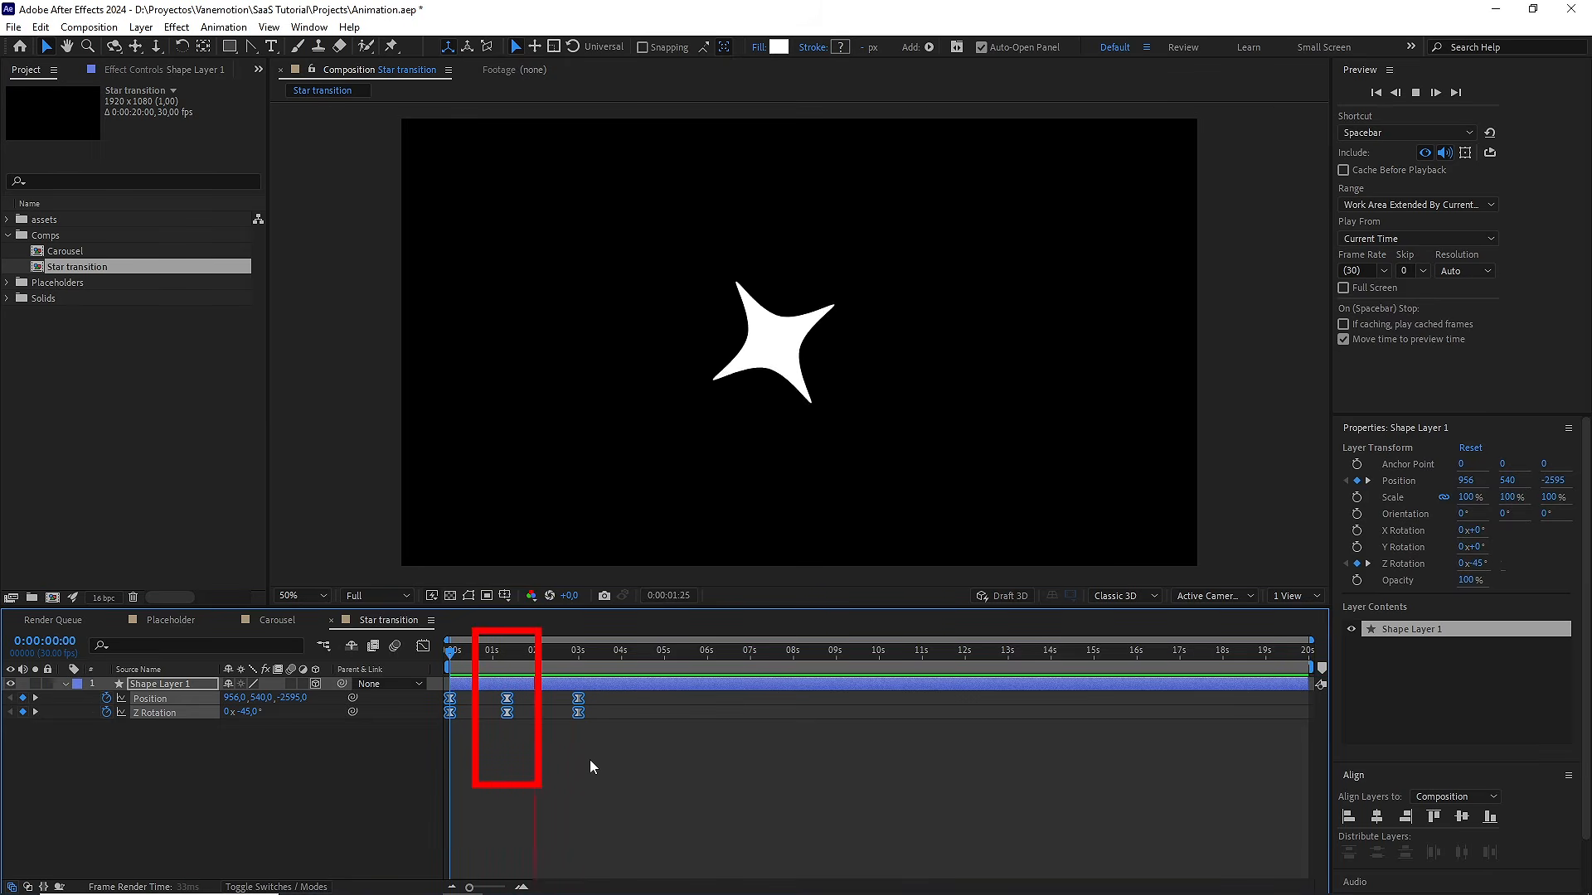
key("space")
Show the speed graph of the star's Position keyframes in the Graph Editor, enlarged around the animated range
left_click(601, 744)
left_click_drag(619, 701, 423, 688)
left_click(423, 646)
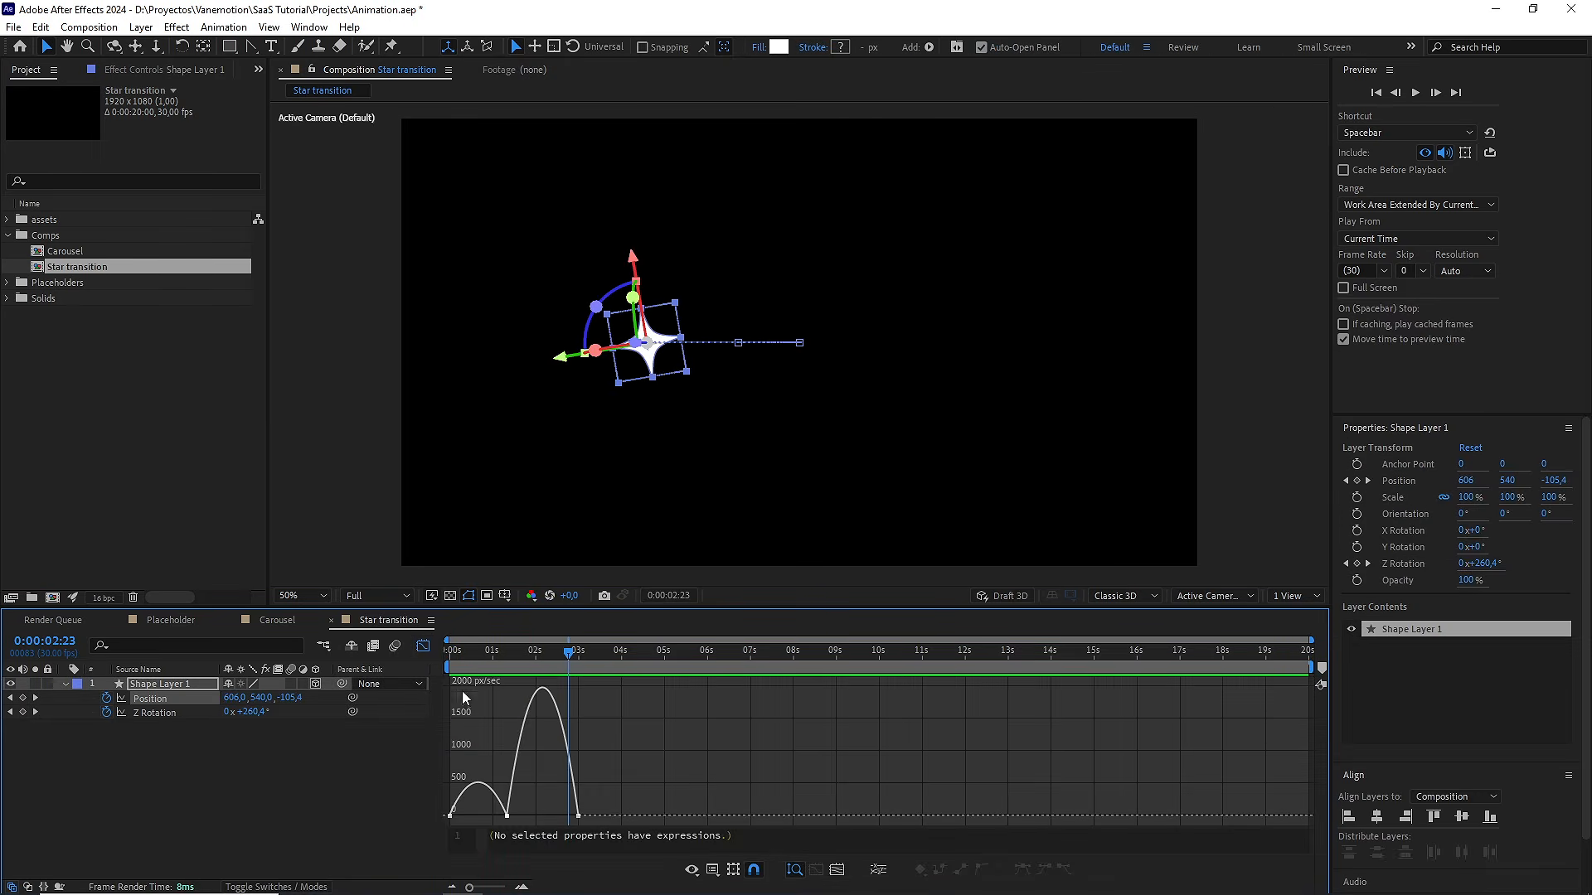
scroll(548, 809, "up", 3)
left_click(712, 869)
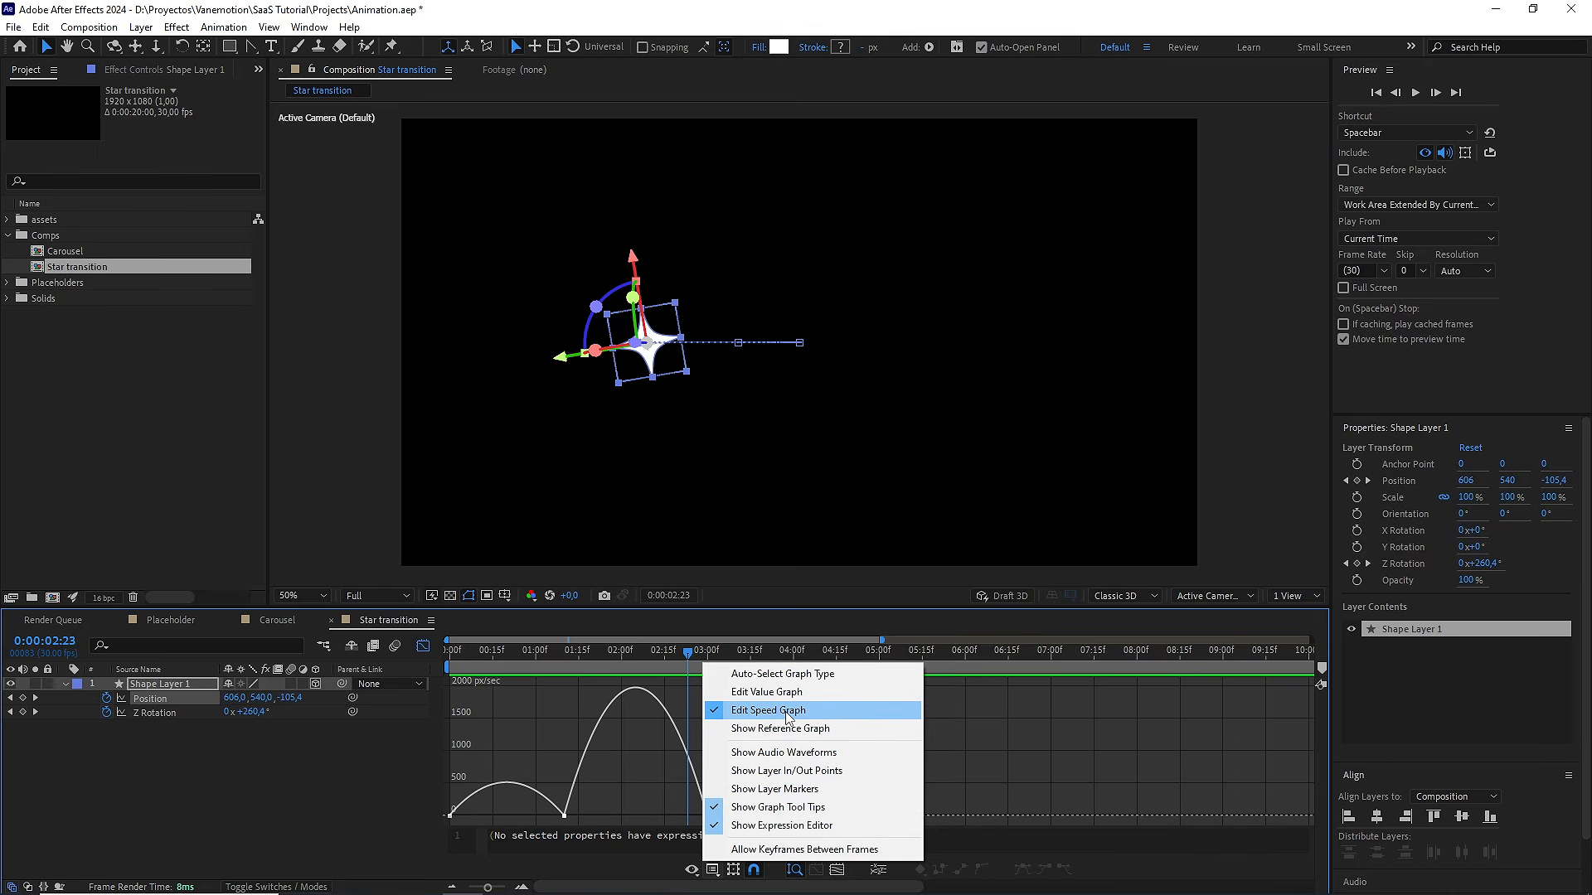
left_click(596, 794)
Set the incoming velocity influence of the Position keyframe at 0:00:01:10 to 70%
left_click_drag(596, 793, 530, 821)
double_click(565, 816)
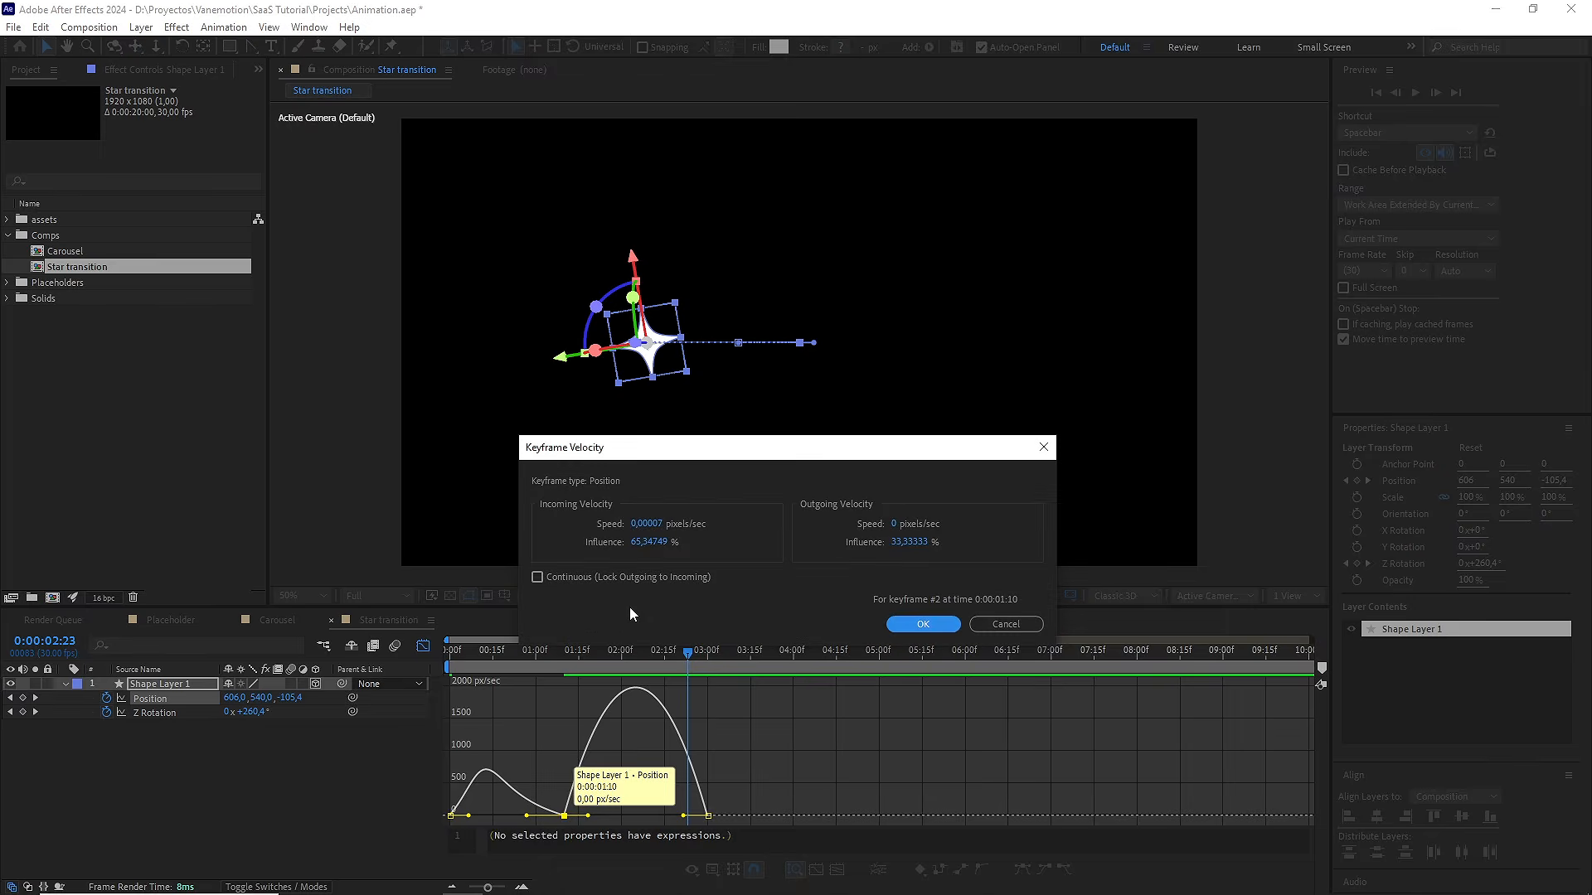
left_click(655, 545)
type("70")
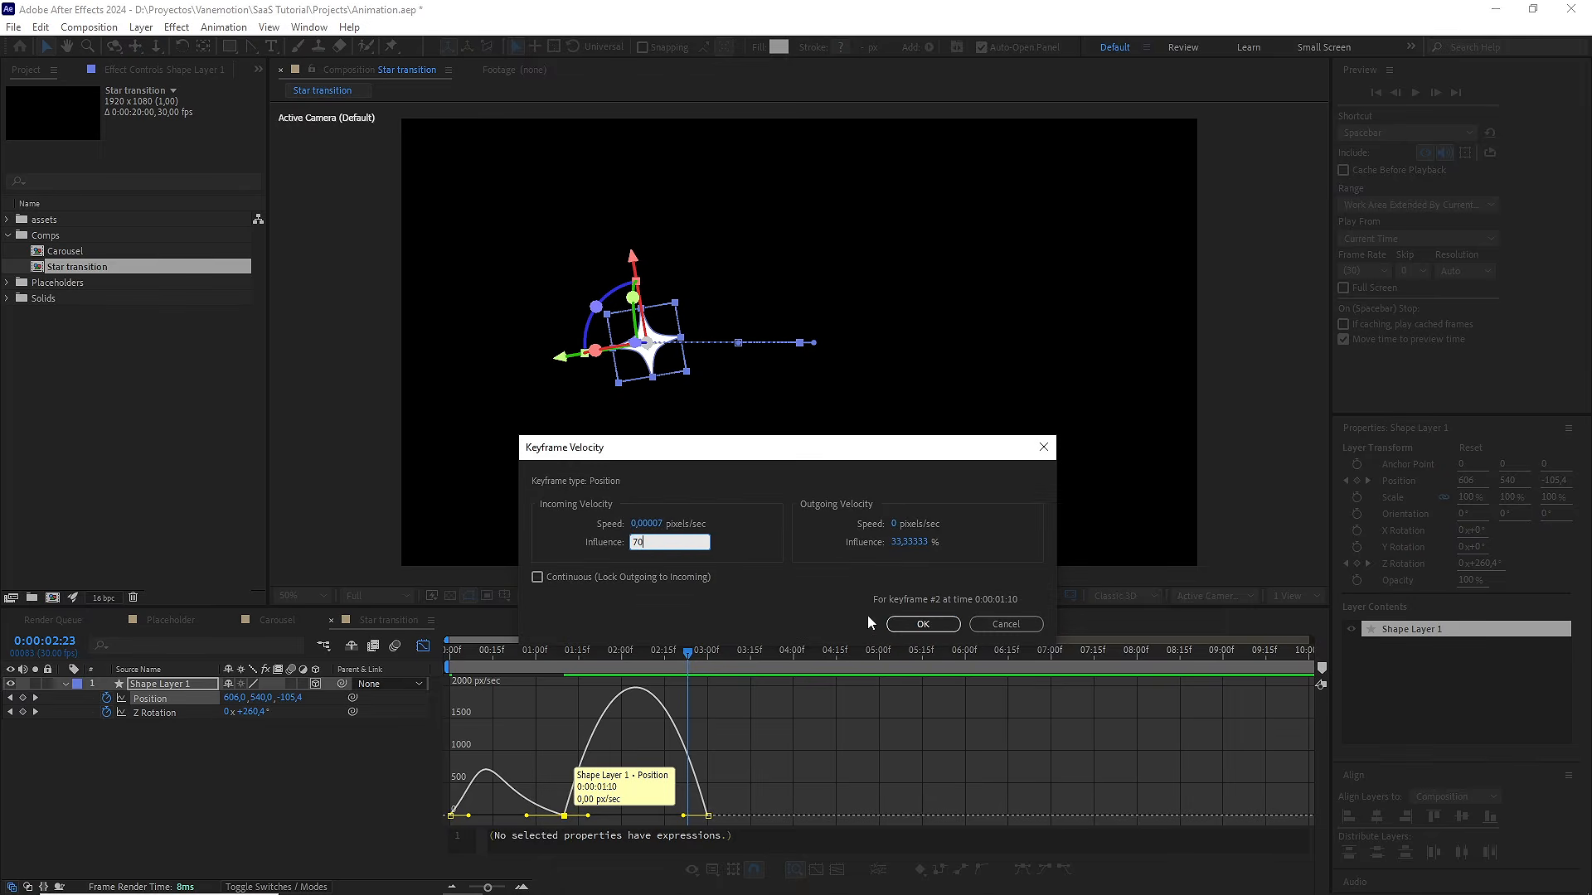
left_click(908, 625)
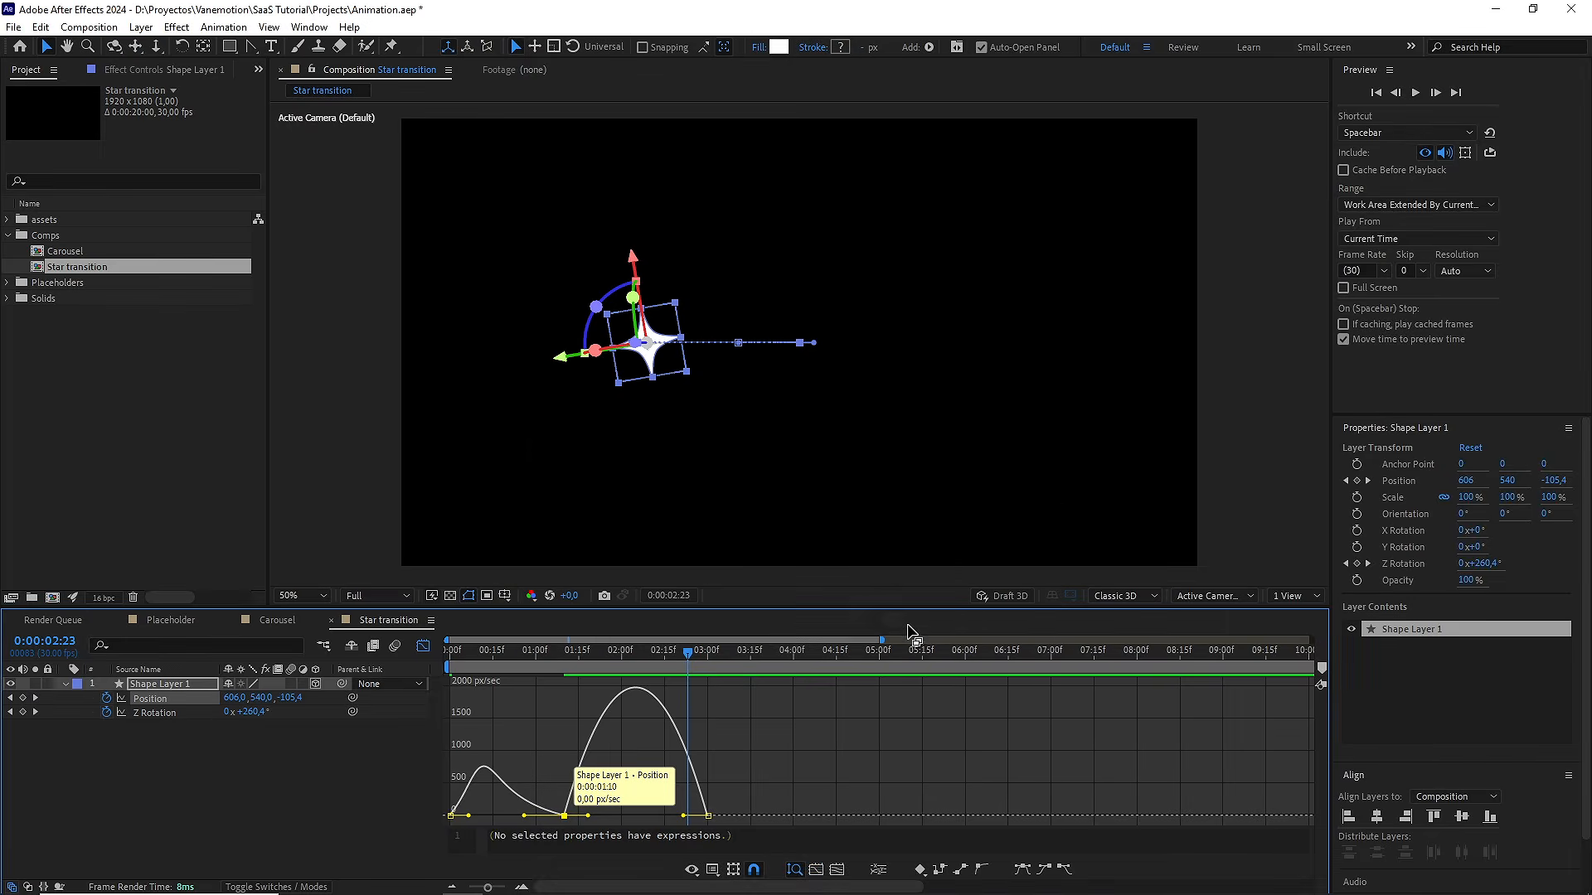
Set the outgoing velocity influence of the Position keyframe at 0:00:01:10 to 50%
left_click_drag(587, 816, 605, 821)
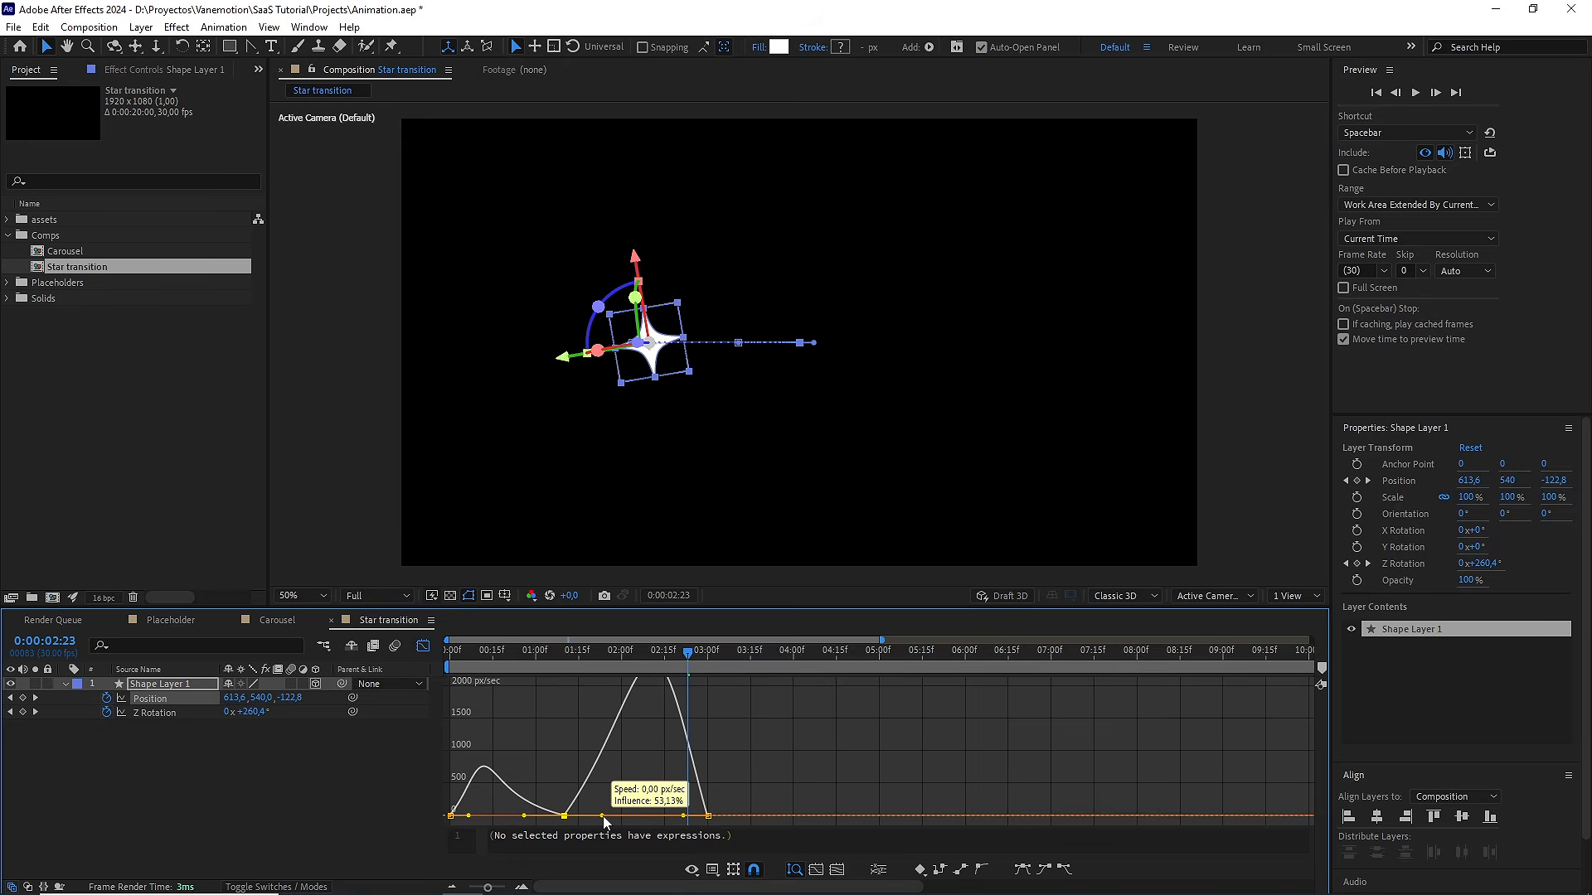
key("ctrl+shift+k")
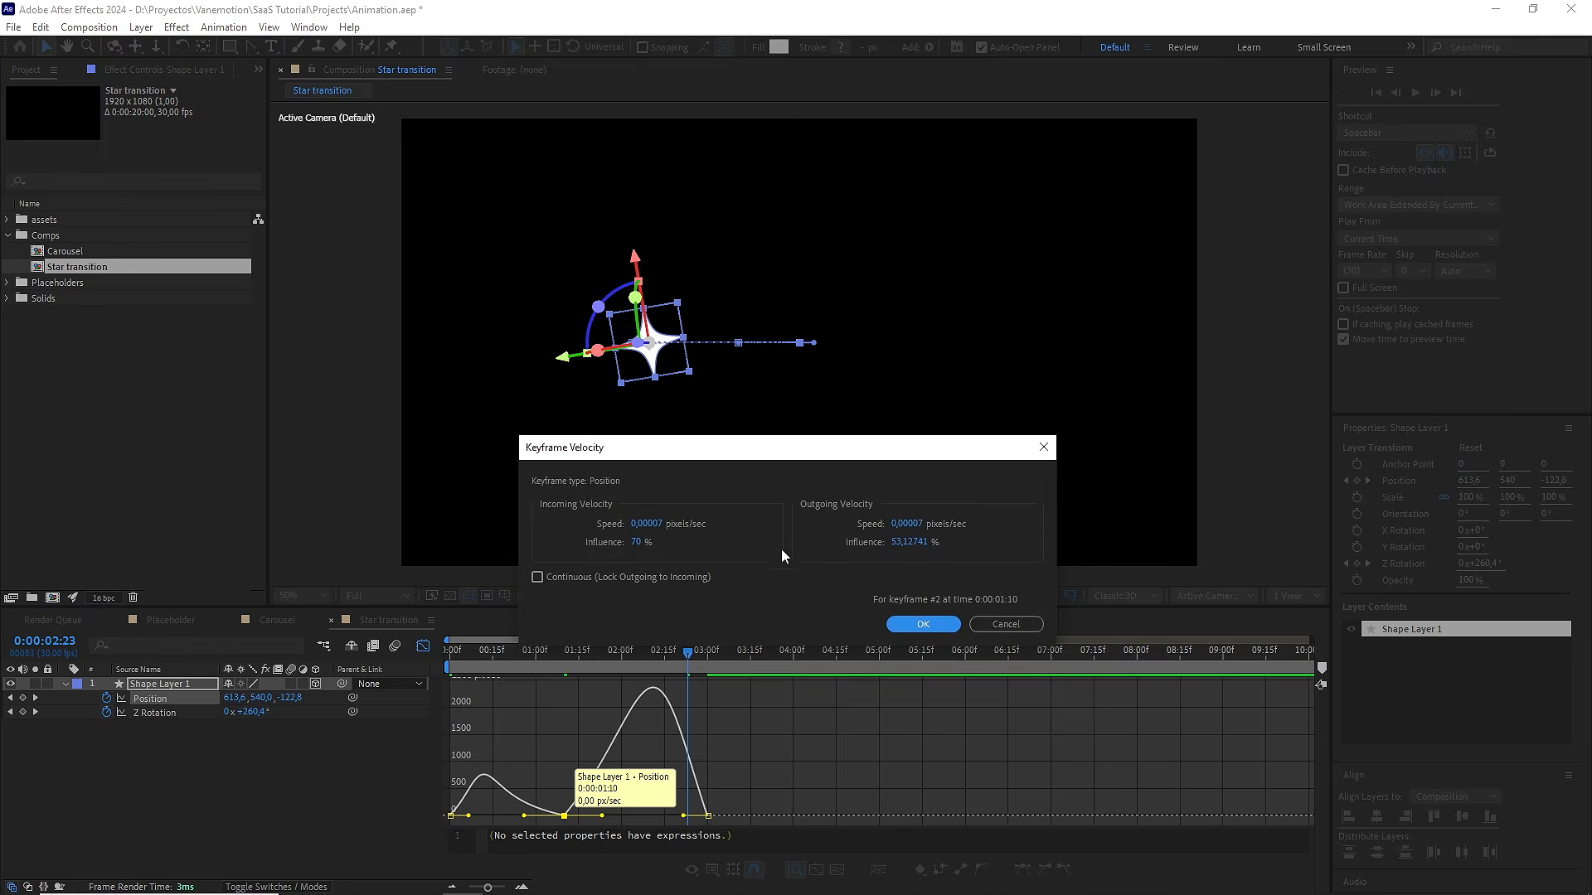
left_click(920, 542)
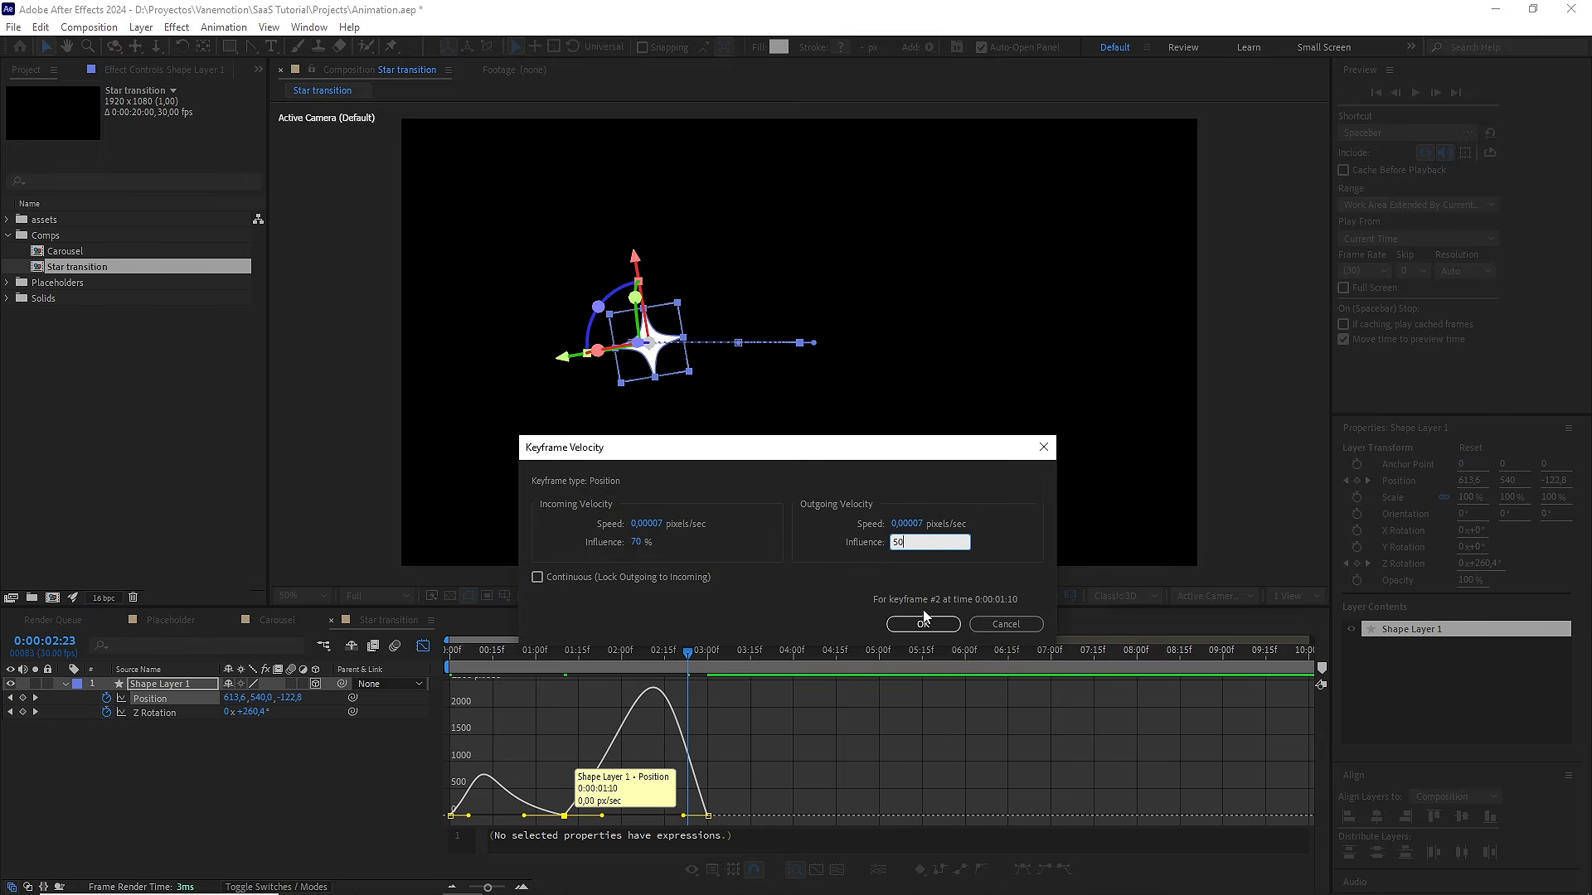
left_click(923, 623)
Increase the incoming velocity influence of the Position keyframe at 0:00:03:00 so the star slows gradually into its end position
left_click_drag(688, 817, 646, 818)
left_click(628, 654)
key("space")
key("space")
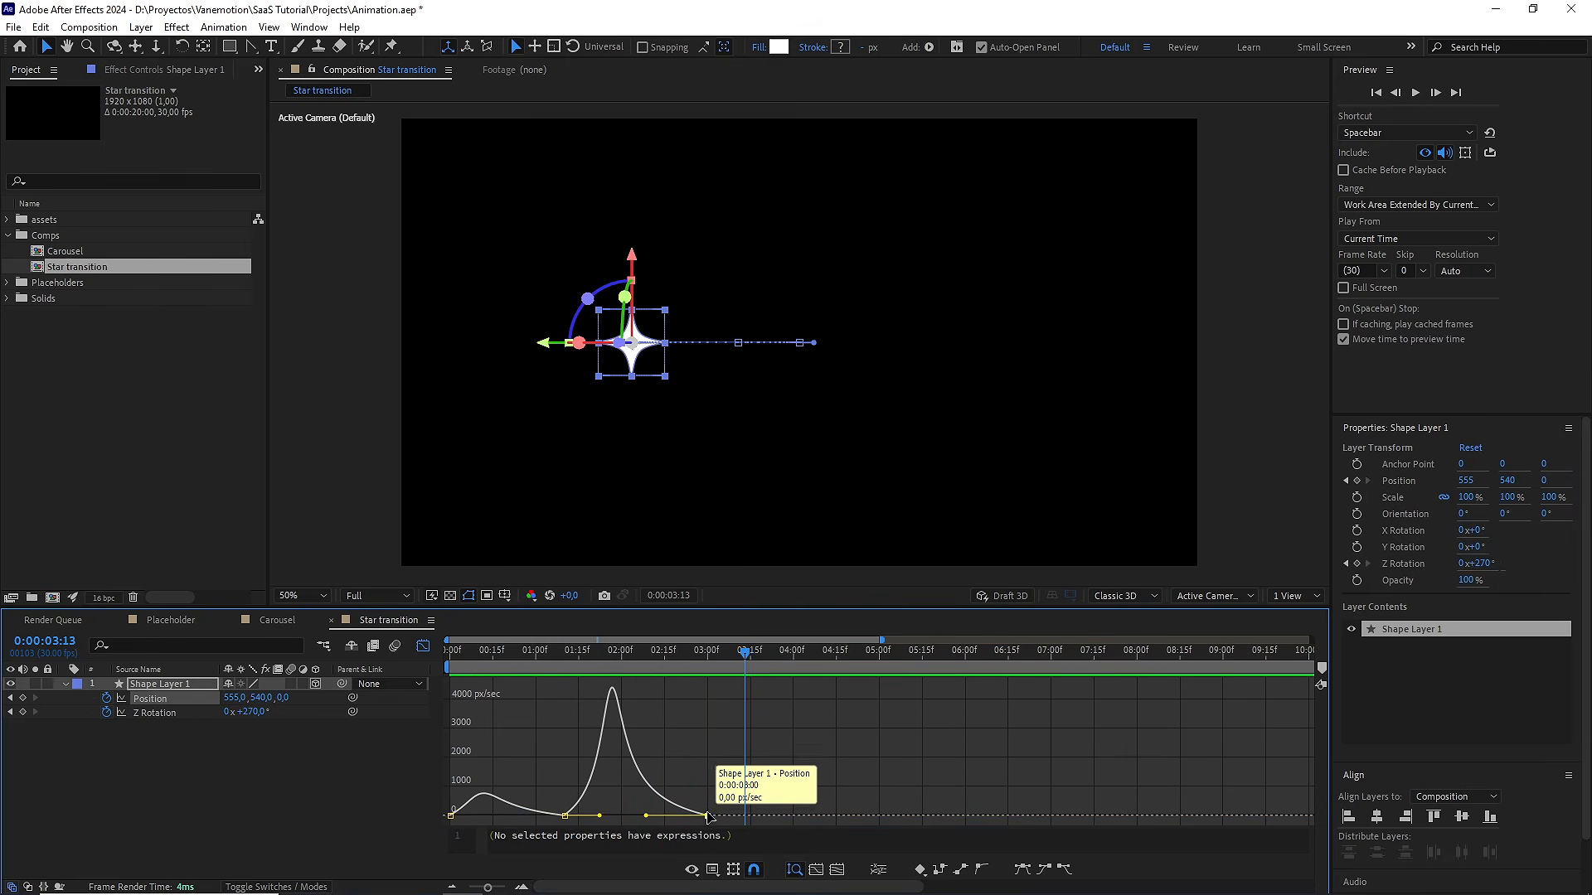
double_click(708, 816)
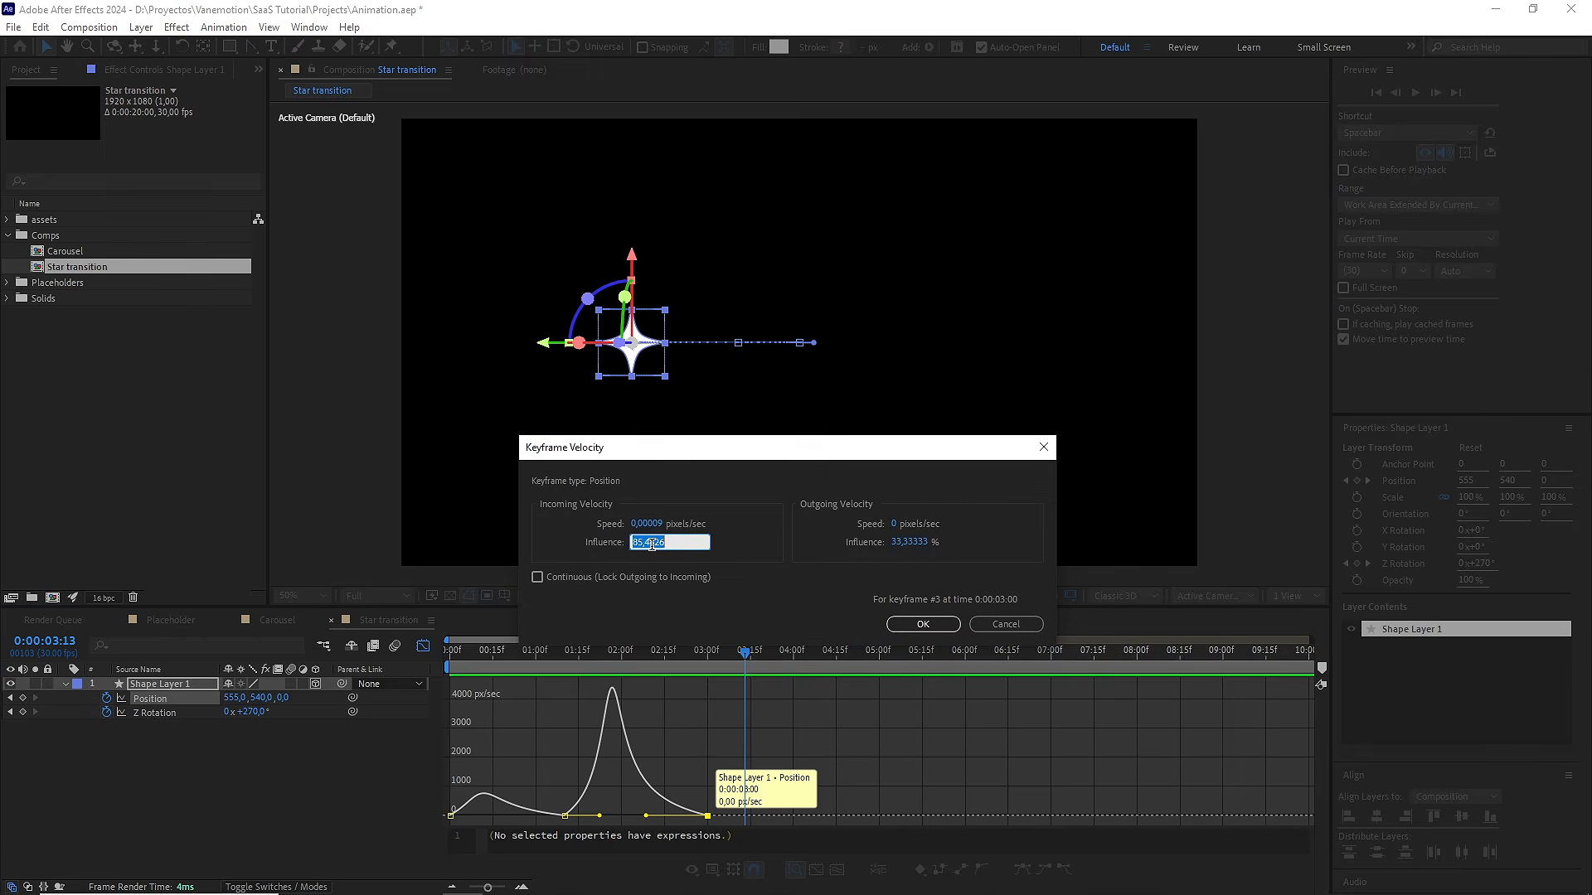
left_click(922, 624)
Play the star animation from the first frame and review the speed around the 0:00:01:10 Position keyframe
left_click_drag(745, 651, 450, 651)
key("space")
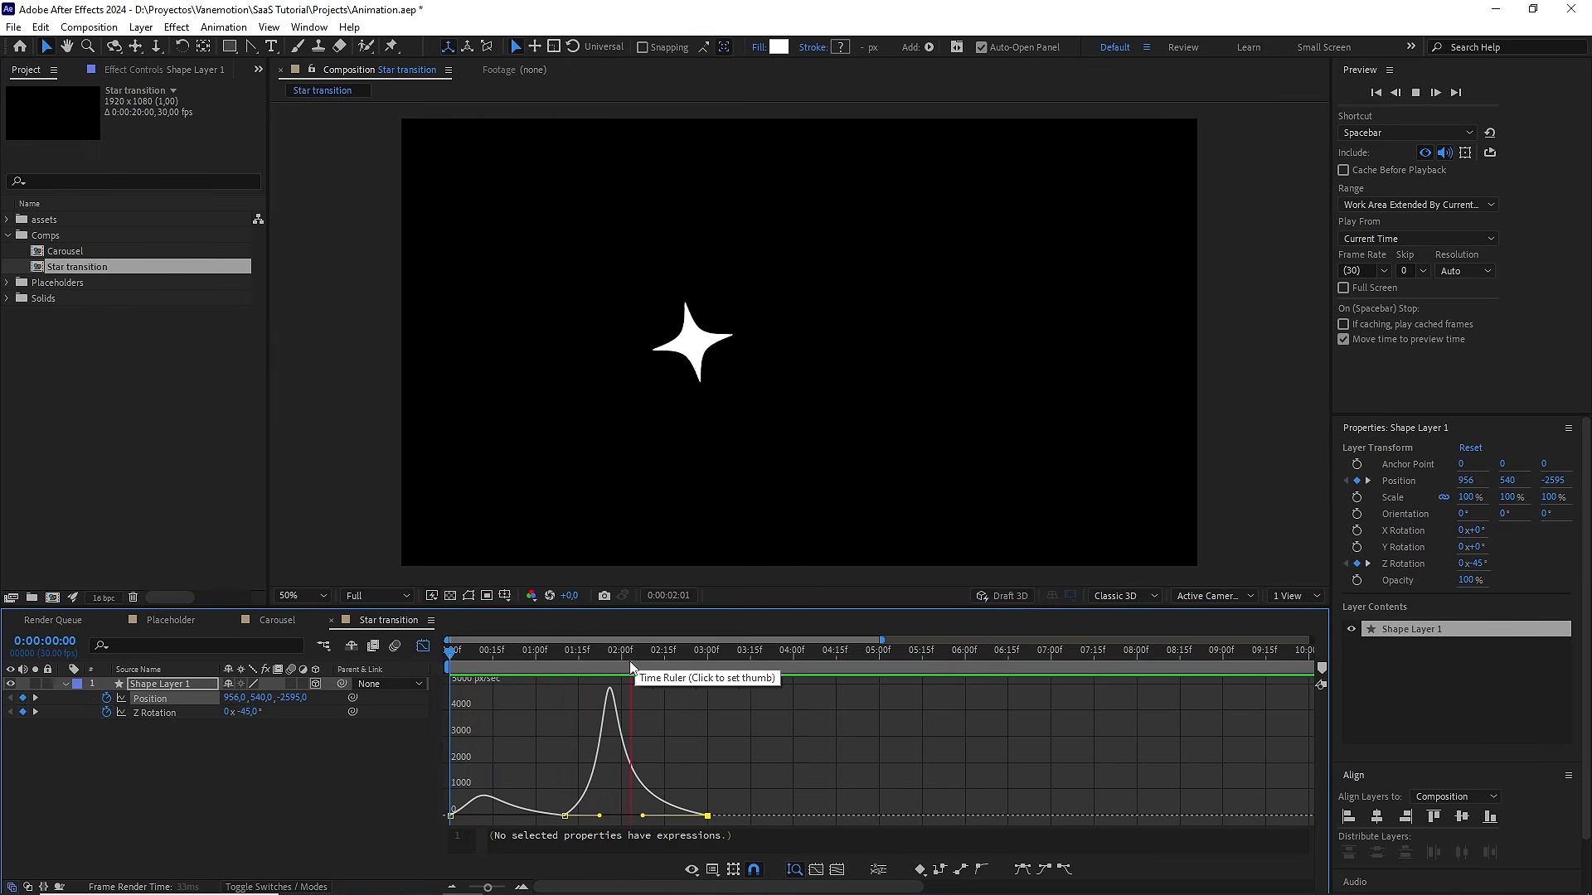
key("space")
left_click_drag(536, 754, 587, 835)
left_click(489, 666)
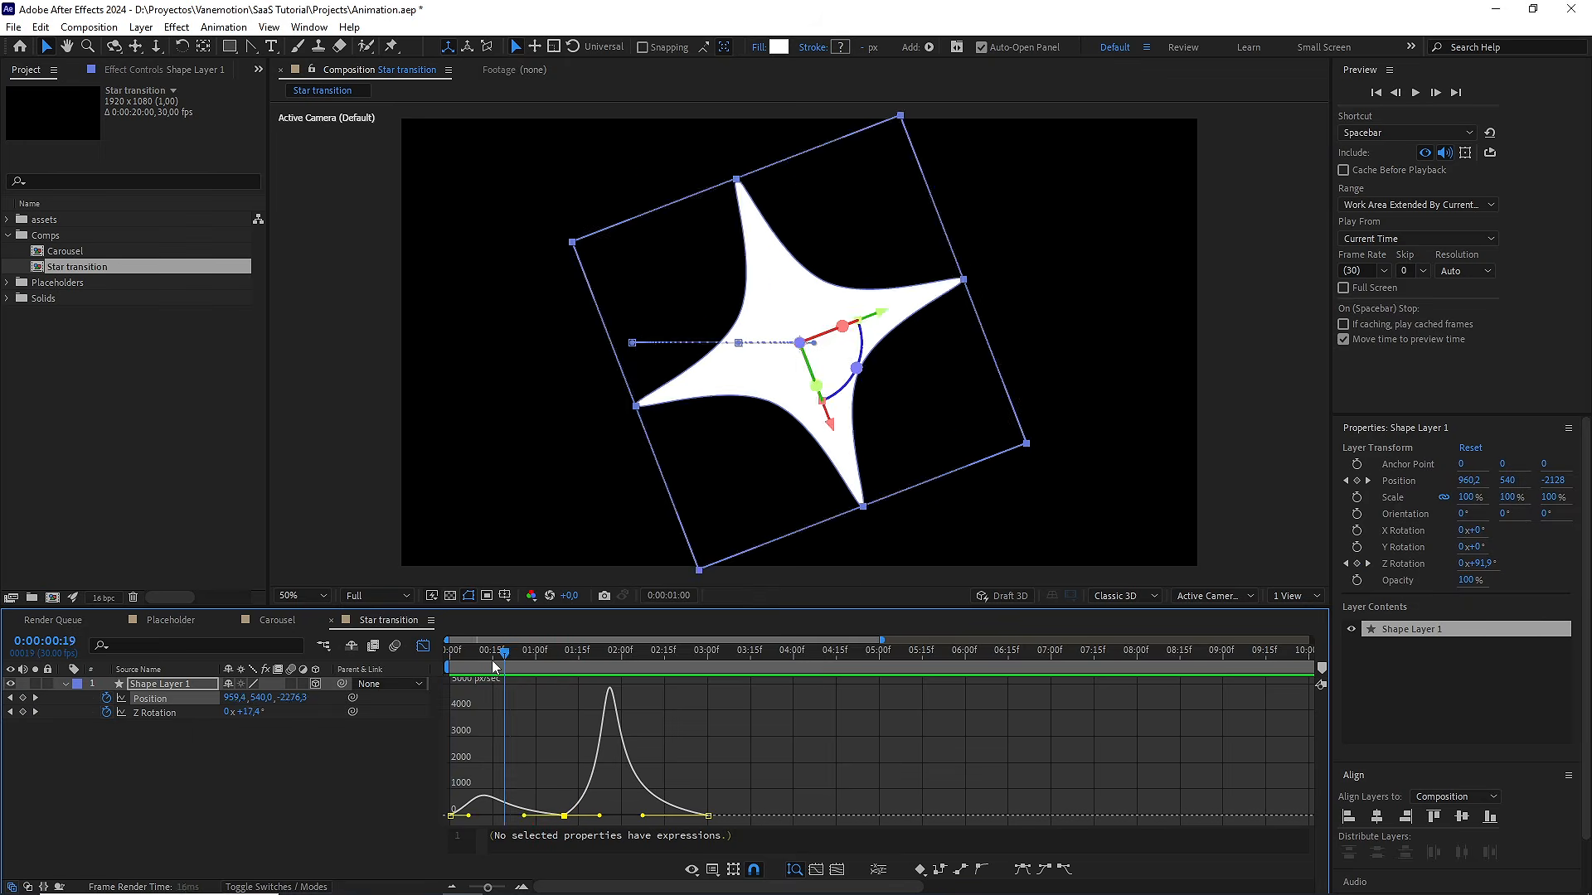
Replay the star animation from the first frame and check the slowdown at the 0:00:01:10 keyframe
key("space")
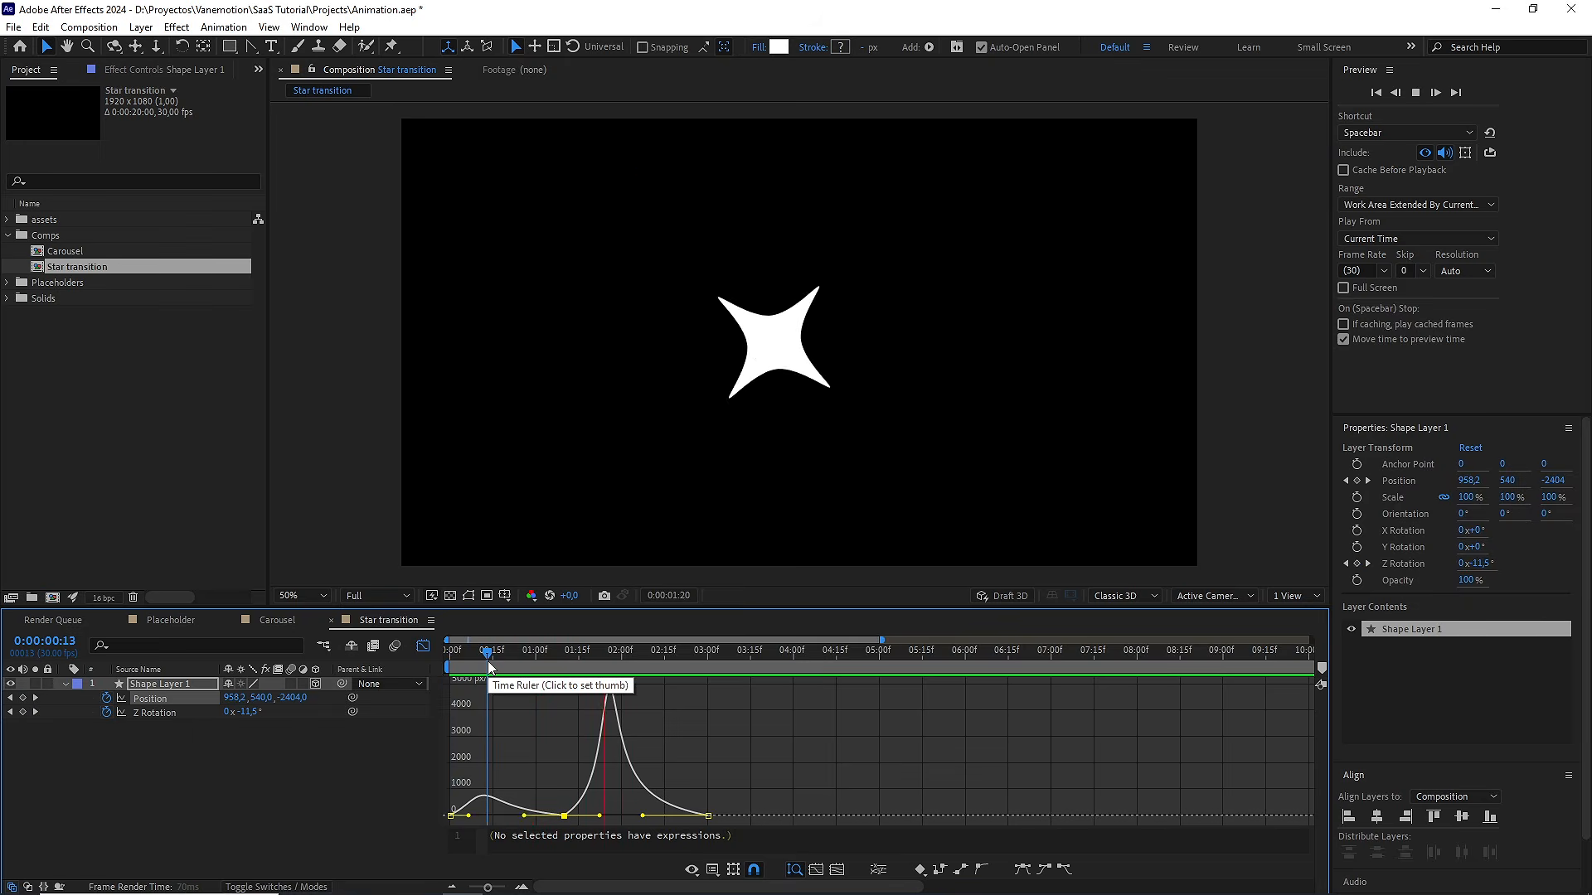
left_click_drag(595, 657, 437, 672)
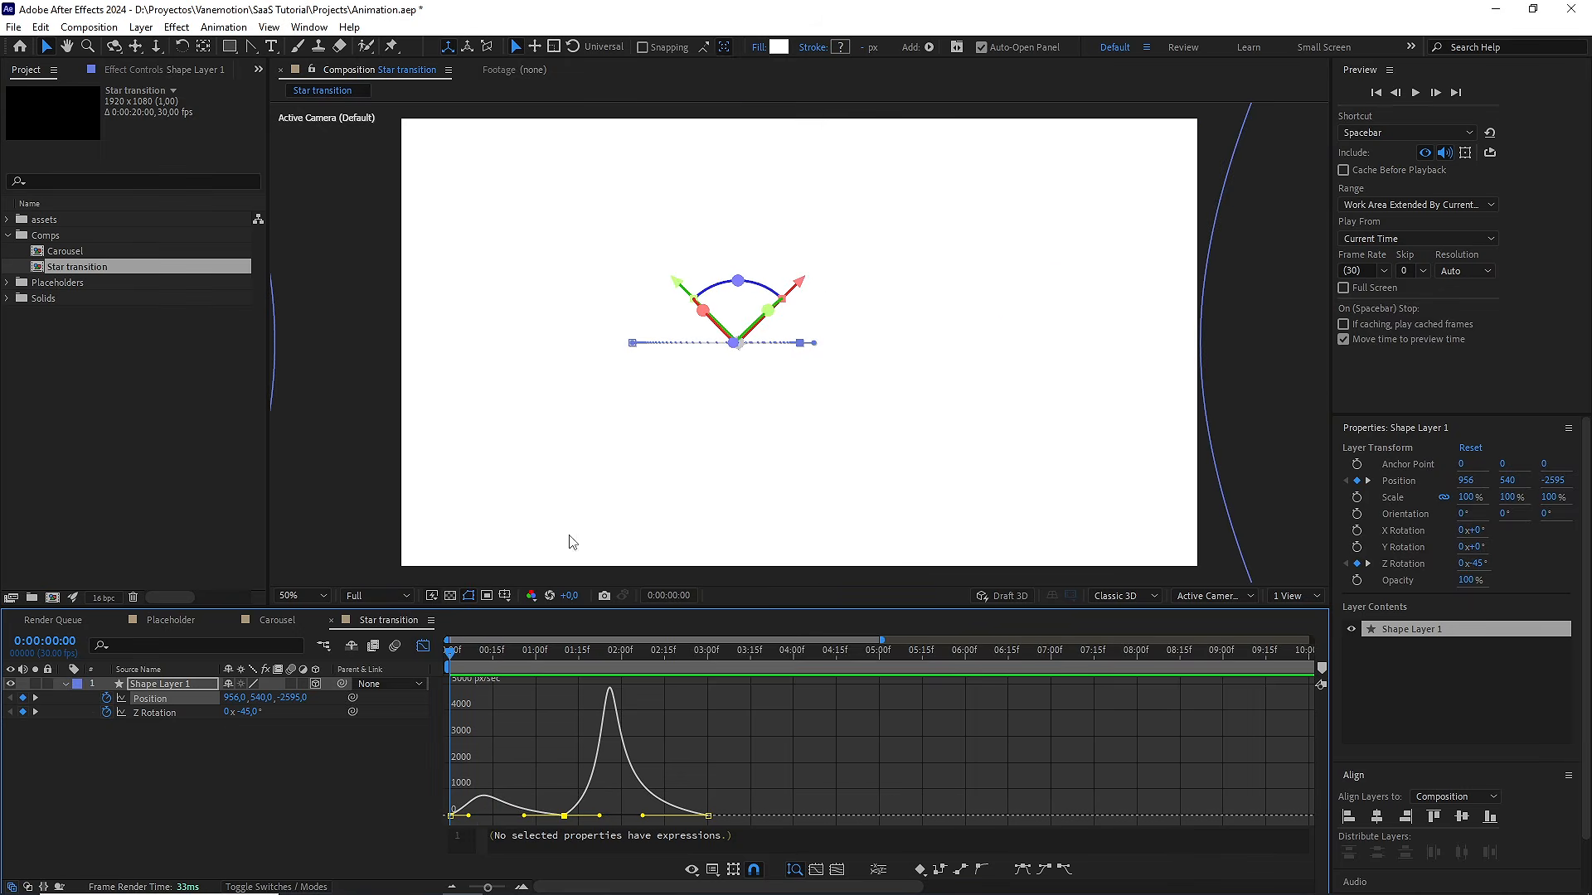
key("space")
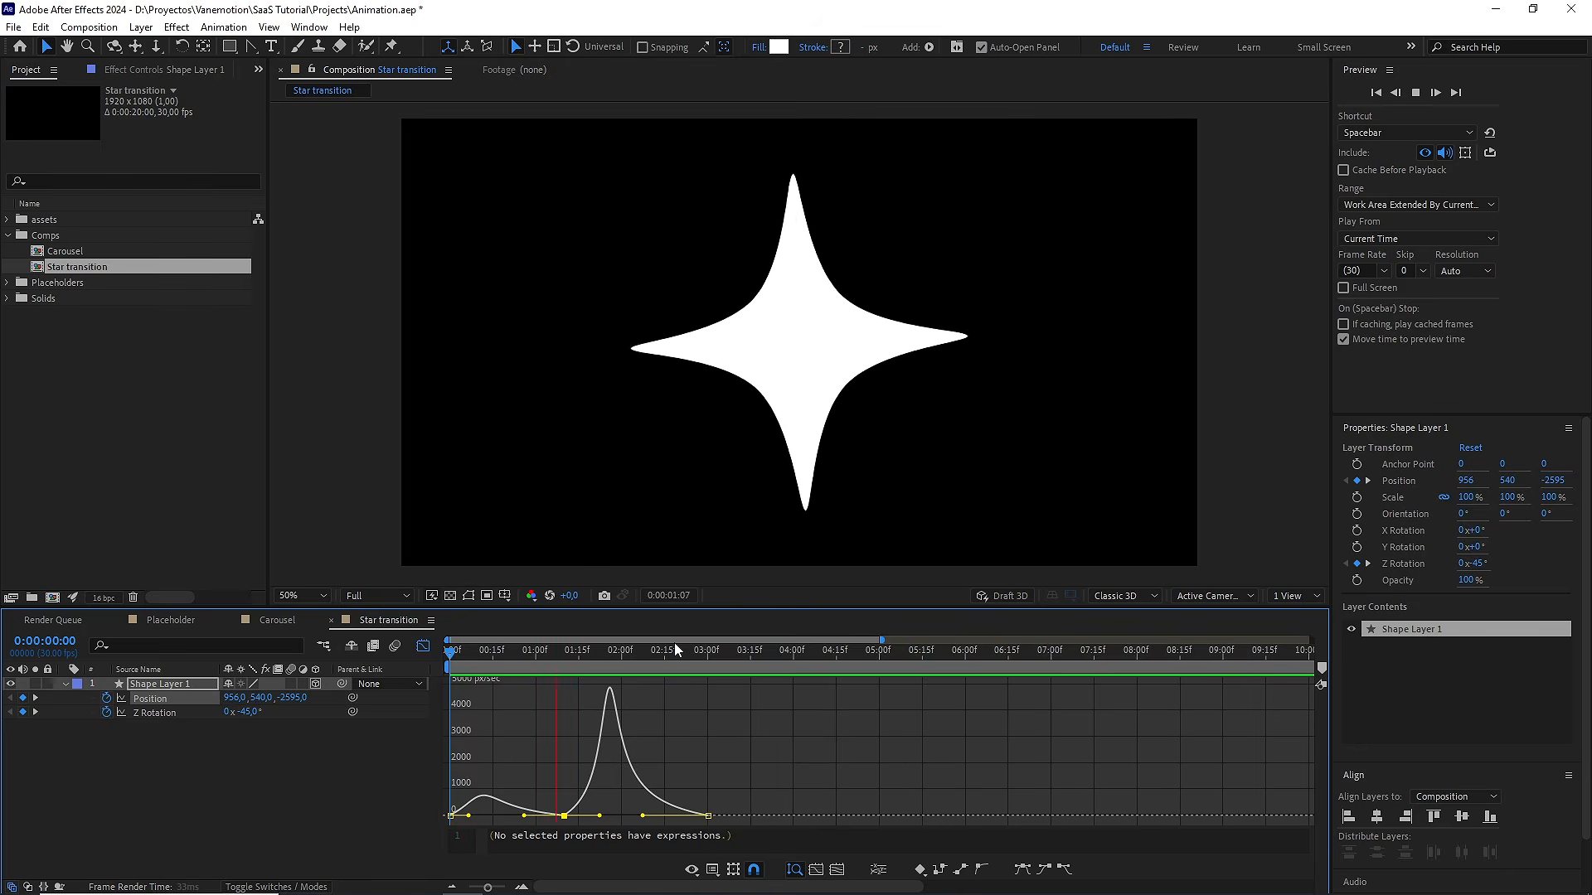
key("space")
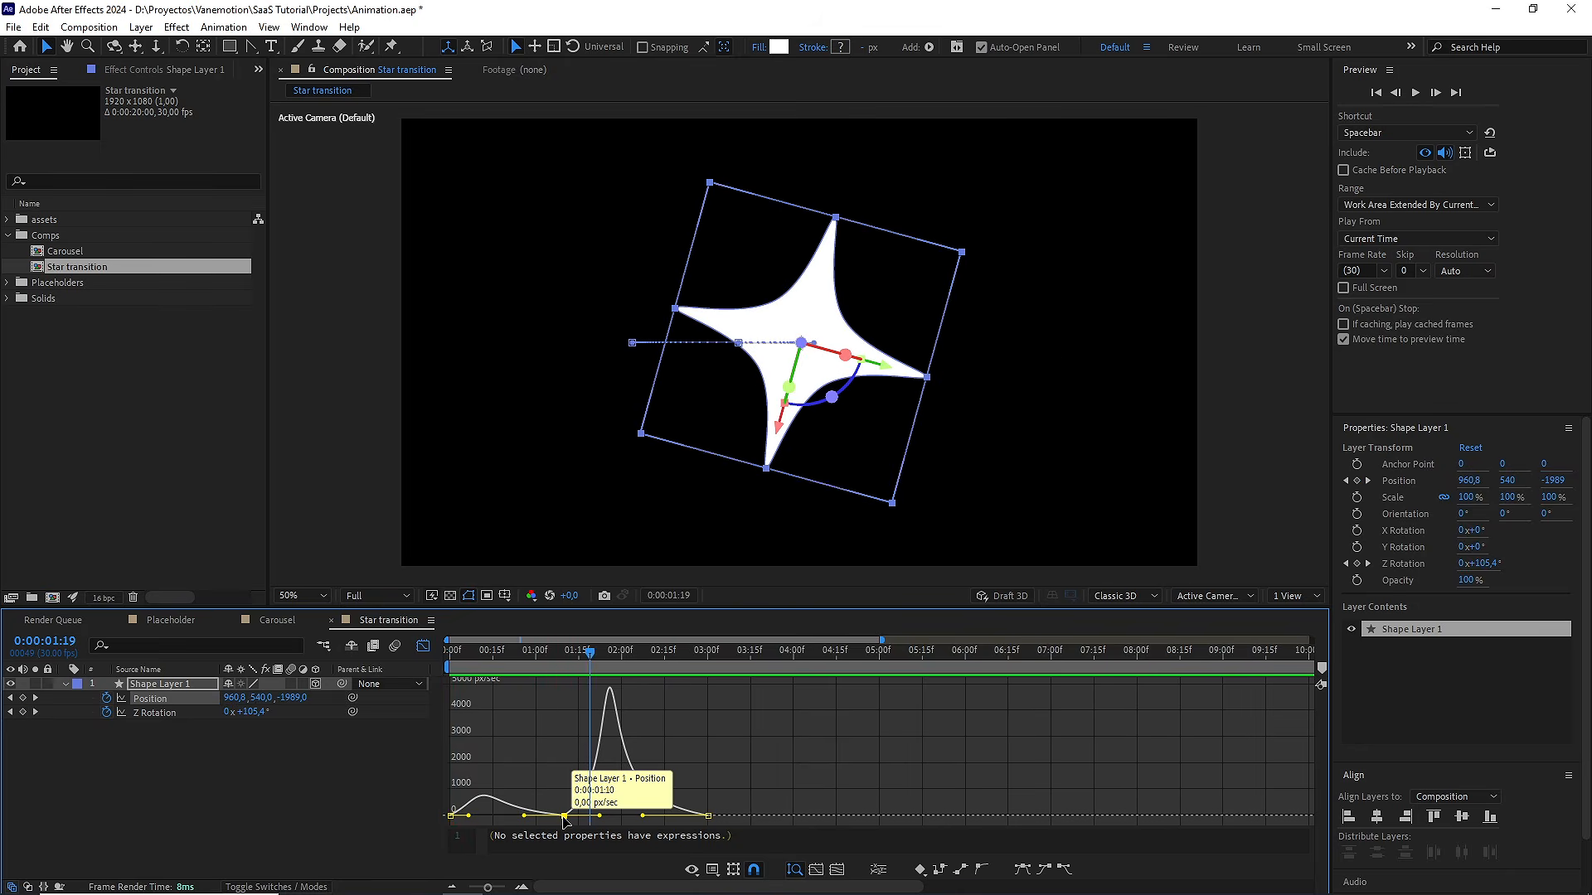
Lock outgoing to incoming velocity on the Position keyframe at 0:00:01:10 and raise its speed to about 442 pixels/sec
double_click(563, 817)
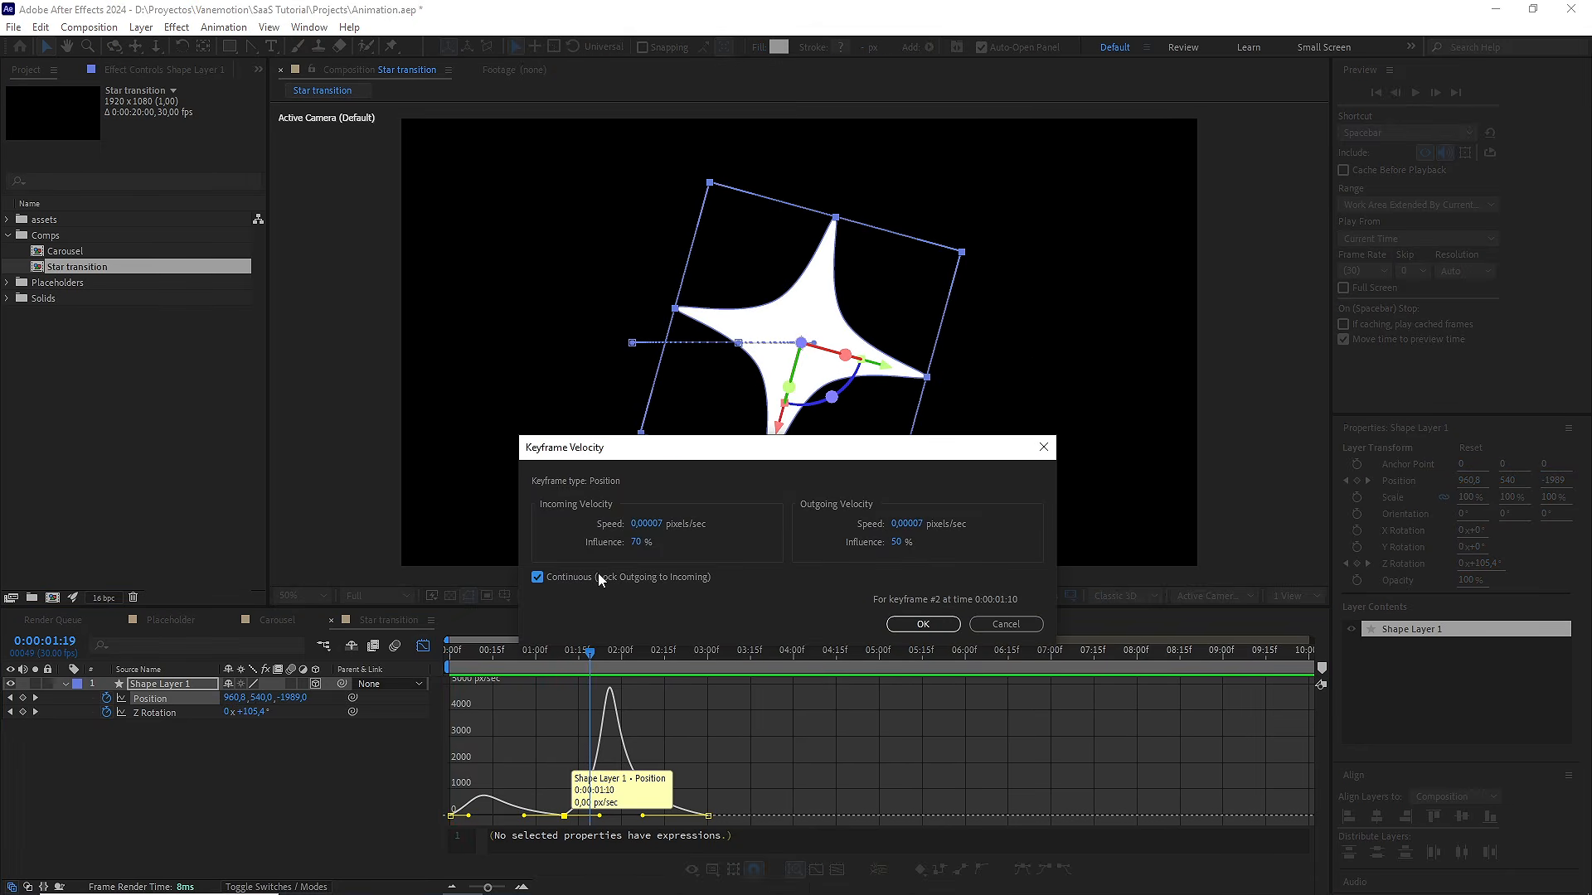
left_click(922, 624)
scroll(618, 761, "up", 5)
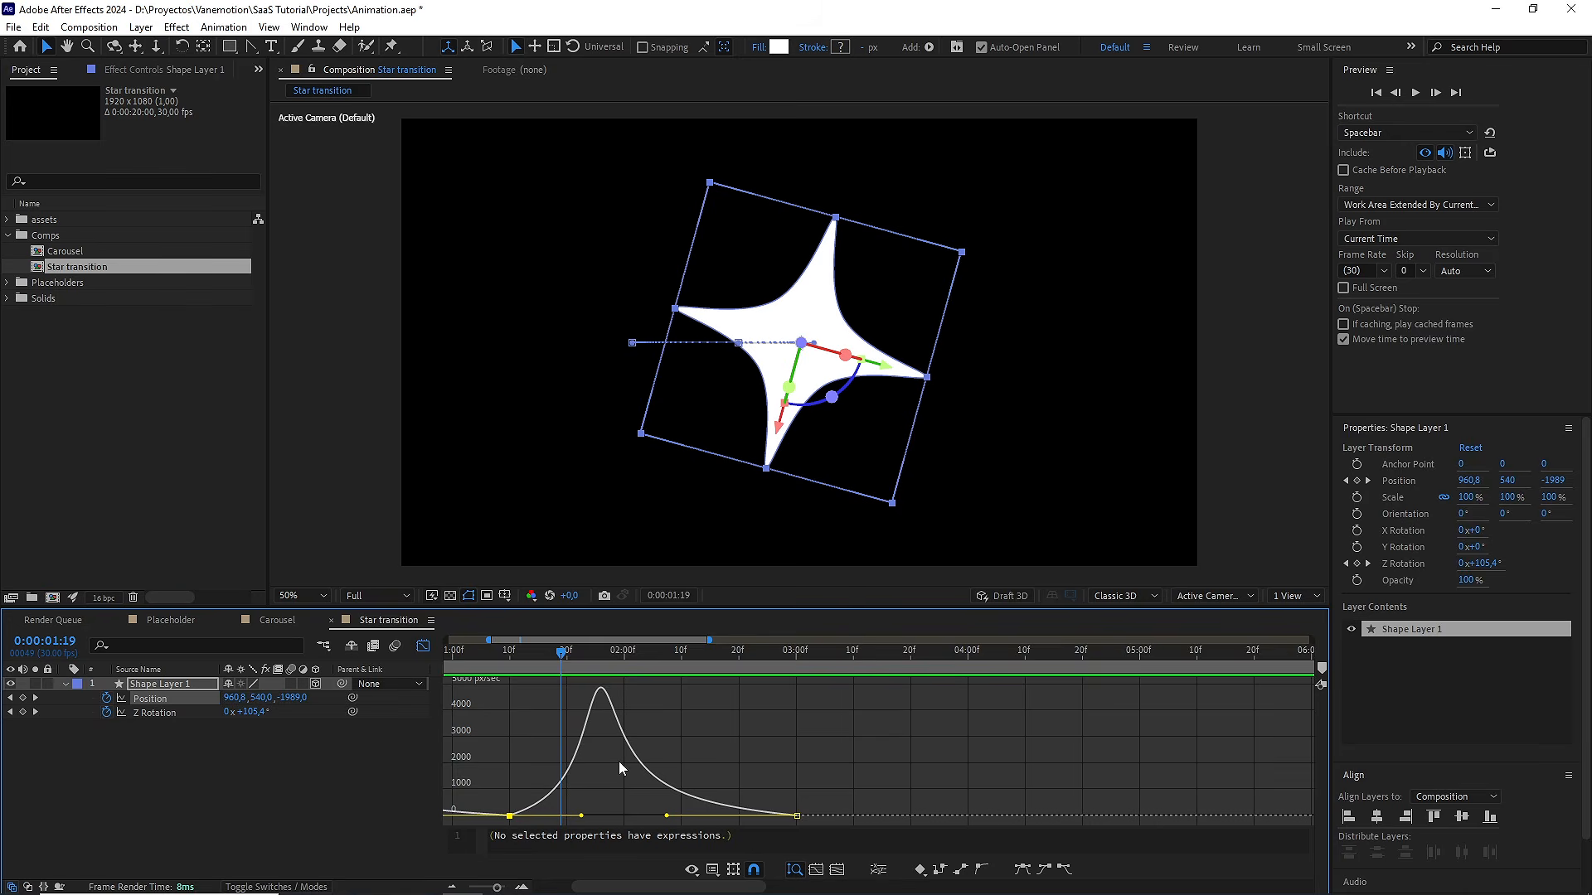
scroll(621, 759, "down", 5)
left_click_drag(663, 745, 813, 744)
scroll(676, 817, "up", 5)
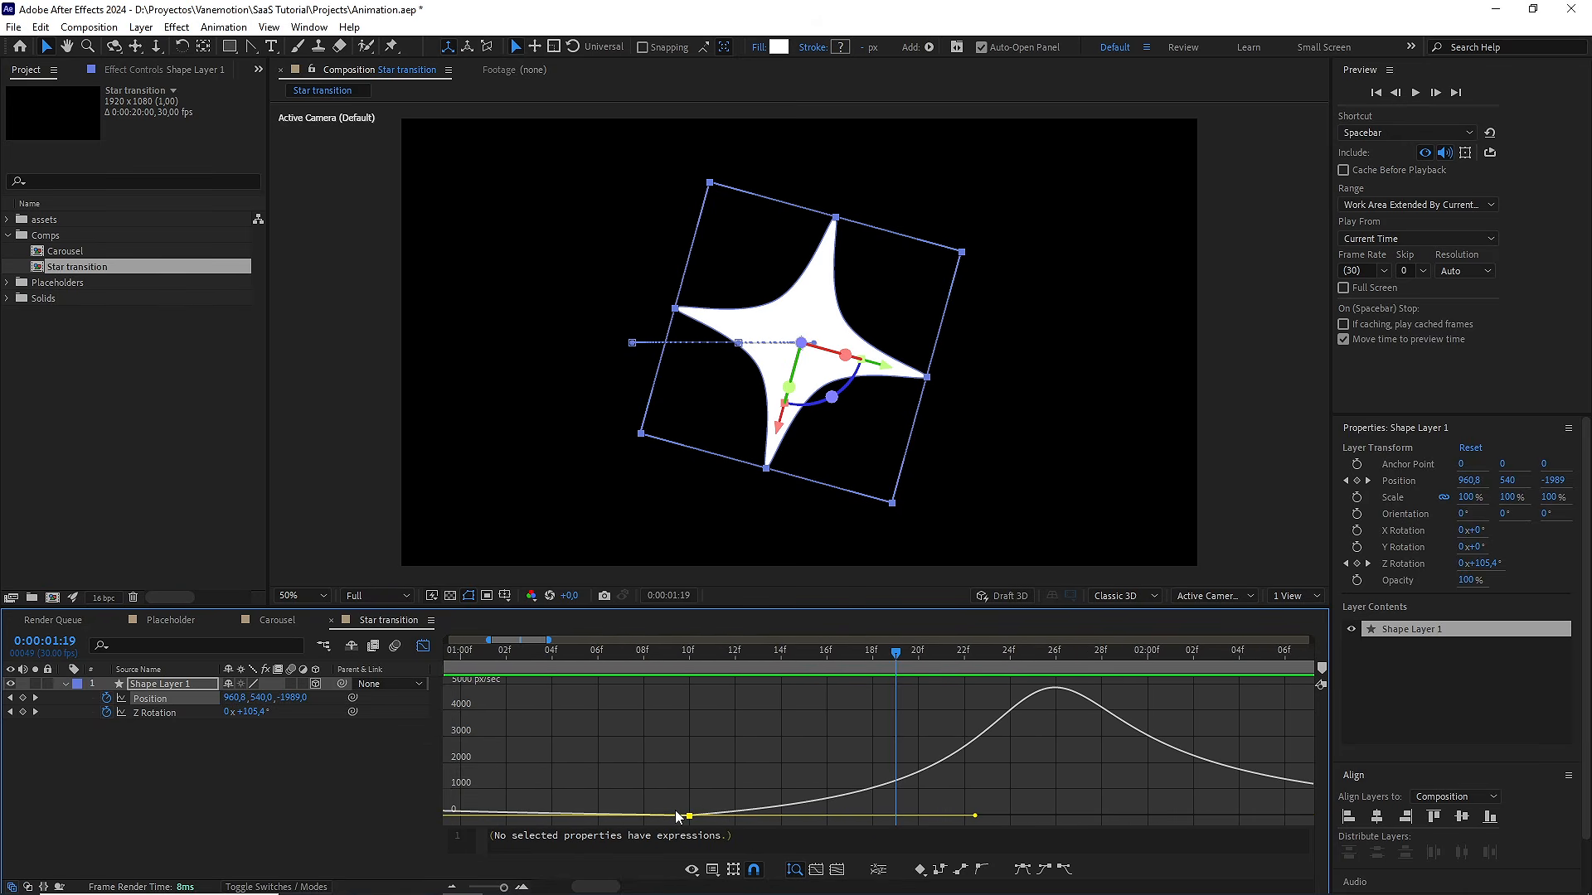
scroll(676, 817, "down", 3)
scroll(678, 816, "down", 2)
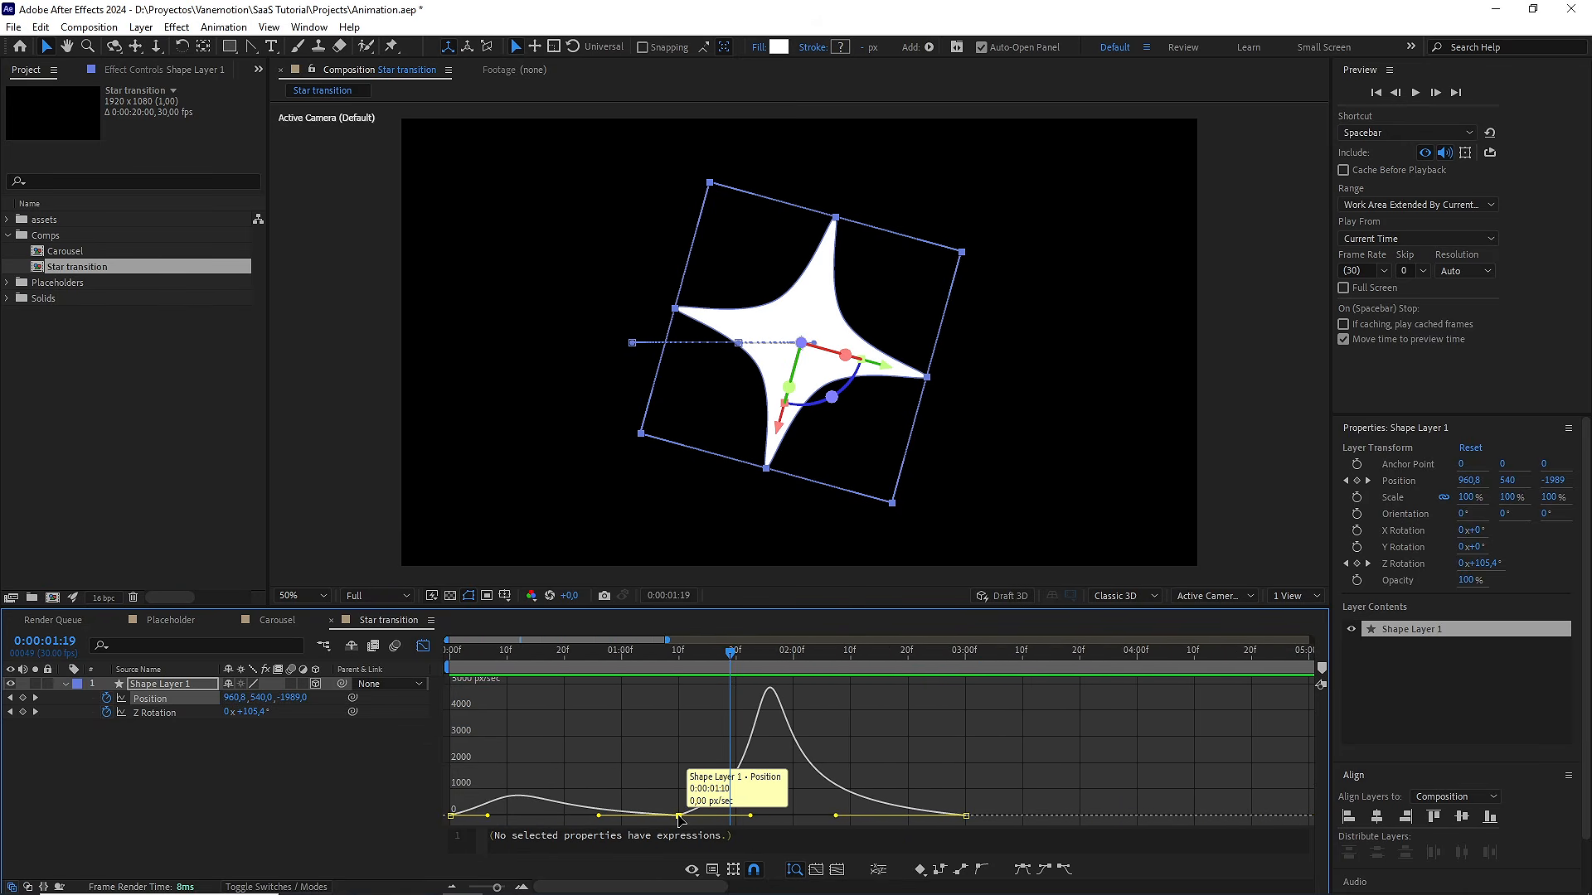
left_click_drag(679, 817, 678, 805)
Play the animation from the start and review how the star moves through the raised Position keyframe
left_click_drag(719, 661, 447, 668)
key("space")
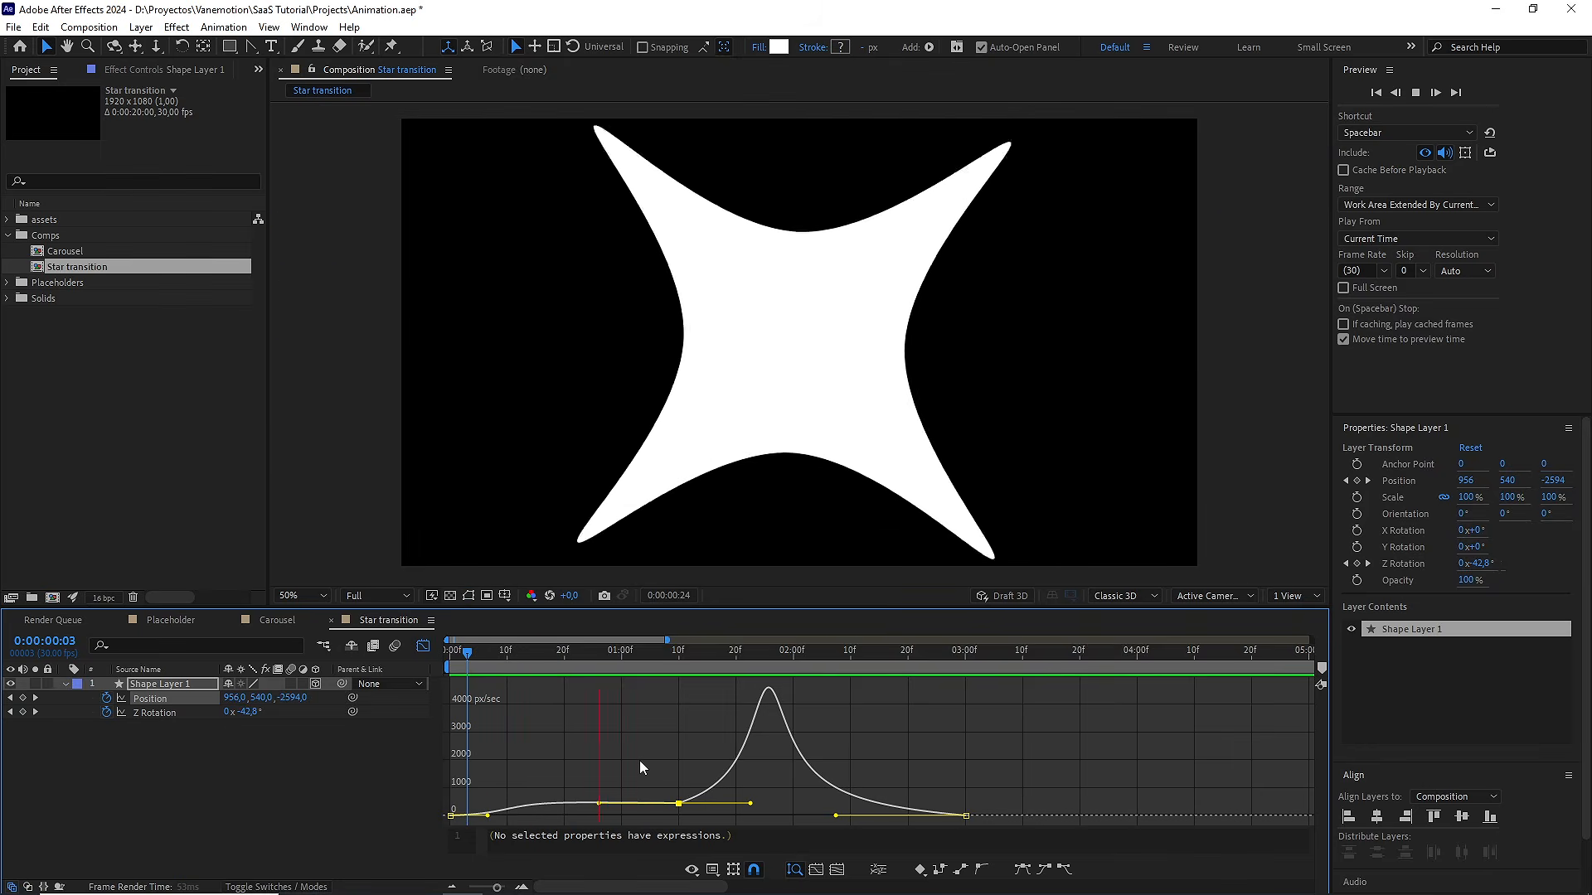
left_click_drag(695, 666, 588, 662)
key("space")
key("space")
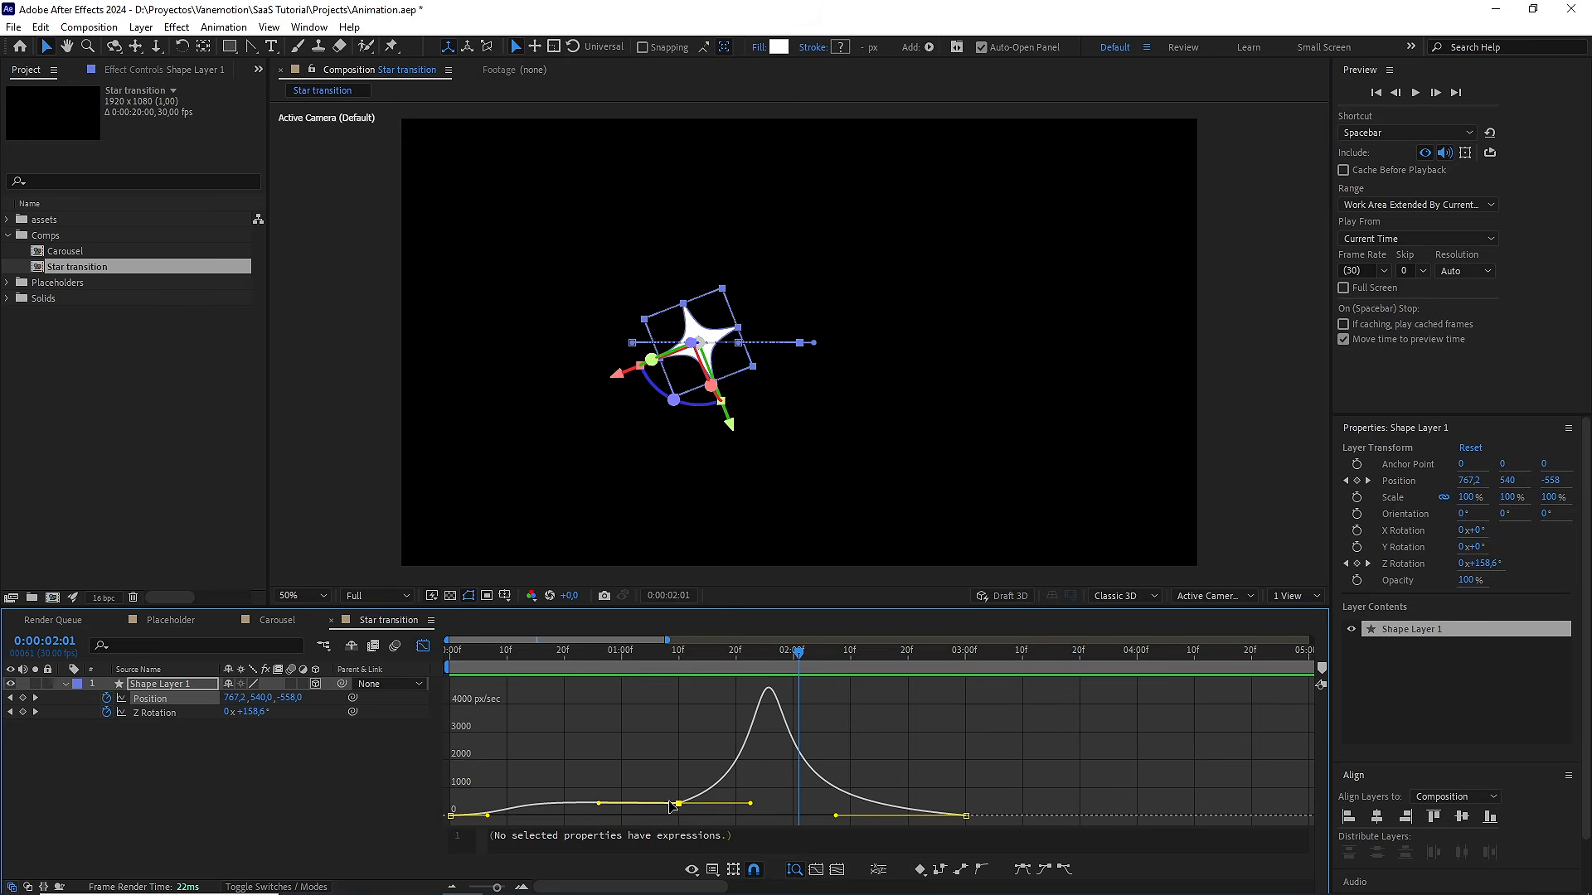
Fine-tune the outgoing speed of the Position keyframe at 0:00:01:10 through its Keyframe Velocity settings
double_click(679, 803)
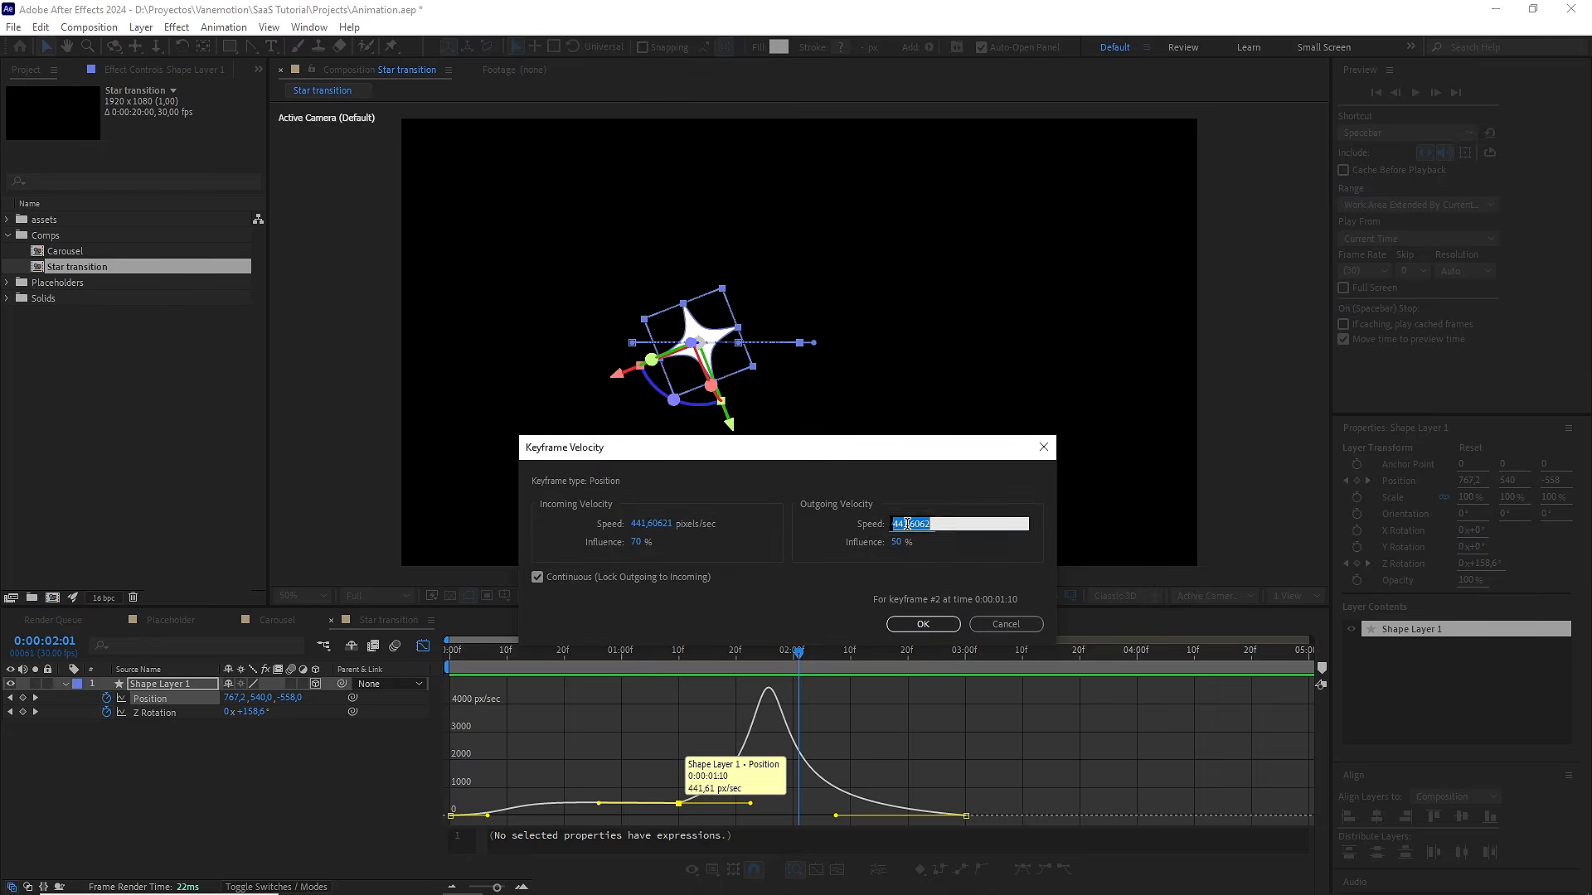
left_click(923, 624)
left_click_drag(697, 663, 509, 670)
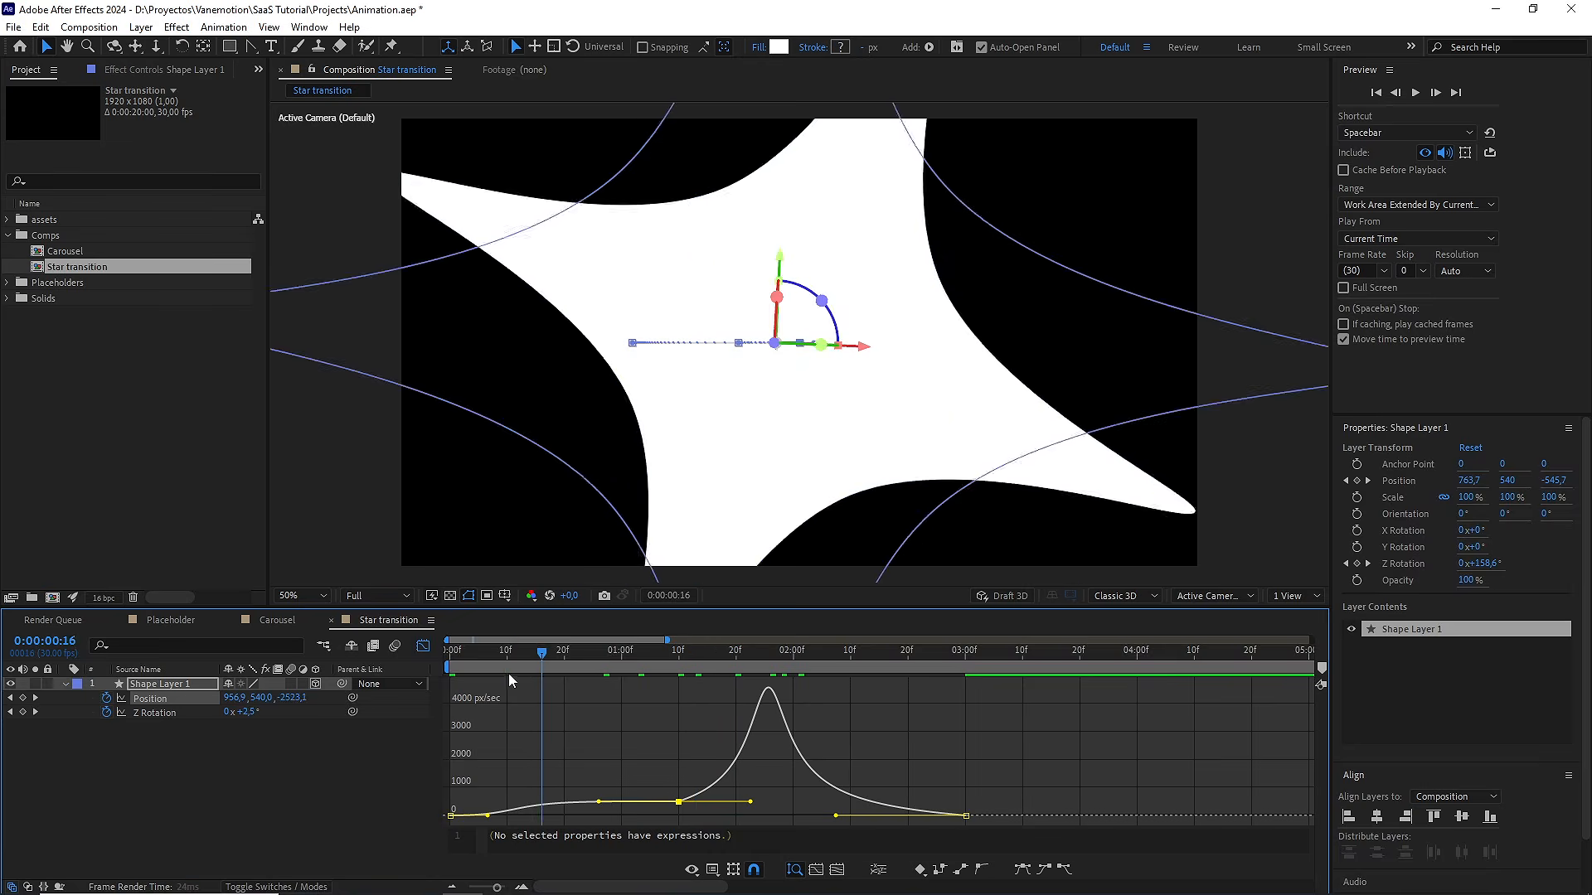
left_click(584, 715)
key("minus")
left_click_drag(837, 745, 446, 821)
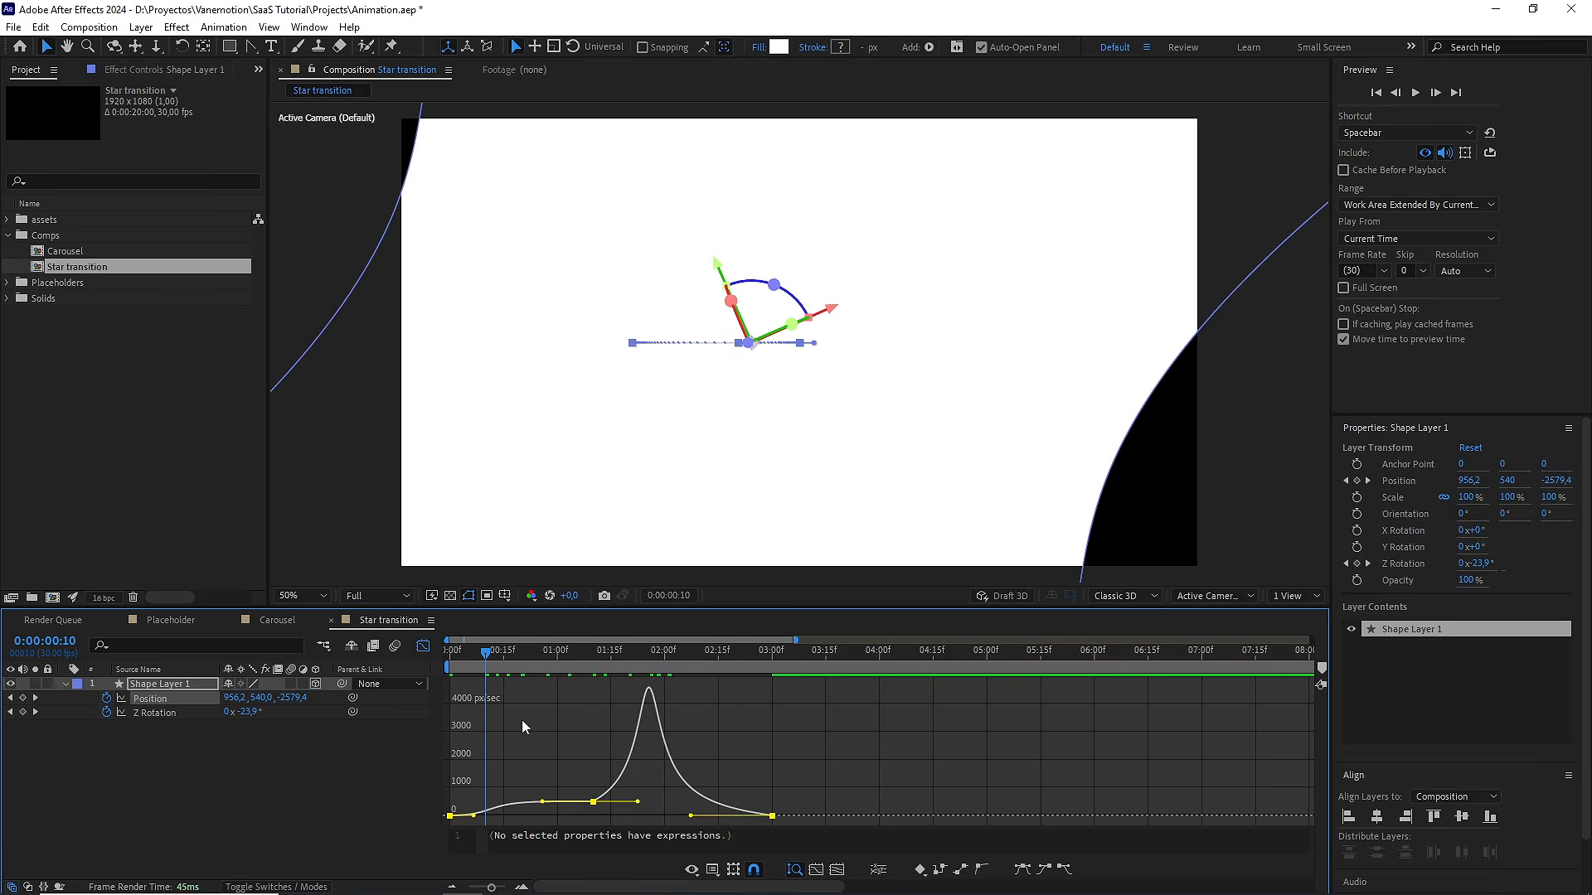
Set the Z Rotation keyframe at 0:00:01:10 to 100% incoming and 50% outgoing influence
left_click(181, 713)
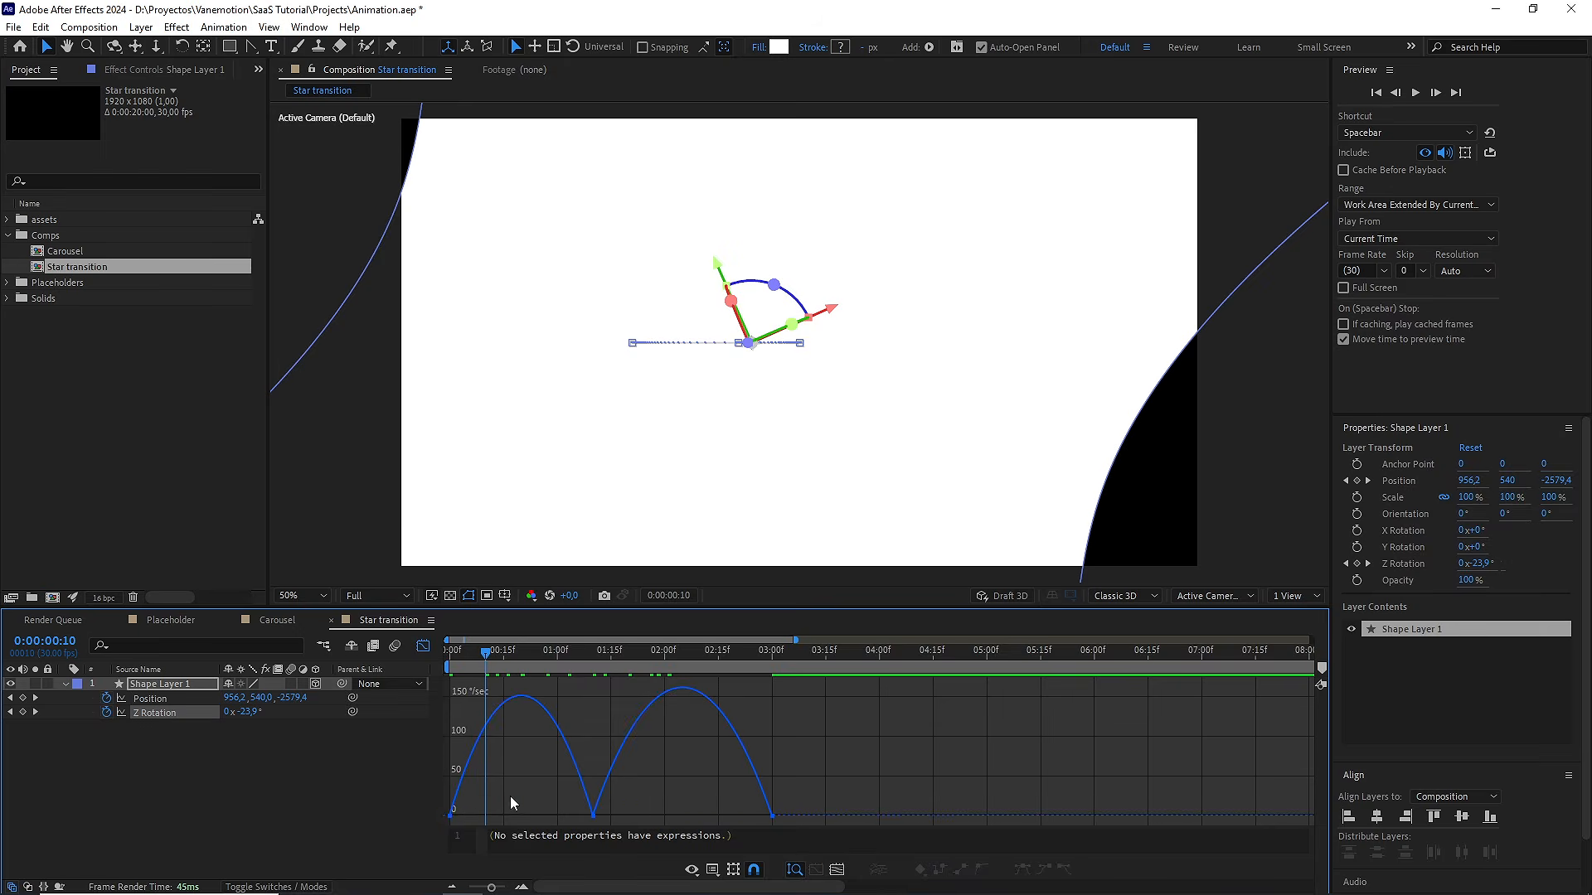
left_click_drag(567, 817, 503, 821)
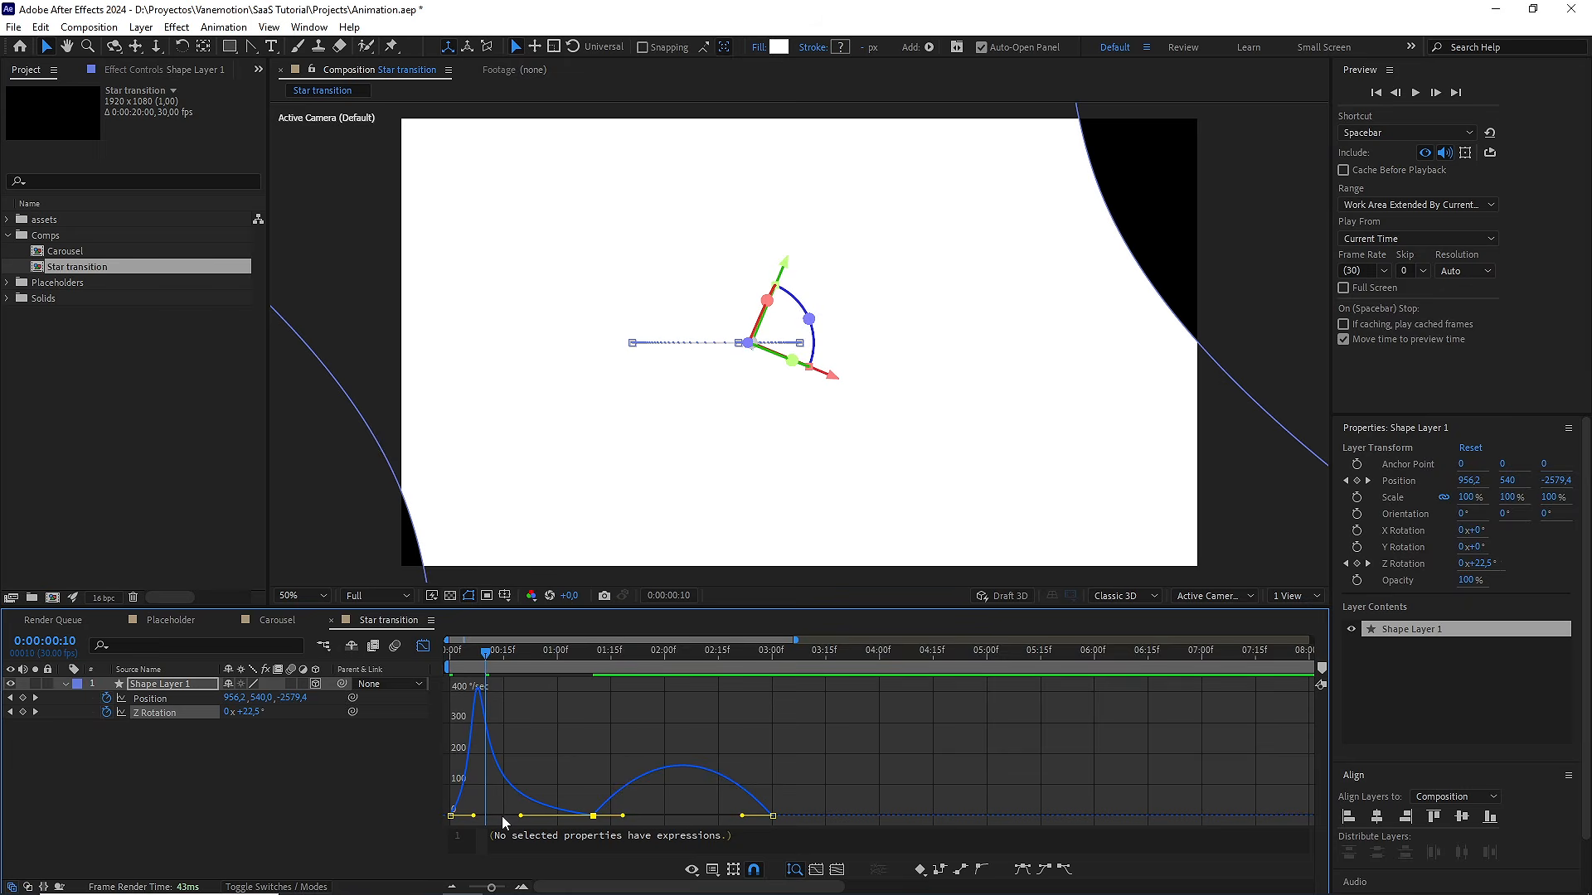
left_click_drag(622, 817, 636, 816)
double_click(595, 817)
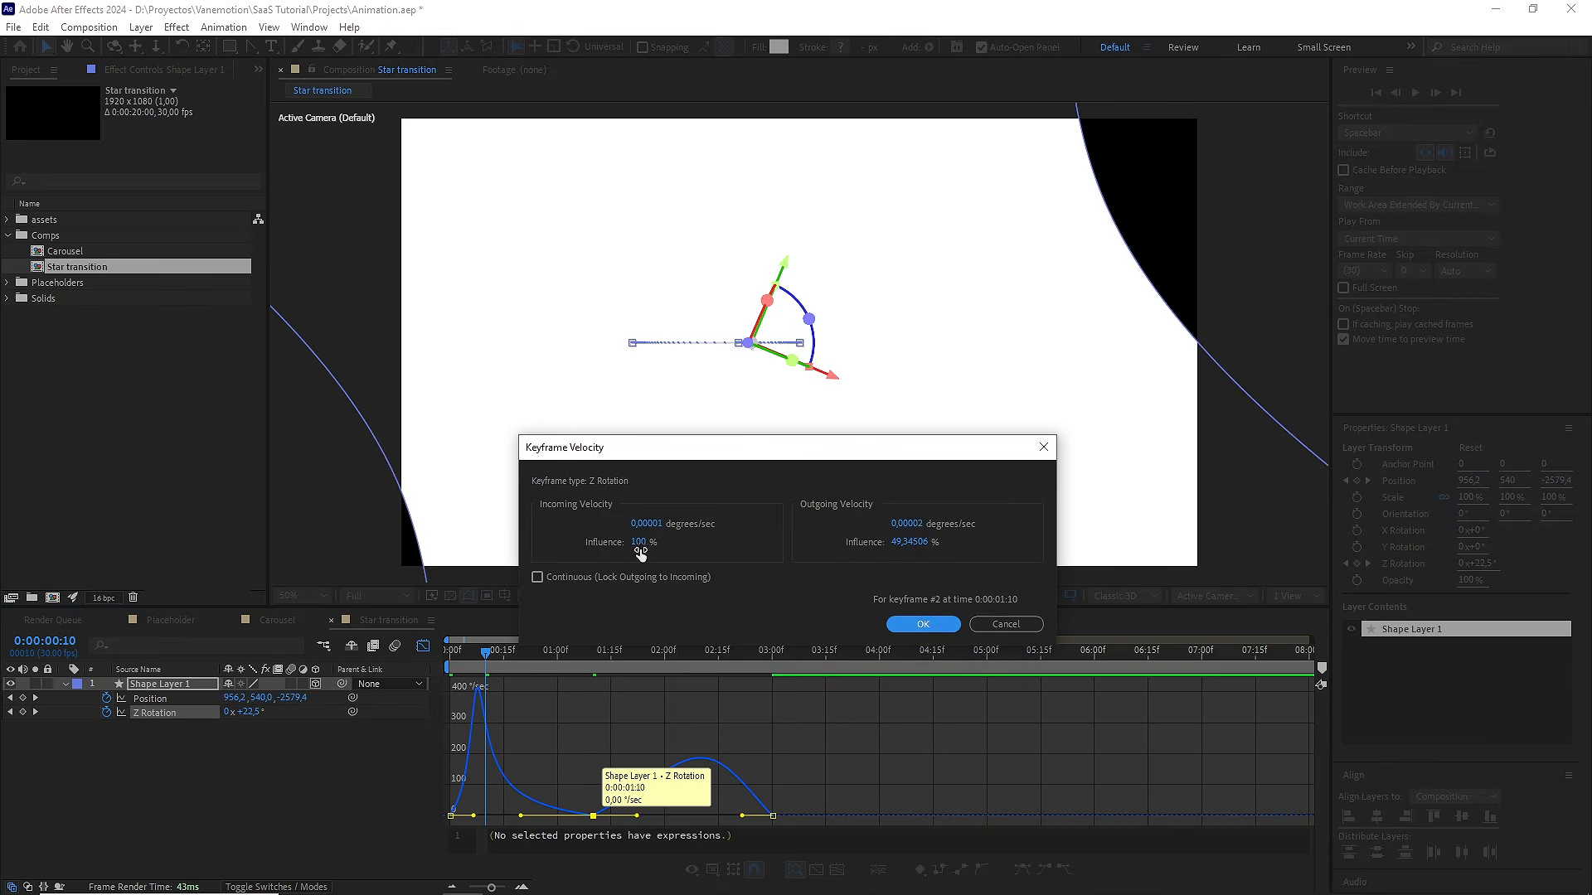
left_click(923, 625)
Set the incoming velocity influence of the Z Rotation keyframe at 0:00:03:00 to 90%
left_click_drag(807, 786, 718, 818)
left_click_drag(691, 664, 721, 673)
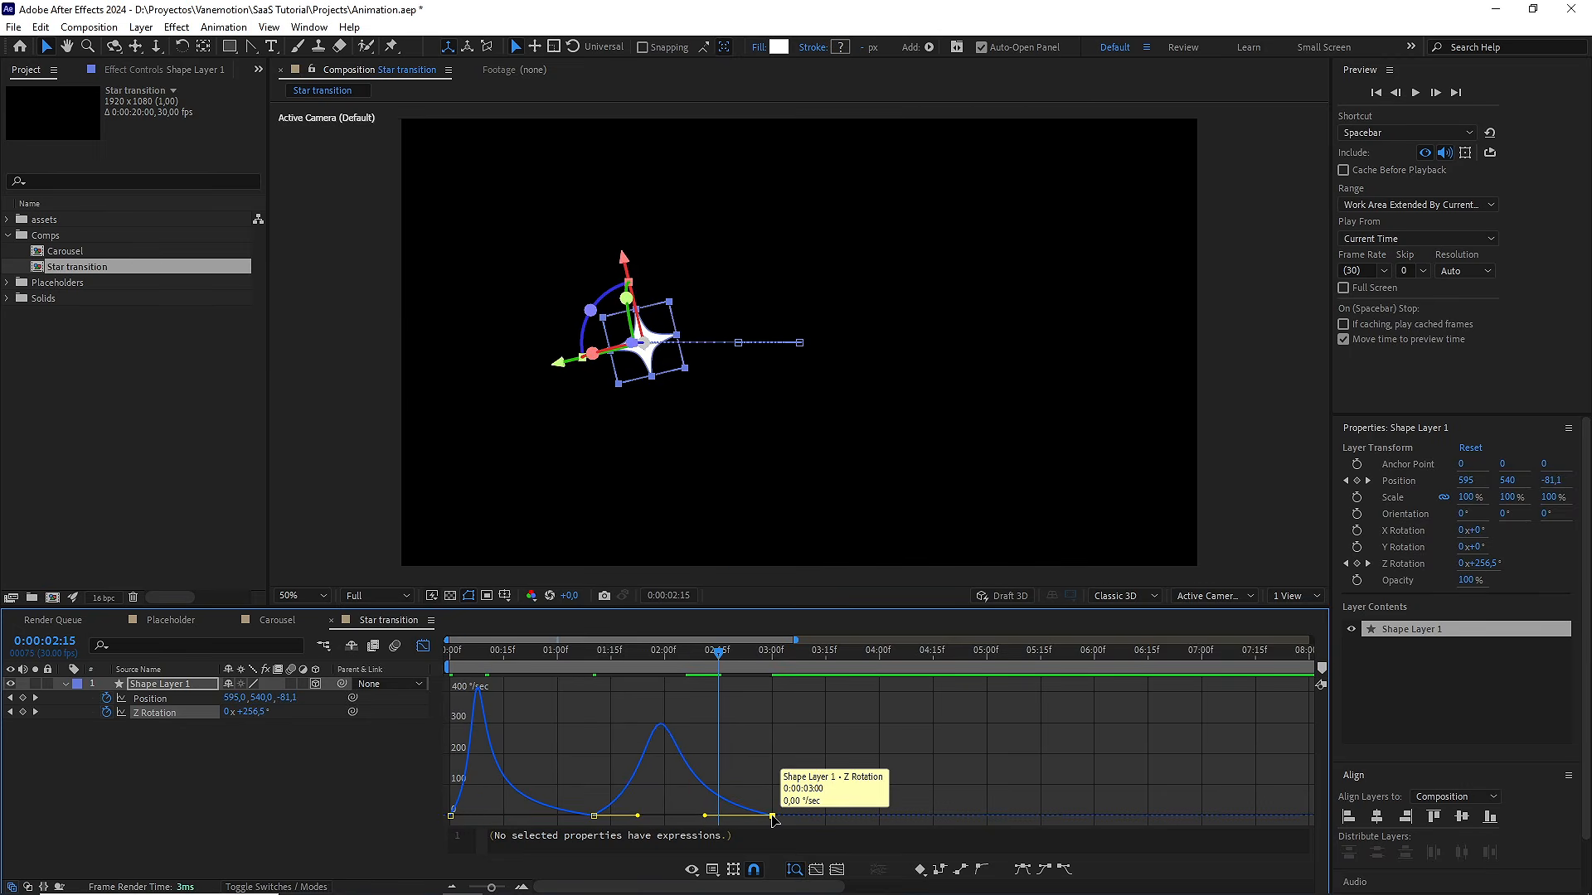
key("ctrl+shift+k")
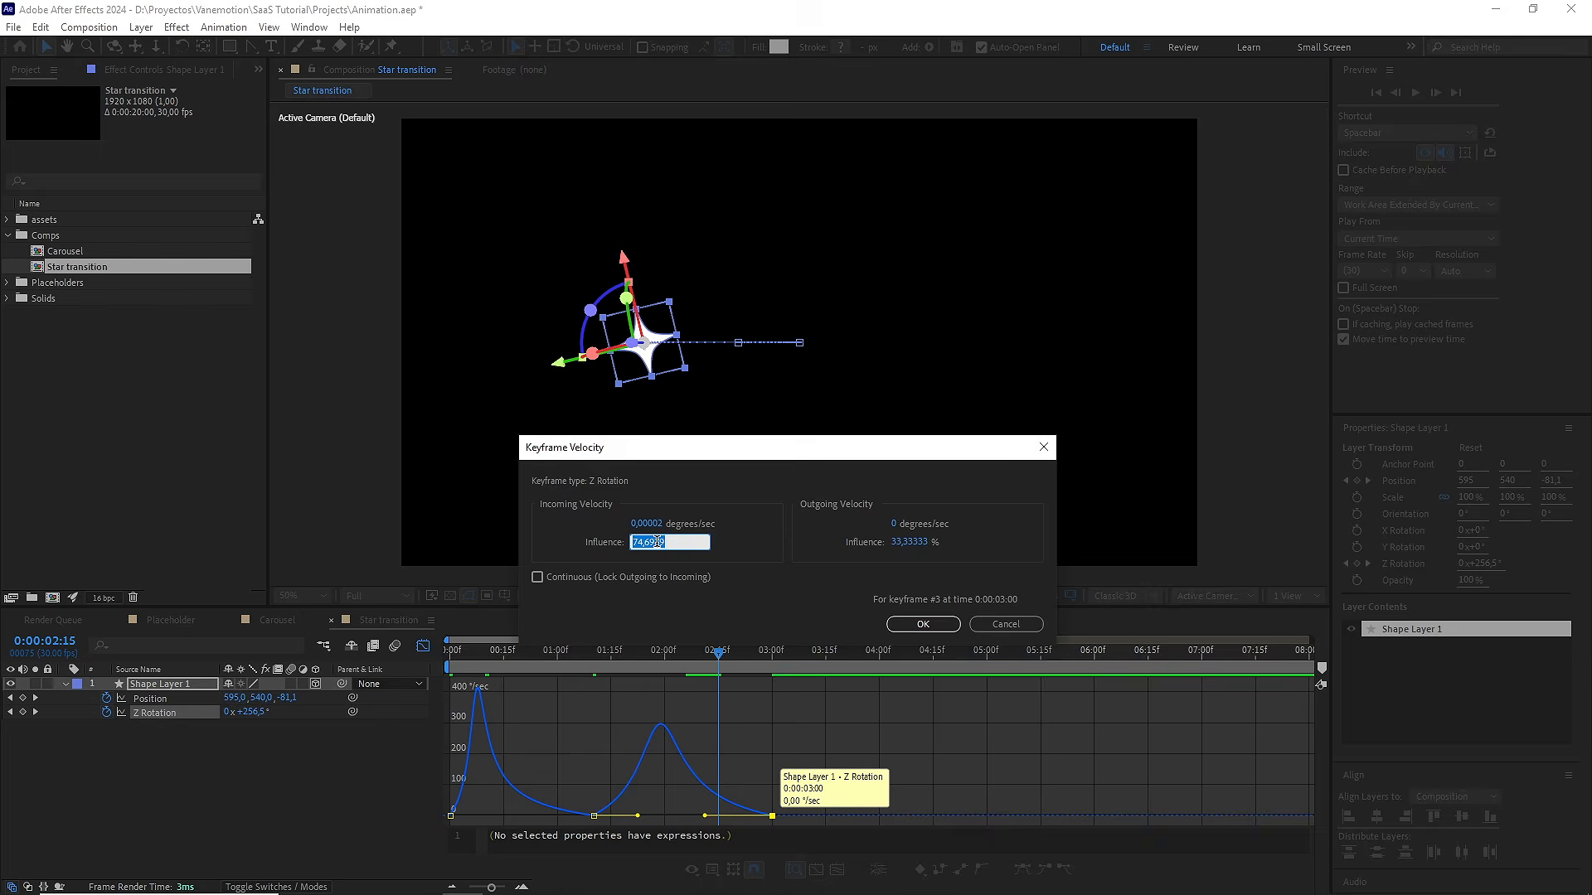
type("90")
left_click(922, 623)
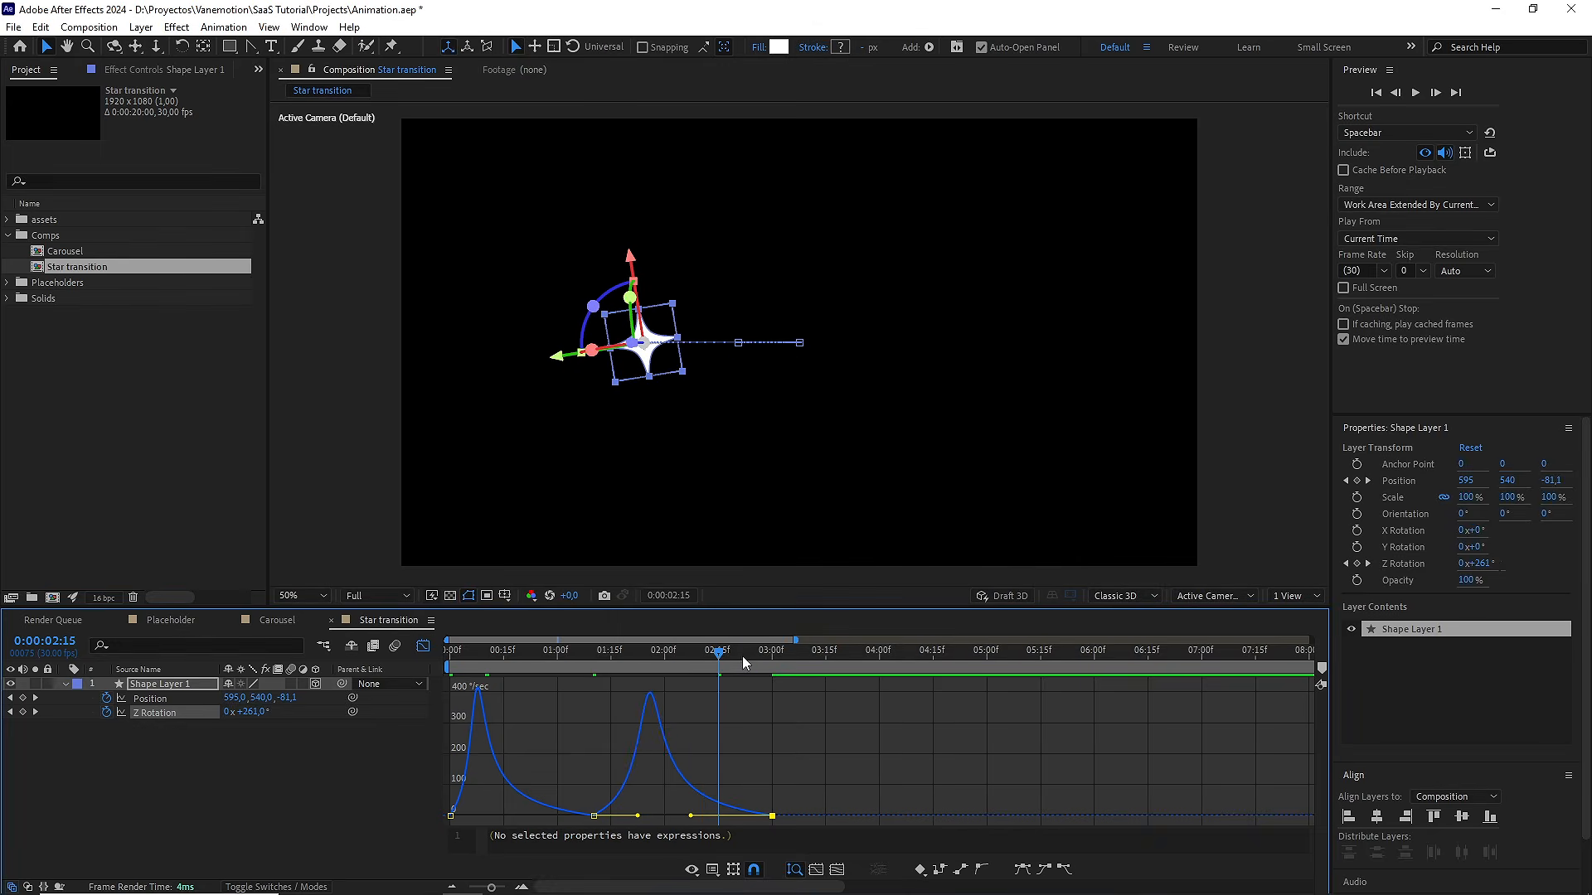
Play the animation from the first frame and scrub around 0:00:01:24 to review the star's eased rotation
key("Home")
key("space")
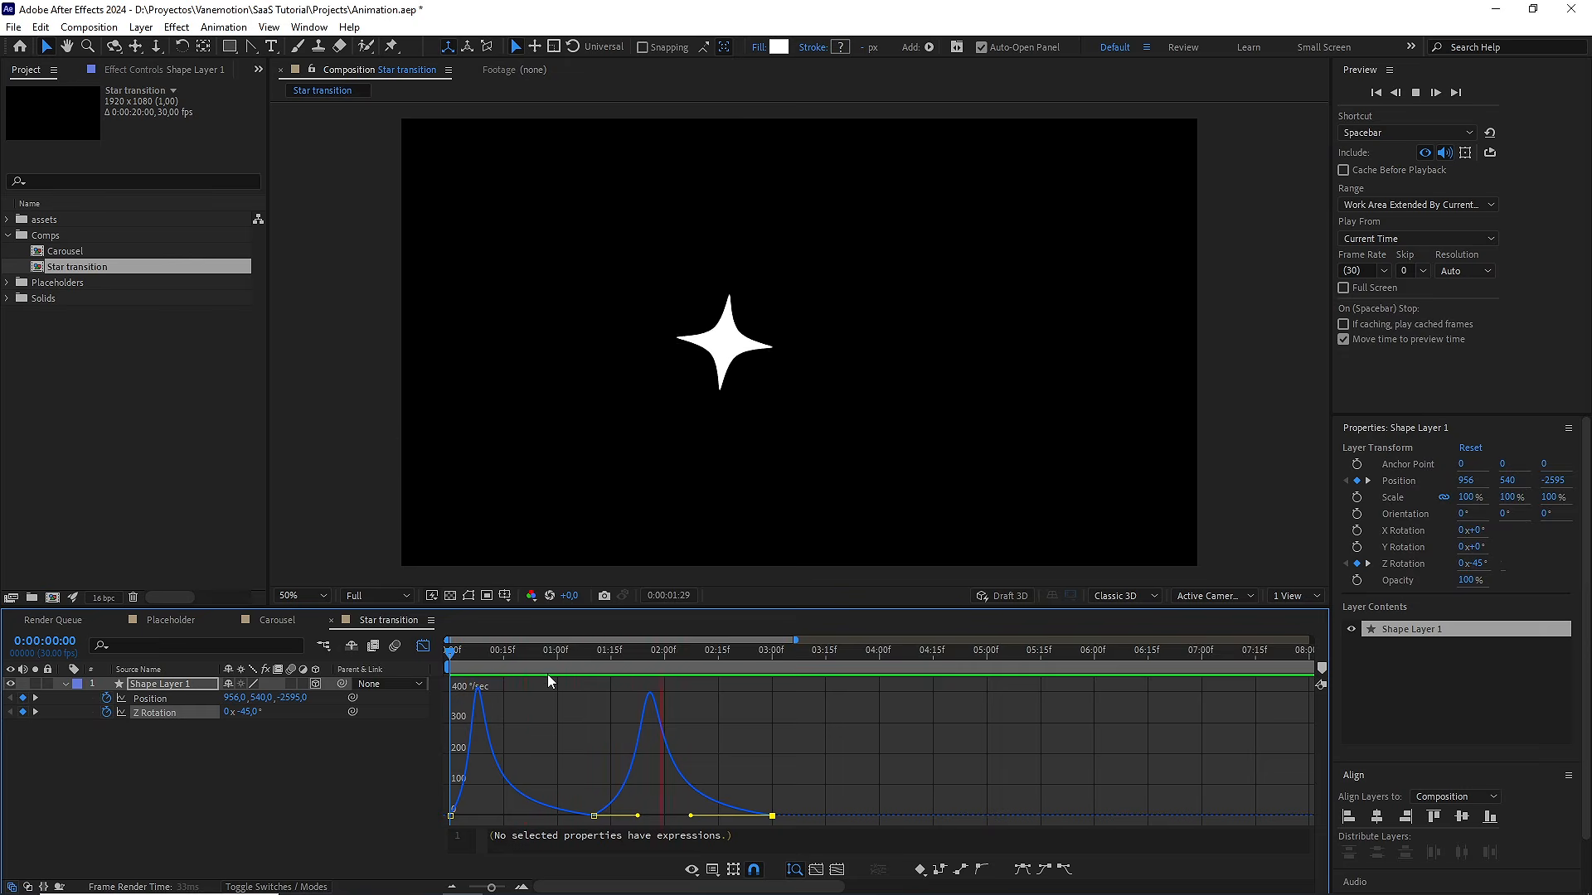
left_click(572, 654)
left_click_drag(582, 664, 643, 663)
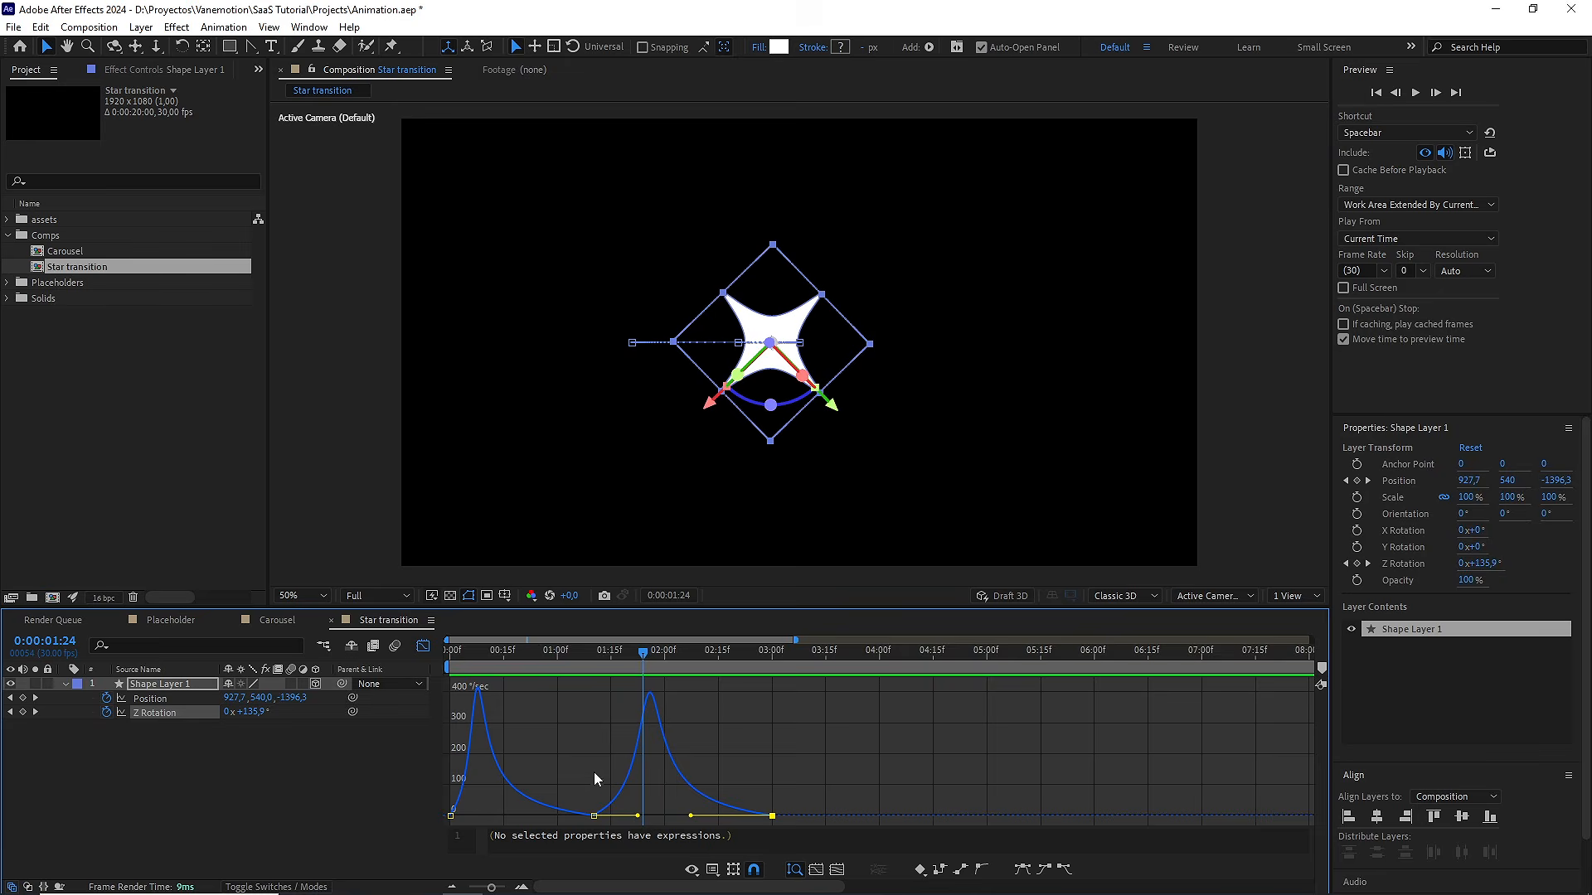
Make the Z Rotation velocity continuous at the 0:00:01:10 keyframe and raise its speed to about 67 degrees/sec
double_click(594, 816)
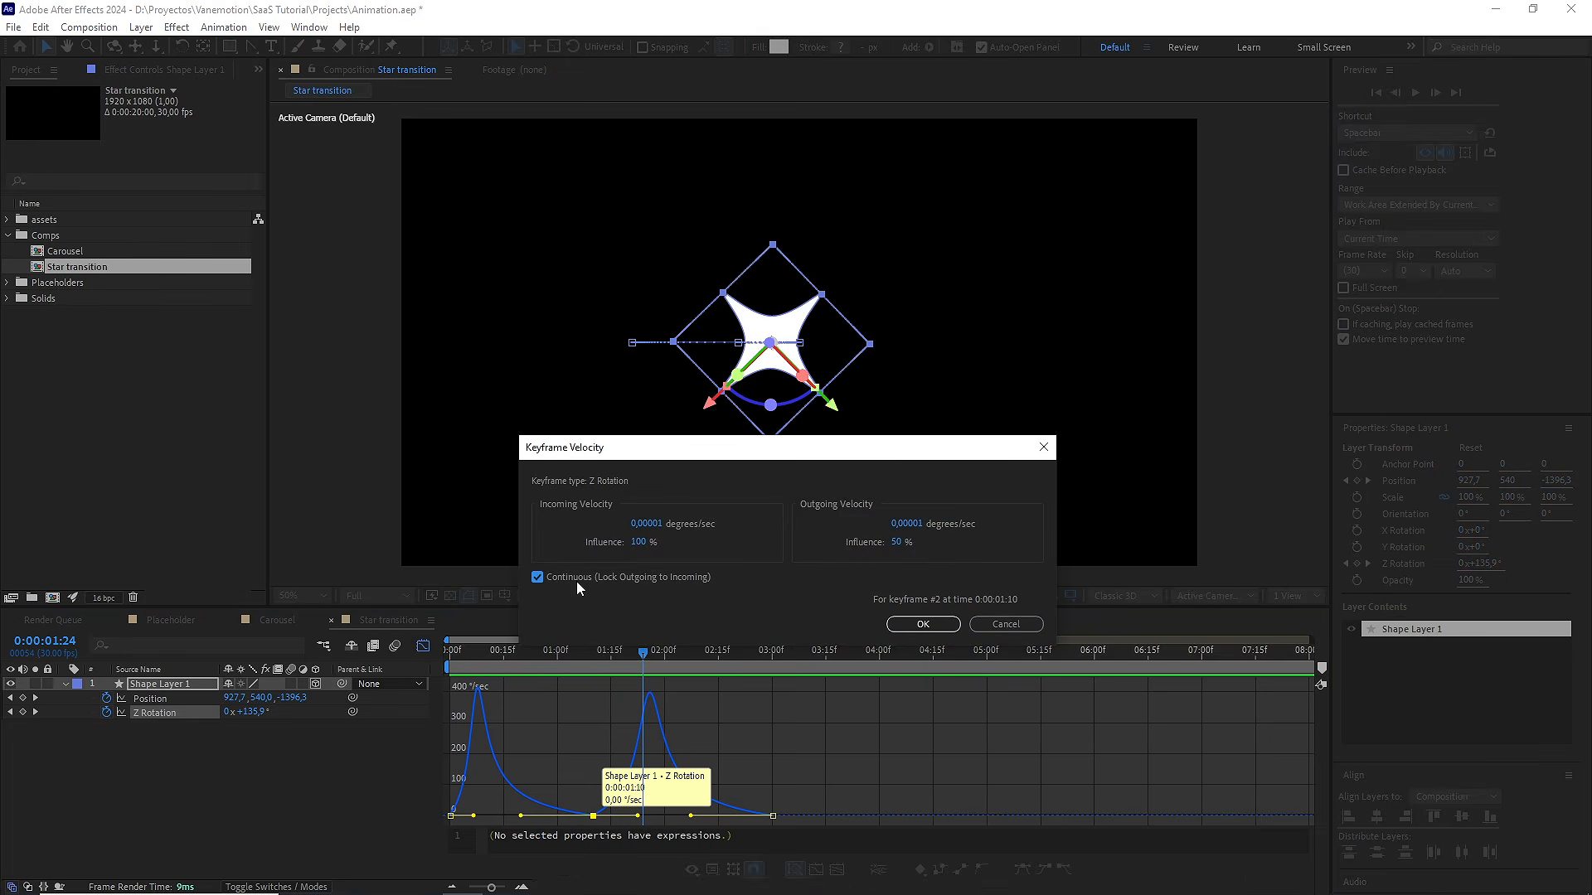
left_click(900, 624)
scroll(621, 786, "up", 1)
left_click_drag(579, 769, 702, 762)
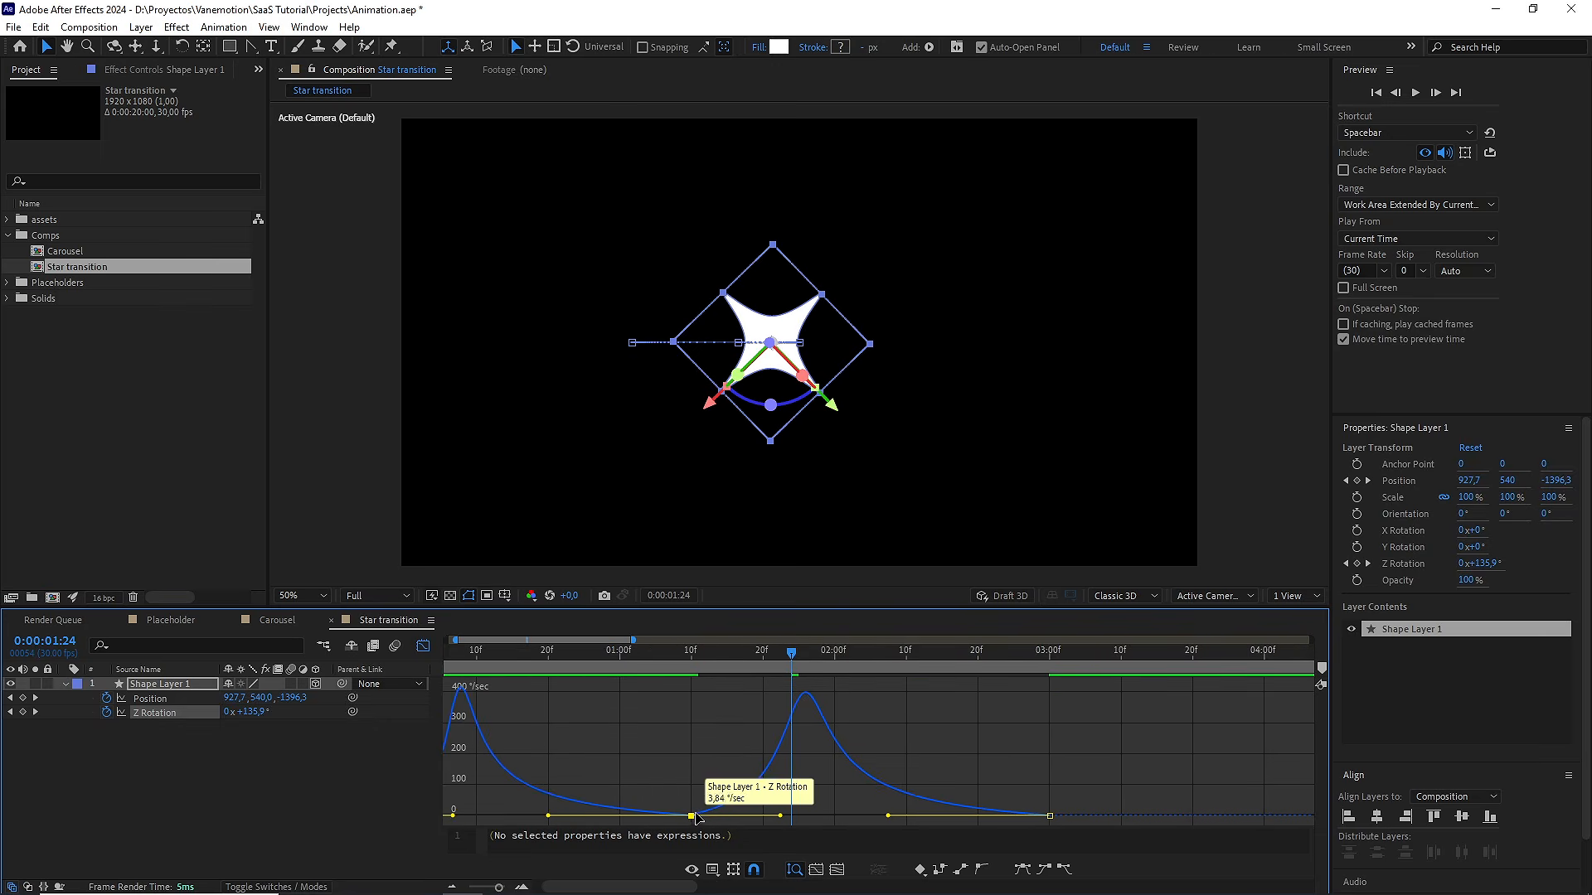
left_click_drag(693, 816, 694, 796)
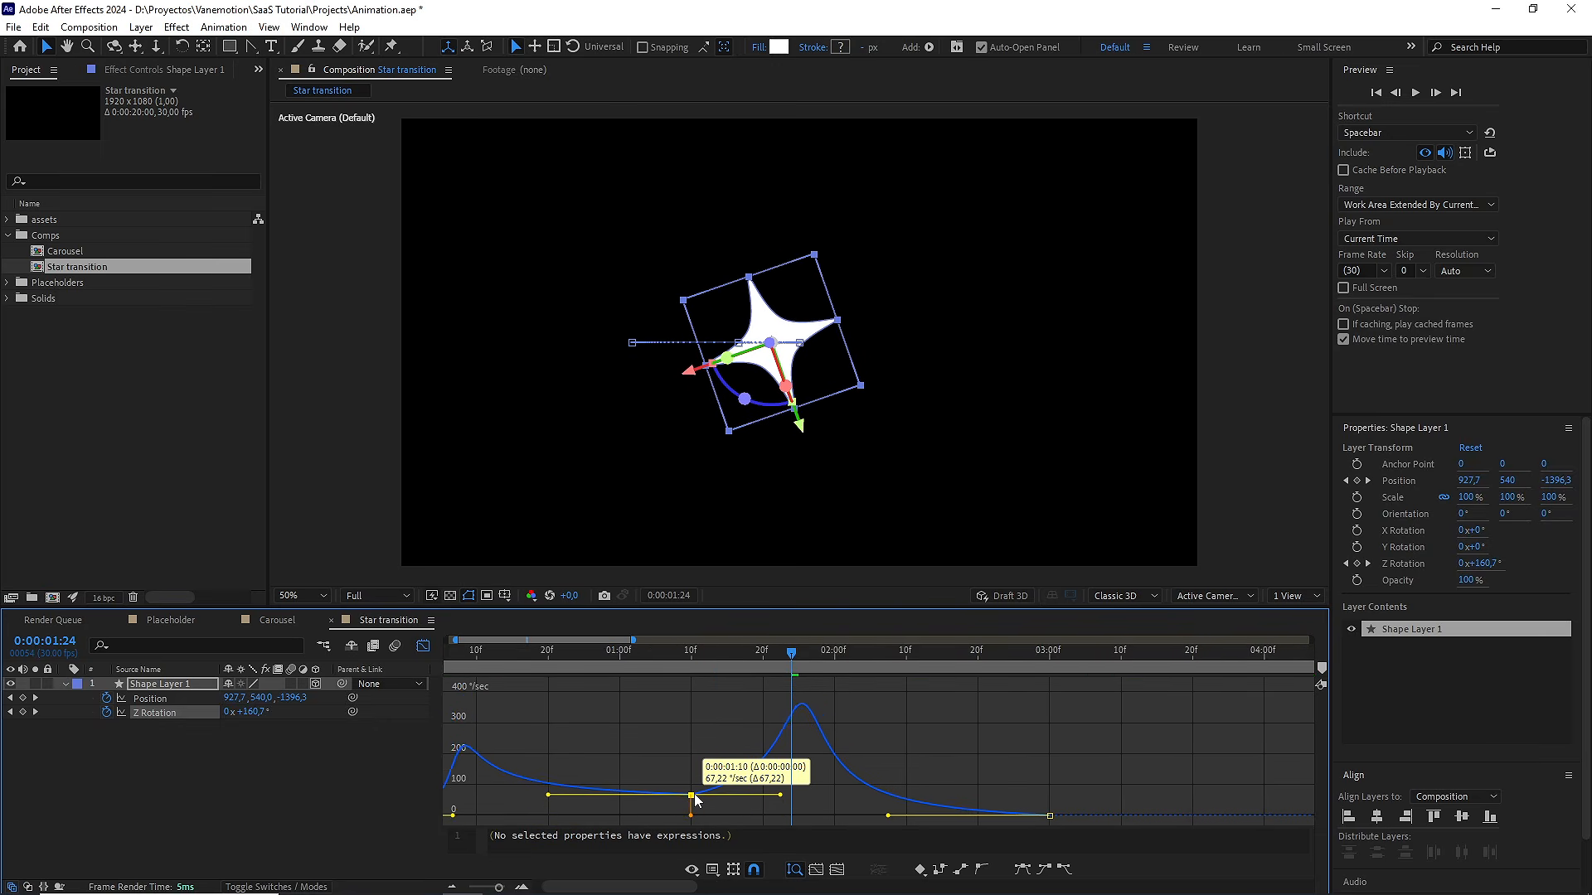
Preview the animation from the start with the continuous rotation through the middle keyframe
scroll(696, 797, "down", 1)
left_click_drag(622, 656, 407, 674)
key("space")
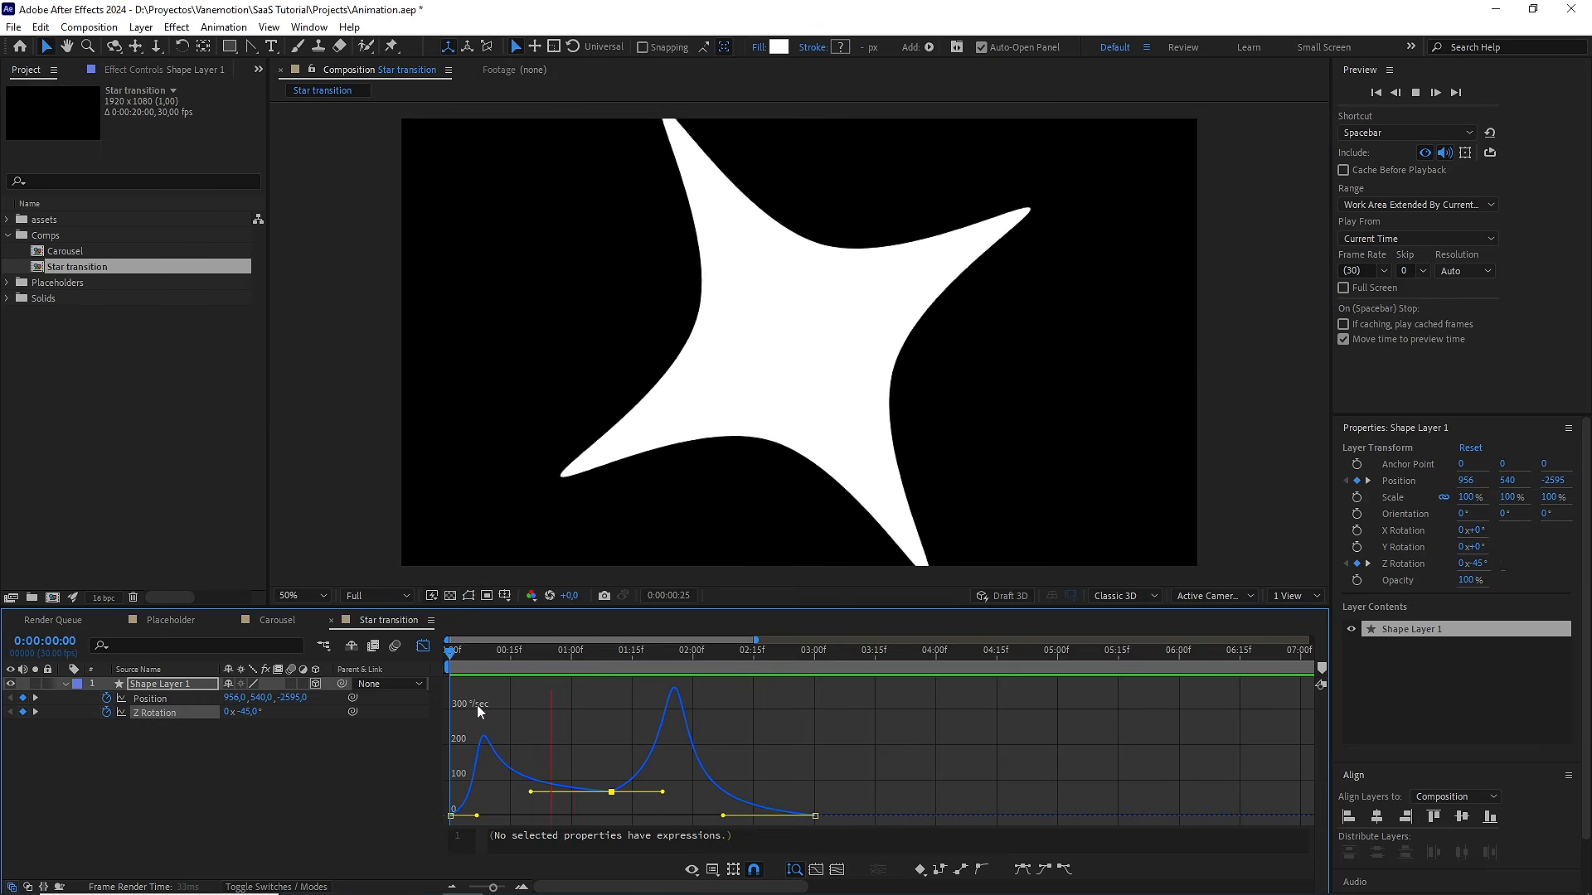
key("space")
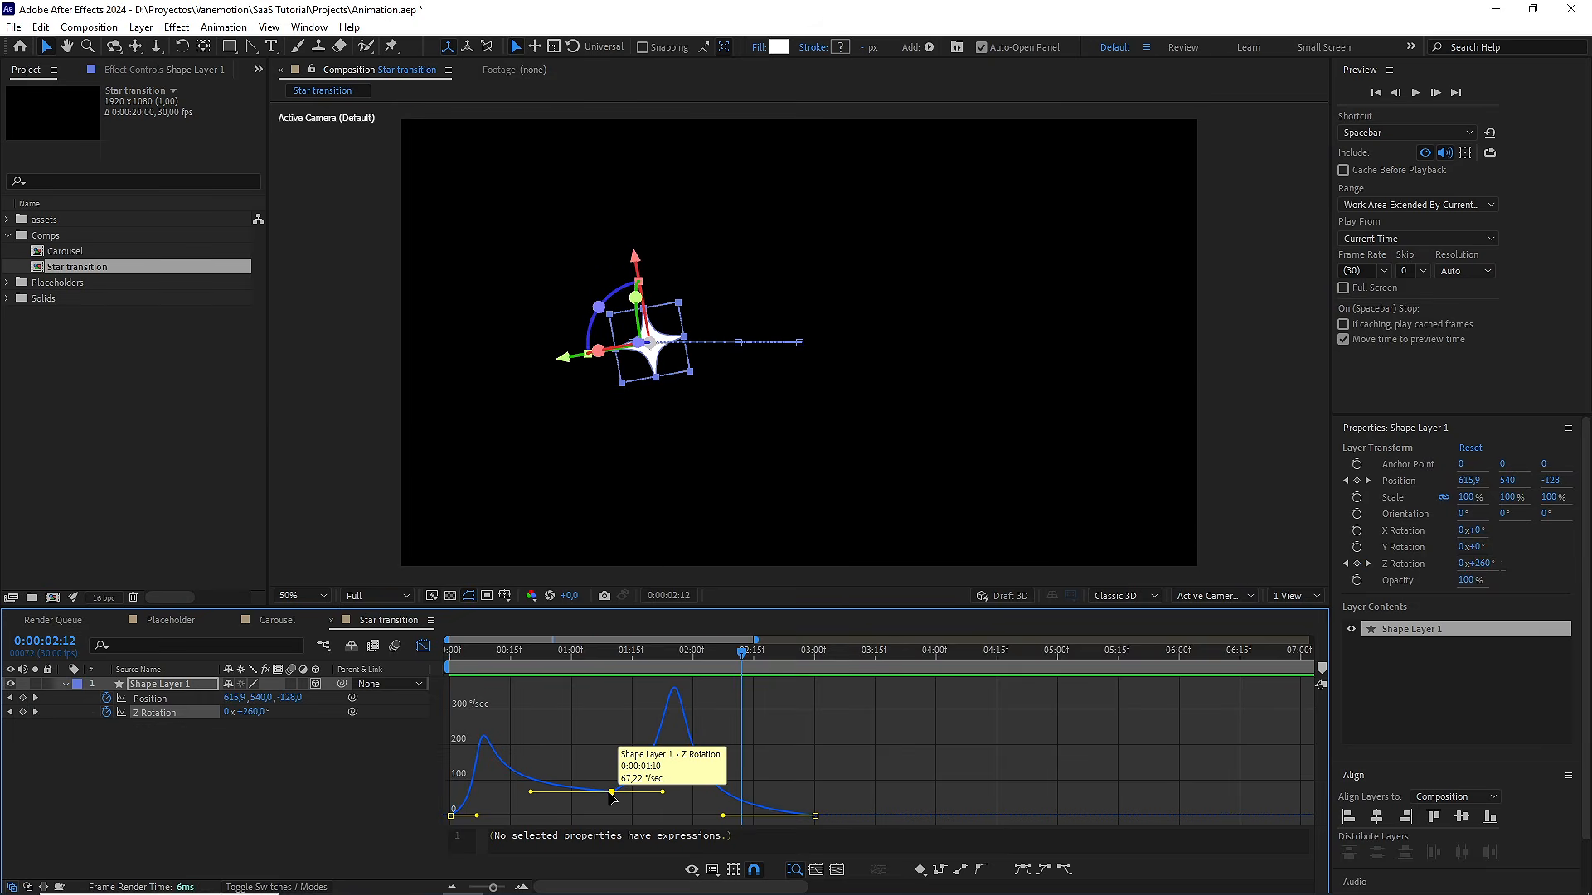
Adjust the Z Rotation speed at 0:00:01:10 and raise the first keyframe's outgoing speed to match it
double_click(612, 794)
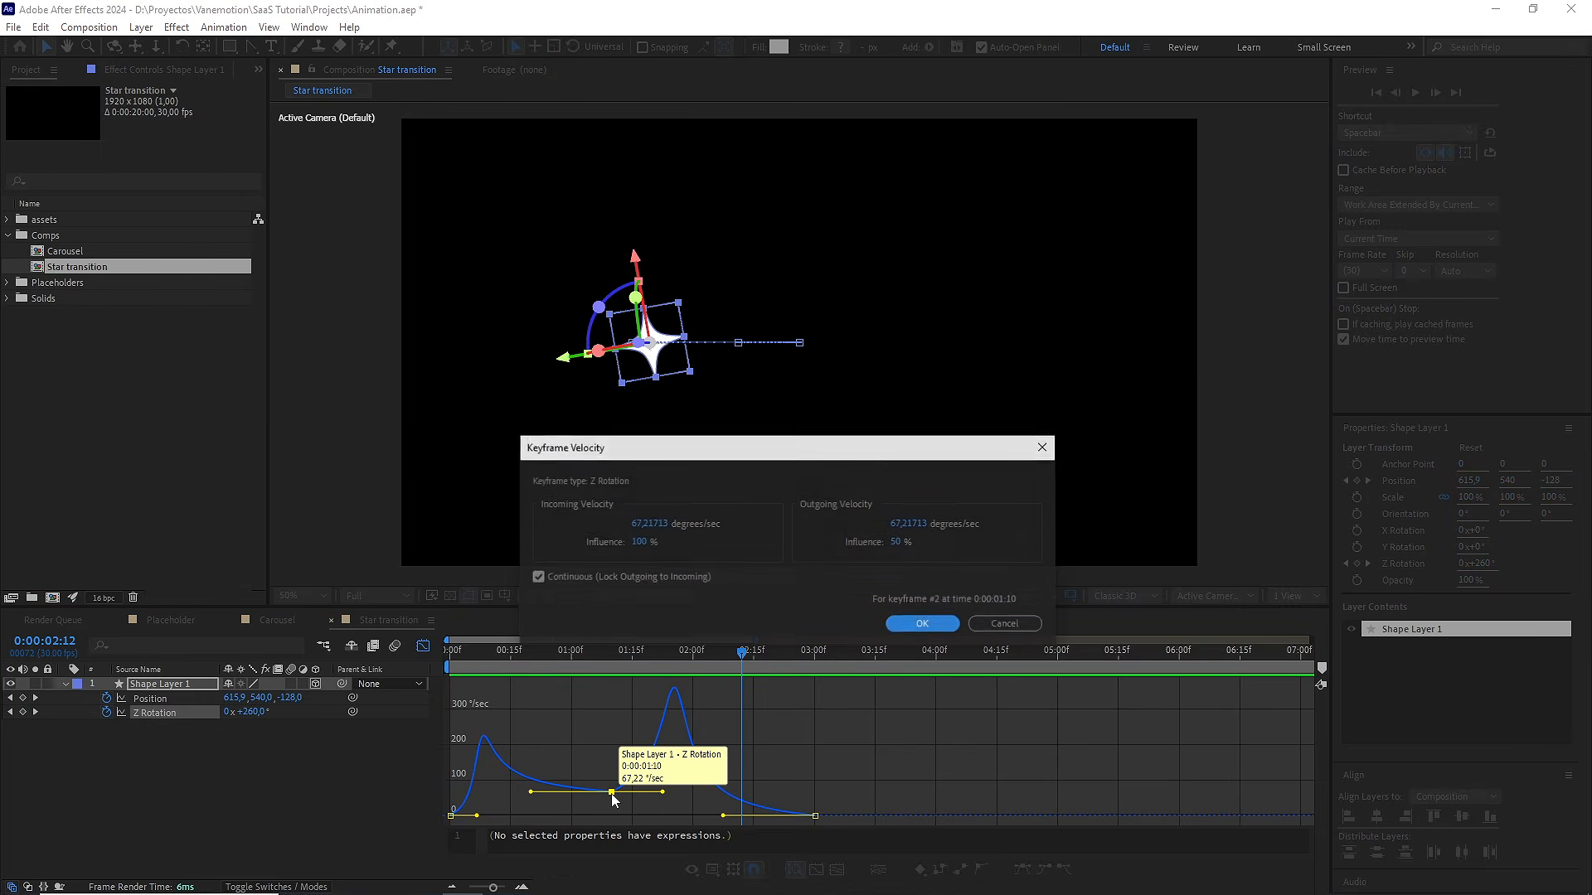
left_click(900, 531)
left_click(923, 625)
double_click(450, 816)
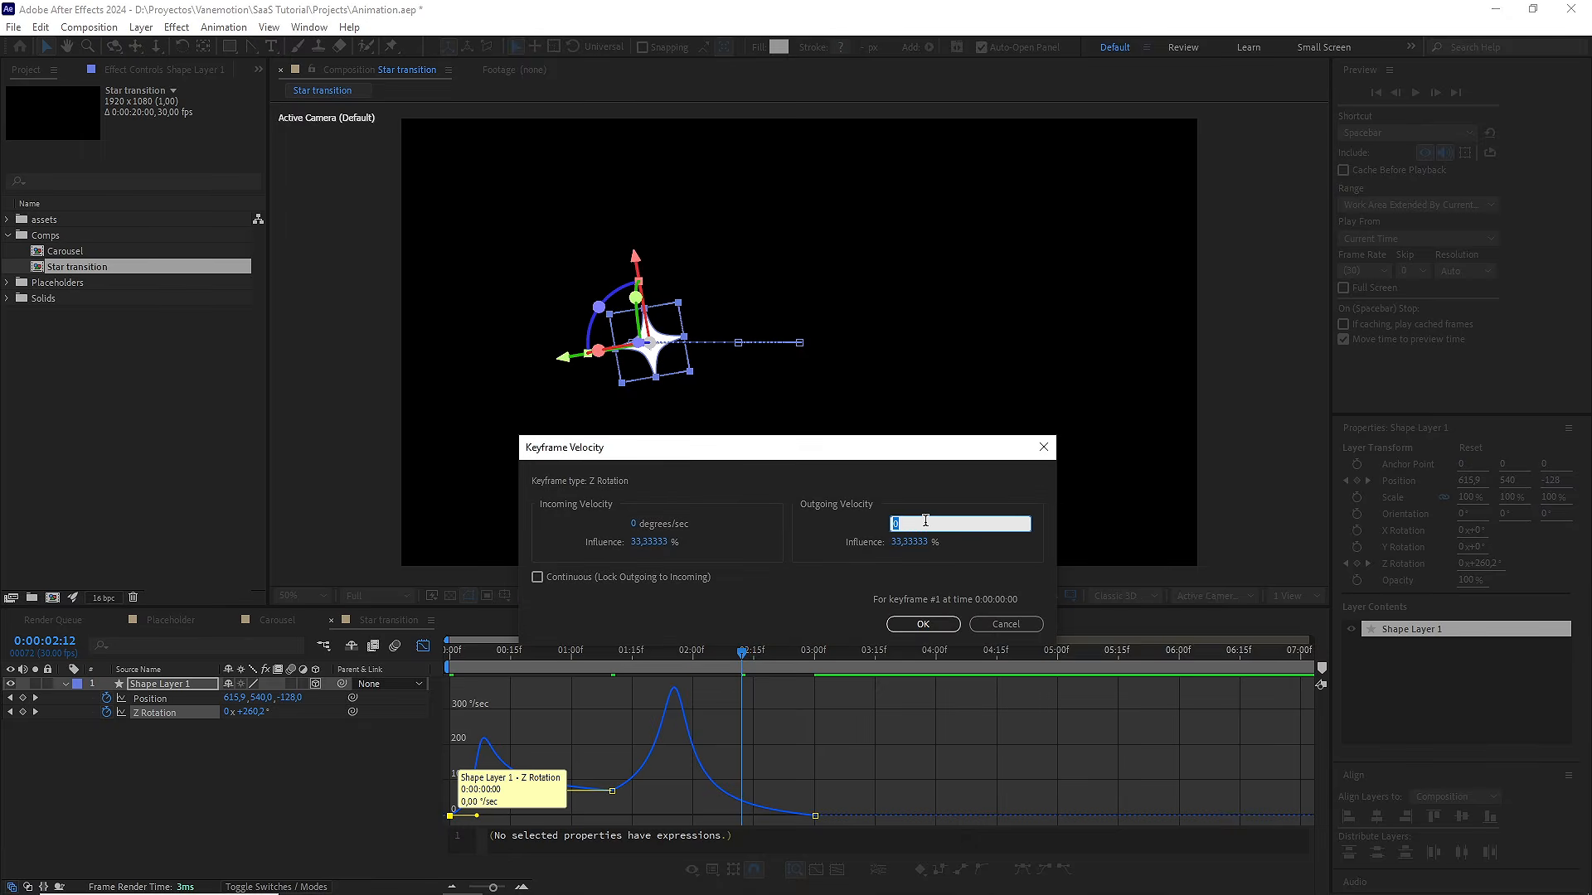
left_click(924, 625)
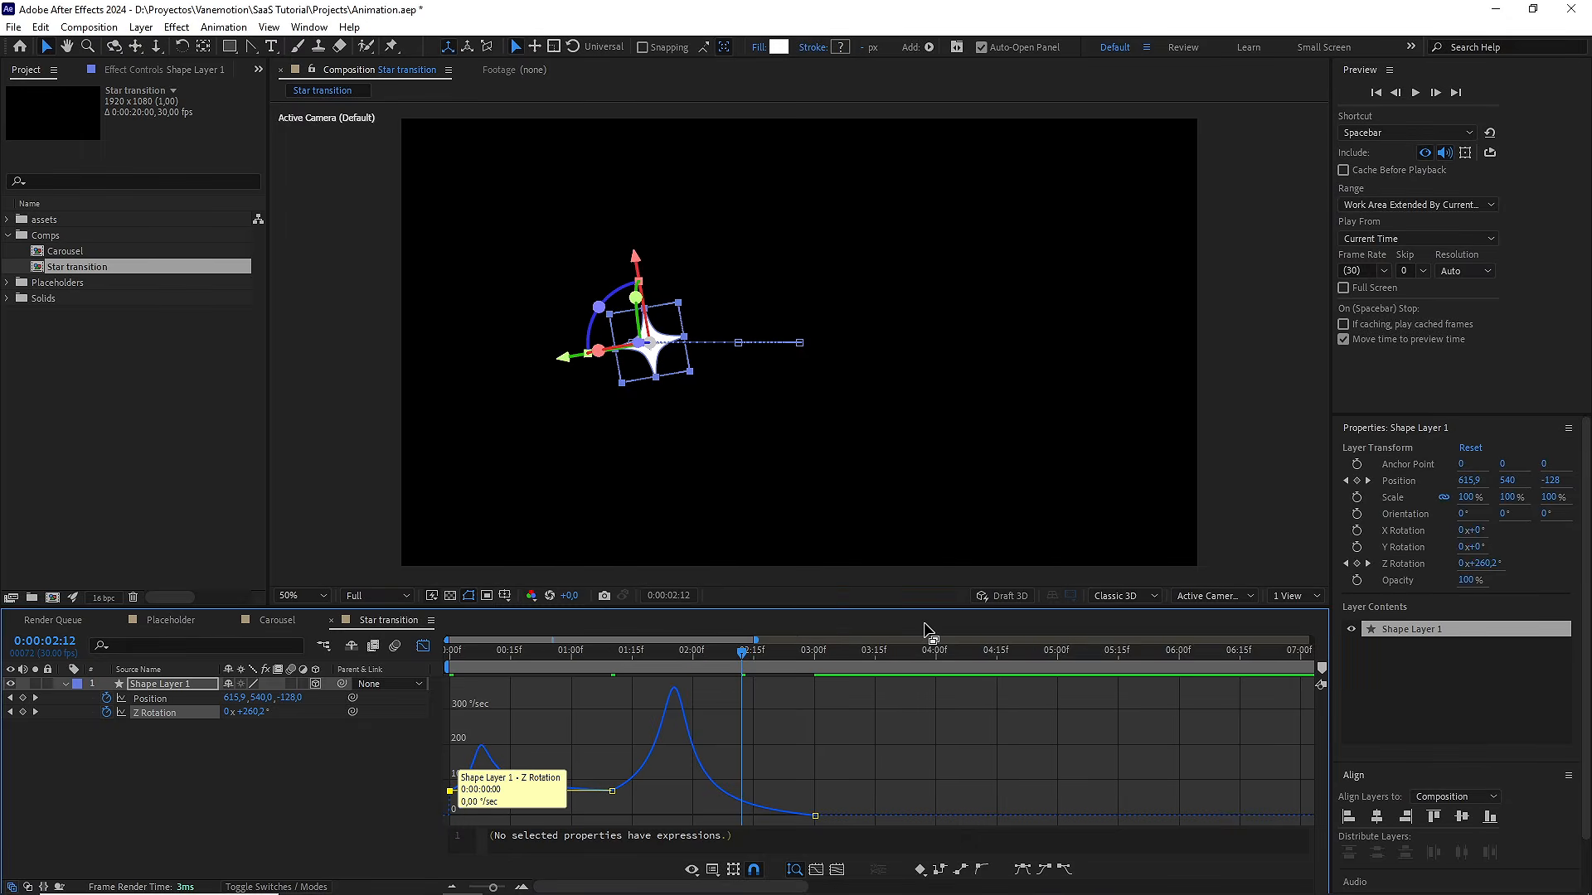
Play the transition from the first frame and check that the star rotates from the very start
left_click_drag(742, 652, 448, 665)
key("space")
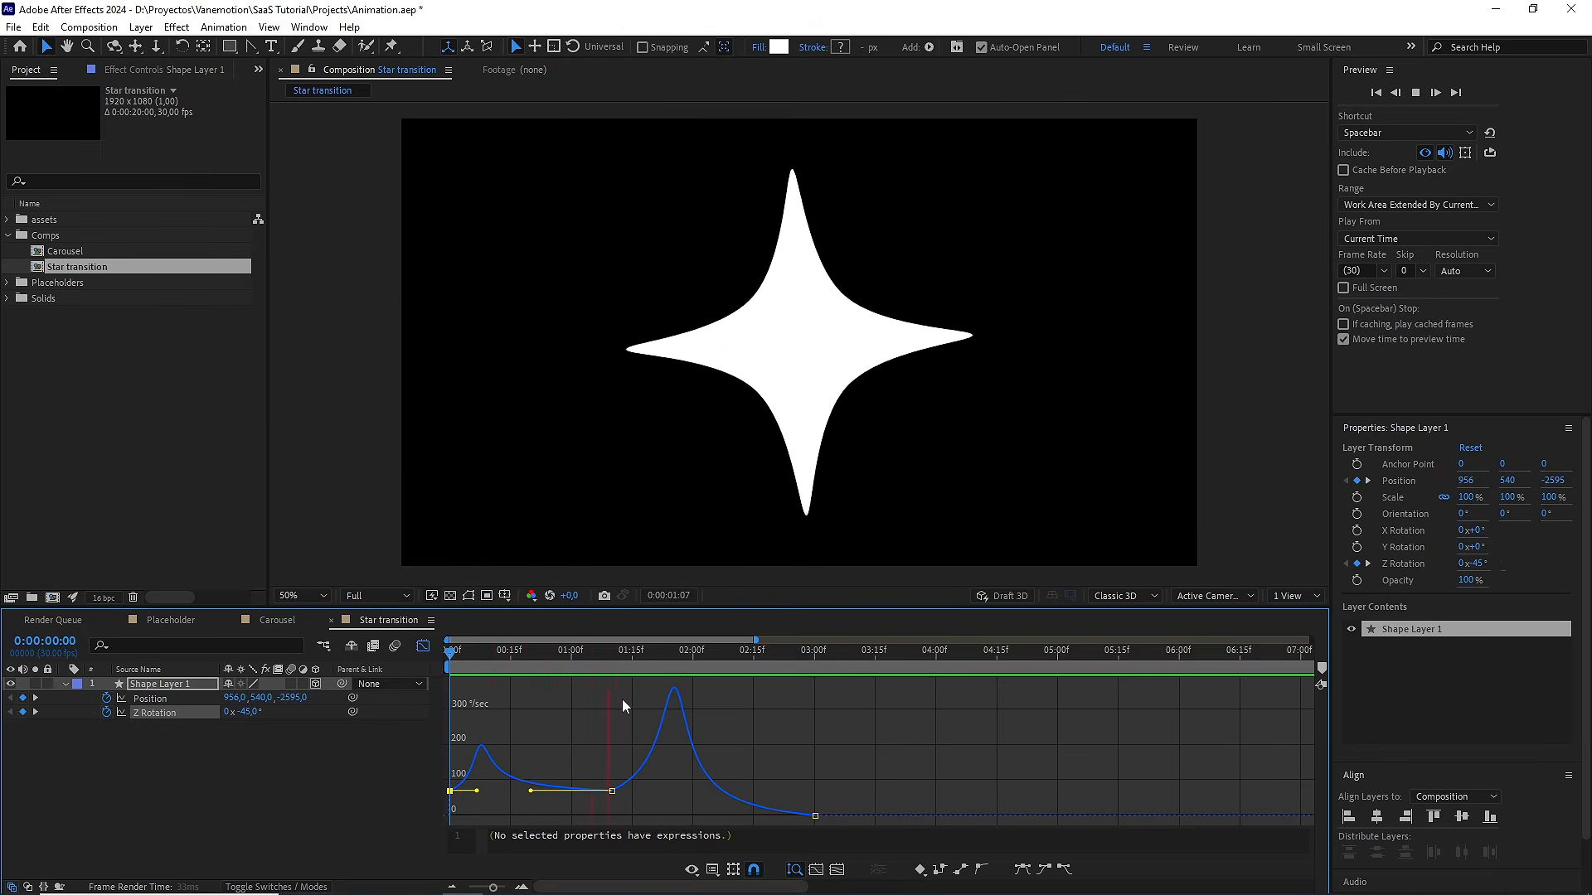
key("space")
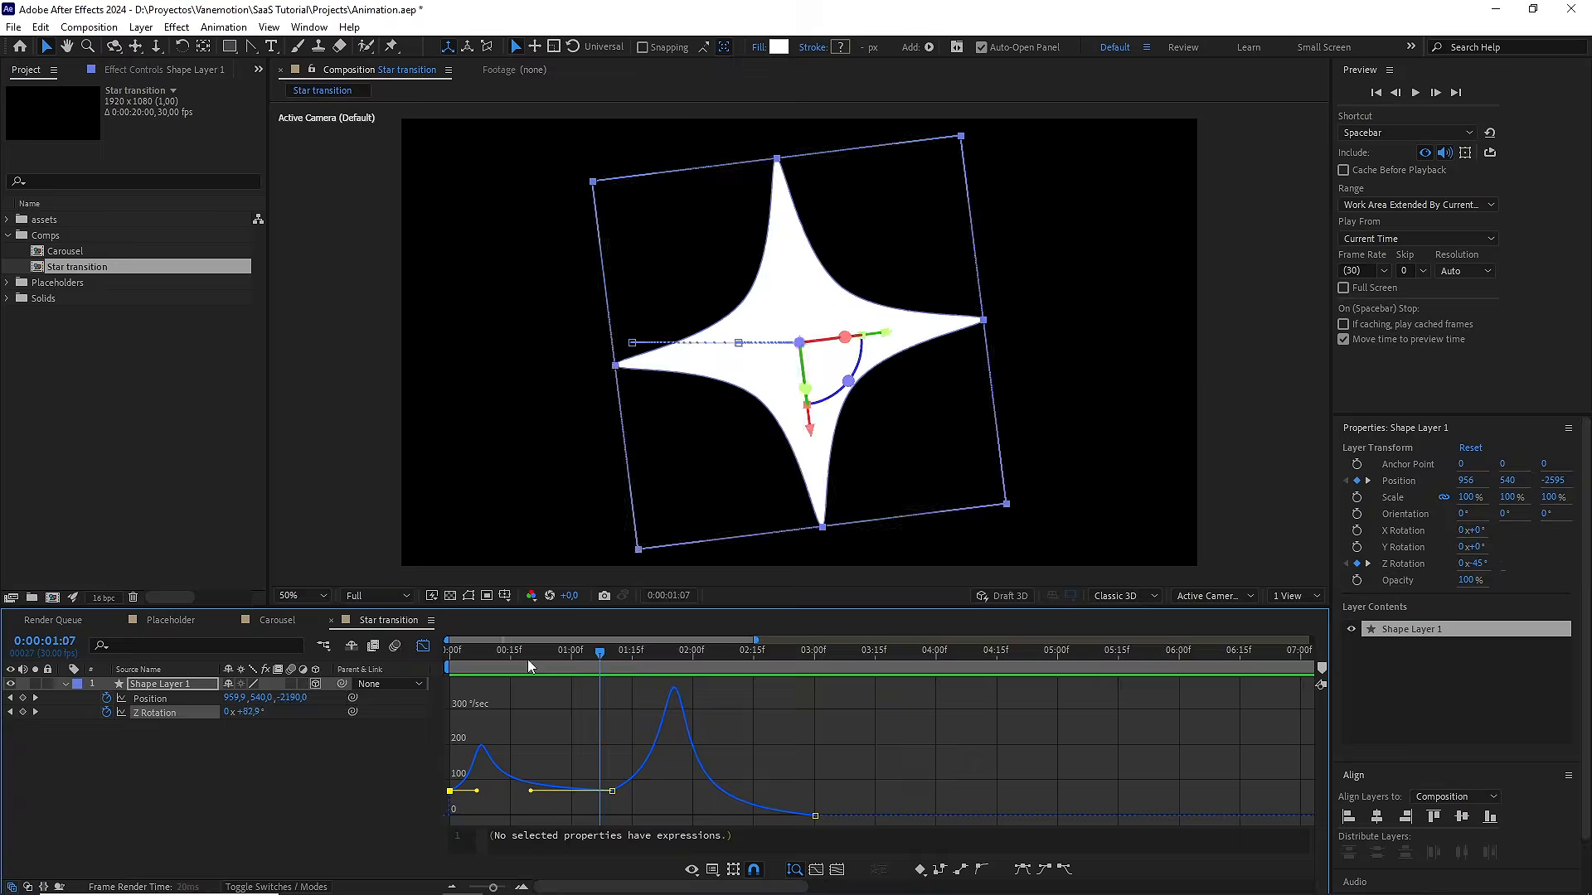
key("space")
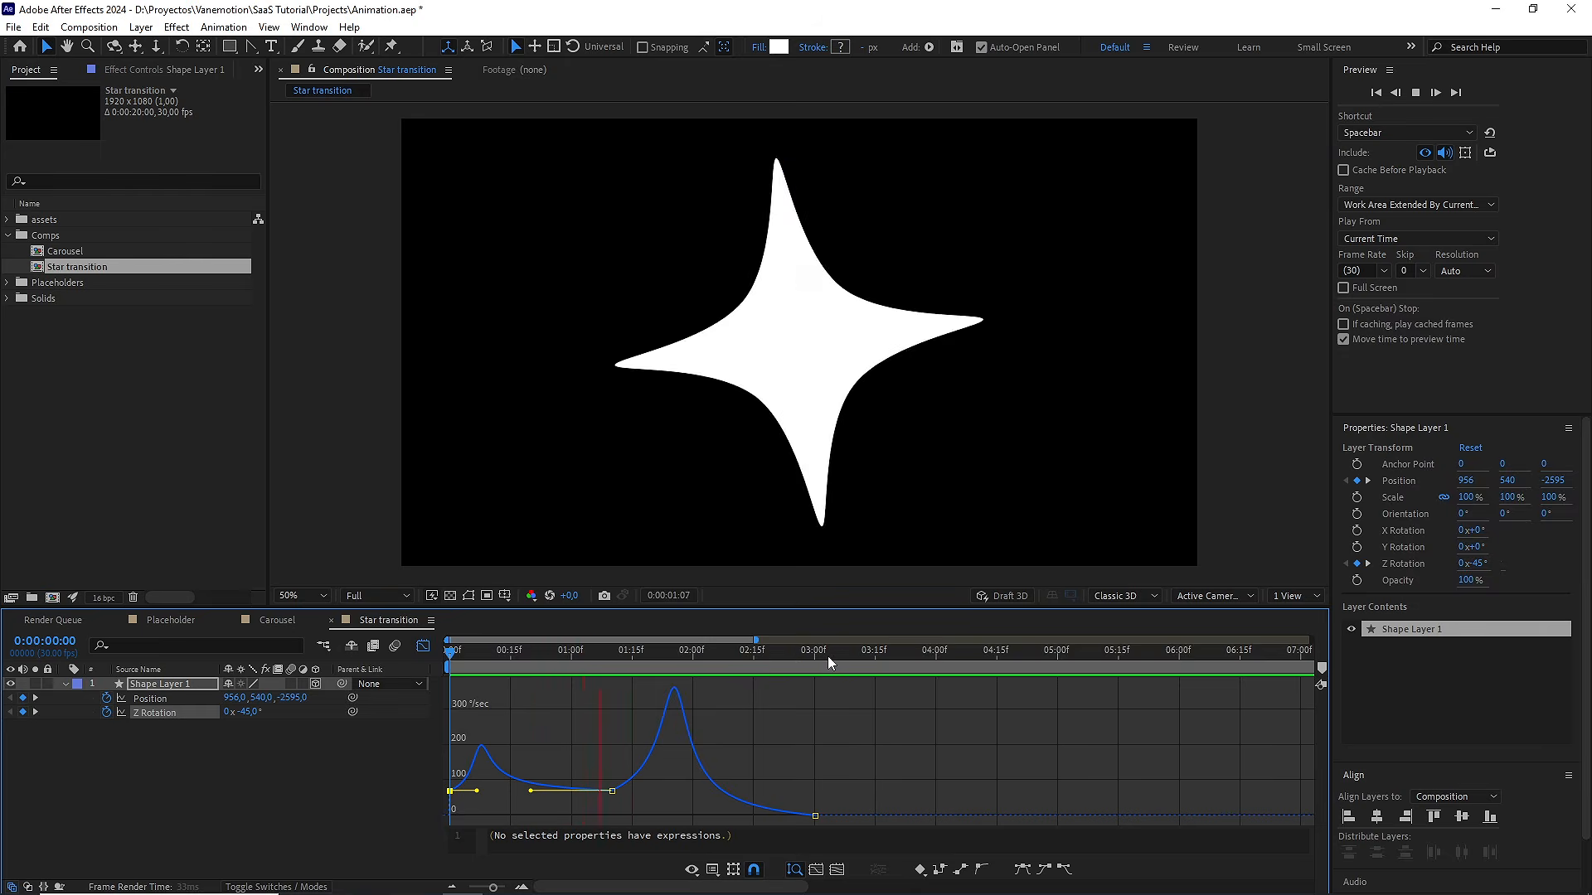
End the work area at about 0:00:03:16 and return the current time to the first frame
left_click(872, 659)
left_click_drag(877, 663, 418, 671)
left_click(1297, 600)
left_click(1299, 612)
Fit the composition view to its panel and show the collapsed star layer as a bar instead of its speed graph
left_click(67, 684)
left_click(301, 597)
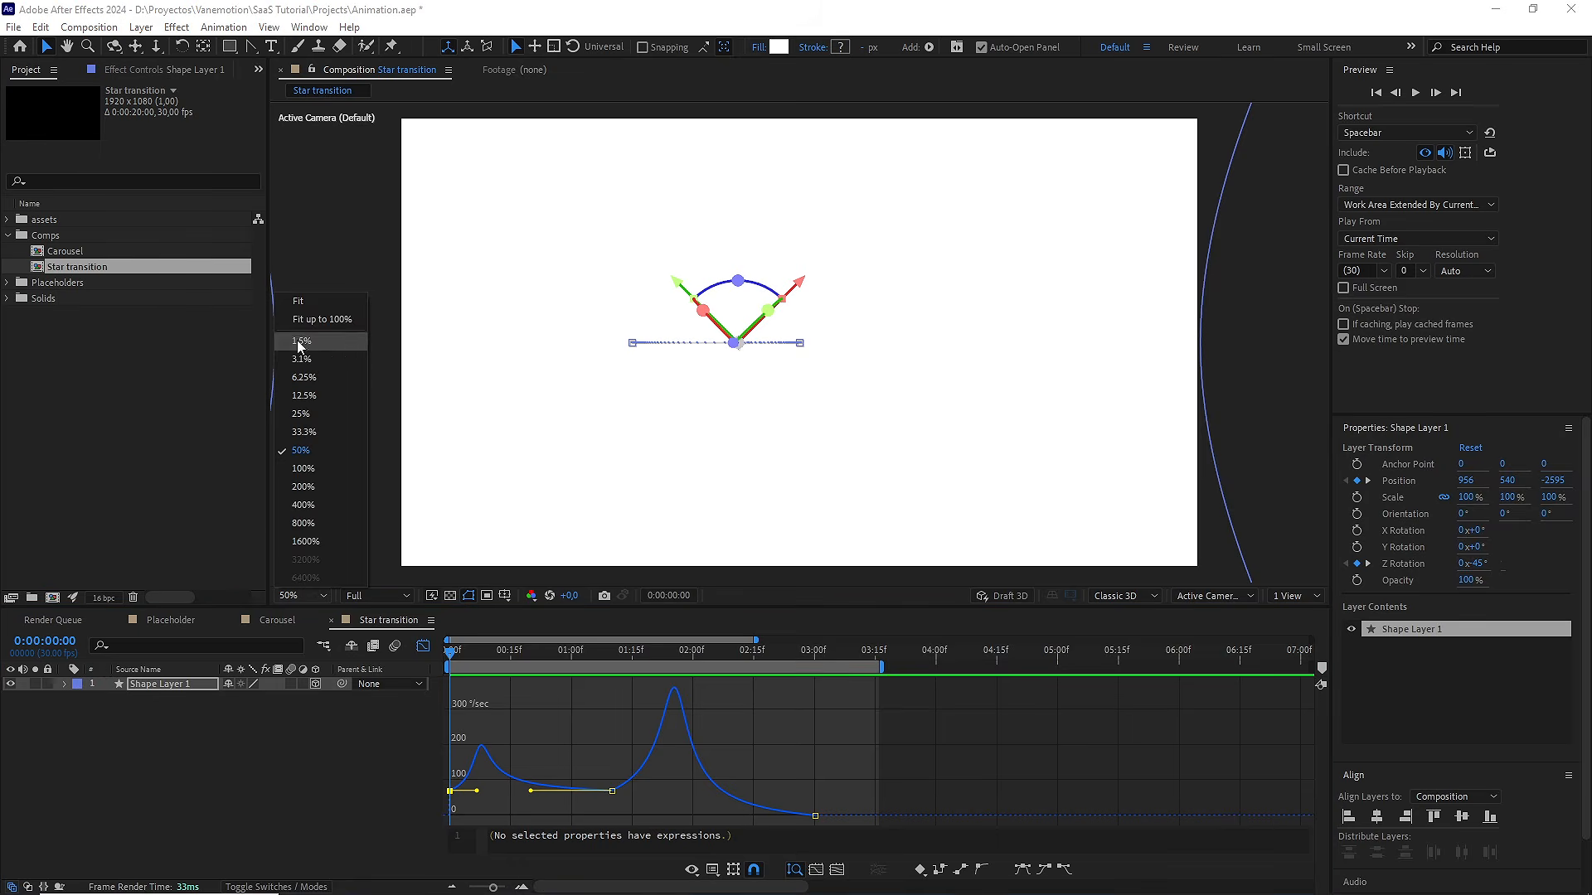
left_click(302, 304)
left_click(423, 645)
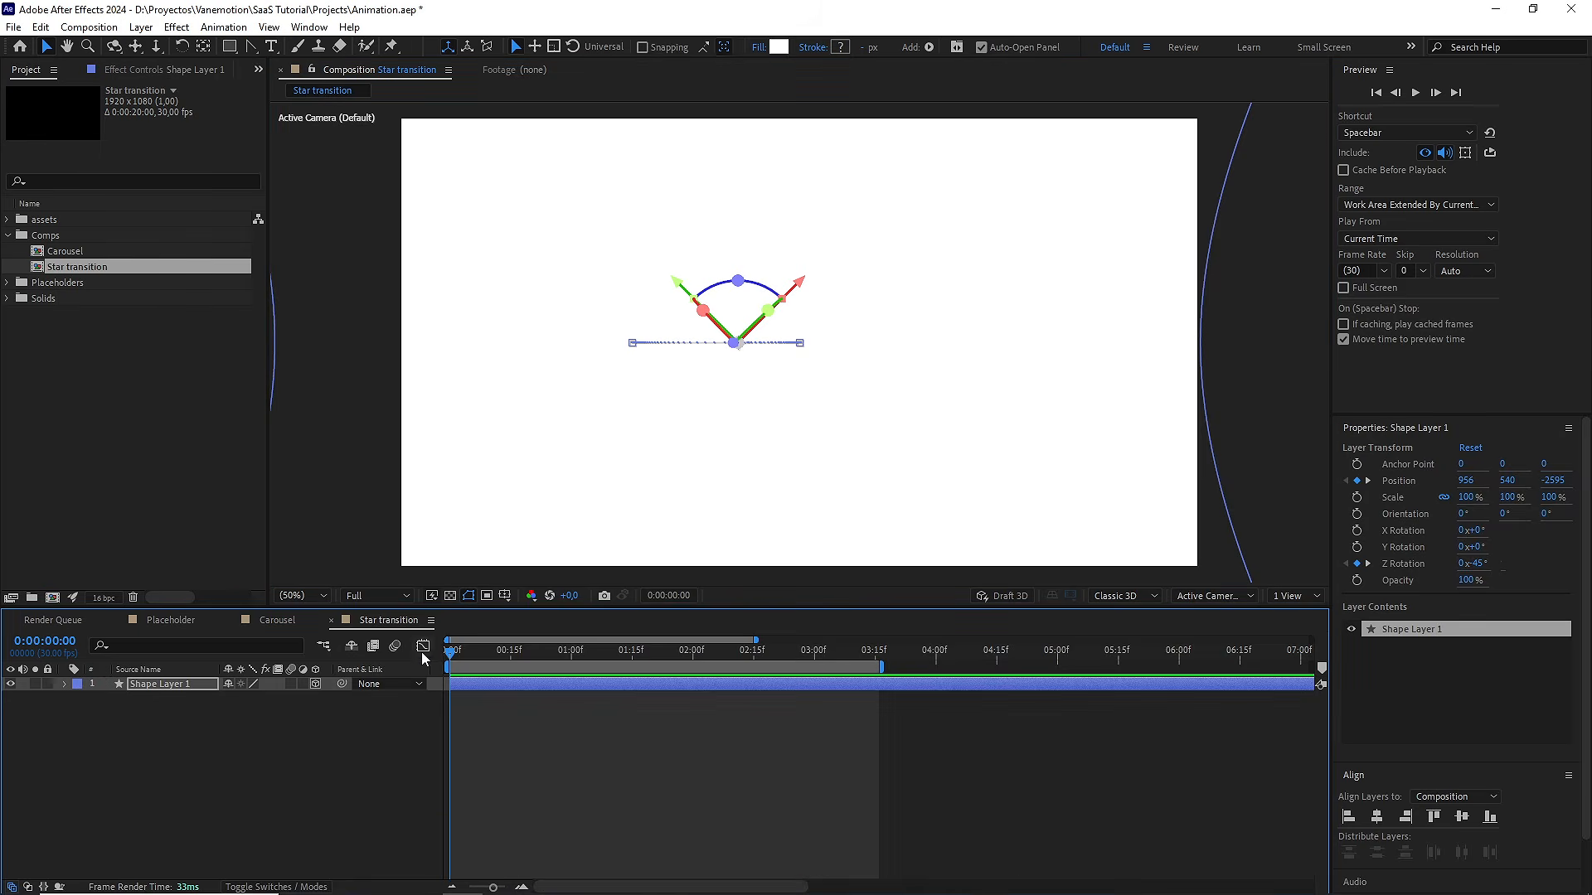
Deselect the star layer and play the transition within the shortened work area
left_click(352, 774)
key("space")
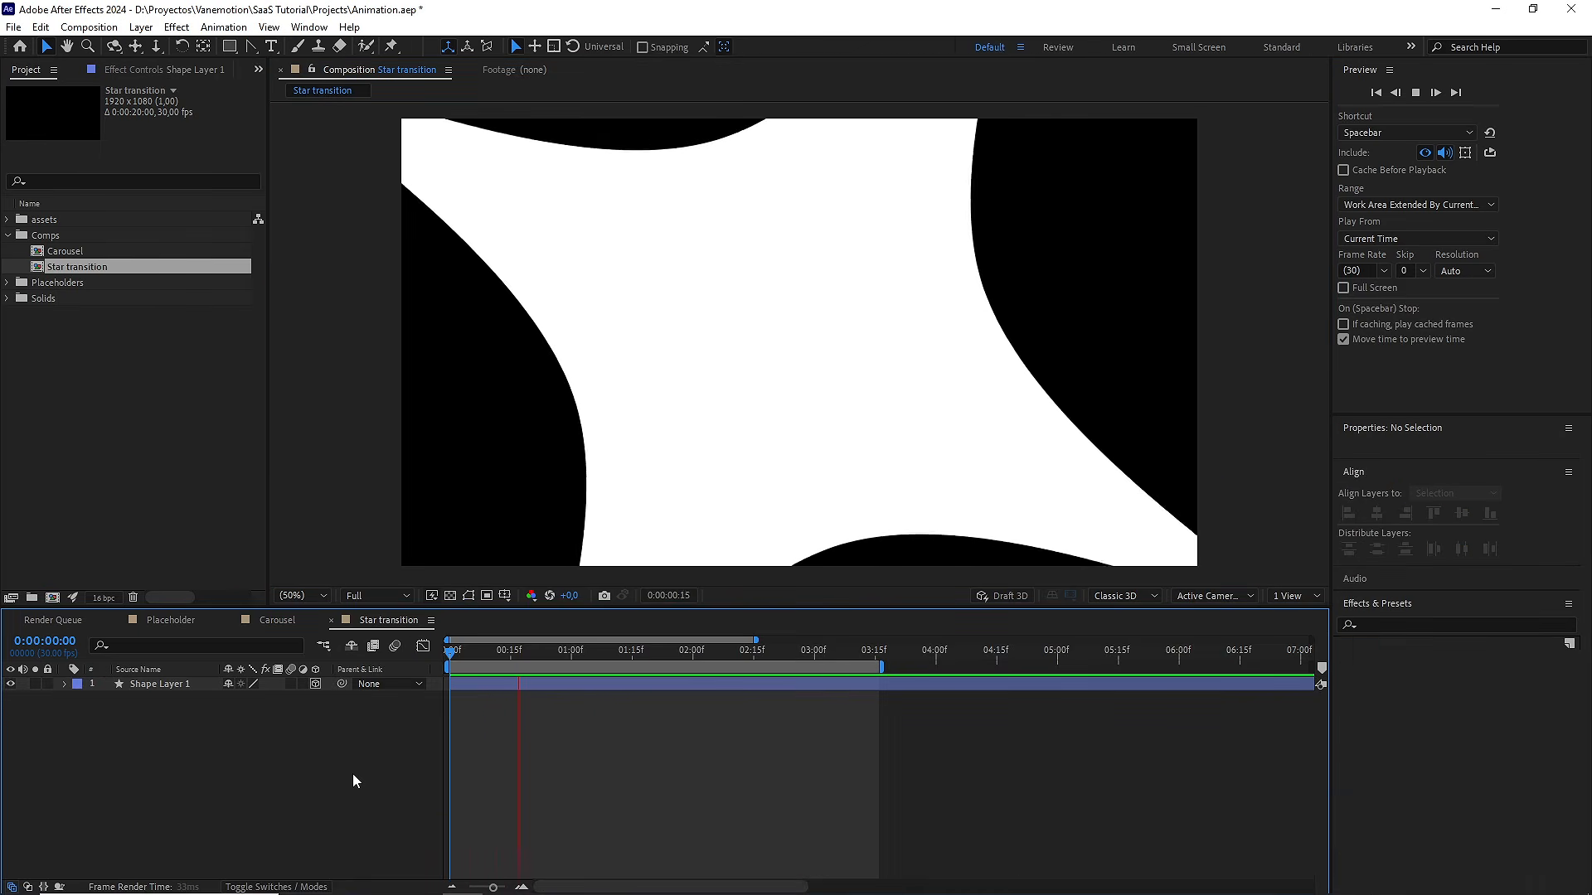
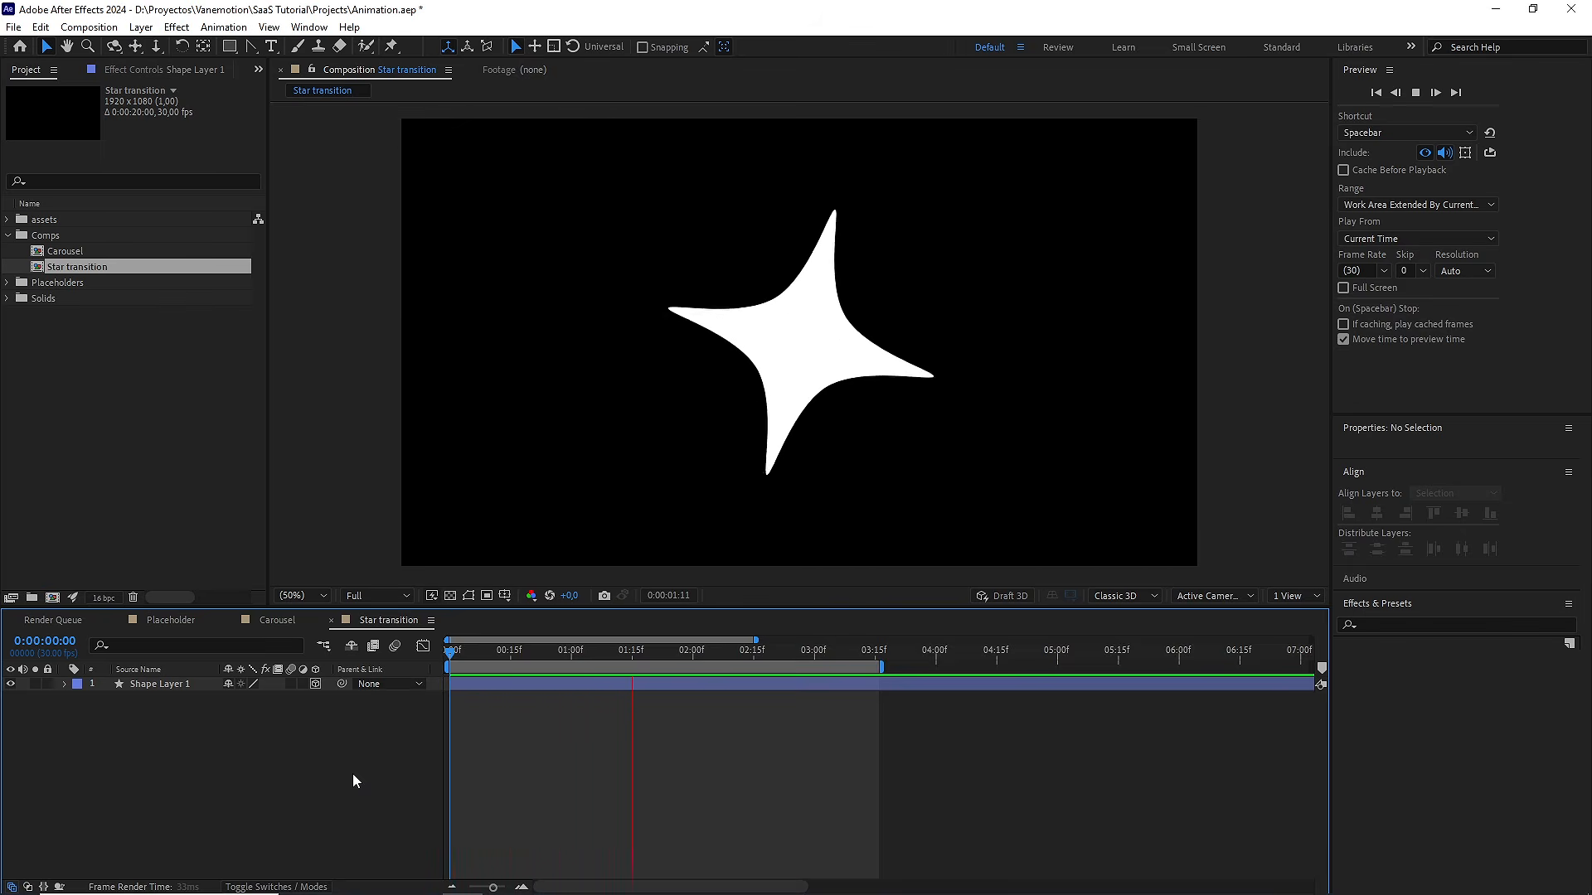
Replay the star transition from the first frame and check how the star rotates and recedes
key("space")
left_click_drag(794, 655, 449, 654)
key("space")
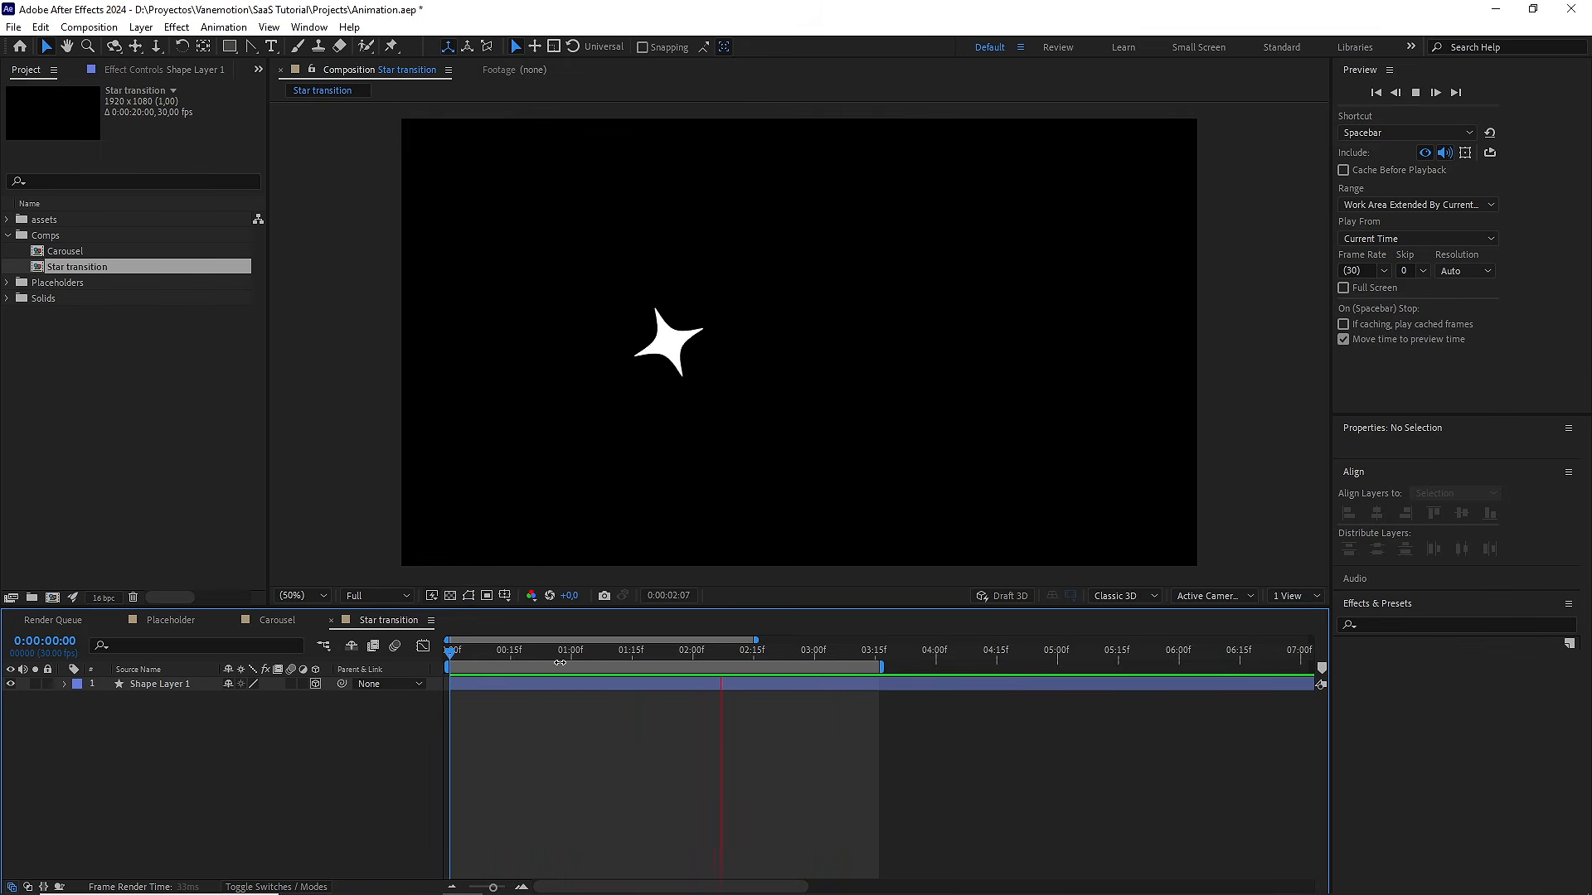
key("space")
key("space")
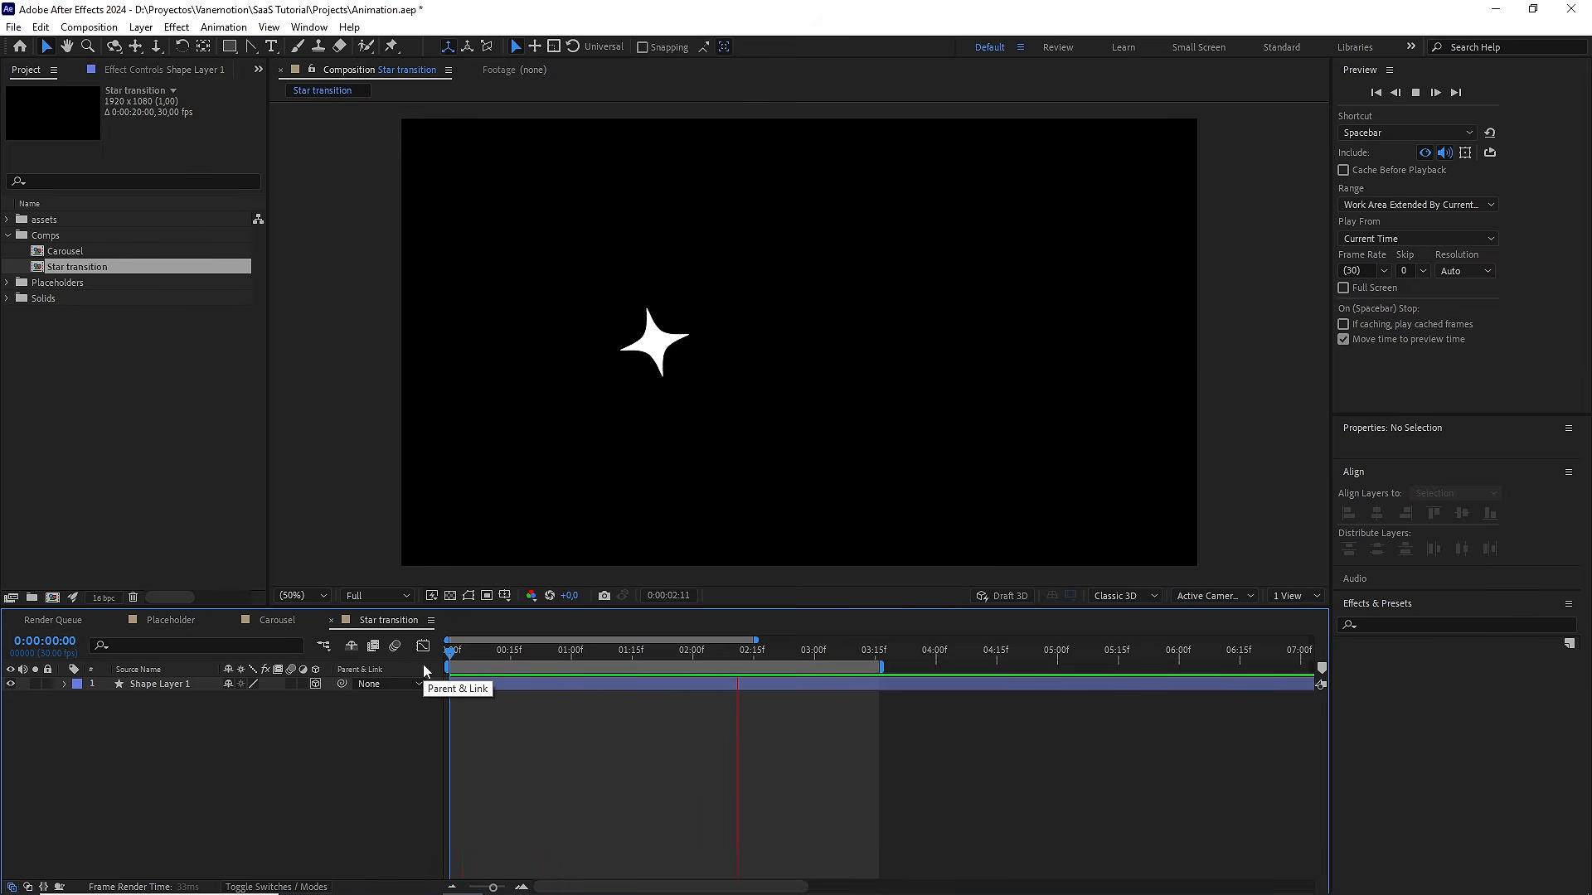
key("space")
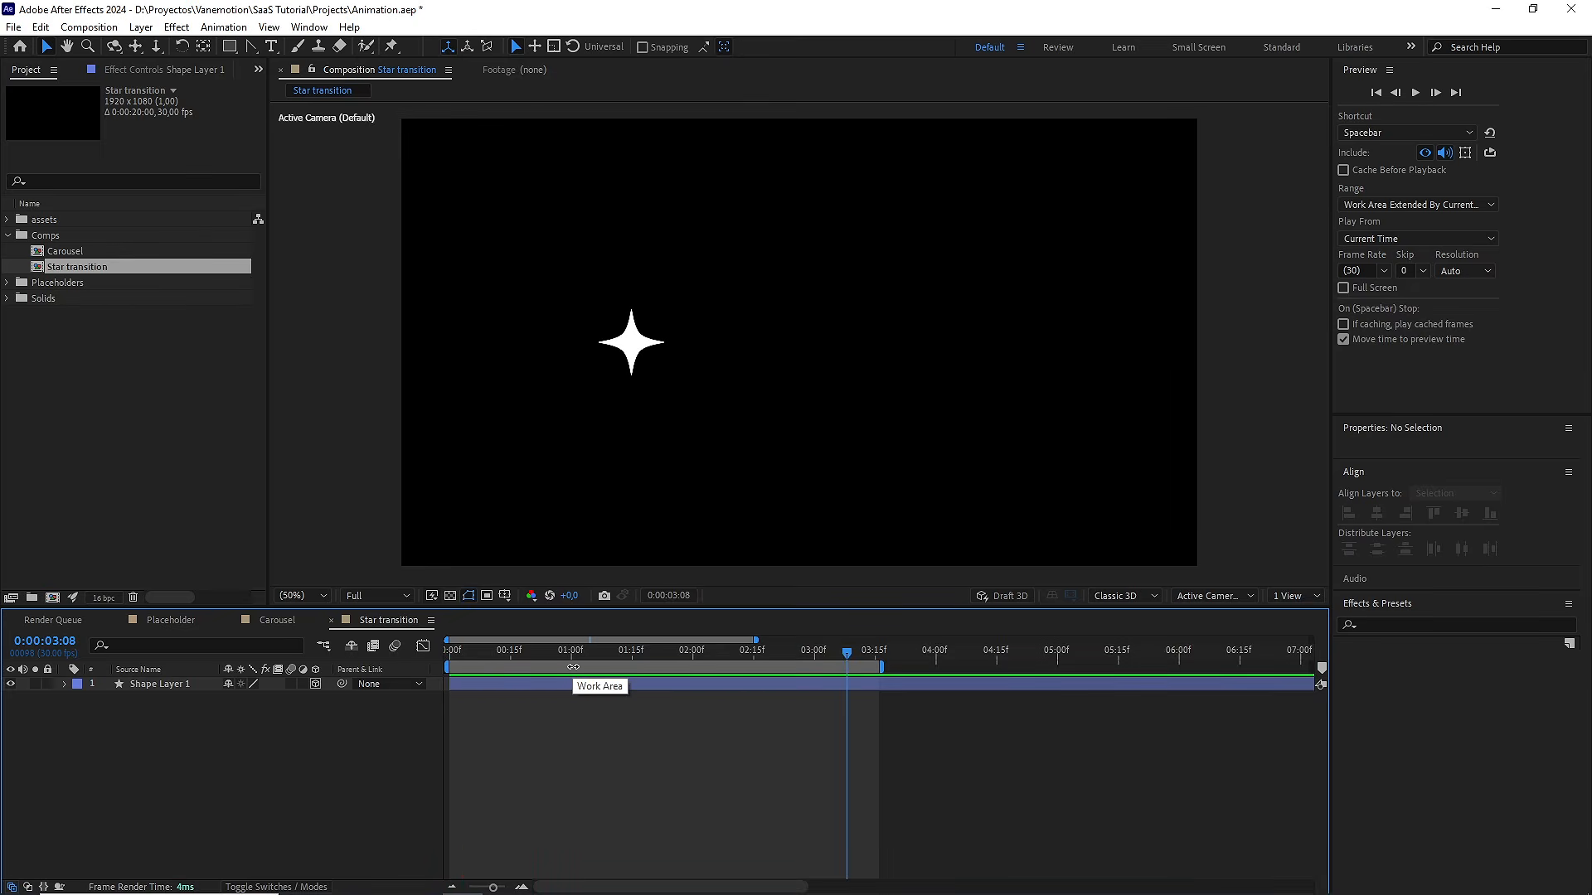
Reset the work area to the full composition length, show the whole timeline and return to the first frame
double_click(573, 667)
left_click_drag(494, 889, 469, 888)
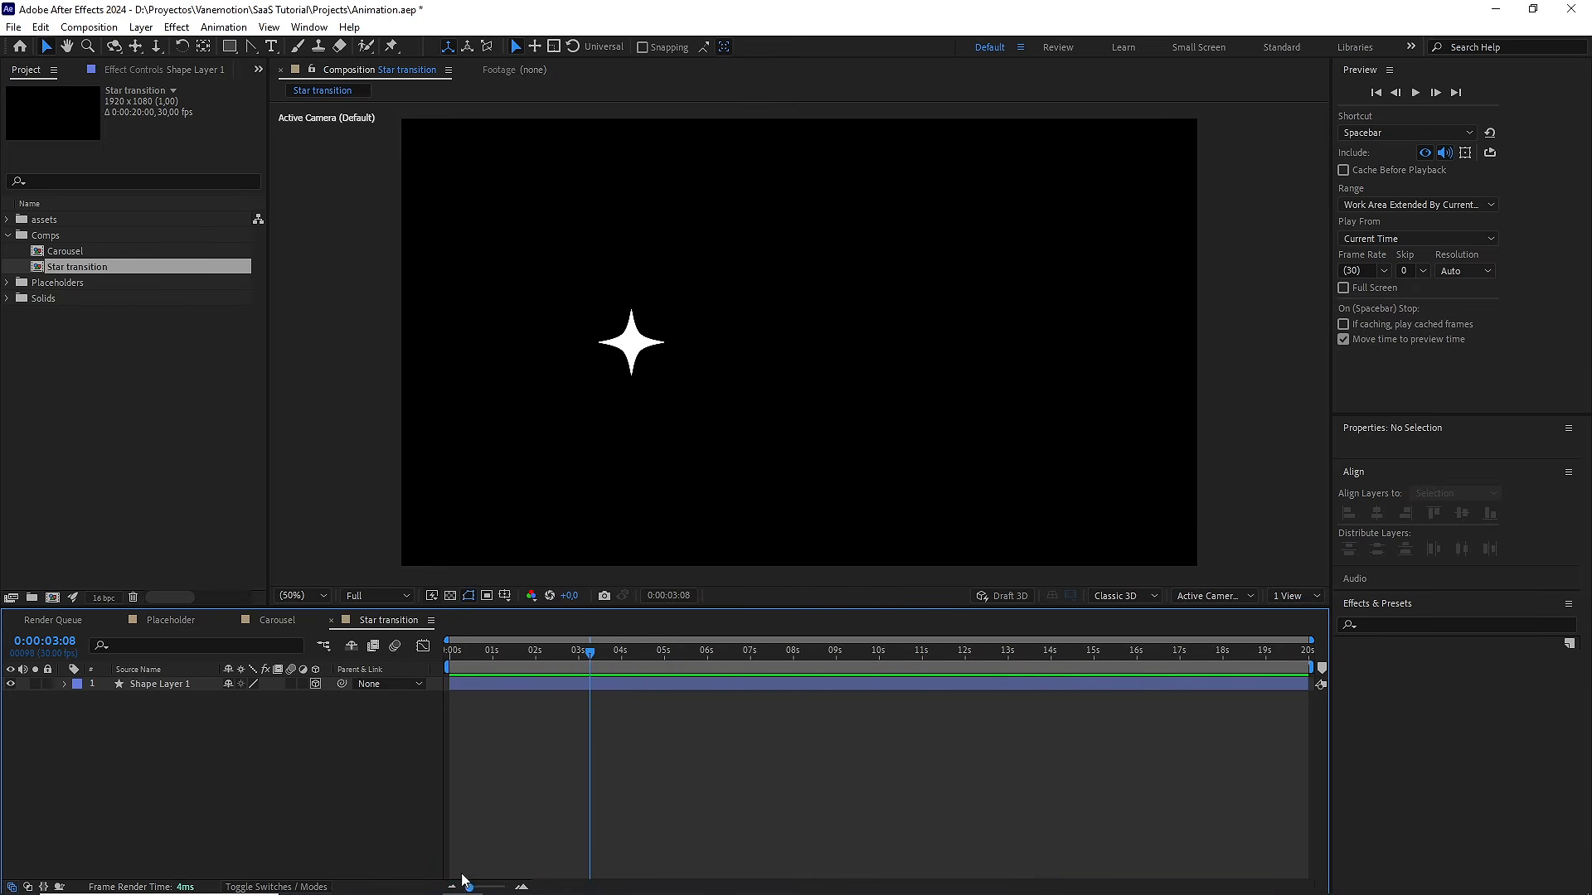
key("Home")
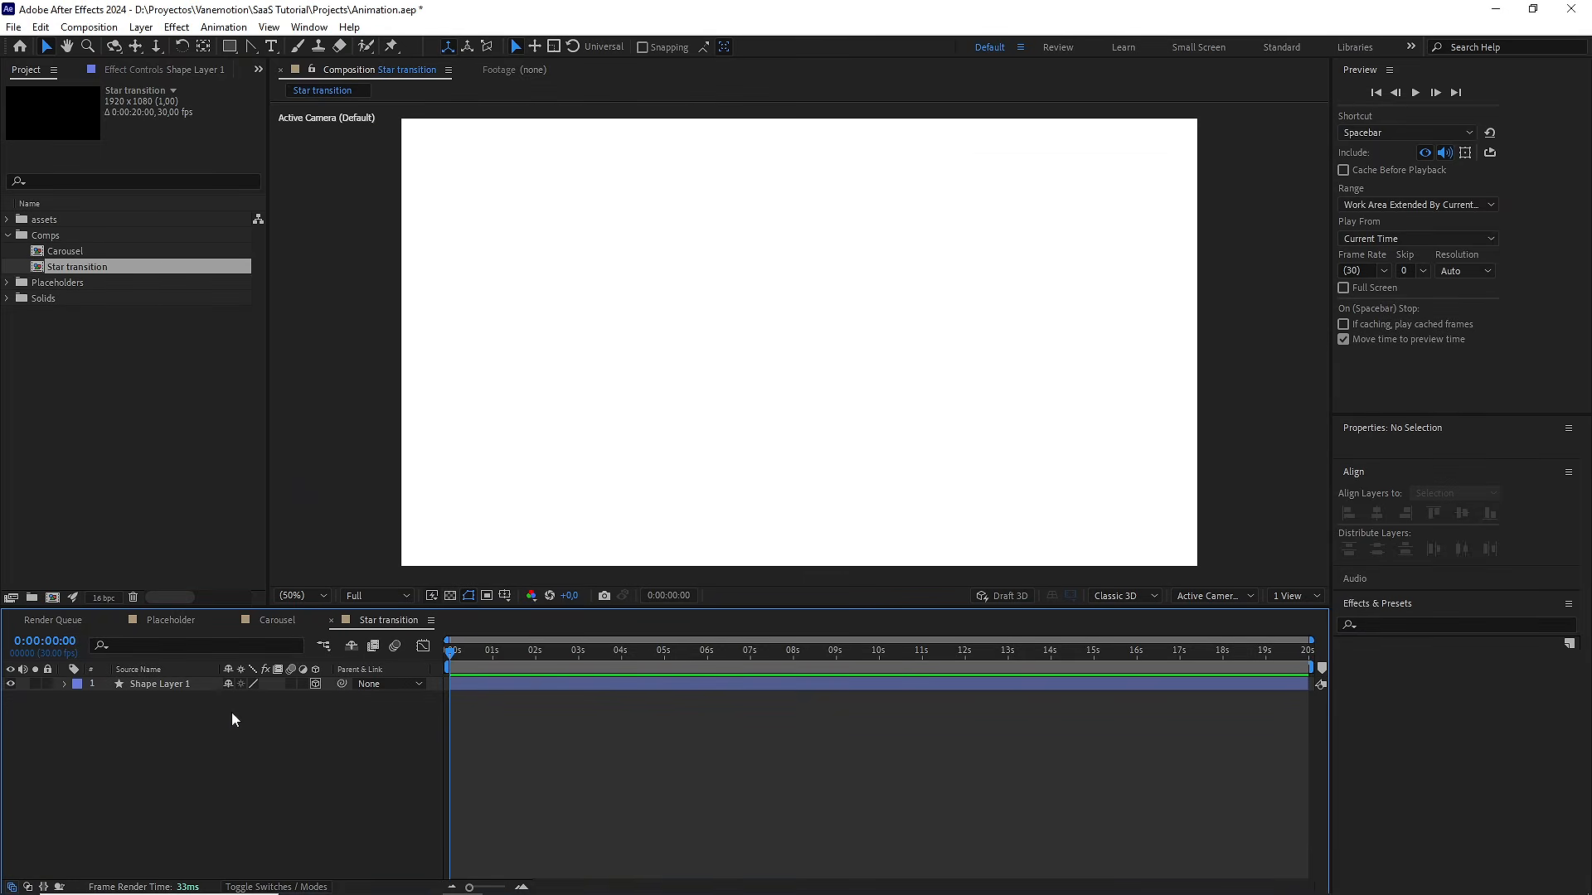
Create a composition named Montaje in the Comps folder, 1920 x 1080 px, 30 fps and 20 seconds long
left_click(8, 235)
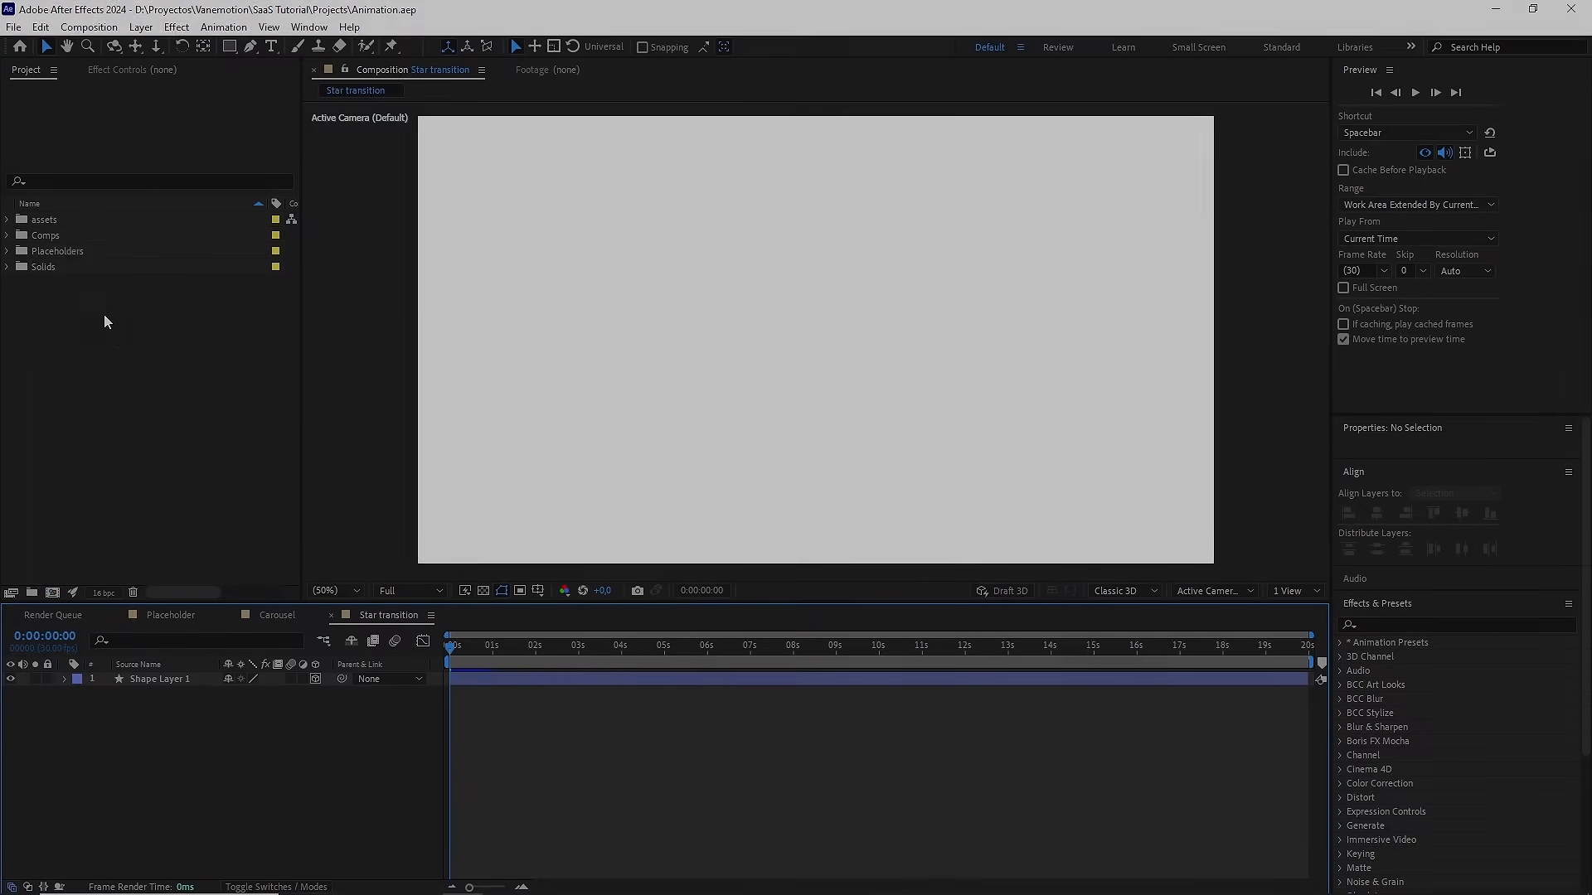
left_click(67, 237)
left_click(89, 27)
left_click(116, 43)
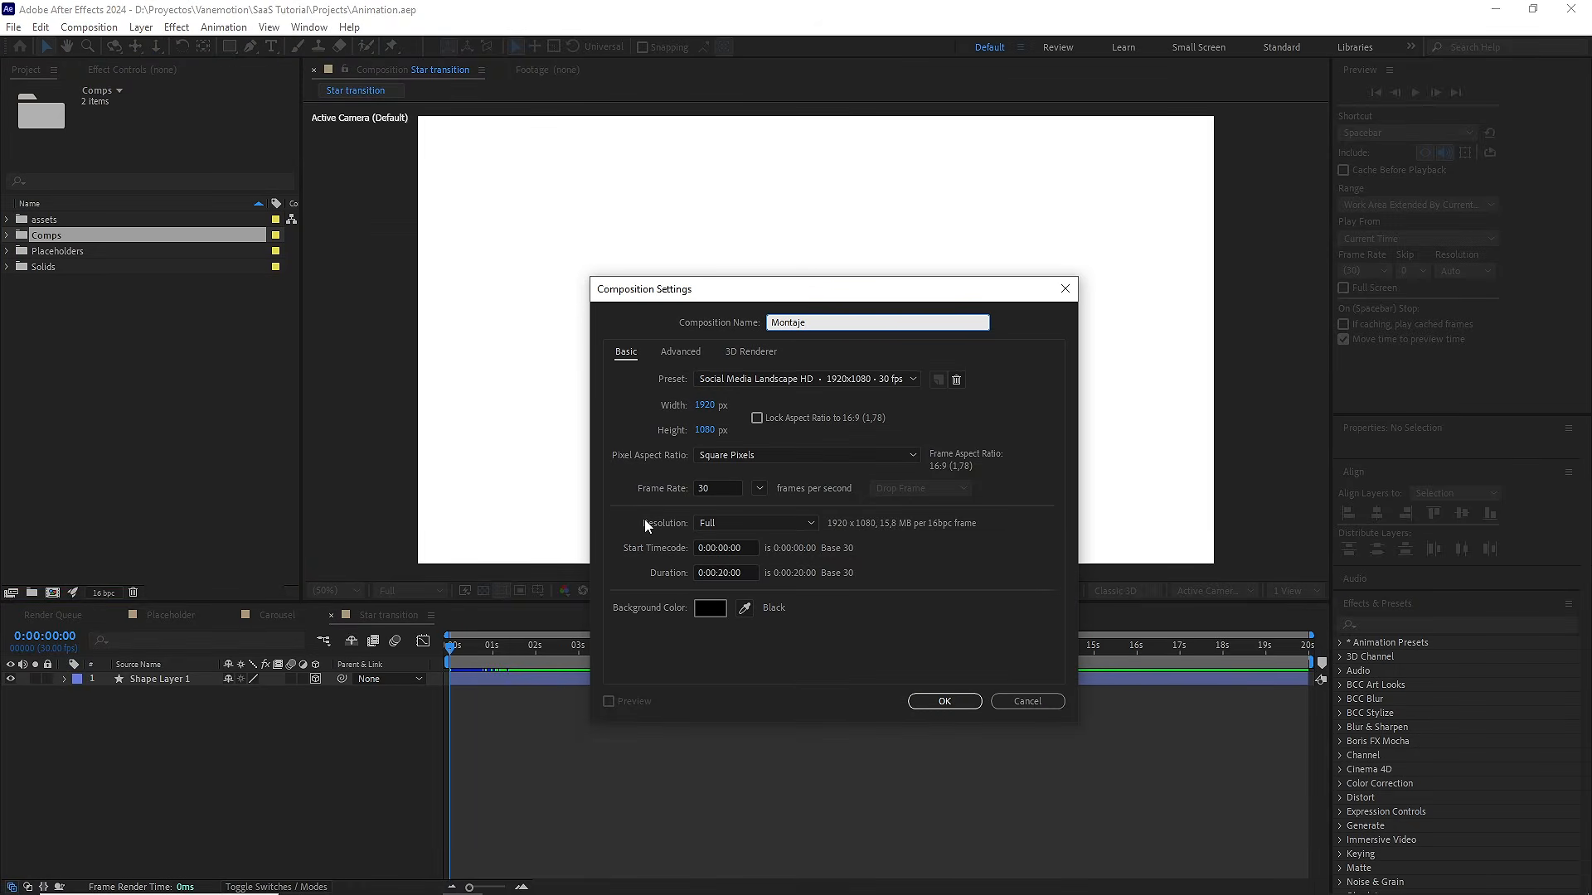
left_click(945, 702)
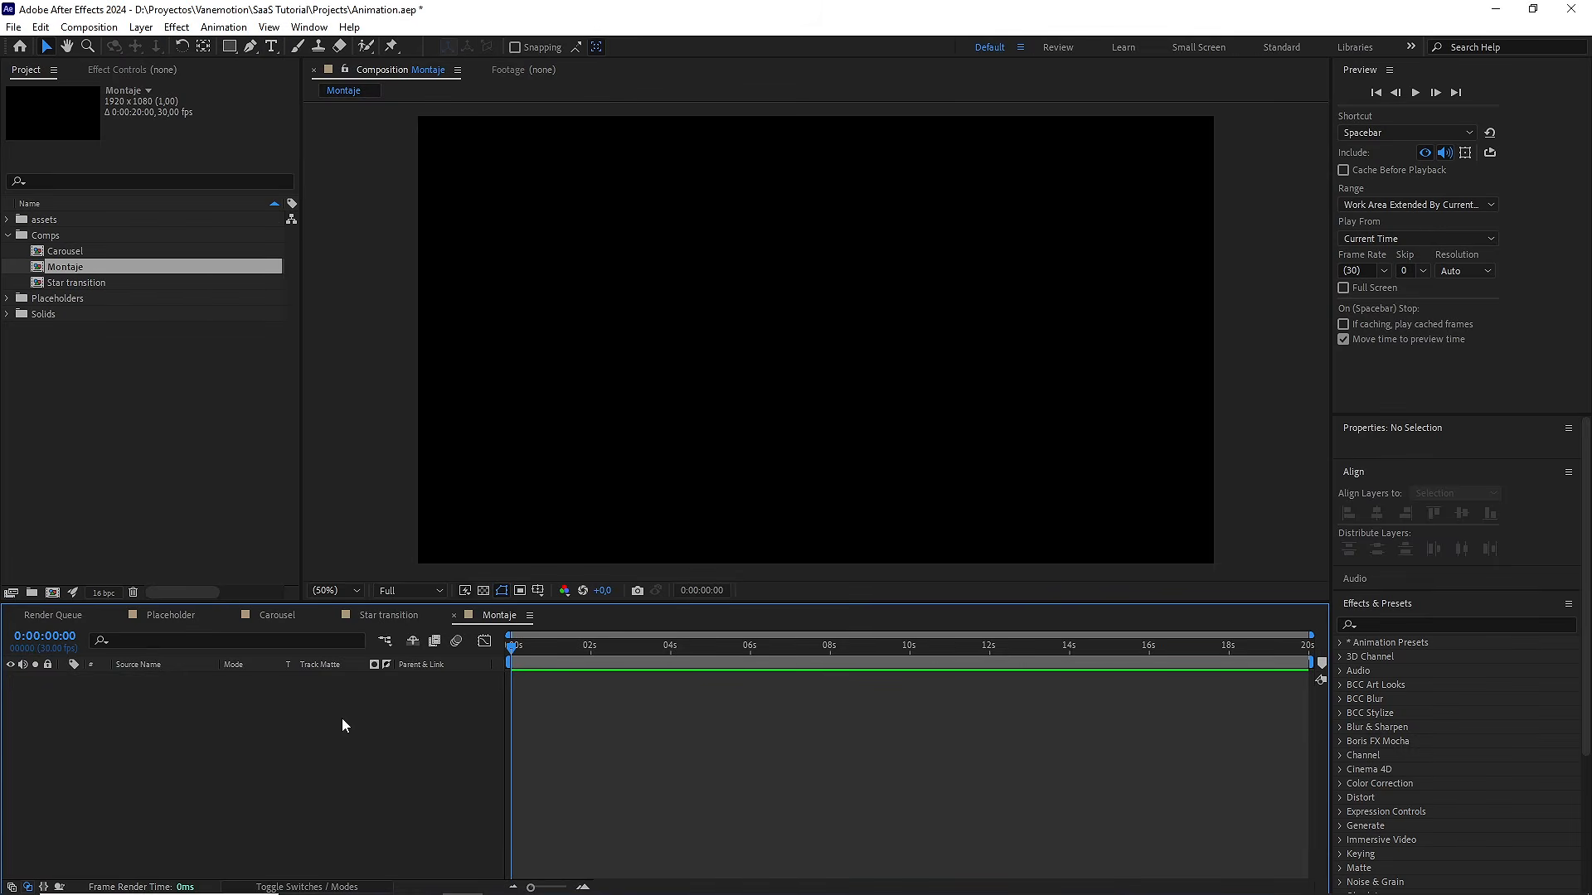
Add a white 1920 x 1080 px solid named bg to the Montaje composition
right_click(302, 727)
mouse_move(331, 529)
left_click(557, 574)
type("bg")
left_click(900, 683)
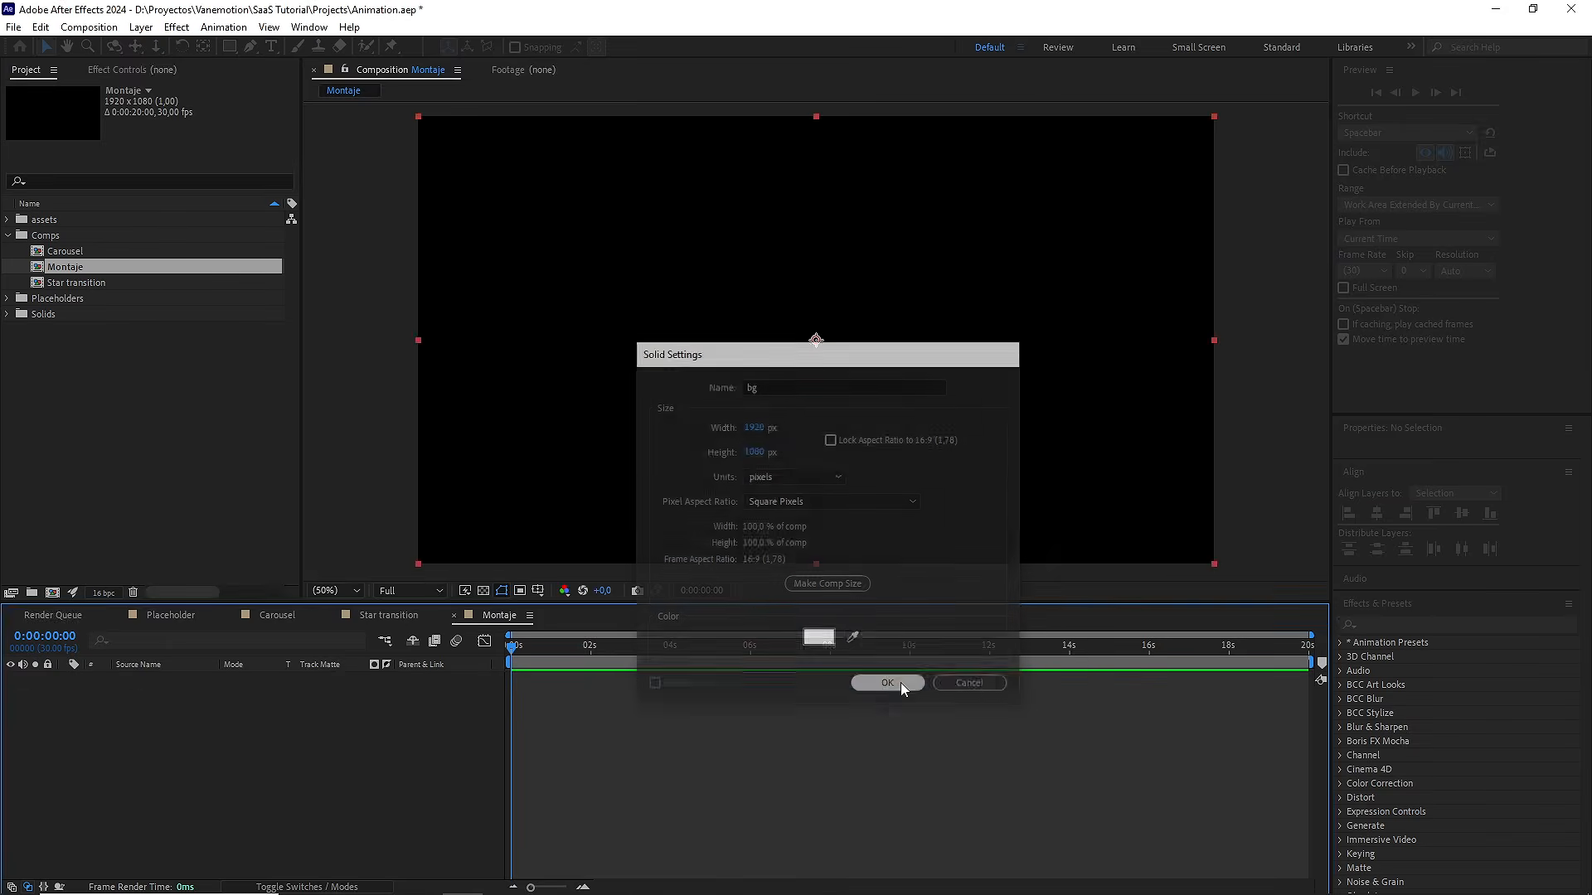
Find the 4-Color Gradient effect and apply it to the bg solid
left_click(1391, 714)
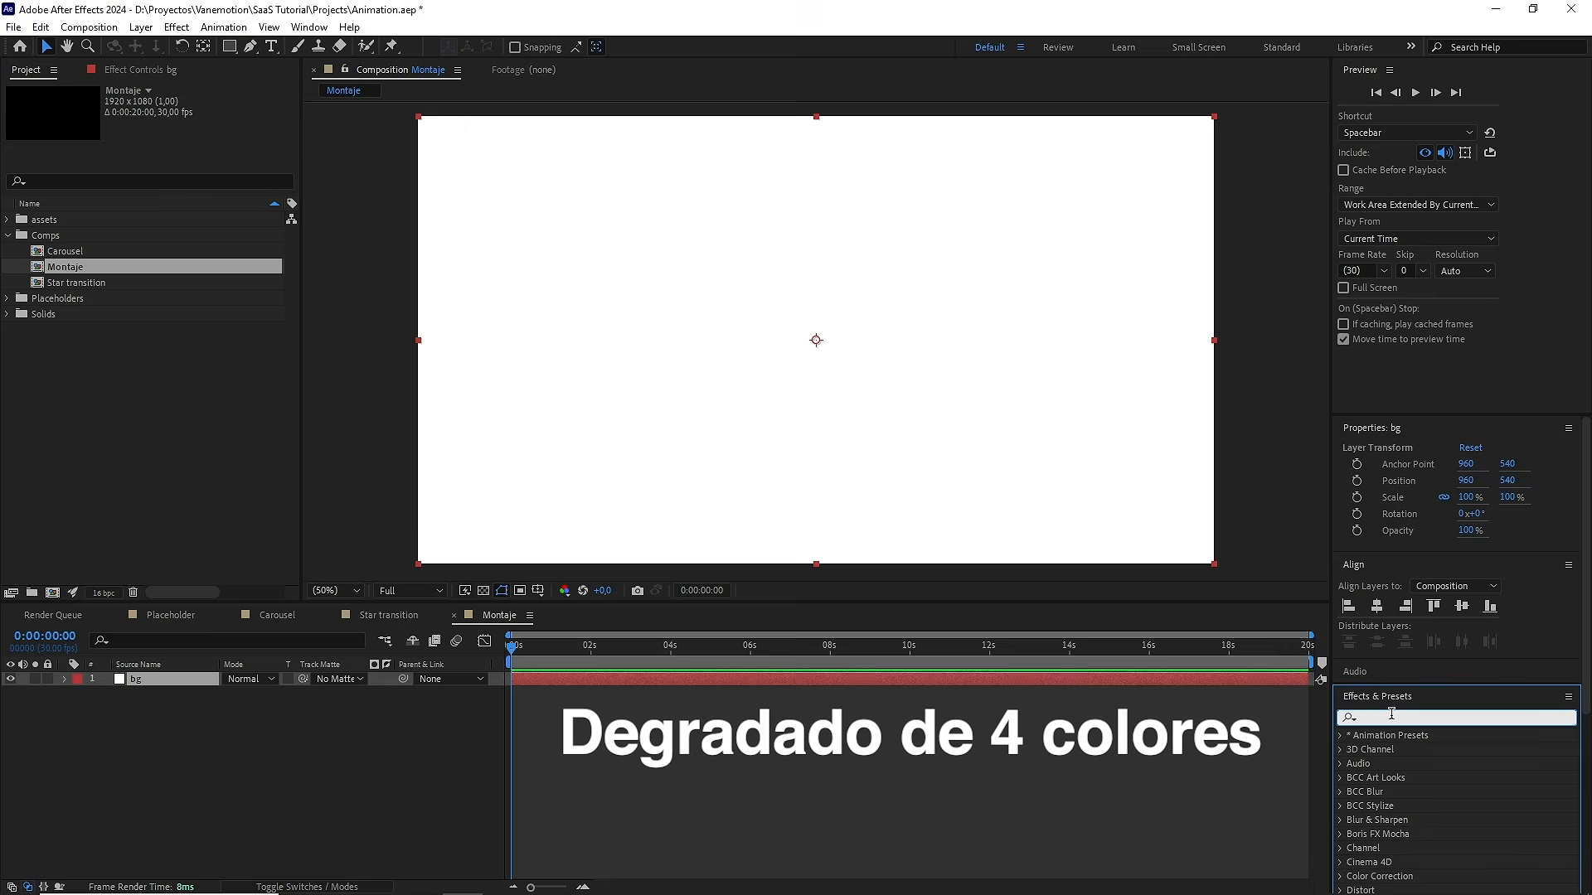
type("4")
left_click_drag(1409, 848, 877, 783)
left_click_drag(201, 688, 181, 678)
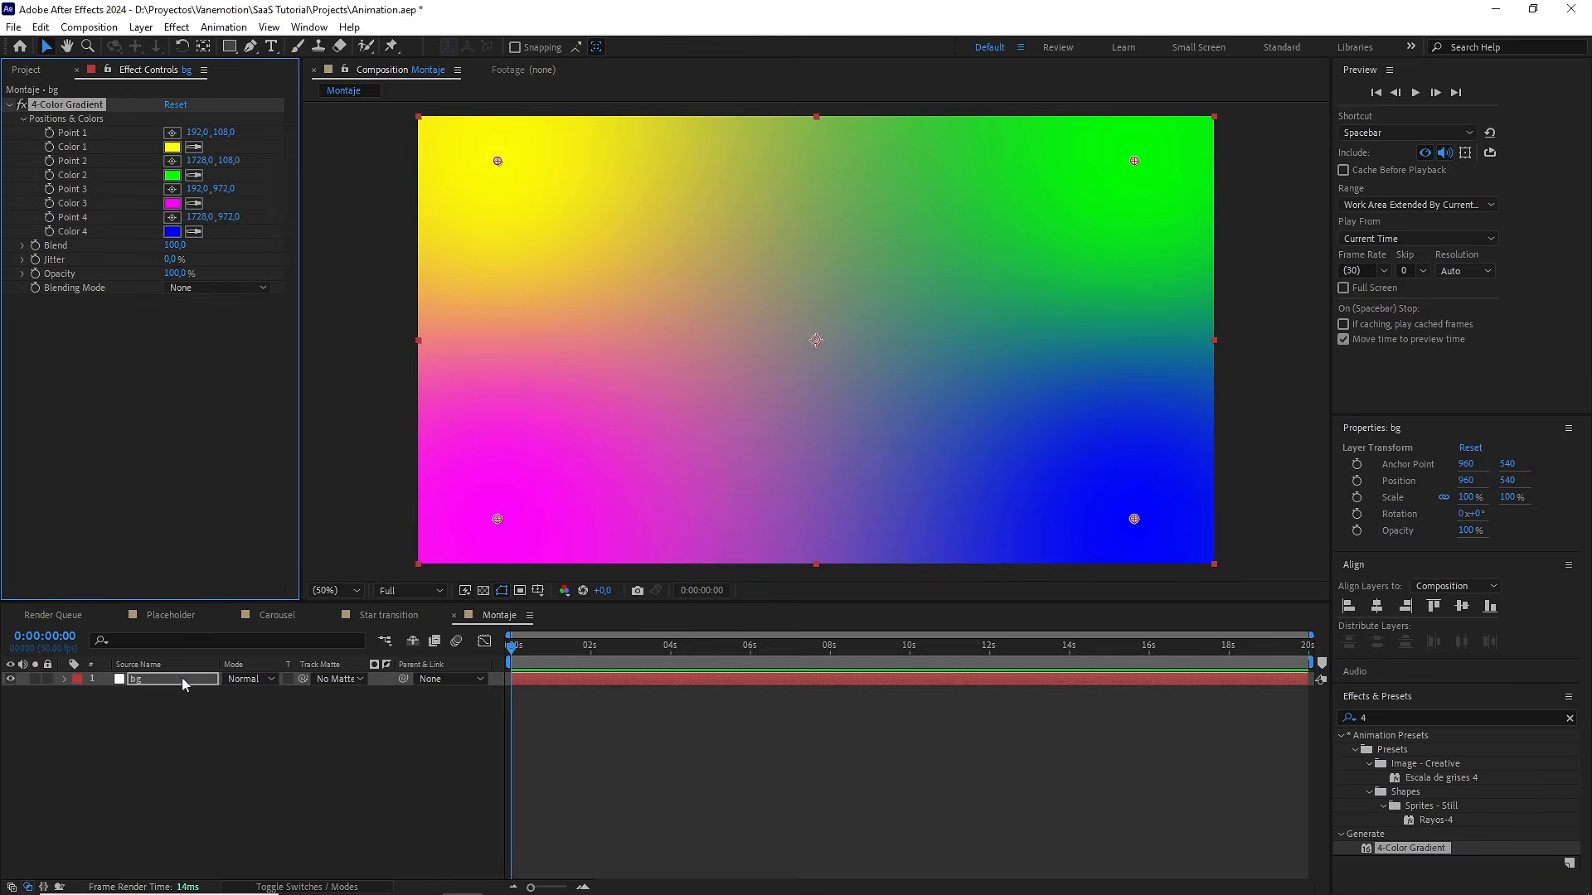
Place Color palette.jpg from the assets folder near the lower centre of the composition as a colour reference
left_click(28, 70)
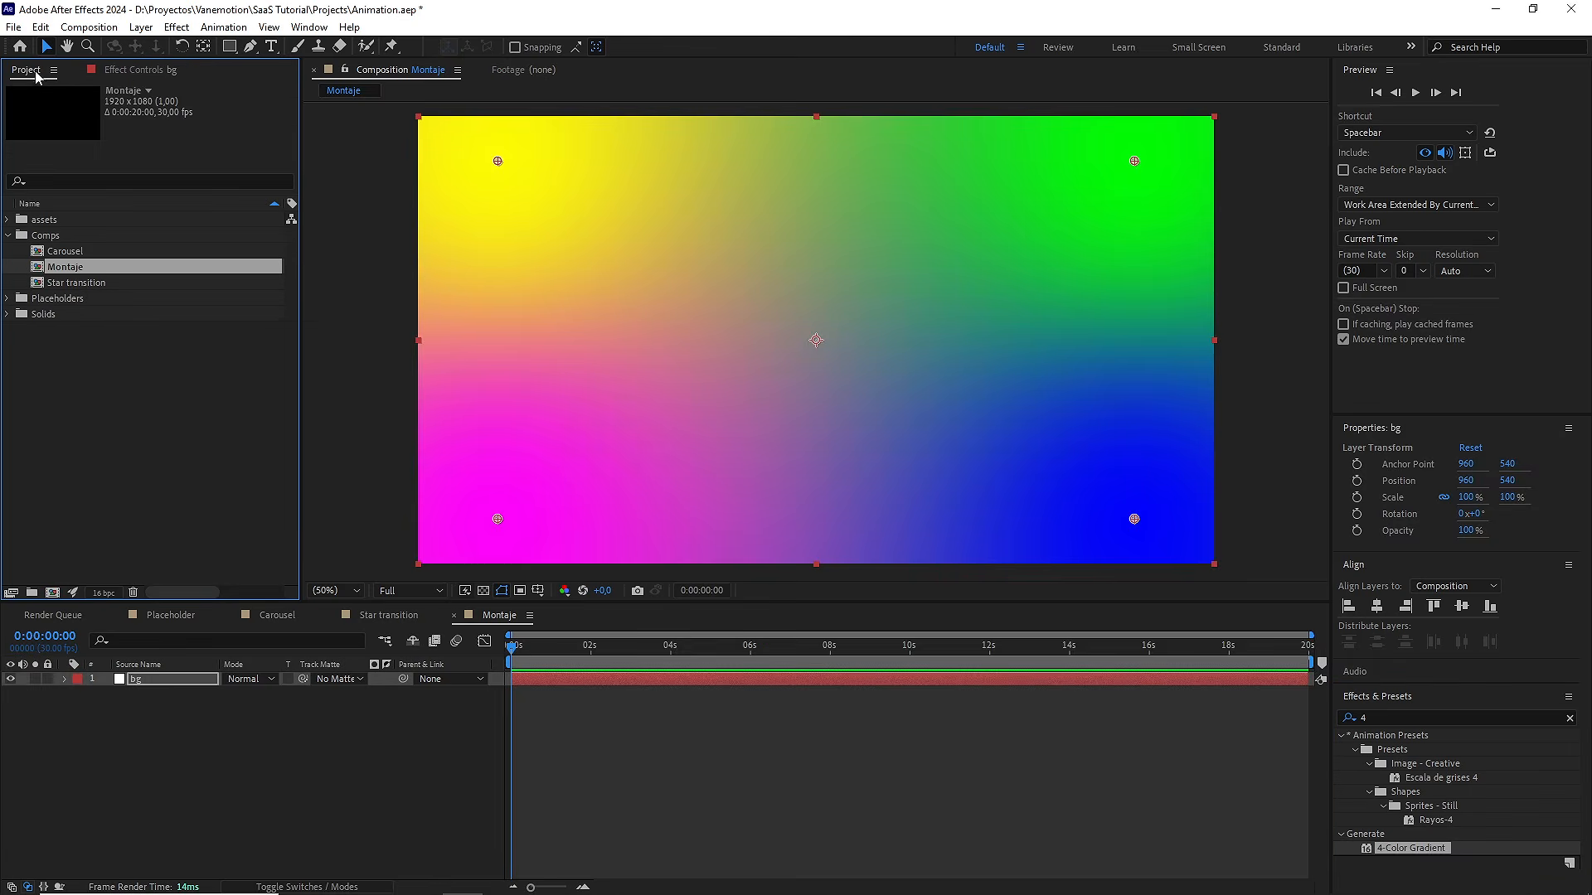
left_click(8, 219)
left_click_drag(81, 267, 825, 528)
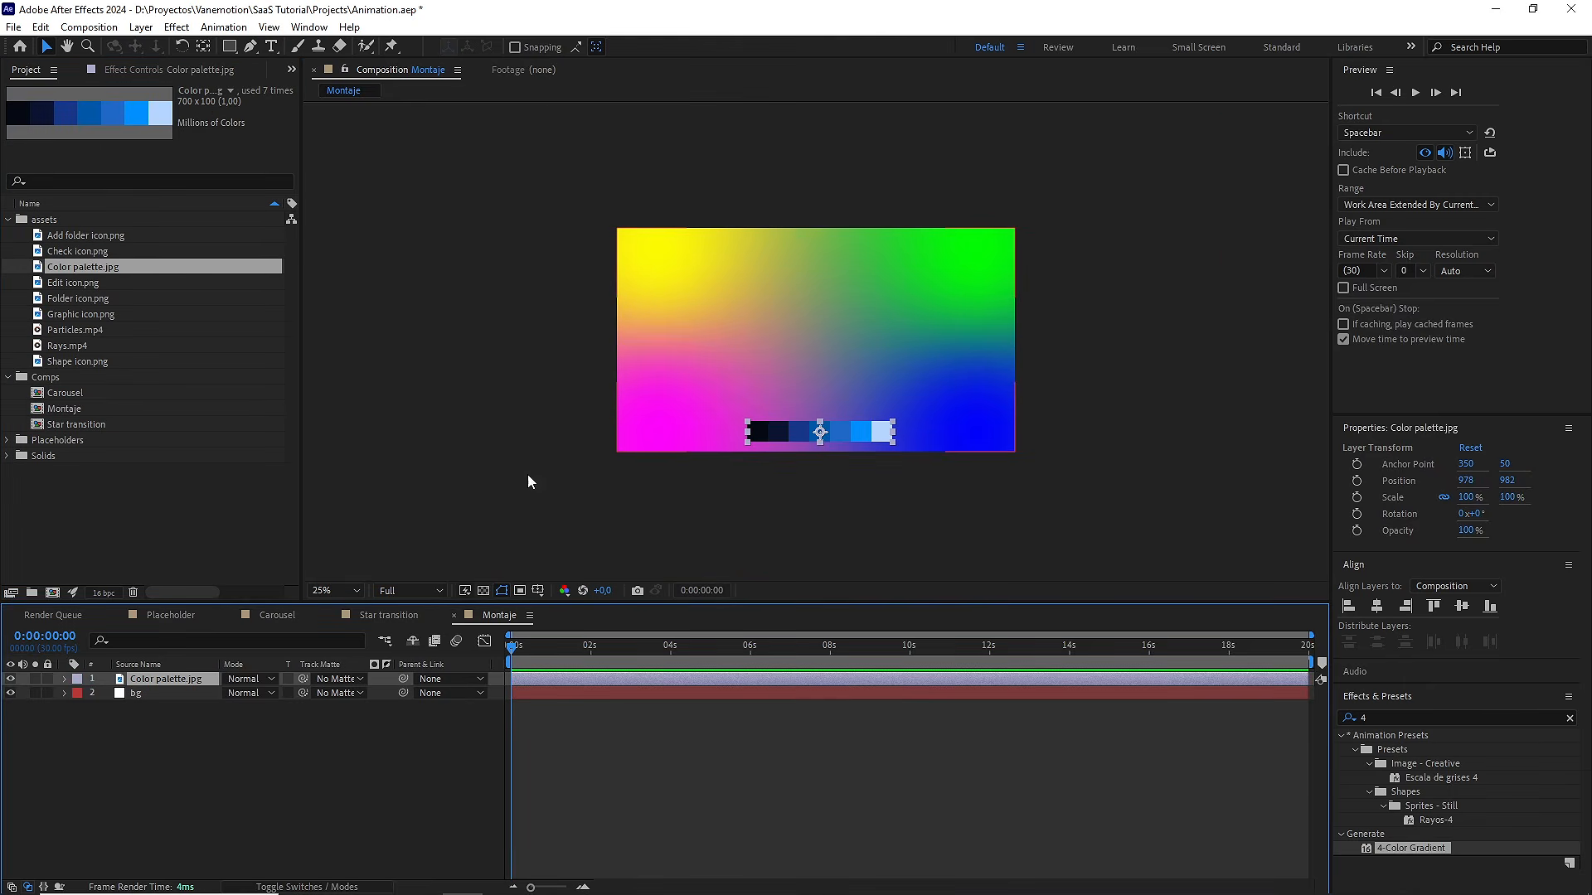
Reposition bg's gradient points to about 188, 84 for Point 1, 1712, 116 for Point 2, 192, 916 for Point 3 and 1732, 976 for Point 4
left_click(151, 695)
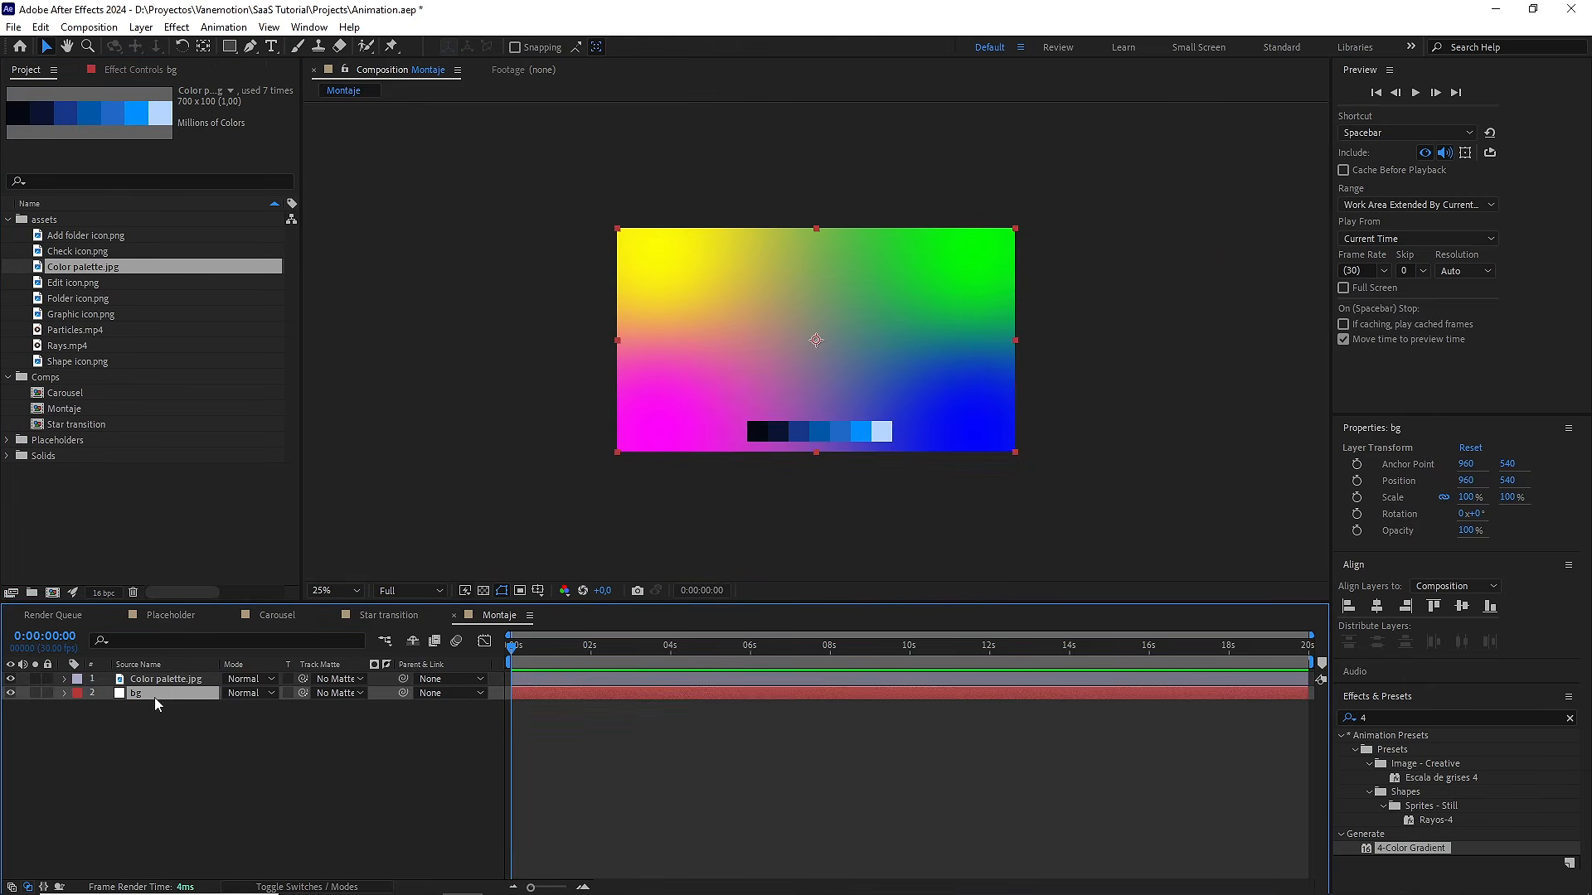
left_click(149, 69)
left_click(133, 105)
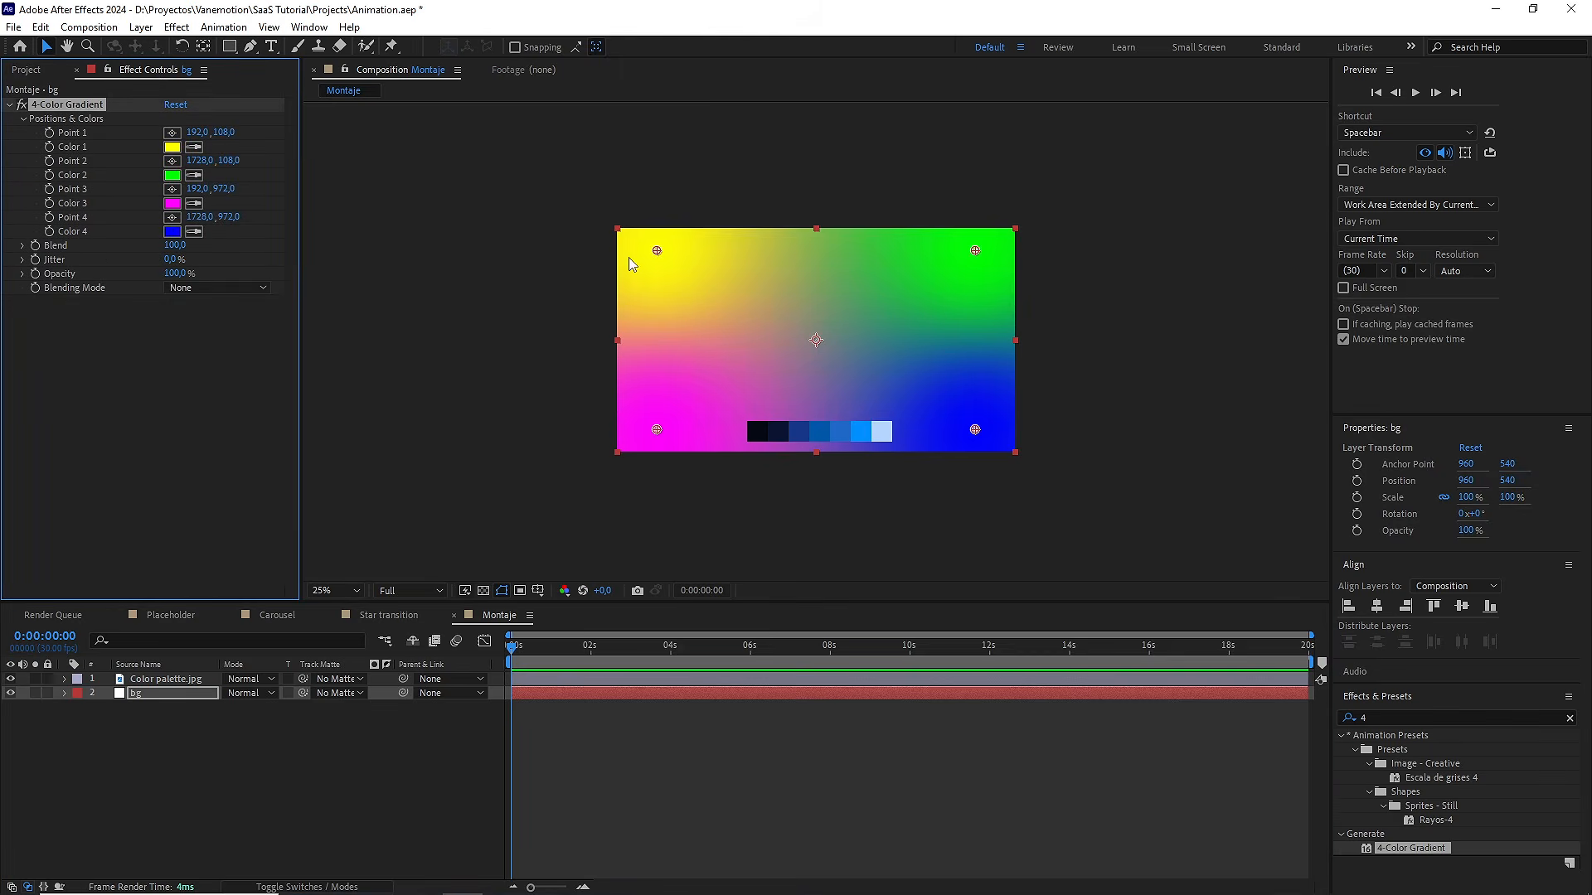
left_click_drag(659, 255, 689, 300)
mouse_move(660, 432)
left_mouse_down()
mouse_move(723, 411)
mouse_move(657, 418)
left_mouse_up()
left_click_drag(686, 297, 655, 245)
mouse_move(970, 251)
left_mouse_down()
mouse_move(1037, 232)
mouse_move(974, 252)
left_mouse_up()
mouse_move(975, 429)
left_mouse_down()
mouse_move(1002, 476)
mouse_move(976, 432)
left_mouse_up()
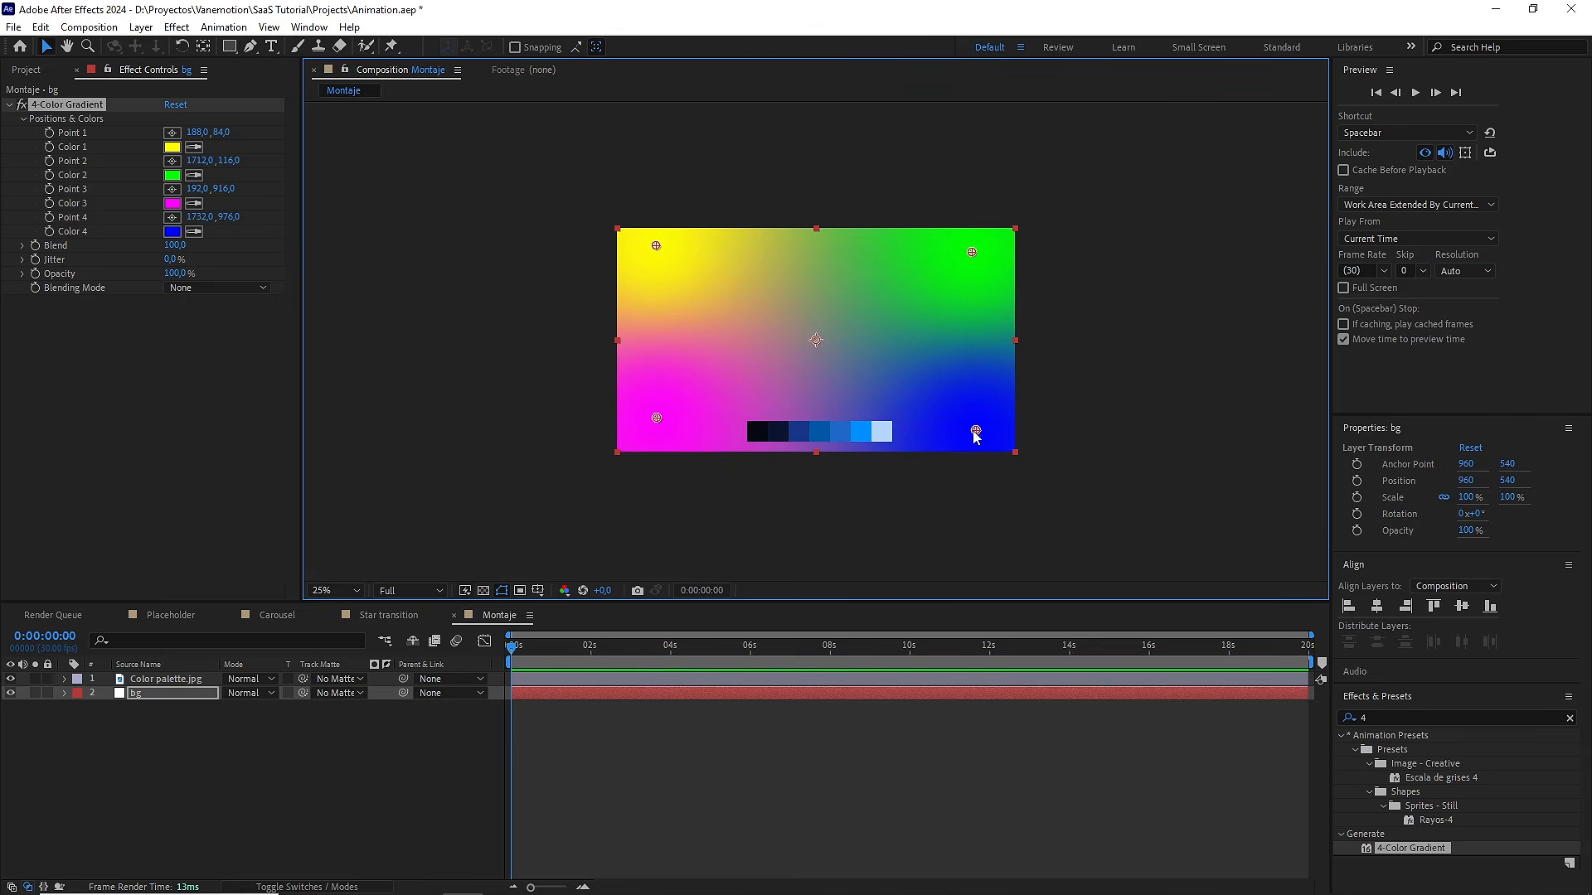
Sample the gradient colours from the palette: royal blue for Color 1, medium blue for Color 2, near-black for Color 3 and dark navy for Color 4
left_click(194, 232)
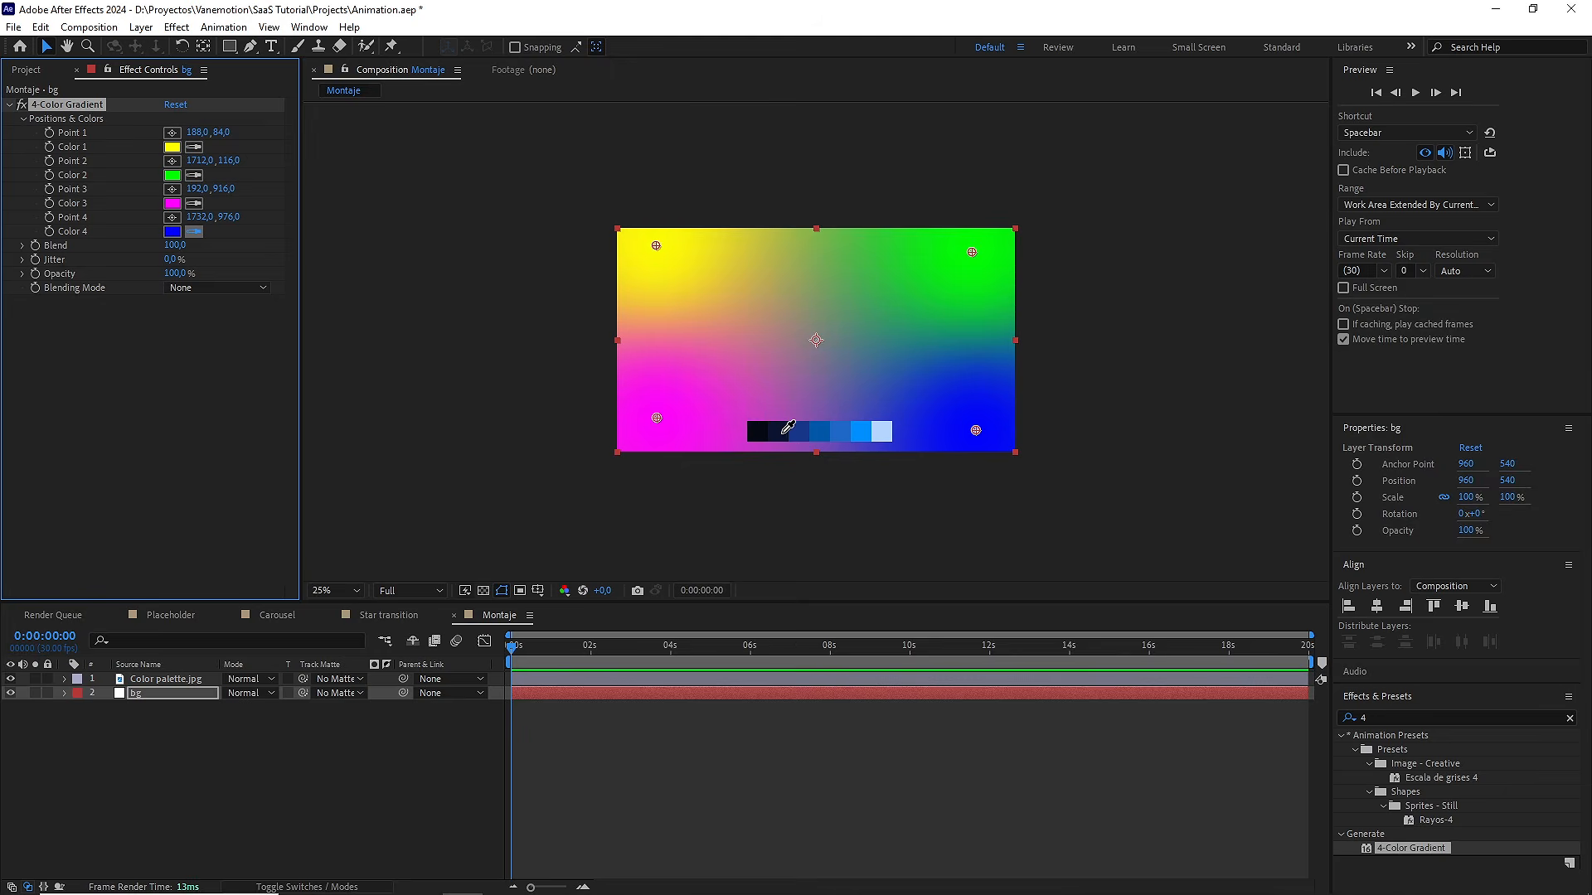
left_click(196, 204)
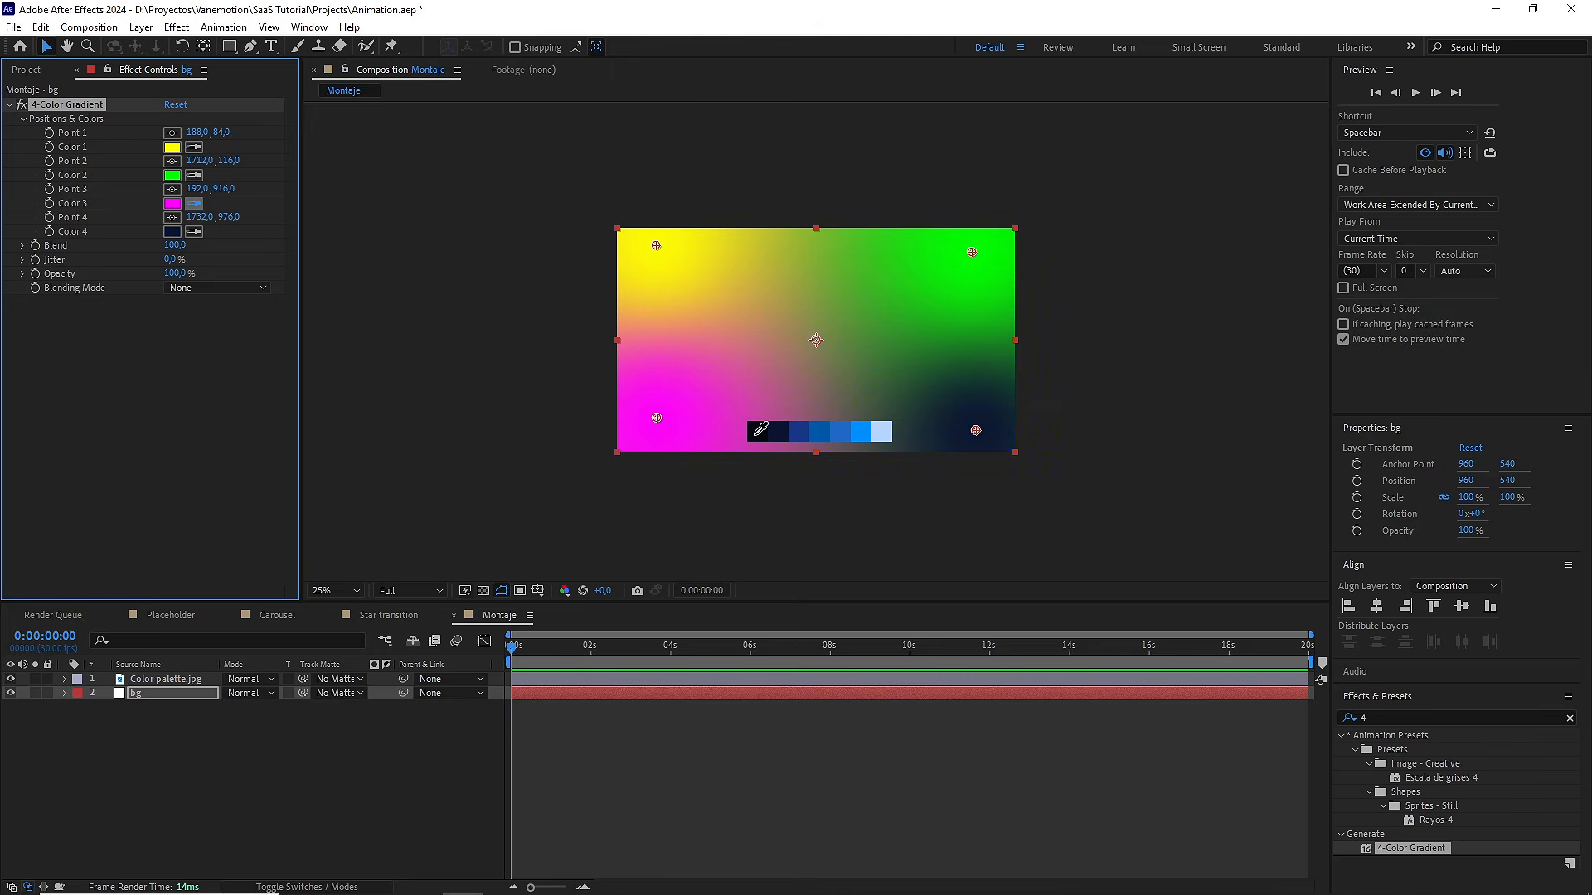
left_click(757, 432)
left_click(194, 175)
left_click(826, 431)
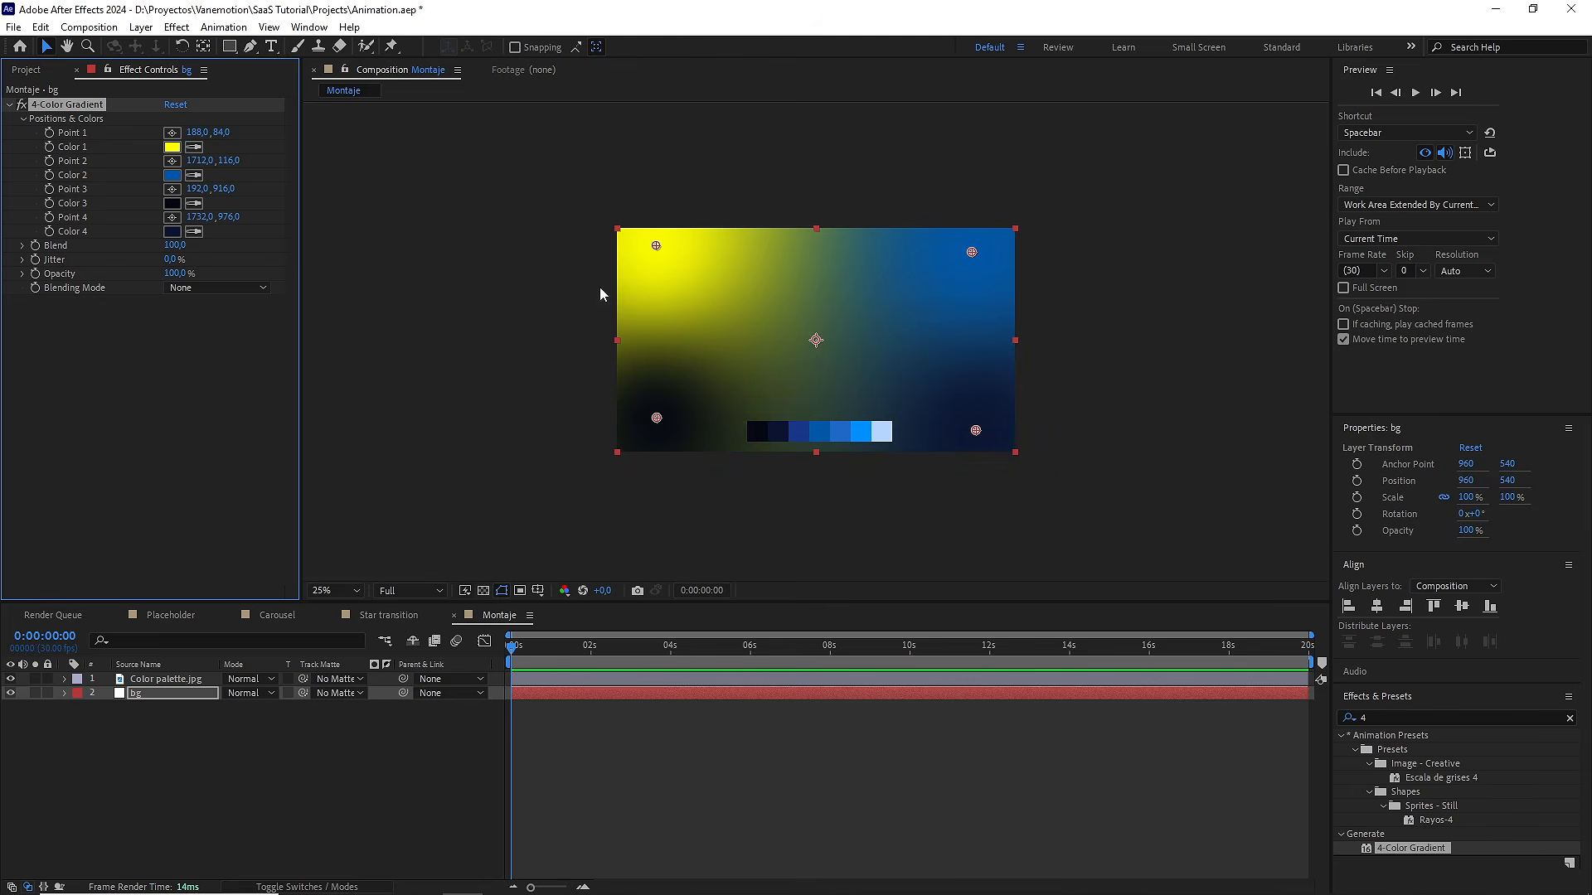
left_click(194, 147)
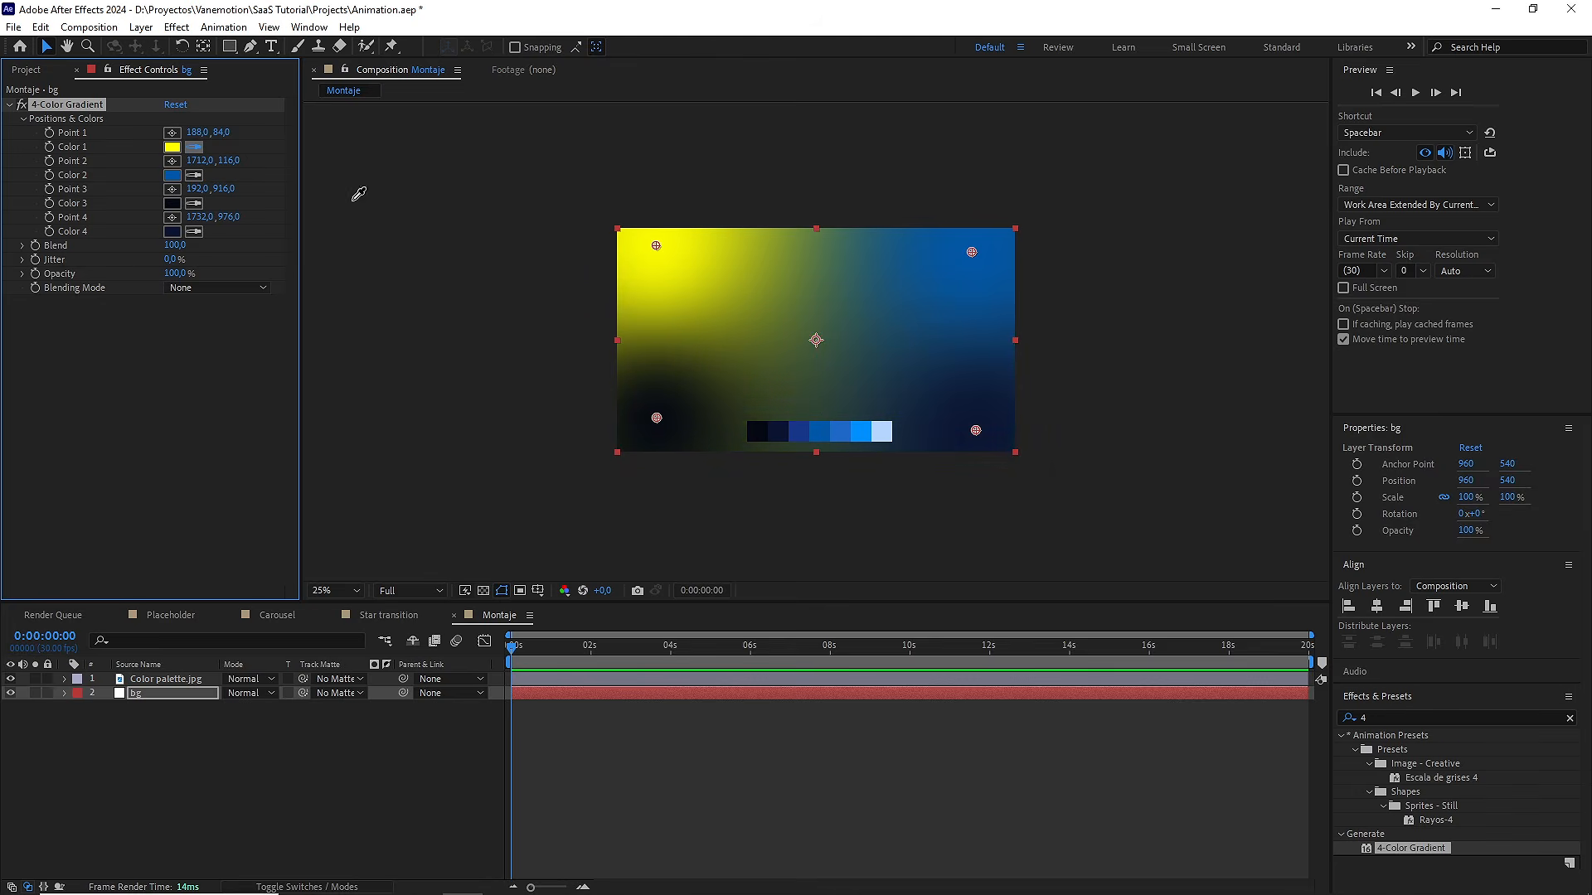
left_click(799, 431)
key(".")
key(".")
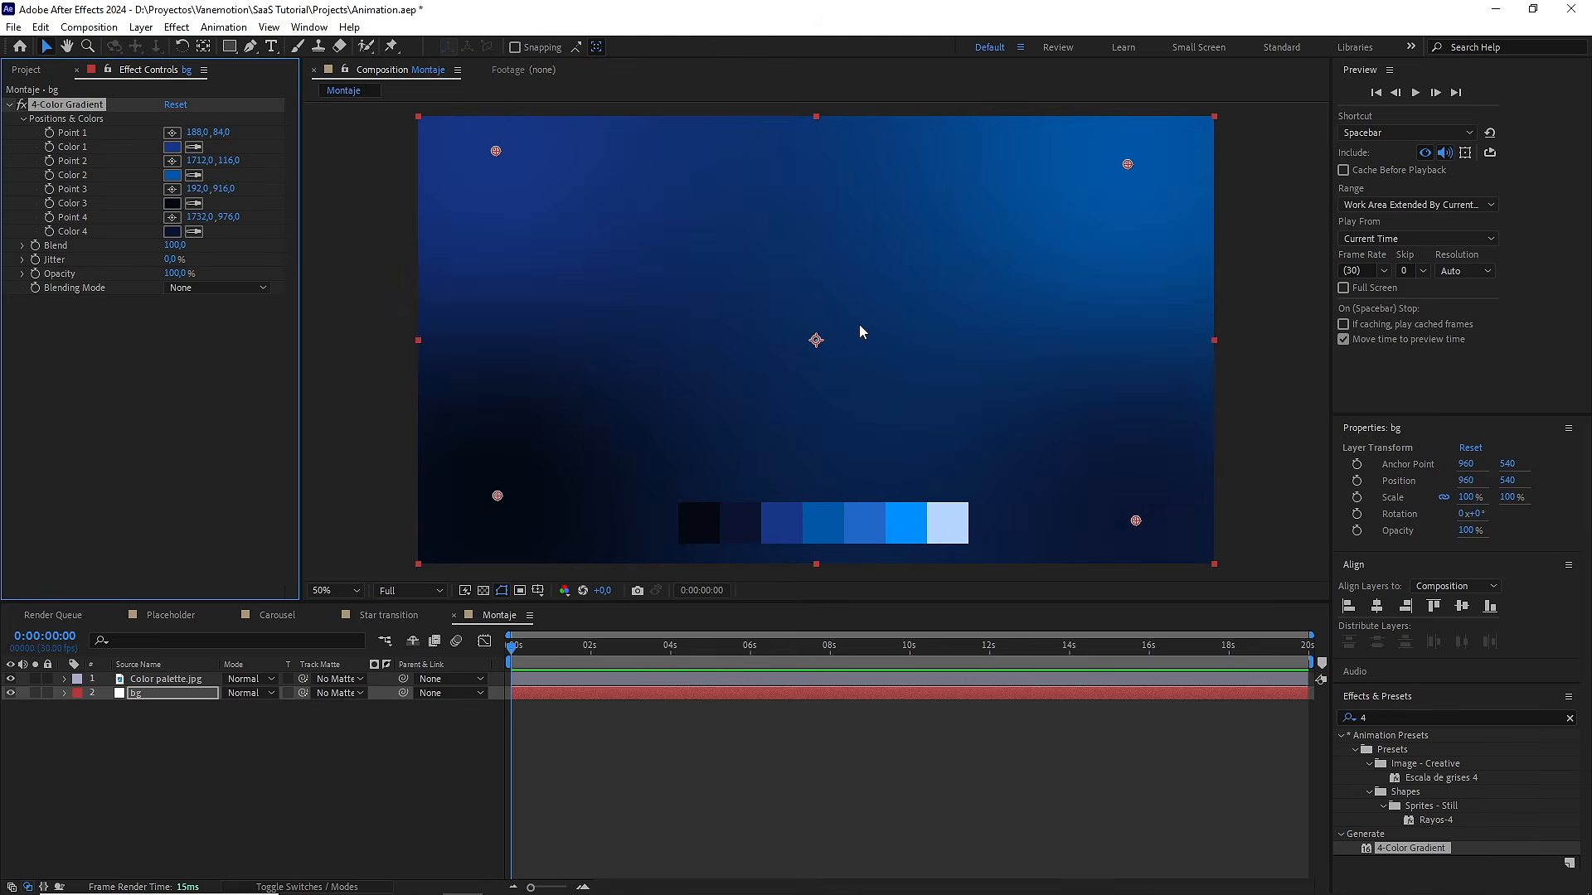
With nothing selected, draw a light-blue four-point Pen shape that widens from above the frame down to about its centre
left_click(451, 736)
key("comma")
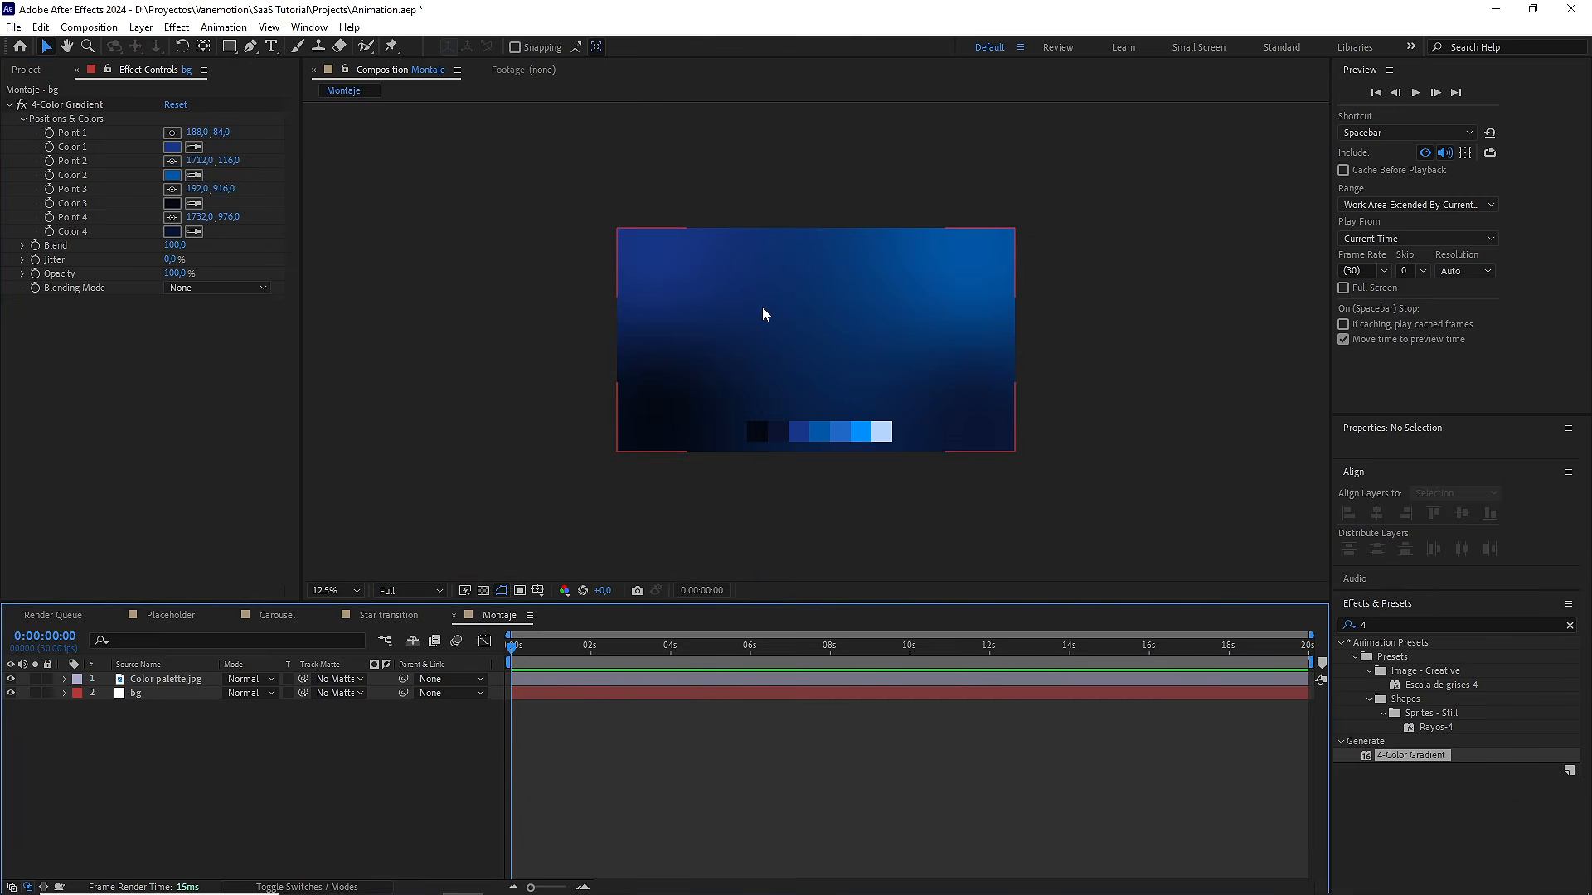
scroll(763, 324, "down", 2)
left_click(249, 47)
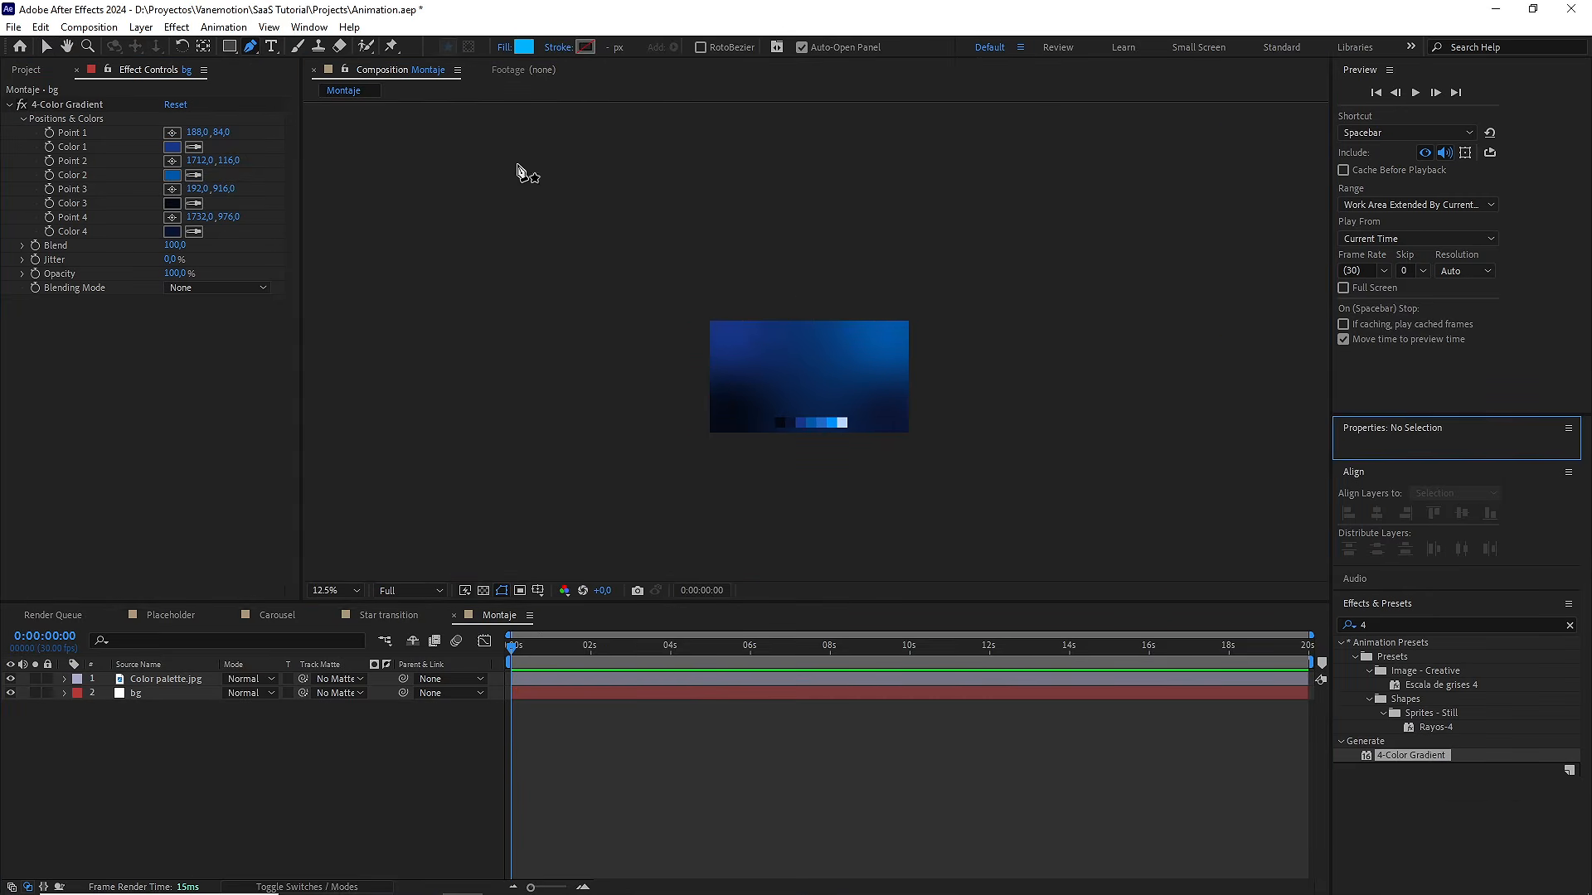
left_click(798, 257)
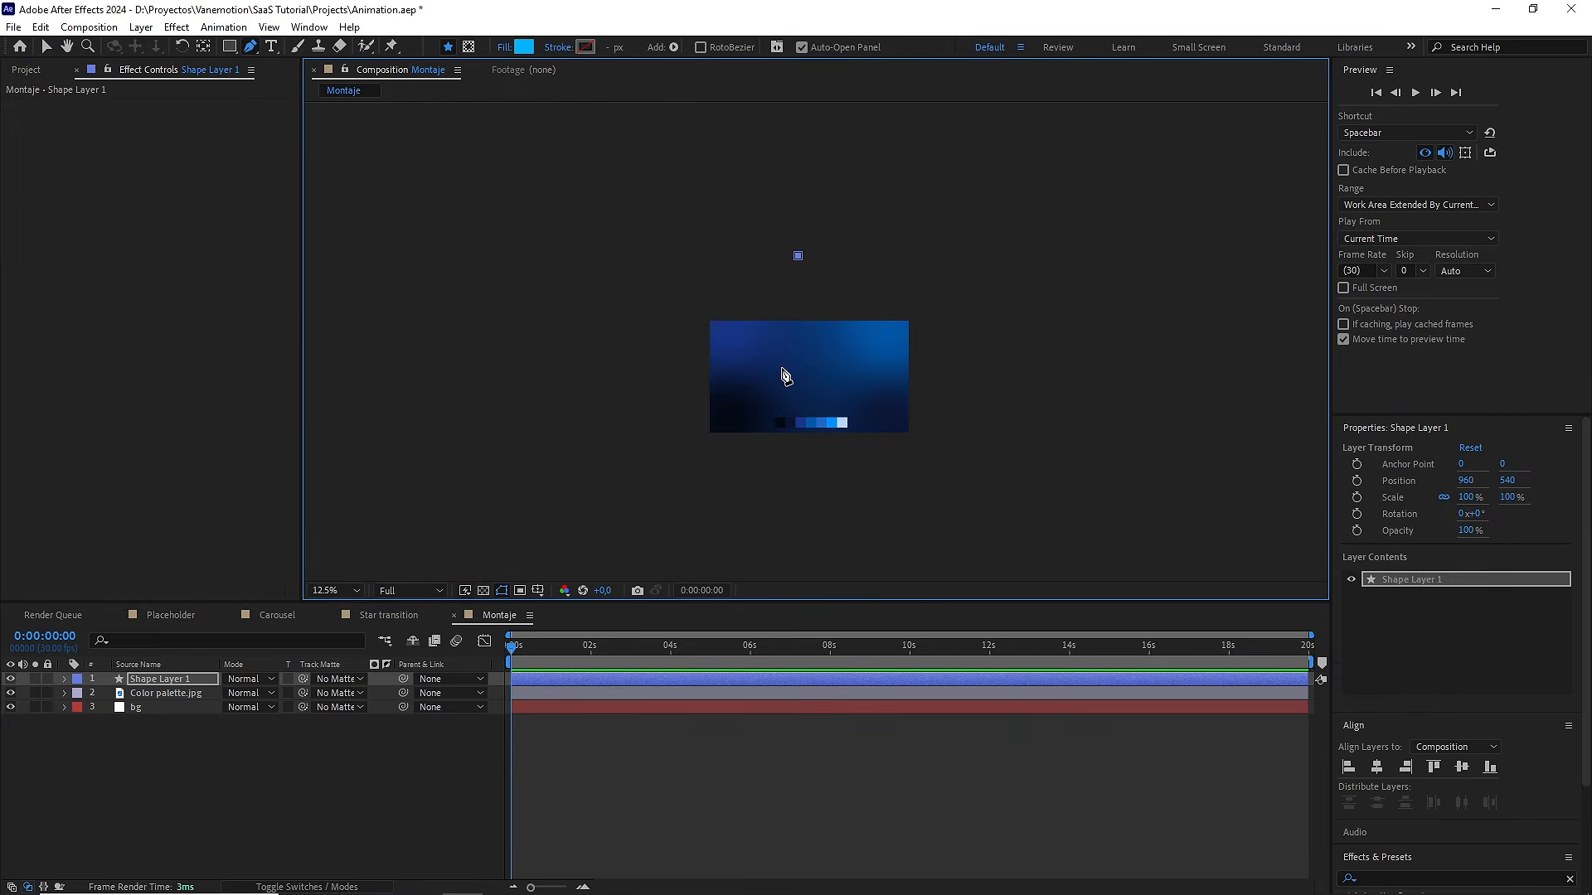
left_click(782, 377)
left_click(838, 375)
left_click(817, 252)
left_click(798, 257)
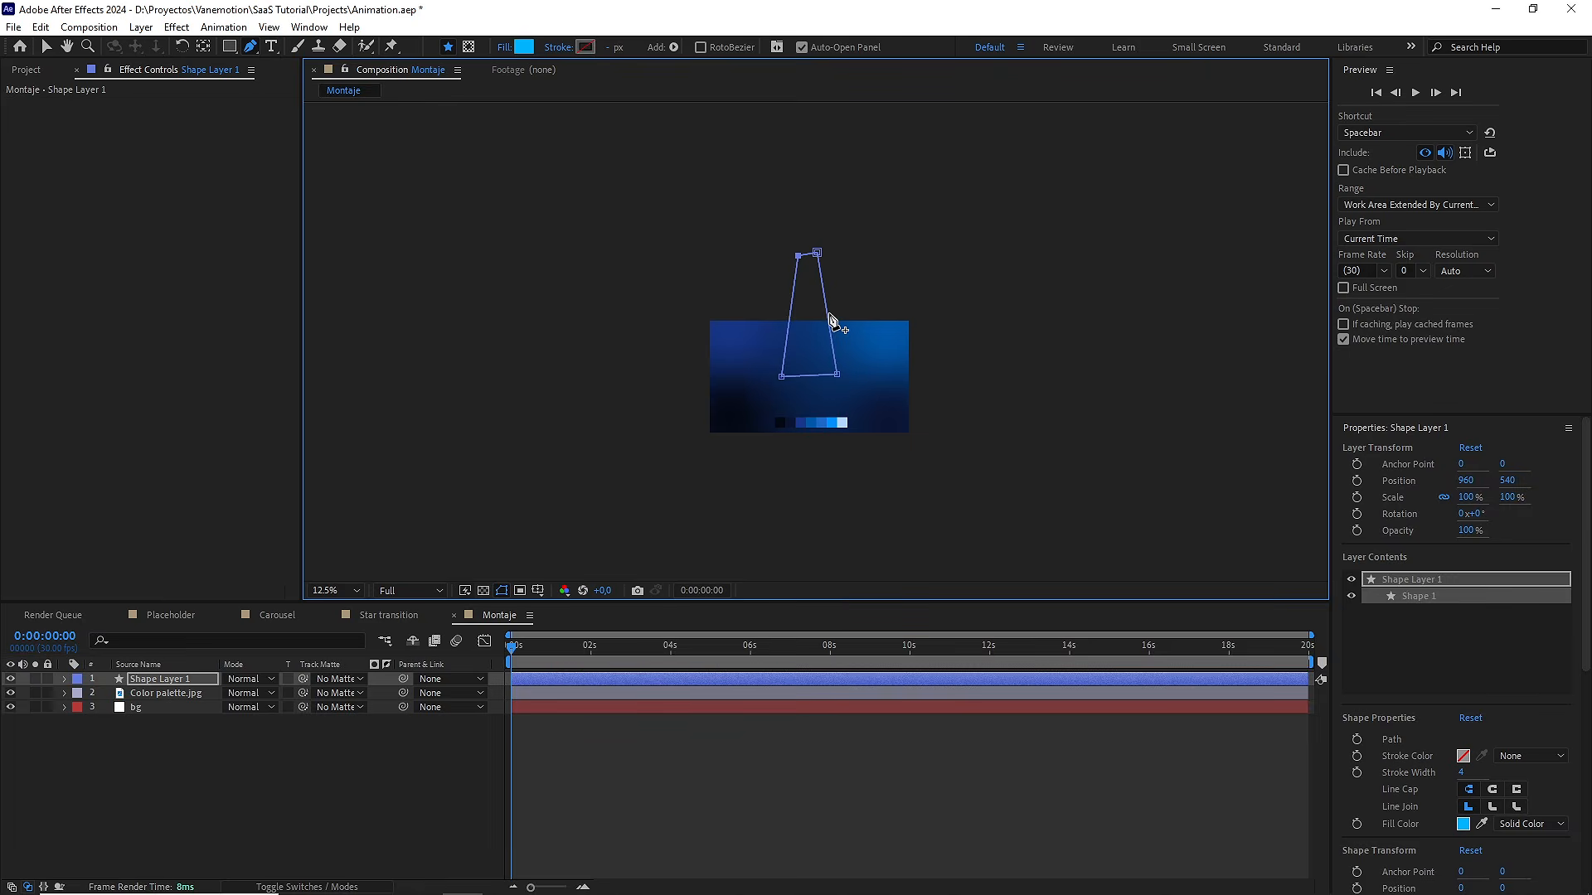
scroll(829, 315, "up", 1)
left_click_drag(859, 413, 861, 417)
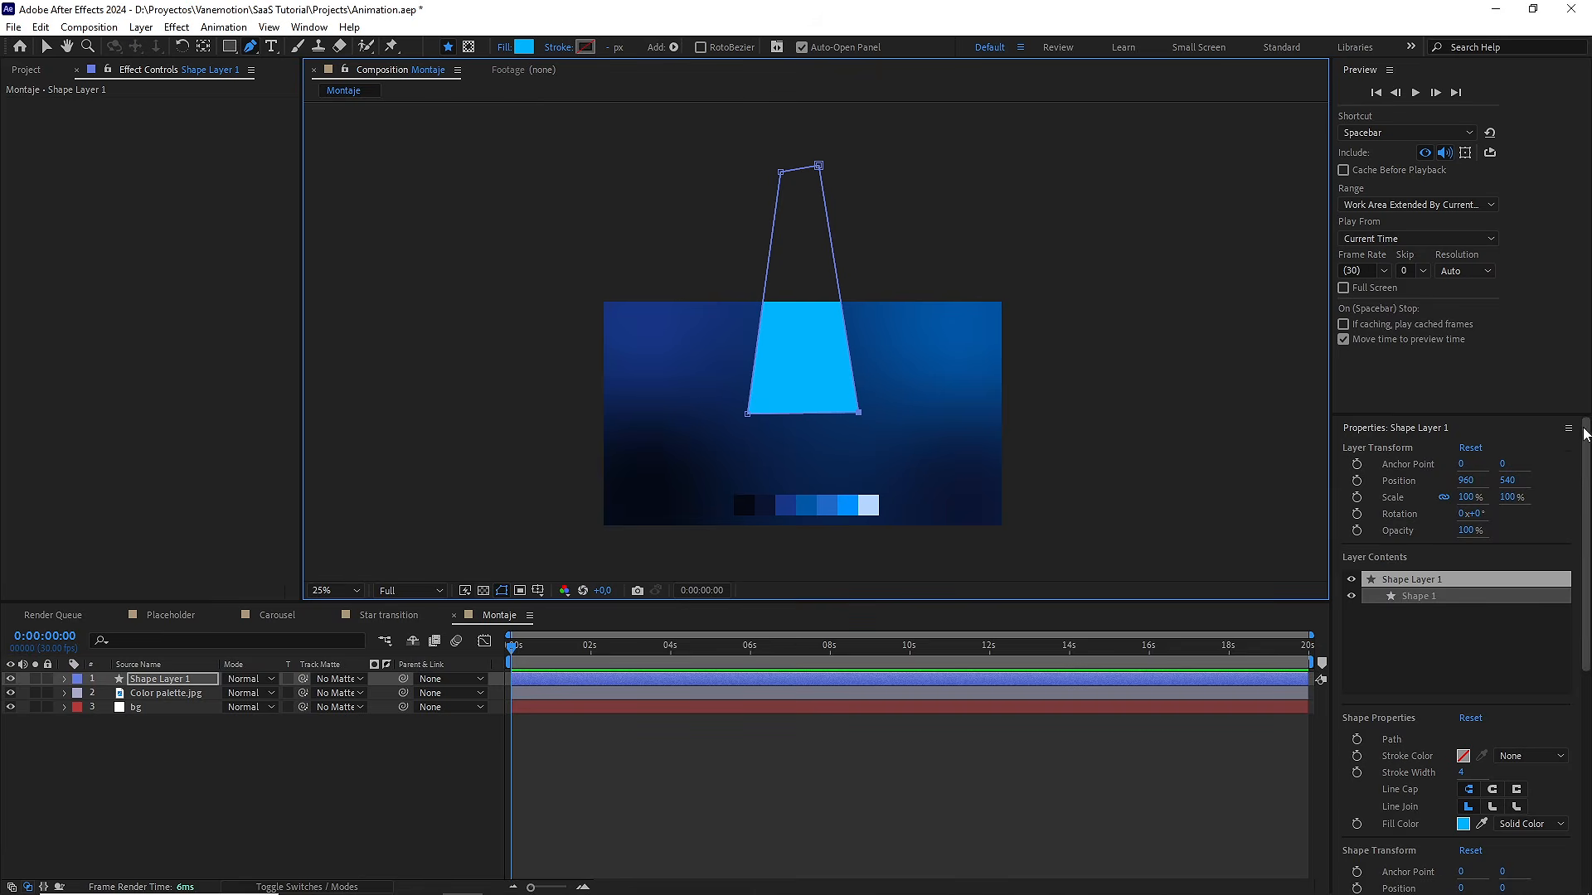
Apply Fast Box Blur to the light-blue shape layer and set its Blur Radius to 150
left_click_drag(1582, 439, 1575, 670)
double_click(1409, 738)
type("fast")
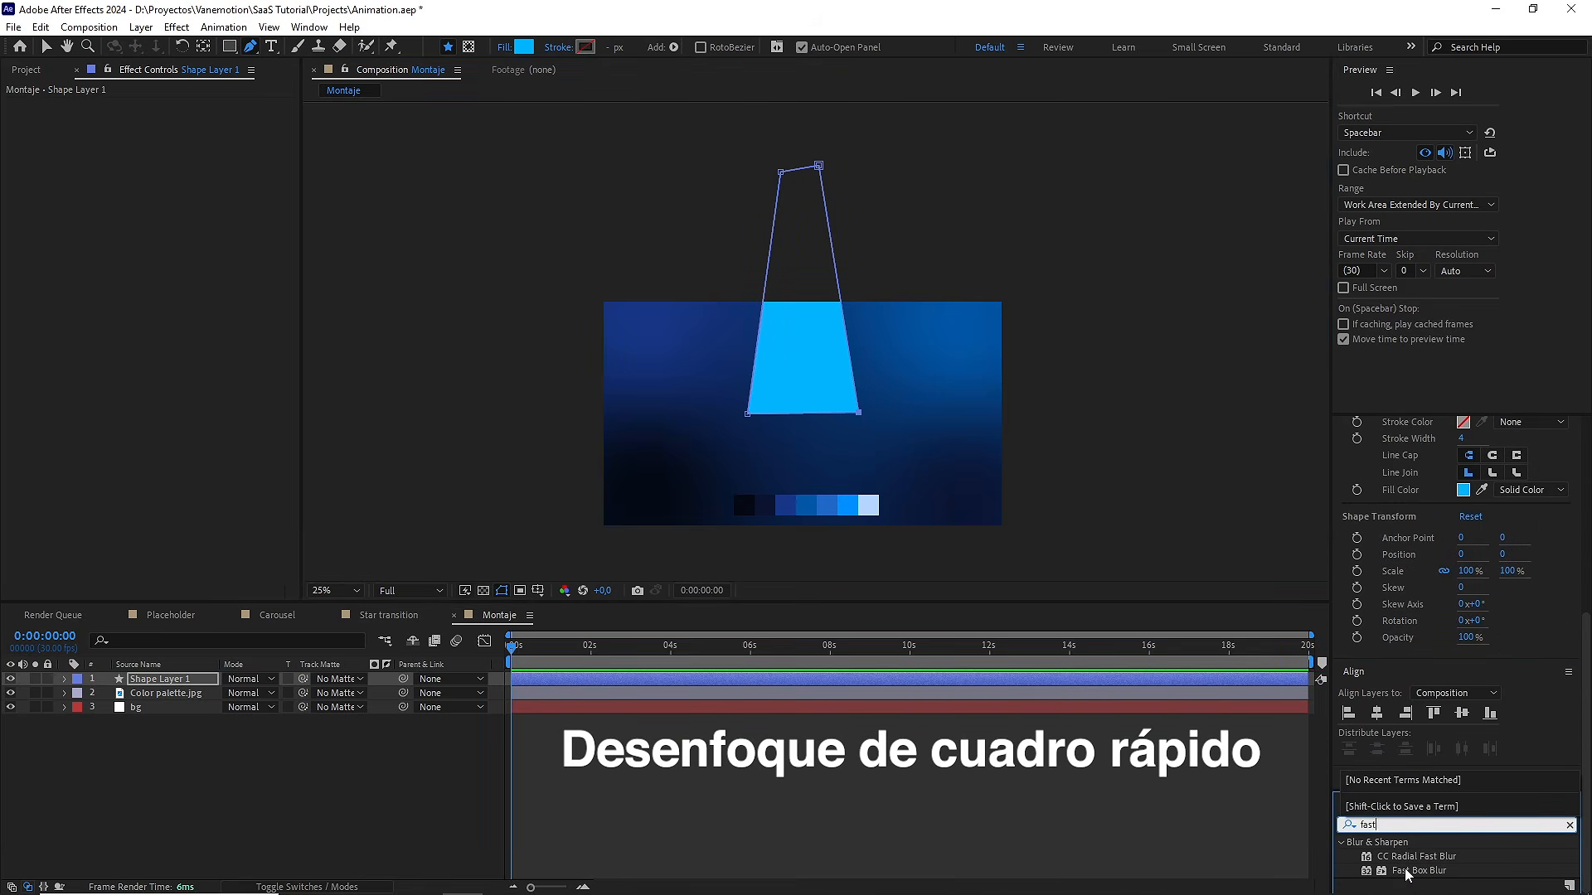
left_click_drag(1406, 875, 184, 682)
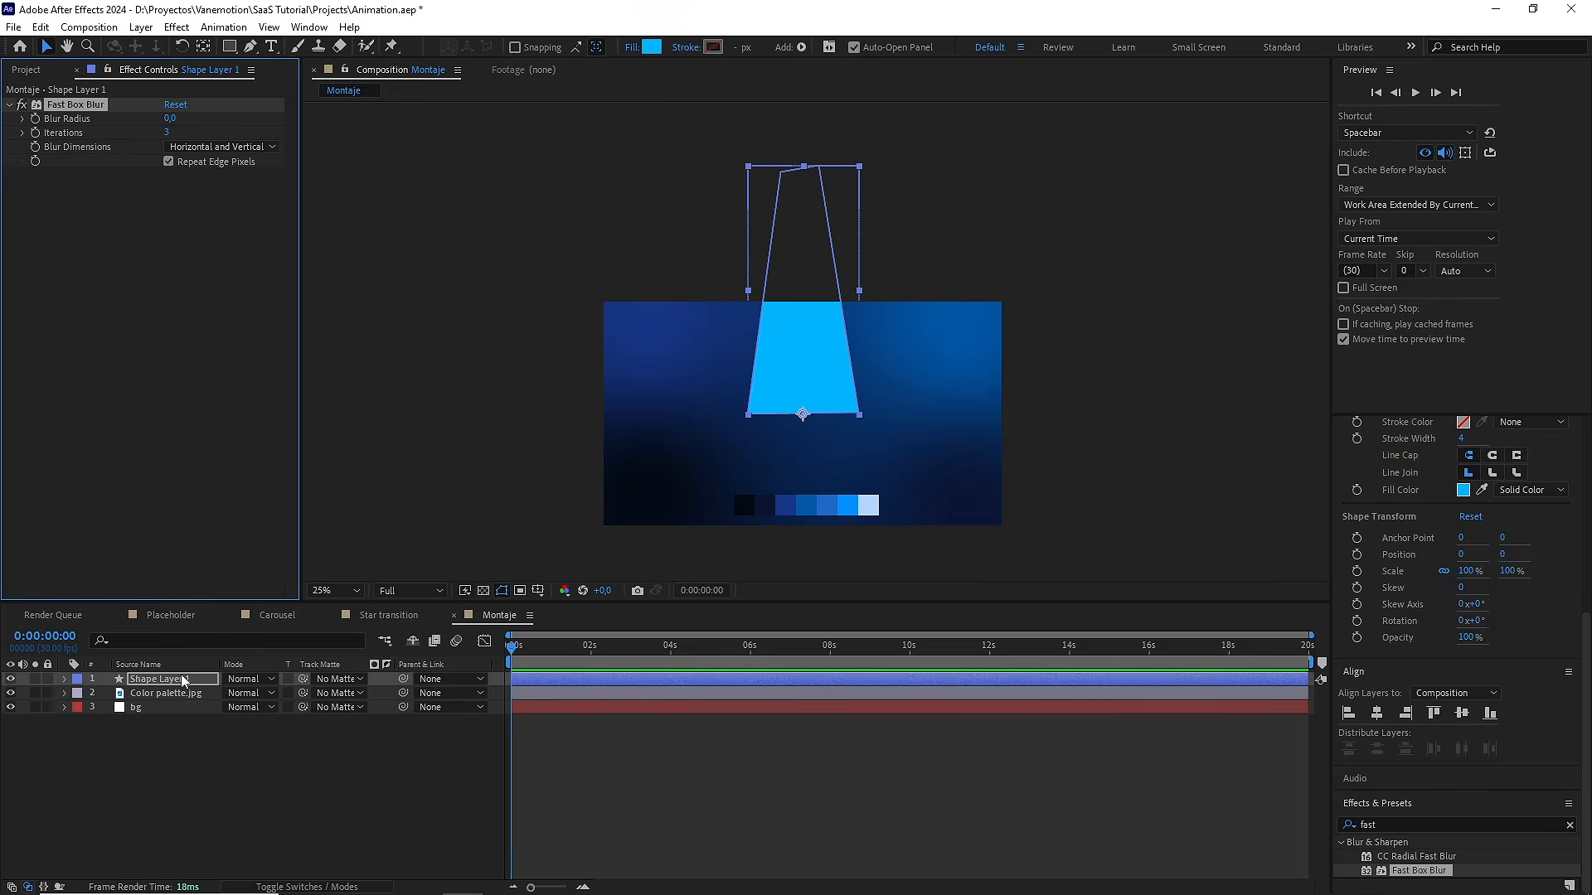
left_click_drag(171, 117, 287, 104)
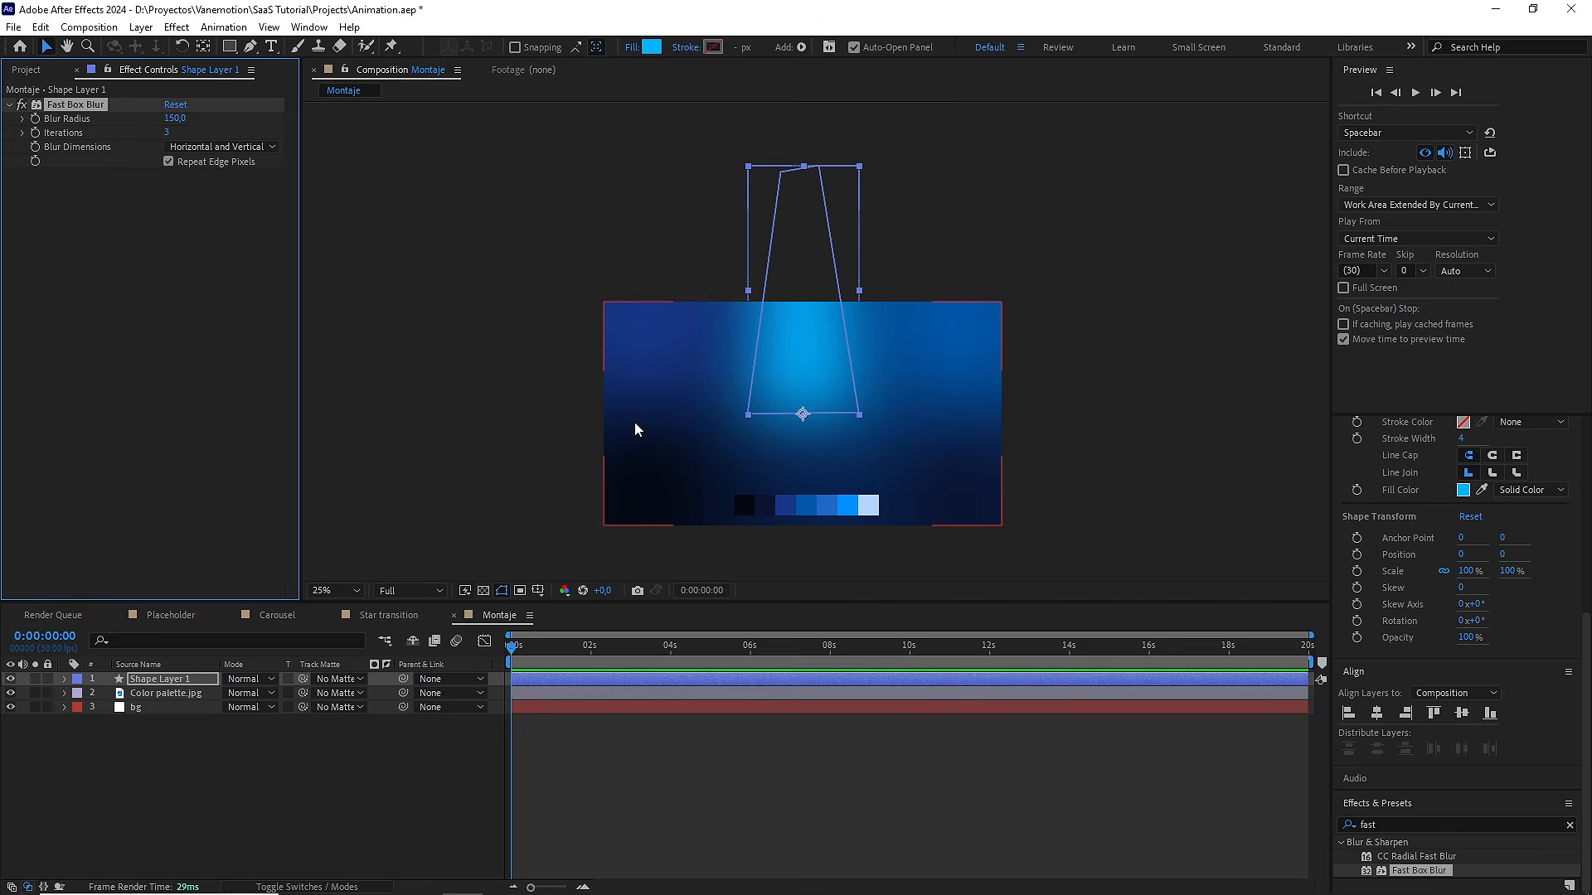
Set the blurred shape layer's blending mode to Screen
key("period")
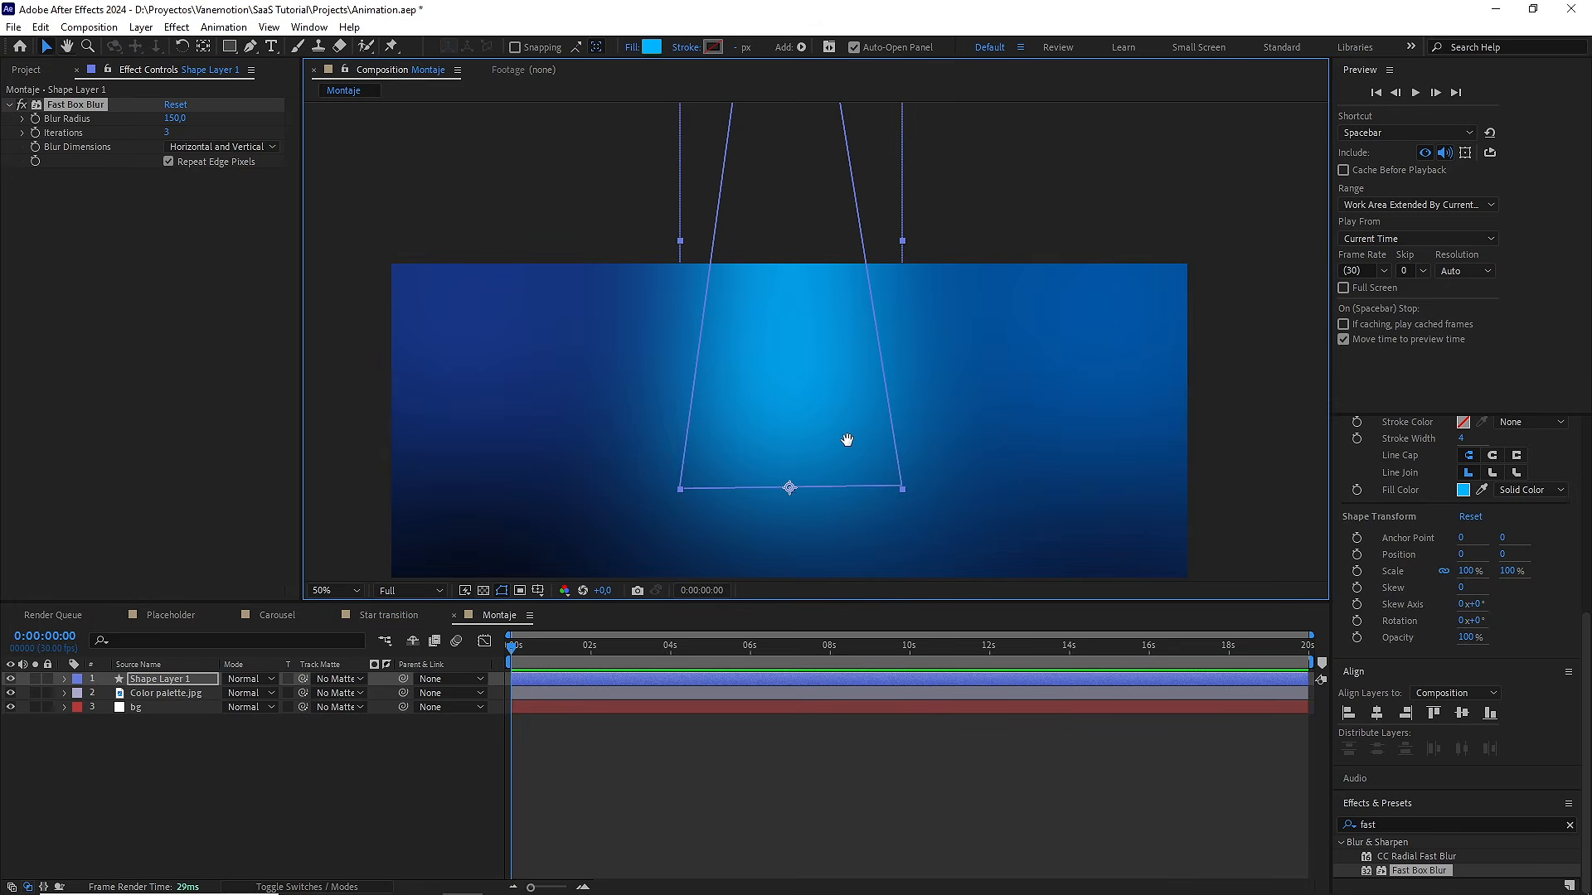
left_click_drag(848, 441, 867, 353)
left_click(259, 682)
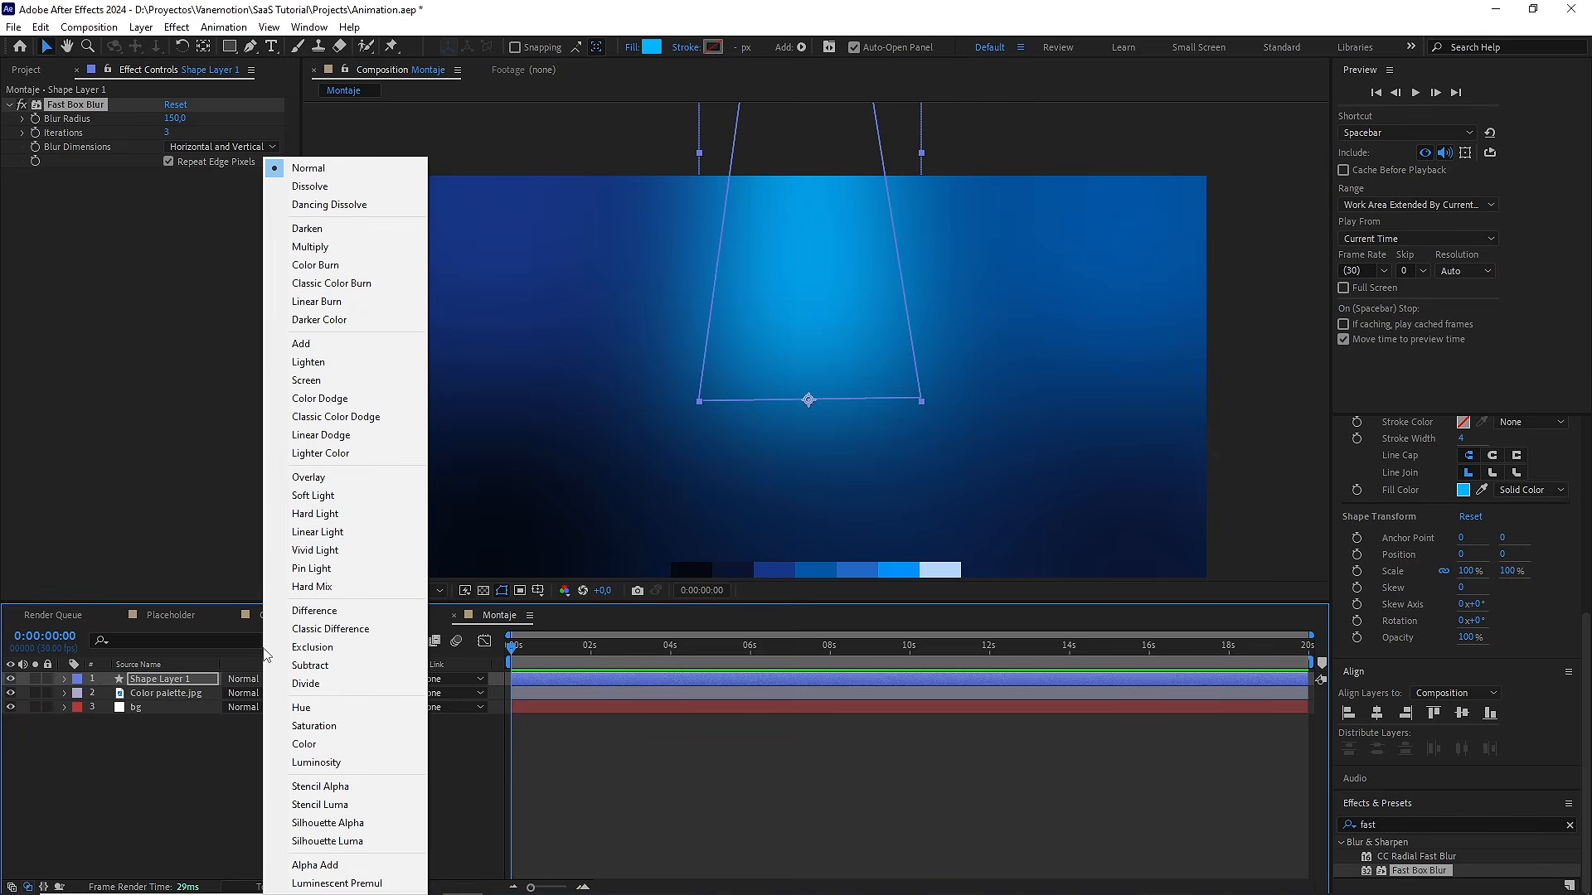
left_click(340, 387)
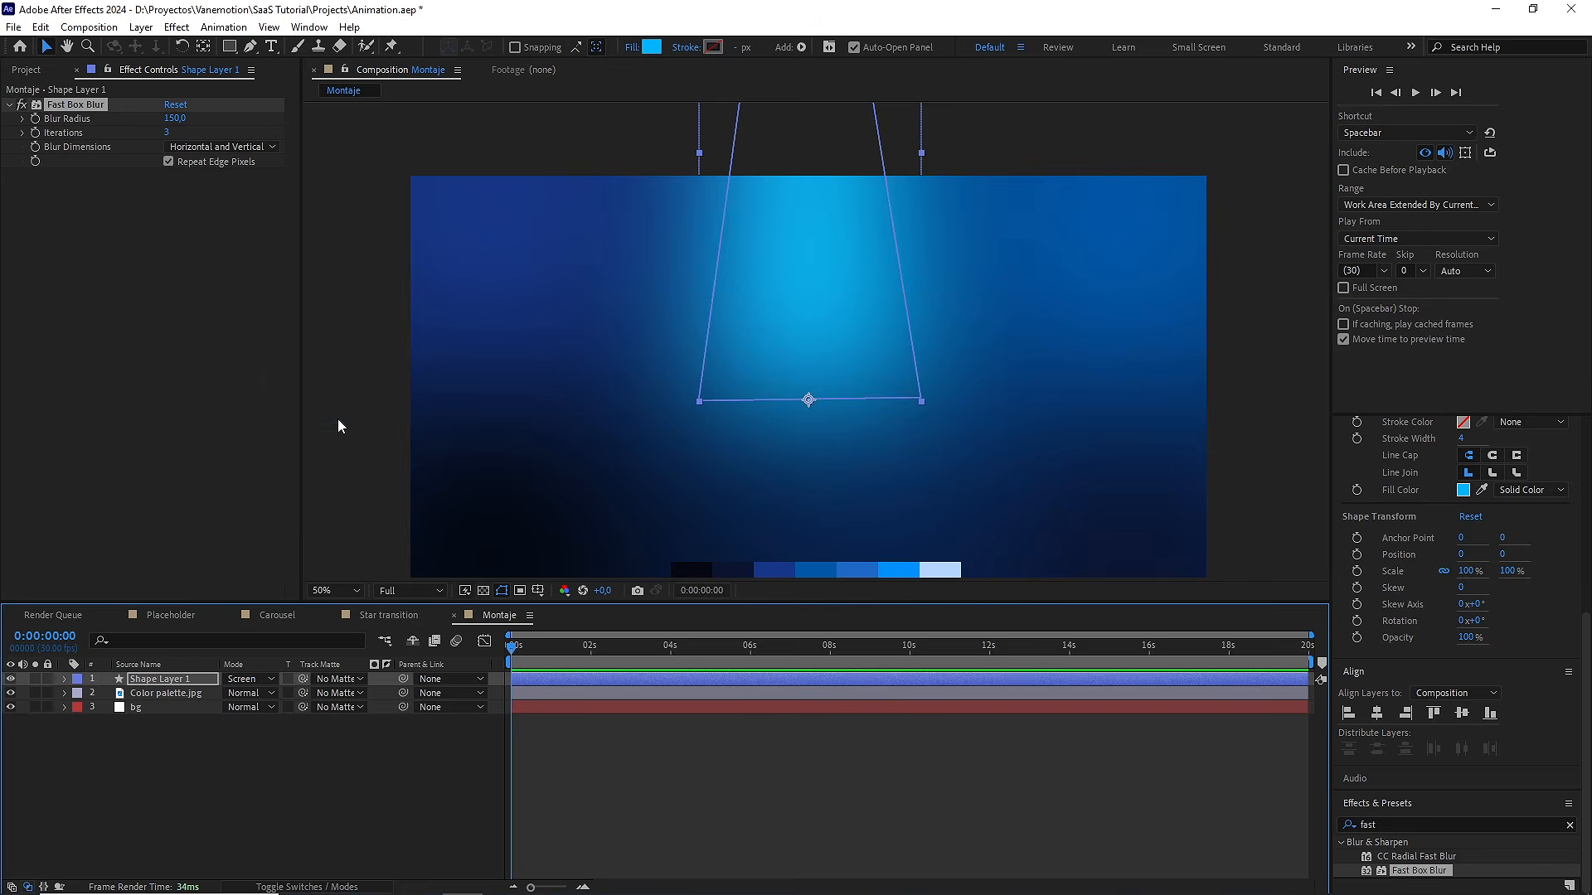
Rename the blurred shape layer shine and deselect it
left_click(206, 679)
key("Return")
type("shine")
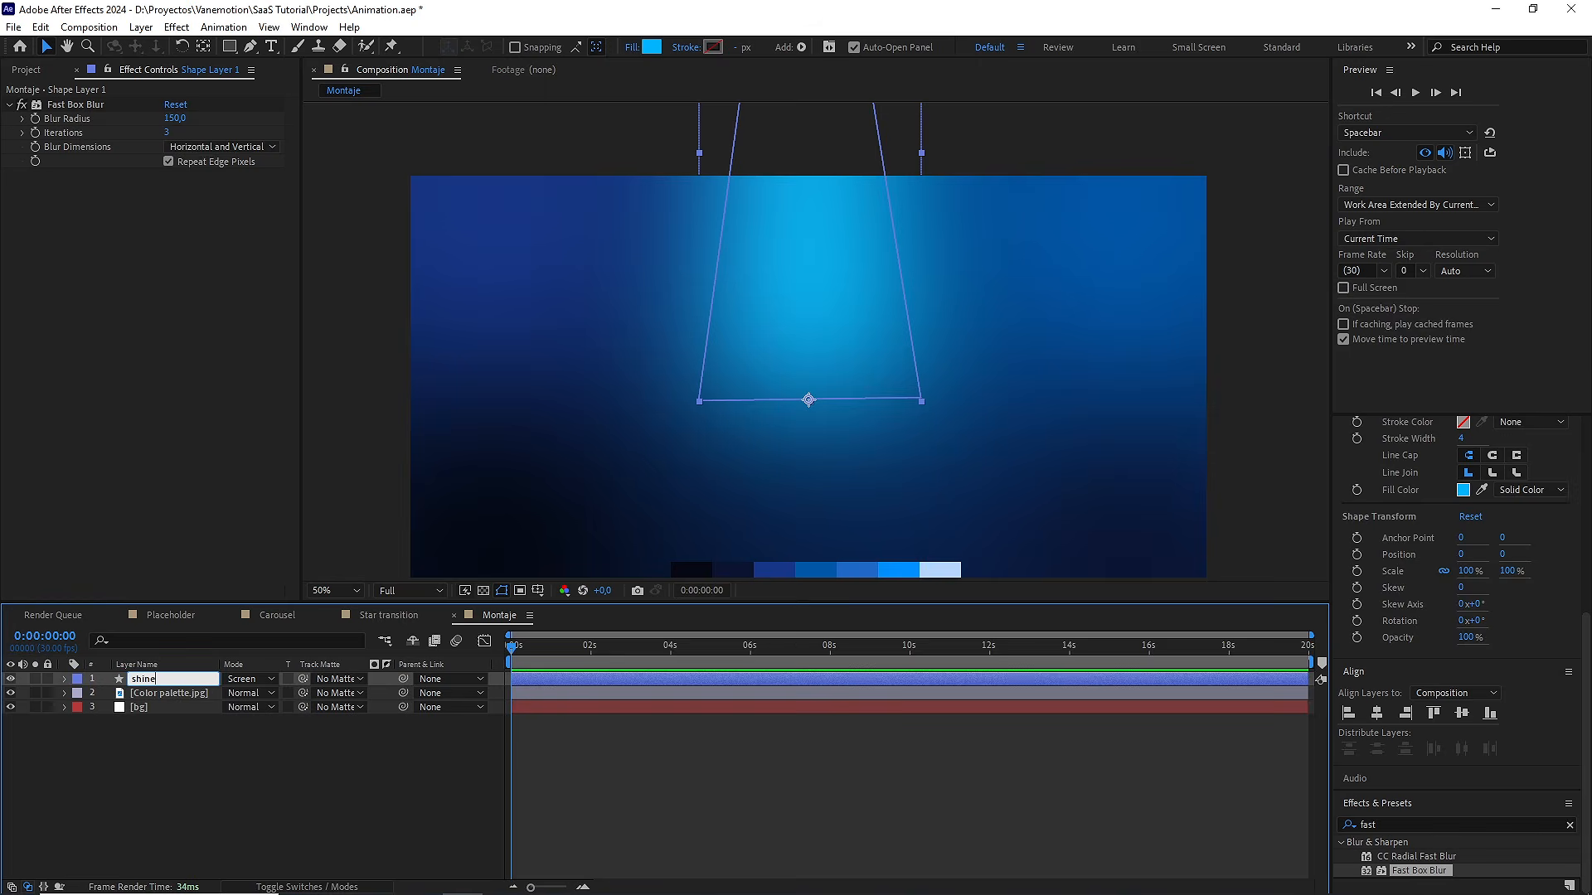
left_click(239, 744)
key("comma")
key("comma")
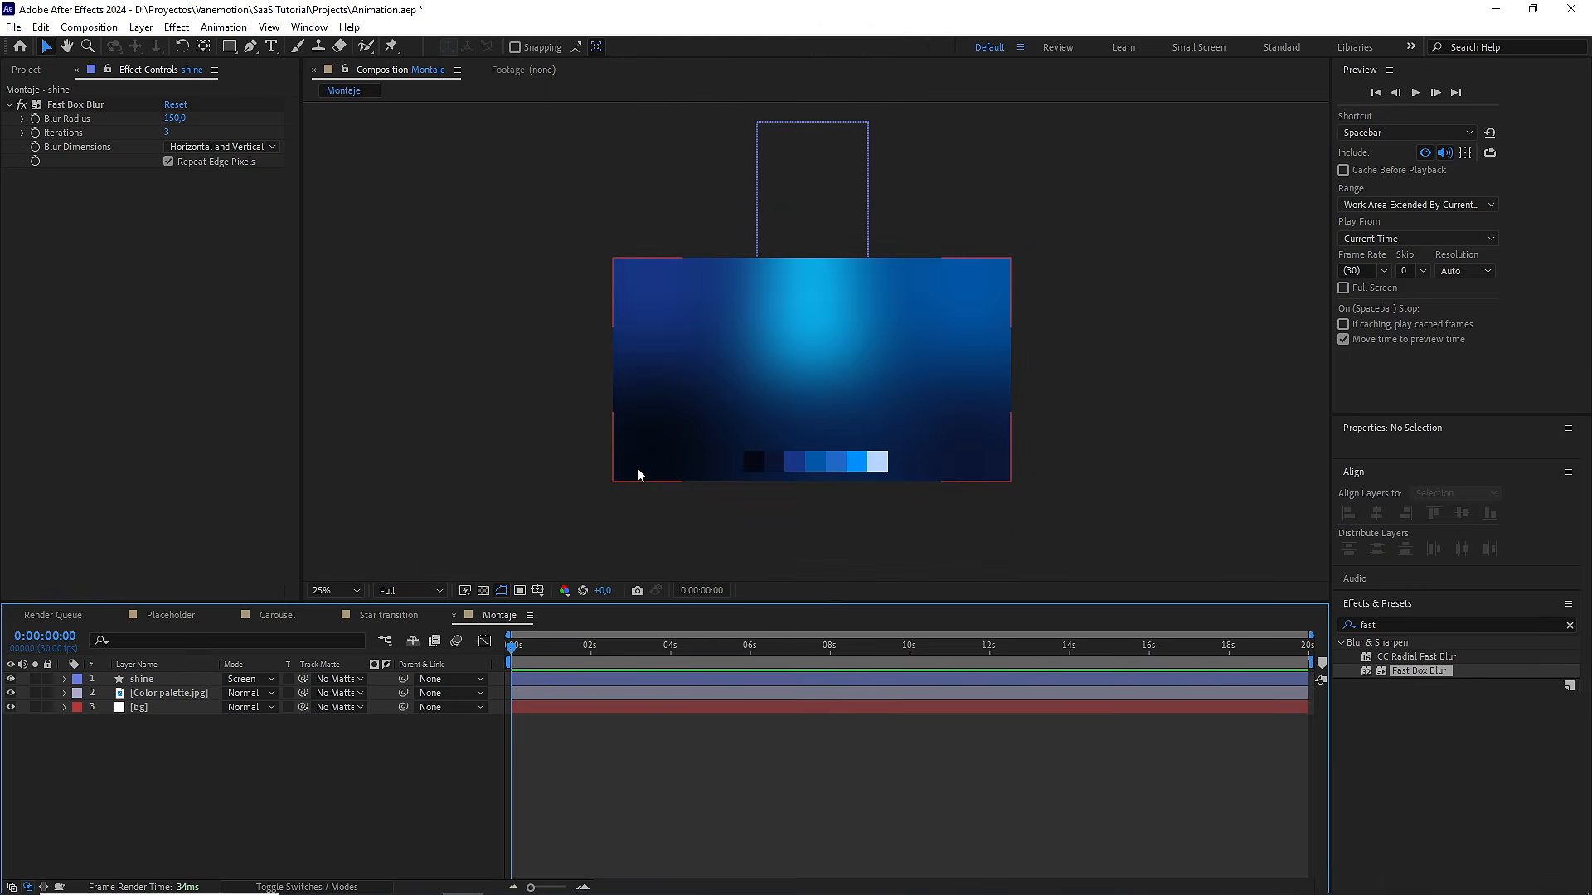
Add Particles.mp4 above the shine layer and scale the footage down to about 57.5% so it just exceeds the frame
left_click(26, 70)
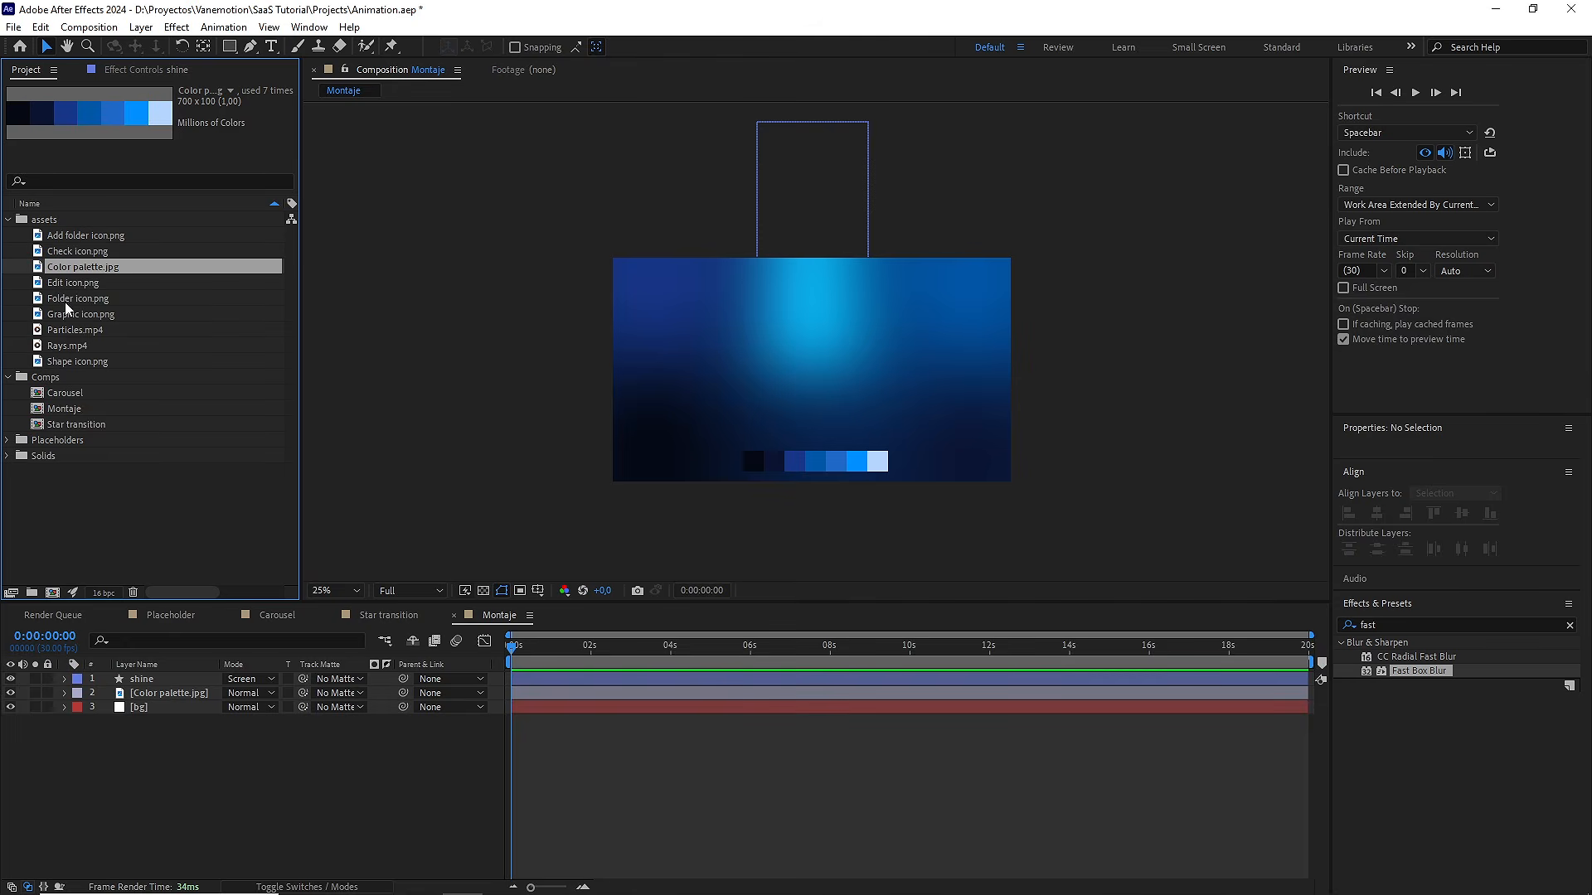
left_click(84, 330)
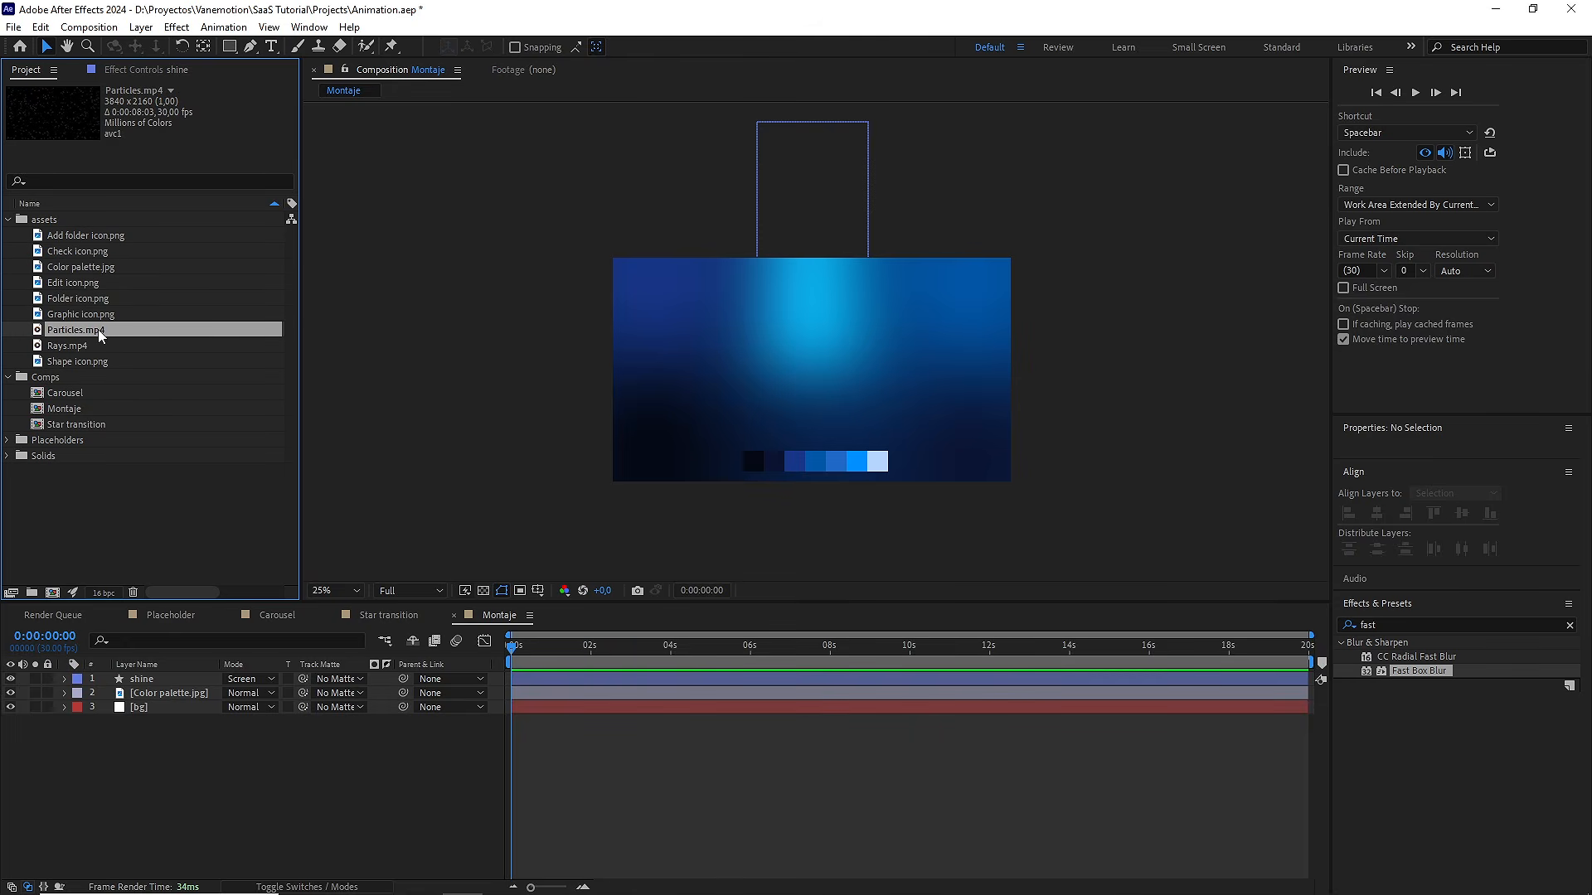
left_click_drag(99, 334, 172, 675)
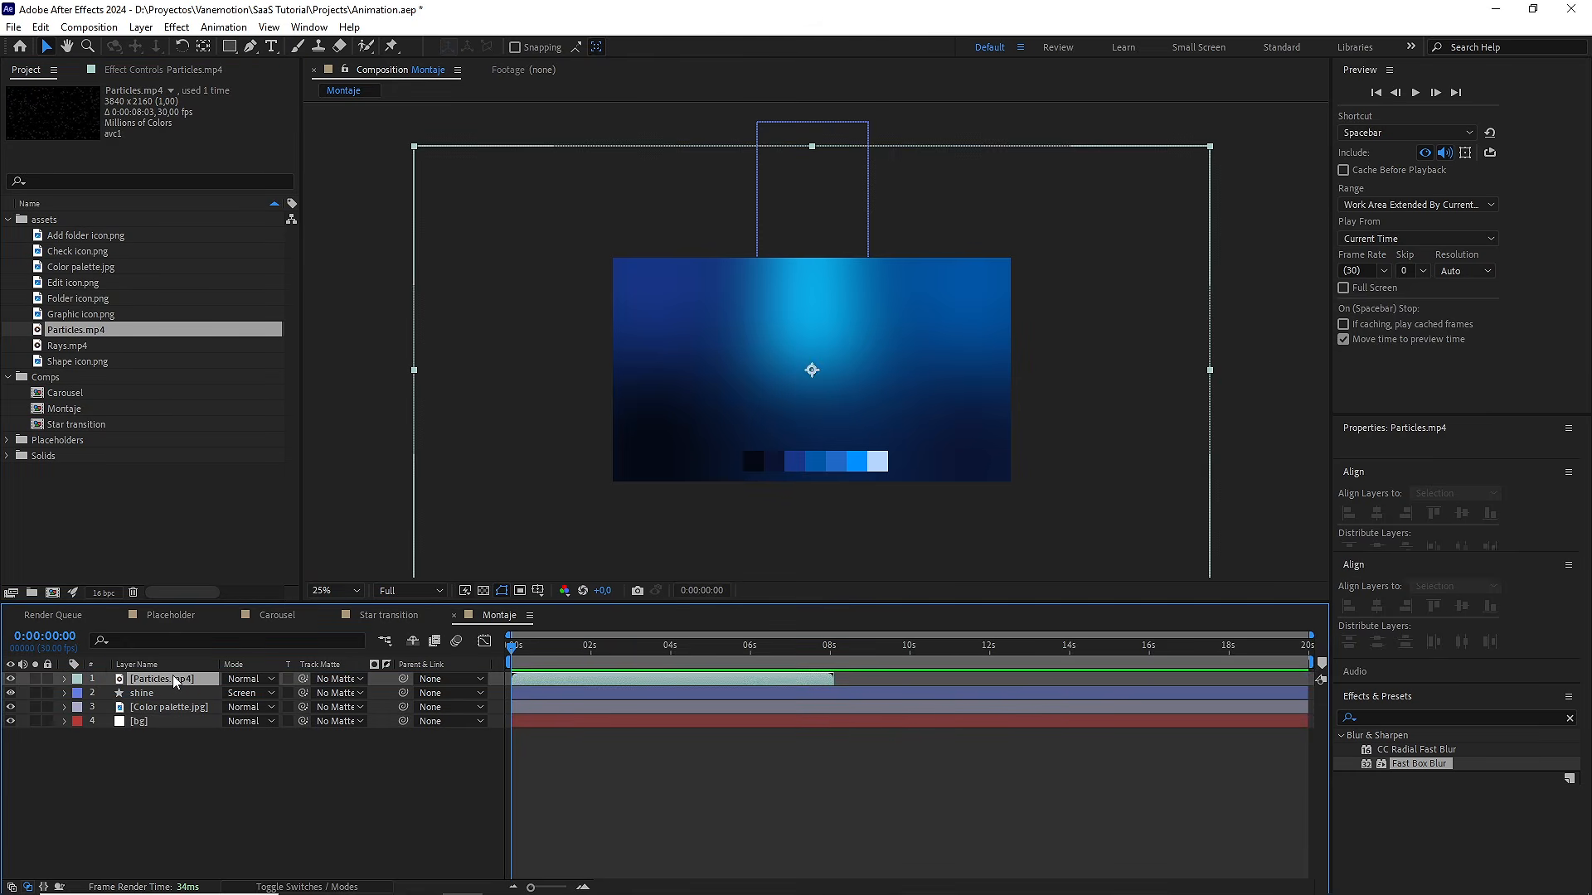
mouse_move(535, 650)
left_mouse_down()
mouse_move(758, 651)
mouse_move(510, 660)
left_mouse_up()
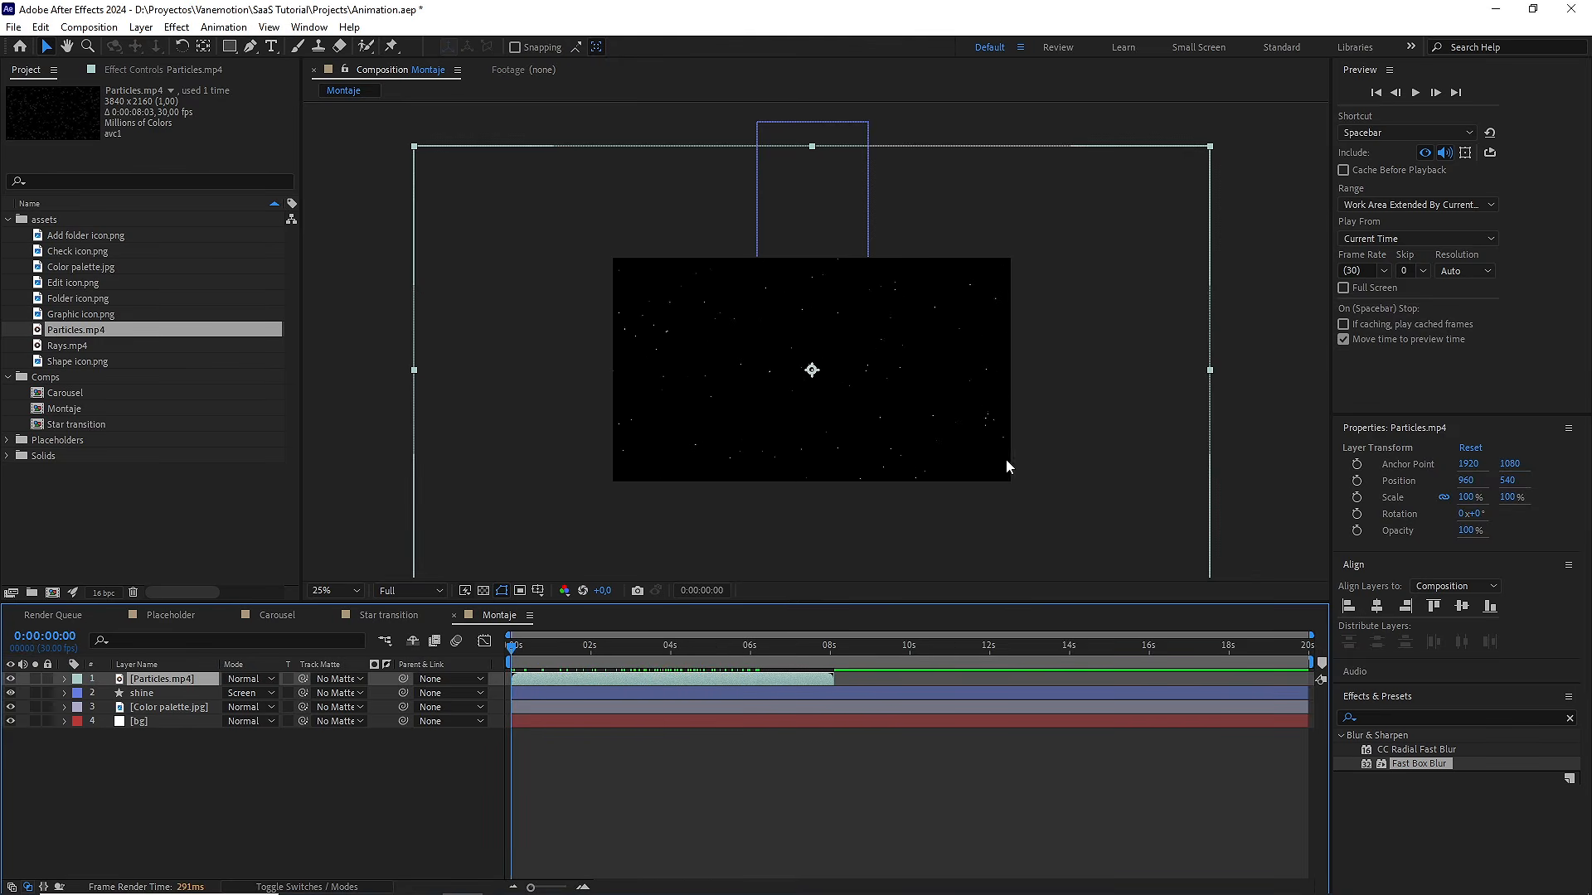
left_click_drag(1199, 376, 1042, 378)
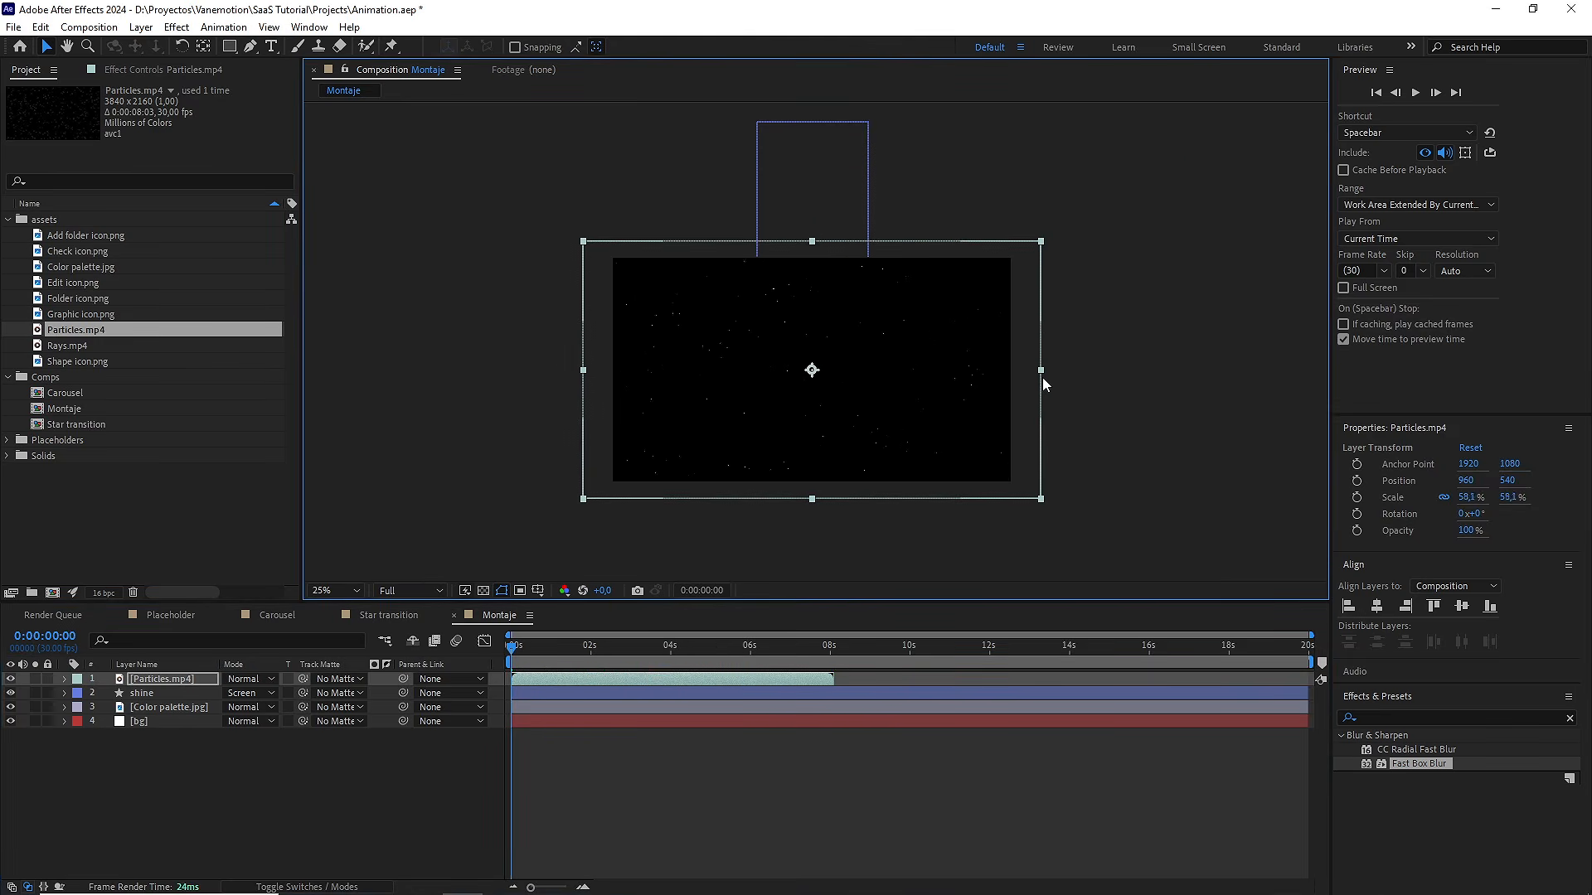
key("period")
left_click_drag(524, 657, 586, 658)
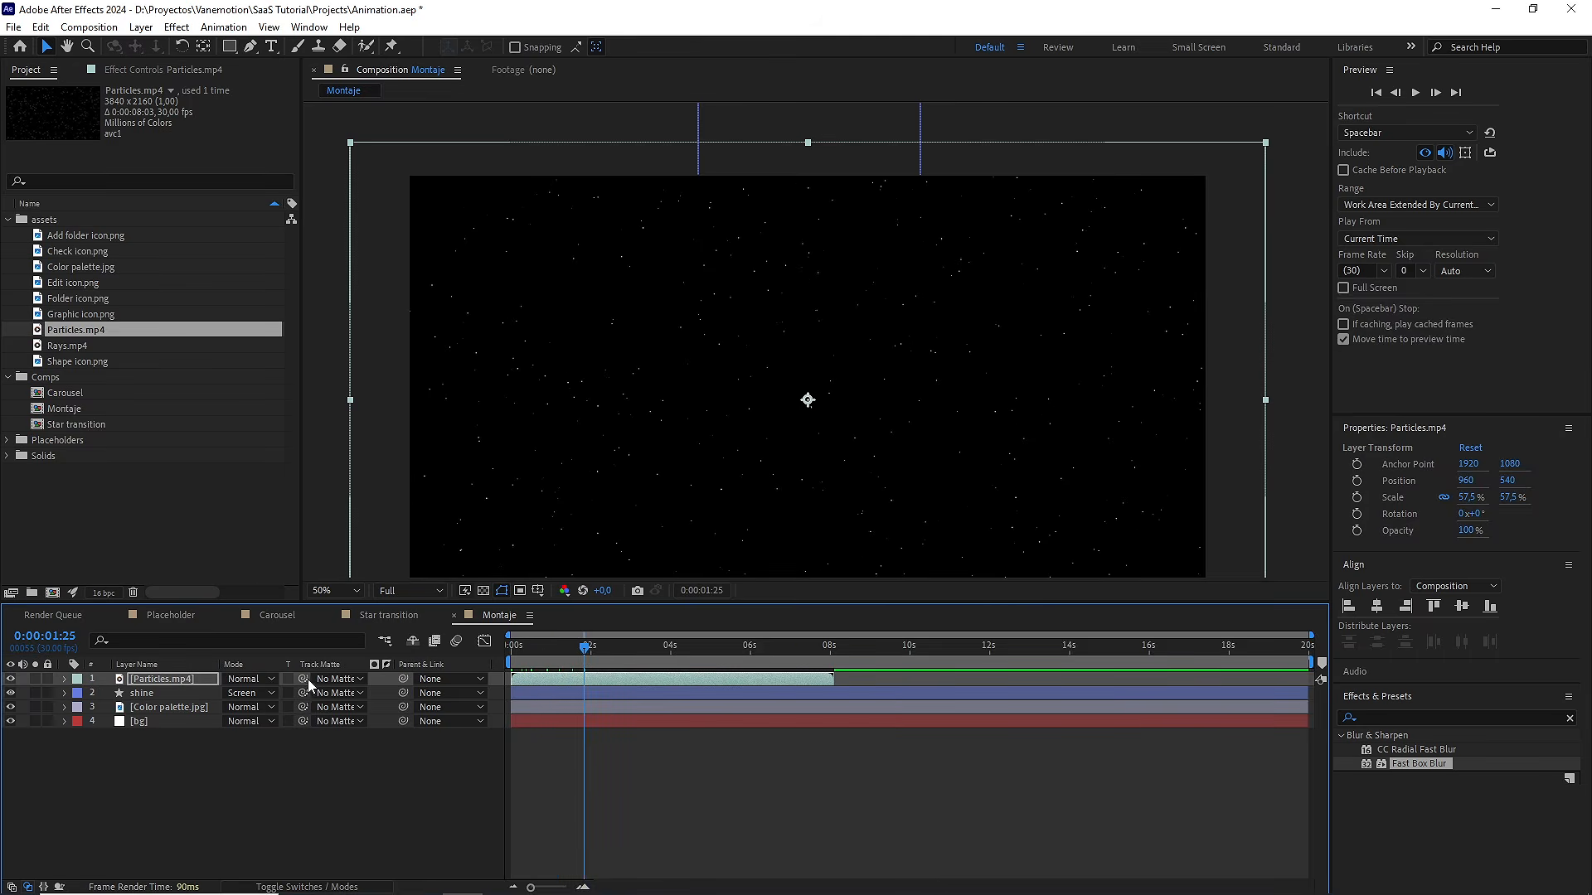
Use the shine layer as the track matte for Particles.mp4 and turn the shine layer's visibility back on
left_click_drag(297, 680, 155, 699)
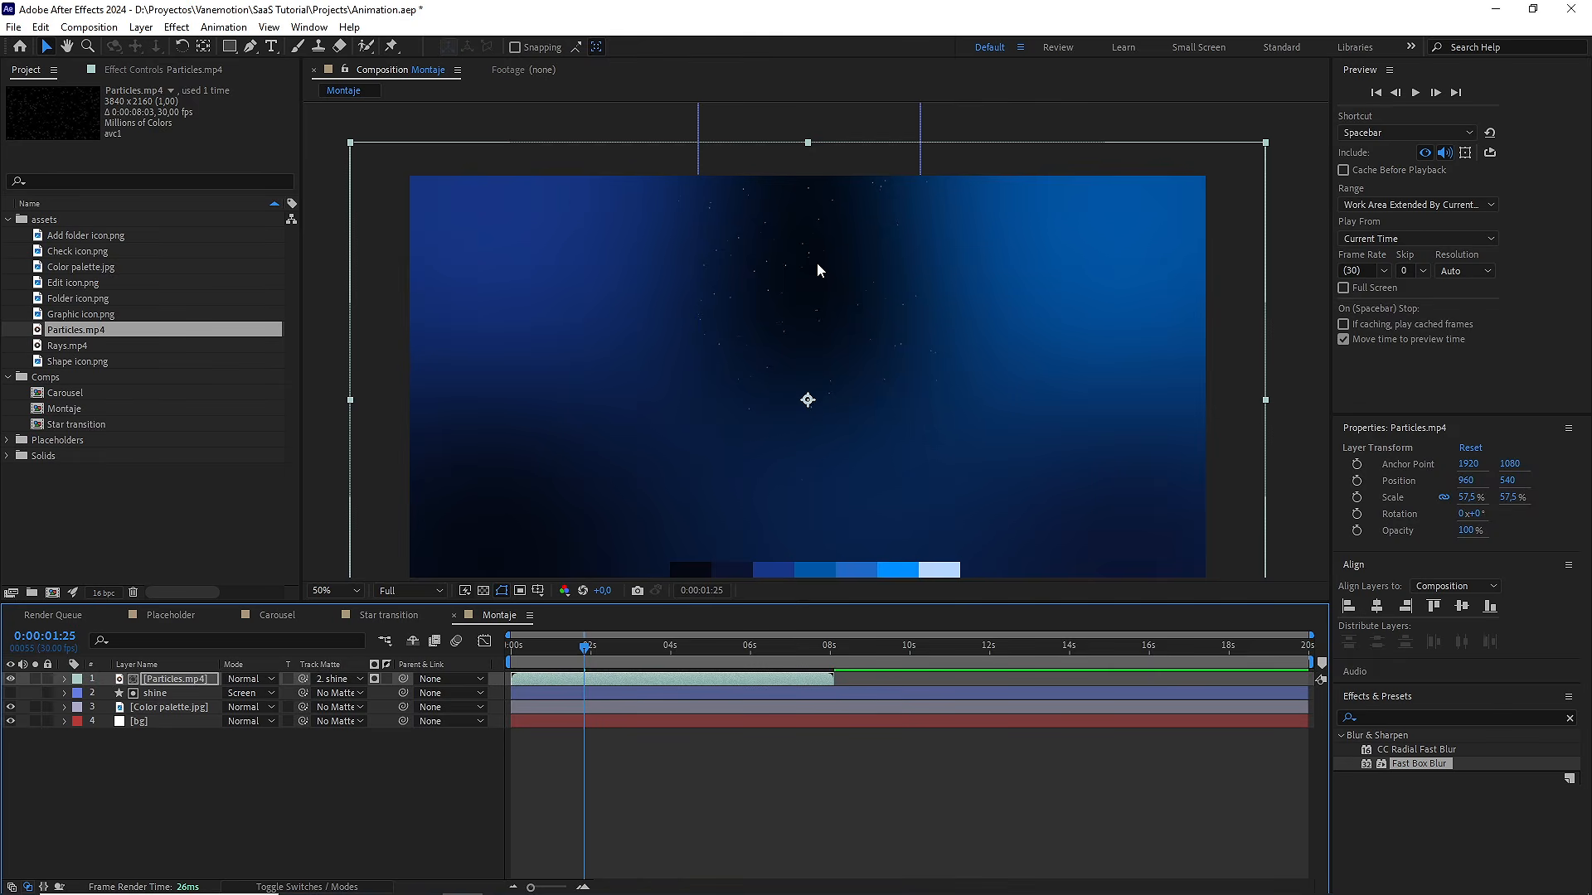
left_click_drag(585, 647, 623, 657)
left_click(155, 693)
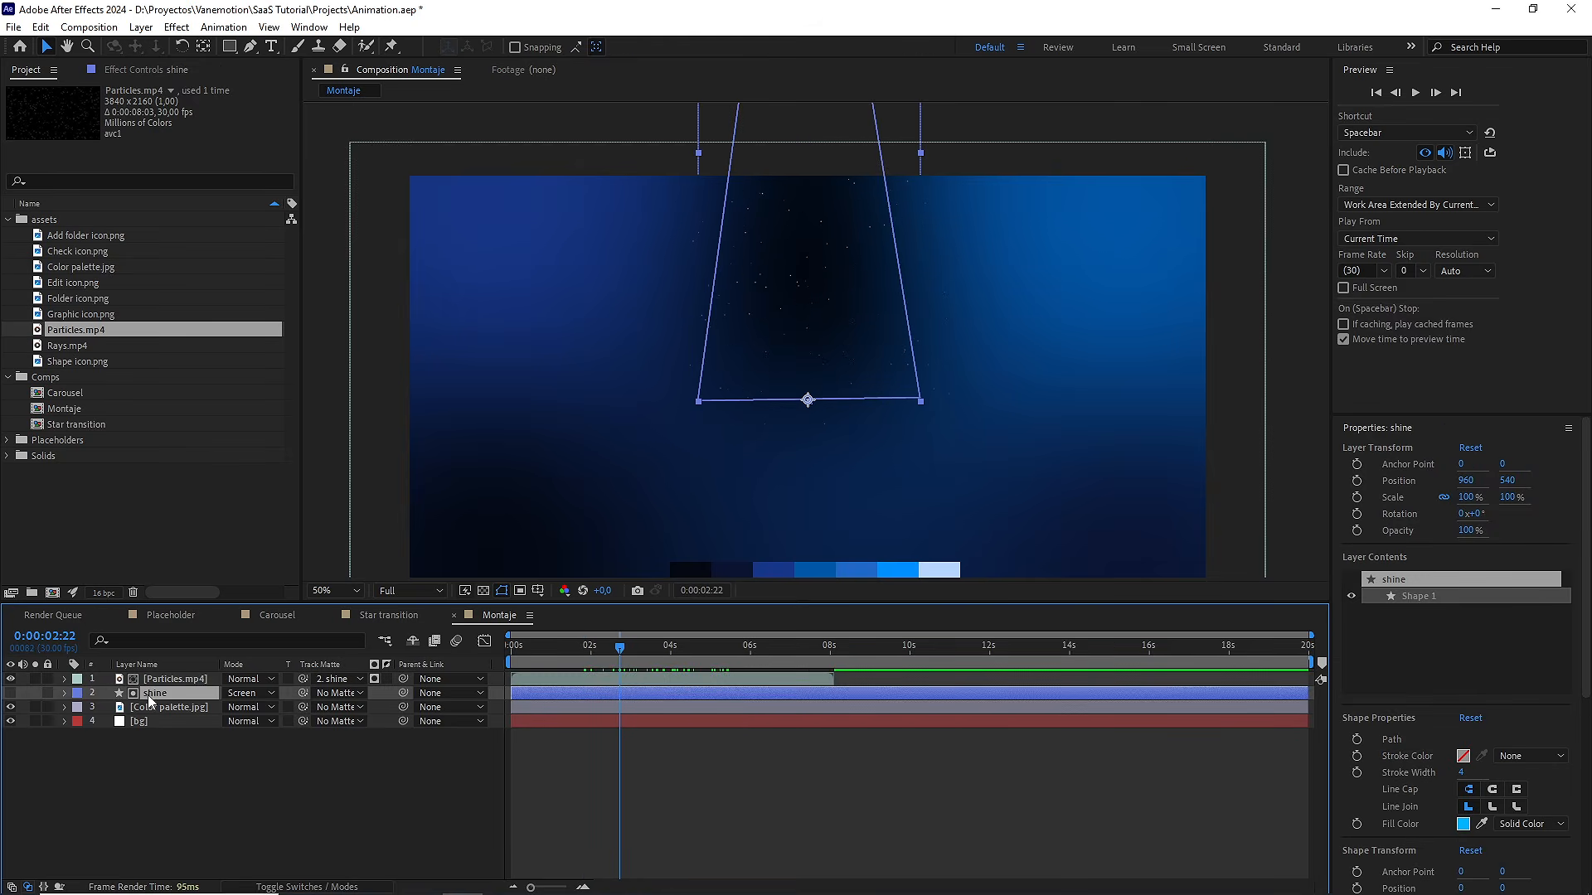
left_click(10, 695)
Set the Particles.mp4 layer's blending mode to Screen and check the particles over the shine
left_click(174, 679)
left_click(249, 679)
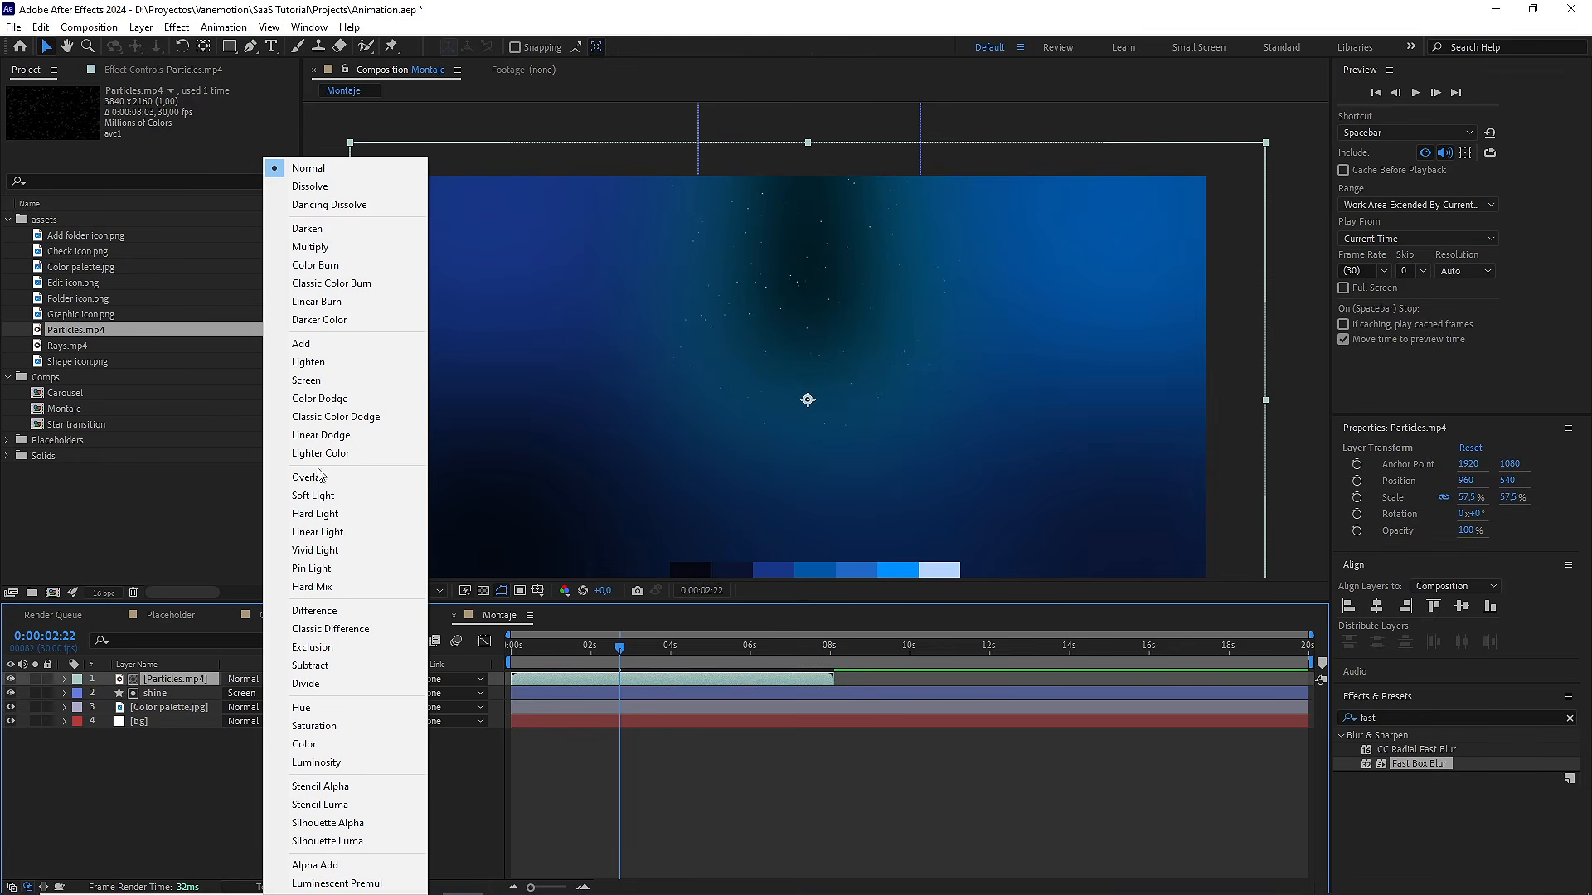
left_click(337, 381)
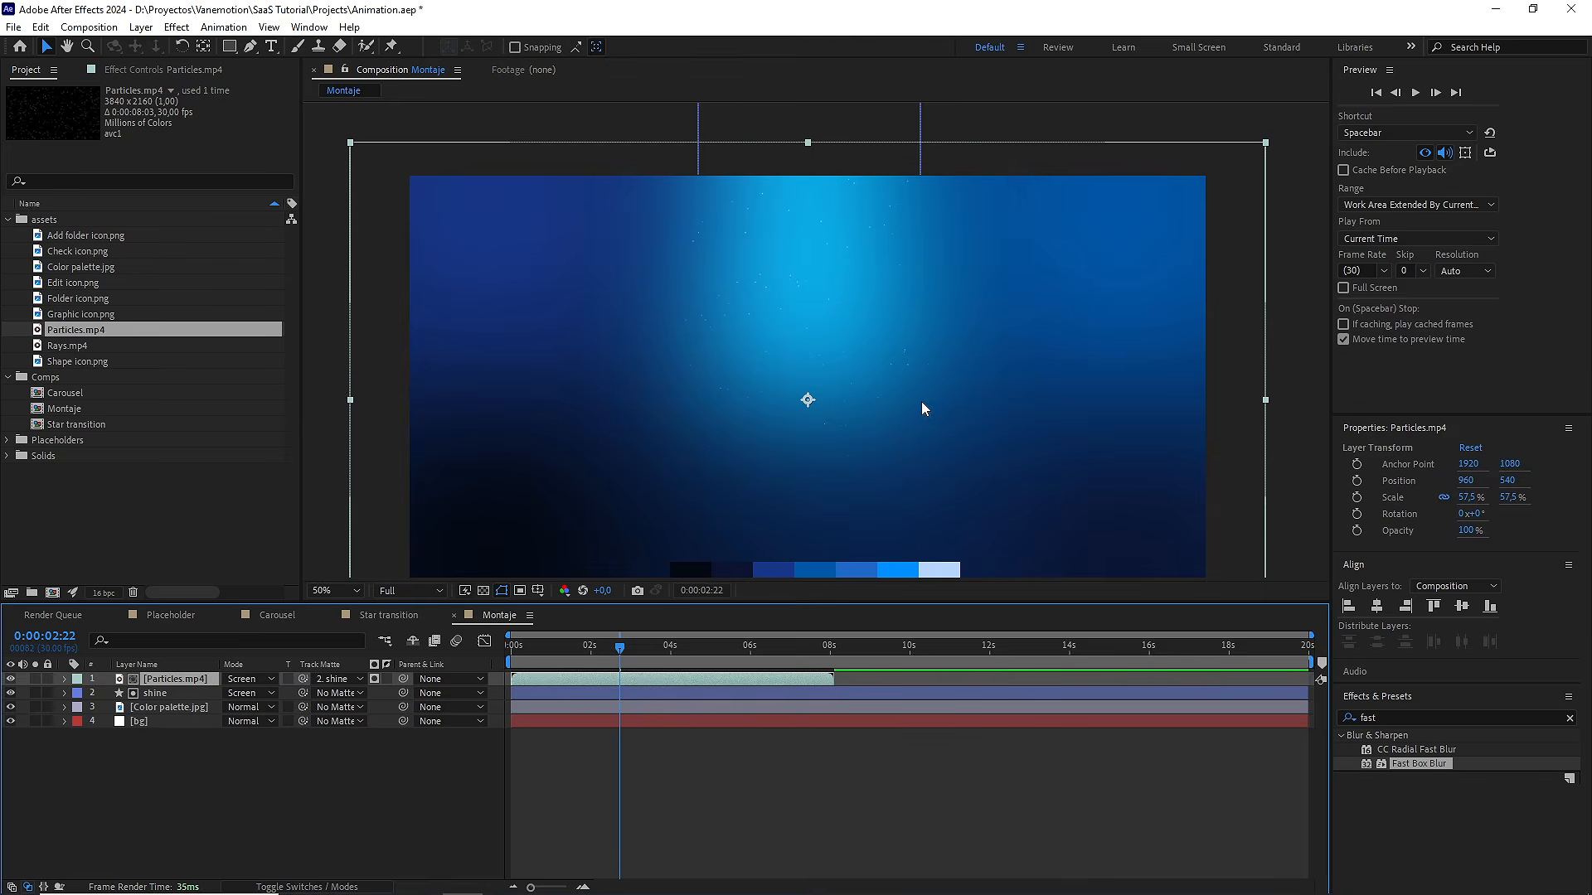
key("slash")
mouse_move(629, 652)
left_mouse_down()
mouse_move(727, 652)
mouse_move(618, 650)
left_mouse_up()
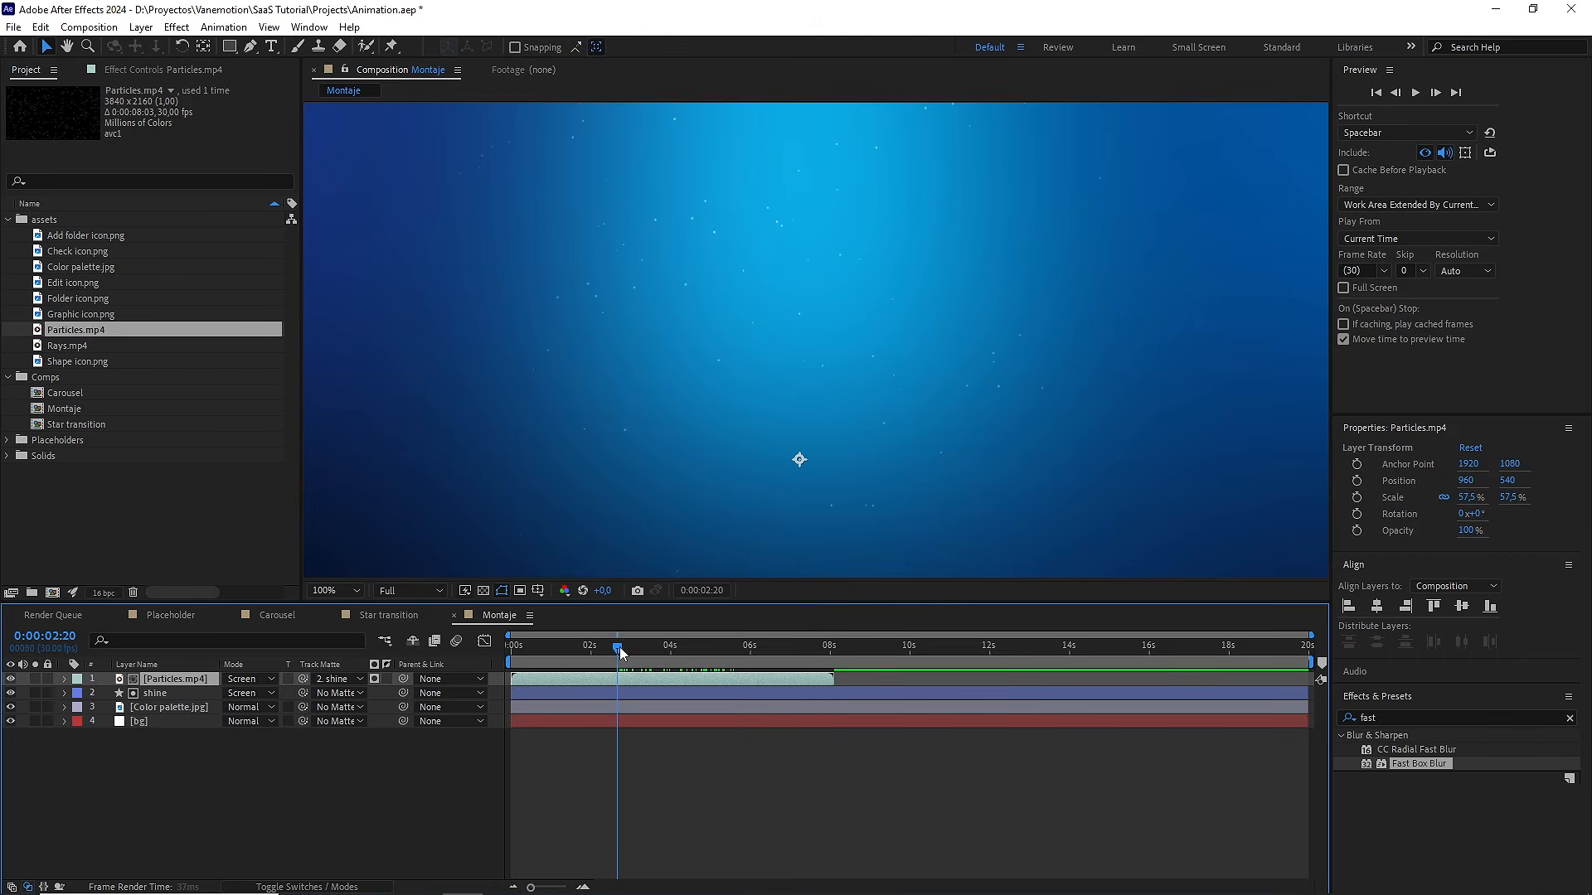
key("comma")
key("comma")
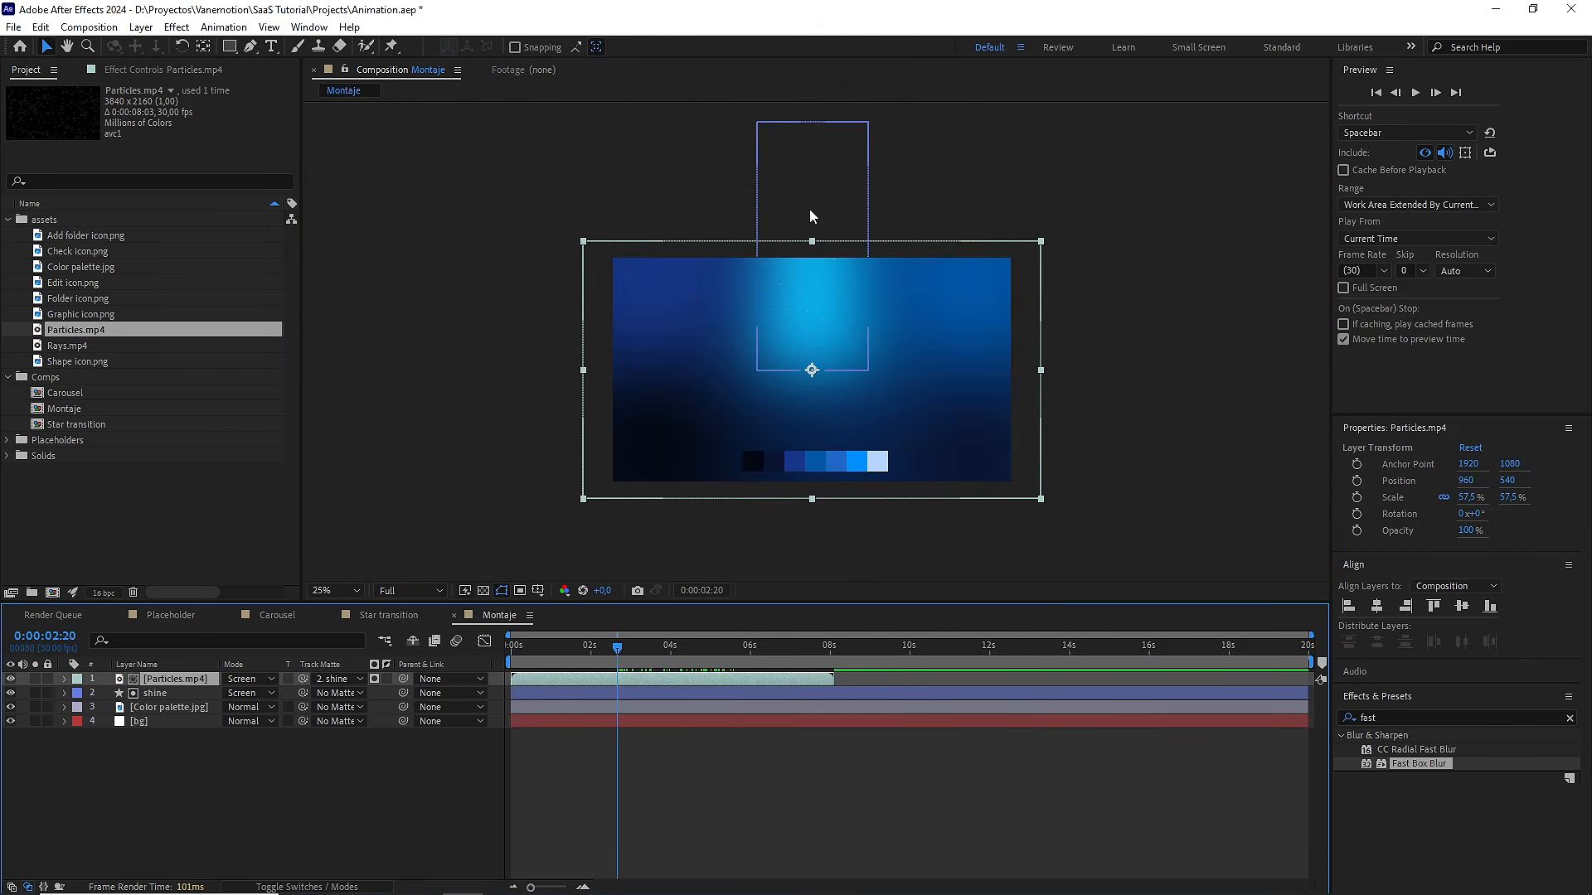
Nudge the two lower corner points of the shine shape slightly downward, then deselect the layer
left_click(816, 187)
key("g")
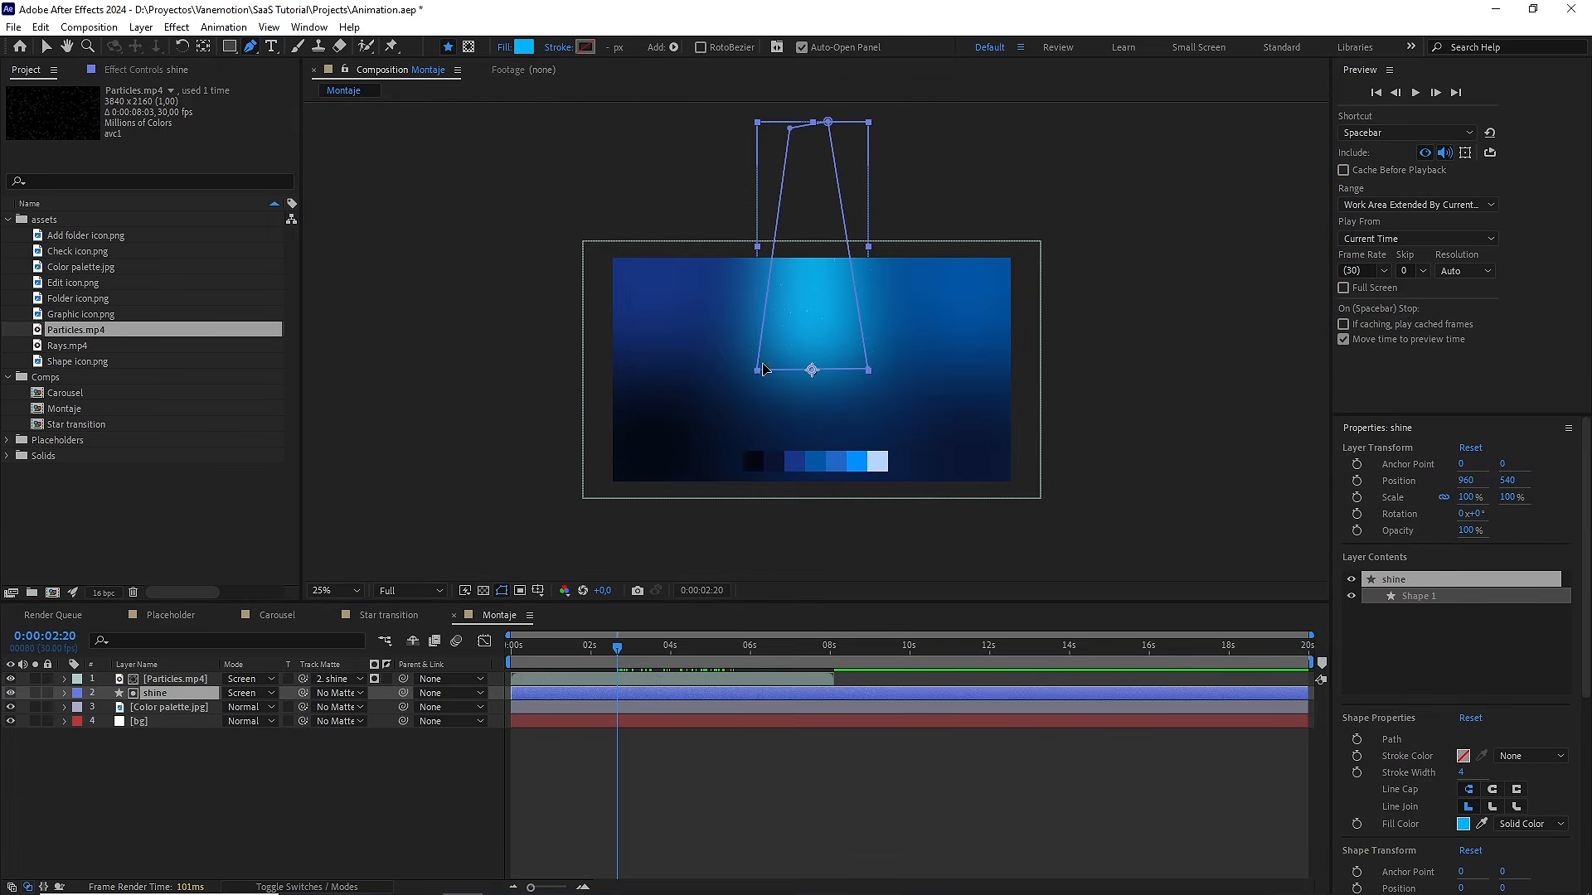
mouse_move(757, 371)
left_mouse_down()
mouse_move(579, 420)
mouse_move(789, 377)
mouse_move(761, 375)
left_mouse_up()
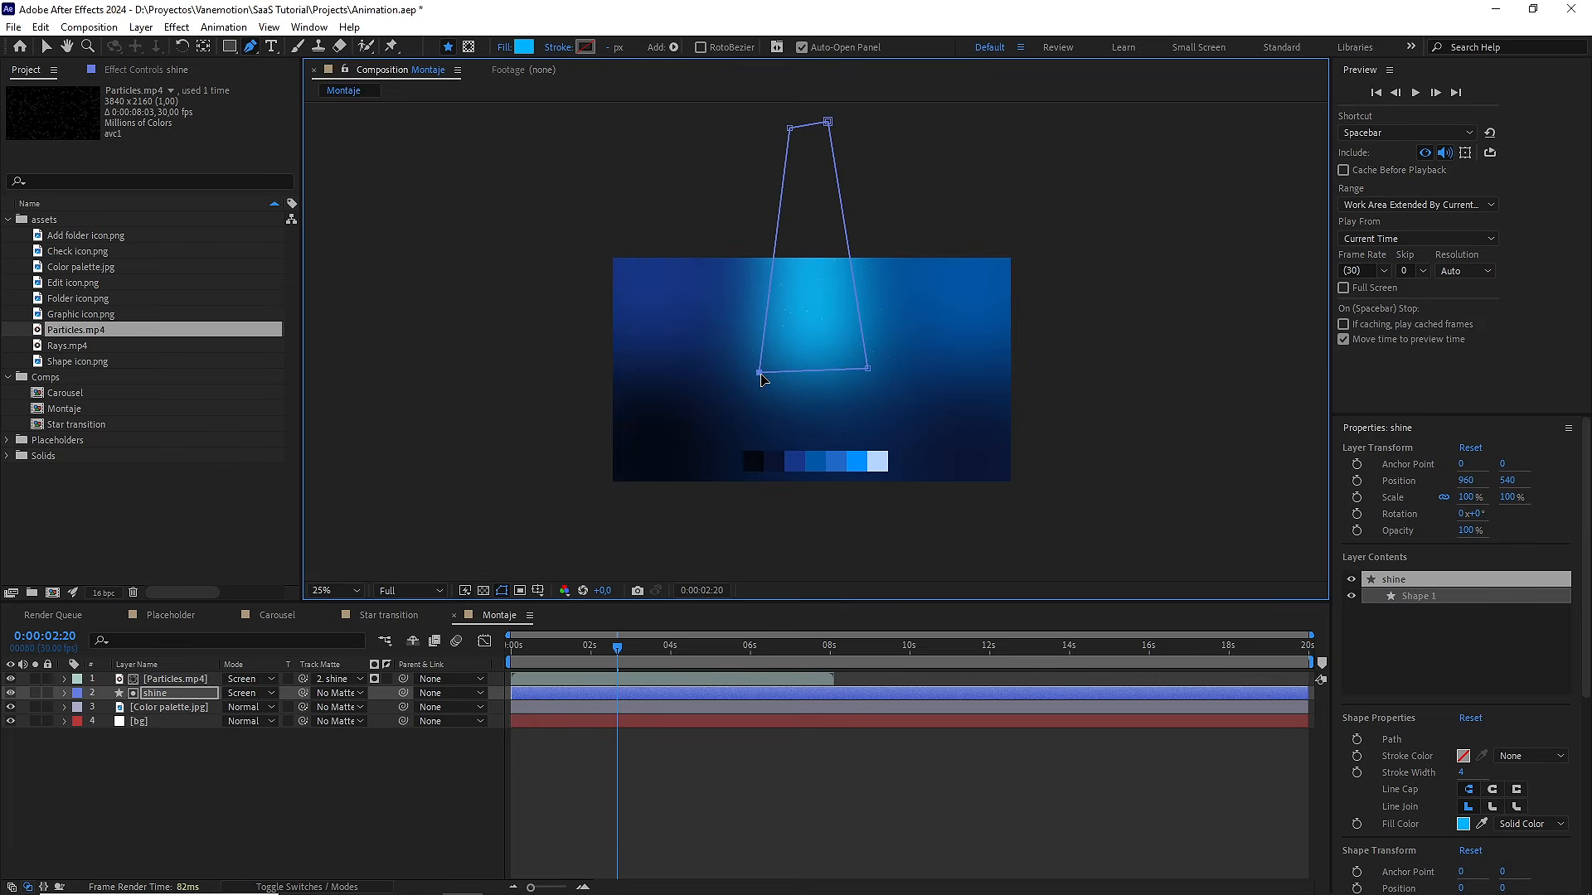
left_click_drag(865, 370, 868, 376)
key("period")
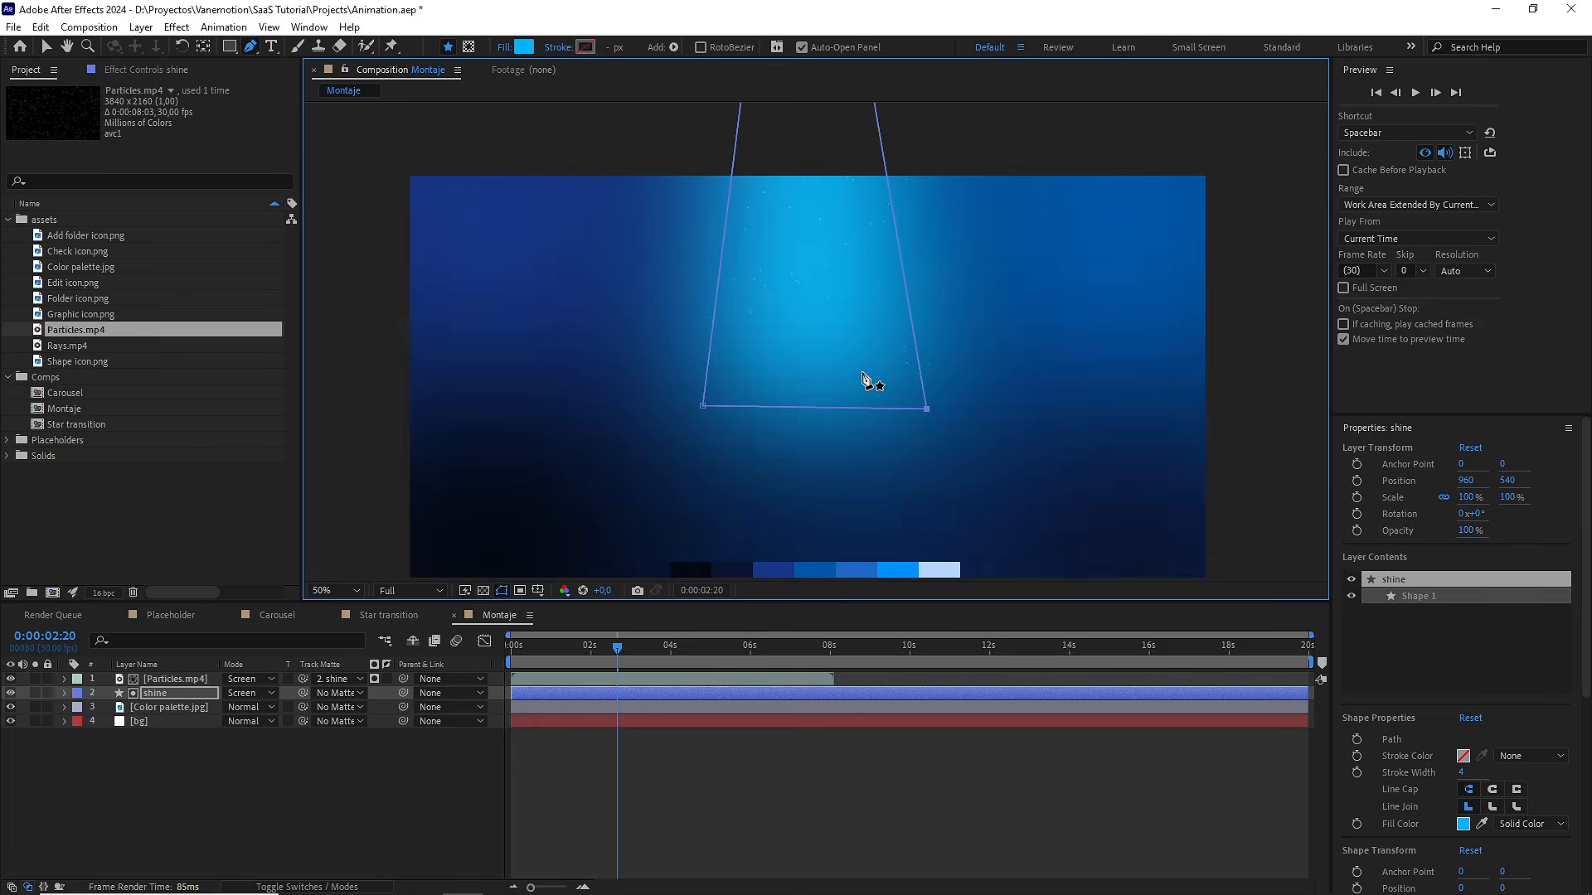
left_click(363, 774)
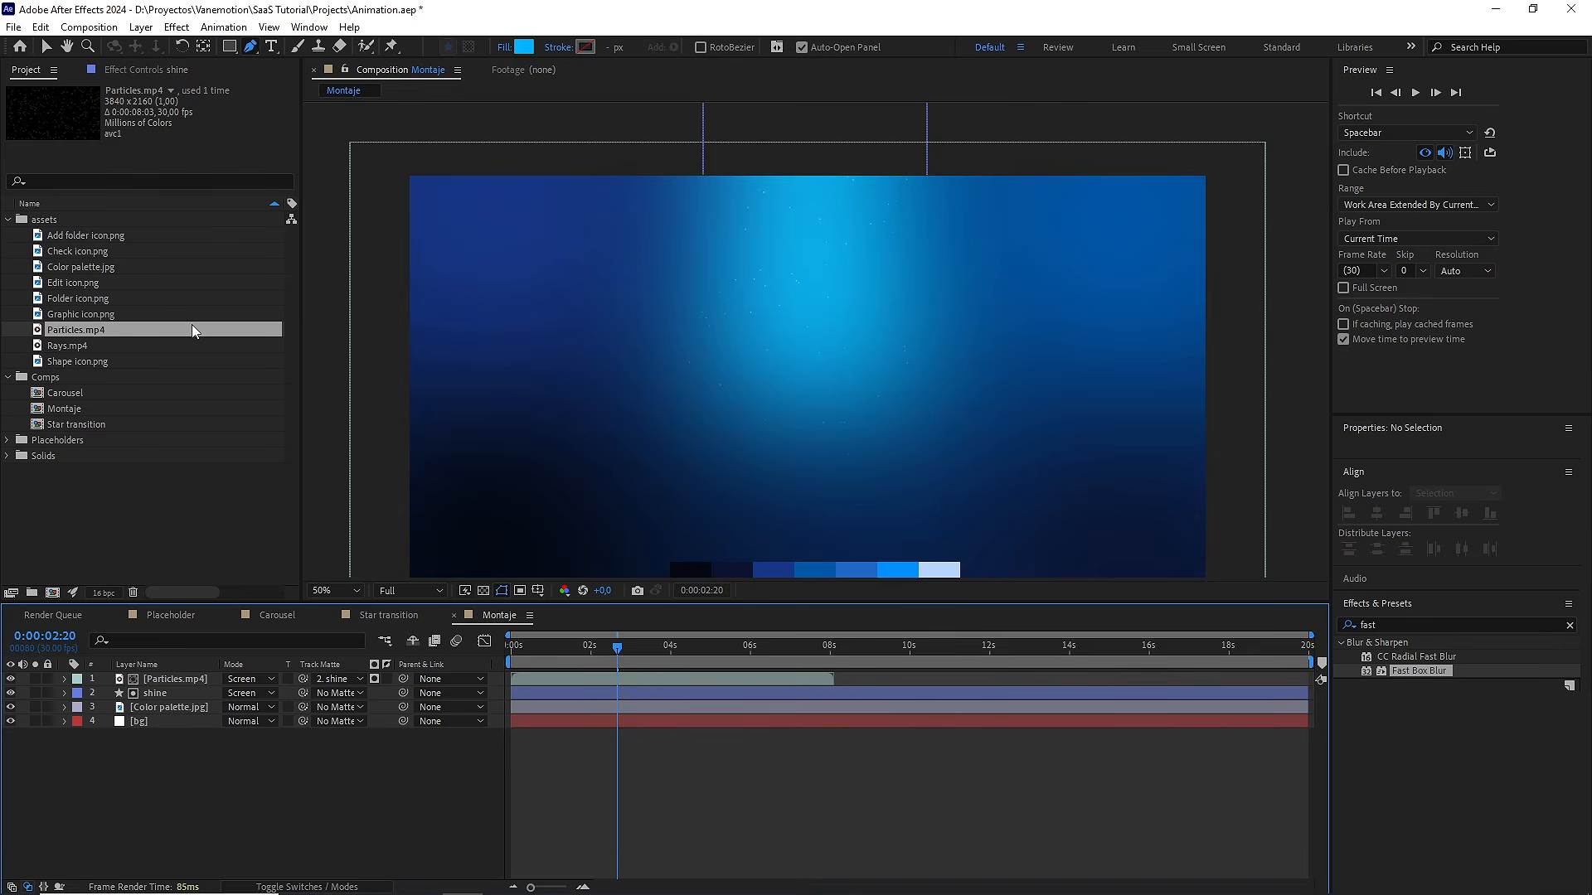
Add Rays.mp4 between the Particles.mp4 and shine layers and scale it down to about 63%
left_click_drag(75, 349, 162, 691)
key("comma")
key("v")
left_click_drag(1240, 369, 1082, 387)
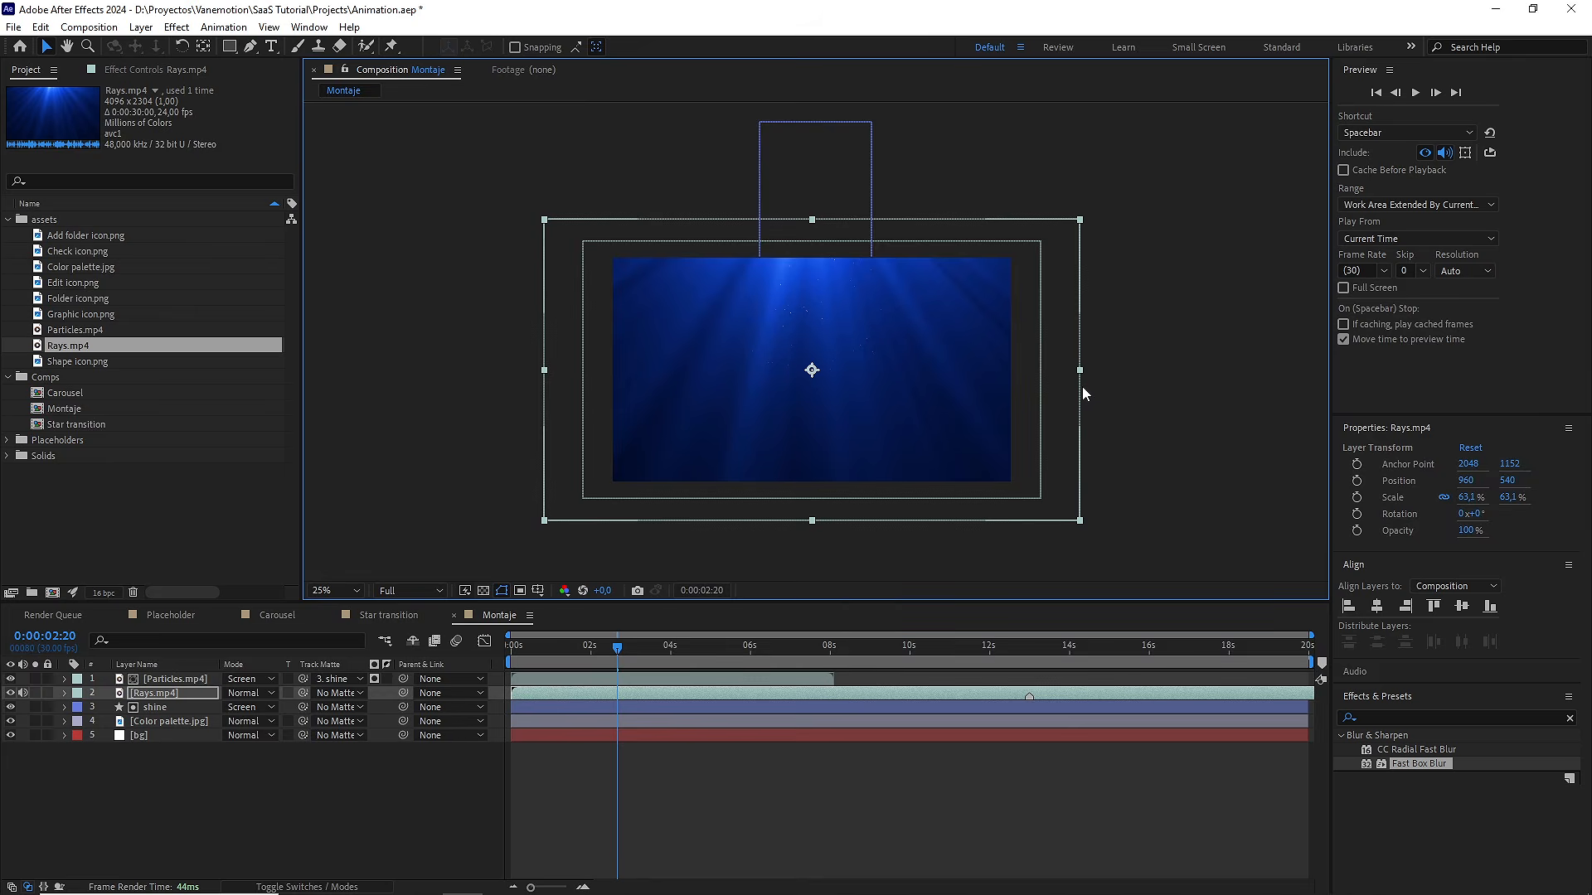
Set the Rays.mp4 layer's blending mode to Screen and its Opacity to 50%, then check the background
left_click(247, 693)
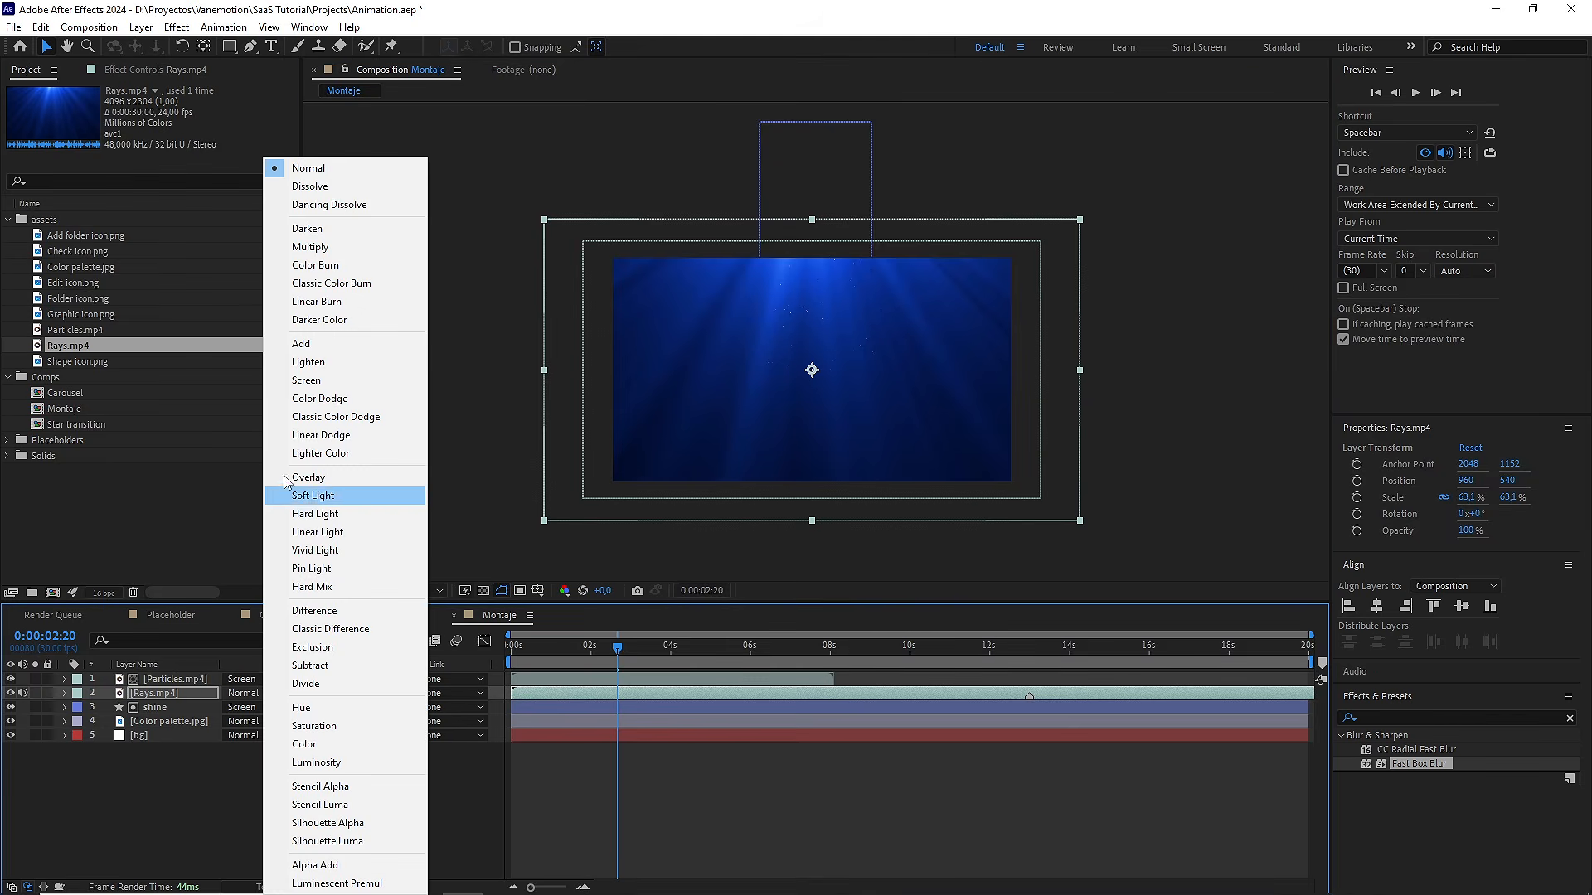
left_click(326, 383)
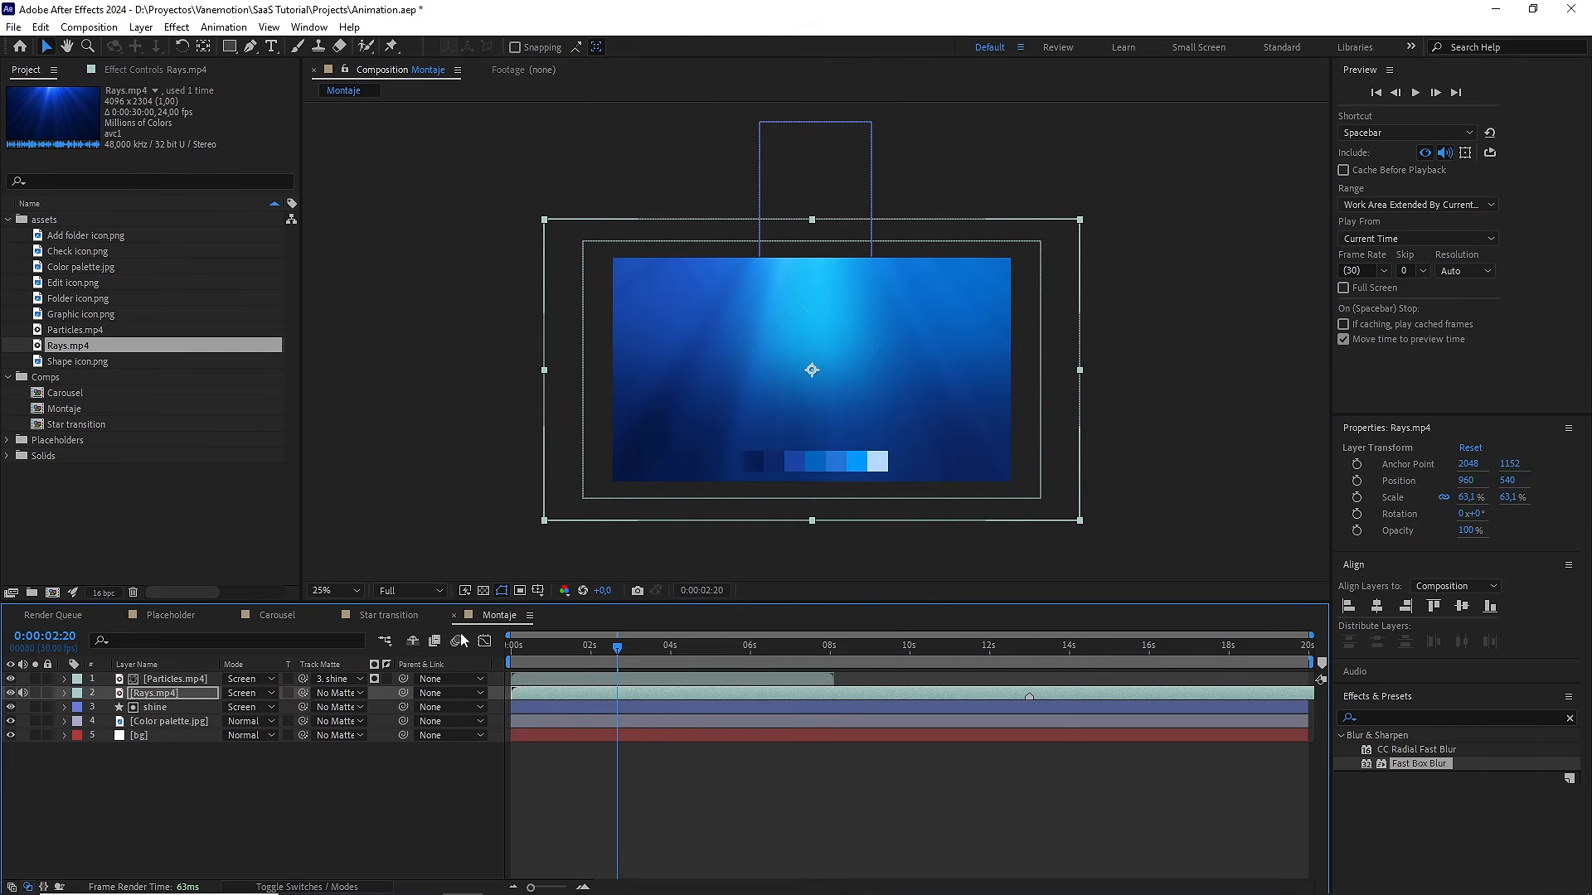
key("t")
left_click_drag(230, 708, 194, 712)
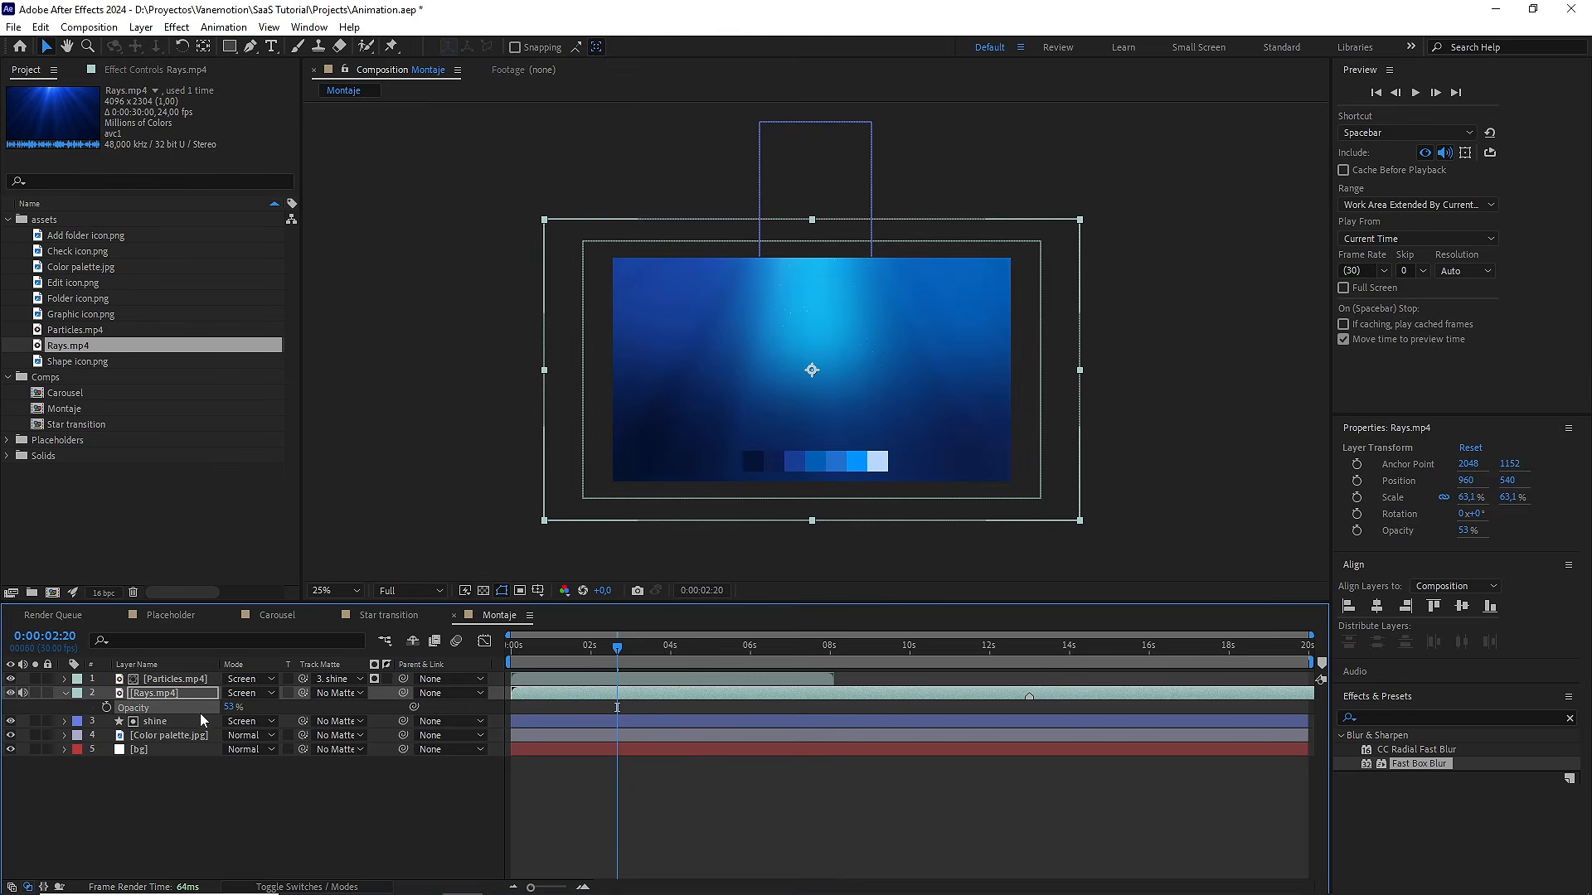
left_click(226, 709)
left_click(290, 786)
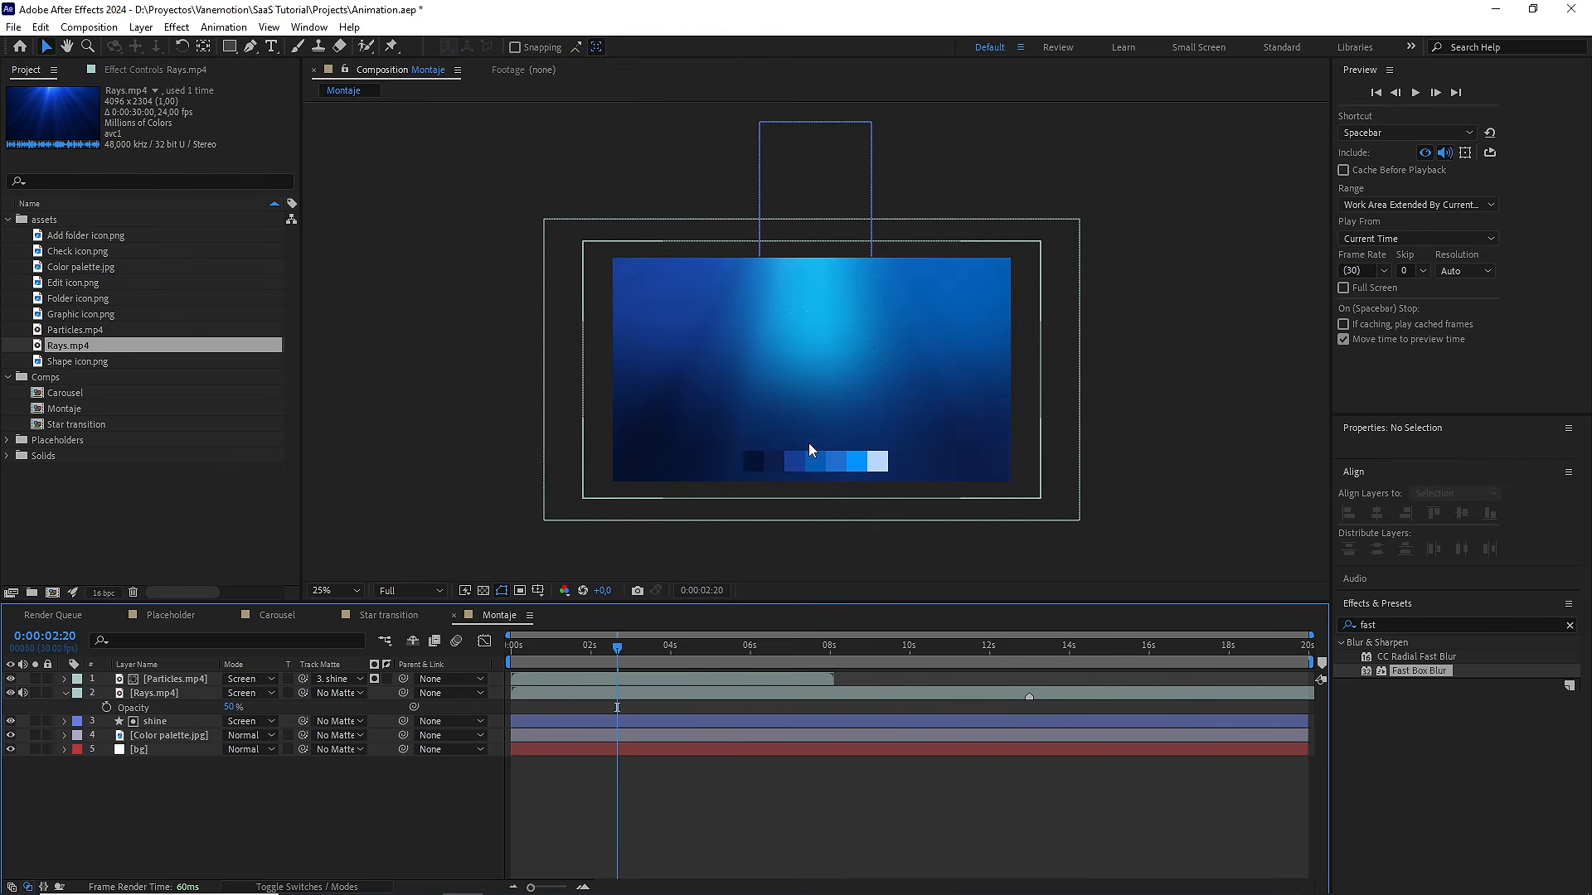
key("period")
key("period")
mouse_move(619, 648)
left_mouse_down()
mouse_move(803, 658)
mouse_move(611, 660)
left_mouse_up()
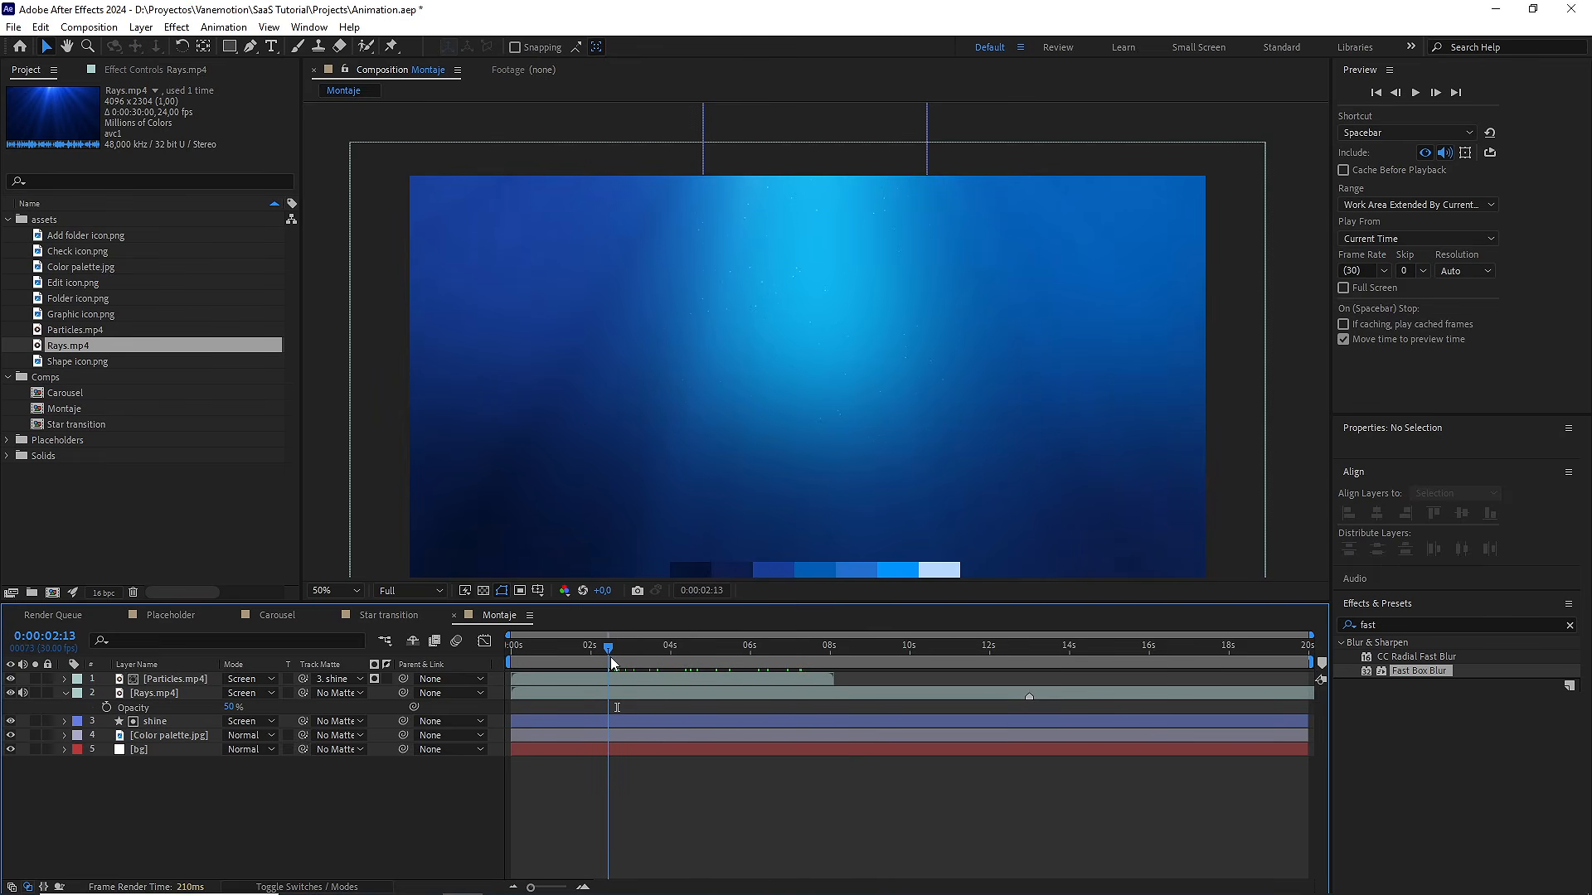
scroll(753, 506, "down", 1)
scroll(753, 506, "up", 1)
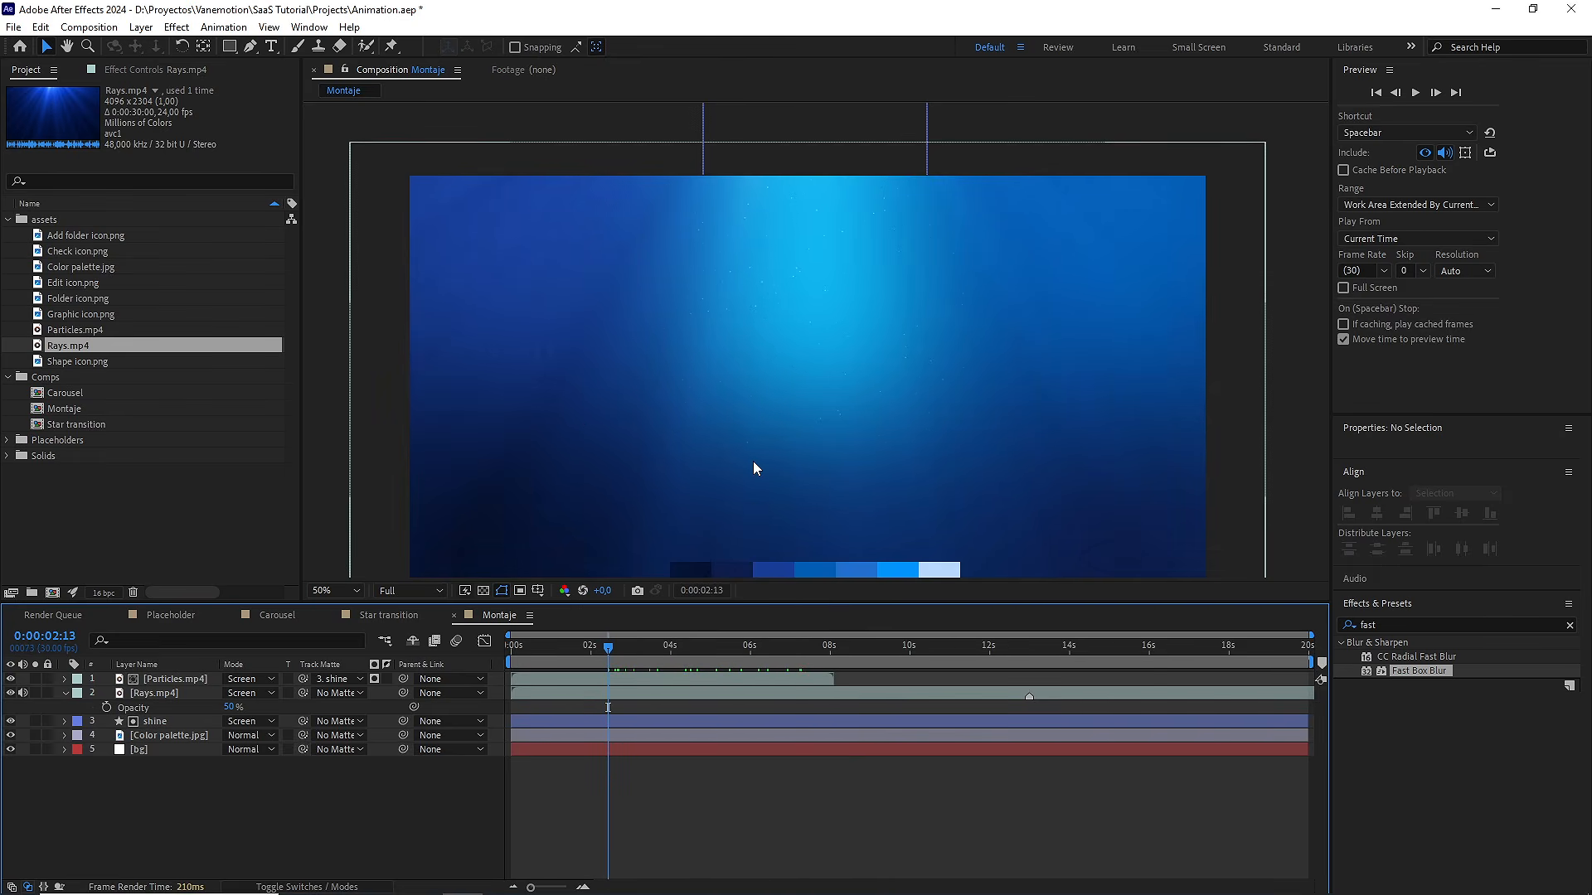
Place the Carousel composition at the top of the Montaje layer stack and scrub through its motion
scroll(752, 461, "down", 1)
left_click_drag(81, 394, 173, 682)
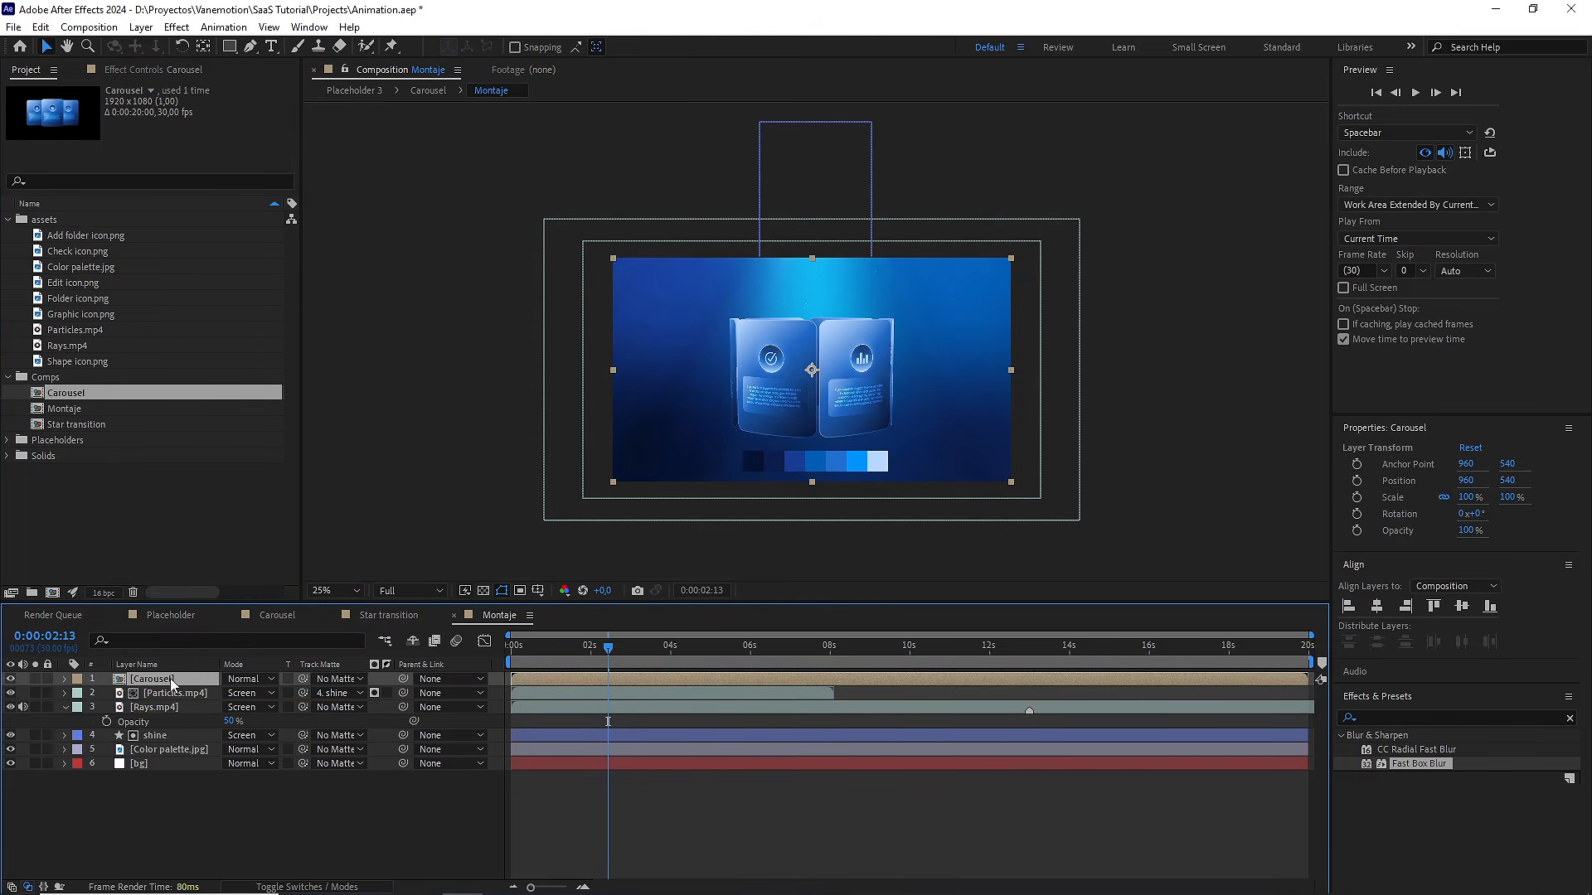
mouse_move(608, 651)
left_mouse_down()
mouse_move(554, 655)
mouse_move(632, 665)
left_mouse_up()
Add the Star transition composition above Carousel and start its layer at 0:00:03:00
left_click(45, 637)
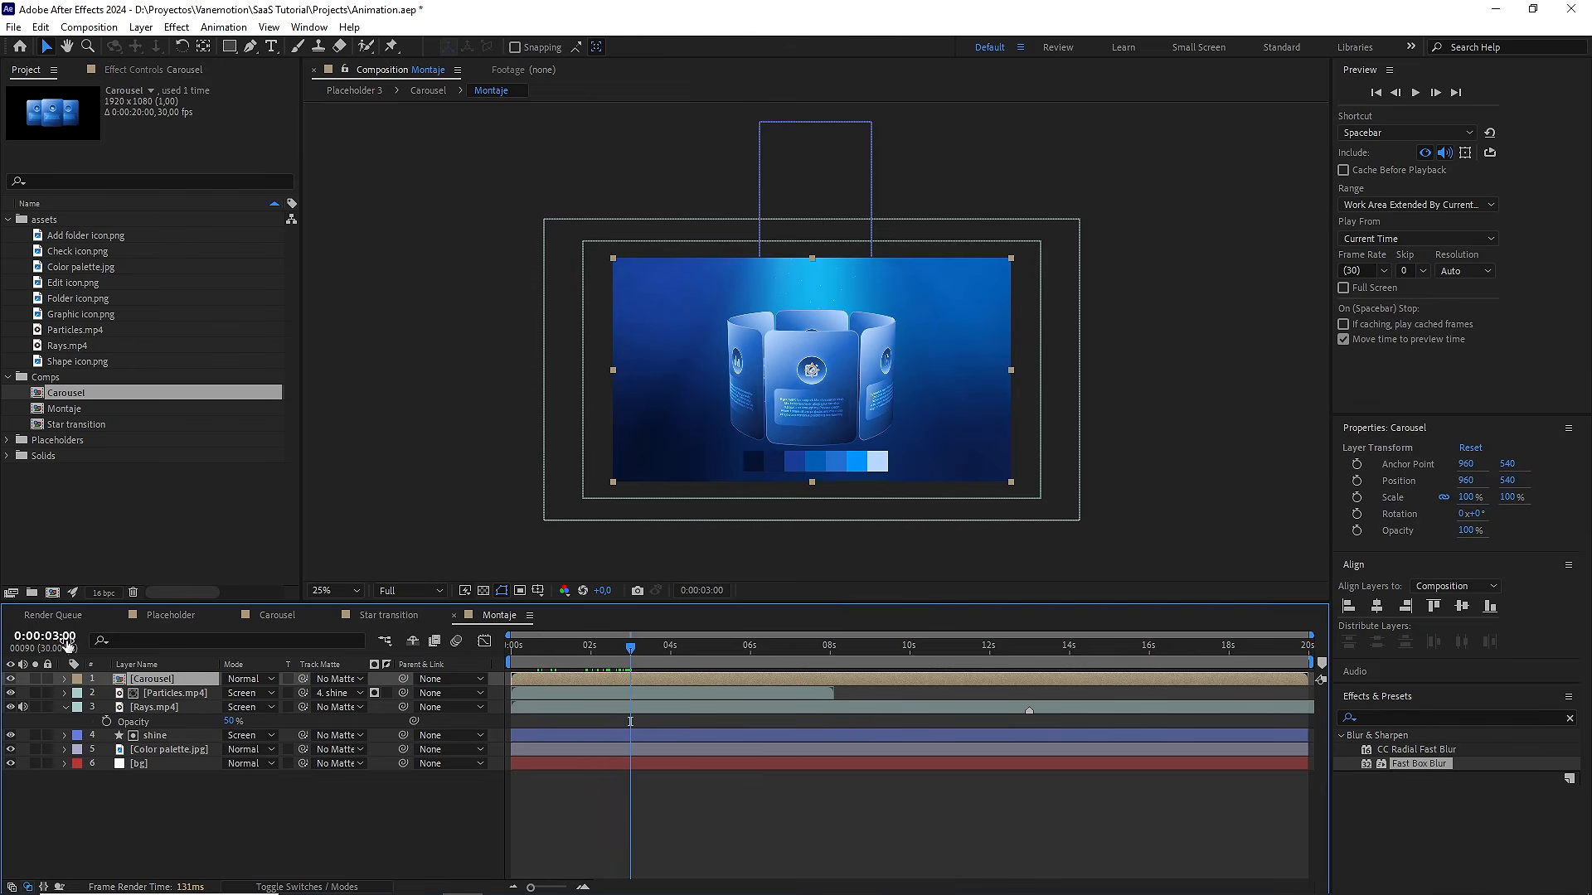
left_click_drag(87, 427, 170, 686)
left_click_drag(541, 676, 659, 684)
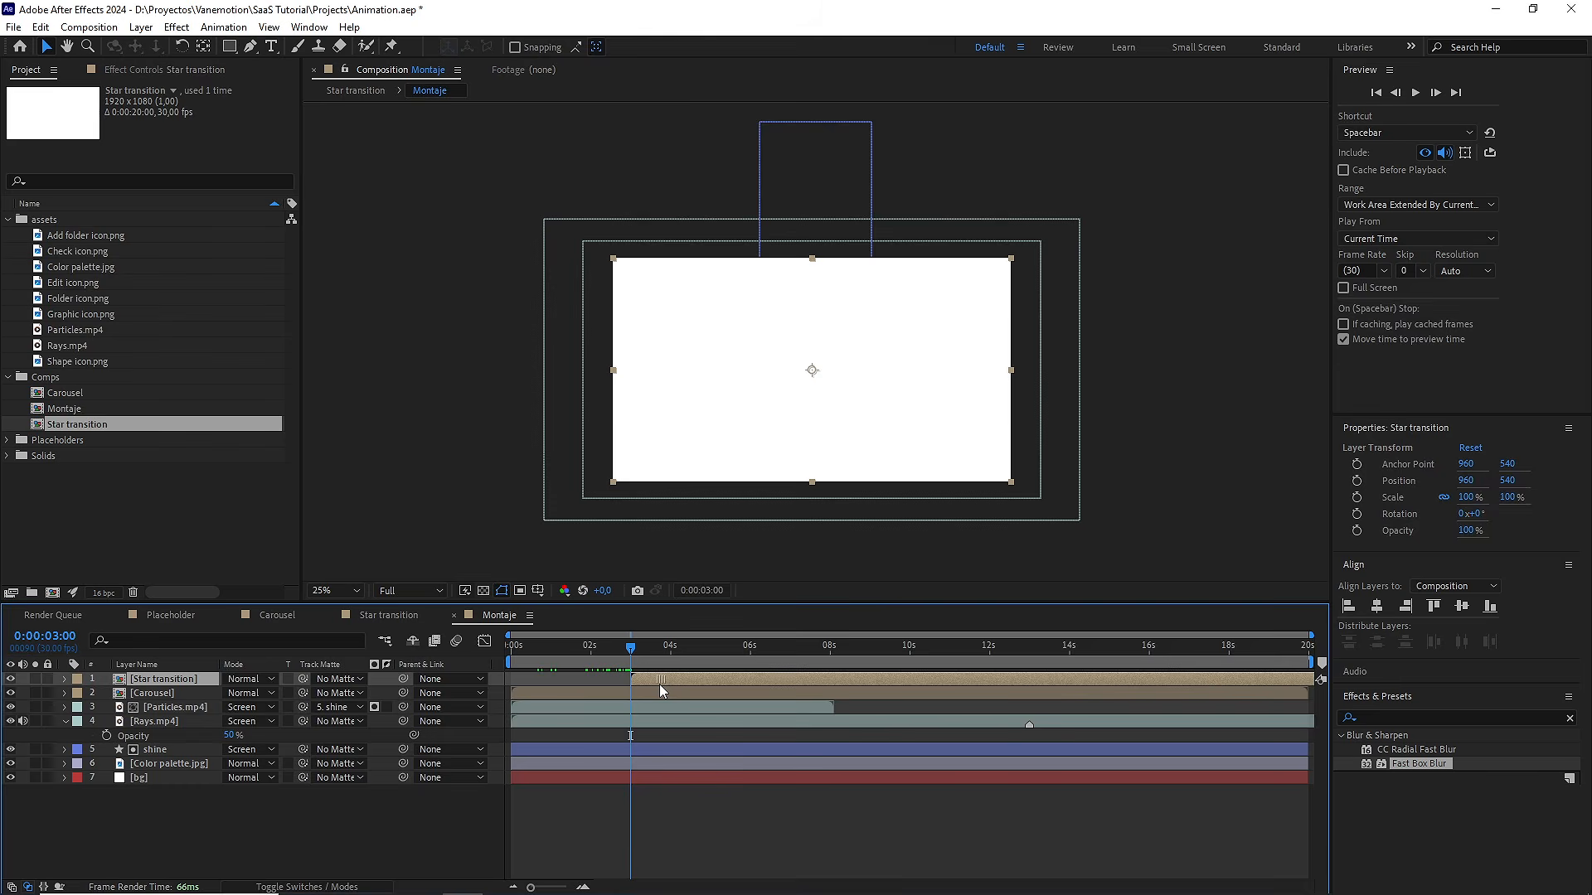
Split the Carousel layer at 0:00:03:00 and use Star transition as the track matte for its second part
left_click(627, 691)
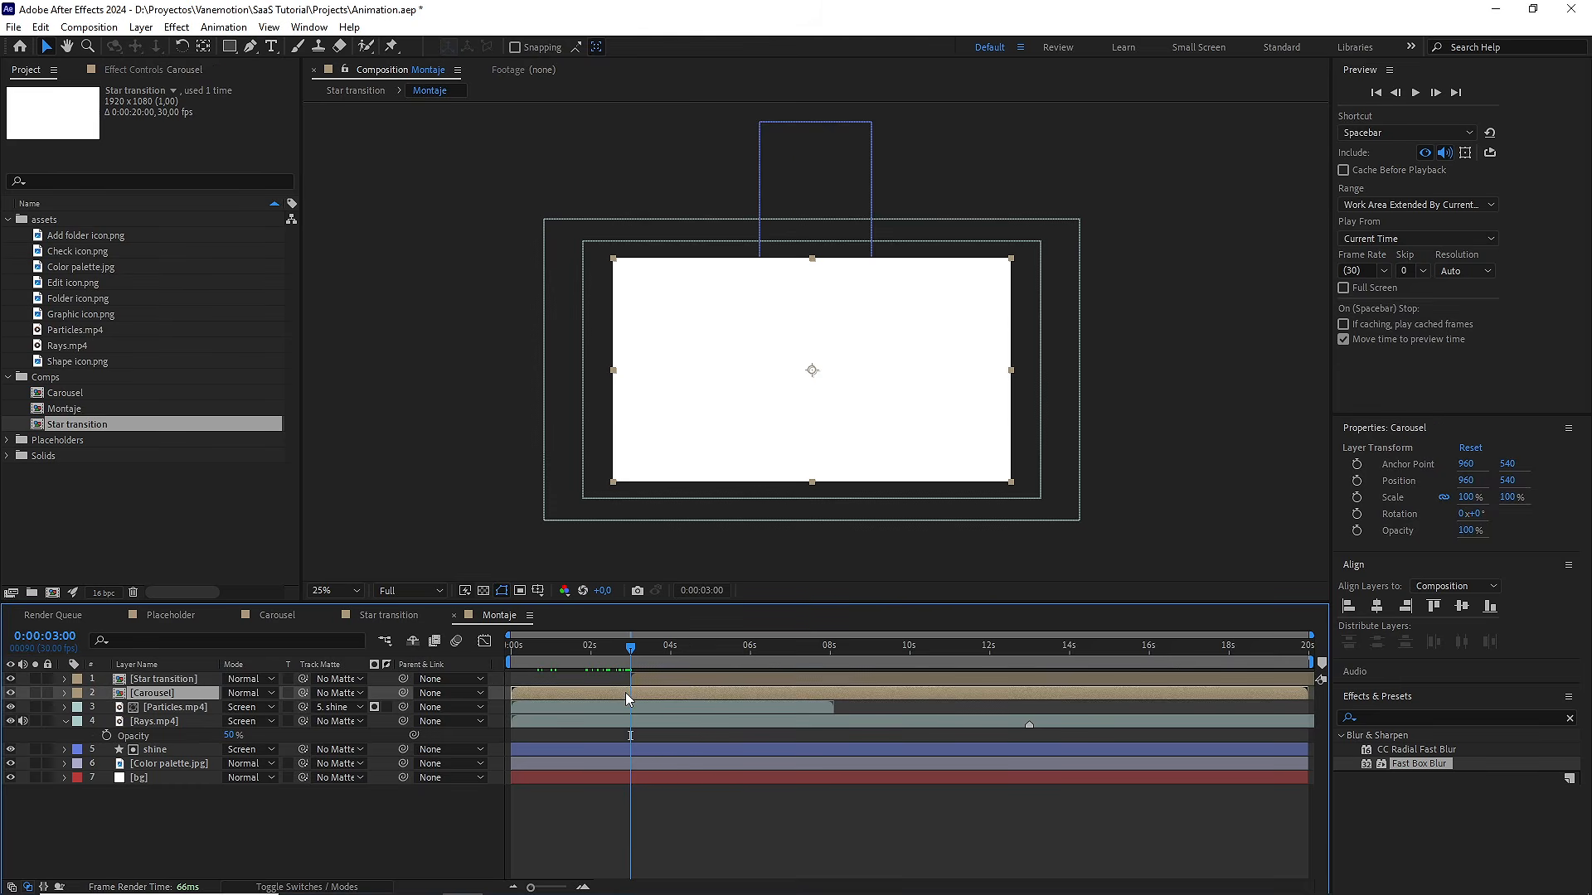
key("ctrl+shift+d")
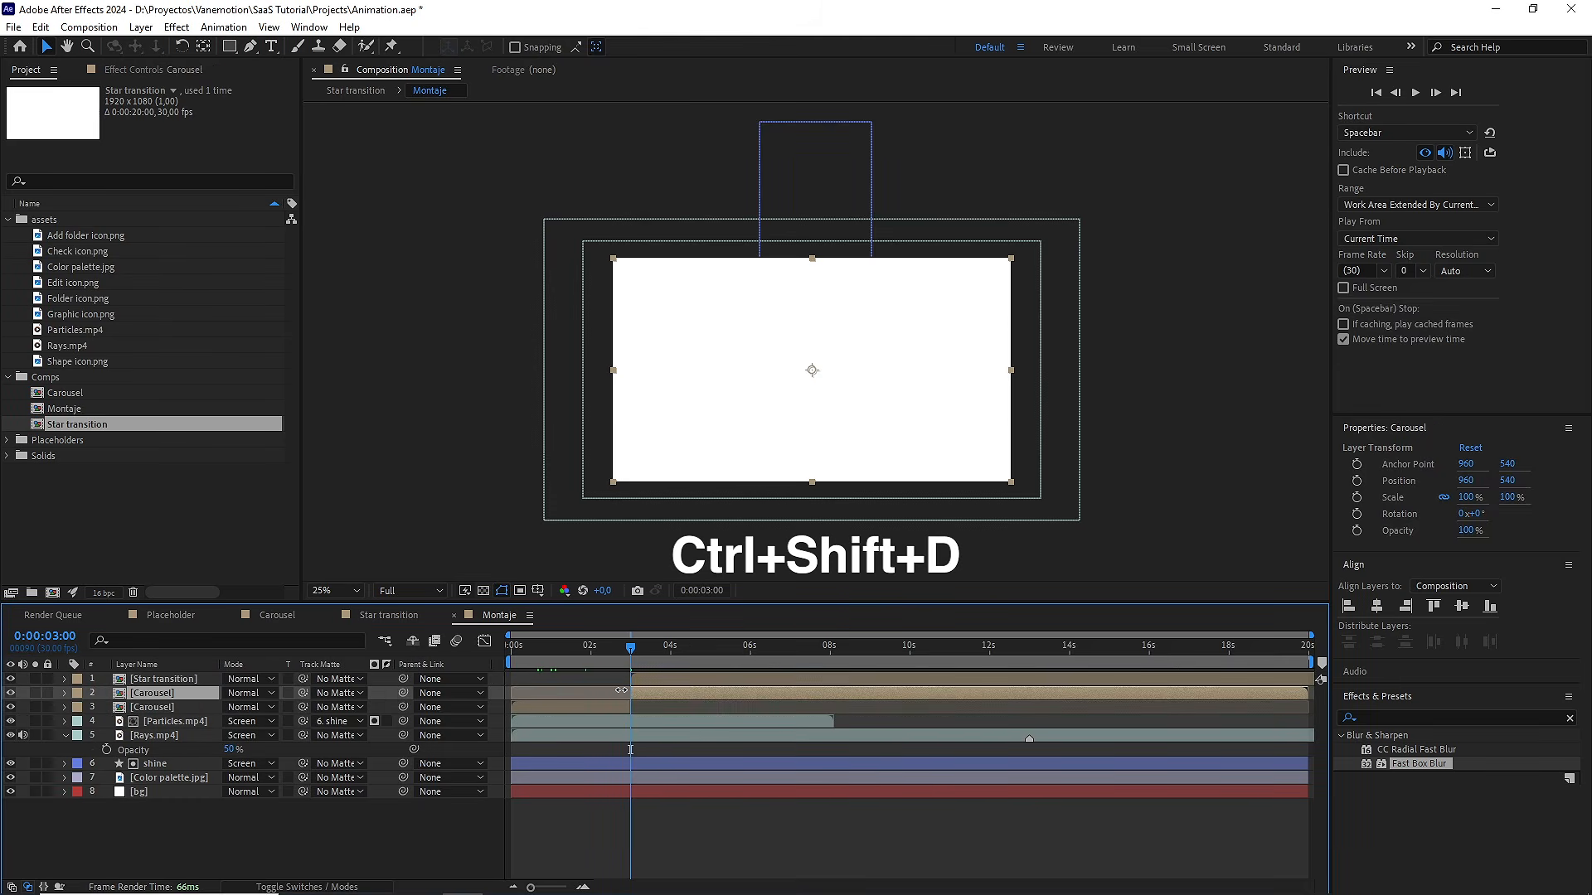
left_click_drag(303, 693, 201, 679)
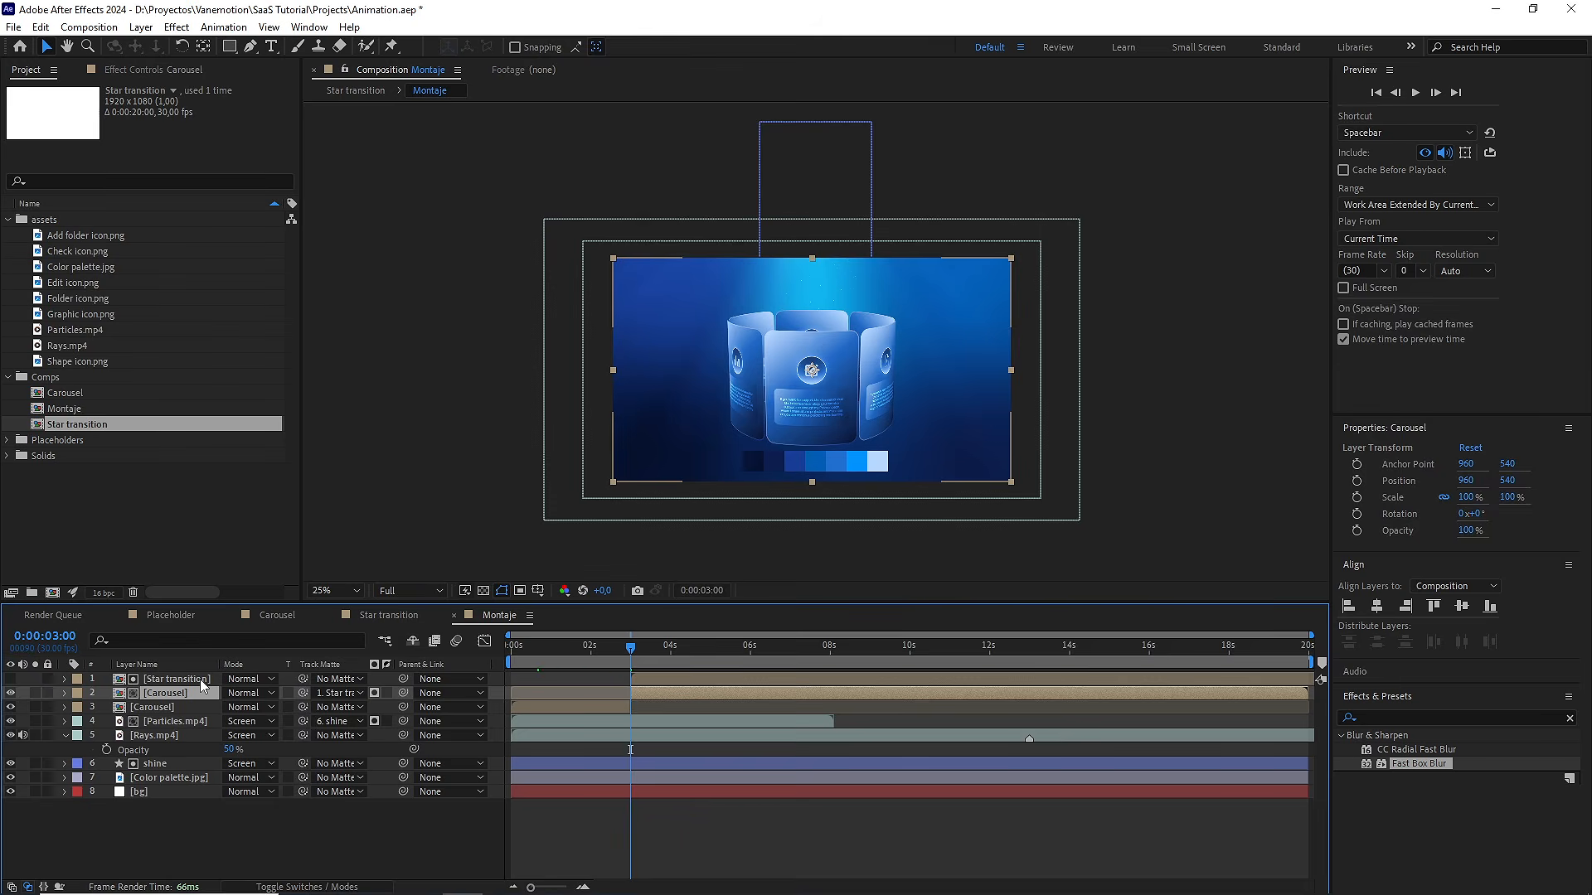
key("period")
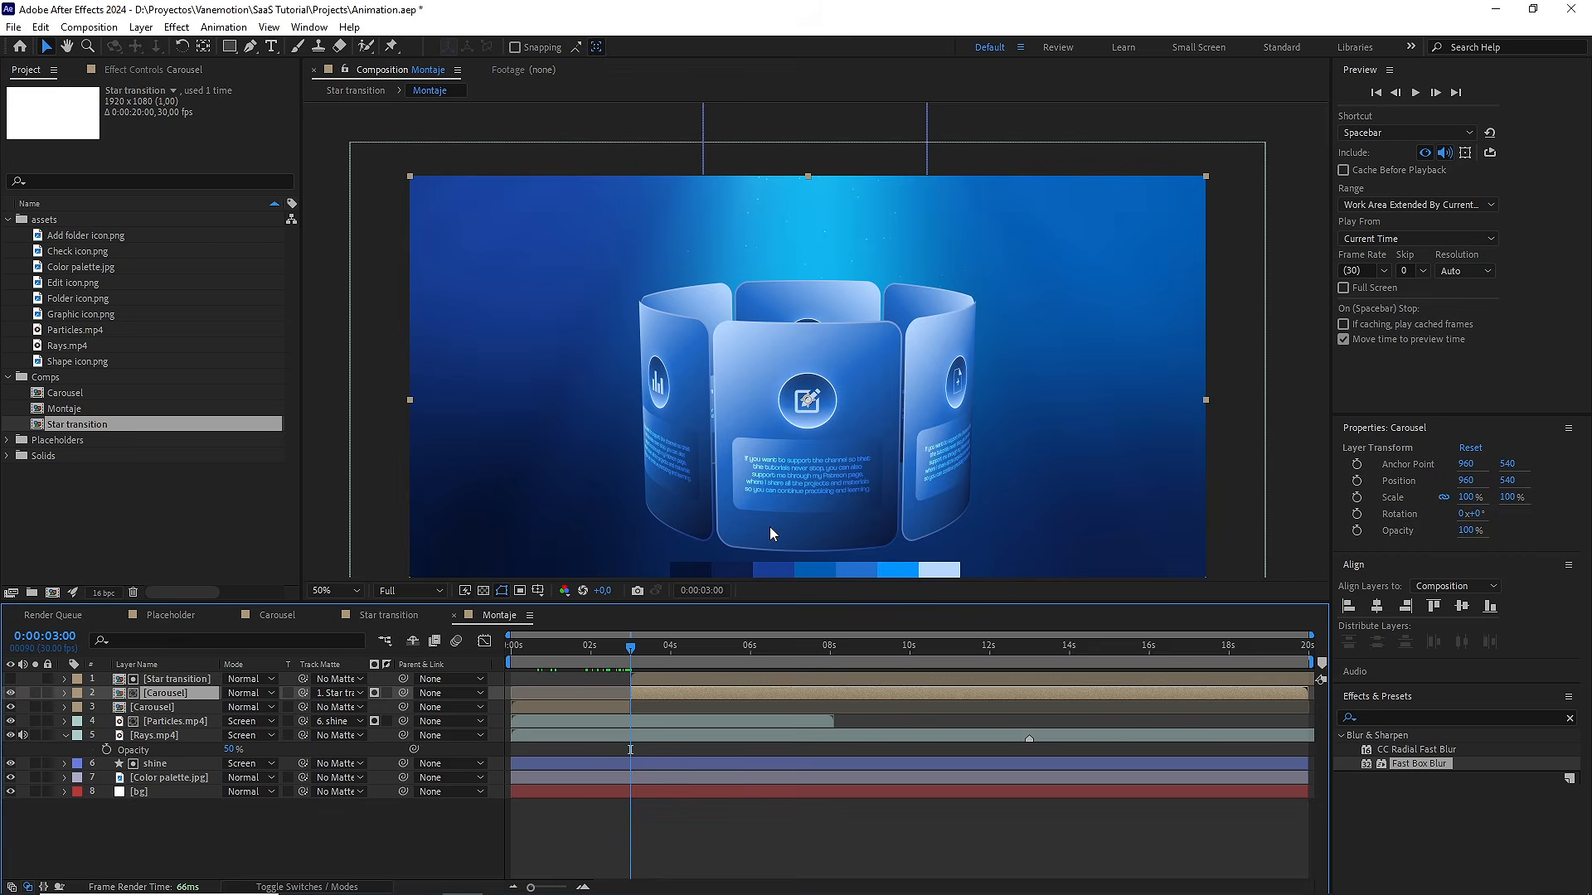
Lower the composition preview resolution to Quarter and scrub the star-matted carousel to 0:00:04:05
left_click_drag(630, 653, 712, 661)
left_click(426, 594)
left_click(430, 680)
left_click_drag(710, 655, 674, 651)
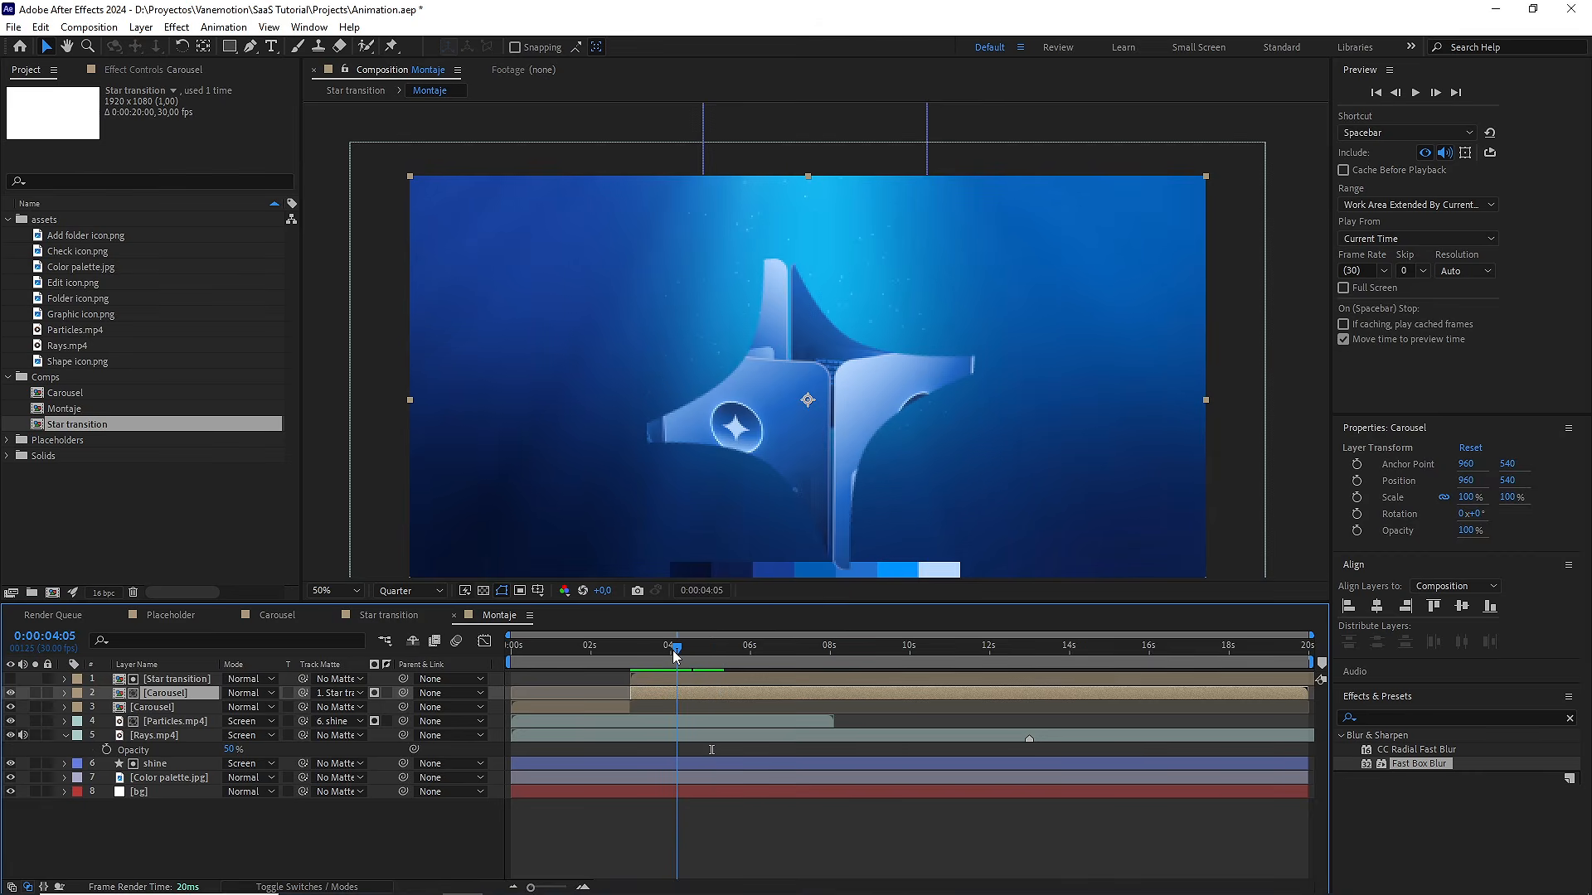
Duplicate the Star transition layer, make the top copy visible and move the current time to 0:00:03:00
left_click(181, 679)
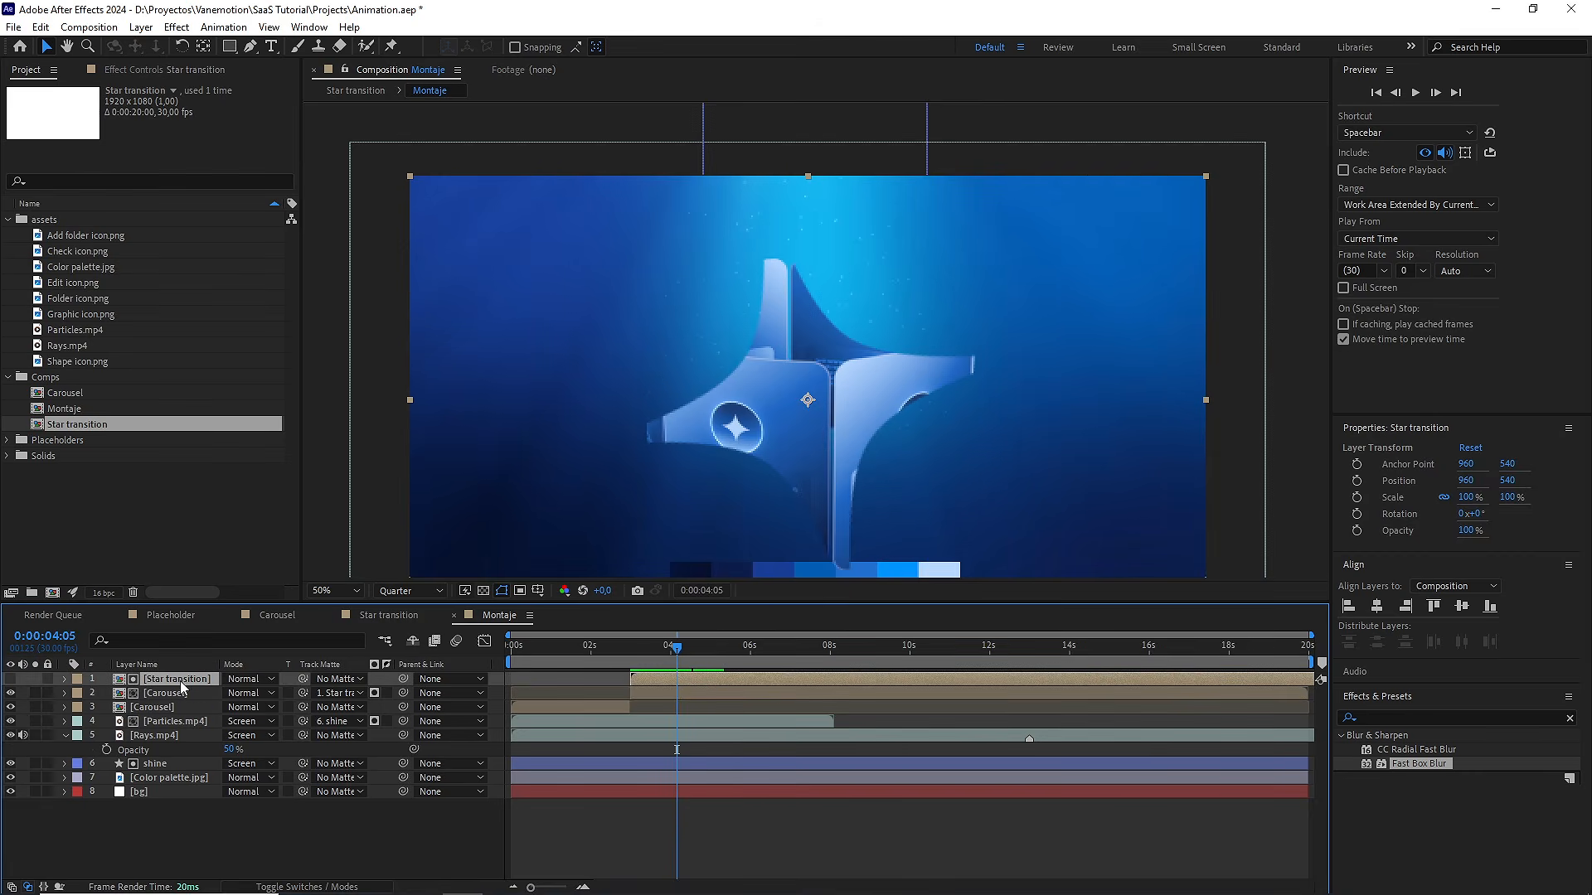
key("ctrl+d")
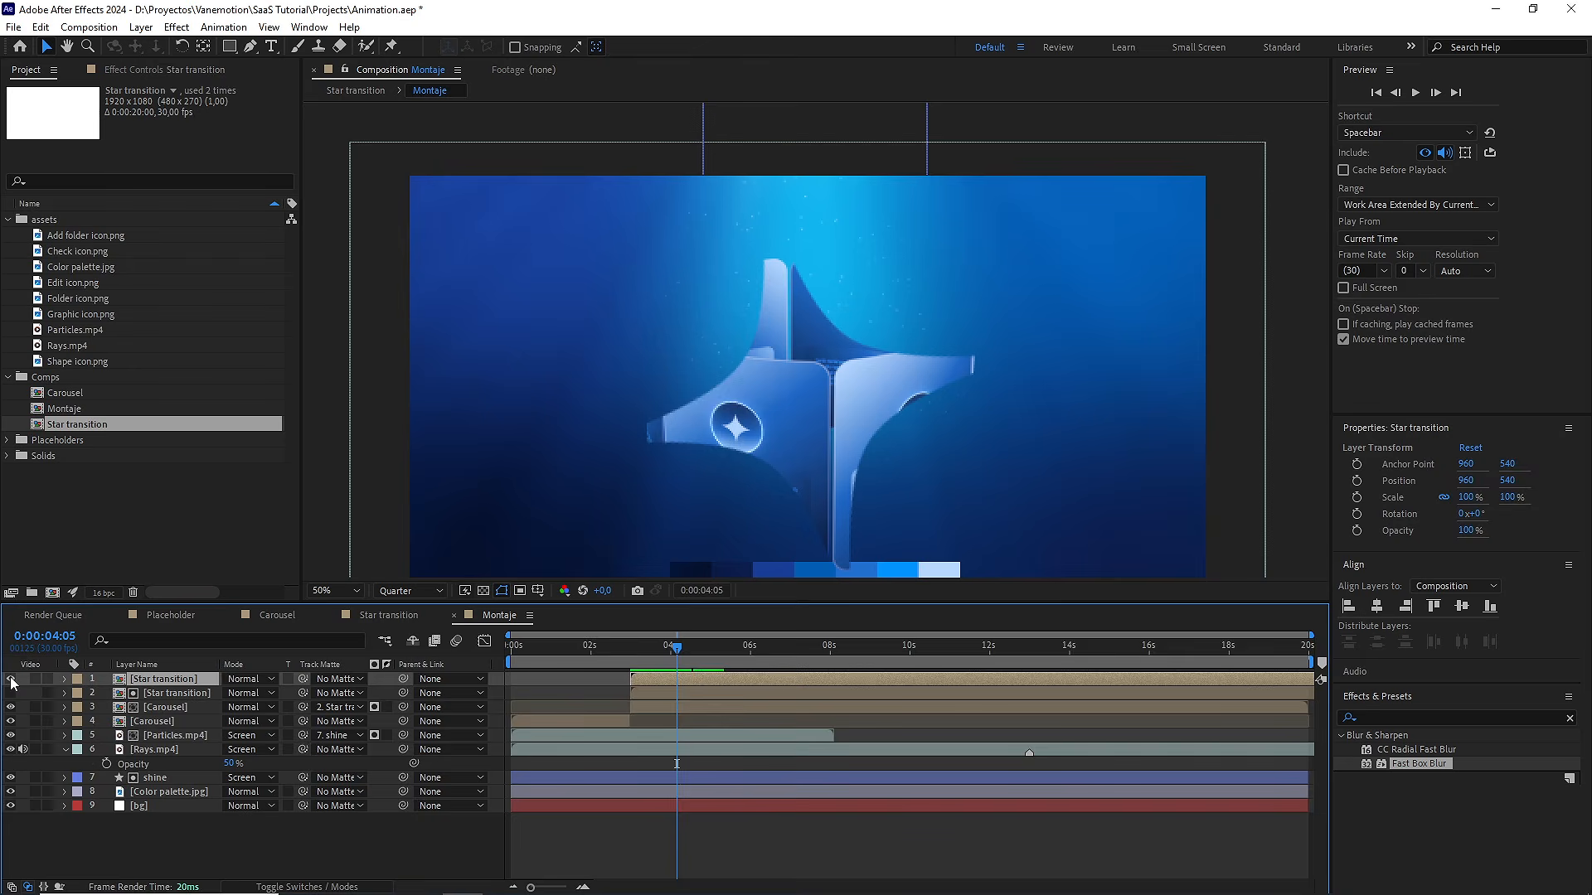
left_click(11, 679)
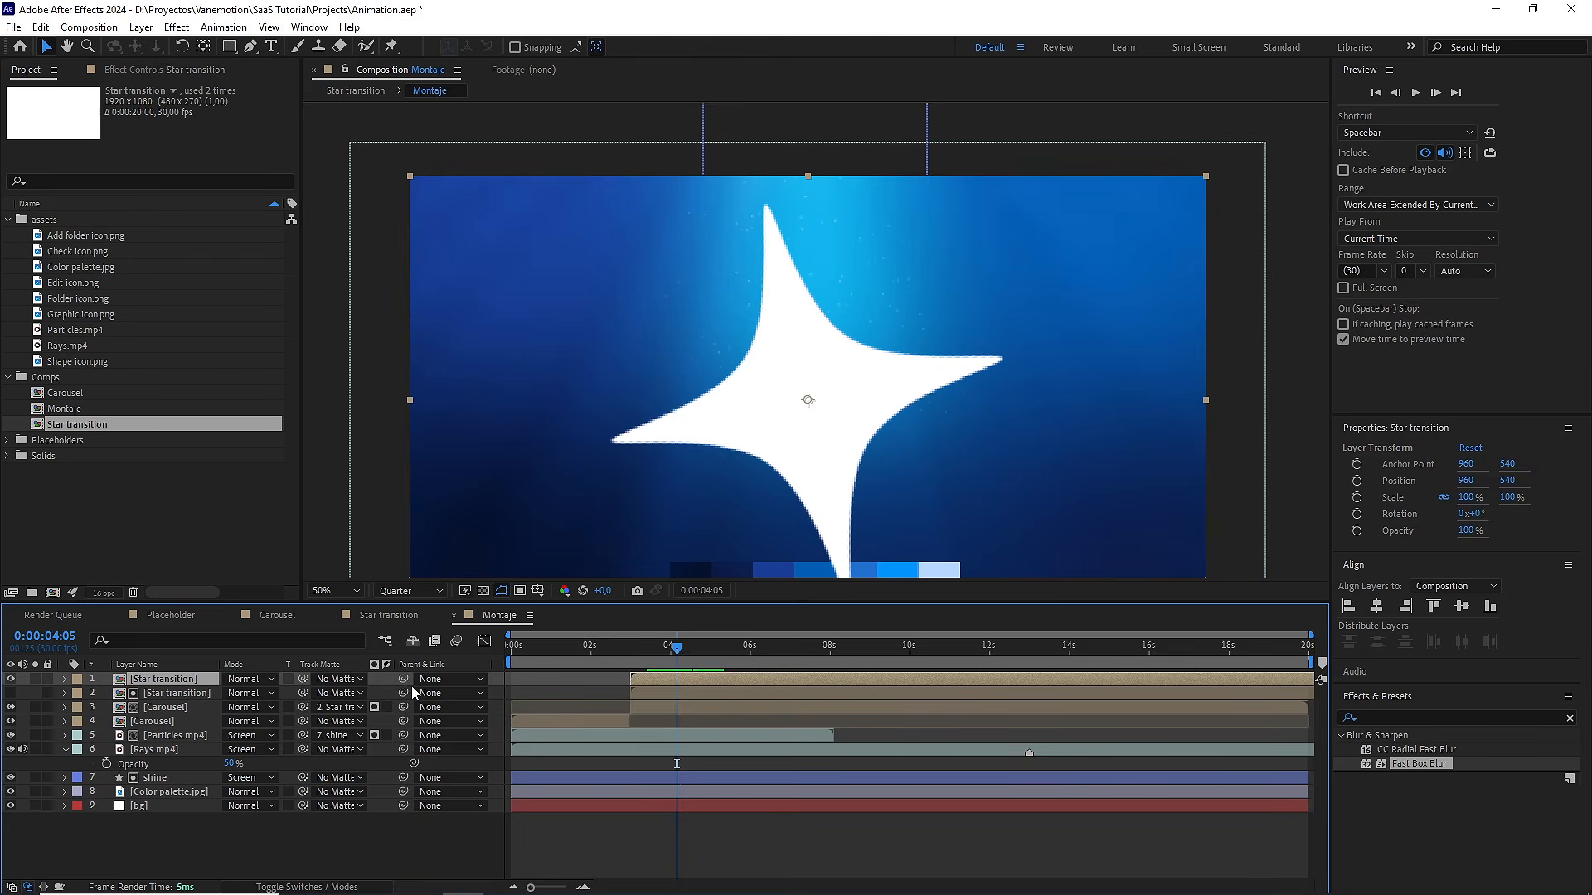
left_click_drag(654, 647, 633, 648)
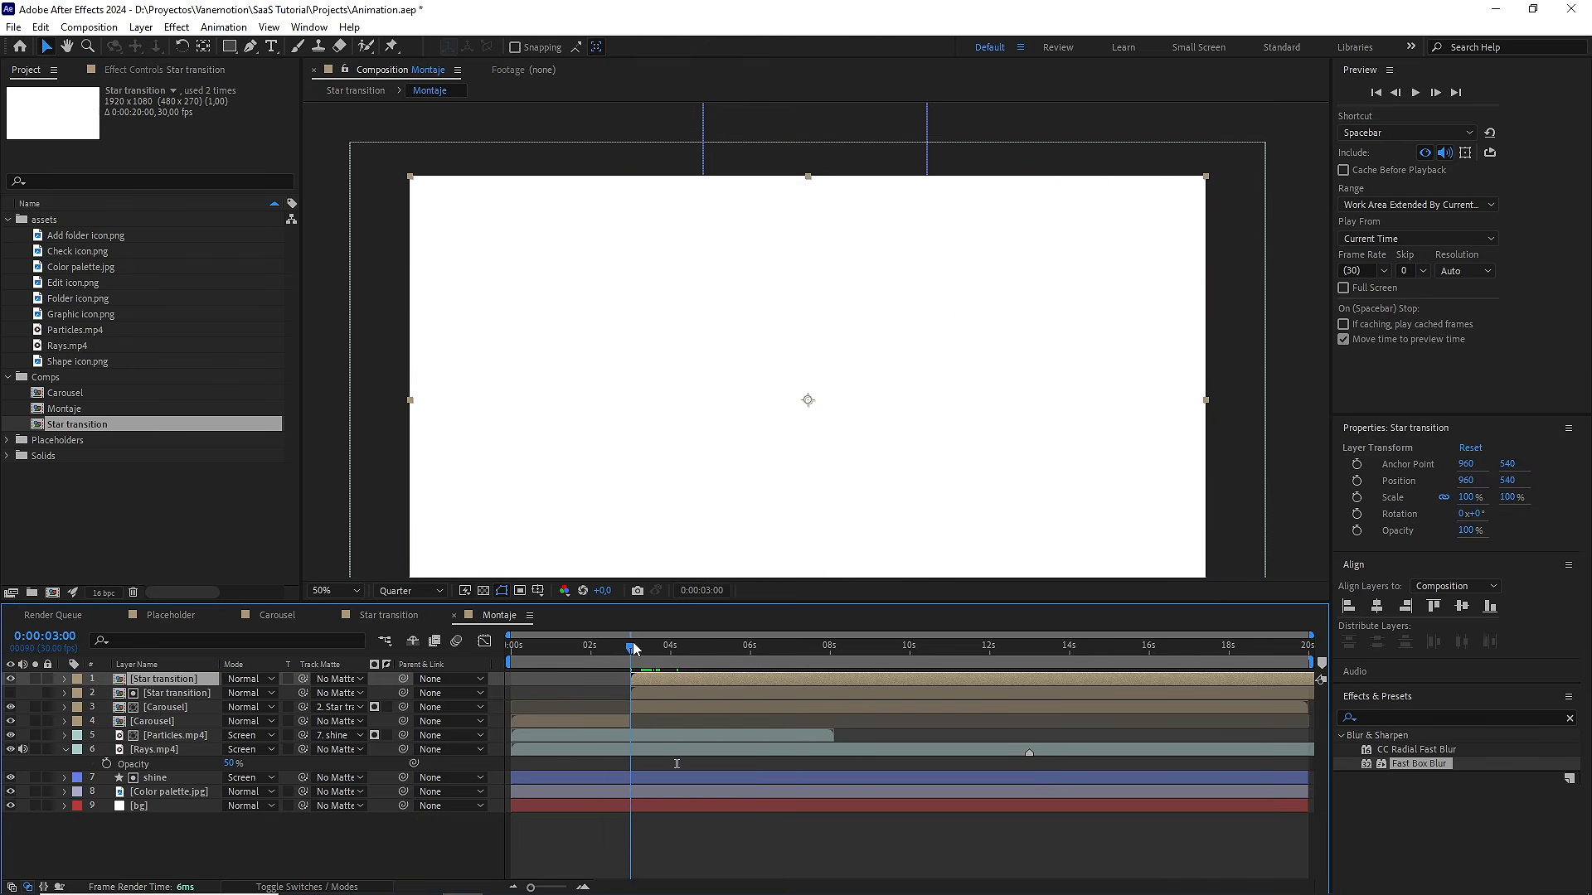
Keyframe the top Star transition layer's opacity from 0% at 0:00:03:05 to 100% at 0:00:03:25 and preview the fade
key("t")
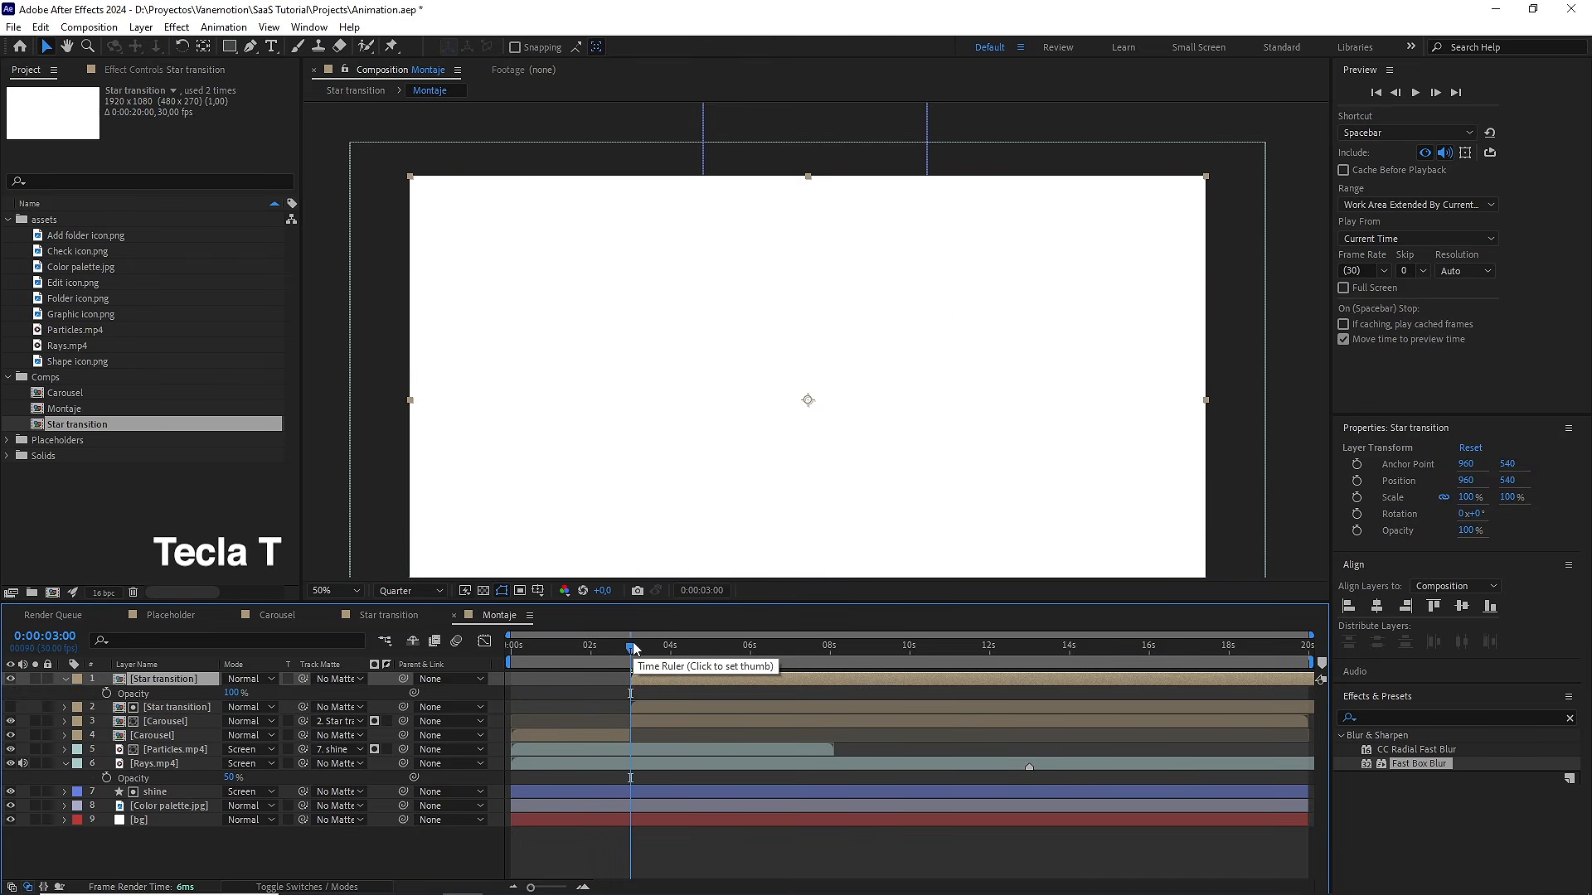
left_click_drag(633, 648, 636, 649)
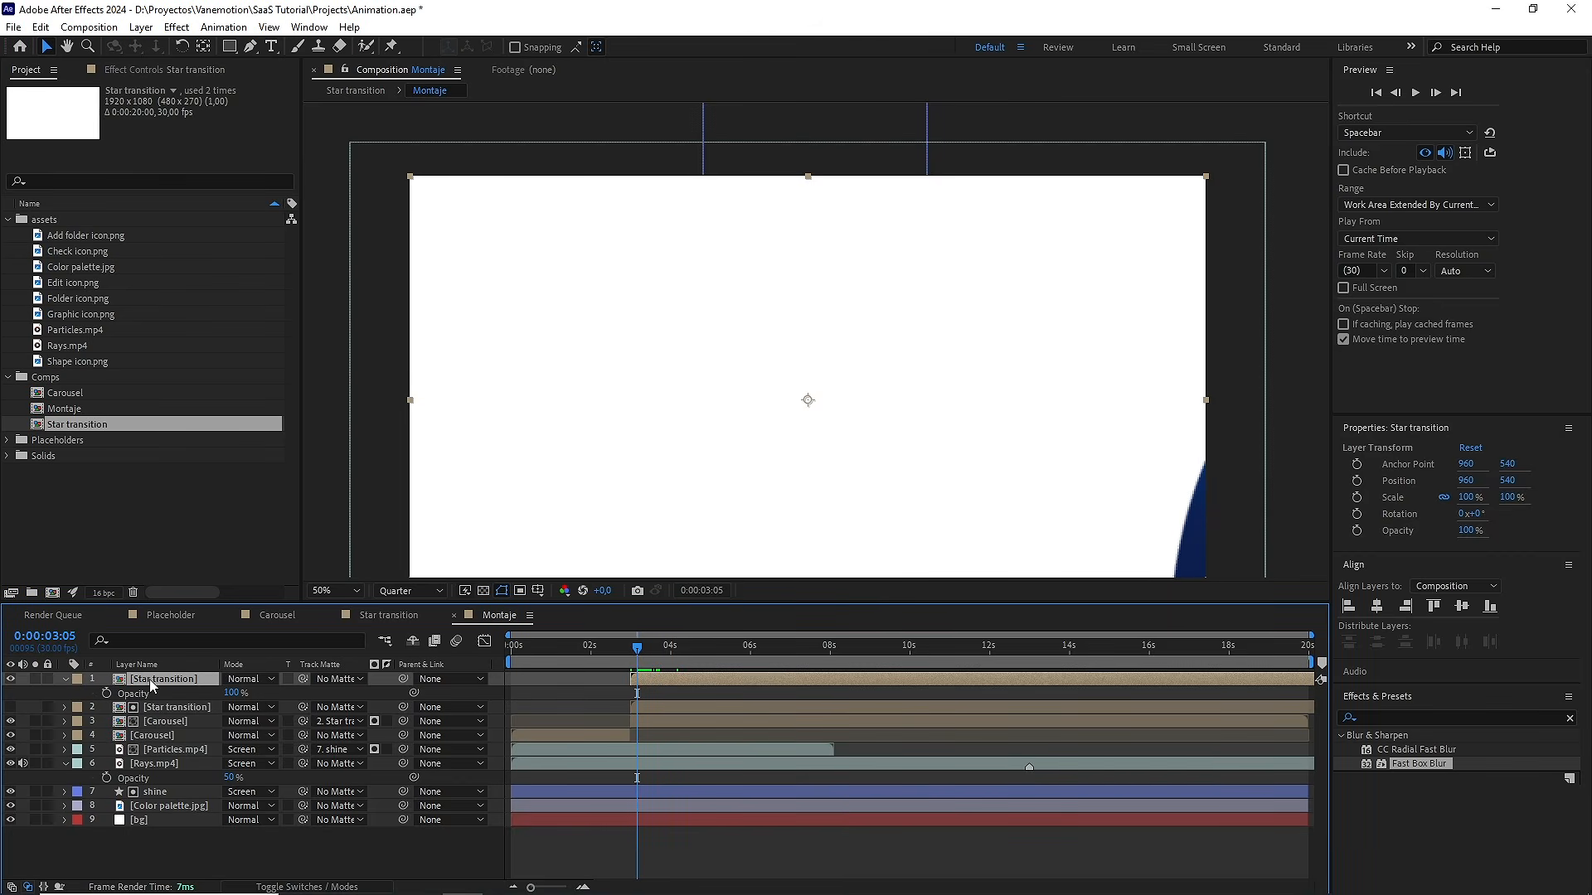
left_click(106, 694)
left_click_drag(232, 696, 76, 710)
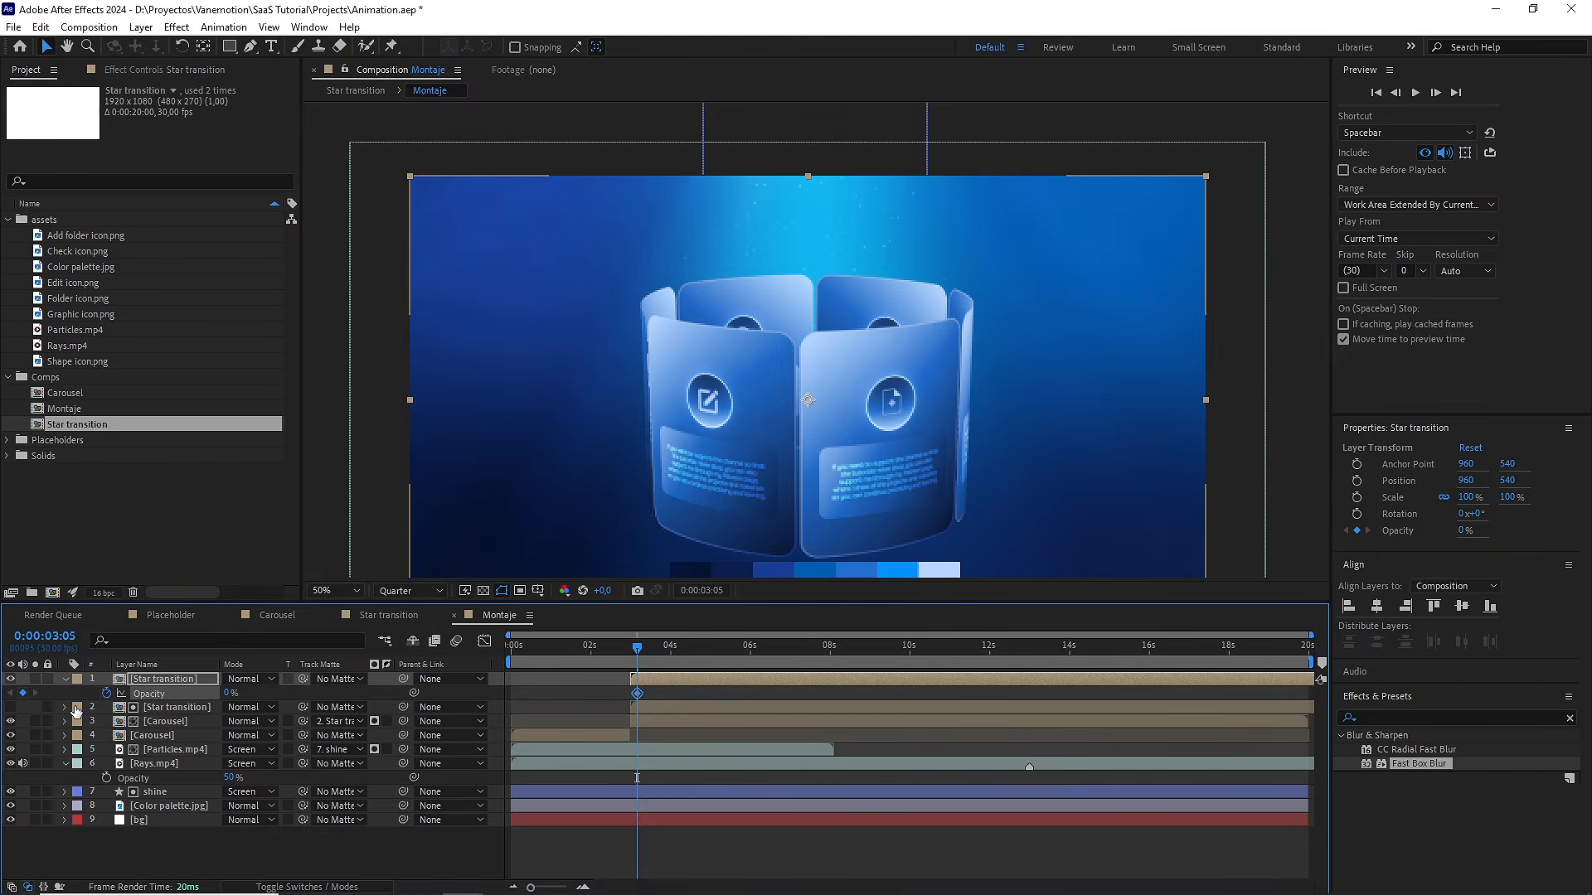
key("space")
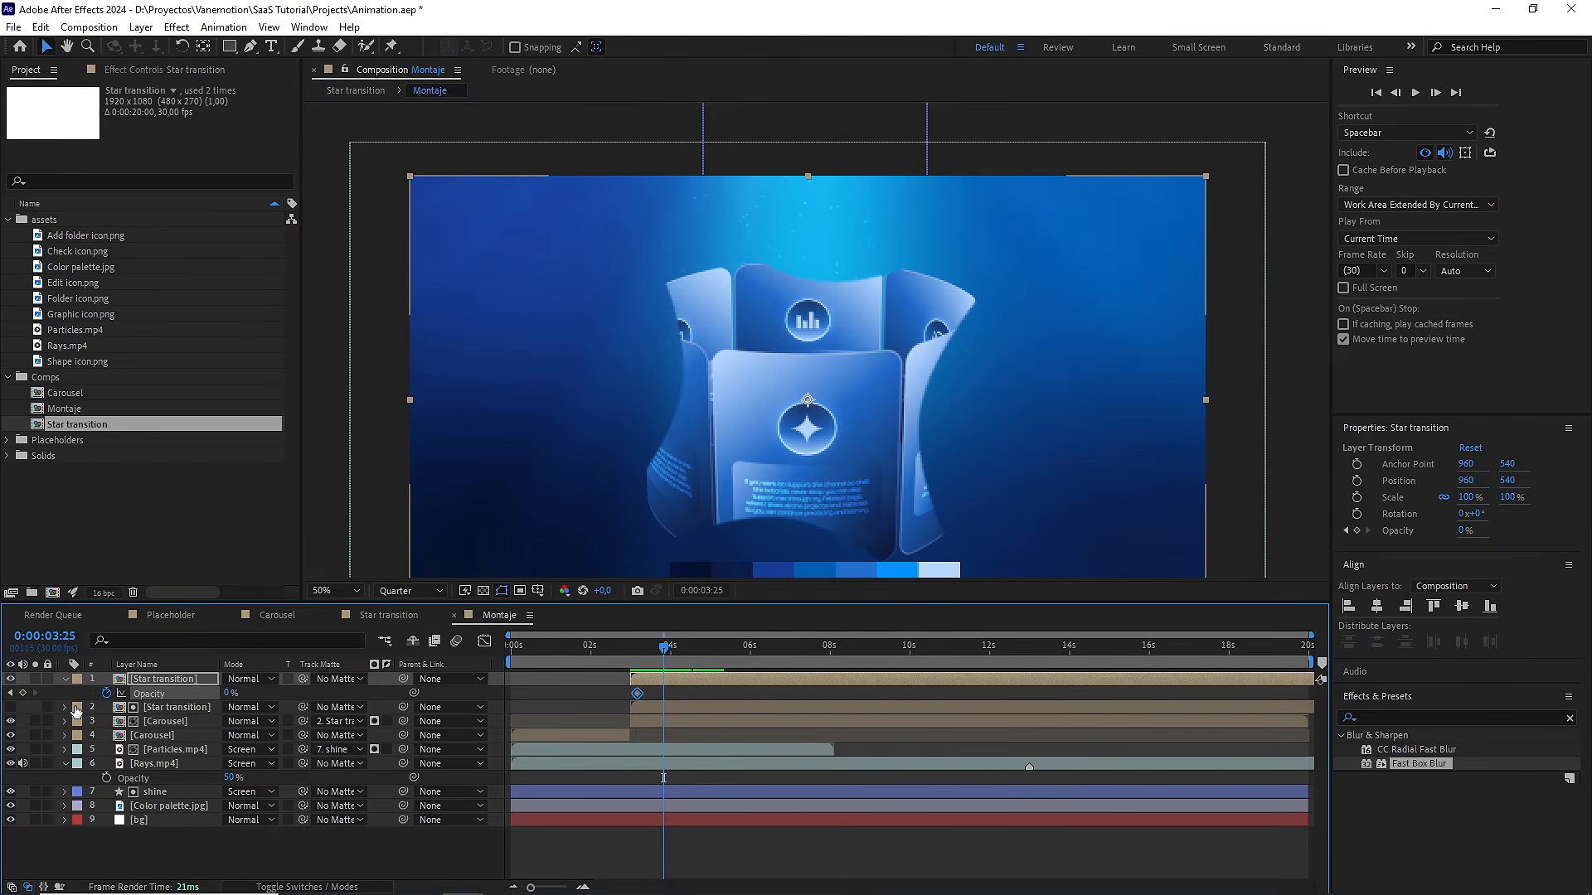
left_click_drag(228, 694, 496, 689)
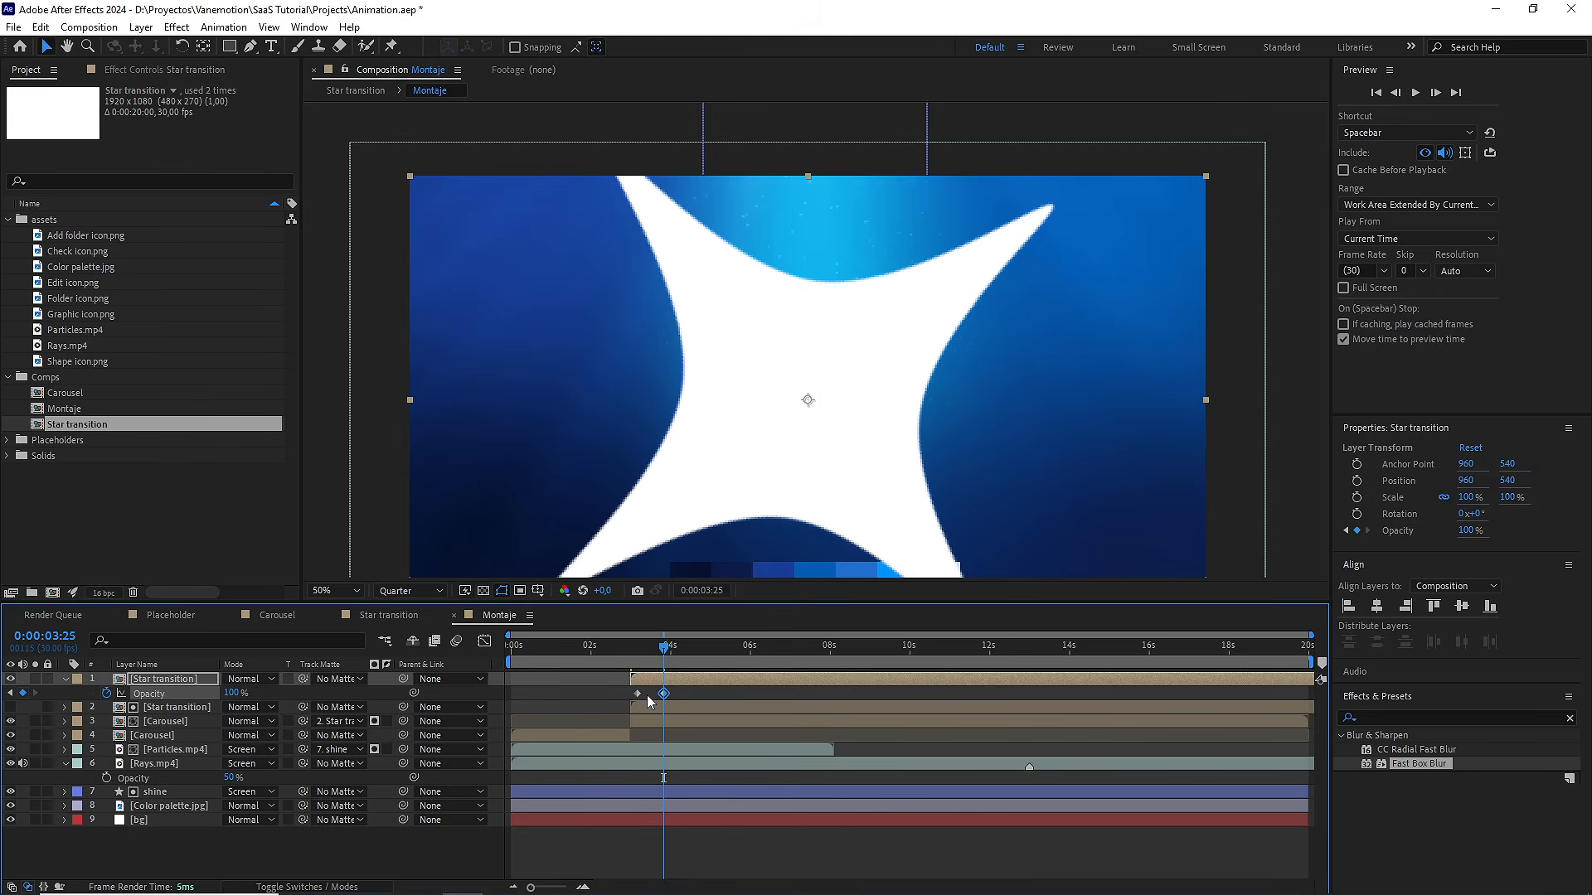
left_click_drag(669, 655, 634, 651)
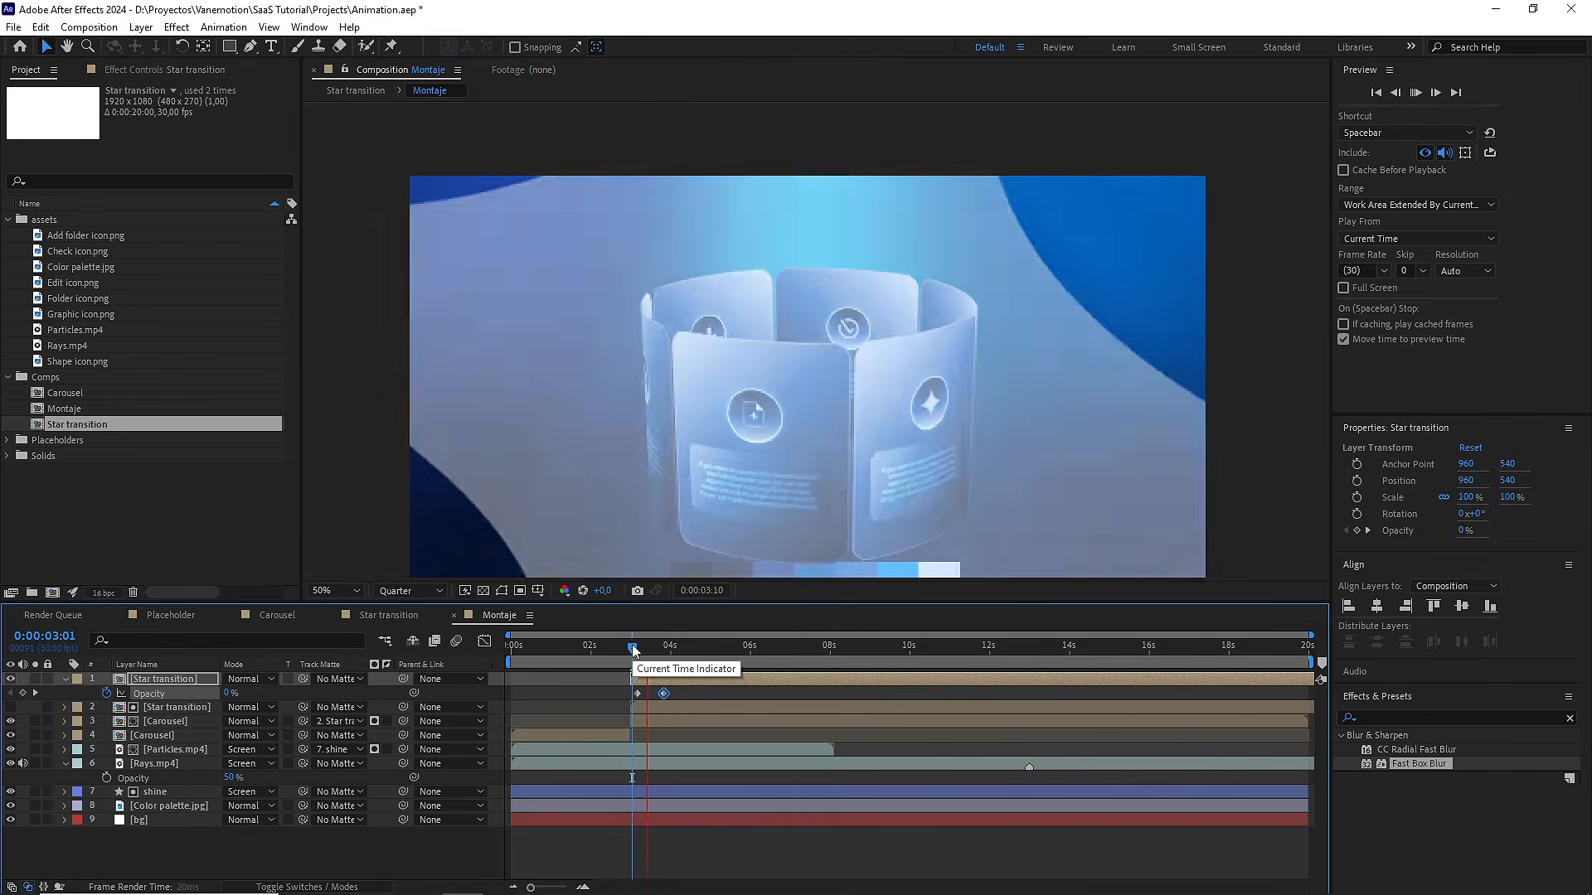
key("space")
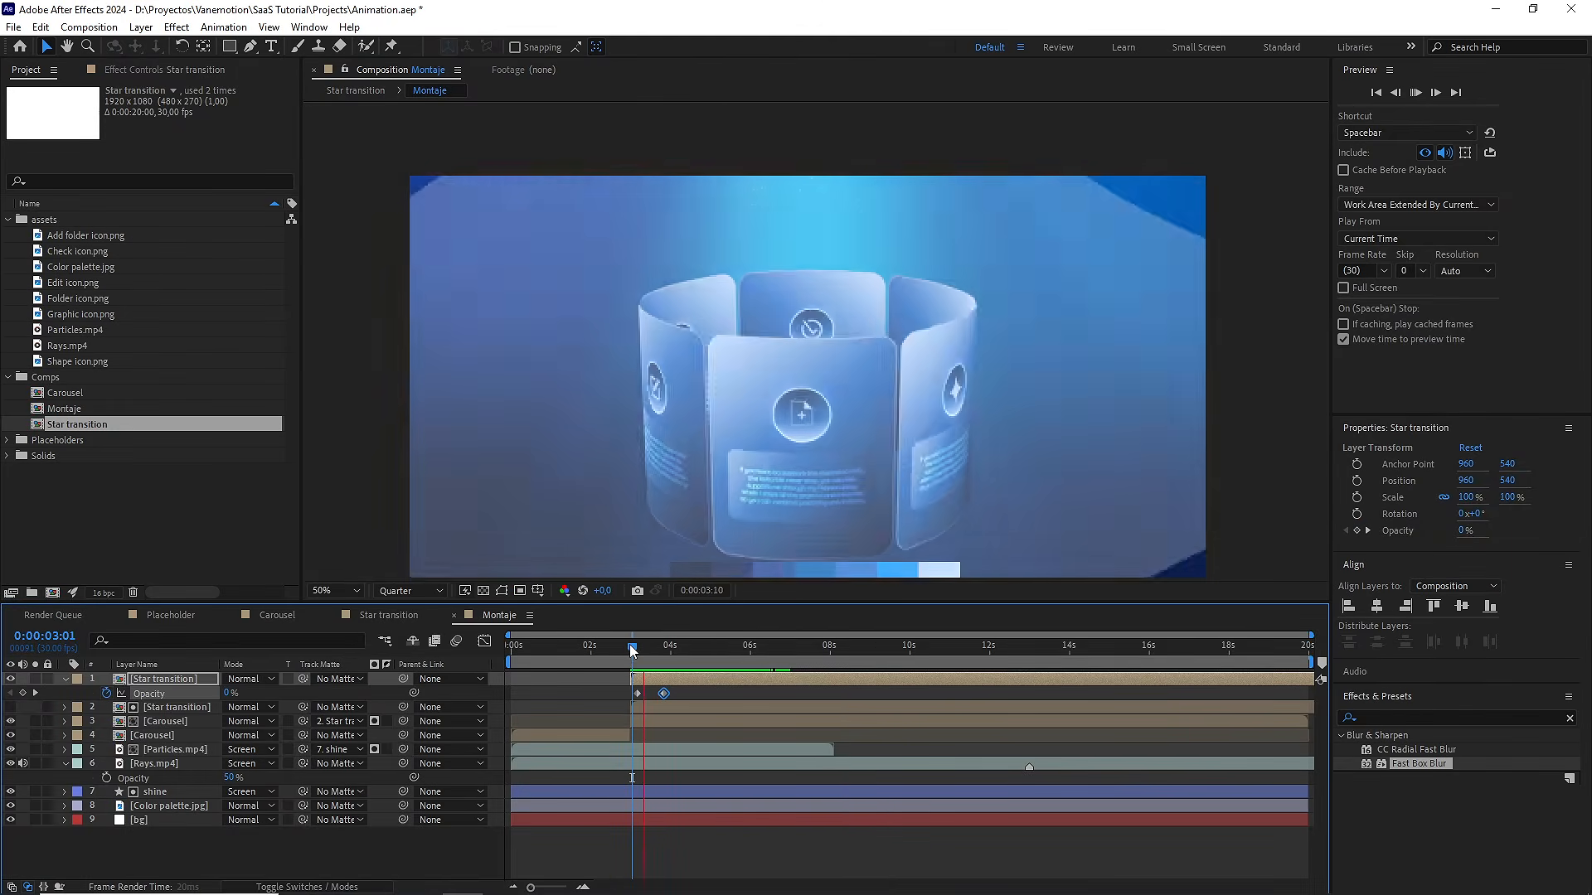
key("space")
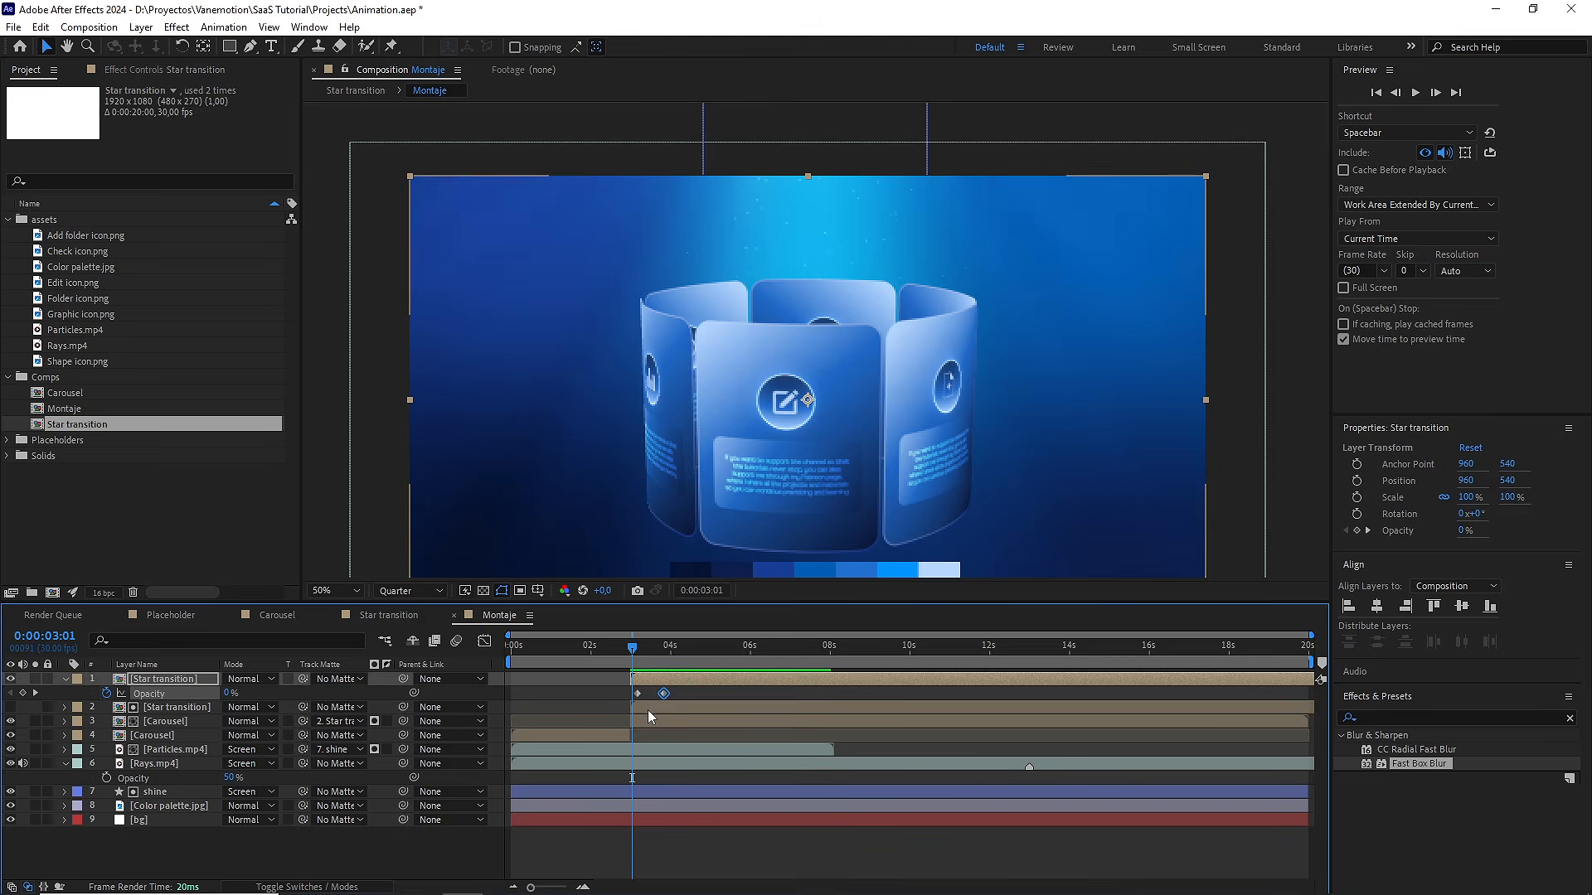
Keyframe the matte Star transition layer's opacity from 100% at 0:00:03:15 to 0% at 0:00:04:15
left_click(649, 710)
key("t")
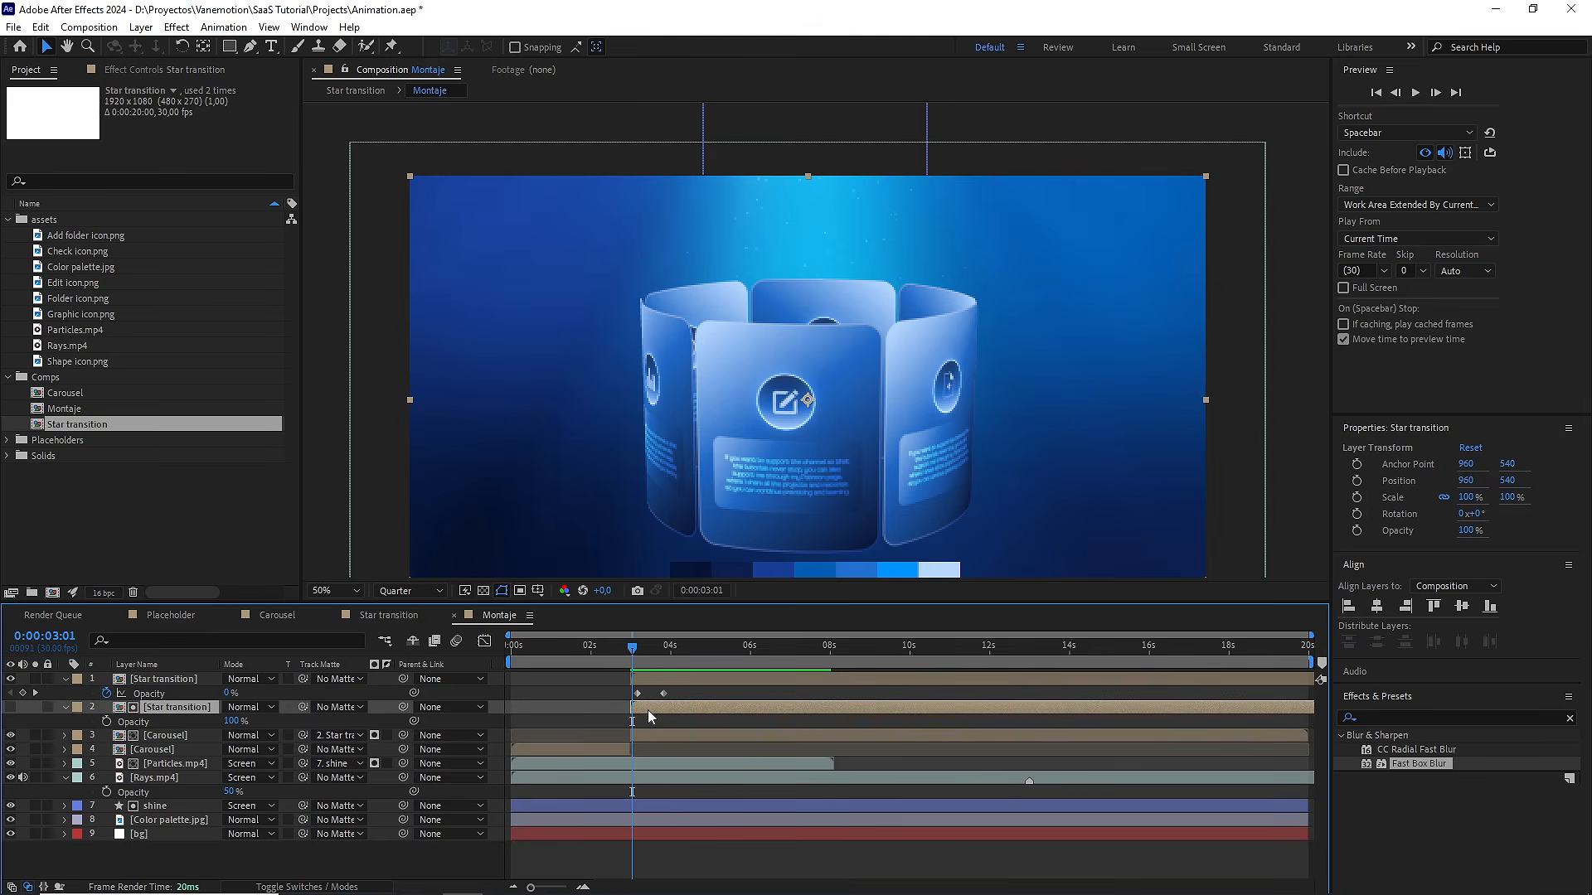
left_click(630, 647)
key("space")
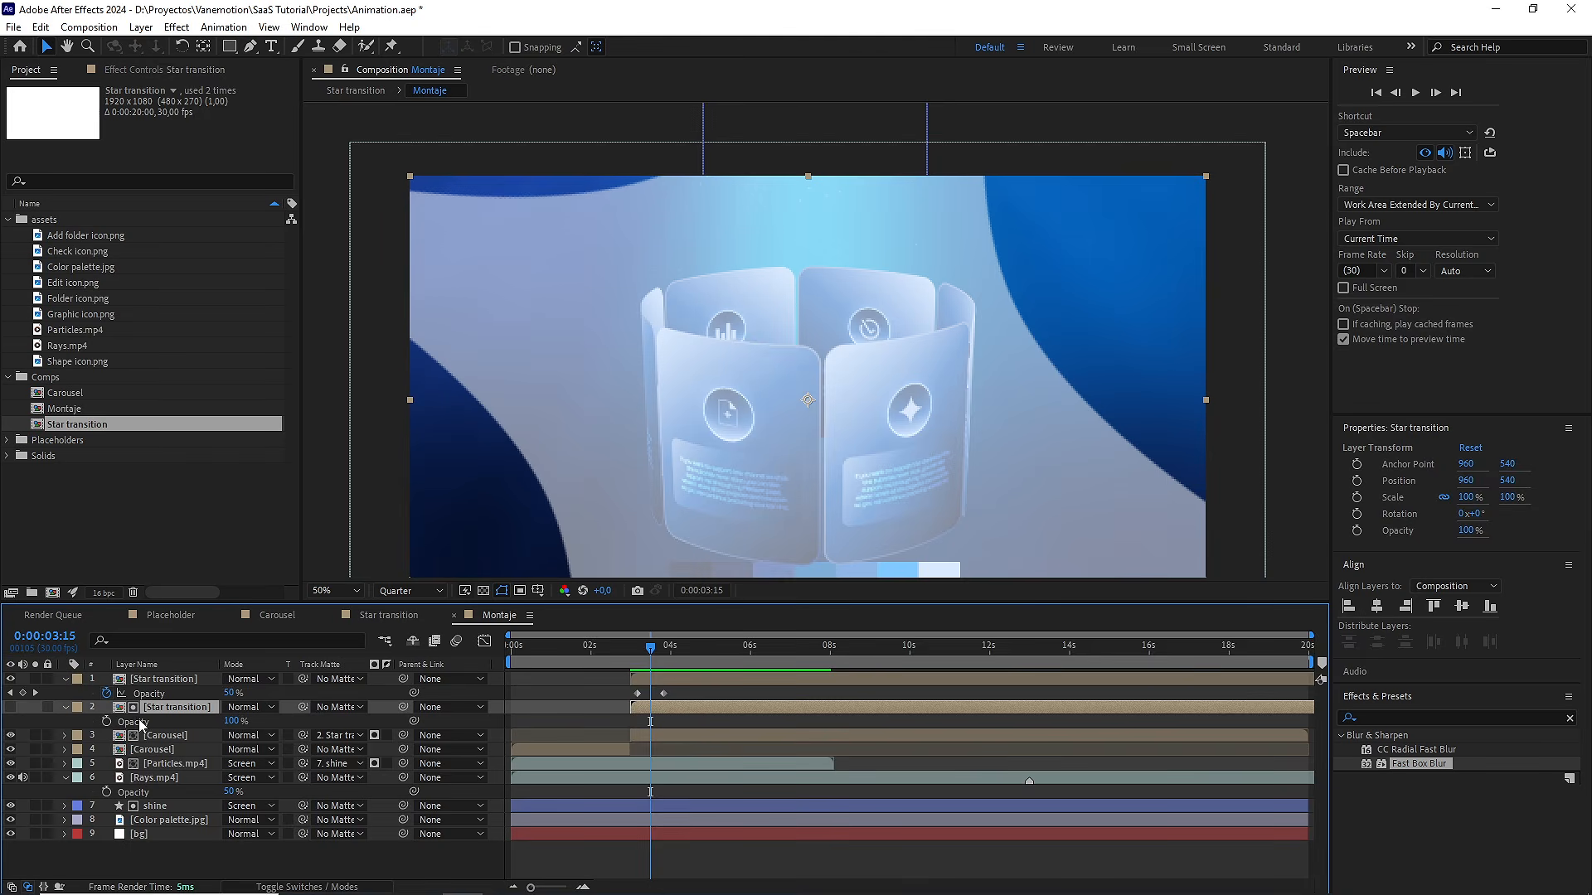
left_click(107, 721)
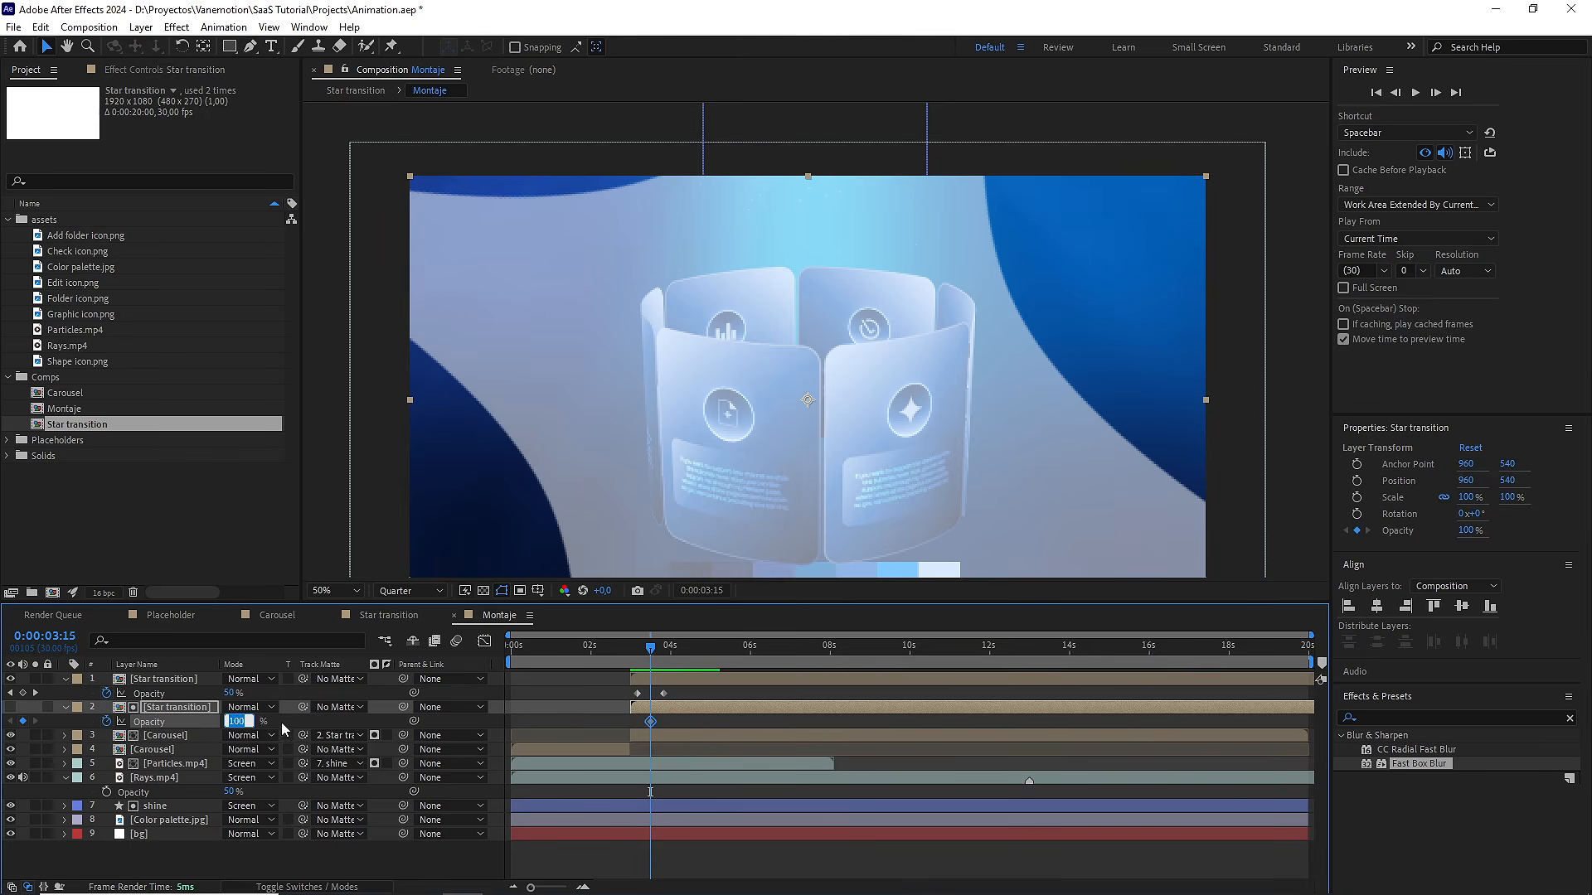
left_click(315, 720)
key("space")
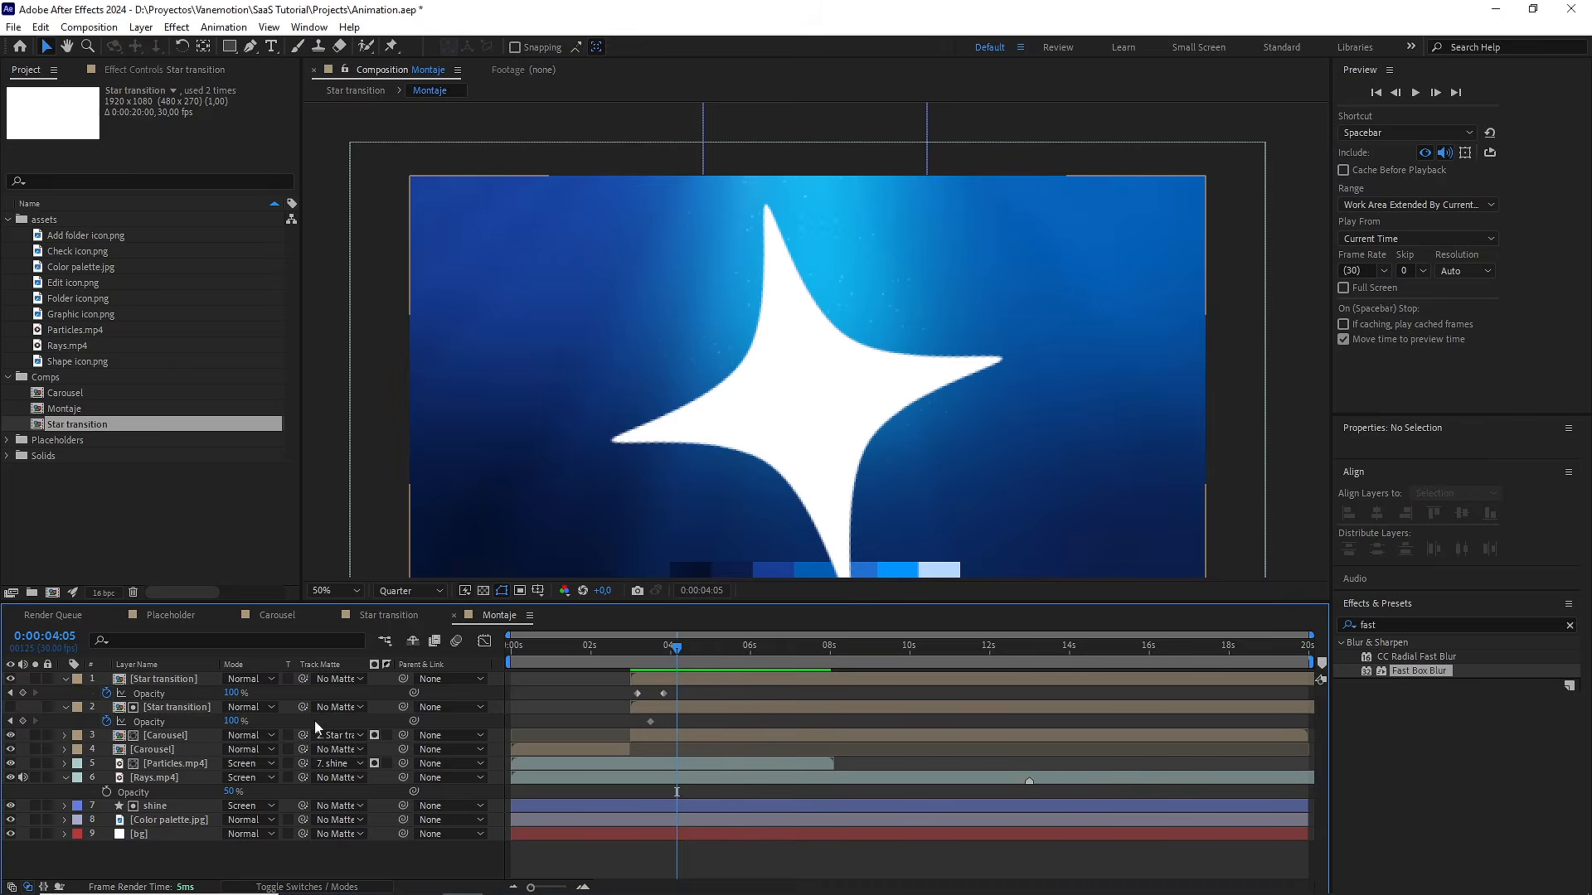
left_click_drag(234, 721, 157, 721)
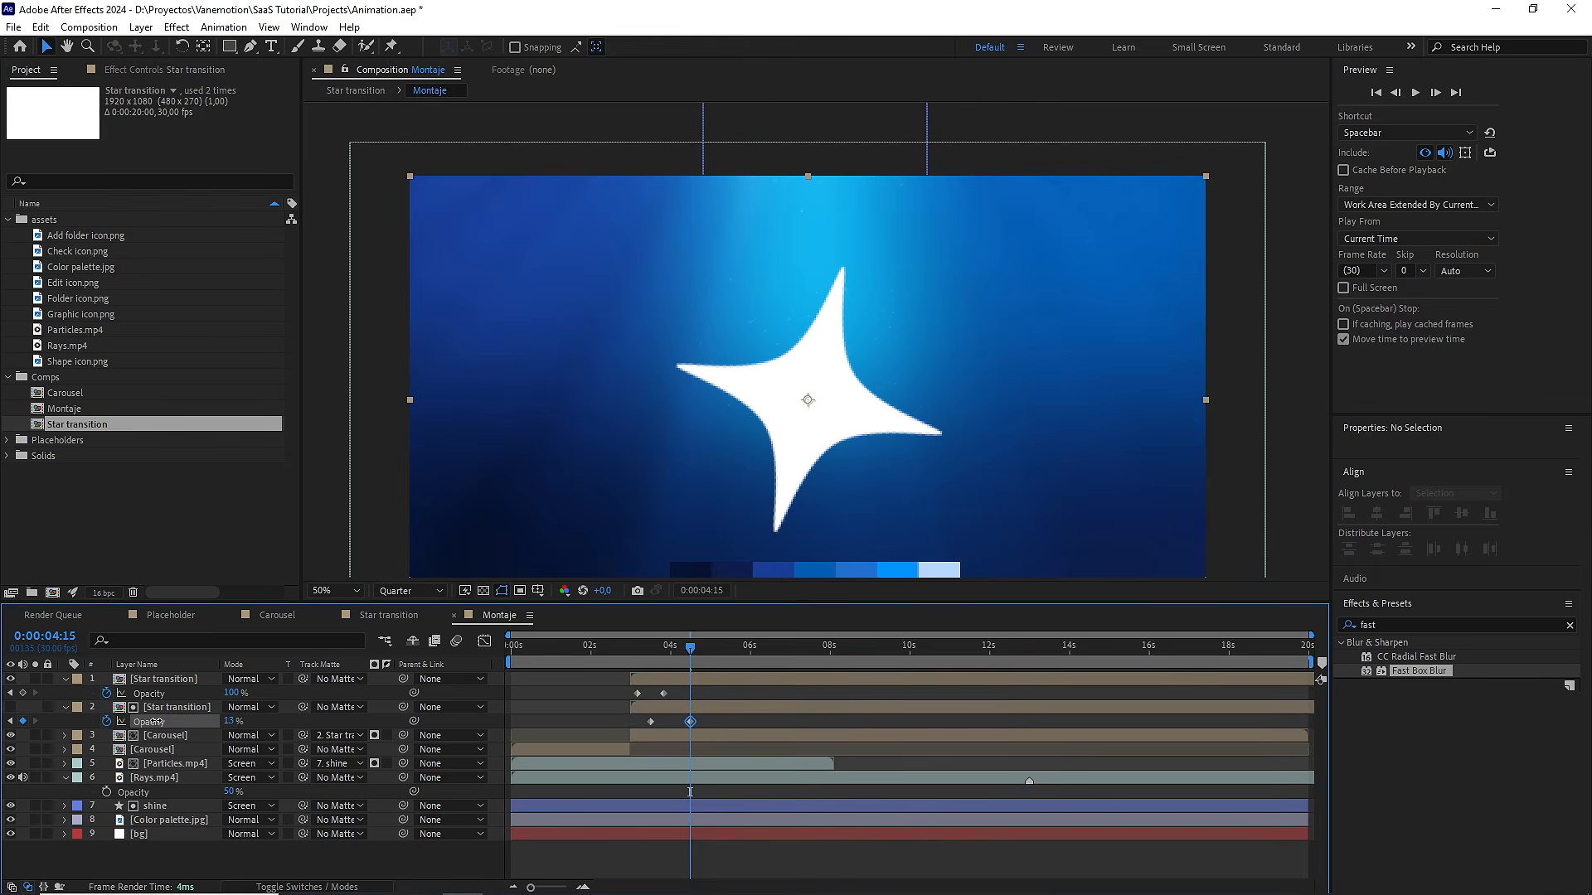
Apply Easy Ease to the first opacity keyframe of both Star transition layers and scrub back to 0:00:03:21
left_click_drag(653, 691, 615, 730)
key("F9")
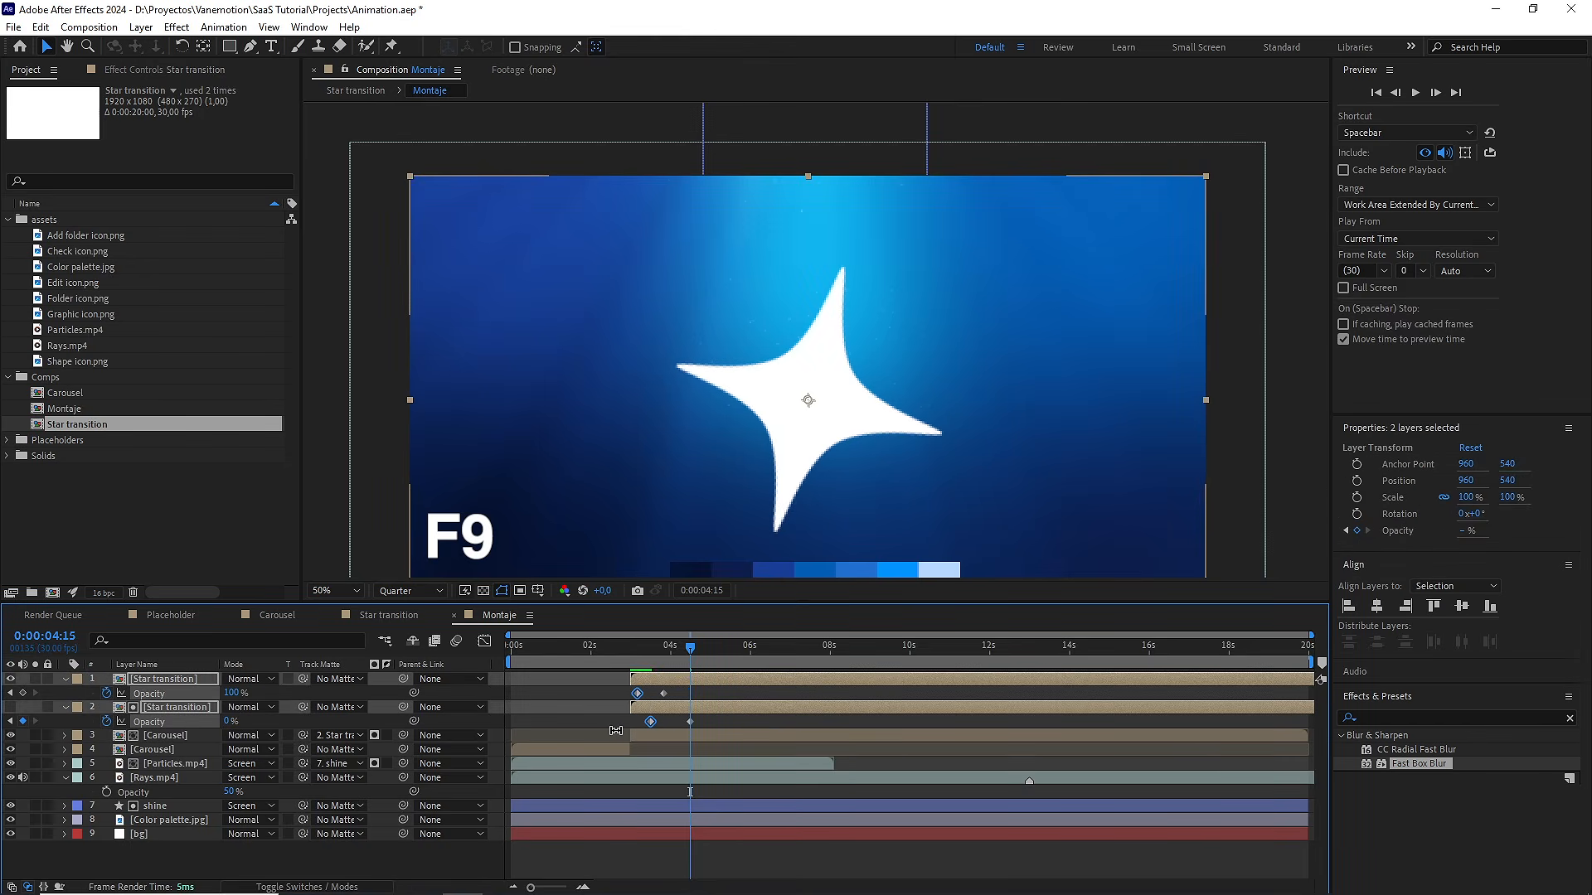
mouse_move(686, 648)
left_mouse_down()
mouse_move(647, 652)
mouse_move(661, 653)
left_mouse_up()
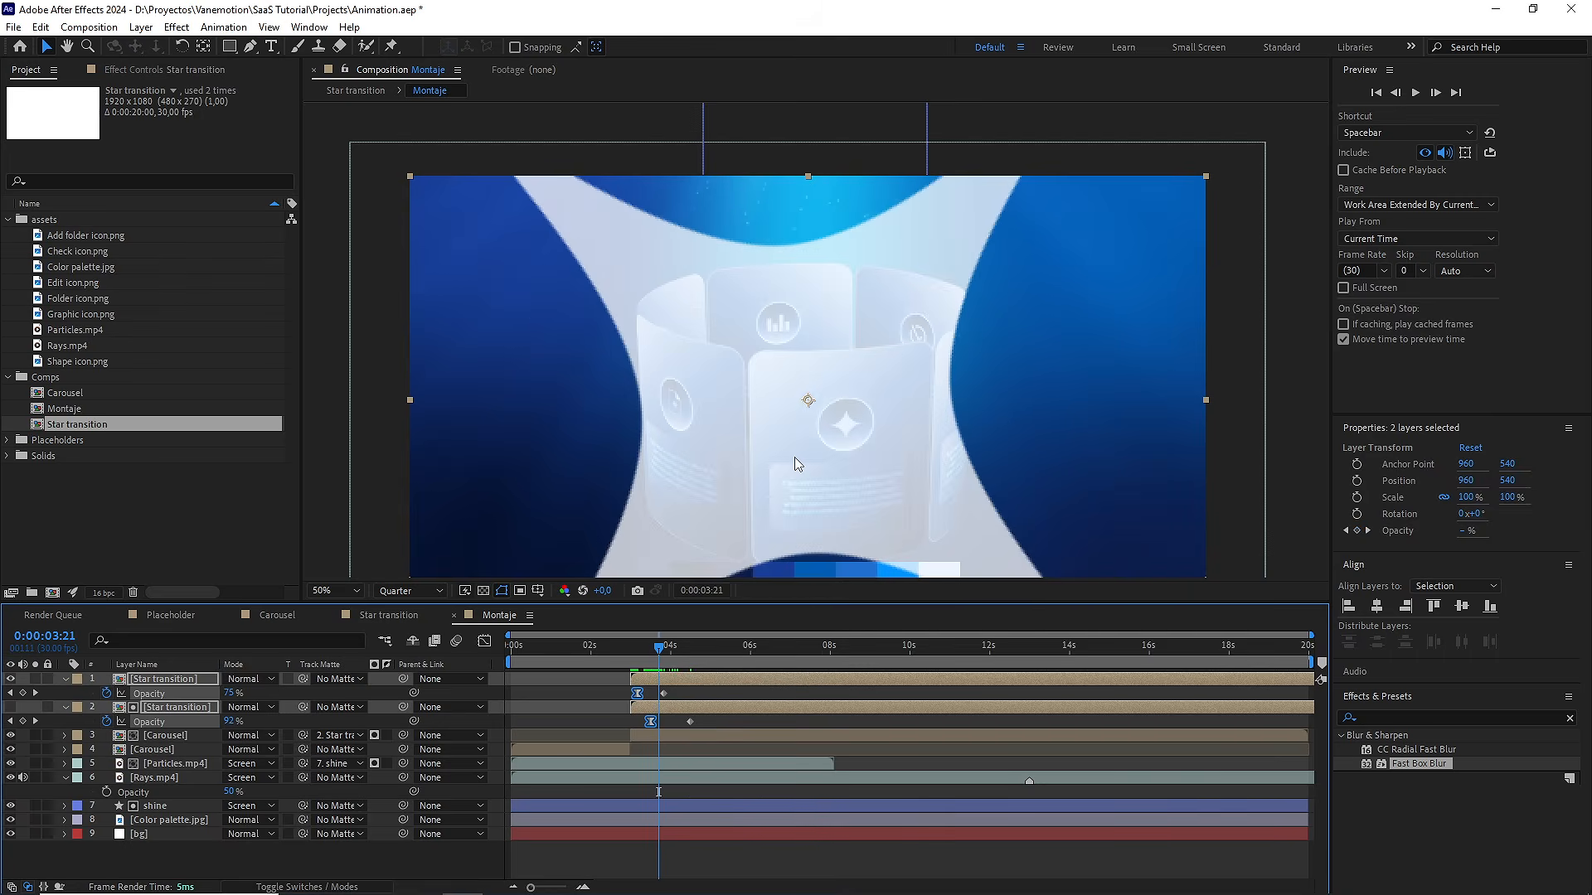
Move both Carousel layers above the Star transition layers and preview the transition from 0:00:03:00
left_click(170, 735)
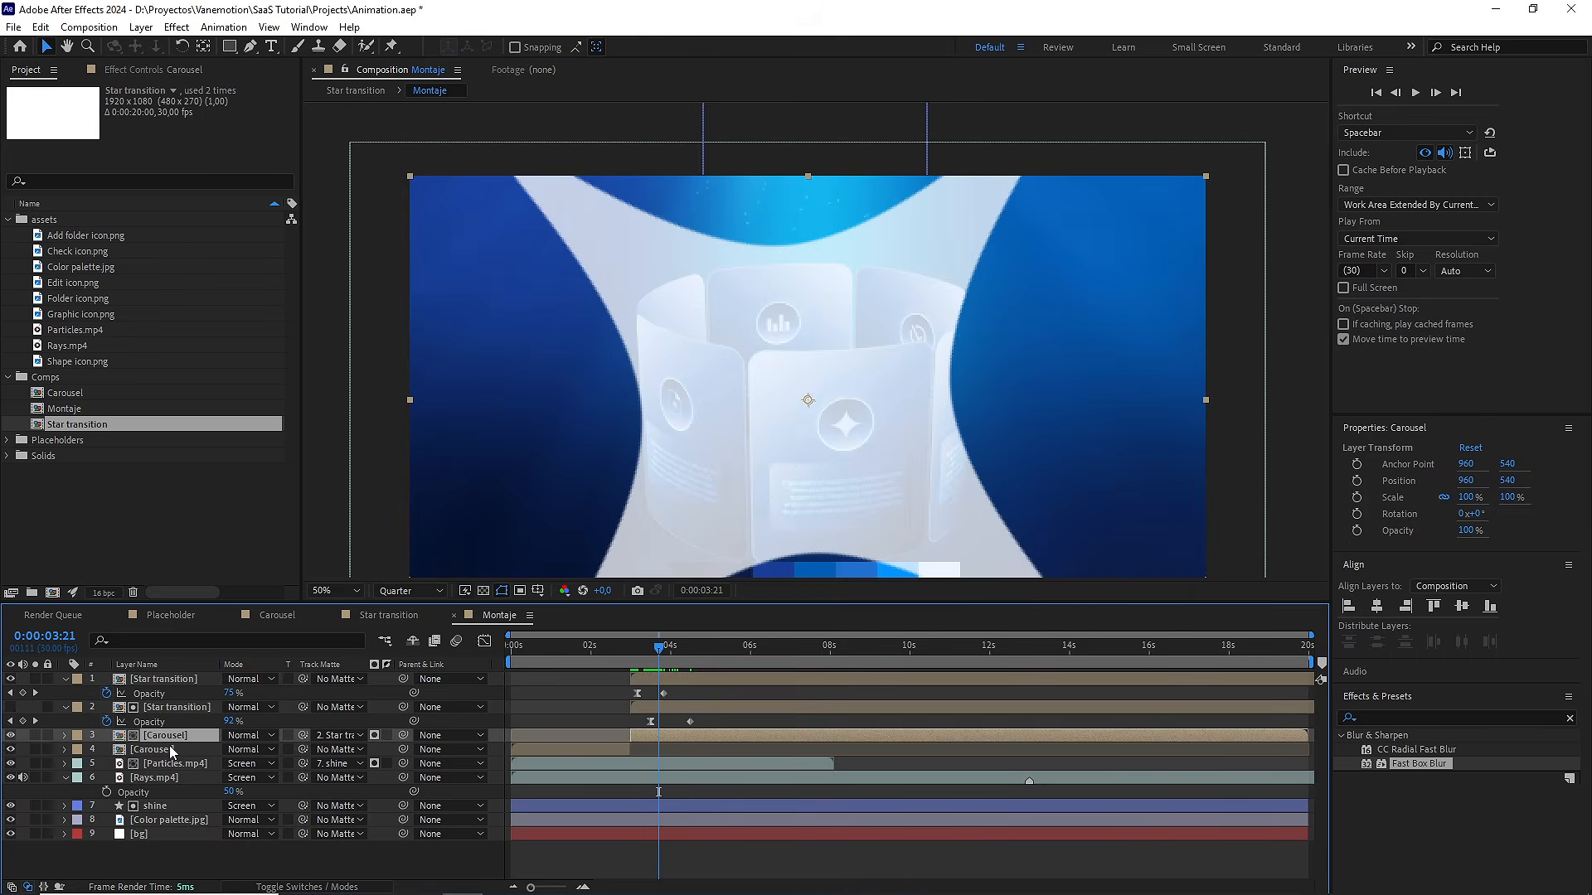
left_click(167, 749, "shift")
left_click_drag(166, 740, 181, 680)
left_click(623, 720)
left_click(652, 655)
mouse_move(650, 645)
left_mouse_down()
mouse_move(765, 655)
mouse_move(628, 659)
left_mouse_up()
key("space")
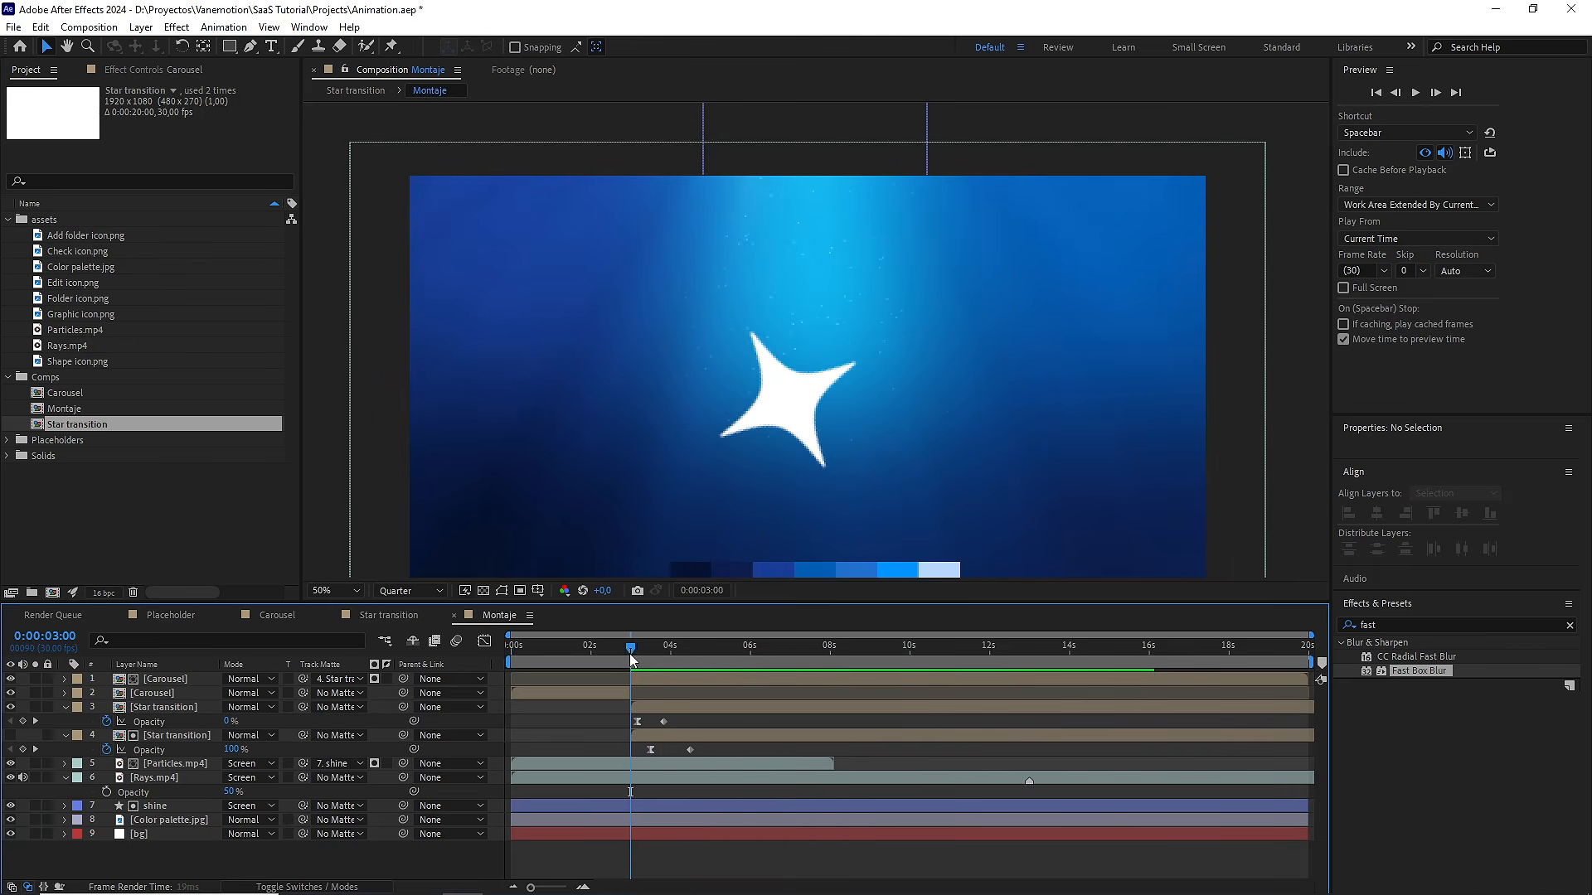
key("space")
left_click_drag(678, 645, 699, 645)
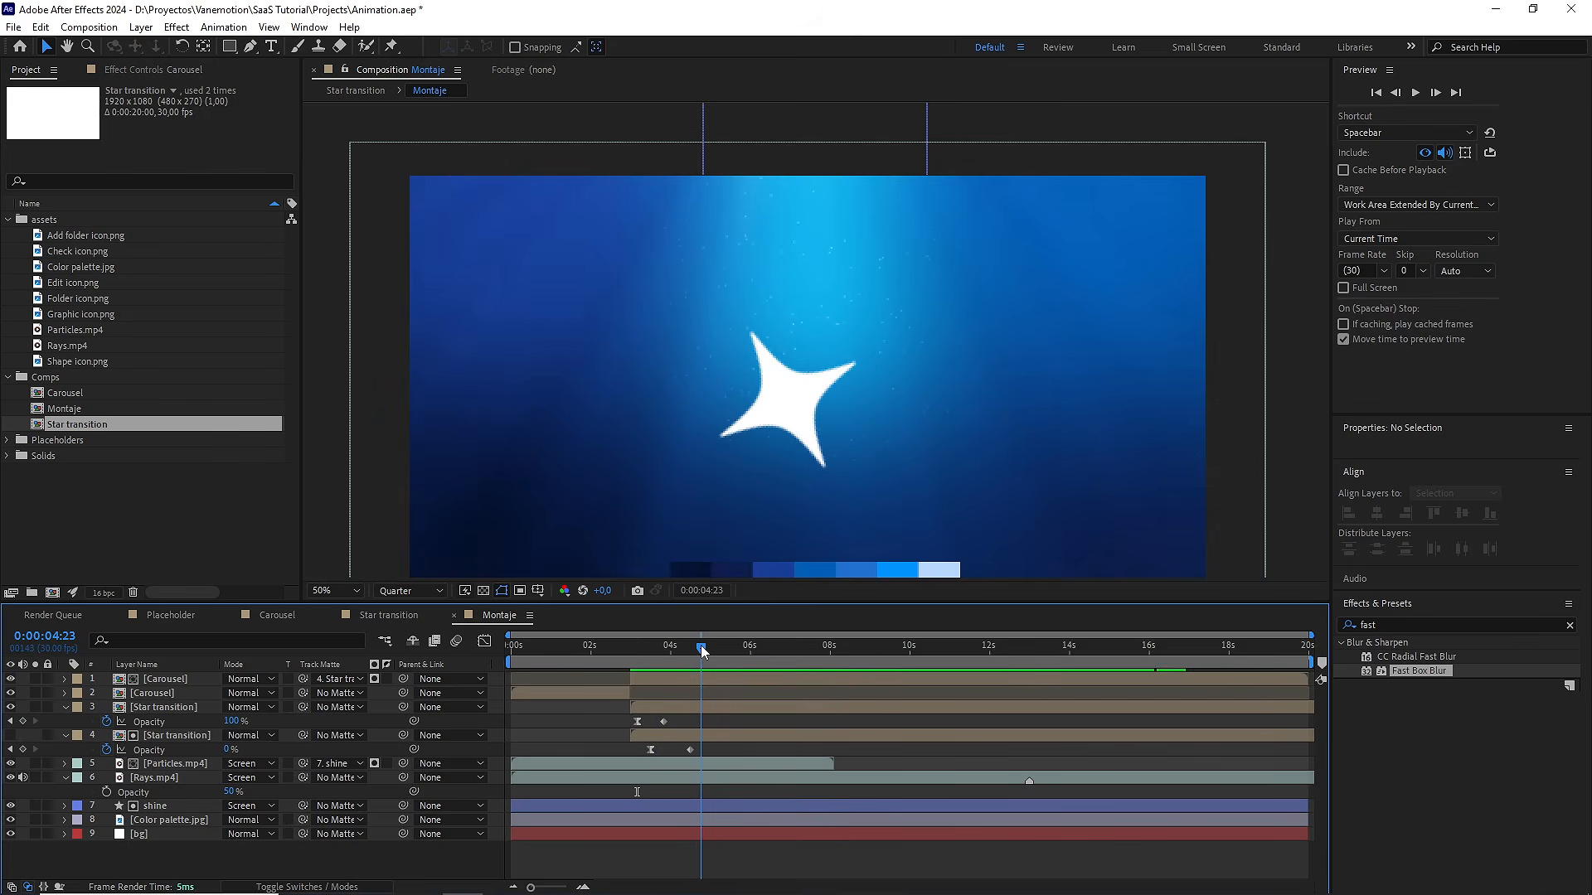
Keyframe the Particles.mp4 layer's opacity at 100% at 0:00:02:29, lower it at 0:00:03:15, and preview the fade-out
left_click(150, 806)
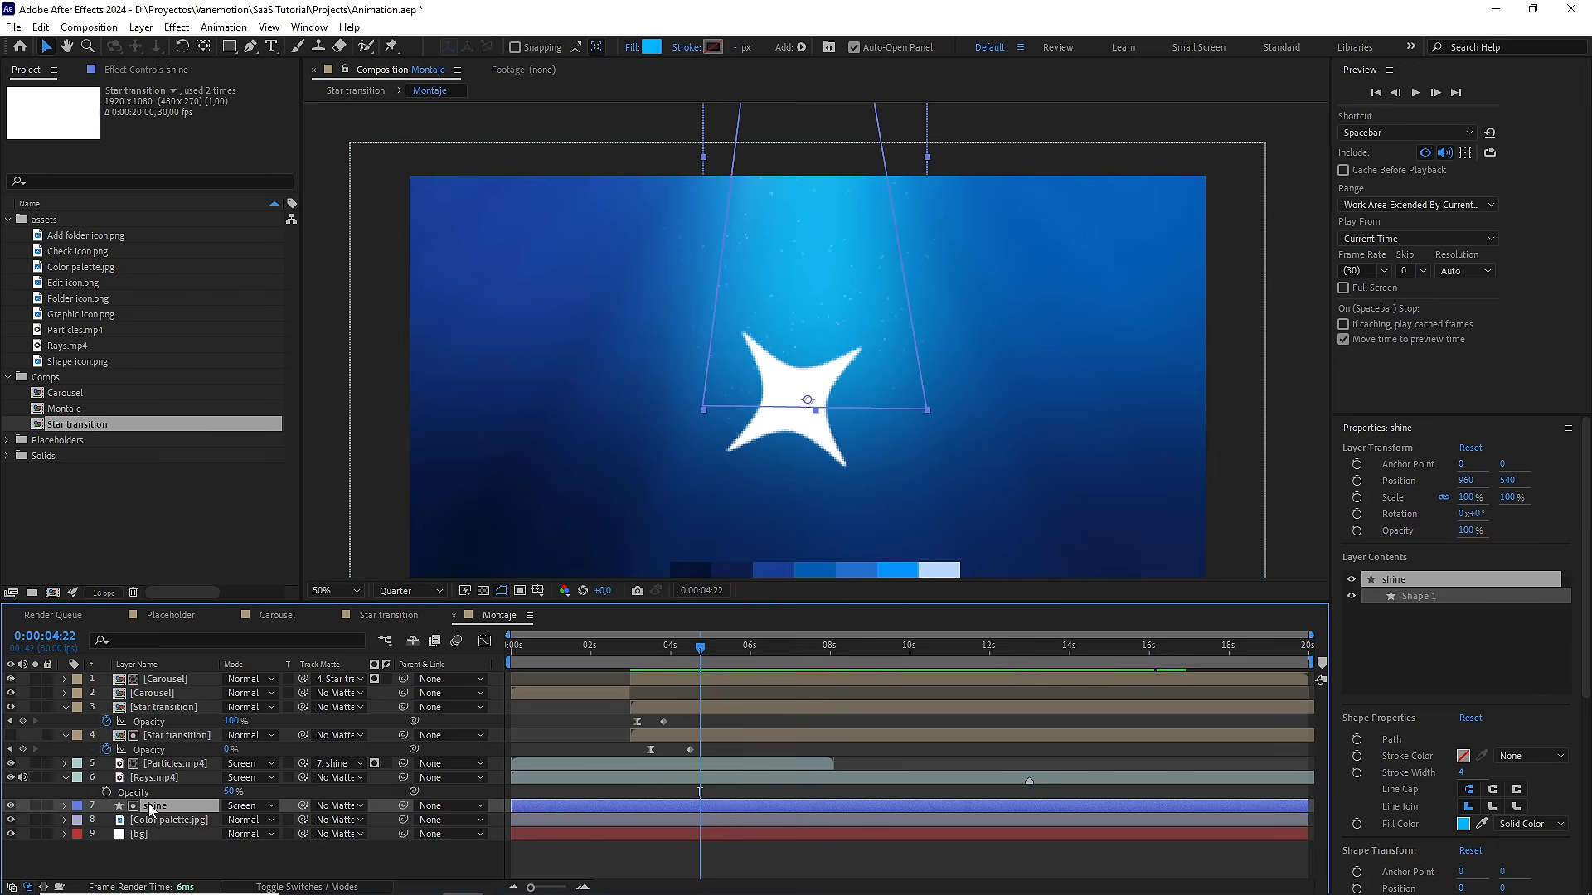
left_click(673, 649)
mouse_move(674, 649)
left_mouse_down()
mouse_move(653, 648)
mouse_move(671, 648)
left_mouse_up()
left_click(180, 763)
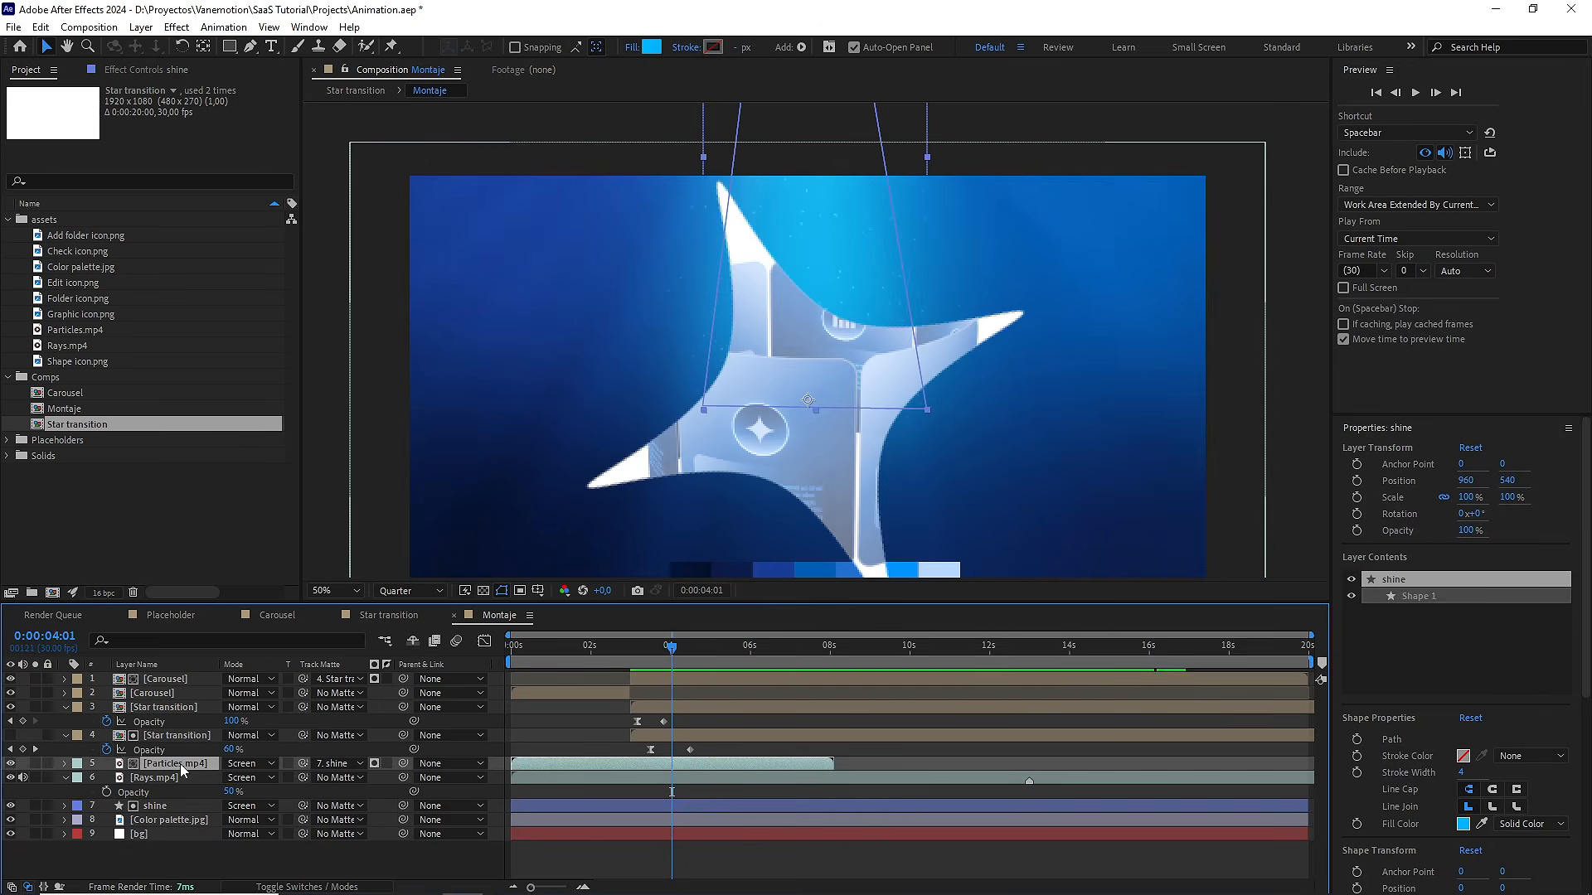
left_click_drag(674, 645, 633, 645)
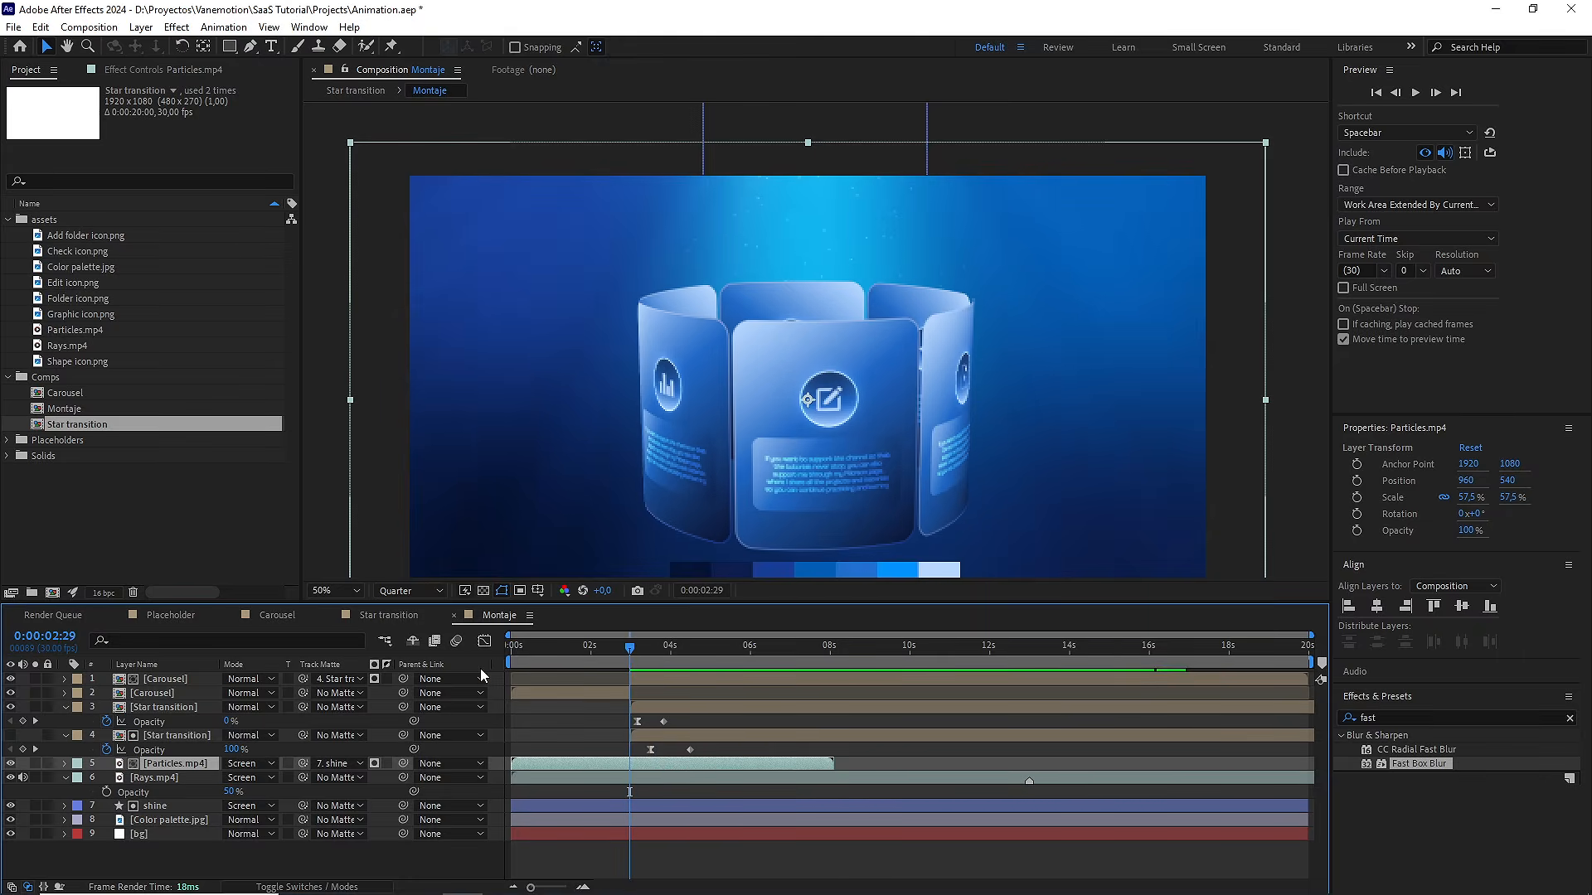
key("t")
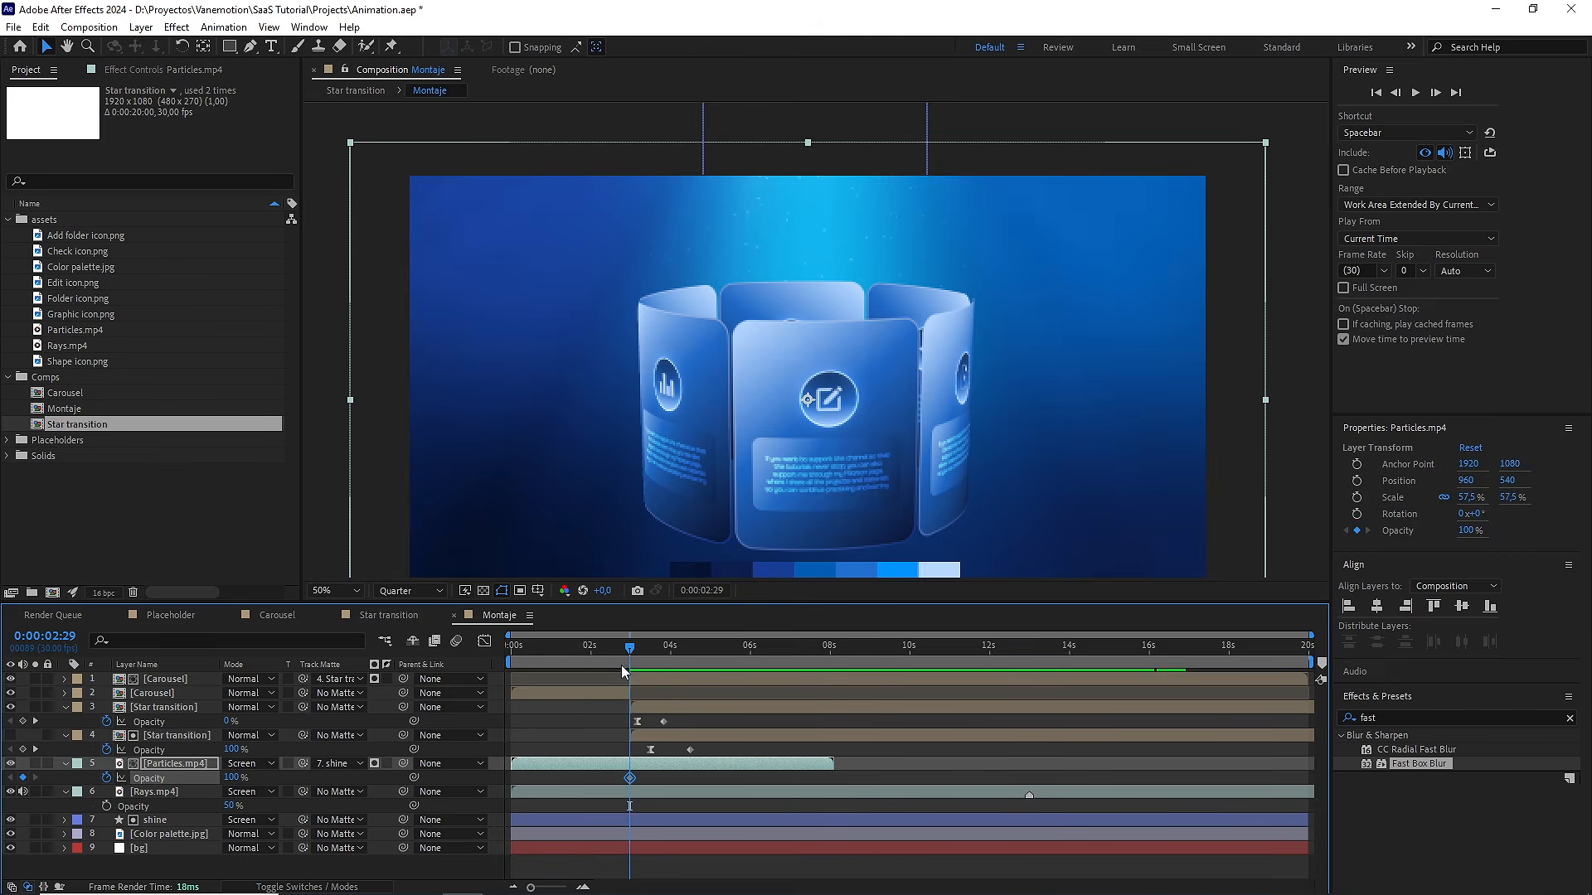
left_click_drag(630, 655, 650, 653)
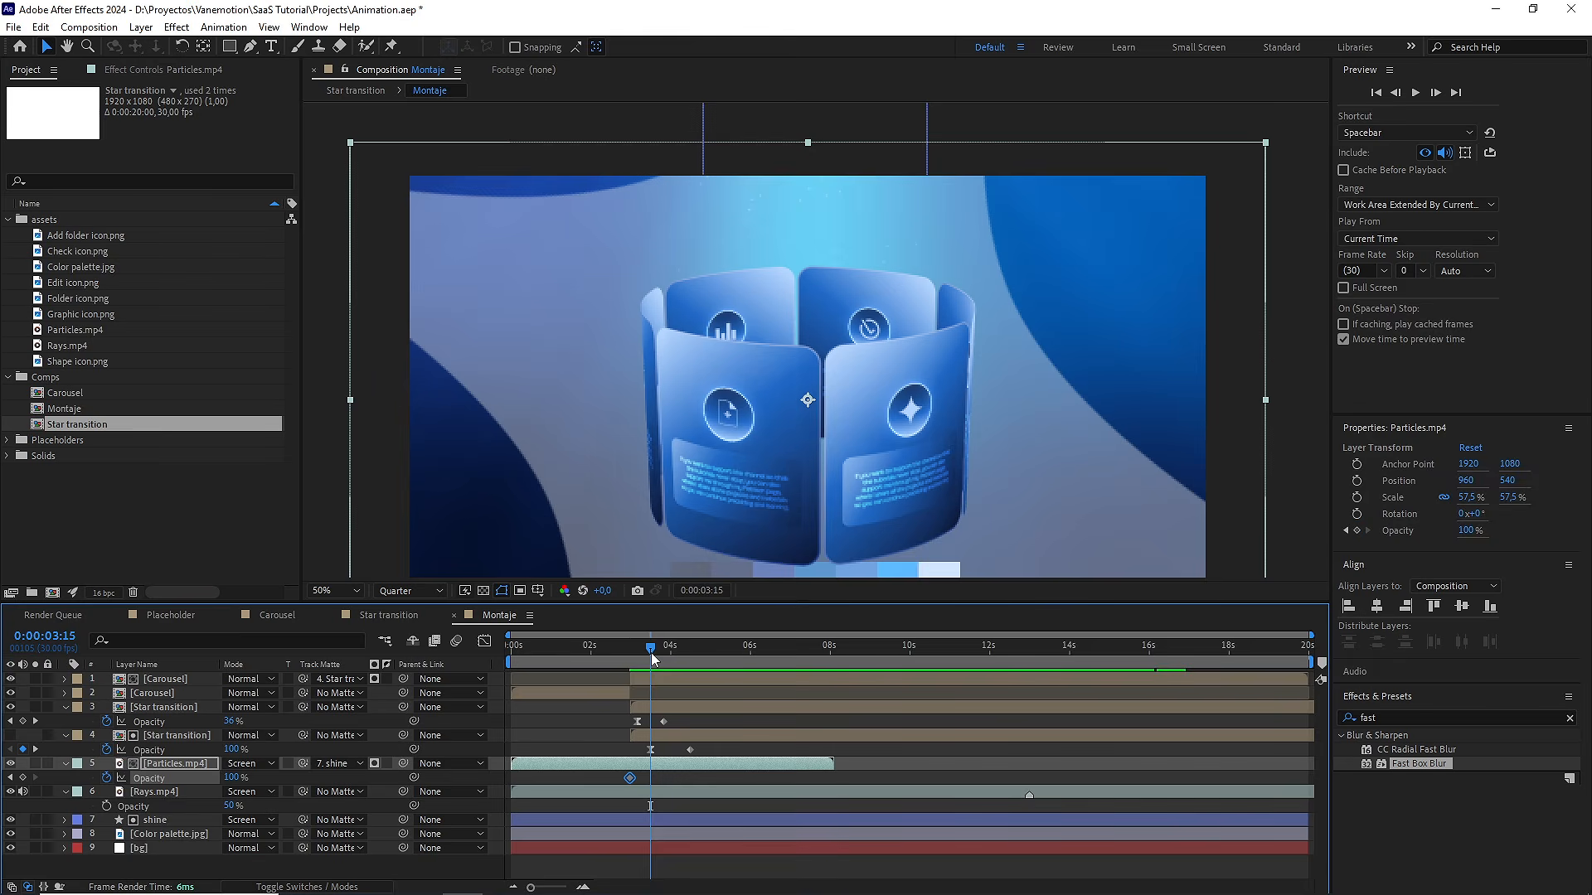
left_click_drag(224, 778, 128, 779)
left_click(609, 649)
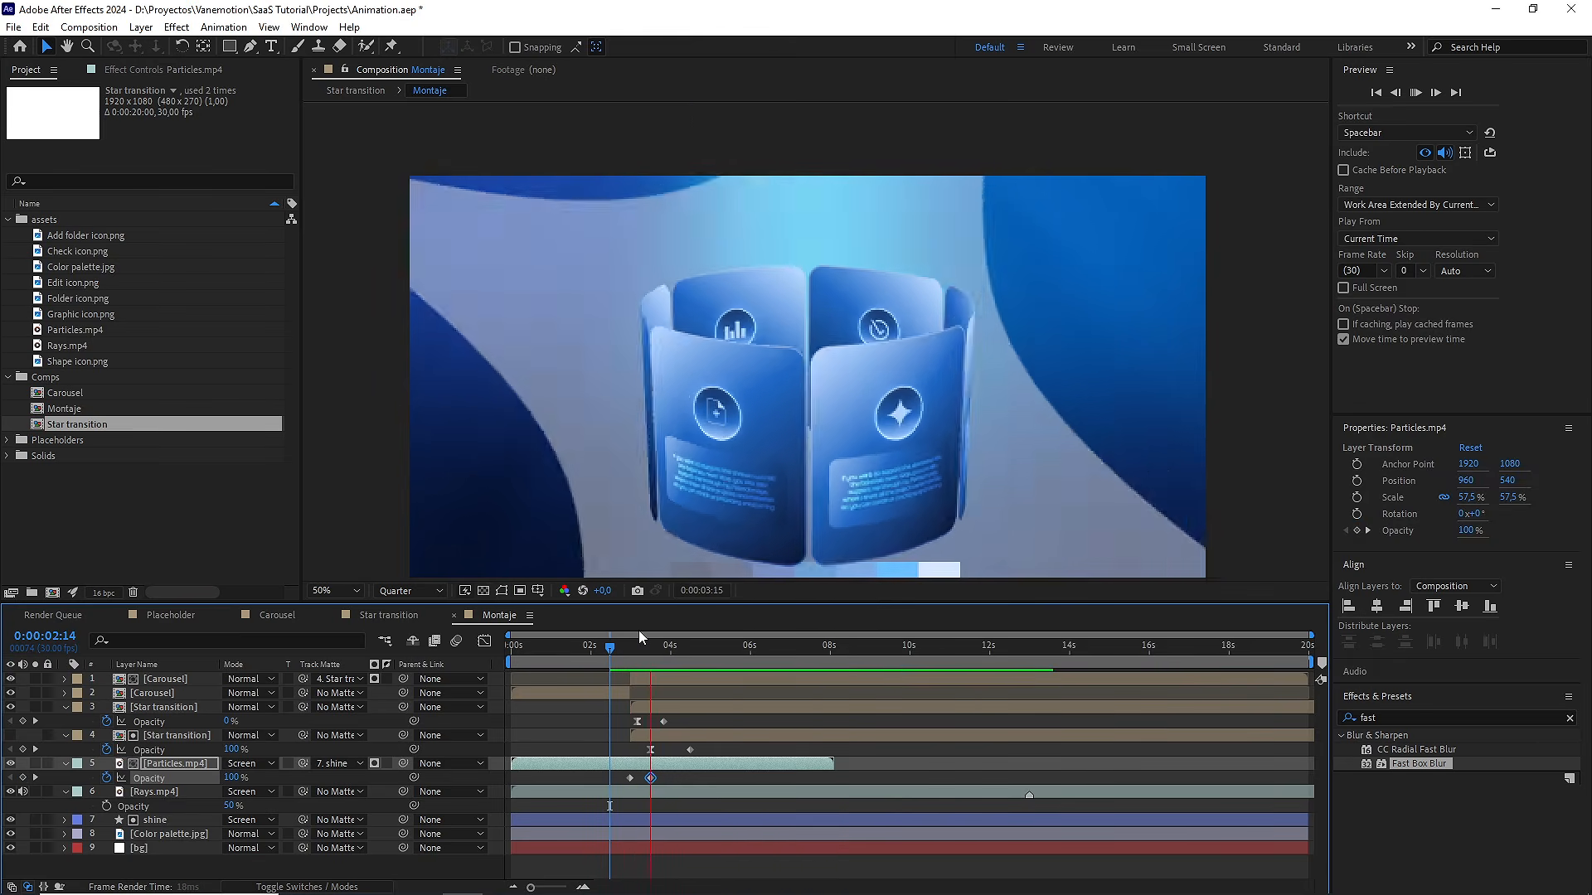
left_click(614, 649)
key("space")
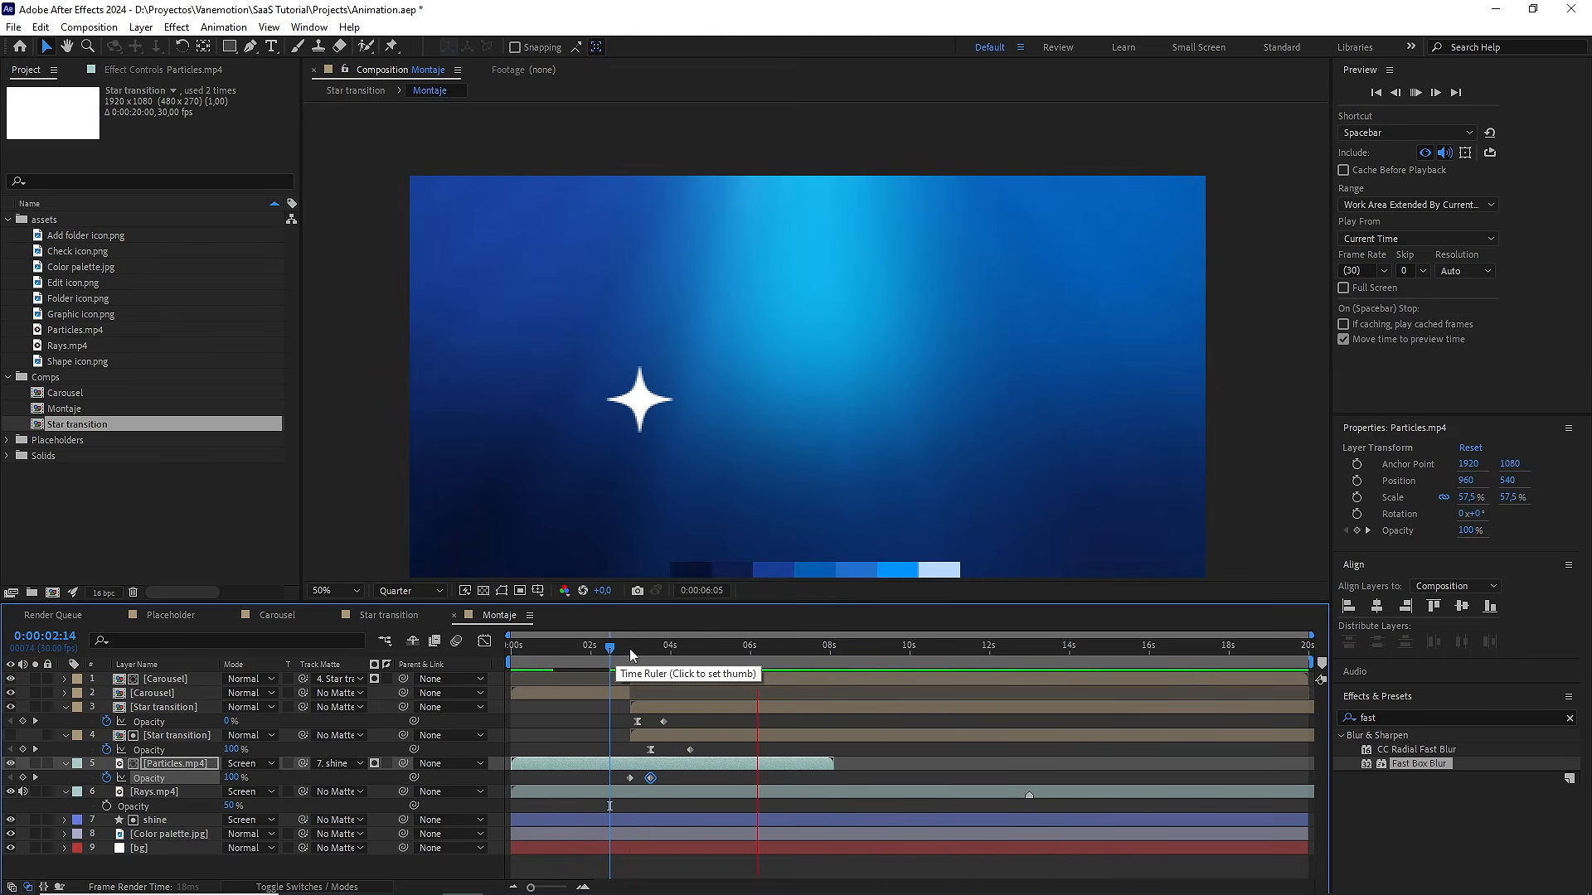
Return to the first frame and collapse the revealed properties of all layers, leaving nothing selected
left_click_drag(630, 650, 480, 655)
key("ctrl+a")
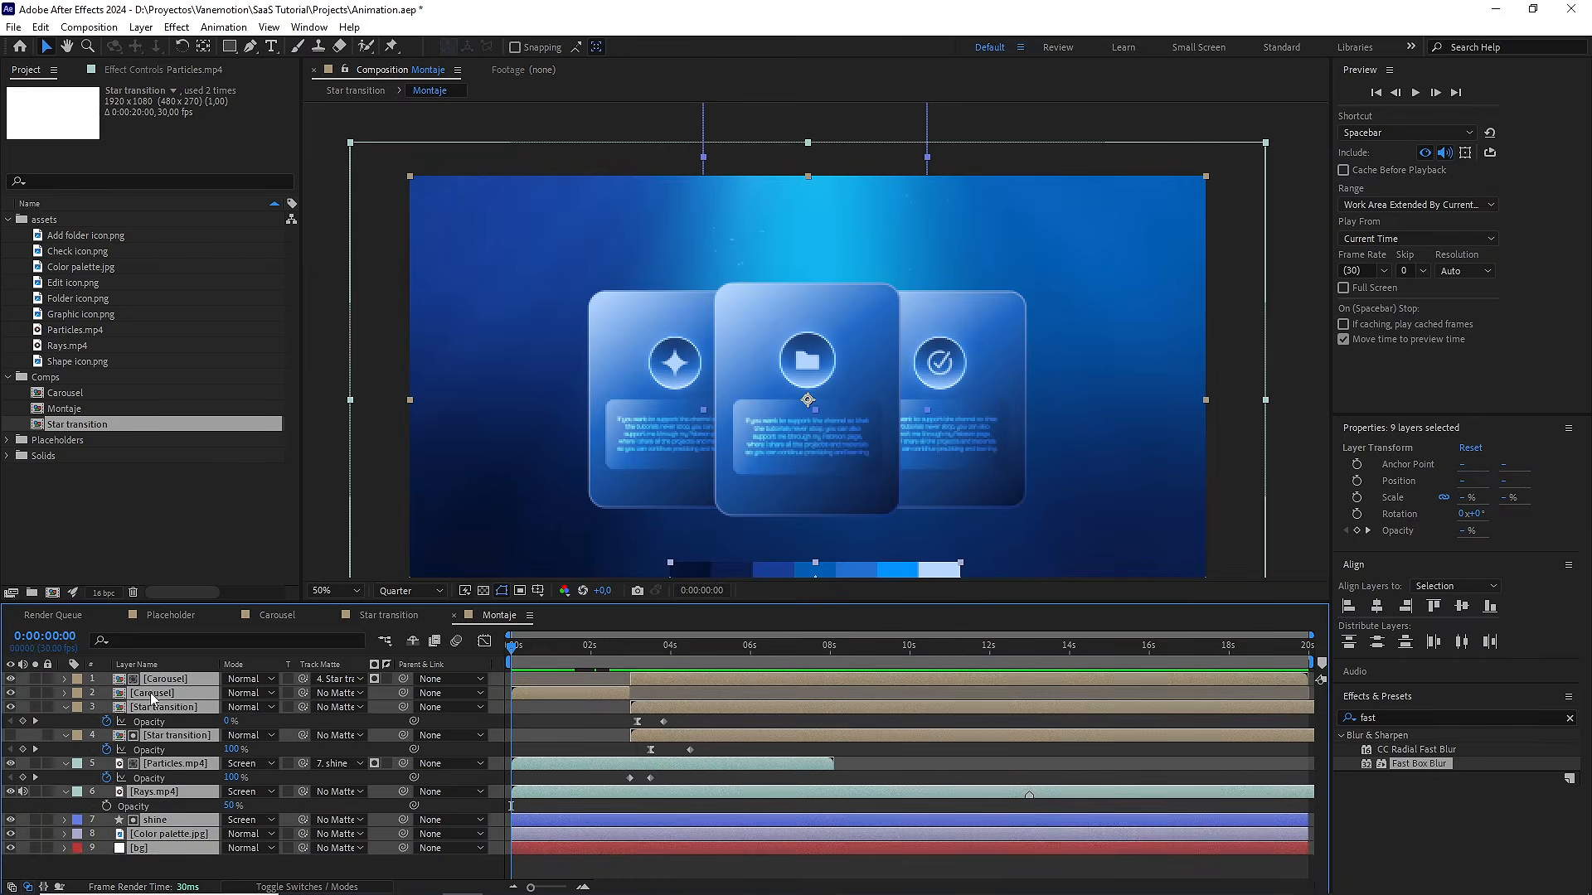
left_click(66, 707)
left_click(413, 803)
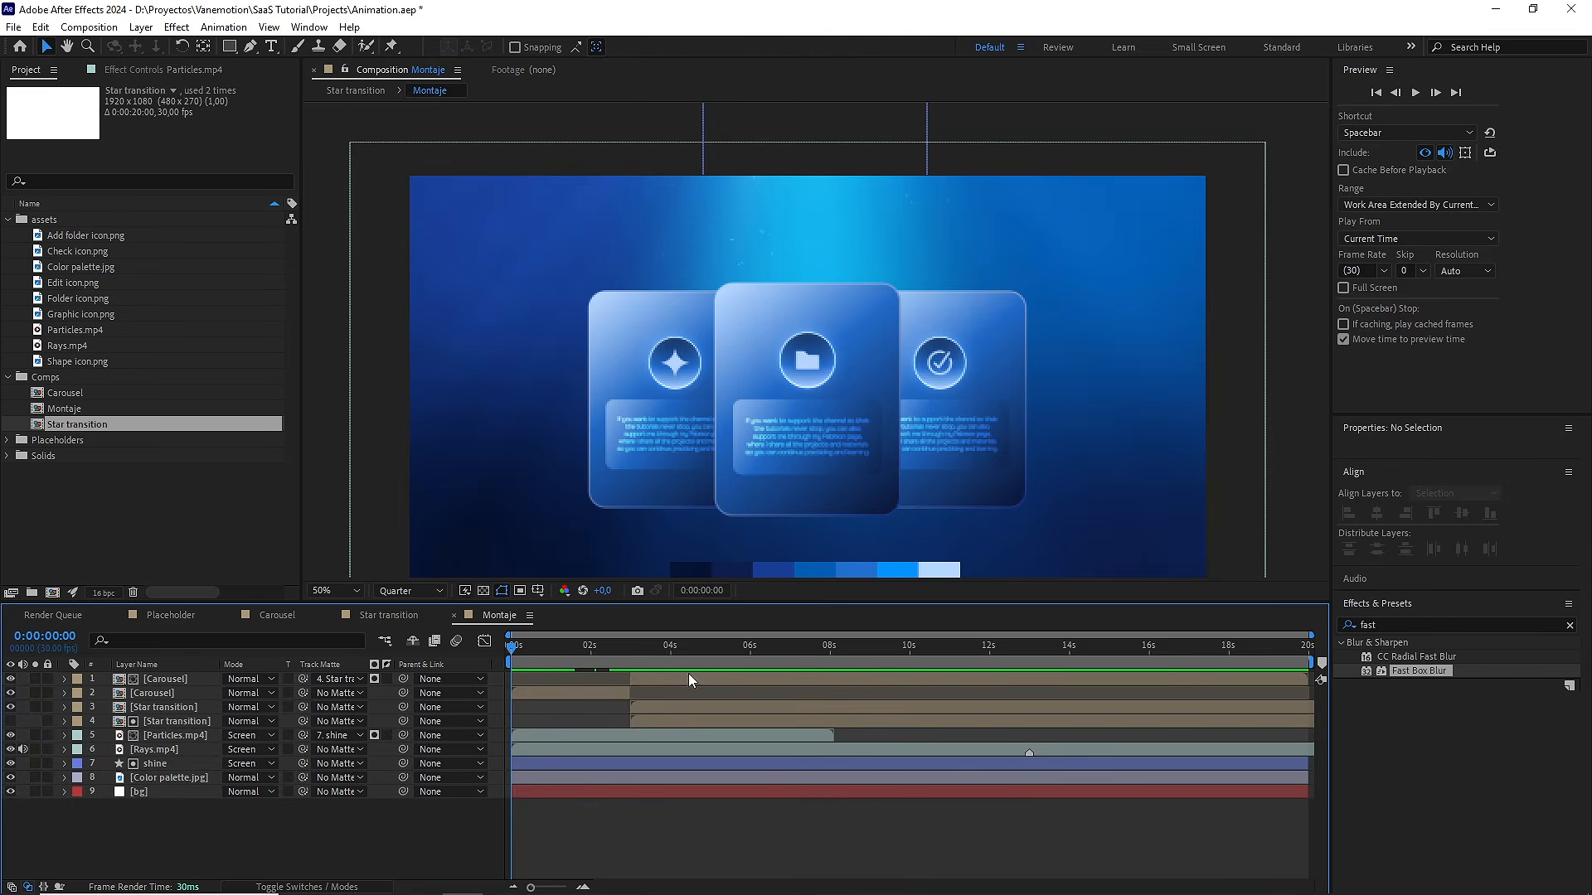
End the work area at 0:00:08:01, return to the first frame and fit the composition in the viewer
left_click_drag(758, 648, 829, 665)
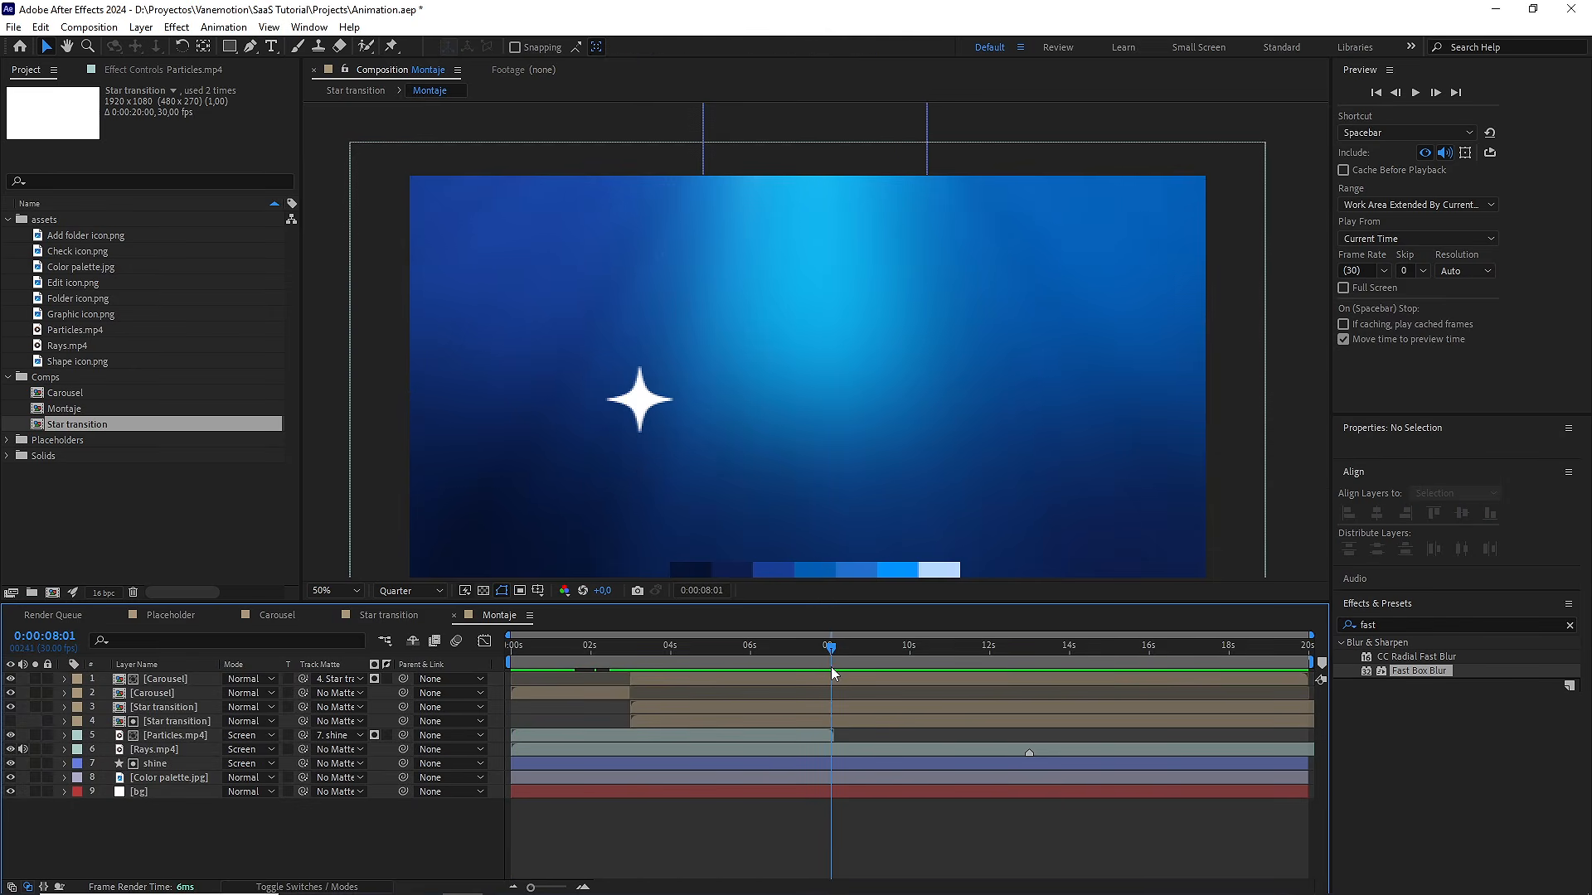
key("n")
key("Home")
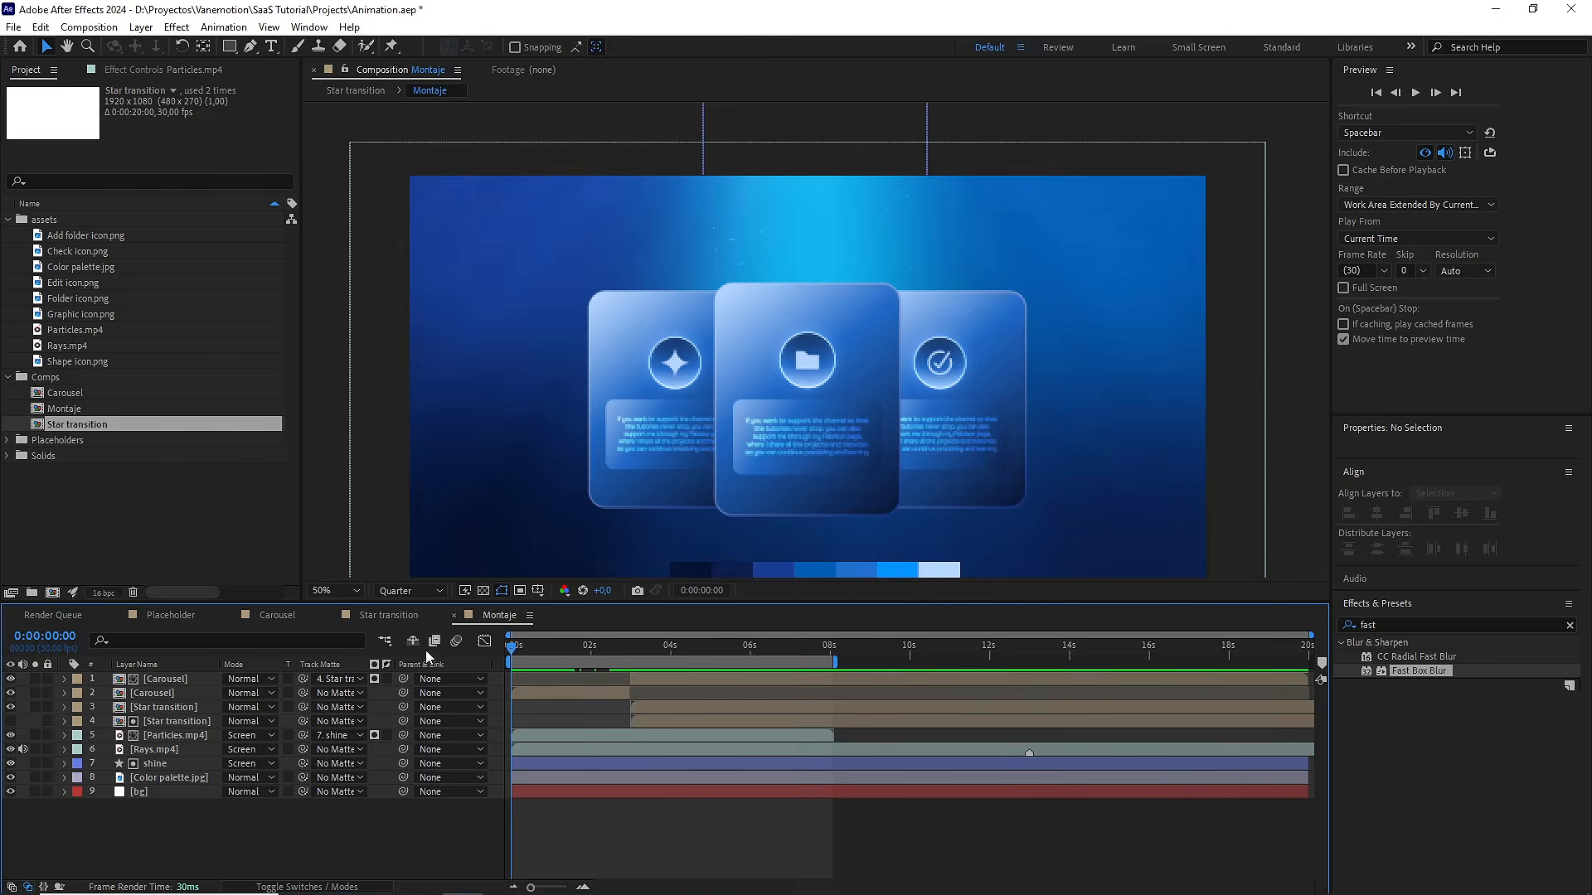
left_click(329, 591)
left_click(334, 608)
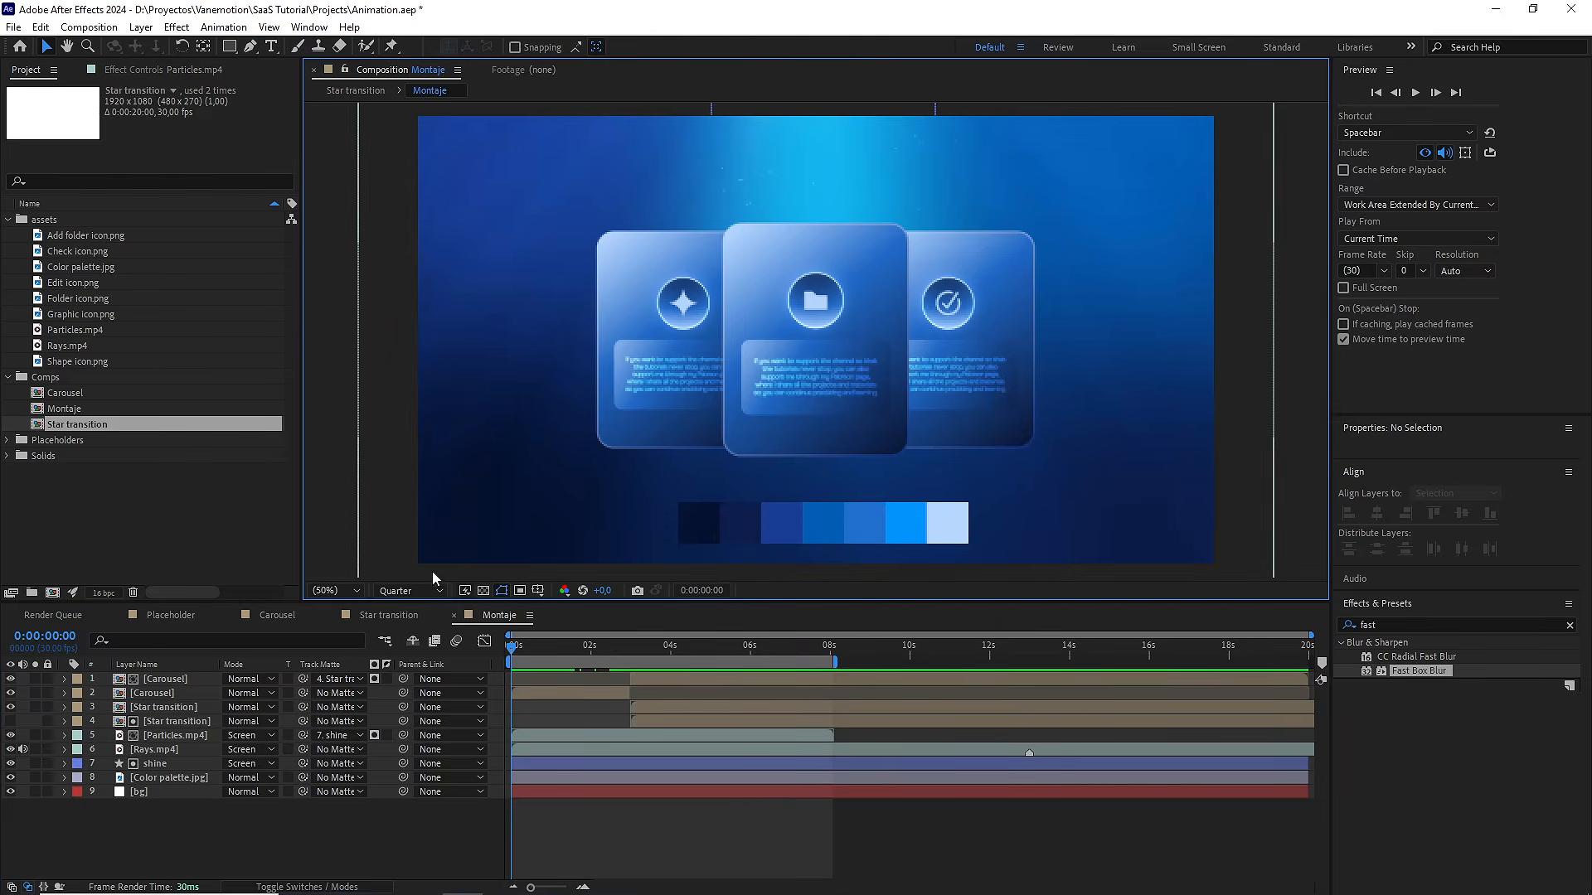
Collapse the Comps and assets project folders and clear the effects search
left_click(9, 377)
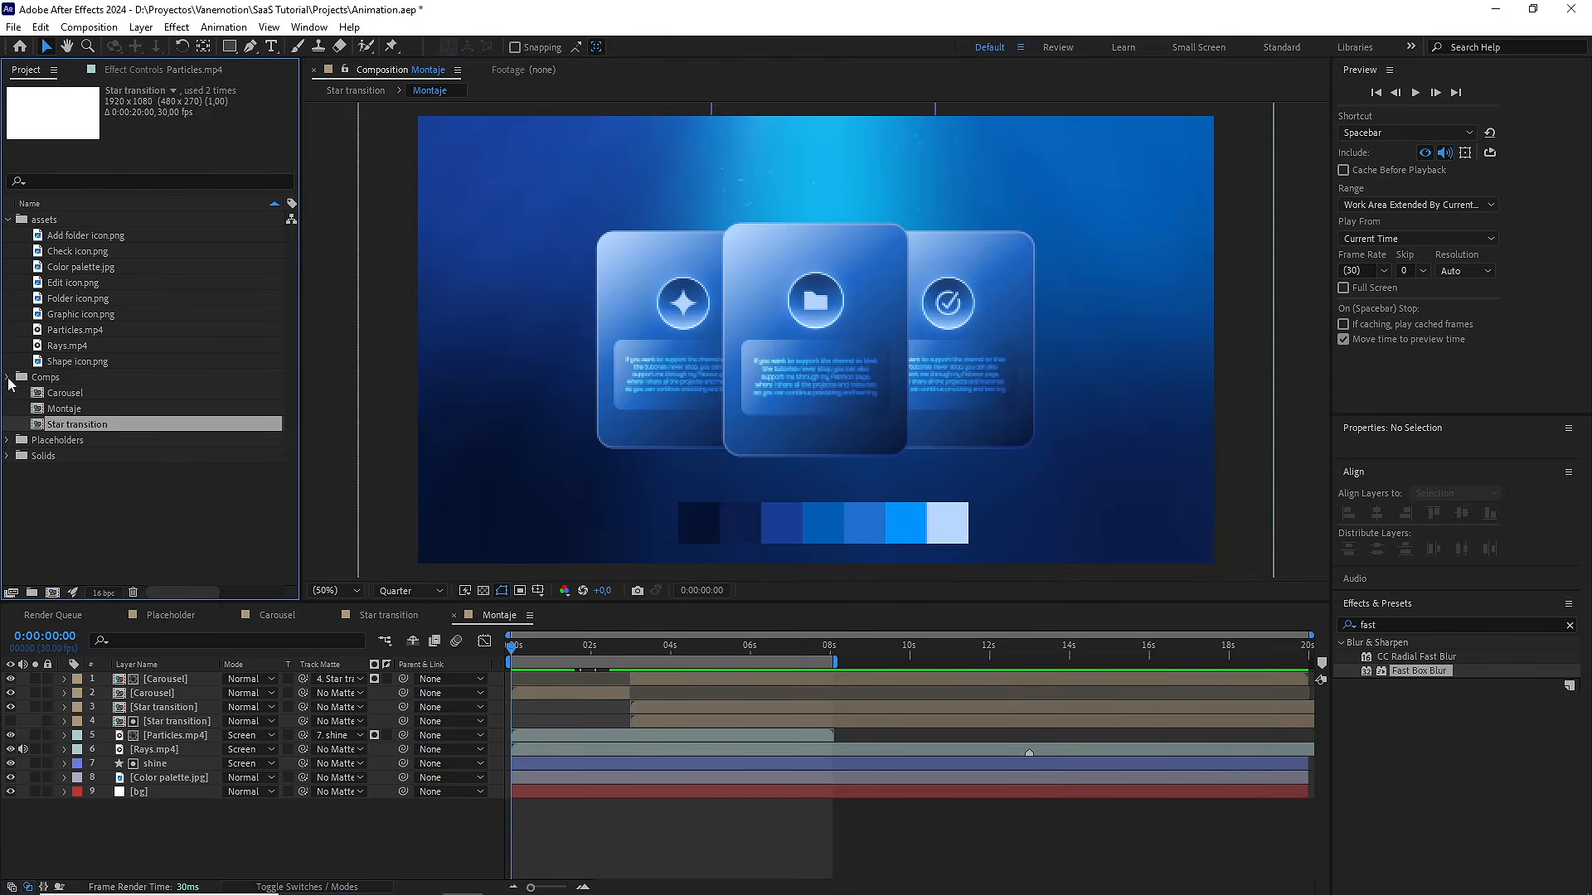
left_click(8, 219)
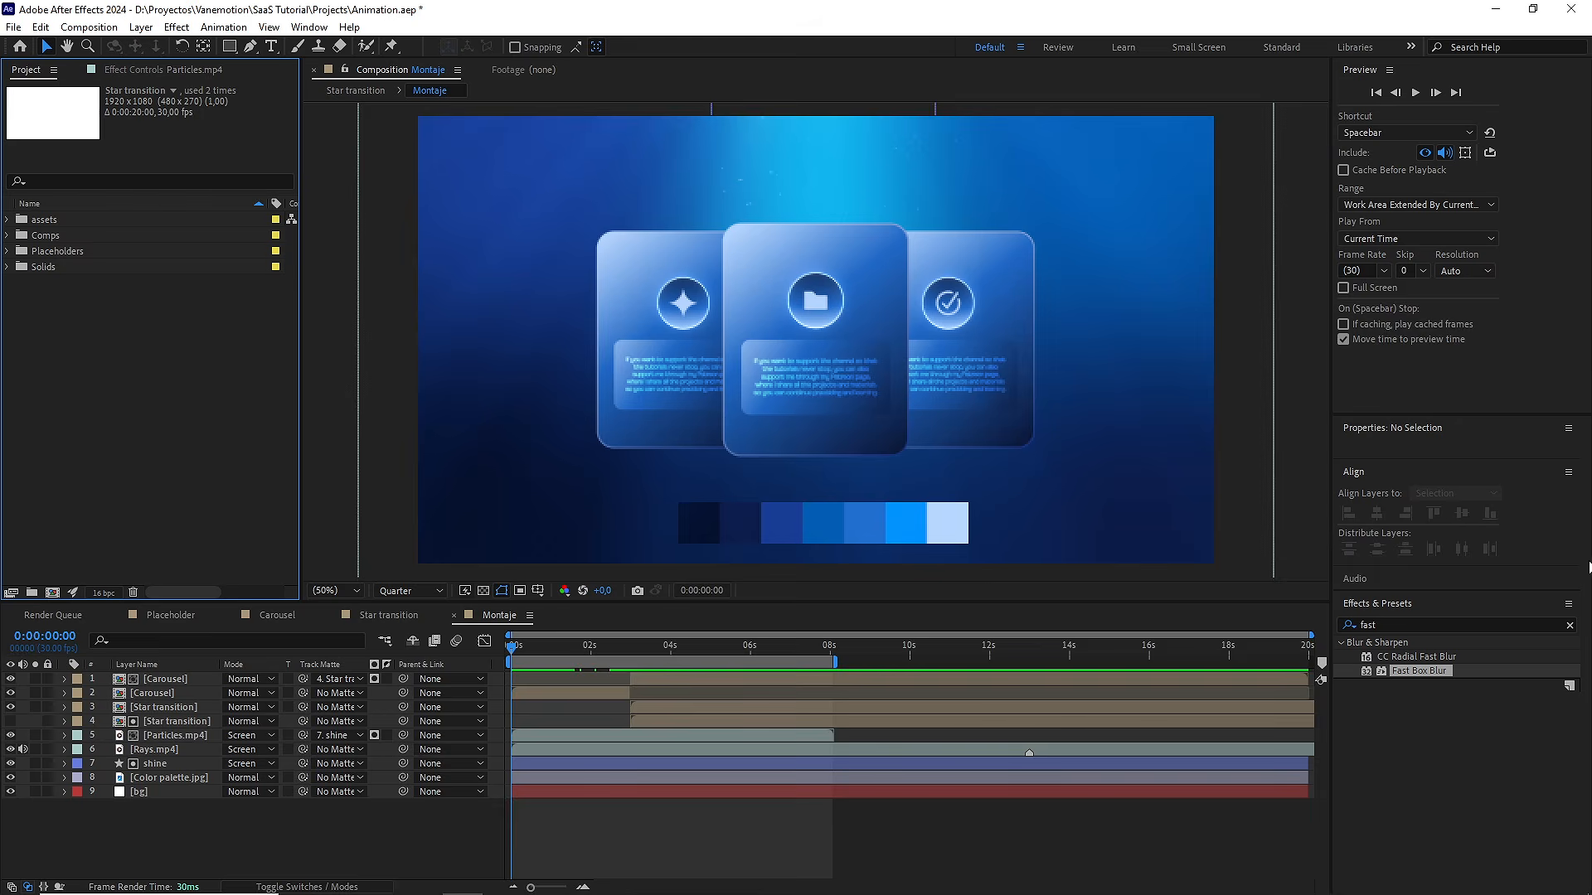
left_click(1571, 627)
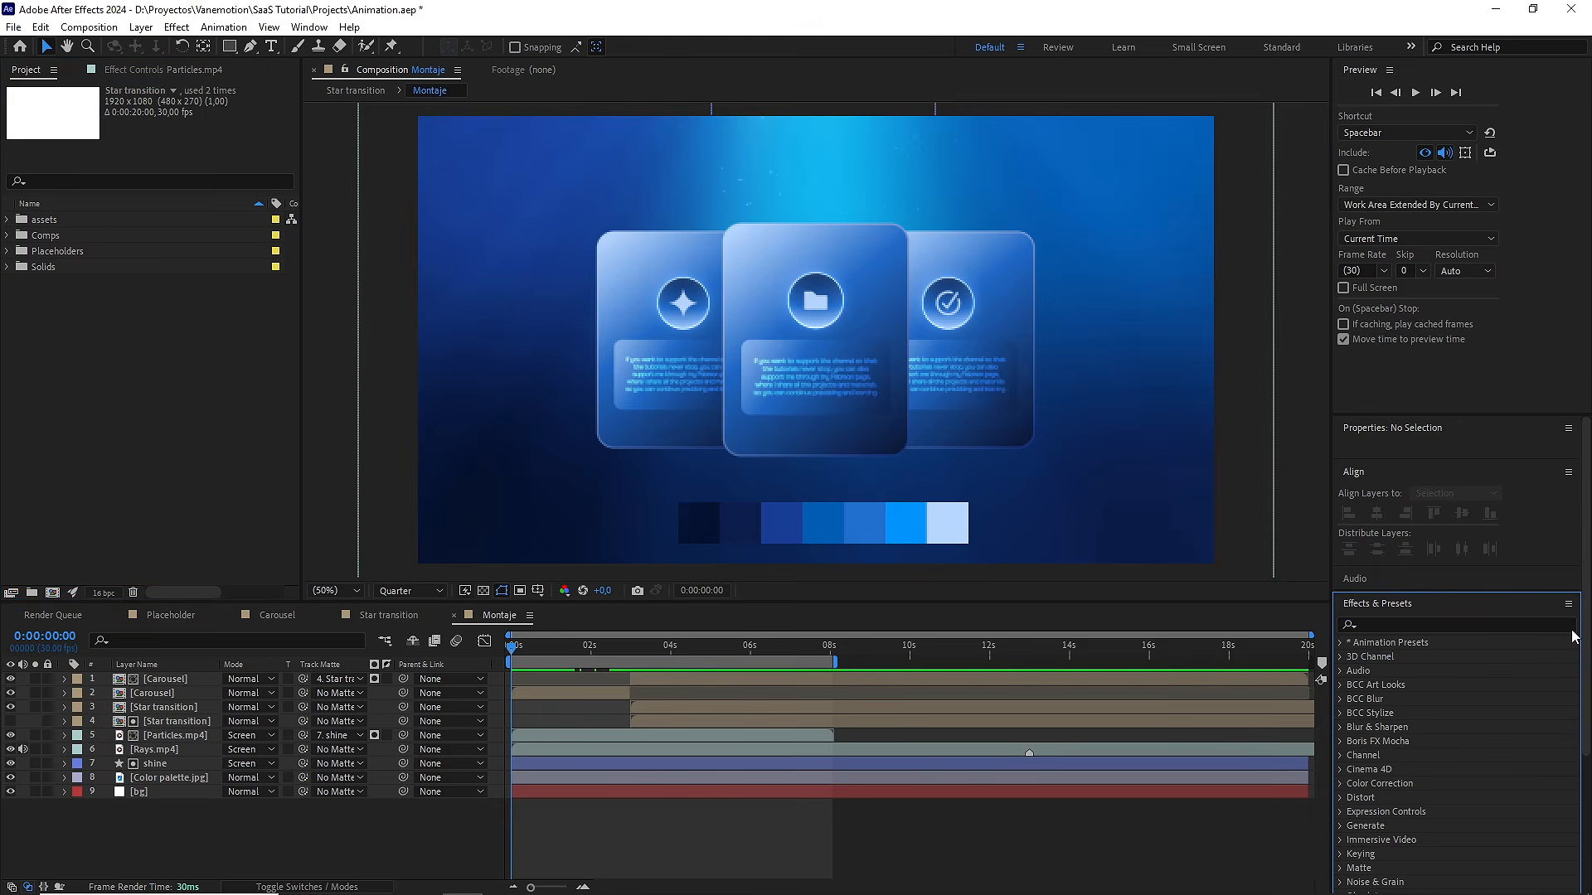
left_click(226, 526)
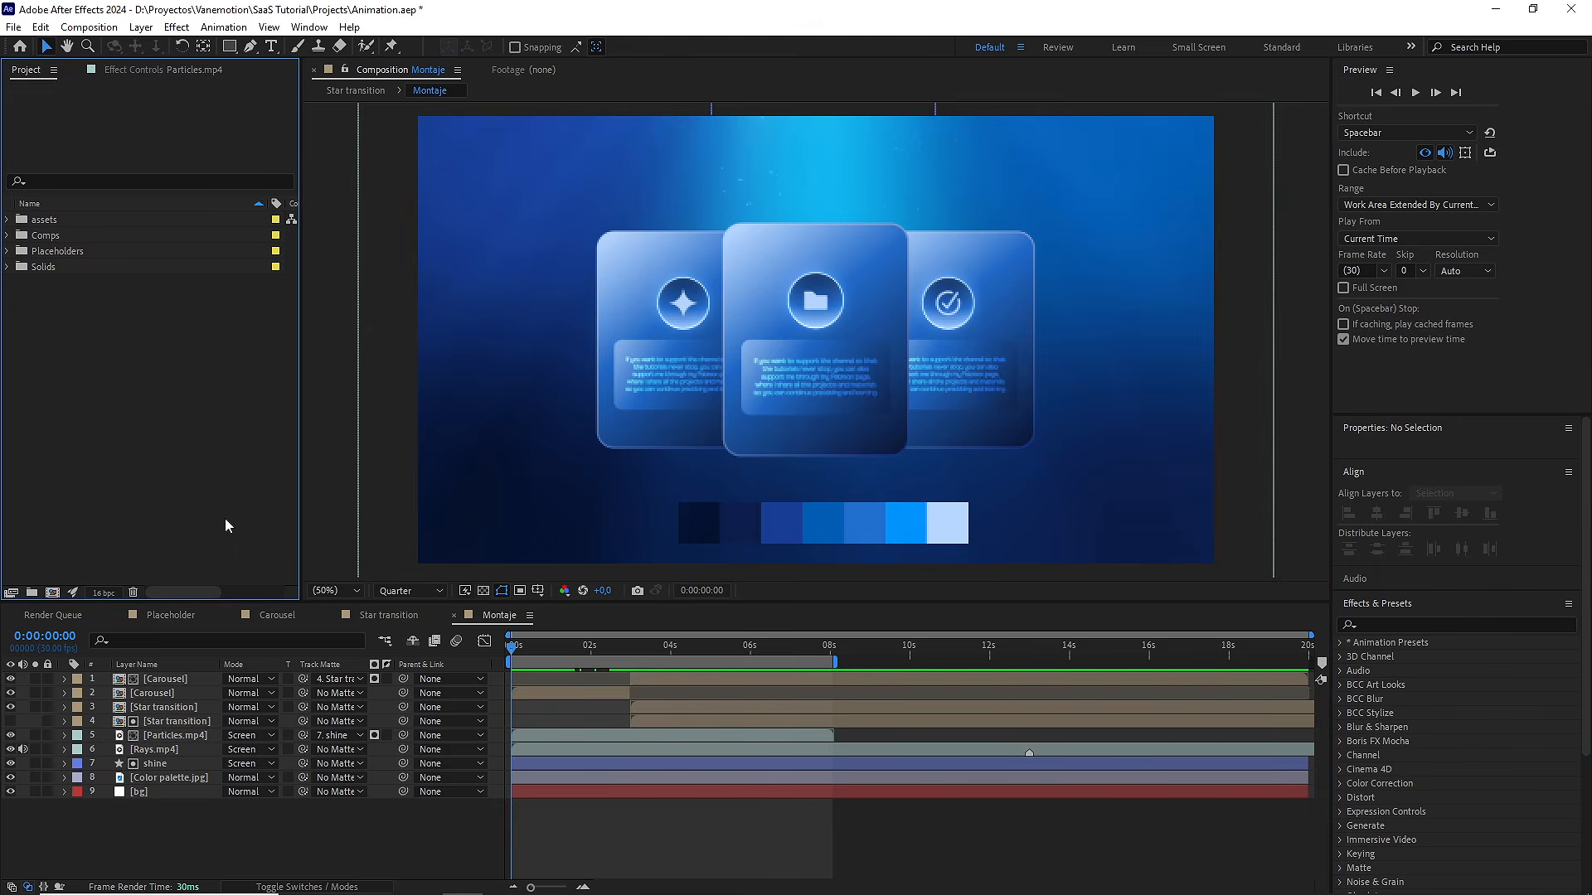
Hide the Color palette.jpg layer in the Montaje composition and leave nothing selected
left_click(171, 774)
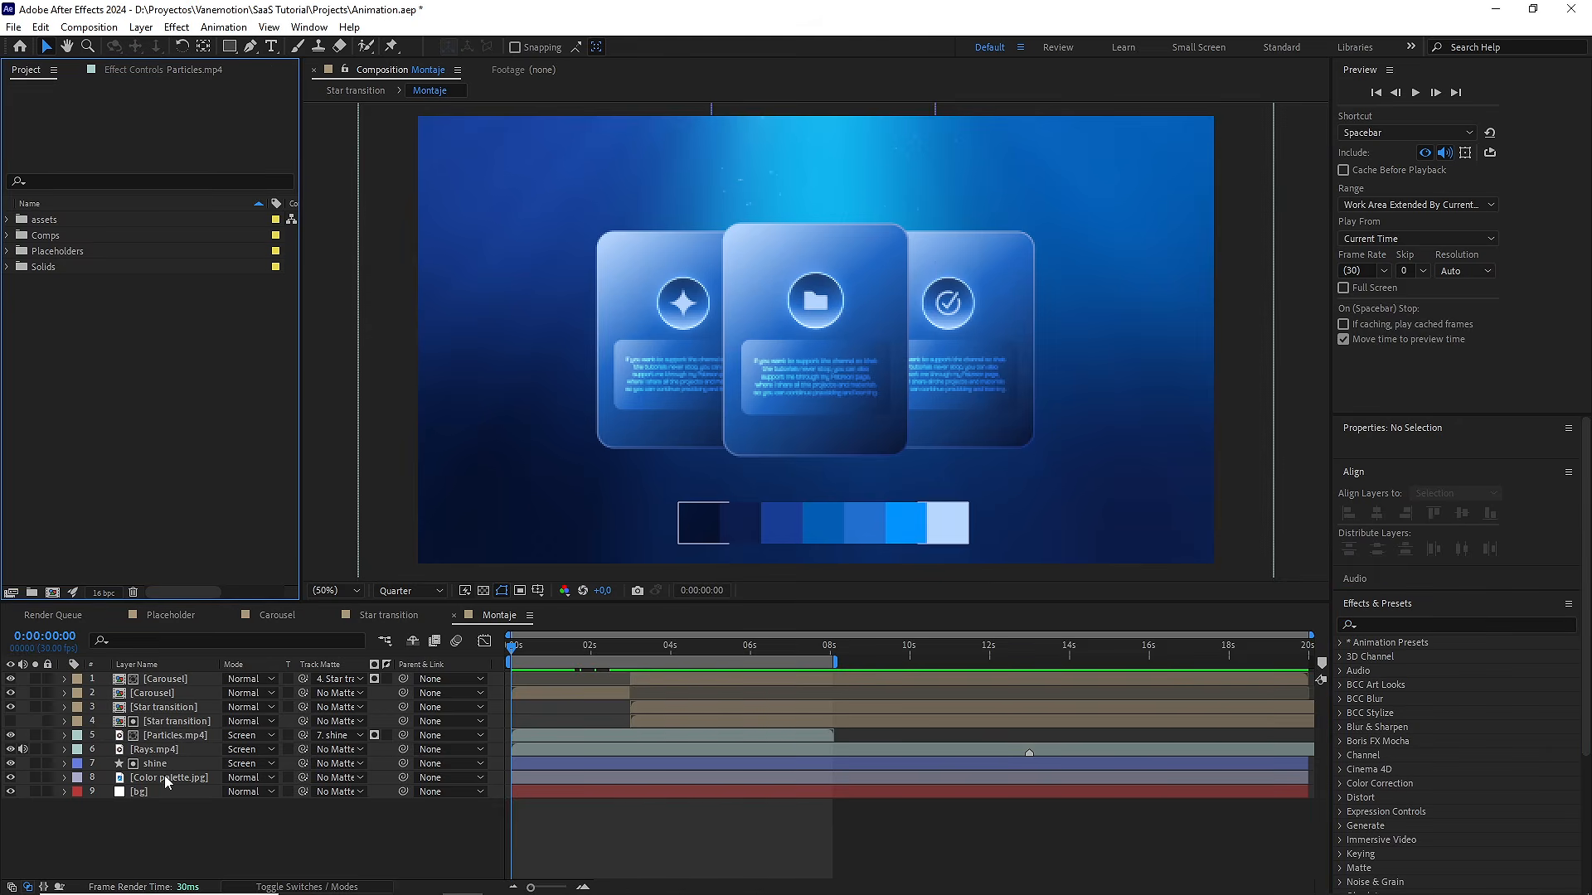
left_click(11, 777)
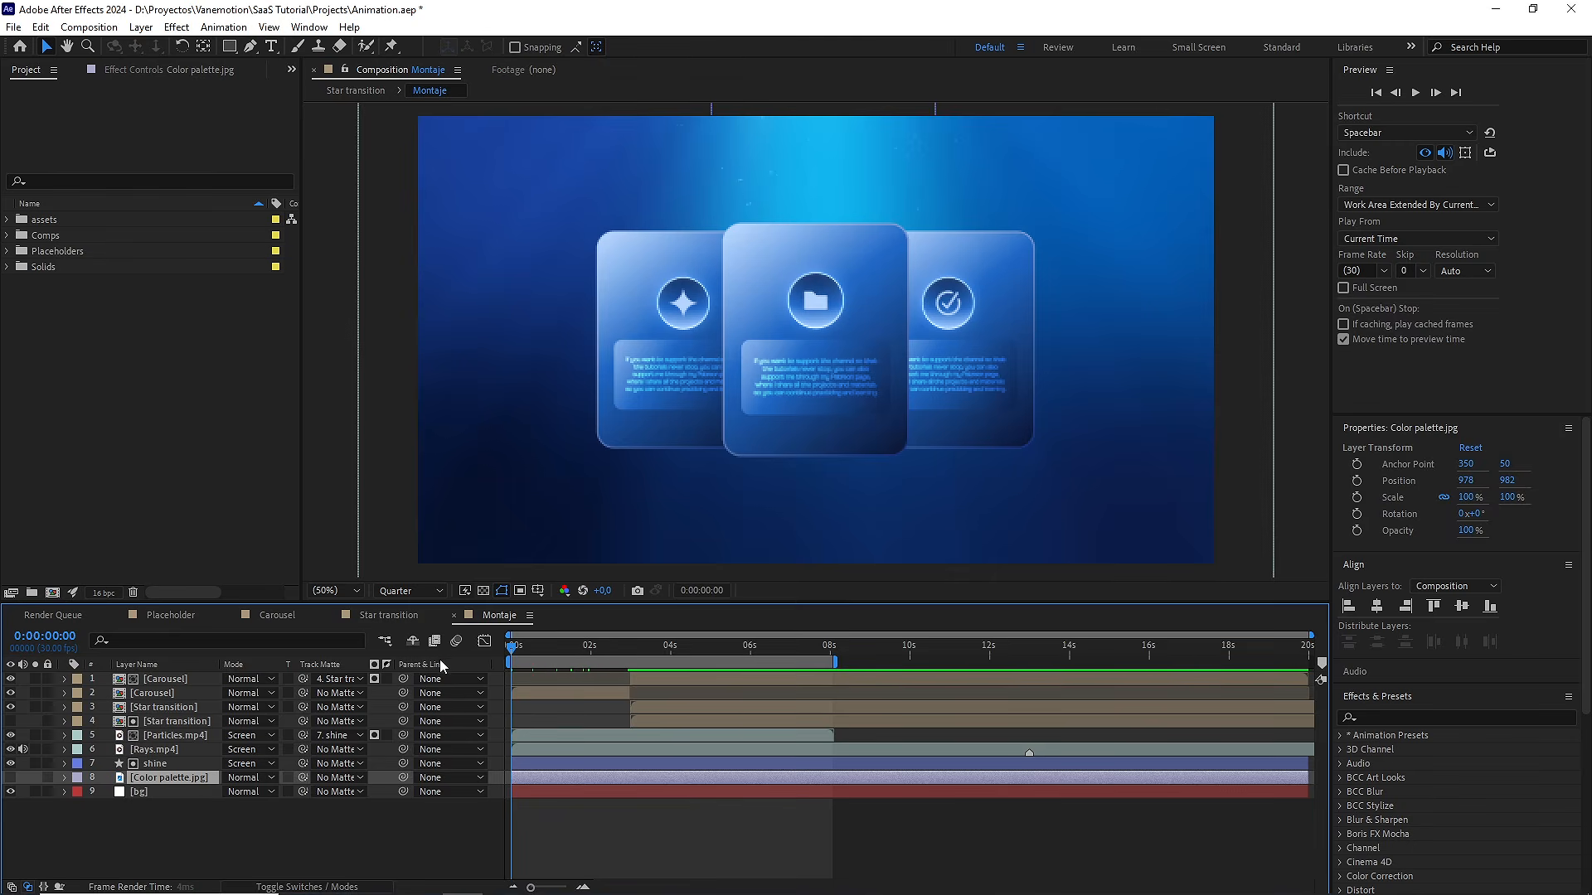
left_click(362, 837)
Set the preview resolution to Full and play the Montaje animation through the star transition
left_click(414, 589)
left_click(407, 630)
key("space")
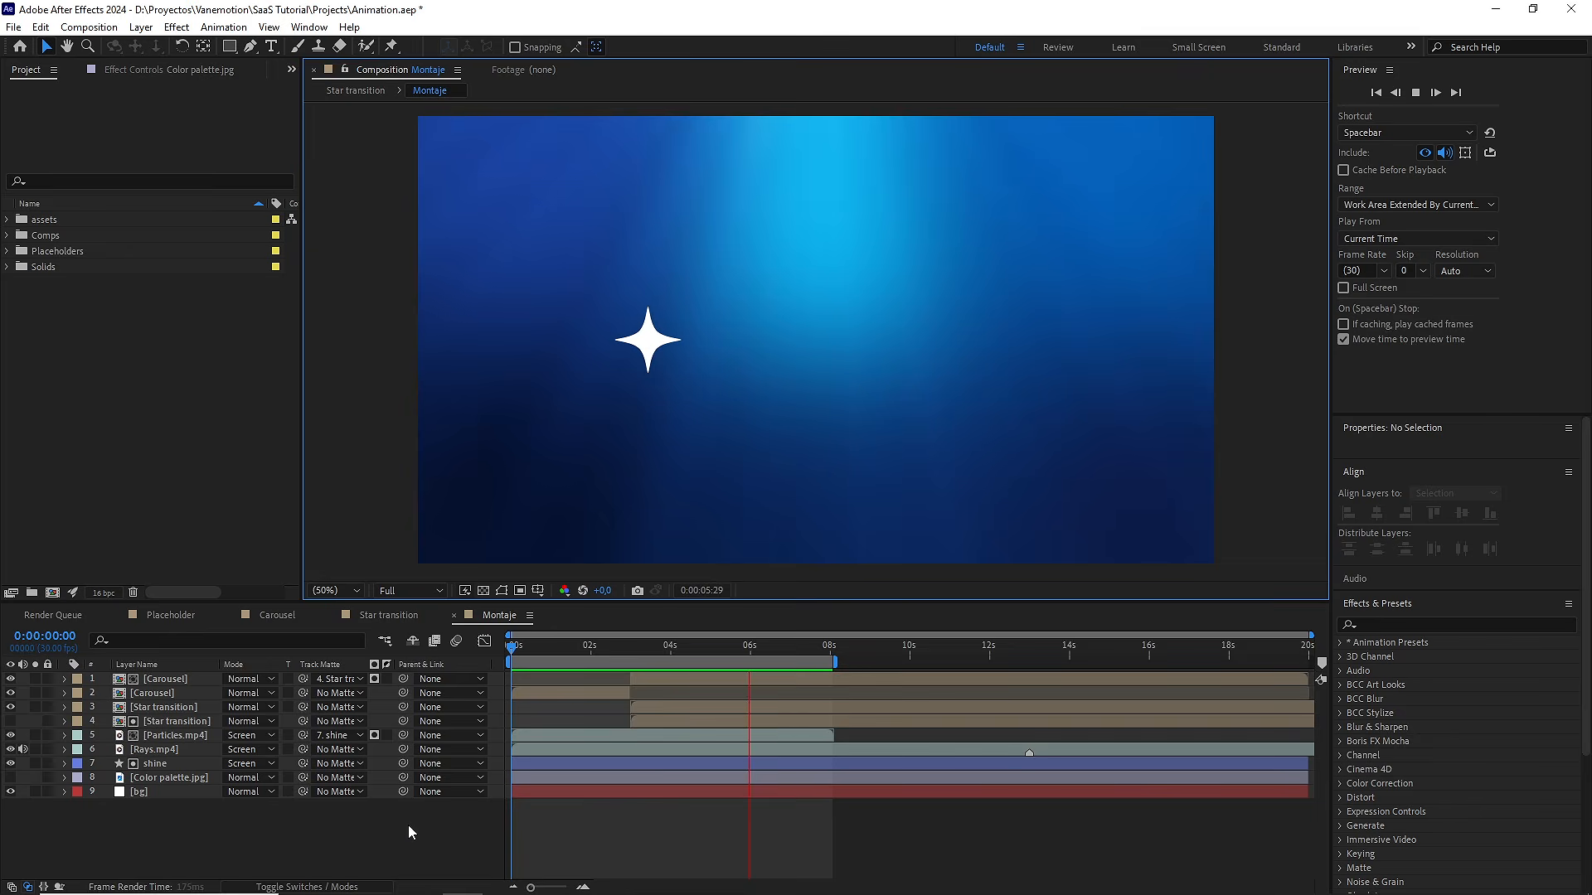
key("space")
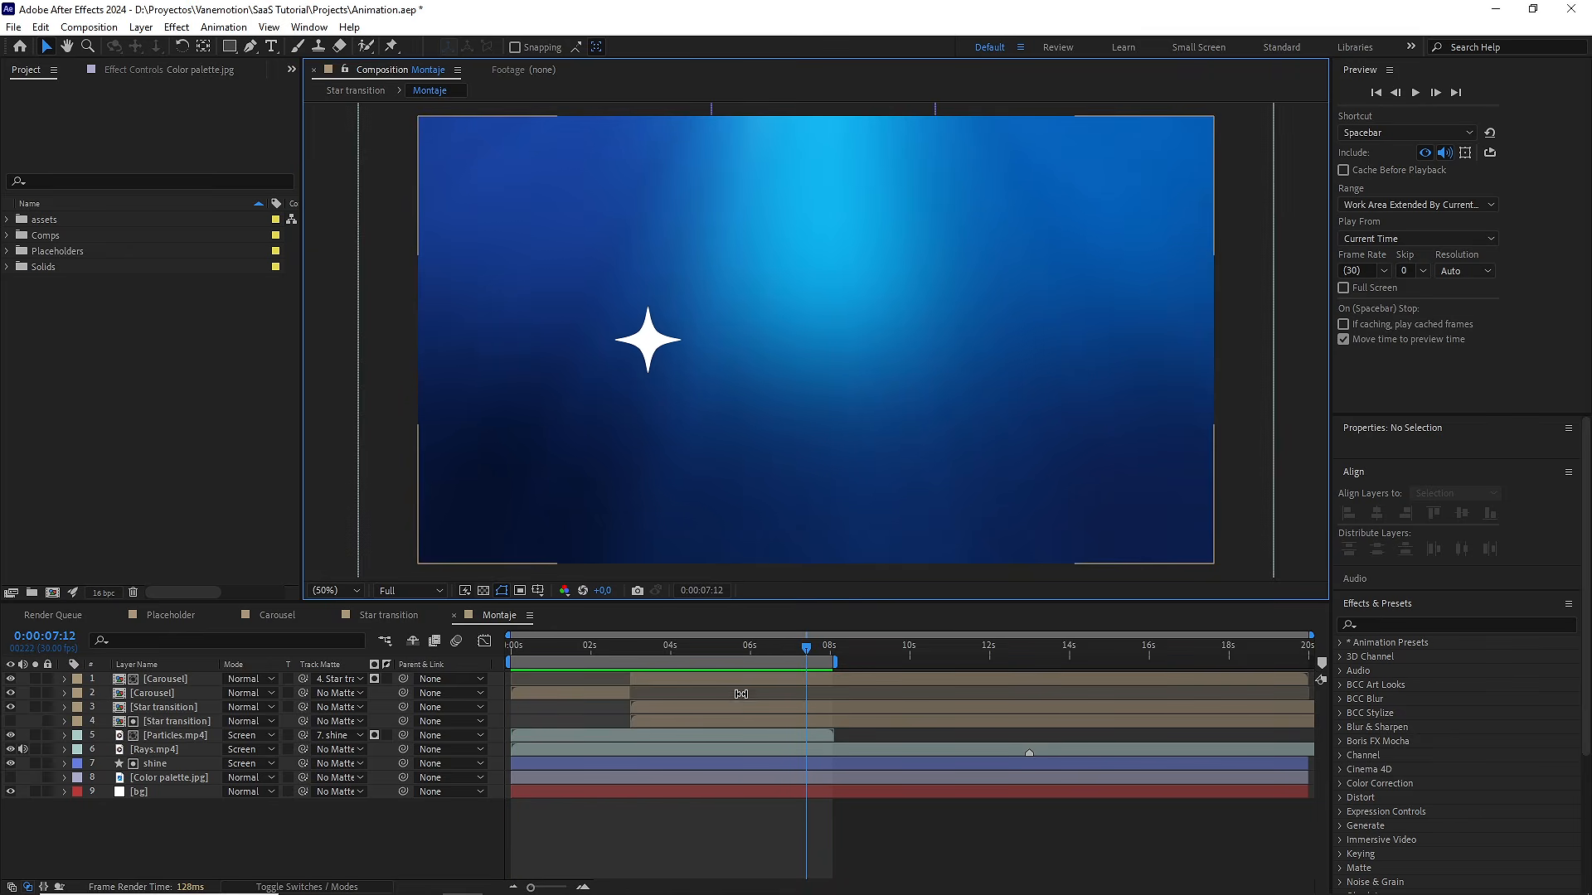
Reset the work area to the full composition length and return to the first frame
double_click(758, 660)
left_click_drag(763, 645, 480, 654)
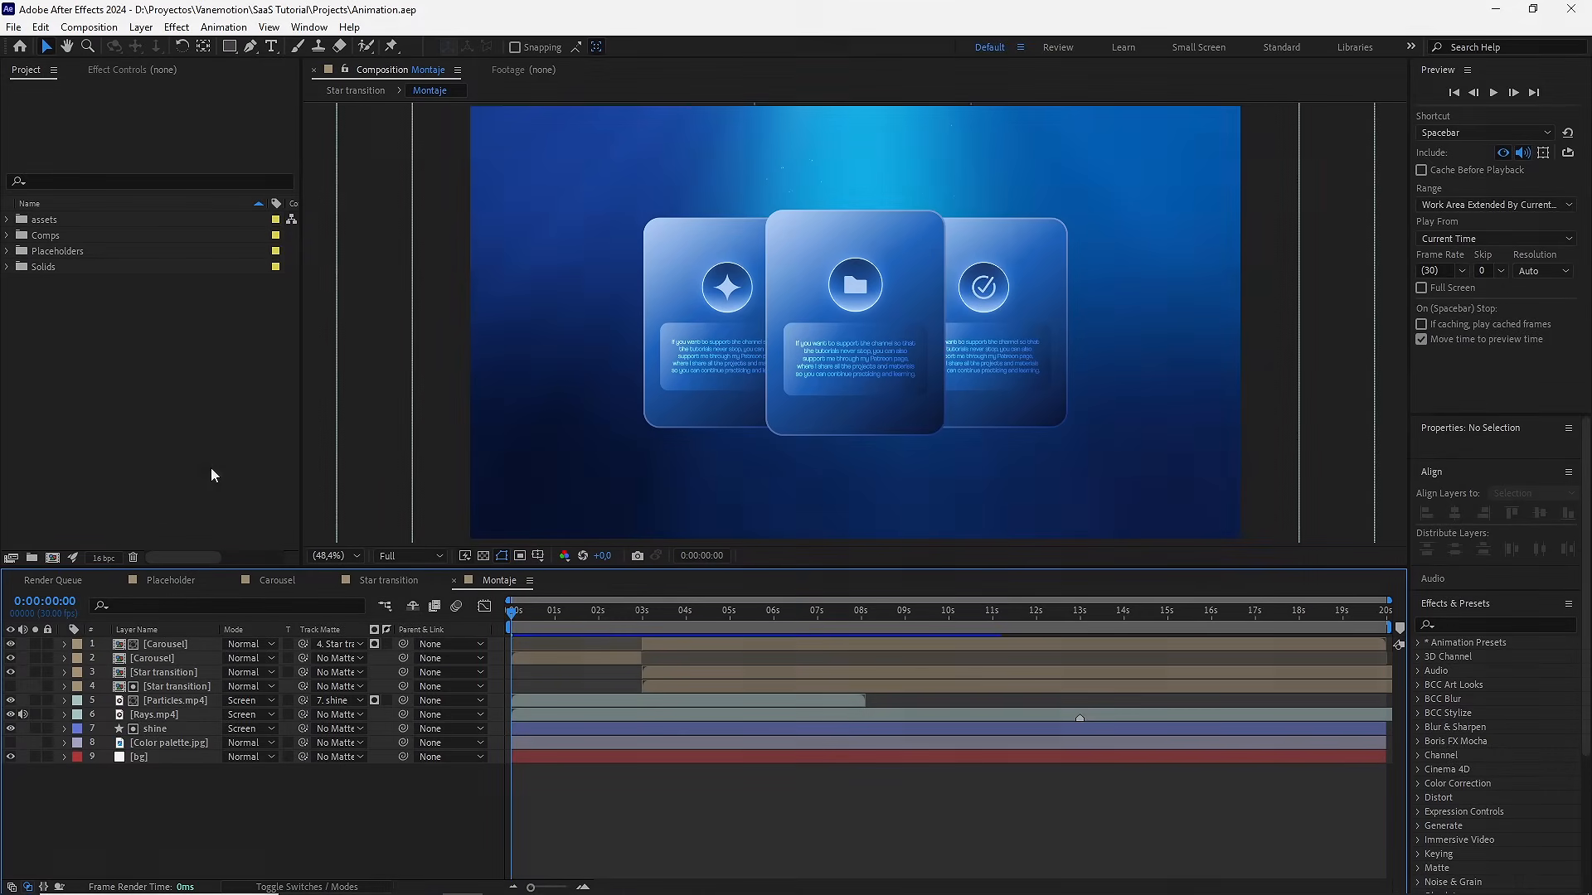
Go to 0:00:03:11 and turn both Star transition layers into 3D layers, leaving nothing selected
left_click_drag(562, 619, 665, 650)
left_click(668, 672)
left_click(668, 686, "shift")
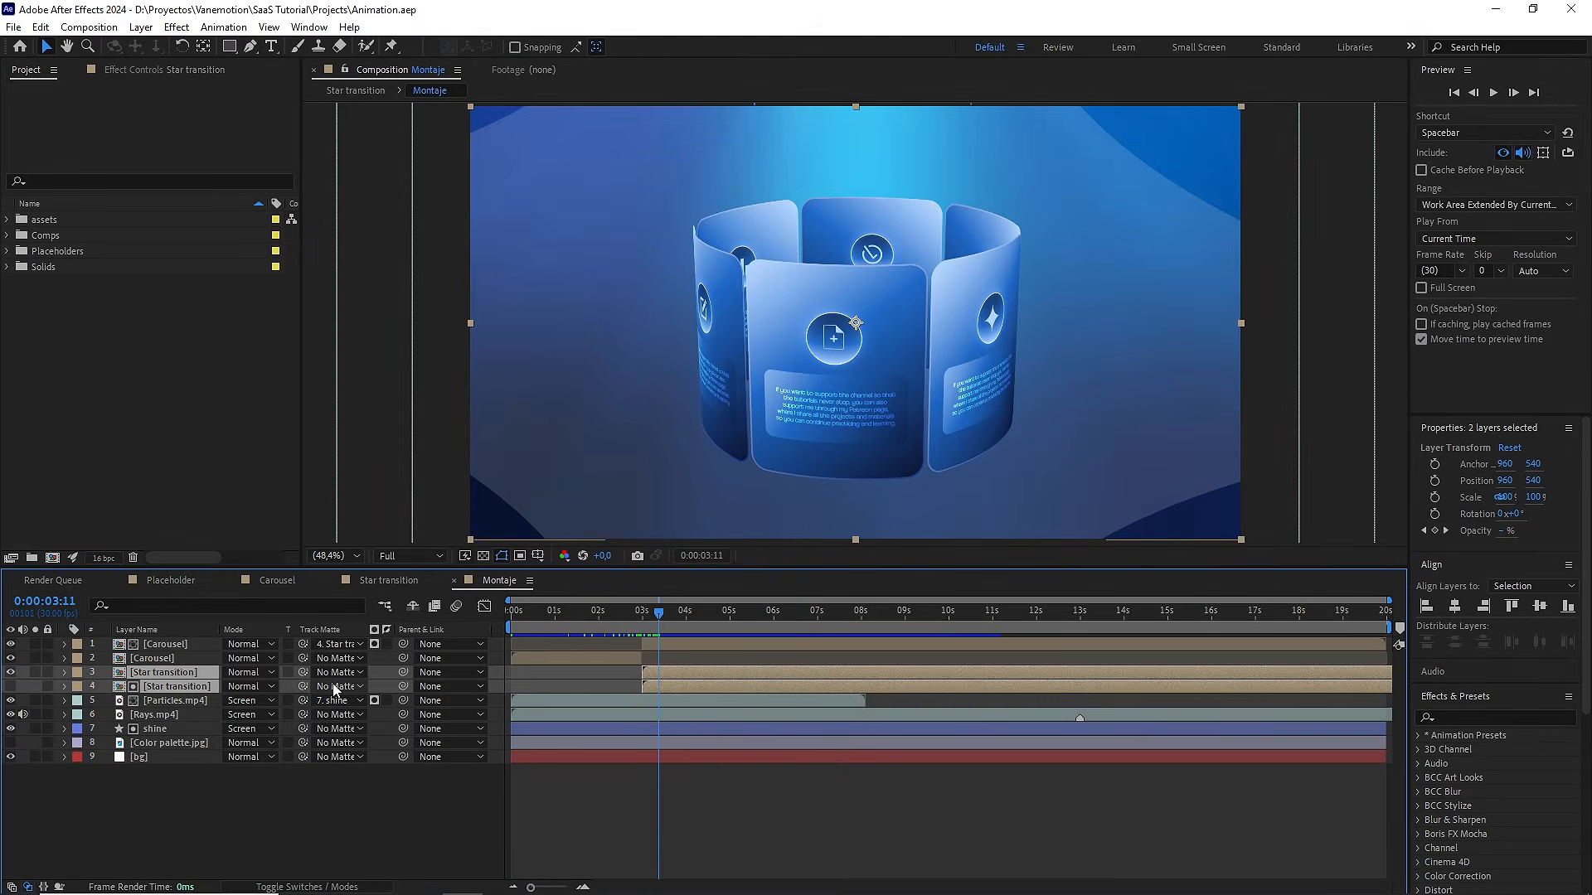
key("F4")
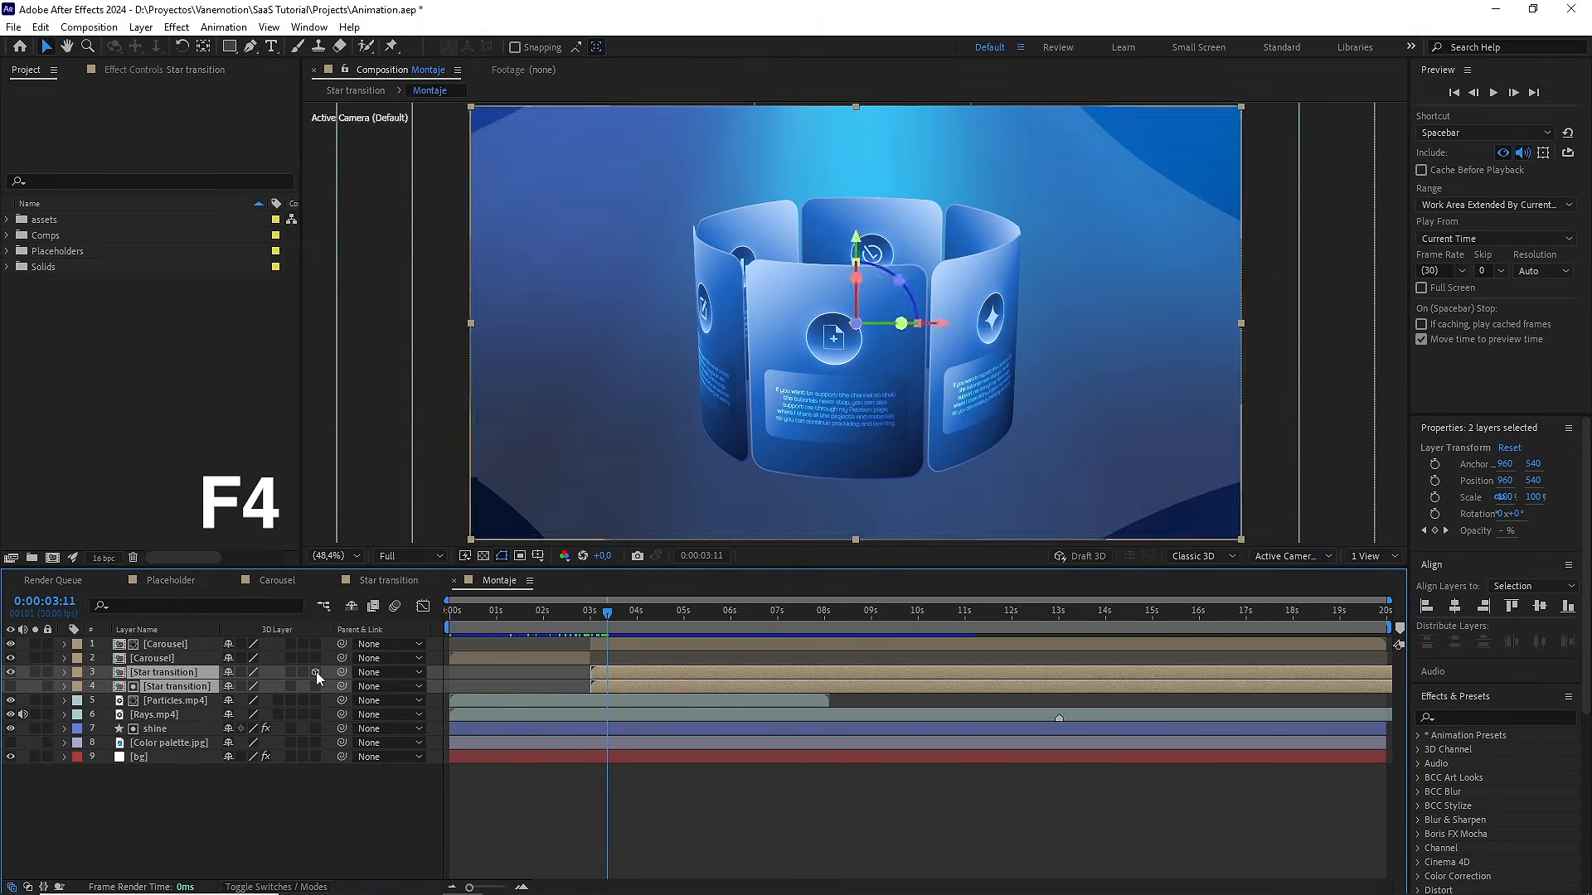
left_click(316, 673)
left_click(331, 799)
Add a one-node camera with the 35mm preset to the Montaje composition
right_click(331, 799)
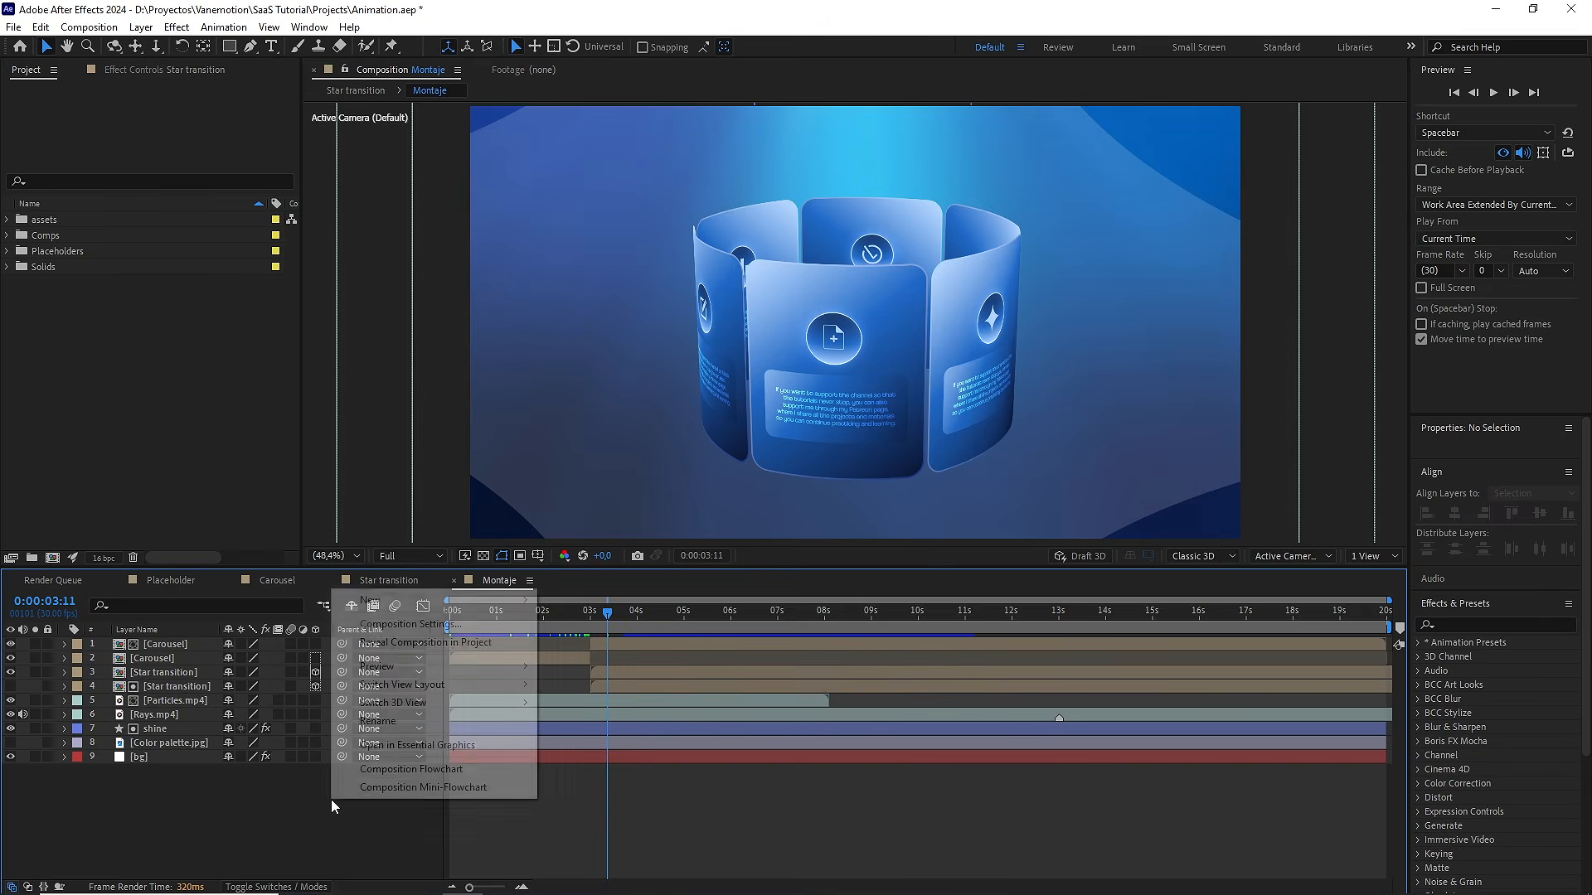
mouse_move(369, 599)
left_click(572, 680)
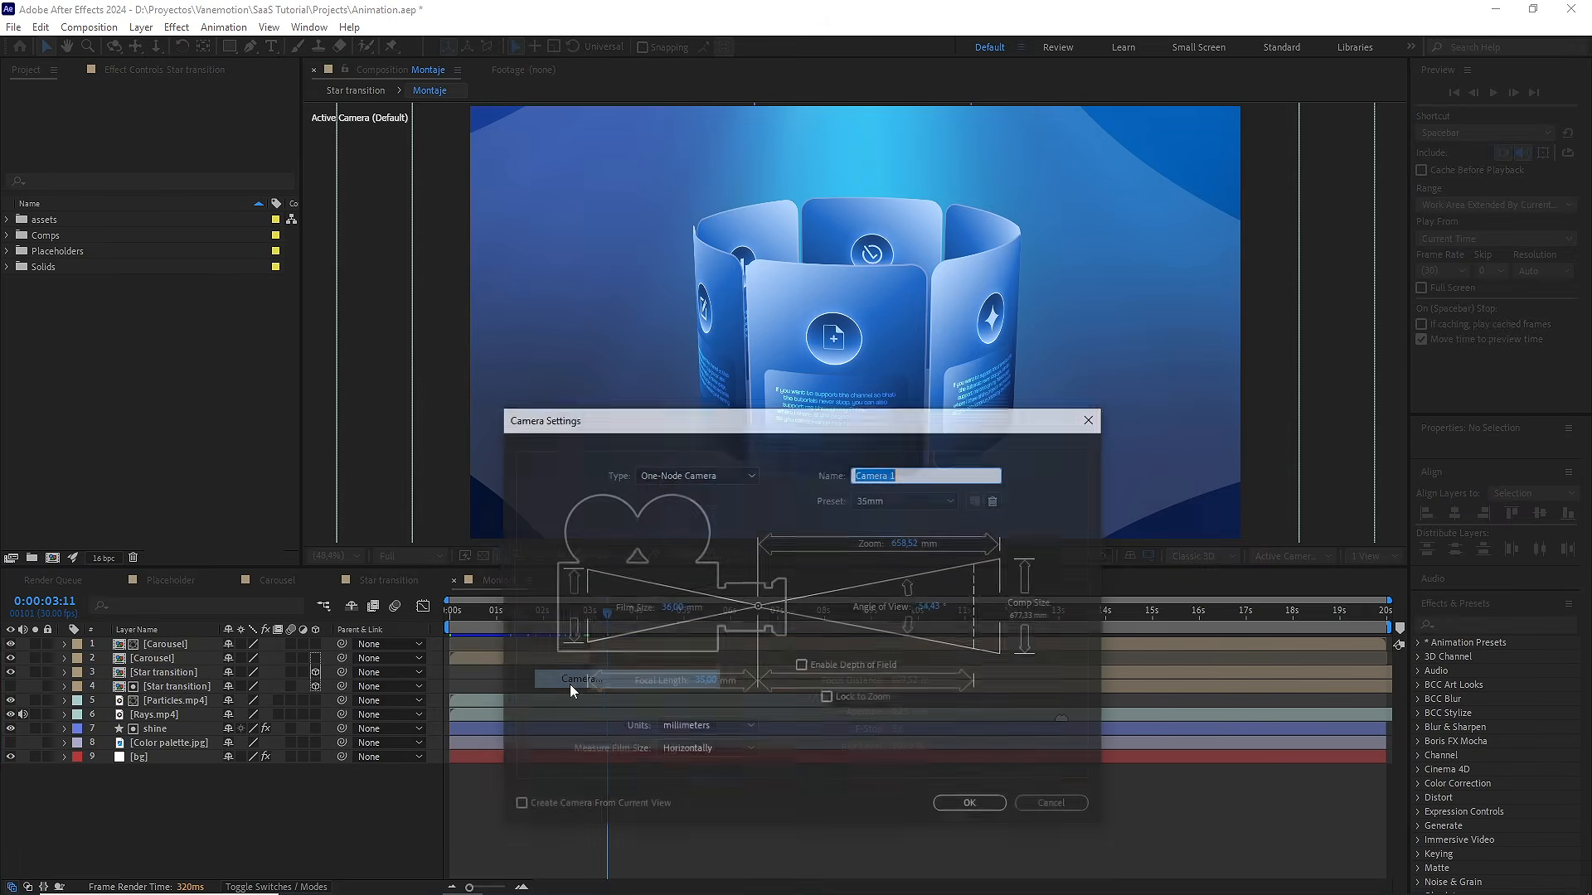
left_click_drag(783, 421, 784, 313)
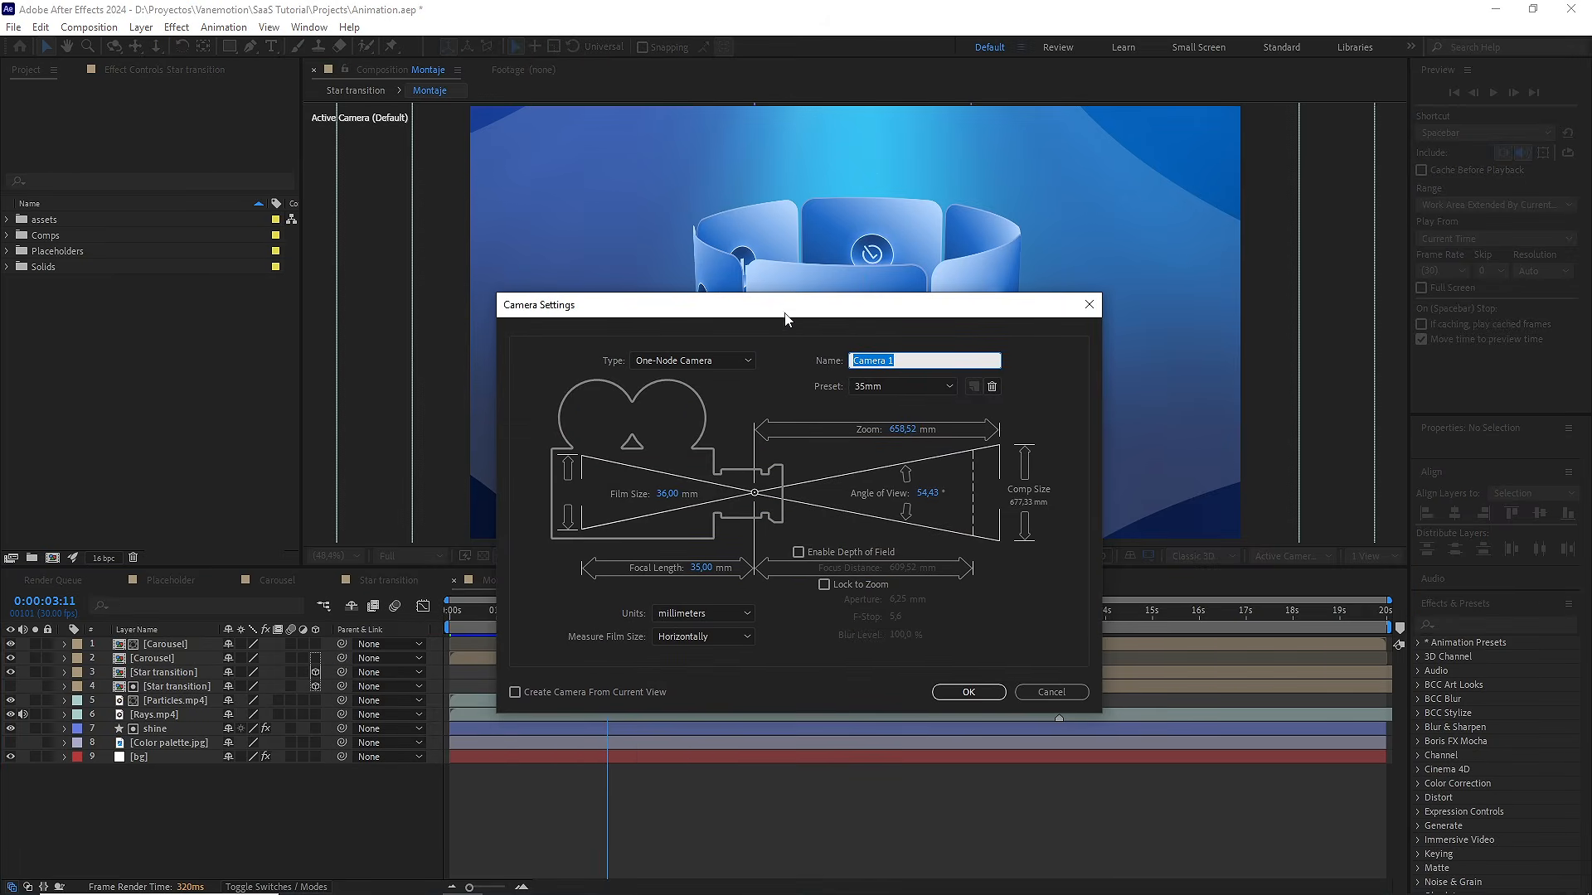
left_click(882, 386)
left_click(794, 438)
left_click(688, 360)
left_click(686, 378)
left_click(967, 692)
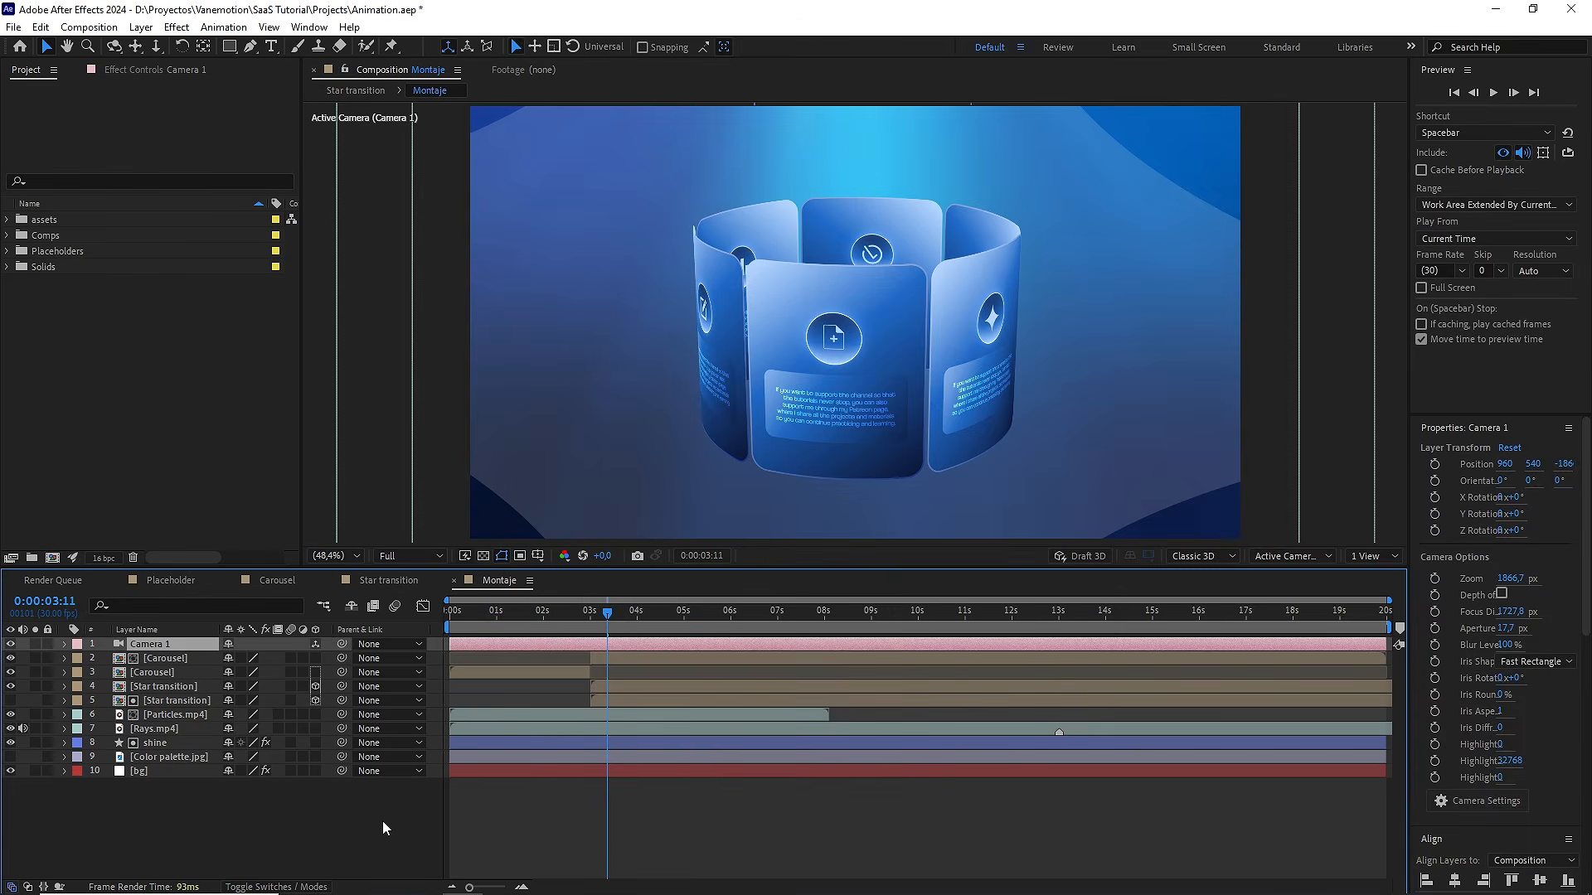
Add a null object, make it a 3D layer and parent Camera 1 to it
right_click(359, 817)
mouse_move(398, 616)
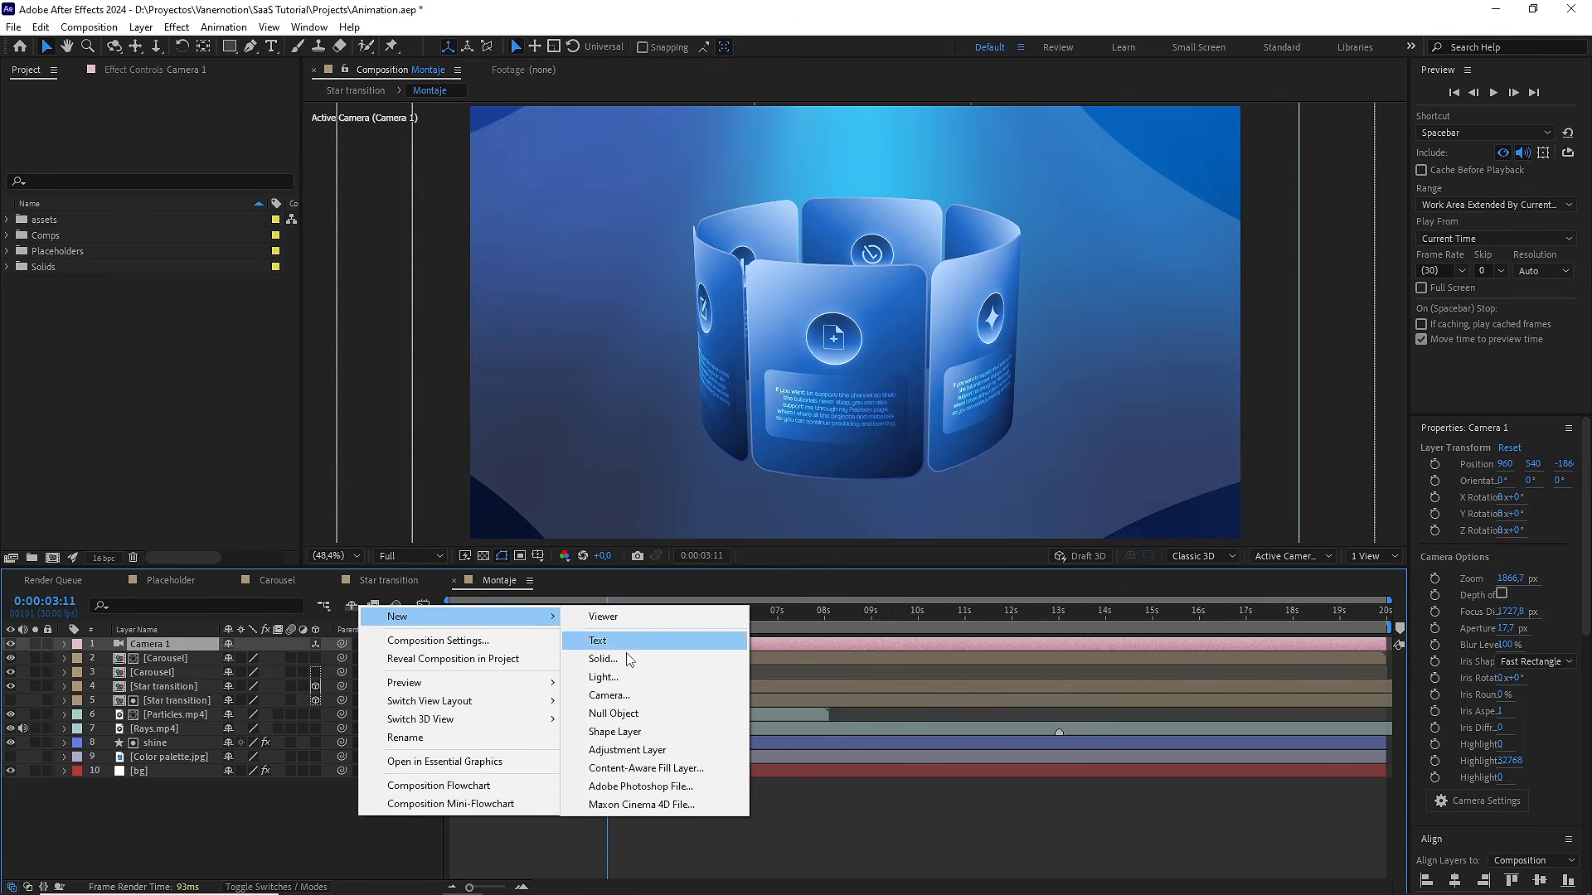
left_click(633, 714)
left_click(316, 644)
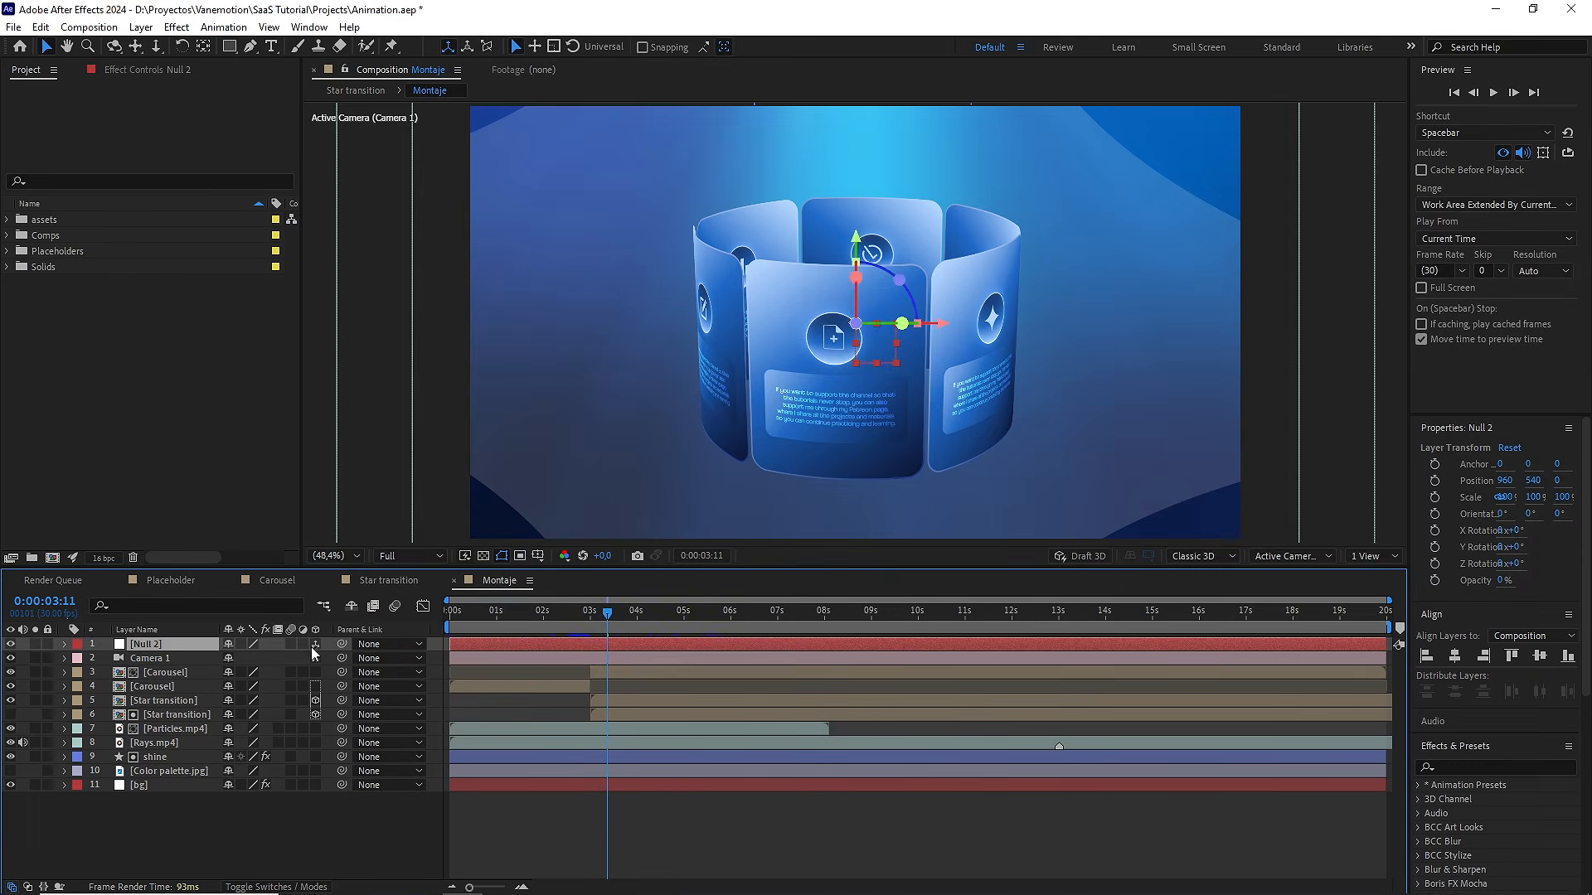
left_click(172, 655)
left_click_drag(340, 663, 175, 645)
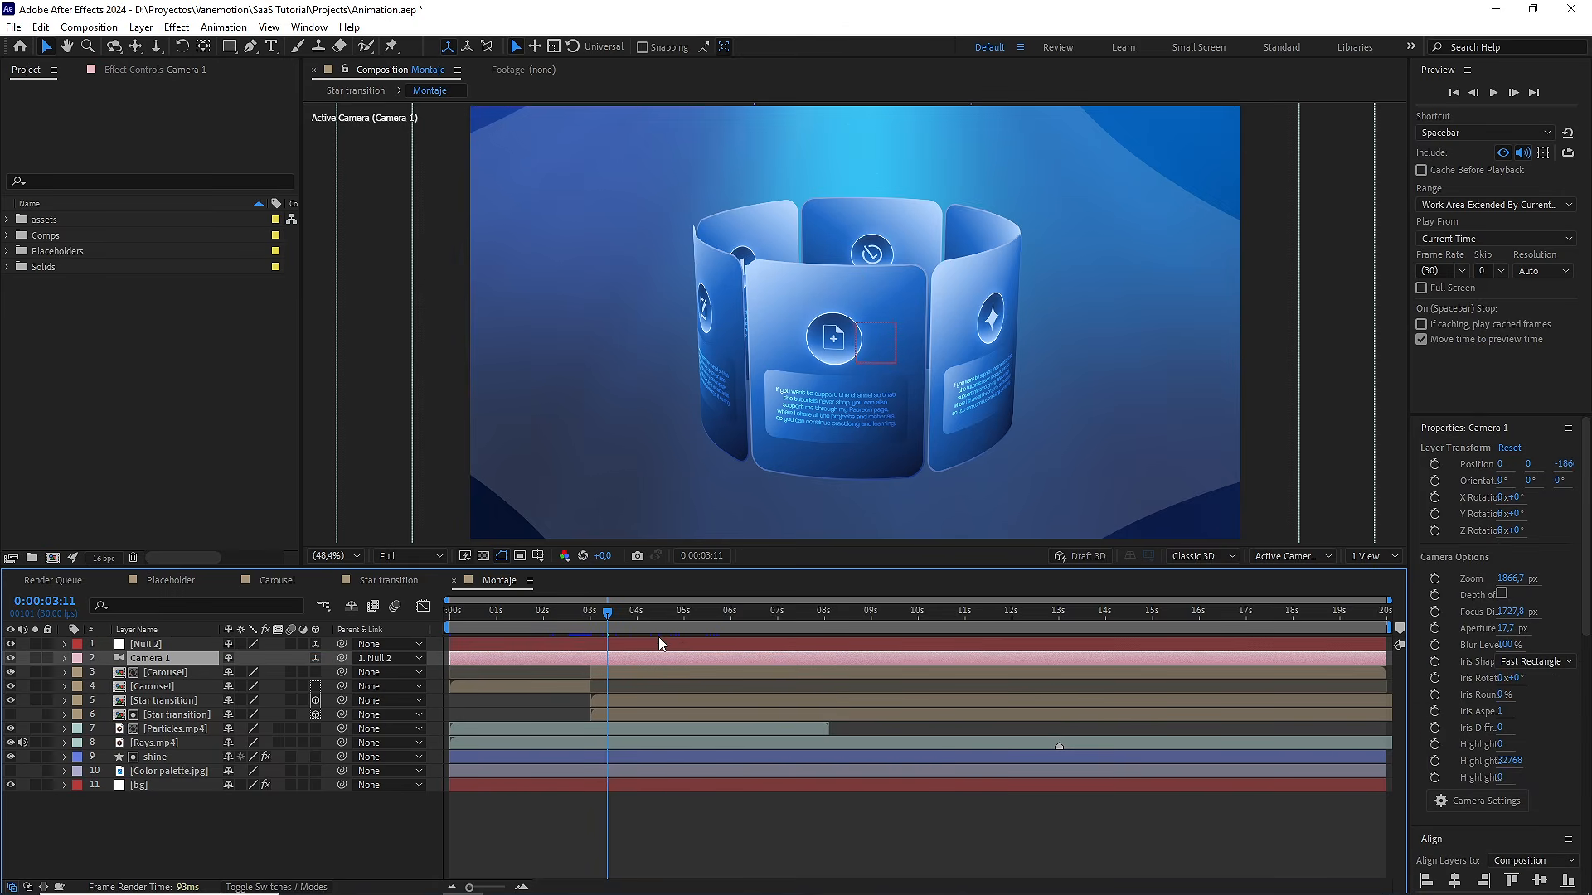
Lower the preview resolution to Quarter and scrub through the star transition to 0:00:05:01
mouse_move(615, 620)
left_mouse_down()
mouse_move(571, 614)
mouse_move(616, 620)
left_mouse_up()
left_click(424, 557)
left_click(408, 650)
left_click(584, 612)
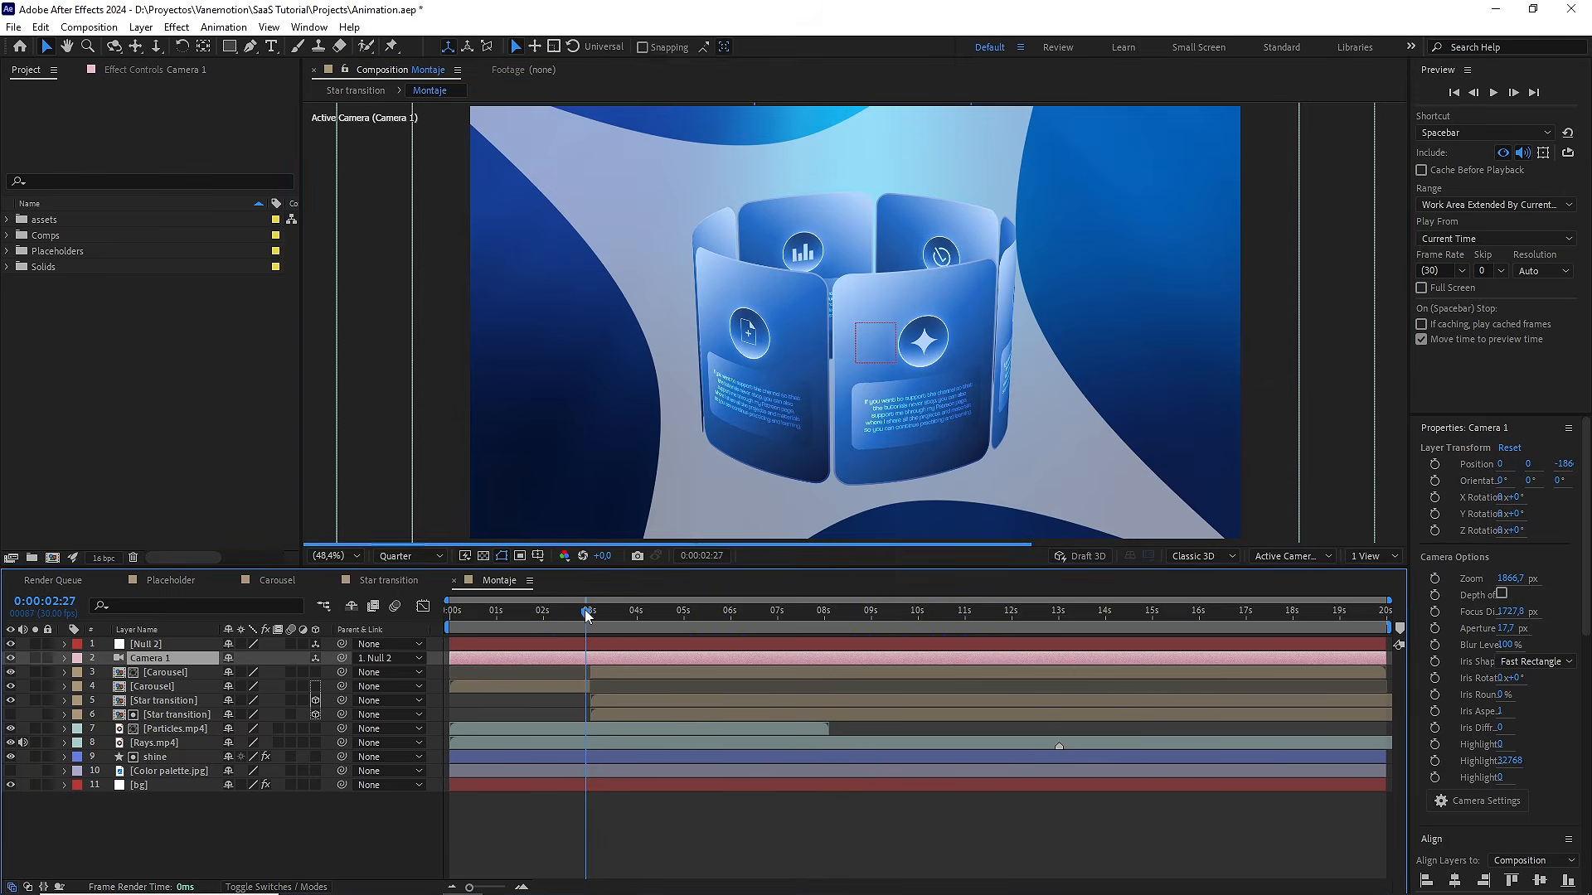
left_click_drag(585, 613, 687, 620)
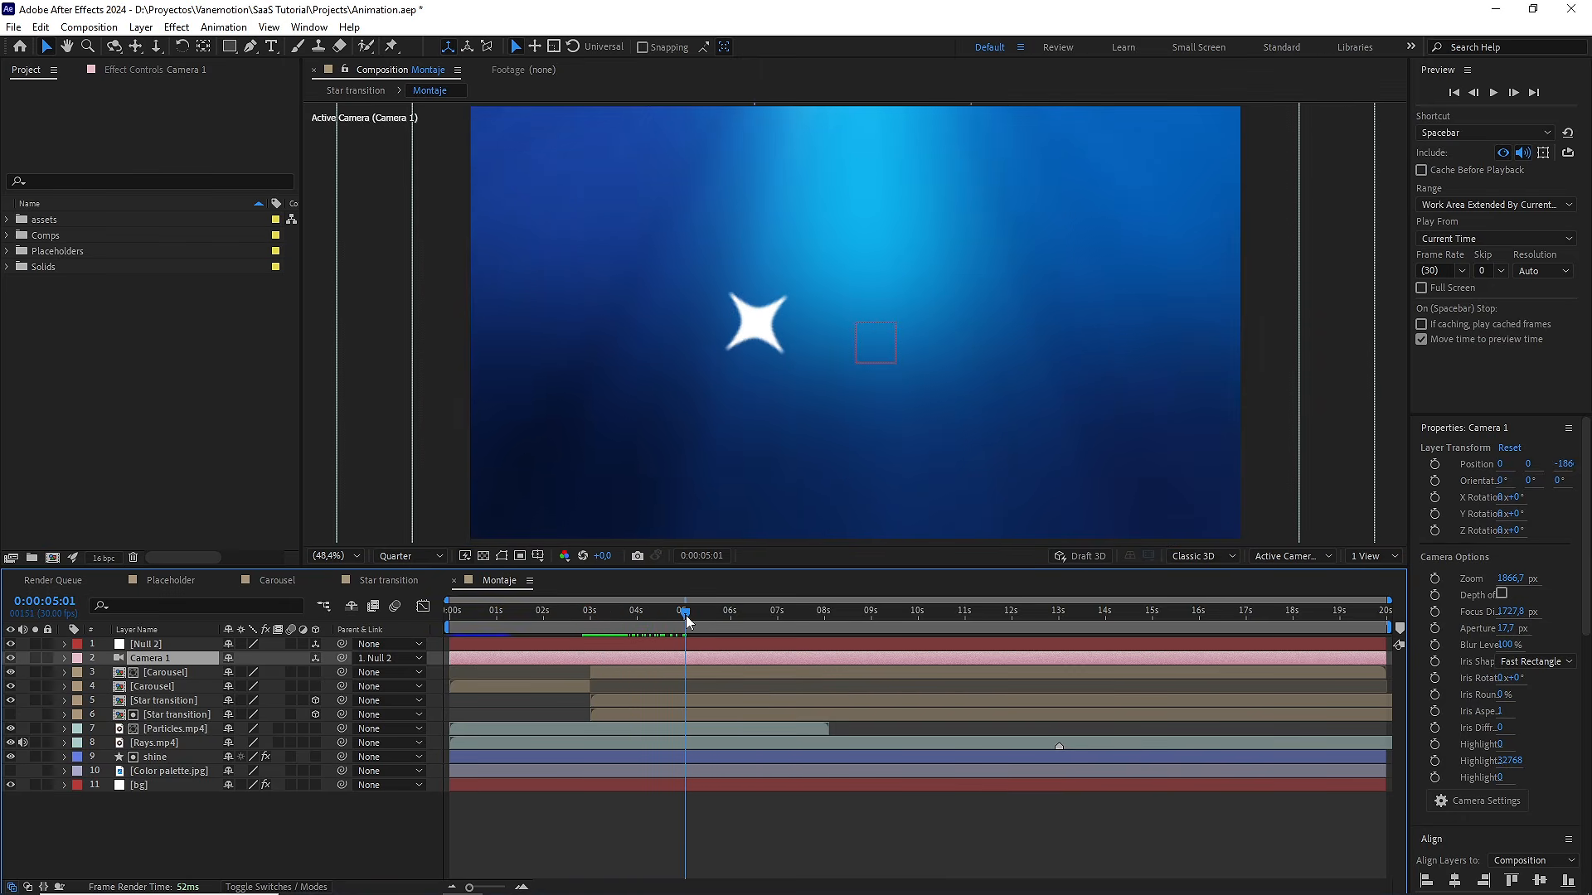
Create a white solid named bg 02 at composition size, 1920 x 1080 px
left_click(270, 811)
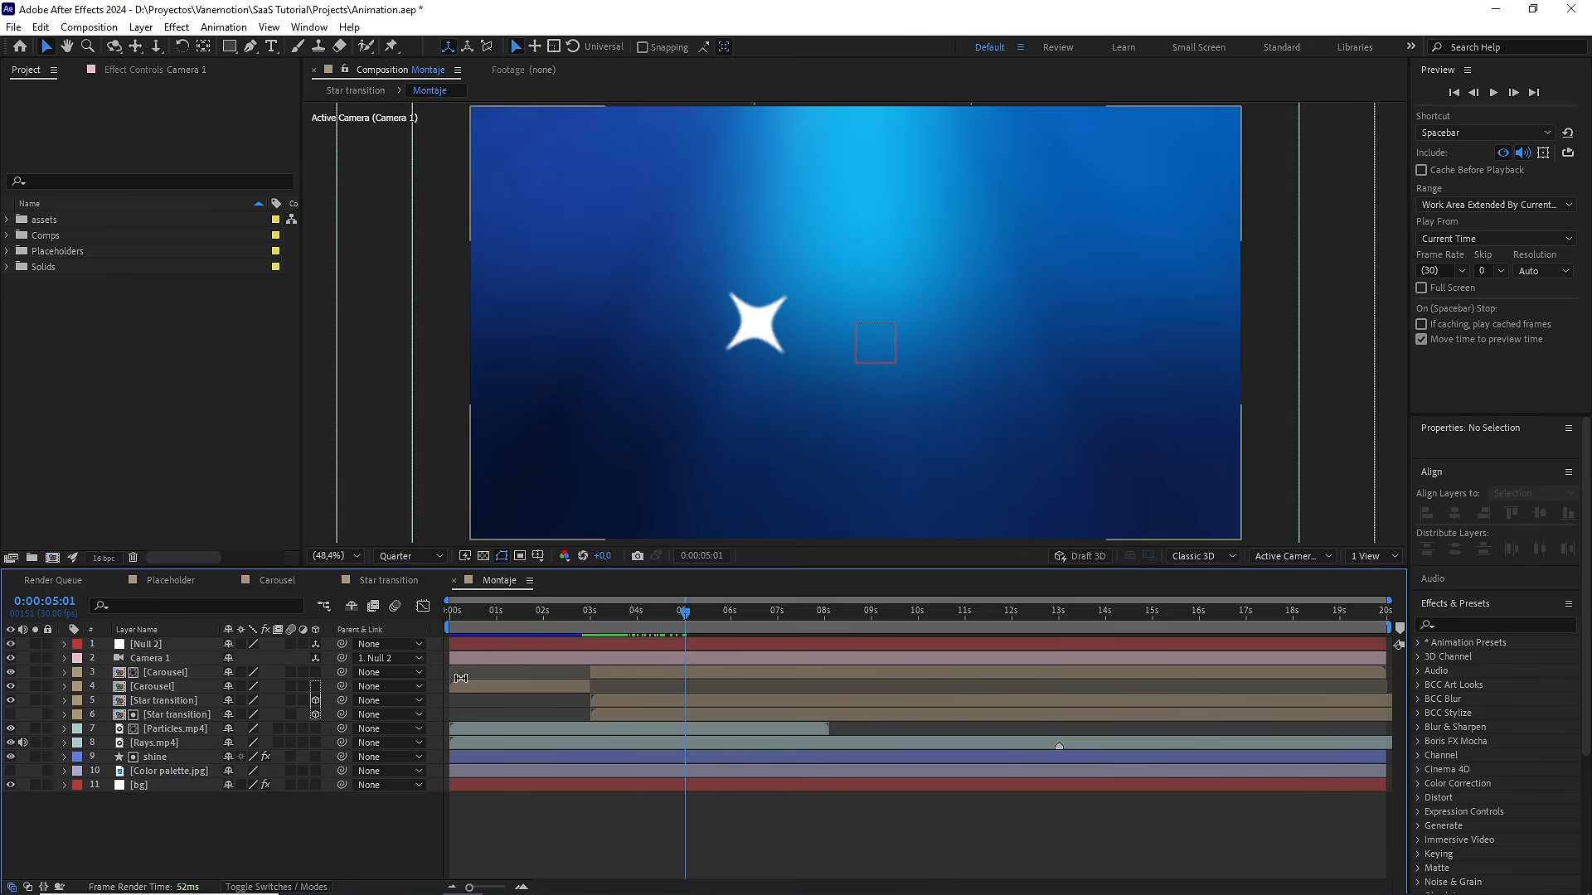
right_click(197, 826)
mouse_move(383, 623)
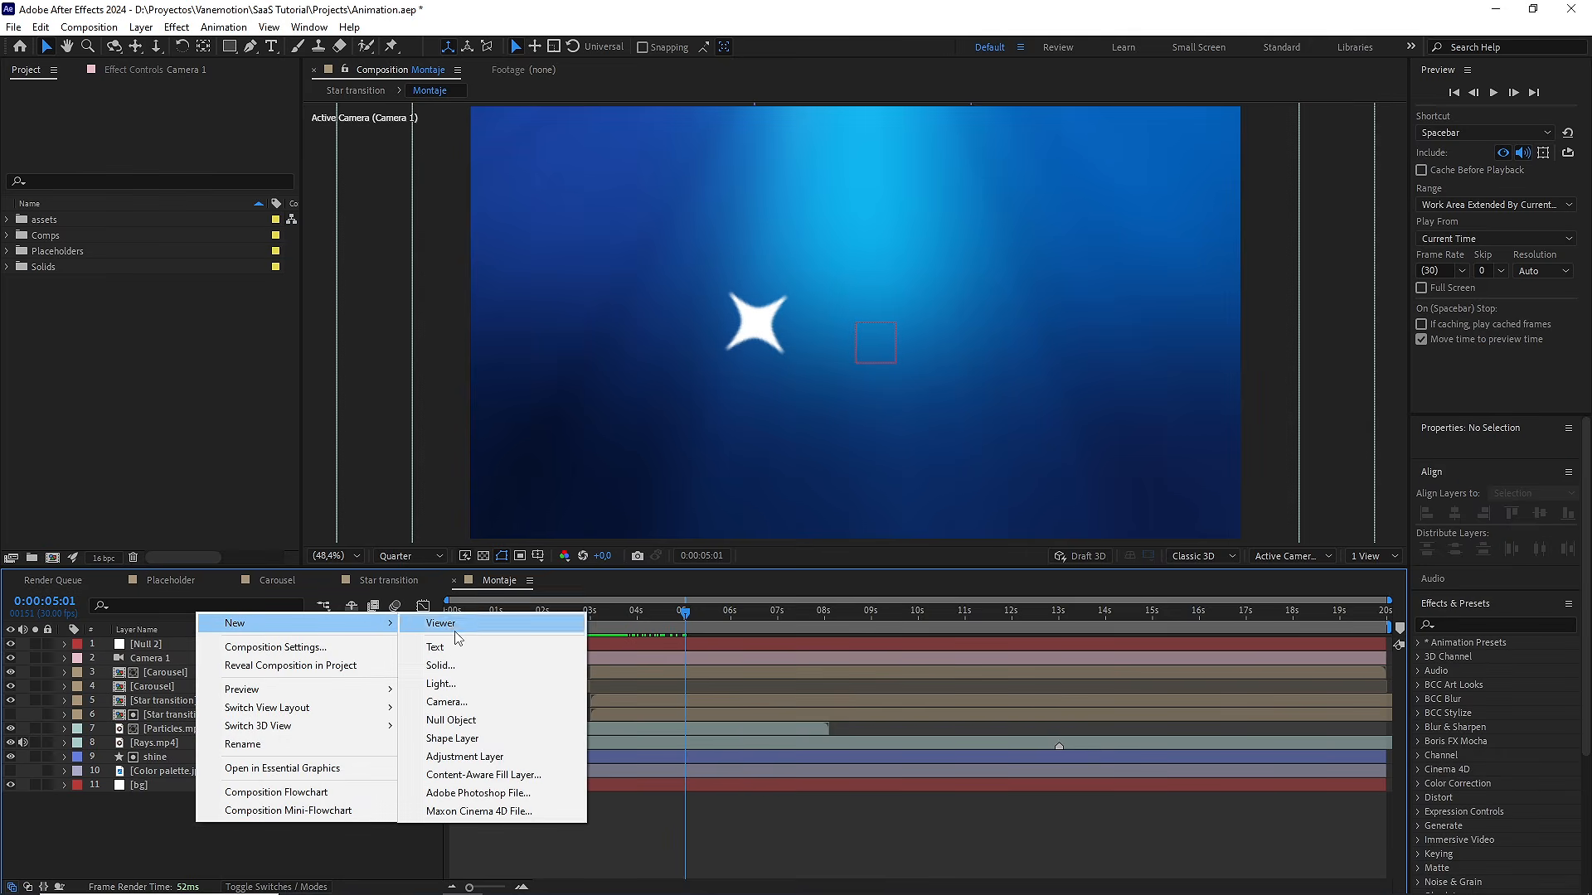
left_click(479, 663)
type("bg 02")
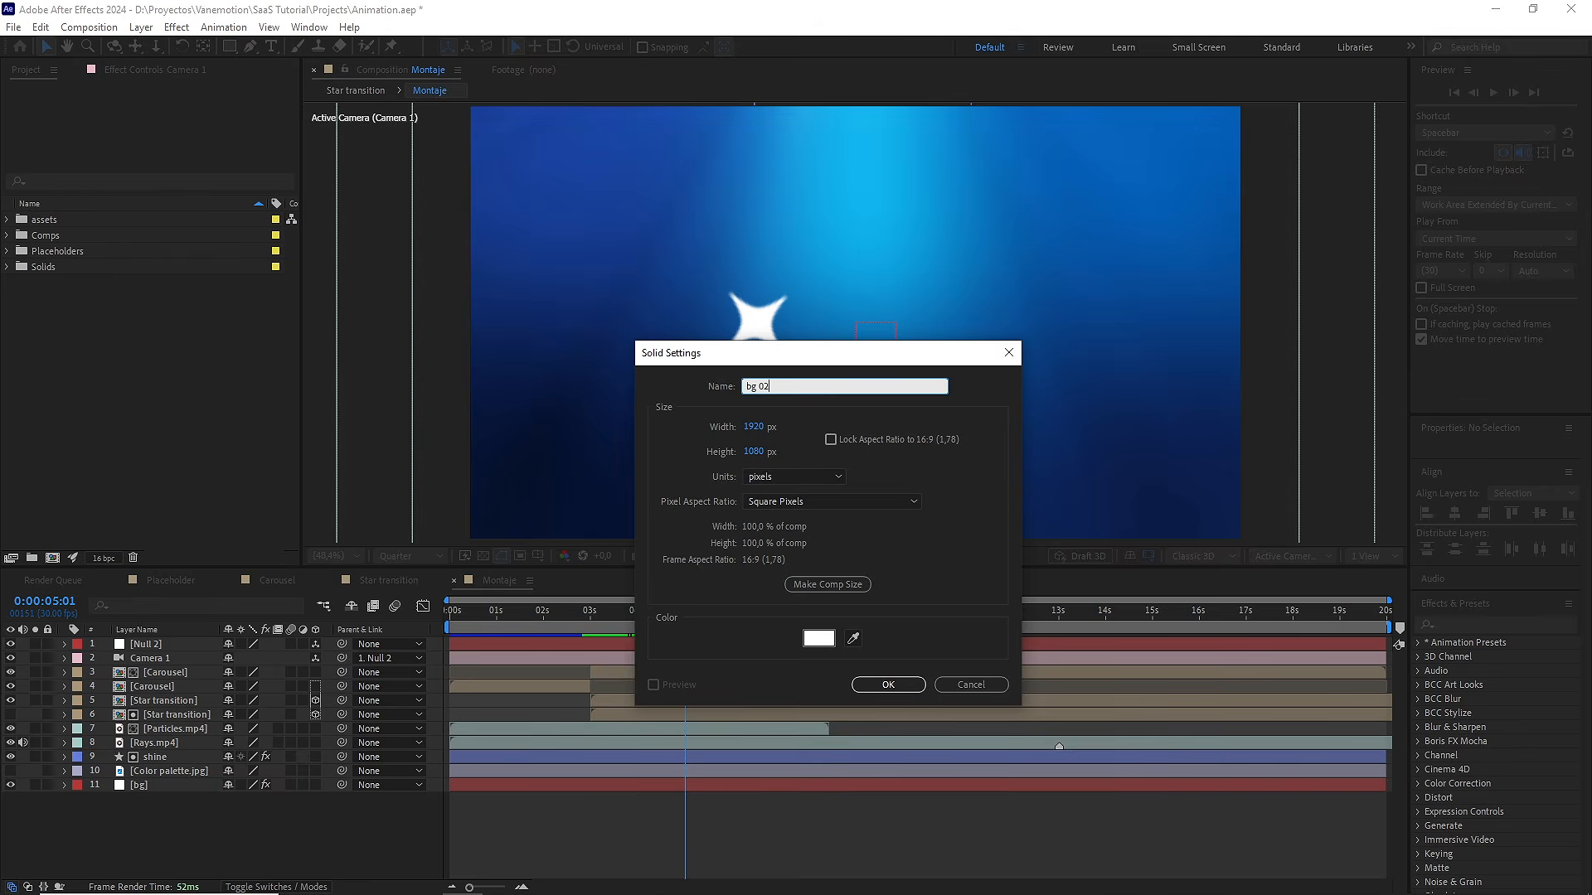
left_click(805, 586)
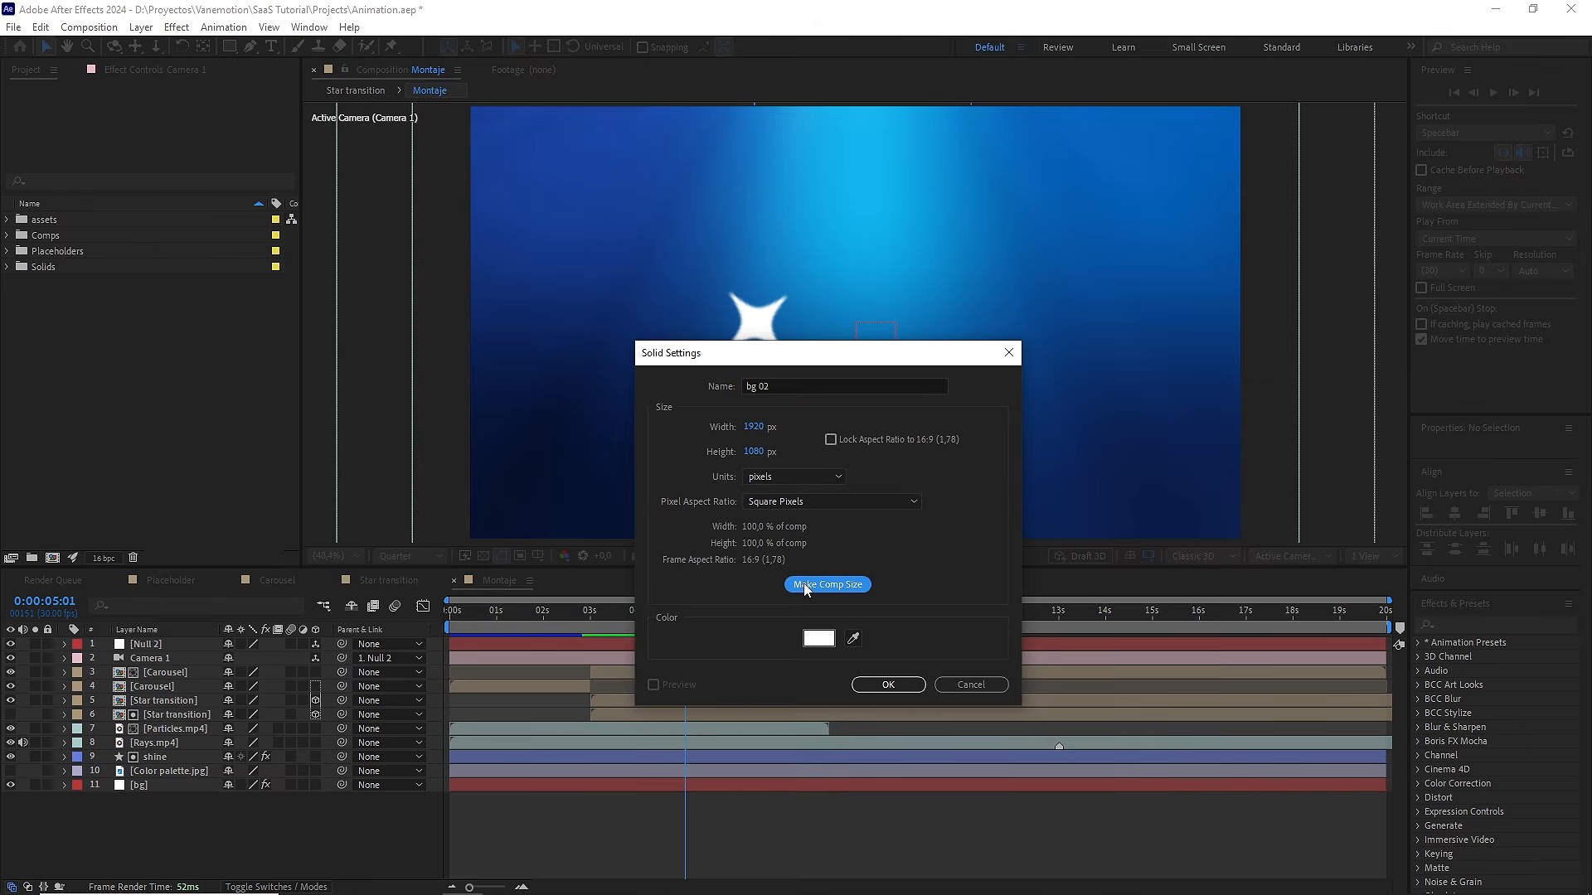
left_click(906, 680)
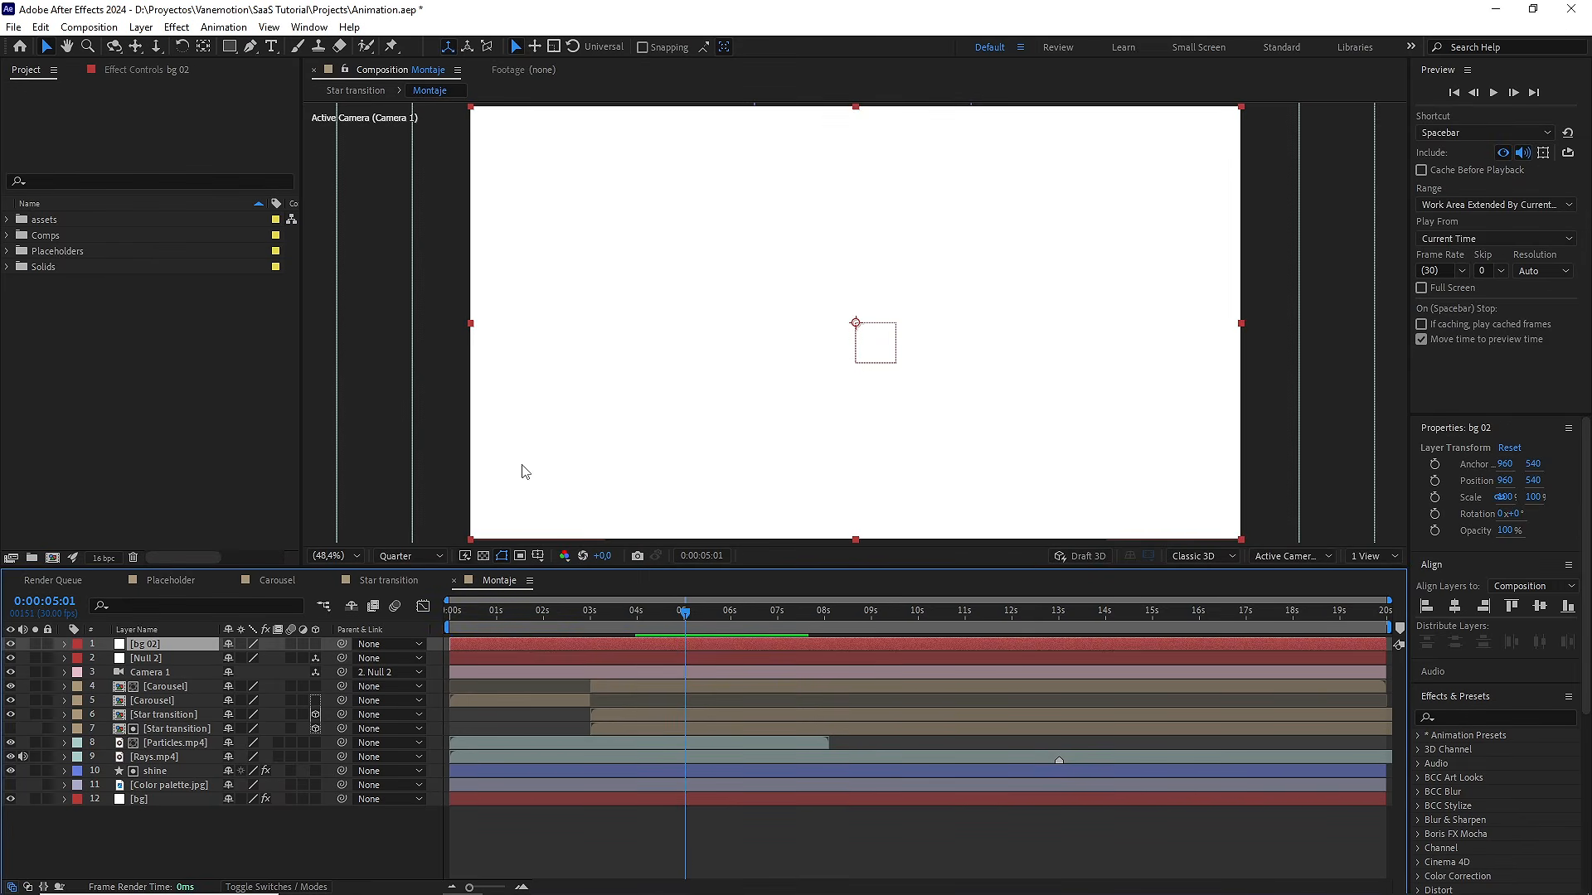
Apply the Gradient Ramp effect to bg 02 and place the layer directly below the Star transition layers
left_click(1483, 718)
type("gradie")
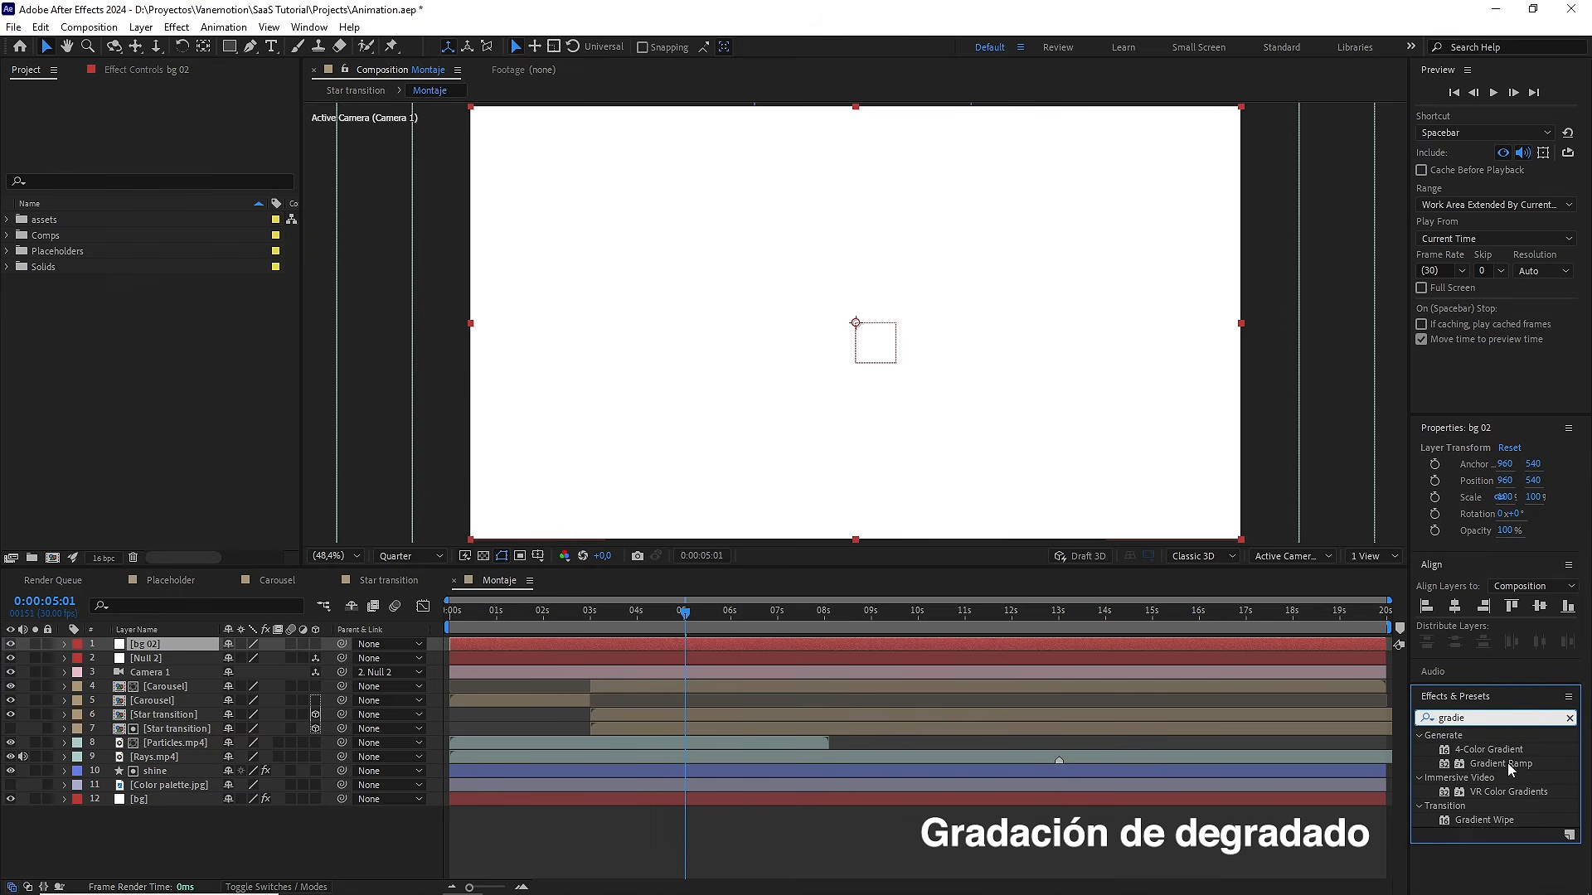
double_click(1507, 764)
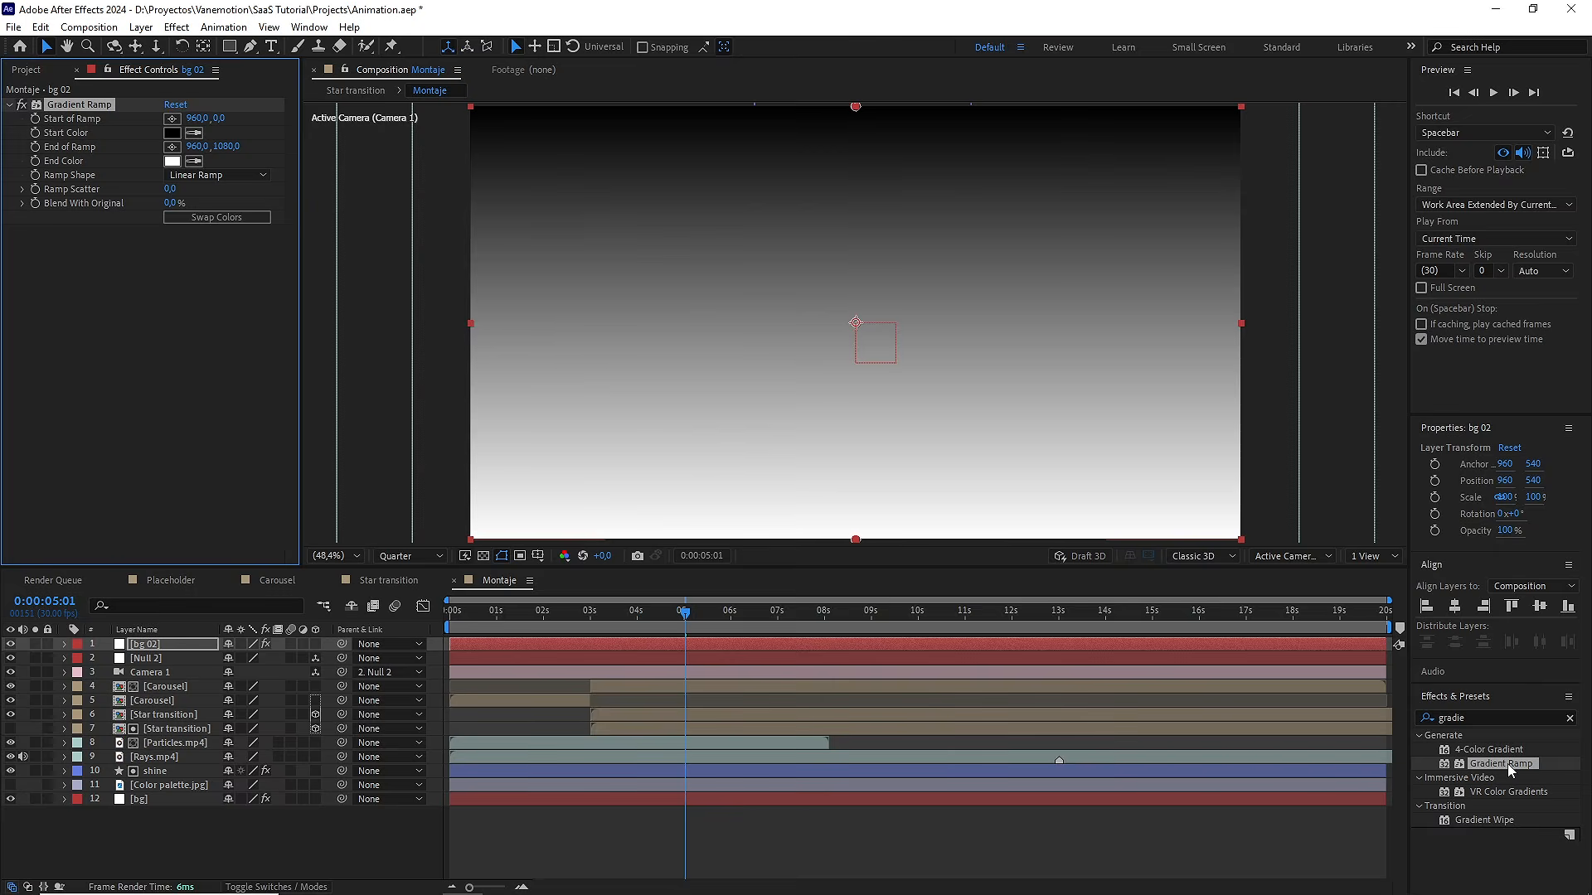
left_click_drag(202, 643, 221, 738)
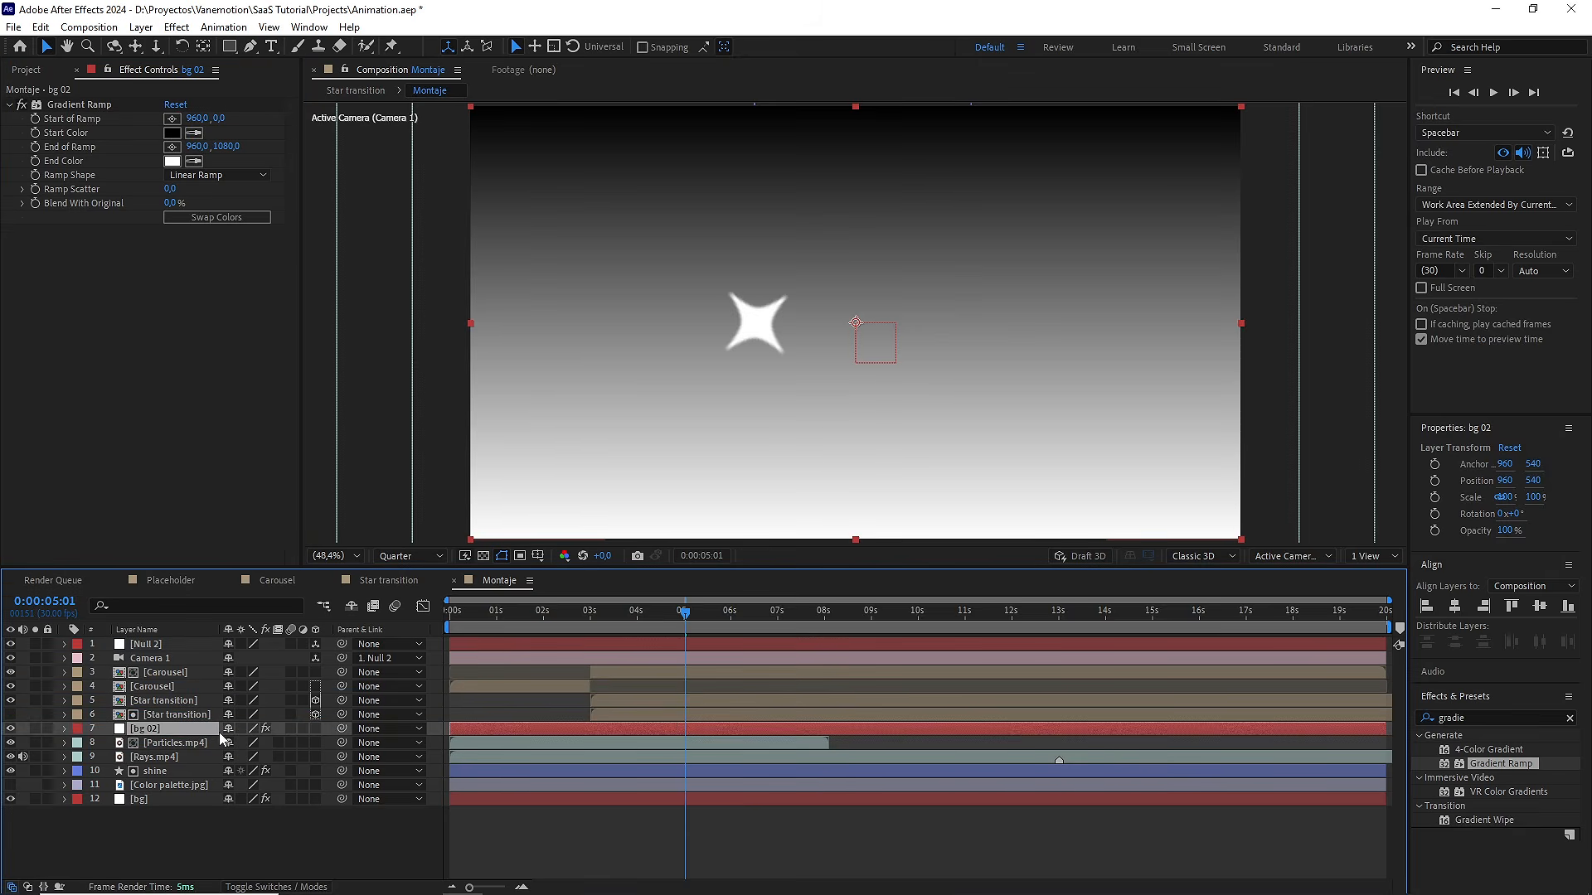
Trim the start of the bg 02 layer to 0:00:03:00, where the Star transition layers begin
left_click_drag(630, 614, 594, 614)
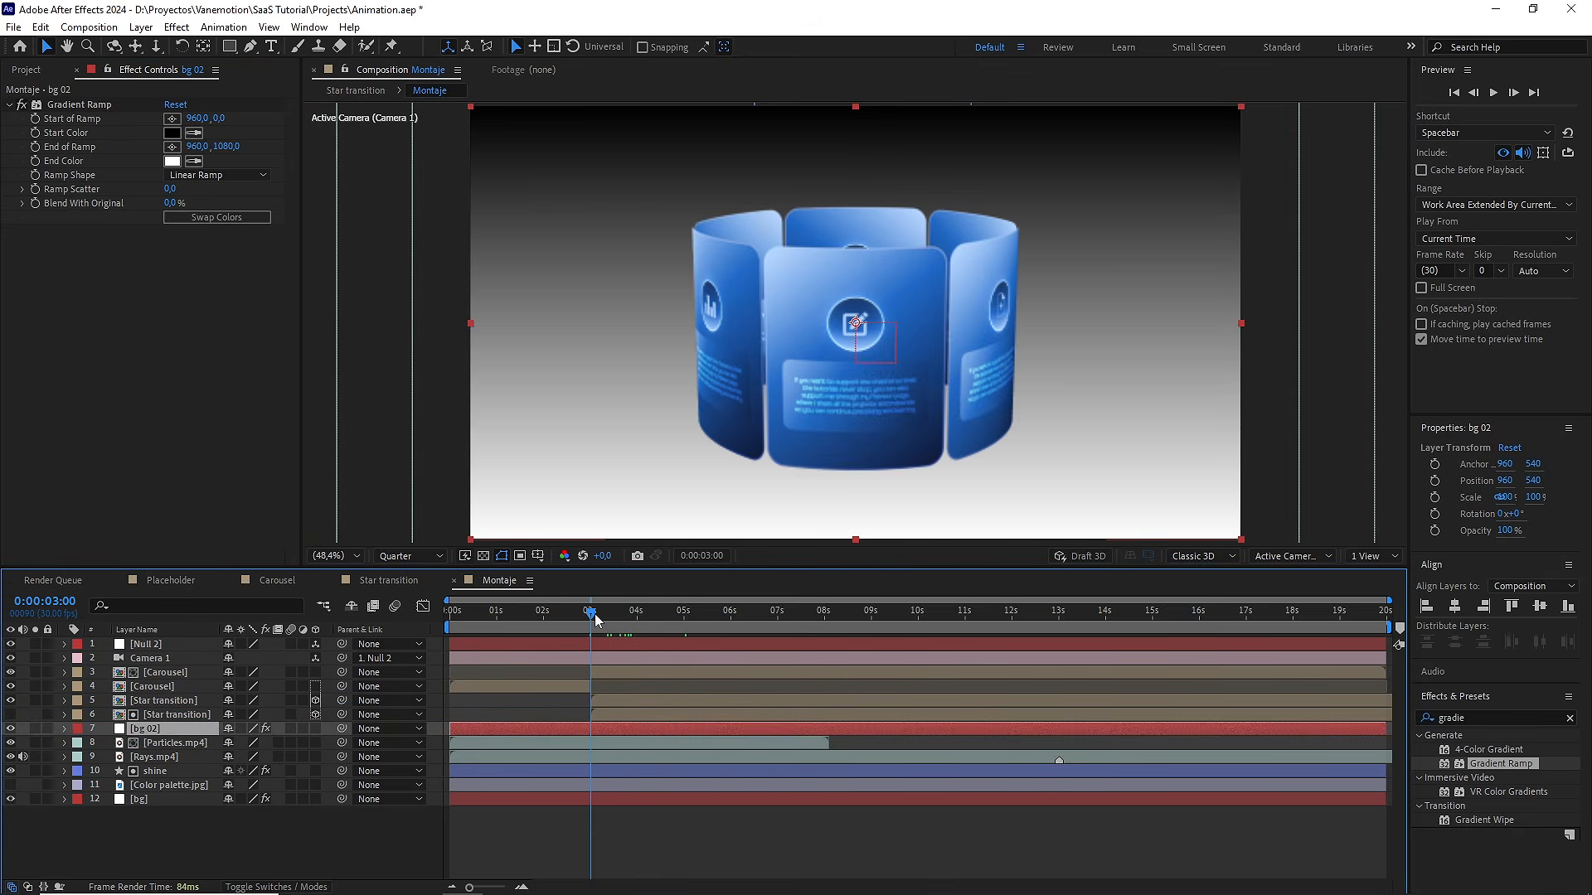
scroll(607, 690, "up", 5)
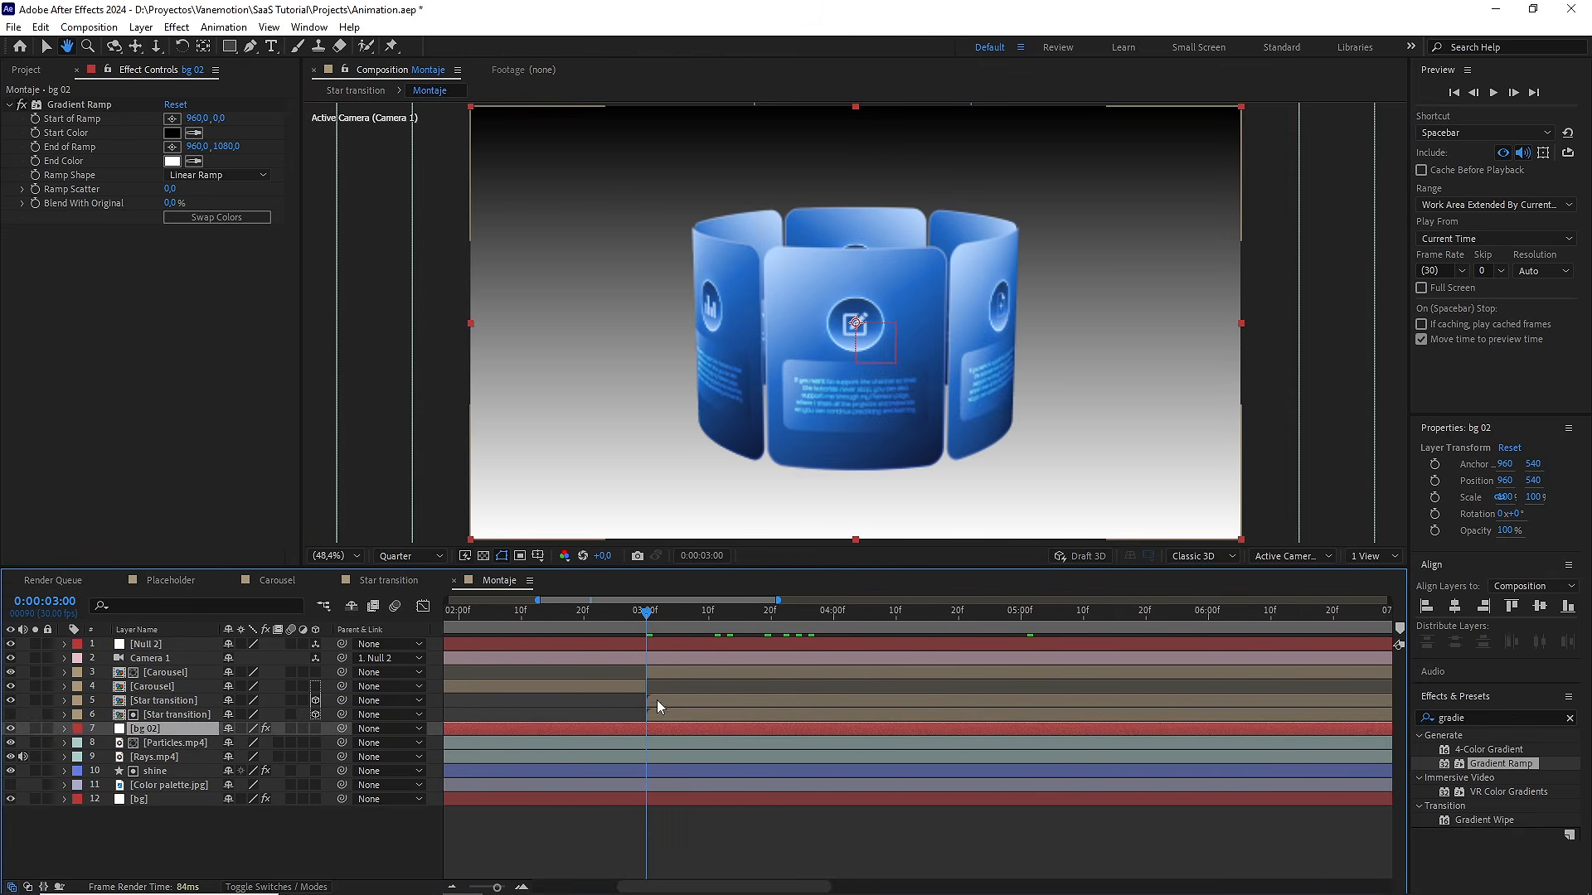
scroll(657, 695, "down", 5)
left_click_drag(453, 729, 592, 728)
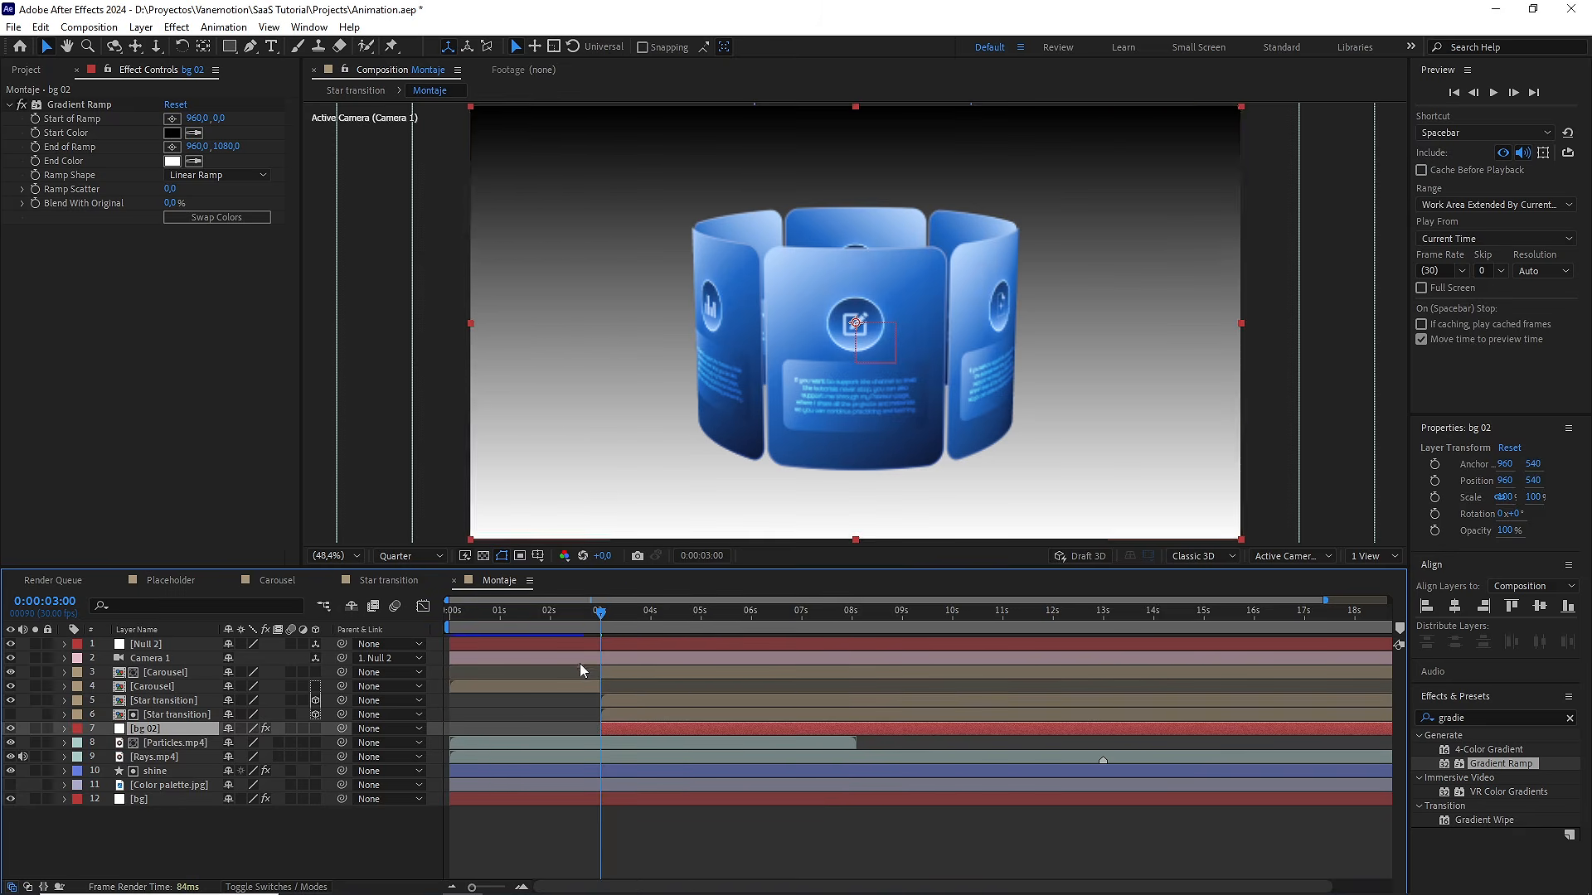
Add a composition marker at 0:00:03:00 with the comment "transition" and a Yellow label
scroll(597, 699, "up", 3)
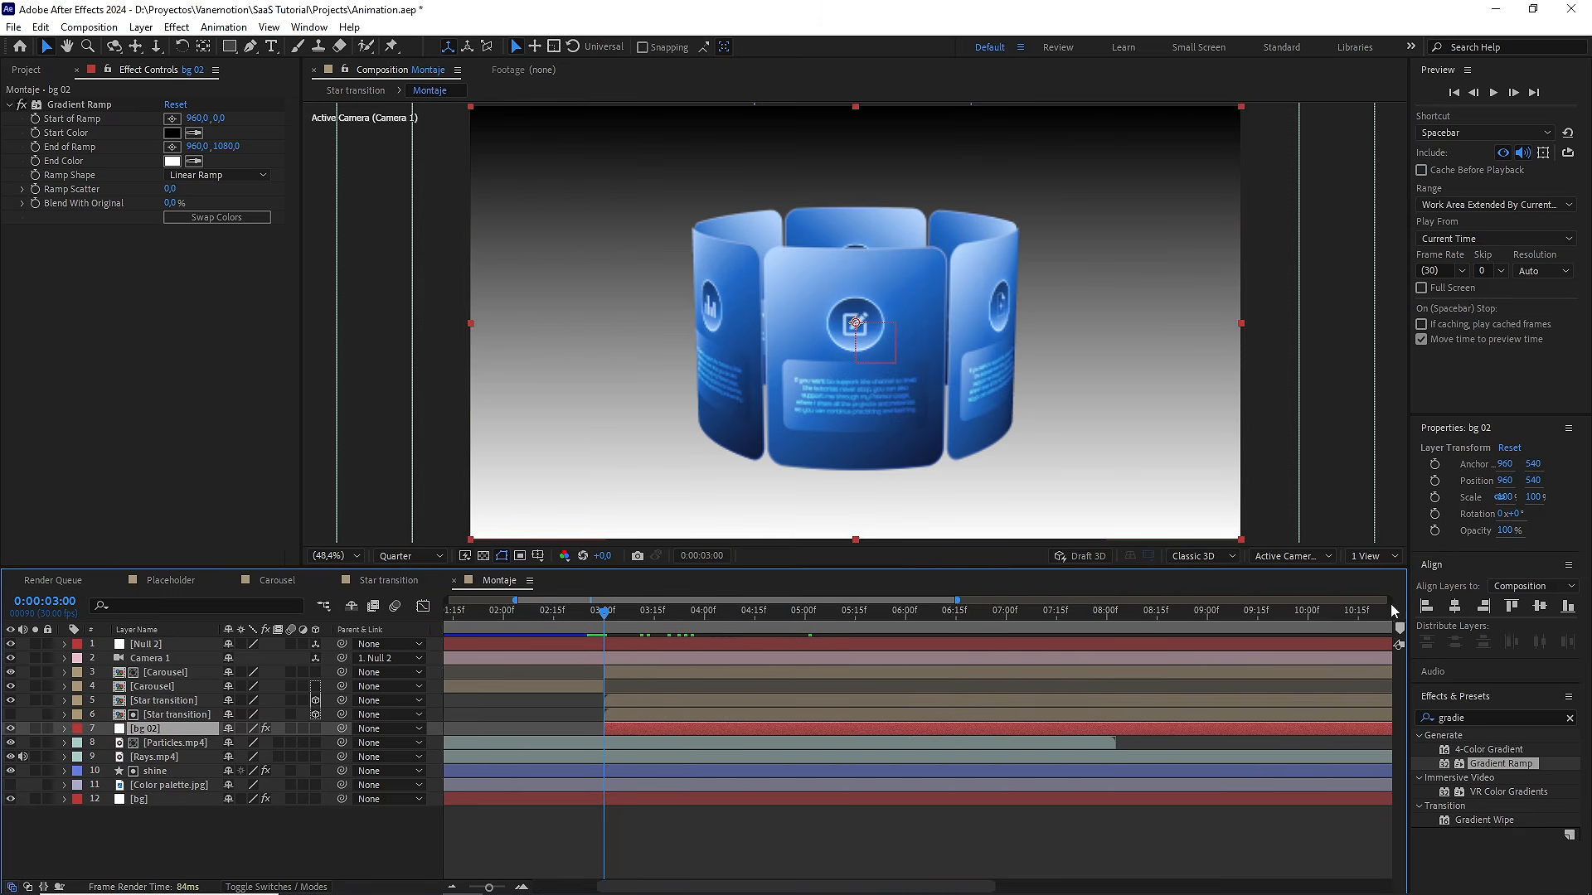
left_click(1400, 629)
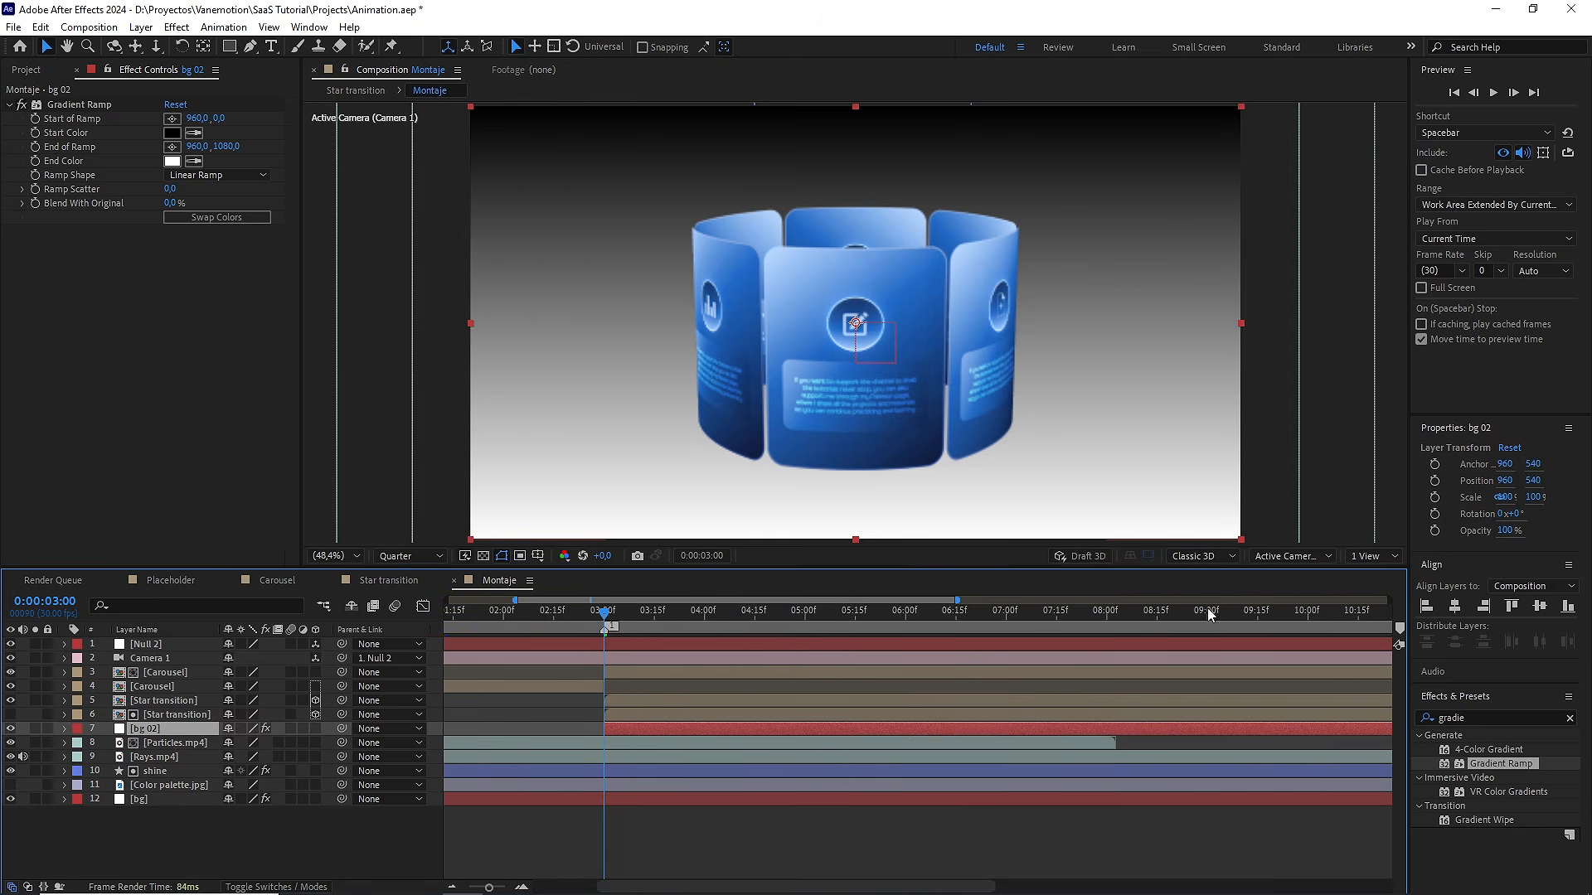
double_click(611, 628)
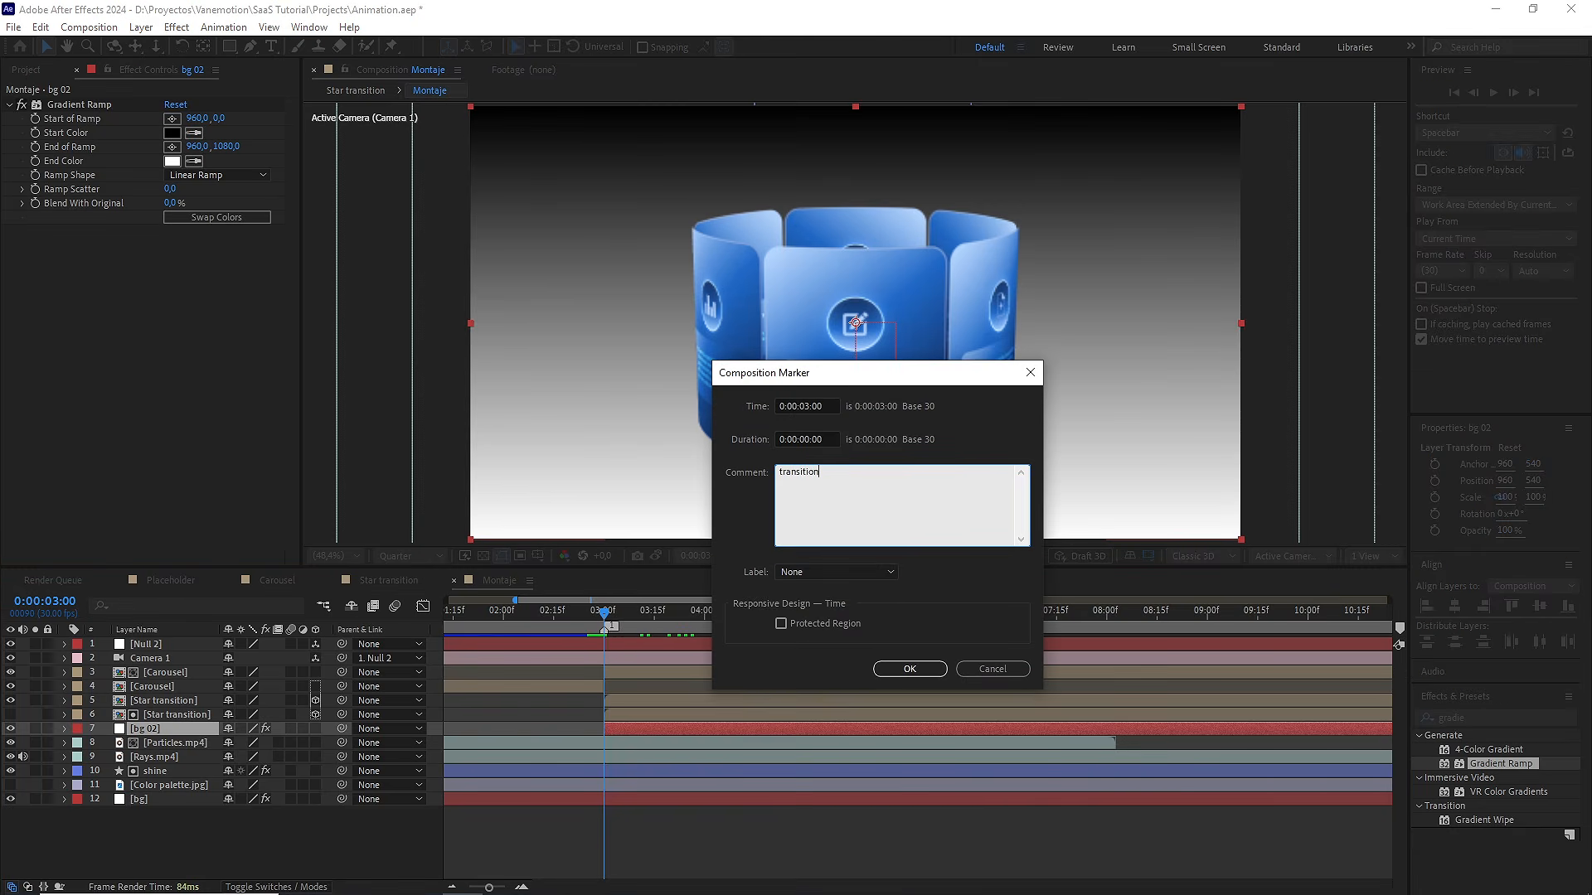
left_click(819, 572)
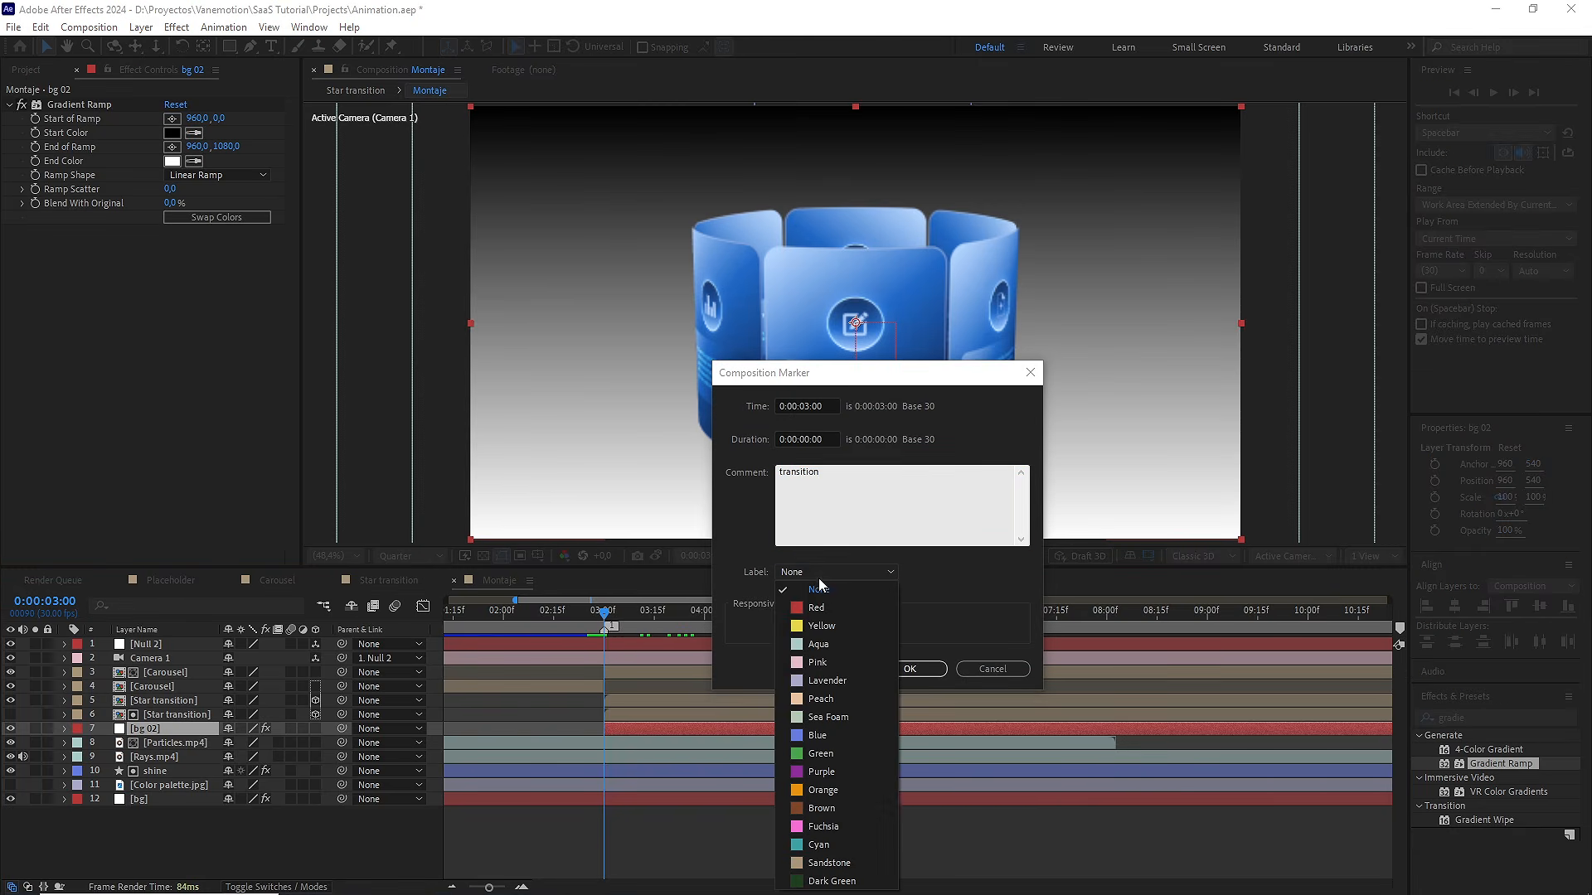
left_click(832, 641)
left_click(908, 667)
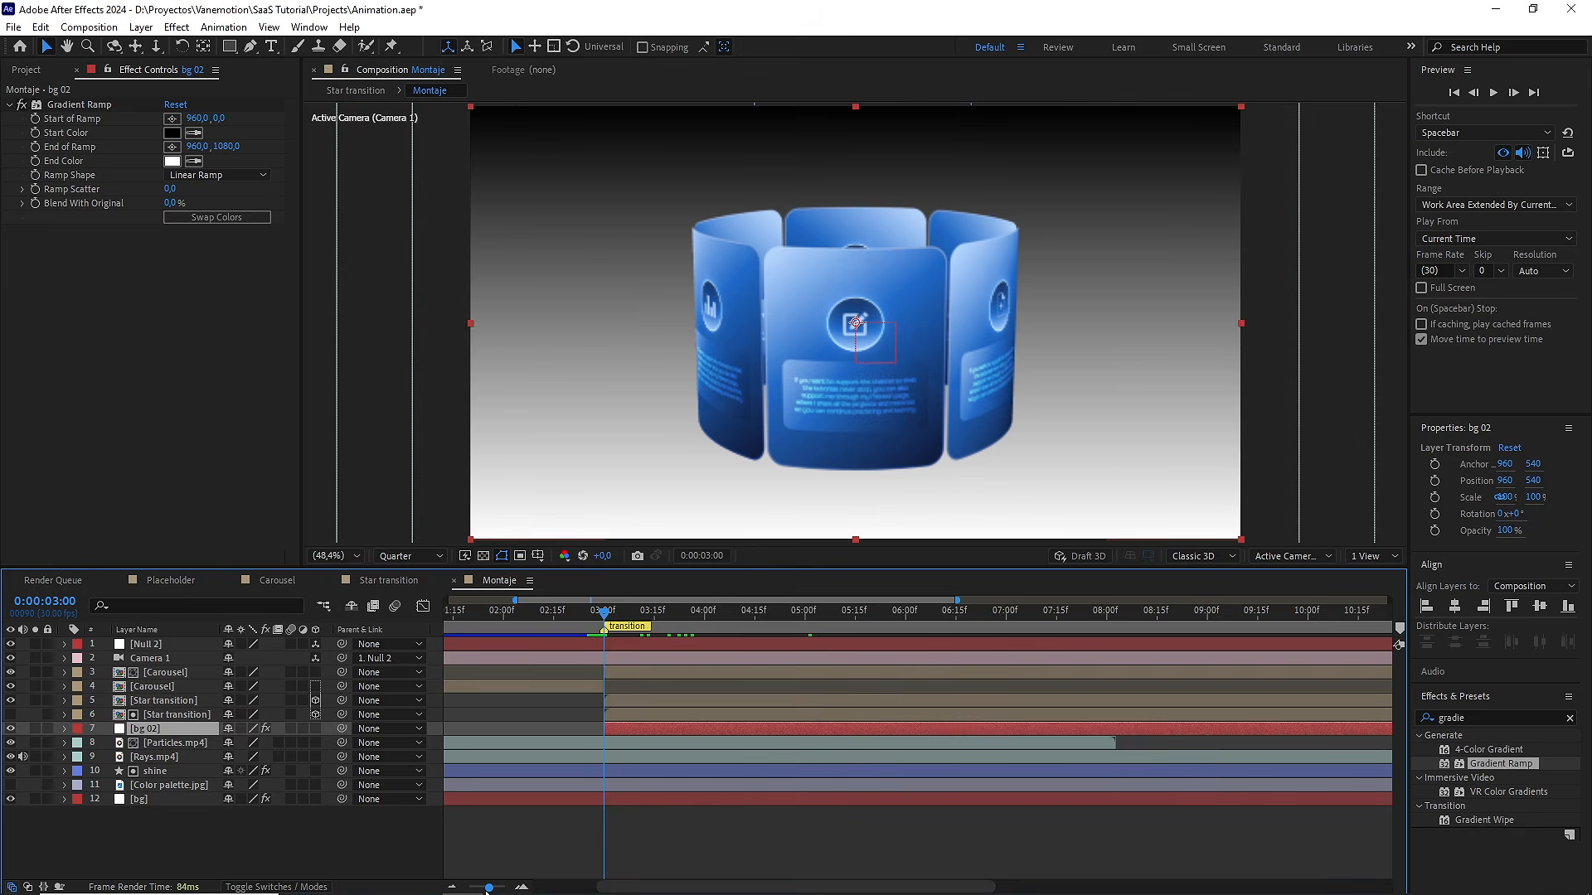
Show the Color palette.jpg layer again and move it to the top of the layer stack
left_click_drag(487, 887, 474, 887)
left_click(623, 840)
left_click(649, 728)
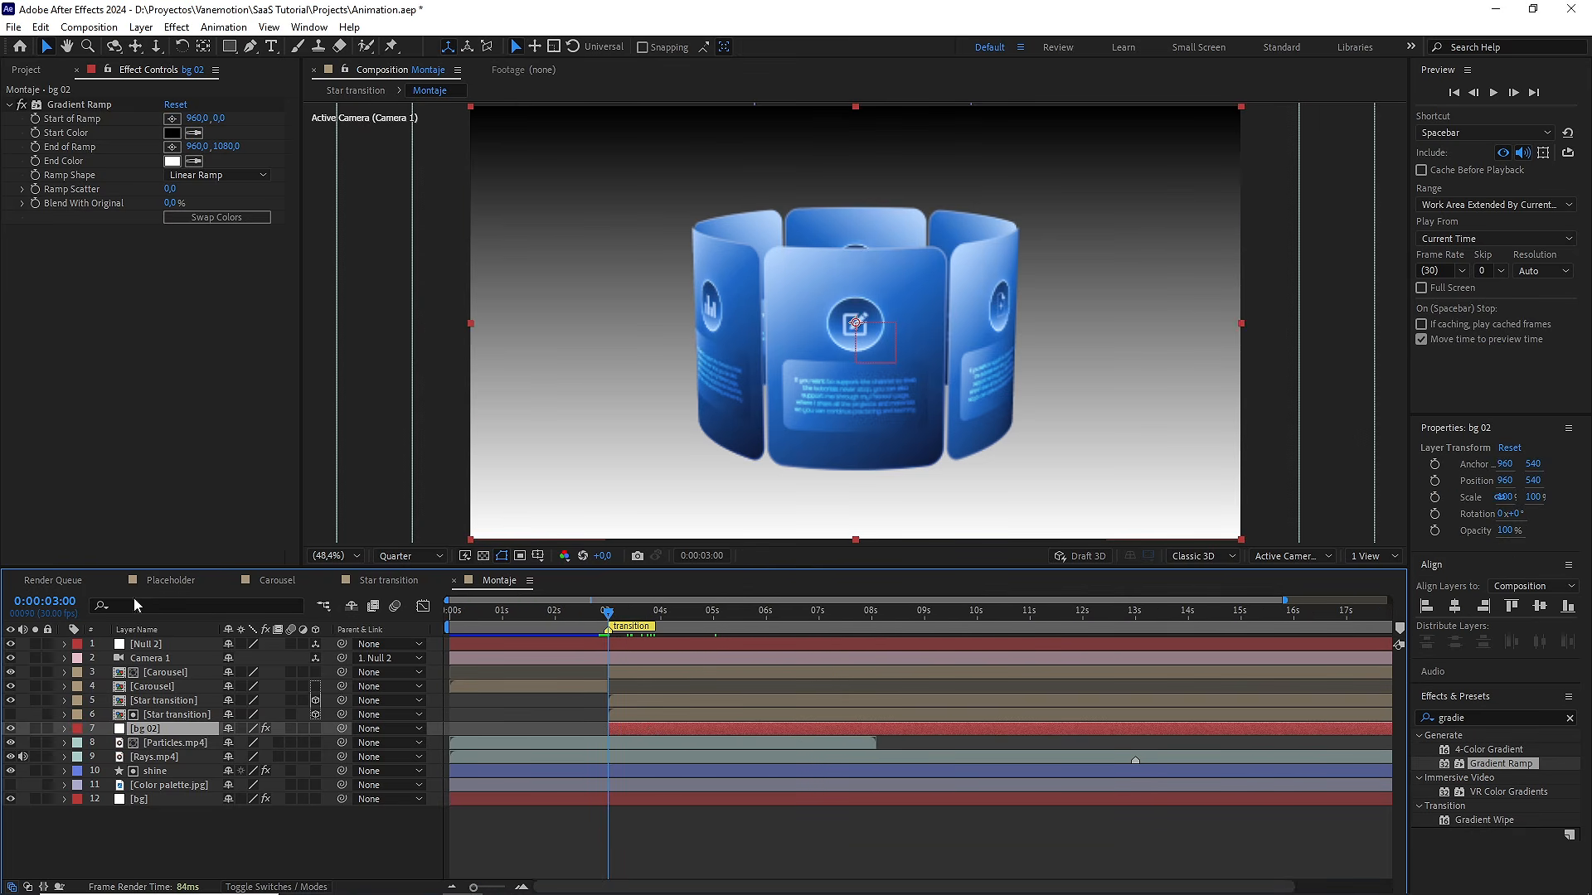
left_click(155, 787)
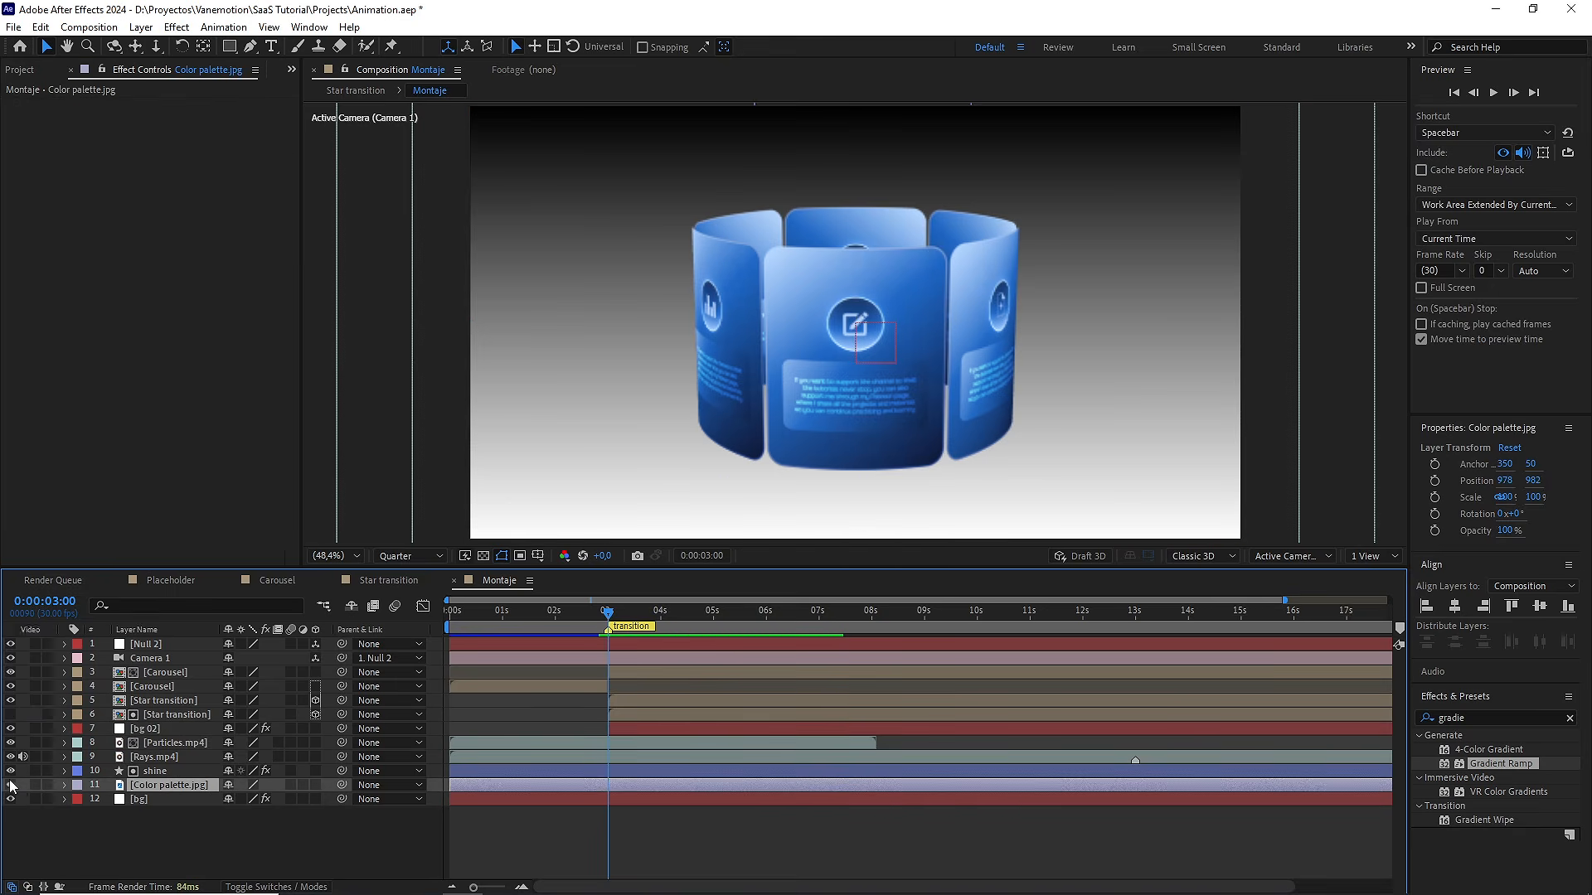
left_click_drag(156, 787, 168, 650)
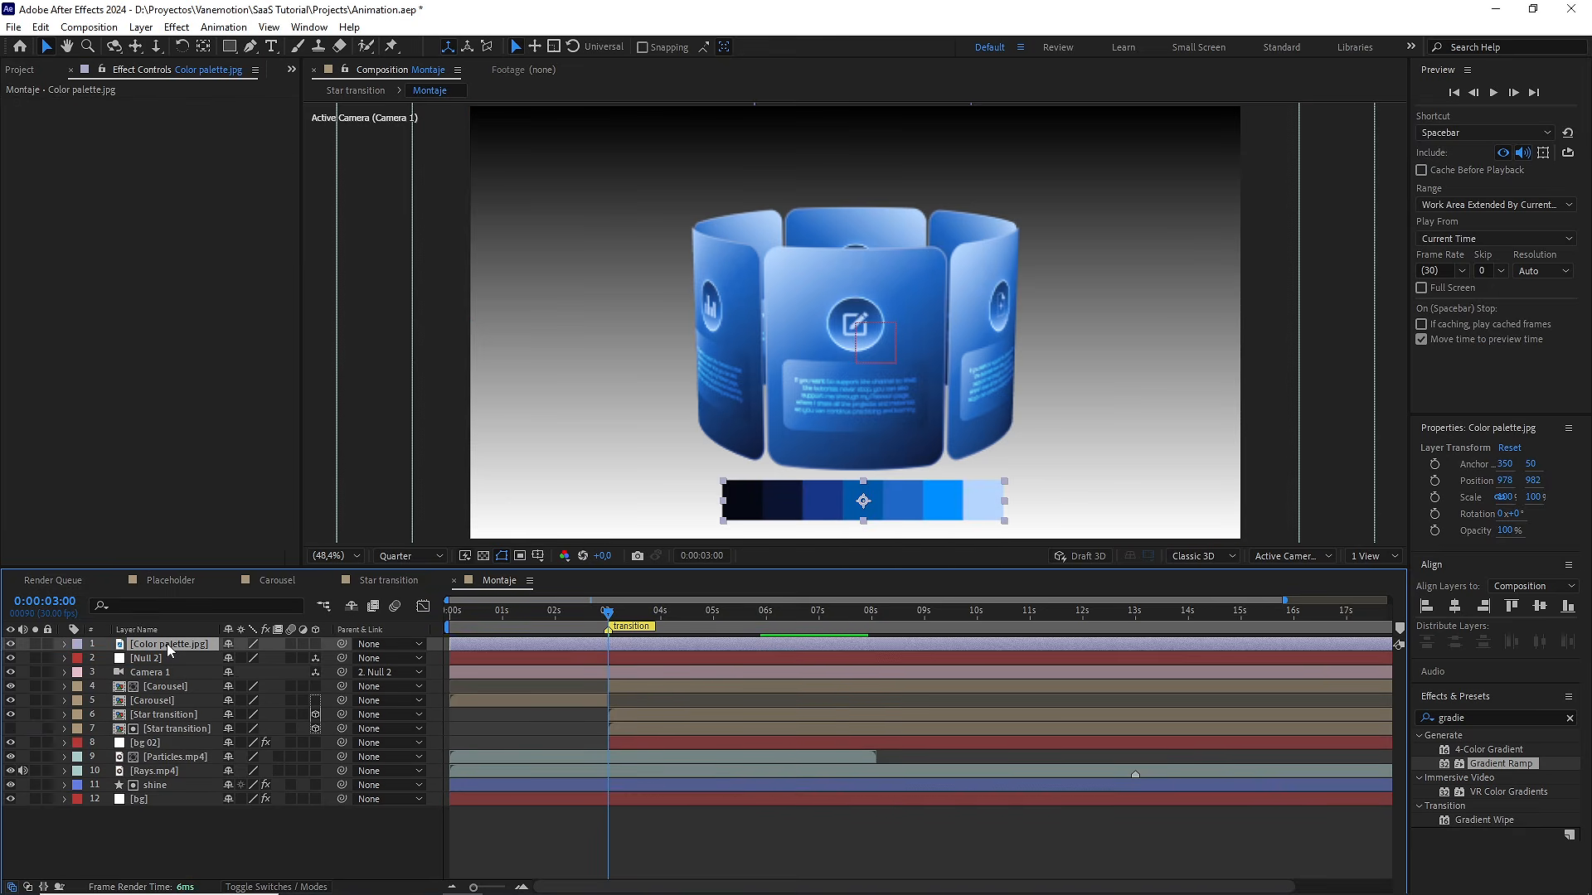
Sample palette swatches for bg 02's Gradient Ramp, using the second-darkest navy as Start Color and the darkest near-black as End Color
left_click(628, 743)
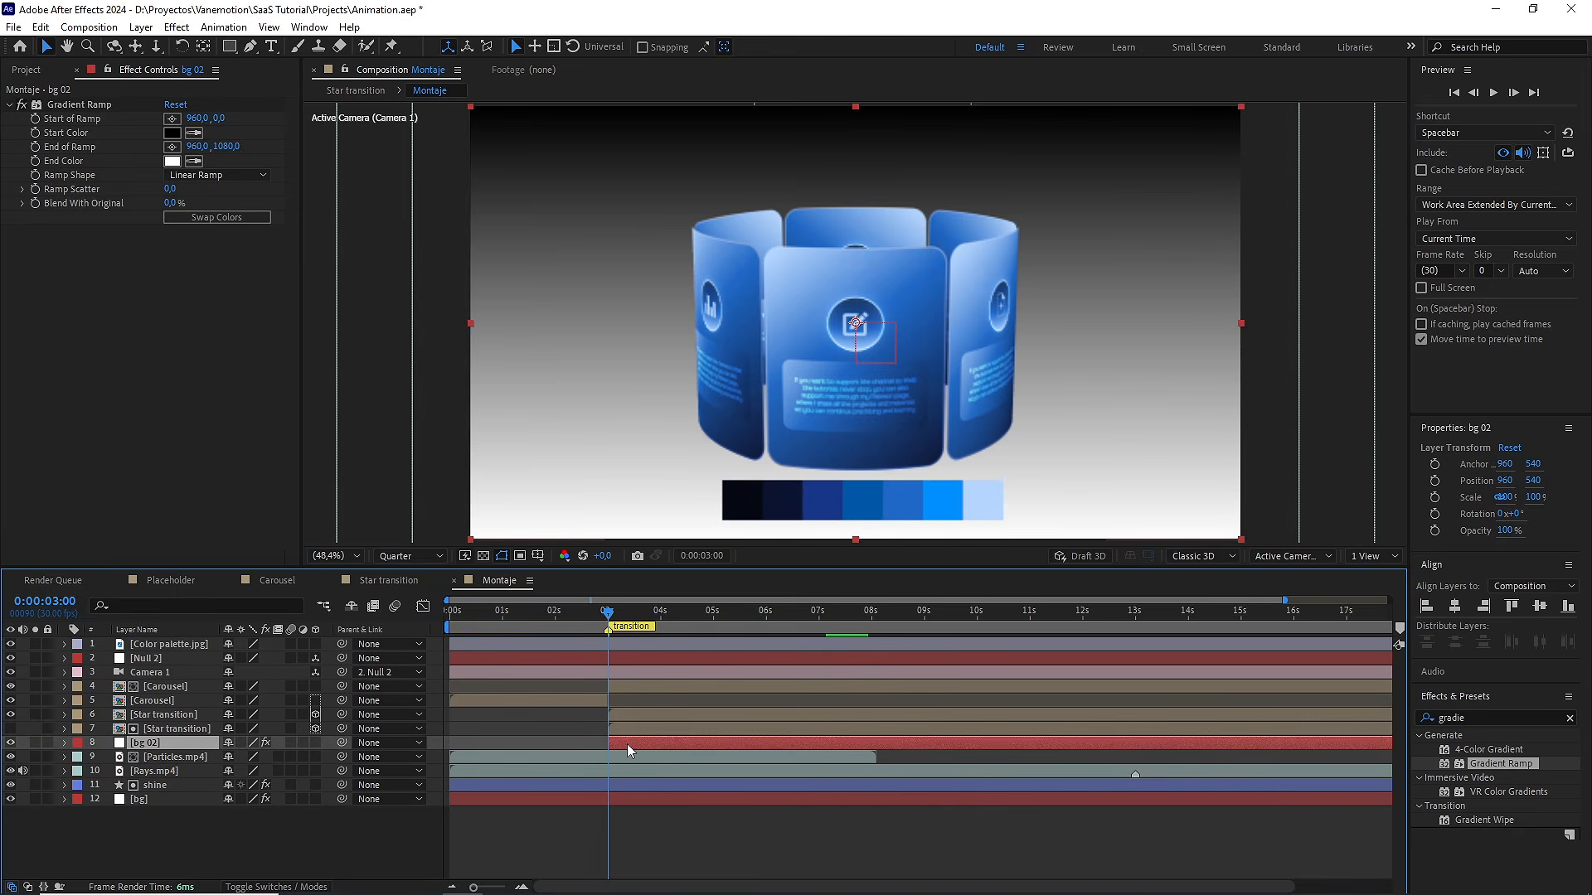
left_click(194, 133)
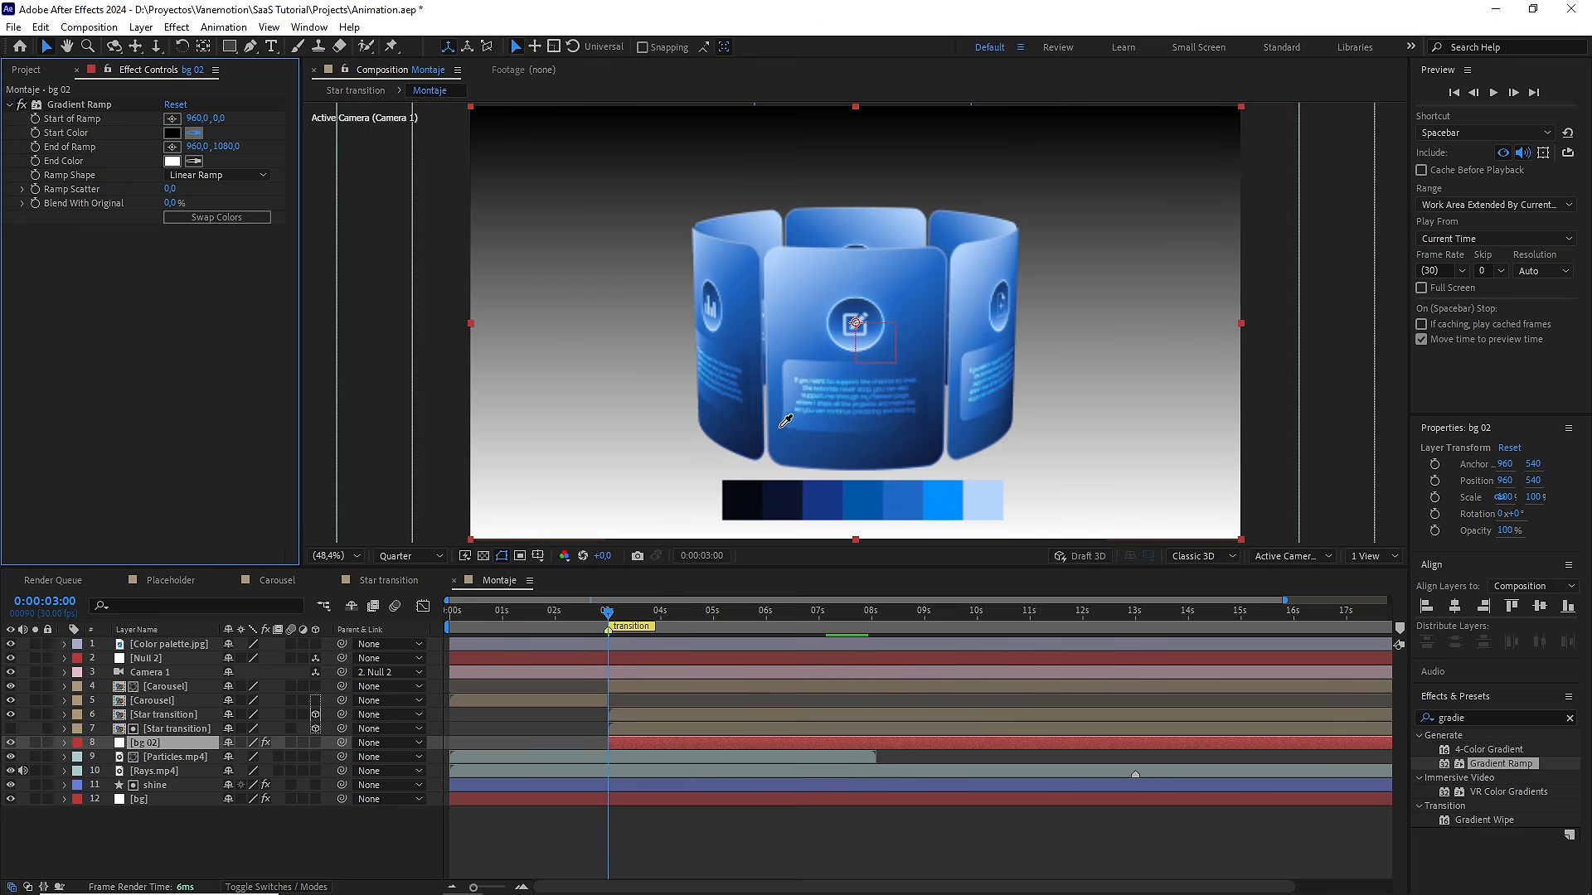
left_click(787, 491)
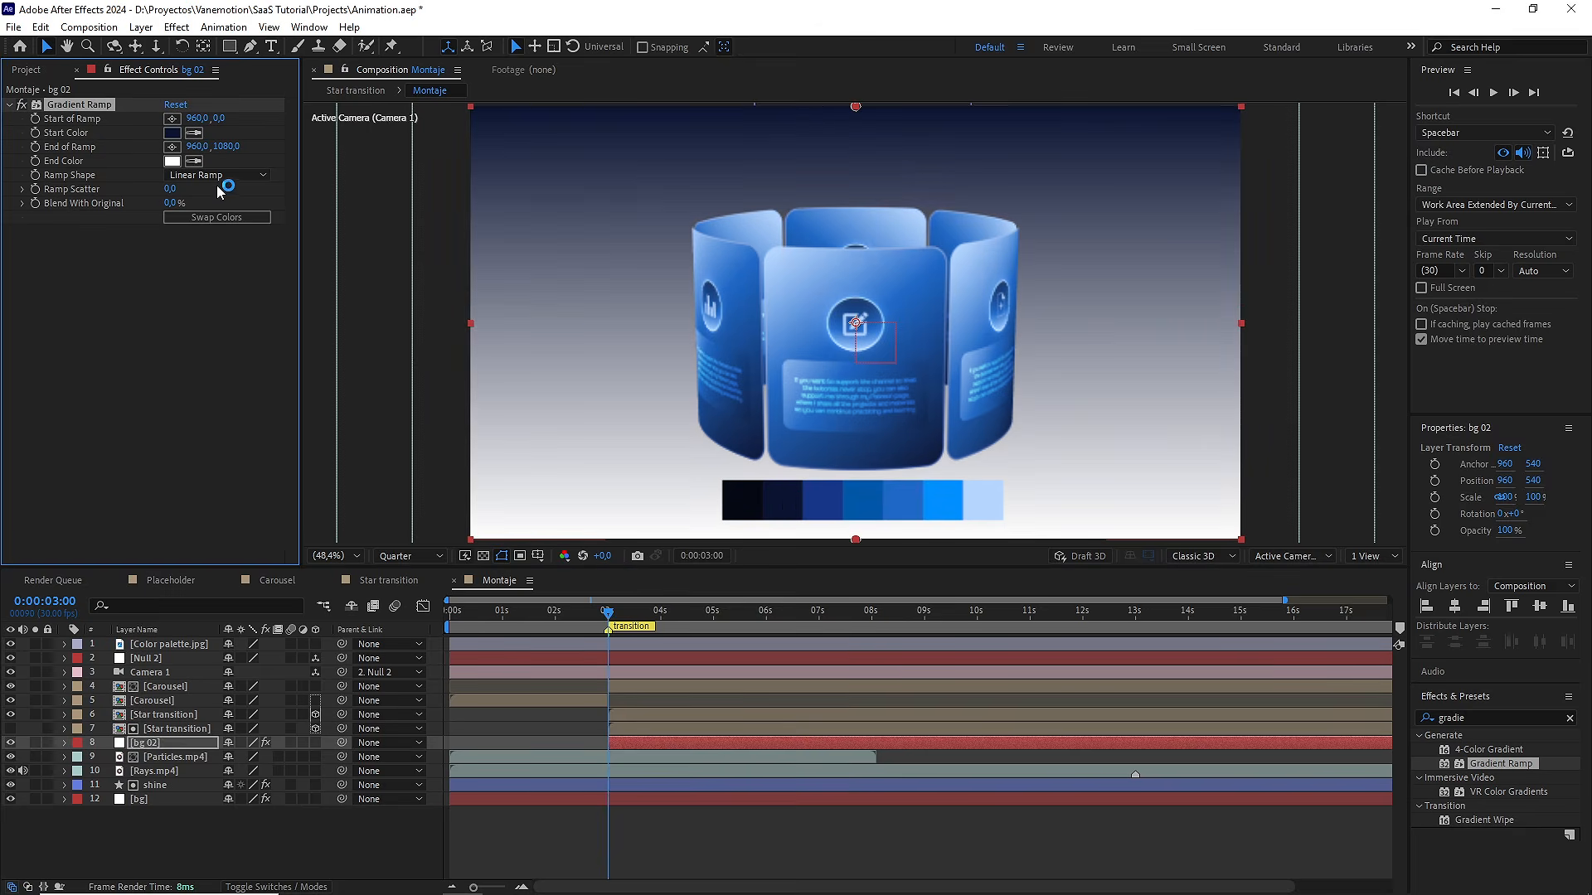
left_click(194, 161)
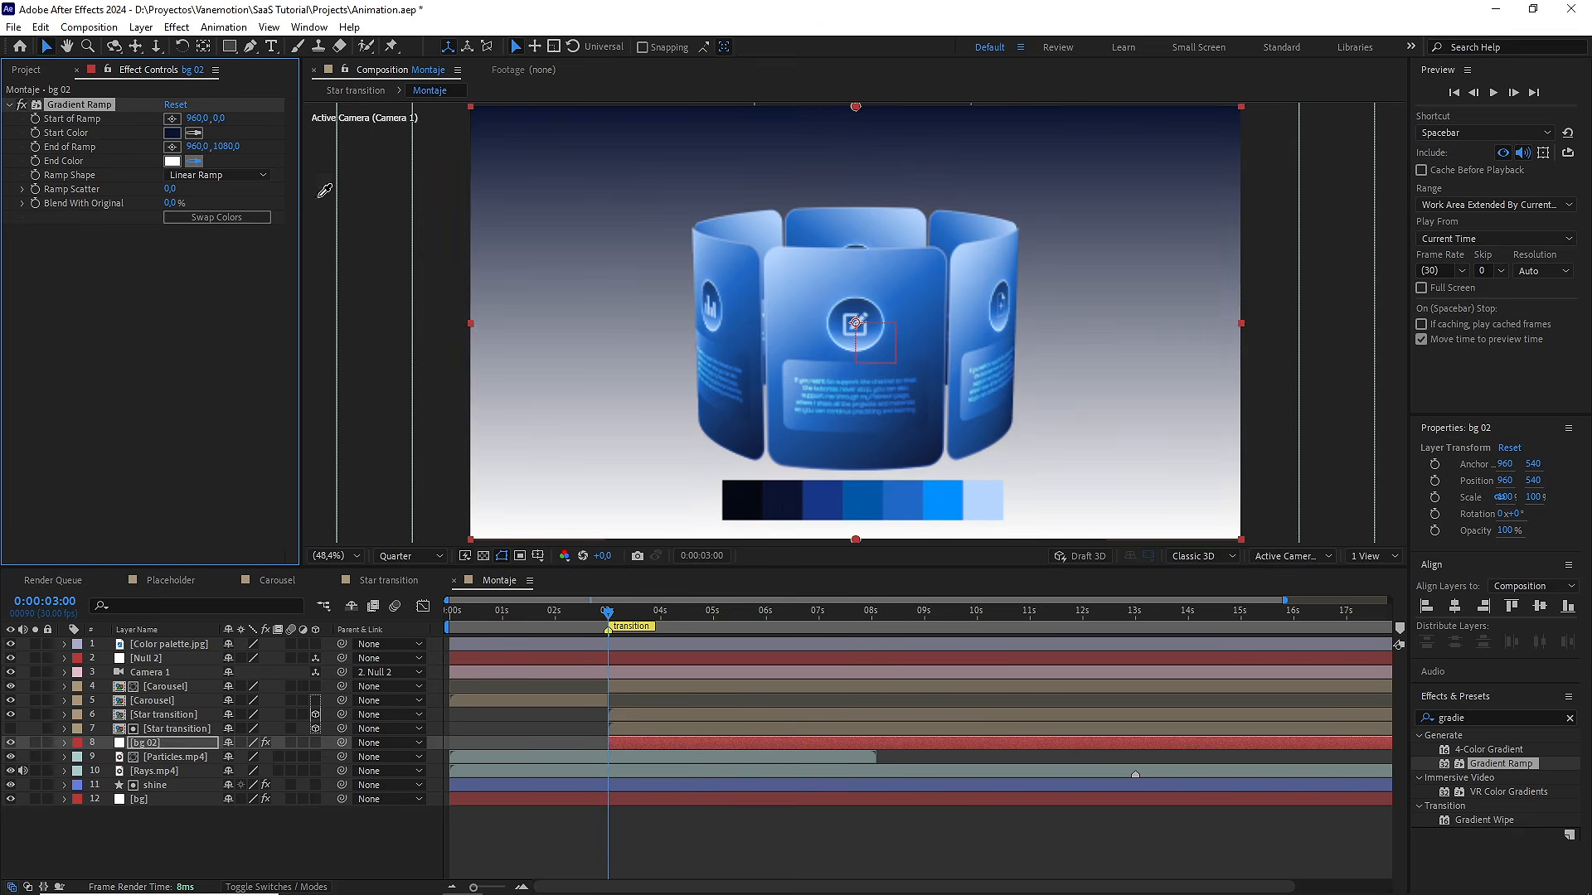
left_click(744, 494)
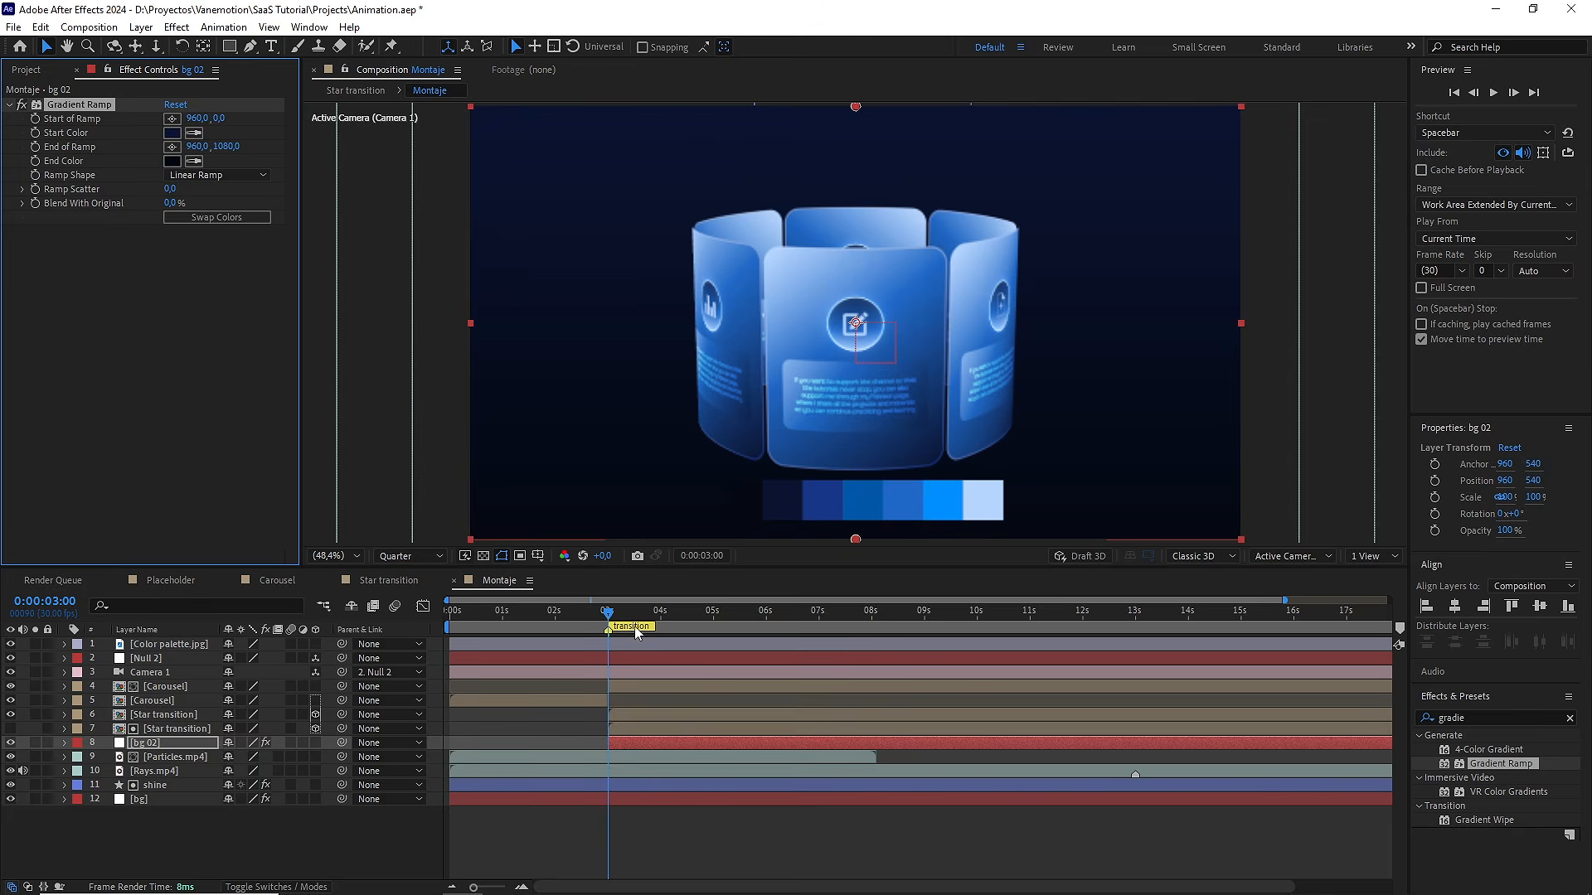
left_click_drag(608, 615, 579, 615)
key("space")
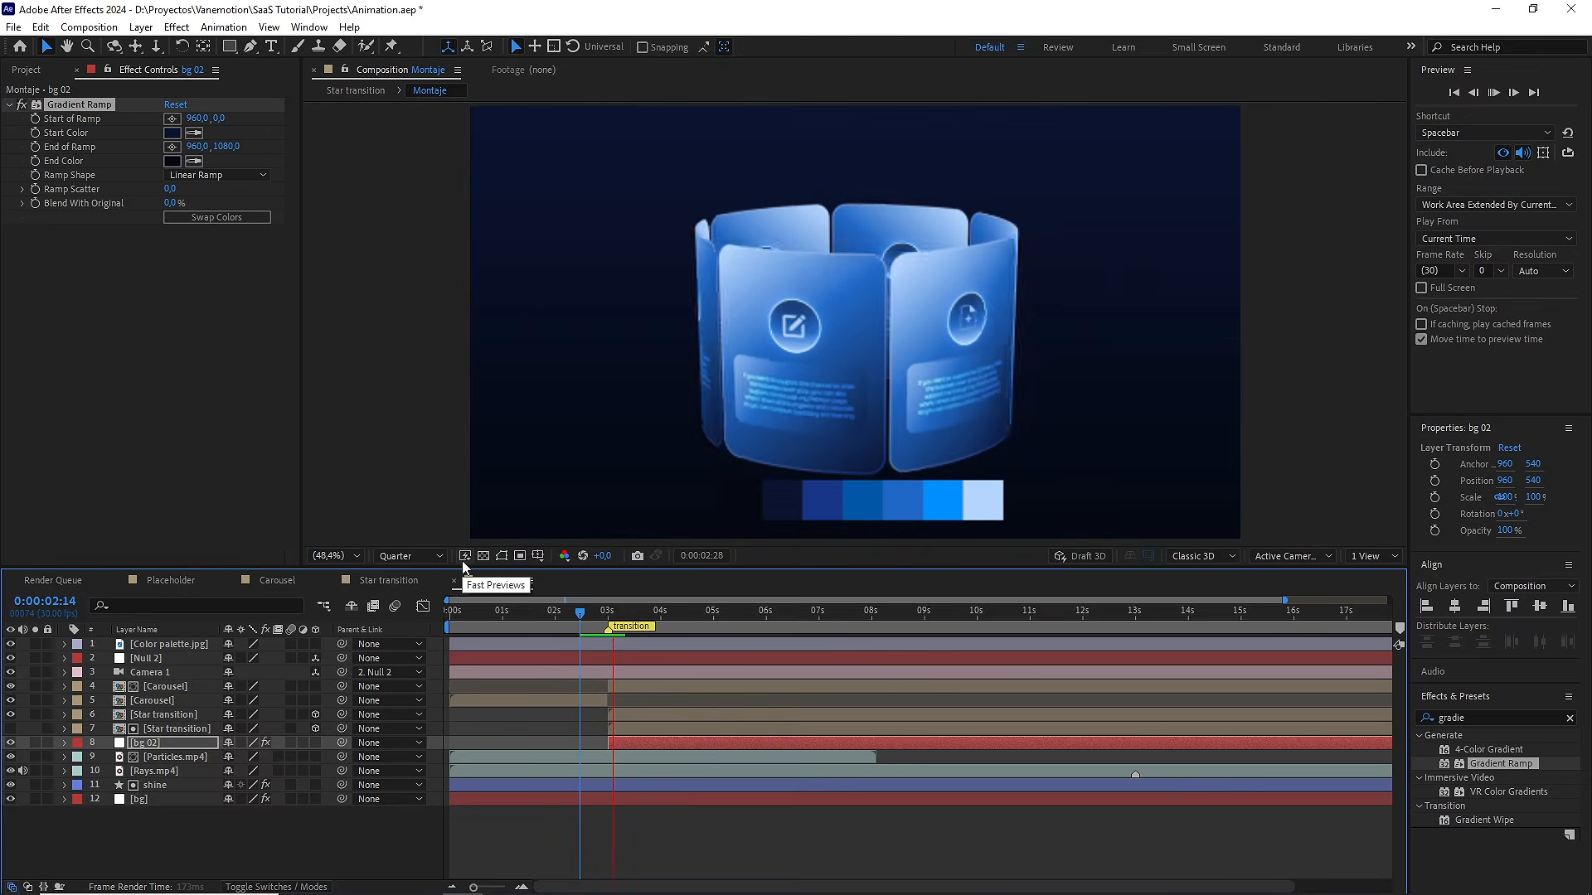
Assign the hidden Star transition layer as the track matte of bg 02 and invert the matte
left_click(580, 614)
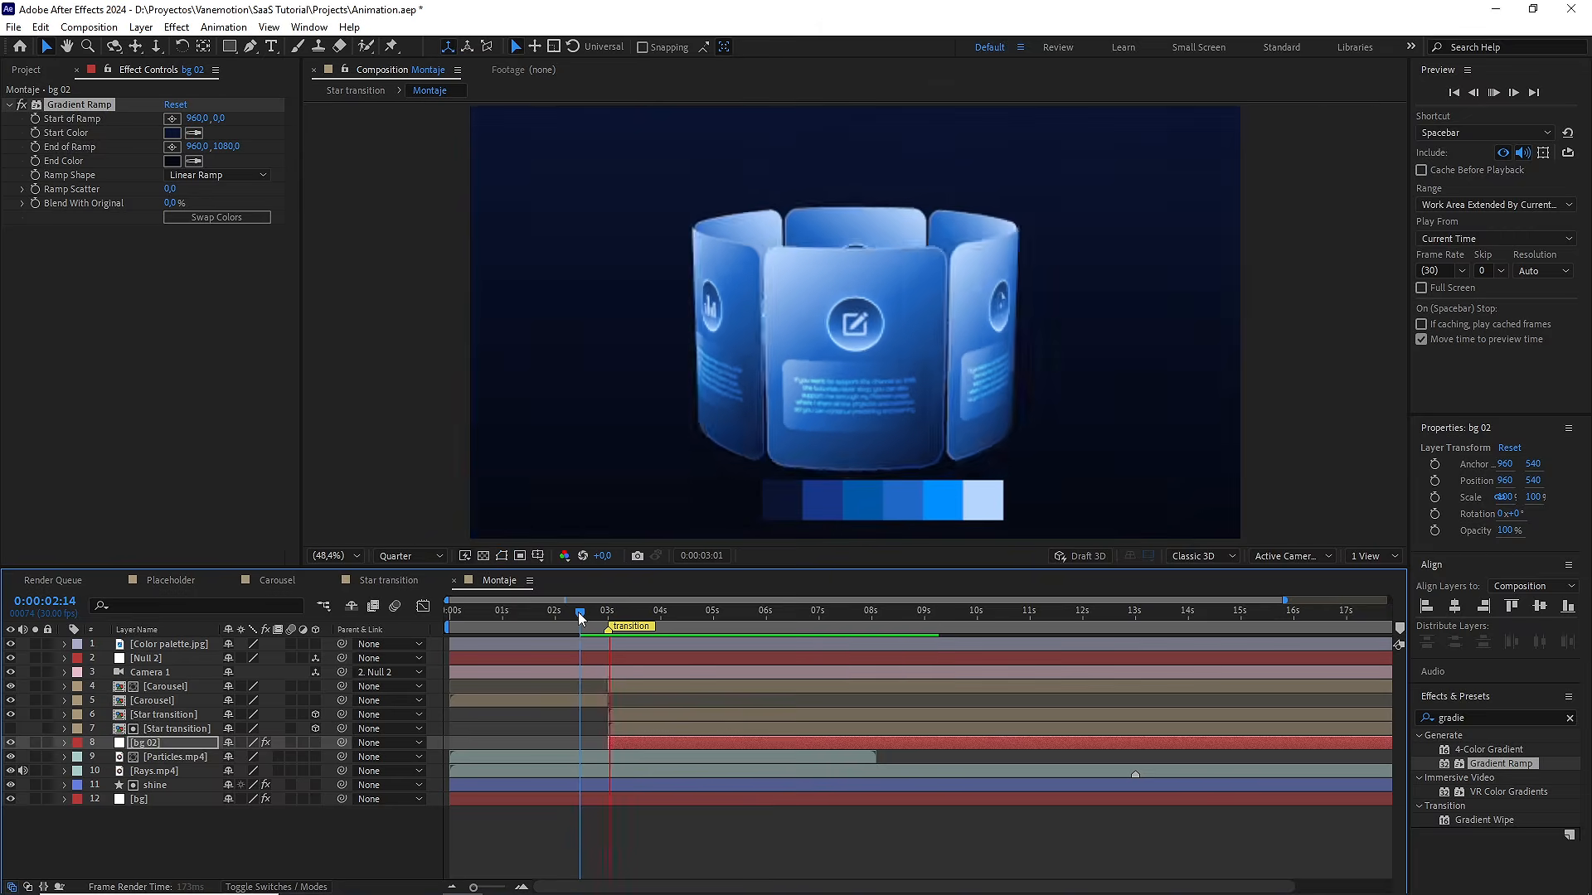
left_click(597, 614)
left_click_drag(596, 614, 611, 614)
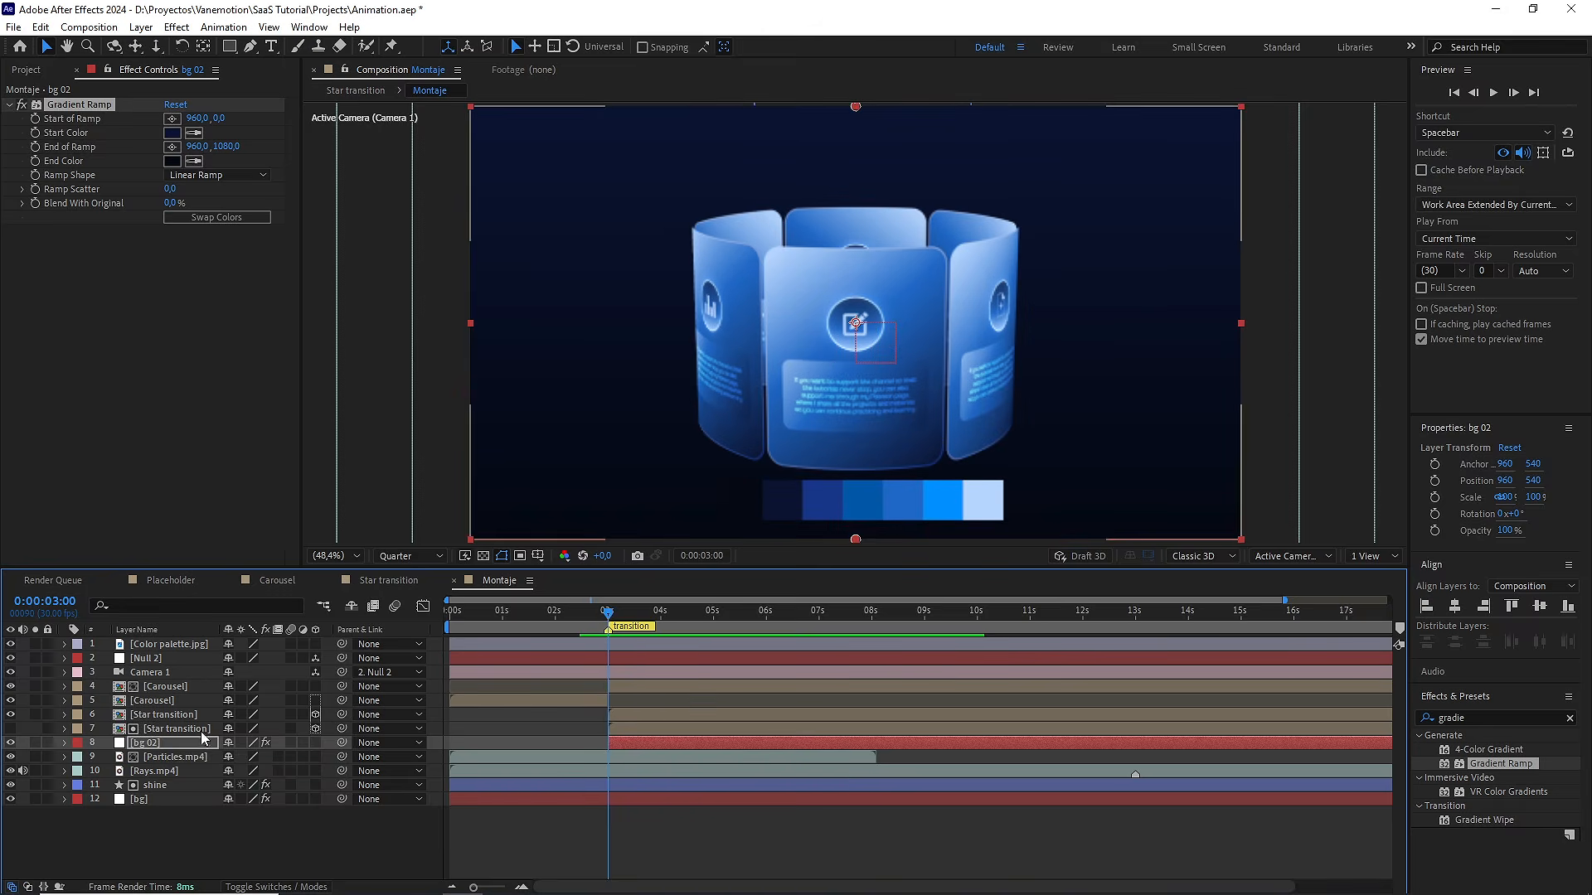
key("F4")
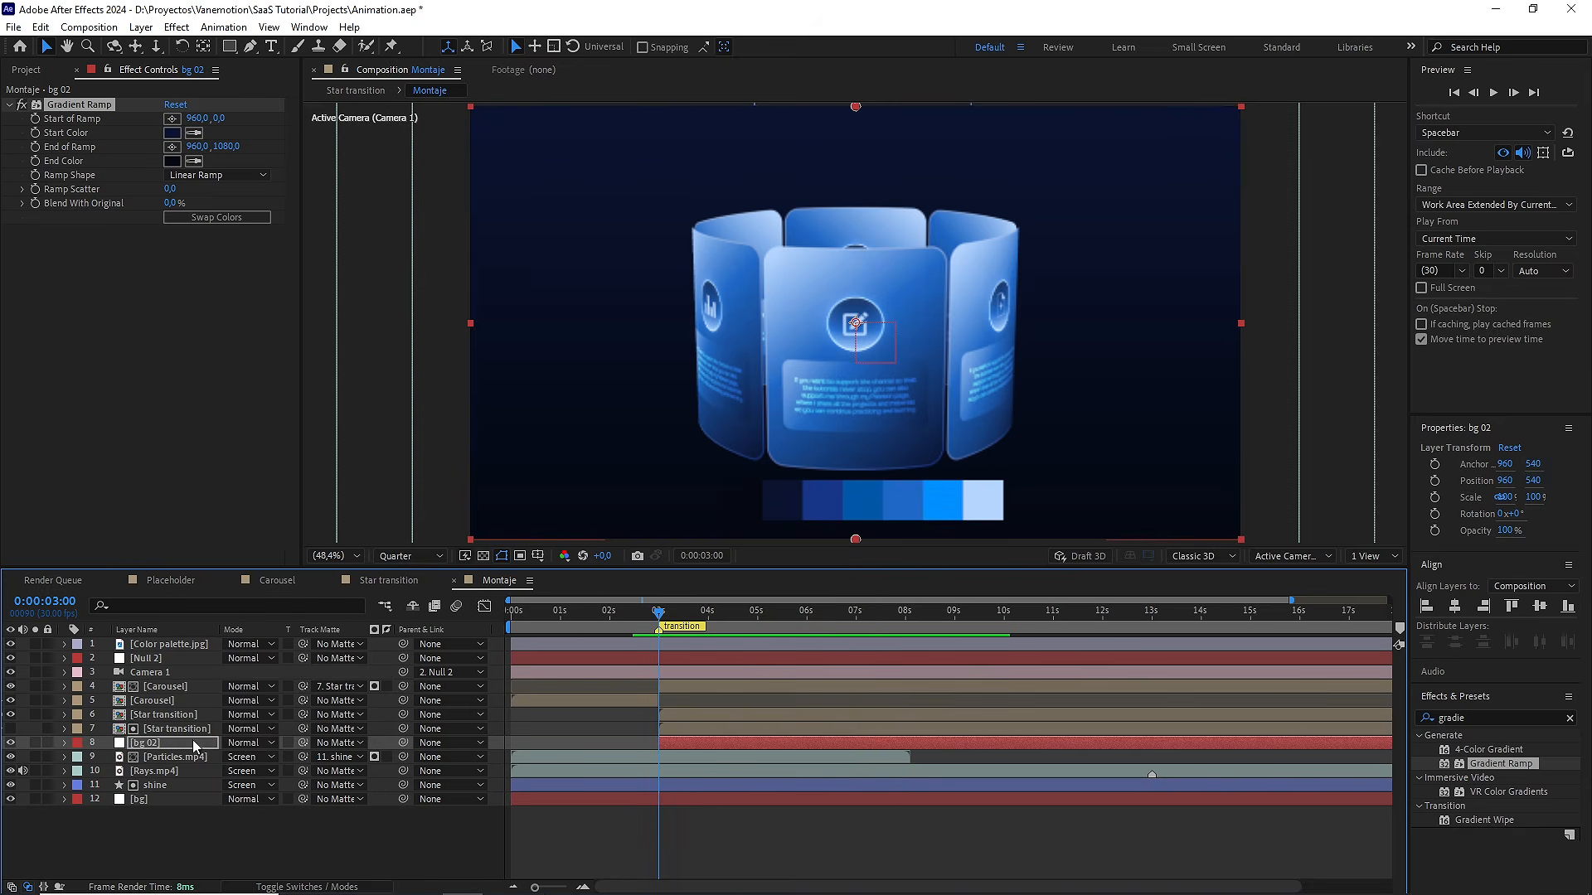
left_click_drag(304, 745, 178, 733)
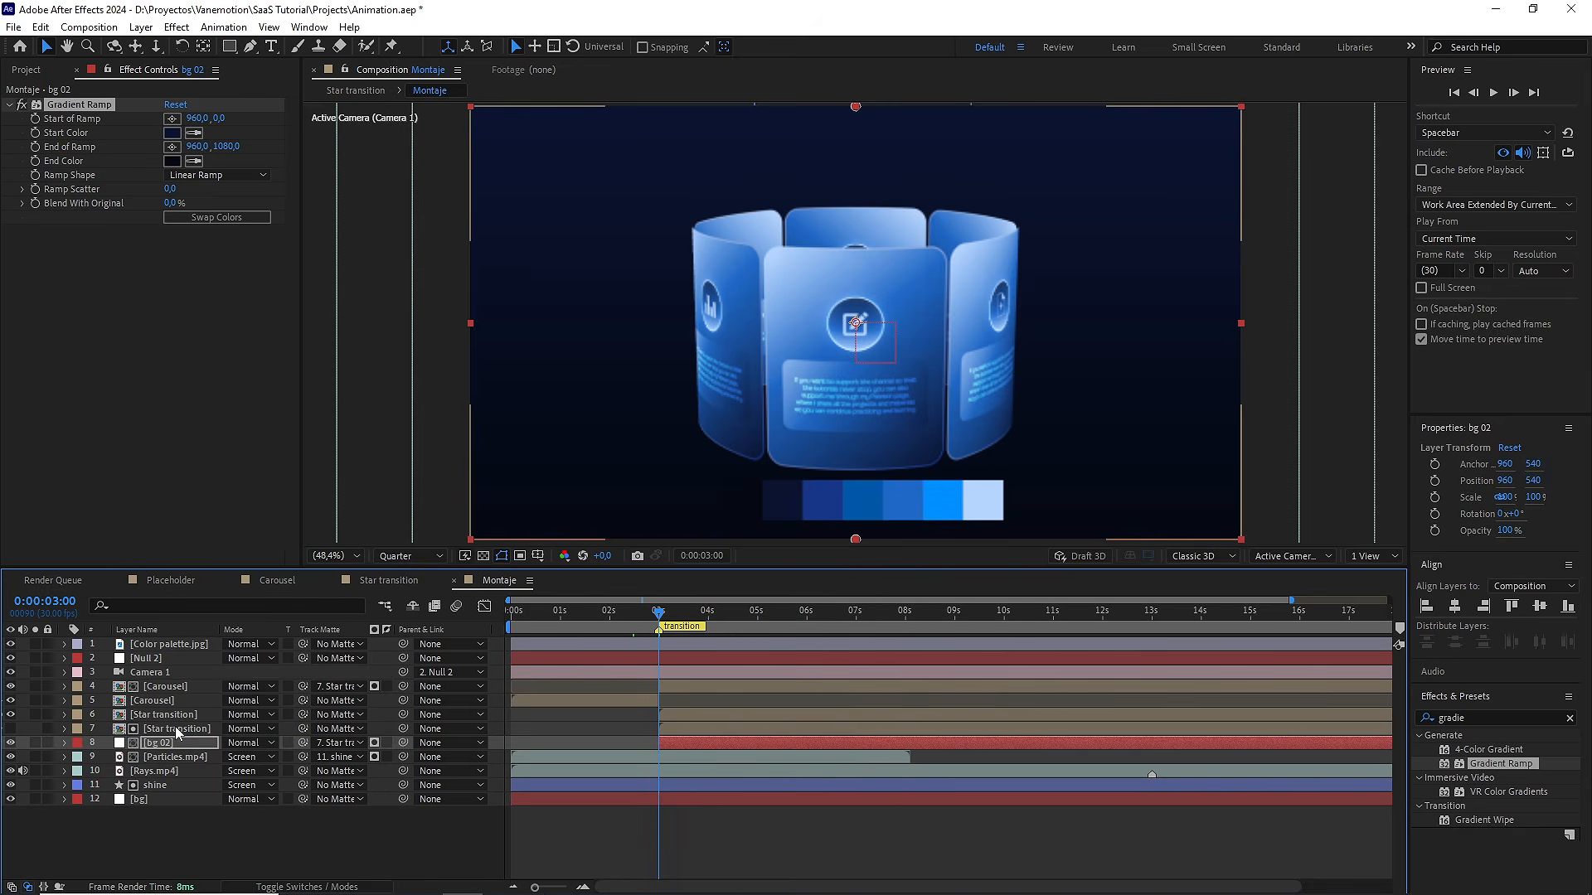
left_click_drag(658, 614, 696, 613)
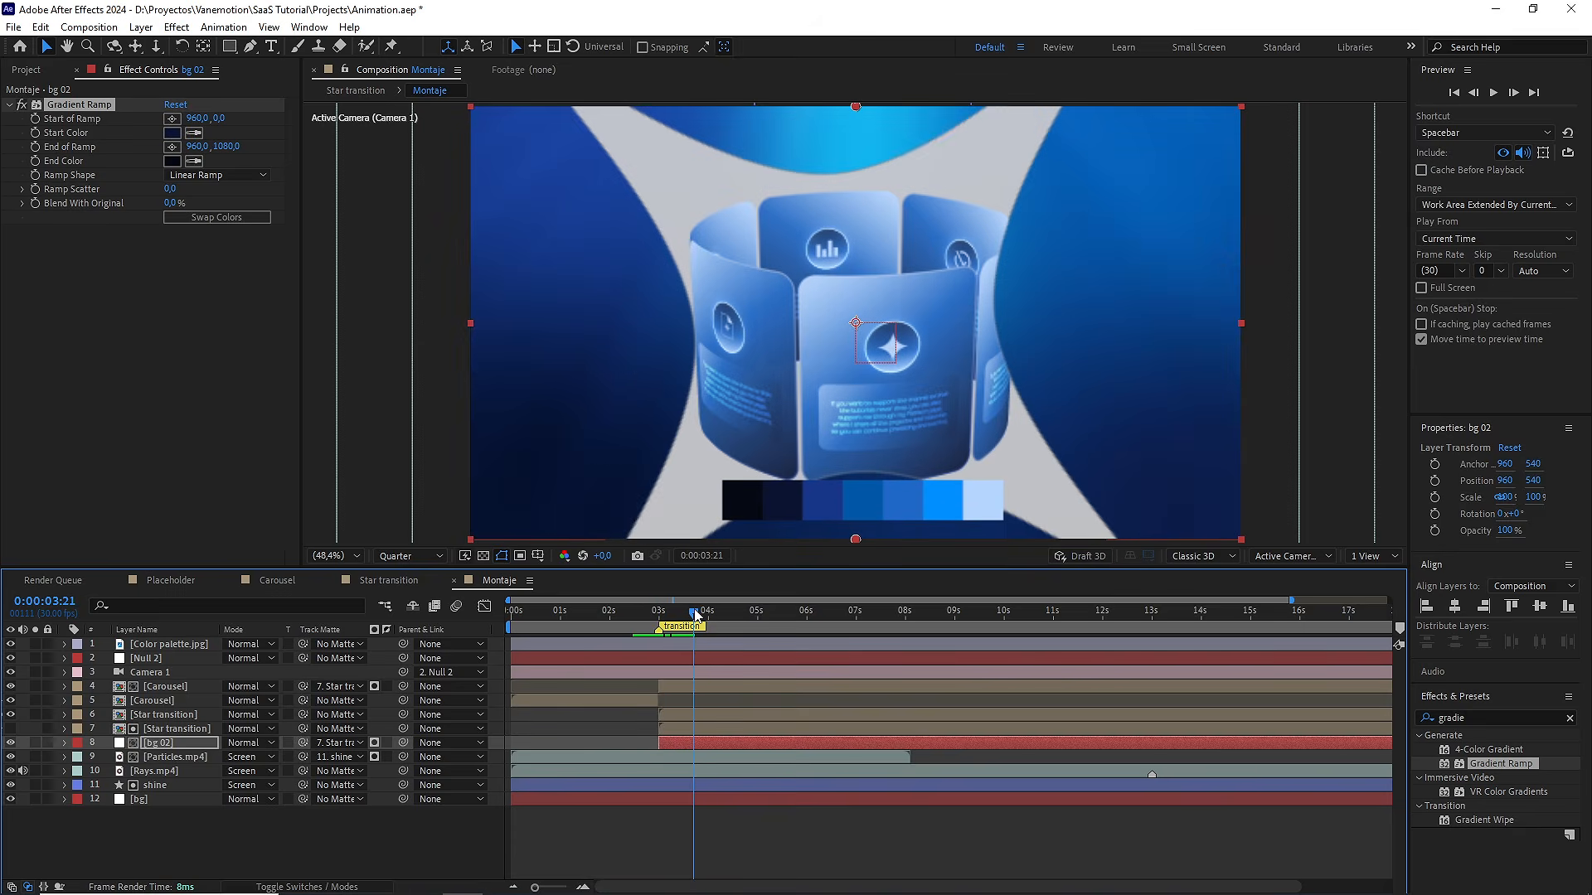
left_click(388, 749)
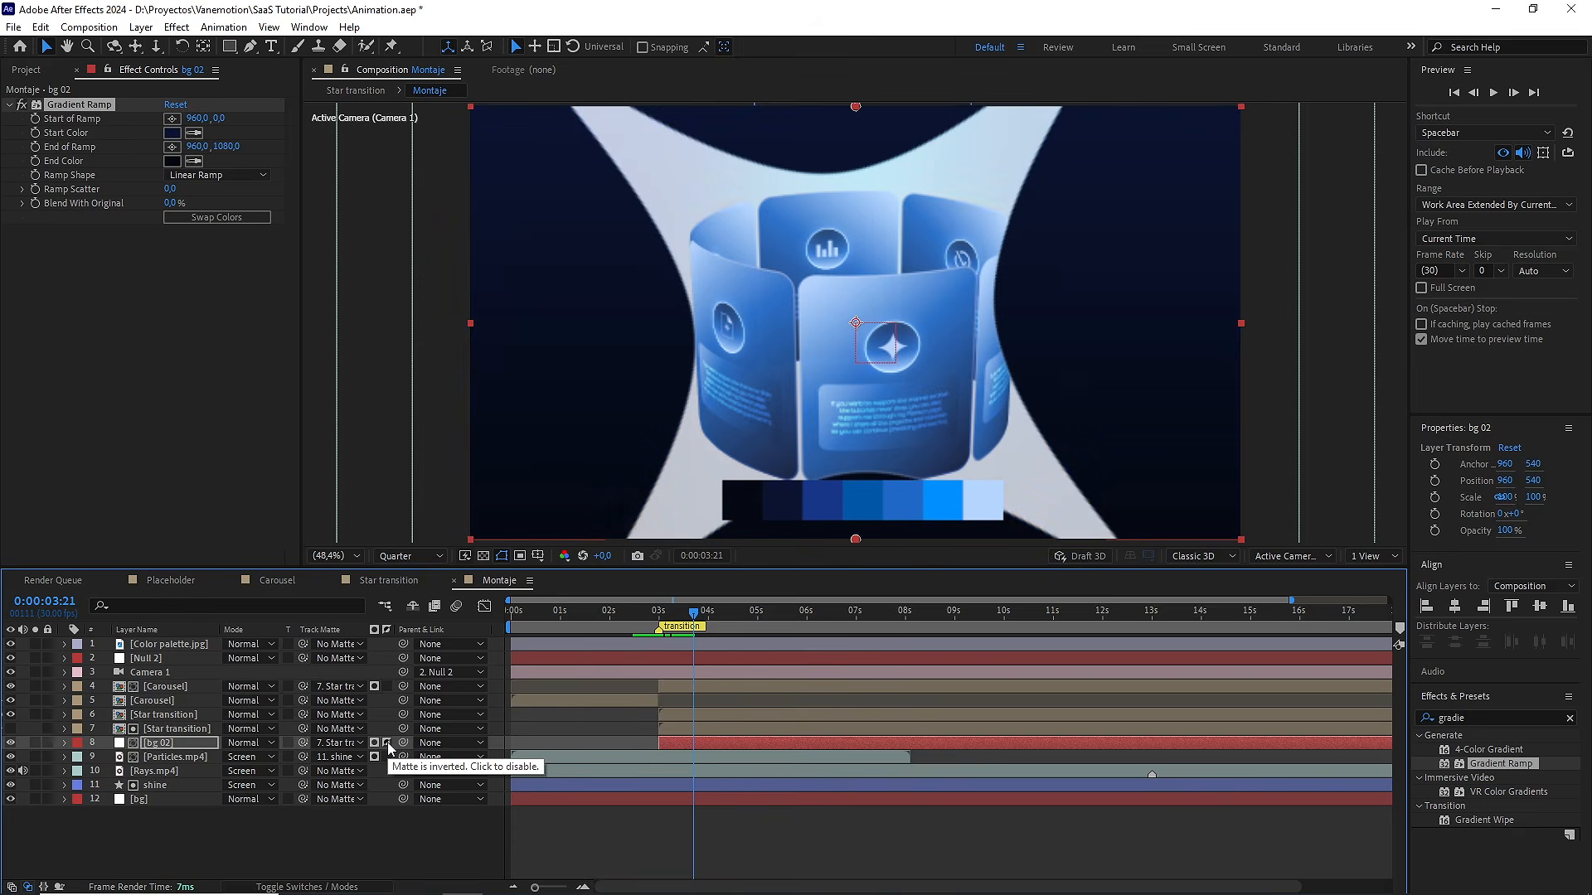
Preview the star transition with the matted background from 0:00:02:12 and stop at 0:00:06:20
left_click(680, 622)
left_click_drag(680, 624, 629, 621)
key("space")
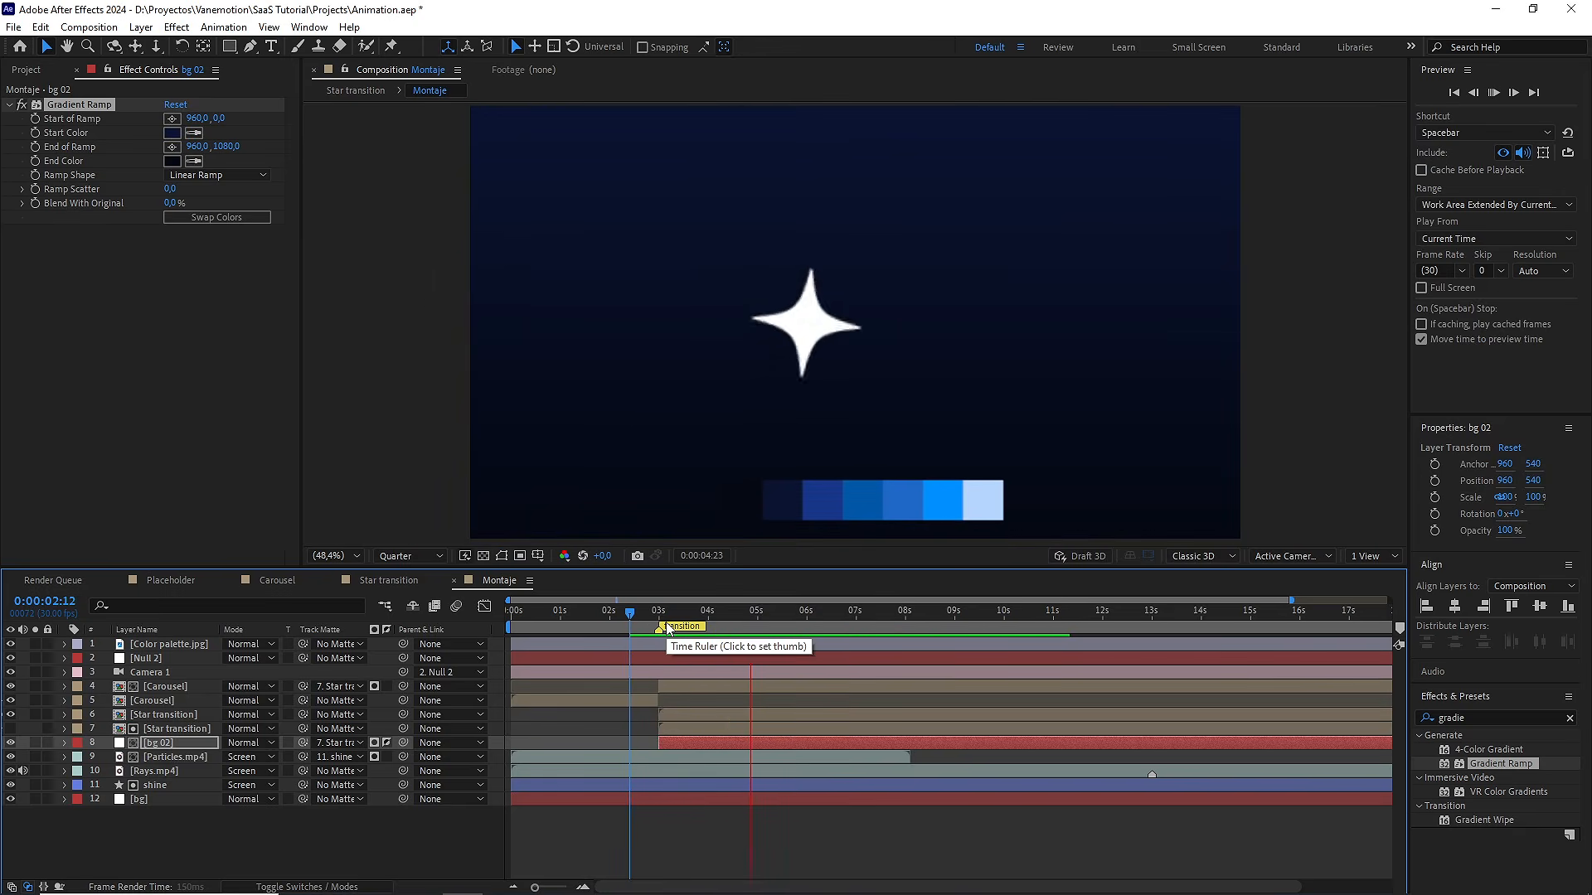
left_click(630, 614)
key("space")
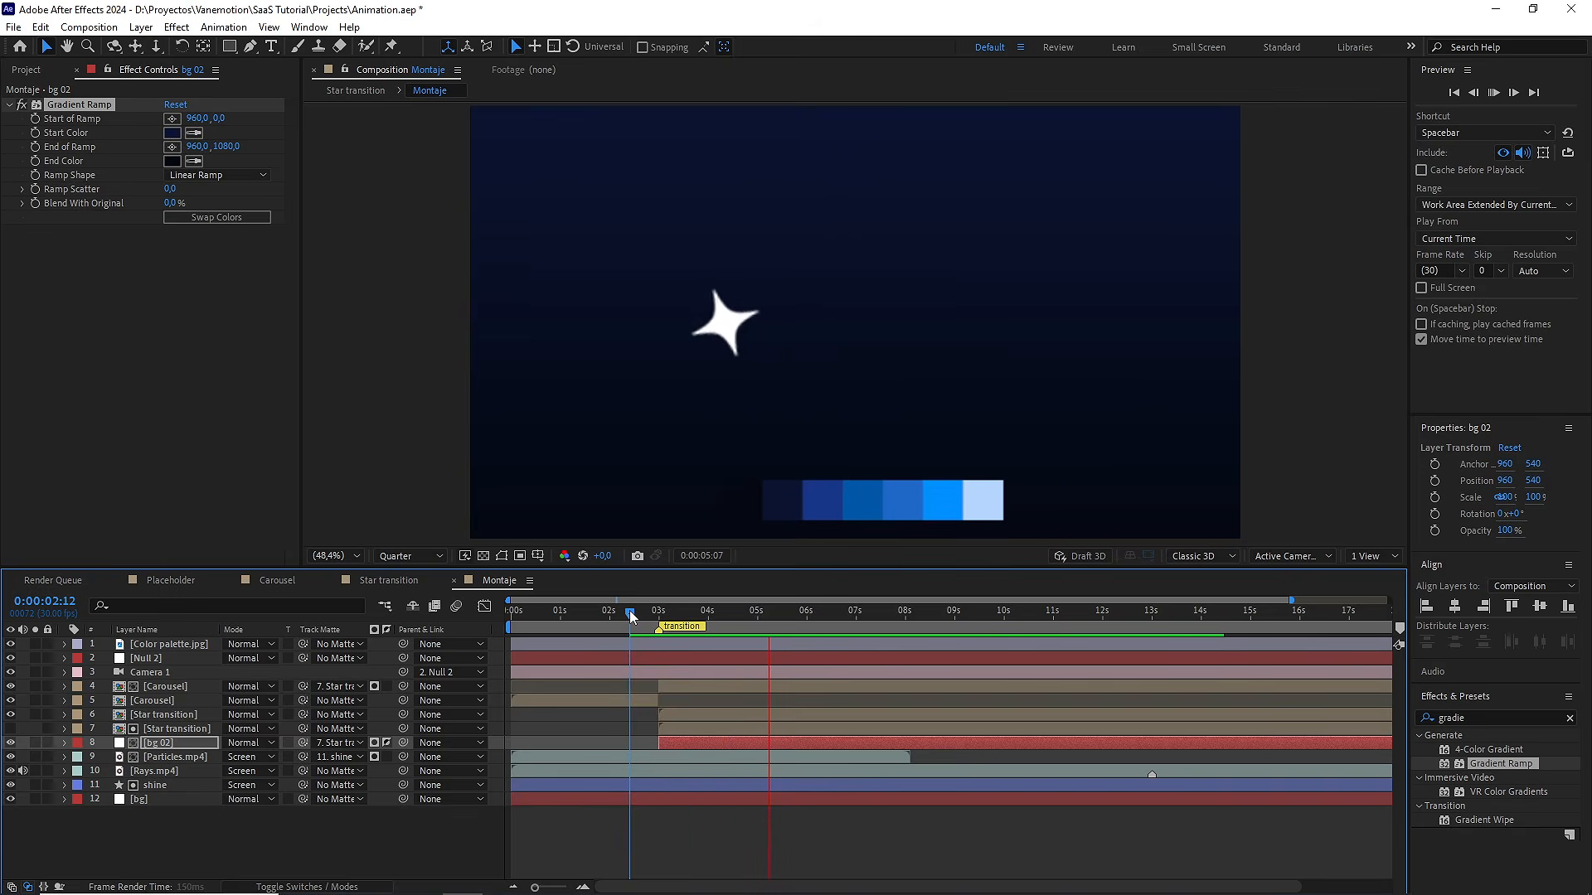
key("space")
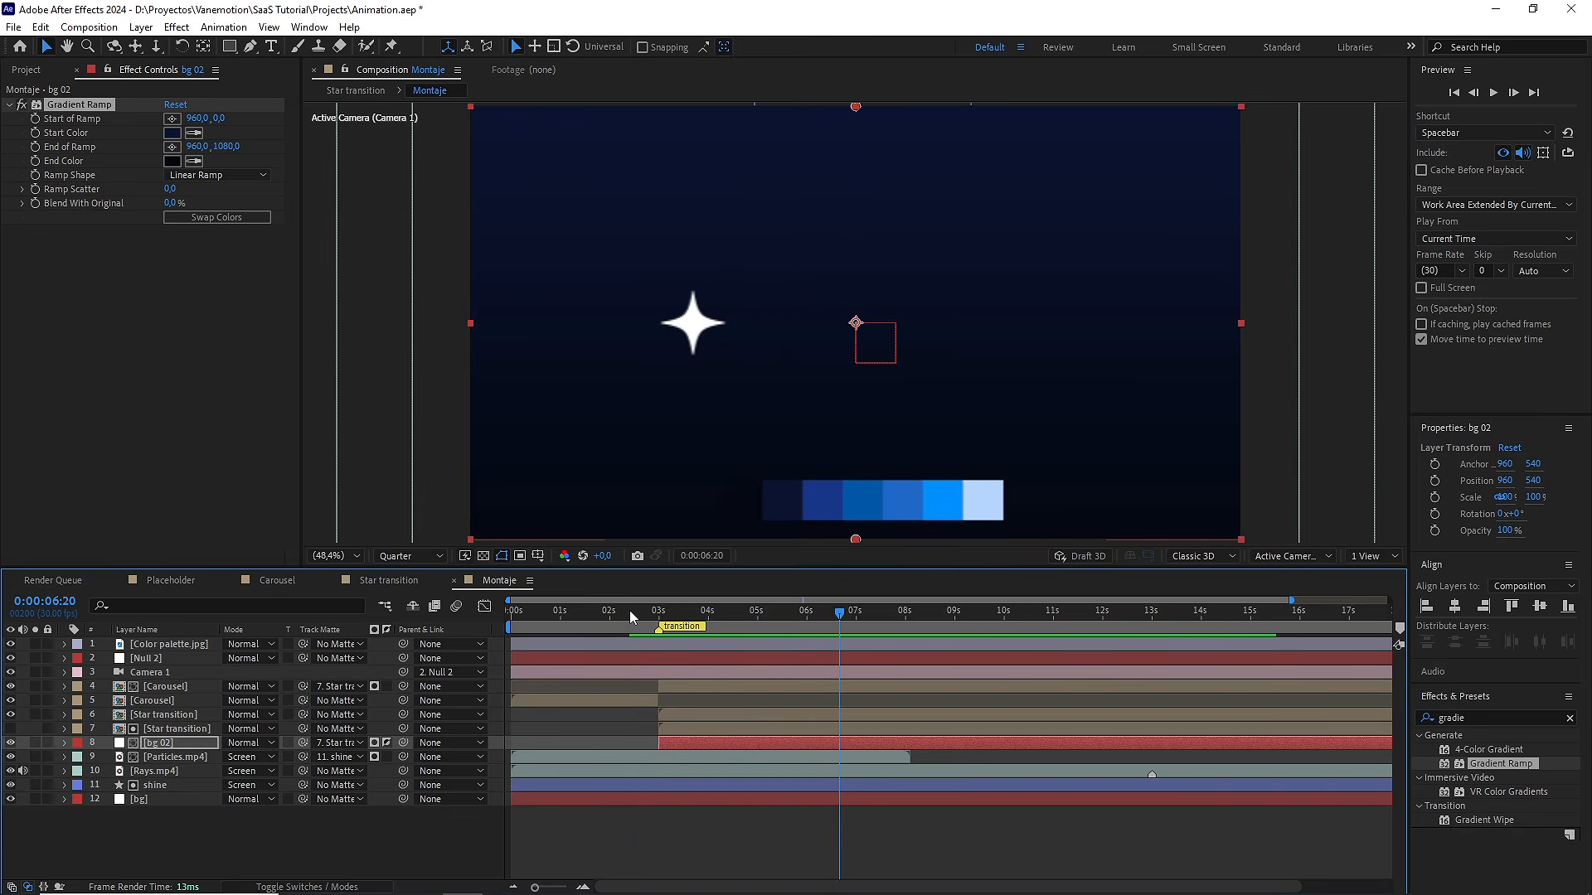
Create a new text layer reading "Subscribe" in the composition near the star
left_click(414, 828)
left_click(271, 47)
left_click(801, 261)
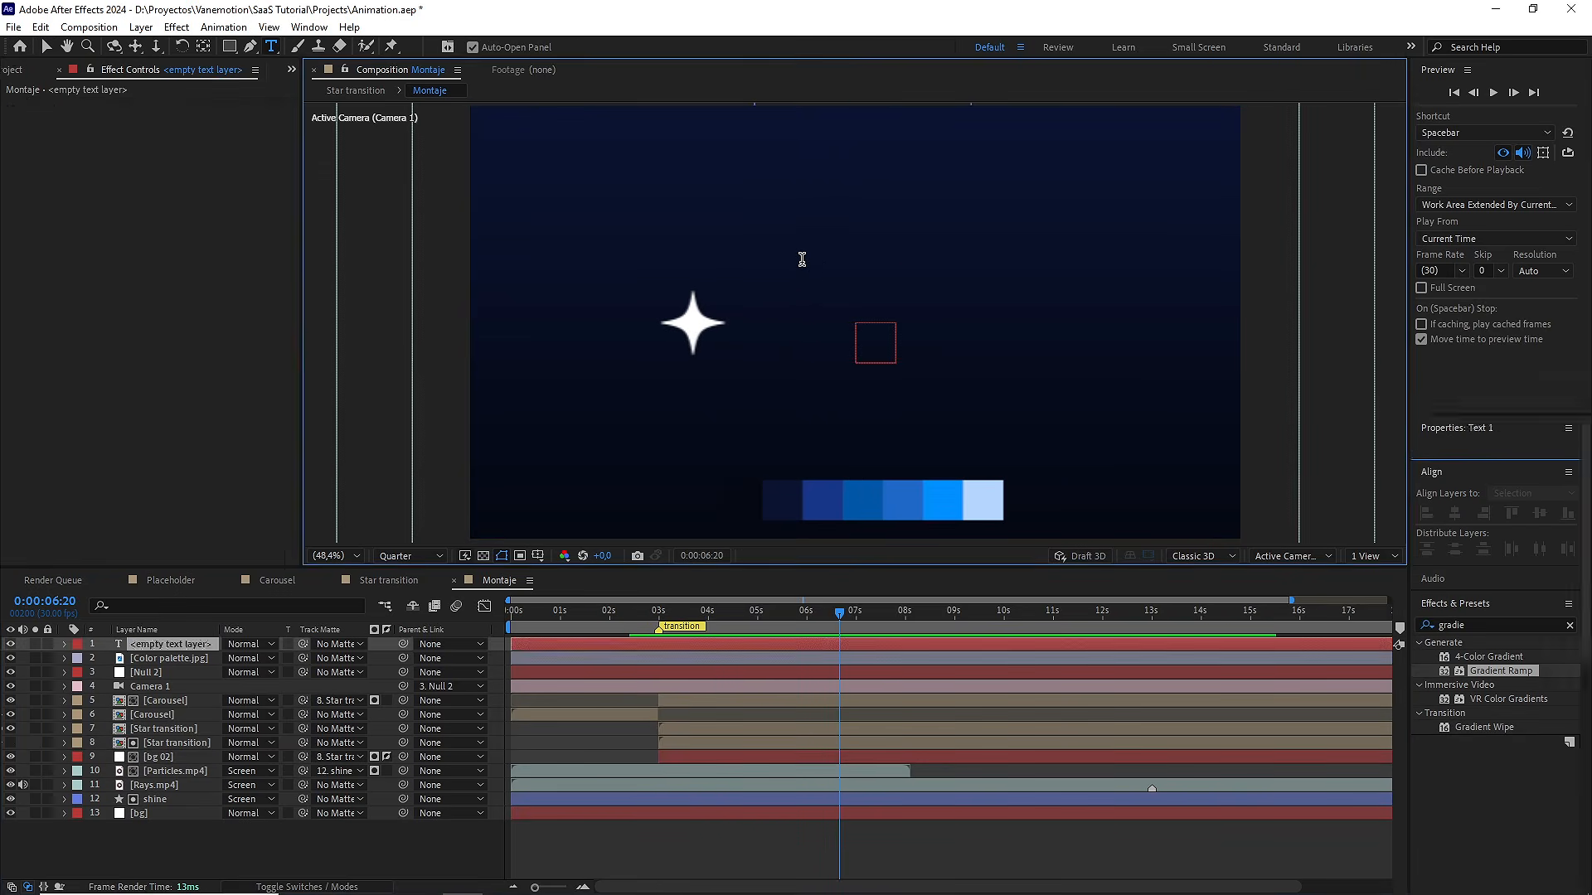
type("Subscribe")
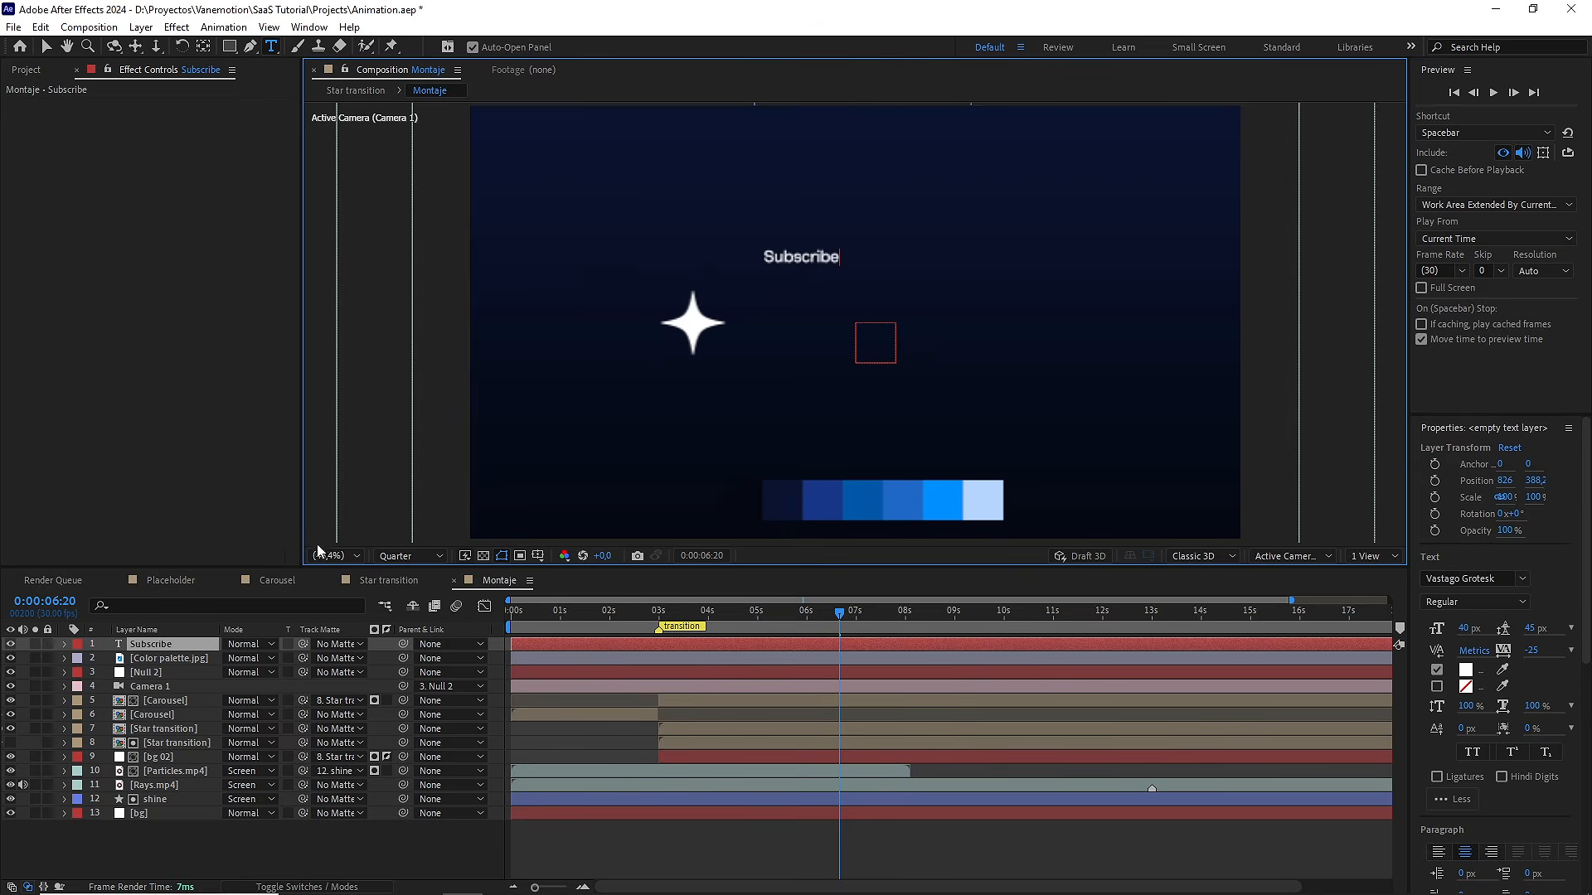
Make the Subscribe text layer 3D, center its anchor point in the text and center the layer in the composition
left_click(192, 647)
key("F4")
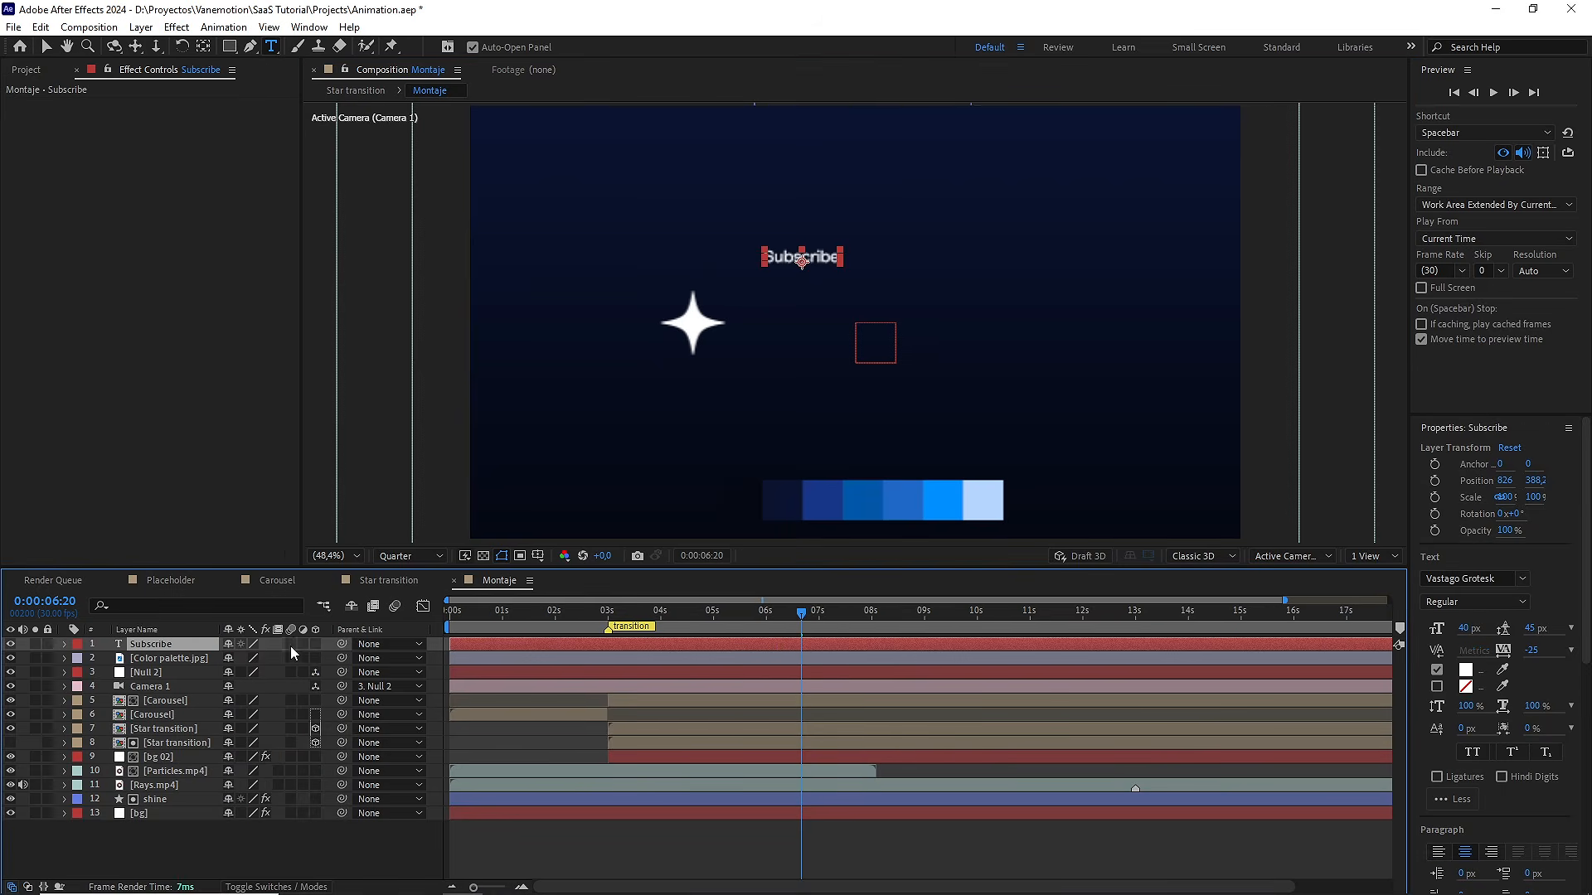
left_click(315, 645)
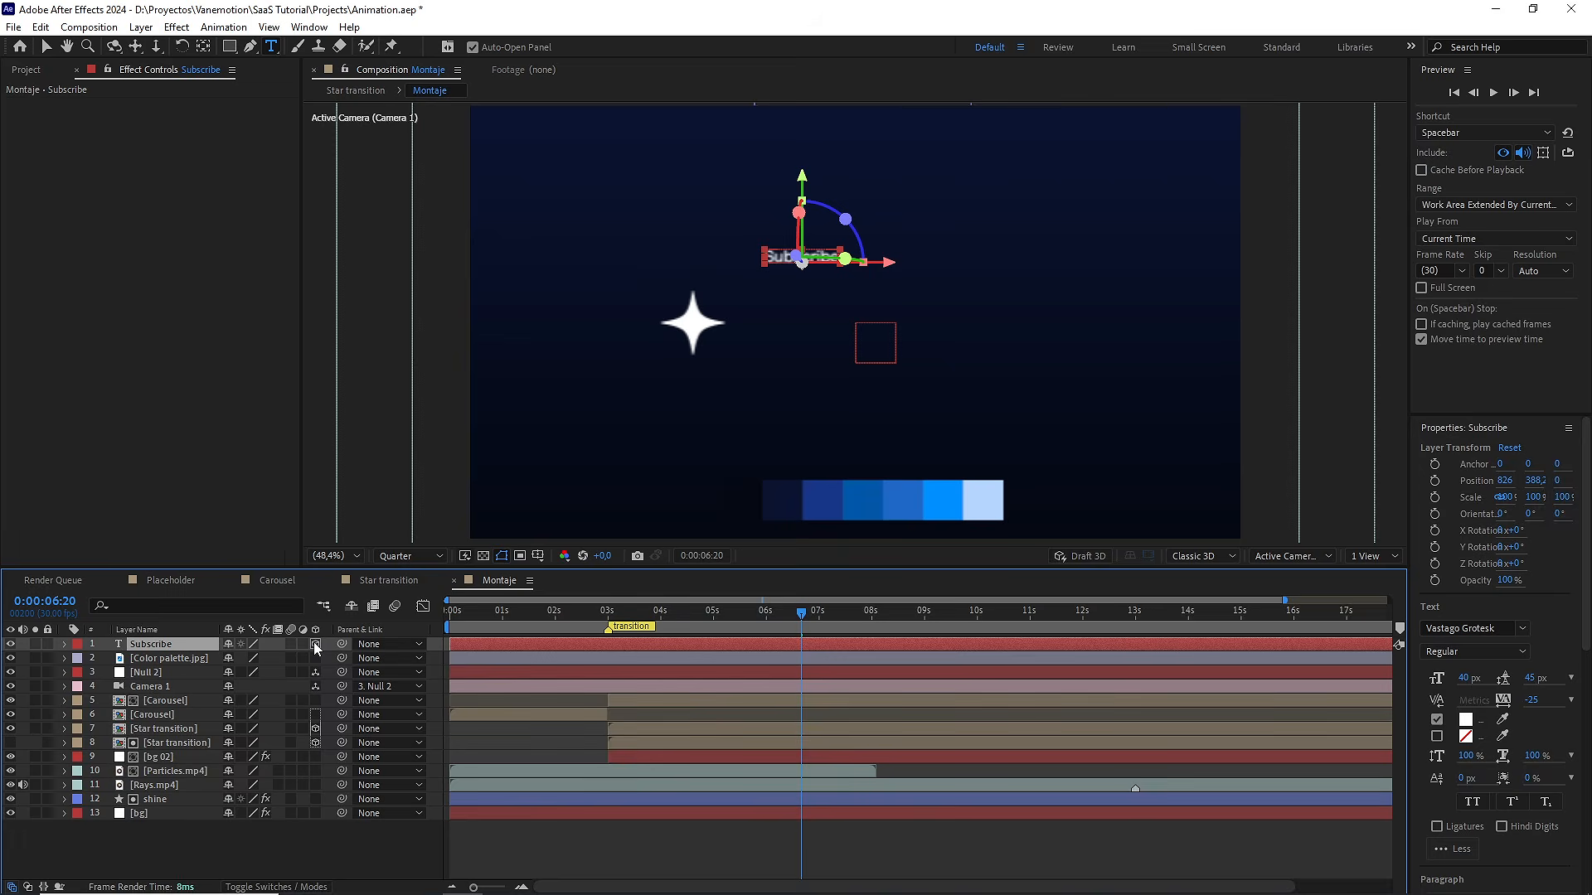
key("ctrl+alt+Home")
key("ctrl+Home")
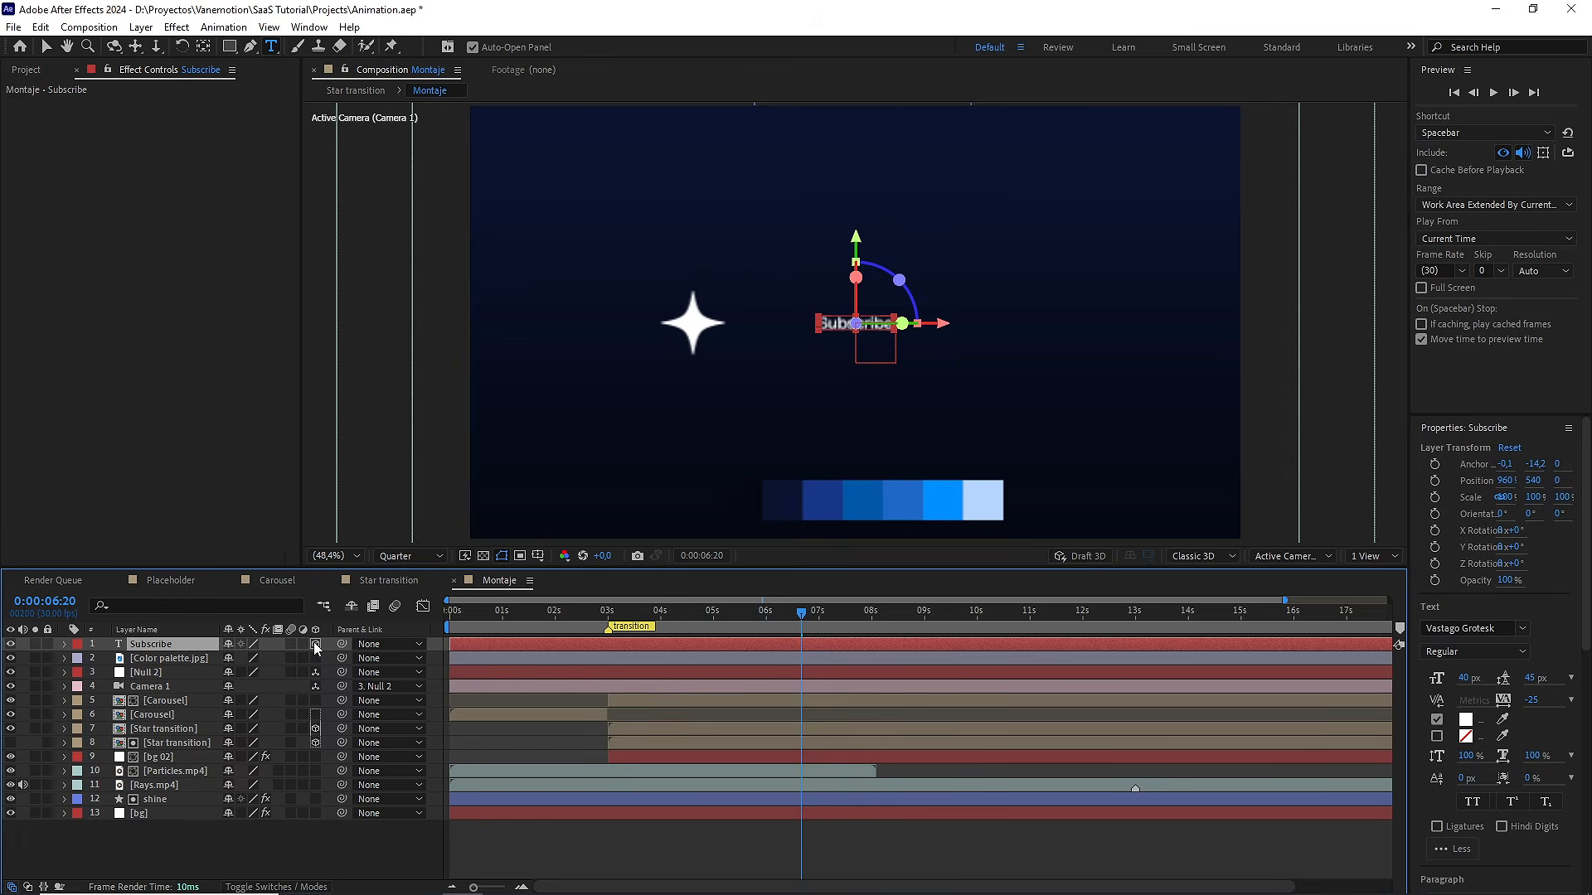
Show the proportional grid, scale the Subscribe text to about 383% and place it beside the star at position 1046, 540
key("v")
left_click_drag(818, 331, 768, 350)
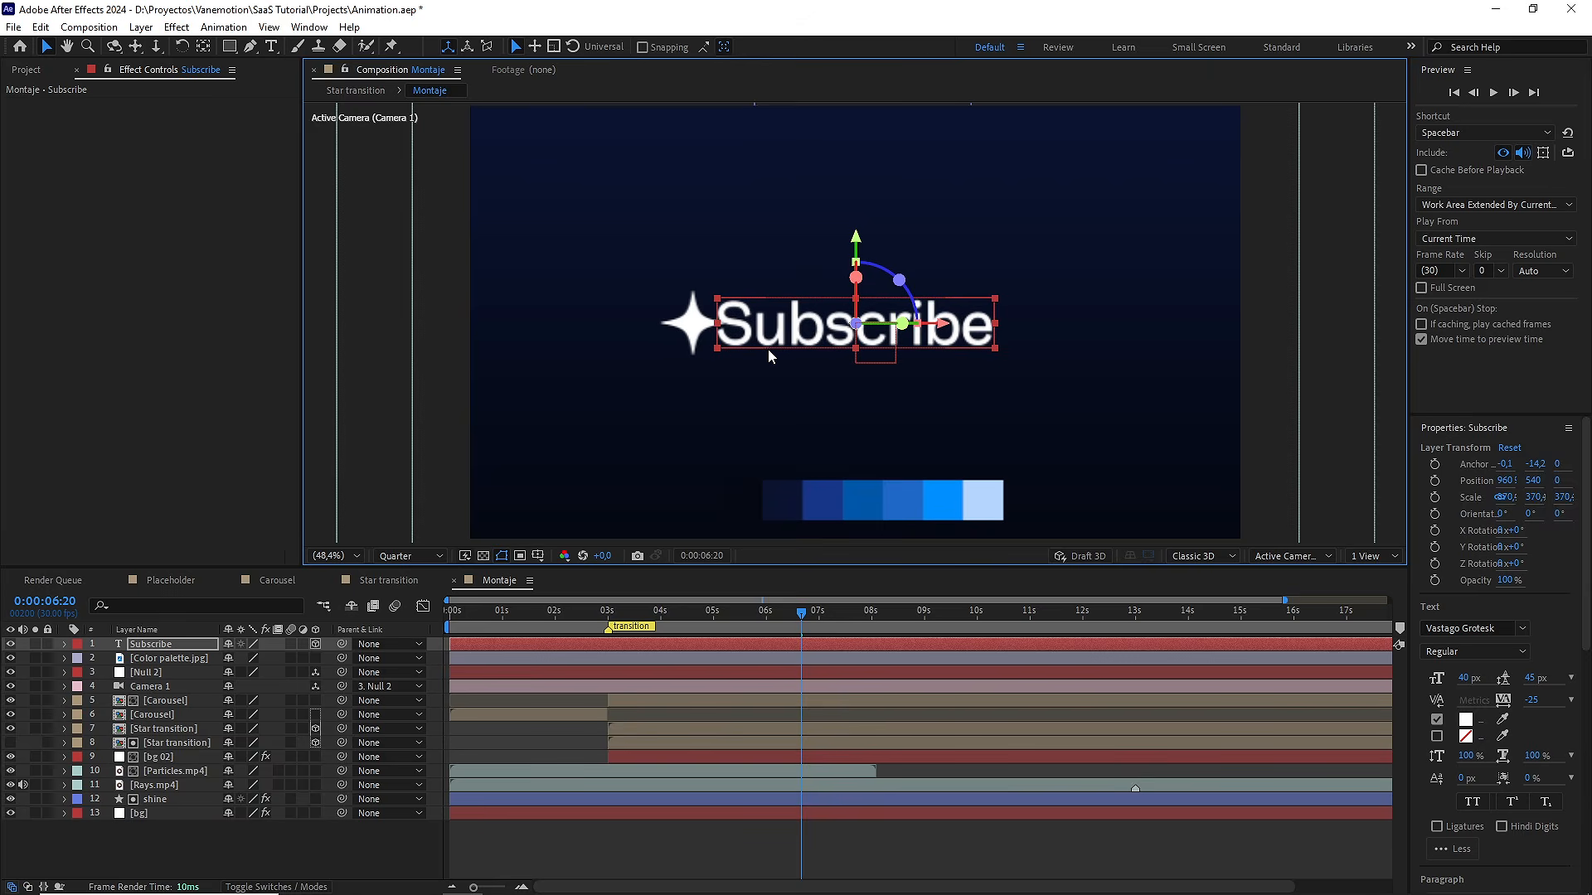
left_click(537, 555)
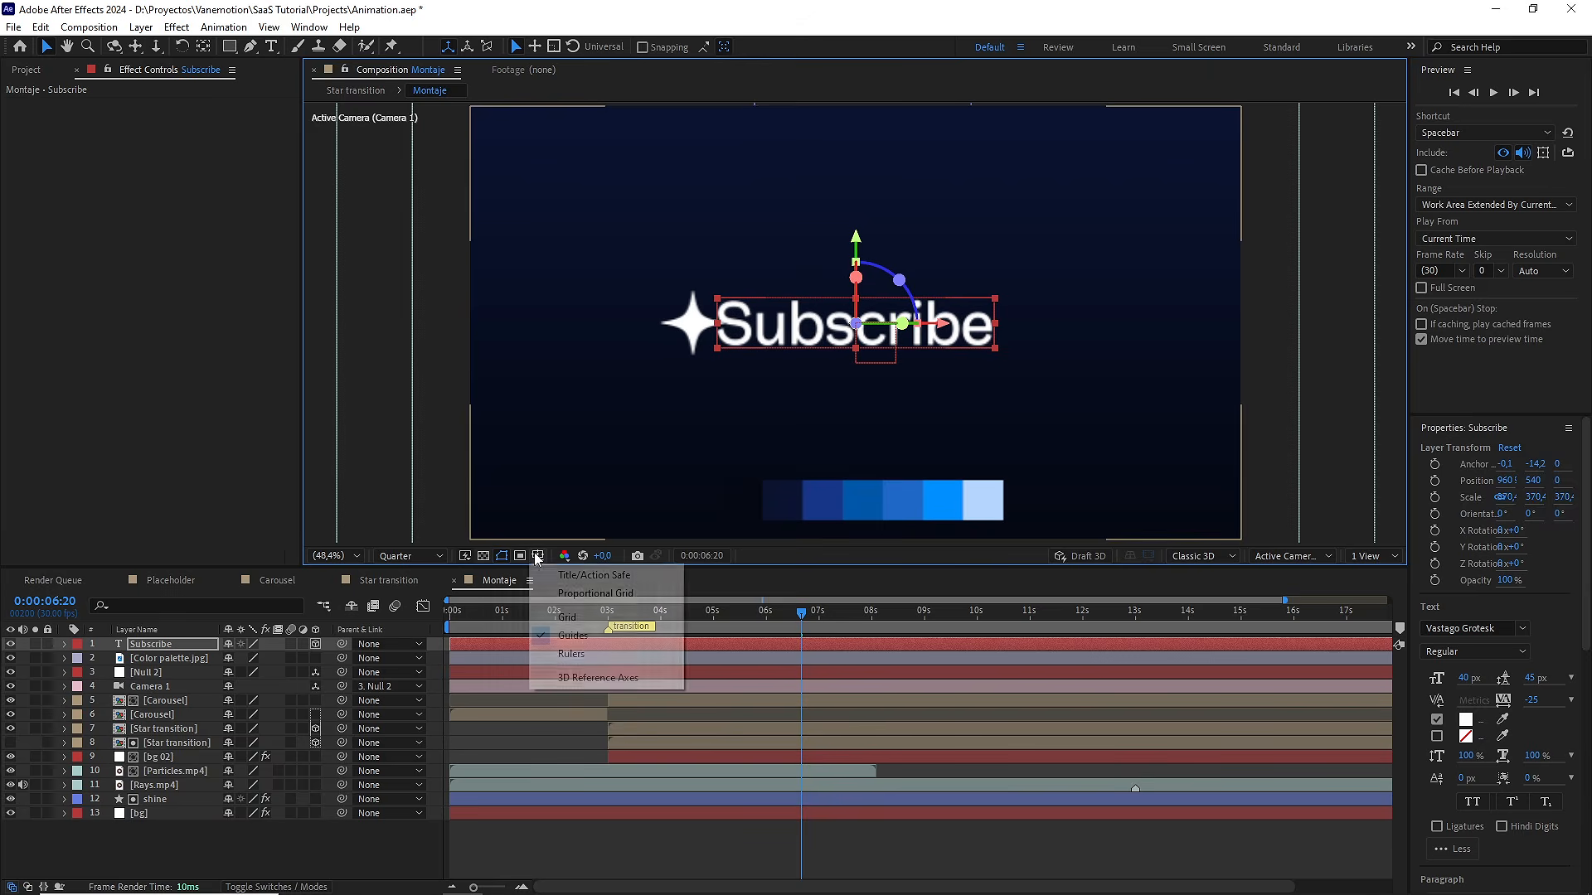
left_click(576, 594)
left_click_drag(951, 326, 1035, 349)
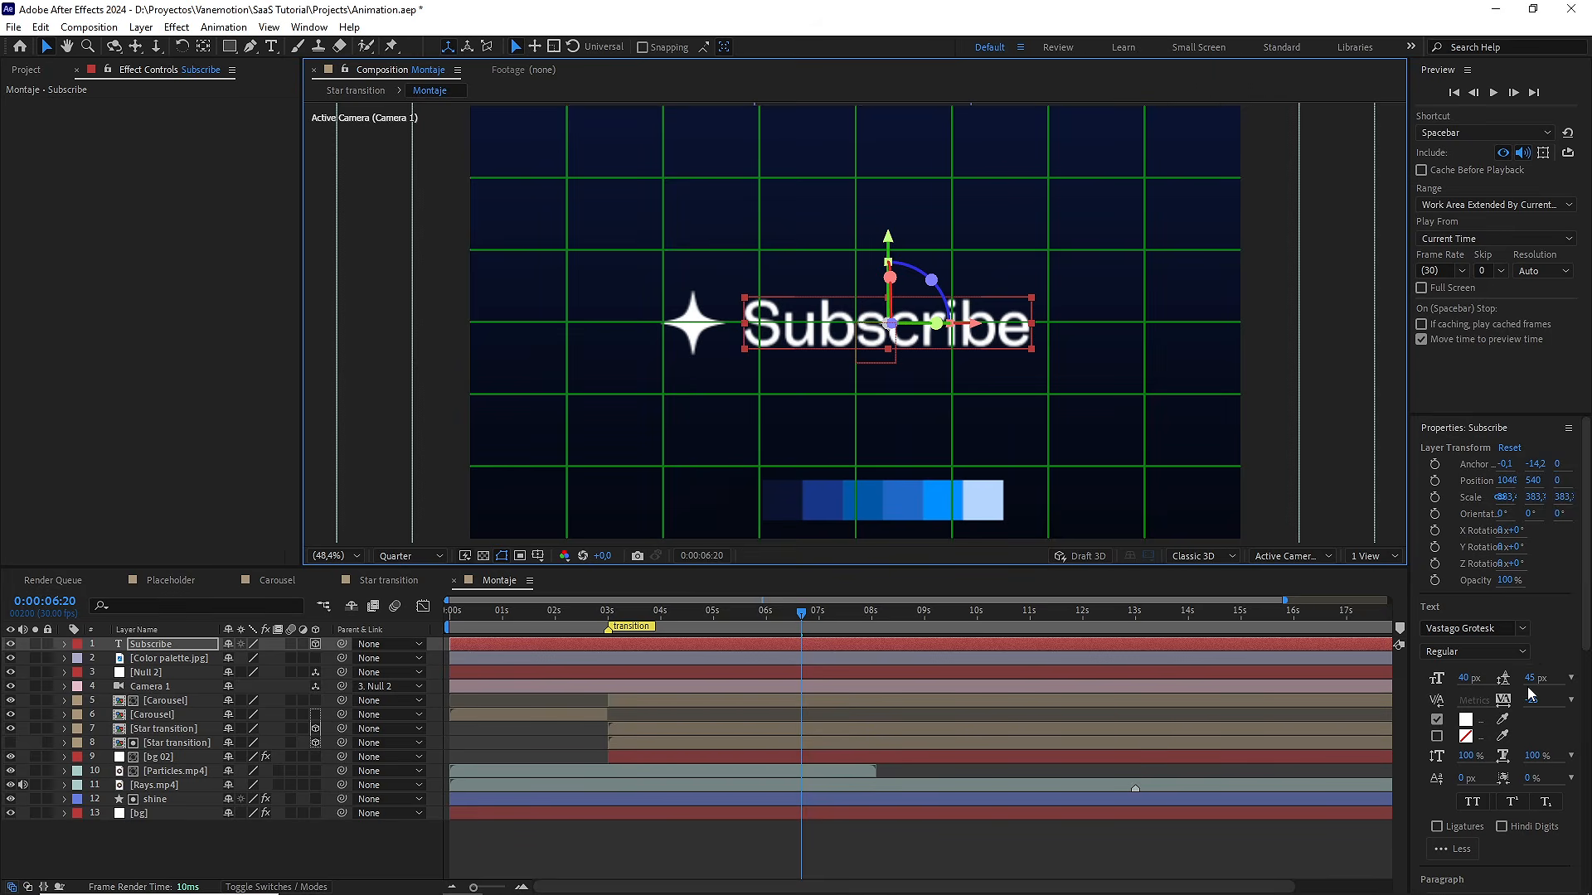
Expand the Subscribe layer to reveal its Text and Transform property groups
left_click(179, 646)
left_click(65, 645)
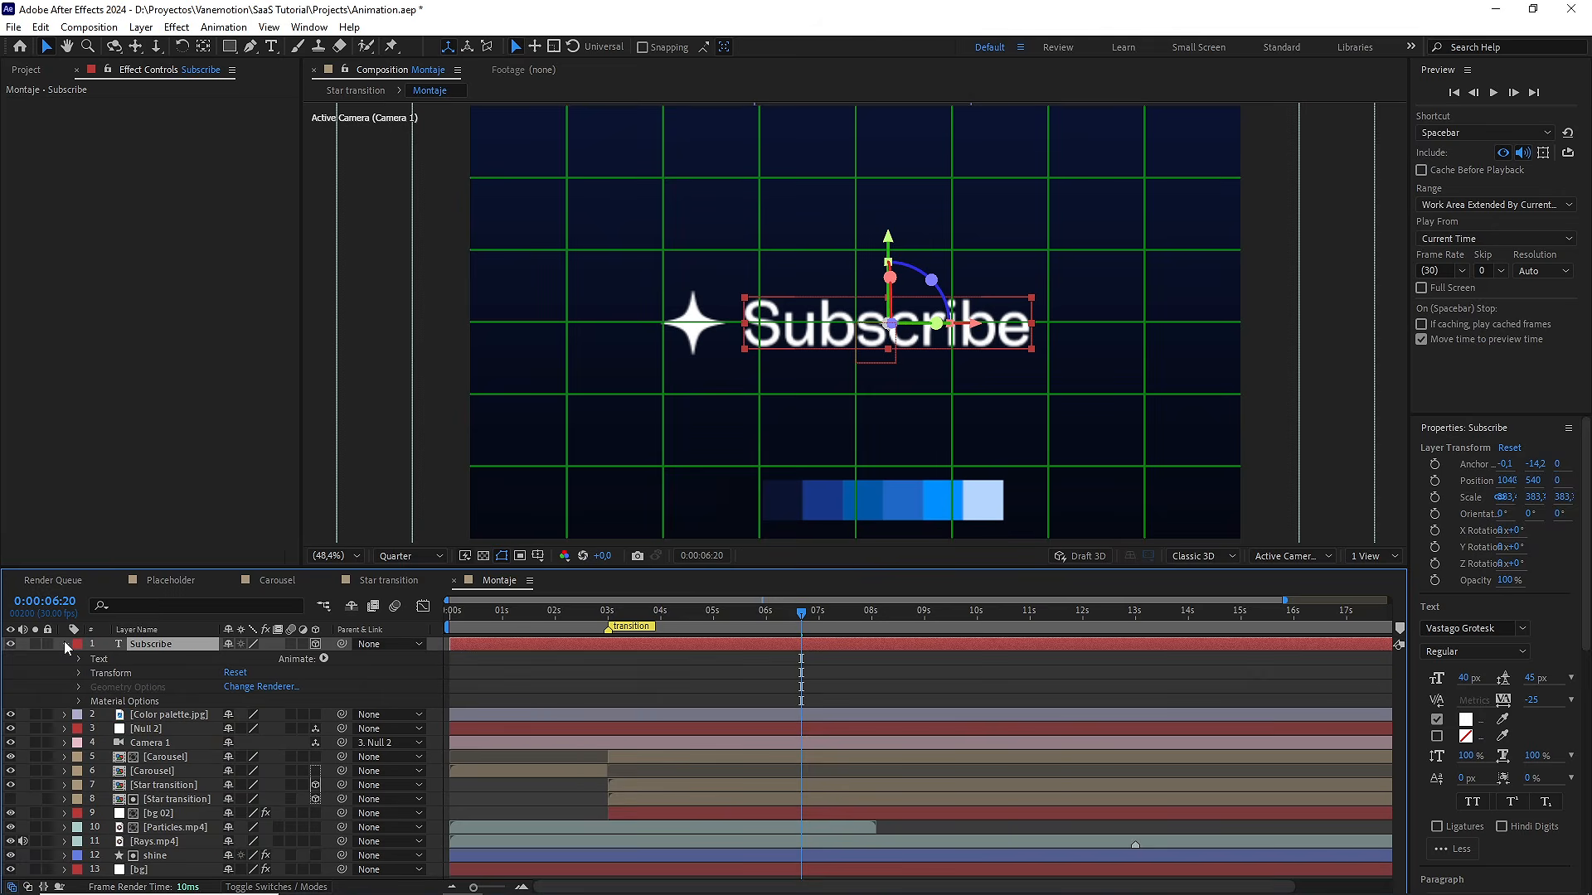
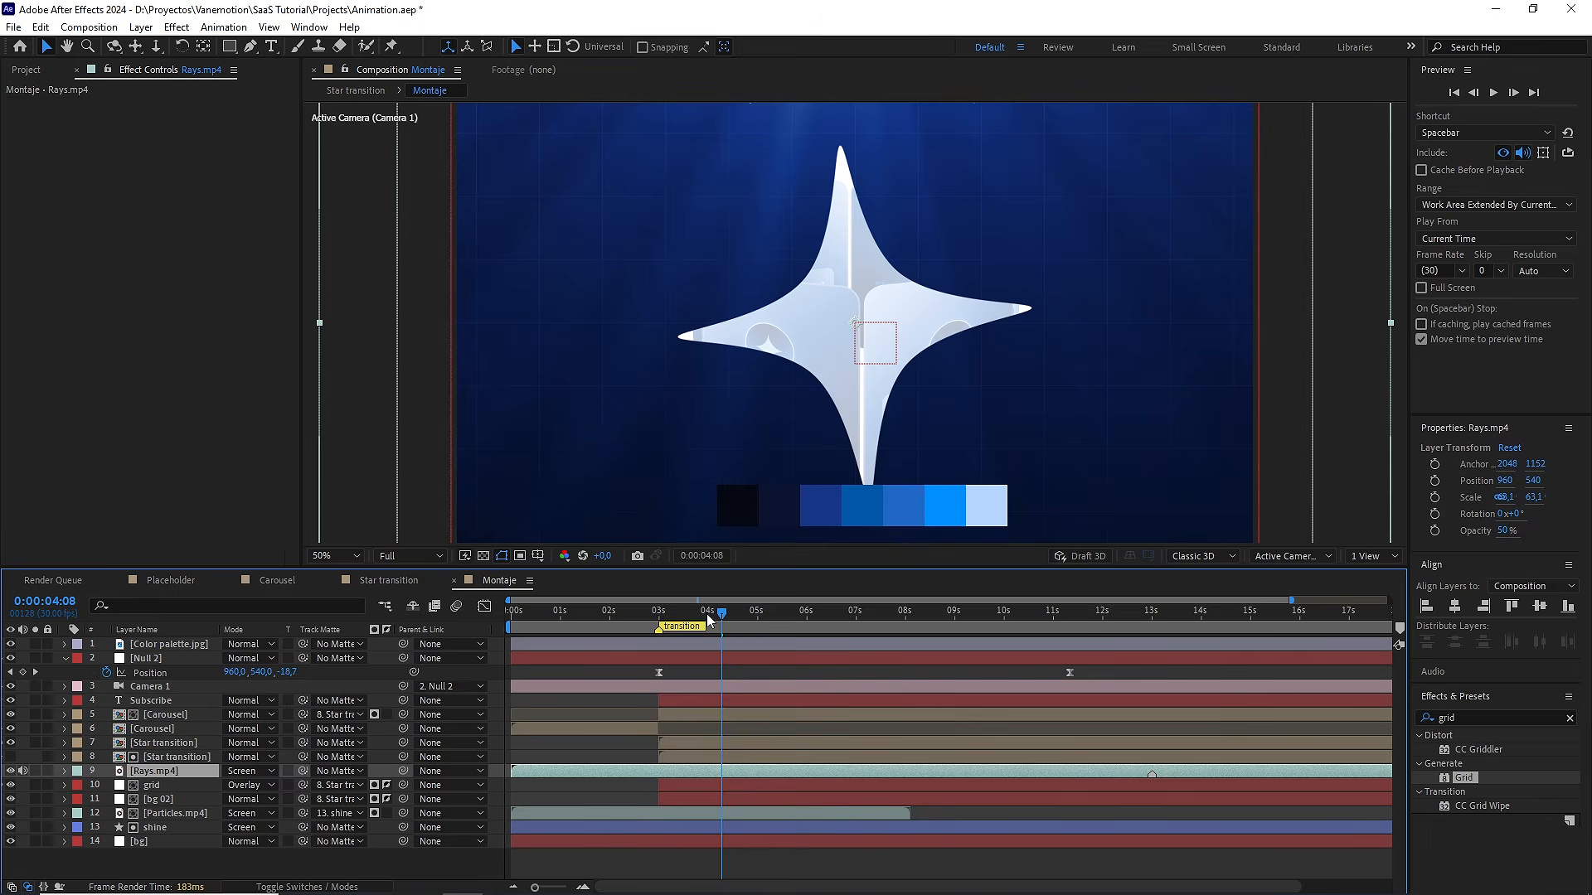
Return to 0:00:00:00 with the preview resolution at Full and hide the Color palette.jpg layer
key("space")
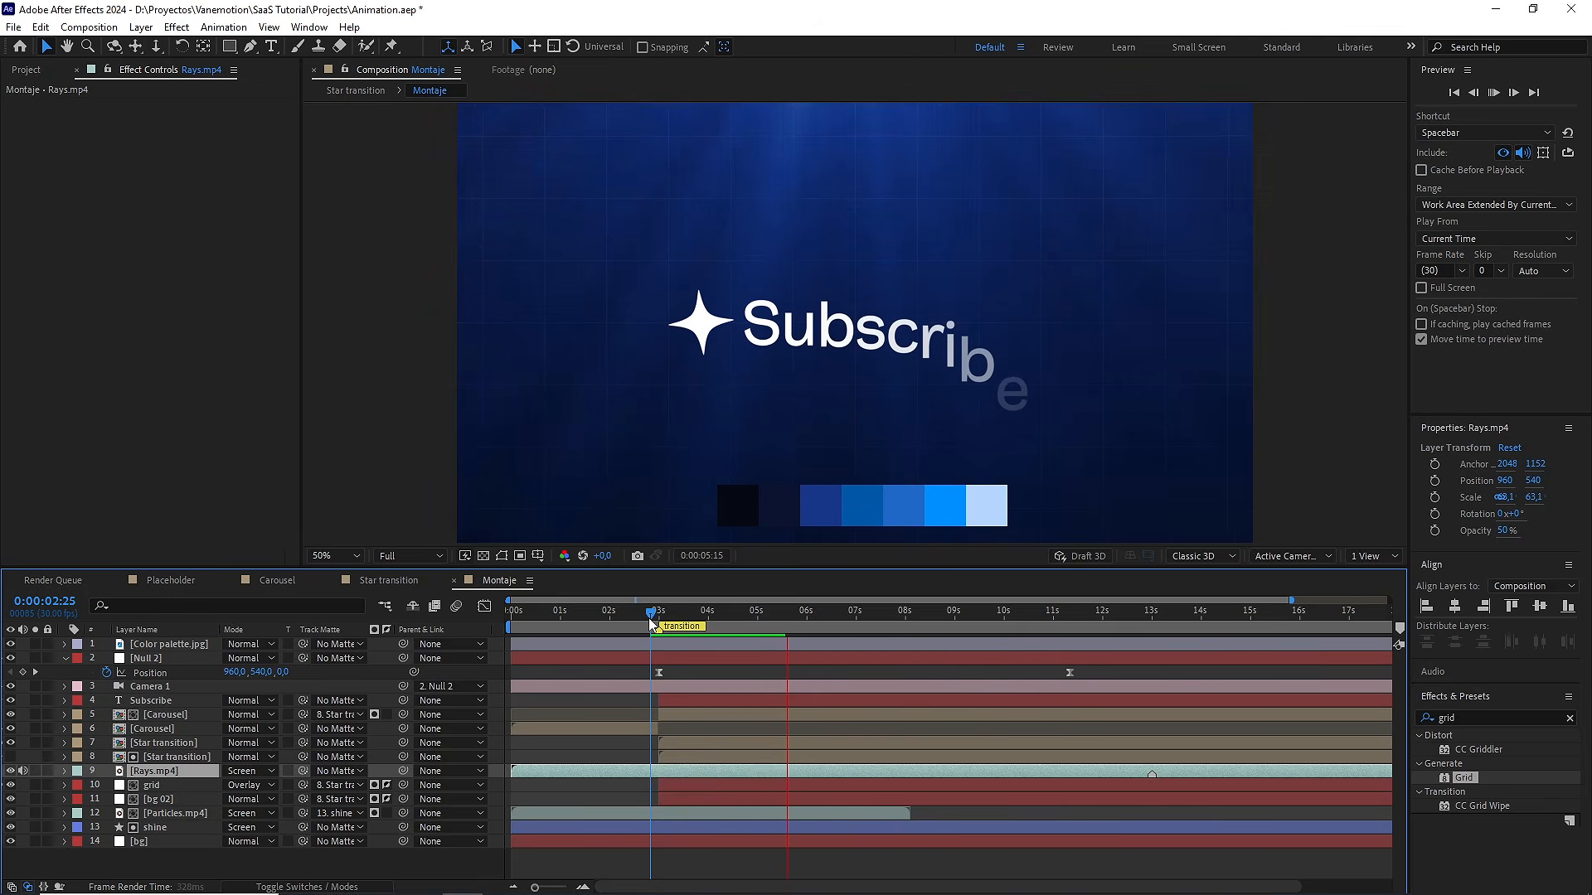
left_click_drag(651, 621, 500, 628)
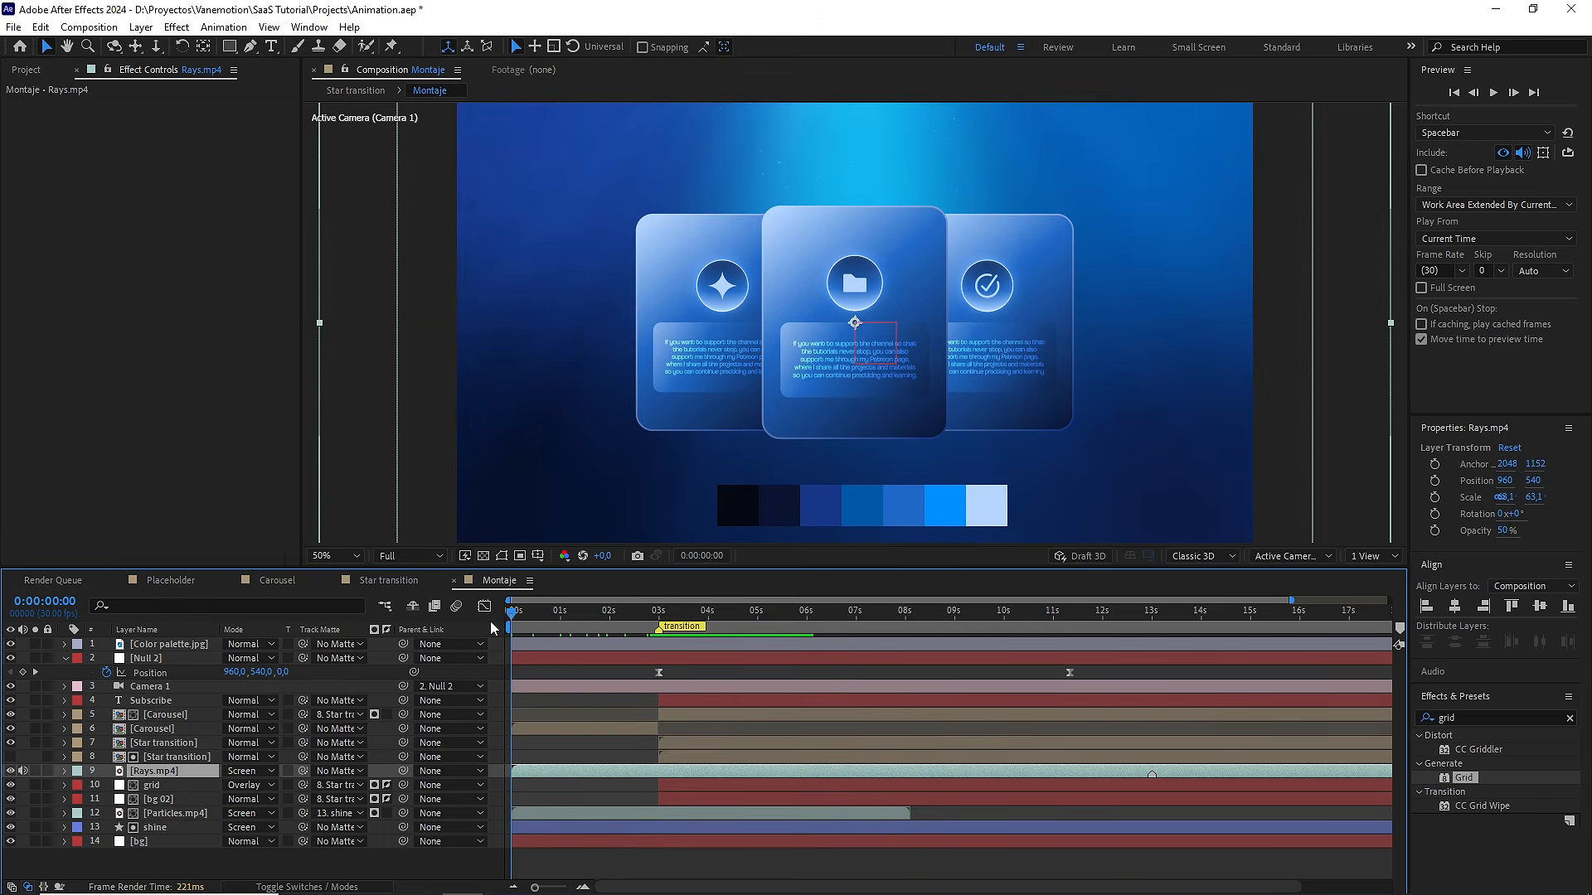
left_click(265, 862)
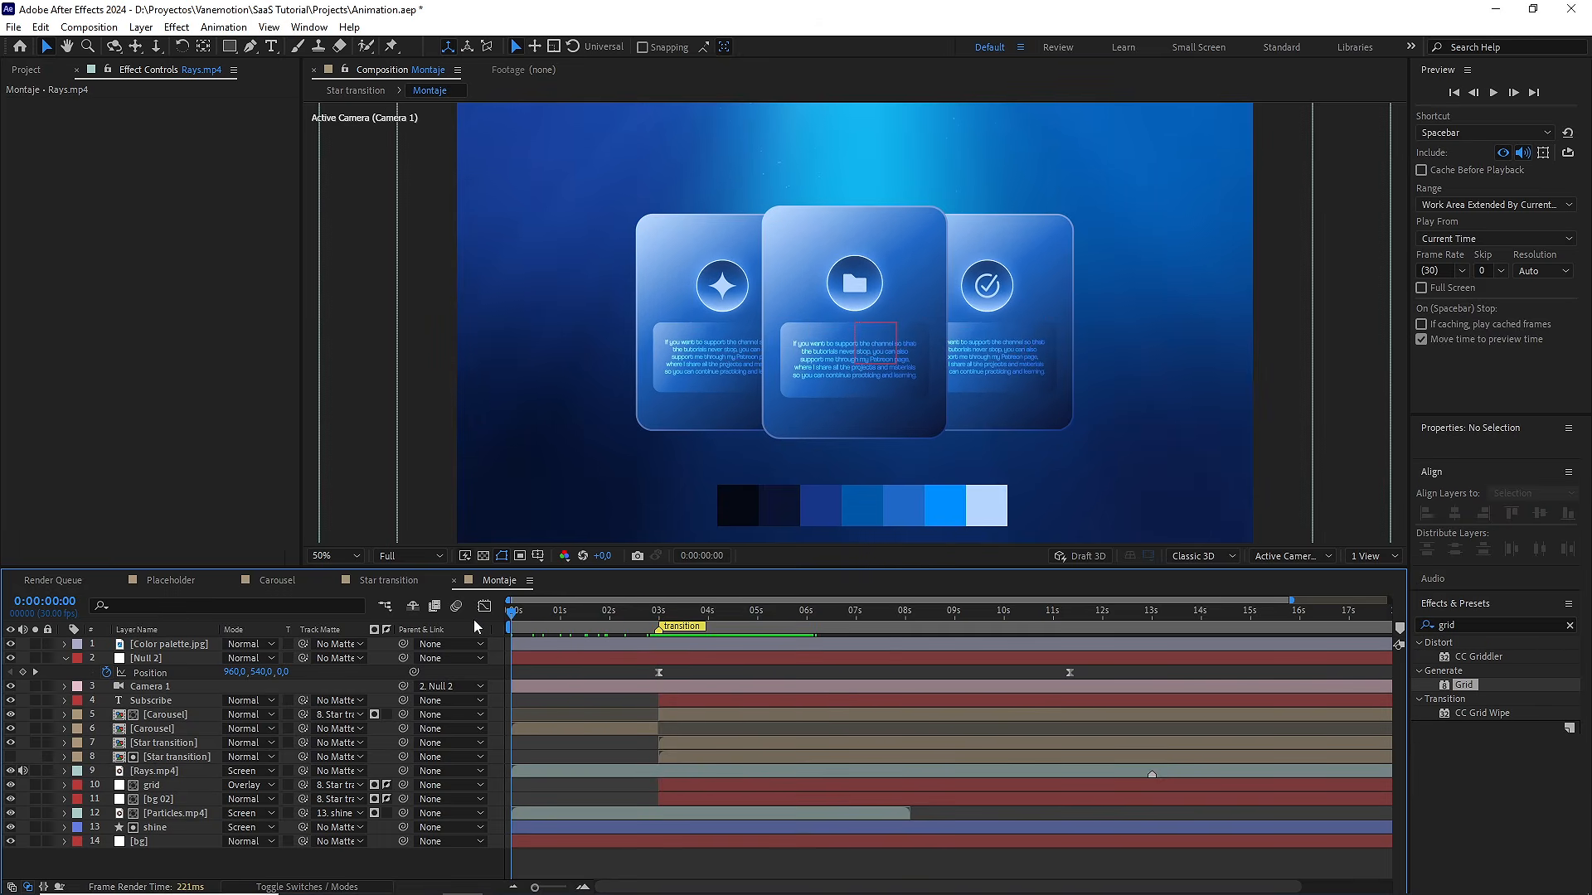
left_click(408, 556)
left_click(402, 592)
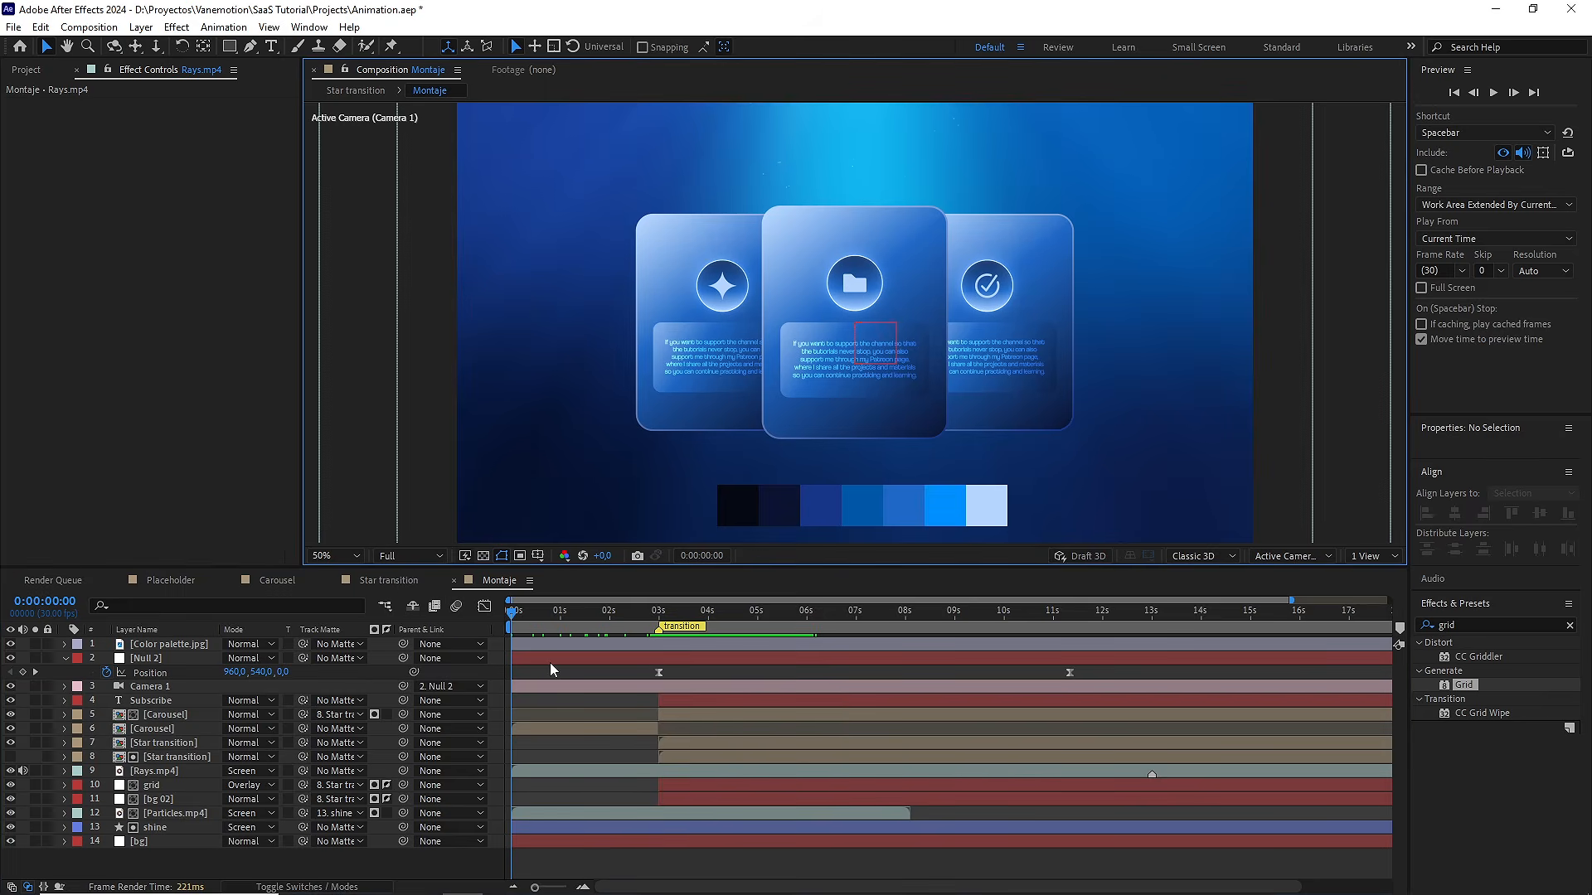
left_click(550, 666)
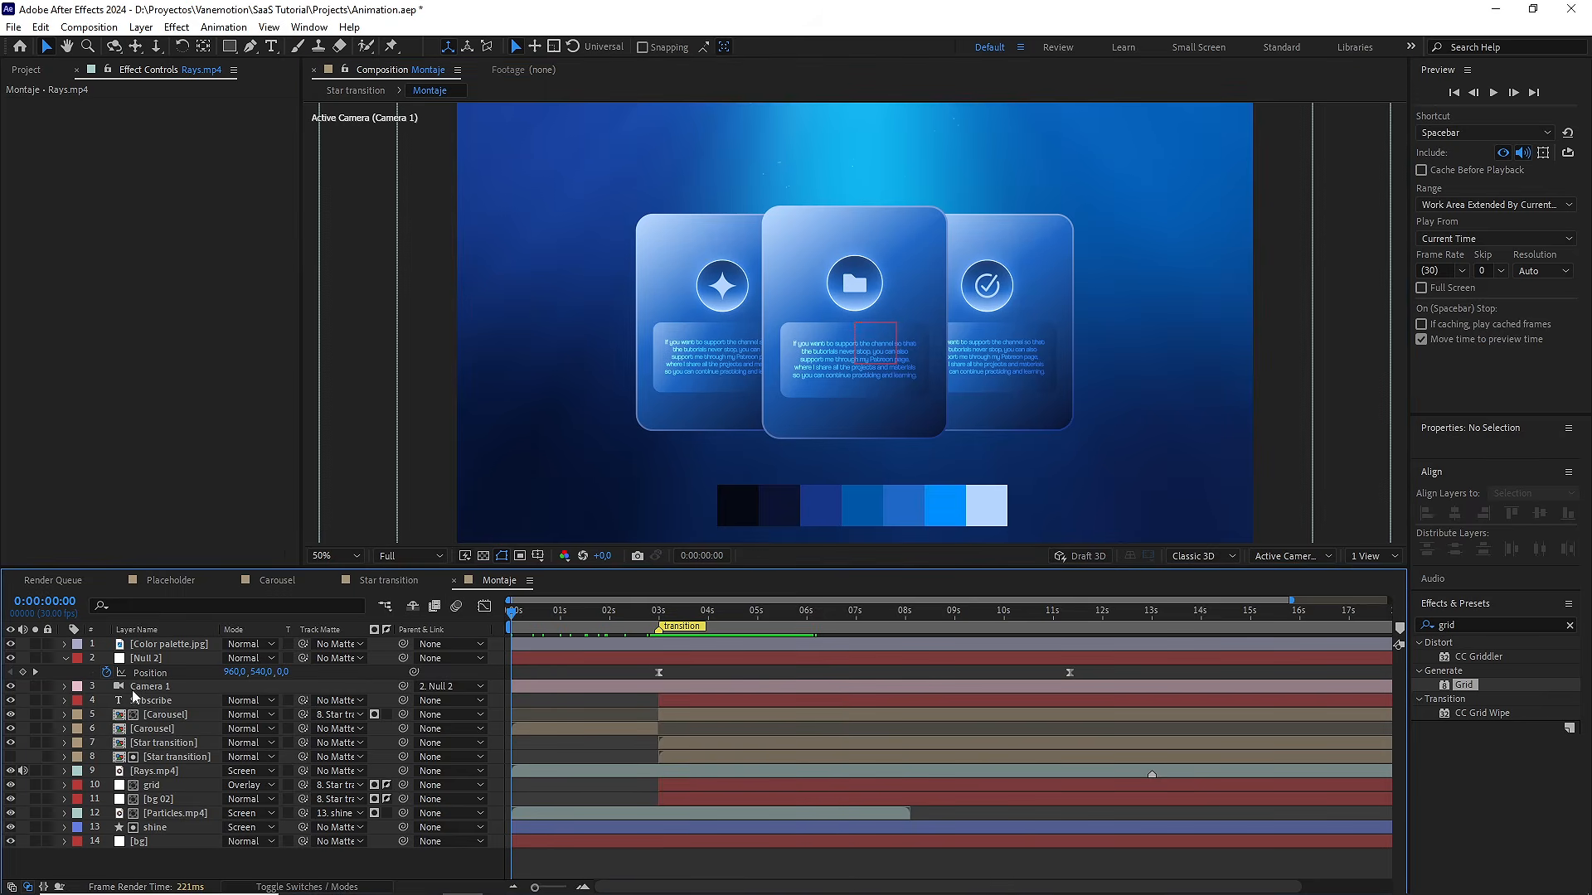
left_click(9, 644)
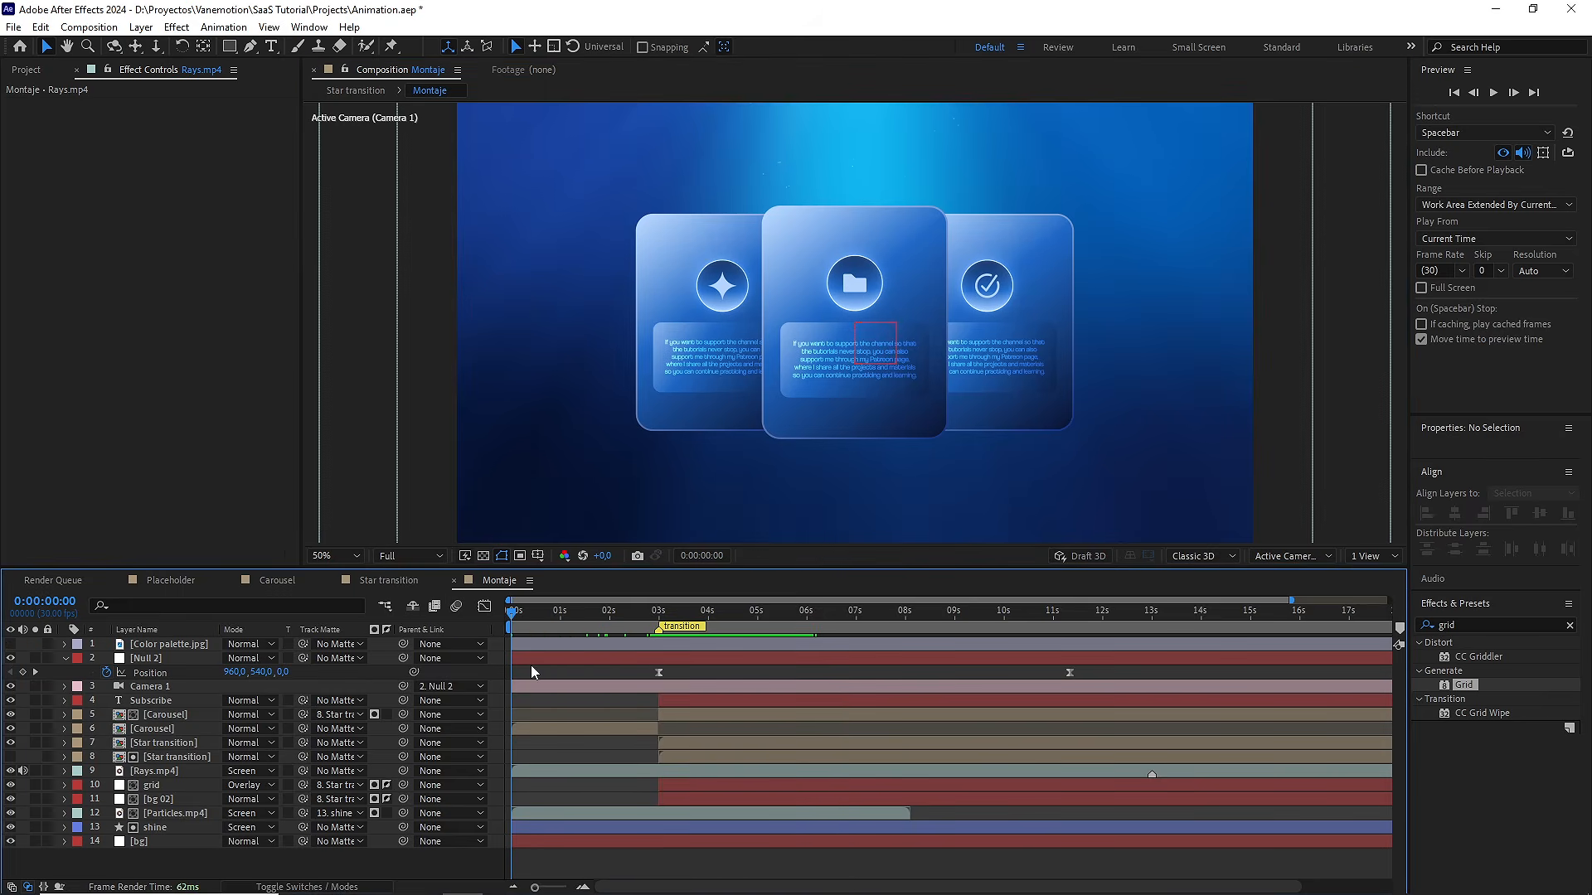
Play the whole animation from 0:00:00:00, return to the start and collapse the Null 2 layer's properties
key("space")
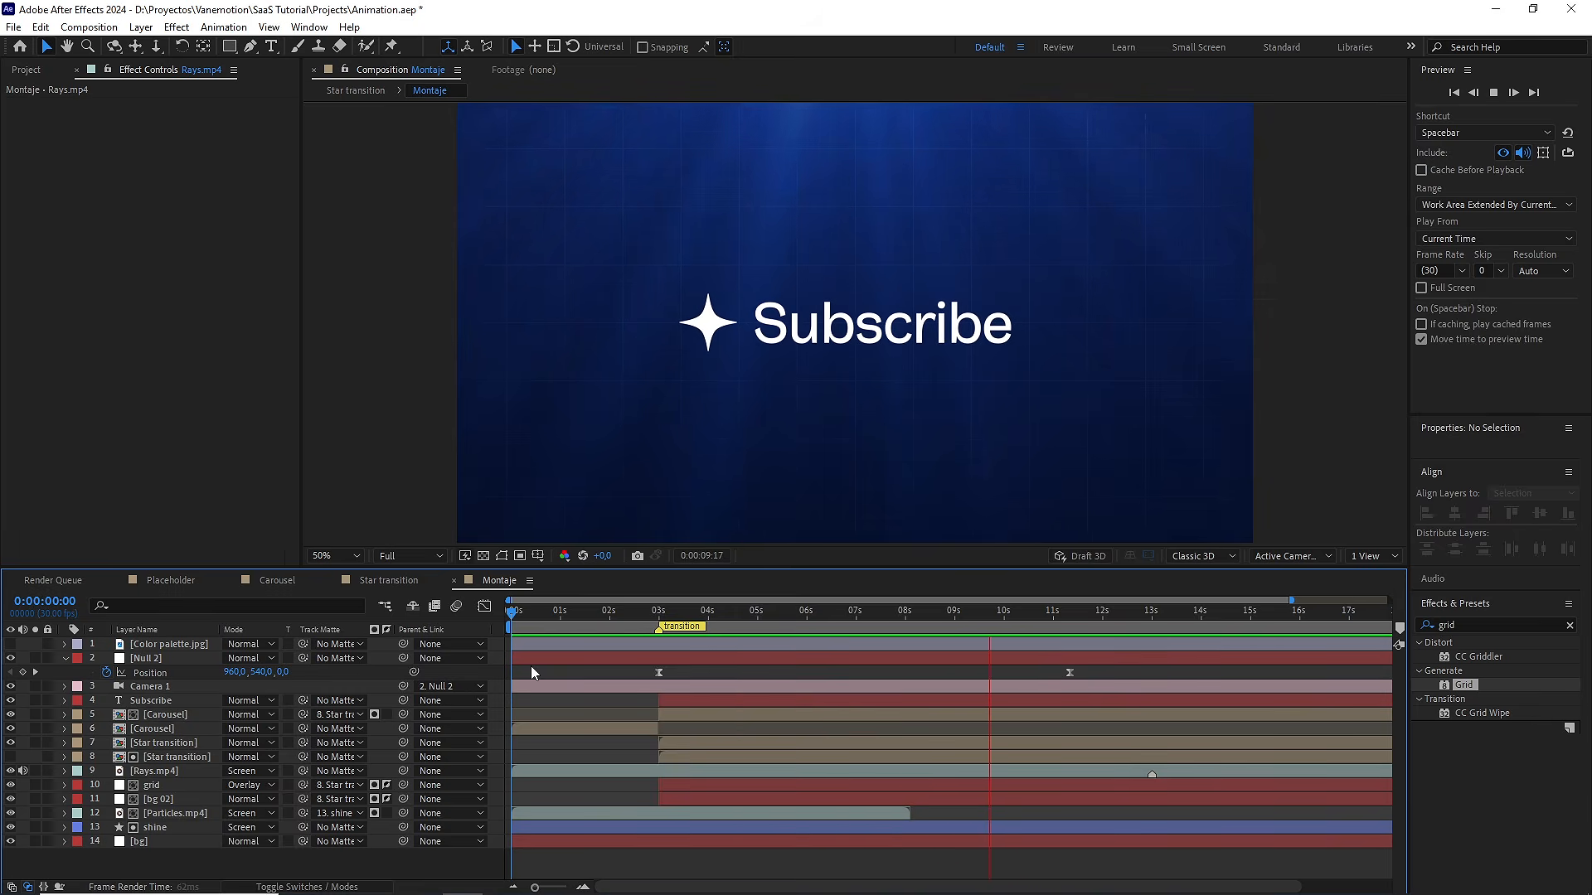
key("space")
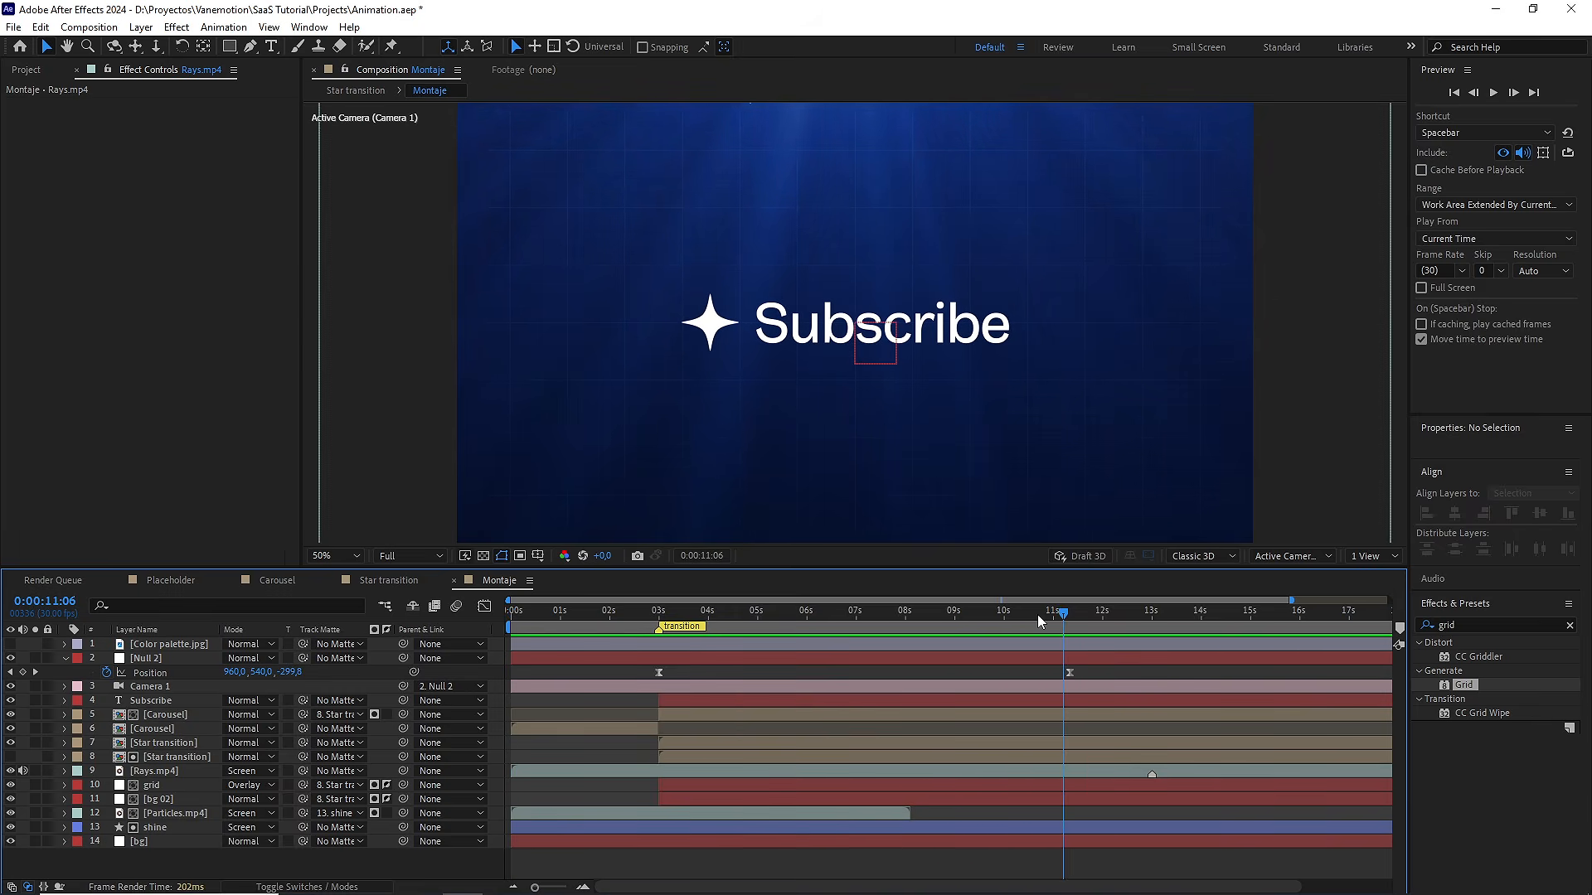
left_click_drag(1037, 614, 488, 611)
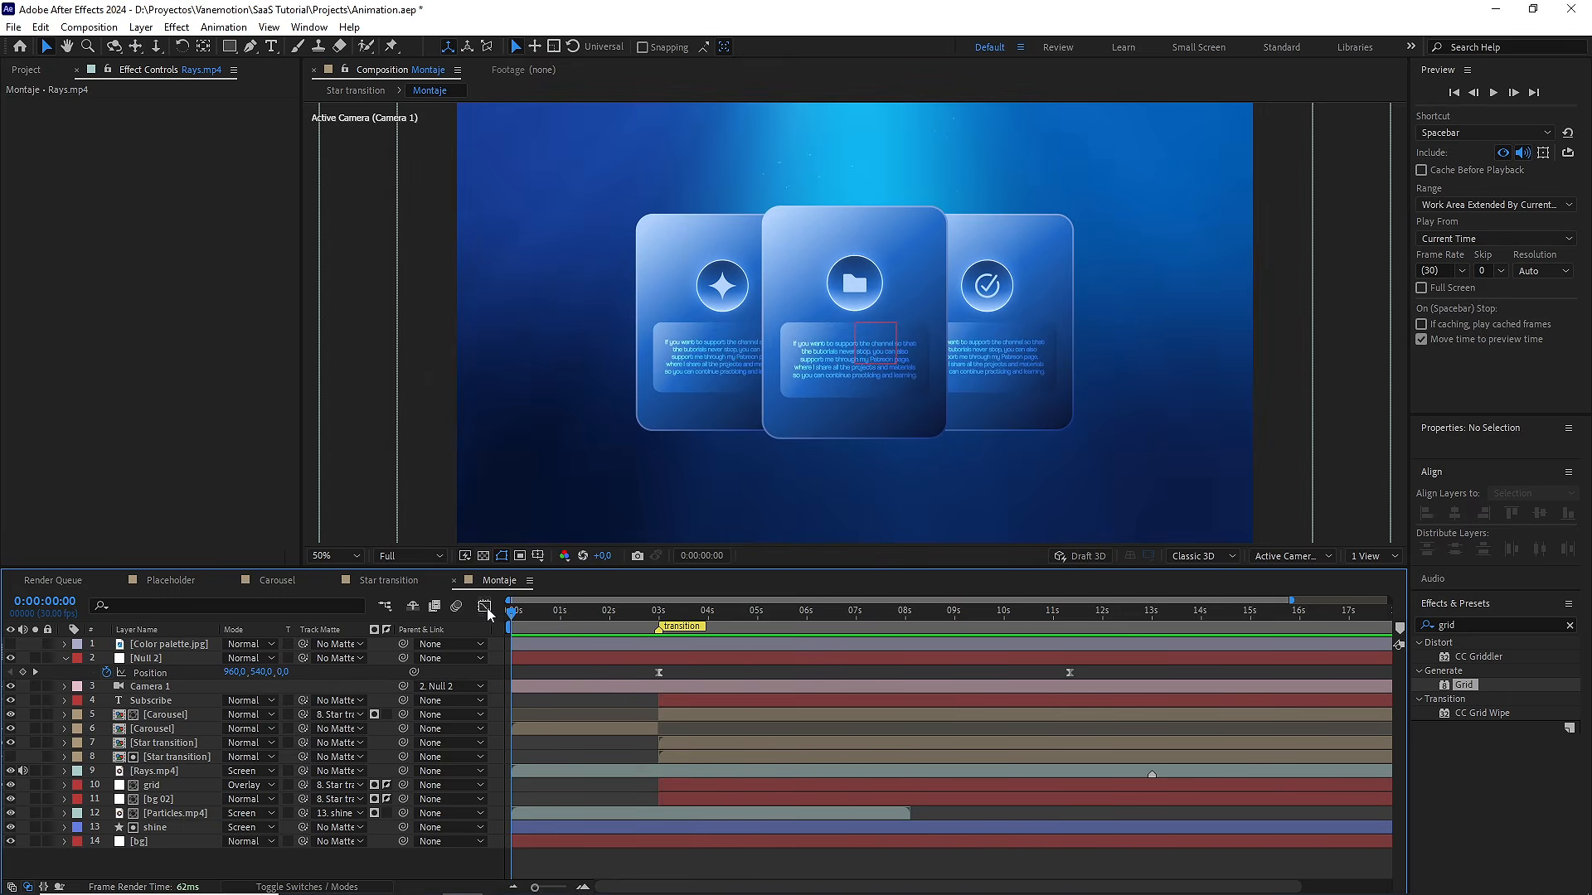
left_click(65, 659)
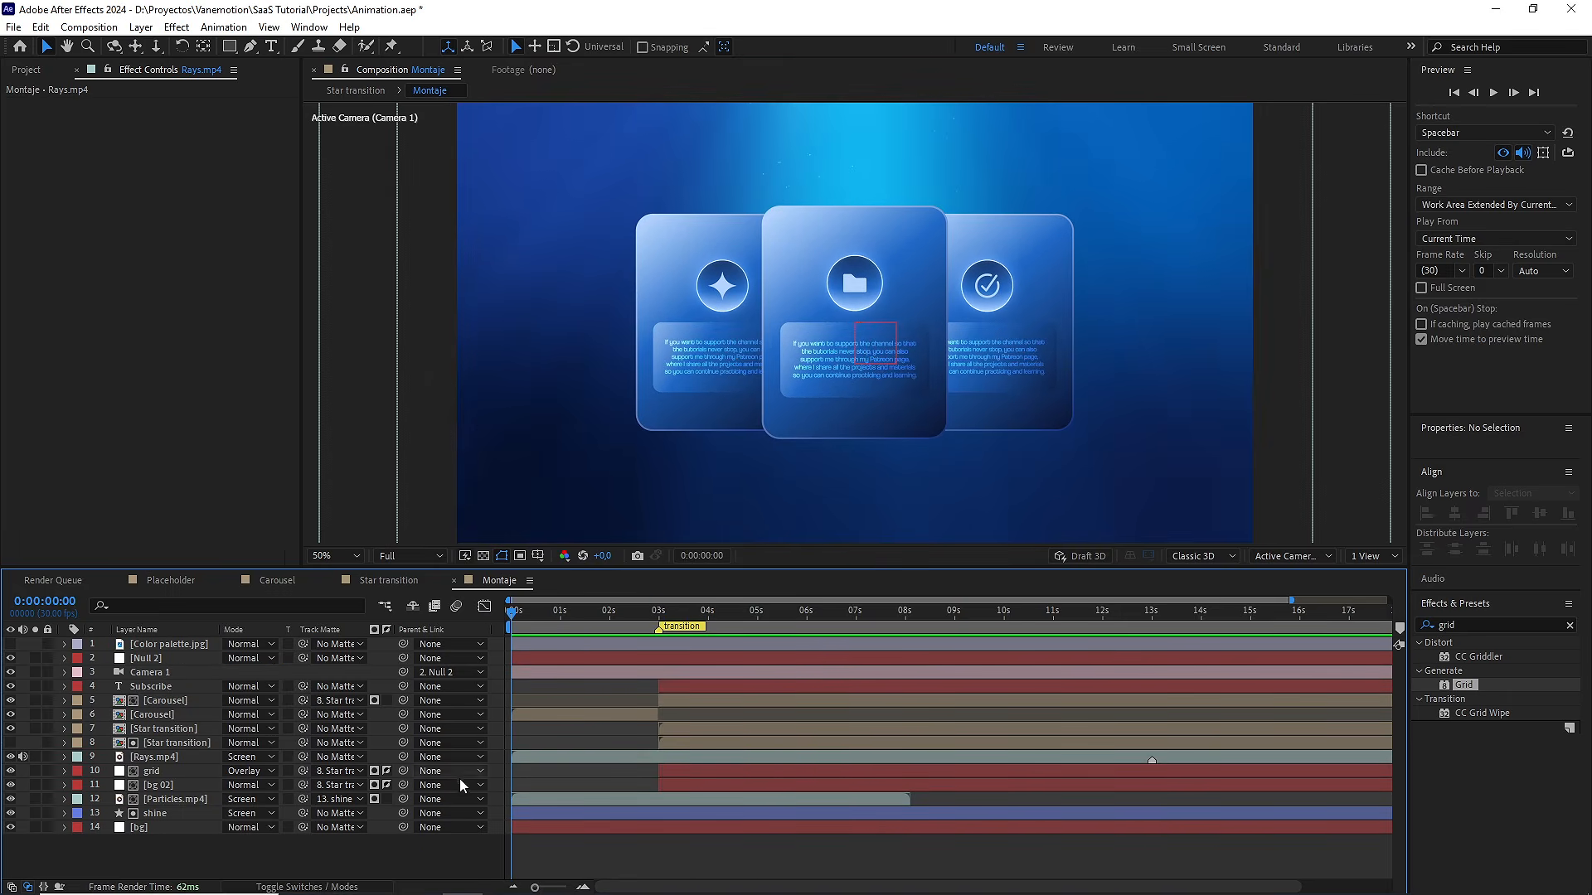
Clear the effects search, fit the whole timeline in view and make the Color palette.jpg layer visible again
left_click(1570, 626)
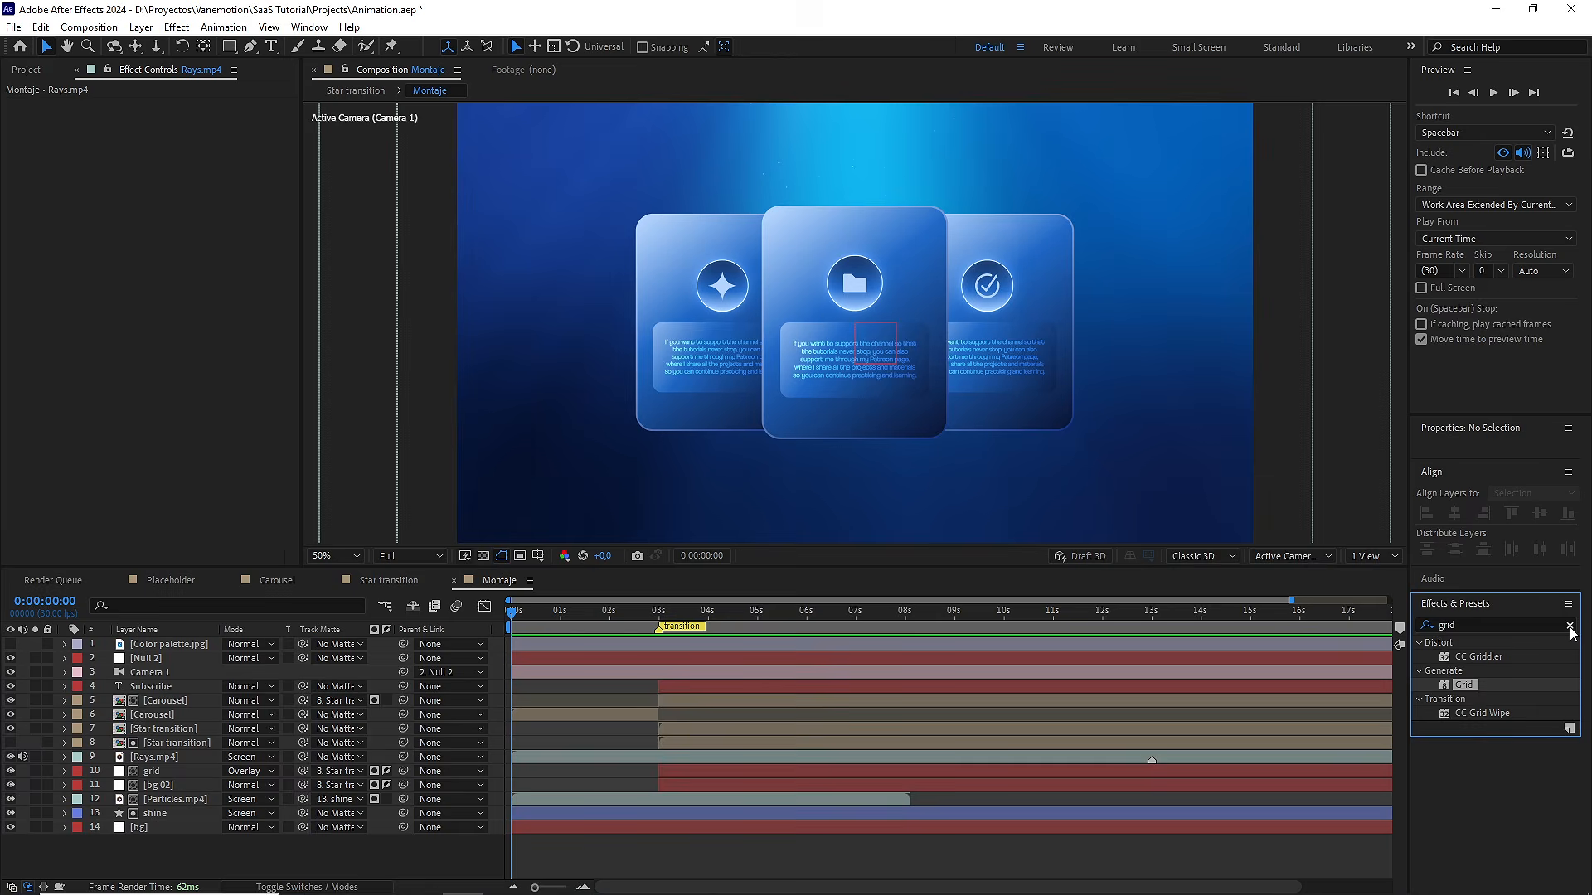
left_click(27, 70)
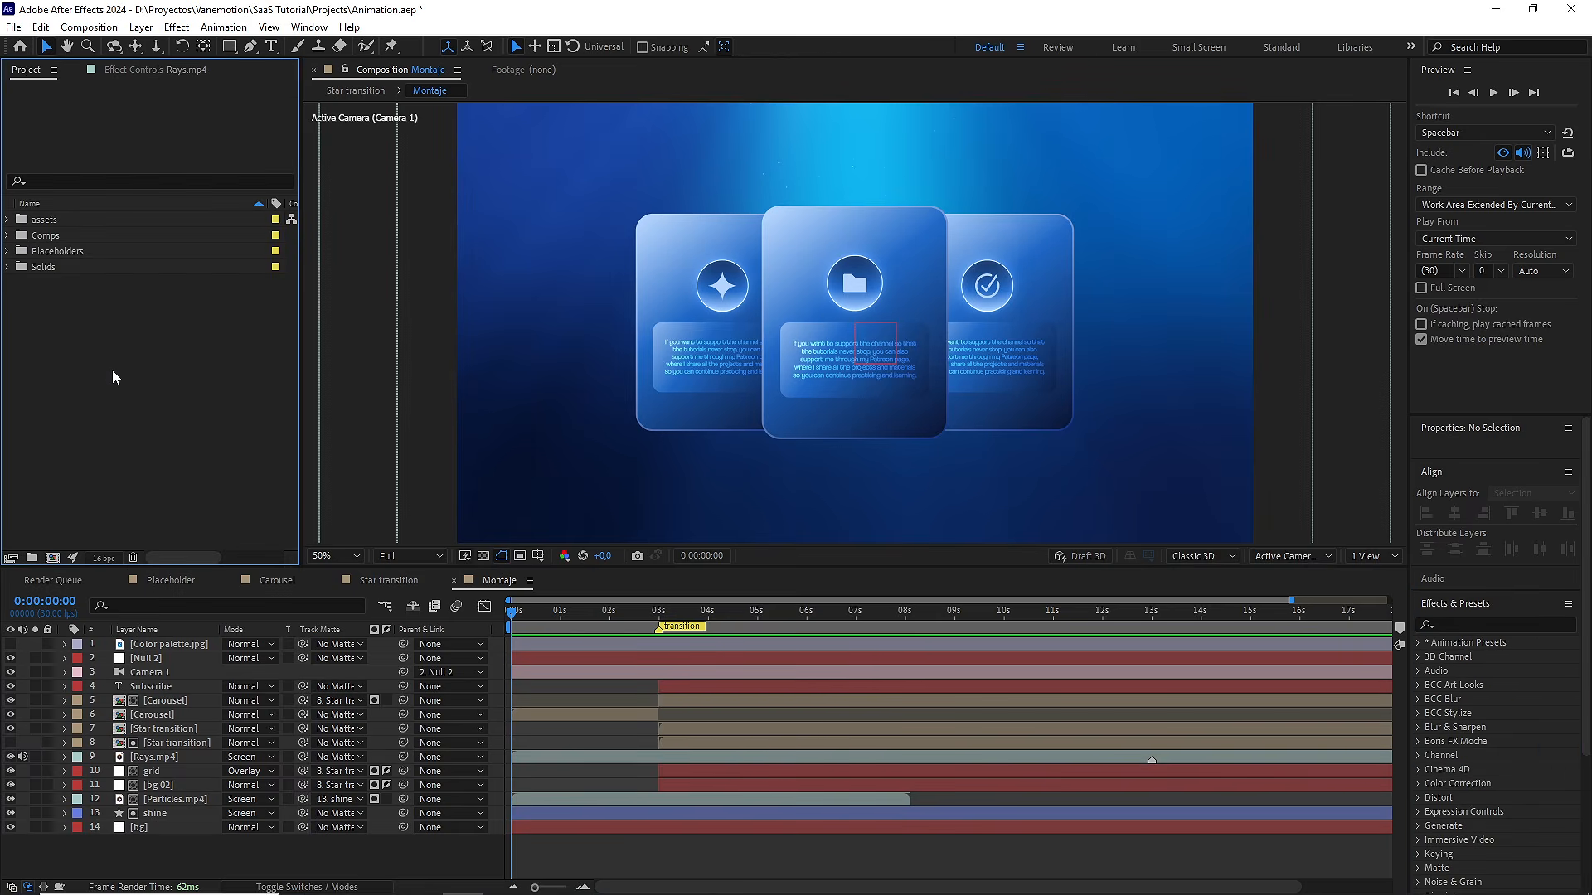
left_click(517, 887)
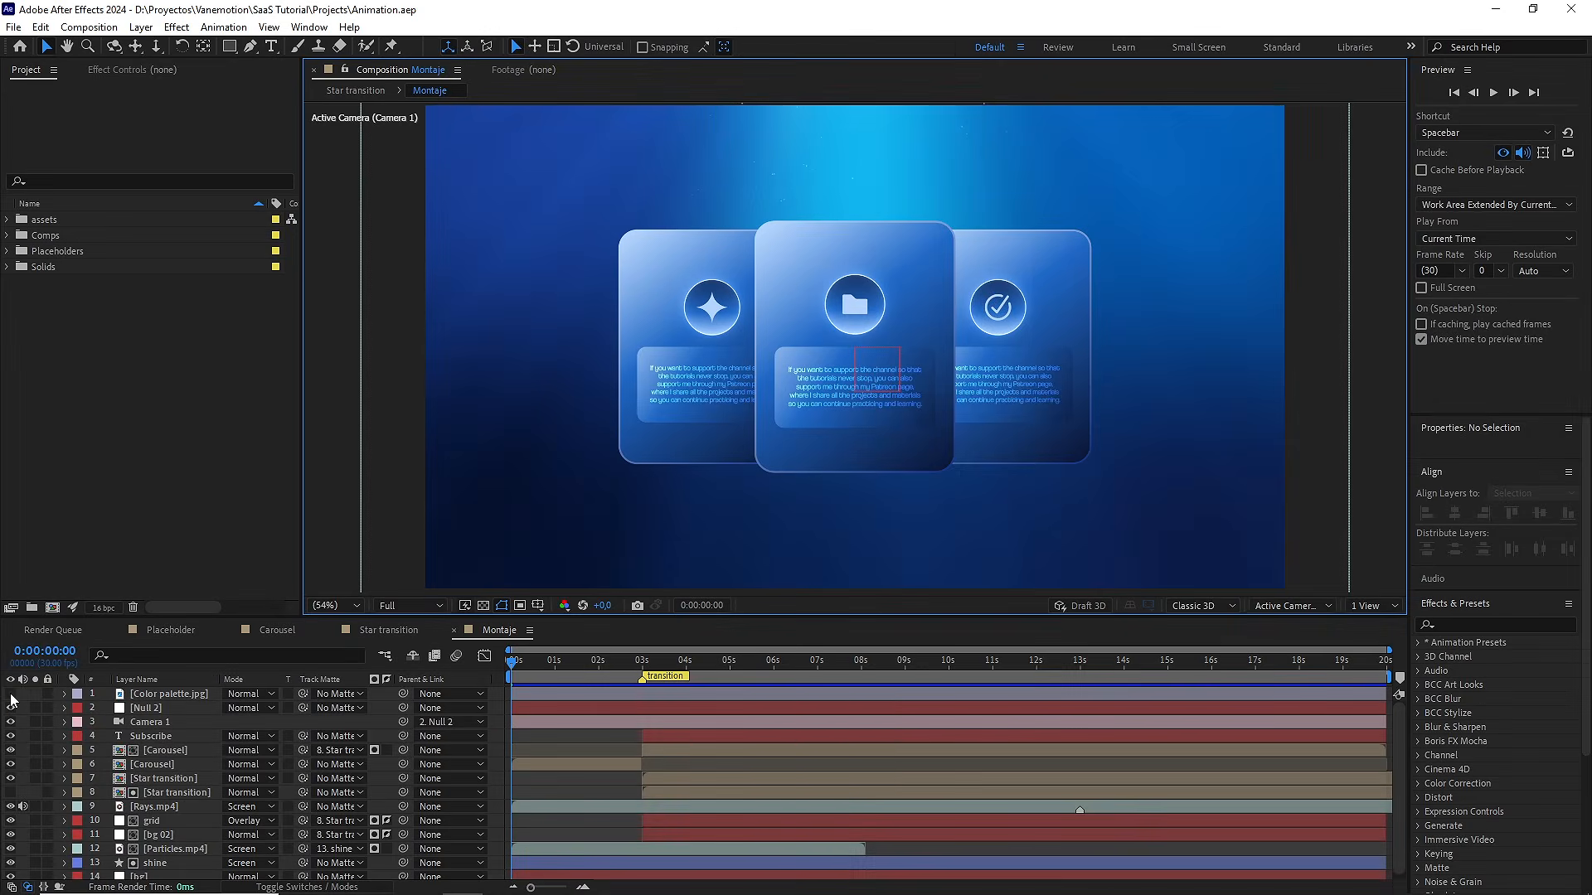
left_click(10, 695)
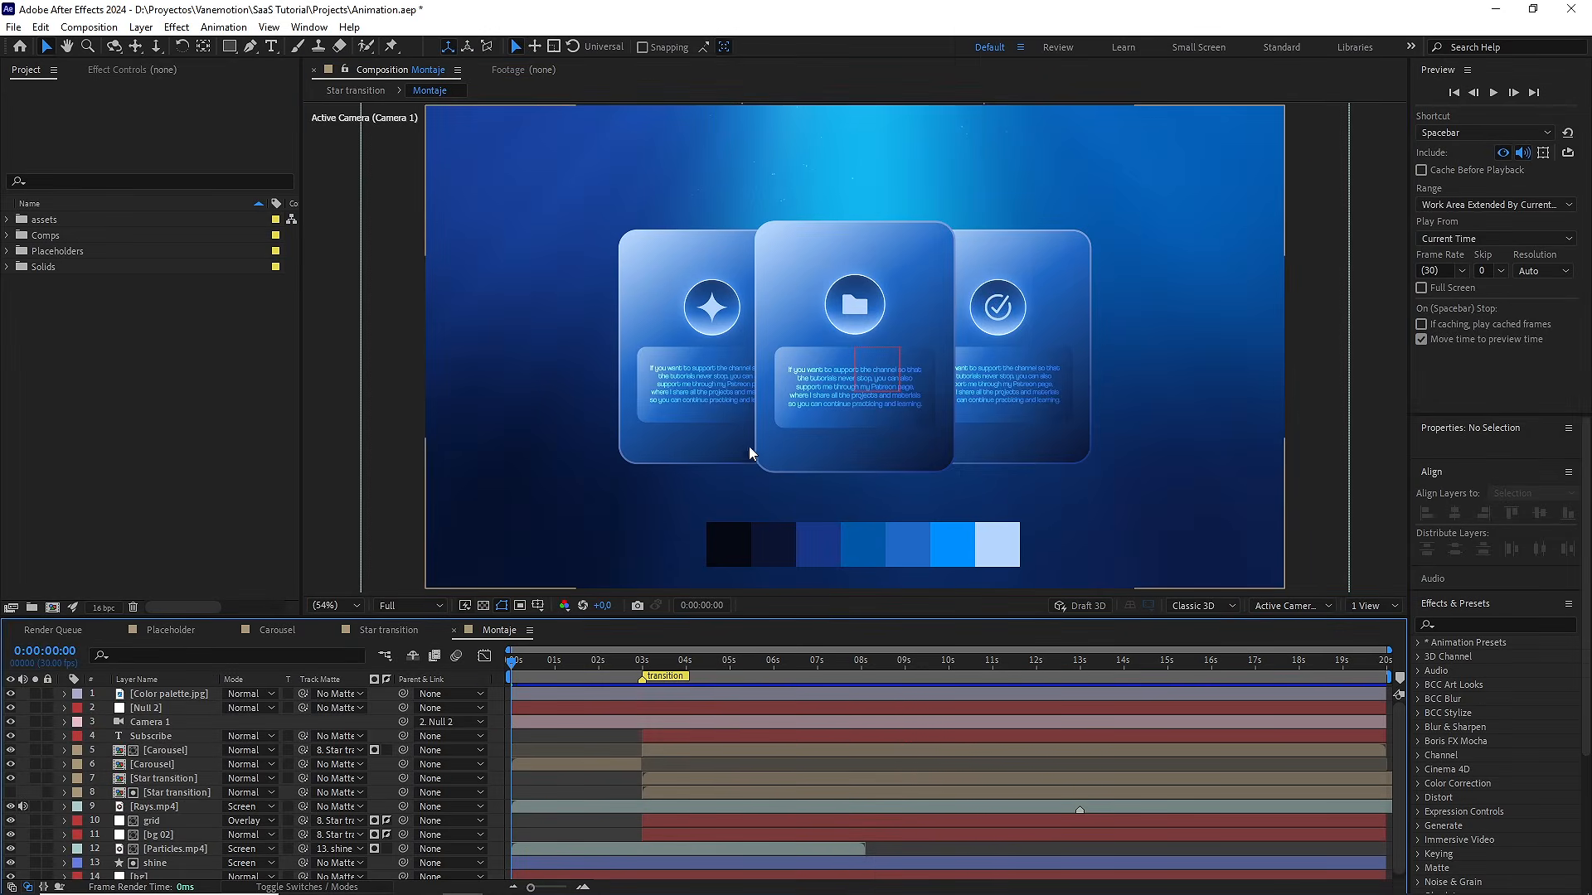
Create a 1920 x 1080 solid named shine, coloured with the bright blue sampled from the color palette
key("comma")
key("comma")
key("comma")
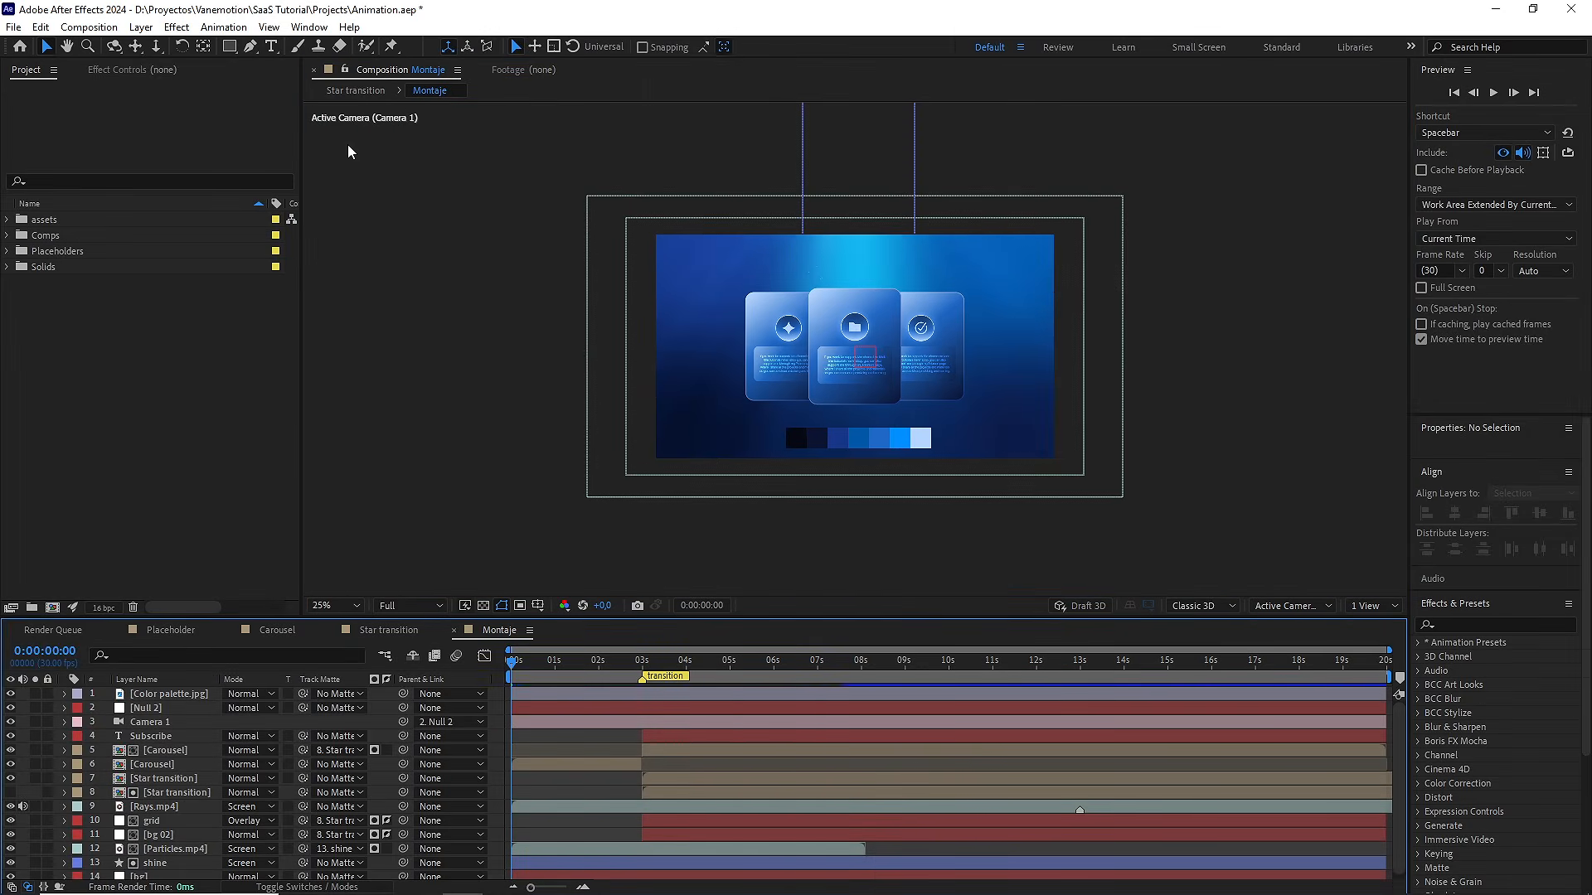
left_click(141, 27)
mouse_move(349, 42)
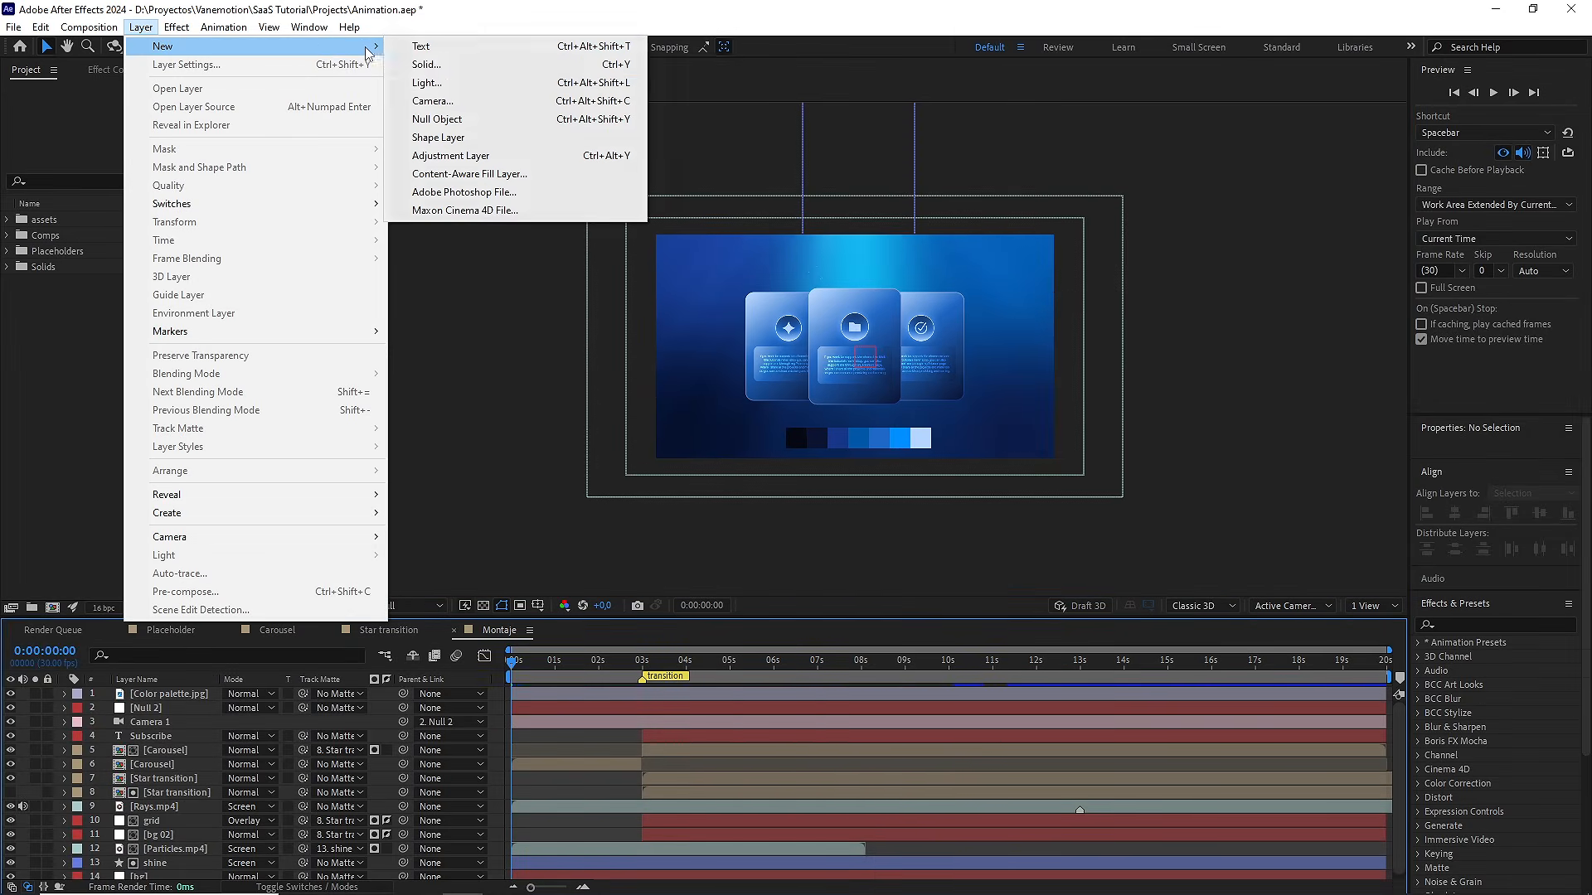
left_click(430, 65)
type("shine")
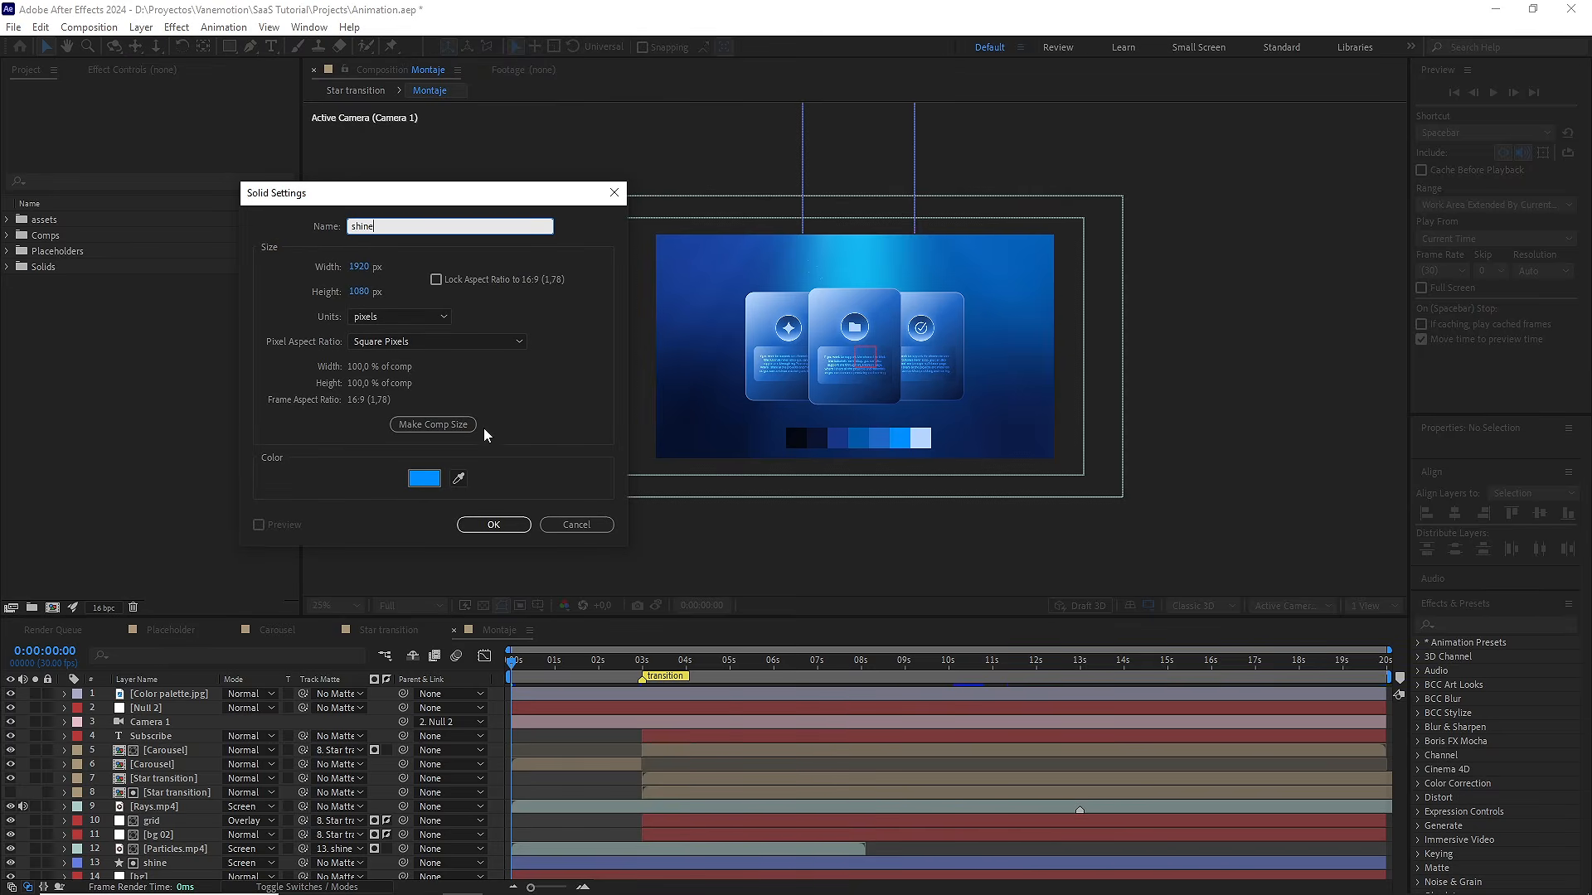
left_click(458, 479)
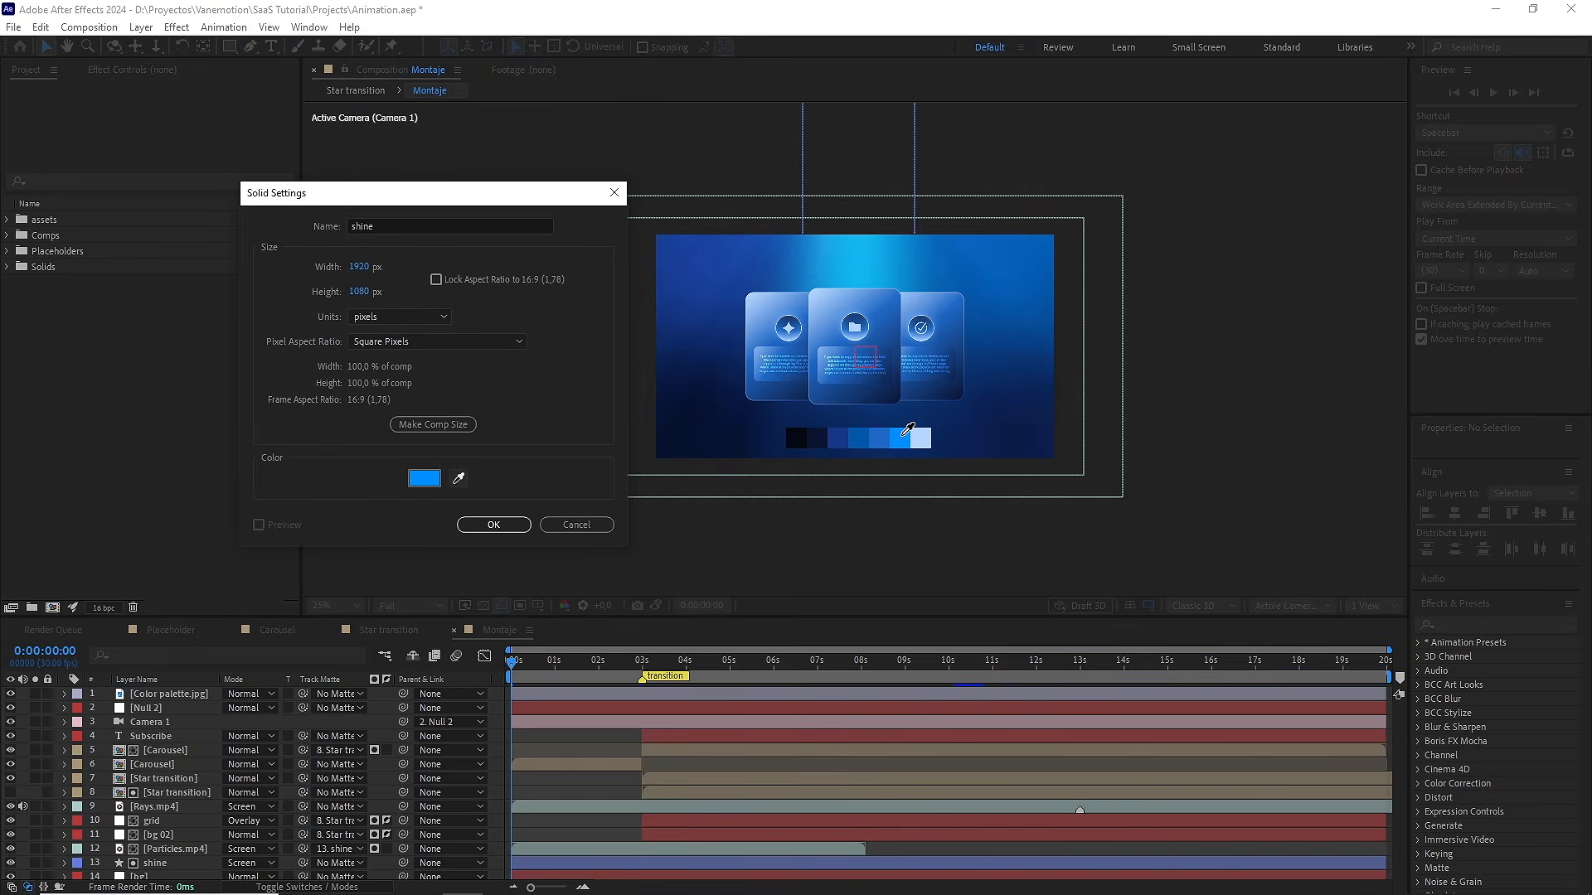
left_click(494, 525)
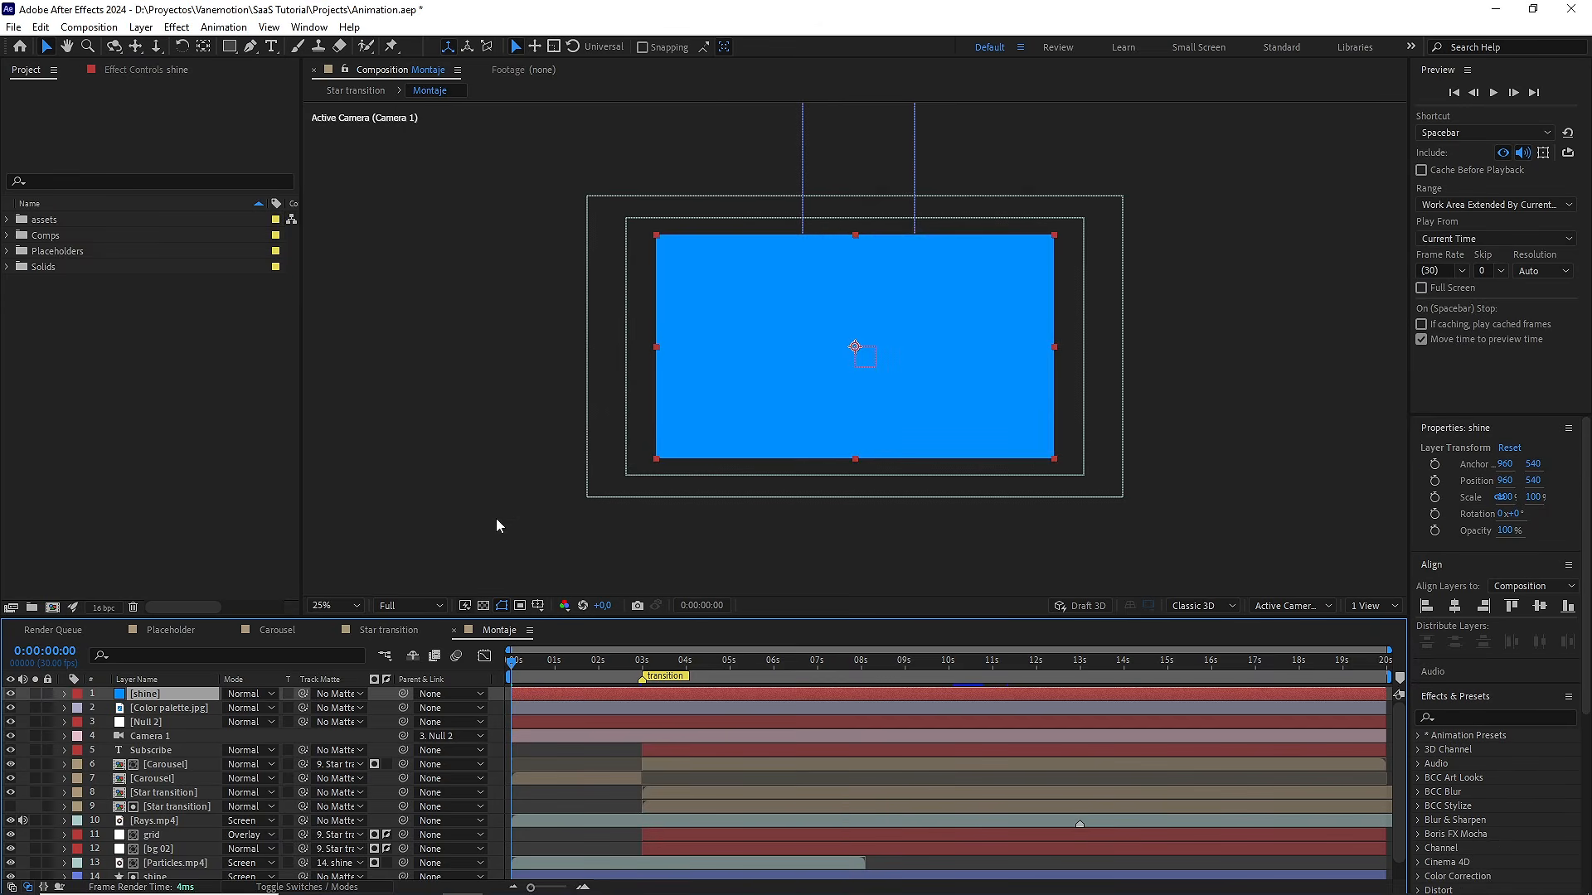
Draw a closed bell-shaped mask on the shine solid with the Pen tool, peaking above the frame and flaring below it, then even out its corners
left_click(250, 46)
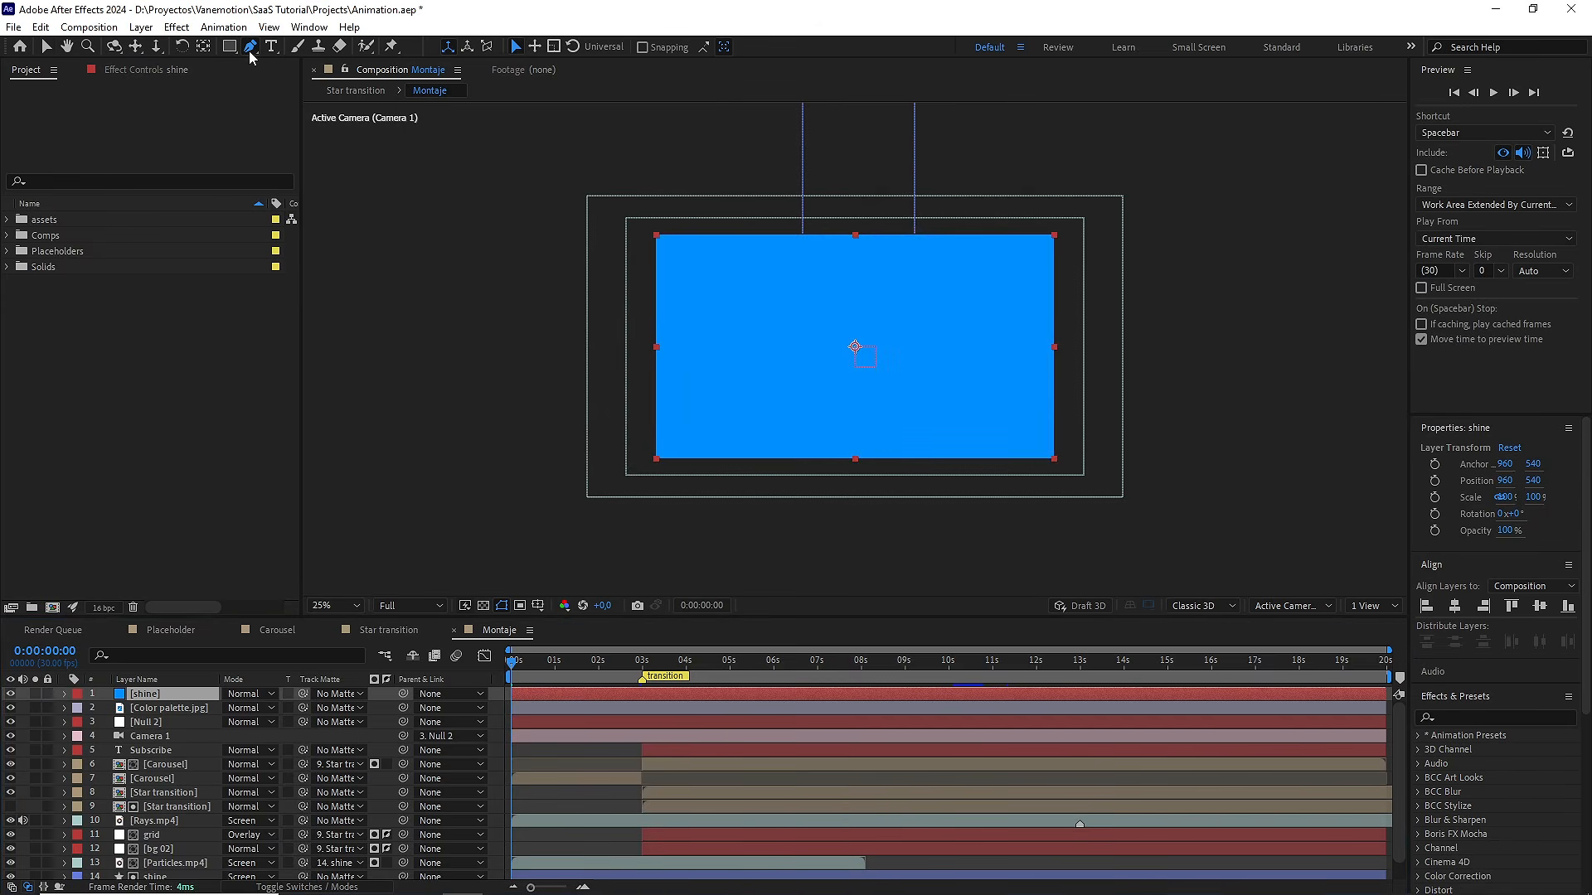
left_click(851, 191)
left_click_drag(673, 431, 599, 457)
left_click(591, 547)
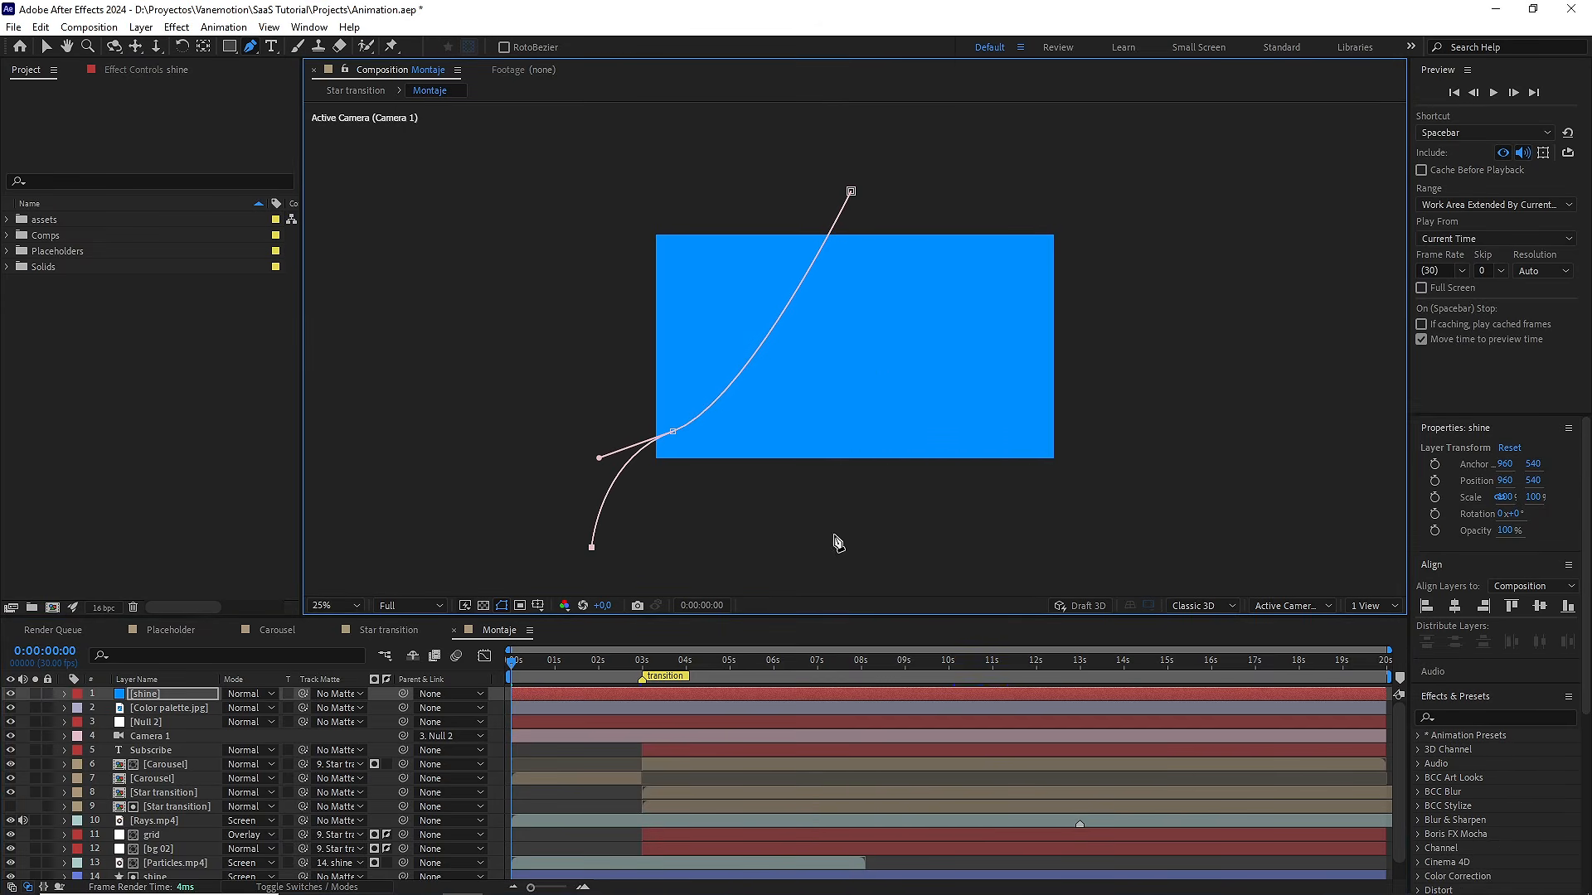
left_click(1096, 529)
left_click_drag(1024, 423, 947, 406)
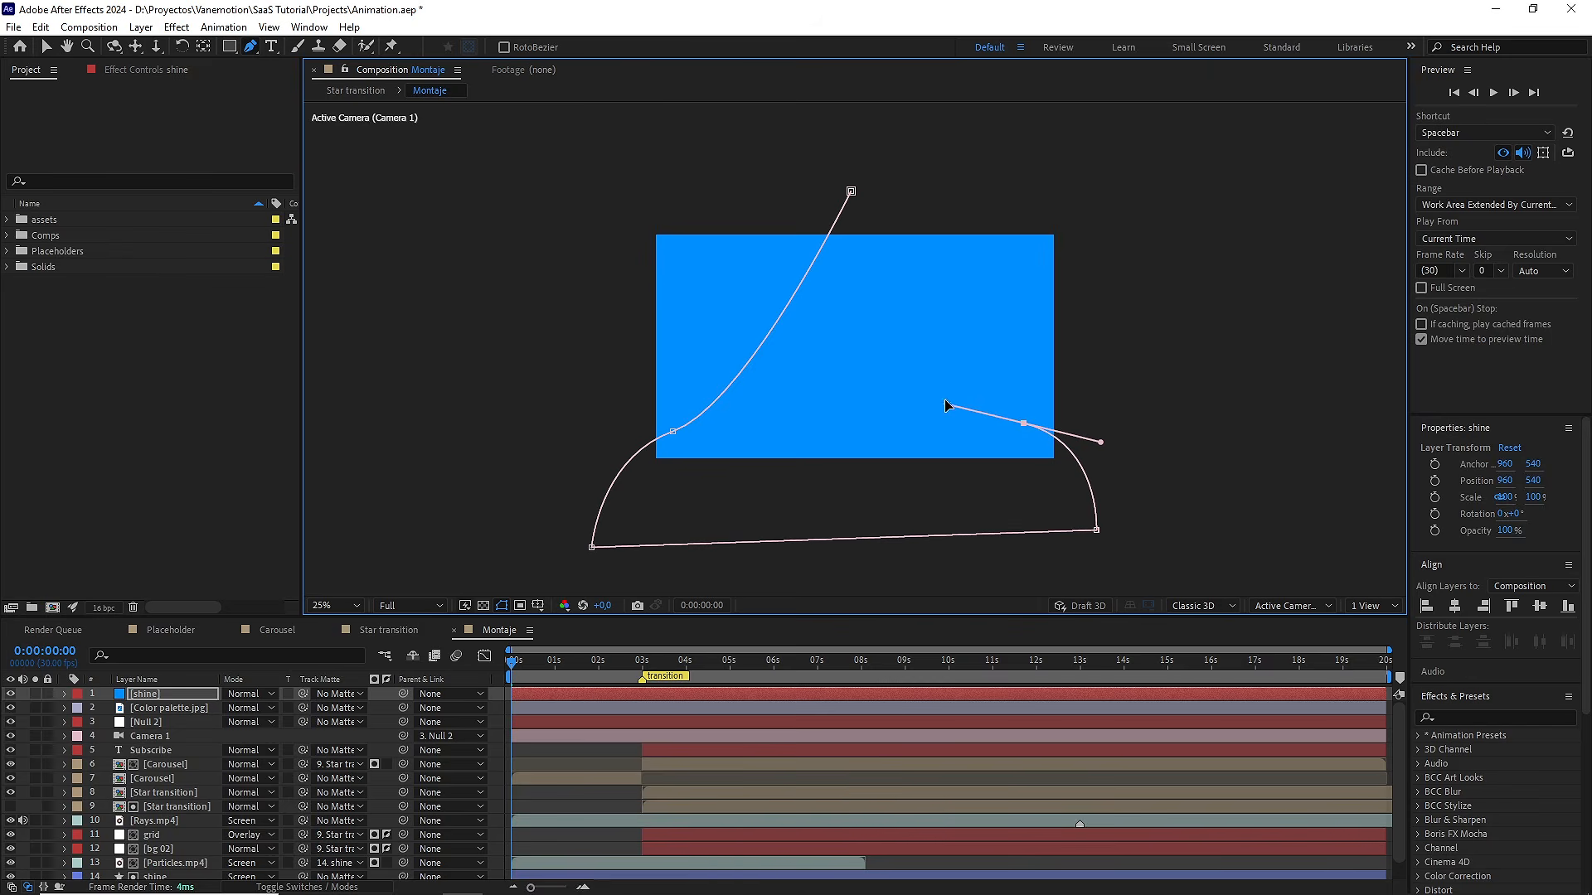
mouse_move(850, 191)
left_mouse_down()
mouse_move(849, 152)
mouse_move(849, 209)
left_mouse_up()
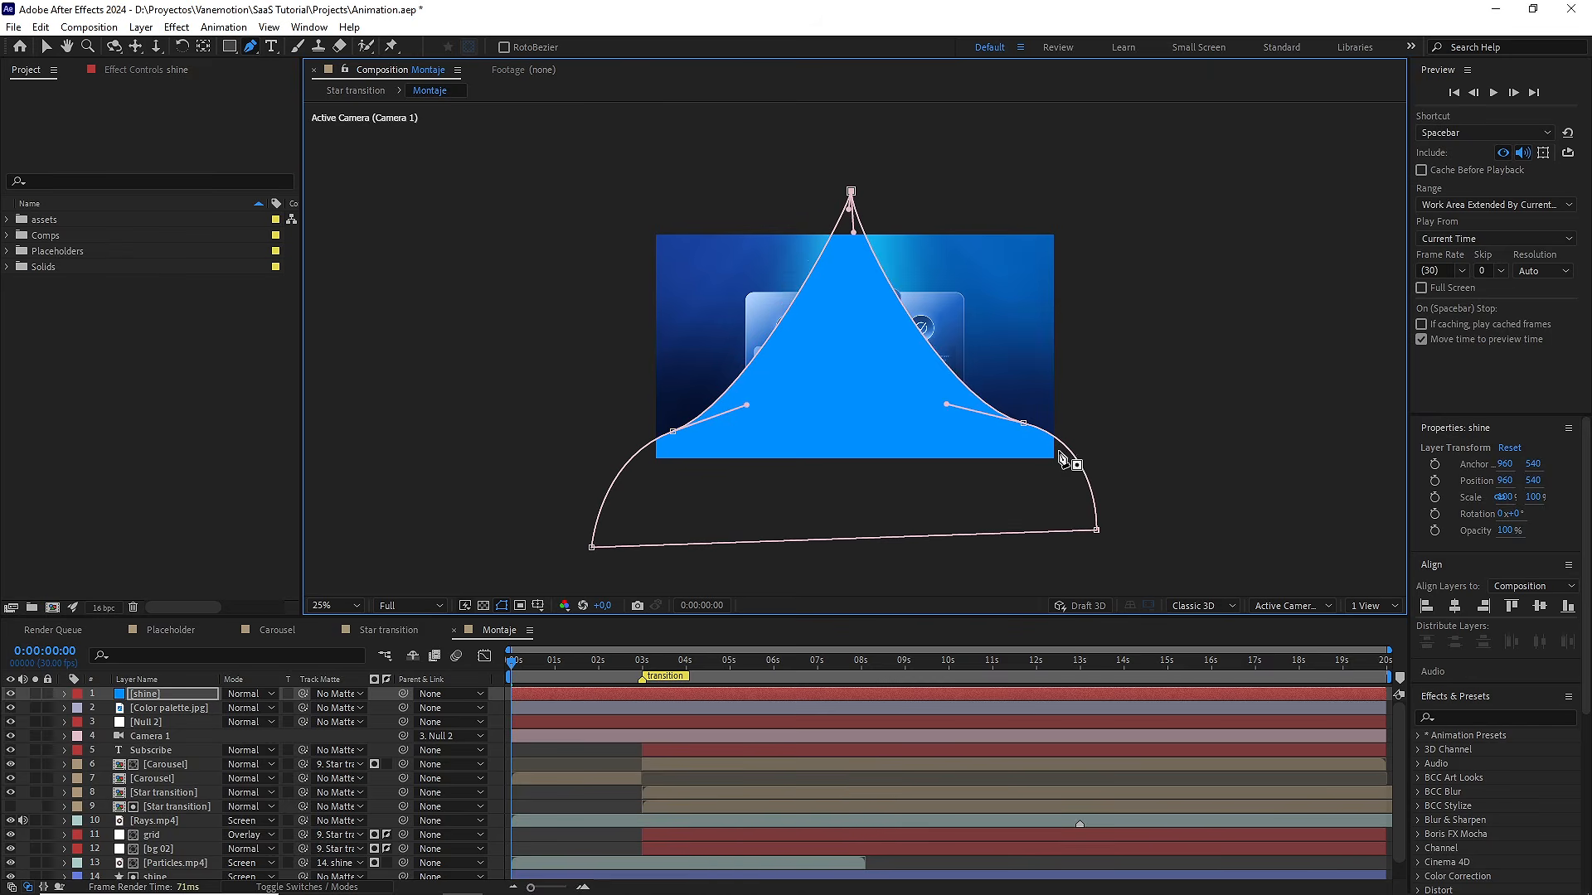
left_click_drag(1026, 425, 1026, 433)
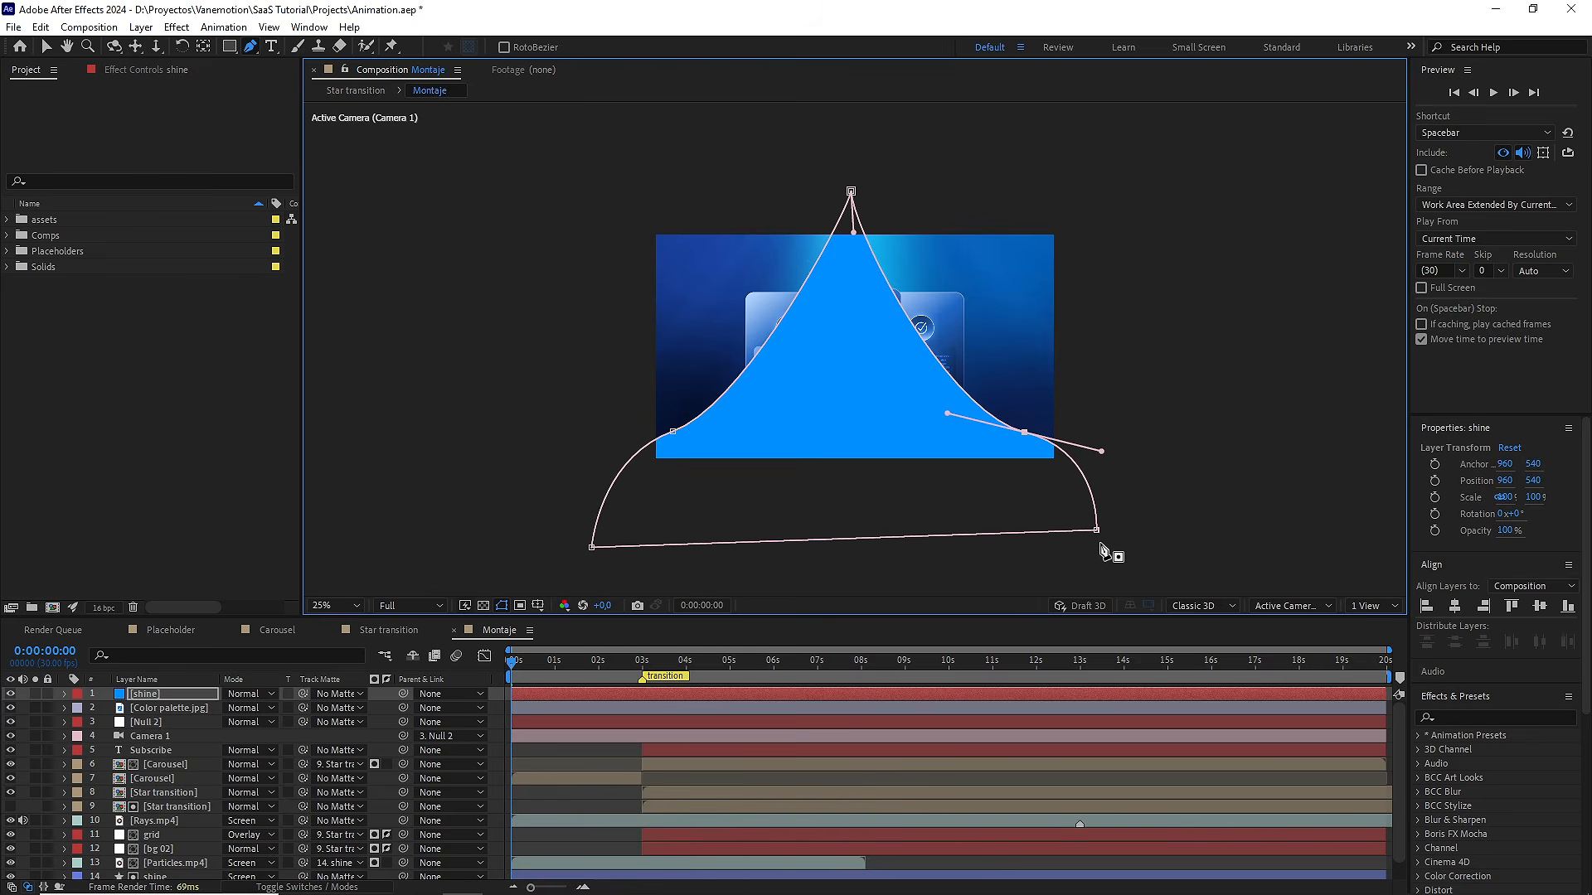
left_click_drag(1096, 529, 1106, 546)
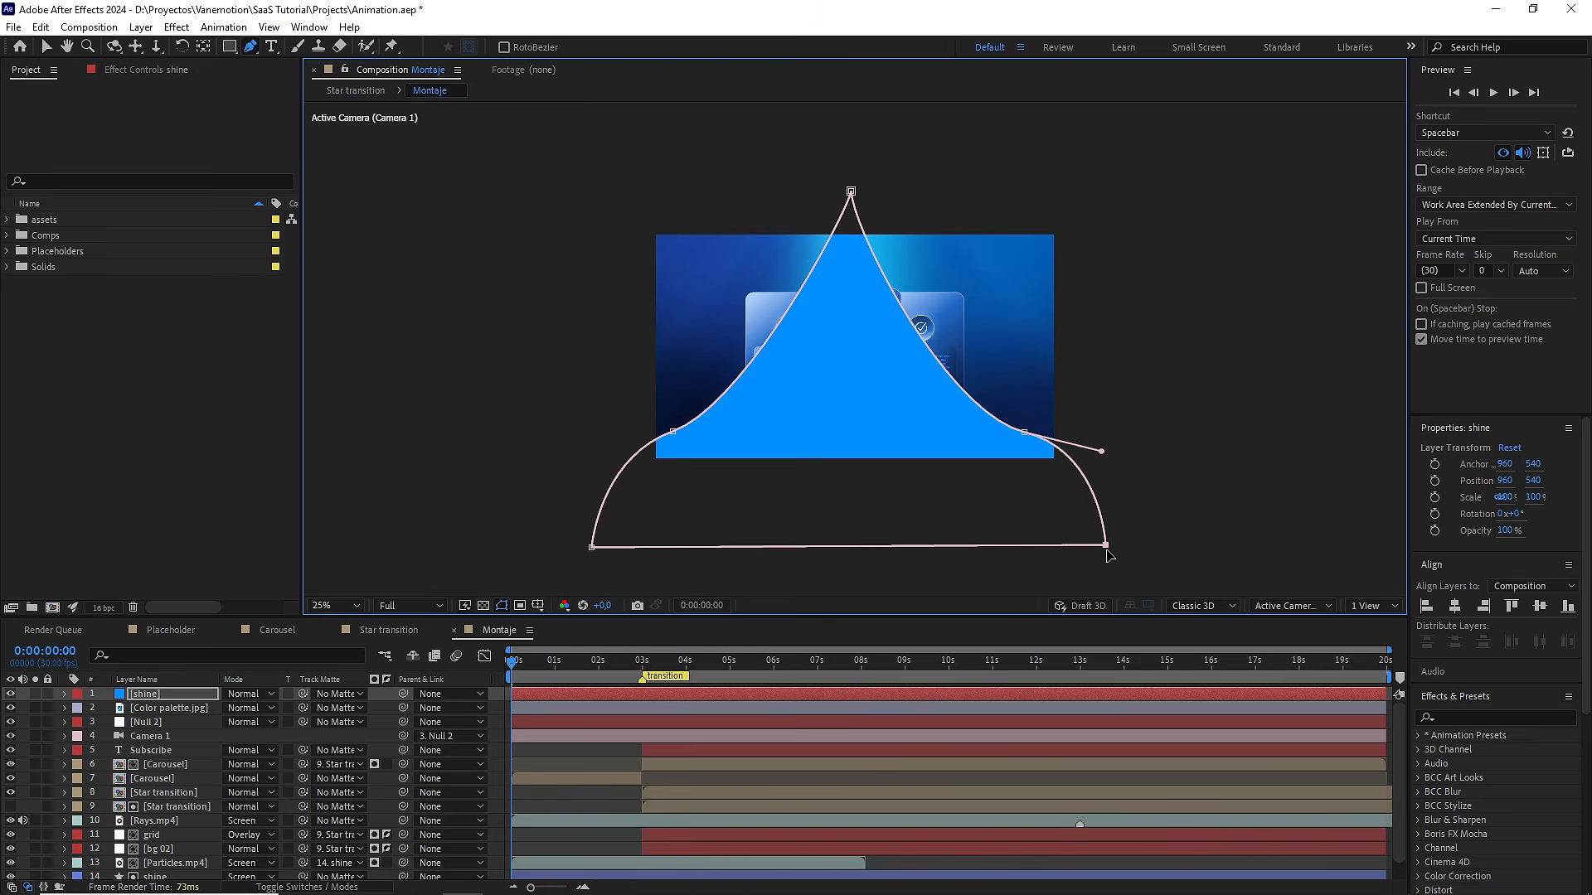
Apply Fast Box Blur to the shine layer with a Blur Radius of 100
left_click(1476, 717)
type("fast")
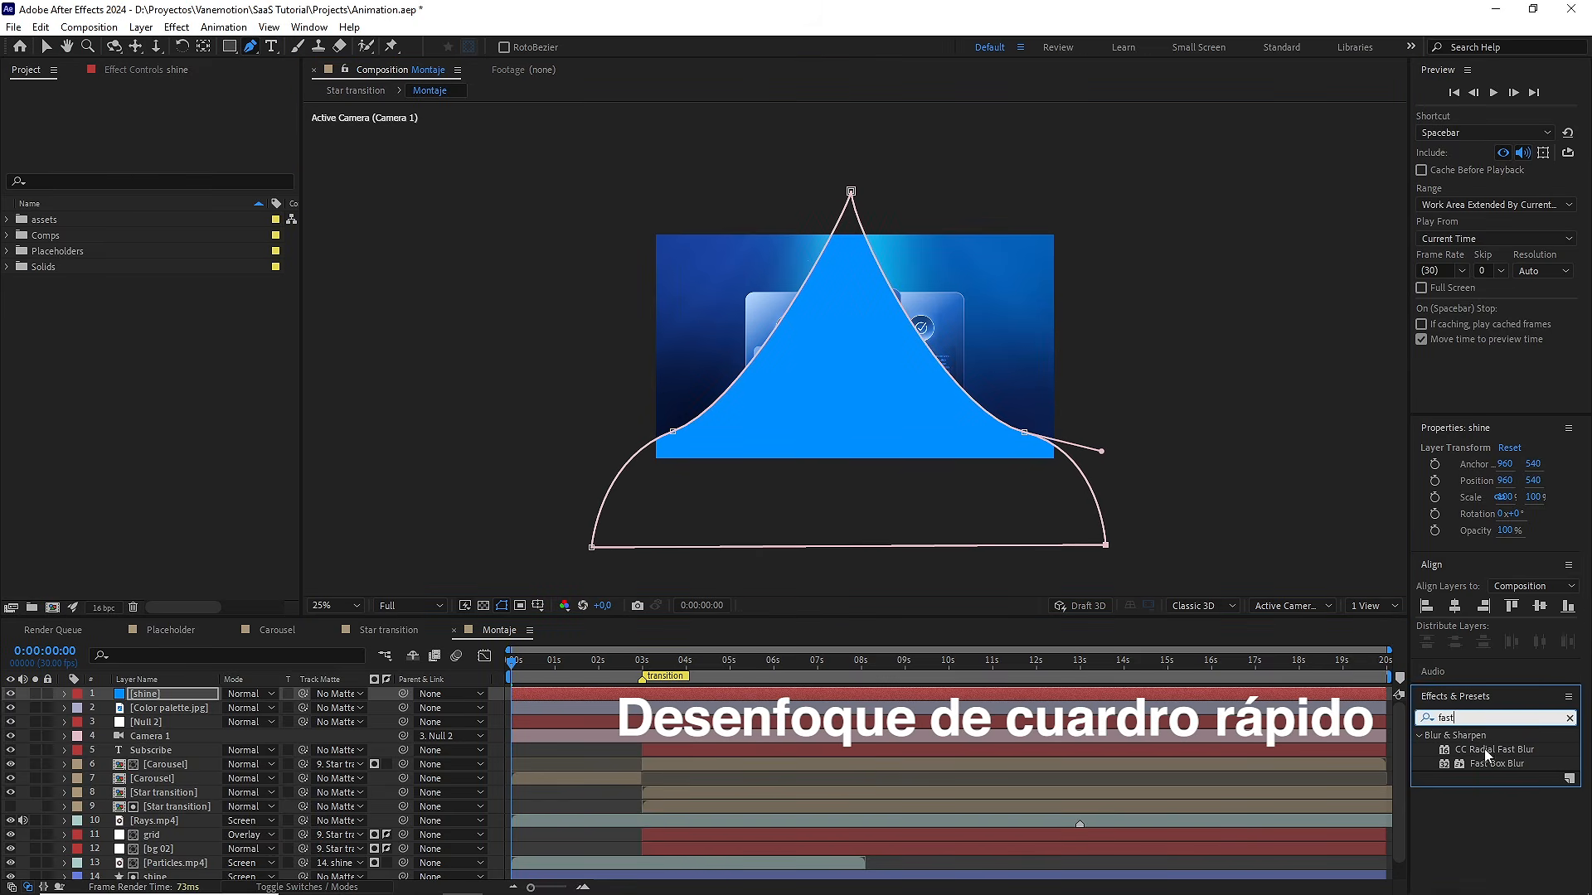
double_click(1485, 763)
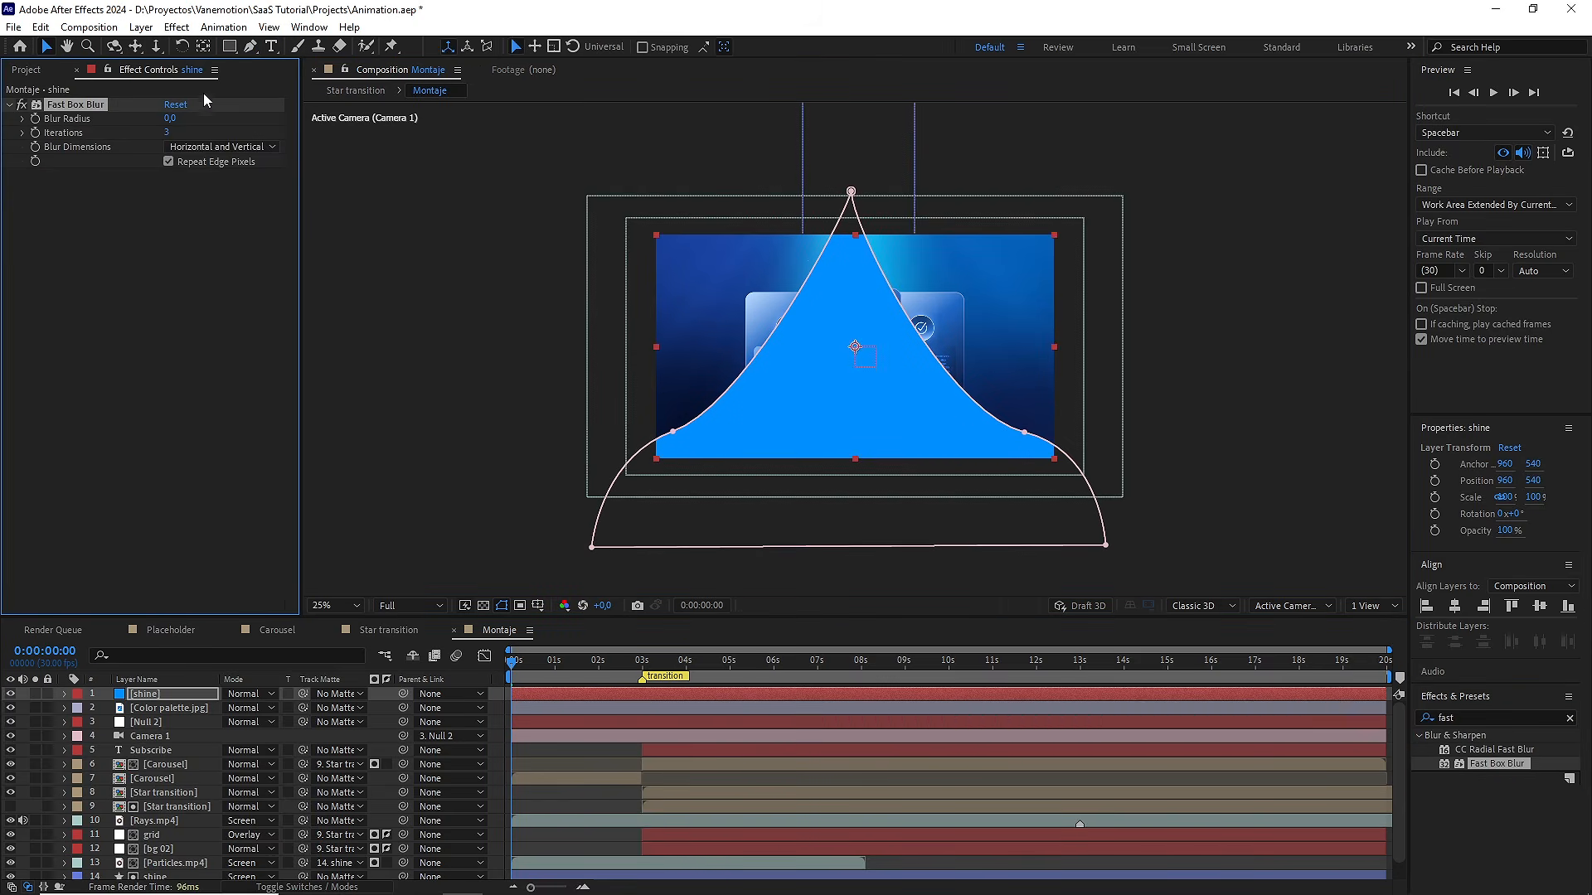
left_click_drag(178, 118, 276, 118)
left_click(177, 121)
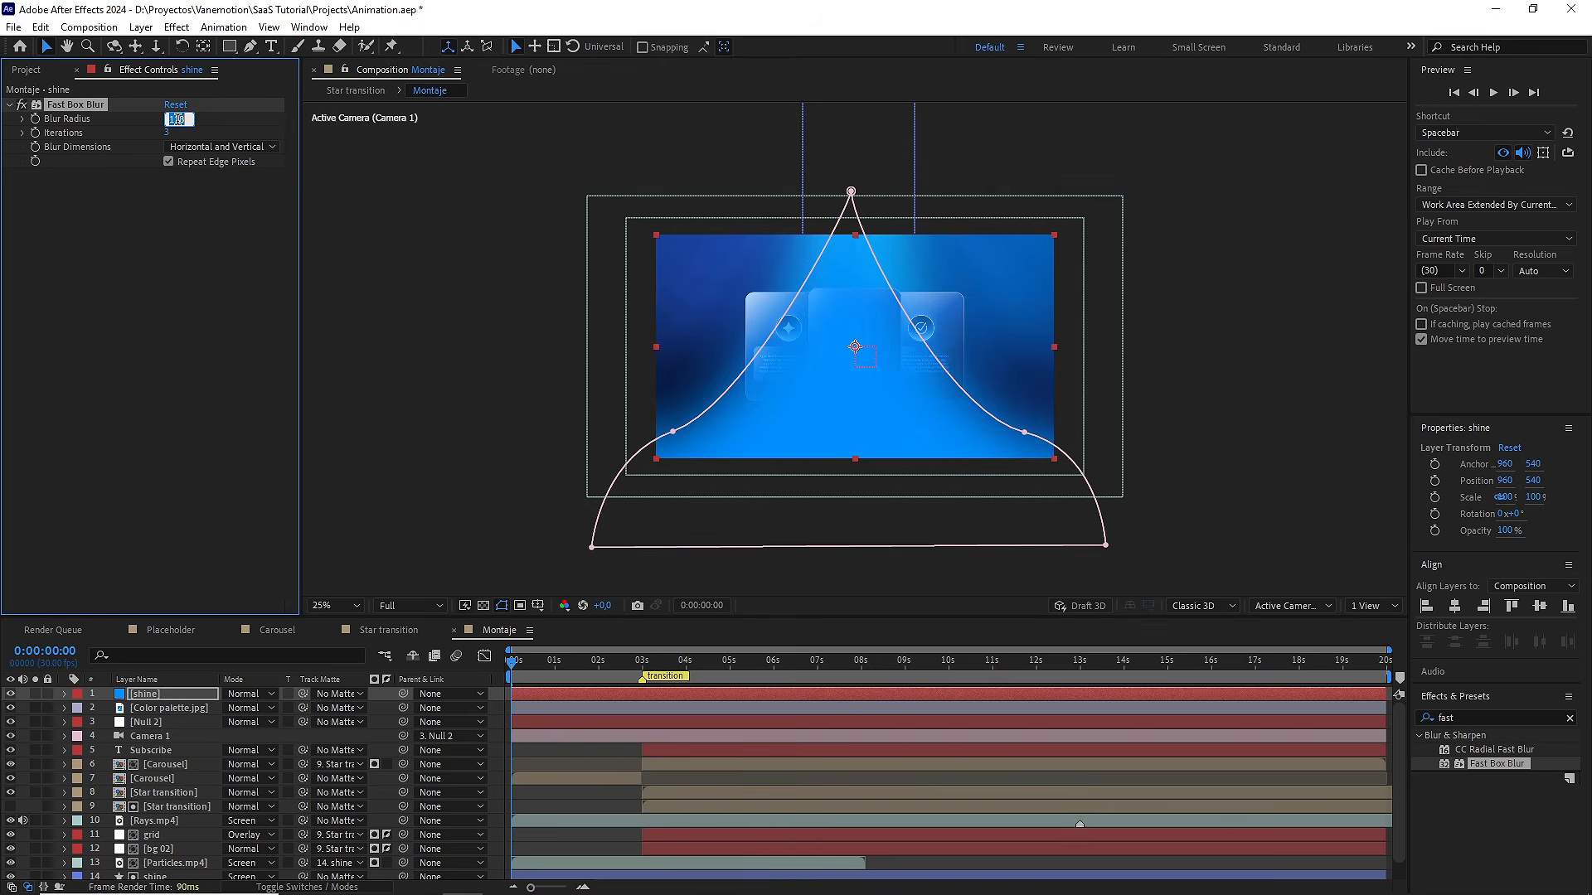
key("Return")
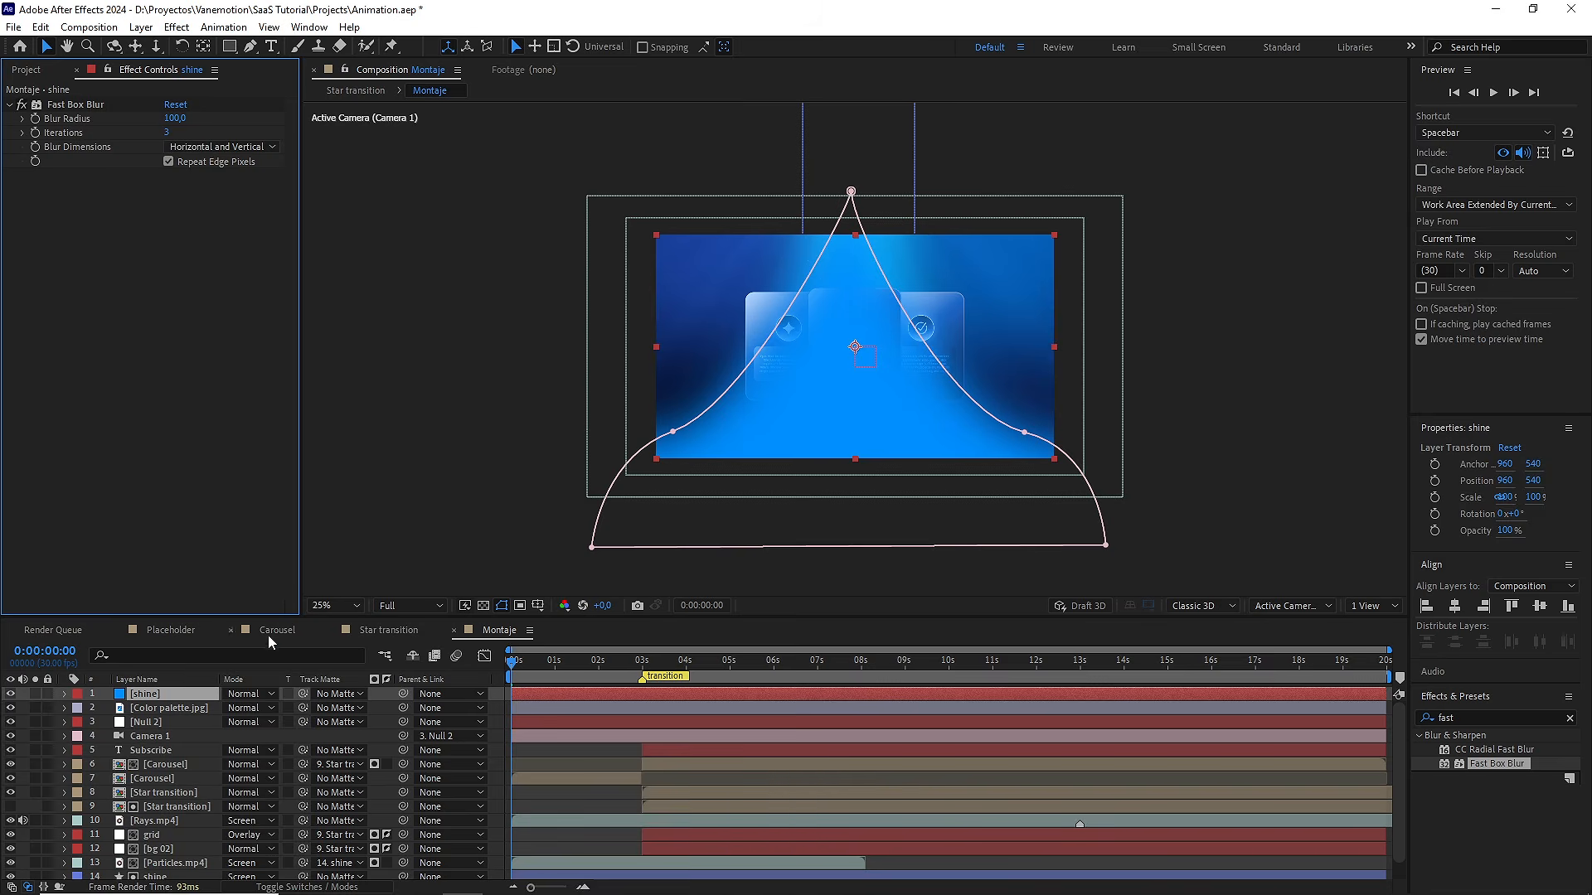
Set the shine layer's blending mode to Screen and move it below the Star transition layers, just above Rays.mp4
left_click(262, 694)
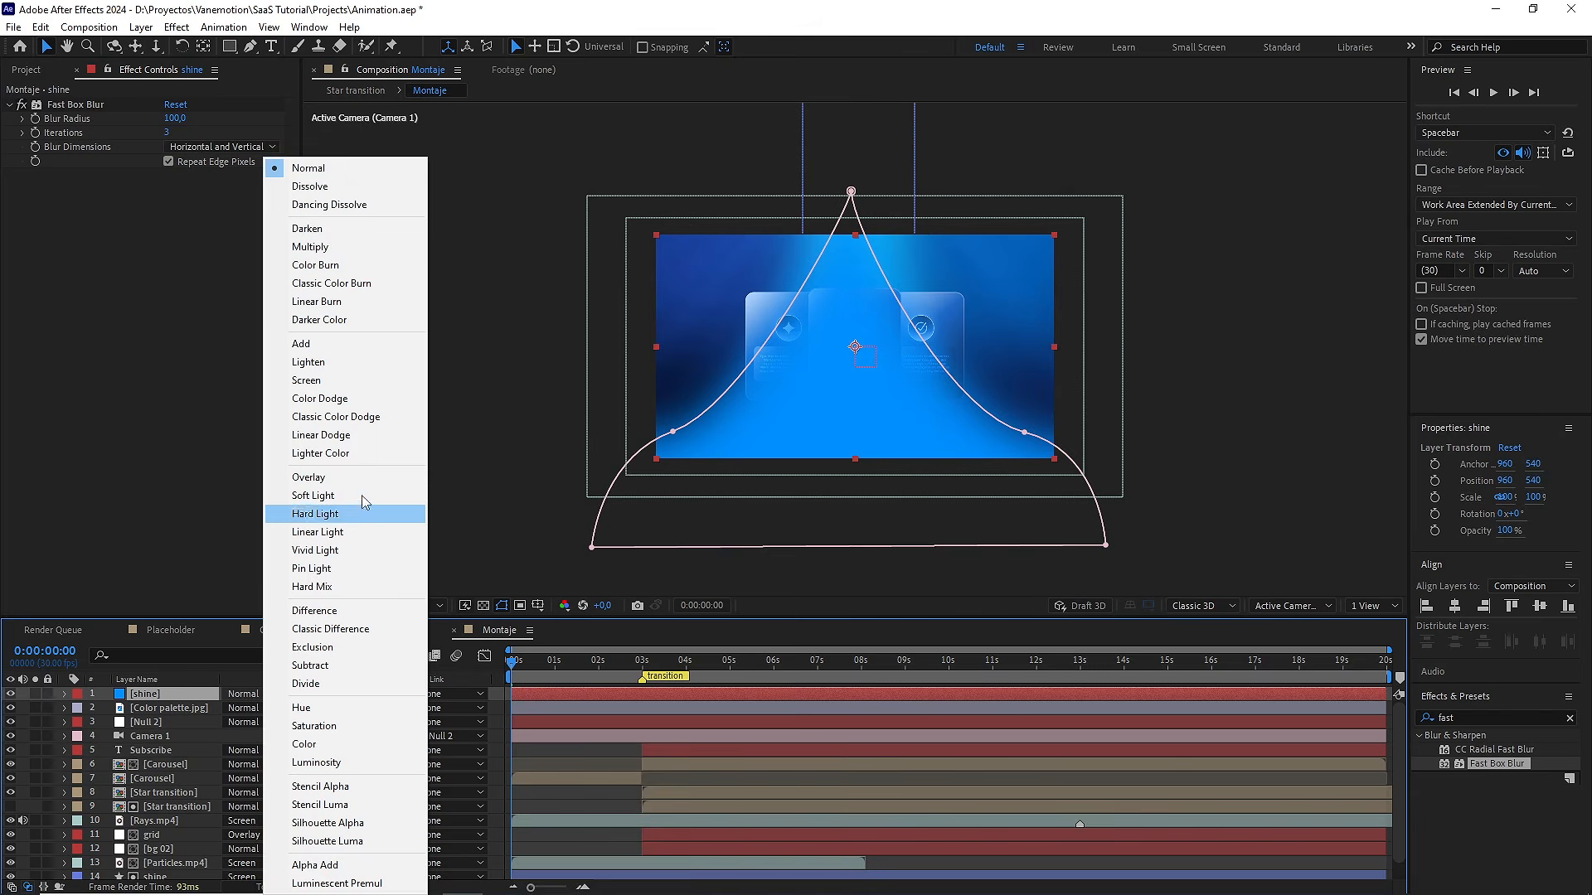
left_click(369, 383)
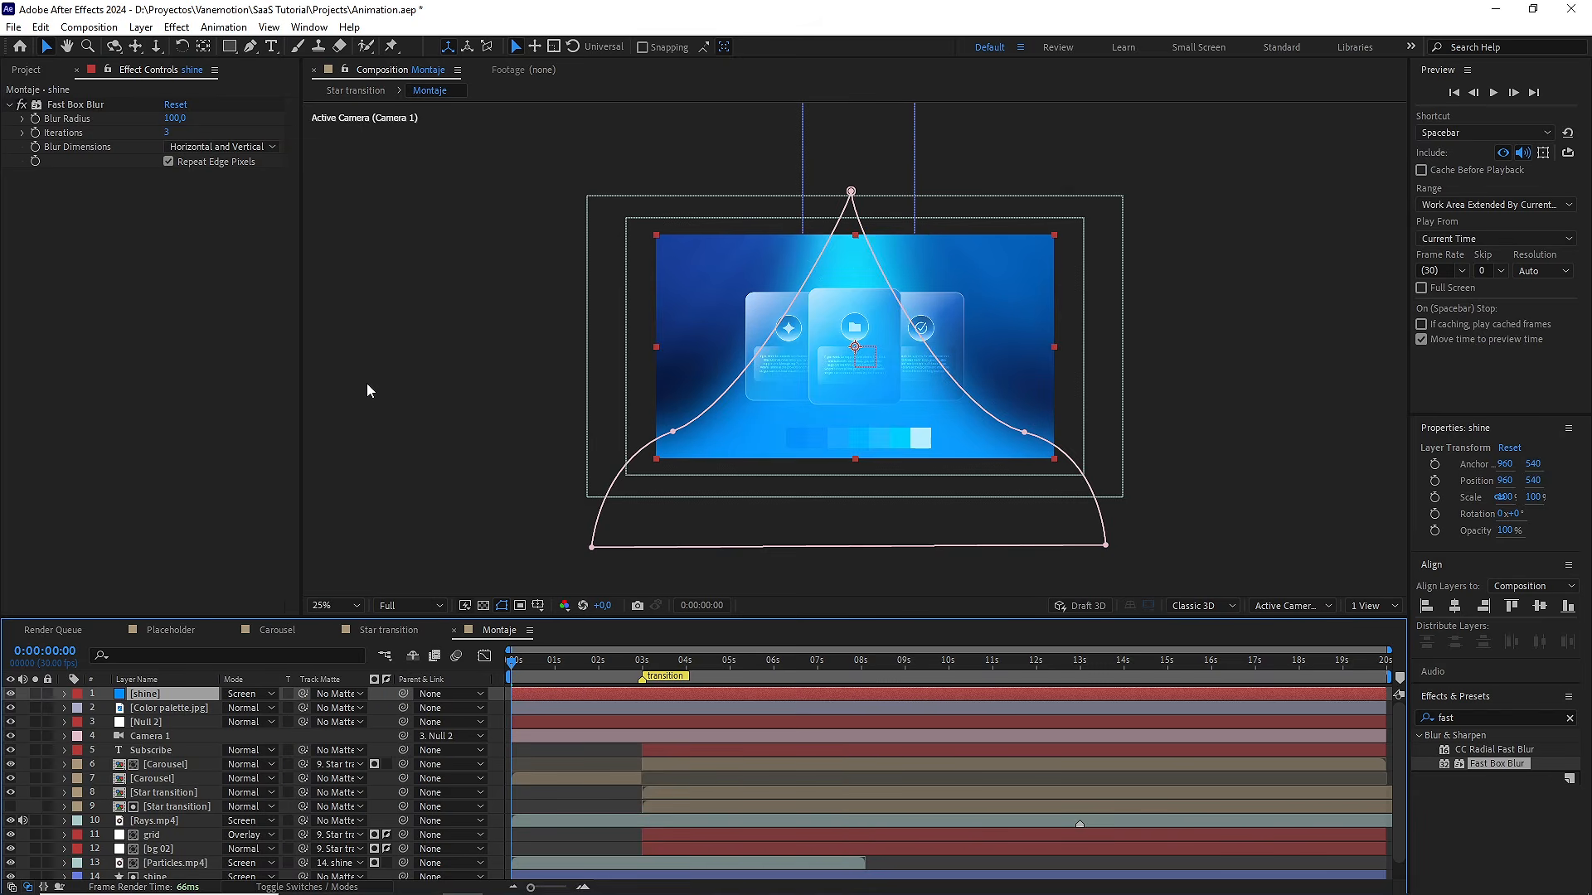
left_click_drag(157, 696, 171, 809)
scroll(770, 438, "up", 2)
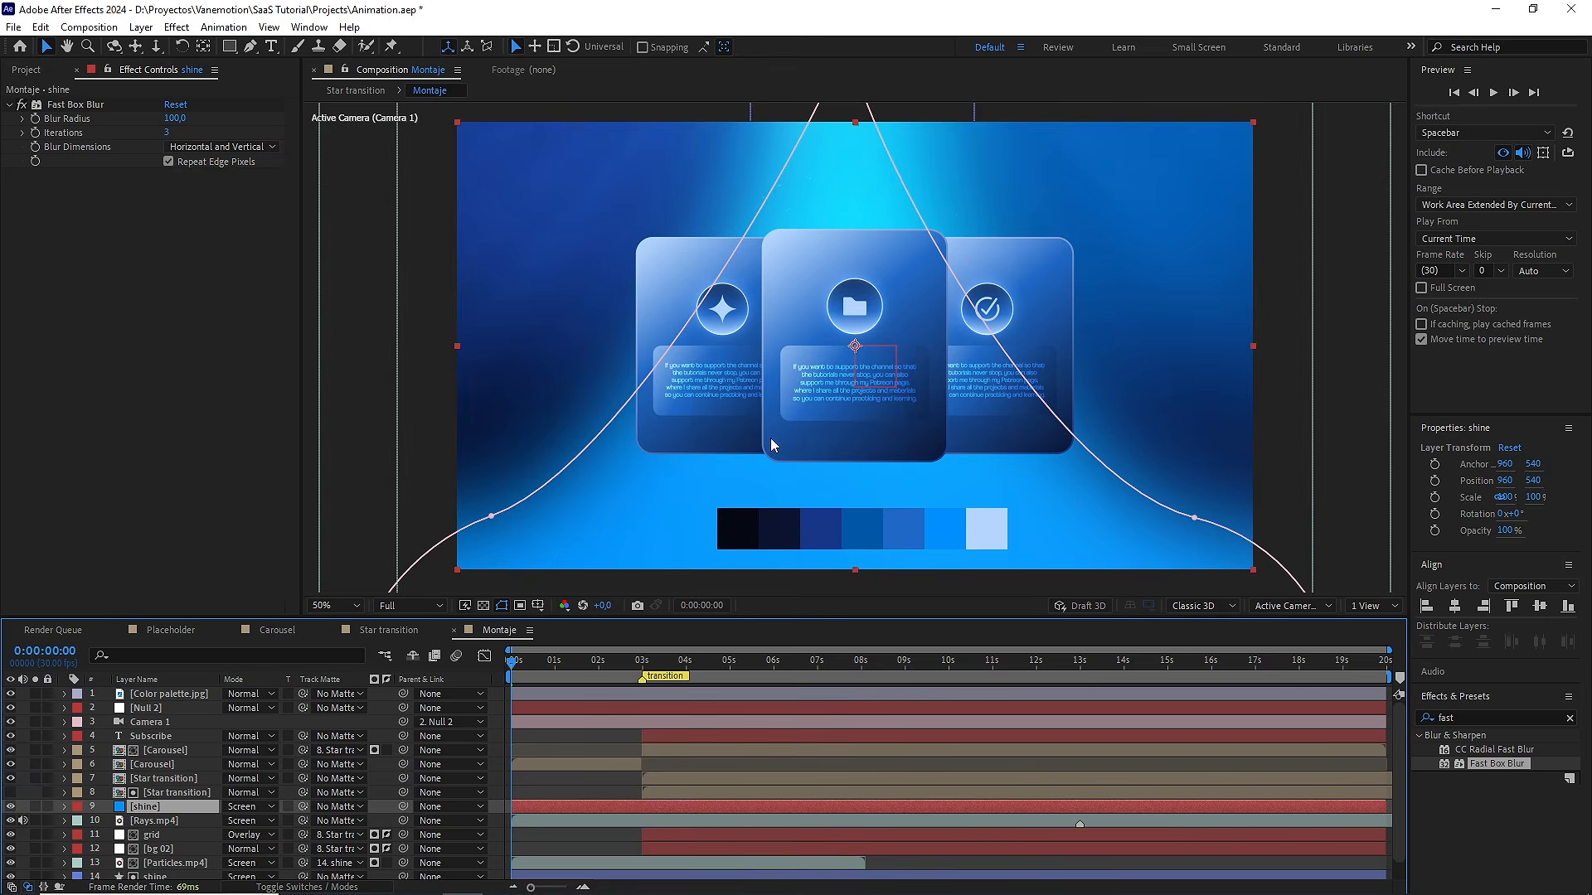
At 0:00:08:00, reshape both sides of the shine mask so its curves bend further inward around the Subscribe text
left_click(709, 661)
left_click_drag(752, 668, 861, 663)
scroll(901, 504, "down", 2)
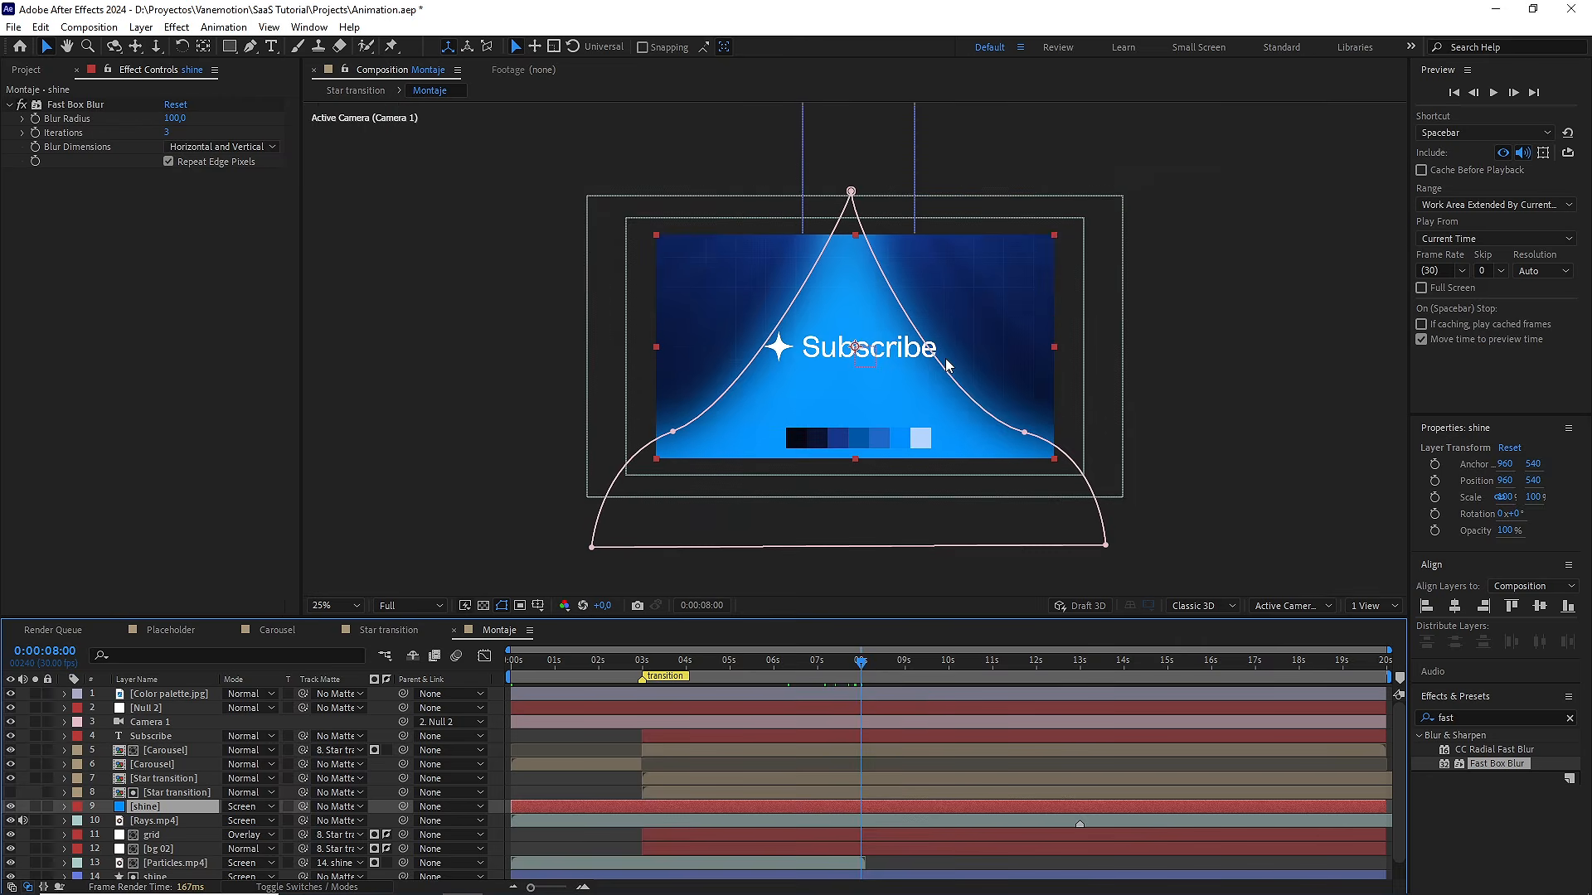
left_click(673, 431)
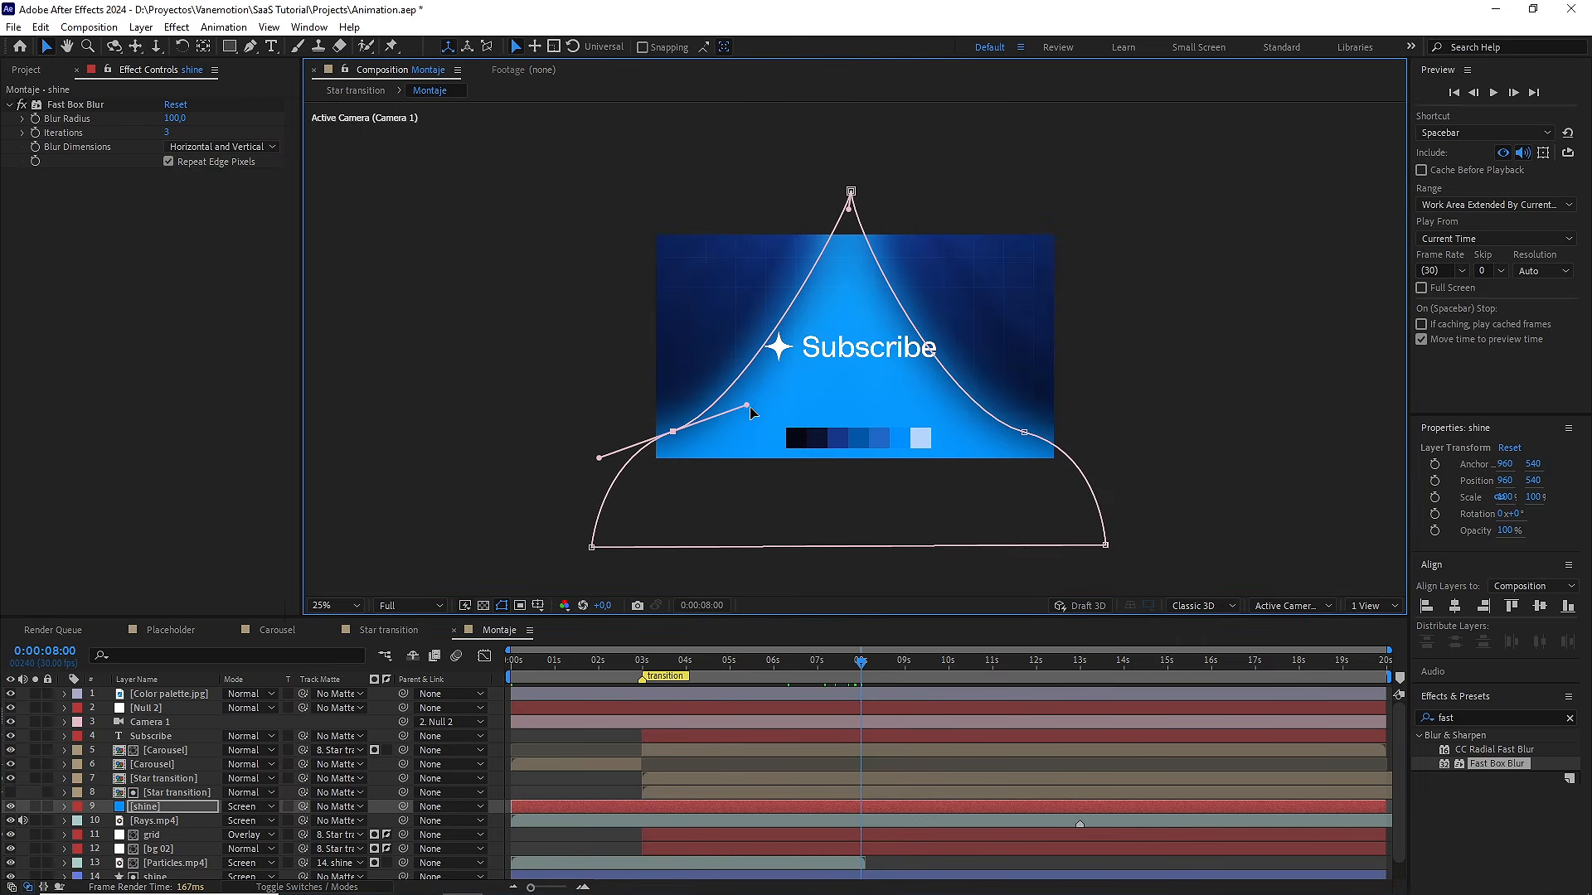
left_click_drag(749, 406, 796, 414)
left_click_drag(672, 431, 682, 430)
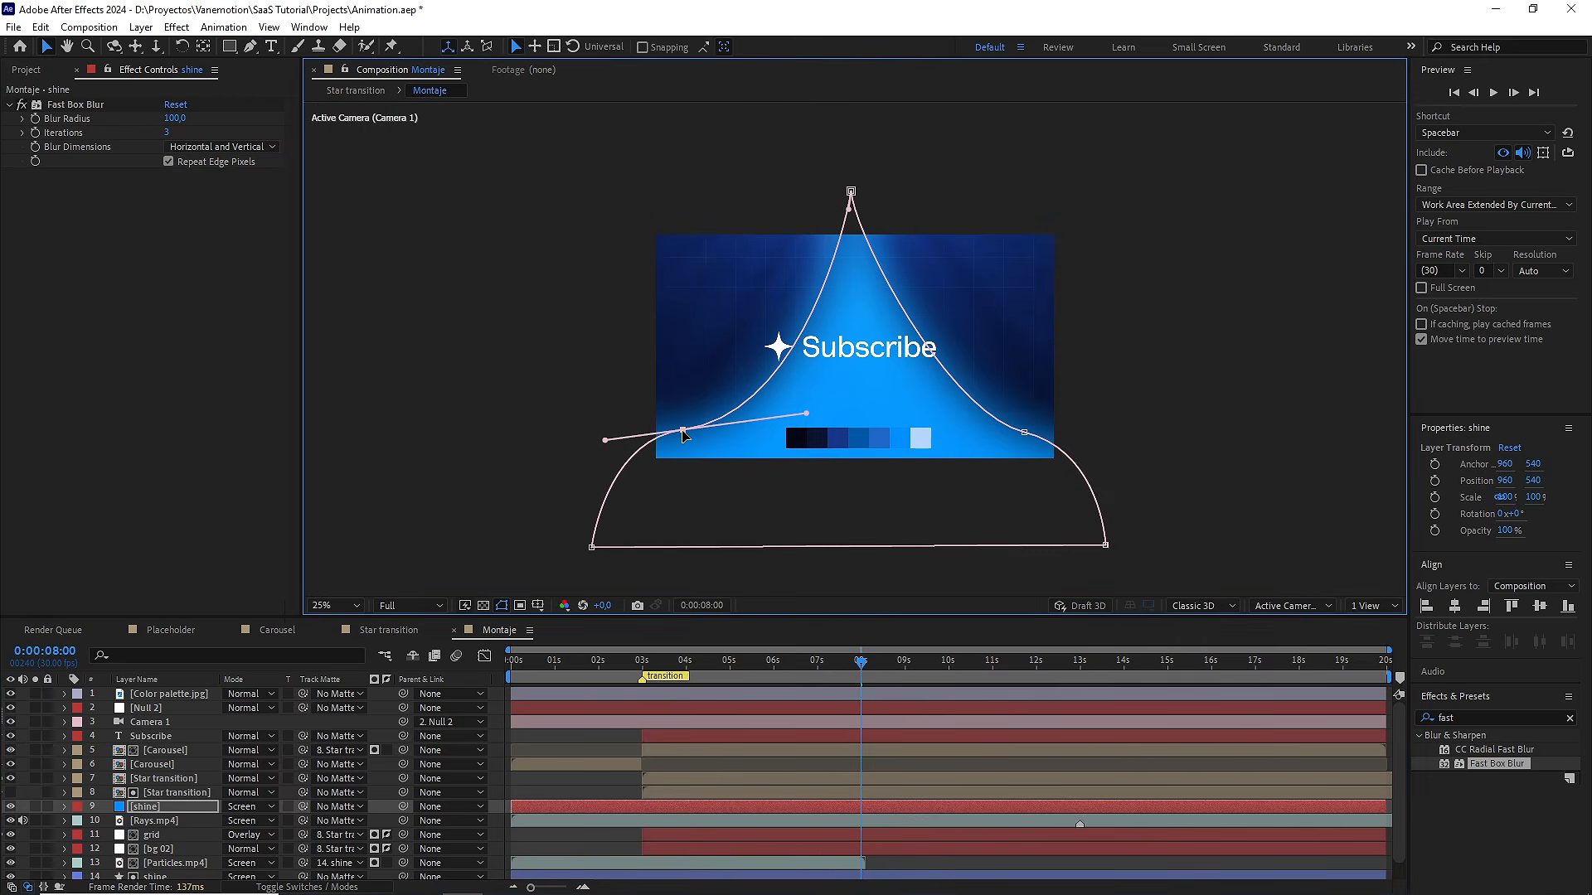
left_click(1024, 433)
left_click_drag(958, 421, 903, 414)
Reveal the Position keyframes of Null 2 and go to the second keyframe at 0:00:11:10
left_click(868, 705)
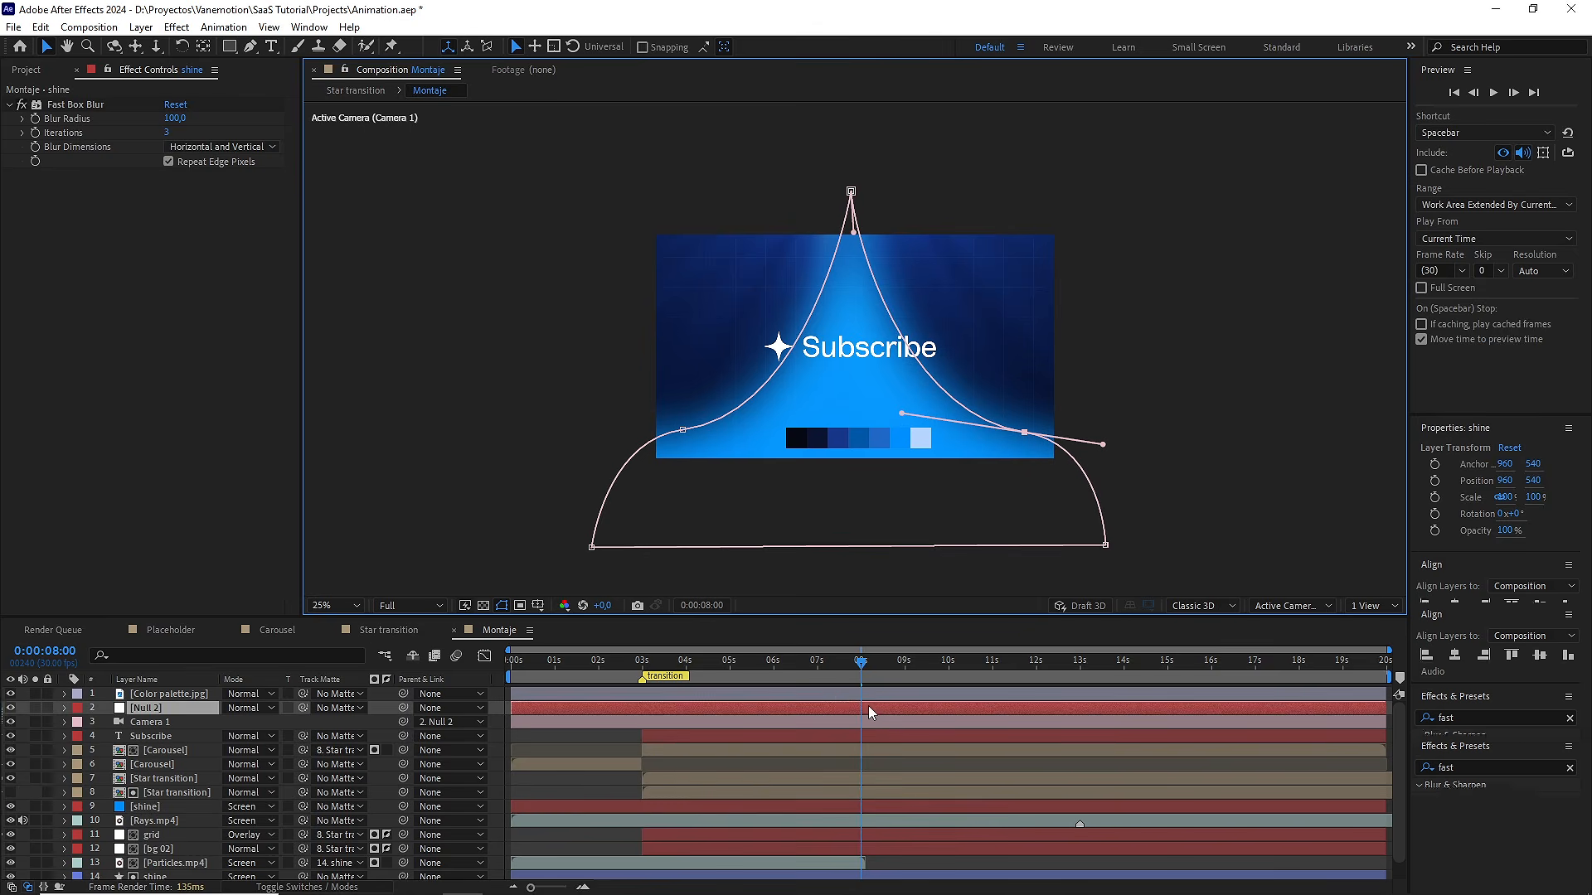
key("p")
left_click_drag(922, 674, 1002, 680)
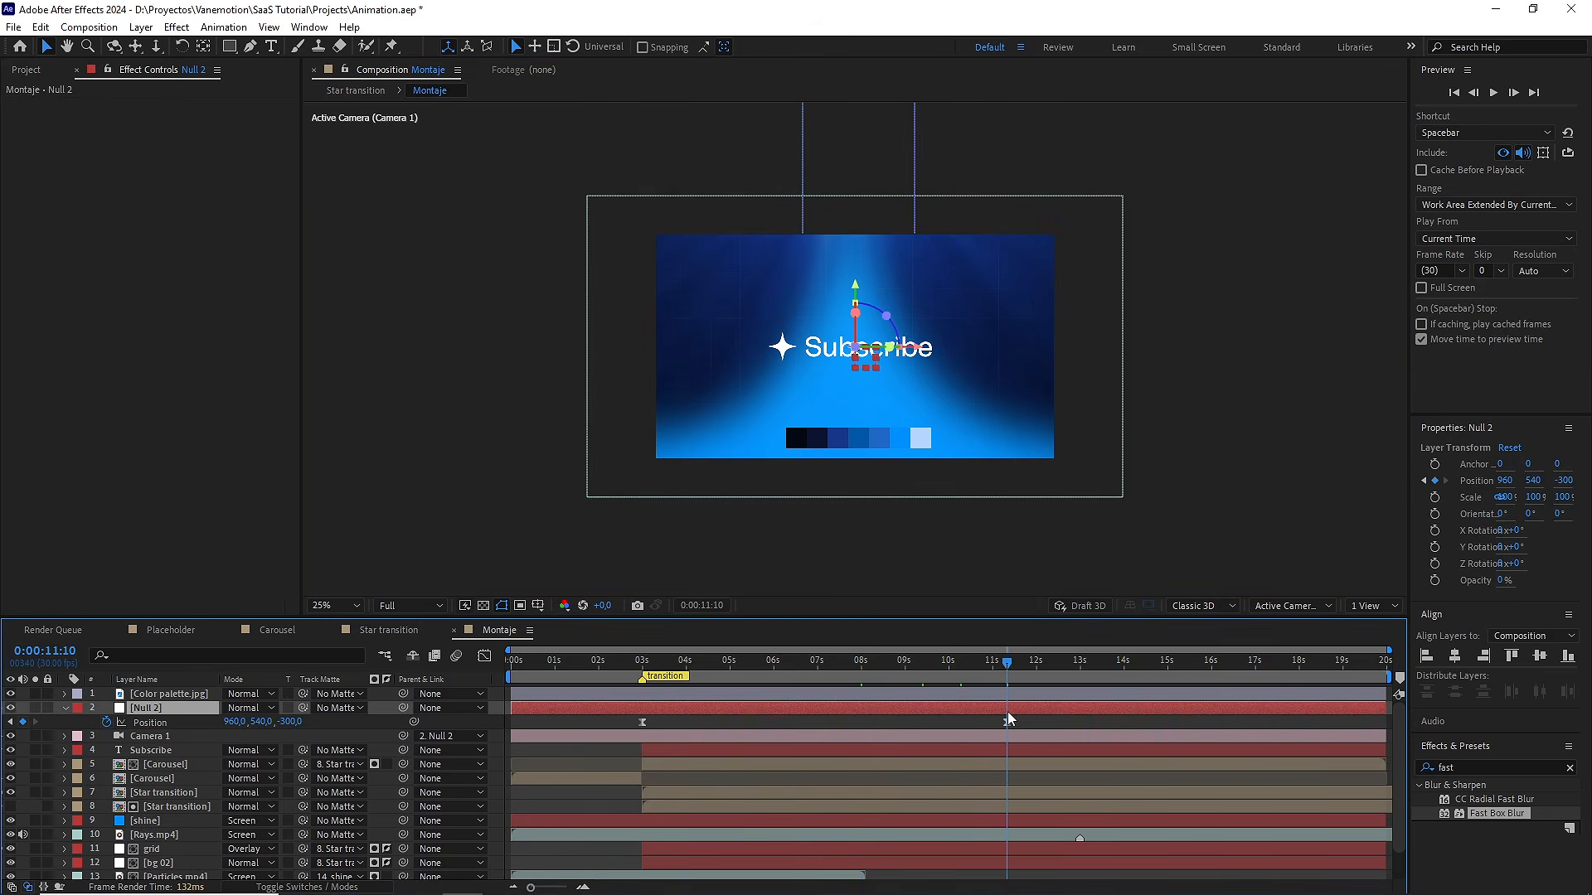
Turn the shine layer into a 3D layer and scale it up to about 120% so it covers the frame
left_click(178, 819)
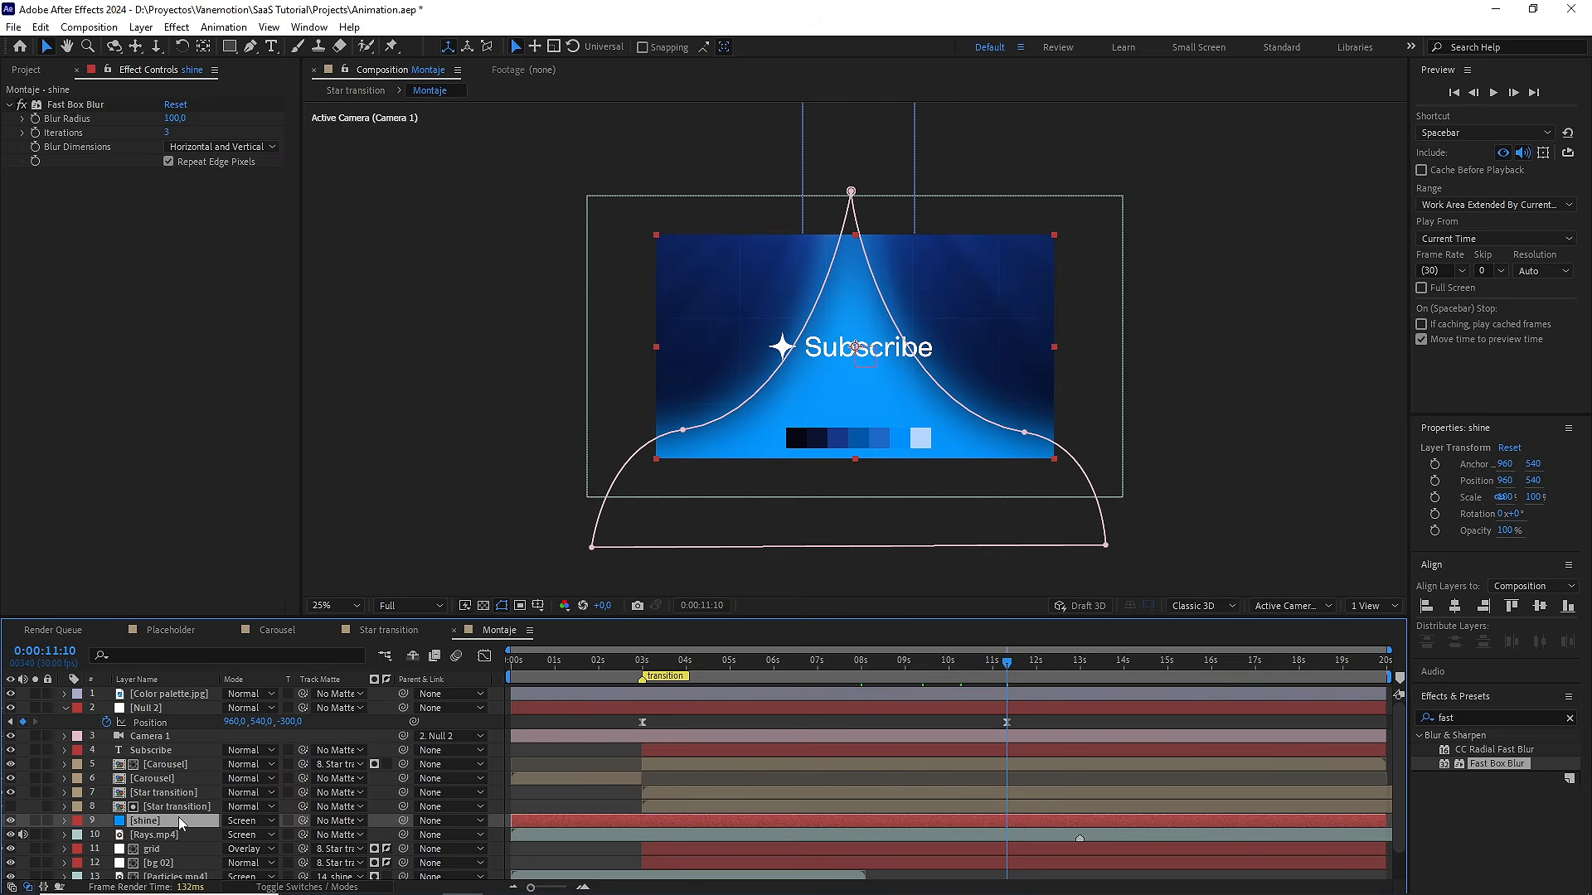
key("F4")
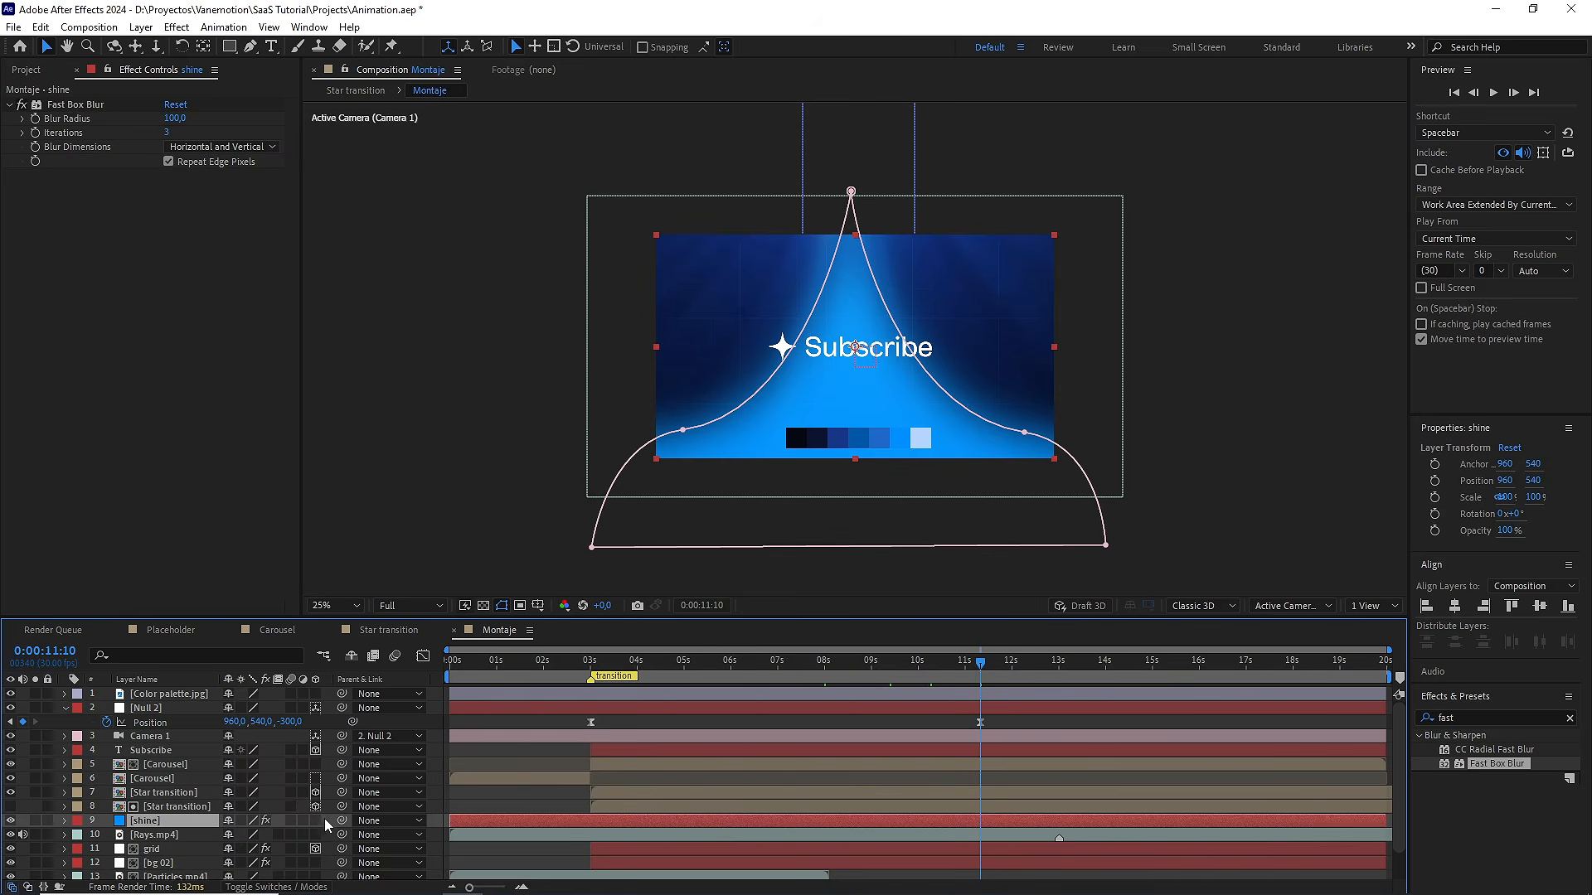
left_click(318, 817)
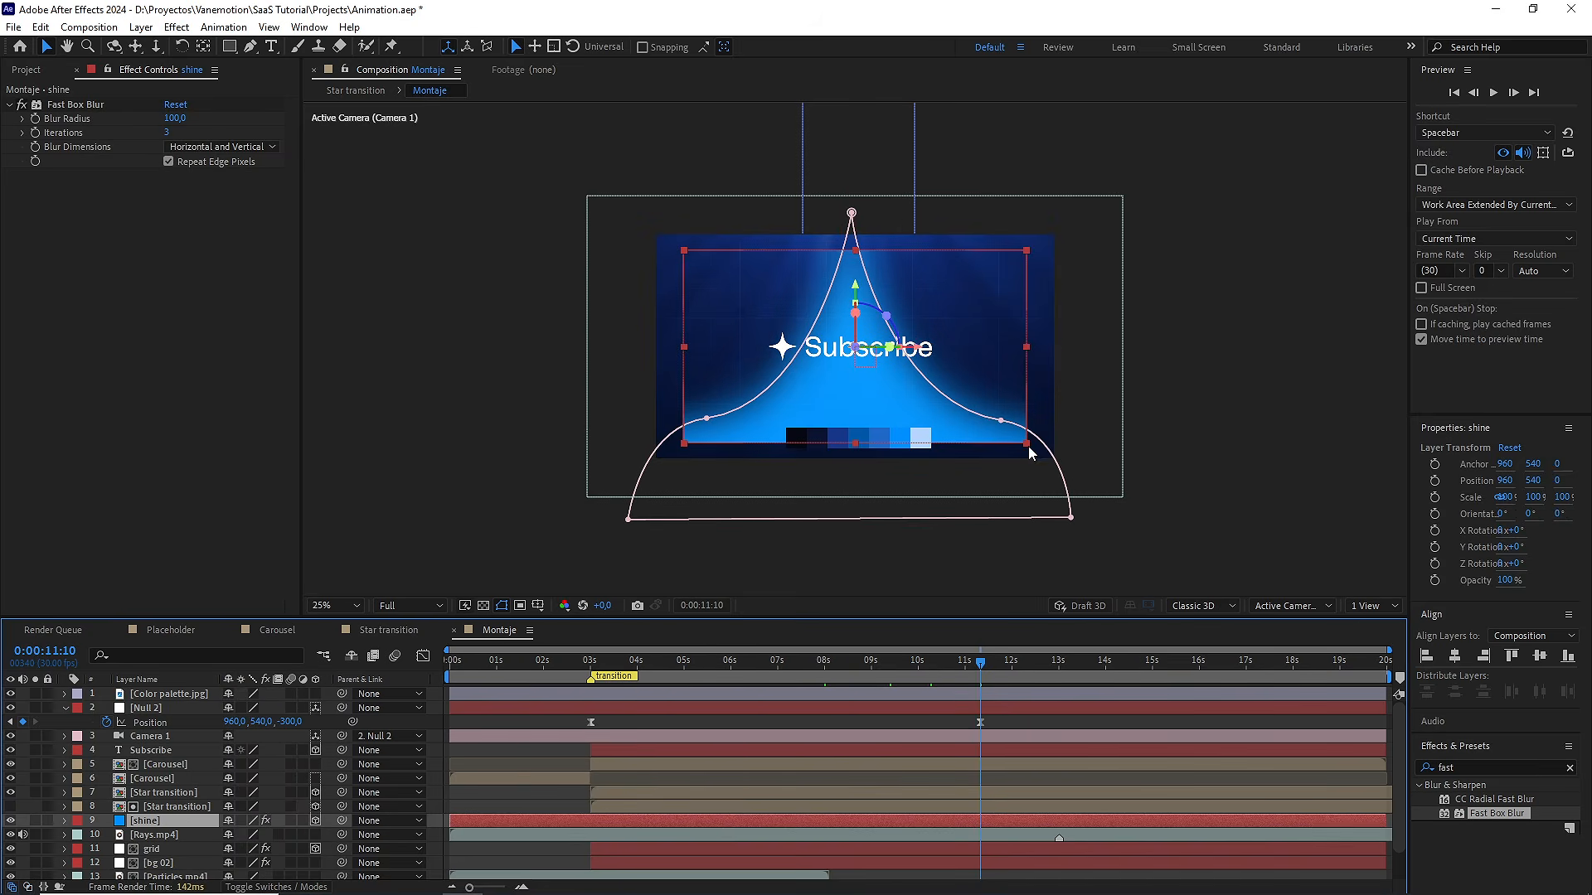
left_click_drag(1027, 444, 1050, 469)
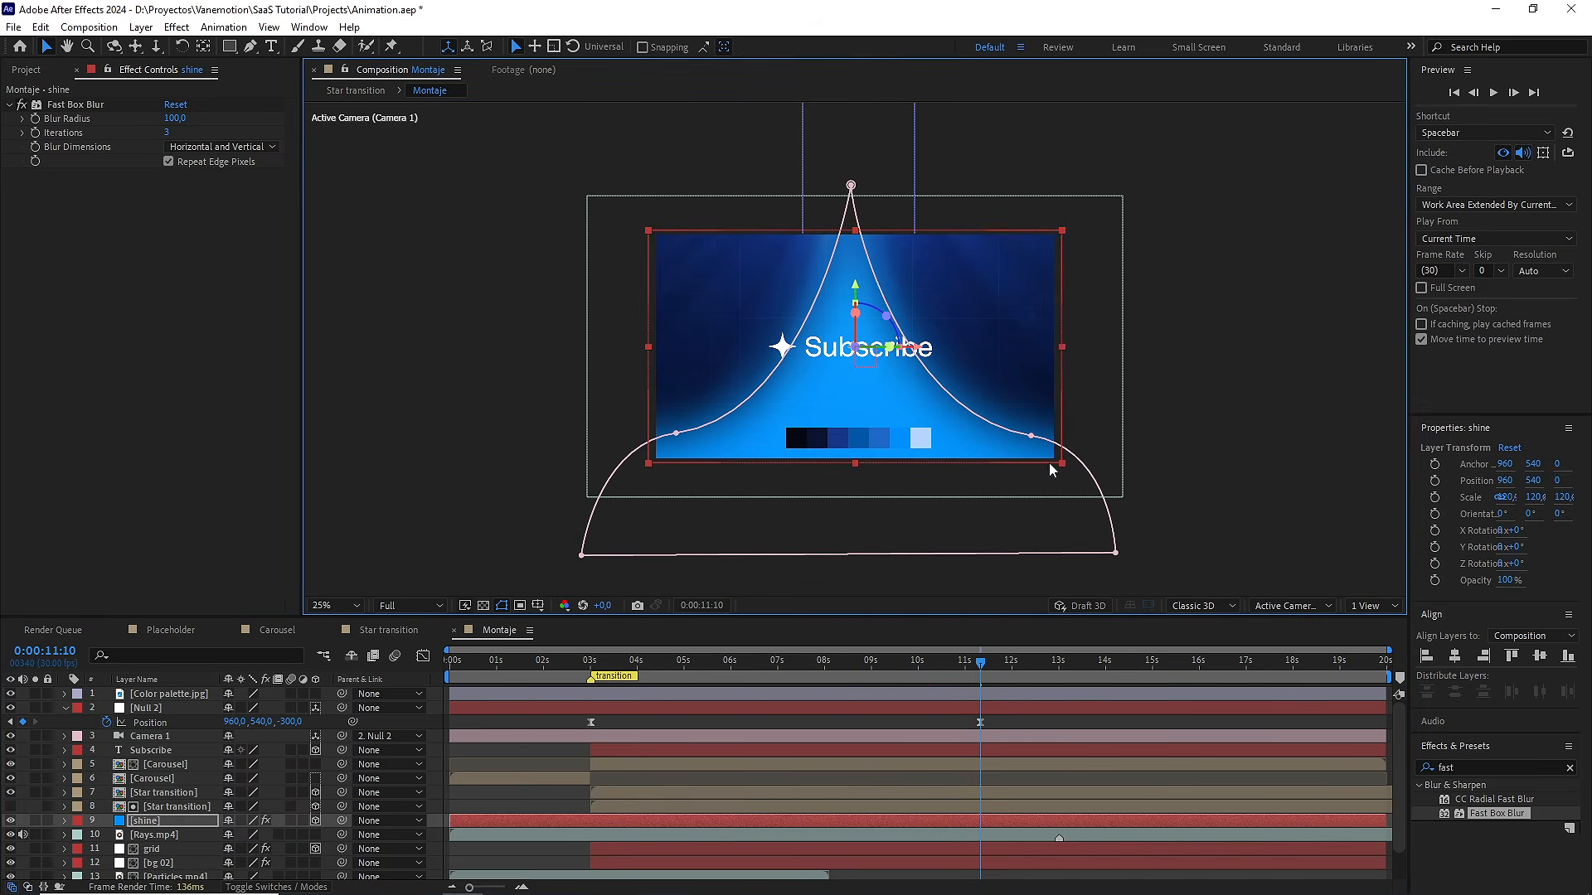
Trim the start of the shine layer to the transition marker at 3 seconds and scrub through the star transition to check it
left_click(470, 820)
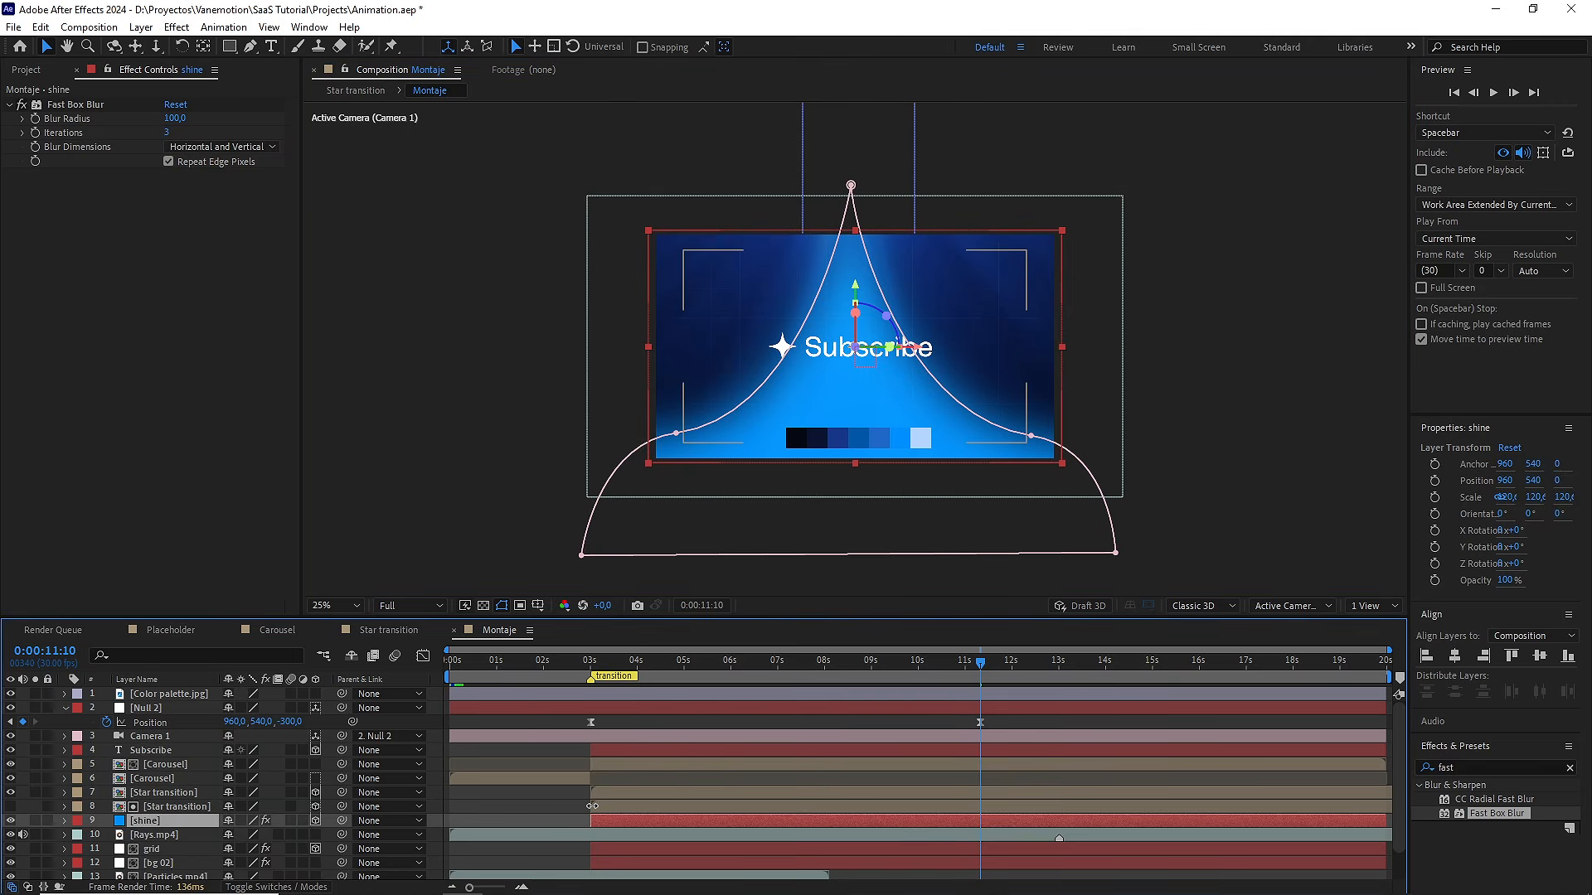
left_click_drag(969, 658, 638, 677)
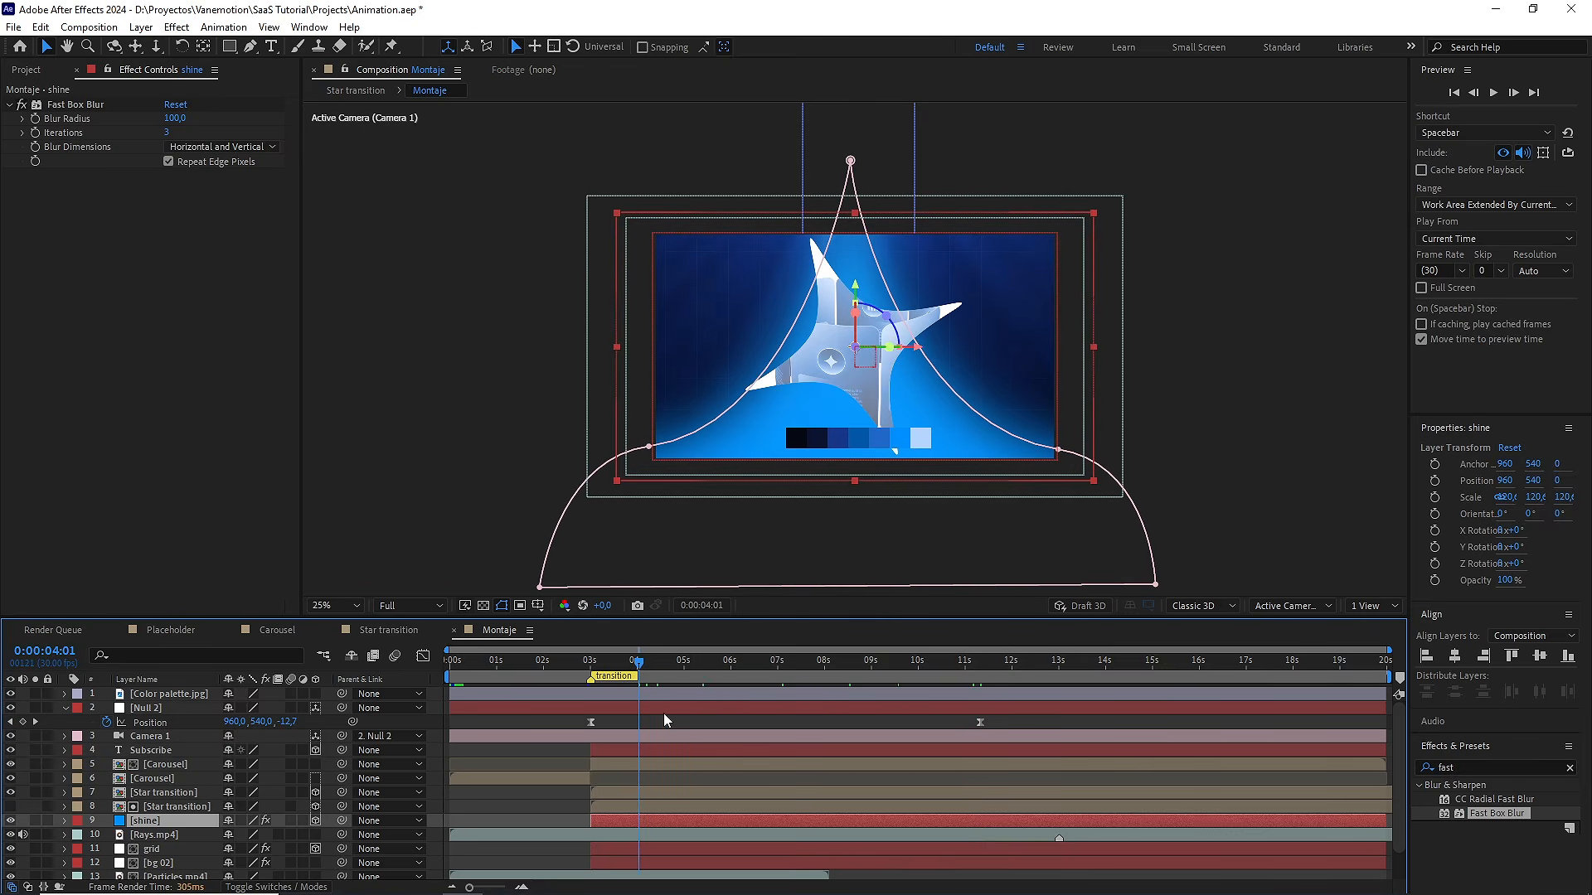
left_click(662, 711)
left_click(610, 661)
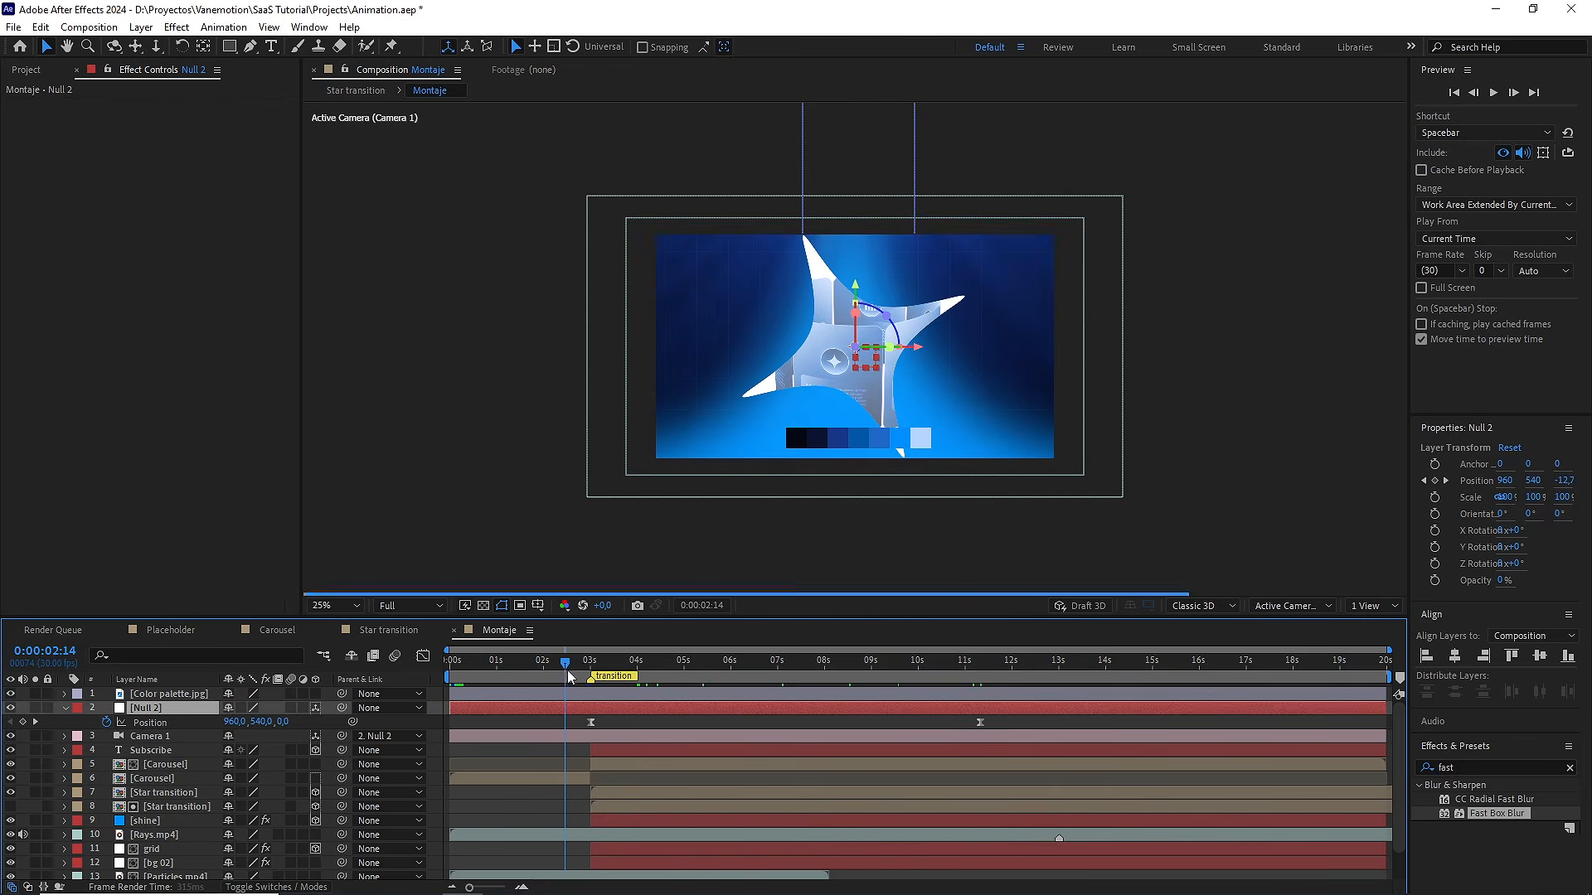
left_click(595, 673)
left_click_drag(594, 675, 634, 671)
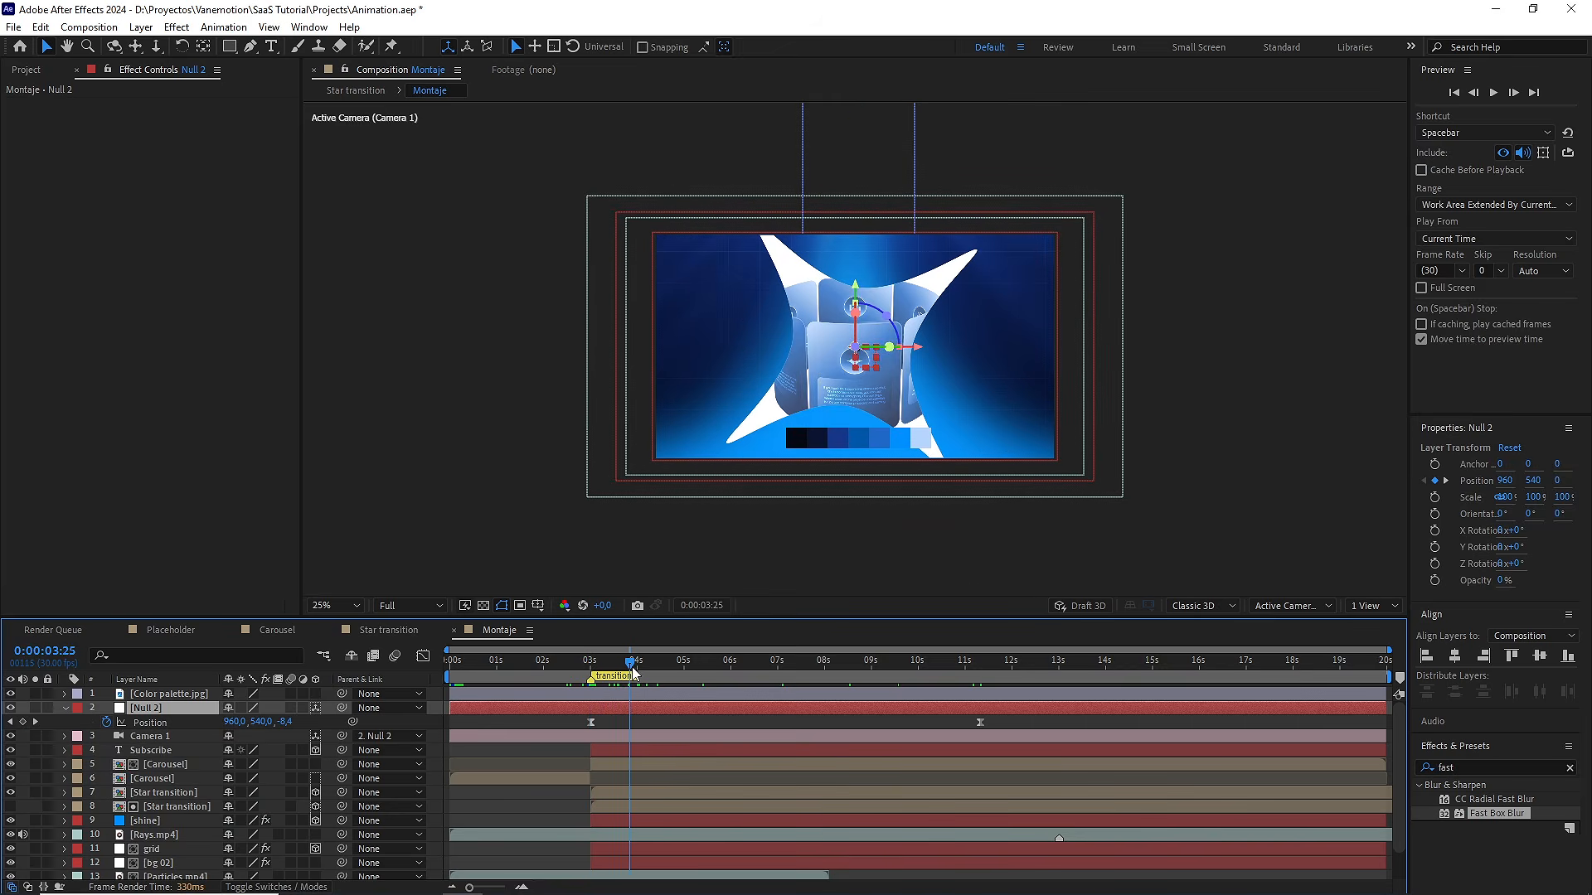
Animate the shine layer's Mask Expansion from -550 pixels at 0:00:03:25 to 0 at about 5 seconds
left_click(158, 821)
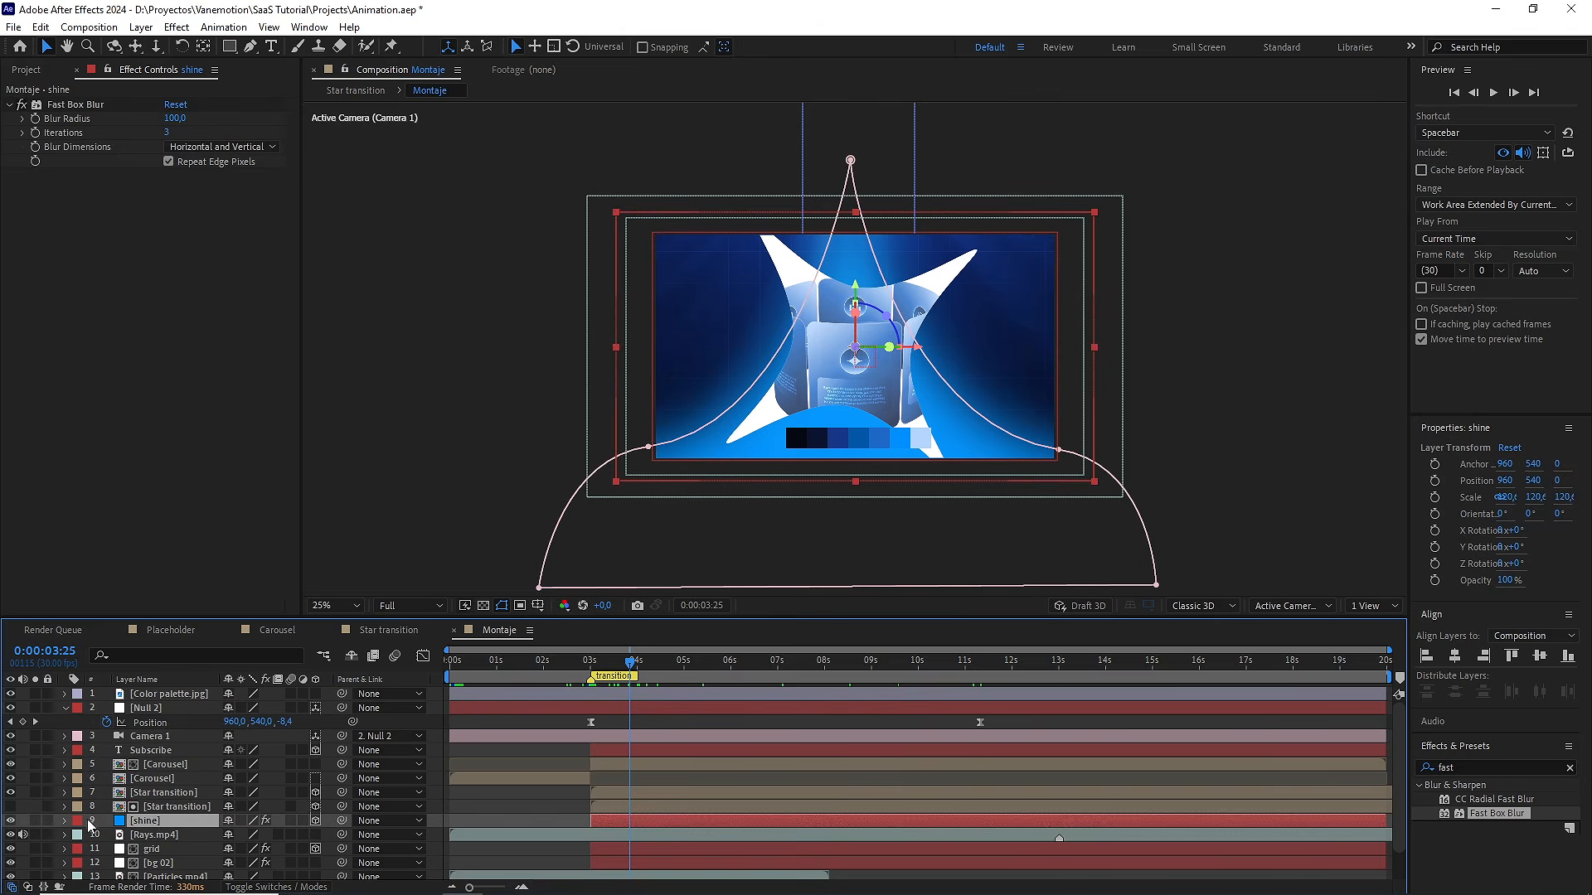
left_click(65, 820)
left_click(78, 817)
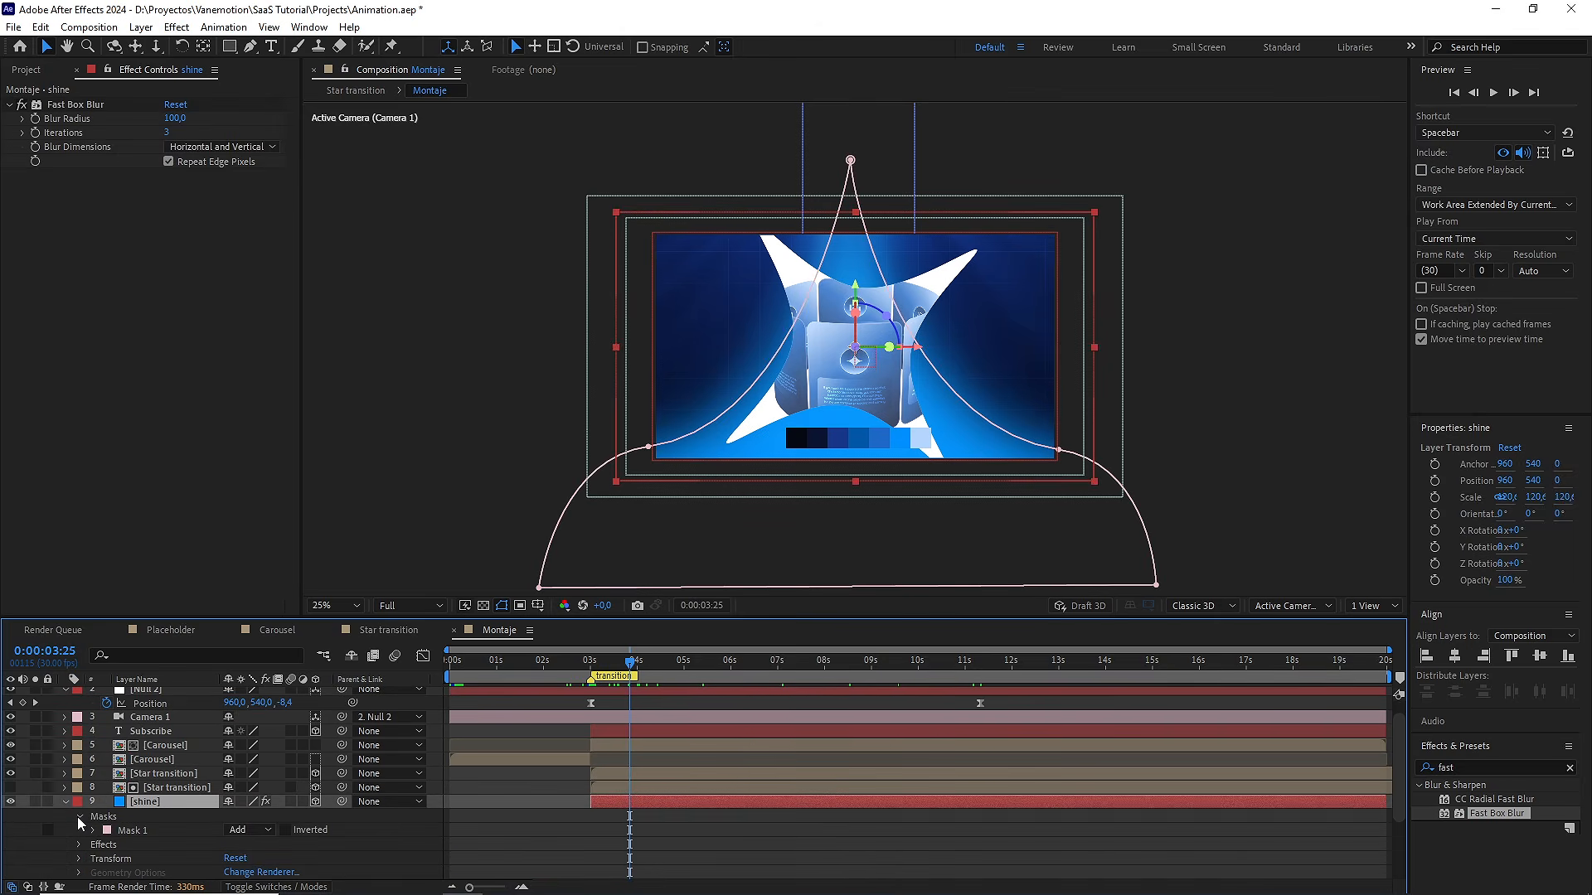
left_click(88, 828)
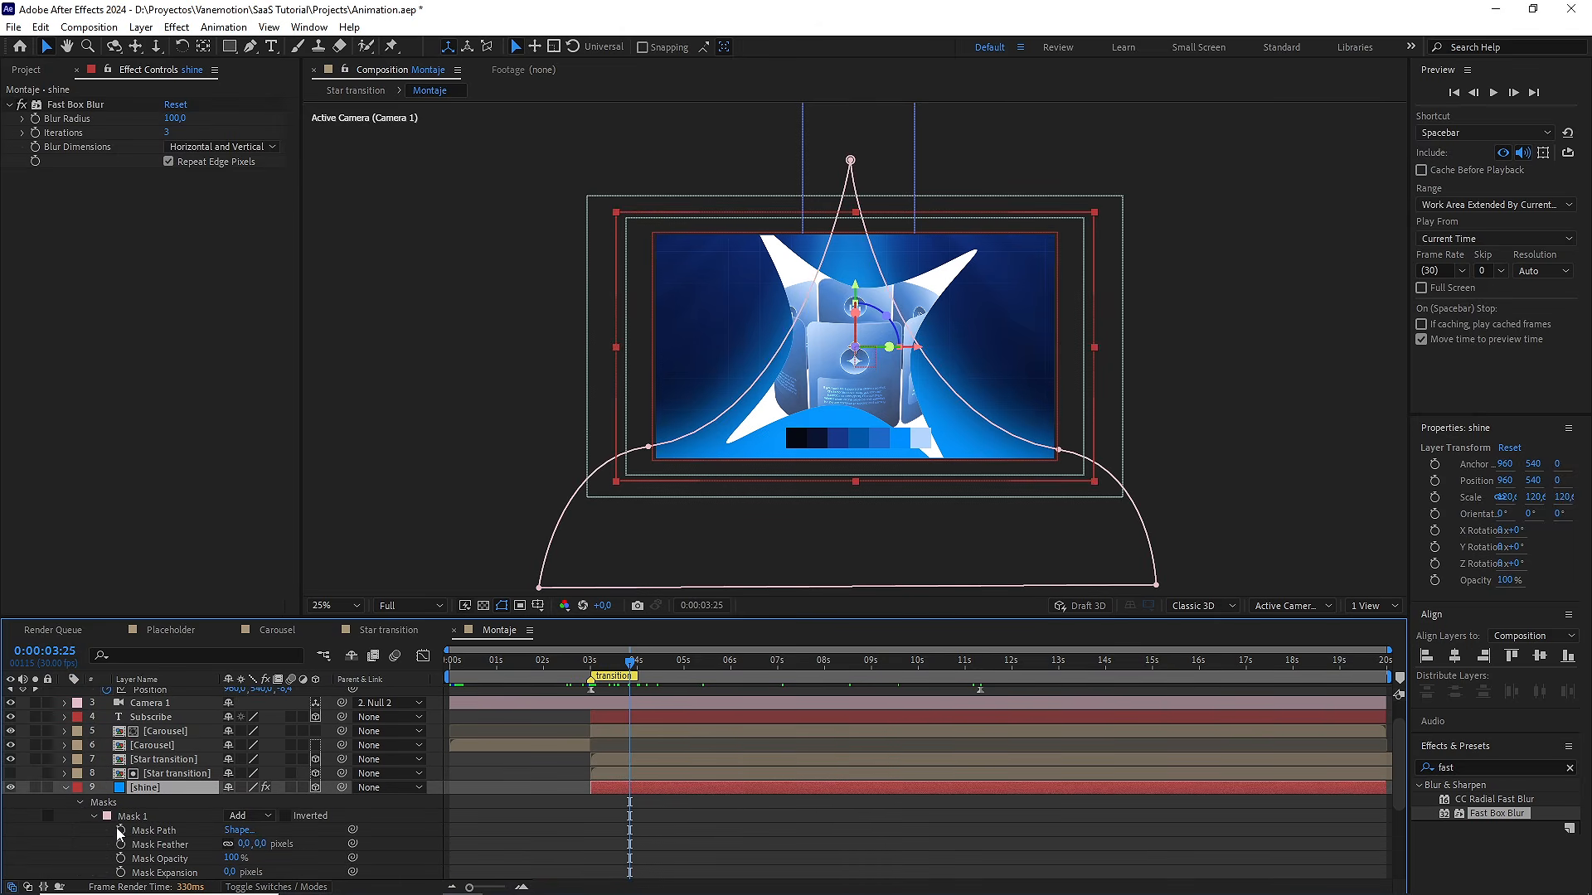
scroll(184, 834, "down", 3)
left_click(121, 830)
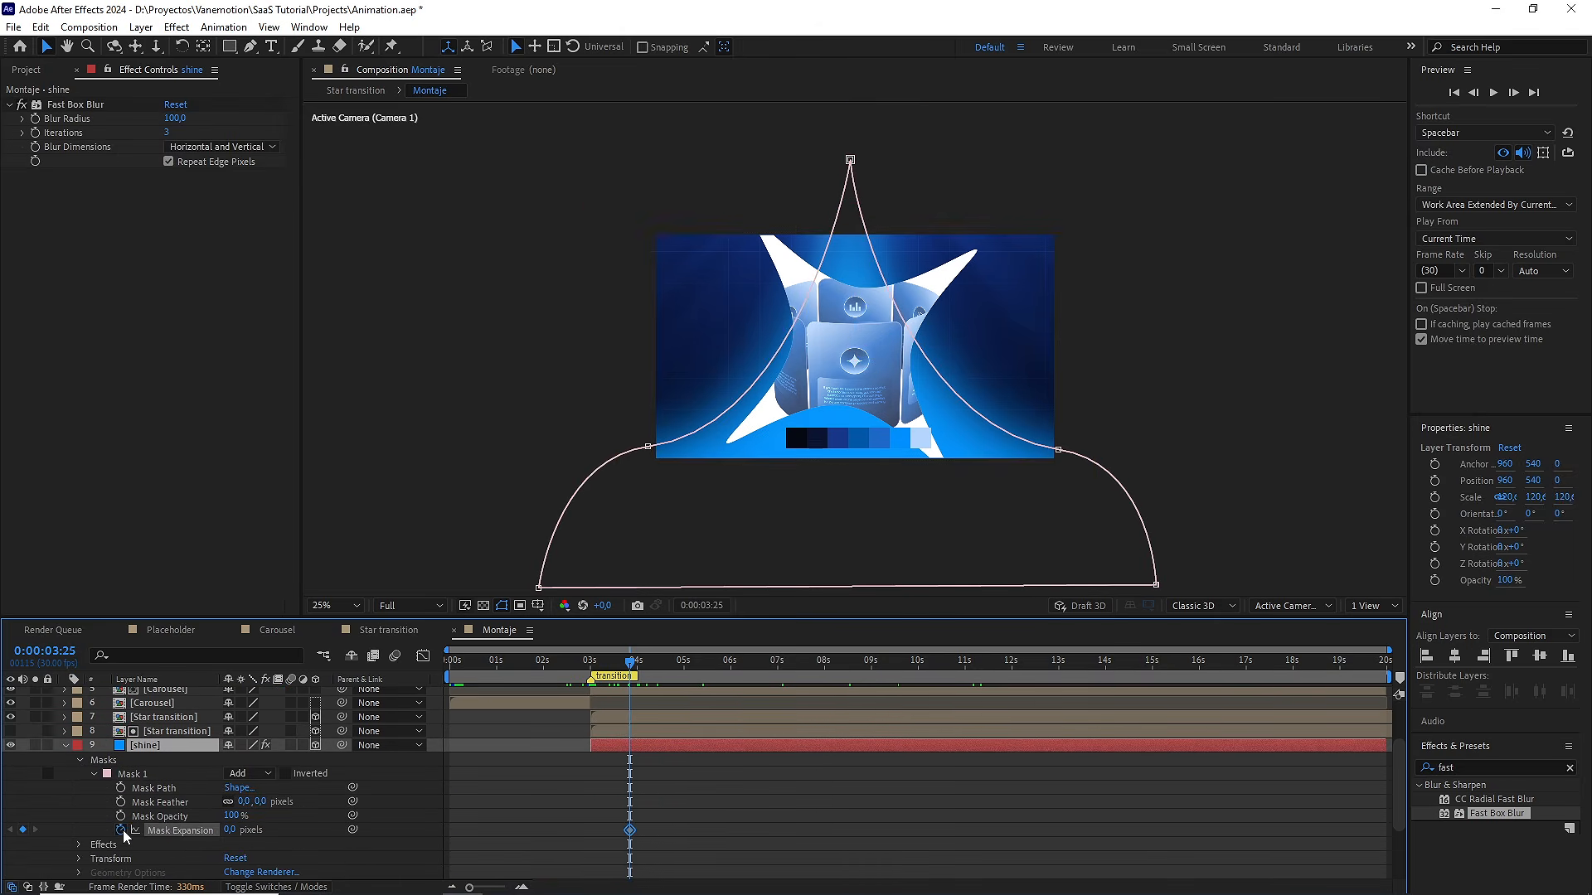
left_click_drag(656, 829, 690, 827)
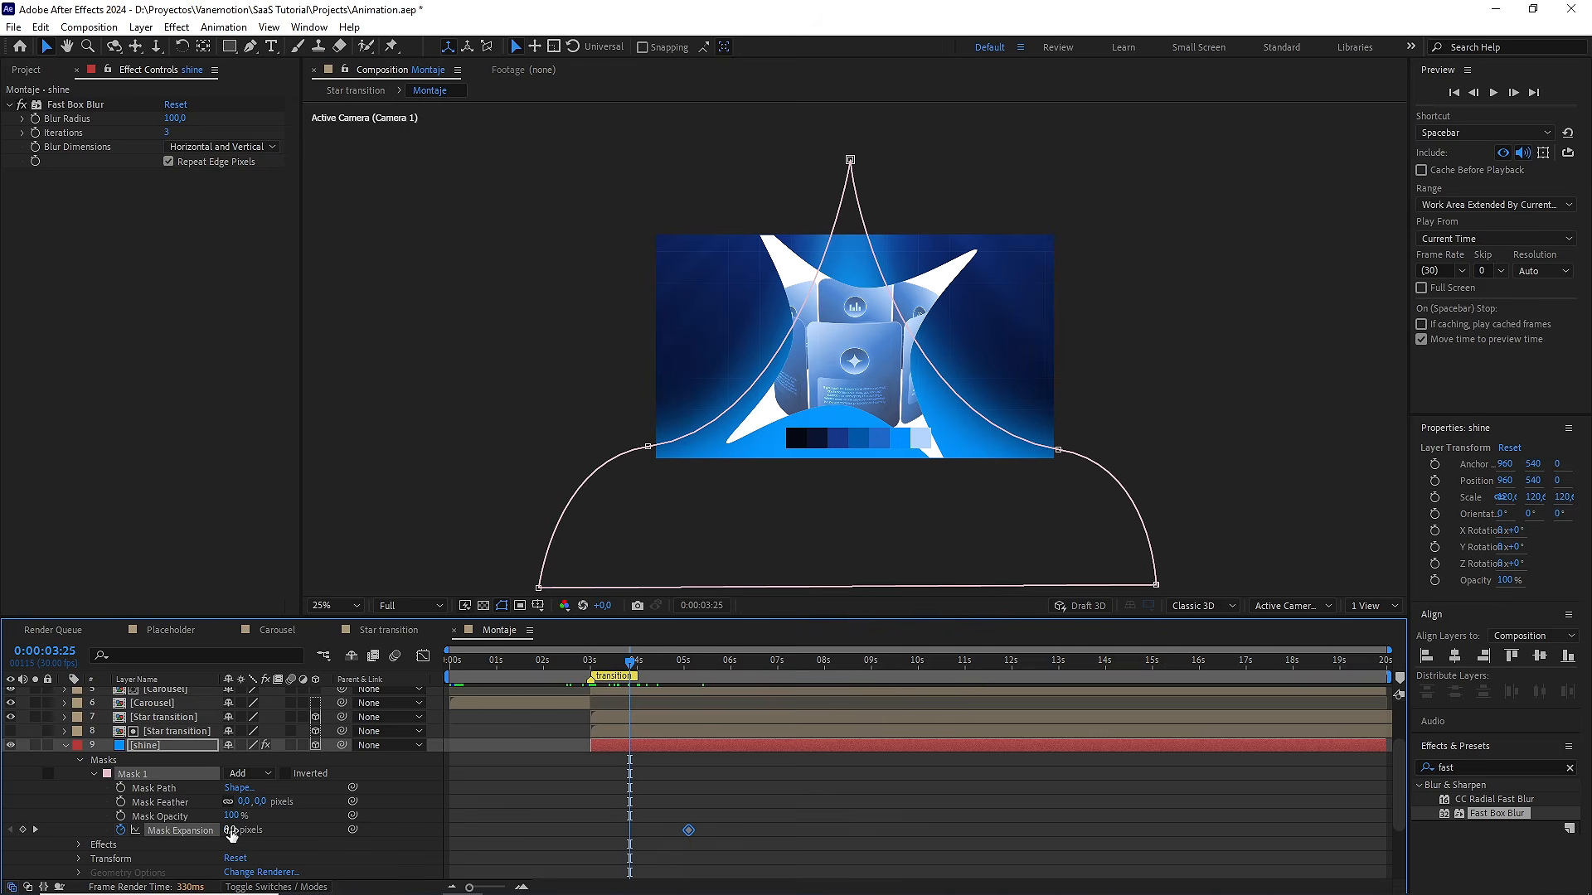
left_click_drag(230, 830, 183, 830)
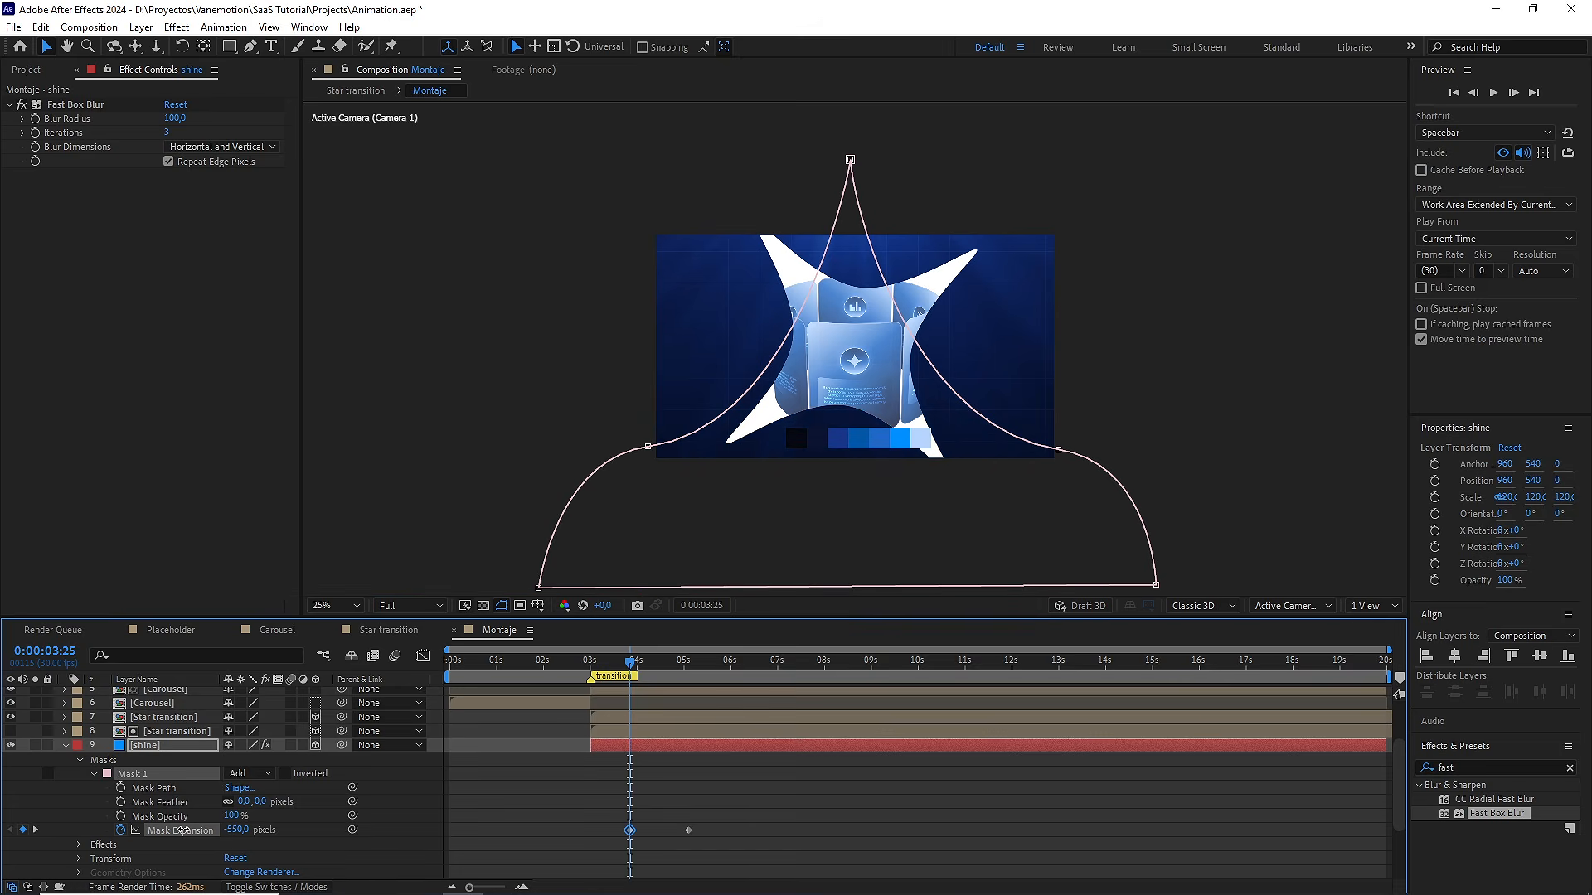
Move the second Mask Expansion keyframe to 0:00:07:00, then Easy Ease both keyframes and shape their speed curve to slow down gradually
left_click_drag(644, 674, 778, 680)
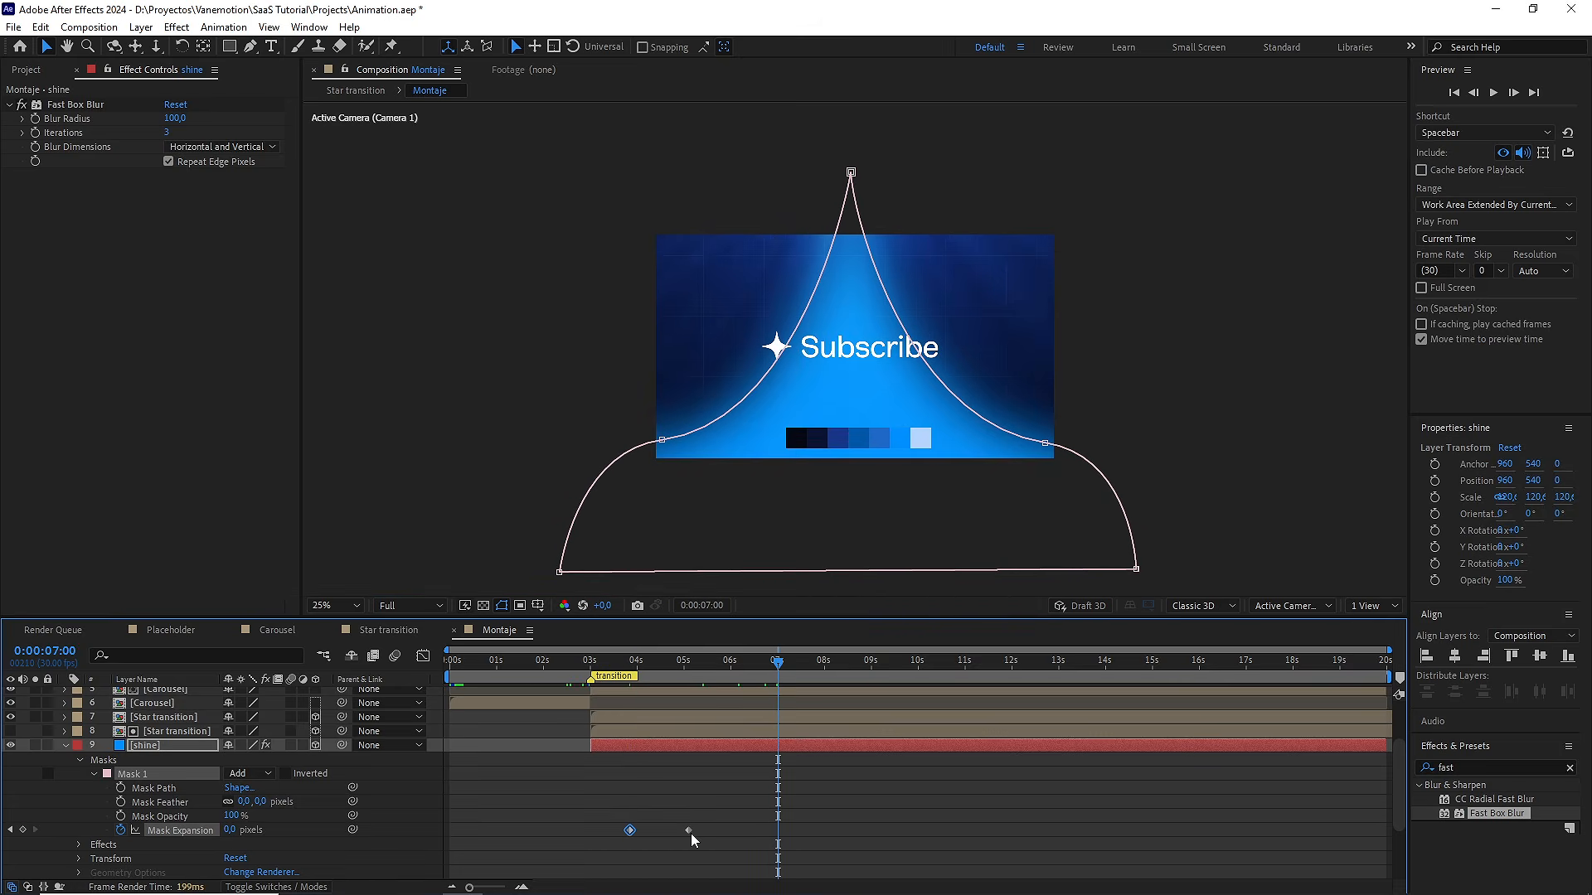
left_click_drag(689, 830, 595, 848)
key("F9")
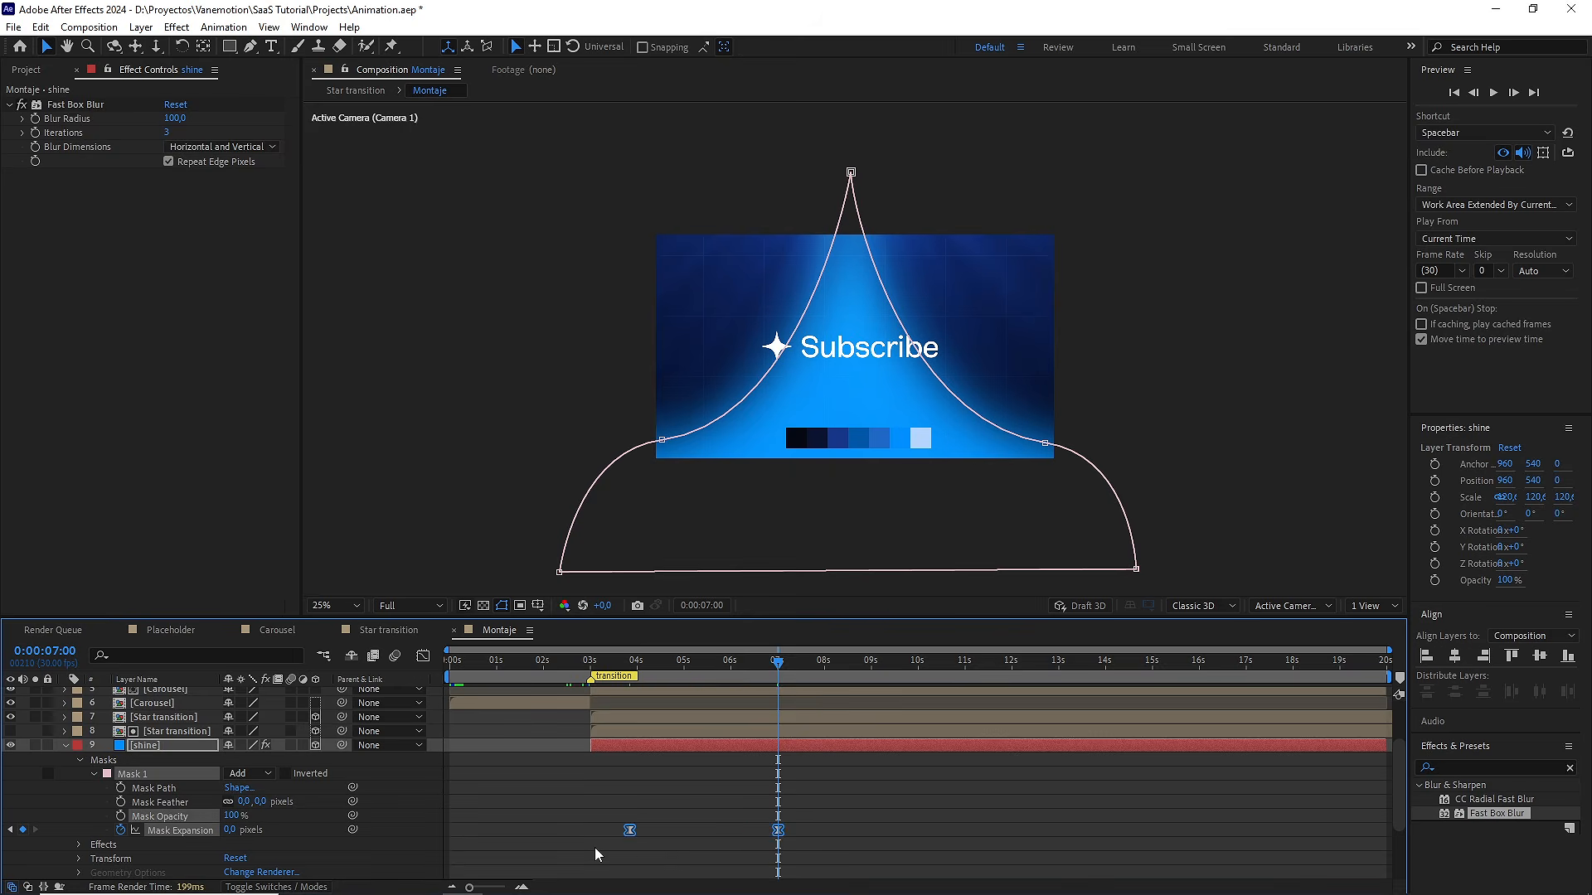
left_click(420, 659)
left_click_drag(749, 817, 724, 817)
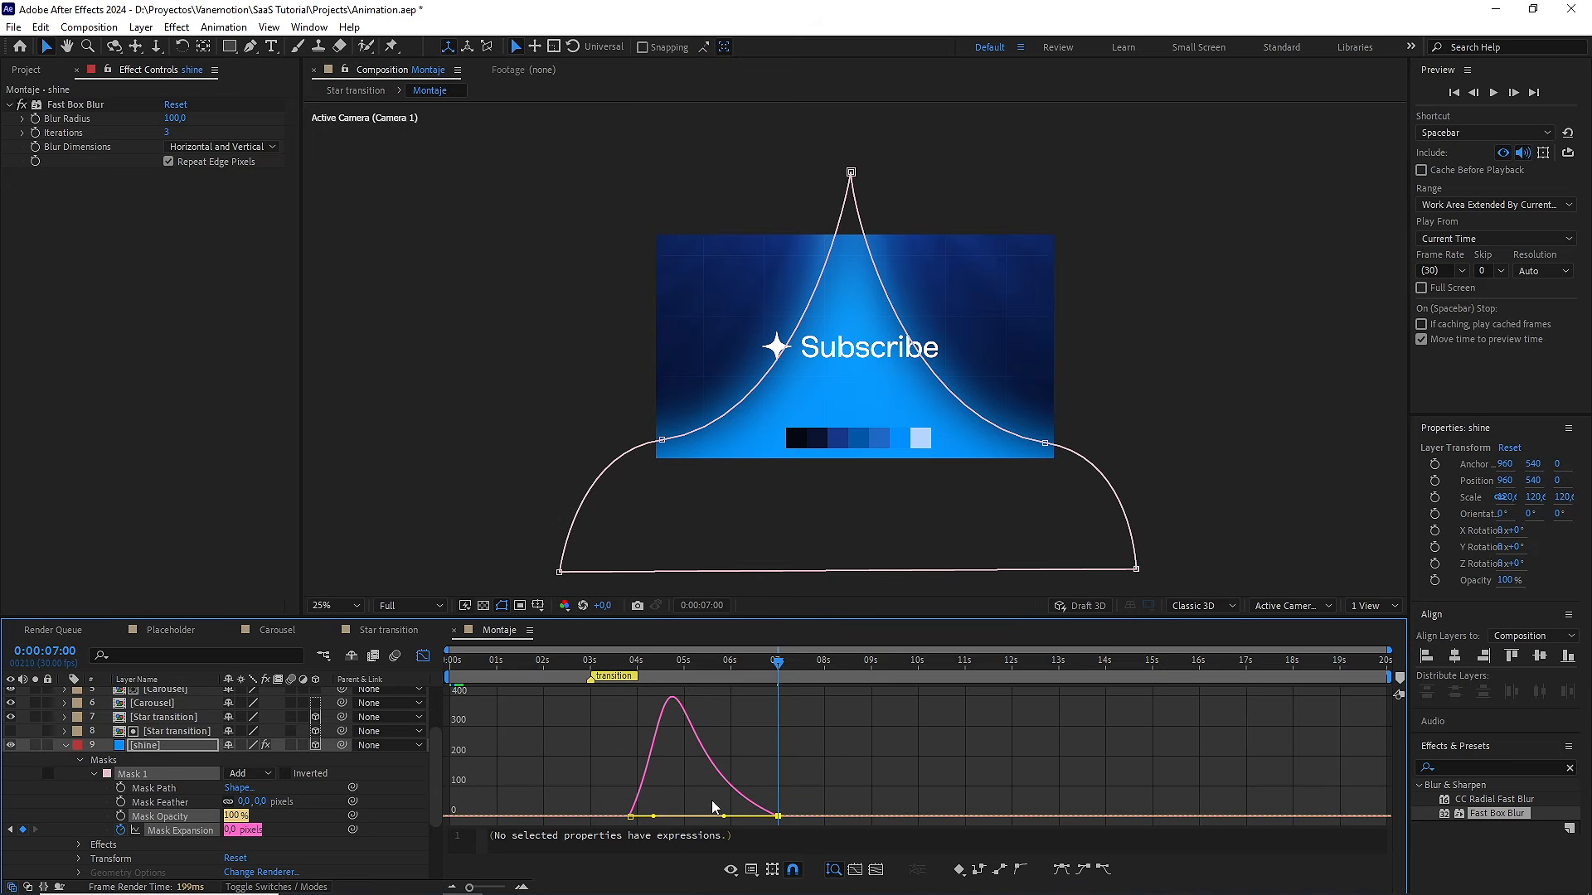
left_click(423, 658)
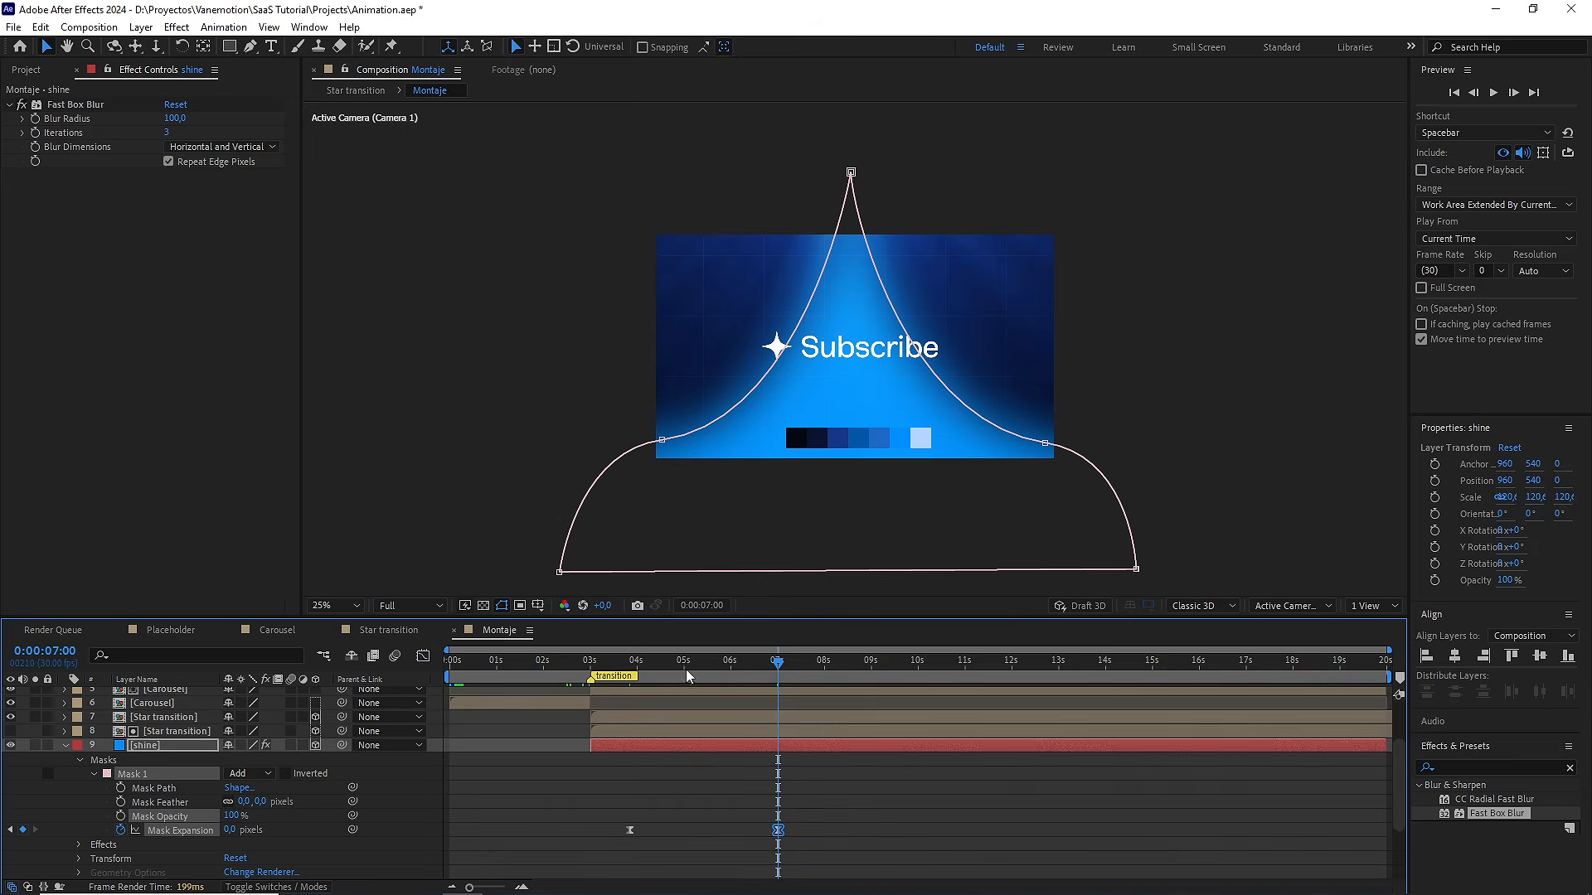
Solo the shine layer, play back its reveal from just before 4 seconds, and then unsolo it to check the full composition
left_click_drag(684, 668, 637, 671)
left_click(35, 745)
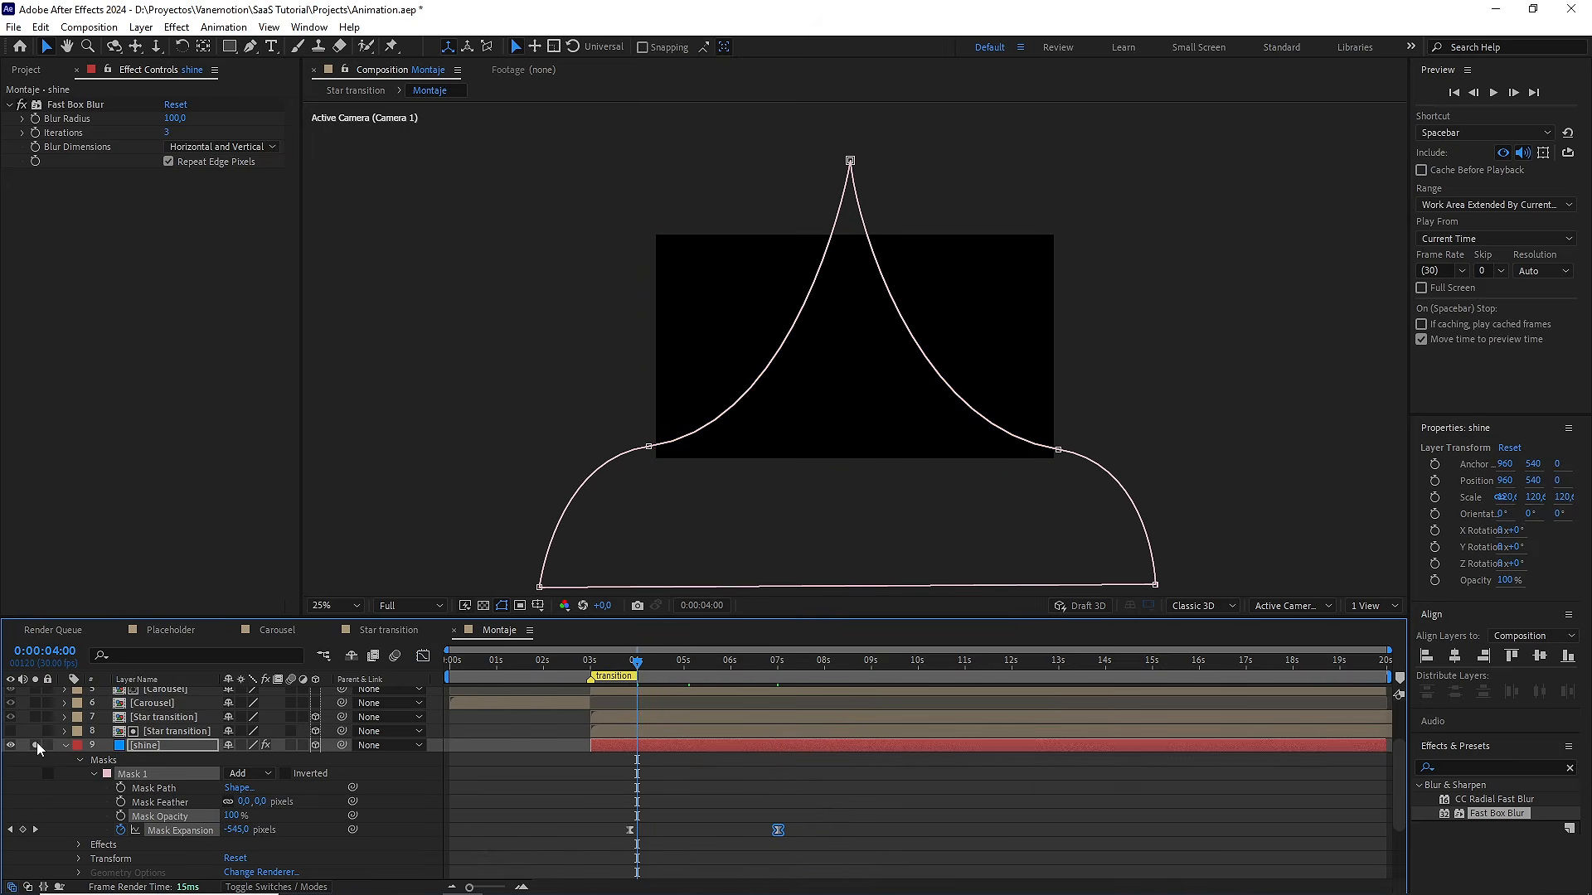
key("space")
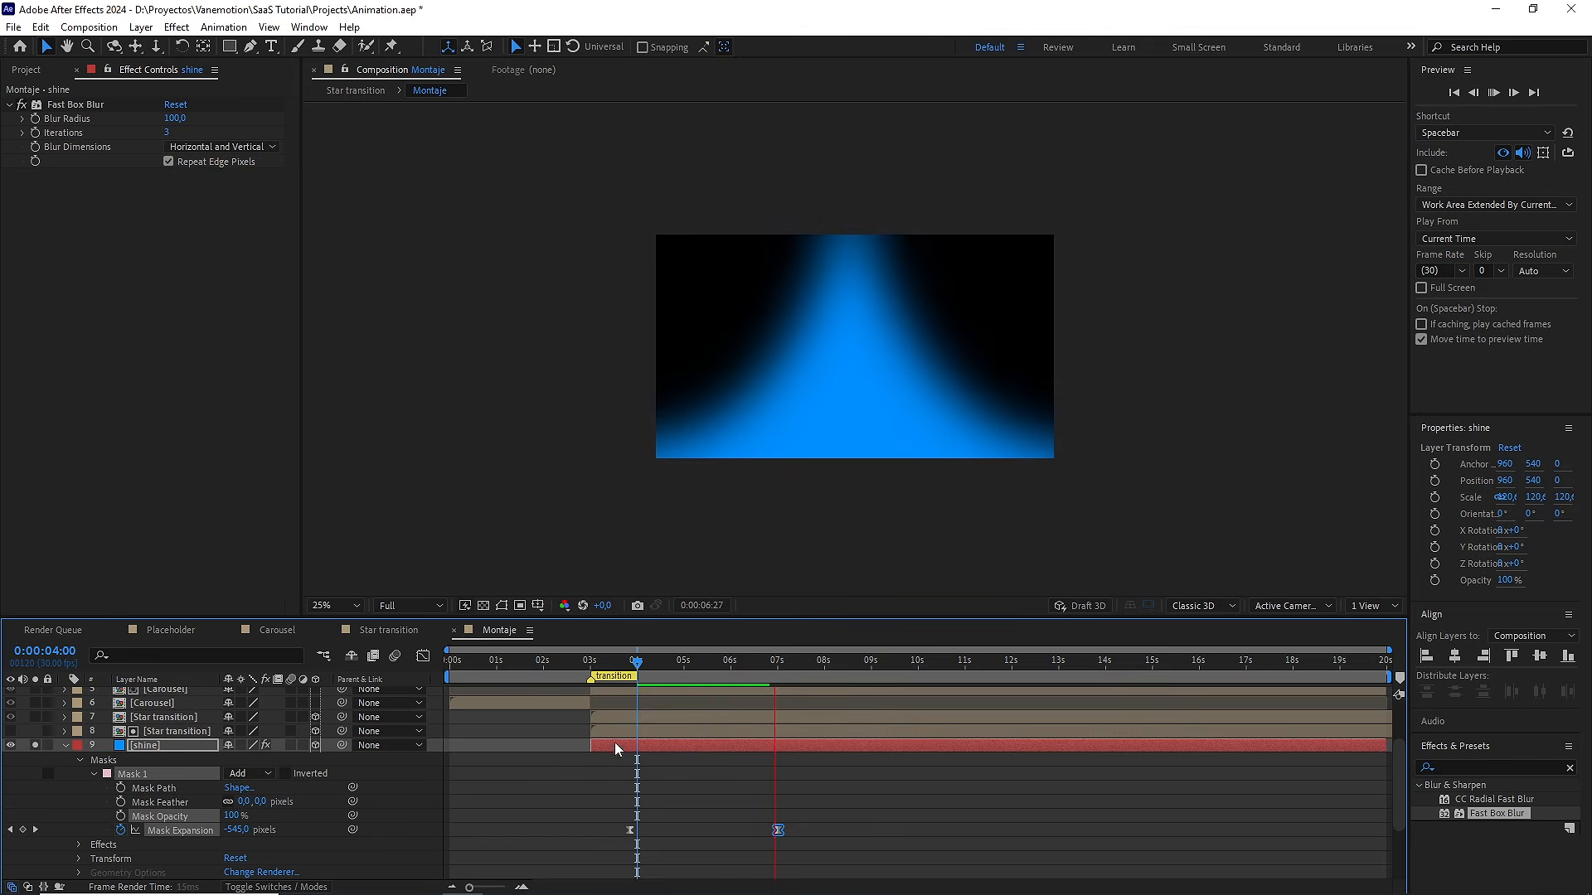
key("space")
key("space")
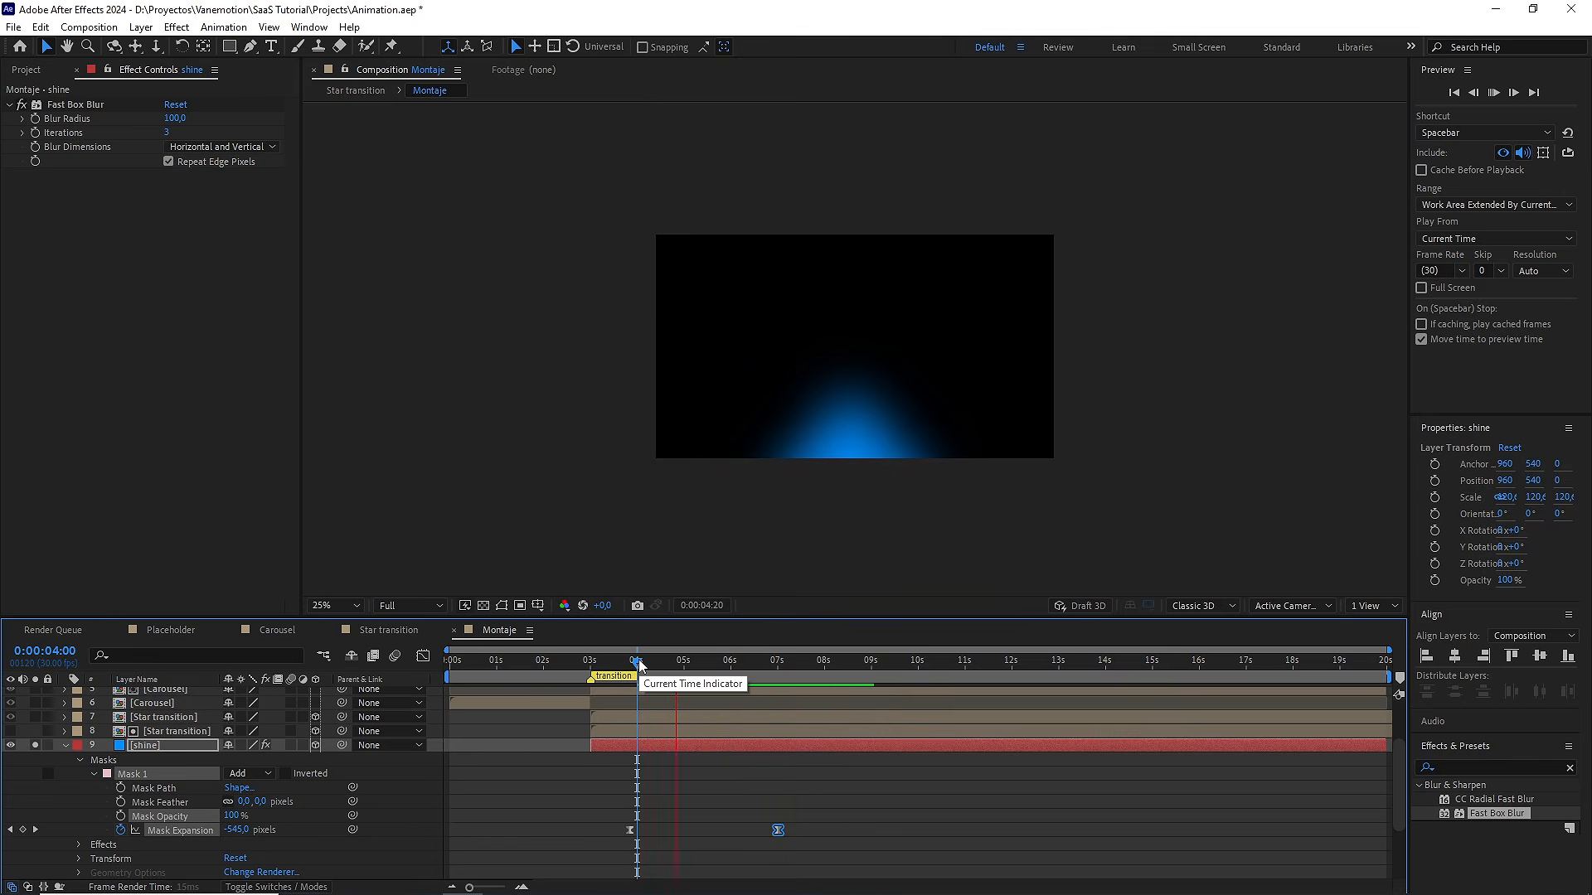
left_click_drag(639, 665, 624, 666)
key("space")
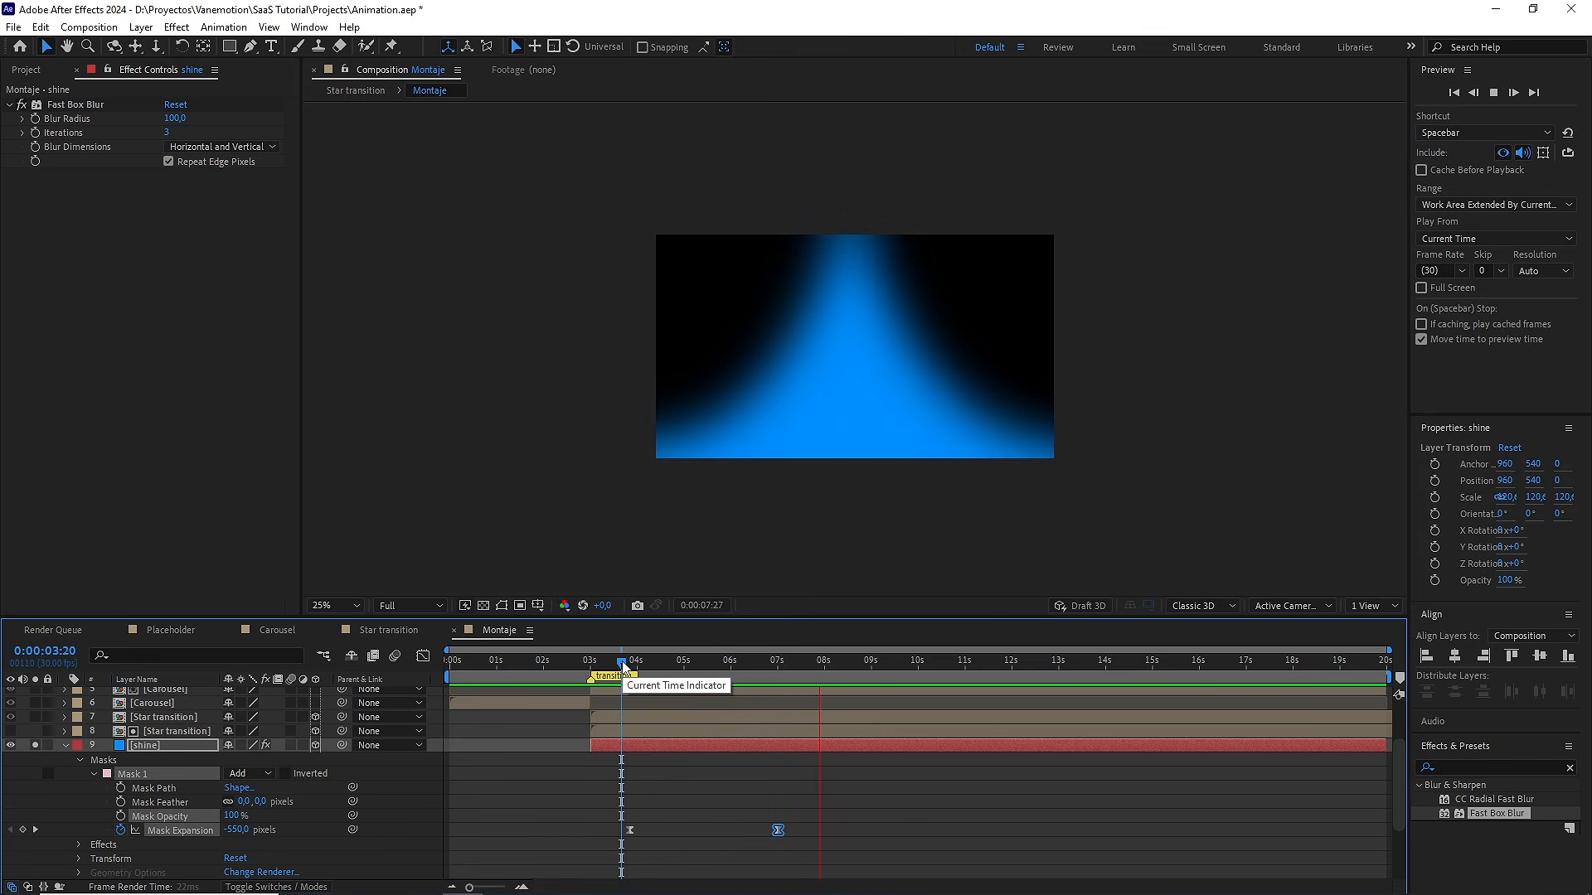
key("space")
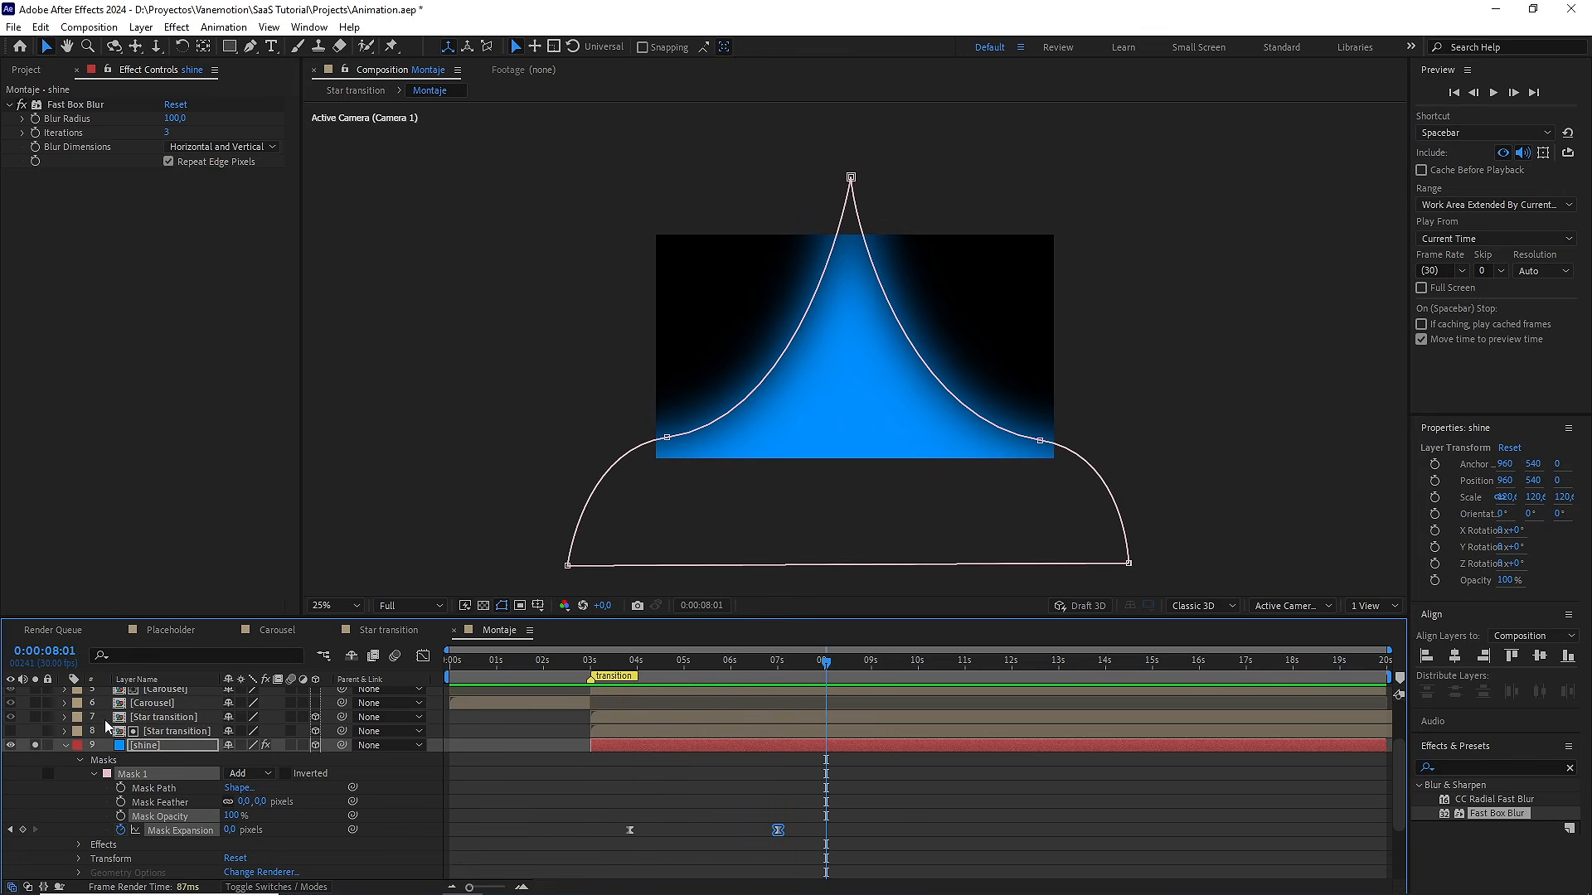
left_click(36, 746)
left_click_drag(833, 664, 805, 661)
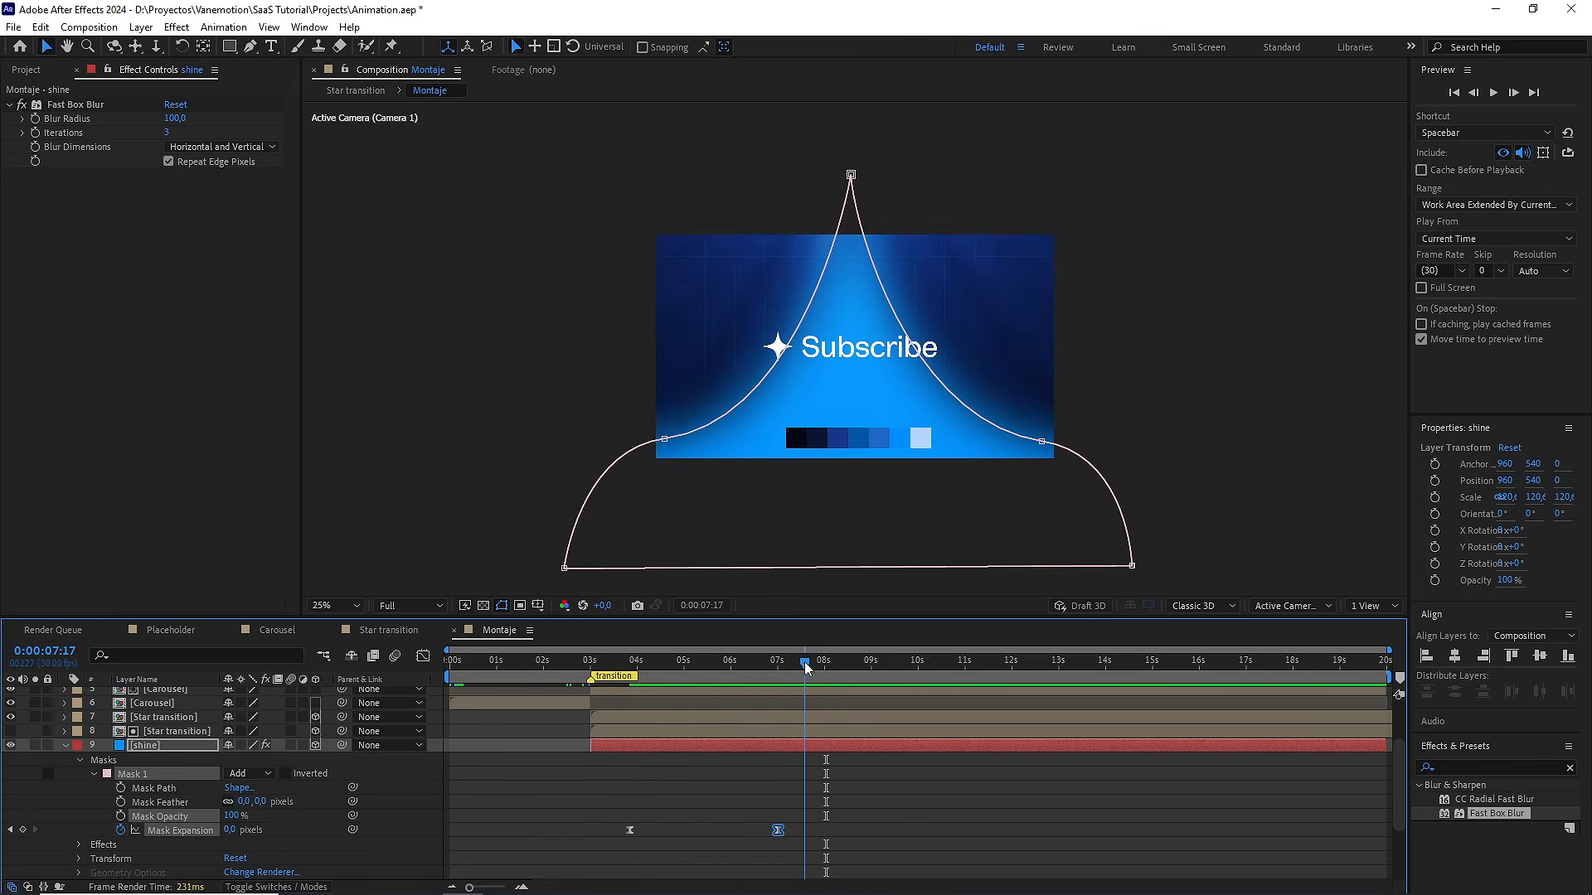
With no layer selected, draw a perfect circle about 4512 px wide with the Ellipse tool as a new shape layer
left_click(840, 781)
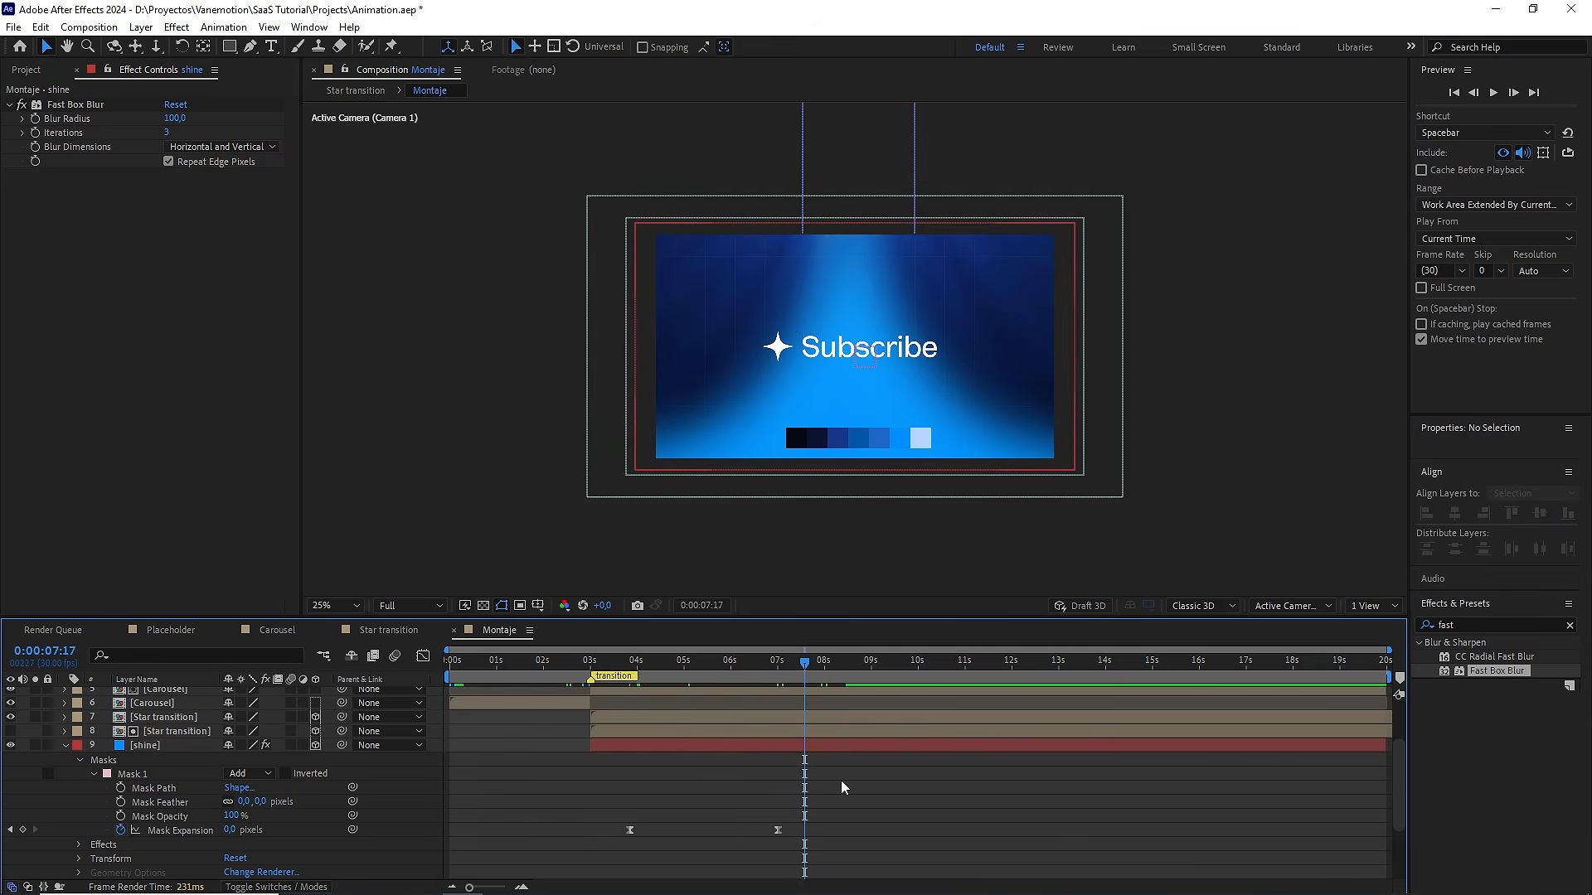
scroll(854, 504, "down", 1)
left_click_drag(229, 47, 274, 92)
left_click_drag(551, 244, 1018, 642)
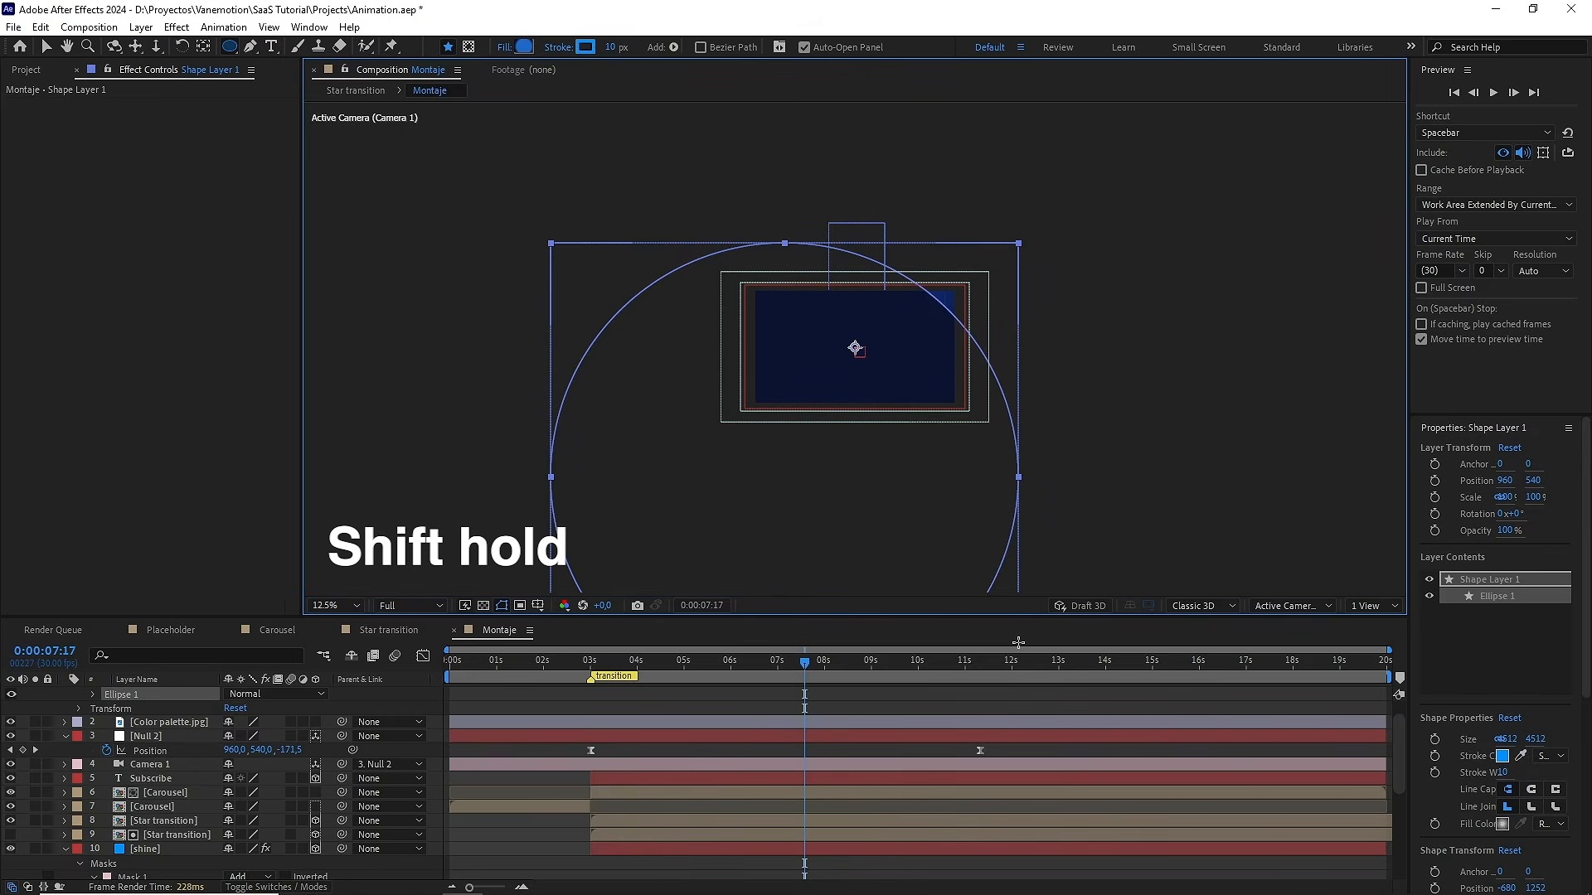
Collapse the new shape layer and rename it "circle shine"
scroll(199, 728, "up", 2)
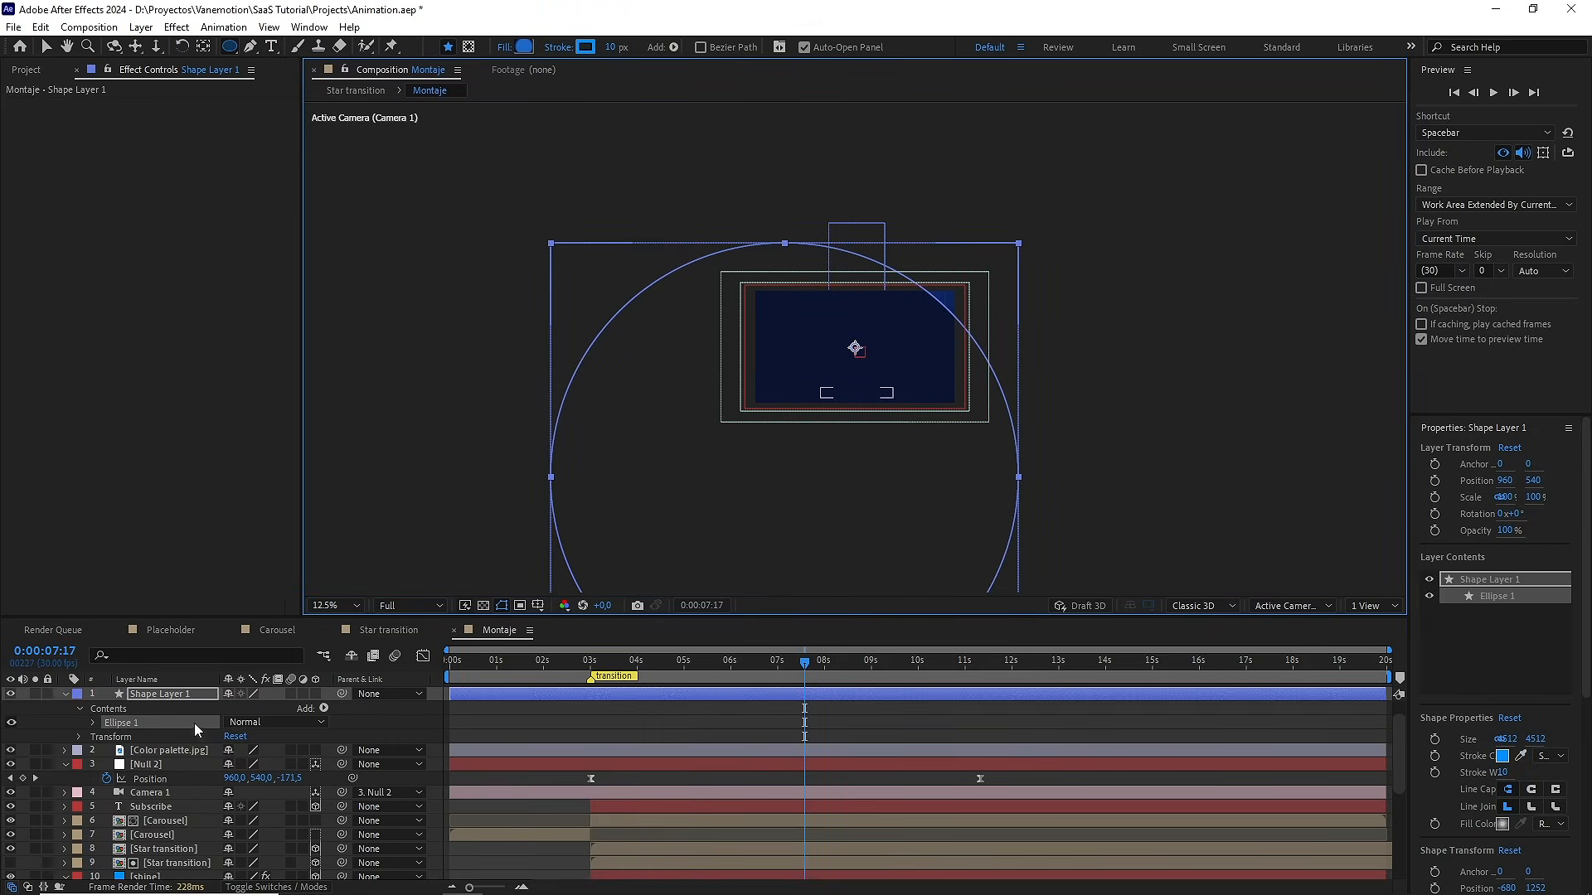
left_click(64, 696)
key("Return")
type("c")
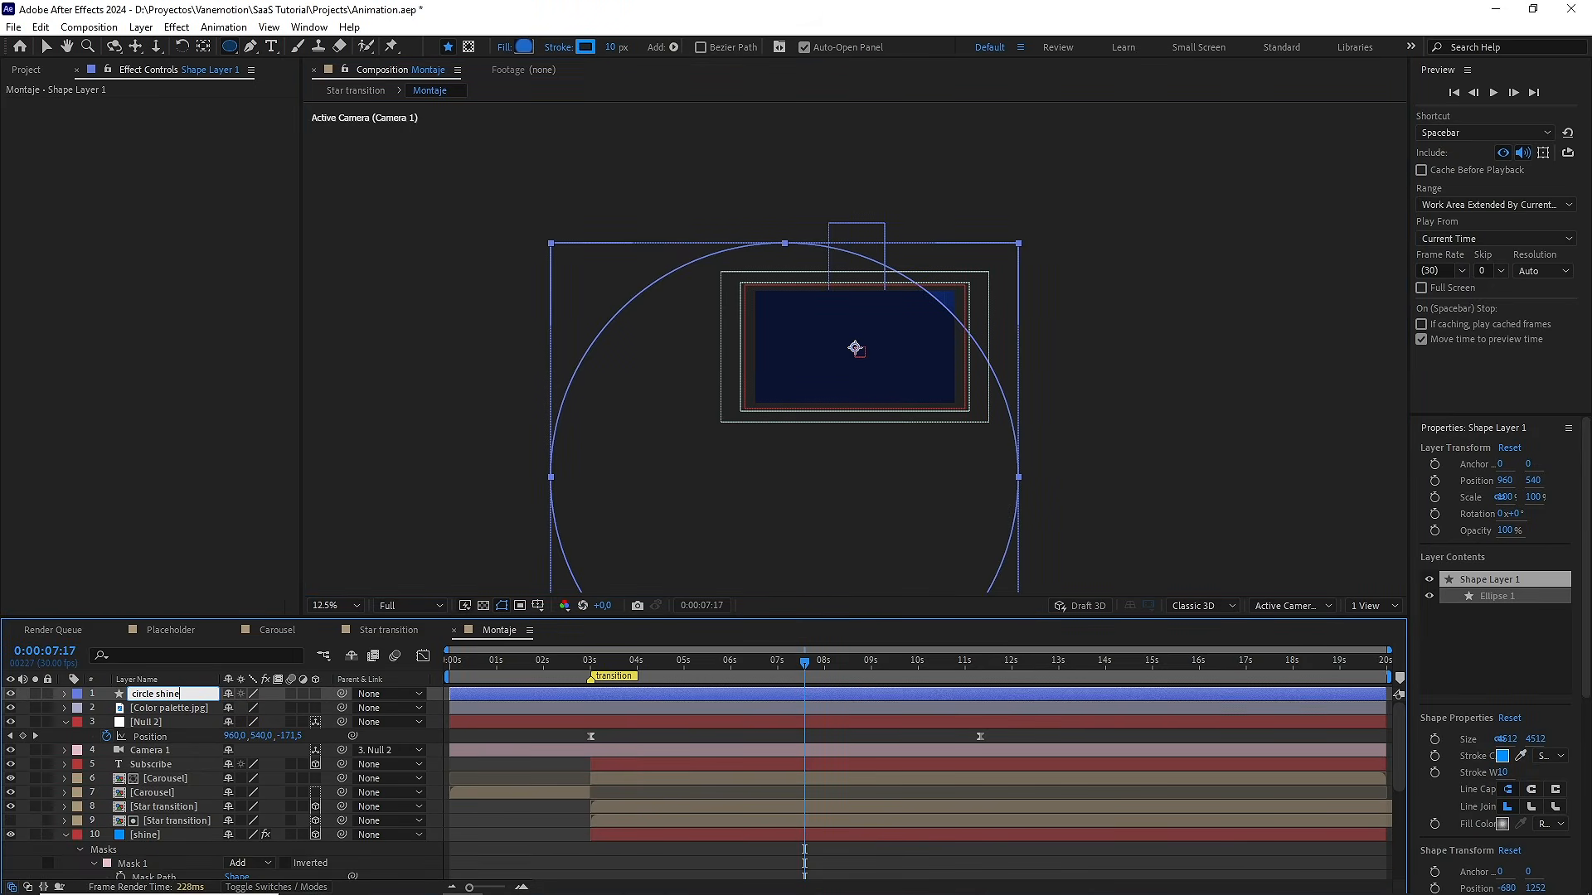
type("ircle shine")
Make circle shine a 3D layer with a centered anchor point, and center it in the view at 0:00:11:10
left_click(320, 695)
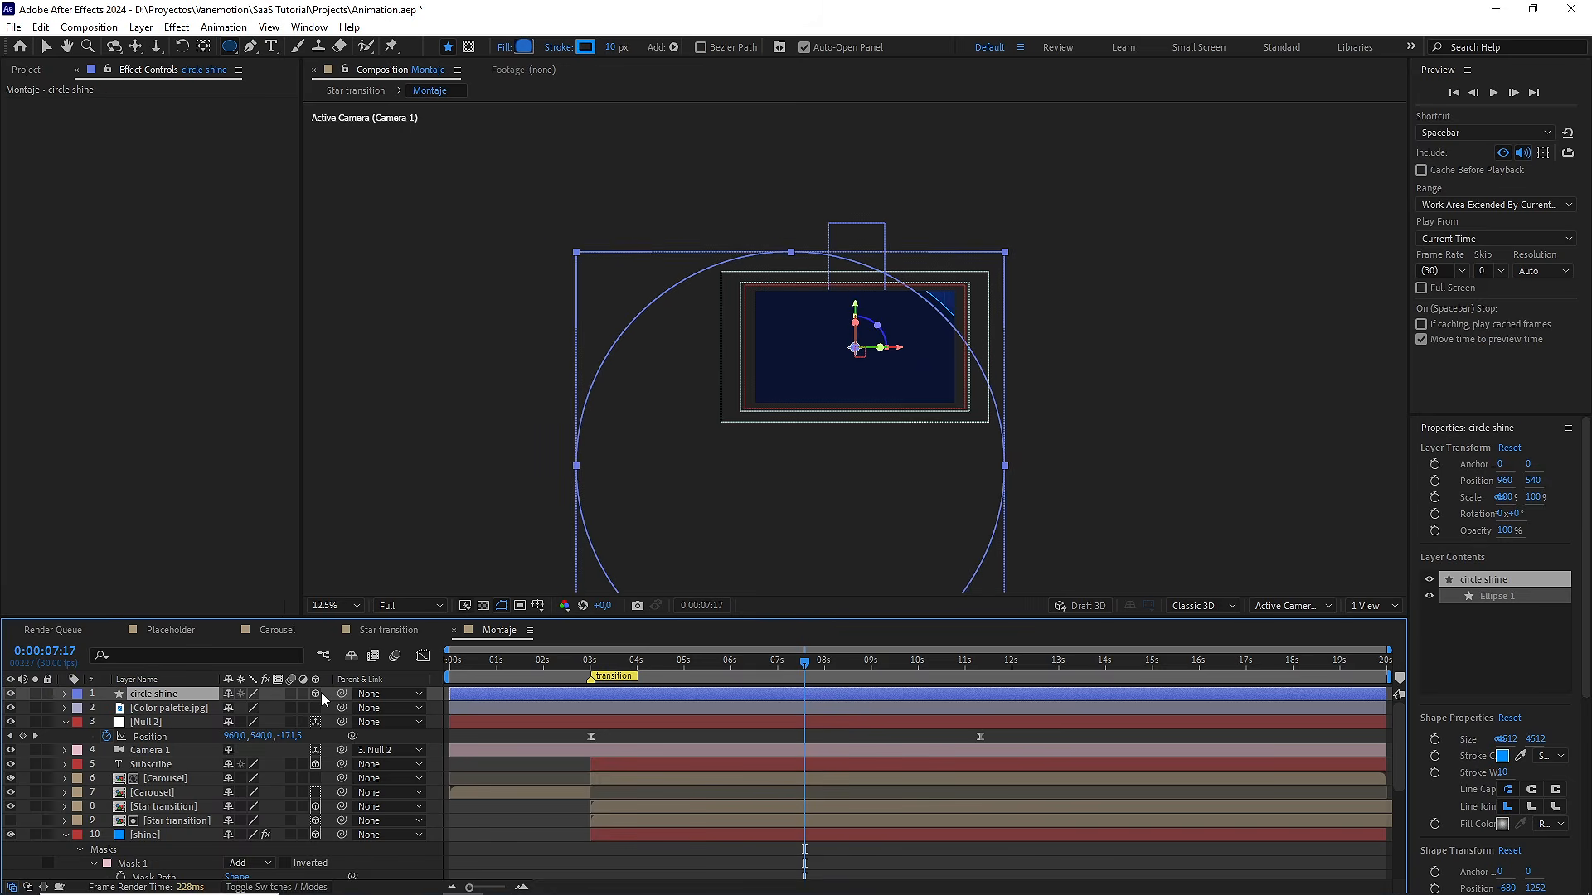
key("ctrl+alt+Home")
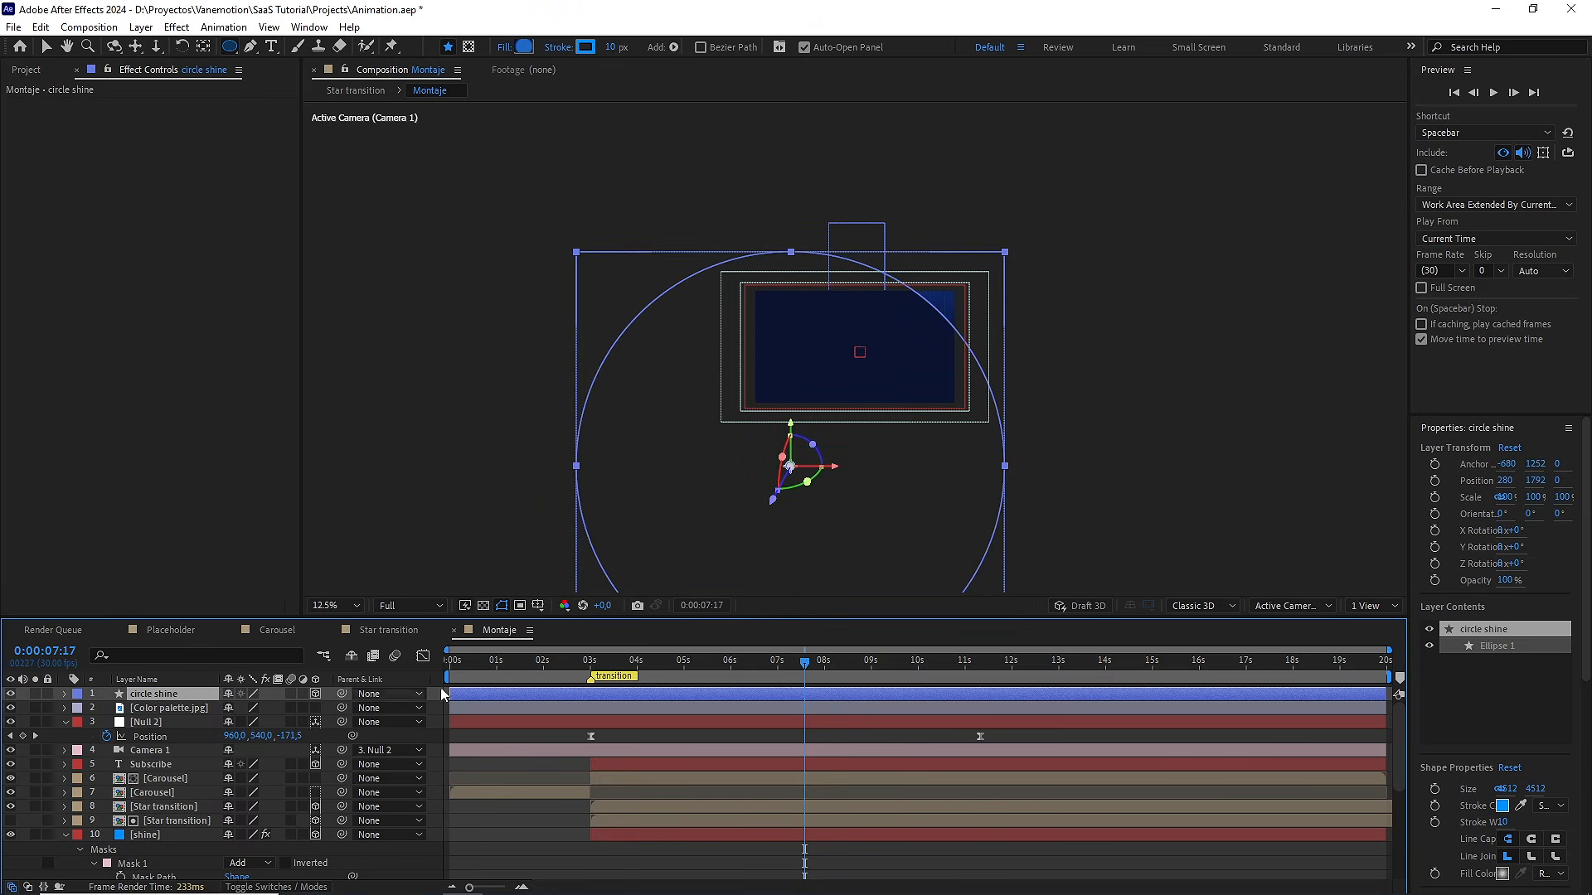
left_click_drag(883, 663, 946, 663)
left_click(981, 673)
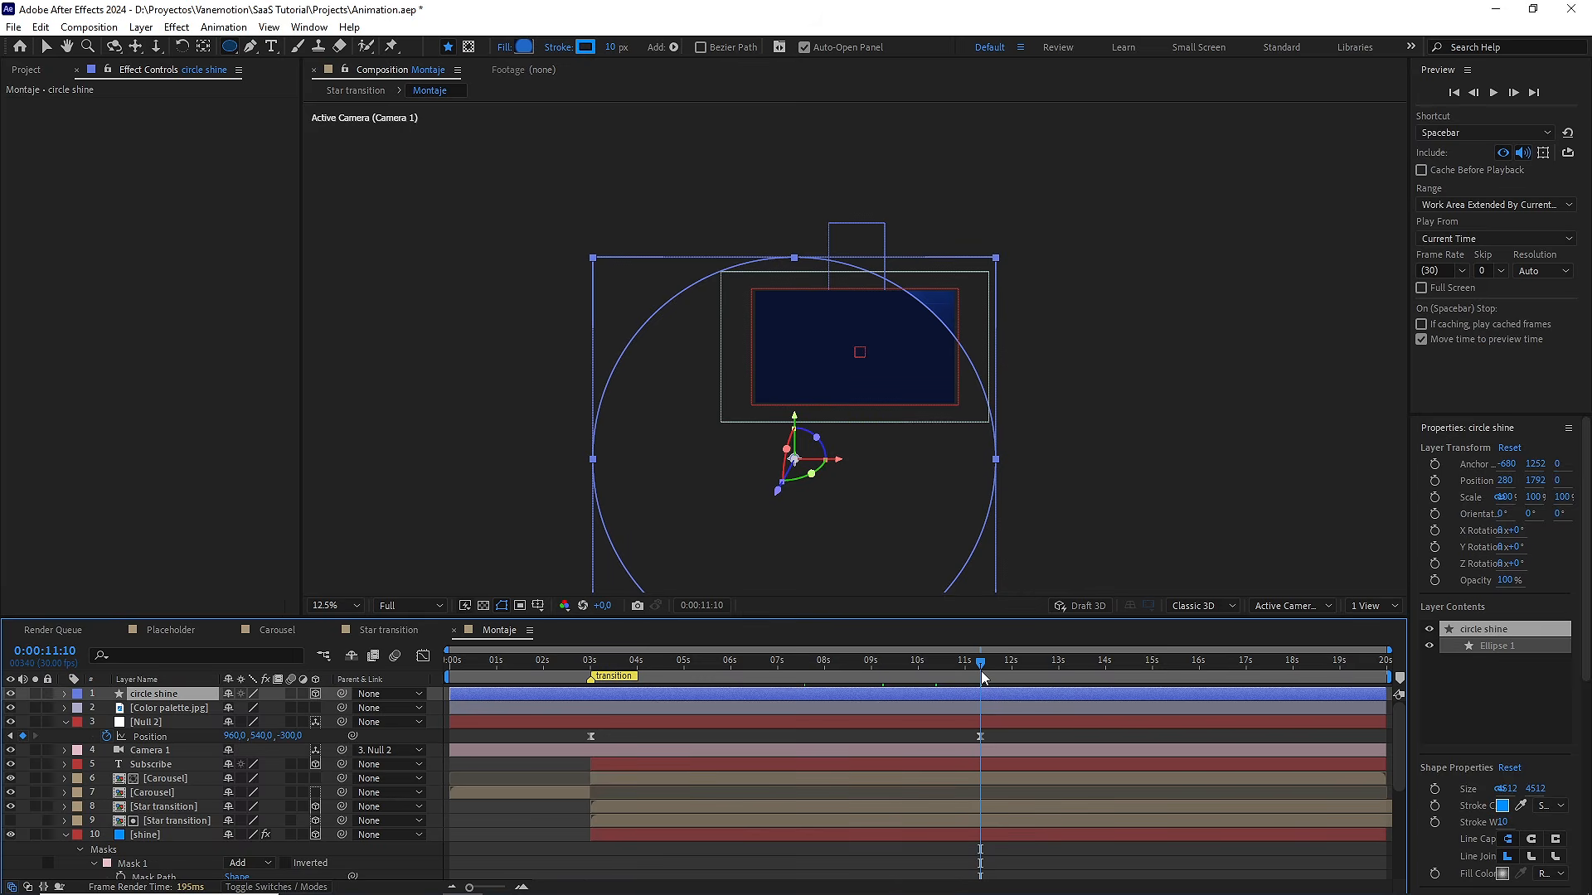
key("ctrl+Home")
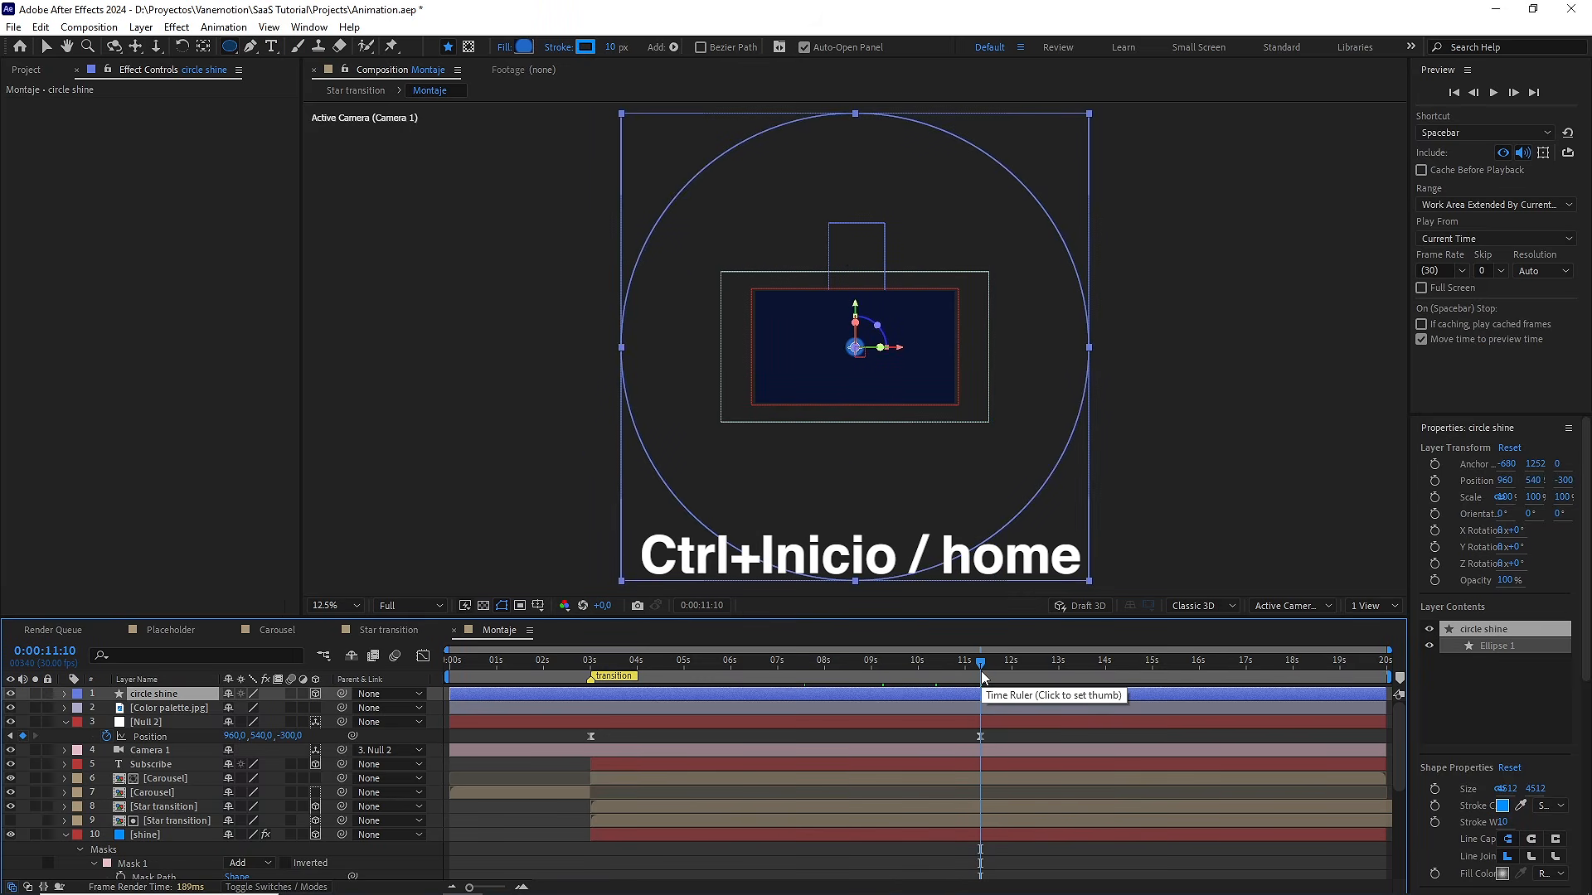
Split the viewer into two views and set the circle shine layer's Z position to 0, matching the shine layer
left_click(1373, 605)
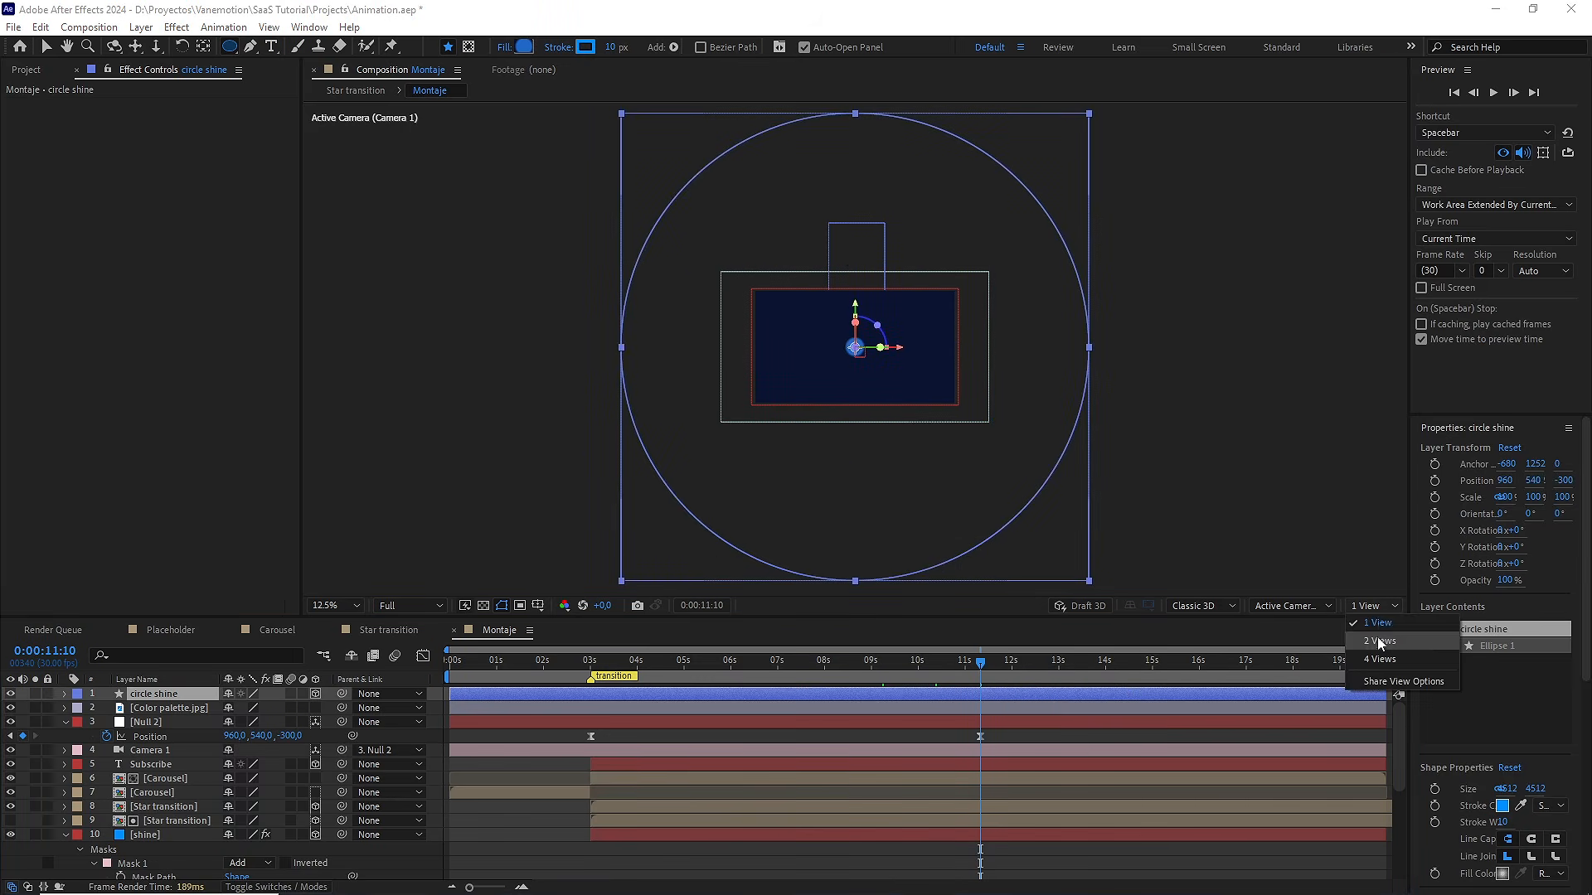
left_click(1401, 660)
scroll(603, 368, "up", 3)
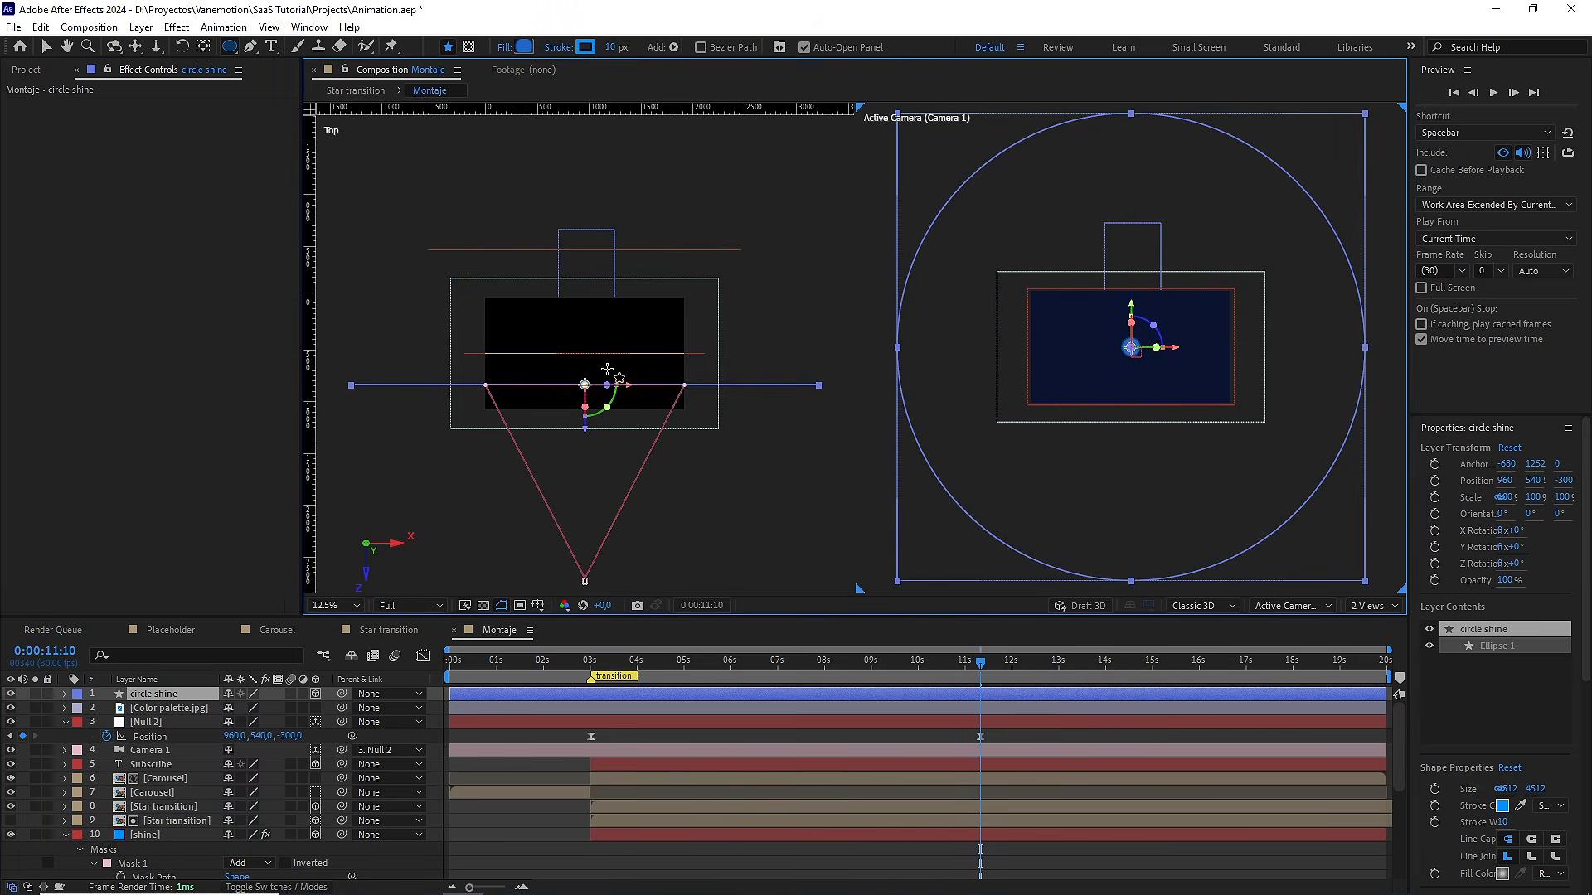
key("v")
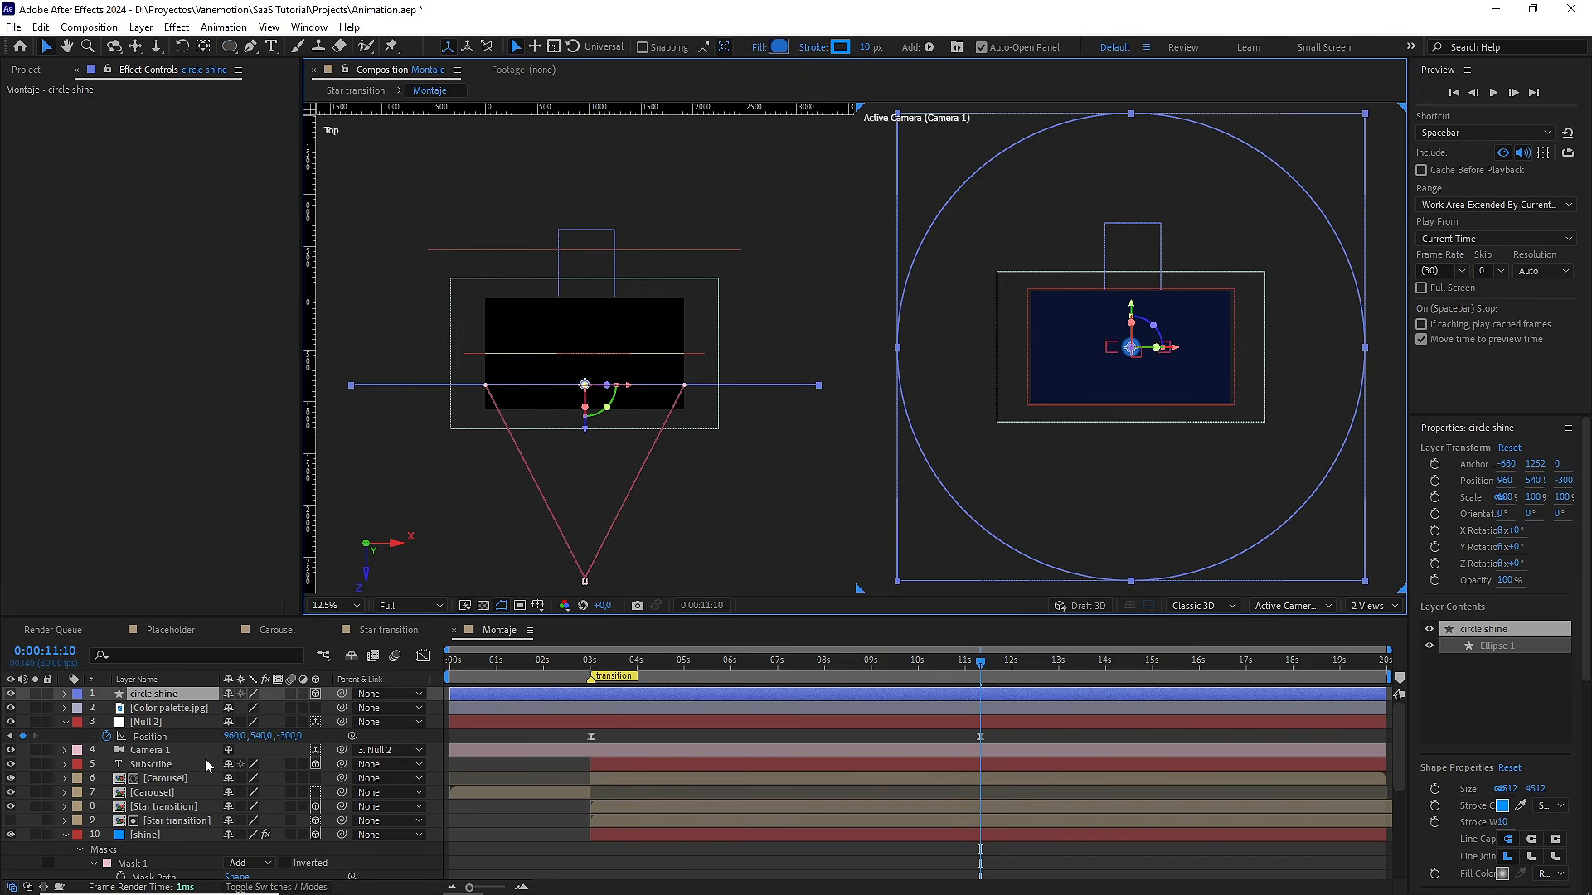
left_click(145, 835)
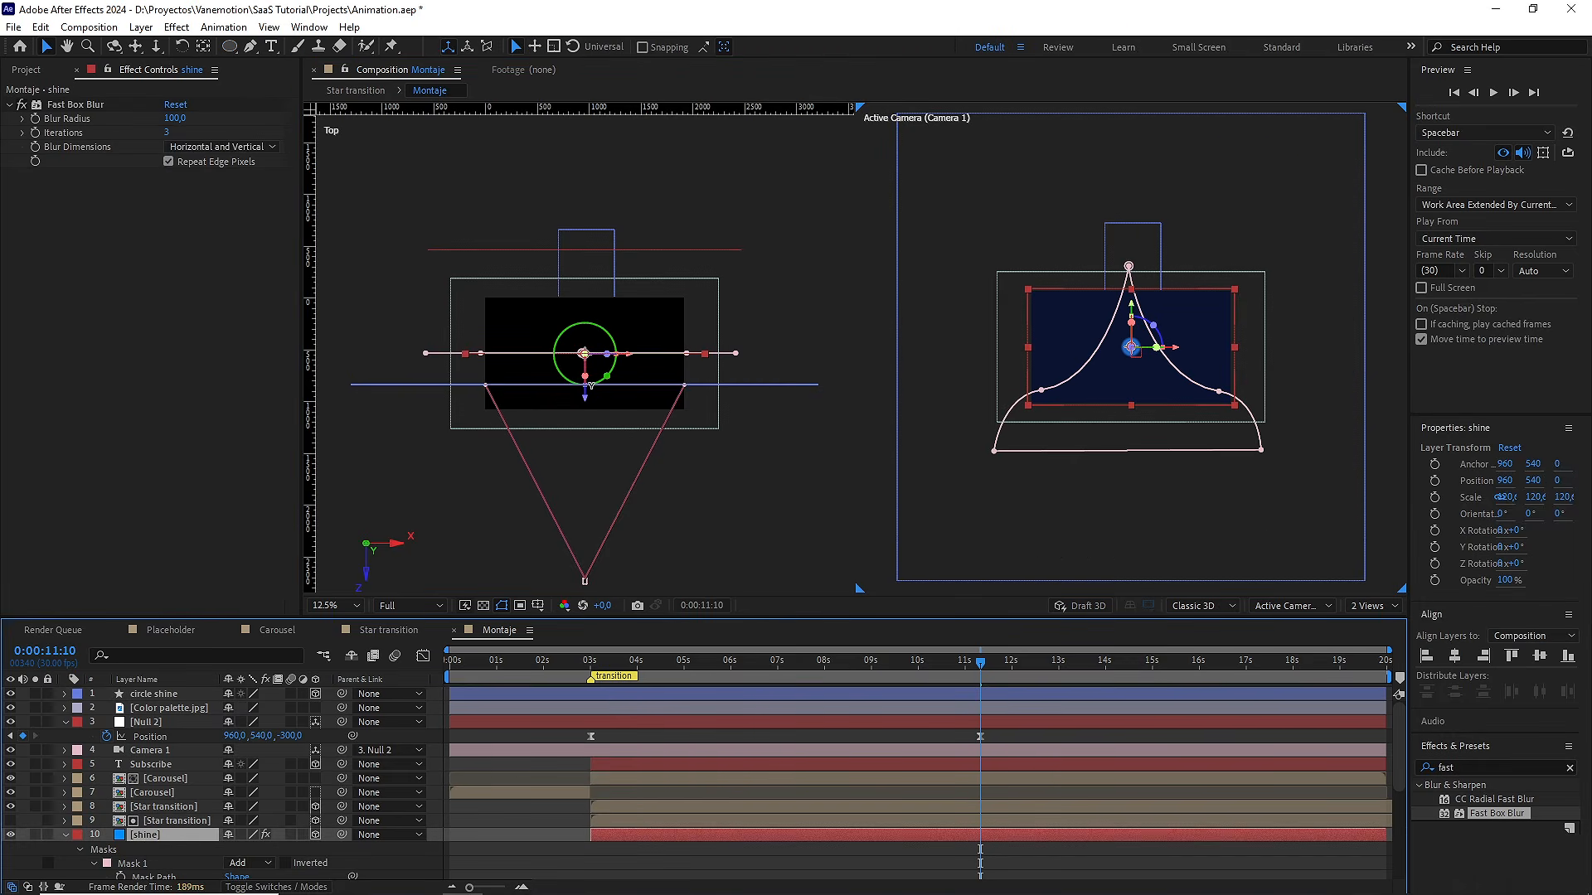
key("p")
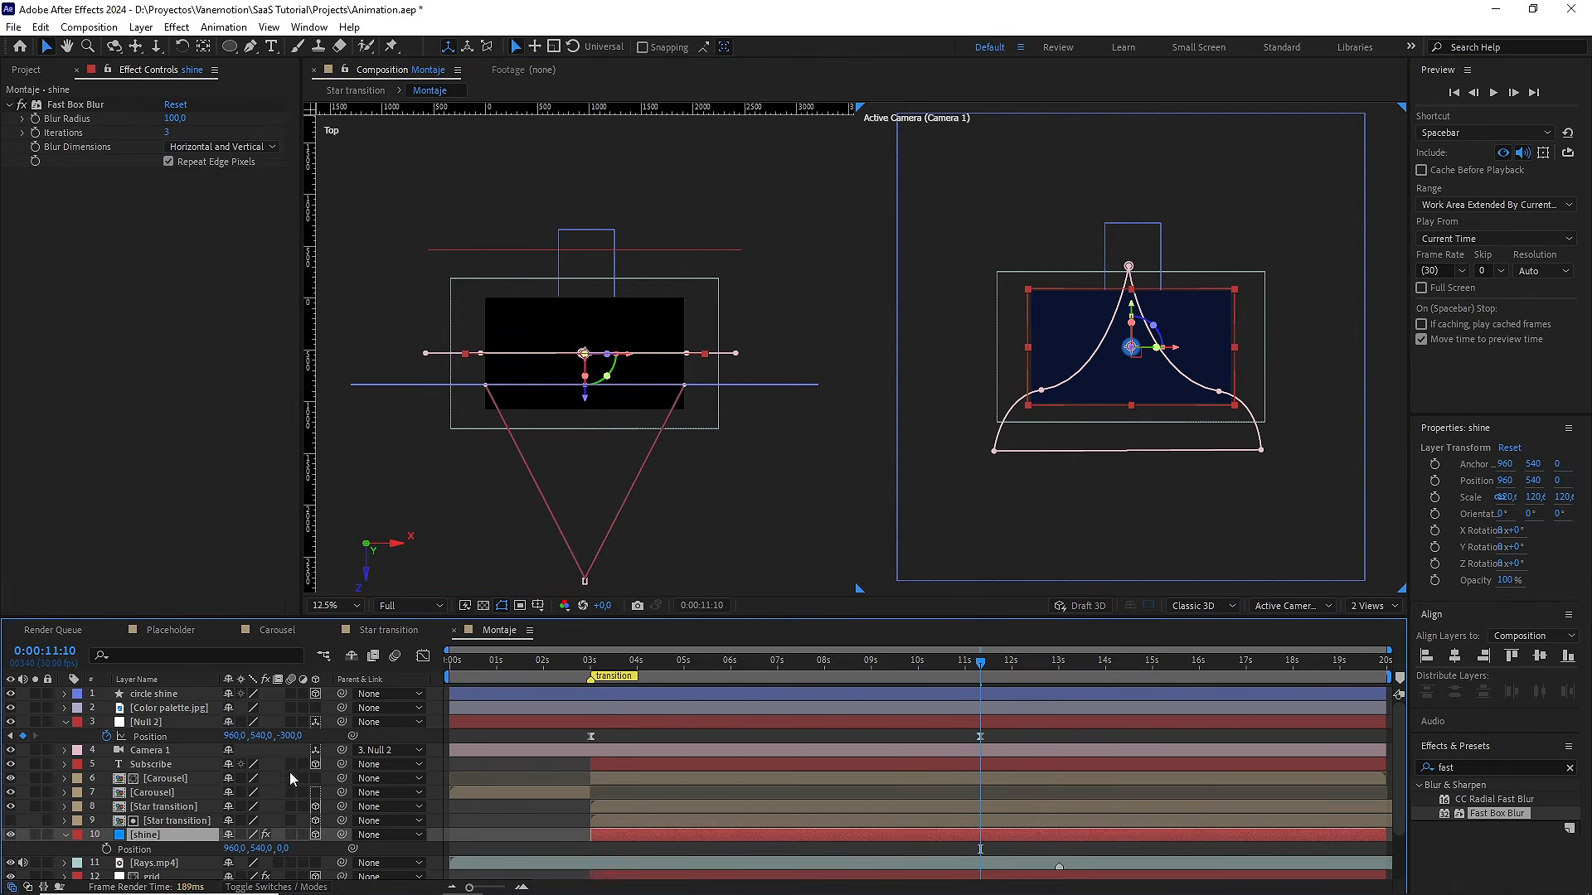
left_click(178, 695)
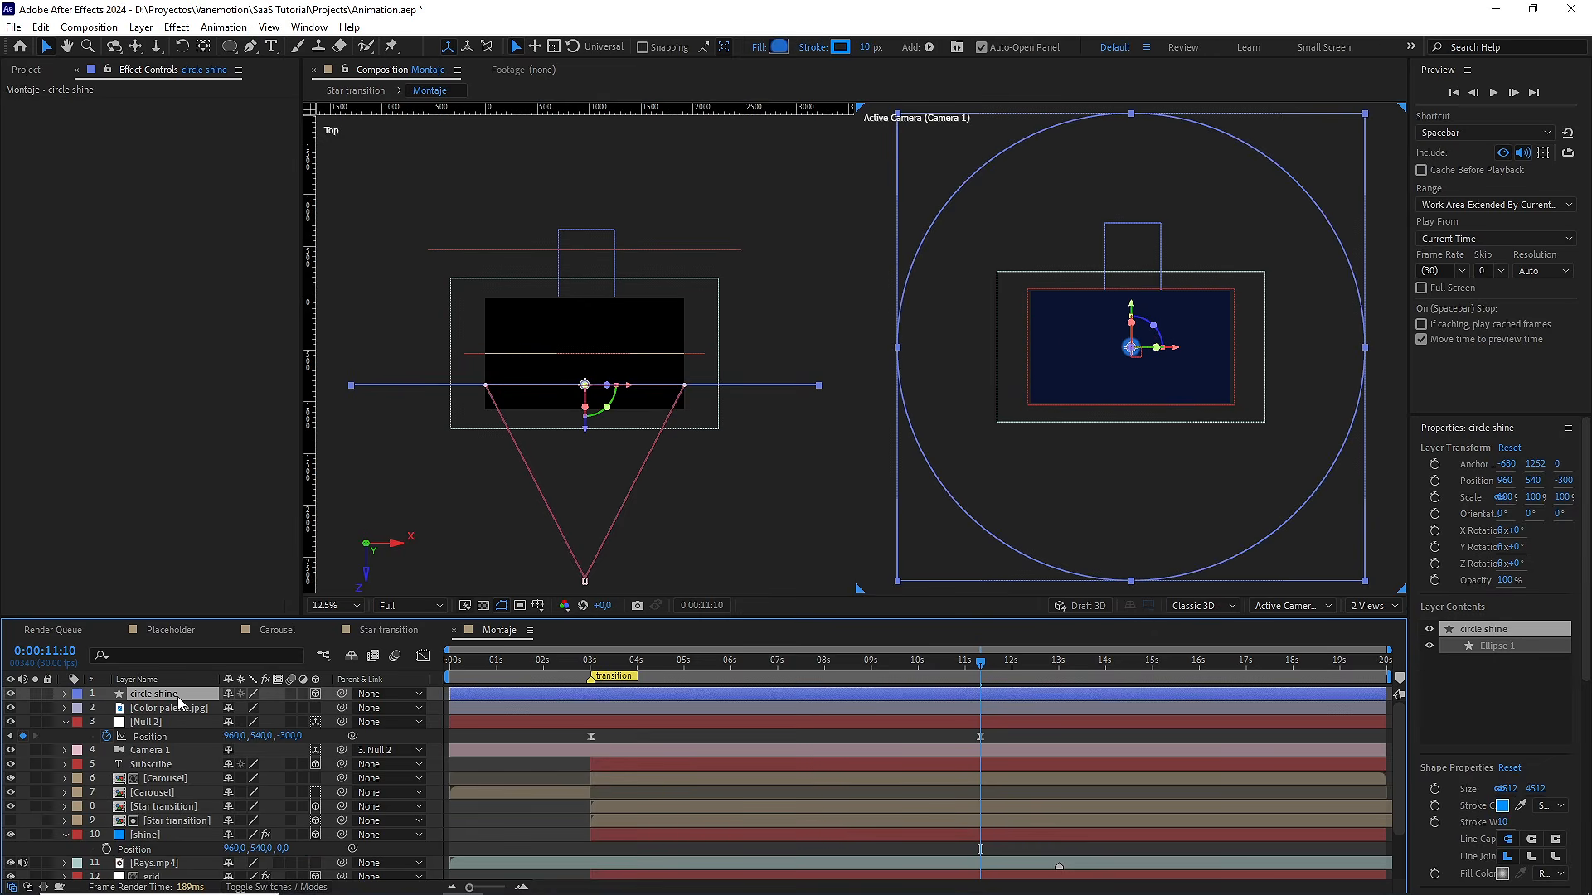
key("p")
left_click(290, 708)
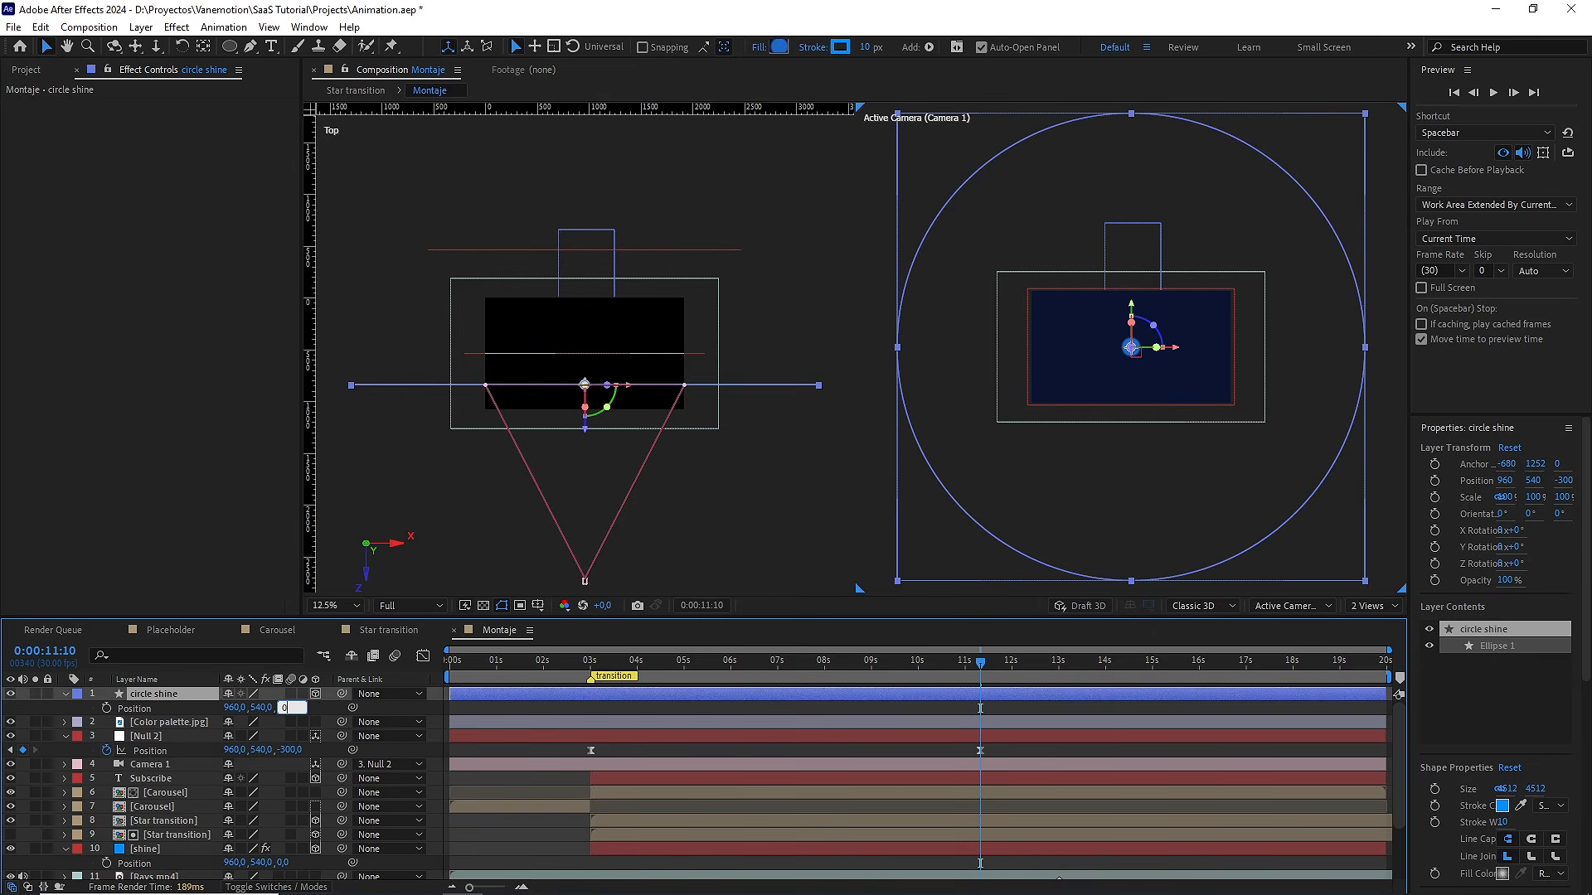
type("0")
key("Return")
Place circle shine directly above the shine layer with its start trimmed to the 3-second transition marker, and return to a single view
left_click_drag(181, 698, 187, 840)
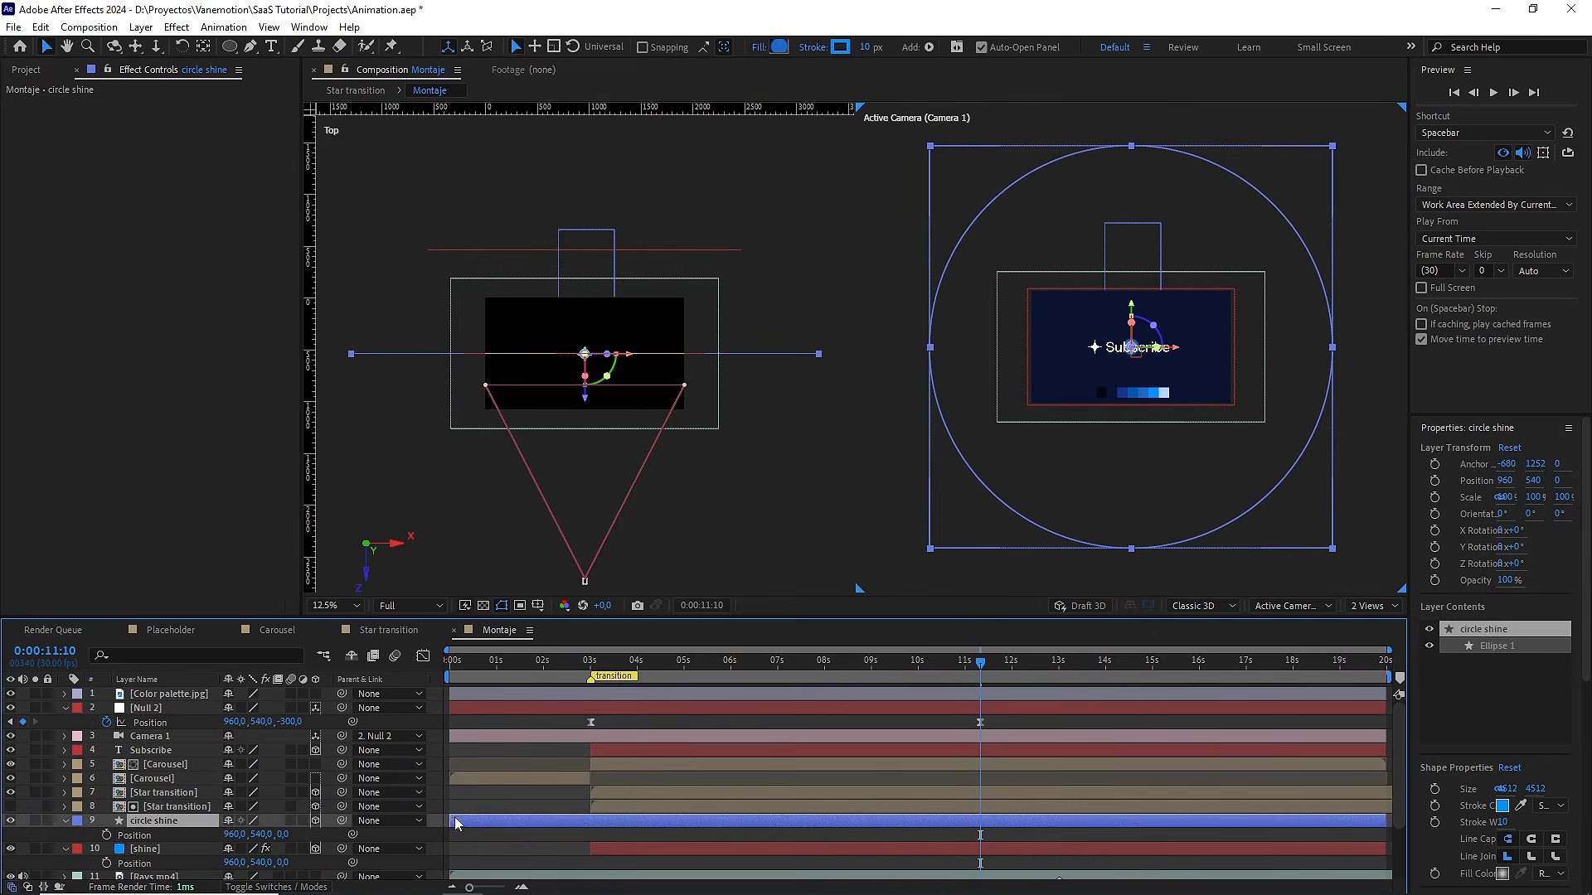
left_click_drag(455, 823, 551, 825)
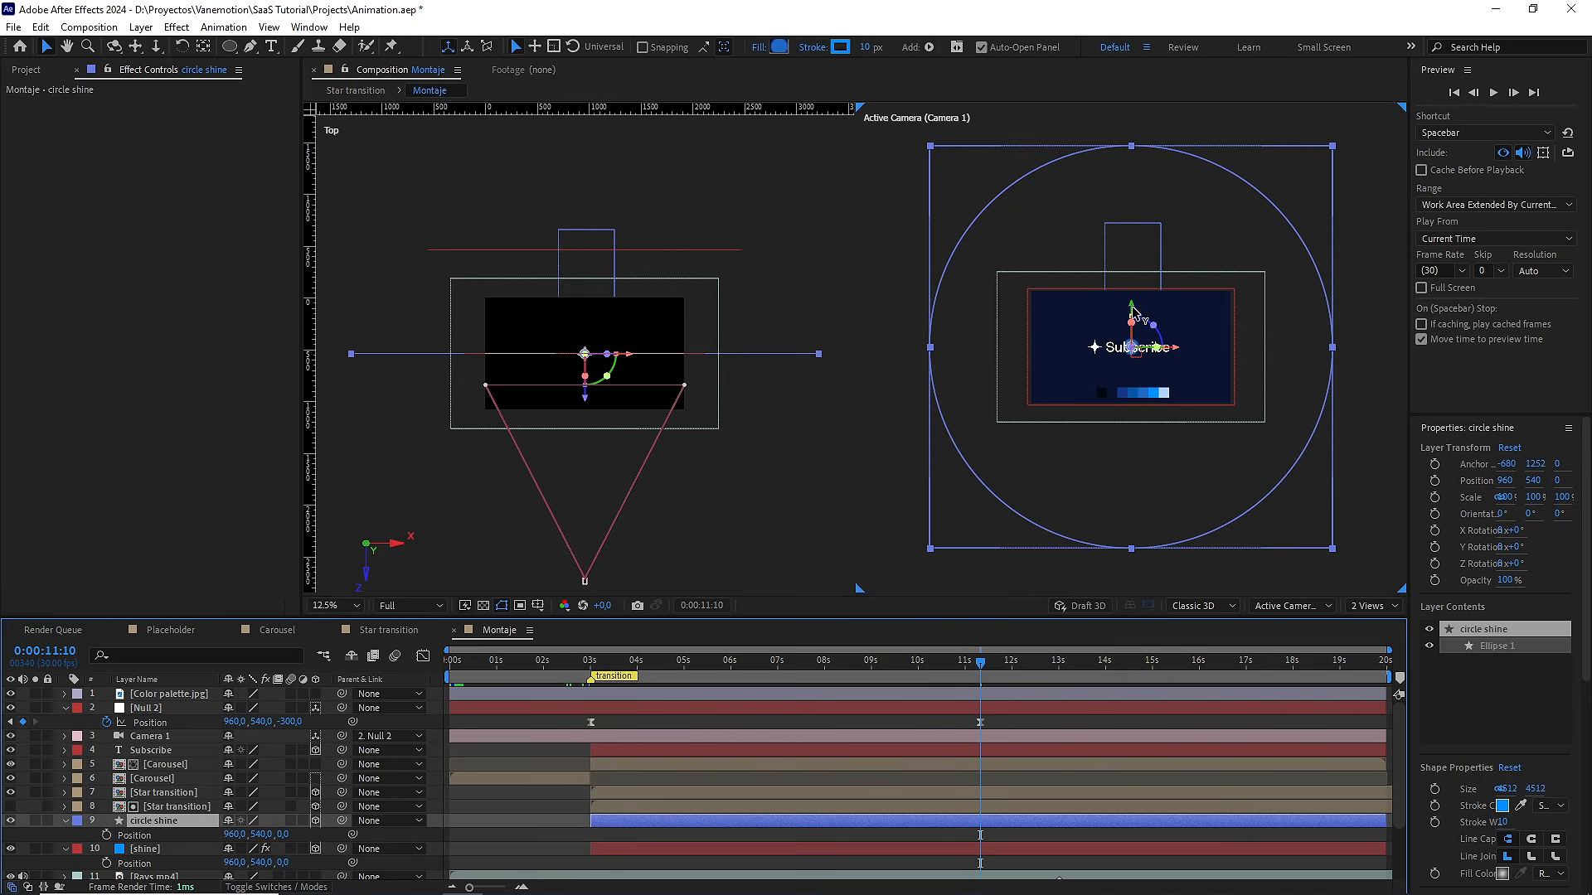
left_click(1361, 607)
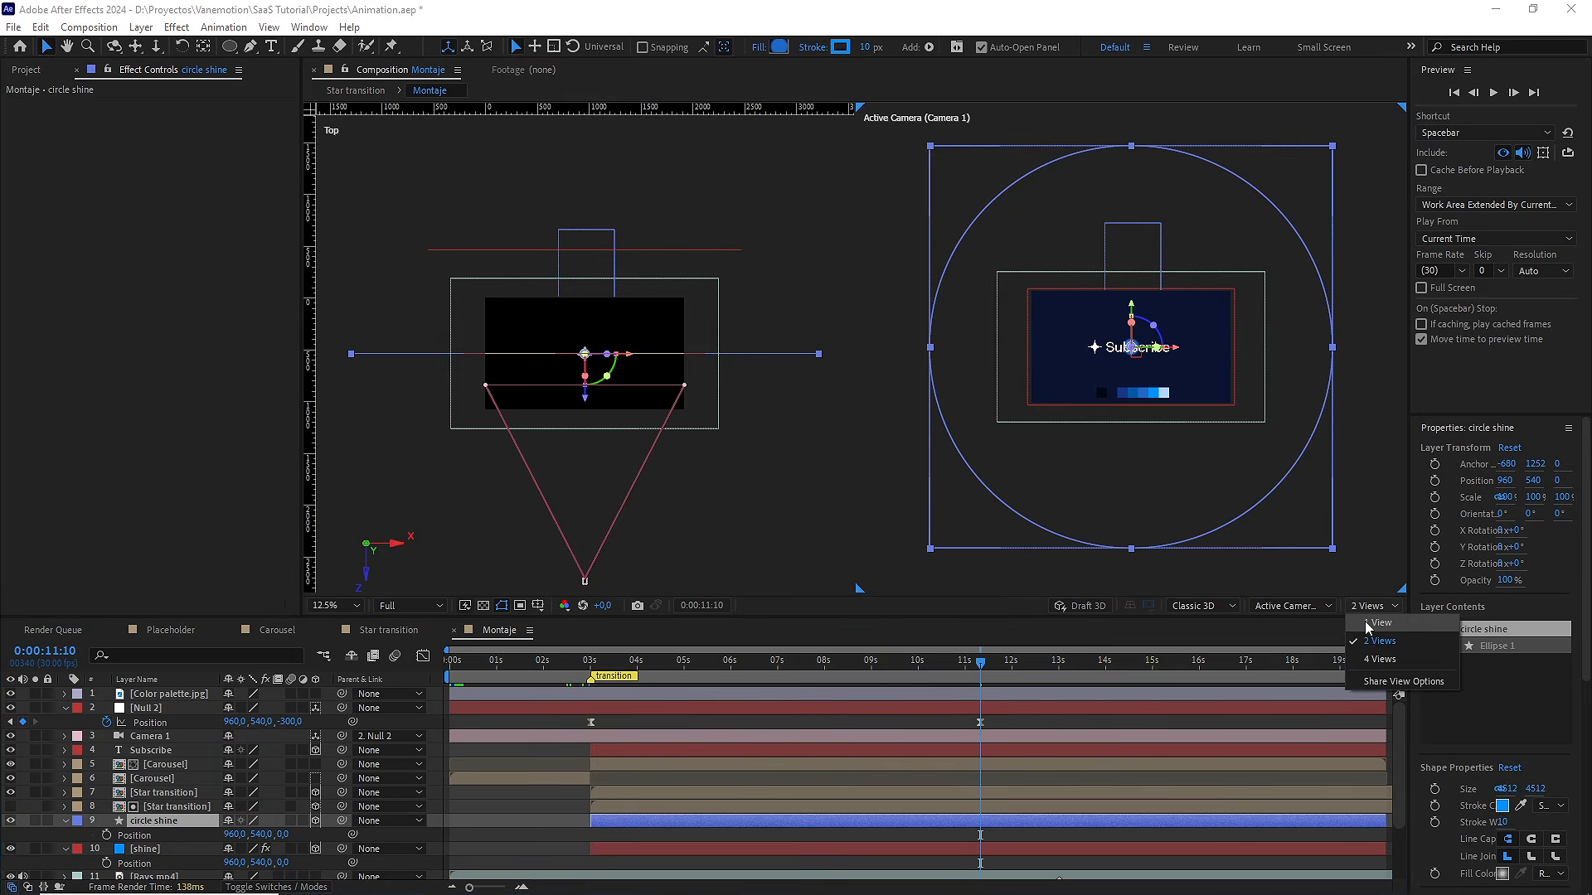
left_click(1365, 622)
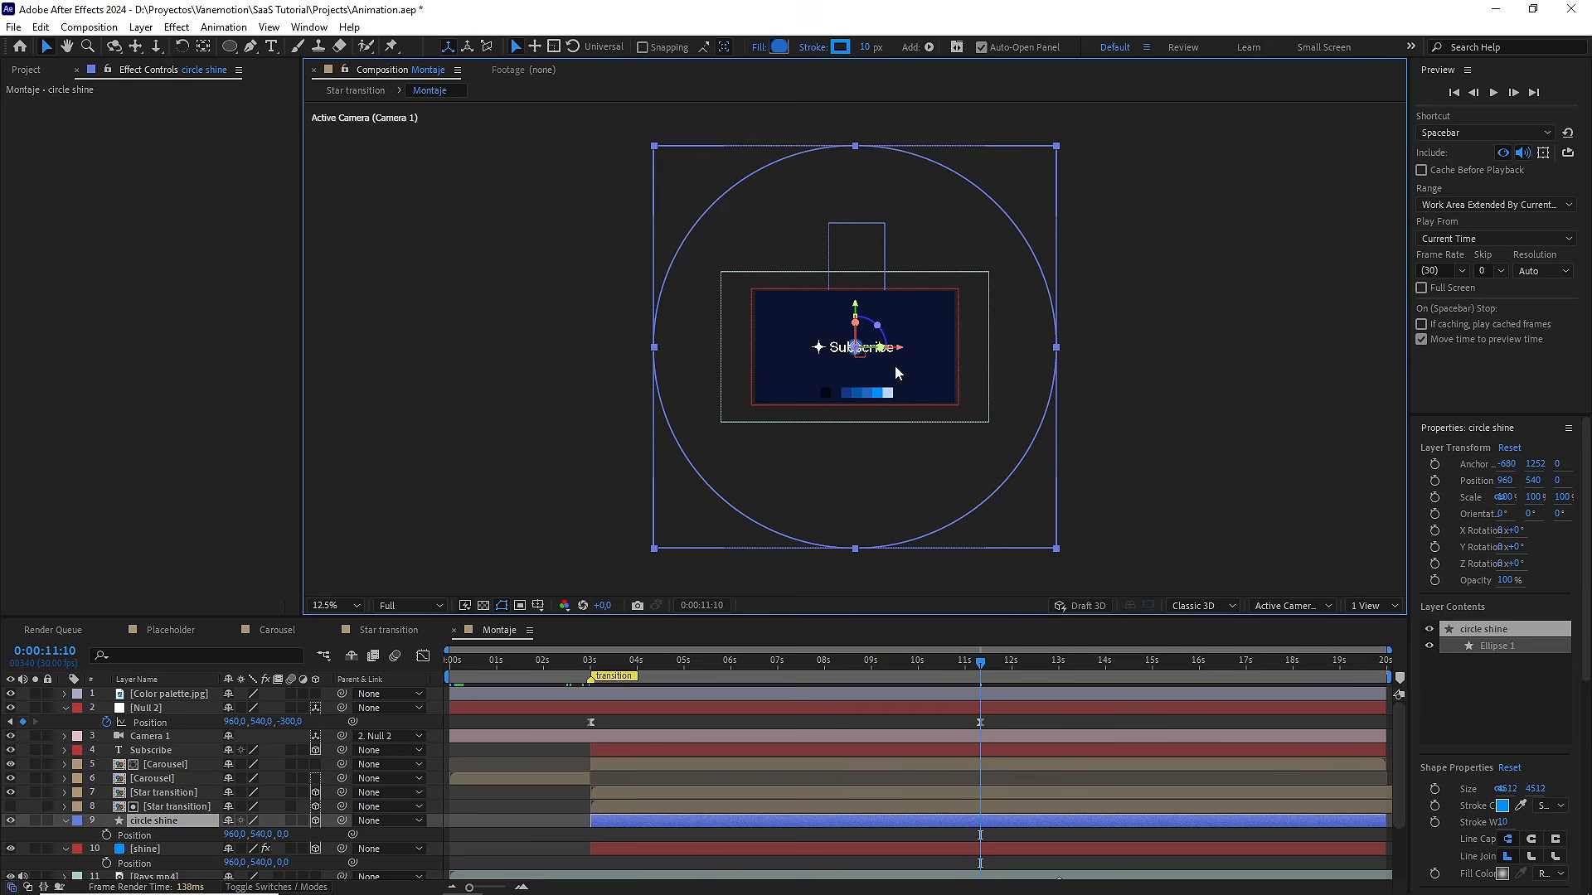
Switch the circle shine fill to a solid color
left_click(758, 48)
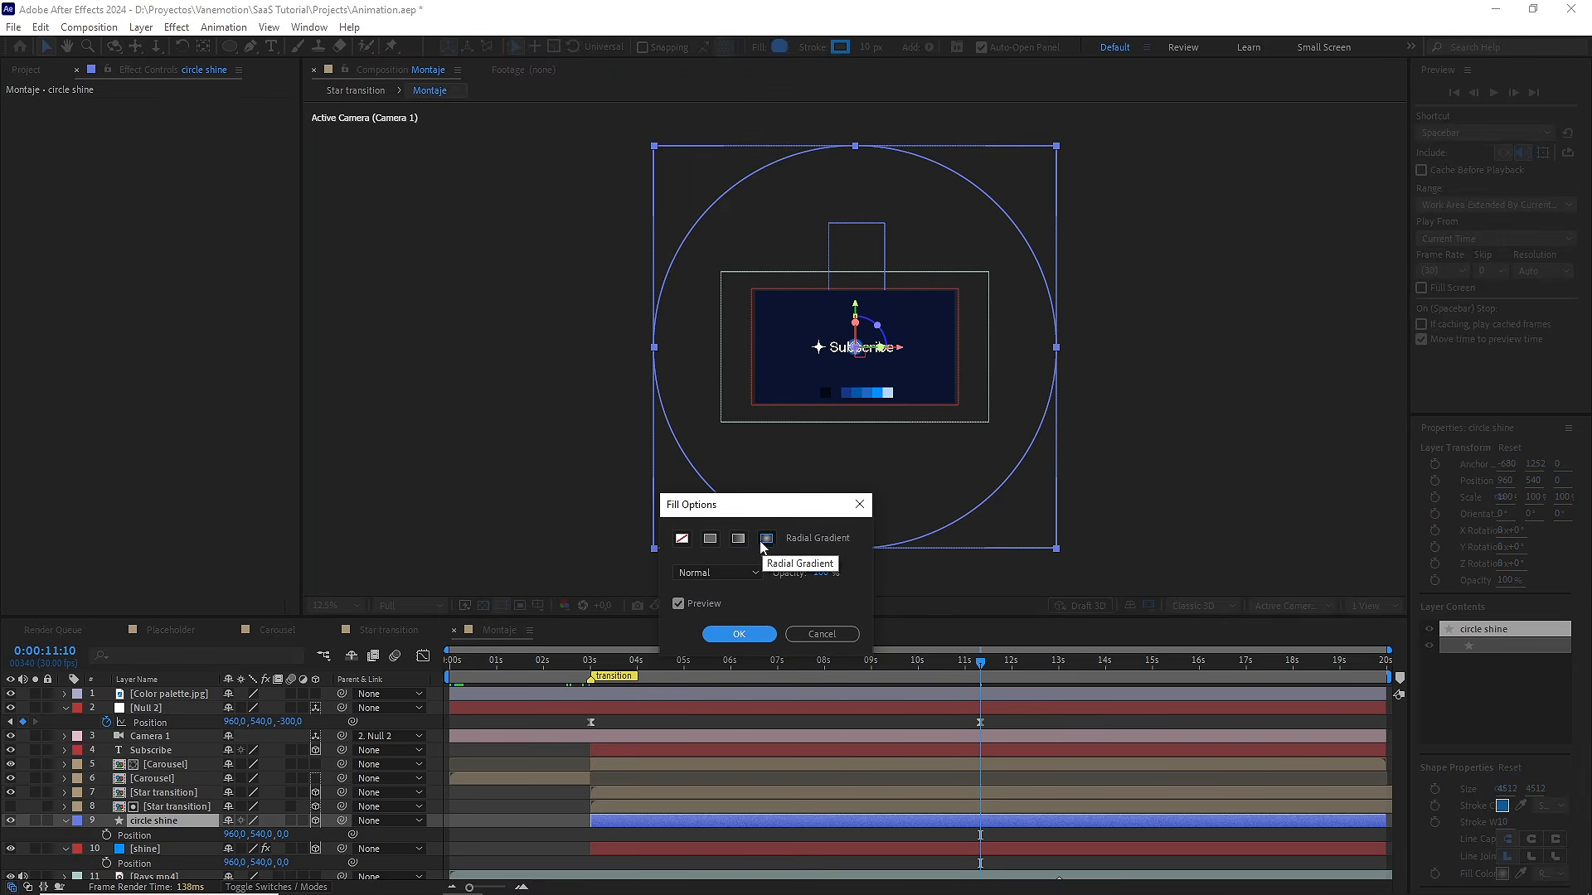
left_click(711, 539)
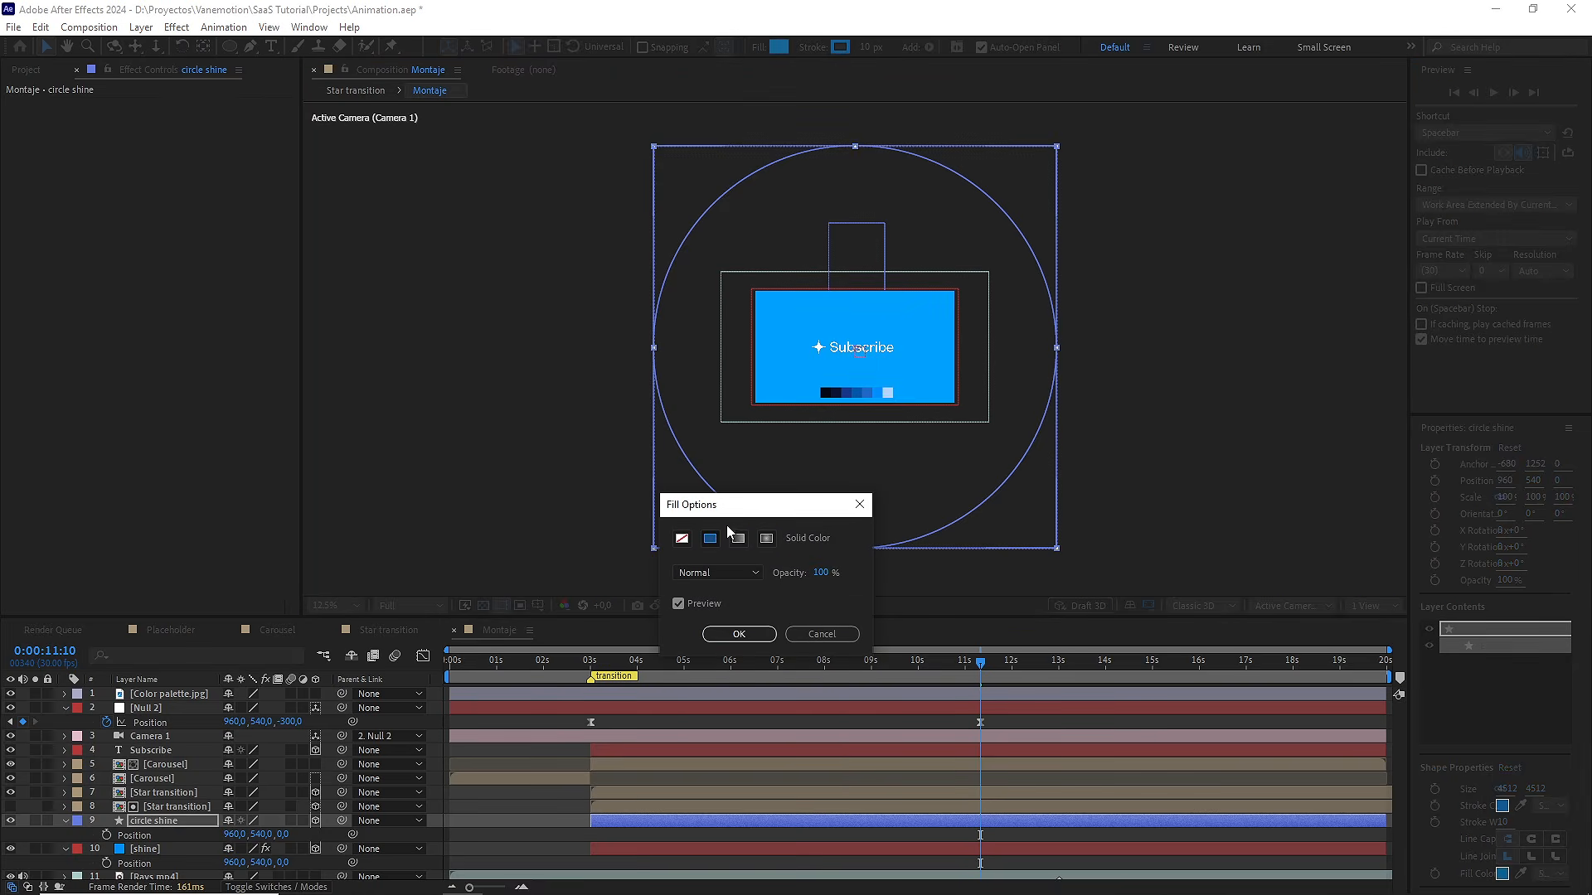
left_click(738, 634)
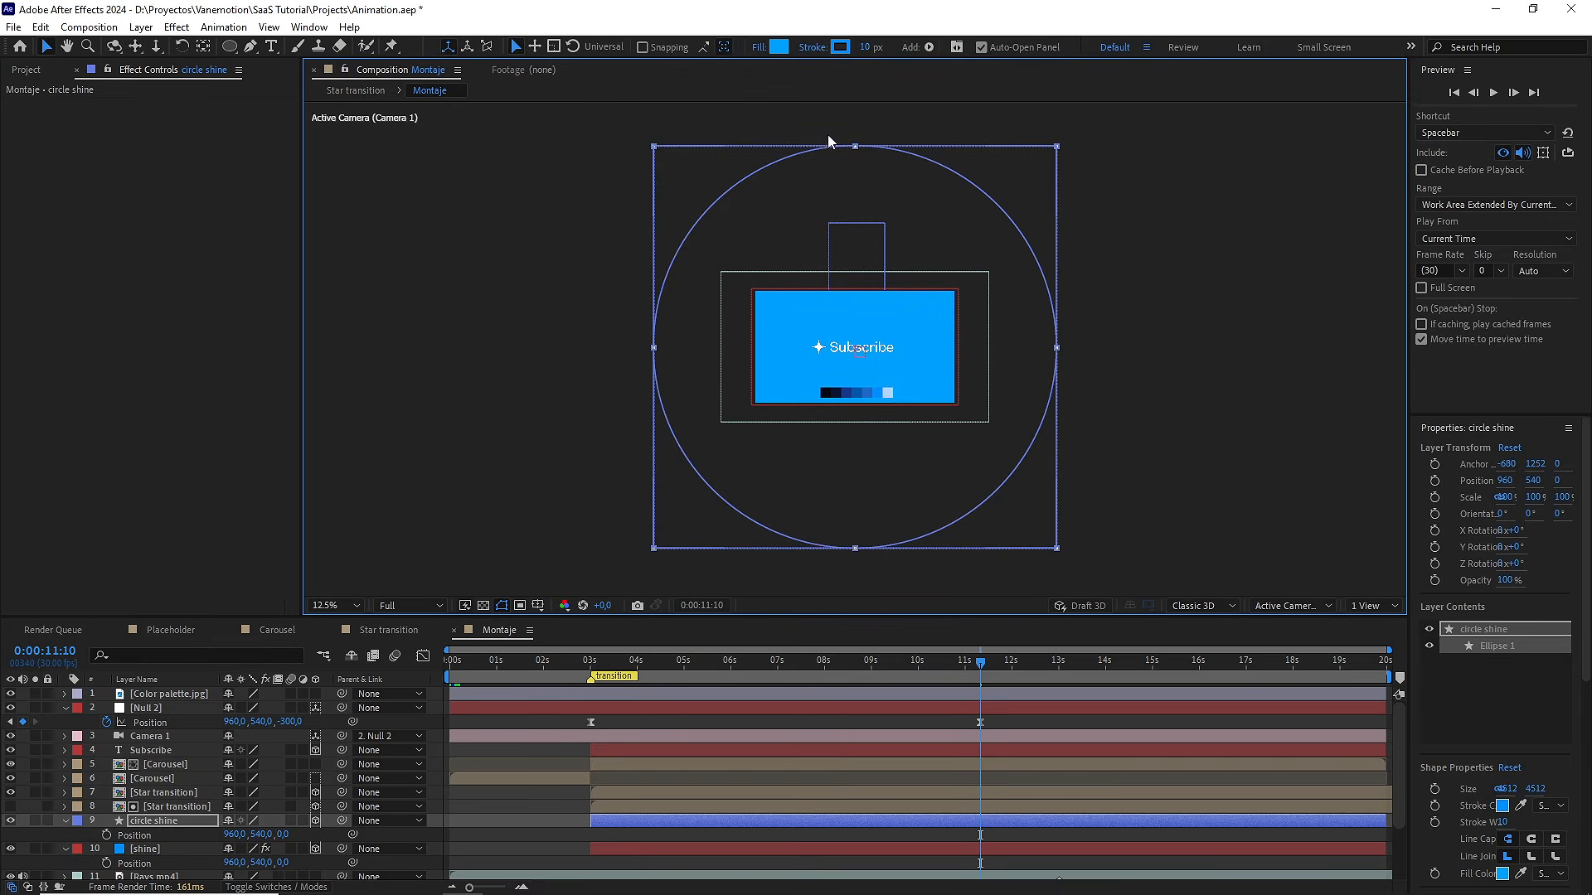
Apply a radial gradient fill to circle shine and extend the gradient's end point to the circle's lower edge
left_click(762, 48)
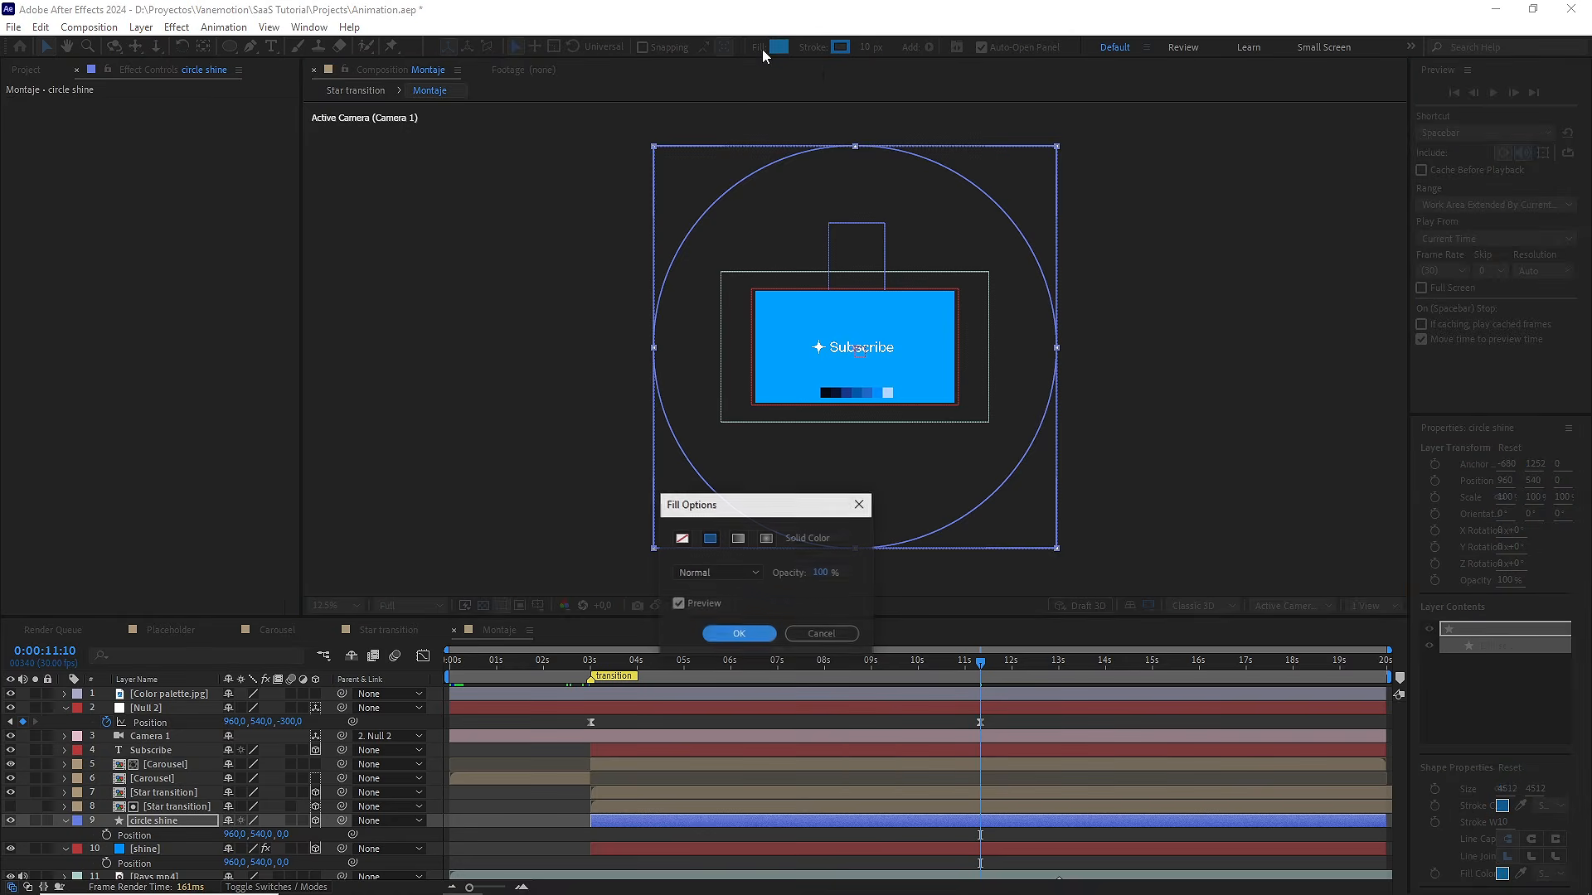
left_click(767, 539)
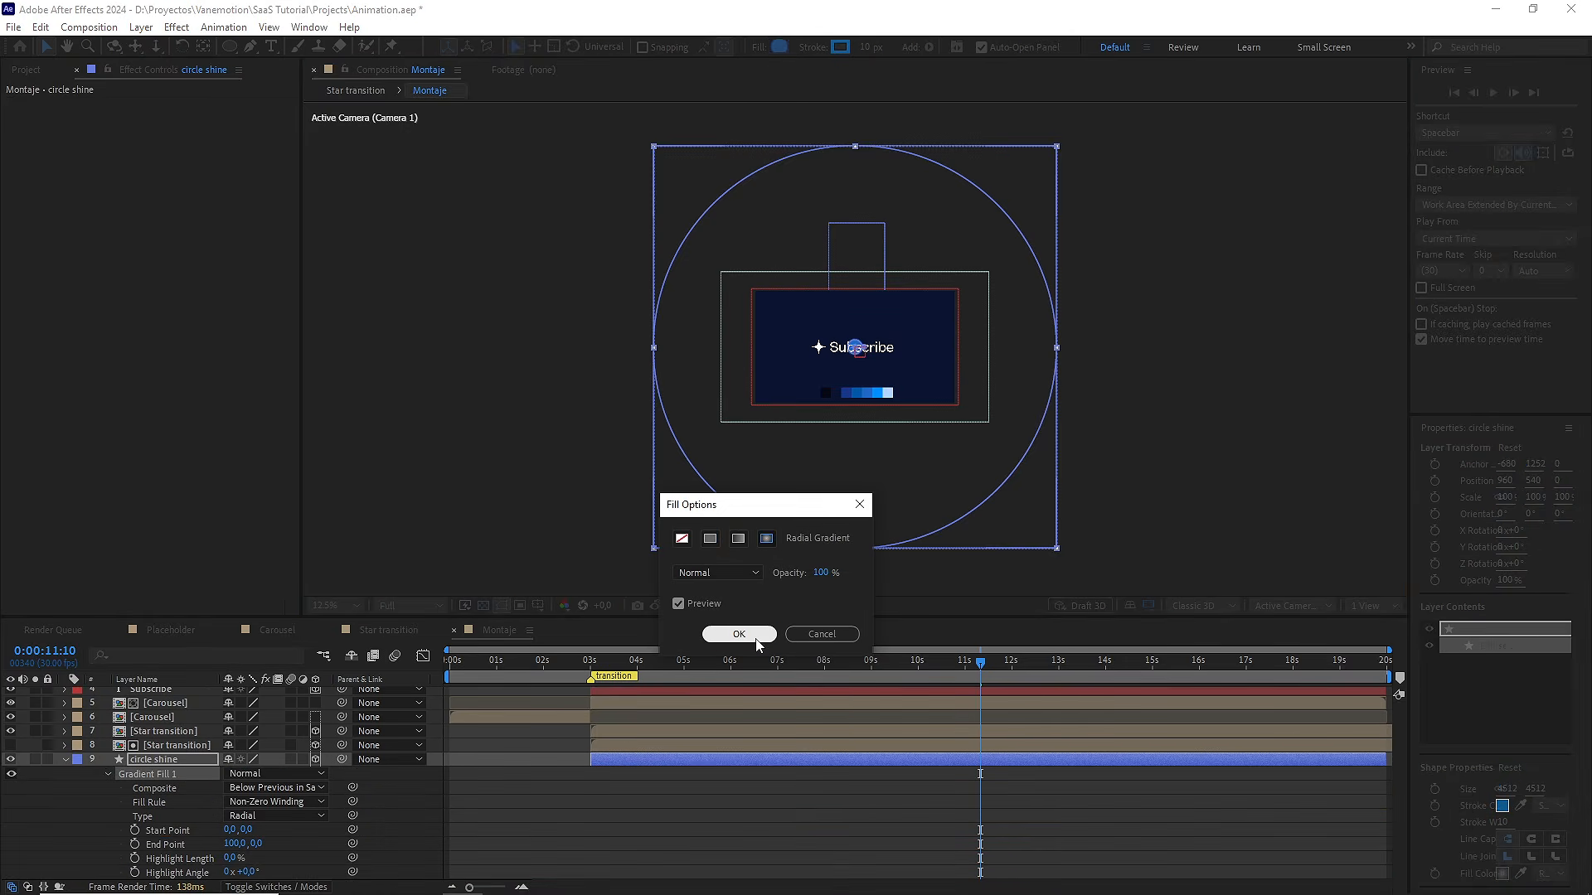
left_click(738, 634)
left_click_drag(864, 352, 856, 549)
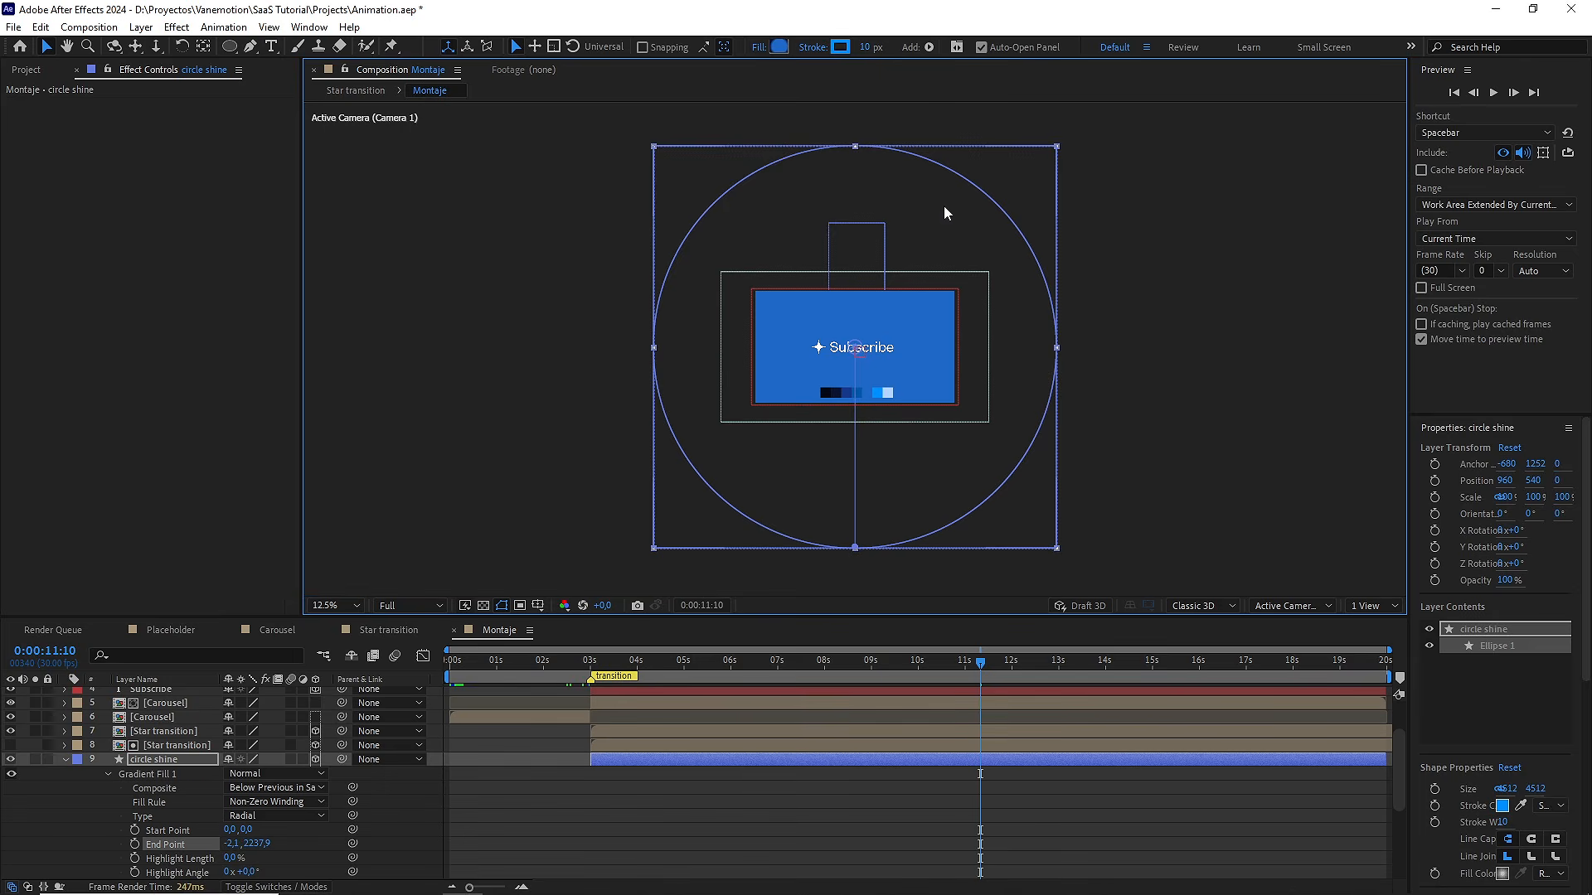
Lower the circle so its upper arc sits just below the Subscribe text, and set its stroke width to 0 px
left_click_drag(943, 213, 881, 264)
key("period")
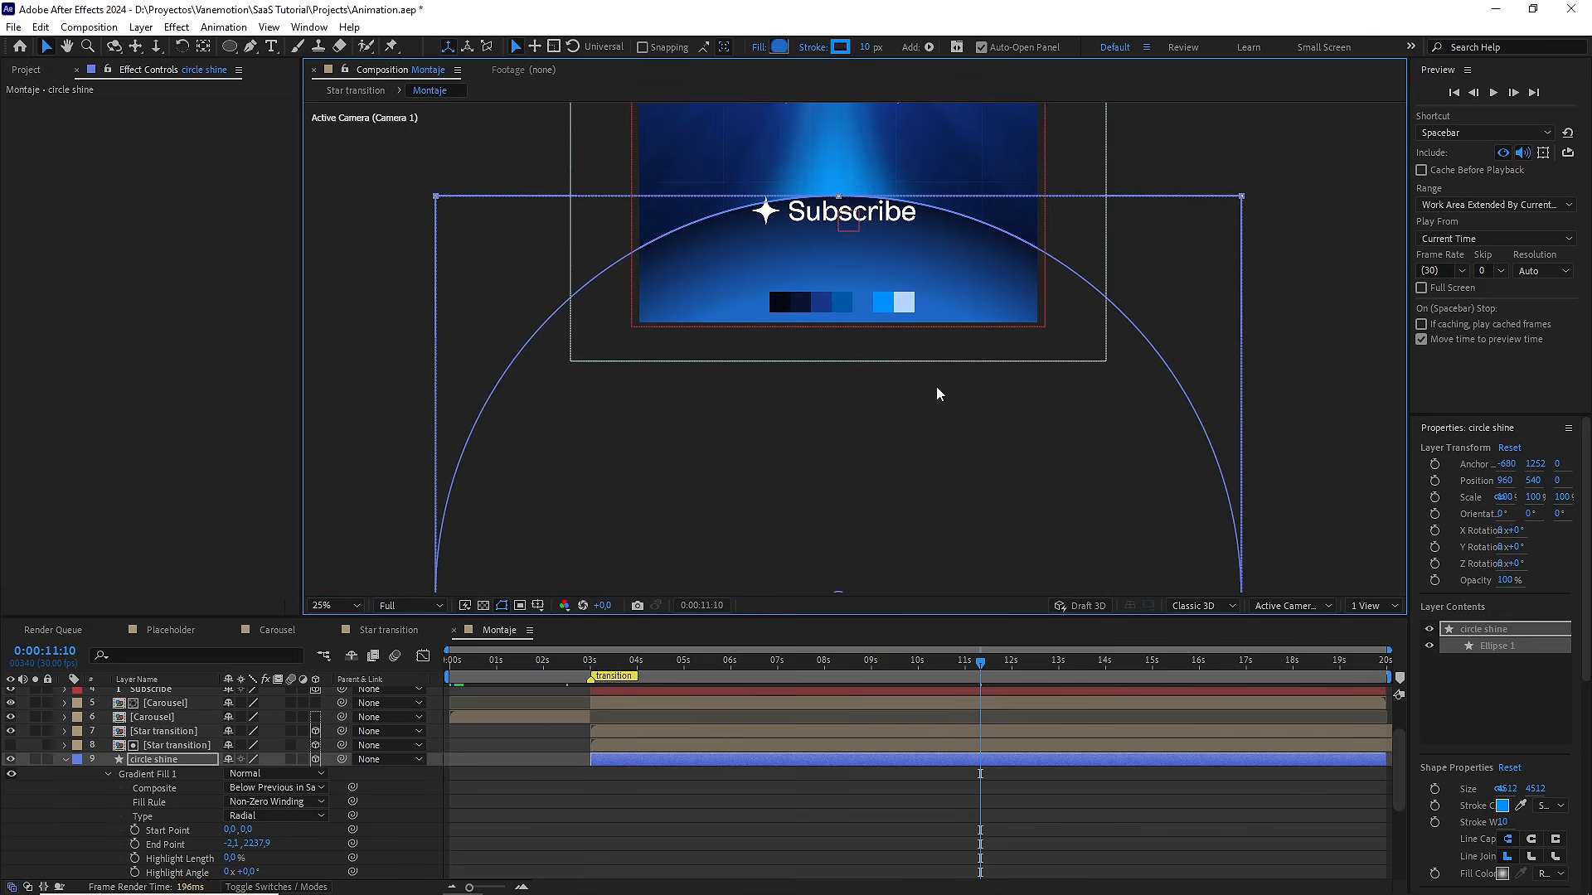
left_click_drag(1074, 381, 1083, 475)
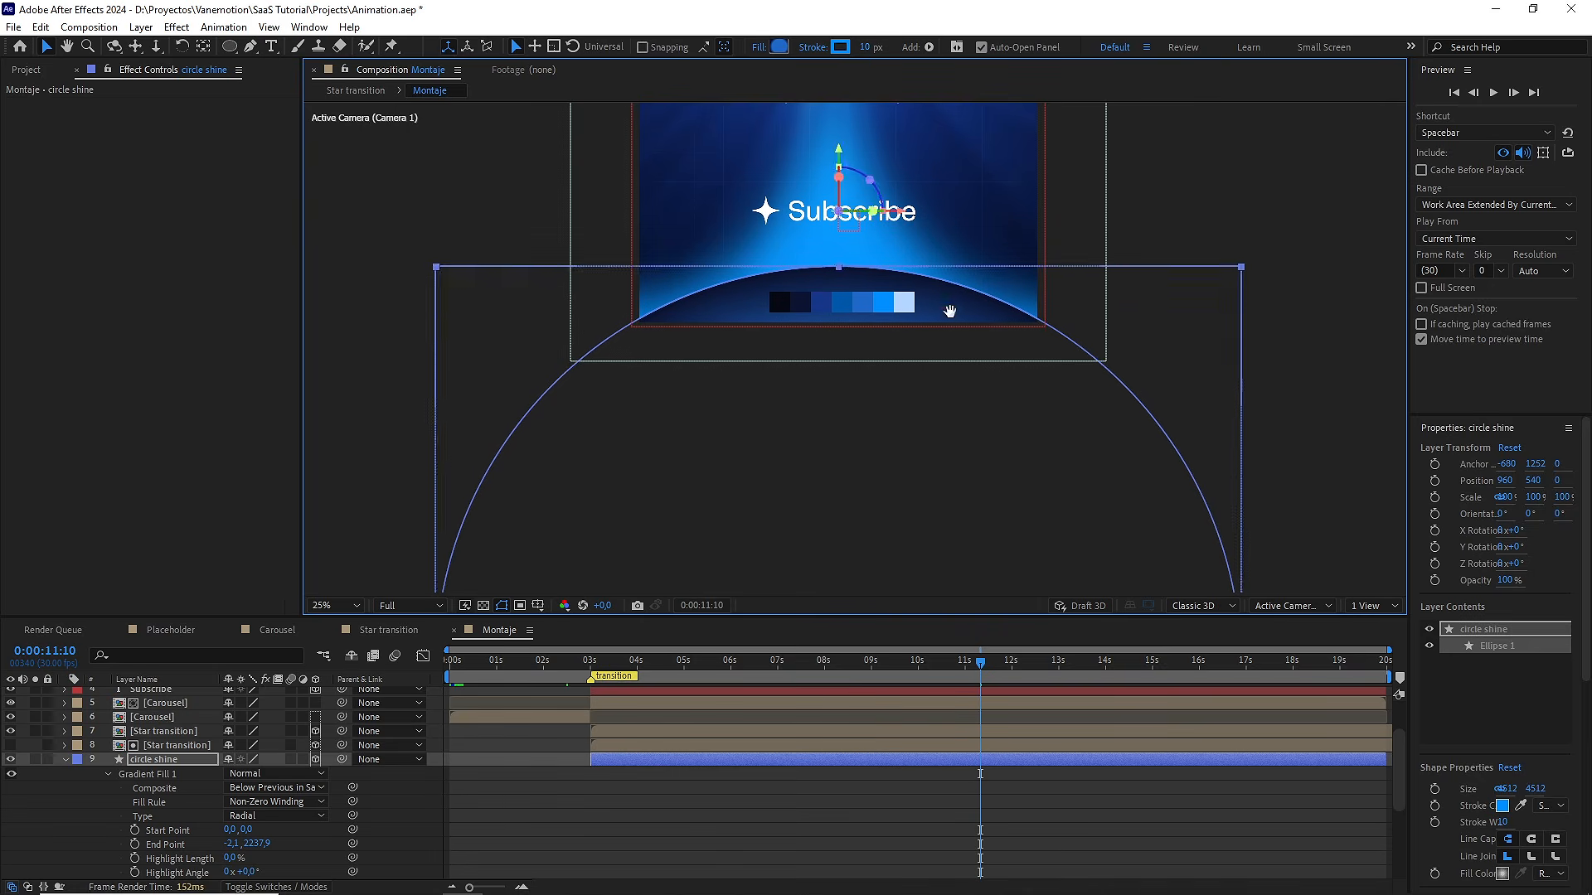
left_click_drag(952, 309, 952, 386)
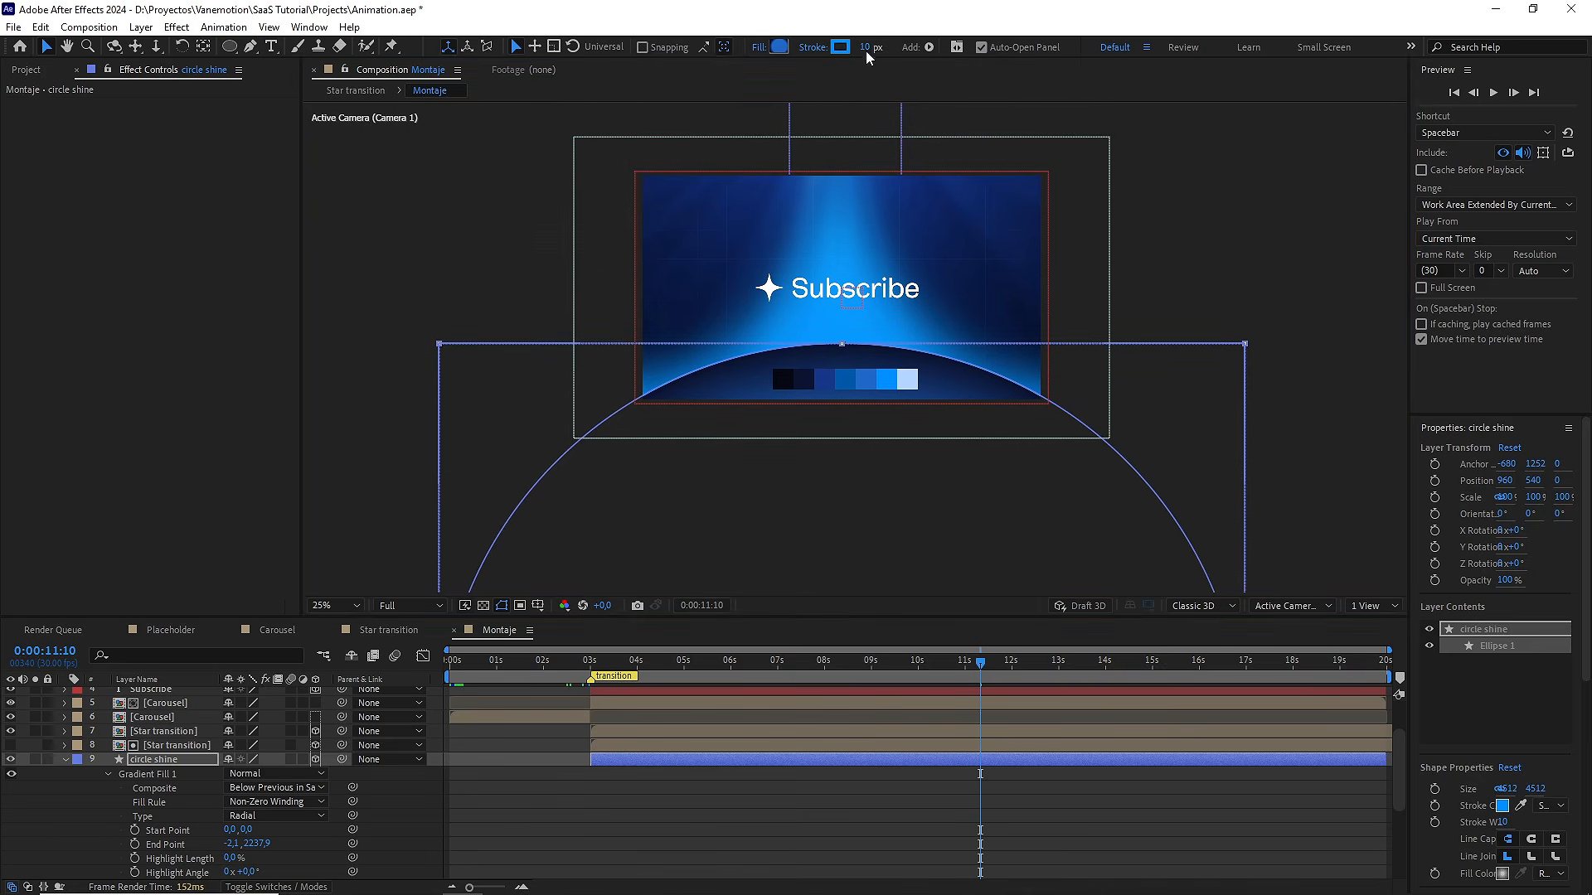
left_click_drag(865, 48, 671, 75)
Reveal circle shine's Position and the shine layer's keyframes, and start a Position keyframe on circle shine at 0:00:03:17
left_click(184, 759)
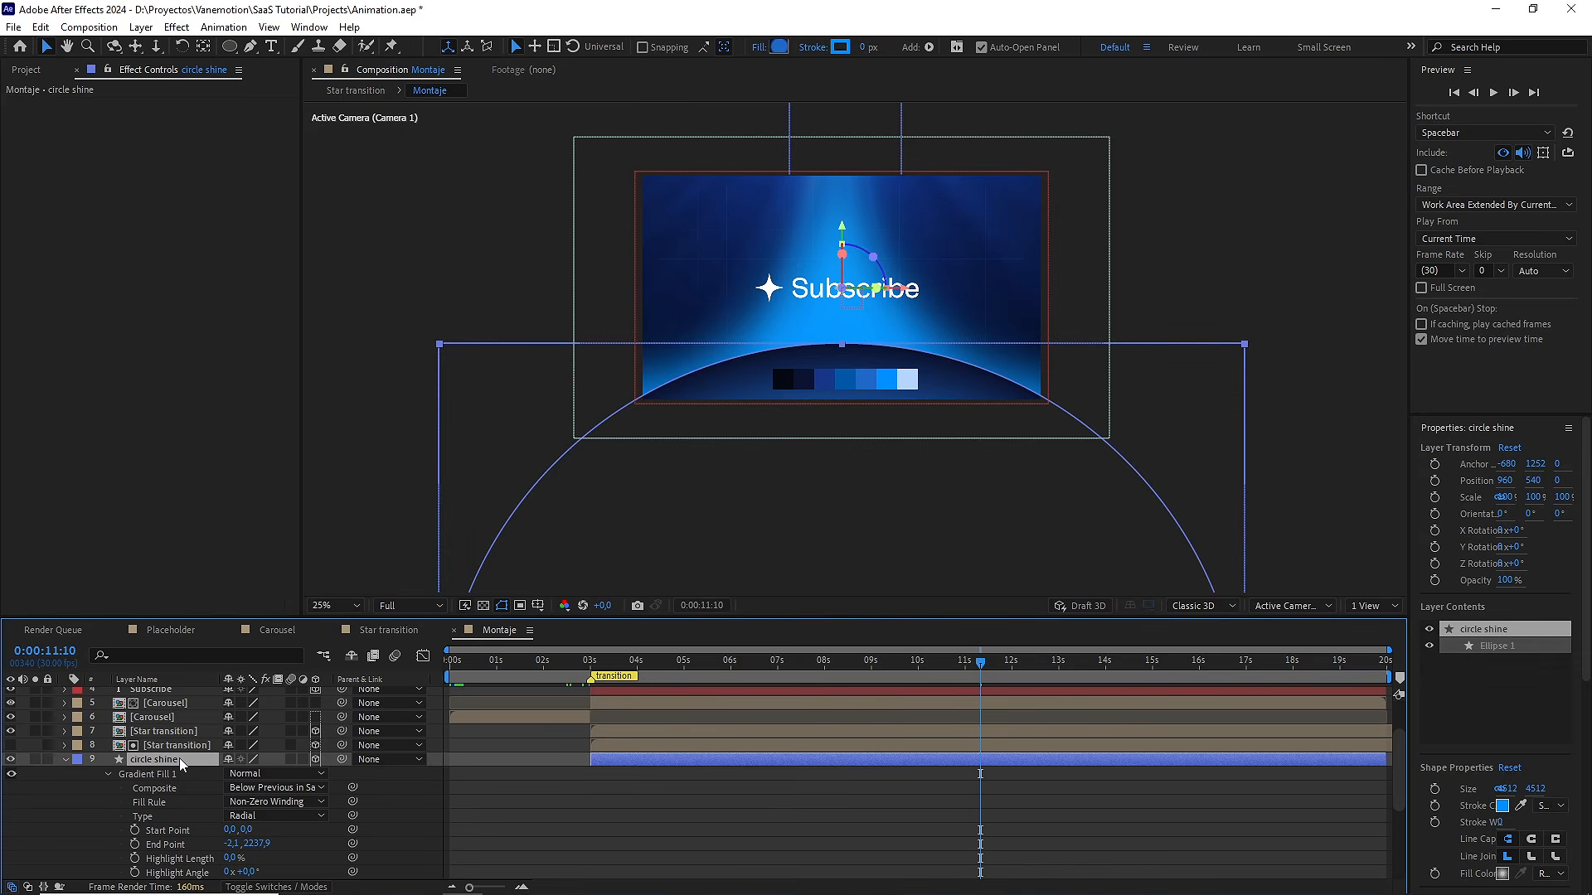
key("u")
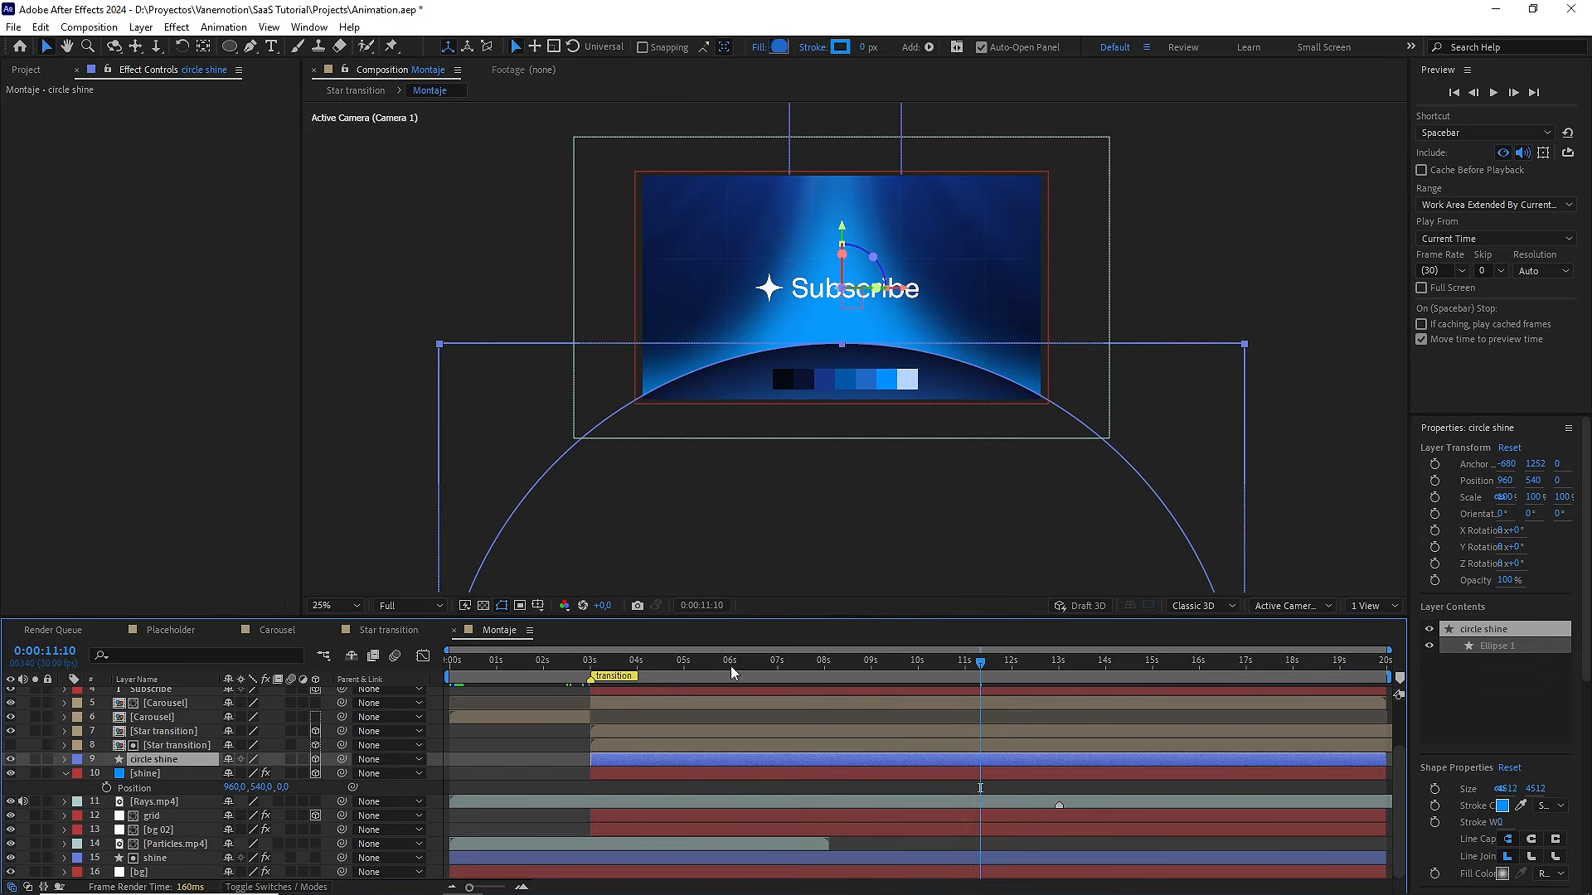
key("p")
left_click_drag(741, 666, 619, 666)
left_click(663, 787)
key("u")
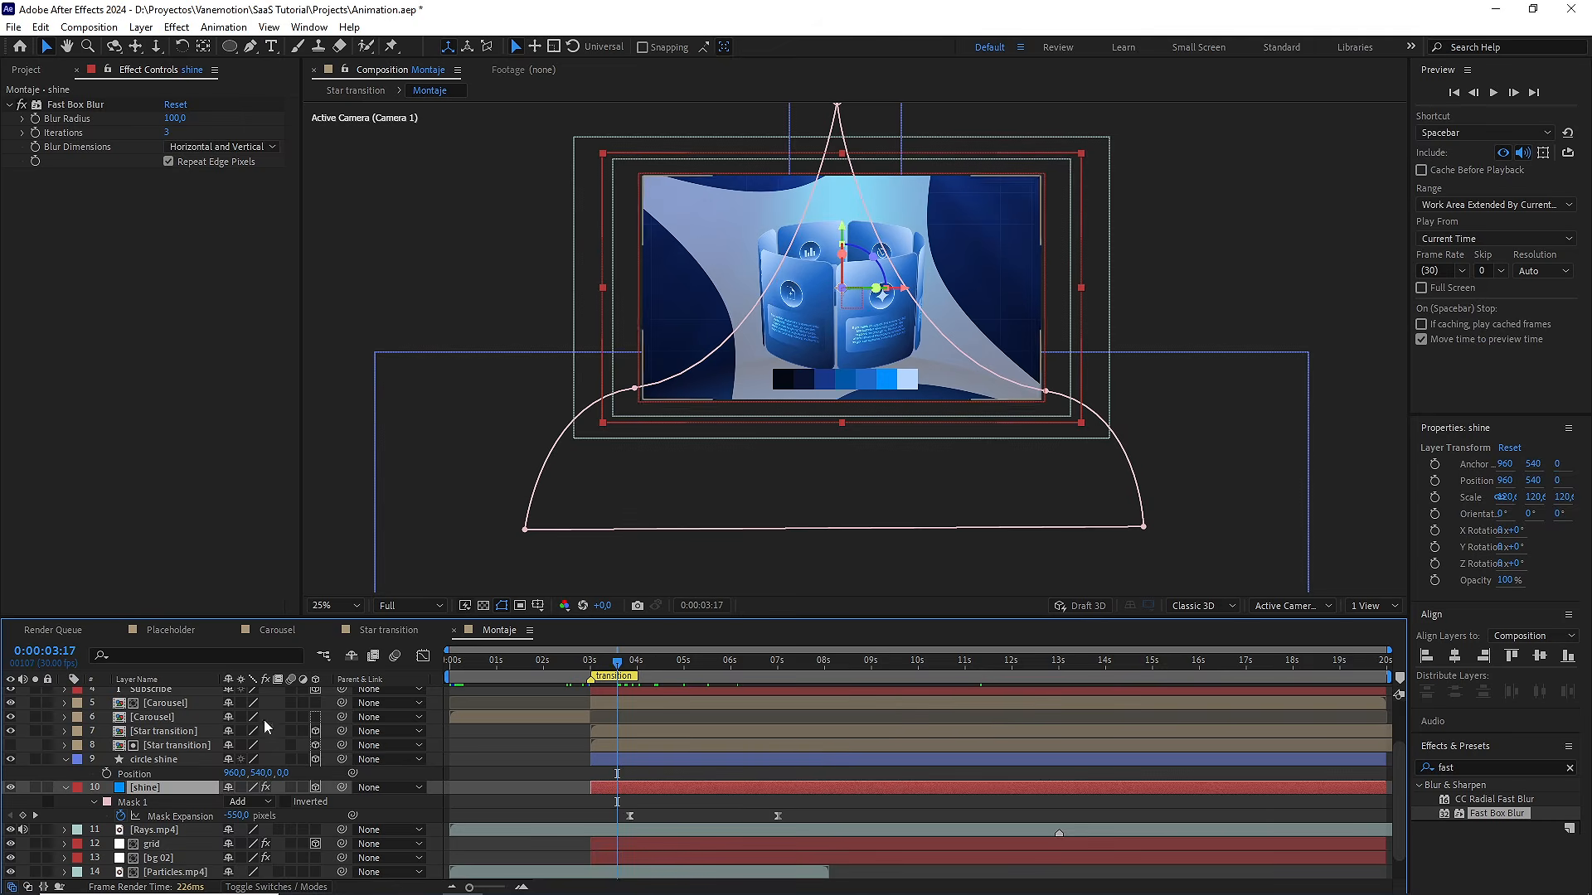
left_click(107, 773)
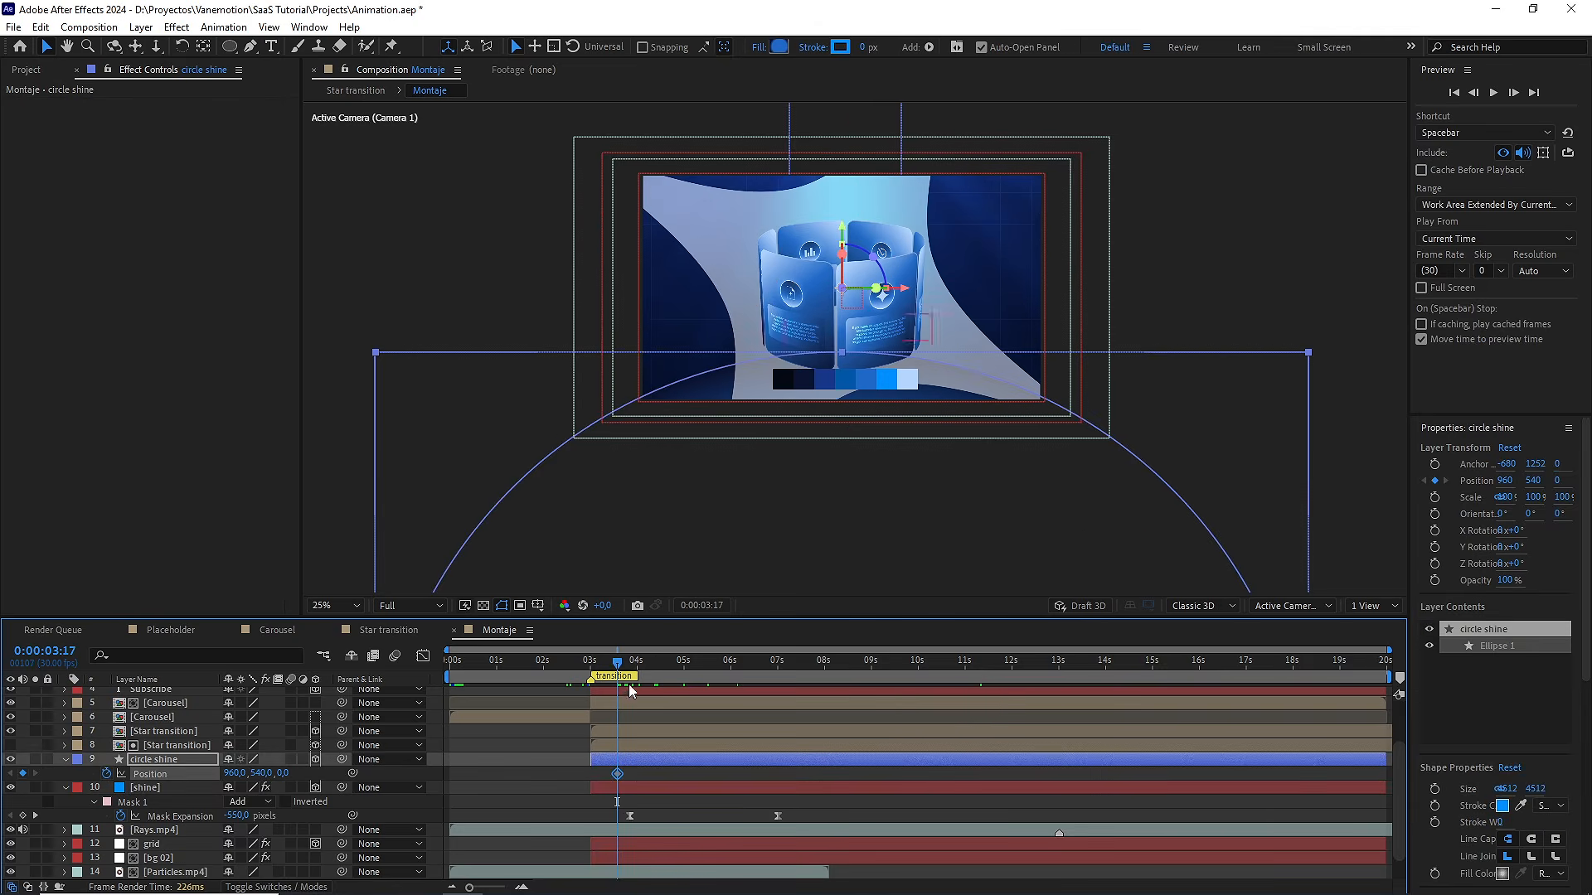
Add a matching Position keyframe at 0:00:06:05, and lower circle shine to about Y 1197 at 0:00:03:17
left_click_drag(628, 665, 738, 683)
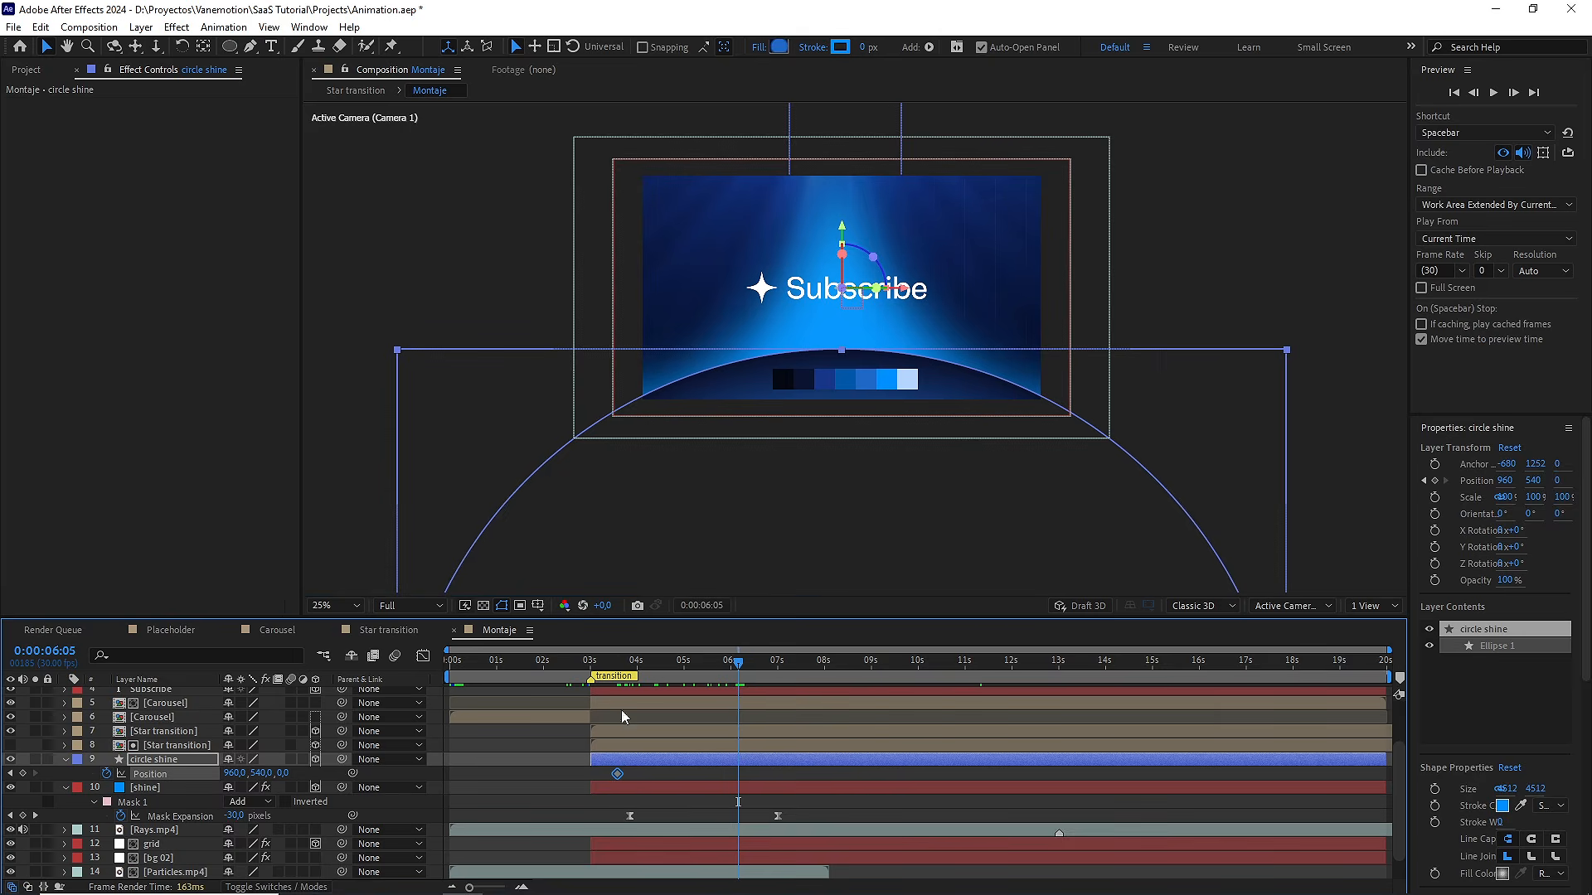
left_click(23, 774)
left_click(619, 666)
scroll(879, 425, "down", 1)
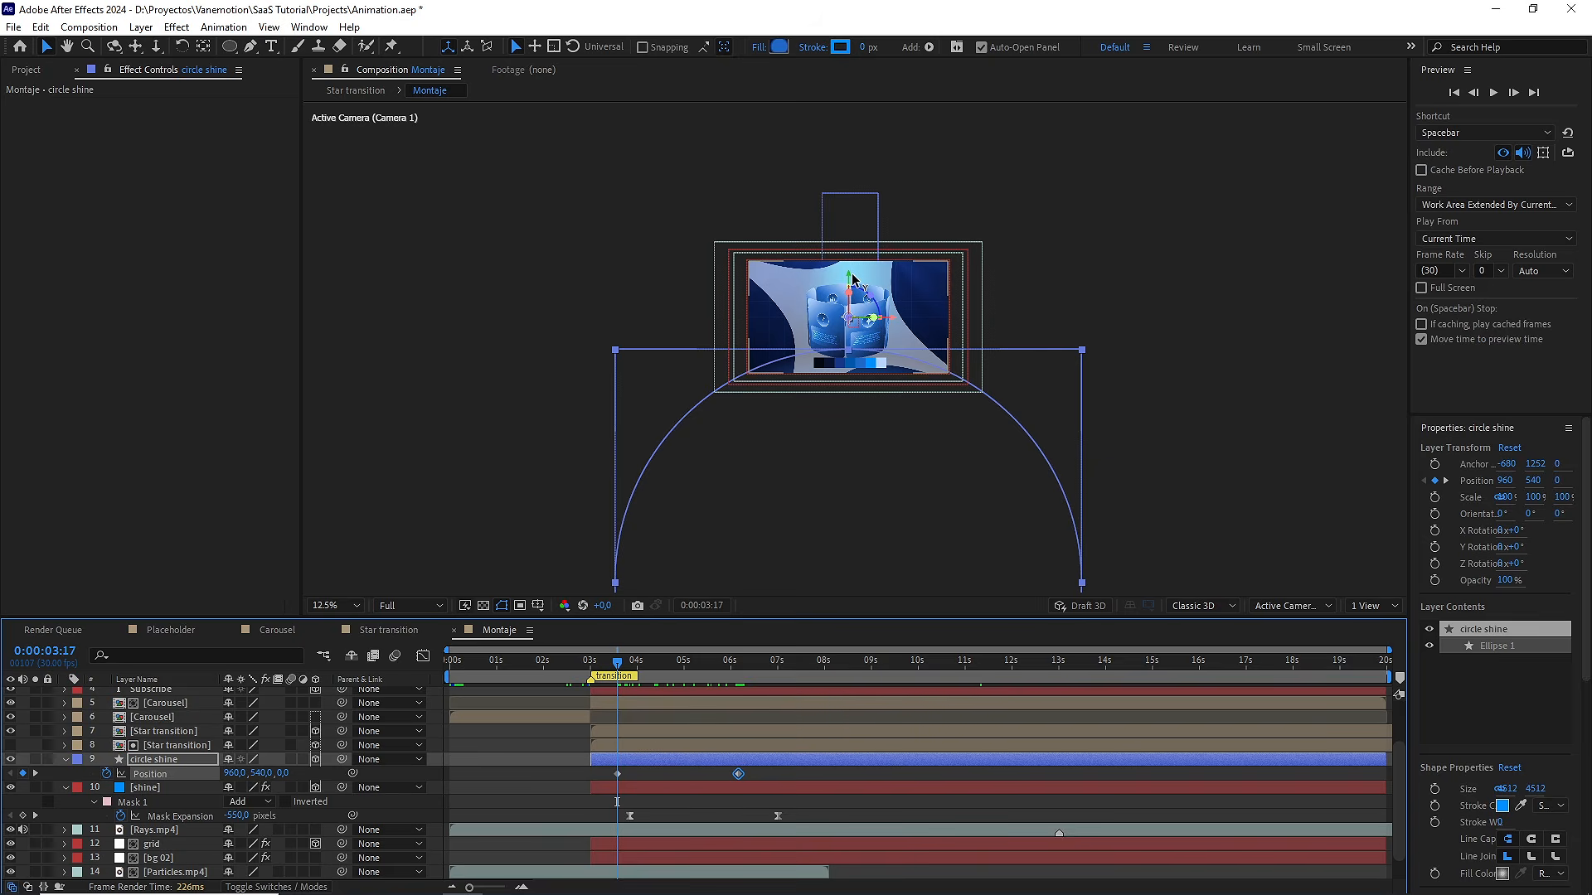
left_click_drag(849, 281, 852, 344)
key("period")
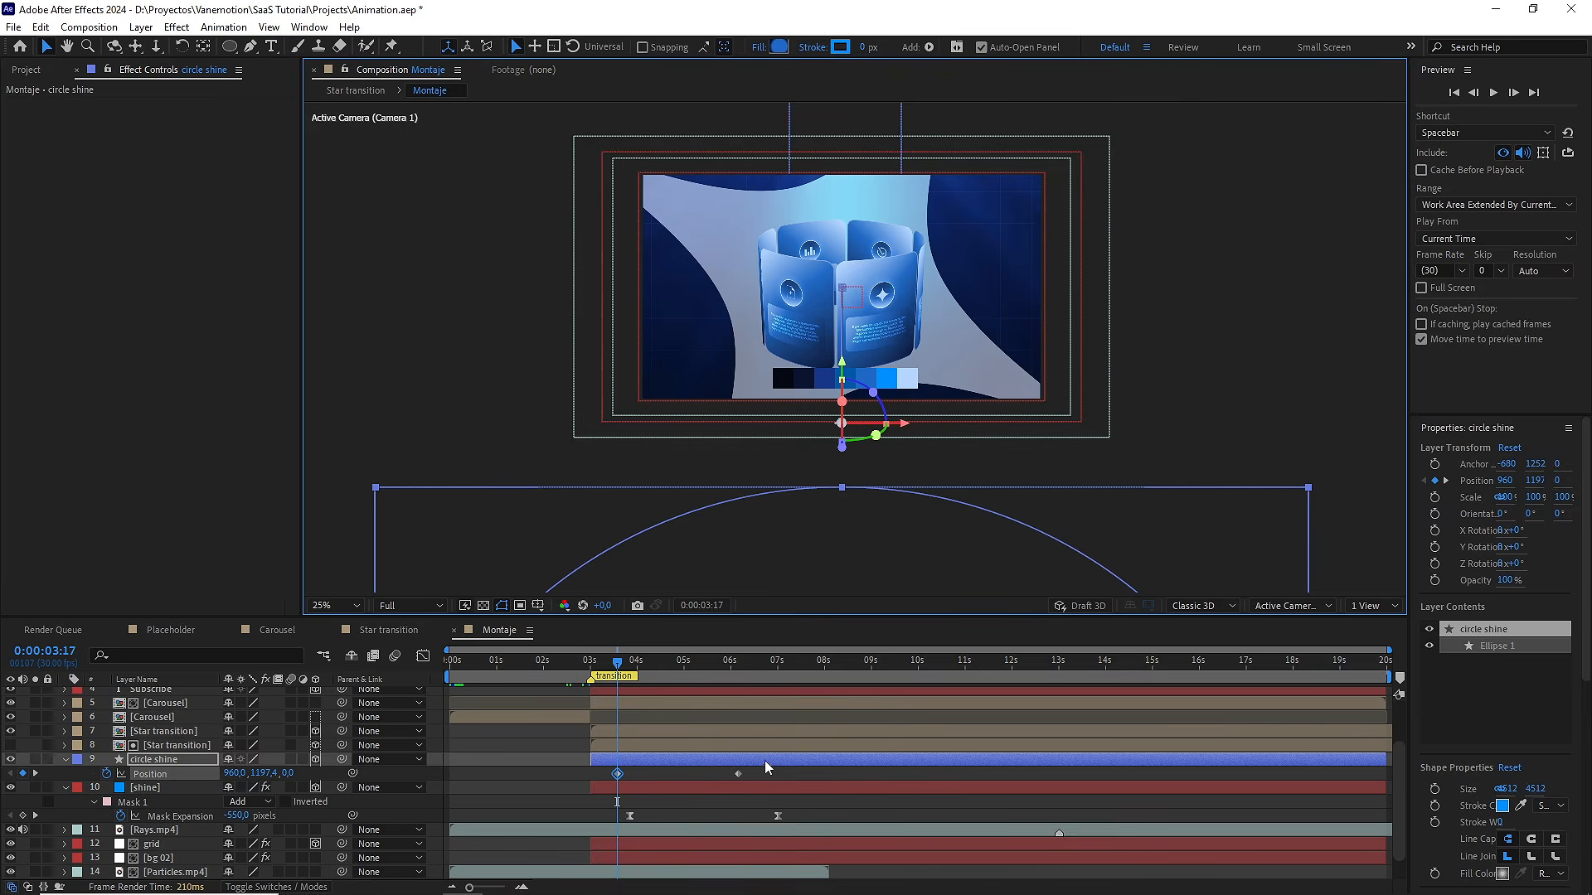
Shape the speed graph of both circle shine Position keyframes into a fast start with a long, gentle slowdown
left_click_drag(765, 761, 578, 794)
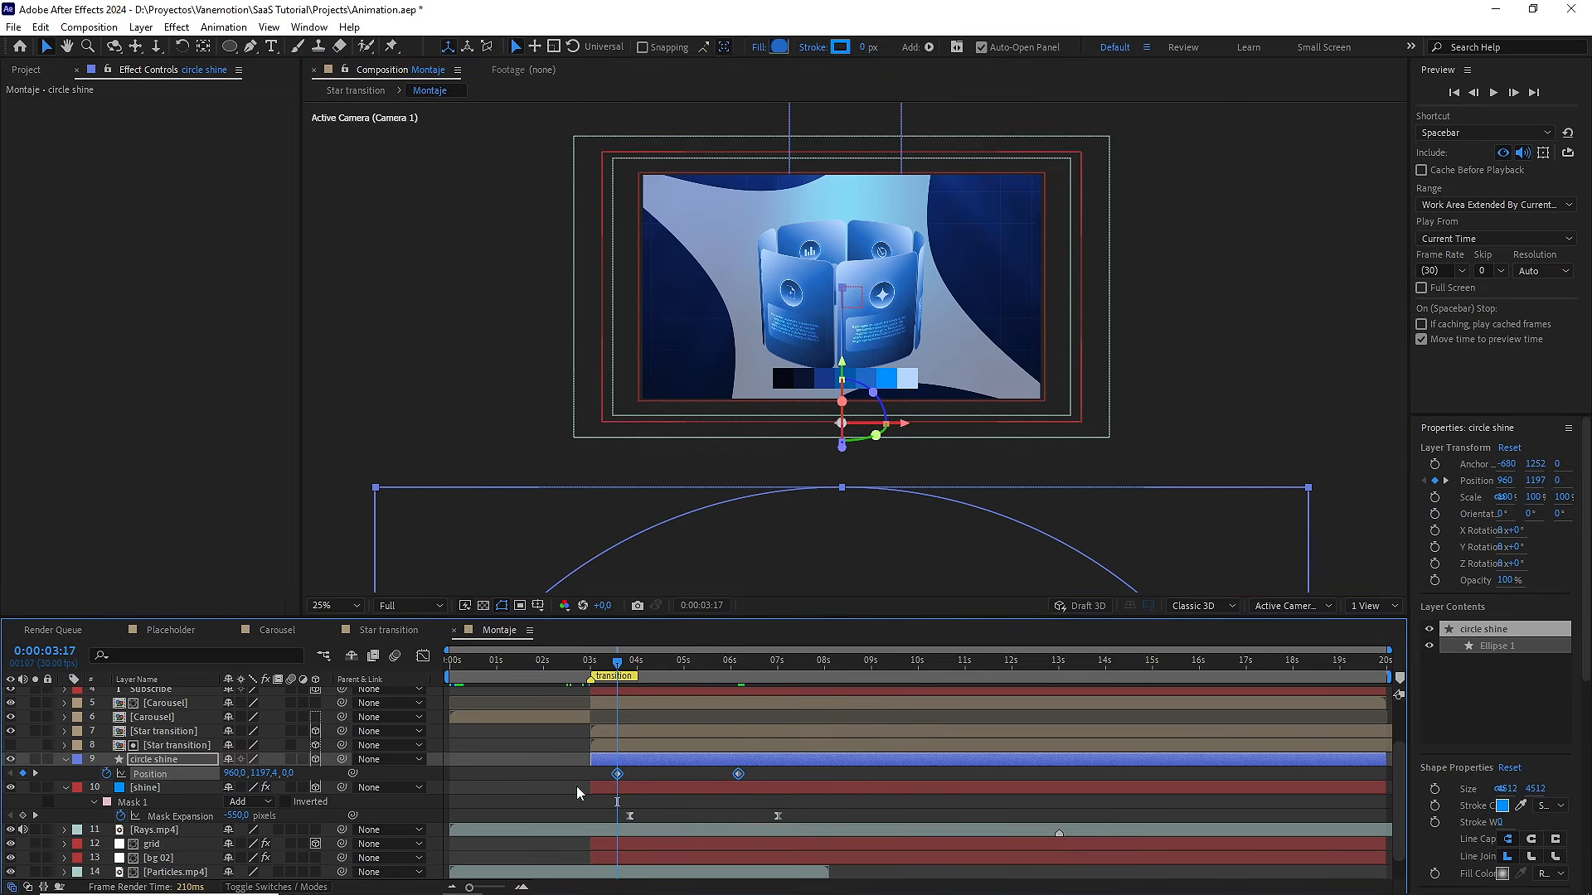
left_click(422, 656)
left_click_drag(764, 801, 621, 817)
Lower the preview resolution to Quarter and play back the circle shine animation from around 0:00:03:19
key("space")
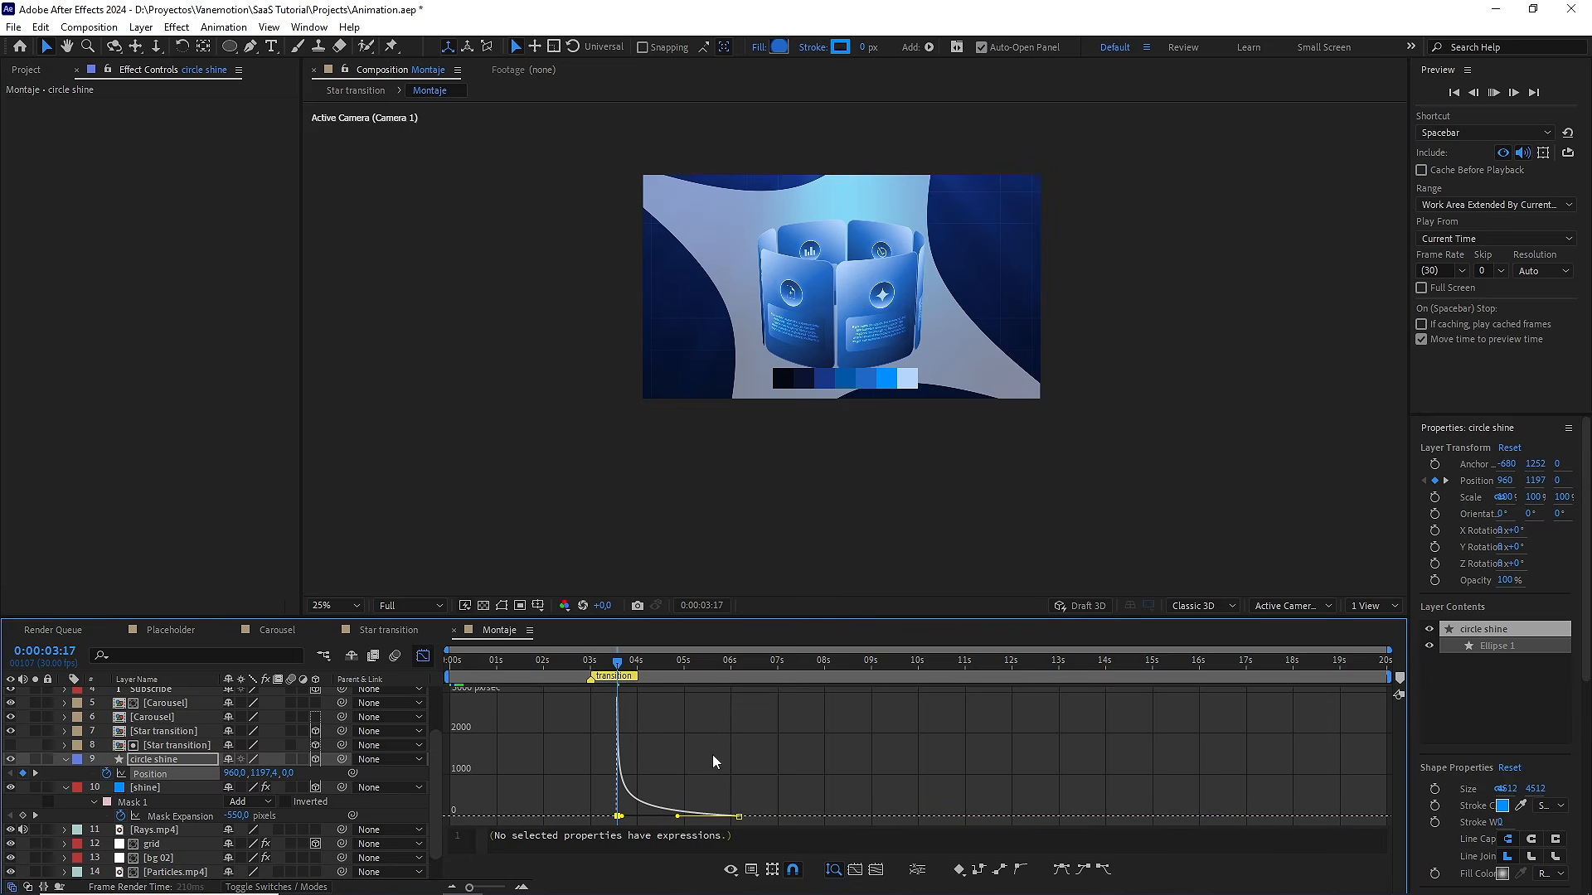
left_click(410, 605)
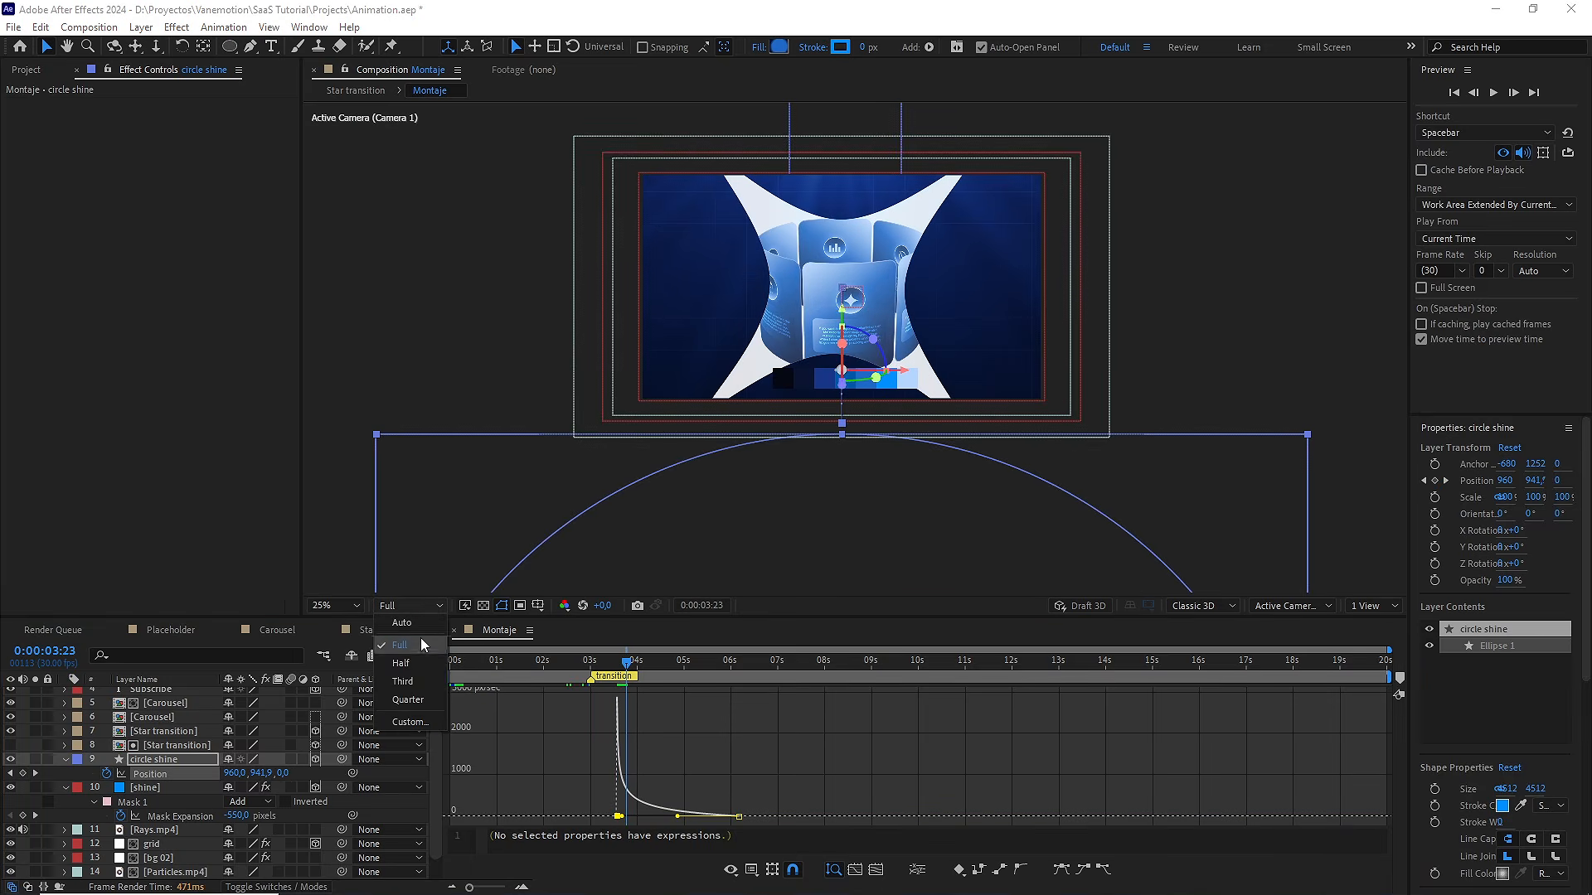
left_click(407, 700)
key("period")
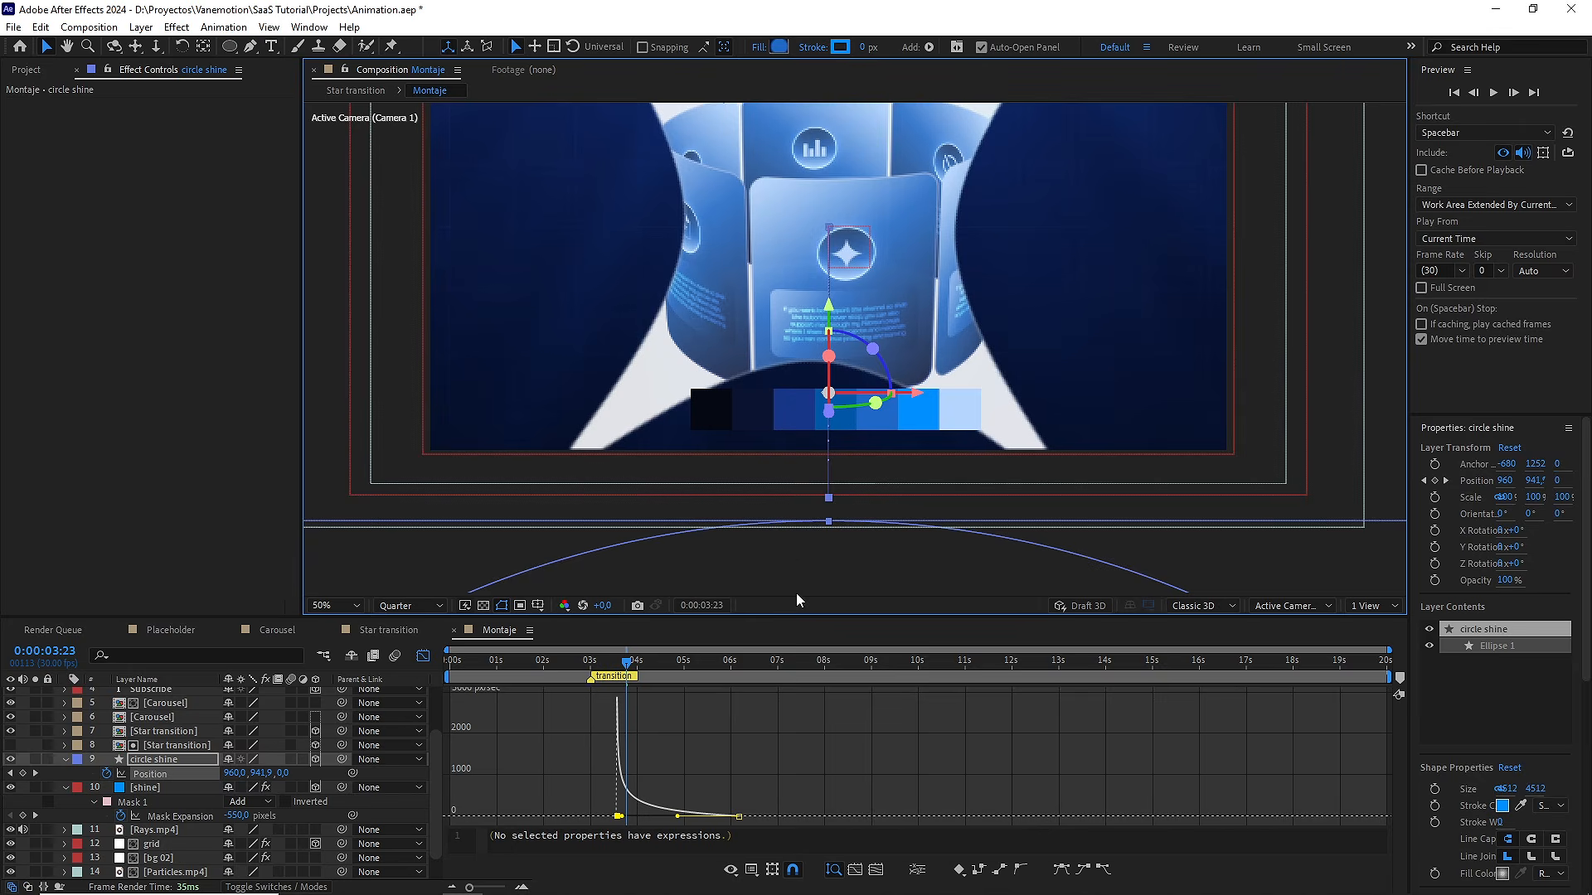
key("space")
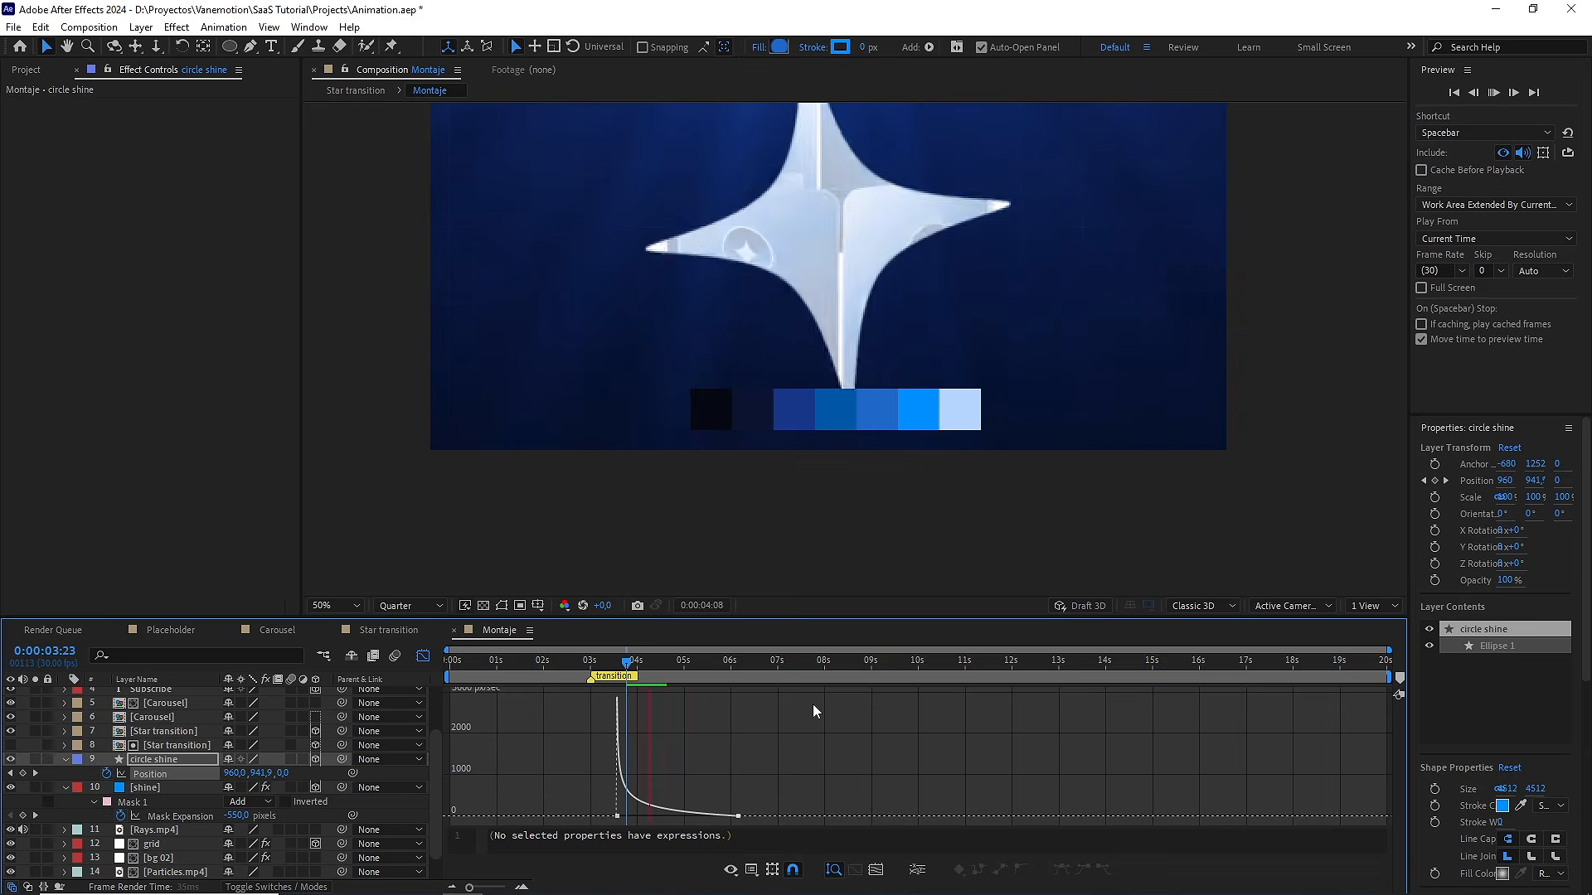
left_click(623, 661)
key("space")
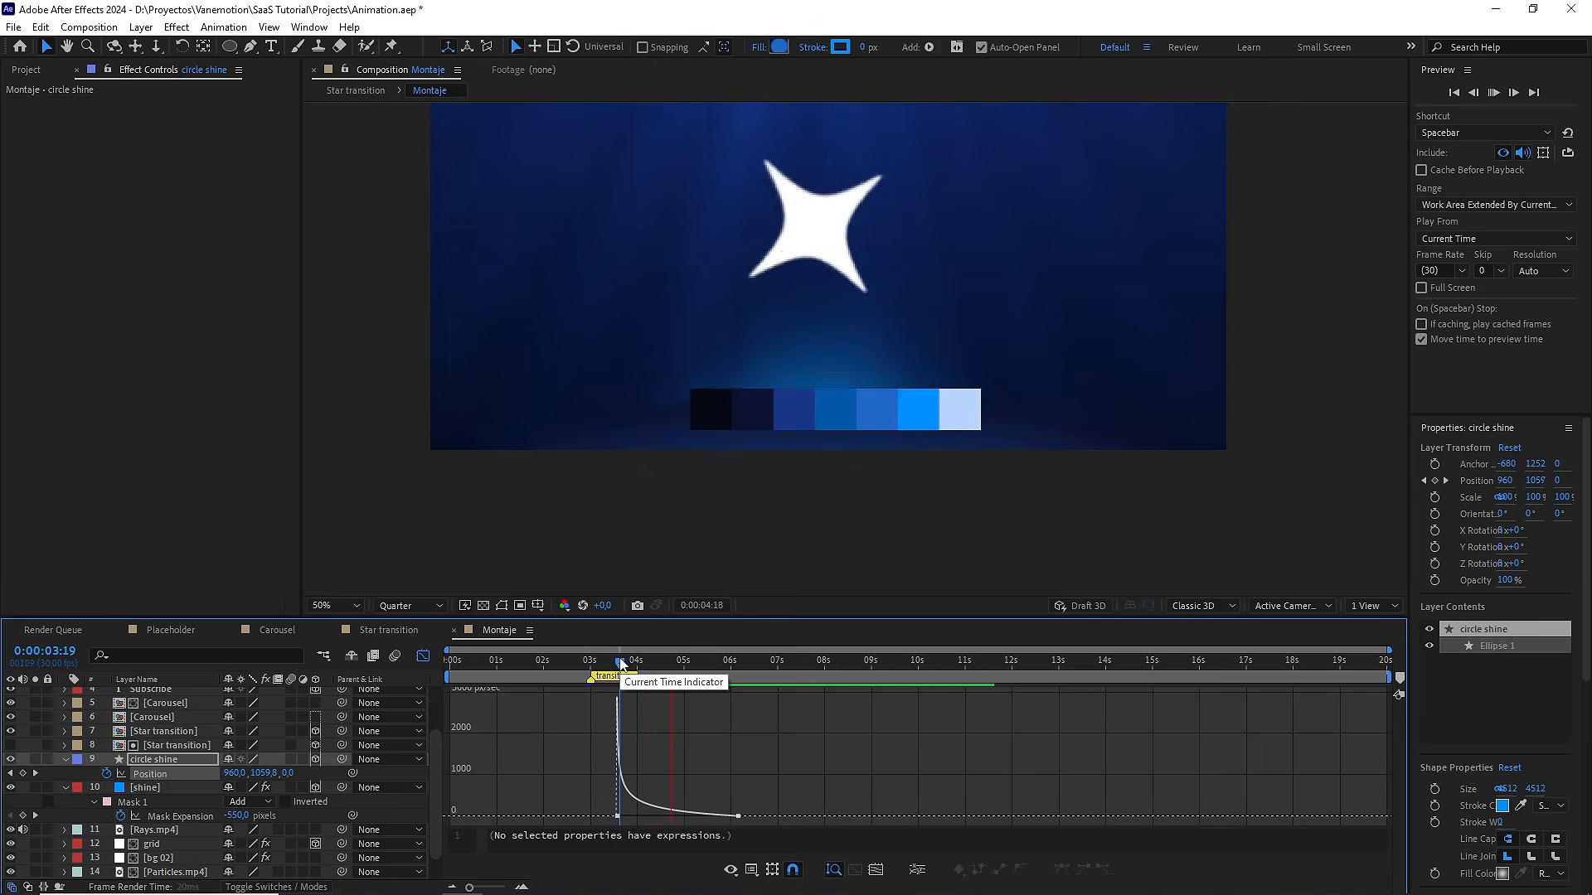
key("space")
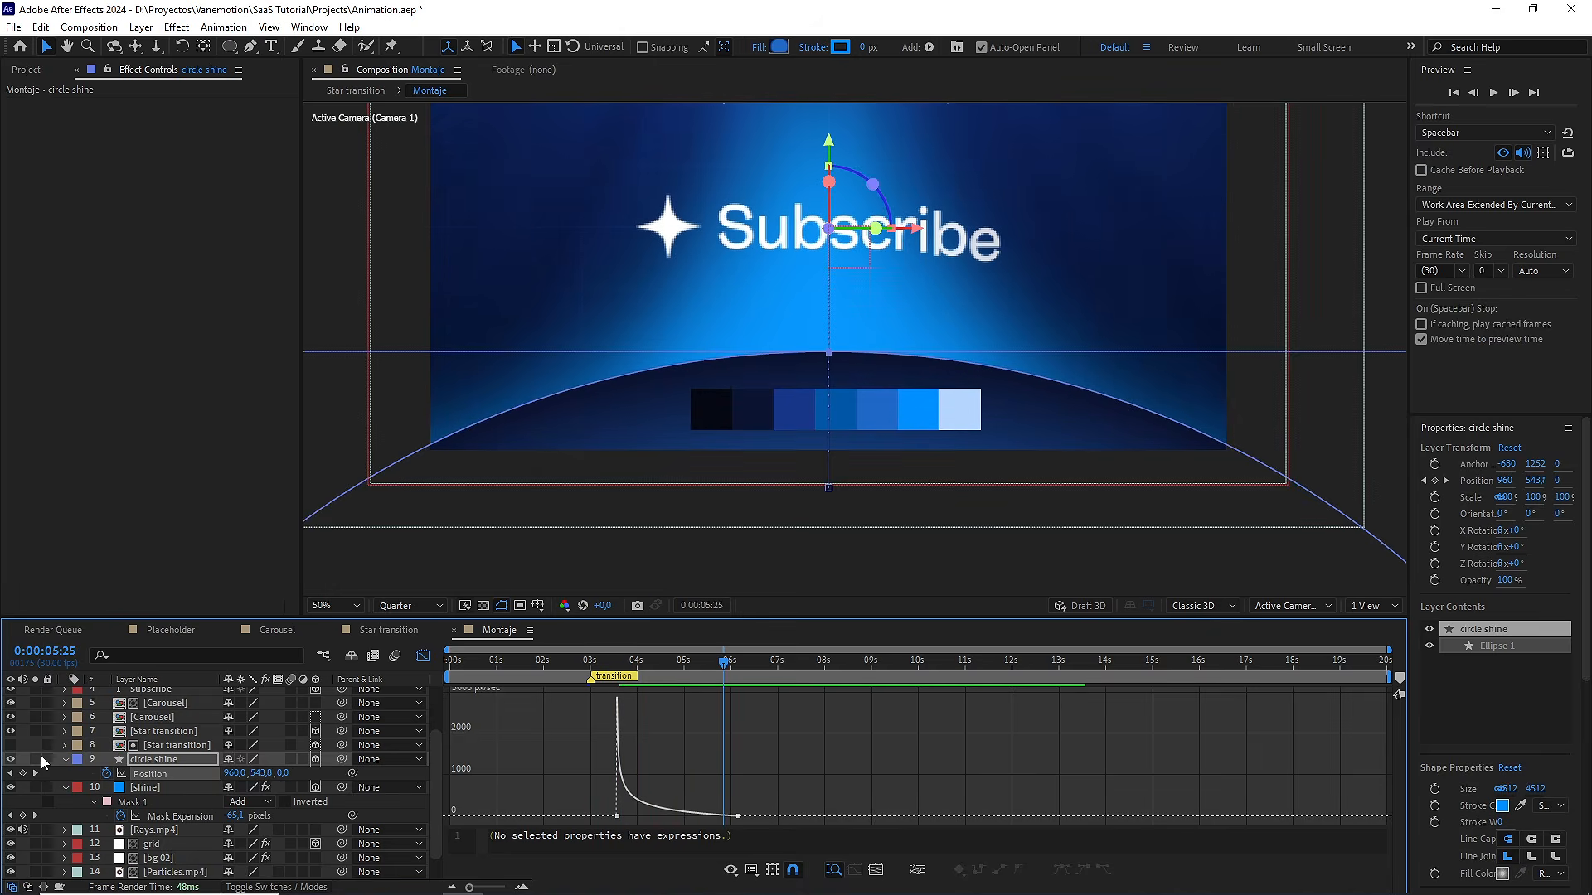
Preview the rising circle shine layer in solo, then restore the other layers and collapse its properties
left_click(35, 759)
left_click(608, 661)
key("space")
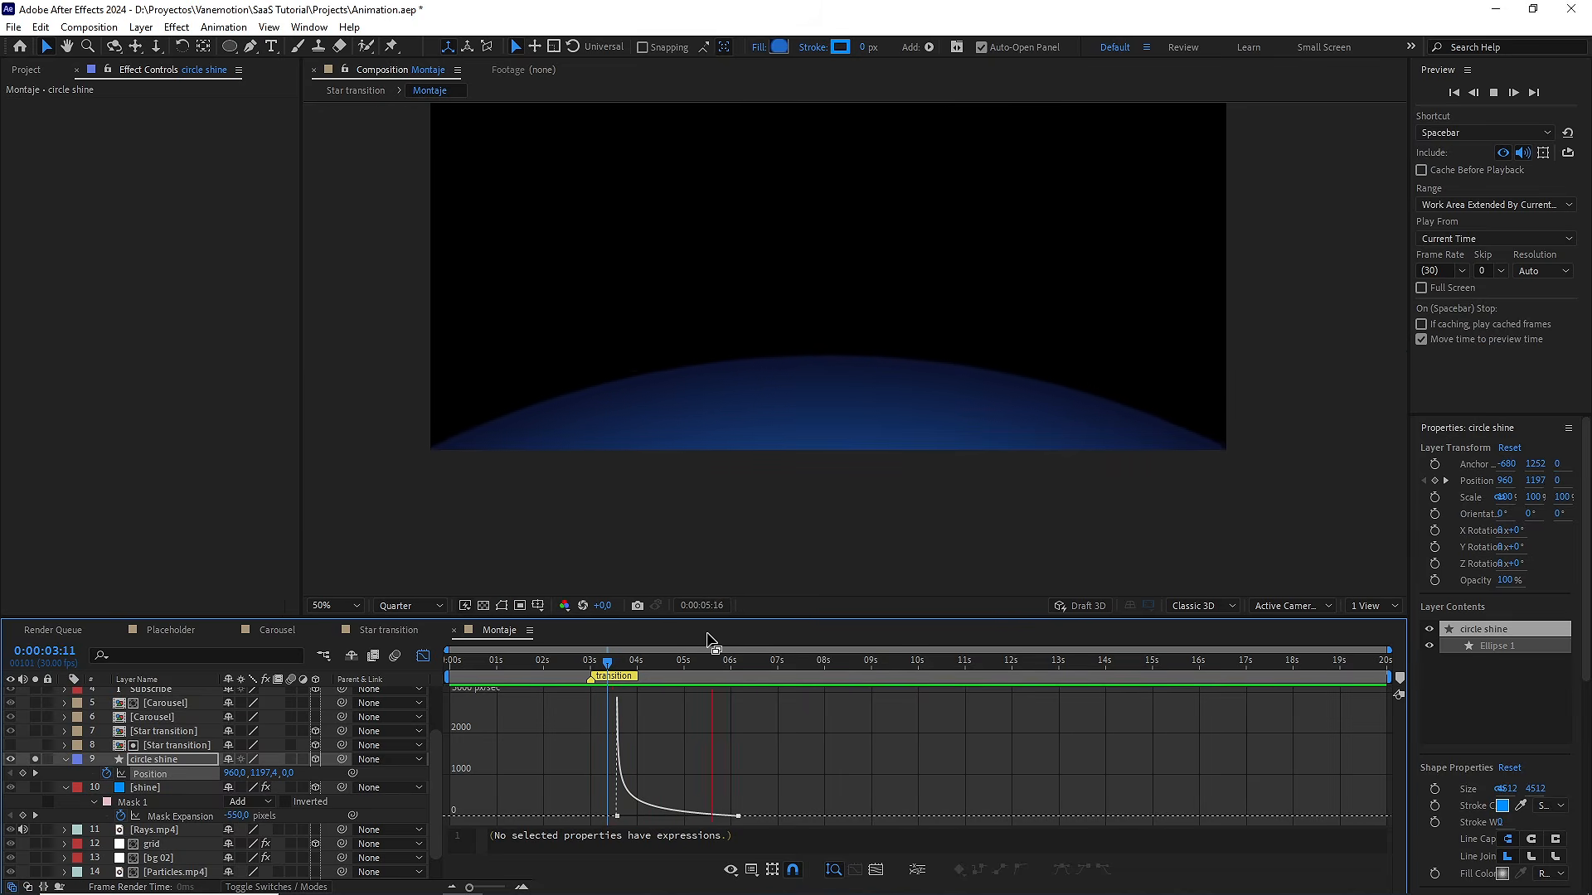
left_click_drag(692, 660, 603, 660)
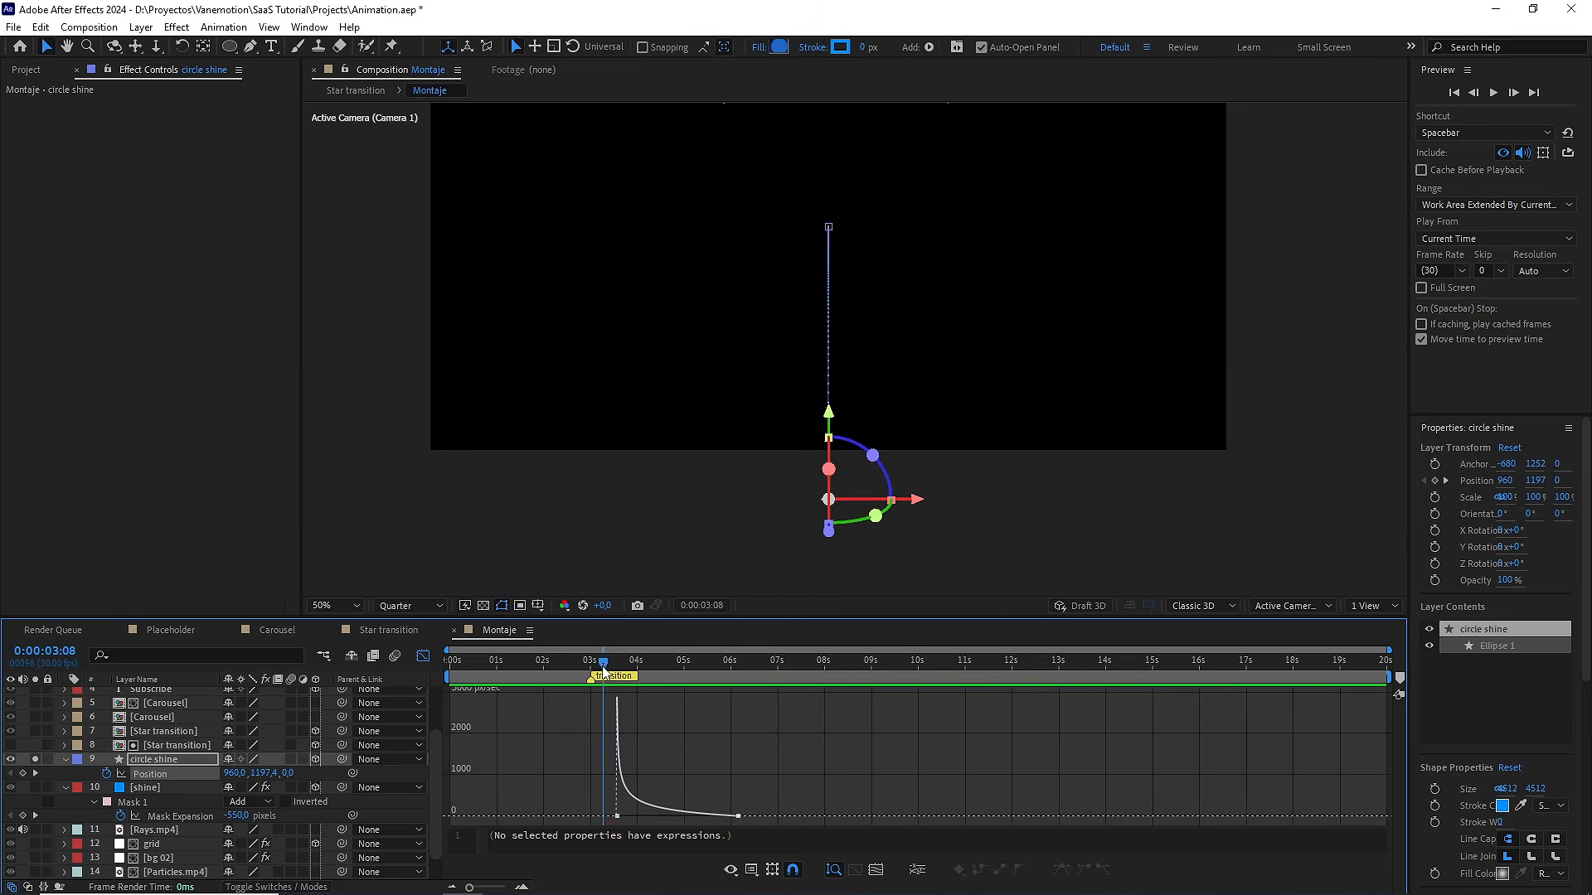
key("space")
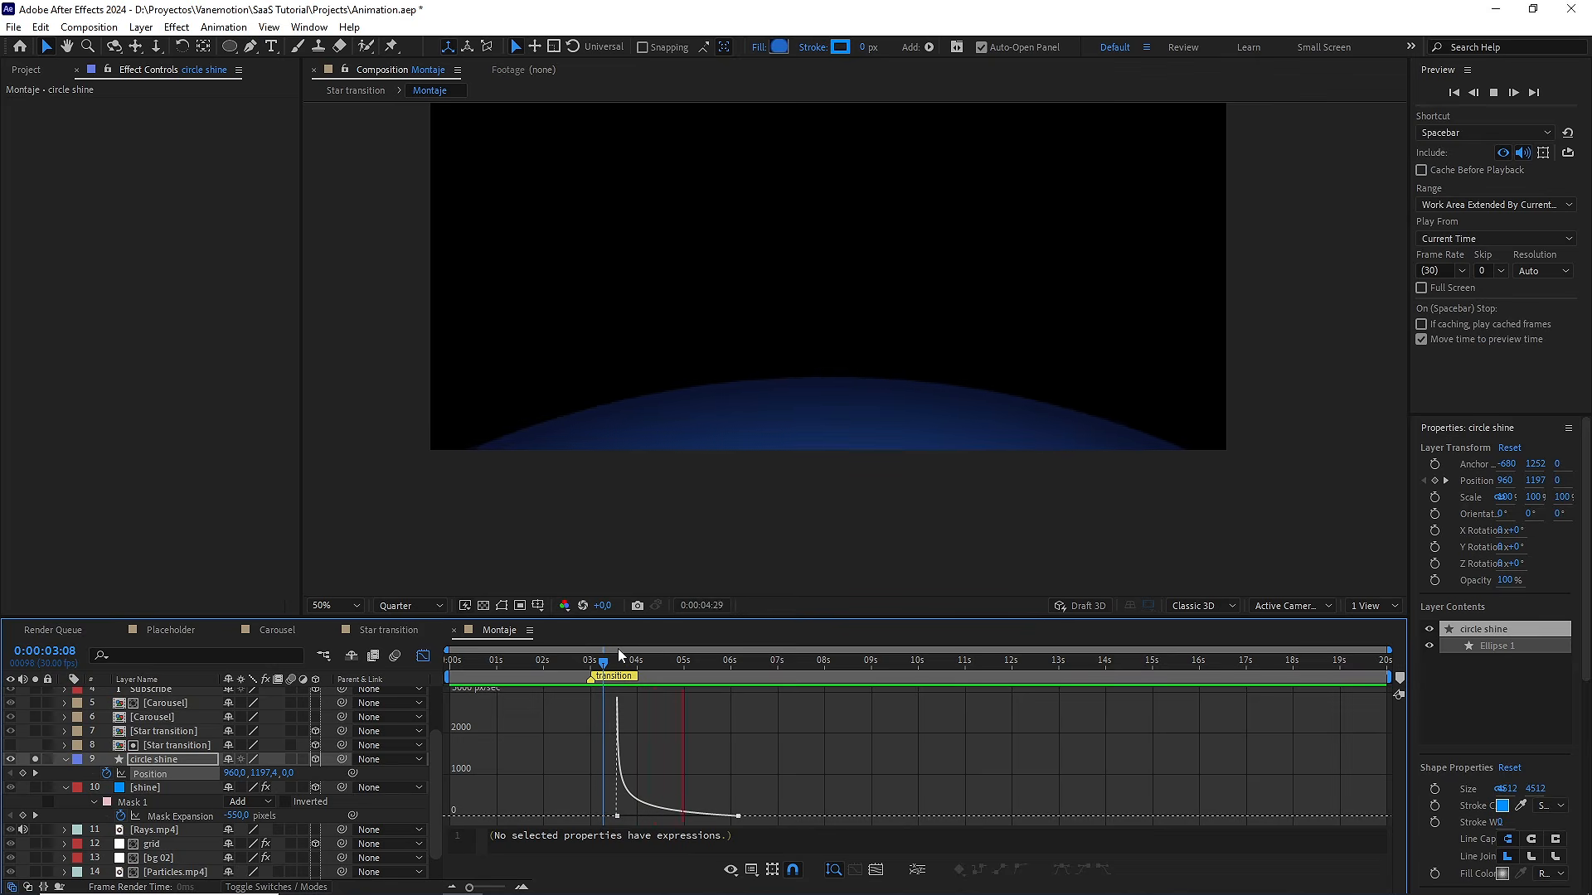
key("space")
left_click(66, 760)
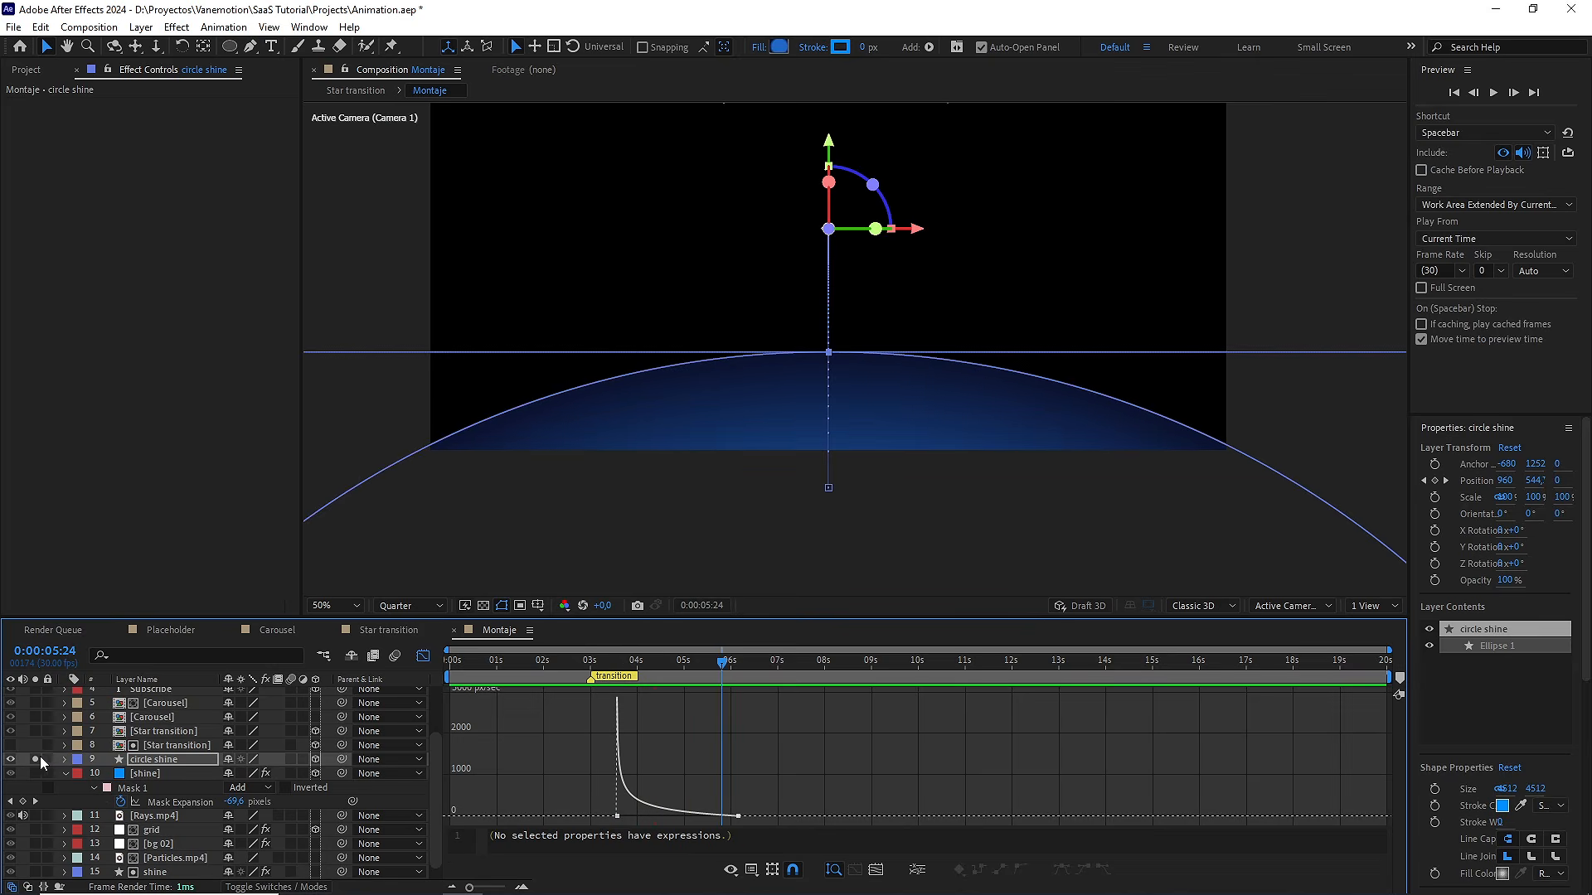
Close the speed graph, duplicate the circle shine layer, and rename the copy "stroke"
left_click(181, 761)
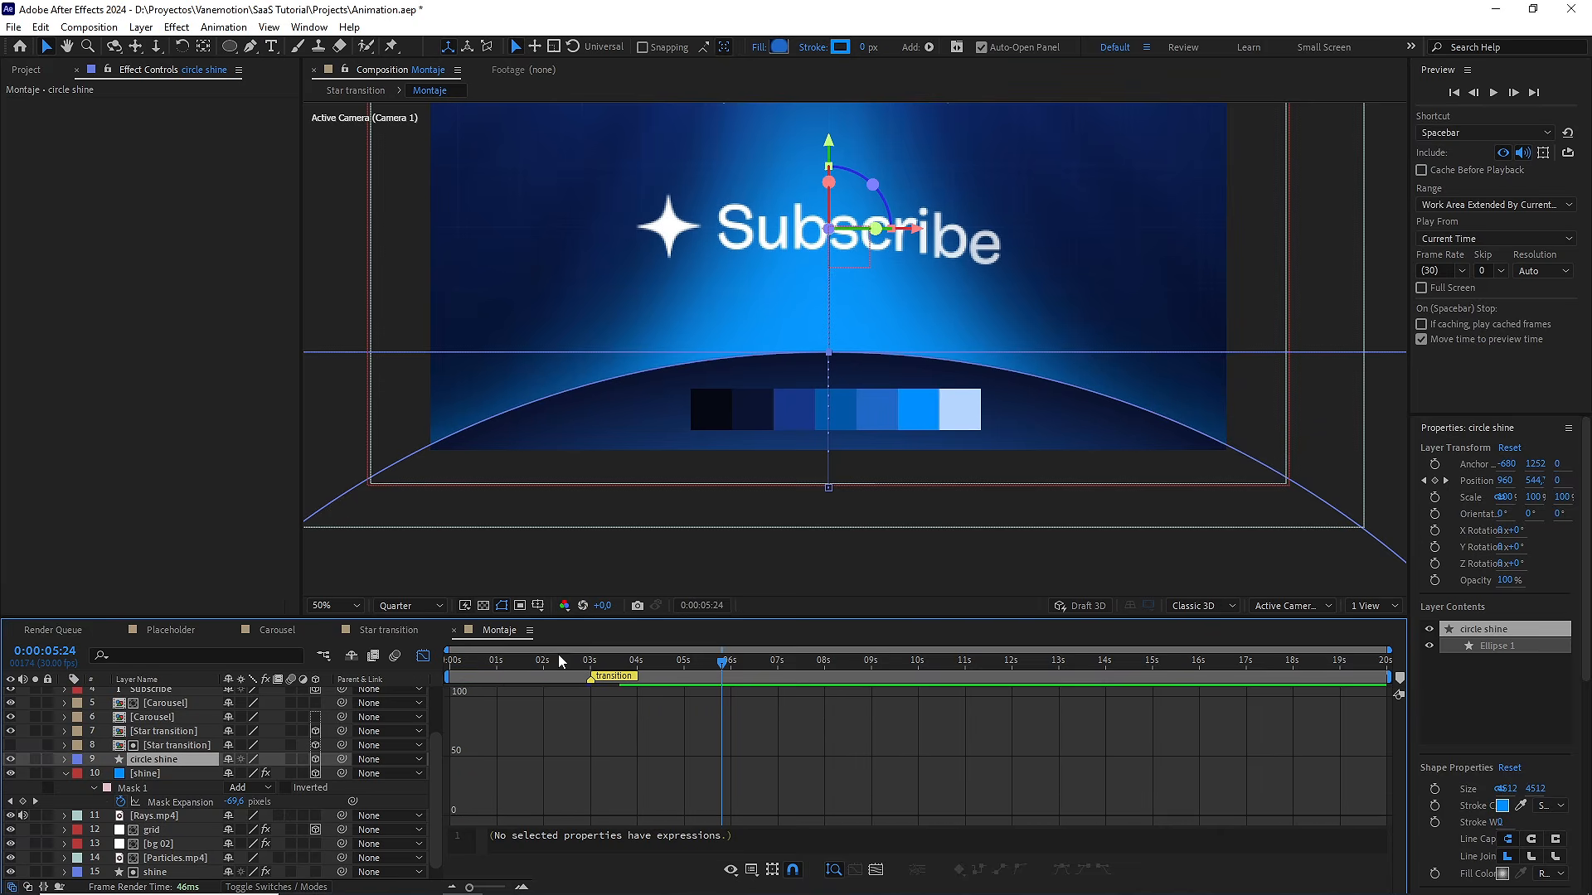
left_click(423, 657)
key("ctrl+d")
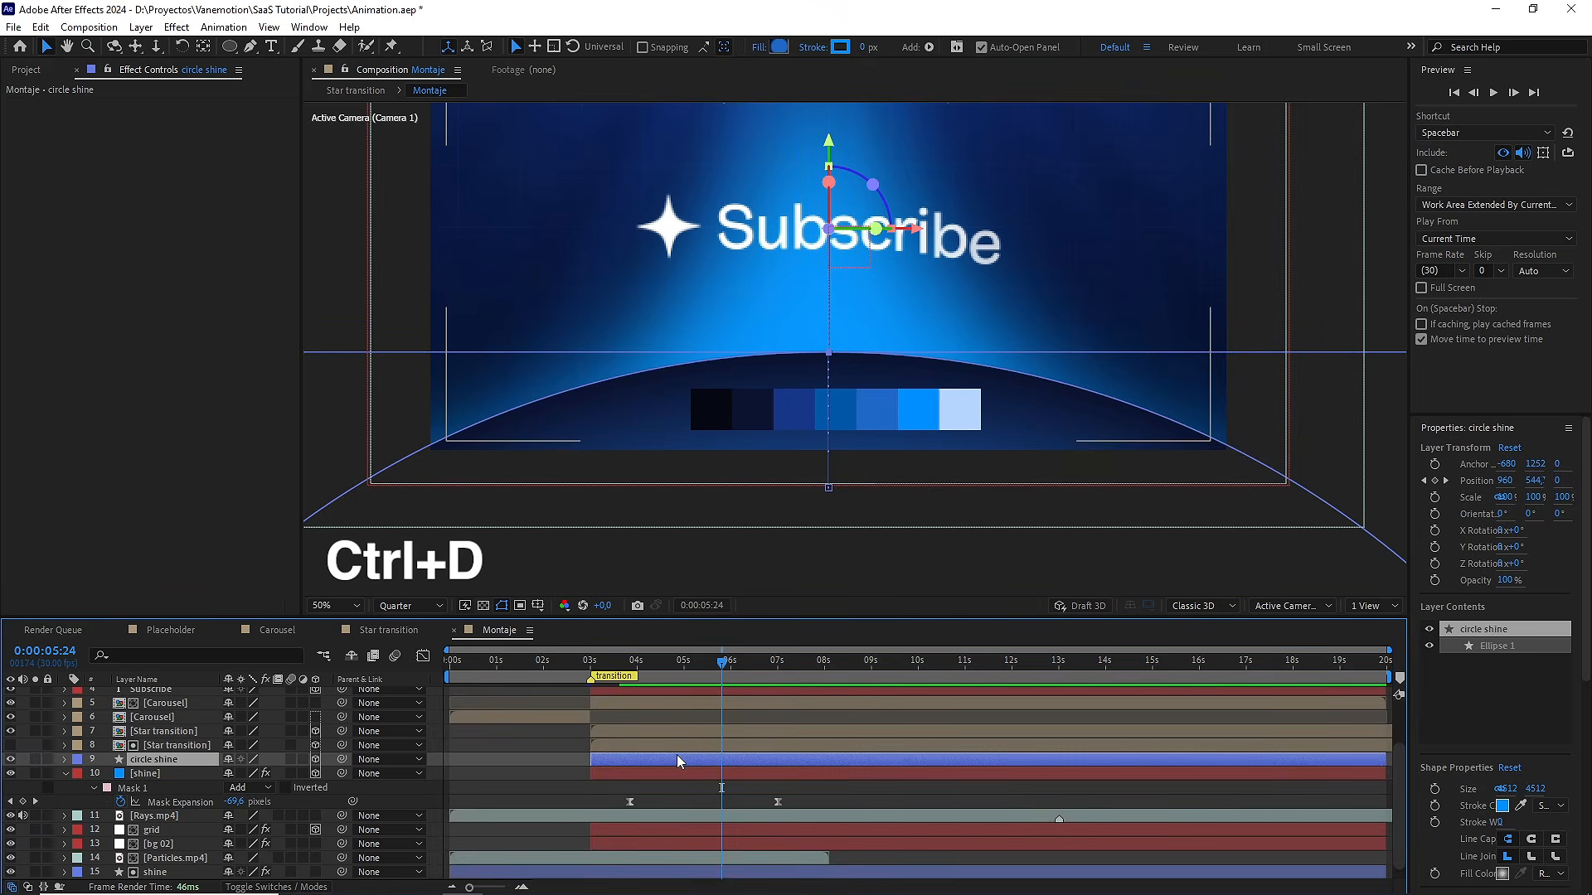
key("Return")
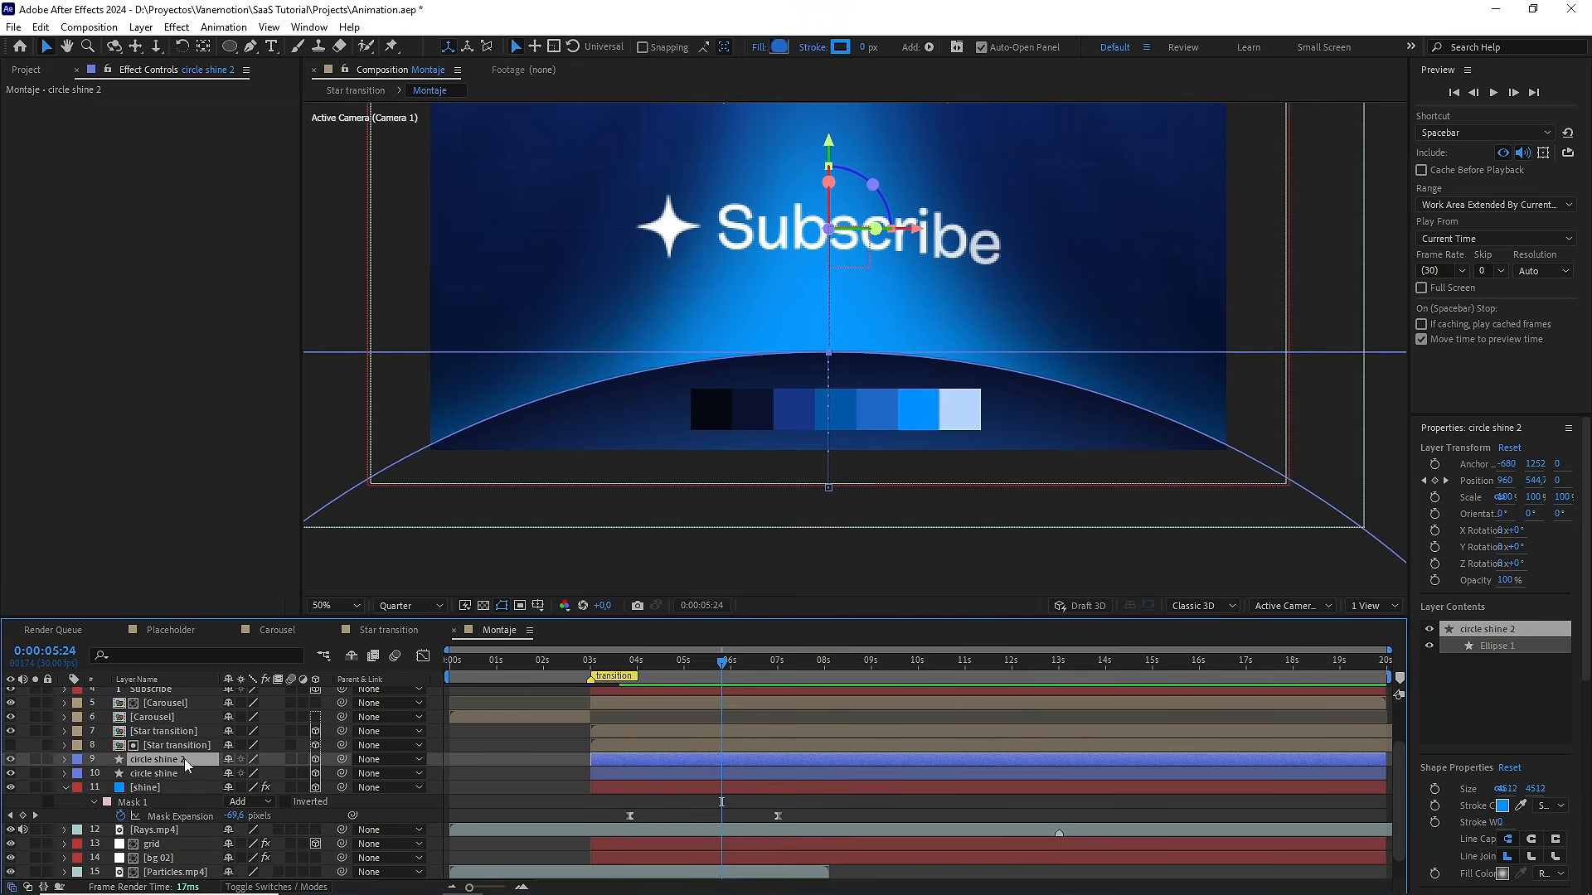
type("stroke")
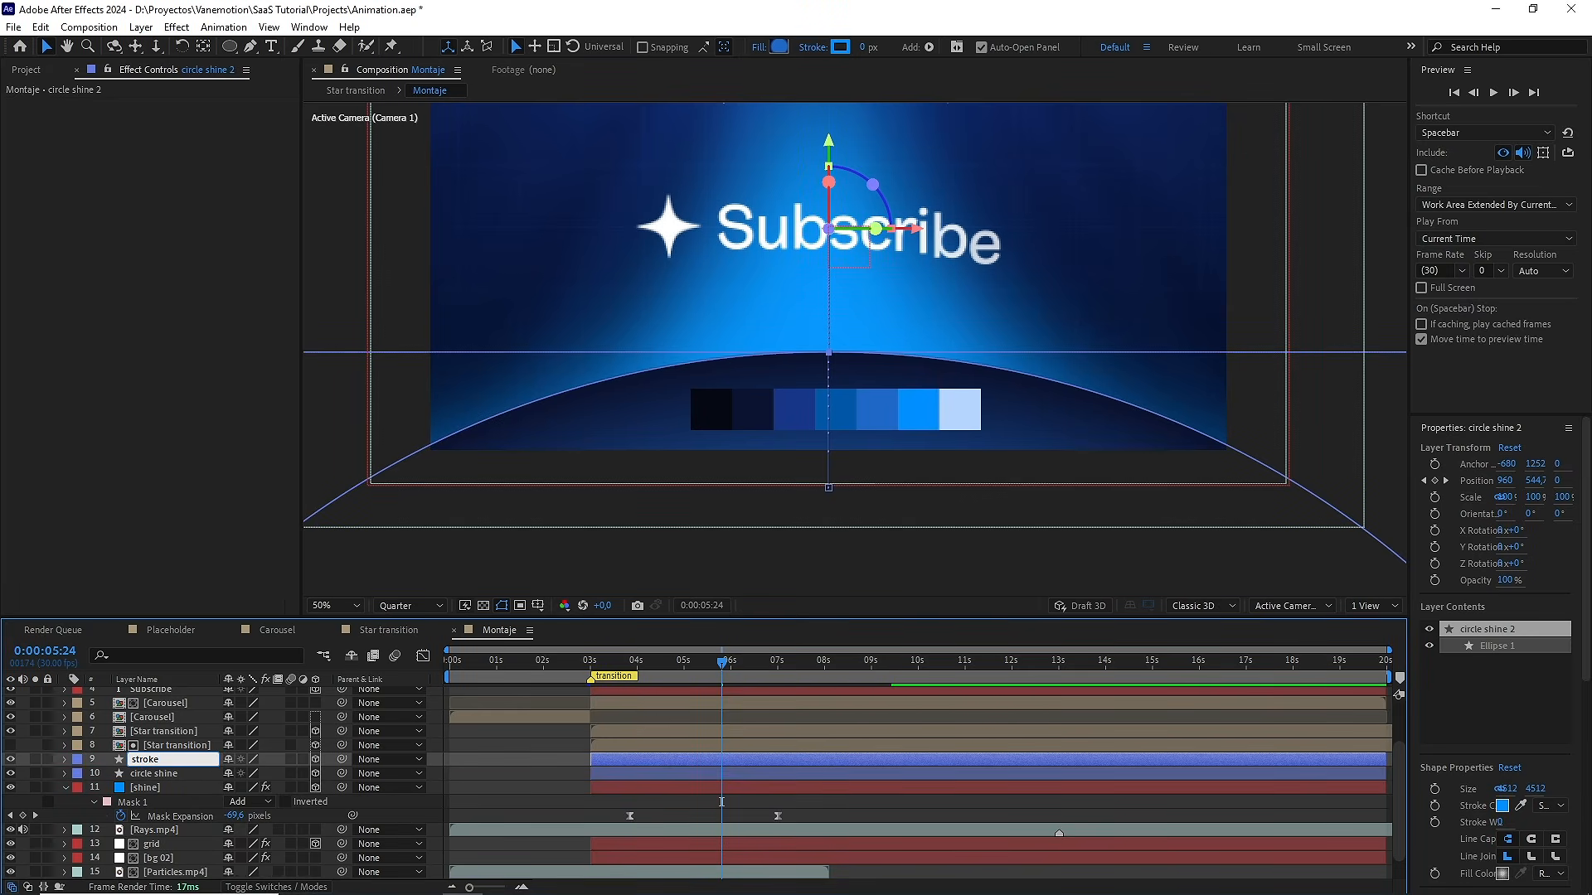
key("Return")
Set the stroke layer's fill to none
left_click(760, 47)
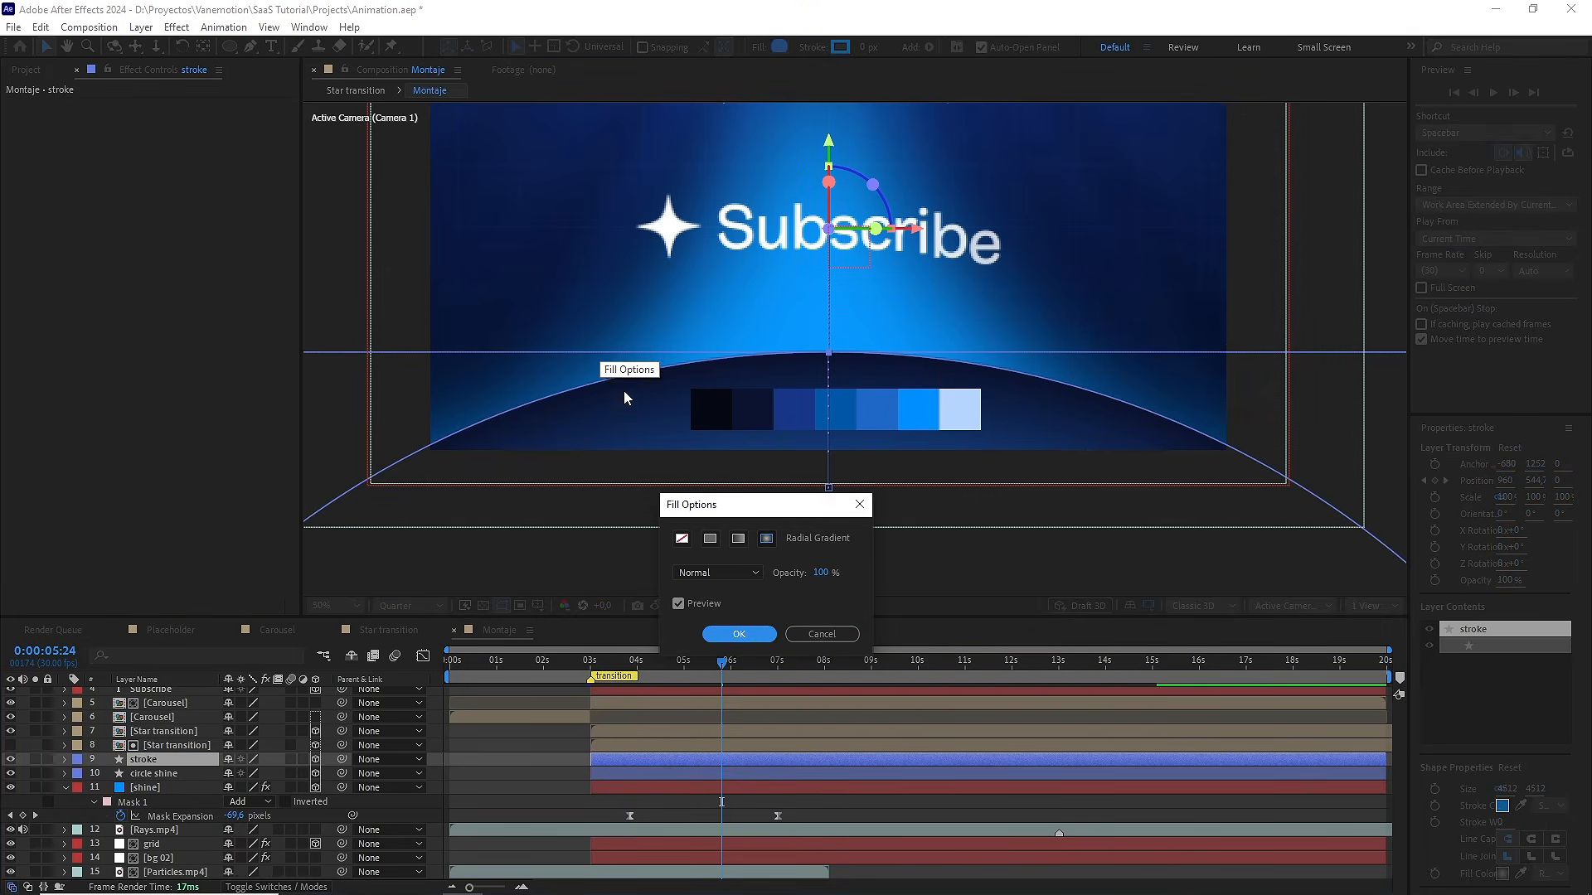
left_click(682, 538)
left_click(737, 633)
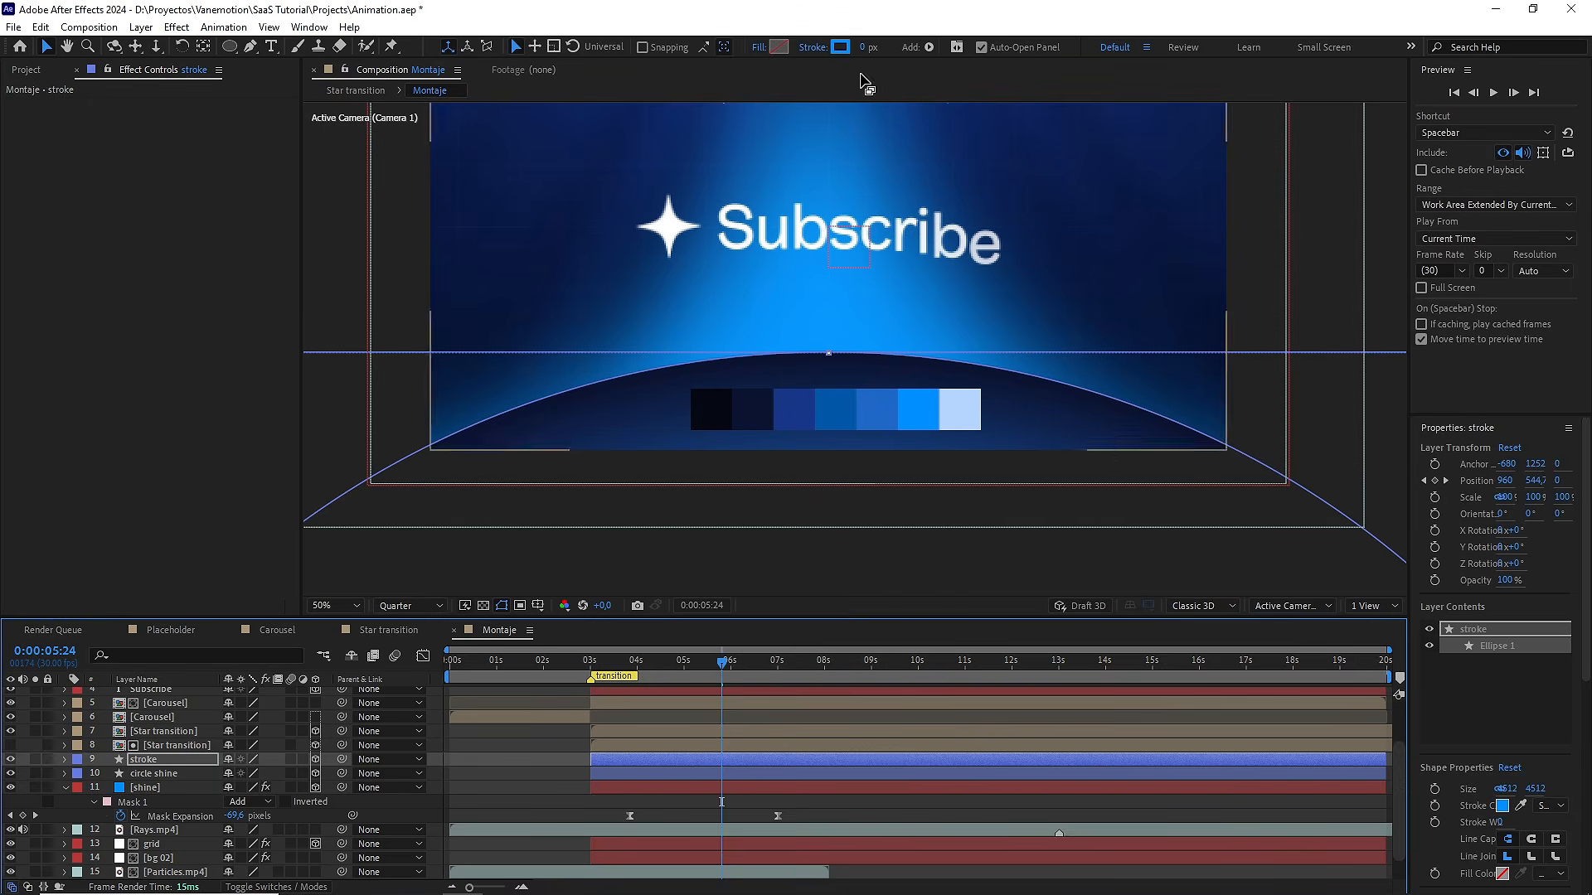